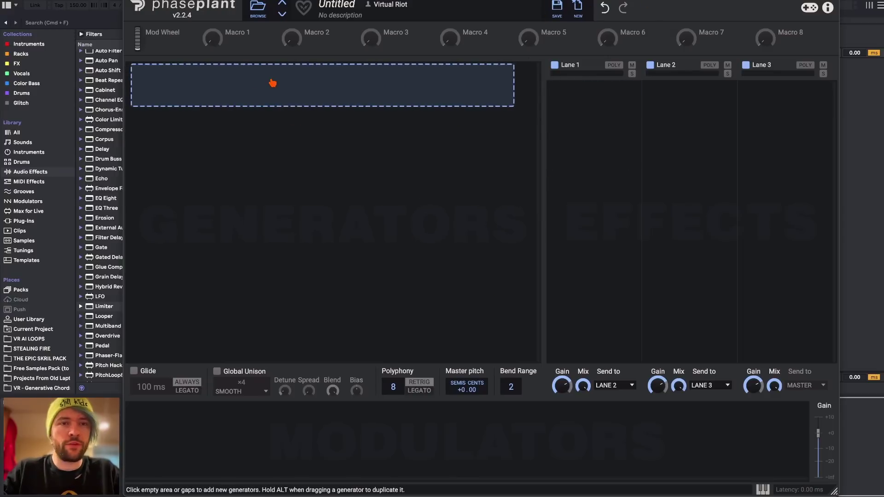
# Add an Analog generator to the empty patch and try its waveforms, ending on the sawtooth
pyautogui.click(272, 83)
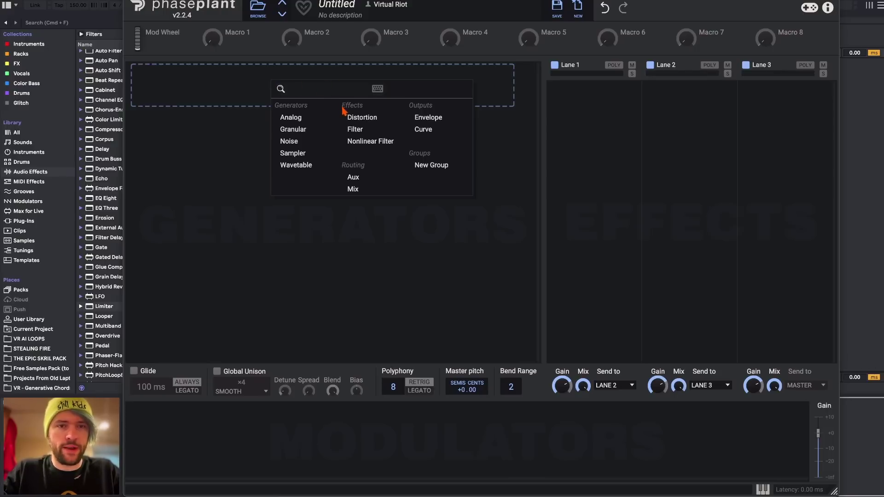
pyautogui.click(291, 119)
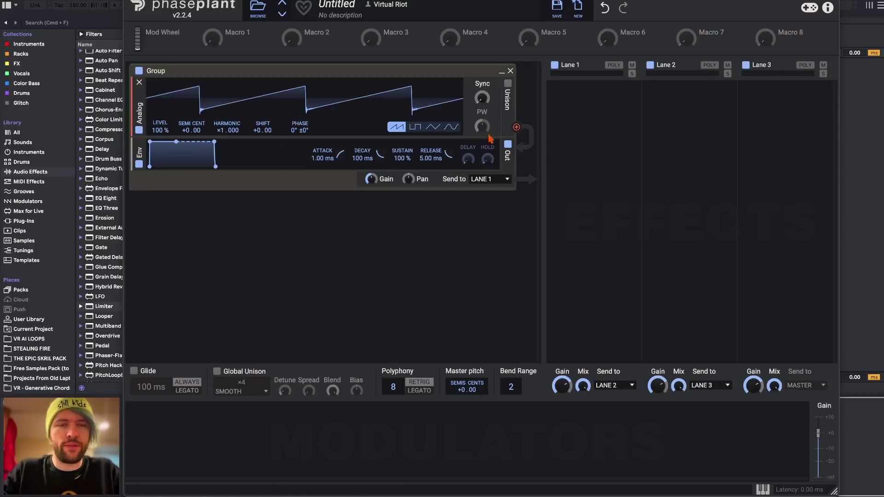
pyautogui.click(451, 127)
pyautogui.click(433, 127)
pyautogui.click(396, 127)
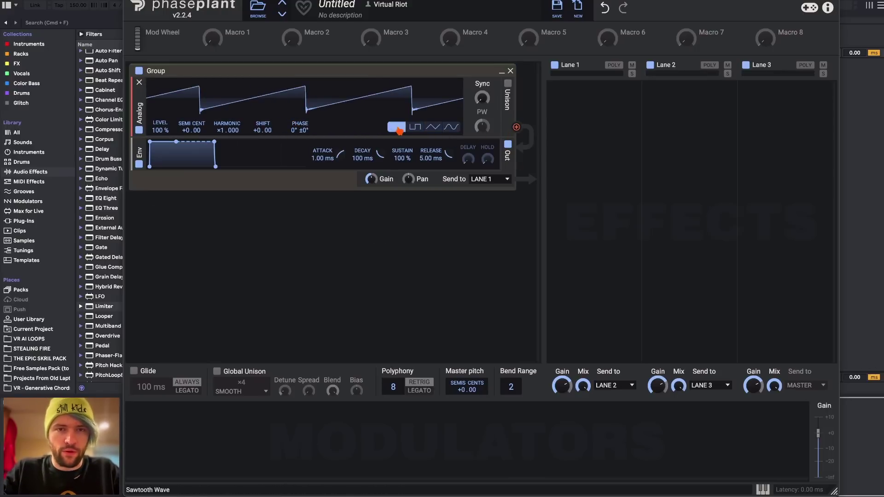
pyautogui.click(414, 127)
pyautogui.click(433, 127)
pyautogui.click(397, 128)
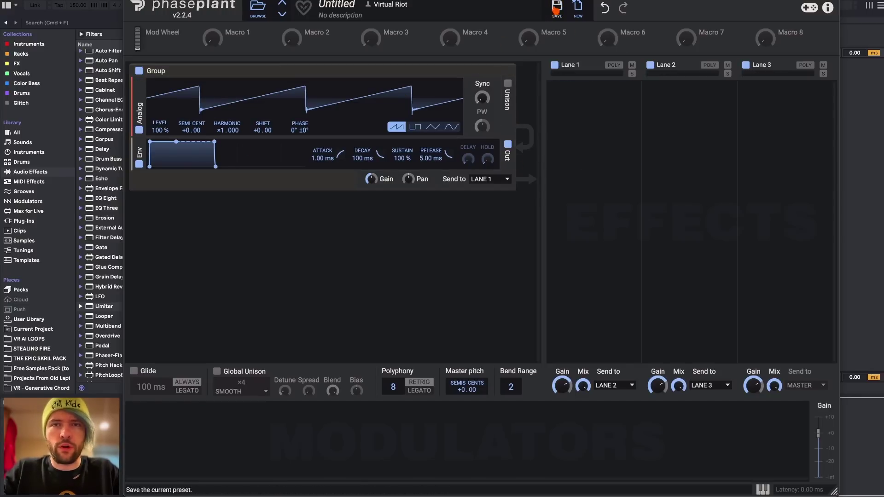
# Save the patch as a preset named START in the User folder
pyautogui.click(557, 8)
pyautogui.write('START')
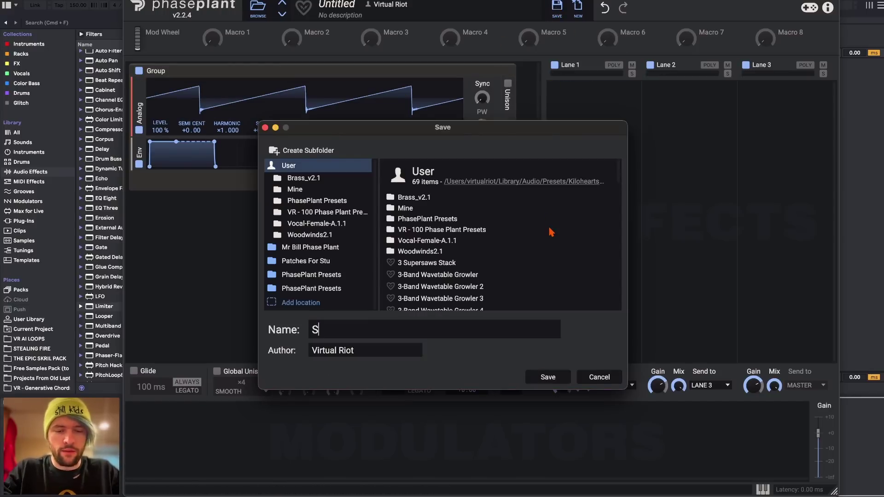
pyautogui.press('Return')
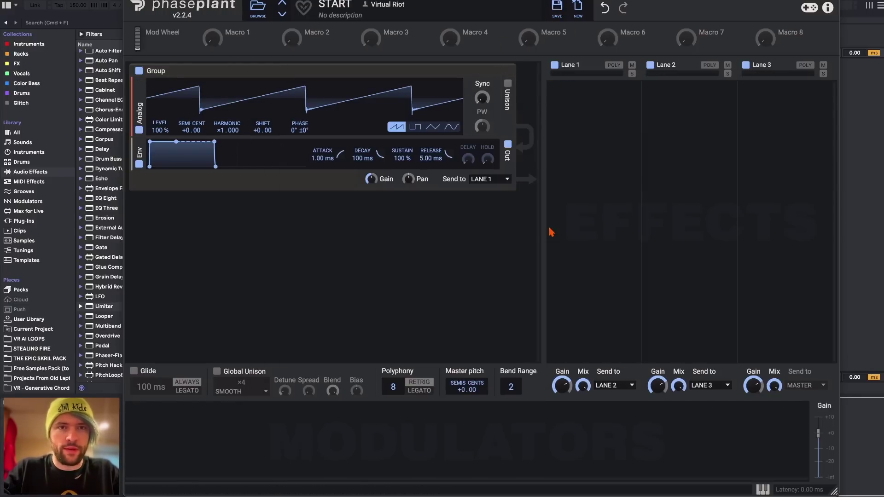
# Find the START preset among the user presets and check its options, cancelling the save dialog
pyautogui.click(258, 8)
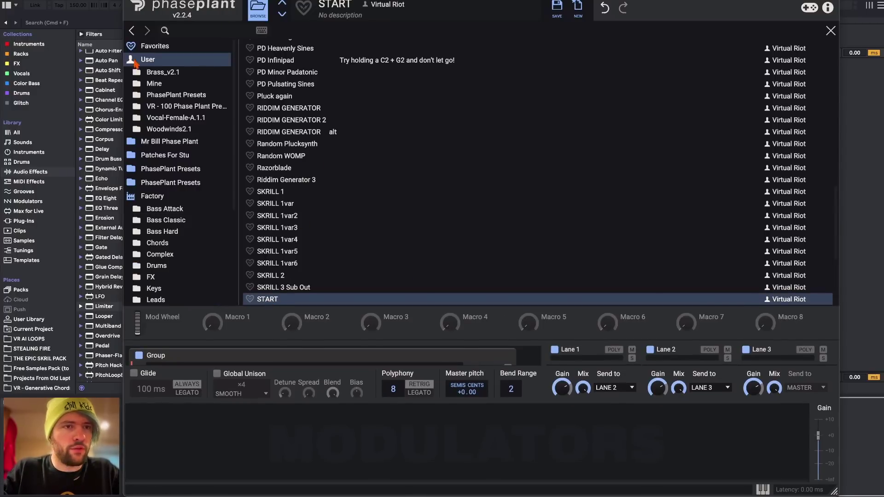
pyautogui.rightClick(265, 300)
pyautogui.click(294, 311)
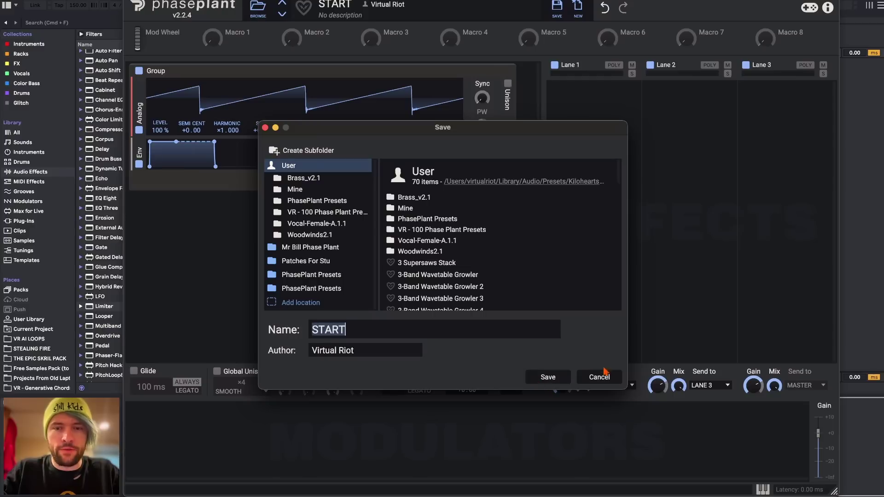
pyautogui.click(600, 377)
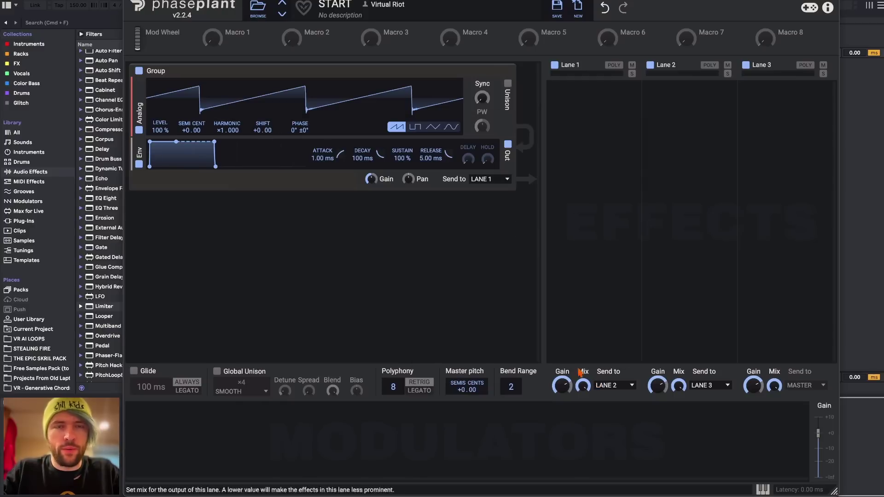
# Start a new blank preset and add an Analog generator
pyautogui.click(577, 8)
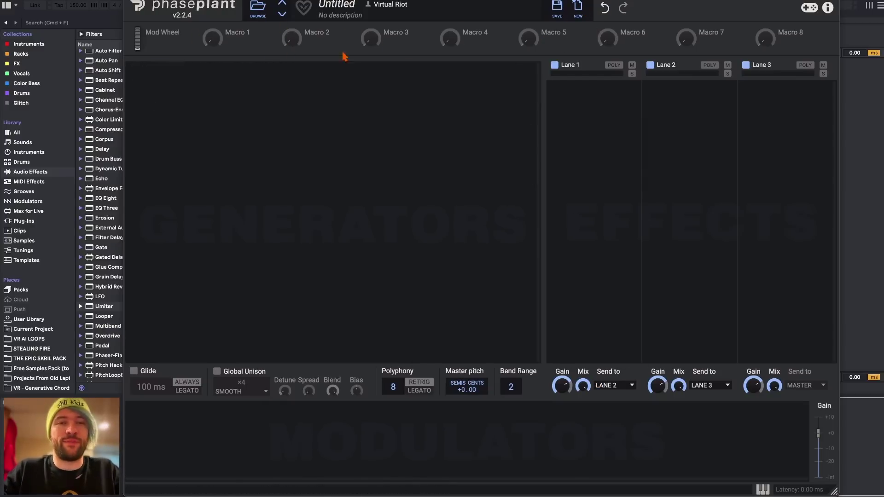
pyautogui.click(322, 87)
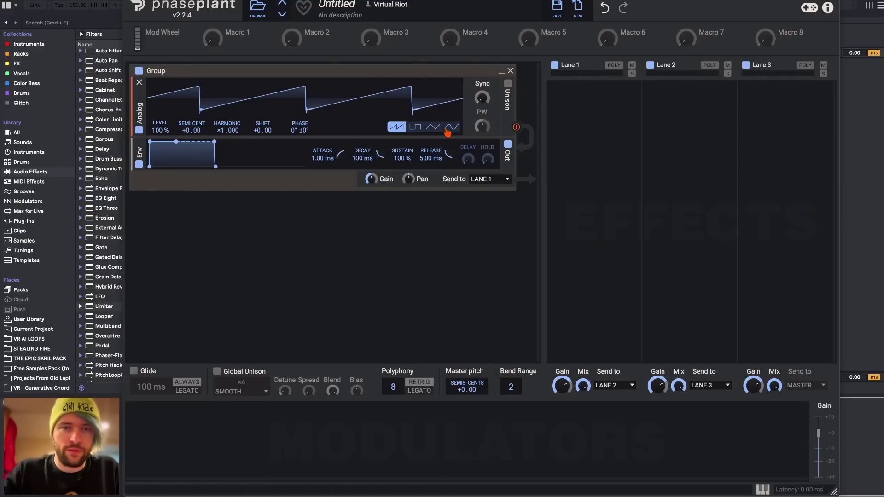
# Try the Analog oscillator's sync, the square wave's pulse width and the triangle wave, and return to the sawtooth
pyautogui.moveTo(480, 100)
pyautogui.mouseDown()
pyautogui.moveTo(480, 79)
pyautogui.moveTo(480, 100)
pyautogui.mouseUp()
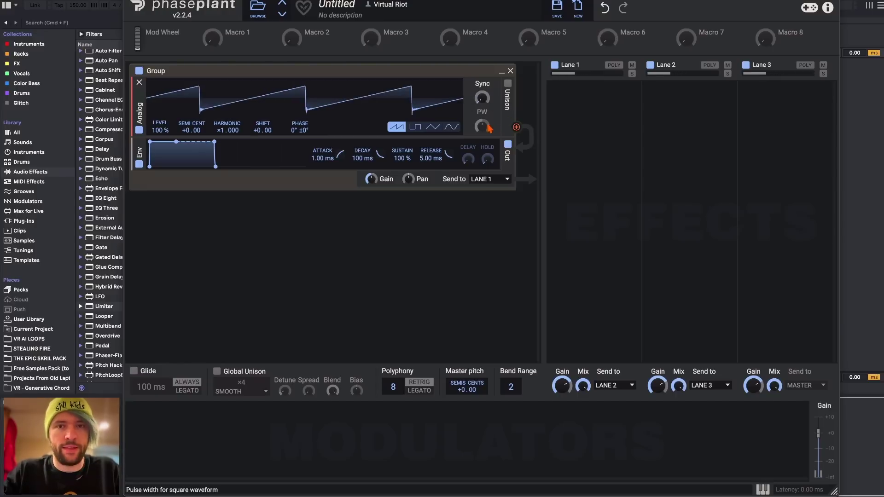
pyautogui.click(414, 127)
pyautogui.moveTo(480, 127)
pyautogui.mouseDown()
pyautogui.moveTo(481, 135)
pyautogui.moveTo(473, 126)
pyautogui.mouseUp()
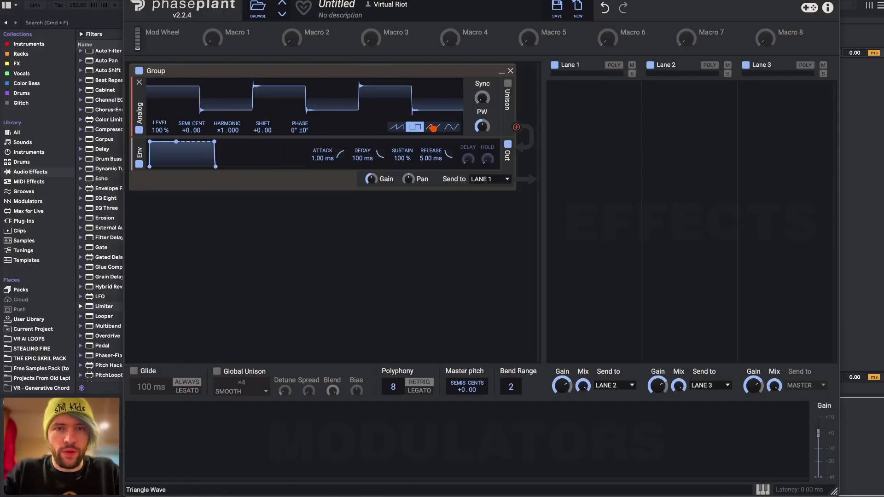
pyautogui.click(433, 127)
pyautogui.click(396, 127)
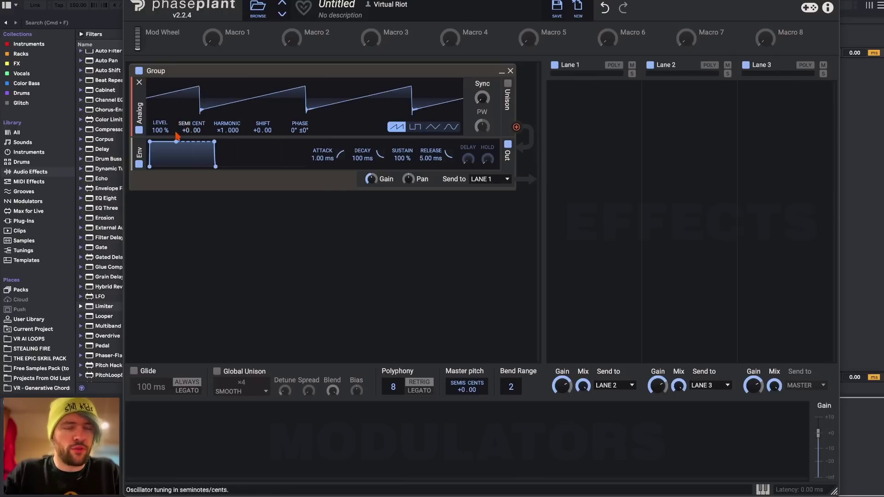
# Try the Analog oscillator's level, semitone tuning and harmonic multiplier, returning each to its default
pyautogui.moveTo(160, 130); pyautogui.dragTo(199, 137)
pyautogui.doubleClick(199, 130)
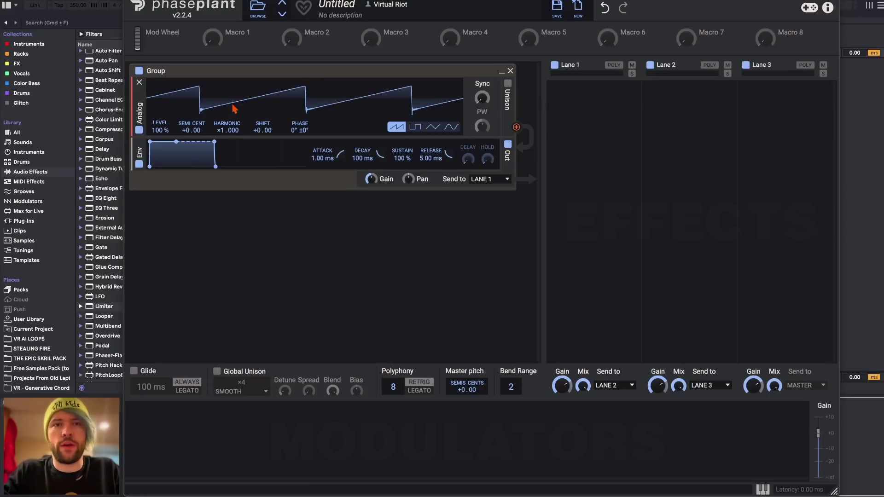
pyautogui.moveTo(227, 130)
pyautogui.mouseDown()
pyautogui.moveTo(227, 121)
pyautogui.moveTo(227, 130)
pyautogui.mouseUp()
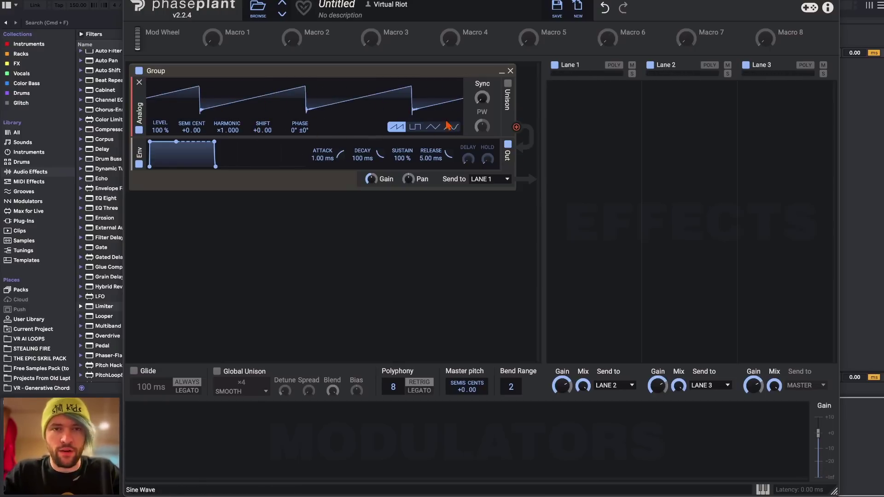
# Try the oscillator's frequency shift up to about +189, and reset it to +0.00
pyautogui.moveTo(260, 131)
pyautogui.mouseDown()
pyautogui.moveTo(260, 117)
pyautogui.moveTo(260, 130)
pyautogui.mouseUp()
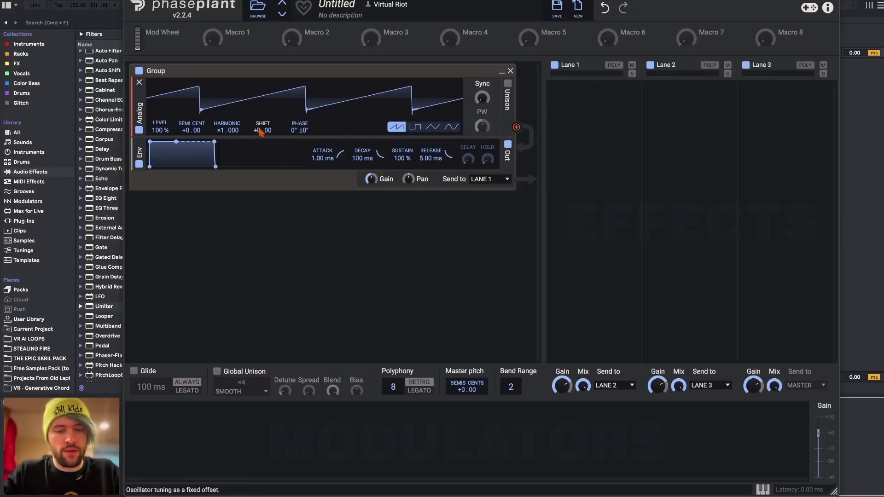
pyautogui.moveTo(371, 179)
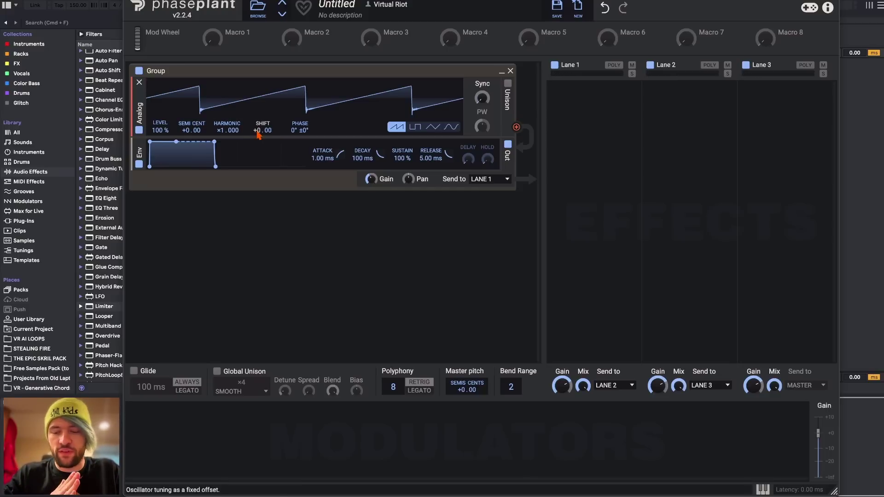
pyautogui.scroll(10, 259, 134)
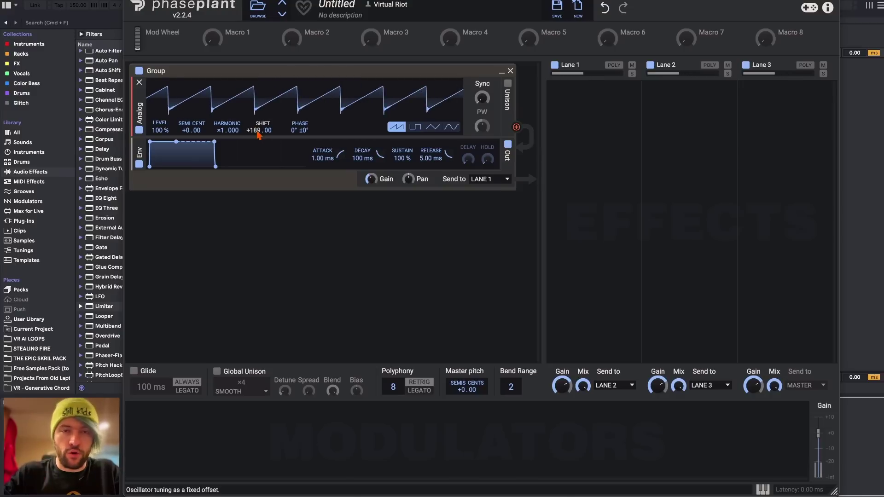
pyautogui.doubleClick(258, 132)
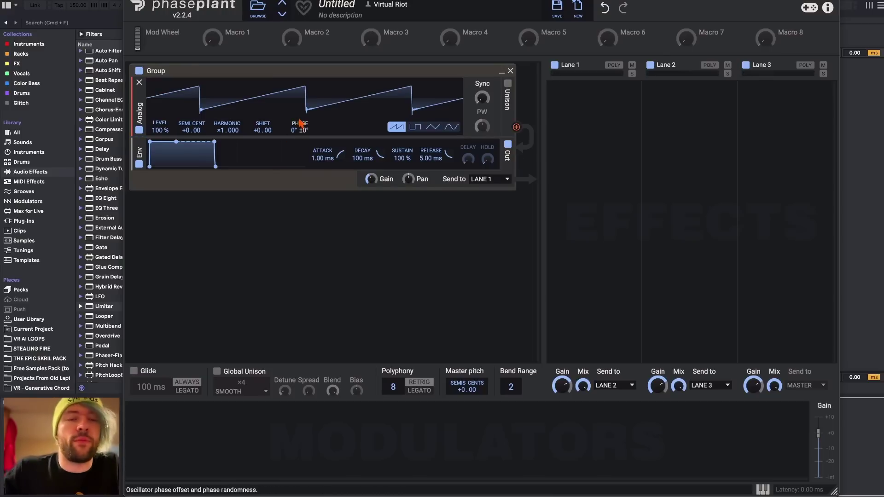
# Try the oscillator's phase offset and a phase randomness of ±180°, and reset the phase to 0° ±0°
pyautogui.moveTo(299, 131)
pyautogui.mouseDown()
pyautogui.moveTo(300, 105)
pyautogui.moveTo(300, 131)
pyautogui.moveTo(312, 126)
pyautogui.mouseUp()
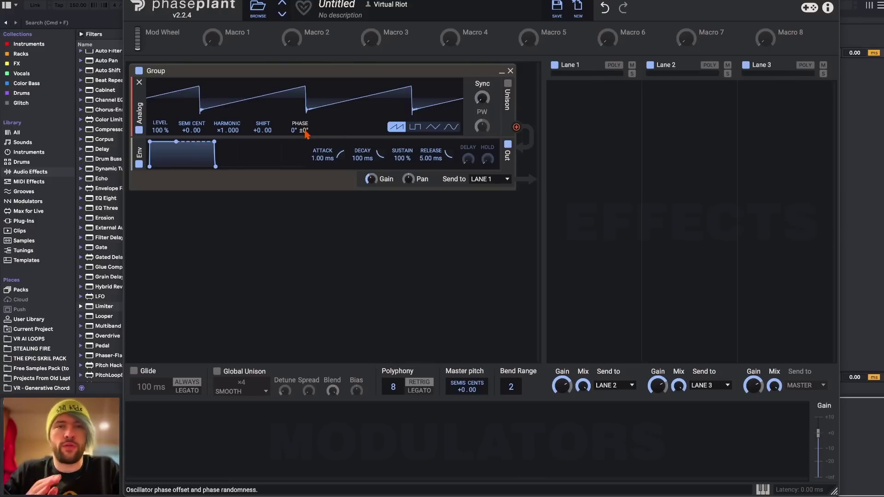
pyautogui.moveTo(304, 131); pyautogui.dragTo(304, 129)
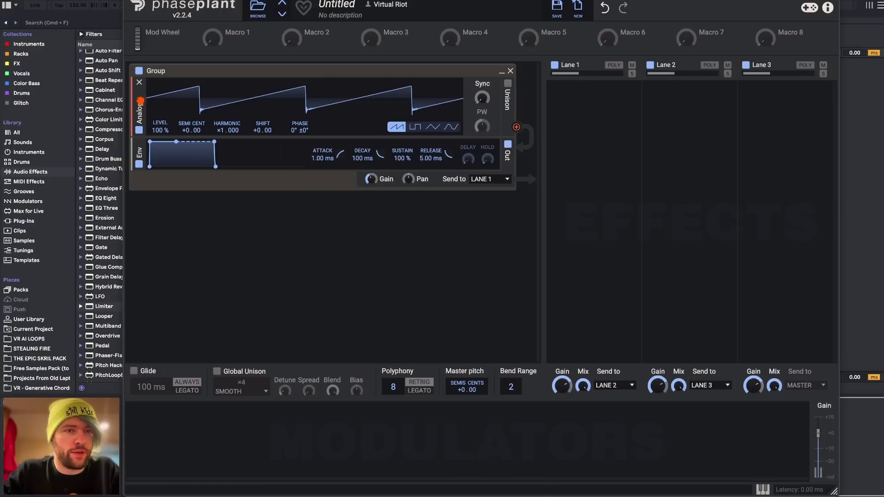
pyautogui.moveTo(304, 130); pyautogui.dragTo(304, 97)
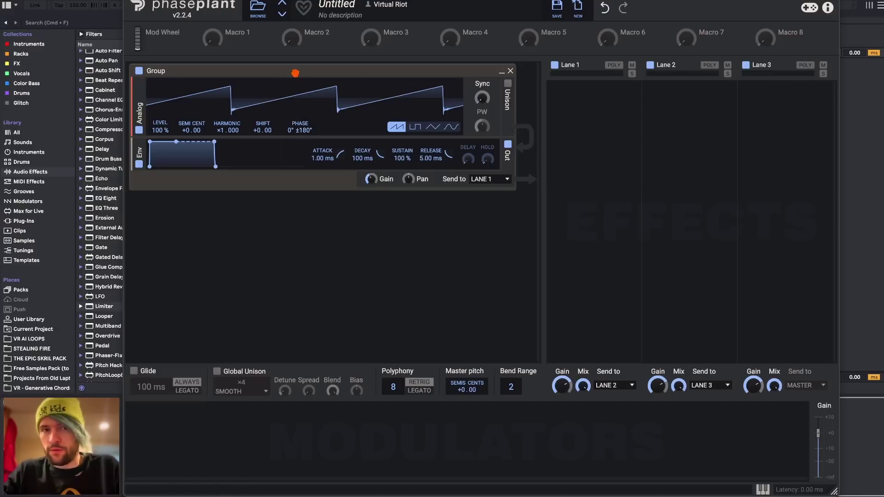
pyautogui.doubleClick(305, 130)
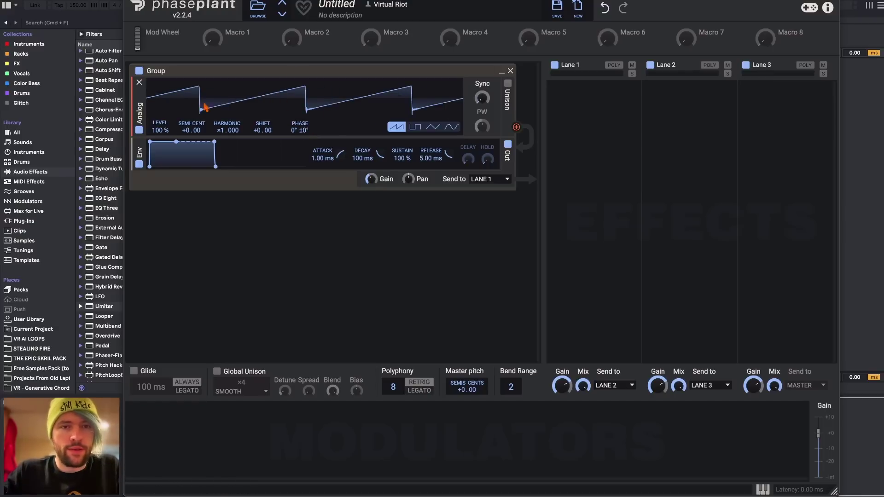
# Enable unison on the Analog oscillator and try its detune amount
pyautogui.click(509, 85)
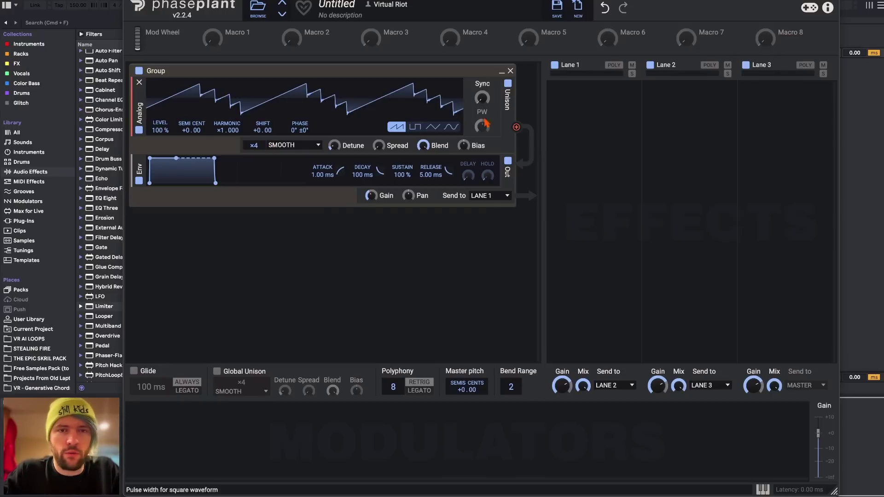
pyautogui.moveTo(334, 145); pyautogui.dragTo(335, 143)
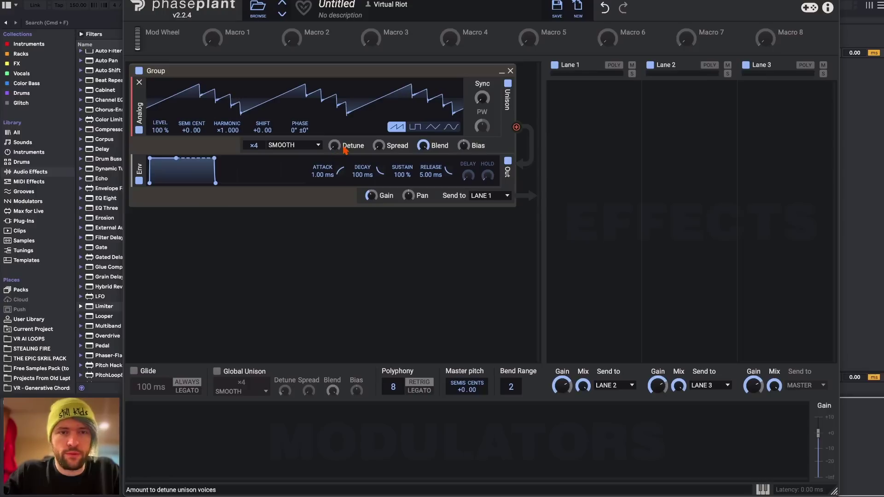
pyautogui.moveTo(334, 147)
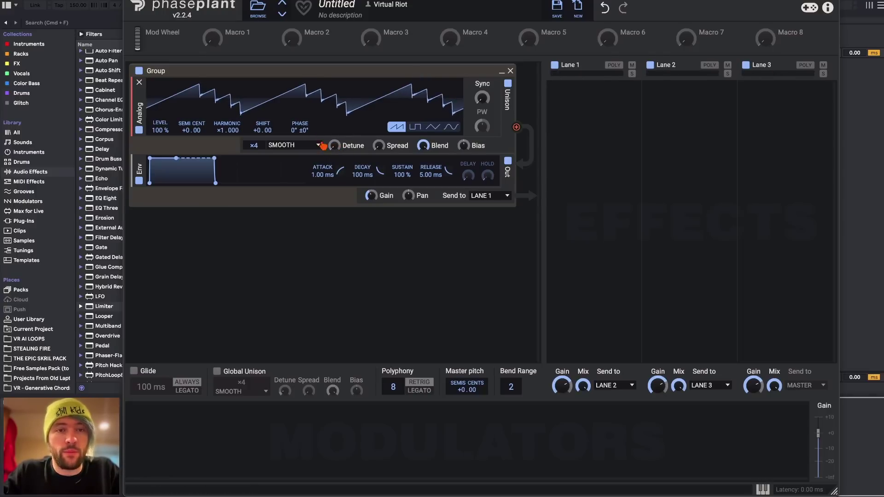
# Try ±180° phase randomness with the unison voices active, and reset it to ±0°
pyautogui.moveTo(304, 130)
pyautogui.mouseDown()
pyautogui.moveTo(304, 120)
pyautogui.moveTo(307, 138)
pyautogui.mouseUp()
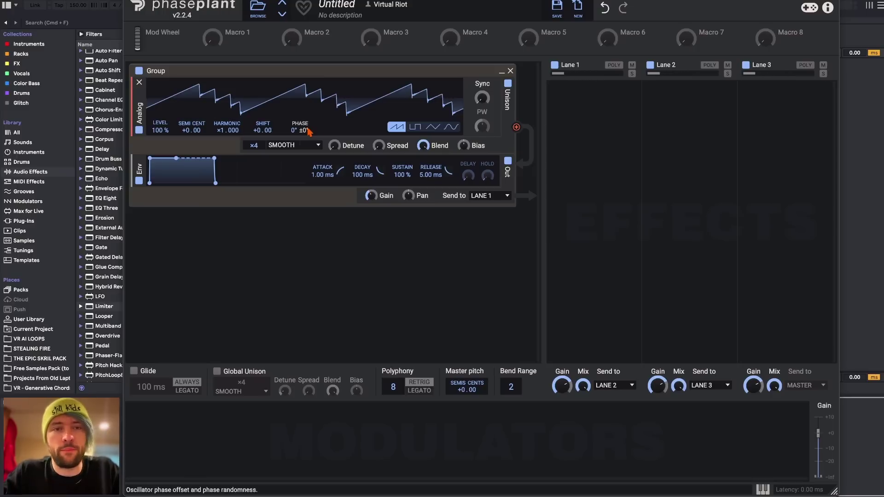
pyautogui.moveTo(304, 129); pyautogui.dragTo(304, 110)
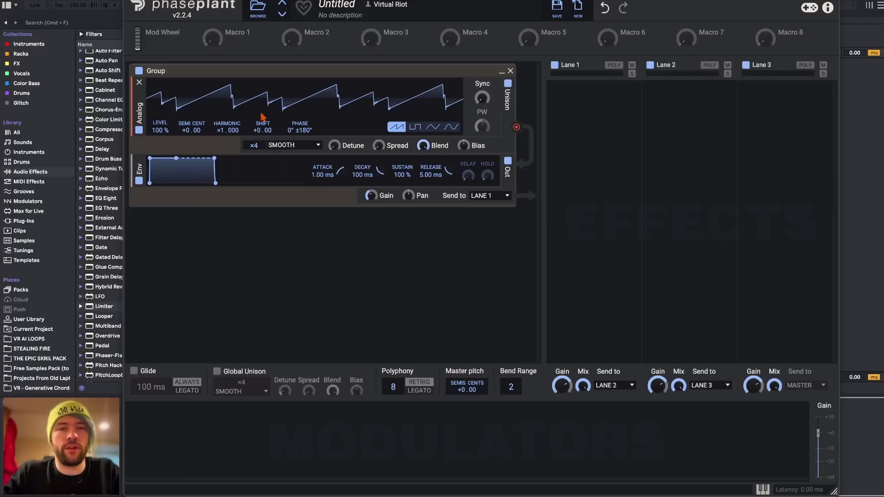
pyautogui.doubleClick(305, 130)
# Review the unison modes, keep Smooth, set the voice count to 8 and try different detune amounts
pyautogui.click(283, 145)
pyautogui.click(241, 143)
pyautogui.click(294, 146)
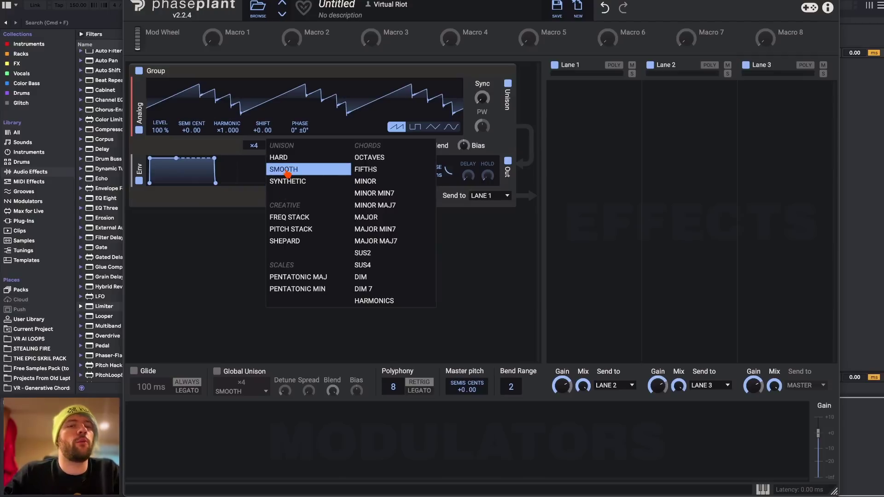
pyautogui.click(287, 174)
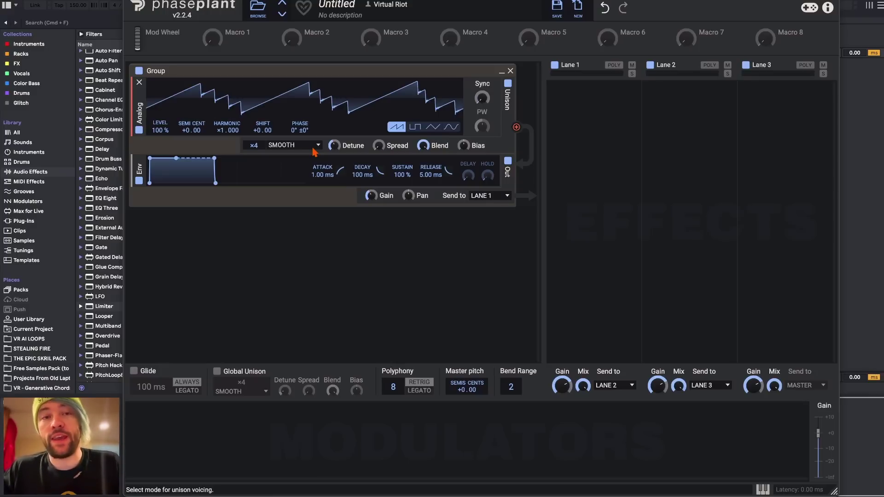
pyautogui.moveTo(251, 146); pyautogui.dragTo(251, 129)
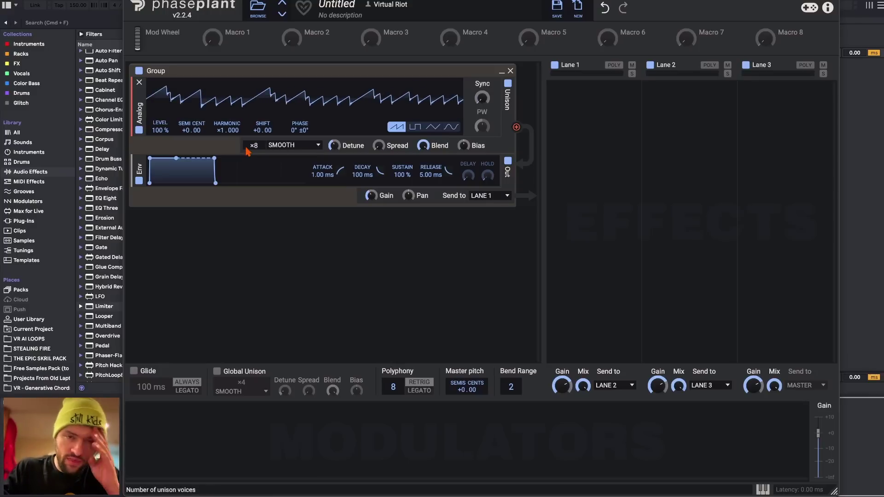
pyautogui.moveTo(334, 146)
pyautogui.mouseDown()
pyautogui.moveTo(334, 138)
pyautogui.moveTo(334, 148)
pyautogui.mouseUp()
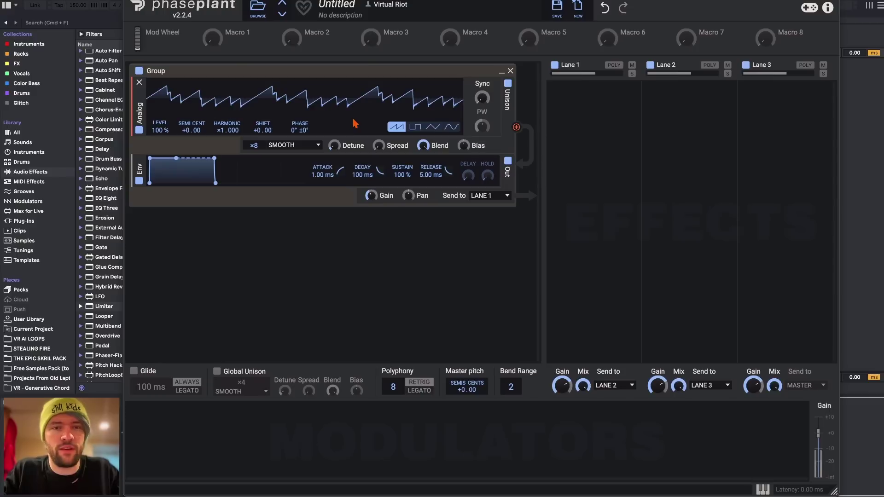
# Switch the oscillator's unison mode to Hard and raise the detune amount
pyautogui.click(280, 146)
pyautogui.click(279, 157)
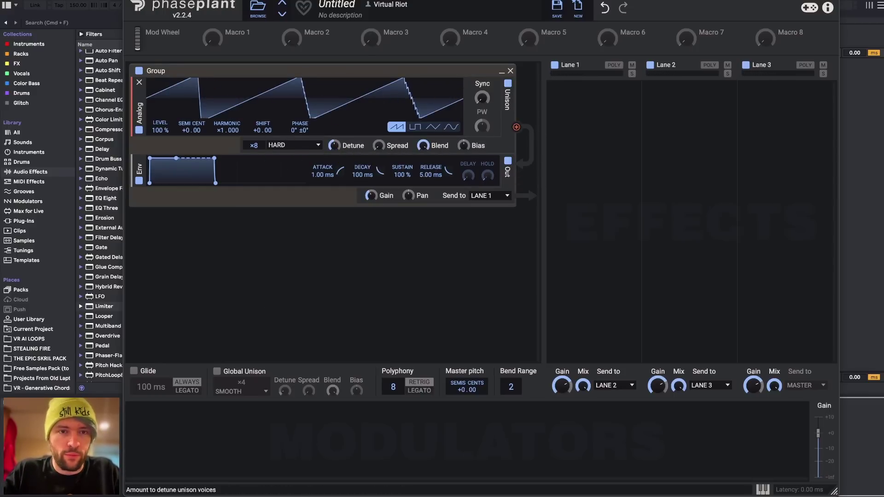
pyautogui.moveTo(337, 149); pyautogui.dragTo(336, 133)
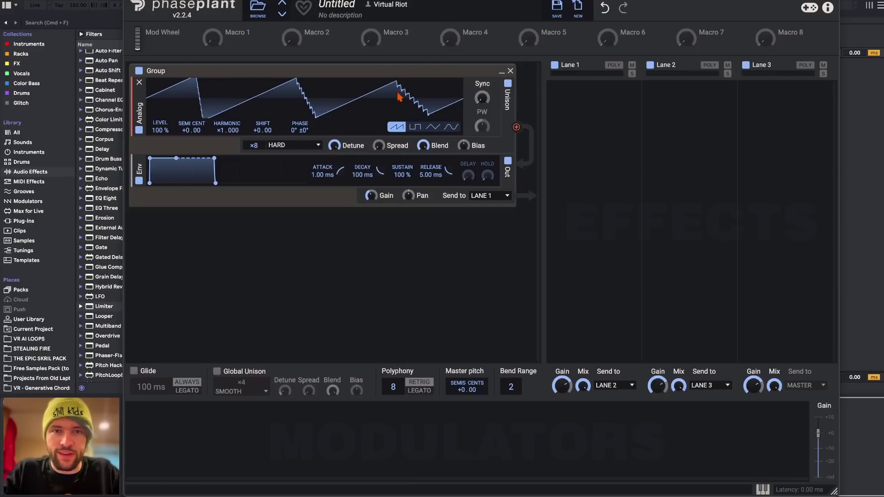
# Set the Analog oscillator's level to 92 % and lower the unison detune, briefly trying phase randomness in Hard mode
pyautogui.moveTo(160, 130); pyautogui.dragTo(160, 106)
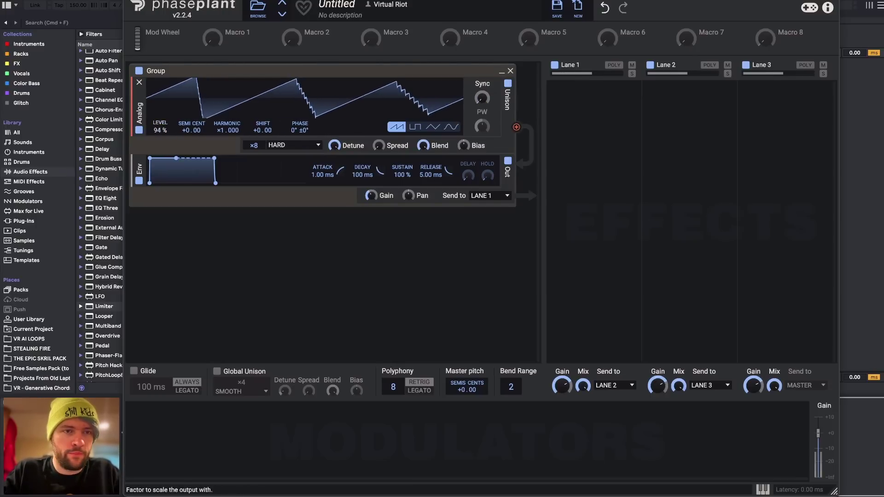
pyautogui.moveTo(335, 146); pyautogui.dragTo(334, 163)
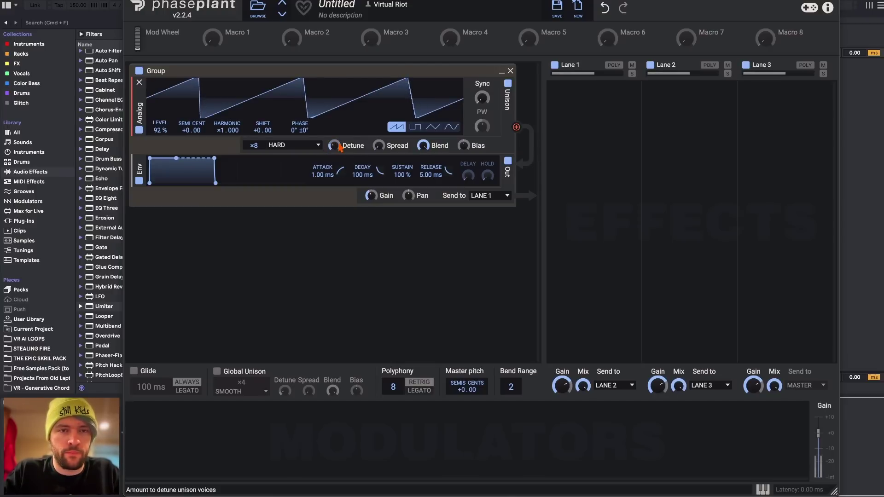
pyautogui.moveTo(304, 130)
pyautogui.mouseDown()
pyautogui.moveTo(304, 116)
pyautogui.moveTo(304, 133)
pyautogui.mouseUp()
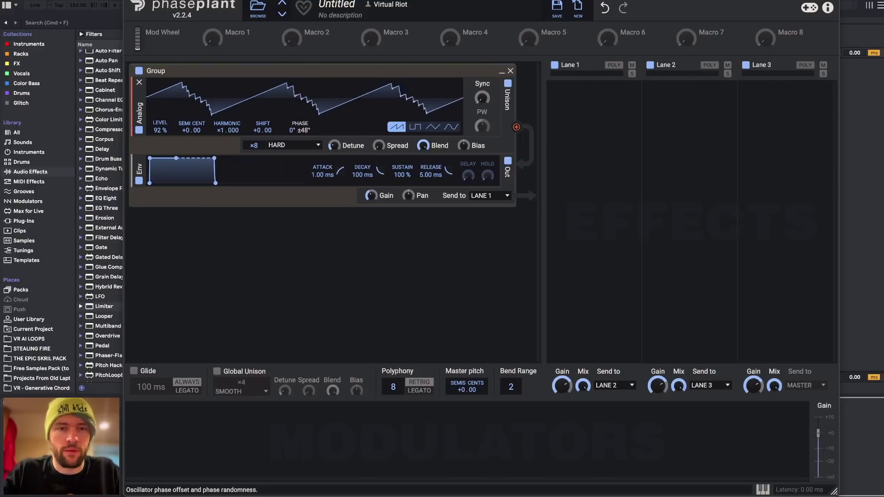
# Compare the Synthetic and Hard unison modes on the oscillator by switching back and forth, ending on Hard
pyautogui.click(292, 145)
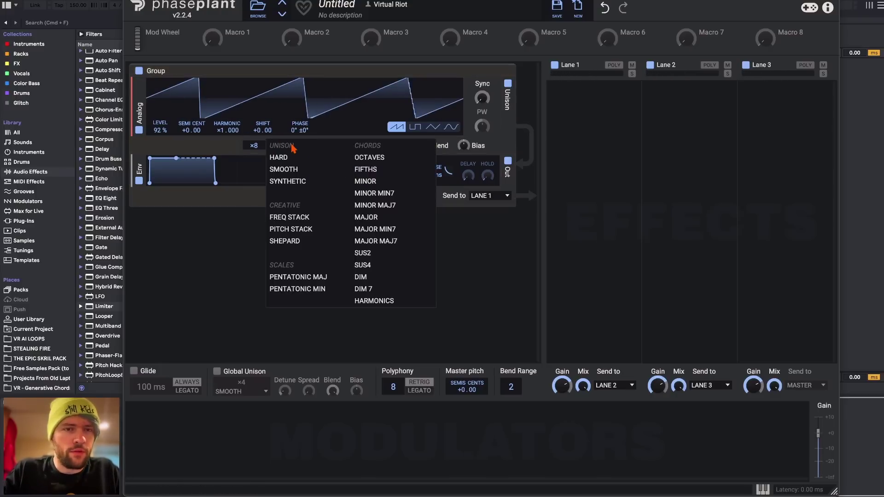
pyautogui.click(300, 181)
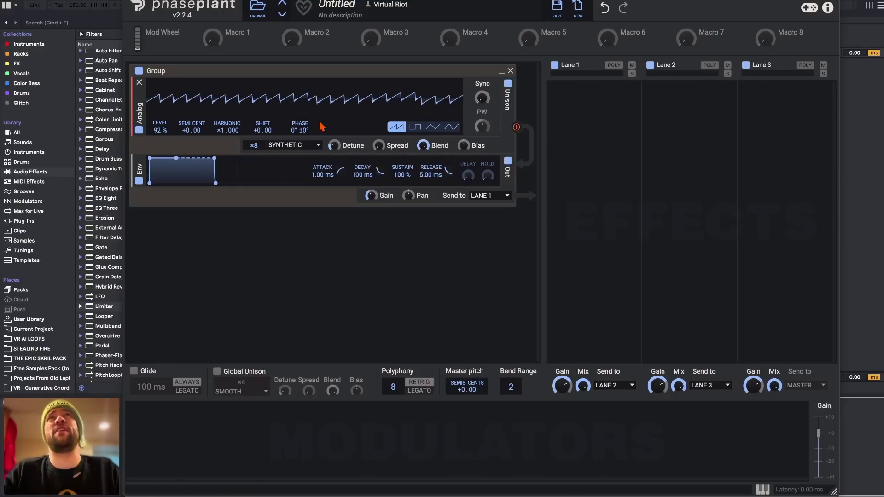
pyautogui.click(298, 146)
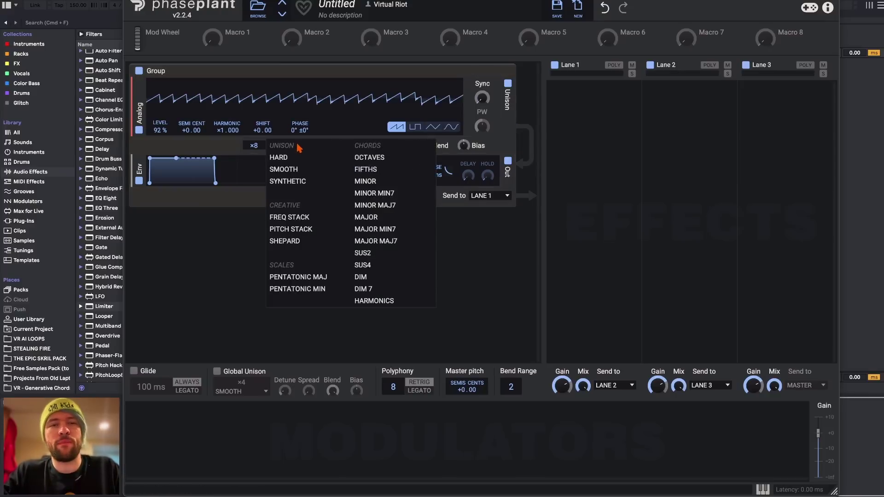
pyautogui.click(295, 159)
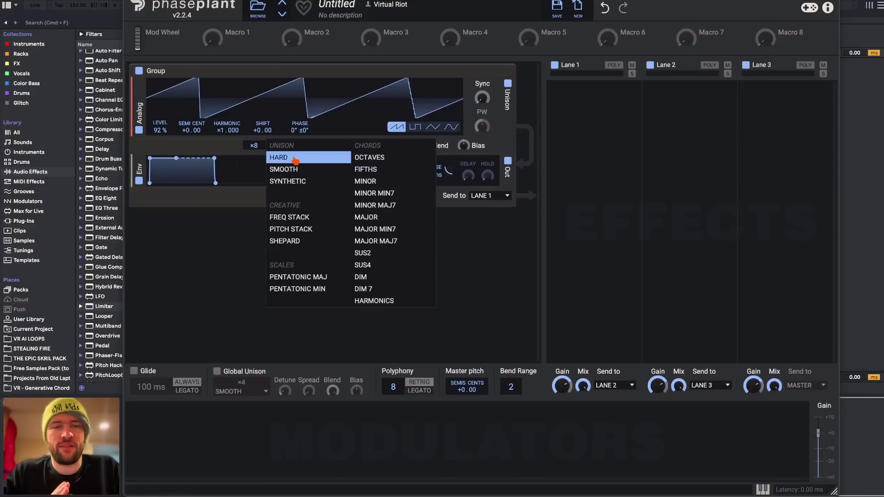
pyautogui.click(290, 181)
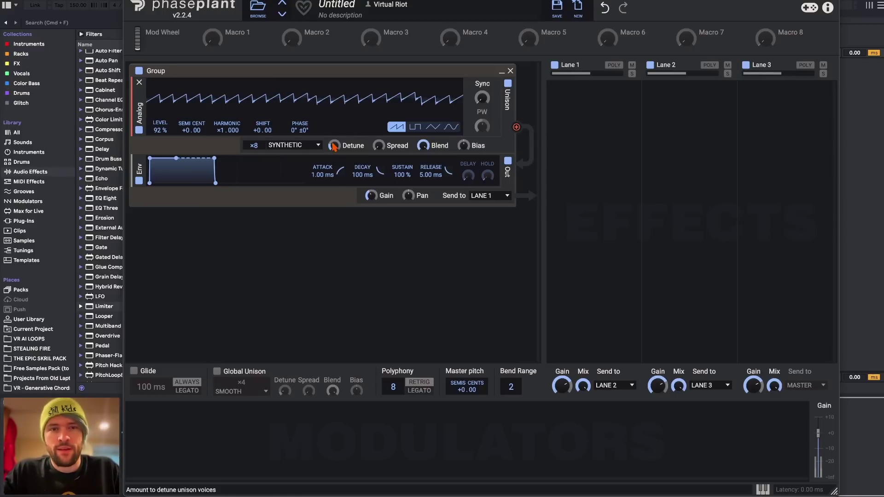
pyautogui.click(281, 145)
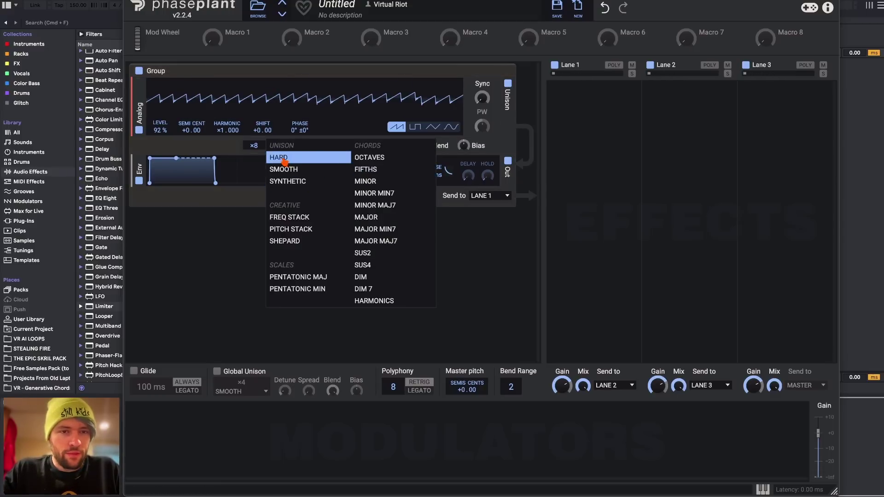
pyautogui.click(276, 156)
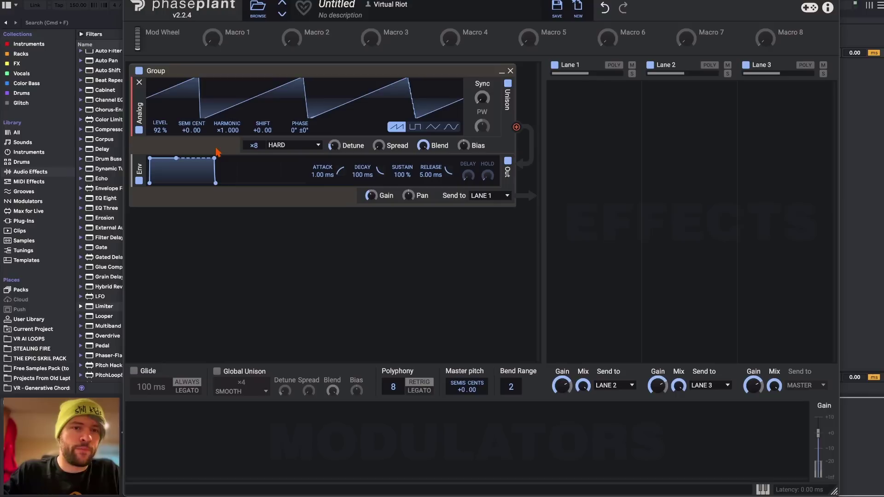
pyautogui.click(289, 146)
pyautogui.click(295, 180)
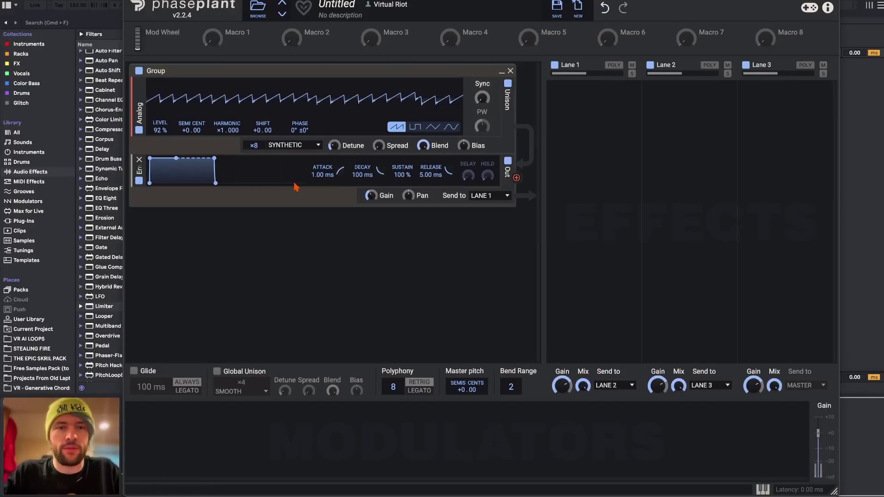
pyautogui.click(307, 146)
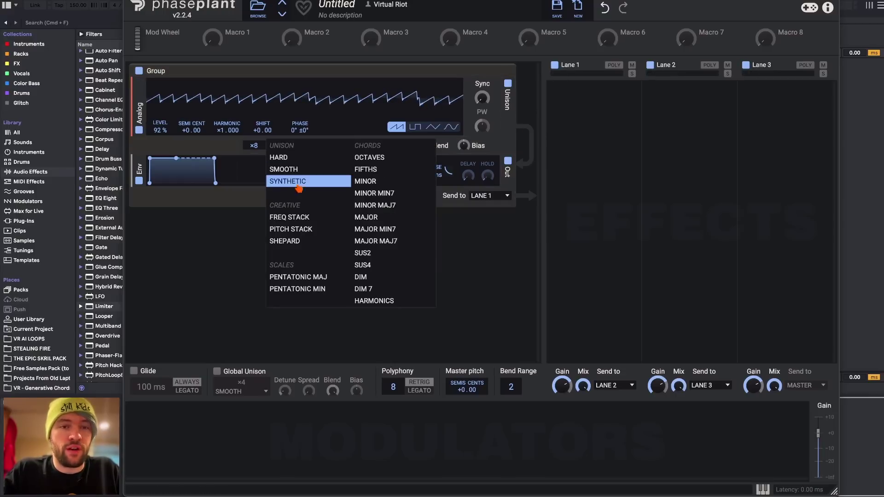
pyautogui.click(291, 158)
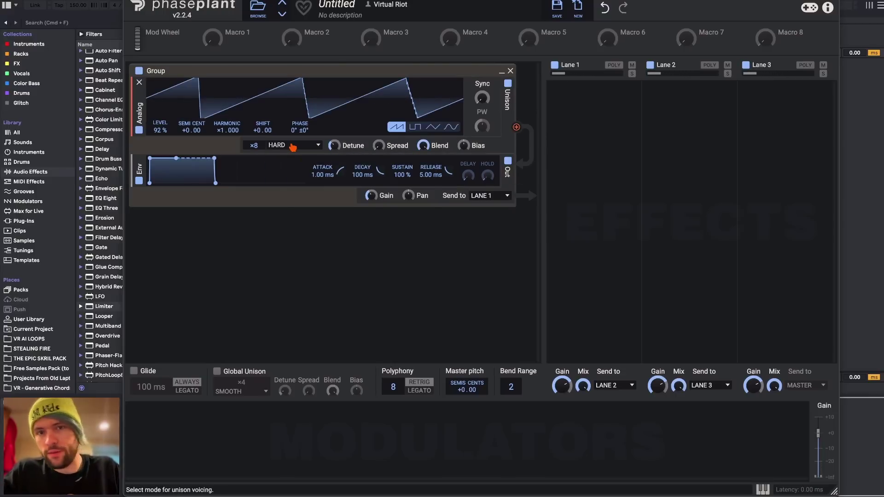
# Switch the unison mode to Smooth with a raised spread, and try voice counts of 3 and 5
pyautogui.scroll(-1, 292, 146)
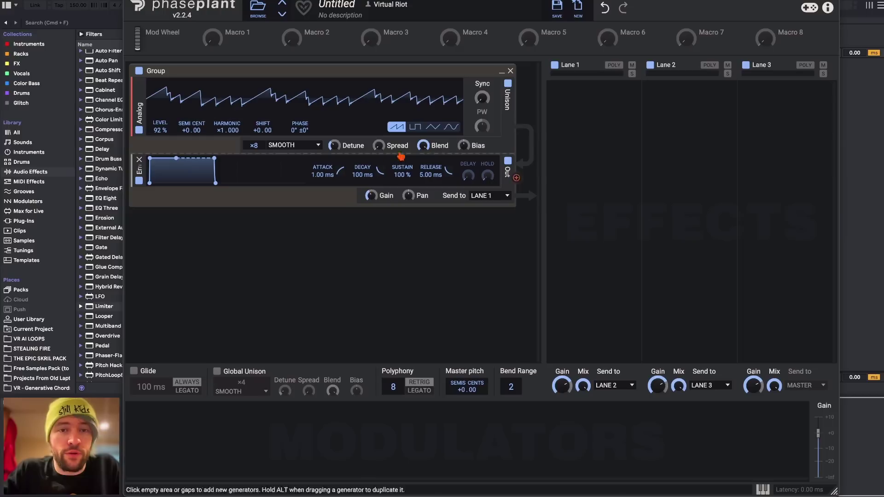
pyautogui.scroll(3, 377, 146)
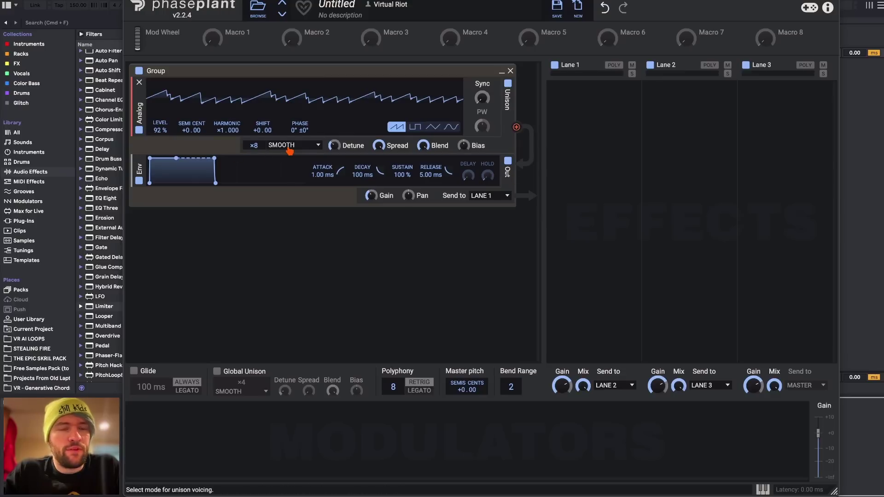
pyautogui.moveTo(268, 146)
pyautogui.mouseDown()
pyautogui.moveTo(269, 166)
pyautogui.moveTo(259, 138)
pyautogui.moveTo(258, 147)
pyautogui.mouseUp()
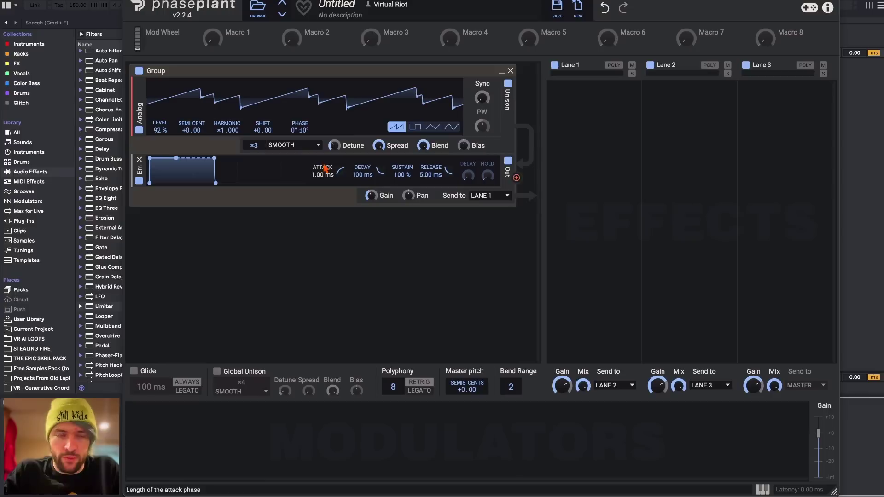
pyautogui.moveTo(254, 147)
pyautogui.mouseDown()
pyautogui.moveTo(254, 137)
pyautogui.moveTo(256, 148)
pyautogui.mouseUp()
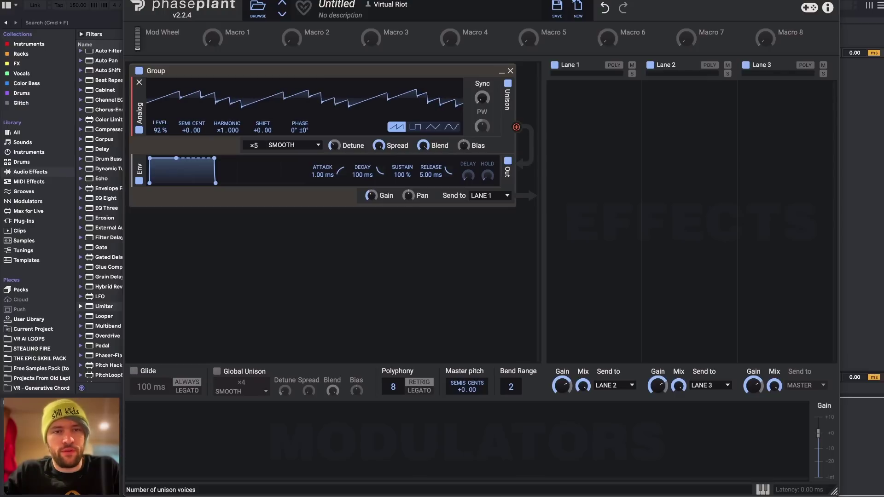
# Try the unison blend at 0 % with 5, 6 and 3 voices, and raise it again with 8 voices
pyautogui.moveTo(422, 146)
pyautogui.moveTo(422, 145); pyautogui.dragTo(426, 150)
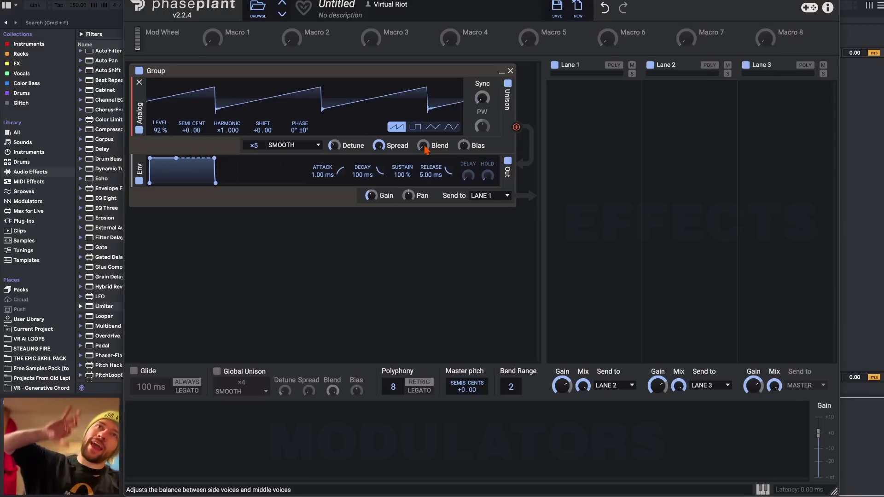
pyautogui.moveTo(426, 149); pyautogui.dragTo(425, 115)
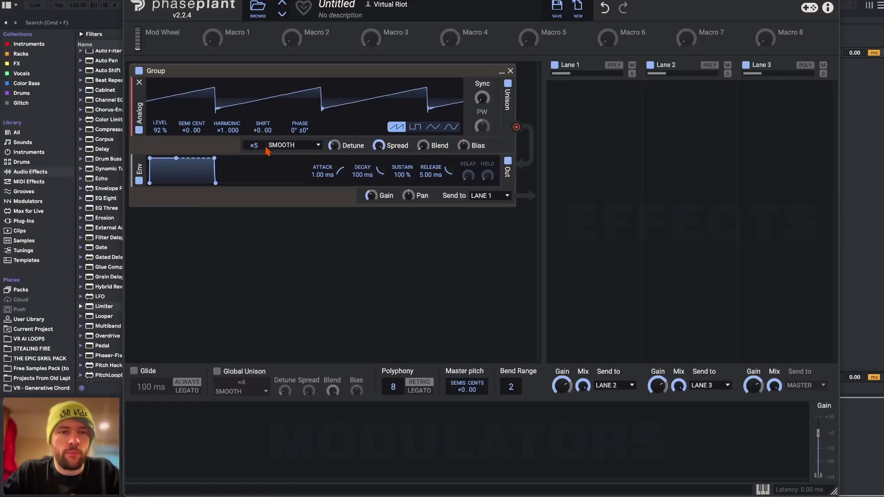
pyautogui.moveTo(256, 146); pyautogui.dragTo(256, 141)
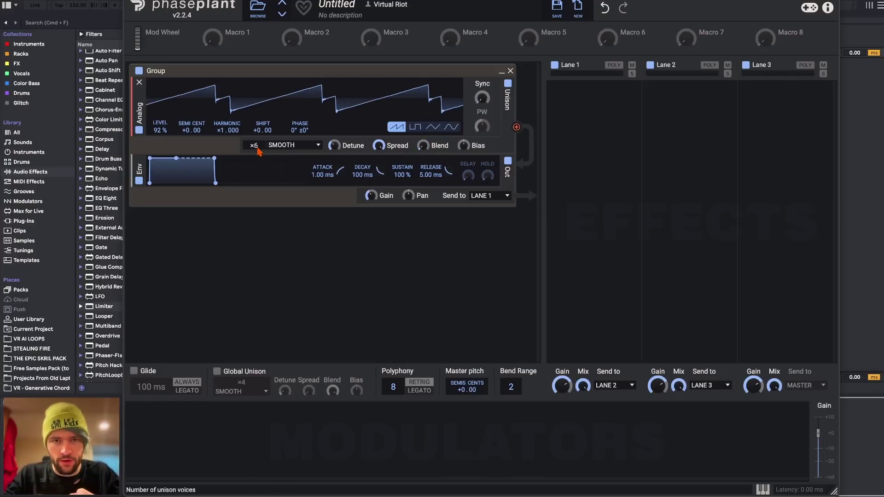
pyautogui.moveTo(422, 145)
pyautogui.mouseDown()
pyautogui.moveTo(422, 131)
pyautogui.moveTo(422, 147)
pyautogui.mouseUp()
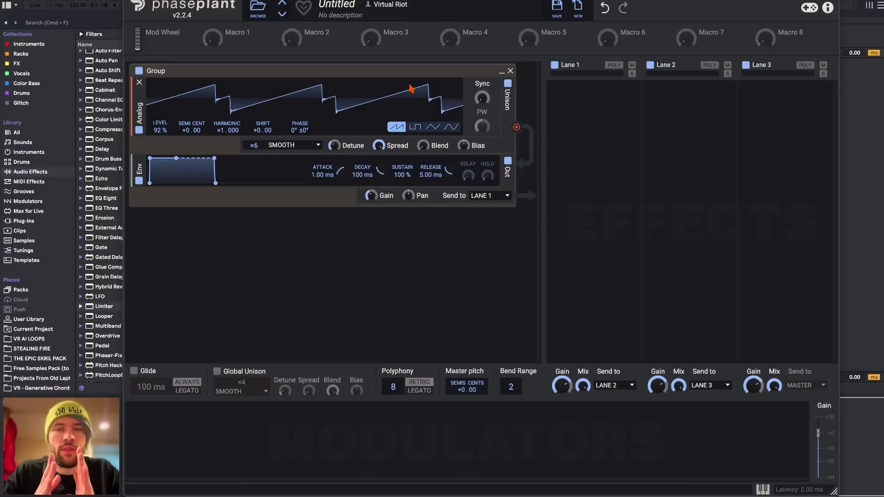
pyautogui.moveTo(423, 146)
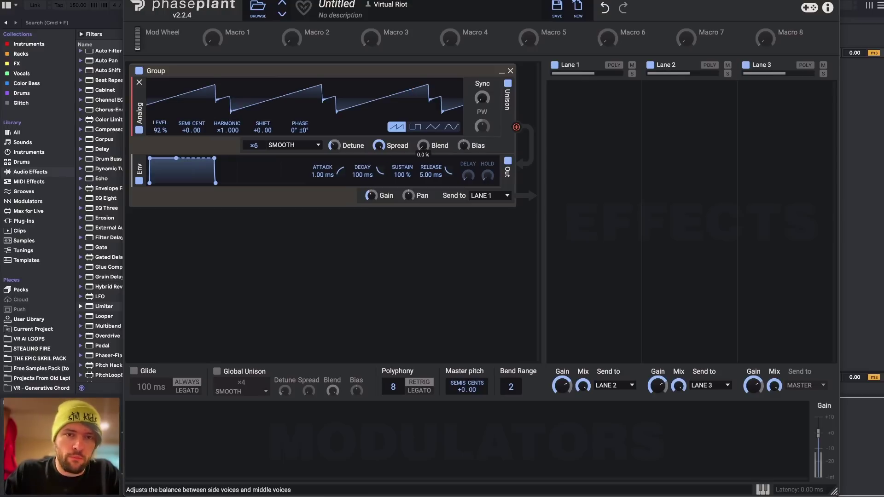
pyautogui.scroll(-3, 253, 145)
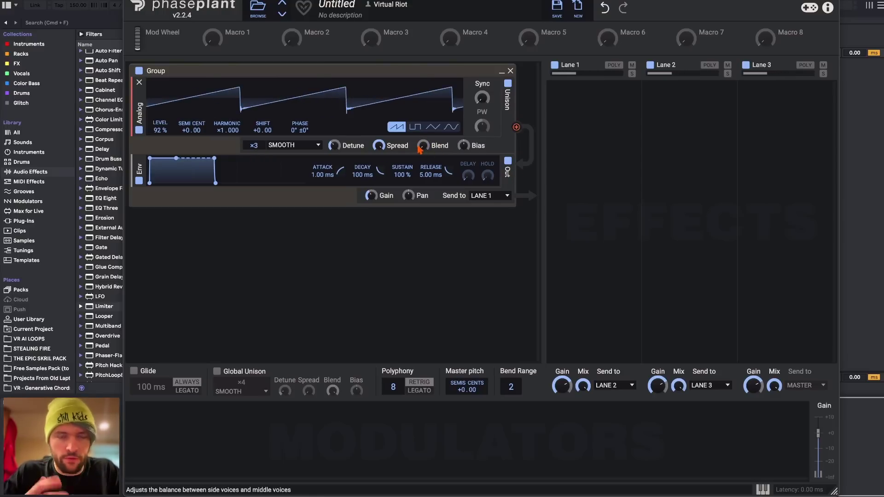
pyautogui.moveTo(420, 148); pyautogui.dragTo(419, 101)
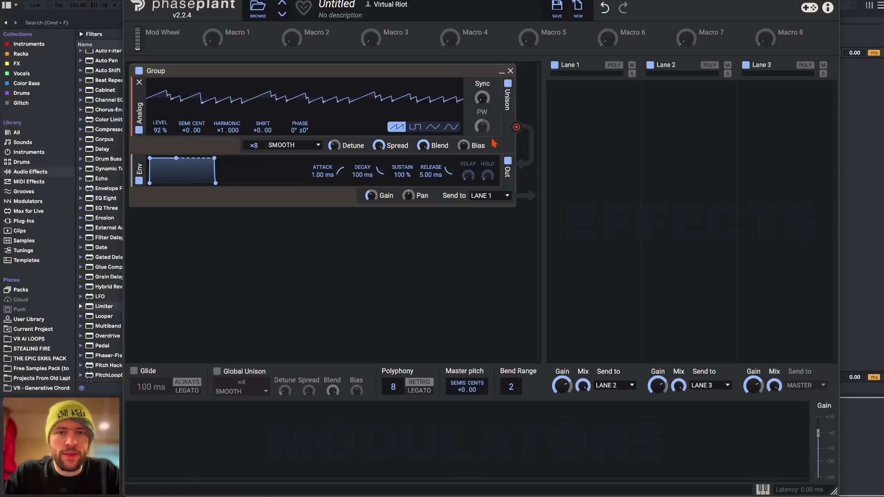
# Try different unison bias amounts, including -100 % and -73 %, and return the bias to its centre
pyautogui.moveTo(463, 146); pyautogui.dragTo(463, 175)
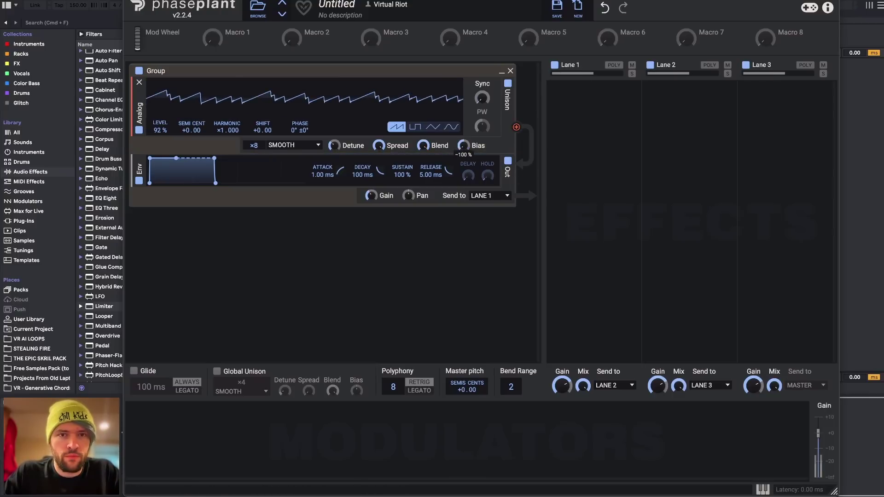
pyautogui.doubleClick(465, 148)
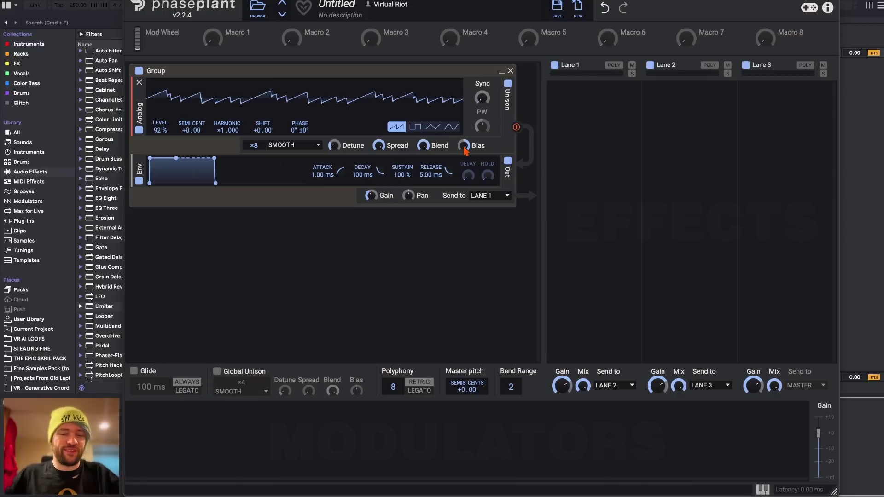
pyautogui.moveTo(464, 148); pyautogui.dragTo(464, 160)
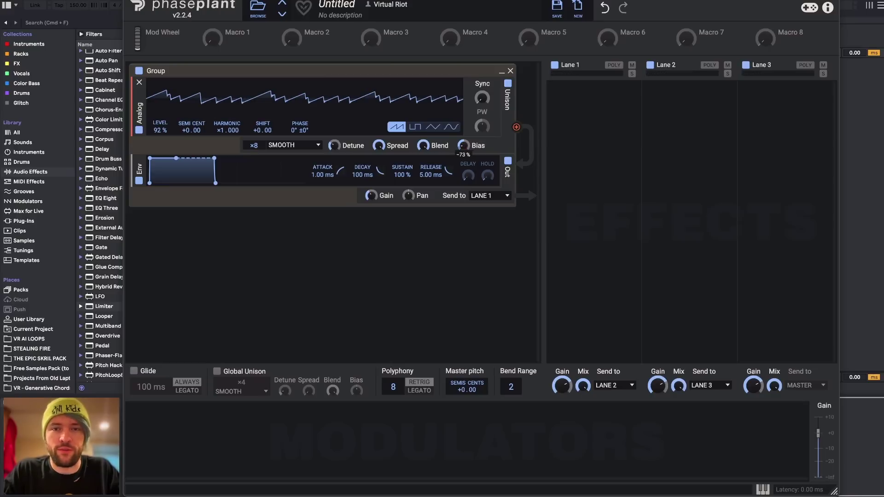
pyautogui.moveTo(463, 146); pyautogui.dragTo(464, 115)
# Review the unison modes, keep Smooth, and set the oscillator's phase randomness to ±180°
pyautogui.click(273, 144)
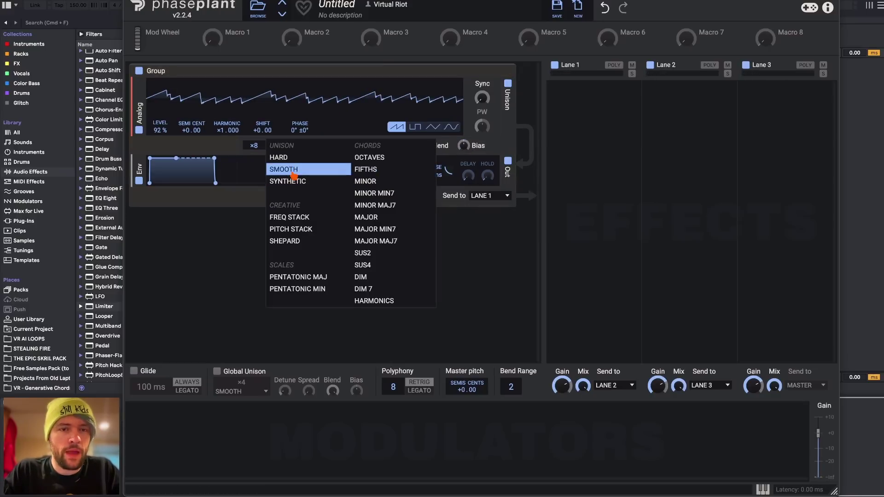
pyautogui.click(273, 145)
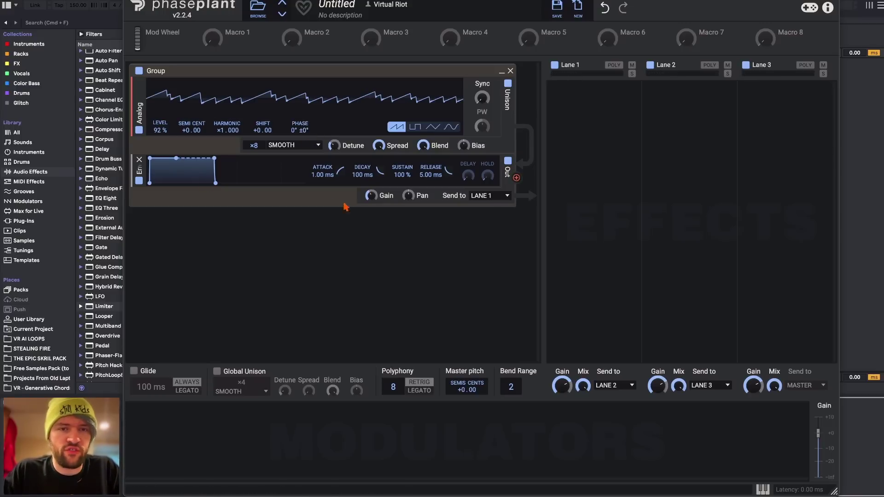
pyautogui.moveTo(371, 195); pyautogui.dragTo(375, 197)
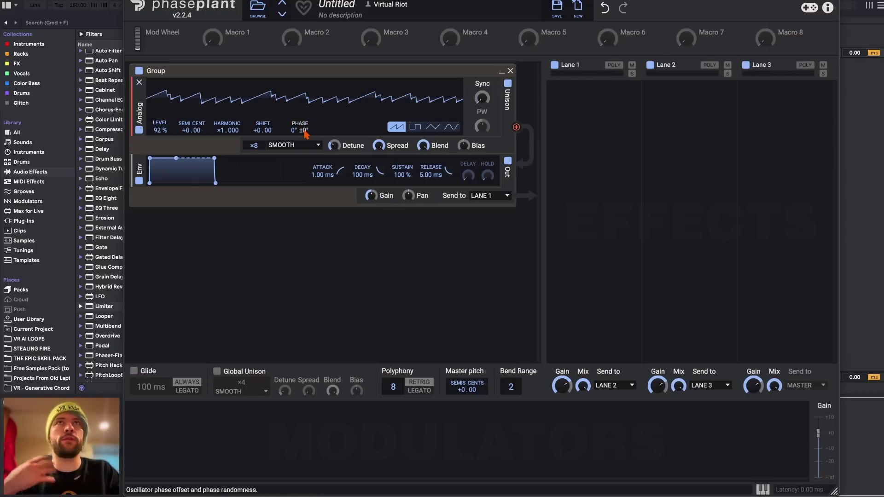
pyautogui.moveTo(304, 133); pyautogui.dragTo(305, 133)
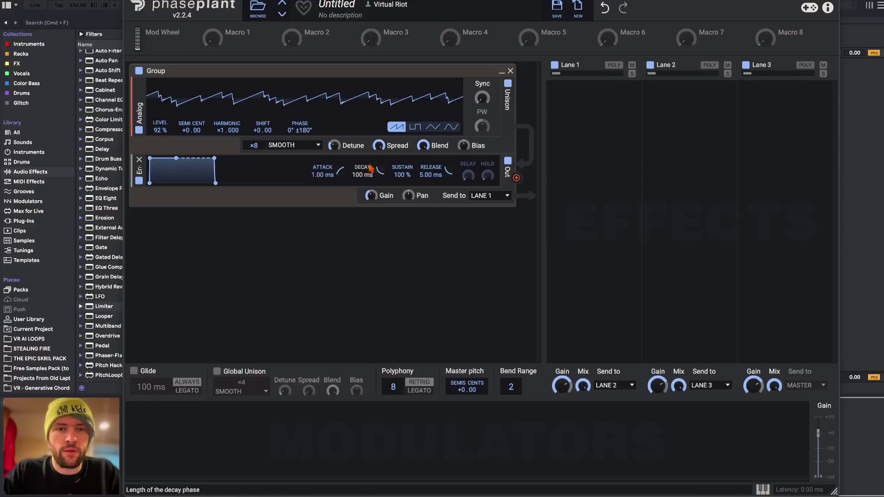
# Switch the oscillator's unison mode to Freq Stack
pyautogui.click(295, 146)
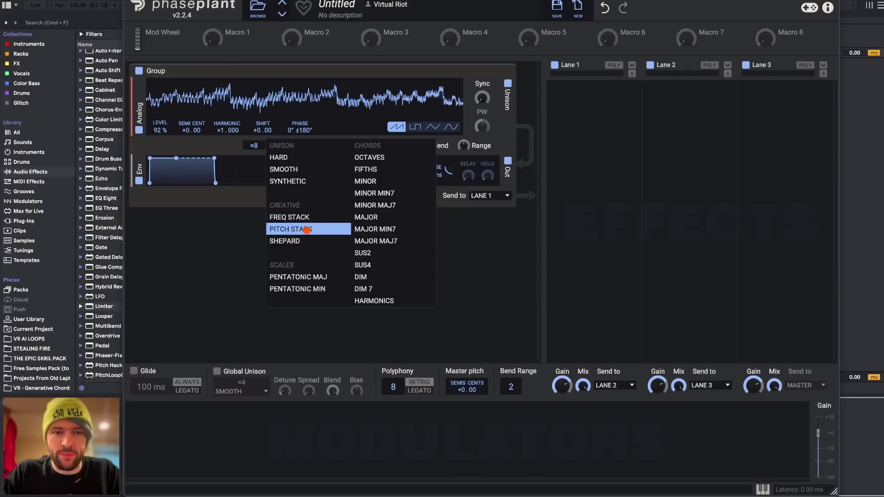
pyautogui.click(297, 218)
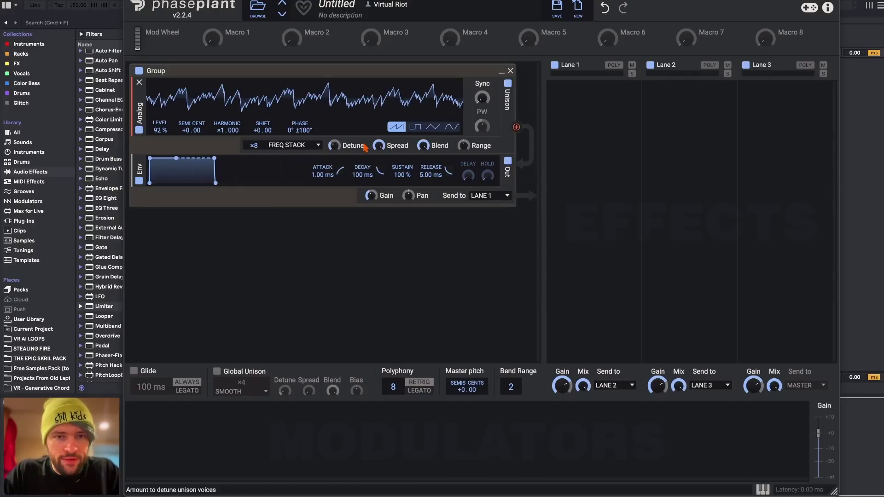
# Reduce the Freq Stack to 1 voice, try the oscillator's harmonic at ×2.000, and return it to ×1.000
pyautogui.doubleClick(255, 147)
pyautogui.moveTo(254, 147); pyautogui.dragTo(227, 124)
pyautogui.doubleClick(255, 145)
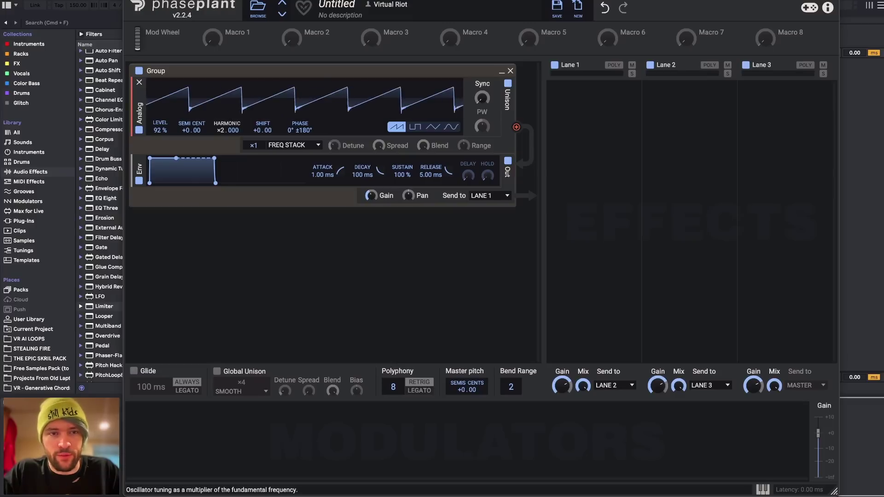
pyautogui.moveTo(223, 135)
pyautogui.mouseDown()
pyautogui.moveTo(223, 123)
pyautogui.moveTo(224, 134)
pyautogui.mouseUp()
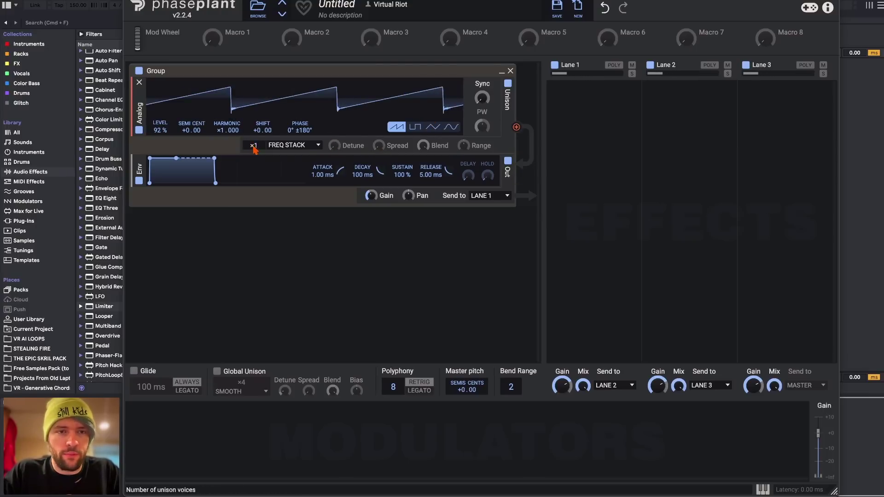
# Raise the Freq Stack to 8 voices, widen its spread and try different blend amounts, including 35 %
pyautogui.moveTo(227, 131); pyautogui.dragTo(256, 149)
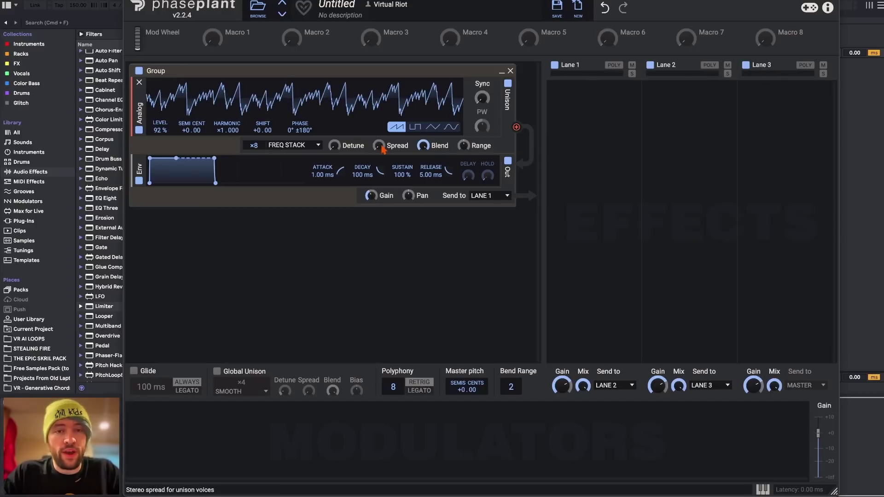
pyautogui.moveTo(335, 148); pyautogui.dragTo(423, 155)
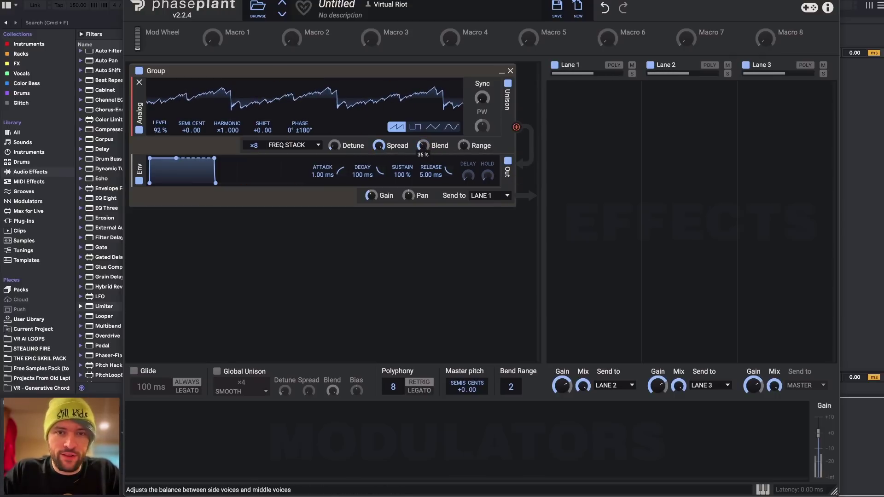
pyautogui.moveTo(423, 146); pyautogui.dragTo(423, 127)
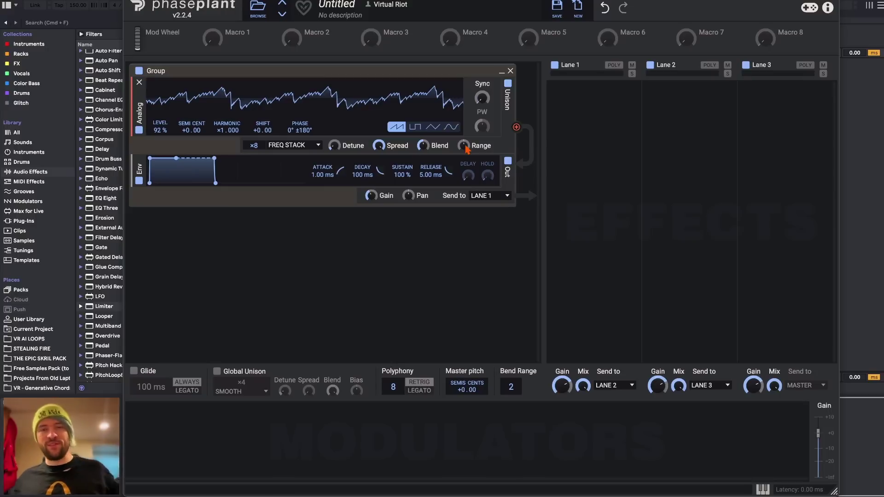
# Compare the stack with a single voice, set it to 4 voices and sweep its range up to 100 %
pyautogui.doubleClick(255, 146)
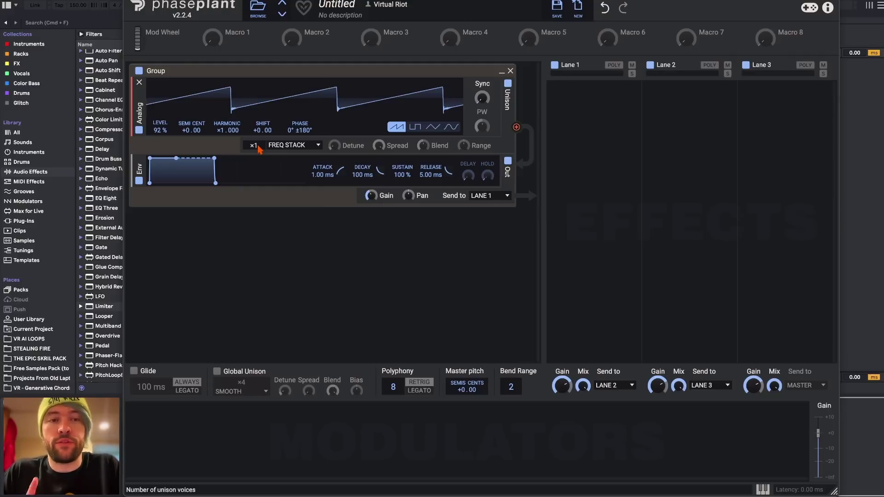
pyautogui.moveTo(255, 146); pyautogui.dragTo(264, 142)
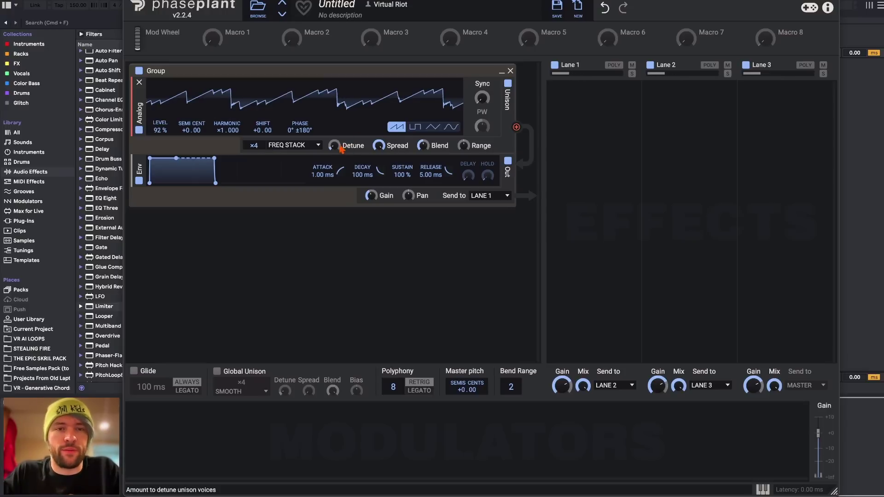
pyautogui.moveTo(464, 146)
pyautogui.mouseDown()
pyautogui.moveTo(467, 170)
pyautogui.moveTo(465, 146)
pyautogui.mouseUp()
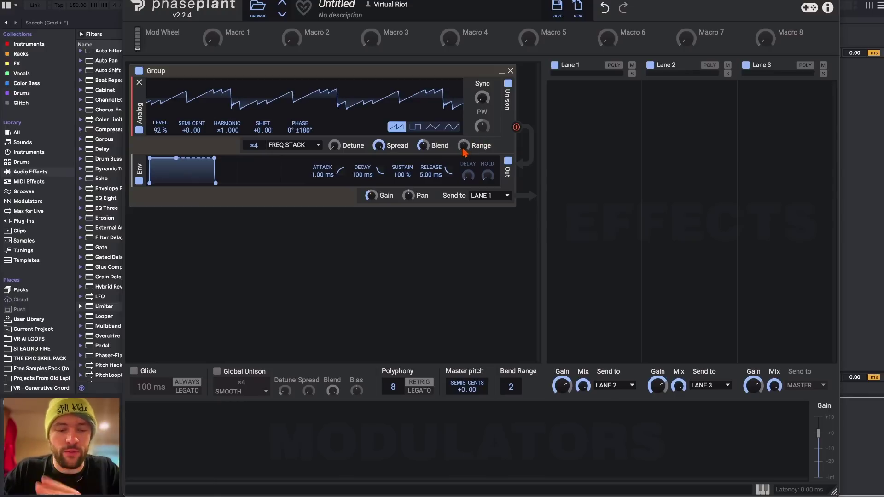
pyautogui.moveTo(227, 130)
pyautogui.mouseDown()
pyautogui.moveTo(227, 115)
pyautogui.moveTo(222, 136)
pyautogui.mouseUp()
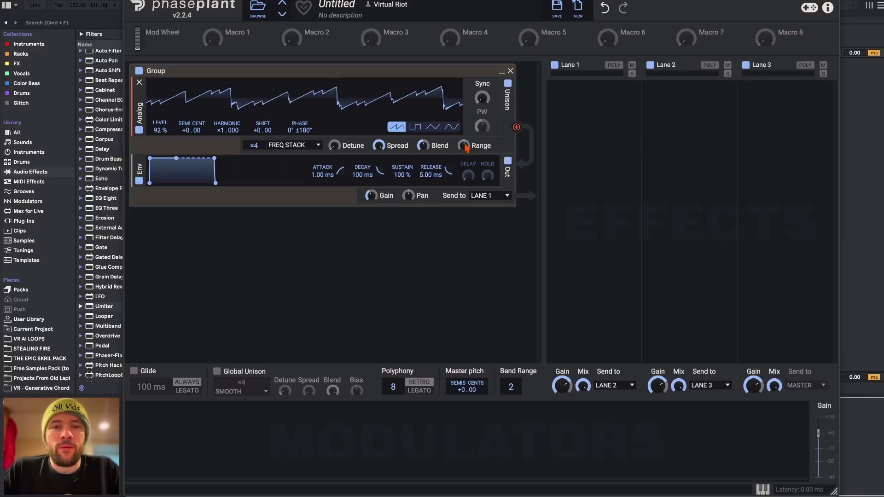
pyautogui.moveTo(464, 146); pyautogui.dragTo(463, 120)
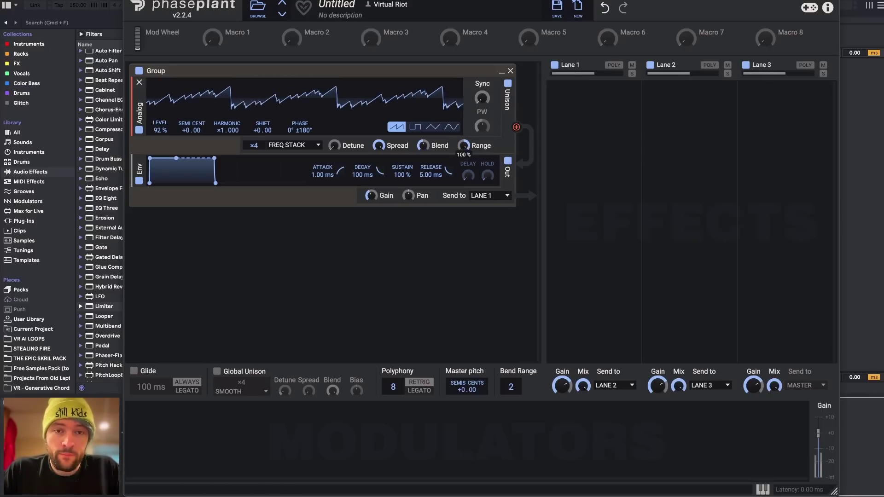
# Switch the oscillator to a sine wave with 8 voices and raise the range, trying other harmonics before returning to ×1.000
pyautogui.click(457, 126)
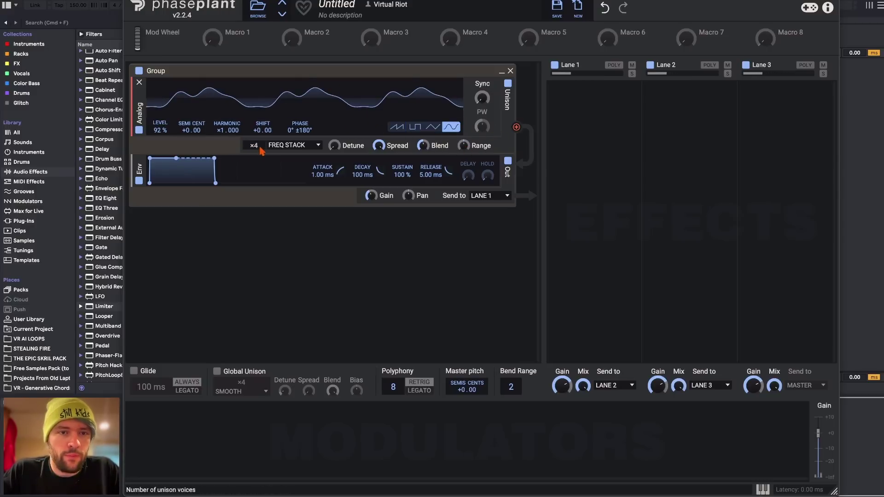
pyautogui.moveTo(254, 146); pyautogui.dragTo(261, 108)
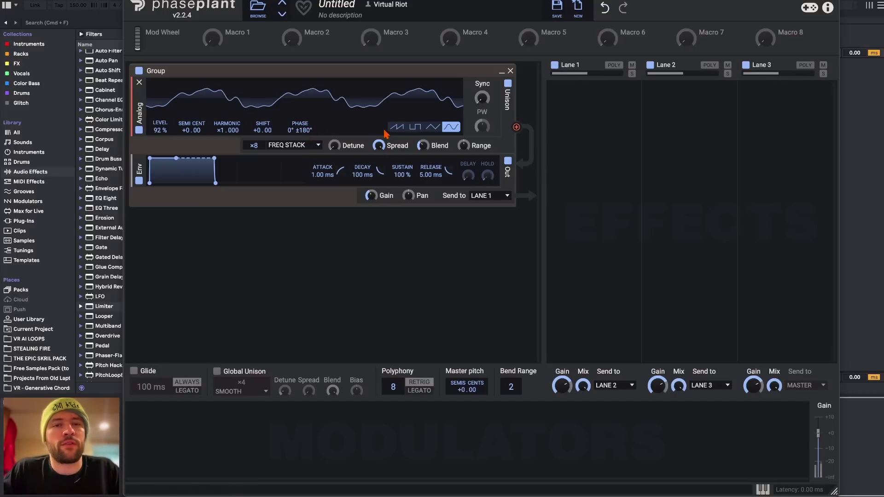
pyautogui.click(463, 146)
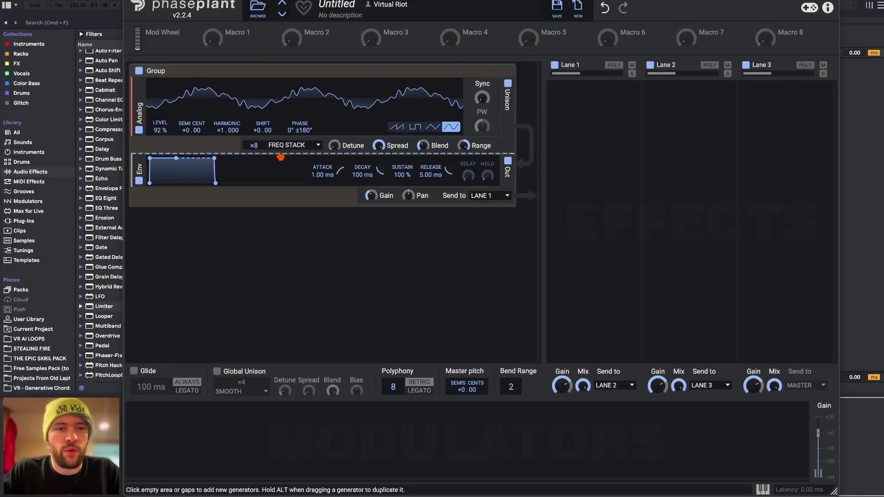
pyautogui.moveTo(226, 131); pyautogui.dragTo(226, 121)
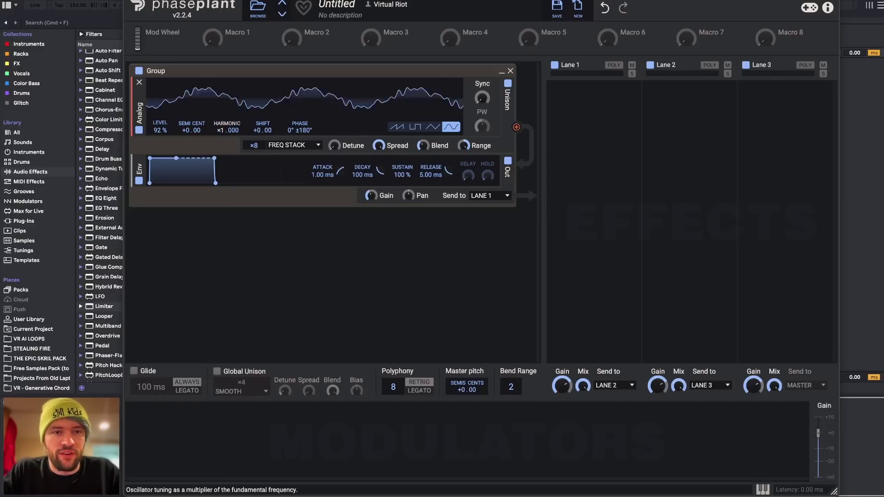
pyautogui.moveTo(226, 122); pyautogui.dragTo(226, 130)
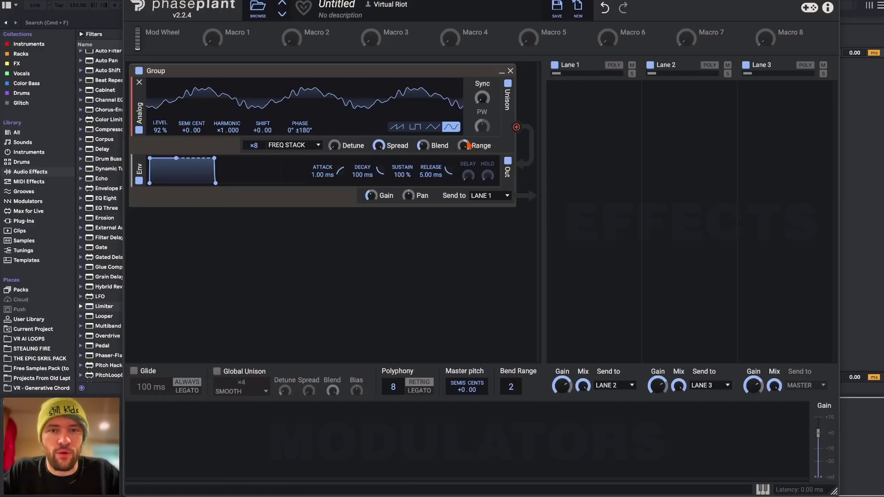
# Compare 2-voice, single-voice and 3-voice sine stacks while varying range and harmonic, ending on 3 voices at ×1.000
pyautogui.moveTo(254, 145); pyautogui.dragTo(253, 159)
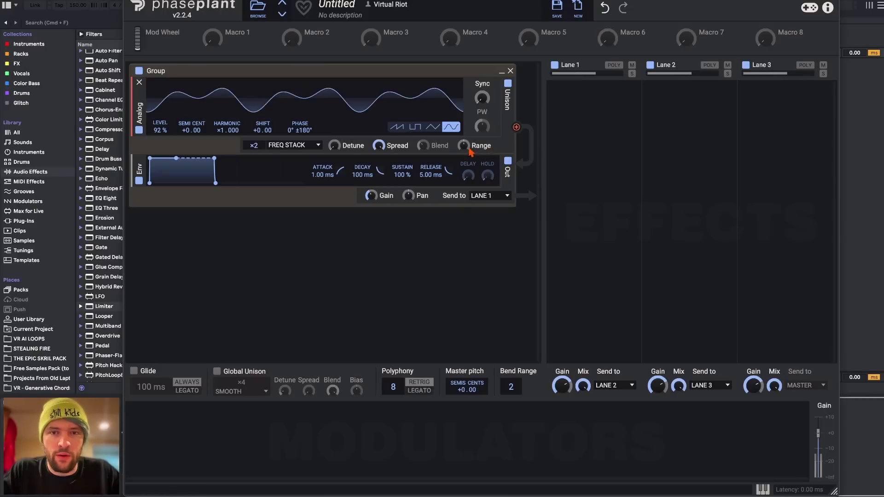
pyautogui.moveTo(464, 146); pyautogui.dragTo(469, 150)
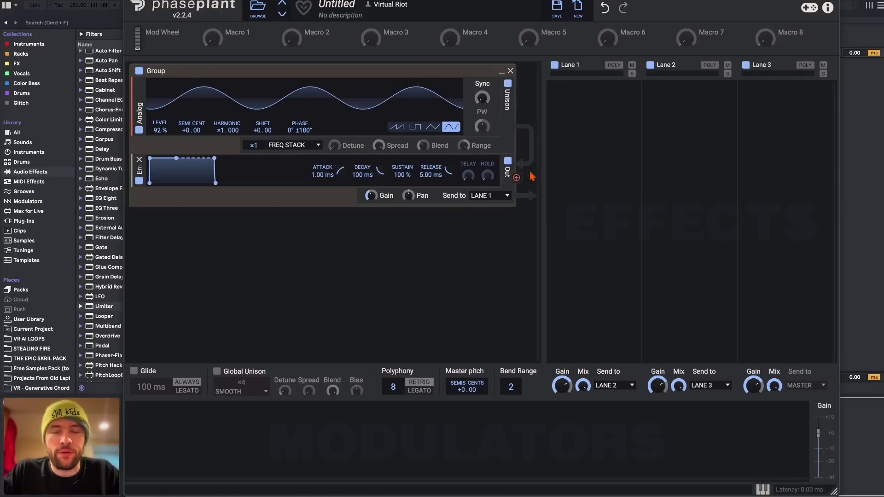
pyautogui.moveTo(256, 147); pyautogui.dragTo(221, 139)
pyautogui.moveTo(222, 131); pyautogui.dragTo(253, 135)
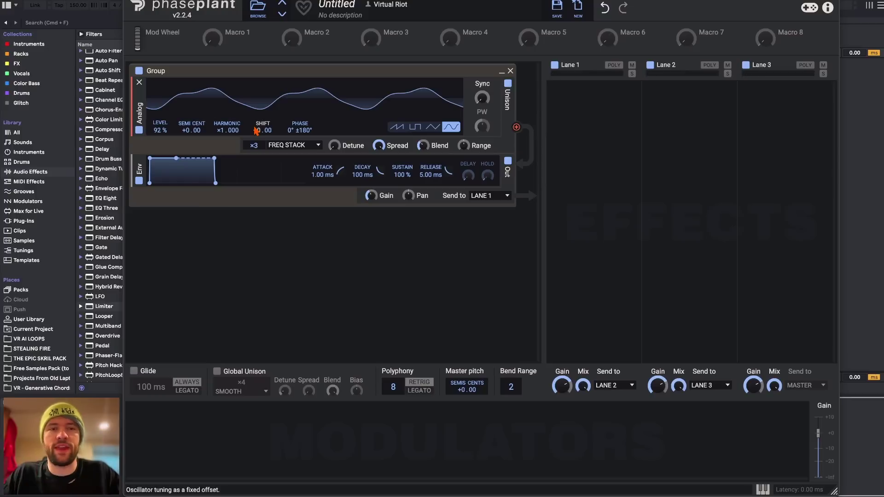
pyautogui.moveTo(253, 146); pyautogui.dragTo(227, 123)
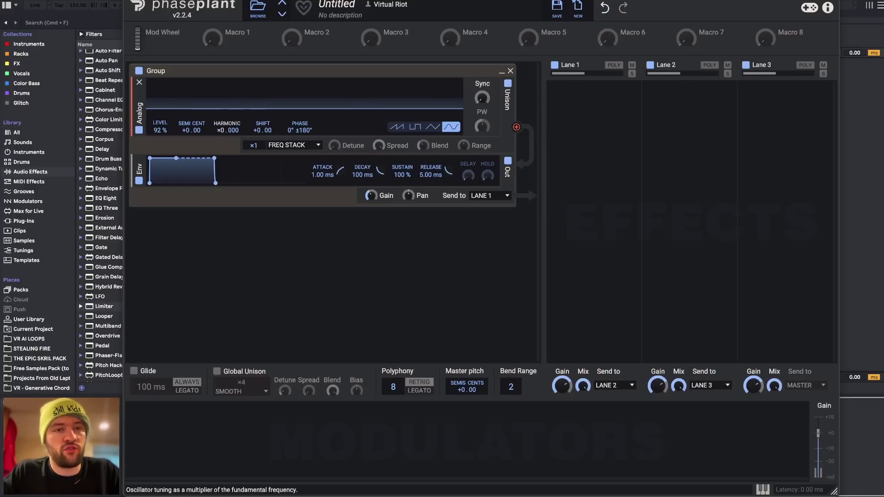
pyautogui.moveTo(226, 130); pyautogui.dragTo(253, 136)
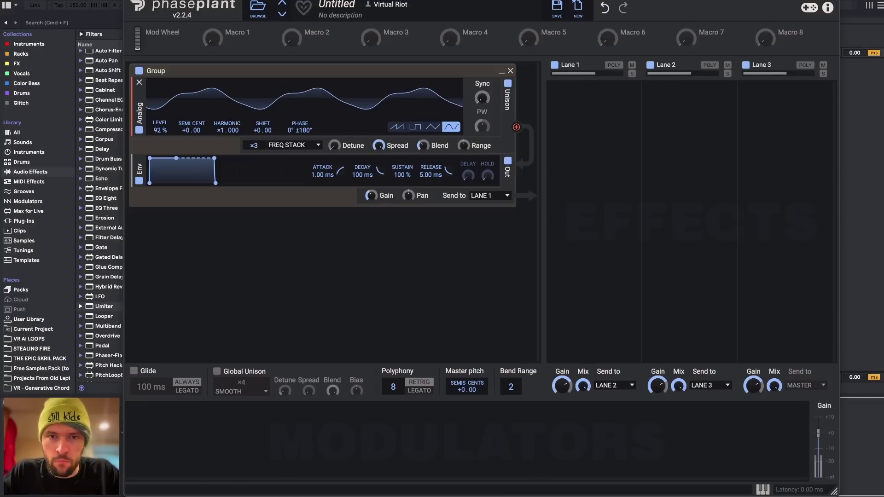
# Try the spread at 89 %, raise the Freq Stack to 8 voices and sweep its range through -19 %
pyautogui.moveTo(378, 145); pyautogui.dragTo(378, 146)
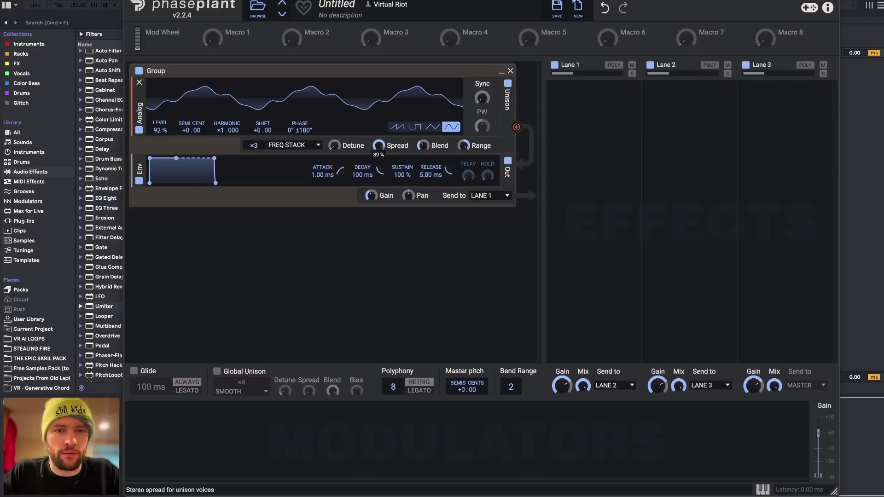
pyautogui.moveTo(253, 145); pyautogui.dragTo(254, 133)
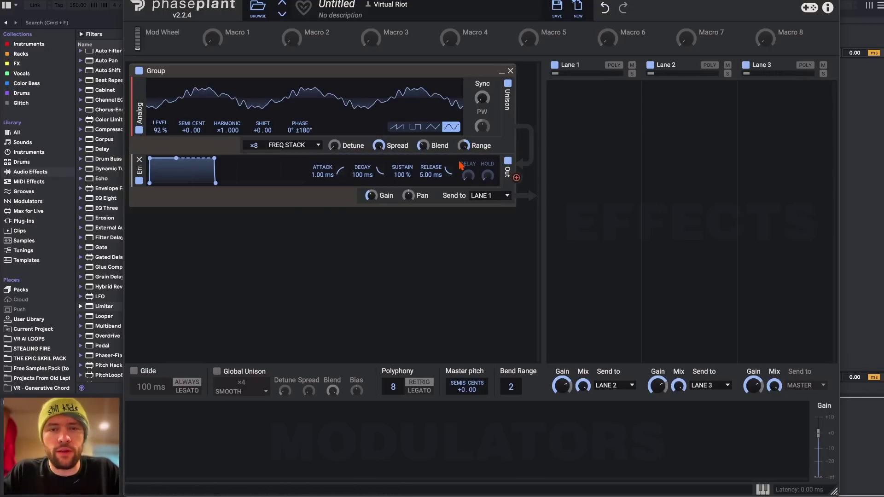
pyautogui.moveTo(464, 145); pyautogui.dragTo(464, 151)
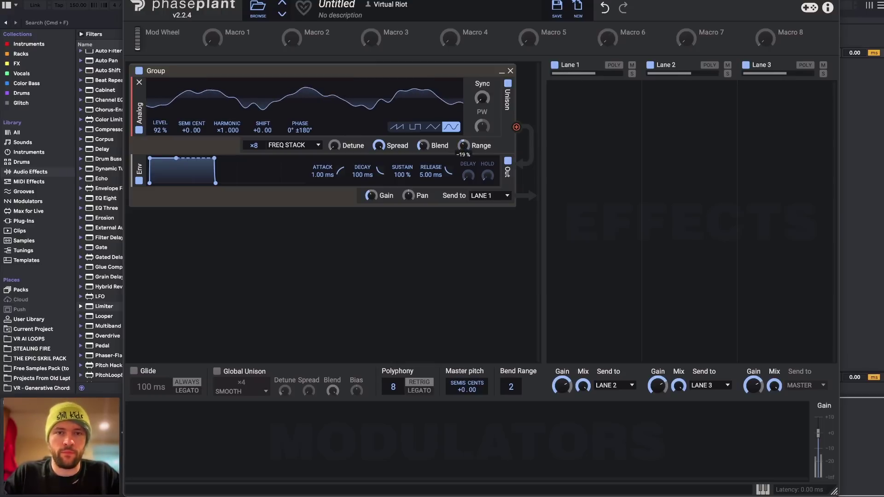
# Switch the unison mode to Pitch Stack with 1 voice and set the oscillator's level to 100 %
pyautogui.click(290, 145)
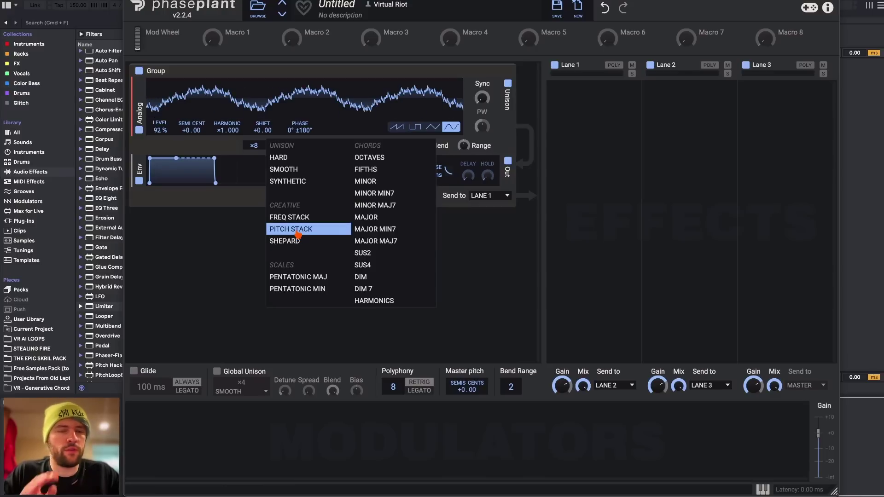
pyautogui.click(297, 230)
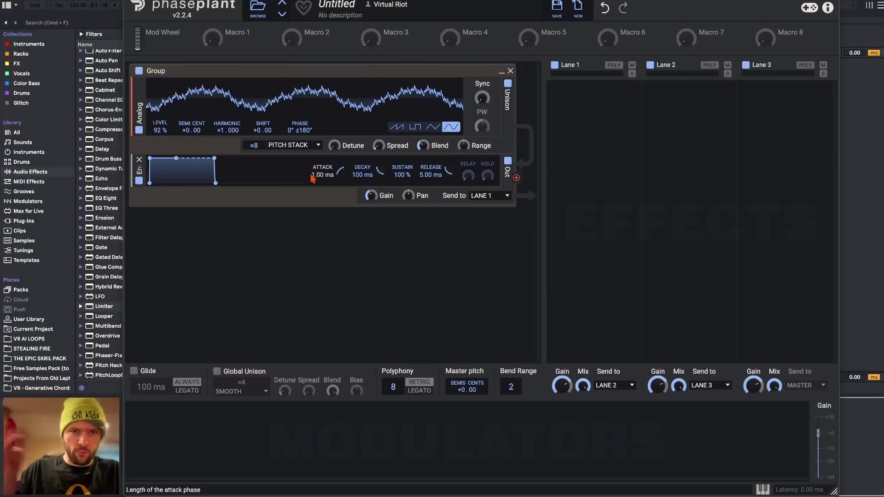
pyautogui.doubleClick(253, 145)
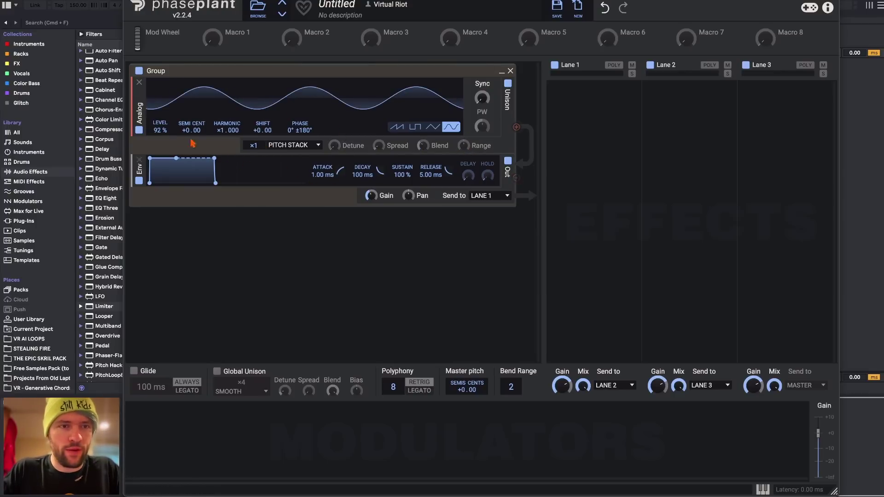
pyautogui.doubleClick(167, 133)
# Build the Pitch Stack up through 5 and 6 voices to 8 voices and raise its blend
pyautogui.moveTo(259, 147); pyautogui.dragTo(254, 139)
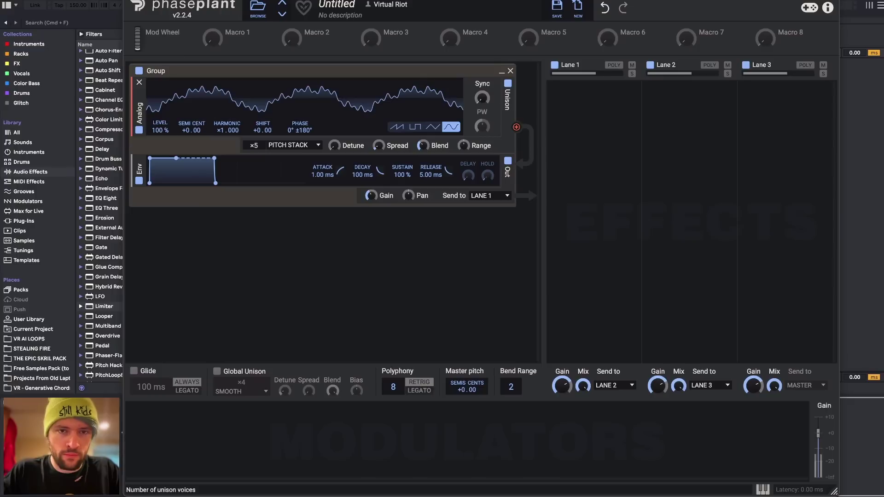
pyautogui.moveTo(423, 145); pyautogui.dragTo(422, 135)
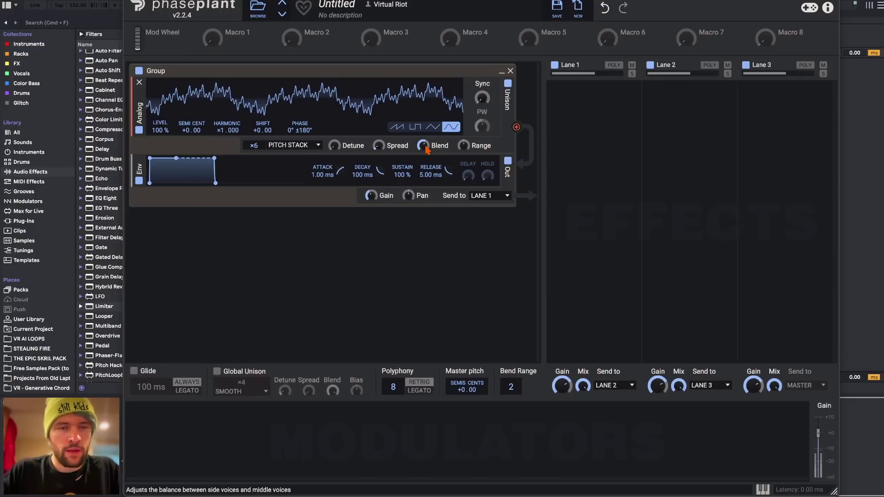
pyautogui.moveTo(254, 146); pyautogui.dragTo(254, 140)
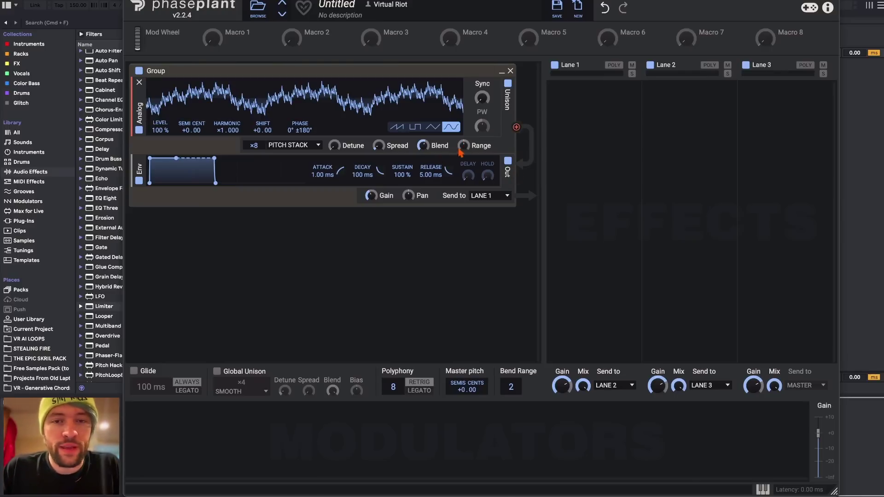
# Switch the oscillator to a sawtooth wave and sweep the Pitch Stack's range, trying values including -36 % and -99 %
pyautogui.moveTo(467, 150); pyautogui.dragTo(467, 187)
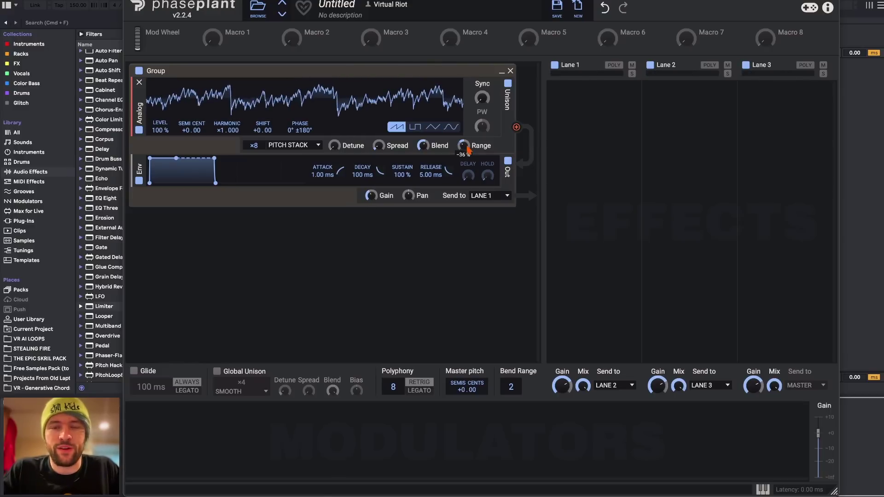
pyautogui.moveTo(463, 145); pyautogui.dragTo(463, 166)
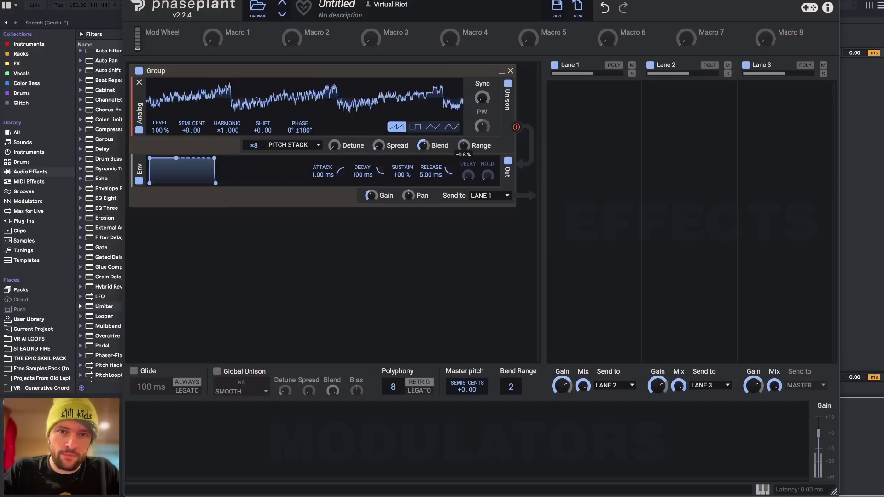
pyautogui.moveTo(463, 145); pyautogui.dragTo(467, 149)
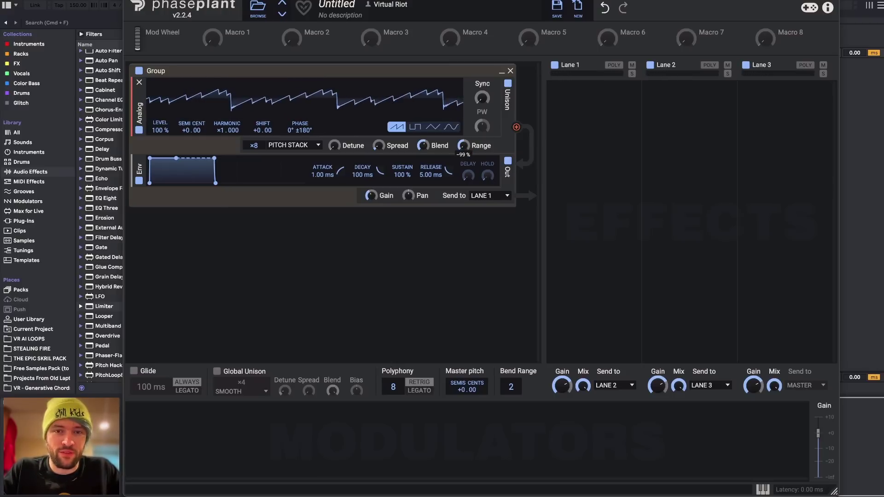
pyautogui.moveTo(463, 145)
pyautogui.mouseDown()
pyautogui.moveTo(463, 124)
pyautogui.moveTo(465, 172)
pyautogui.moveTo(466, 152)
pyautogui.mouseUp()
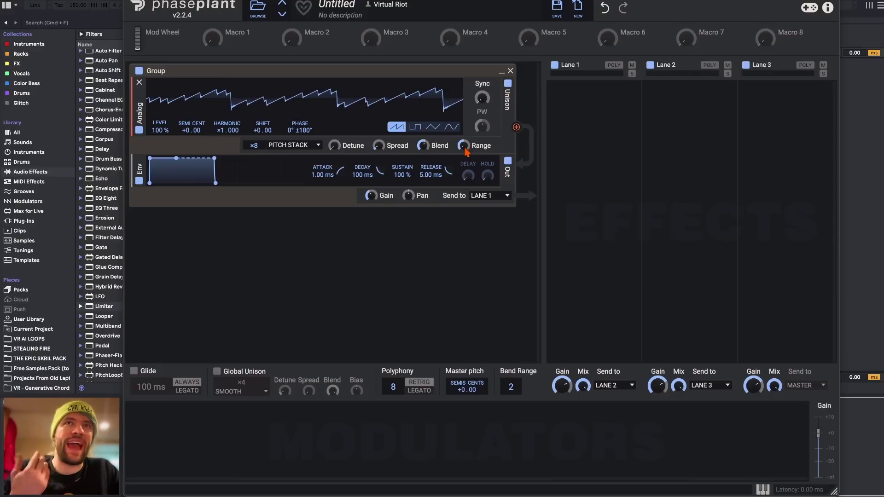
pyautogui.moveTo(463, 146); pyautogui.dragTo(463, 145)
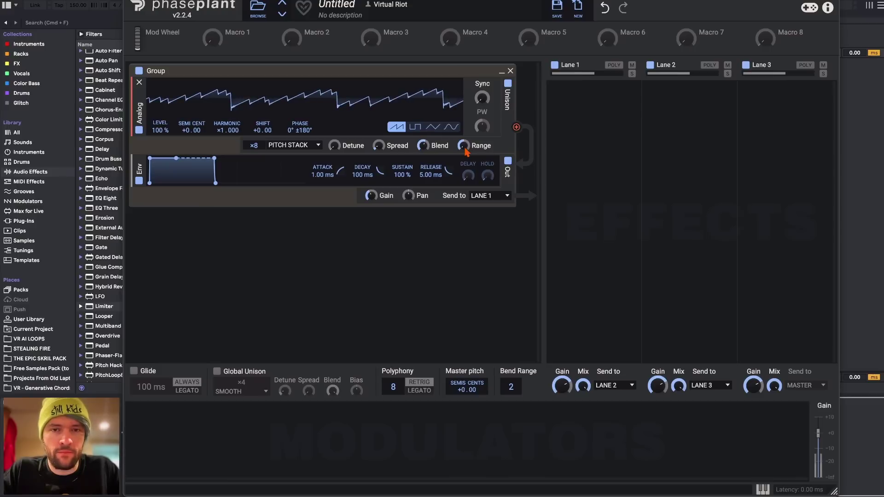
pyautogui.moveTo(463, 145); pyautogui.dragTo(468, 150)
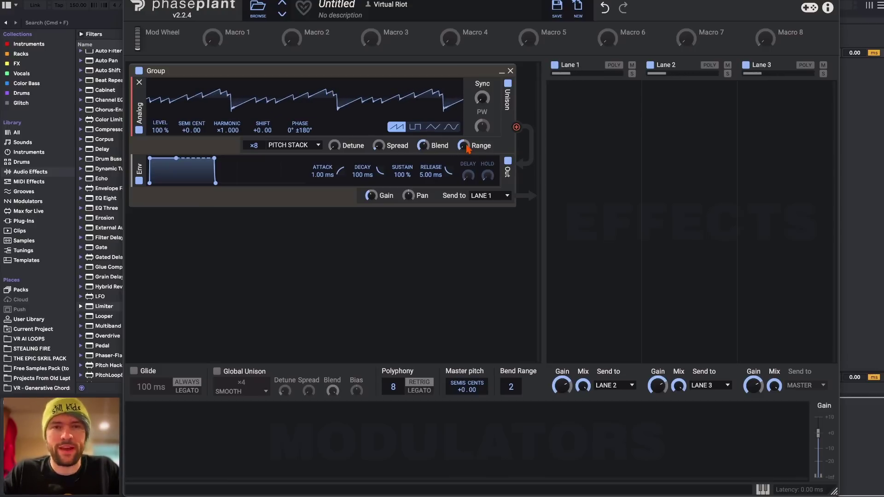
pyautogui.moveTo(467, 149); pyautogui.dragTo(468, 148)
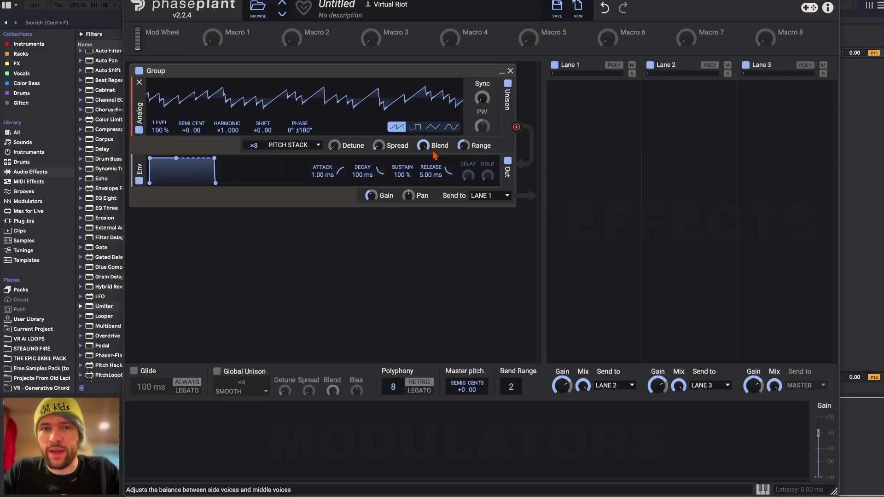
# Try the Pitch Stack with a changed semitone tuning, reset the tuning to +0.00 and reduce the stack to 7 voices
pyautogui.moveTo(184, 130); pyautogui.dragTo(184, 115)
pyautogui.doubleClick(184, 131)
pyautogui.click(288, 145)
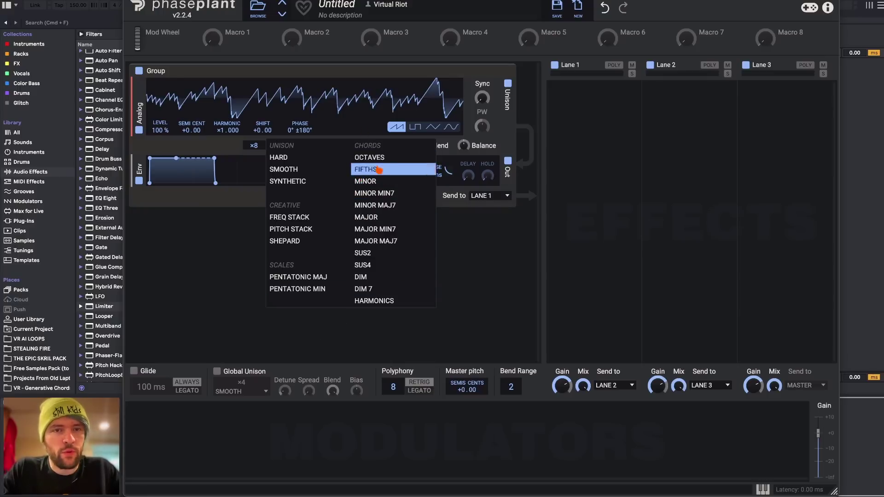
pyautogui.click(291, 229)
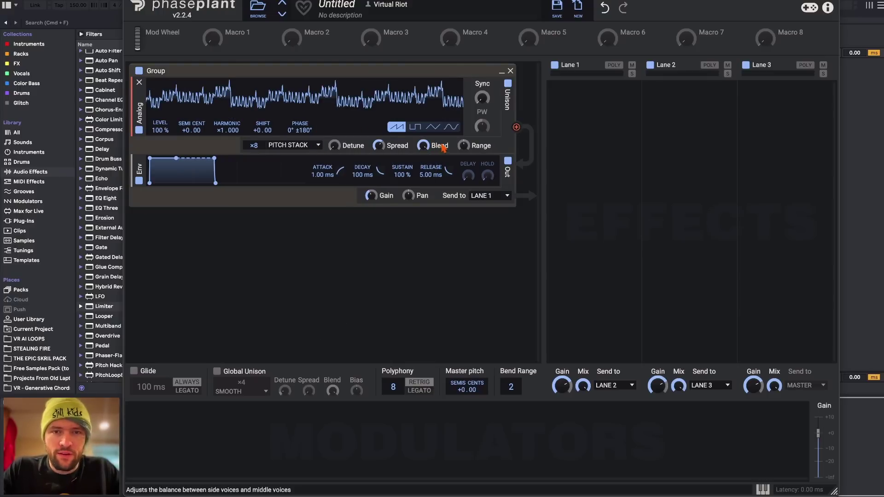
pyautogui.moveTo(253, 145)
pyautogui.mouseDown()
pyautogui.moveTo(254, 193)
pyautogui.moveTo(253, 152)
pyautogui.mouseUp()
# Switch the unison mode to Fifths and step the voice count between 1 and 8, ending on 7 voices
pyautogui.click(286, 145)
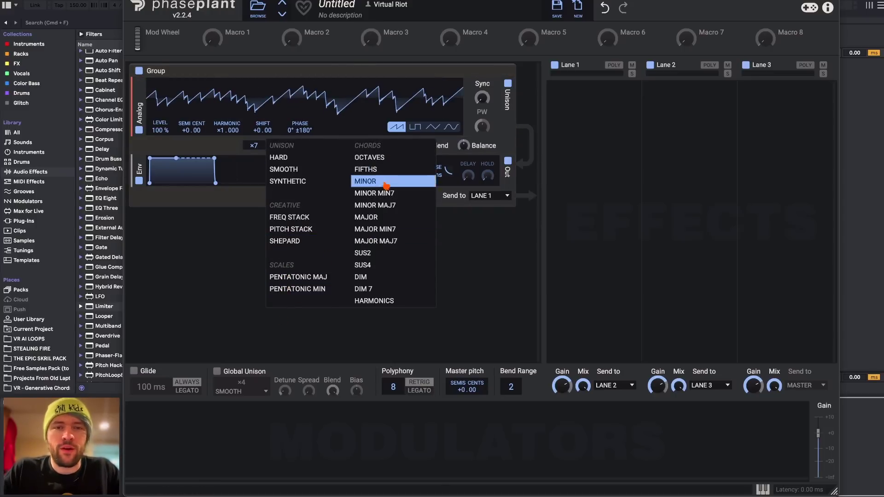
pyautogui.click(375, 171)
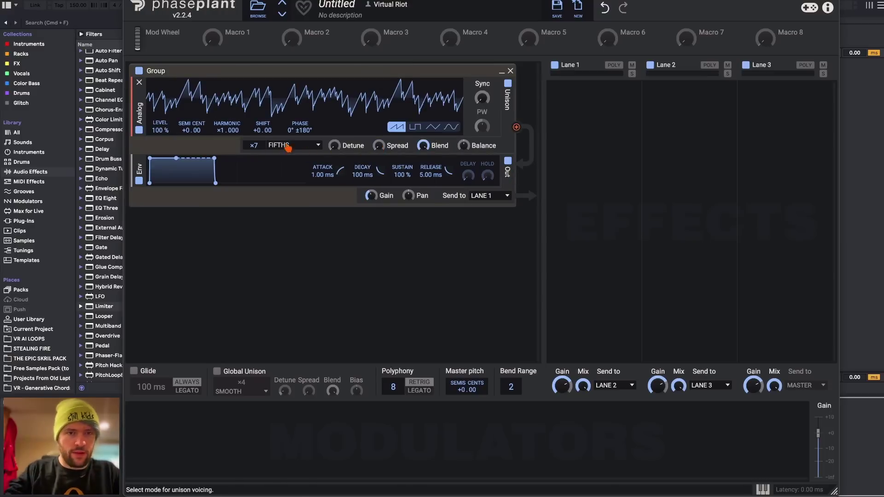
pyautogui.moveTo(253, 146); pyautogui.dragTo(353, 132)
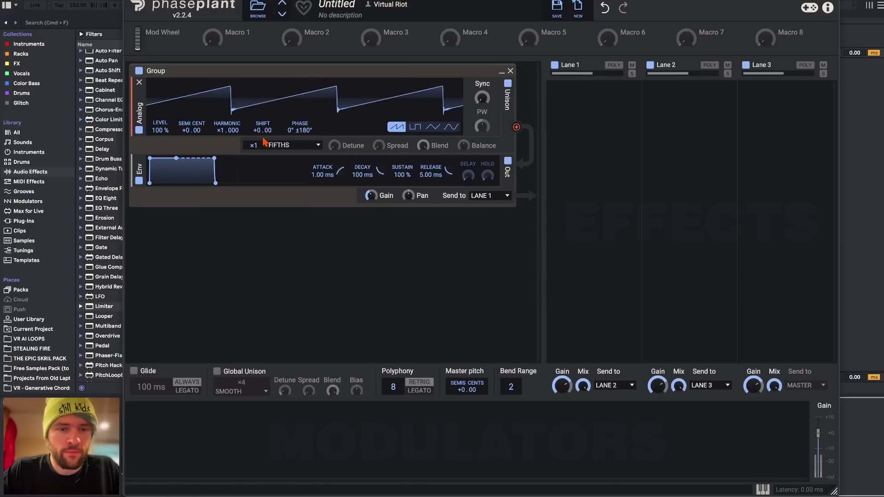
pyautogui.scroll(5, 253, 145)
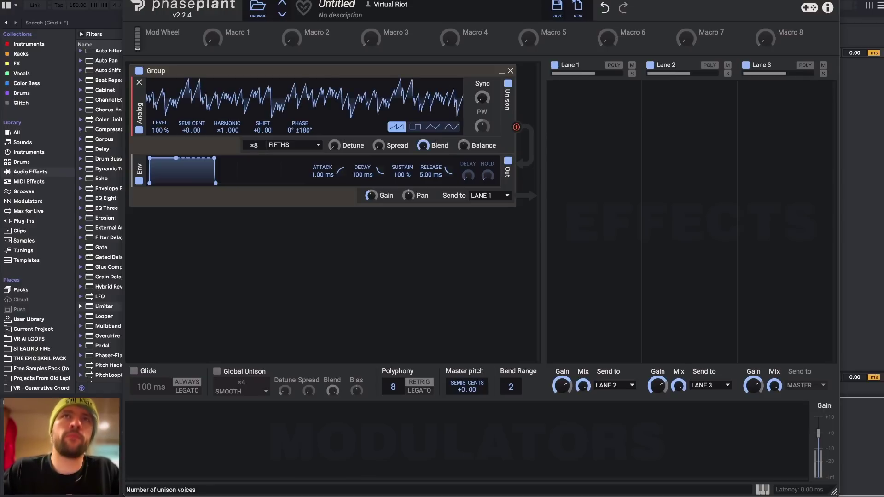
pyautogui.scroll(-5, 253, 145)
pyautogui.scroll(7, 254, 145)
pyautogui.scroll(-1, 259, 150)
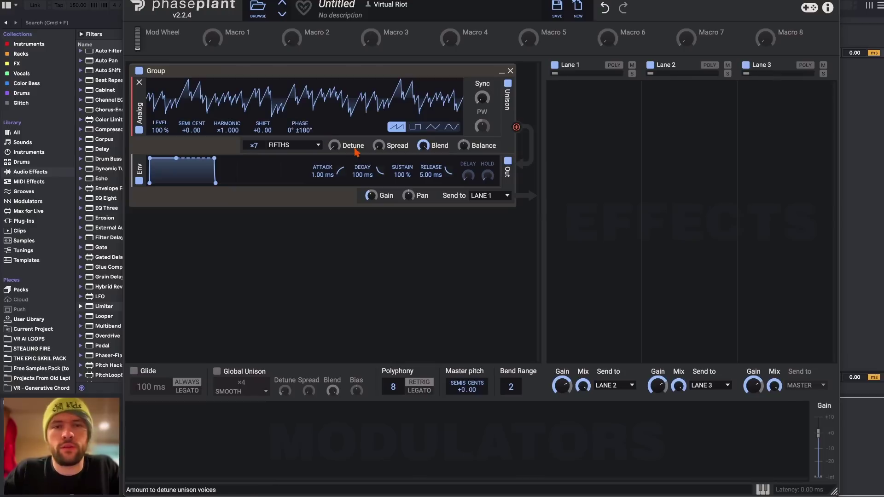
# Raise the Fifths unison's detune through 18.3 ct, widen its spread and set the oscillator's phase randomness to ±0°
pyautogui.scroll(3, 335, 146)
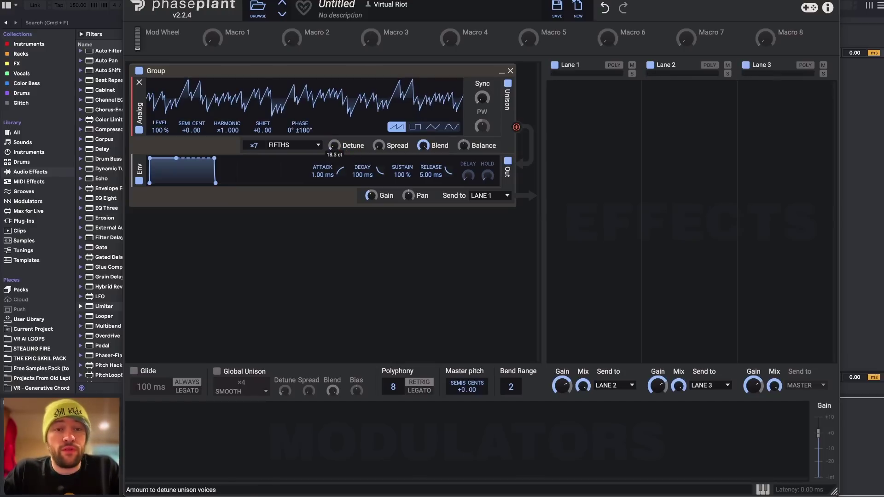
pyautogui.scroll(5, 378, 147)
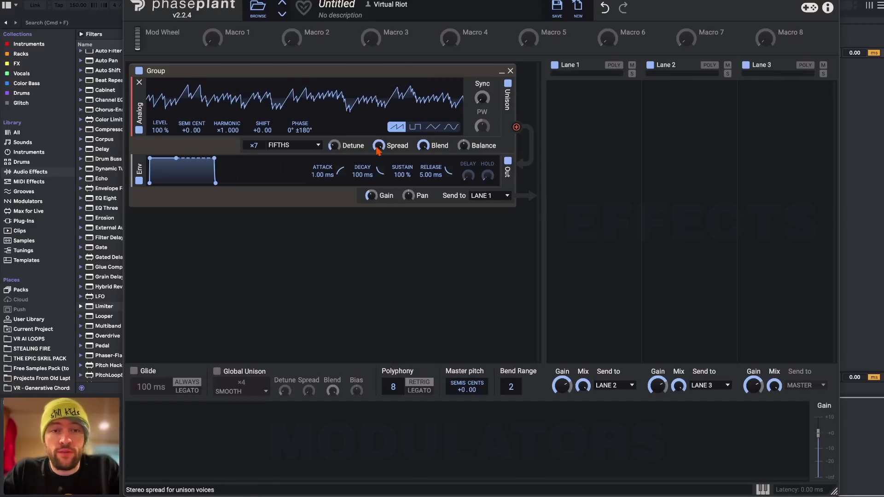
pyautogui.scroll(-5, 303, 131)
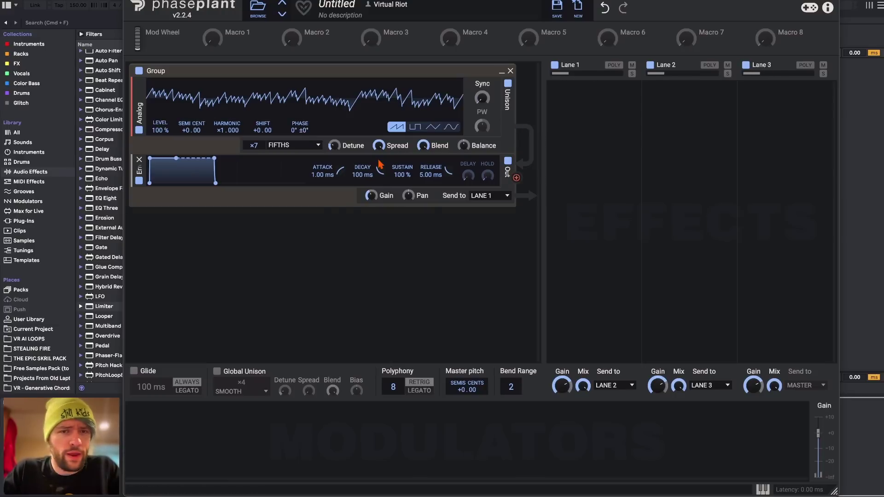
# Switch the unison chord to Minor and sweep the voice count up to 8
pyautogui.click(295, 145)
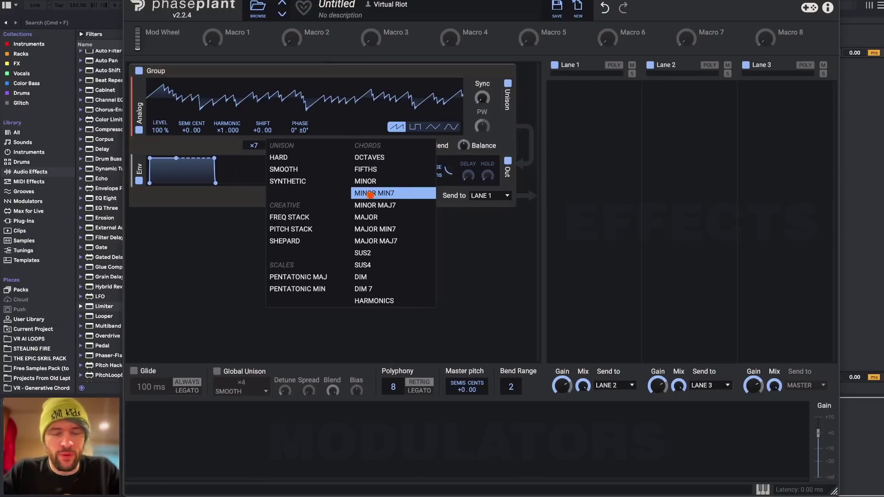
pyautogui.click(382, 182)
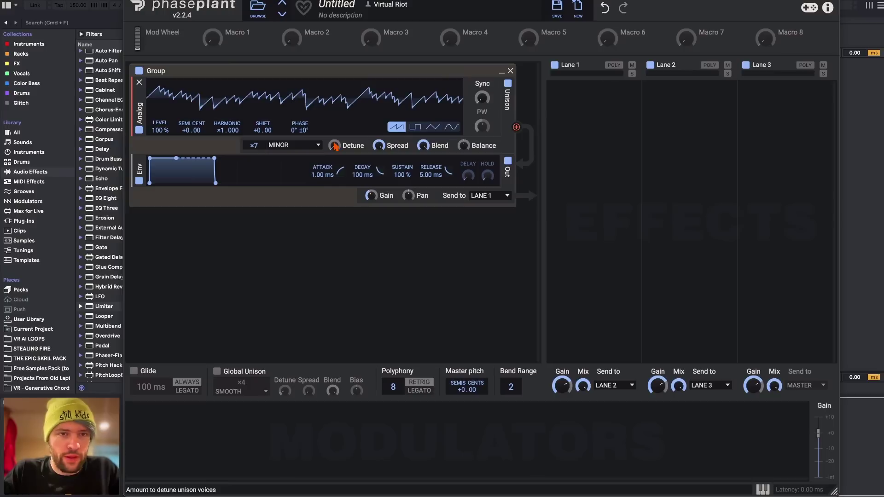
pyautogui.doubleClick(255, 145)
pyautogui.moveTo(257, 146); pyautogui.dragTo(256, 109)
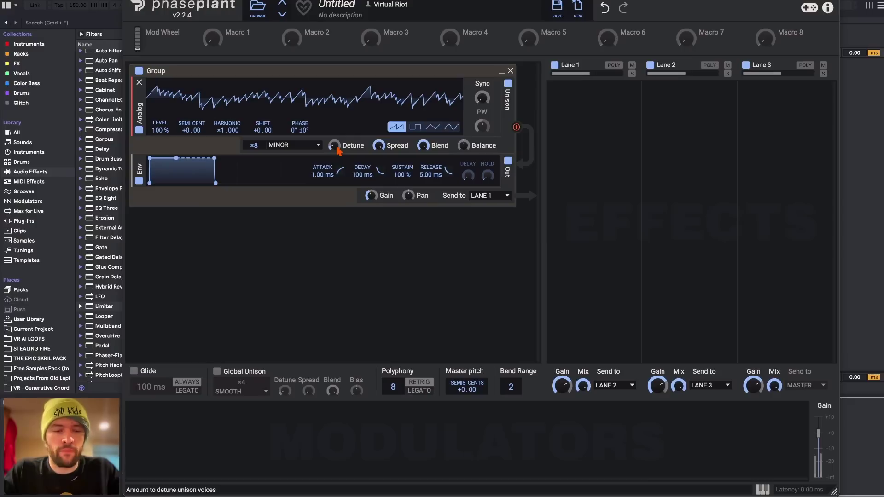
# Switch the unison chord to Minor Min7 and build it up from 3 to 8 voices
pyautogui.click(317, 145)
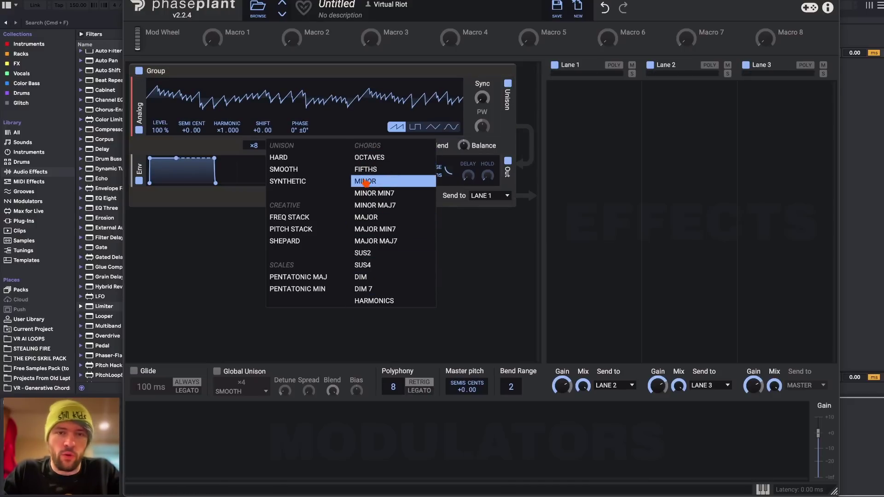
pyautogui.click(373, 195)
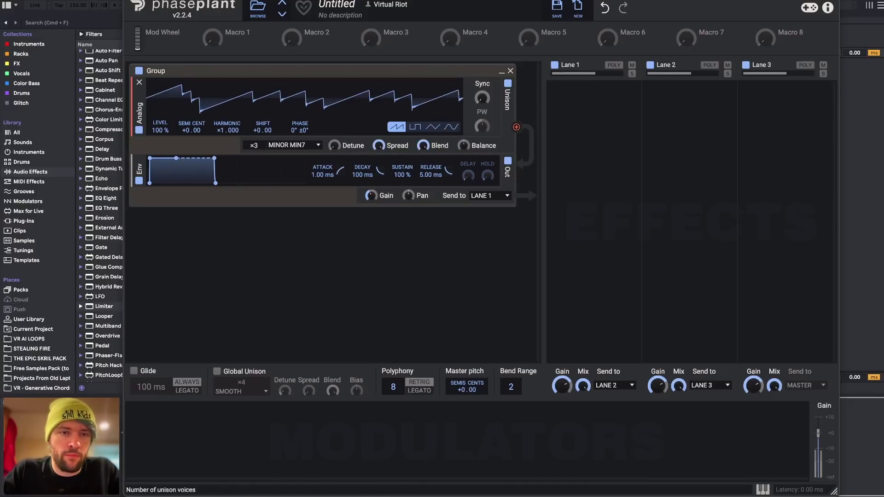
pyautogui.scroll(3, 254, 144)
# Switch the unison chord to Major Min7, and turn off the oscillator's unison
pyautogui.click(286, 145)
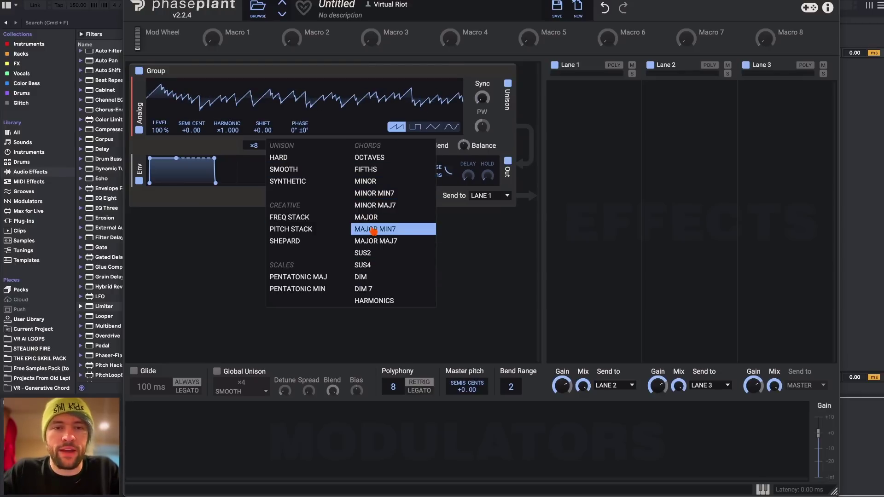
pyautogui.click(374, 229)
pyautogui.click(507, 85)
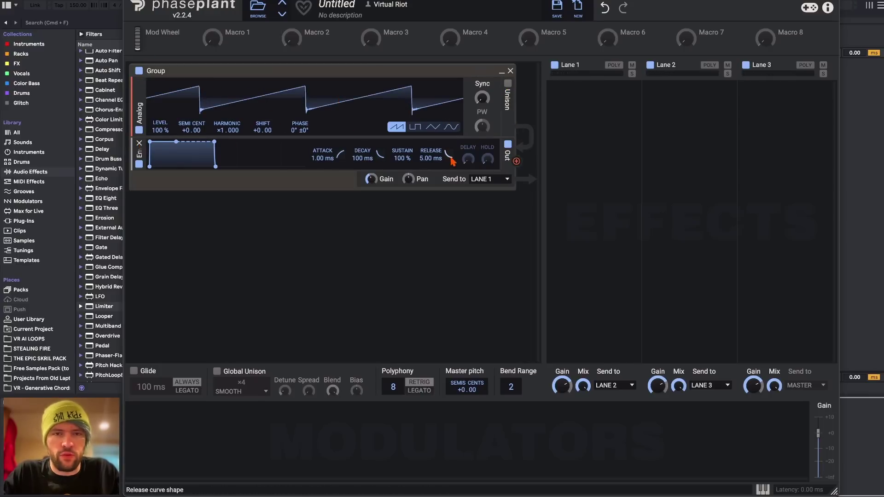
# Add a second Analog generator in its own group below the first, and remove that group again
pyautogui.moveTo(325, 72); pyautogui.dragTo(315, 125)
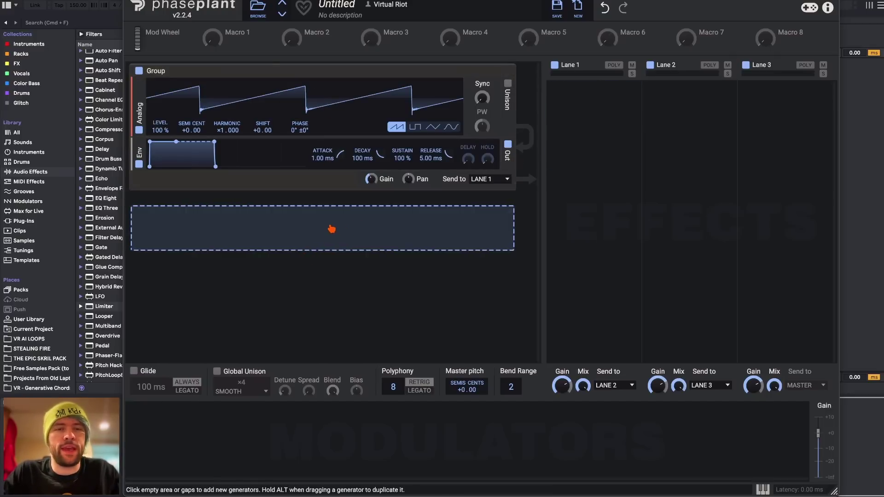
pyautogui.click(332, 229)
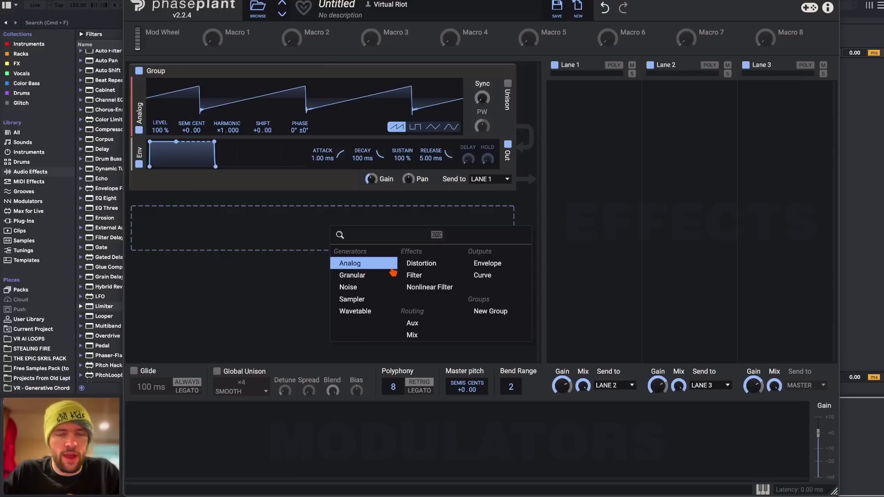
pyautogui.click(350, 263)
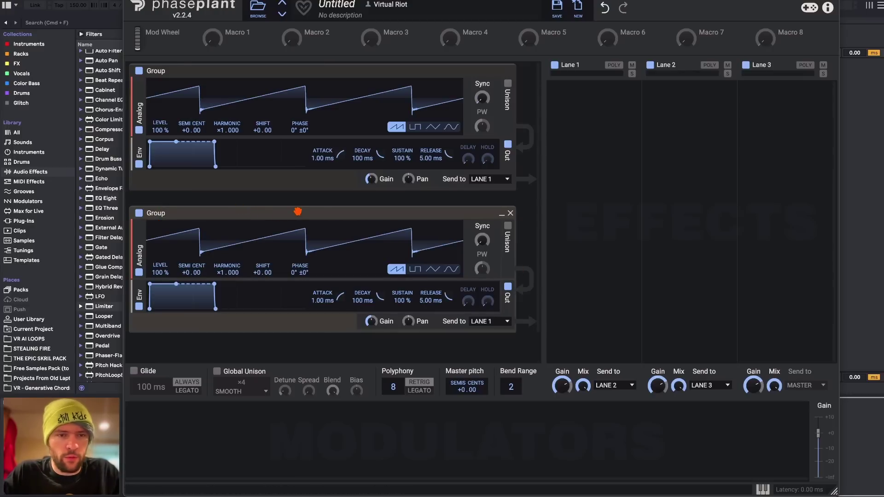
pyautogui.moveTo(138, 299); pyautogui.dragTo(140, 296)
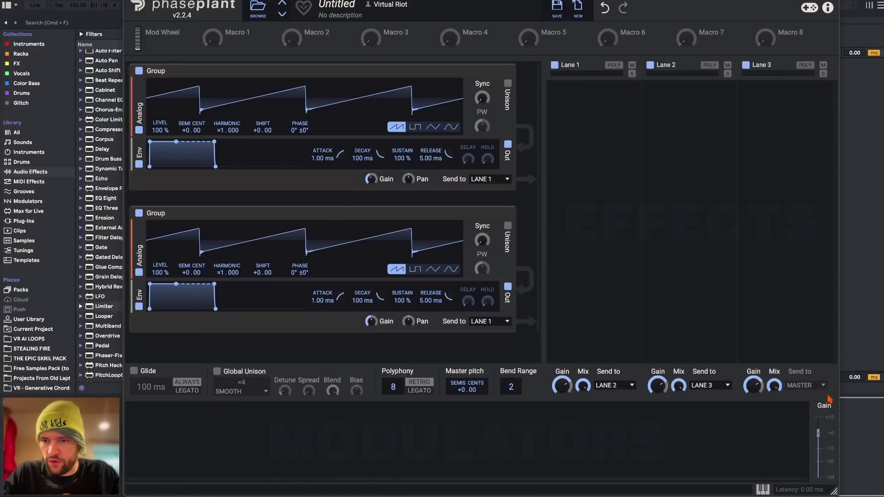
pyautogui.click(510, 212)
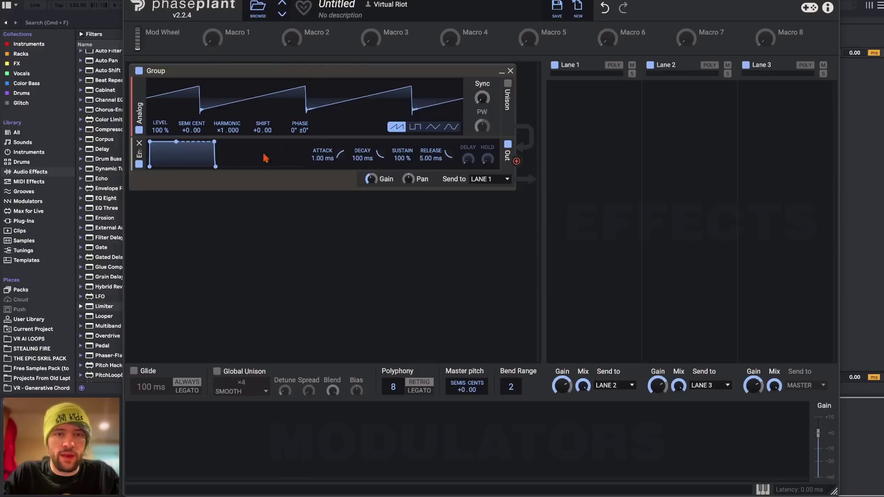
# Remove the envelope from the group and add a new Envelope output below the Analog generator
pyautogui.click(139, 143)
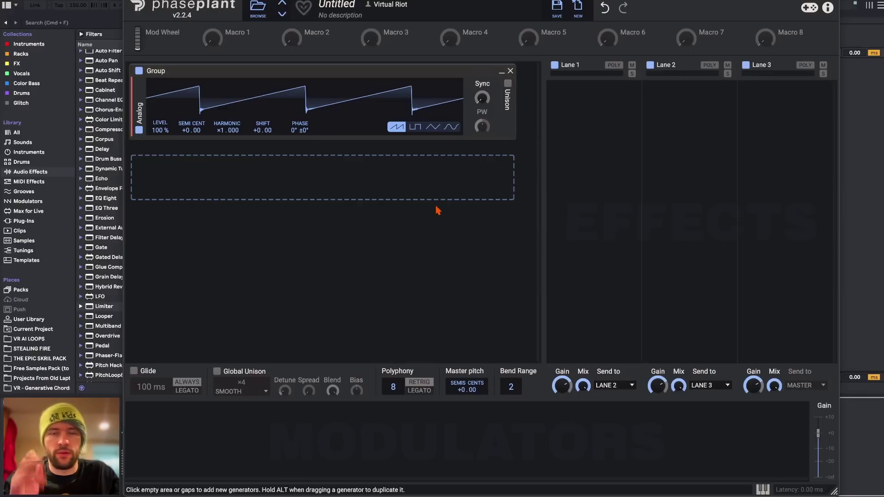
pyautogui.click(344, 149)
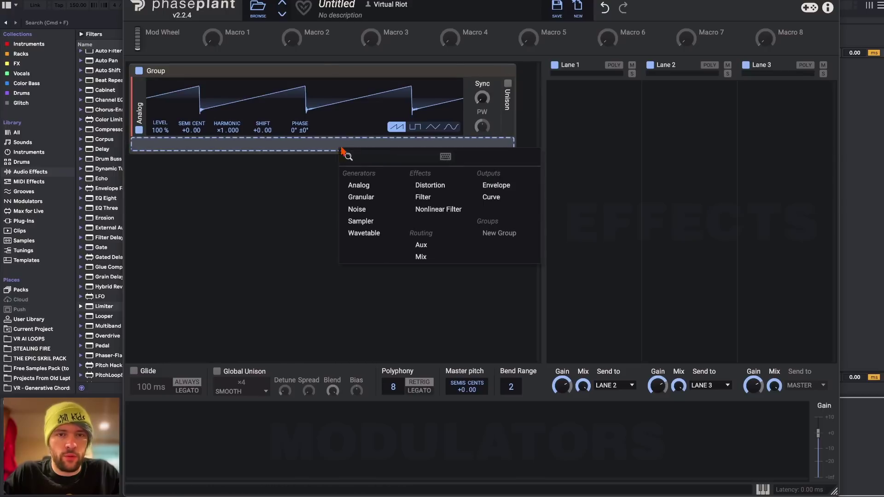
pyautogui.click(495, 186)
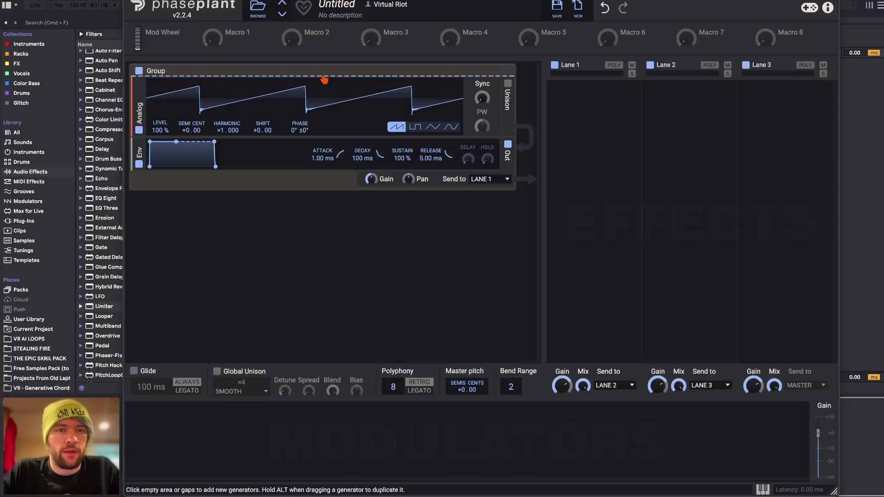
# Add an Analog generator in a new group, move it into the first group, and remove the leftover group and the moved generator
pyautogui.click(313, 228)
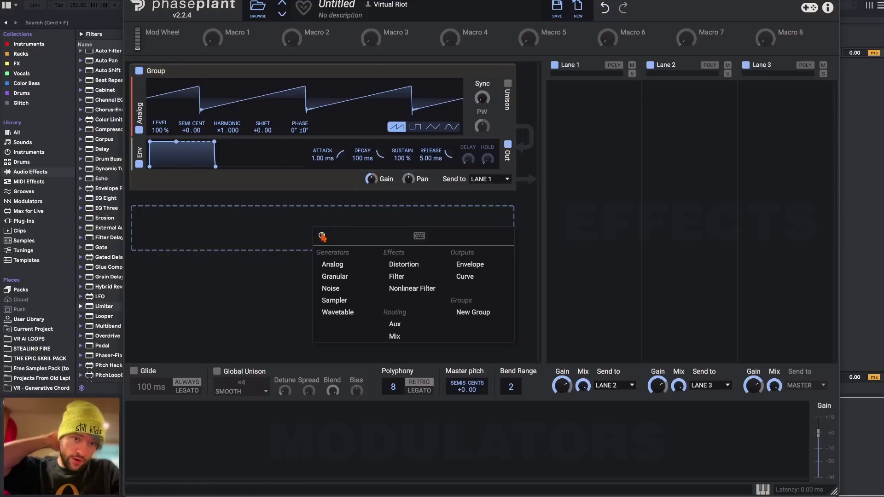
pyautogui.click(338, 258)
pyautogui.moveTo(138, 248); pyautogui.dragTo(150, 133)
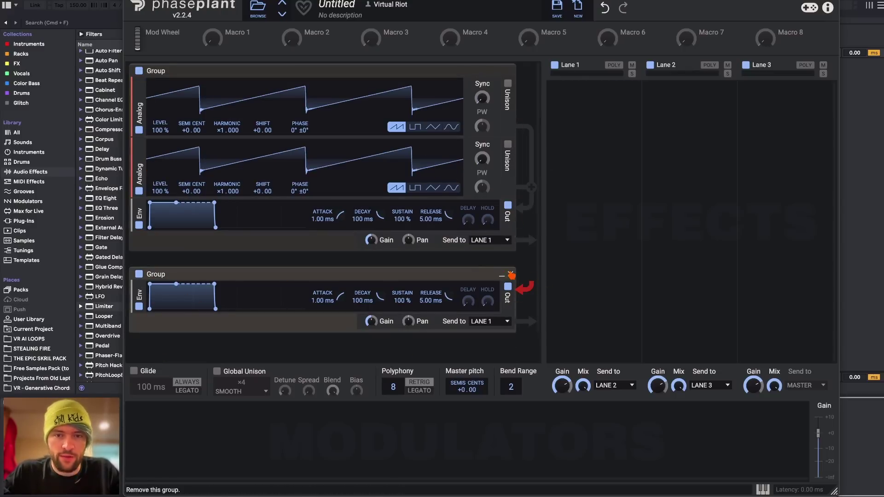
pyautogui.click(511, 275)
pyautogui.click(139, 143)
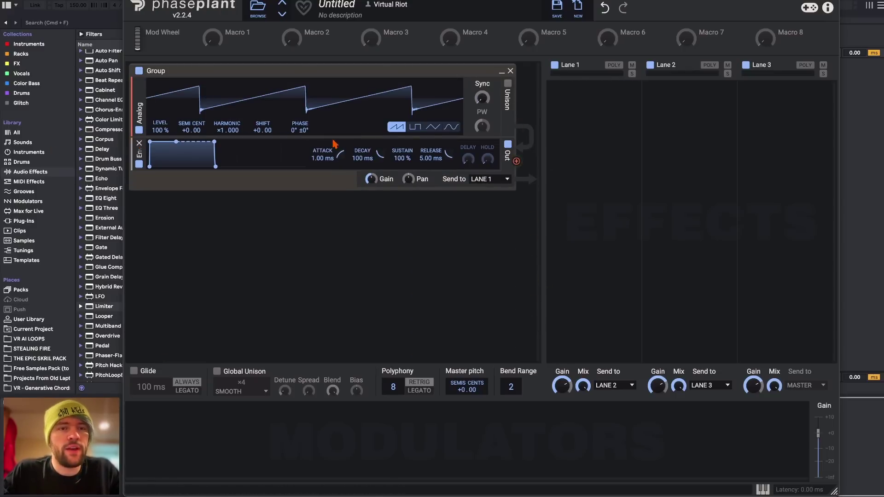
# Insert a second Analog generator between the first one and the envelope, and tune it to +7.00 semitones
pyautogui.click(299, 140)
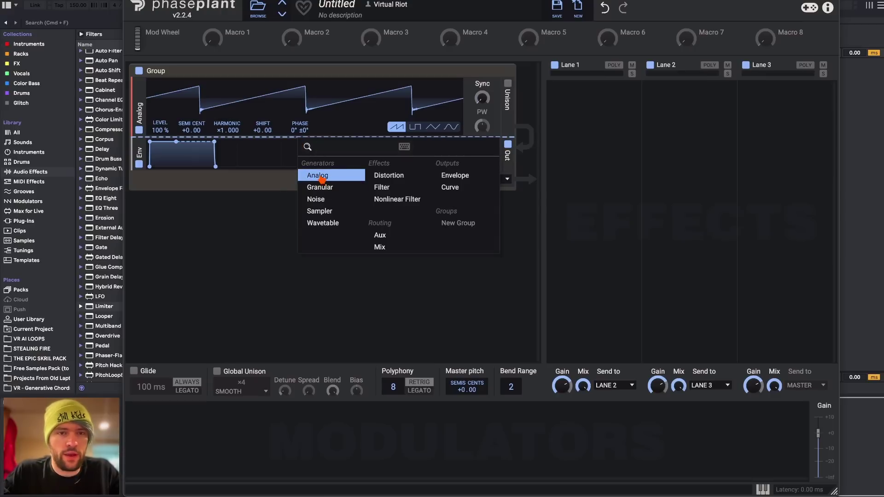
pyautogui.click(317, 175)
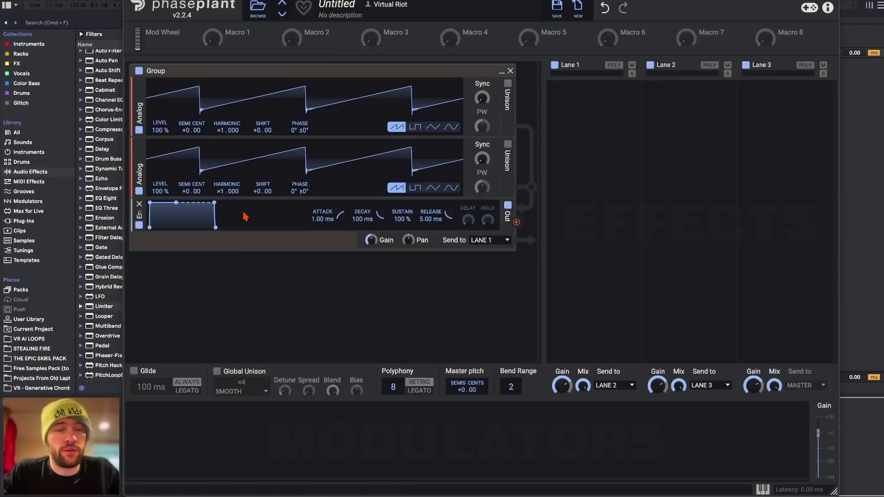
pyautogui.moveTo(193, 191)
pyautogui.mouseDown()
pyautogui.moveTo(193, 166)
pyautogui.moveTo(189, 198)
pyautogui.mouseUp()
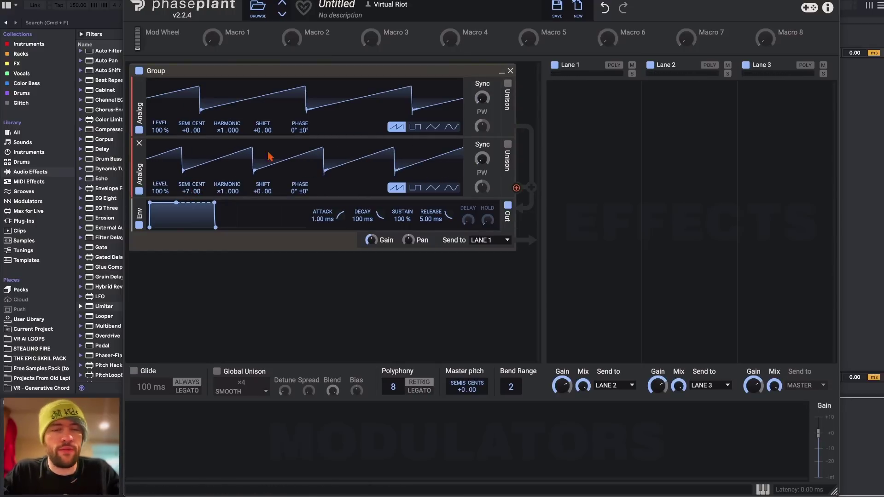
# Try the second Analog generator below the envelope, and undo the move
pyautogui.moveTo(140, 166); pyautogui.dragTo(147, 250)
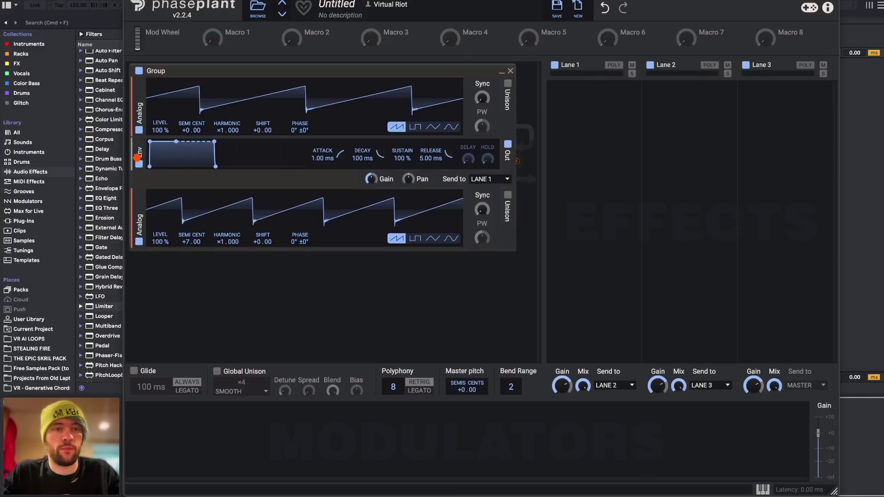
pyautogui.press('super+z')
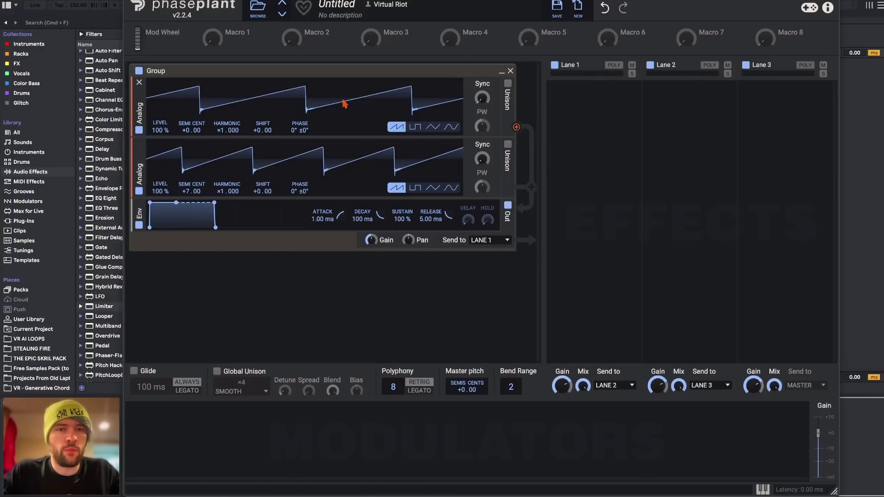
# Duplicate the second Analog generator above the envelope and tune the copy to +15.00 semitones
pyautogui.moveTo(140, 173); pyautogui.dragTo(141, 205)
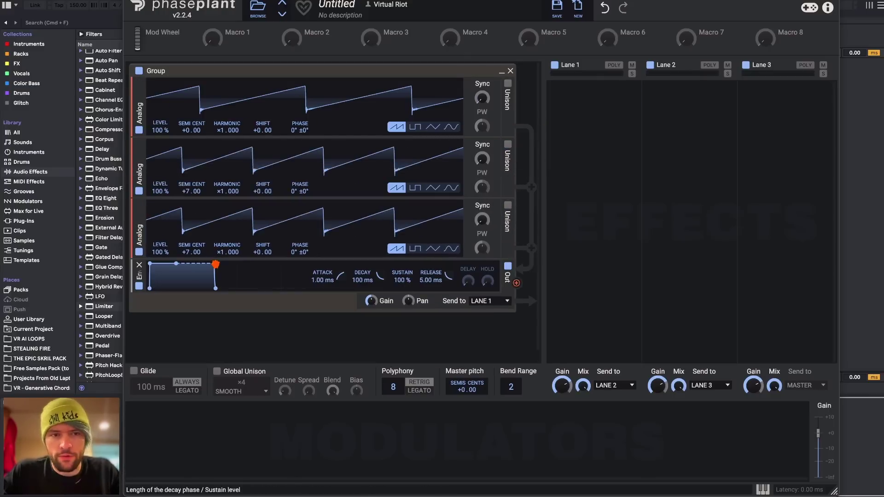
pyautogui.moveTo(190, 252); pyautogui.dragTo(191, 224)
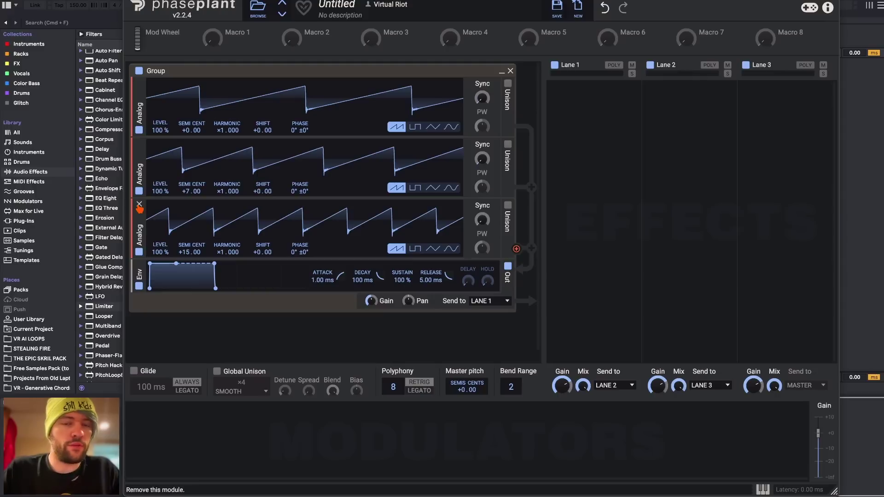
# Turn on unison for the first two Analog generators, and remove the +7.00 and +15.00 semitone generators
pyautogui.click(507, 84)
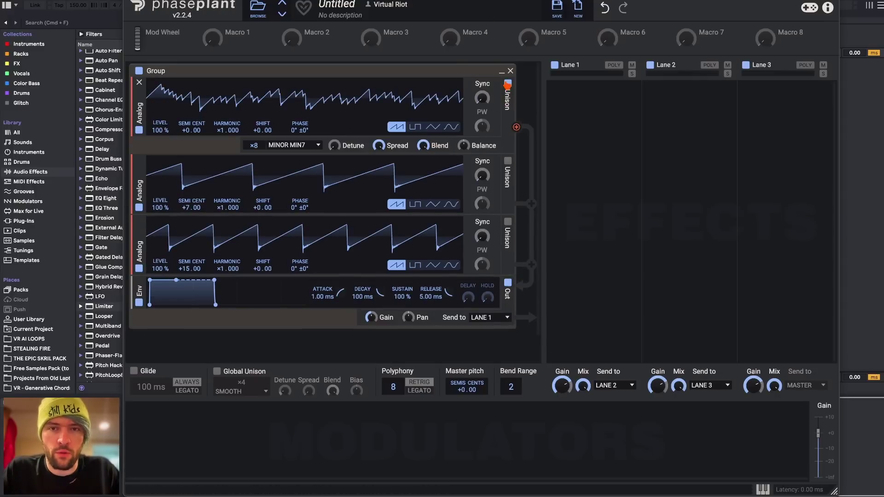
pyautogui.click(507, 161)
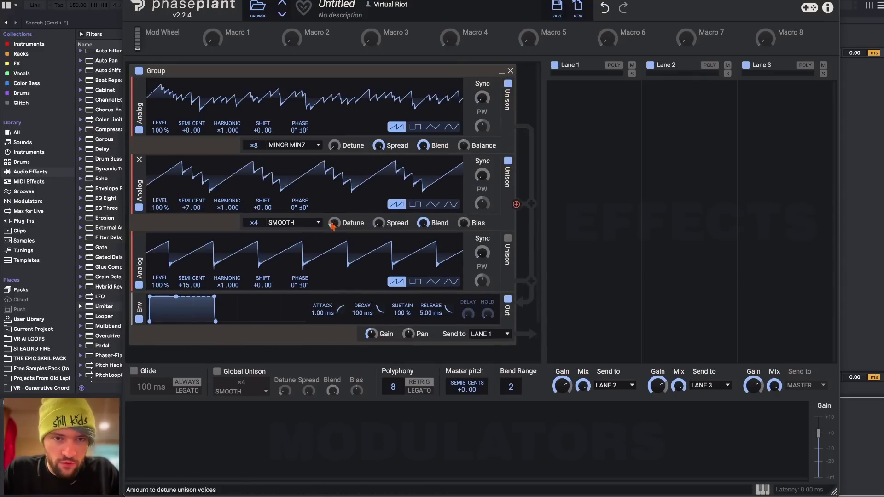
pyautogui.click(139, 237)
pyautogui.click(139, 160)
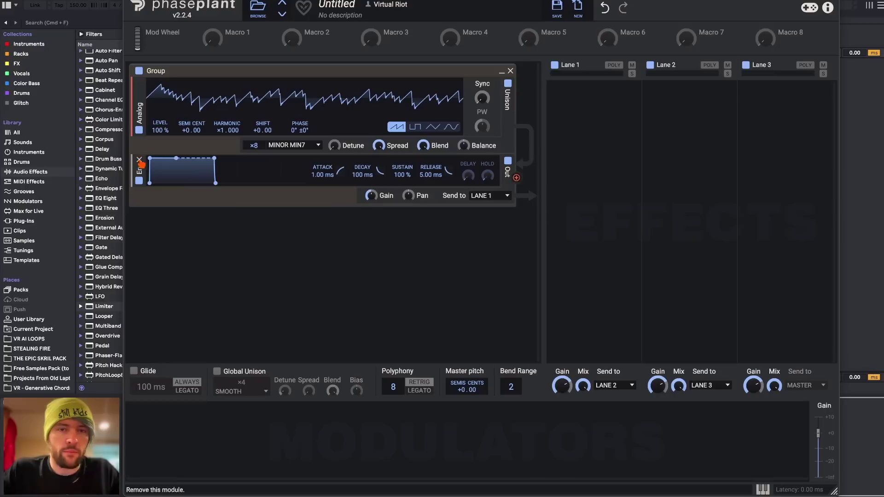
# Set the remaining Analog generator's unison mode to Smooth and its phase randomization to ±180°
pyautogui.click(289, 146)
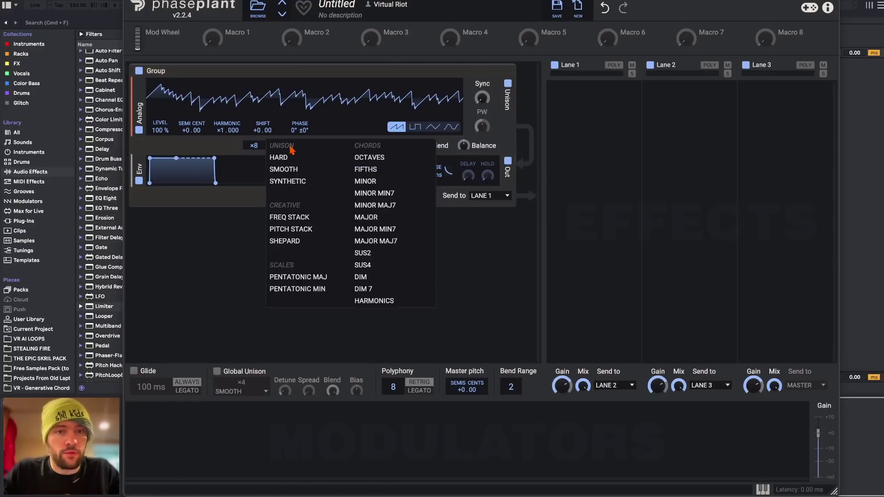
pyautogui.click(283, 169)
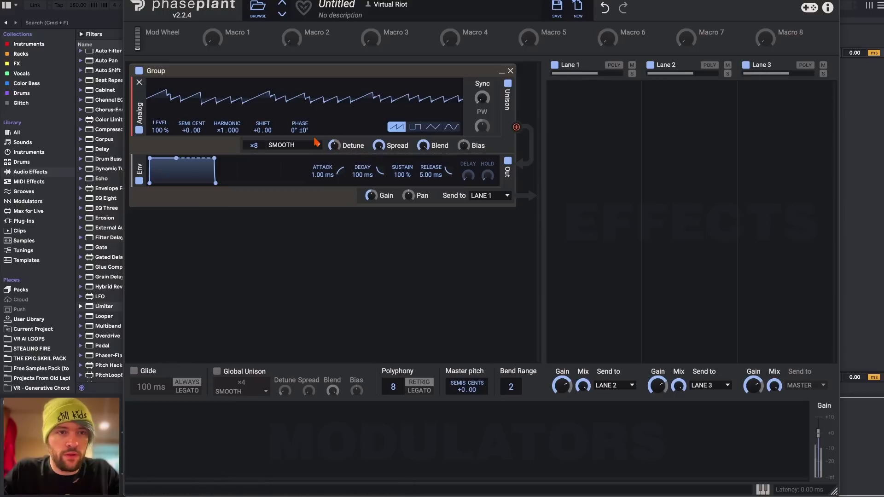
pyautogui.moveTo(303, 130); pyautogui.dragTo(303, 107)
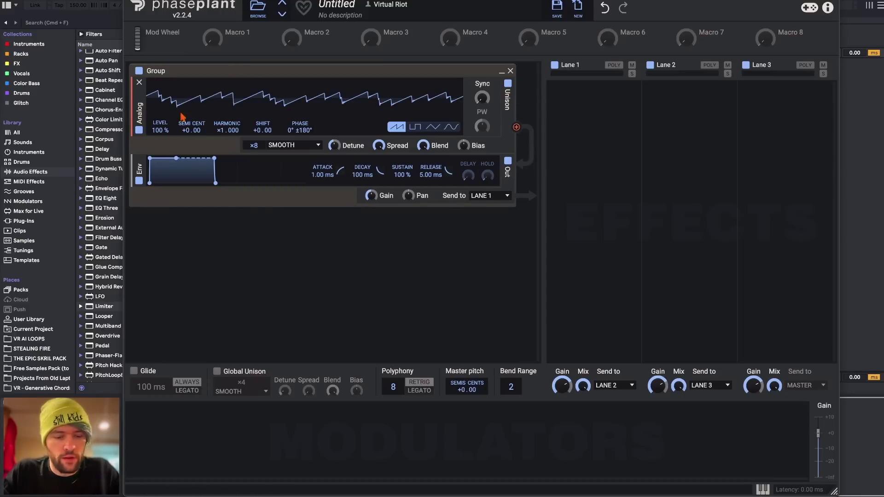
# Duplicate the Analog generator twice above the envelope, and tune the copies to +12.00 and +19.00 semitones
pyautogui.moveTo(139, 107); pyautogui.dragTo(171, 159)
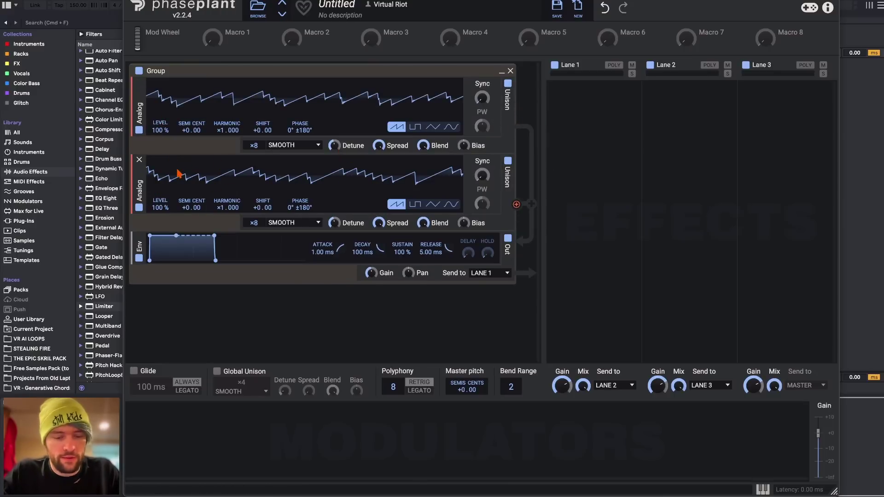
pyautogui.moveTo(154, 186); pyautogui.dragTo(145, 238)
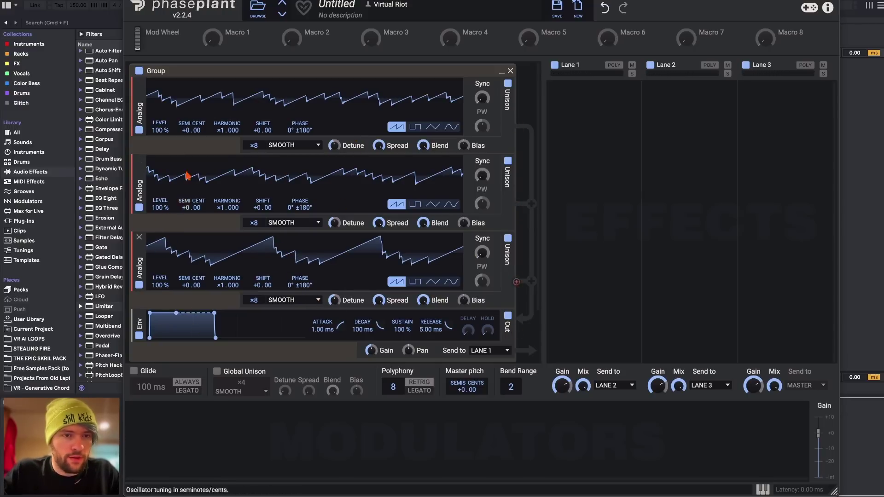
pyautogui.moveTo(184, 208); pyautogui.dragTo(184, 186)
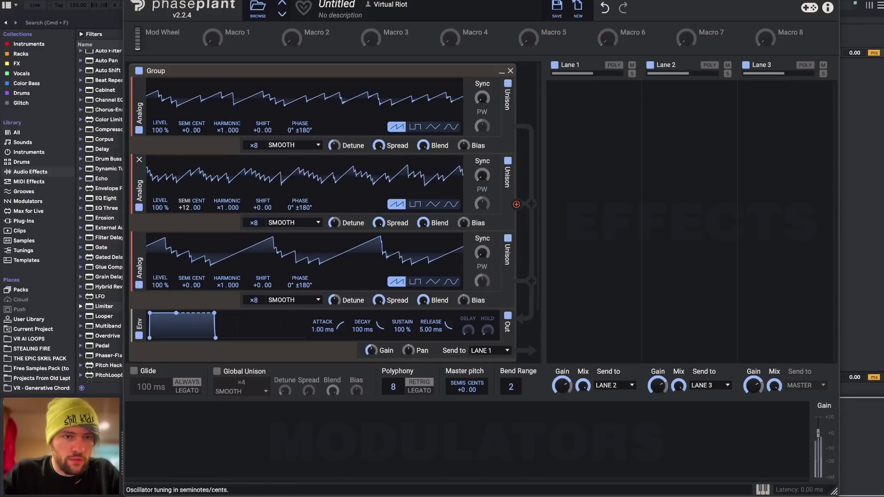
pyautogui.moveTo(184, 285); pyautogui.dragTo(184, 260)
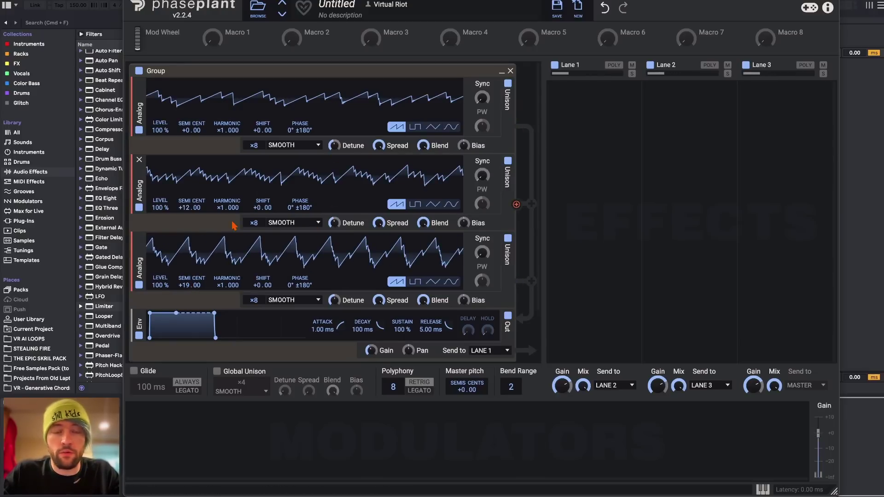
# Set the first generator's unison detune to 50.9 ct, and the second and third generators' levels to 70 % and 32 %
pyautogui.moveTo(160, 285); pyautogui.dragTo(160, 315)
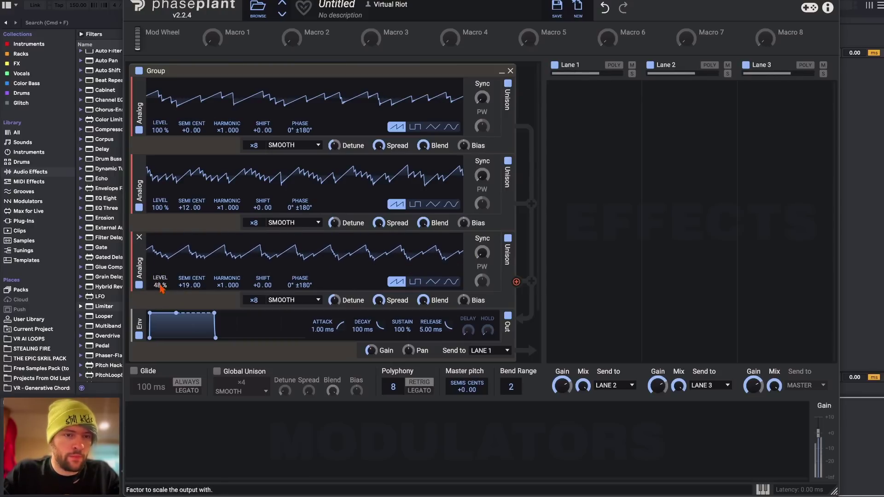
pyautogui.moveTo(334, 300)
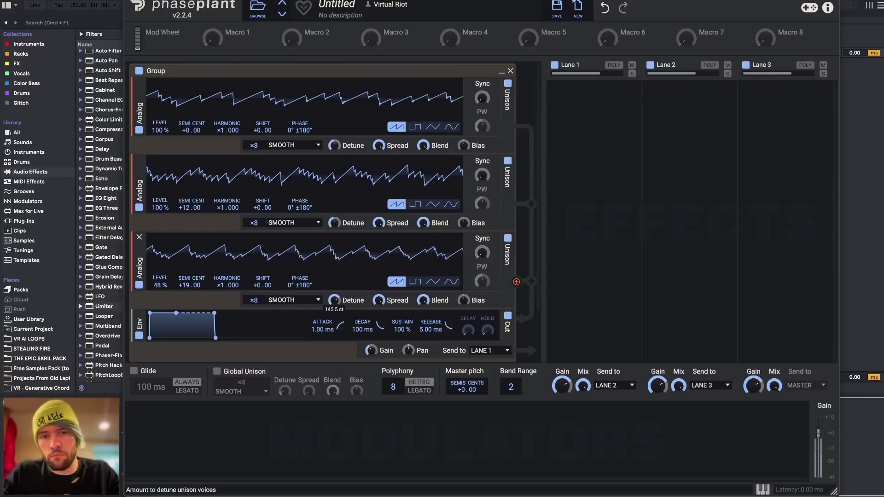
pyautogui.moveTo(334, 146)
pyautogui.moveTo(334, 146); pyautogui.dragTo(334, 152)
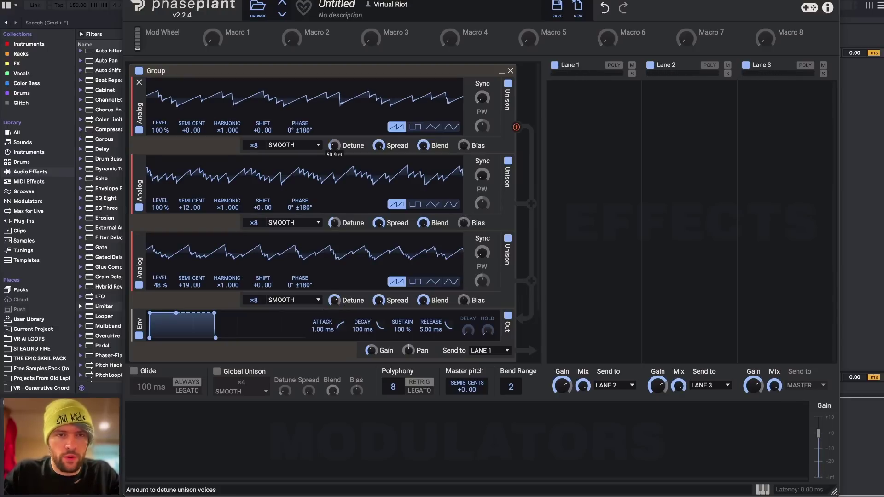
pyautogui.moveTo(160, 207); pyautogui.dragTo(160, 215)
pyautogui.moveTo(161, 285); pyautogui.dragTo(160, 293)
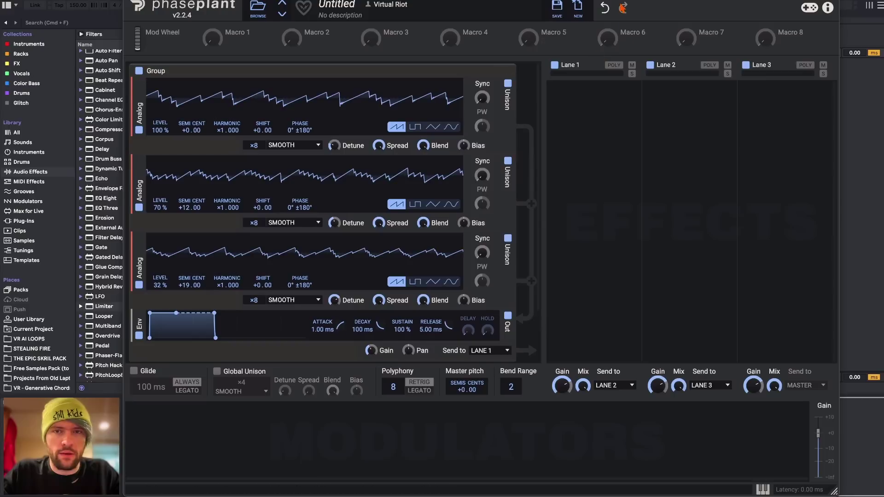
# Save the patch as a preset in the User folder, and start a new empty patch
pyautogui.click(557, 7)
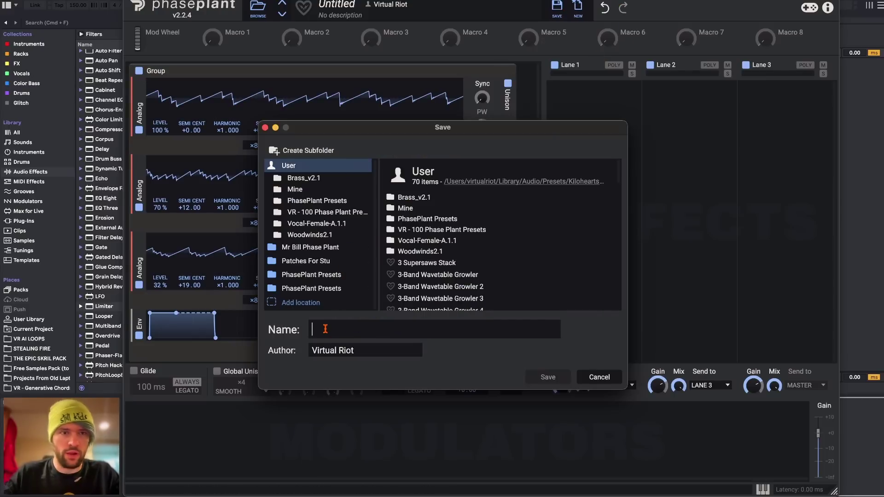
pyautogui.write('Su')
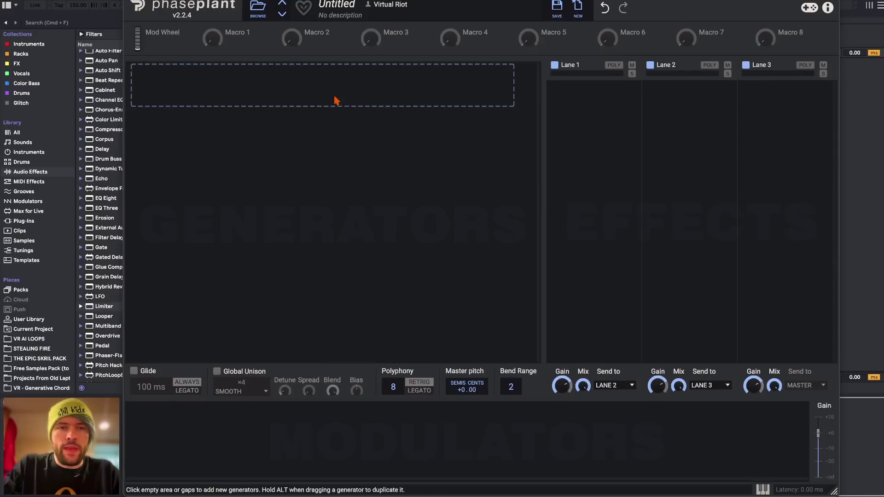
# Add an Analog generator in a new group with an envelope, and a second Analog generator below that group
pyautogui.click(317, 88)
pyautogui.click(343, 130)
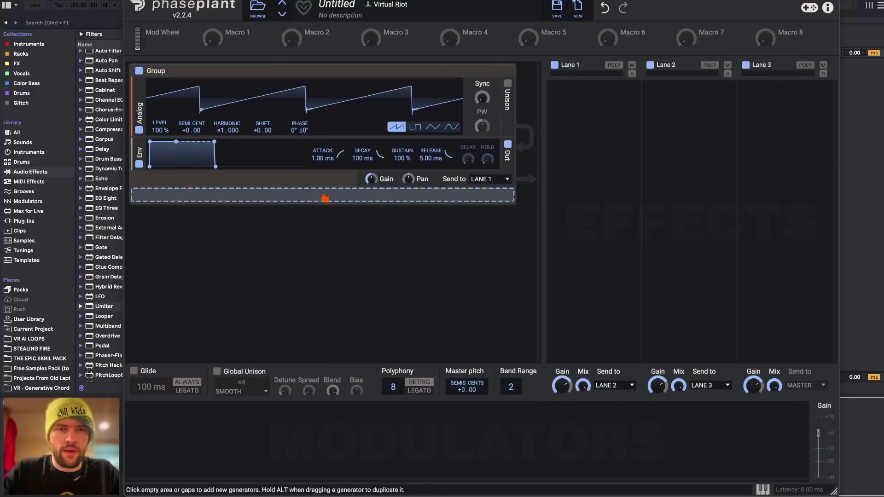
pyautogui.click(309, 199)
pyautogui.click(346, 236)
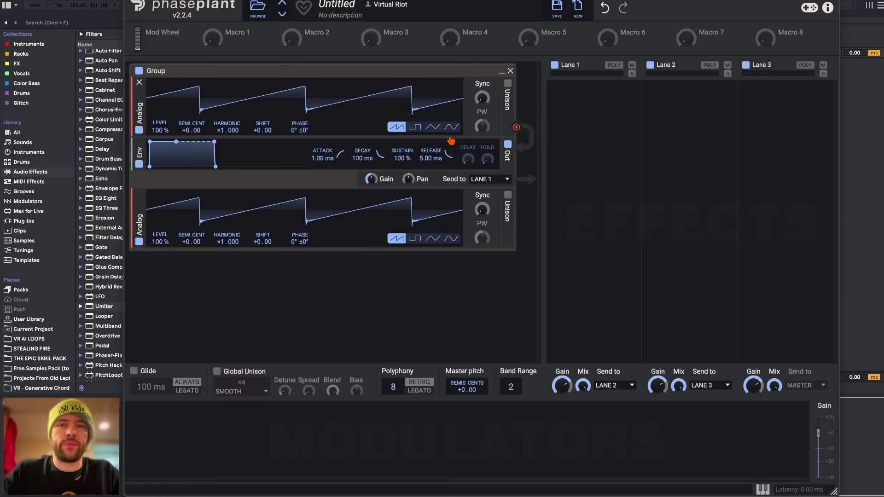
# Set both Analog generators to the triangle waveform
pyautogui.moveTo(516, 241); pyautogui.dragTo(318, 188)
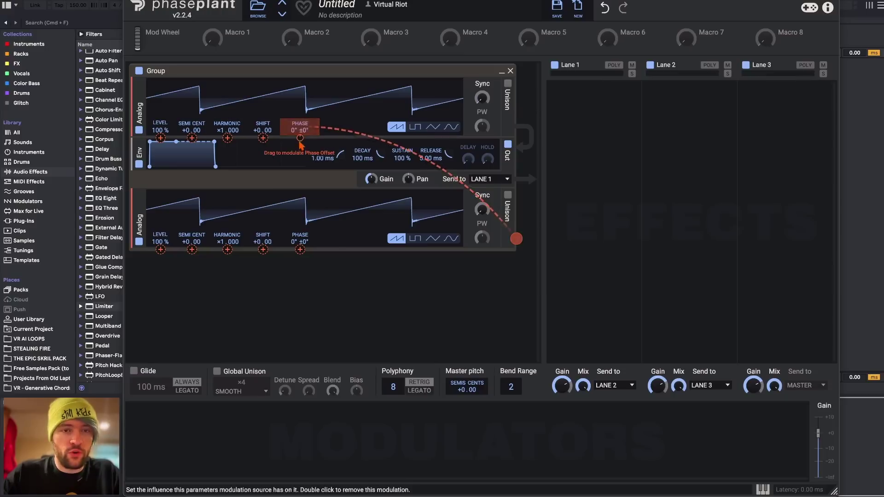
pyautogui.click(434, 240)
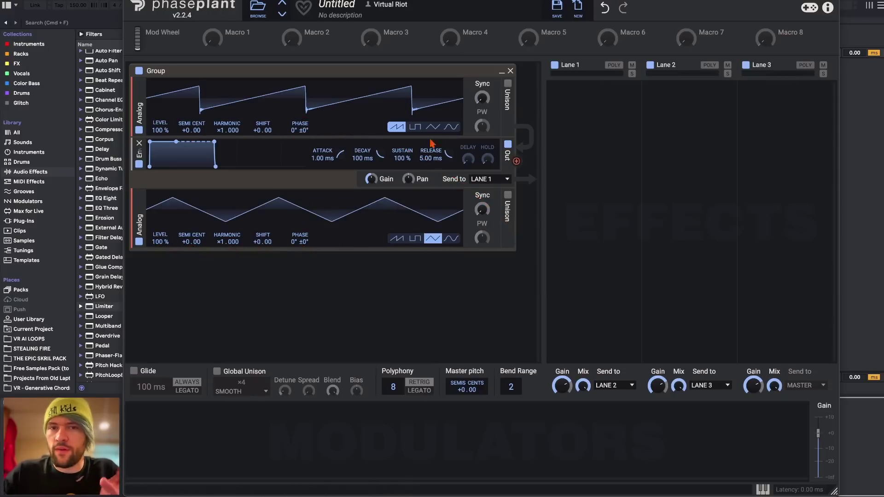
pyautogui.click(433, 128)
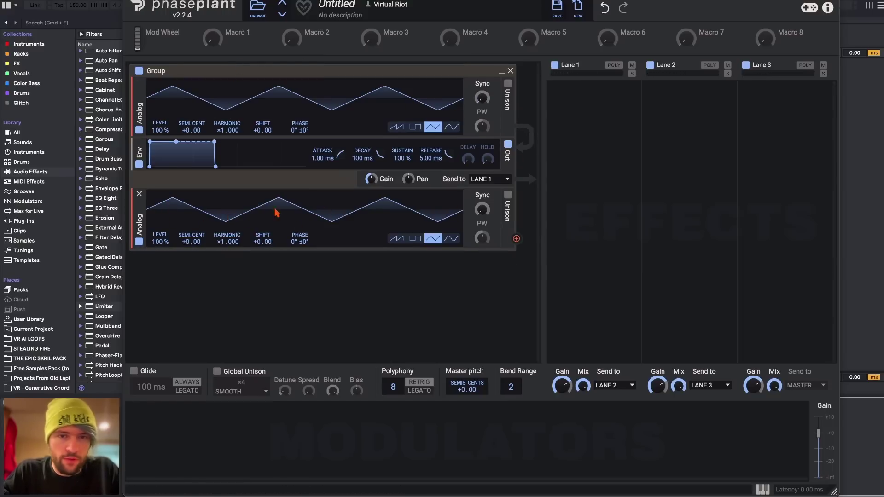
# Try modulating the upper generator's pitch with the lower generator's output at +92.31 semitones, and remove the modulation
pyautogui.click(516, 239)
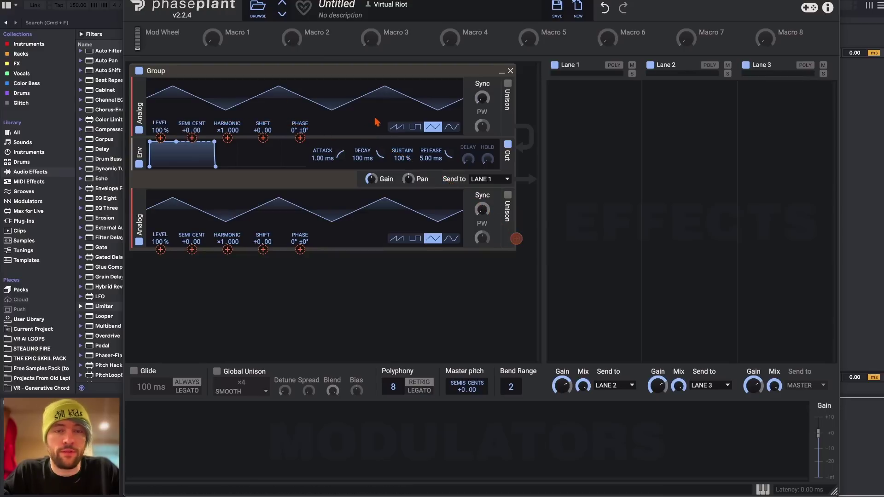
pyautogui.click(191, 138)
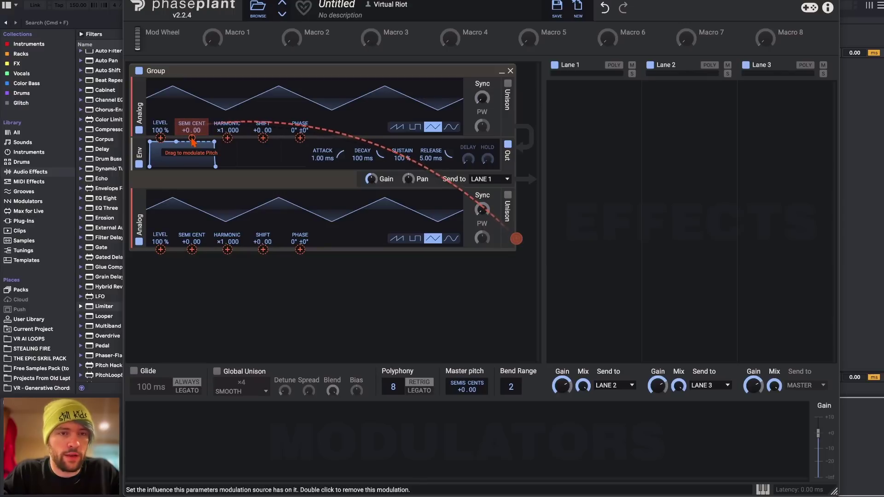
pyautogui.moveTo(191, 138); pyautogui.dragTo(192, 131)
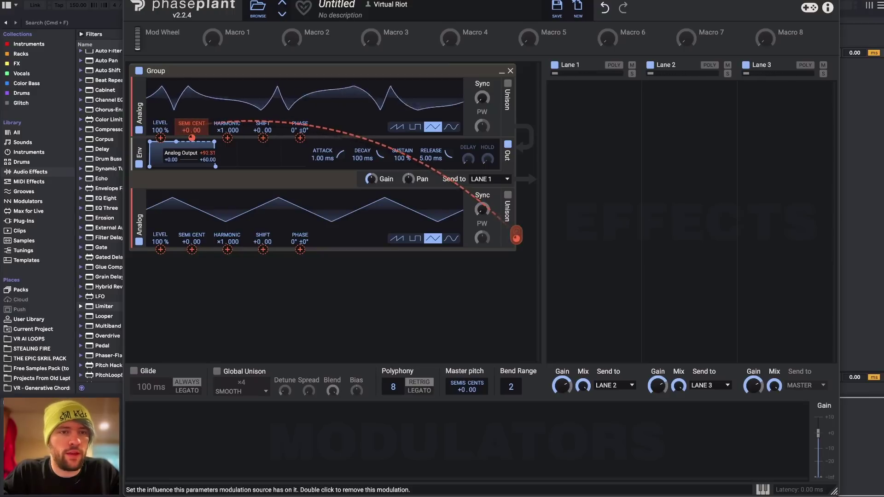
pyautogui.moveTo(192, 137); pyautogui.dragTo(191, 143)
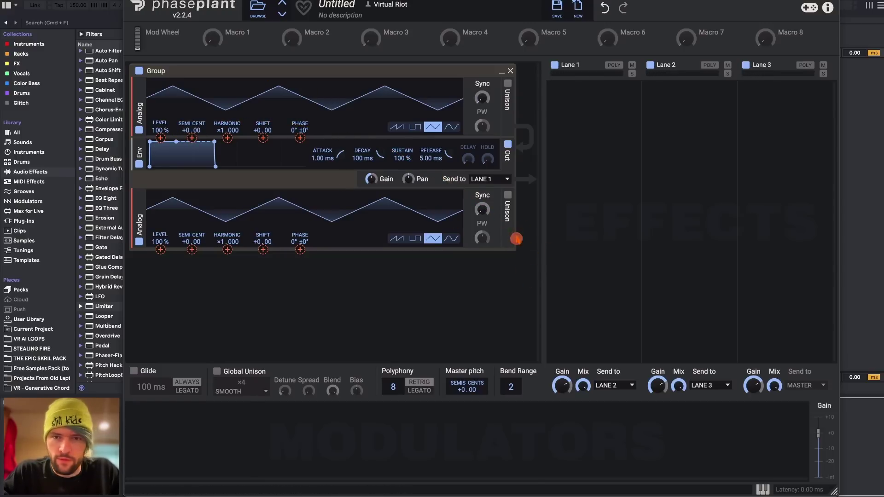
# Modulate the upper generator's pitch from the lower generator again, trying amounts of +100.76, +113.83 and +119.87 semitones
pyautogui.moveTo(192, 138)
pyautogui.mouseDown()
pyautogui.moveTo(191, 128)
pyautogui.moveTo(193, 142)
pyautogui.mouseUp()
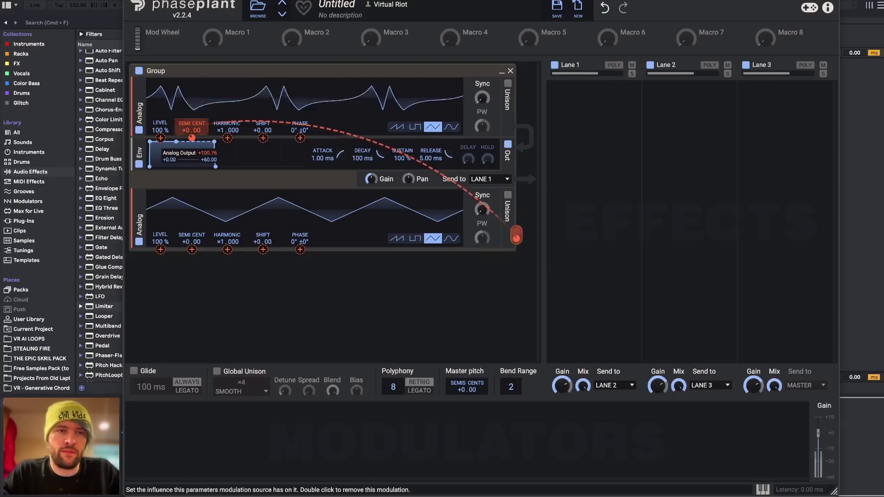
pyautogui.moveTo(192, 137); pyautogui.dragTo(191, 139)
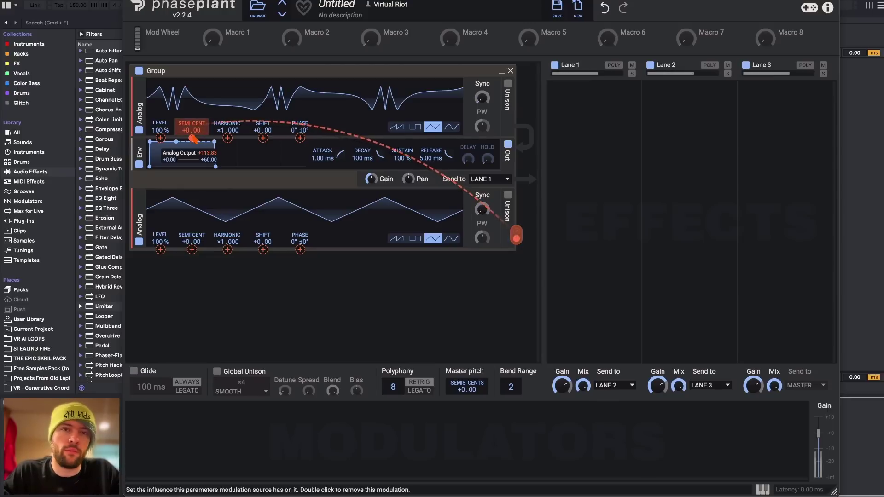
pyautogui.moveTo(192, 137)
pyautogui.mouseDown()
pyautogui.moveTo(192, 146)
pyautogui.moveTo(193, 137)
pyautogui.mouseUp()
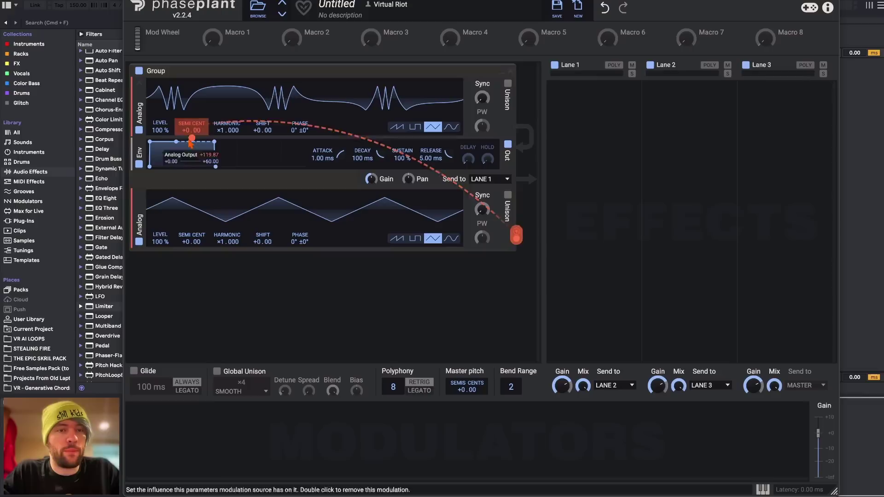
pyautogui.moveTo(192, 138); pyautogui.dragTo(192, 135)
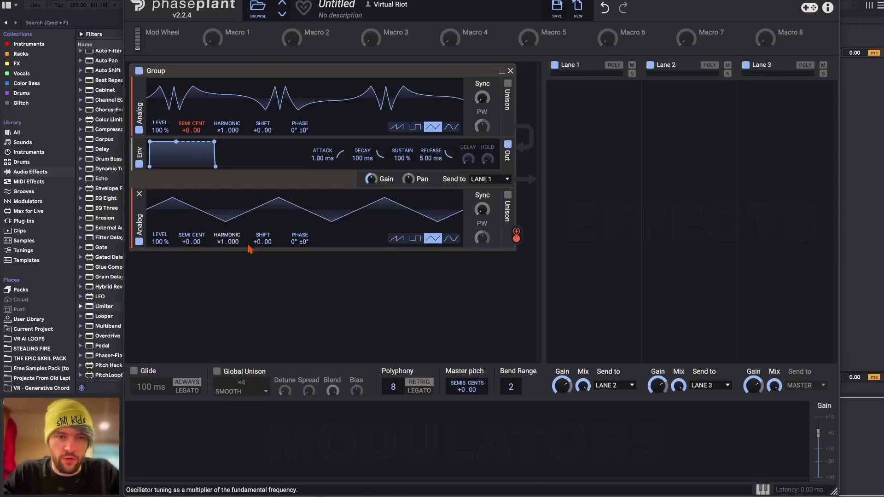
# Try the lower generator at harmonic ×3.000 with +73.58 semitones of pitch modulation, and clear both the modulation and the harmonic change
pyautogui.moveTo(227, 242); pyautogui.dragTo(227, 225)
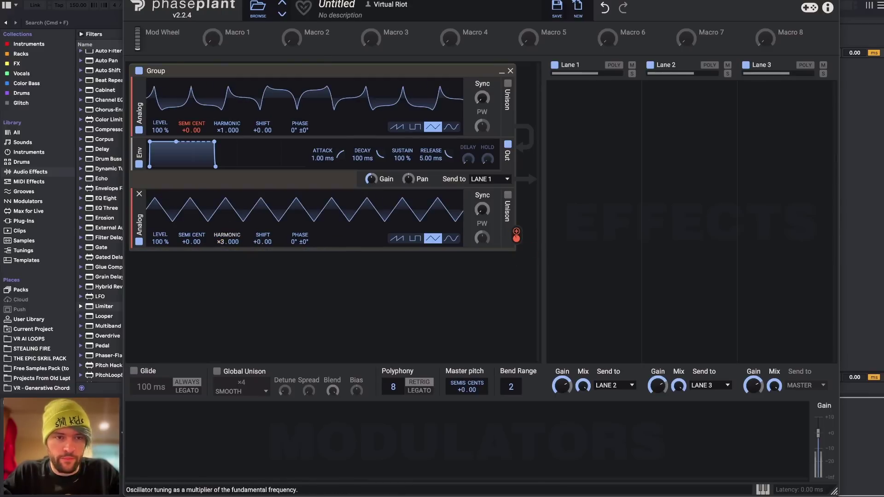
pyautogui.moveTo(192, 137); pyautogui.dragTo(189, 133)
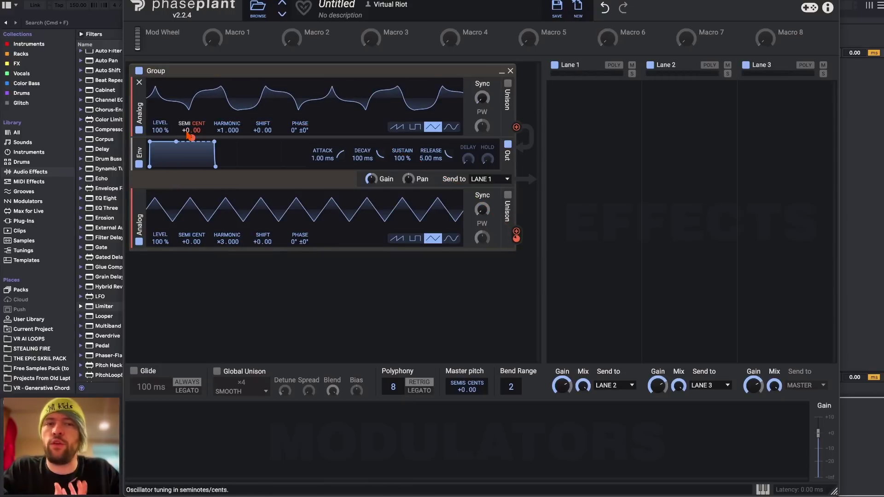
pyautogui.moveTo(189, 134); pyautogui.dragTo(191, 138)
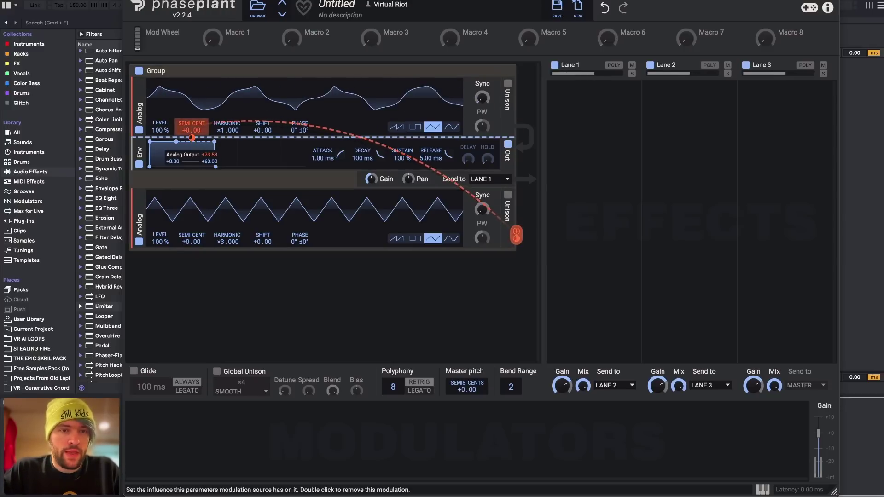
pyautogui.doubleClick(192, 138)
pyautogui.doubleClick(227, 242)
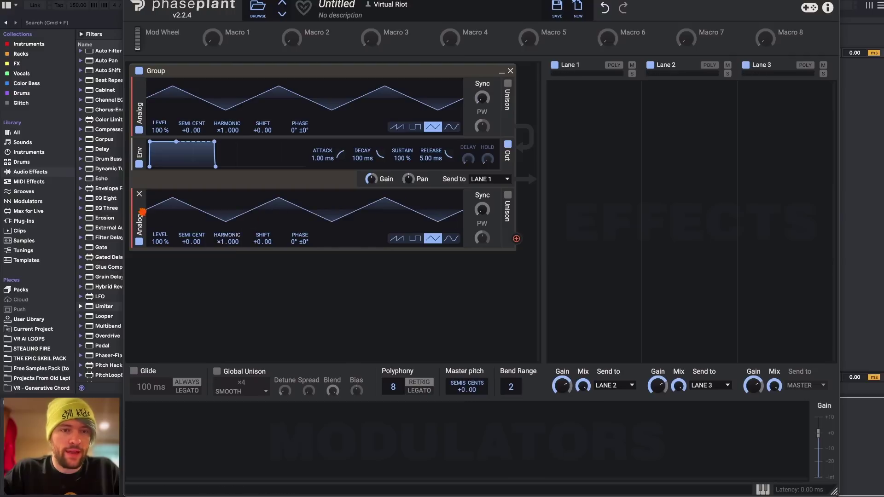
# Route the lower generator's output to the upper generator's phase, and to its frequency shift at +43.1 %
pyautogui.moveTo(516, 239); pyautogui.dragTo(516, 242)
pyautogui.moveTo(295, 105); pyautogui.dragTo(300, 136)
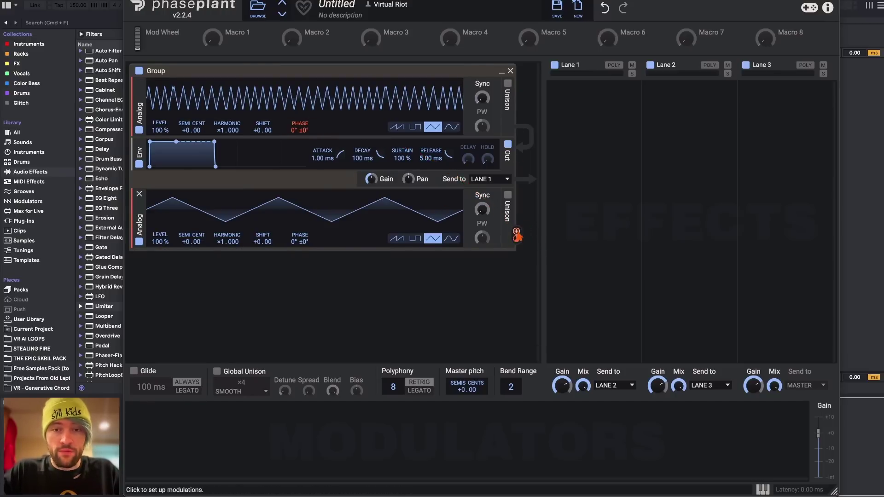
pyautogui.moveTo(516, 235); pyautogui.dragTo(263, 128)
pyautogui.moveTo(520, 231); pyautogui.dragTo(161, 127)
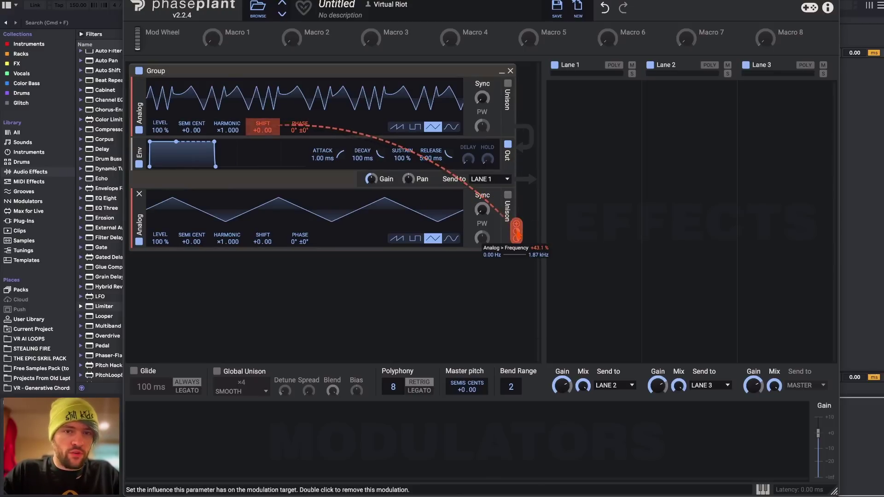
# Remove the lower generator's modulation of the upper generator's frequency shift, and vary its modulation of the upper generator's phase
pyautogui.doubleClick(517, 235)
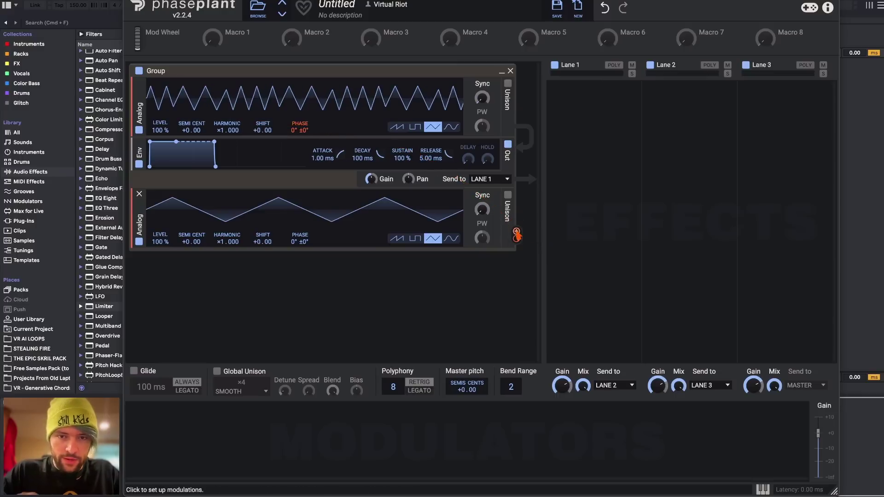
pyautogui.moveTo(516, 235); pyautogui.dragTo(299, 137)
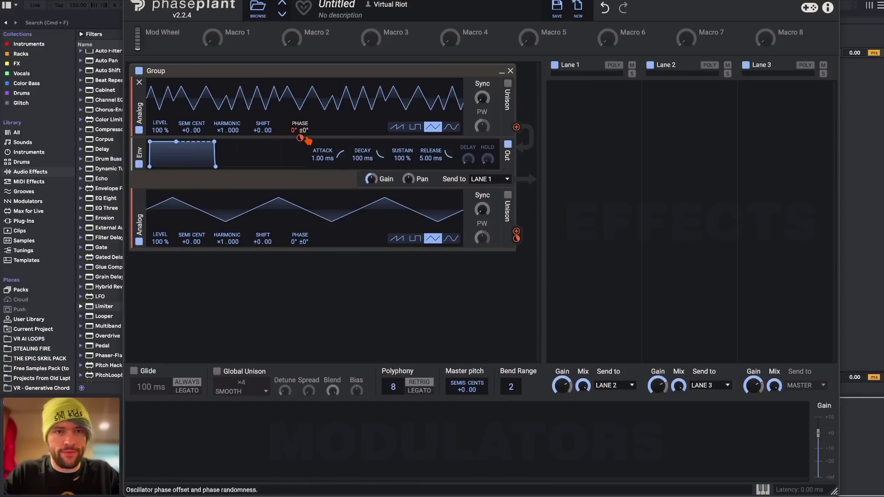
pyautogui.moveTo(516, 235); pyautogui.dragTo(299, 137)
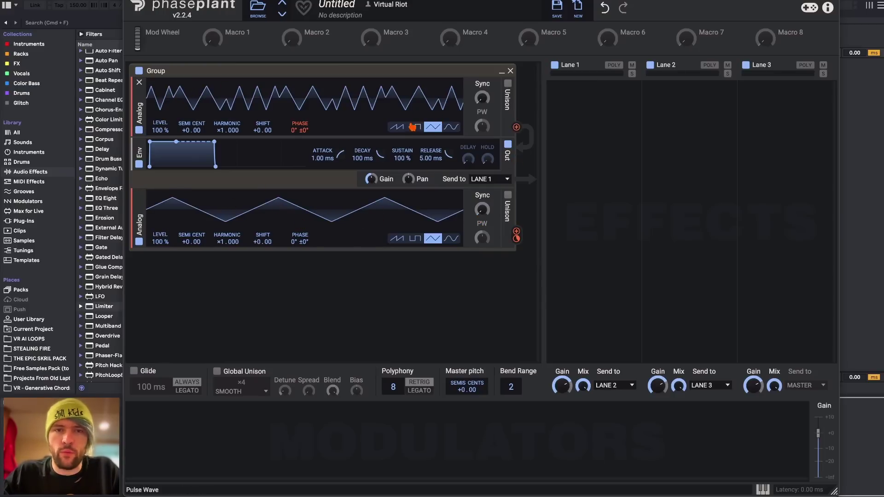
# Switch both generators to saw waves and adjust the upper generator's phase modulation amount
pyautogui.click(397, 126)
pyautogui.click(396, 238)
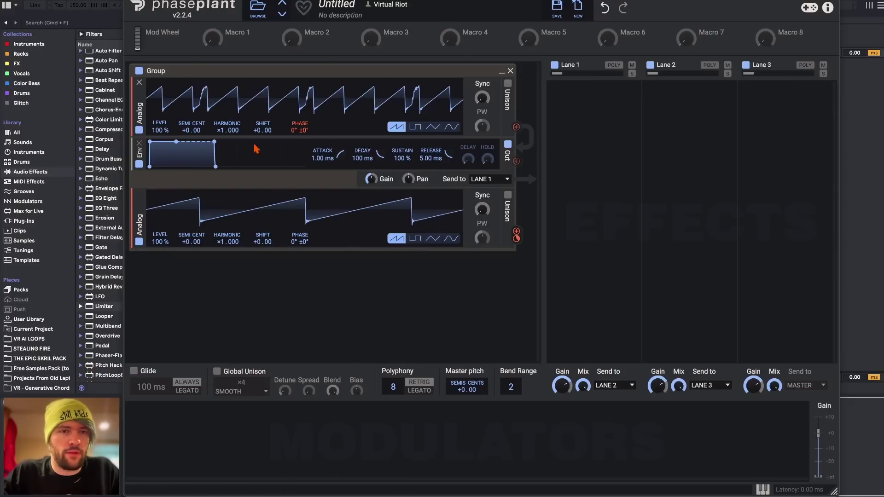
pyautogui.moveTo(300, 137)
pyautogui.mouseDown()
pyautogui.moveTo(300, 150)
pyautogui.moveTo(300, 121)
pyautogui.moveTo(300, 134)
pyautogui.mouseUp()
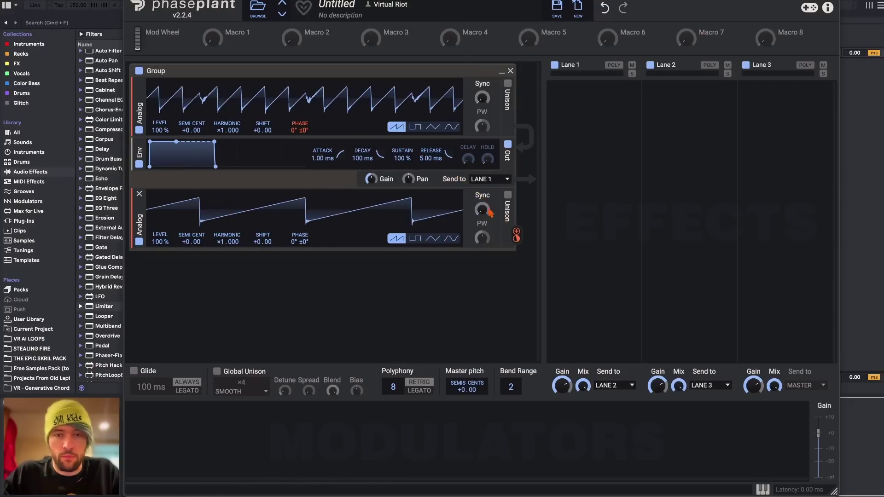
# Raise the lower generator's sync to ×4.787 and set the upper generator's phase modulation to +129°
pyautogui.moveTo(482, 210); pyautogui.dragTo(482, 189)
pyautogui.moveTo(300, 131); pyautogui.dragTo(300, 137)
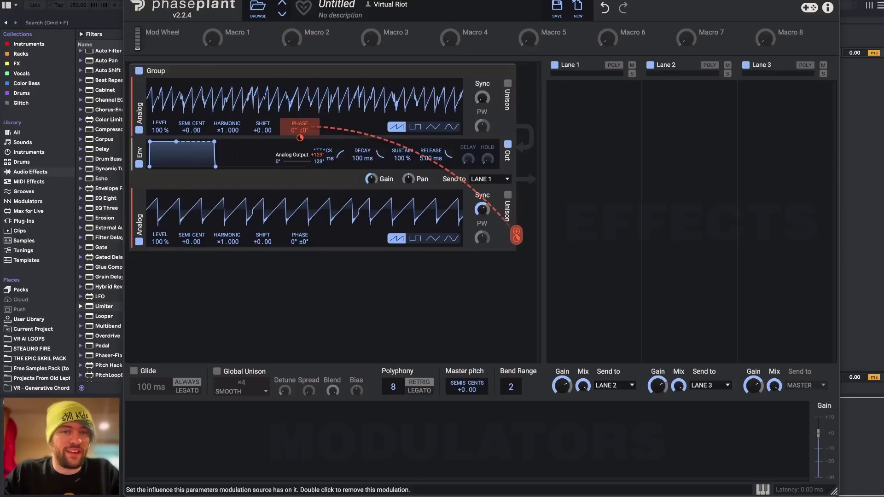
pyautogui.moveTo(299, 138); pyautogui.dragTo(300, 138)
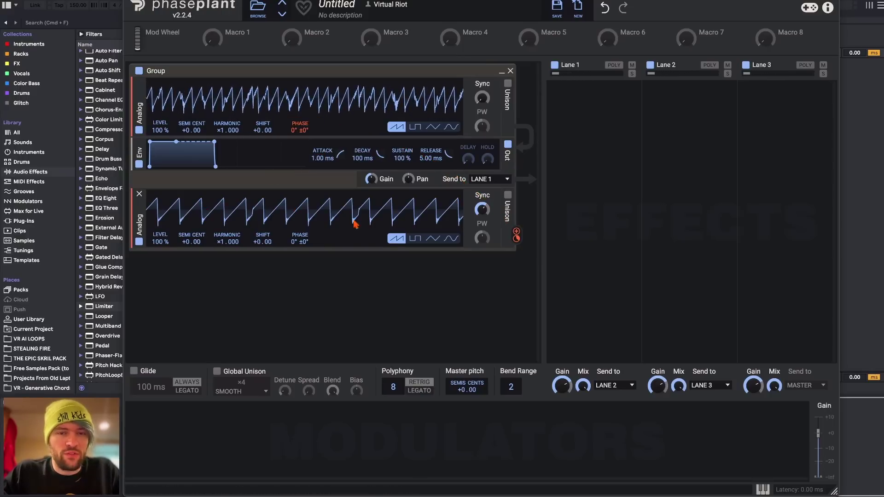
# Try different lower generator levels and upper generator phase modulation amounts, returning the lower generator's level to 100 %
pyautogui.moveTo(162, 247)
pyautogui.mouseDown()
pyautogui.moveTo(162, 237)
pyautogui.moveTo(162, 262)
pyautogui.mouseUp()
pyautogui.doubleClick(162, 244)
pyautogui.moveTo(306, 130); pyautogui.dragTo(300, 133)
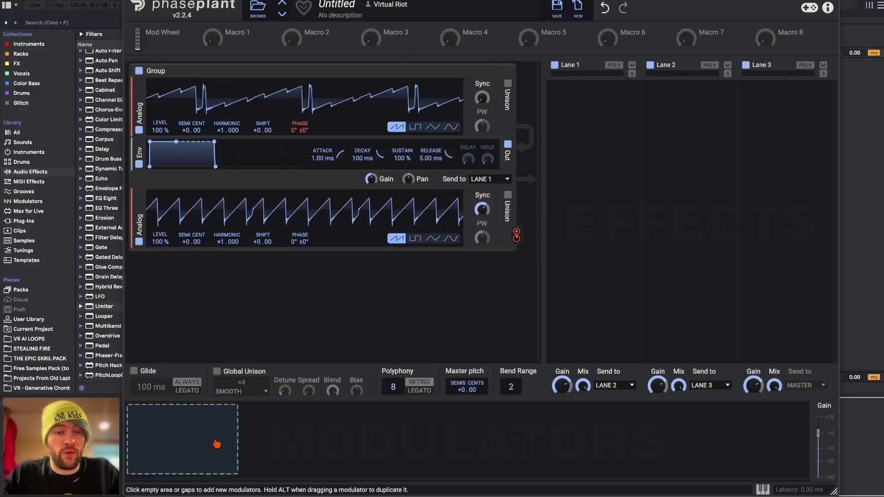
pyautogui.moveTo(160, 240)
pyautogui.mouseDown()
pyautogui.moveTo(160, 295)
pyautogui.moveTo(159, 231)
pyautogui.moveTo(159, 244)
pyautogui.mouseUp()
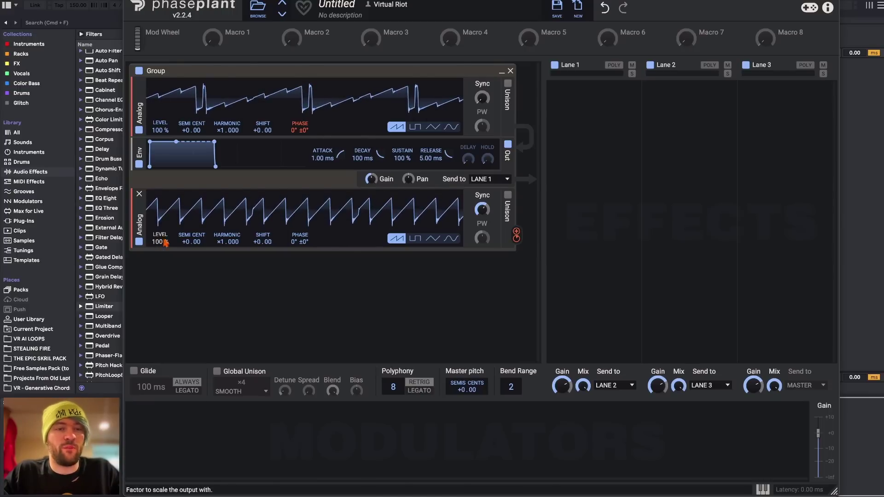
pyautogui.moveTo(515, 231); pyautogui.dragTo(300, 133)
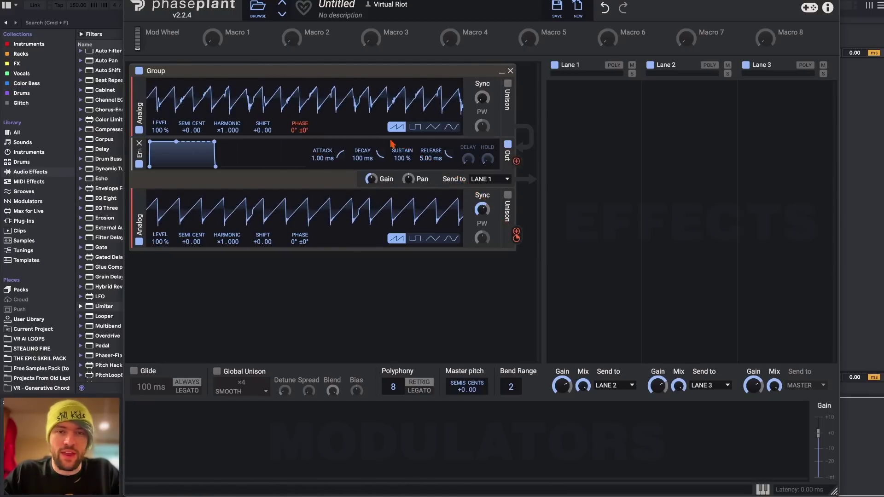
pyautogui.moveTo(160, 238); pyautogui.dragTo(159, 198)
pyautogui.doubleClick(160, 242)
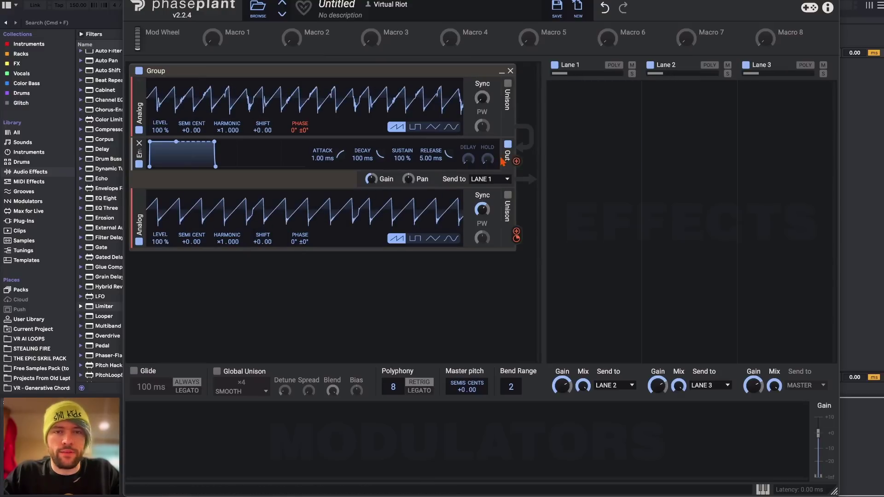
# Set the upper generator to a sine wave and the lower one to a triangle wave at 90 % level
pyautogui.click(433, 127)
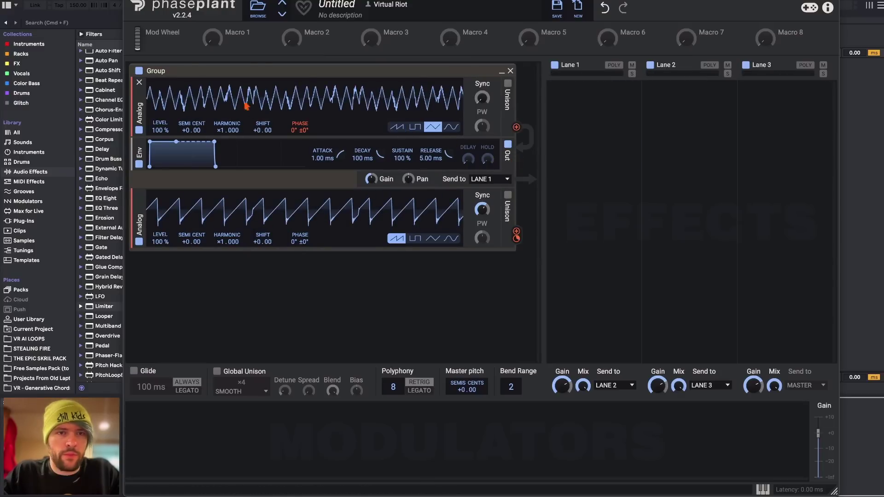
pyautogui.click(451, 127)
pyautogui.click(436, 239)
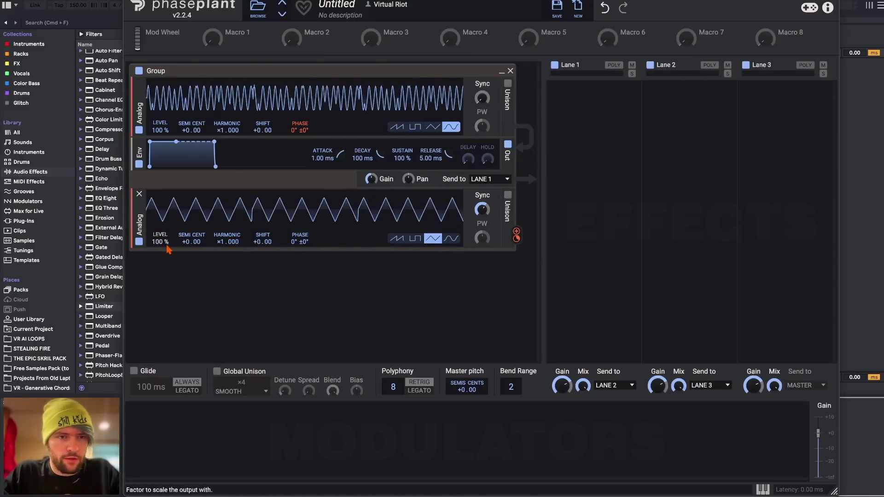
pyautogui.moveTo(166, 246); pyautogui.dragTo(166, 253)
# Reset the lower generator's sync, and set its harmonic to ×3.000 and its level to 100 %
pyautogui.moveTo(482, 210)
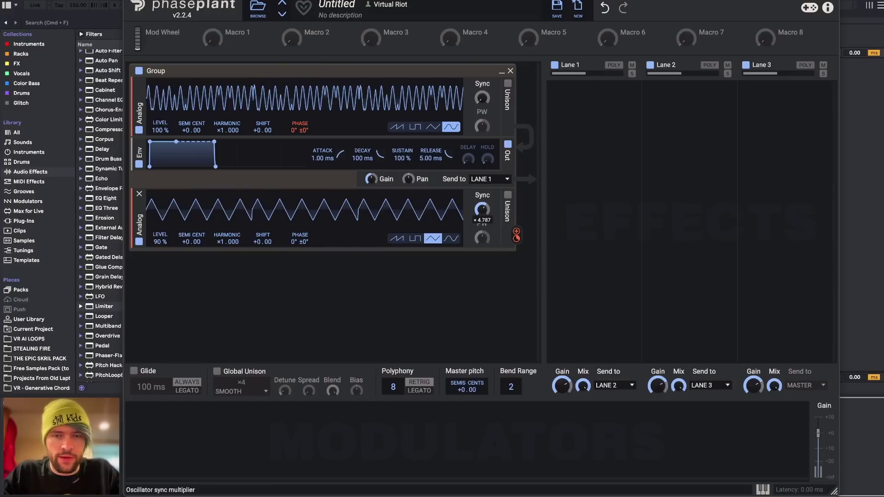
pyautogui.moveTo(482, 209); pyautogui.dragTo(482, 244)
pyautogui.moveTo(227, 242)
pyautogui.mouseDown()
pyautogui.moveTo(227, 219)
pyautogui.moveTo(227, 226)
pyautogui.mouseUp()
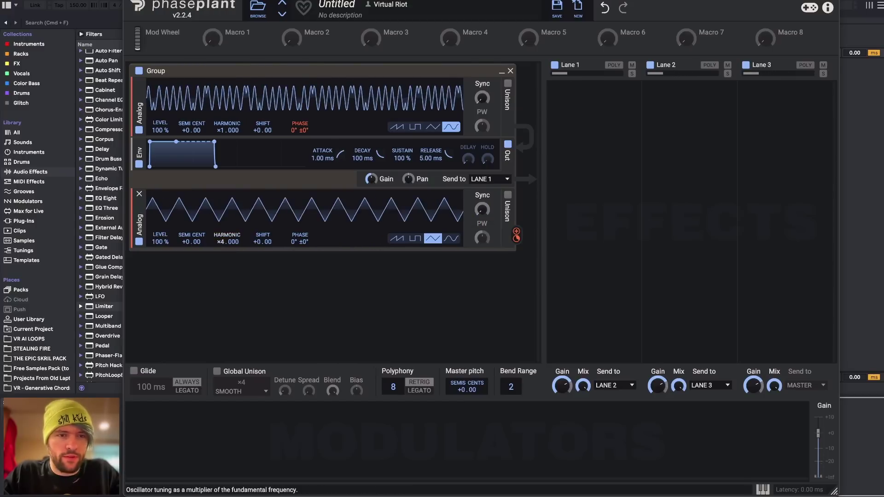
pyautogui.moveTo(160, 242)
pyautogui.mouseDown()
pyautogui.moveTo(160, 276)
pyautogui.moveTo(161, 240)
pyautogui.mouseUp()
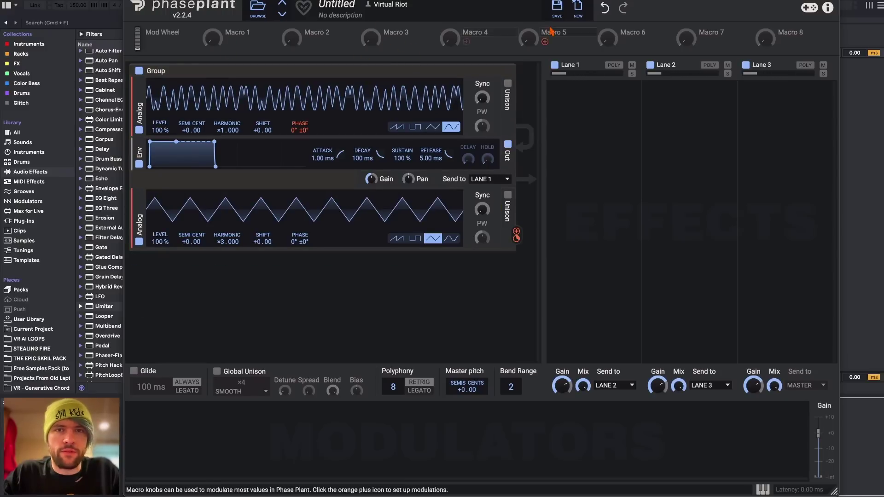
# Save the patch as a preset named "Classic FM from B Setup"
pyautogui.click(556, 14)
pyautogui.write('Classic')
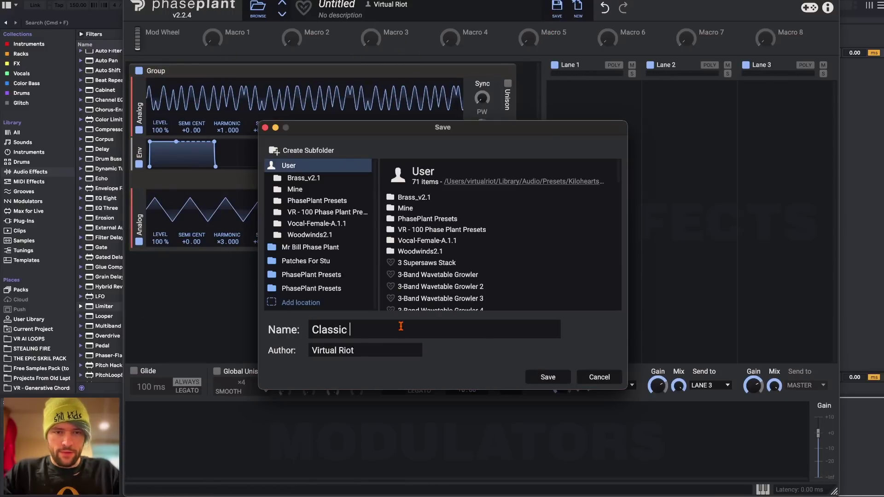
pyautogui.write(' FM from B Setu')
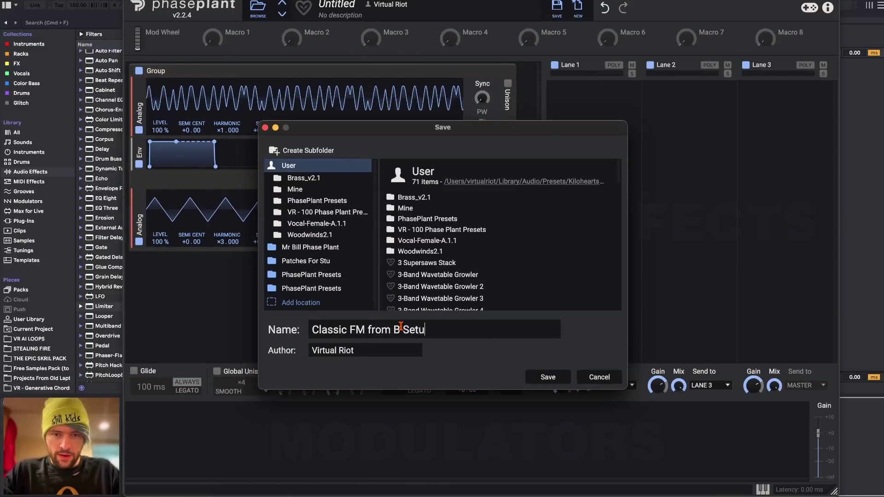
pyautogui.write('p')
pyautogui.press('Return')
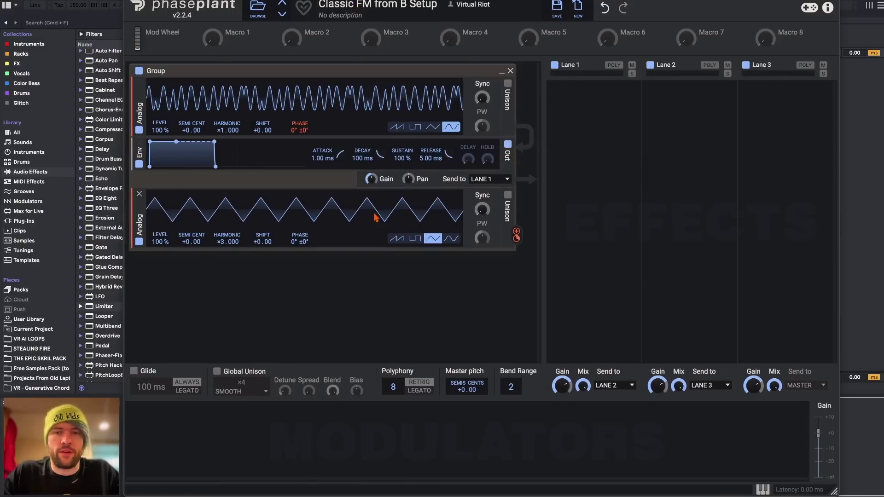
# Duplicate the lower generator beneath itself and route the copy's output to the middle generator's phase
pyautogui.moveTo(141, 232); pyautogui.dragTo(141, 226)
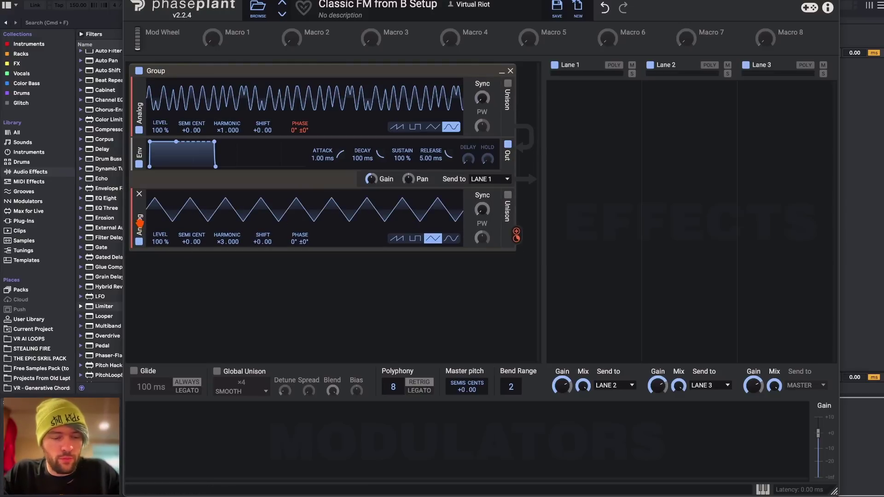
pyautogui.moveTo(139, 221); pyautogui.dragTo(148, 262)
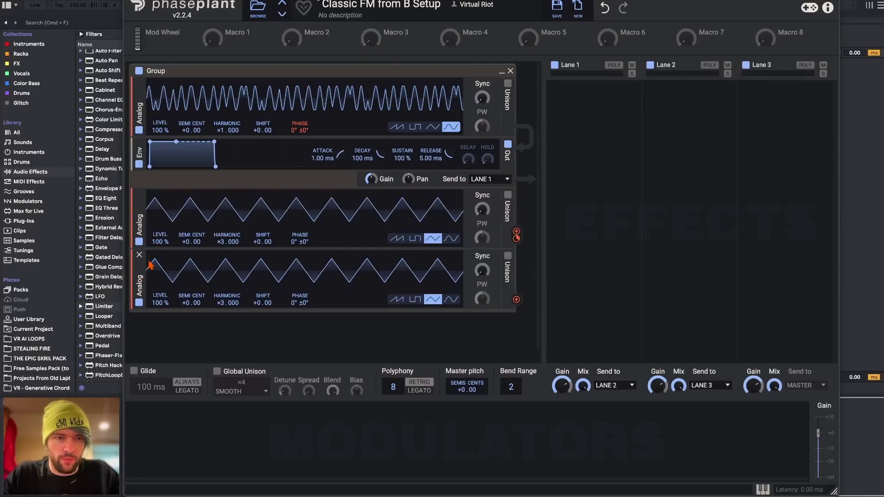
pyautogui.click(516, 300)
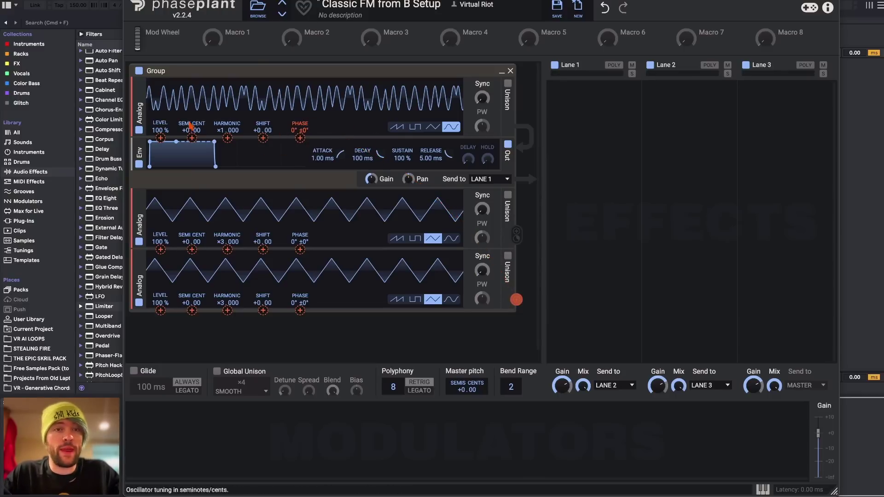
pyautogui.click(300, 250)
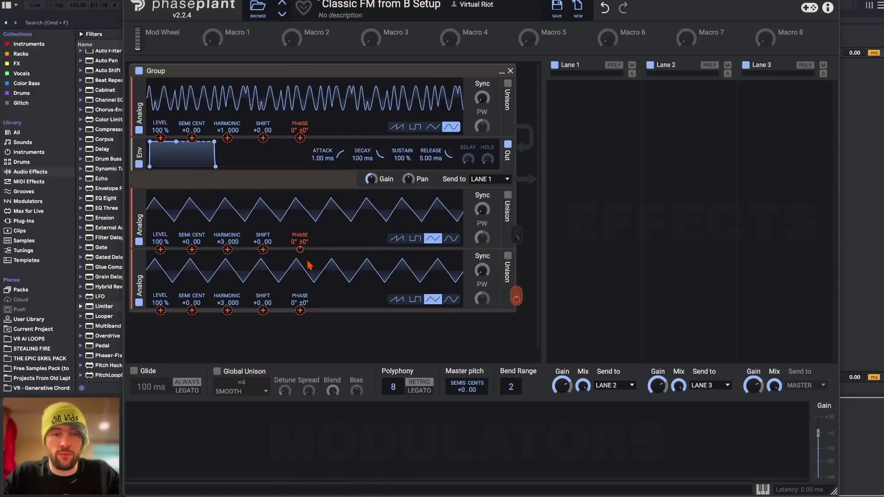
pyautogui.moveTo(299, 250)
pyautogui.mouseDown()
pyautogui.moveTo(300, 230)
pyautogui.moveTo(300, 249)
pyautogui.mouseUp()
# Reset the harmonic of the middle and bottom generators to ×1.000 and adjust the middle generator's phase modulation
pyautogui.doubleClick(227, 242)
pyautogui.doubleClick(227, 303)
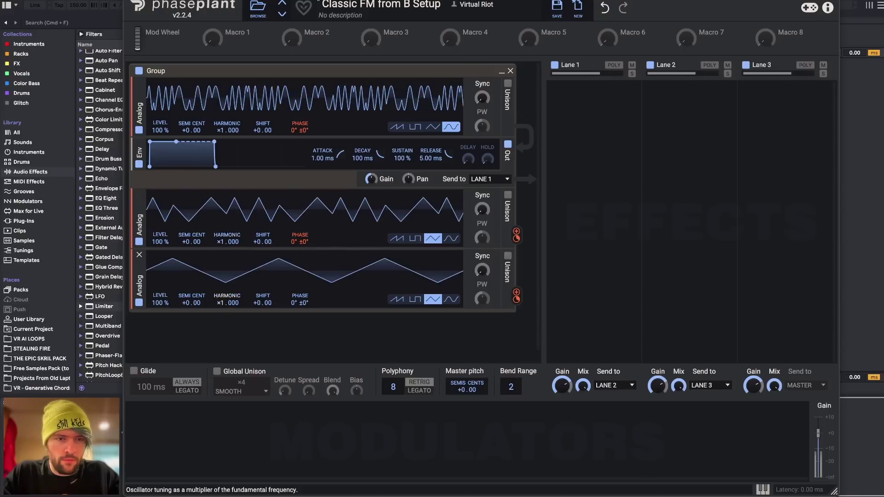
pyautogui.moveTo(299, 249); pyautogui.dragTo(300, 251)
# Set the bottom generator's level to 80 % and the middle one's to 99 %, and give the top generator a triangle wave
pyautogui.moveTo(160, 302); pyautogui.dragTo(160, 311)
pyautogui.moveTo(160, 242)
pyautogui.mouseDown()
pyautogui.moveTo(160, 276)
pyautogui.moveTo(160, 241)
pyautogui.mouseUp()
pyautogui.click(432, 127)
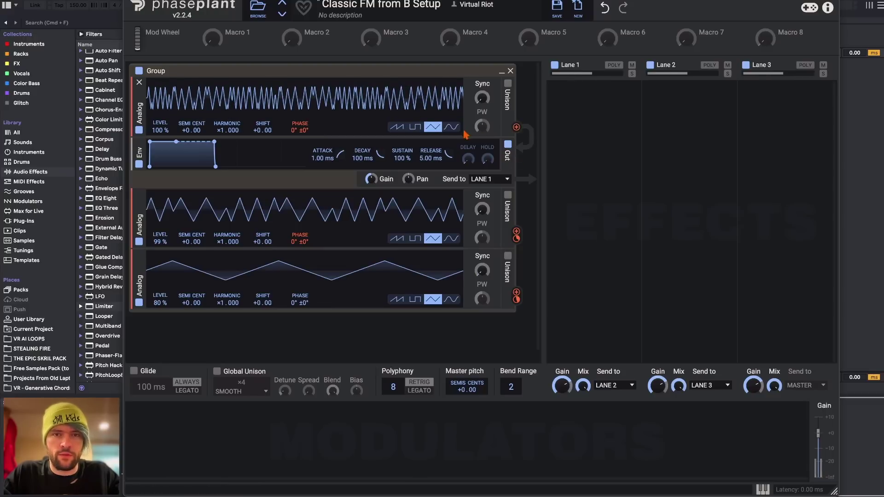
# Set the middle generator's harmonic to ×9.000 and bring the middle and bottom generators' levels to 100 %
pyautogui.moveTo(160, 241); pyautogui.dragTo(170, 239)
pyautogui.moveTo(224, 243); pyautogui.dragTo(224, 222)
pyautogui.moveTo(160, 303); pyautogui.dragTo(160, 286)
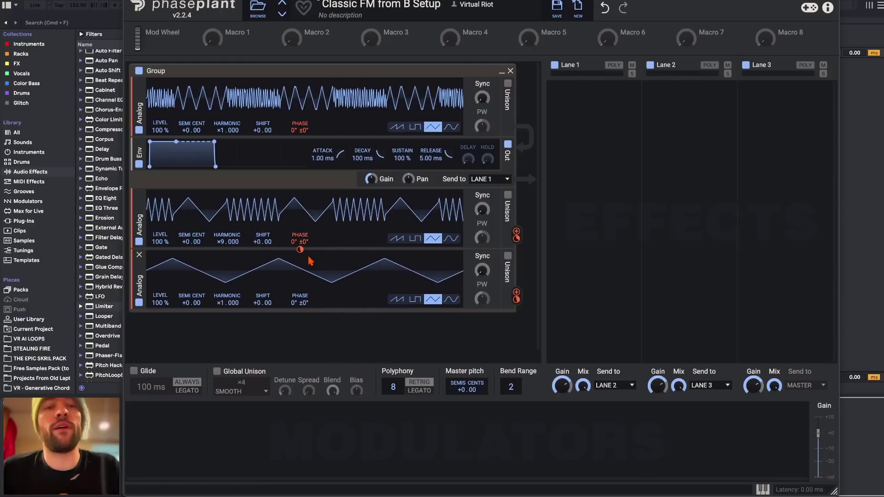
# Readjust the middle generator's phase modulation, with the bottom level at 87 % and the middle generator at harmonic ×14.000 and 52 % level
pyautogui.moveTo(300, 249); pyautogui.dragTo(300, 240)
pyautogui.moveTo(160, 302)
pyautogui.mouseDown()
pyautogui.moveTo(160, 336)
pyautogui.moveTo(160, 318)
pyautogui.mouseUp()
pyautogui.moveTo(226, 238); pyautogui.dragTo(227, 230)
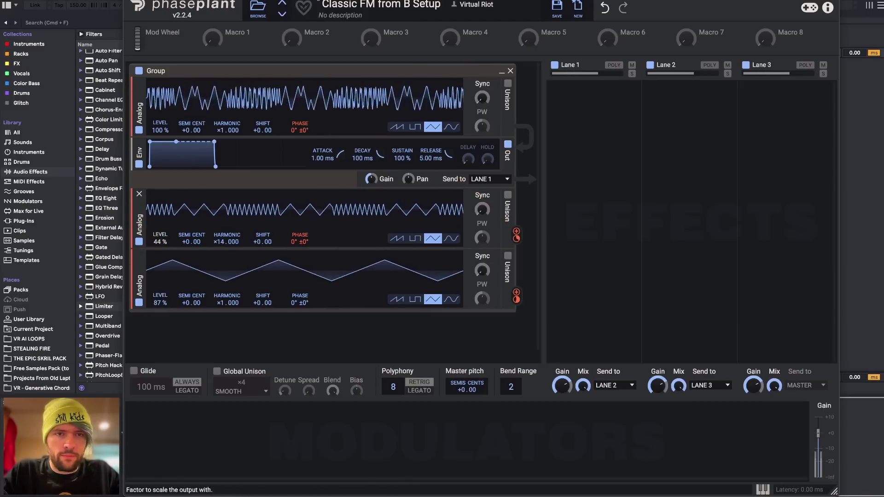
pyautogui.moveTo(161, 242); pyautogui.dragTo(160, 271)
# Set the bottom generator's harmonic to ×2.000, try levels such as 38 %, and bring its level down to 0 %
pyautogui.moveTo(161, 302); pyautogui.dragTo(160, 350)
pyautogui.moveTo(160, 302); pyautogui.dragTo(160, 290)
pyautogui.moveTo(227, 302); pyautogui.dragTo(226, 299)
pyautogui.moveTo(160, 302)
pyautogui.mouseDown()
pyautogui.moveTo(160, 351)
pyautogui.moveTo(160, 297)
pyautogui.mouseUp()
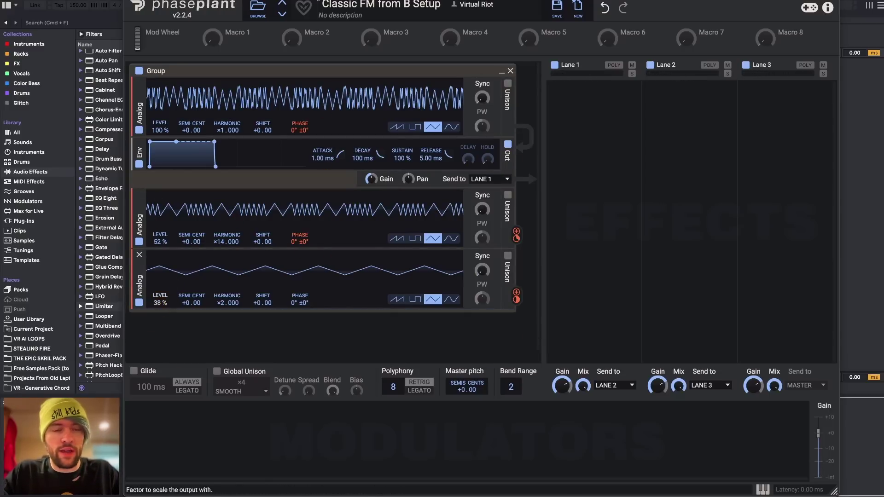
pyautogui.moveTo(160, 302)
pyautogui.mouseDown()
pyautogui.moveTo(160, 278)
pyautogui.moveTo(160, 320)
pyautogui.mouseUp()
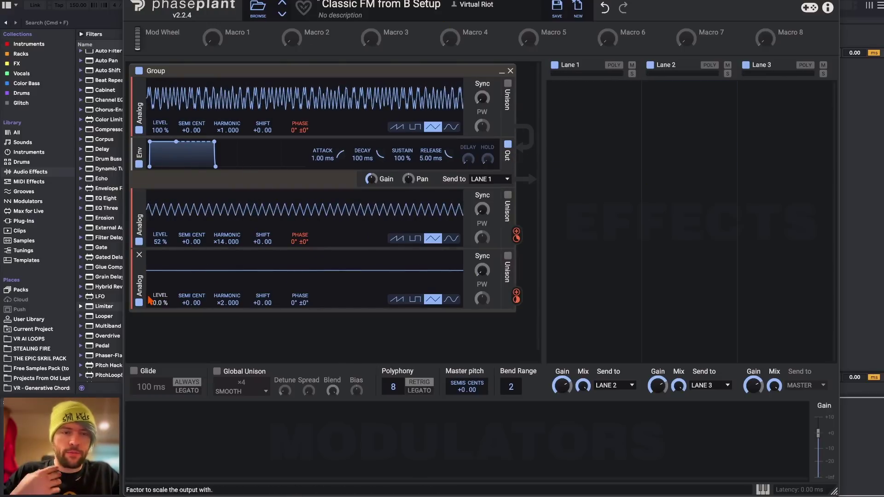
pyautogui.moveTo(158, 307)
pyautogui.mouseDown()
pyautogui.moveTo(159, 292)
pyautogui.moveTo(159, 306)
pyautogui.mouseUp()
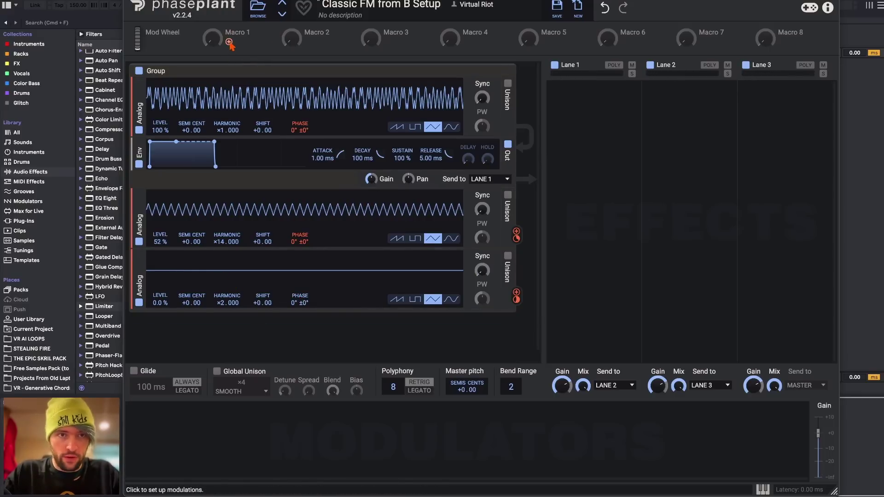
# Assign Macro 1 to modulate the bottom generator's level by +100 %
pyautogui.click(229, 43)
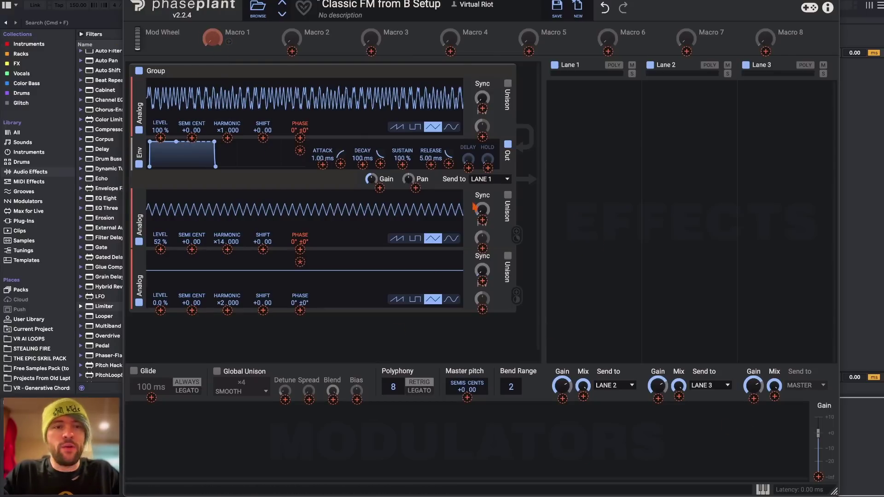
pyautogui.moveTo(161, 311); pyautogui.dragTo(160, 309)
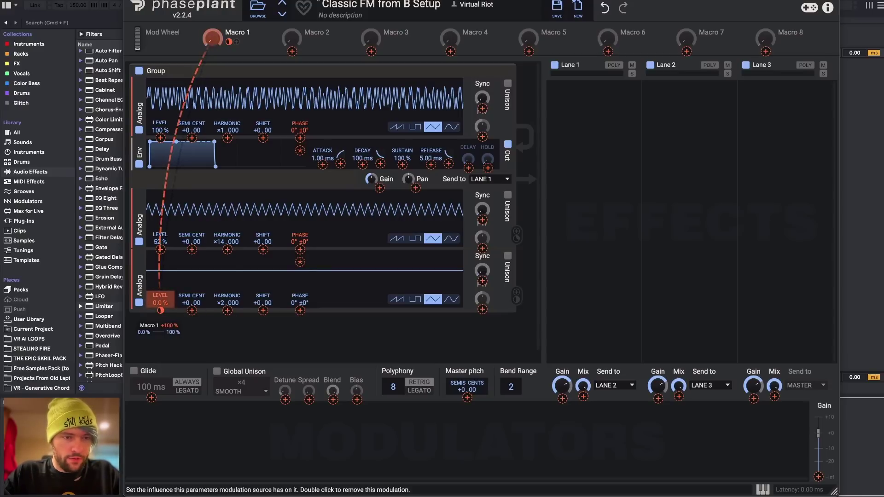
pyautogui.click(175, 269)
# Raise the bottom generator's base level to 50 % and inspect its Macro 1 modulation range
pyautogui.moveTo(161, 301); pyautogui.dragTo(161, 244)
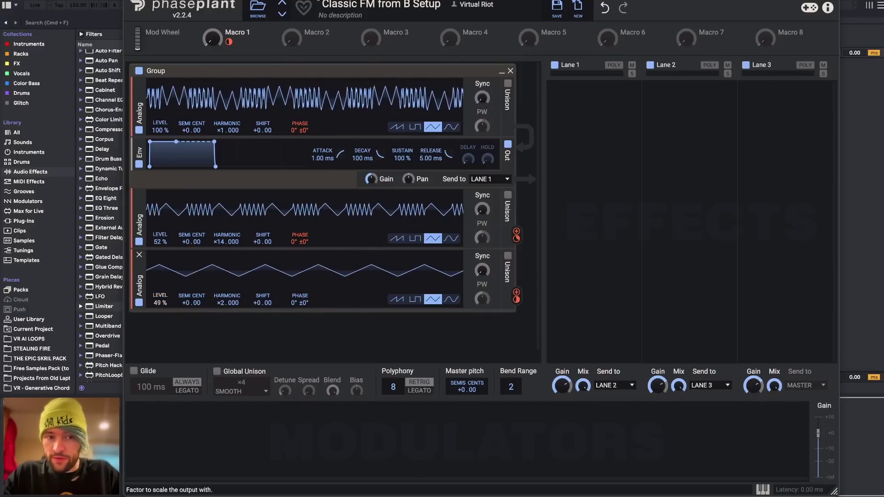
pyautogui.moveTo(211, 38); pyautogui.dragTo(161, 313)
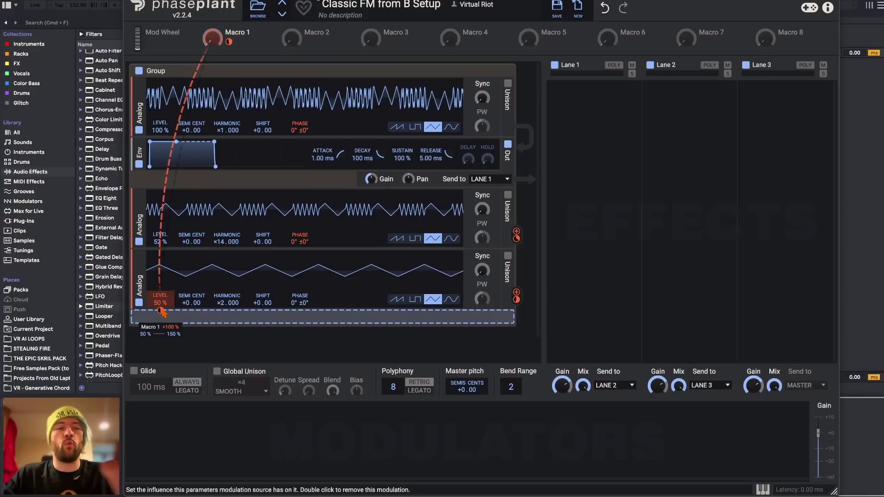
pyautogui.moveTo(161, 313); pyautogui.dragTo(160, 315)
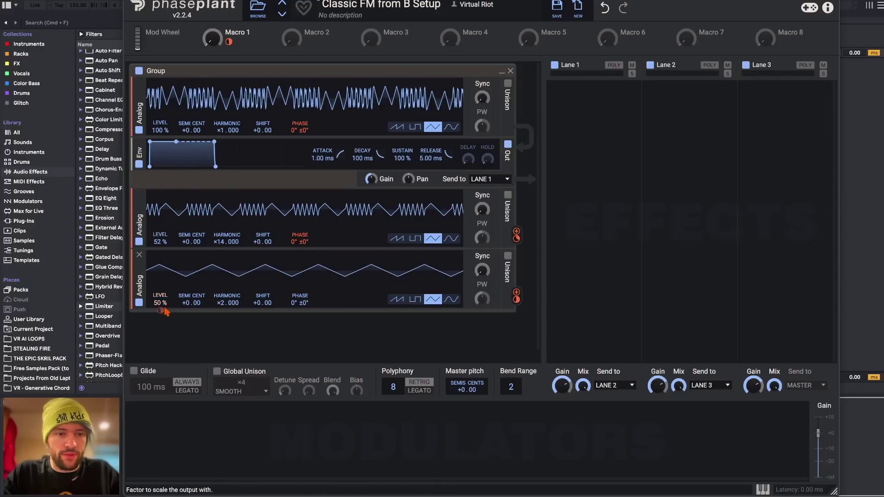
# Bring the bottom generator's base level back to 0 % and sweep Macro 1 to audition its level modulation
pyautogui.moveTo(160, 308); pyautogui.dragTo(161, 313)
pyautogui.moveTo(212, 39)
pyautogui.mouseDown()
pyautogui.moveTo(212, 3)
pyautogui.moveTo(212, 23)
pyautogui.mouseUp()
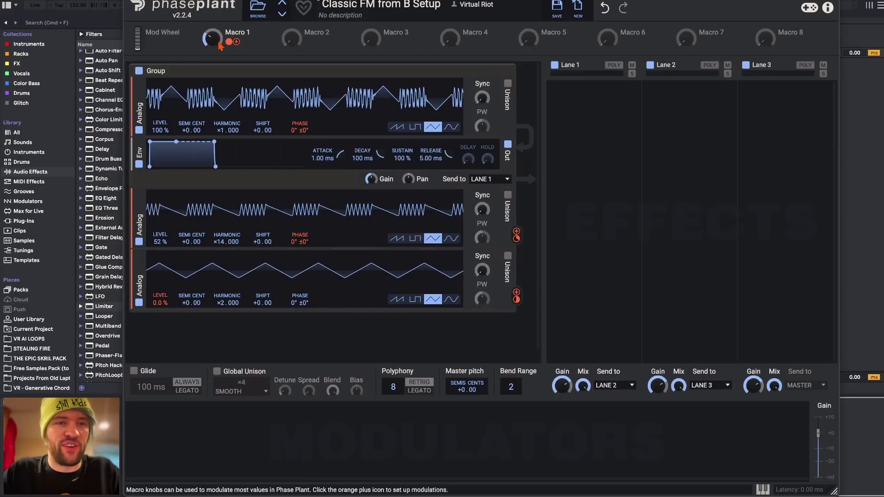
pyautogui.moveTo(212, 38); pyautogui.dragTo(213, 34)
# Rename Macro 1 to "Growl" and save the preset in the User folder as "3 Triangle FM Growl"
pyautogui.doubleClick(236, 33)
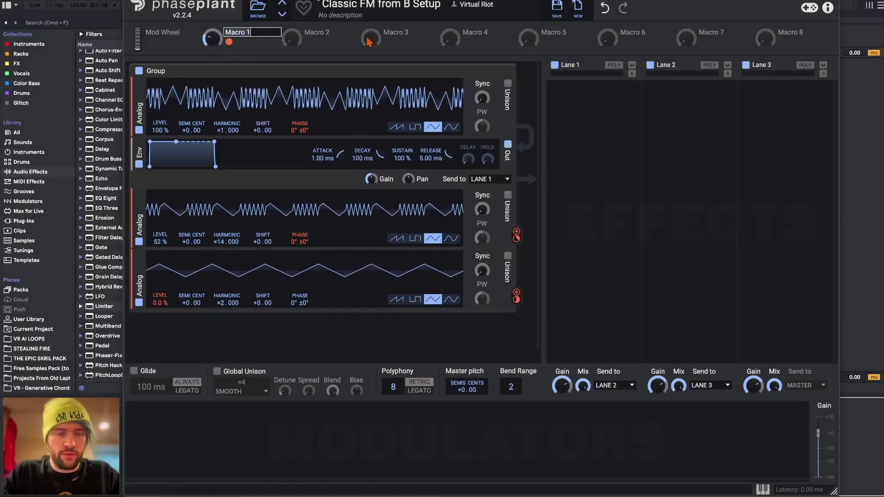
pyautogui.write('Growl')
pyautogui.press('Return')
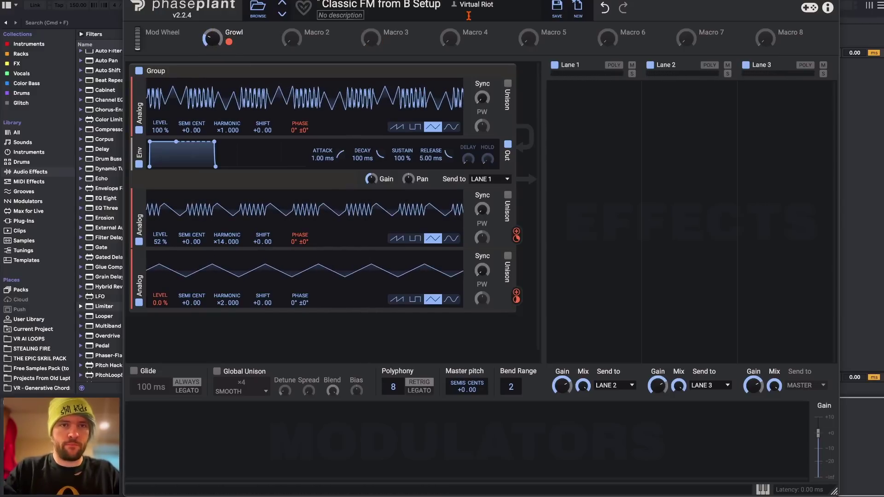
pyautogui.click(556, 8)
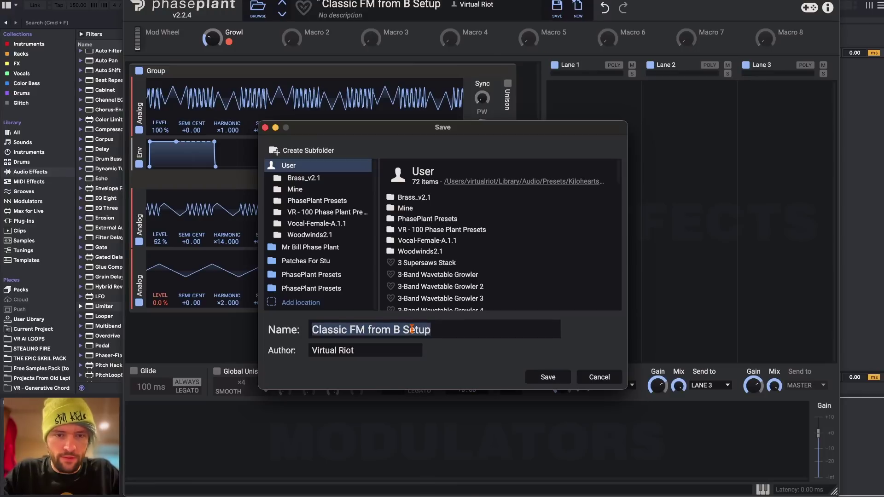
pyautogui.write('3 Triangle FM Growl')
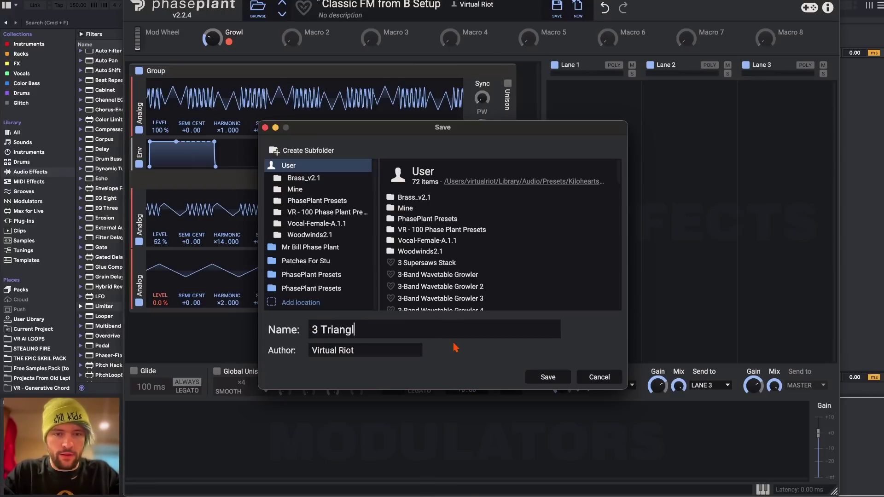
pyautogui.click(562, 378)
# Audition waveforms, settling on pulse for the top generator and sawtooth for the middle one at 17 % level and harmonic ×15.000, and sweep Growl
pyautogui.click(398, 127)
pyautogui.click(415, 128)
pyautogui.click(434, 128)
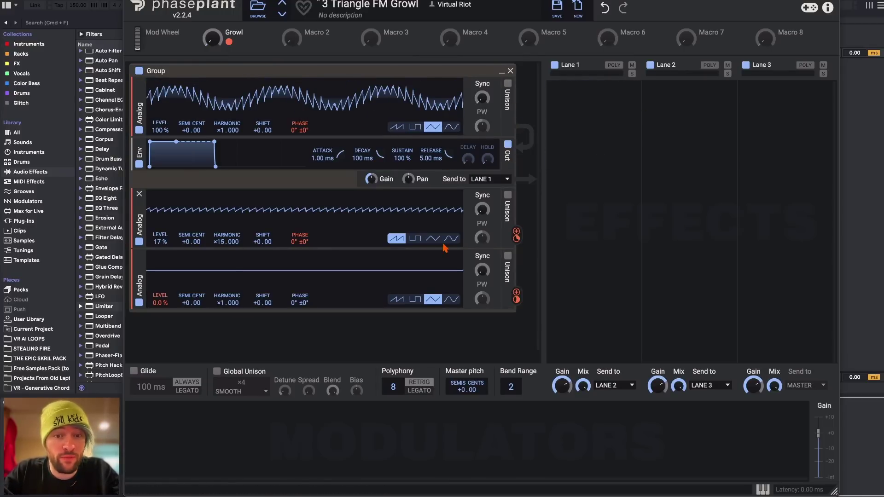
pyautogui.click(433, 238)
pyautogui.click(451, 127)
pyautogui.click(439, 127)
pyautogui.click(416, 127)
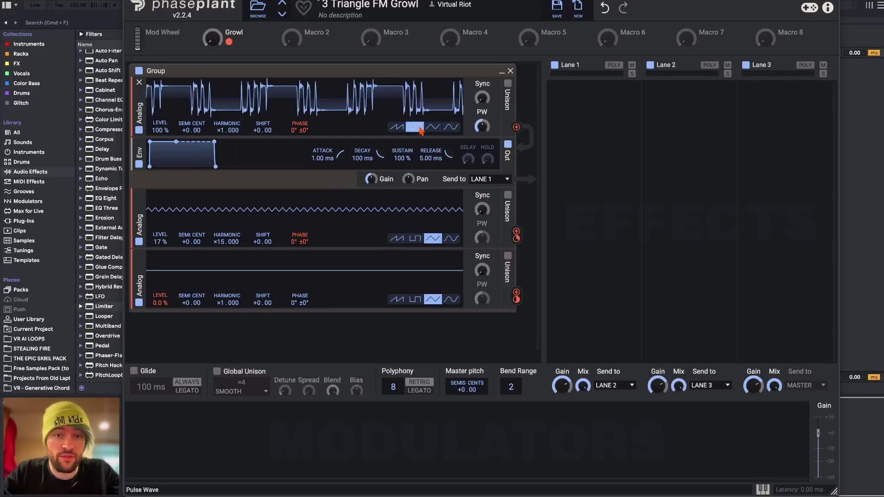
pyautogui.click(396, 238)
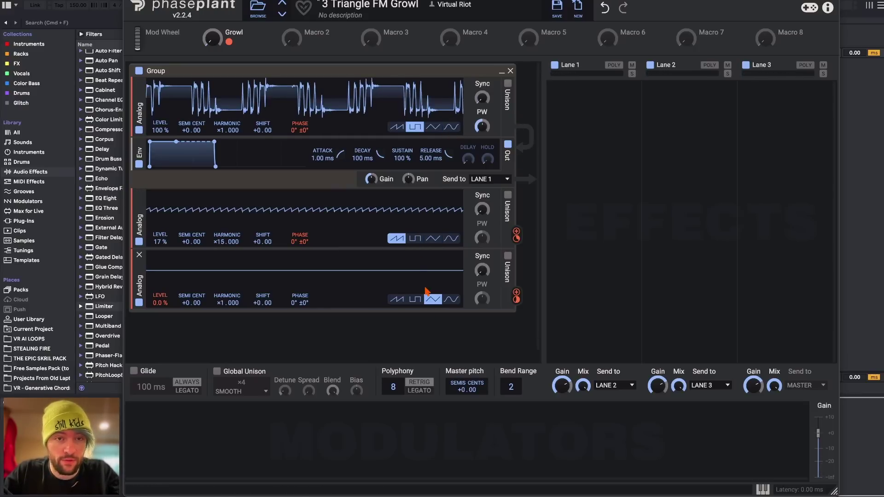
pyautogui.moveTo(212, 38); pyautogui.dragTo(212, 20)
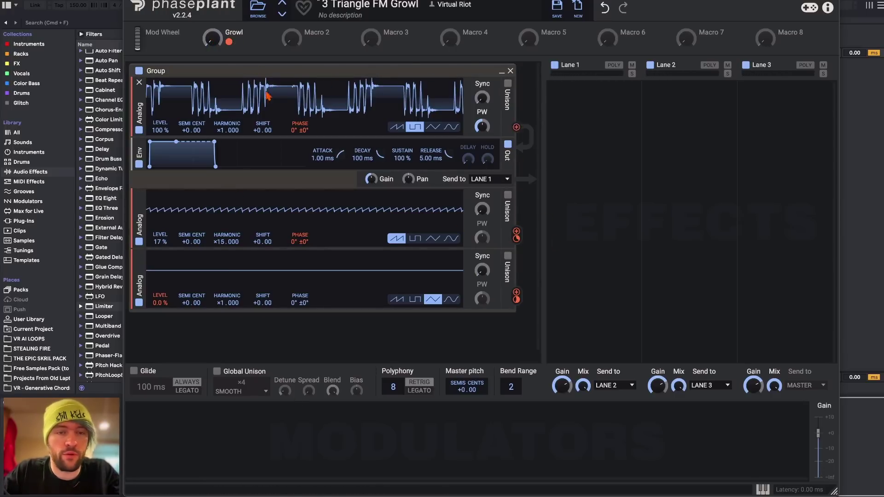
# Set the middle generator's harmonic to ×1.000, try raising its sync while sweeping Growl, and return the sync to zero
pyautogui.moveTo(226, 242); pyautogui.dragTo(226, 283)
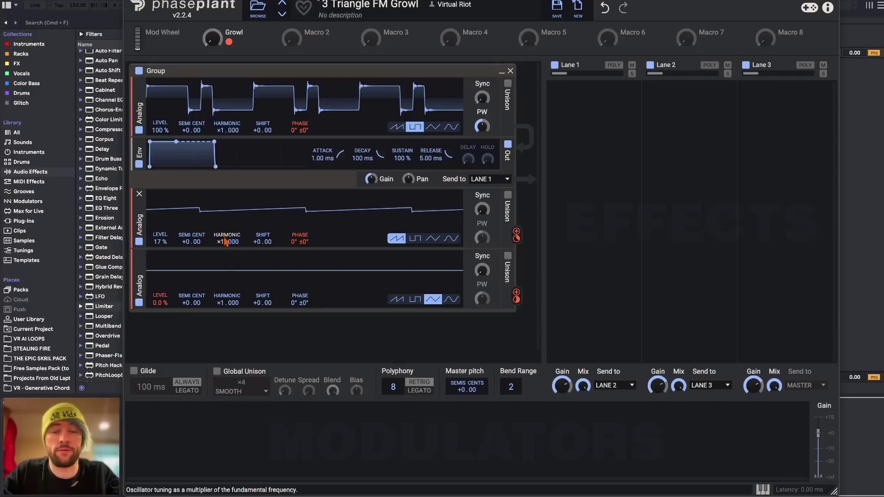
pyautogui.moveTo(482, 209)
pyautogui.mouseDown()
pyautogui.moveTo(482, 187)
pyautogui.moveTo(482, 209)
pyautogui.mouseUp()
pyautogui.moveTo(212, 39); pyautogui.dragTo(212, 35)
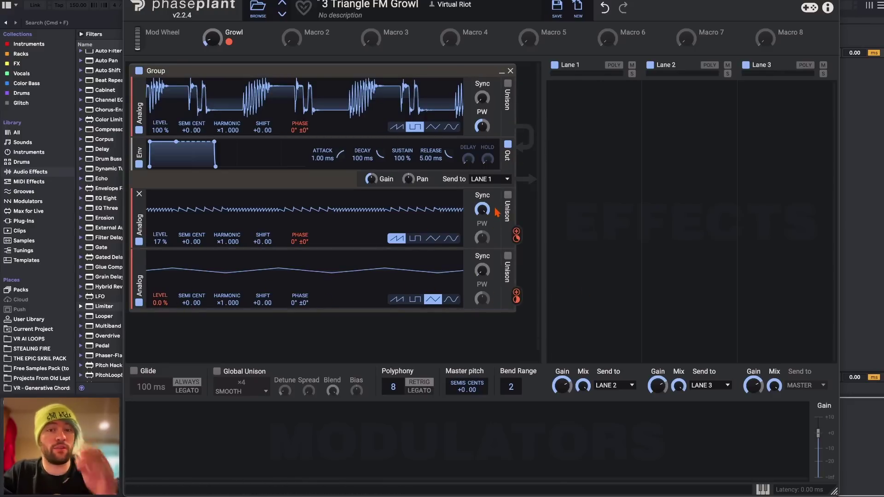
pyautogui.moveTo(481, 210); pyautogui.dragTo(481, 216)
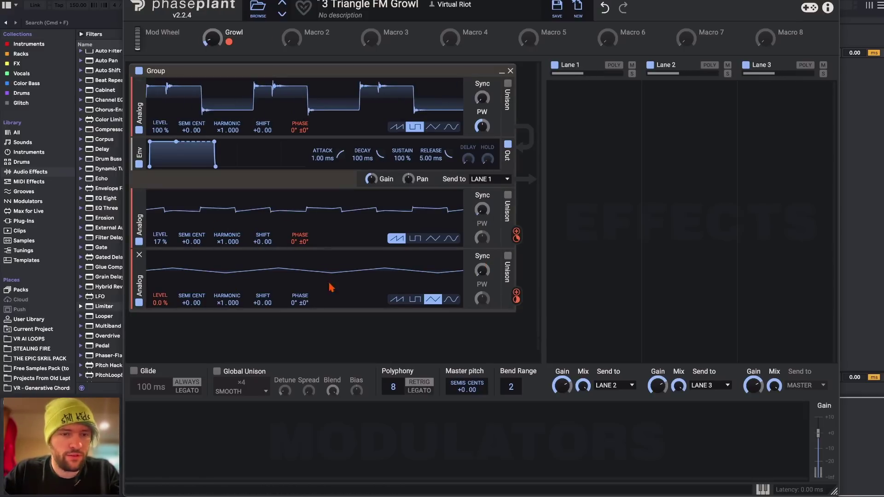
# Try sine waves on all three generators, with the middle generator at harmonic ×13.000 and 53 % level
pyautogui.click(439, 129)
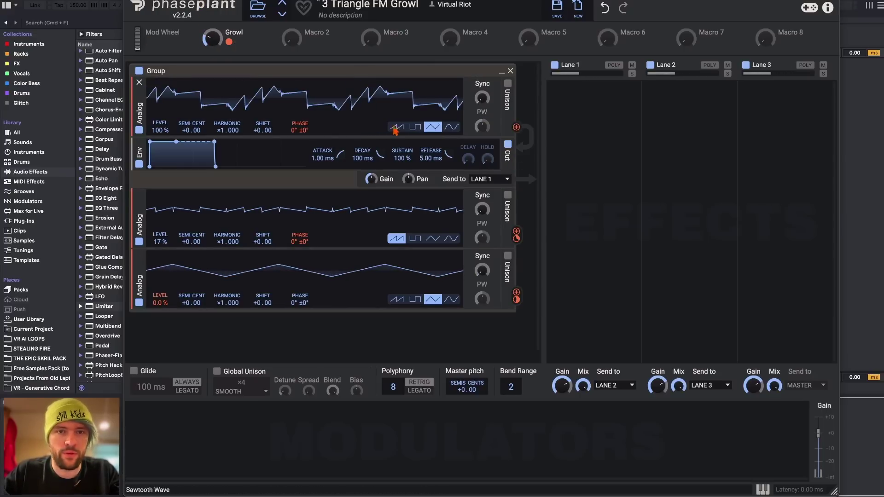
pyautogui.click(451, 127)
pyautogui.click(451, 238)
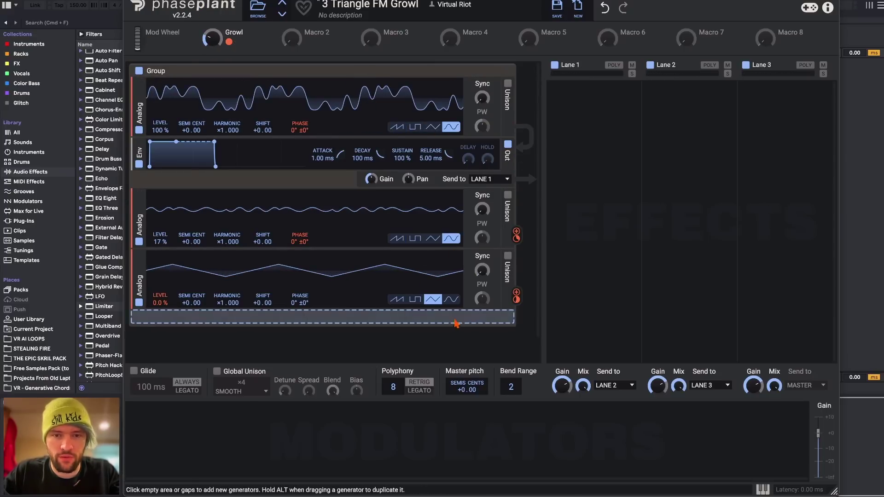
pyautogui.click(450, 299)
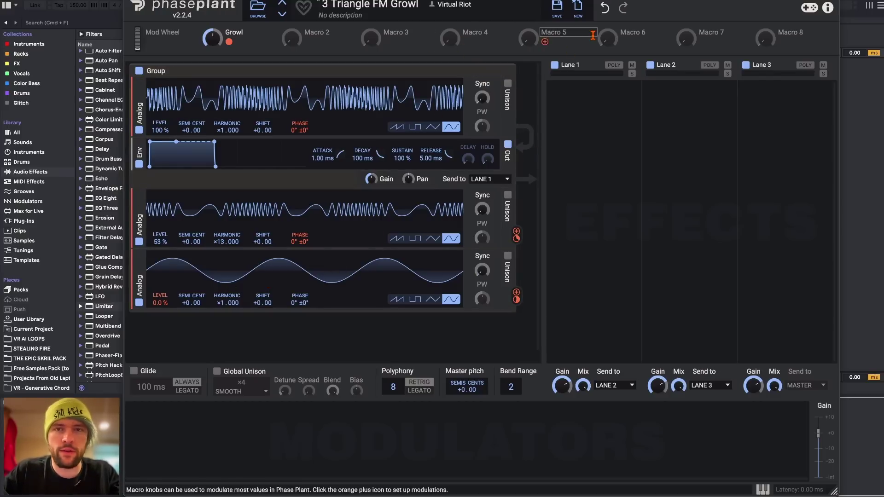
# Undo the recent level, harmonic and sine waveform changes back to the pulse, sawtooth and triangle combination
pyautogui.click(604, 7)
pyautogui.click(604, 8)
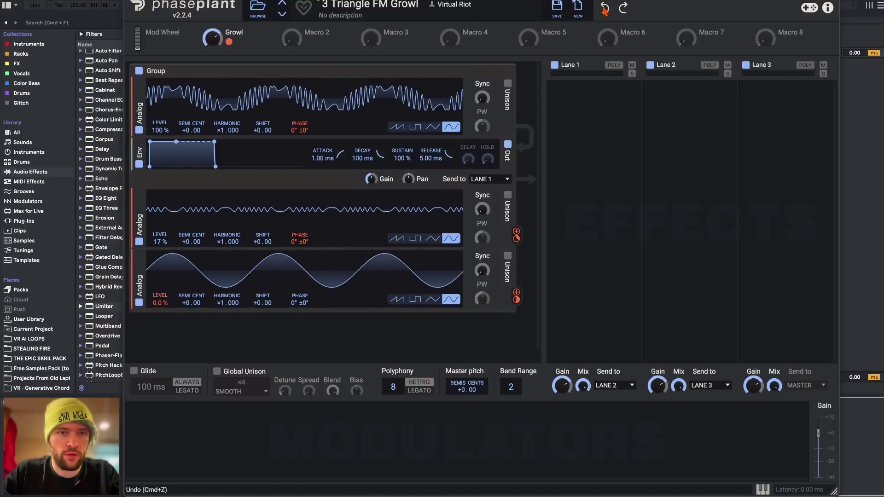
pyautogui.click(604, 8)
pyautogui.click(604, 8)
pyautogui.click(605, 7)
pyautogui.click(604, 8)
pyautogui.click(605, 8)
pyautogui.click(604, 8)
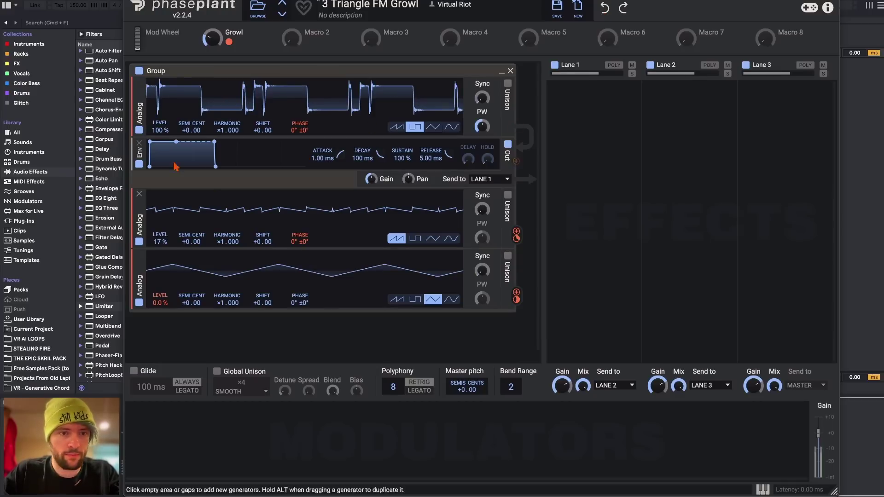
# Try the middle generator at harmonic ×5.000, return it to ×1.000 with its sync raised, and sweep Growl
pyautogui.moveTo(213, 39)
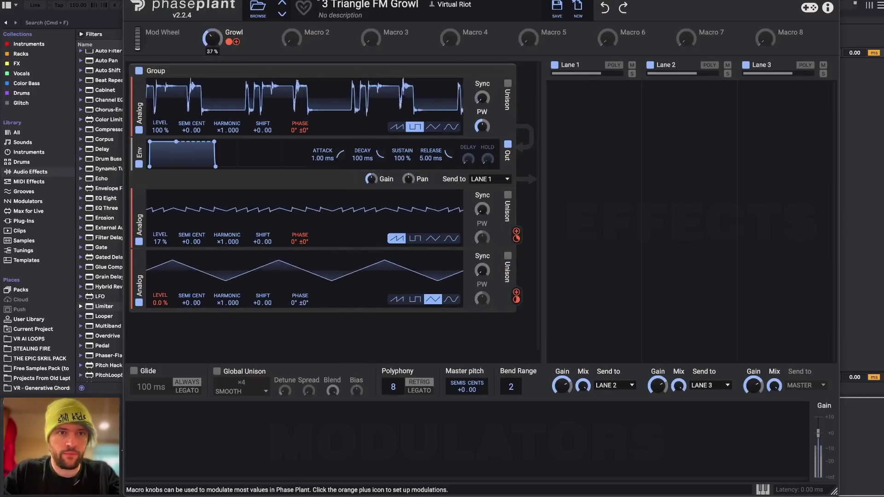
pyautogui.moveTo(224, 249); pyautogui.dragTo(224, 203)
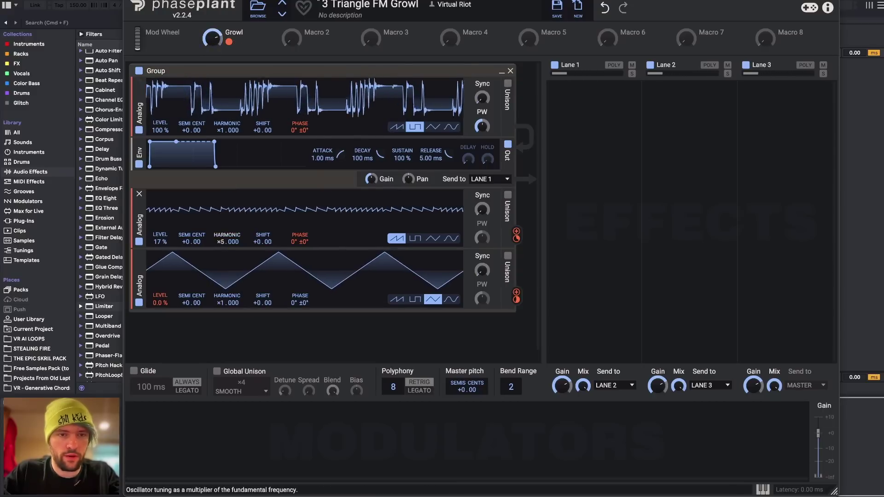
pyautogui.moveTo(212, 38)
pyautogui.moveTo(213, 39); pyautogui.dragTo(213, 17)
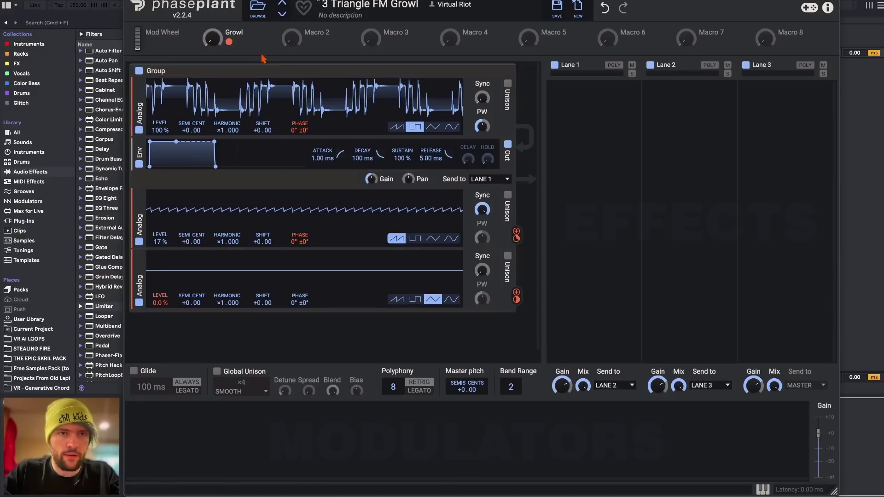
# Set Growl's modulation of the bottom generator's level to +200 % and sweep the macro
pyautogui.moveTo(236, 42); pyautogui.dragTo(160, 299)
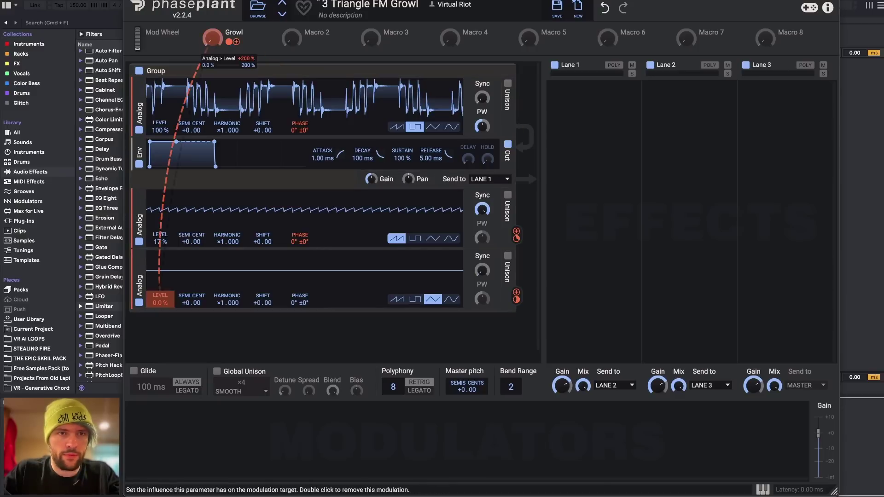
pyautogui.moveTo(212, 39); pyautogui.dragTo(211, 33)
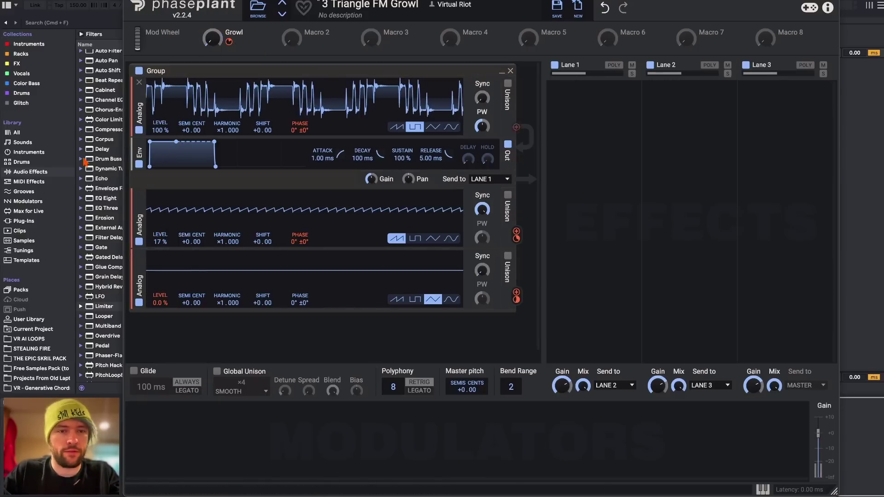
# Save the patch as a new preset named "3 OSC angry FM"
pyautogui.click(556, 14)
pyautogui.moveTo(416, 334); pyautogui.dragTo(322, 332)
pyautogui.write('OSC angry FM')
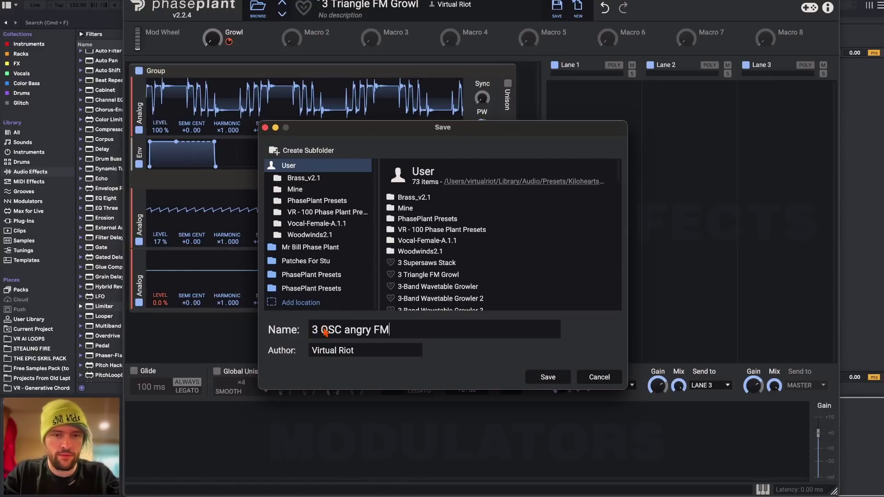
pyautogui.press('Return')
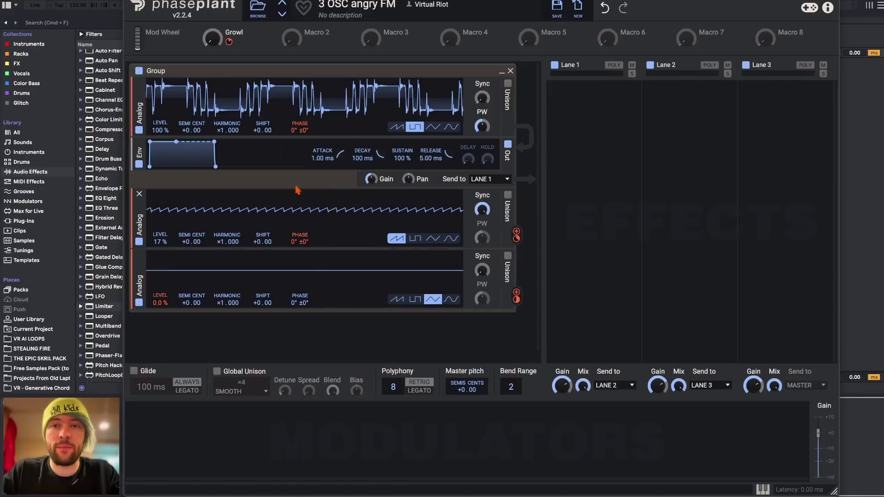
# Start a new blank preset and undo it to restore the previous patch
pyautogui.click(578, 12)
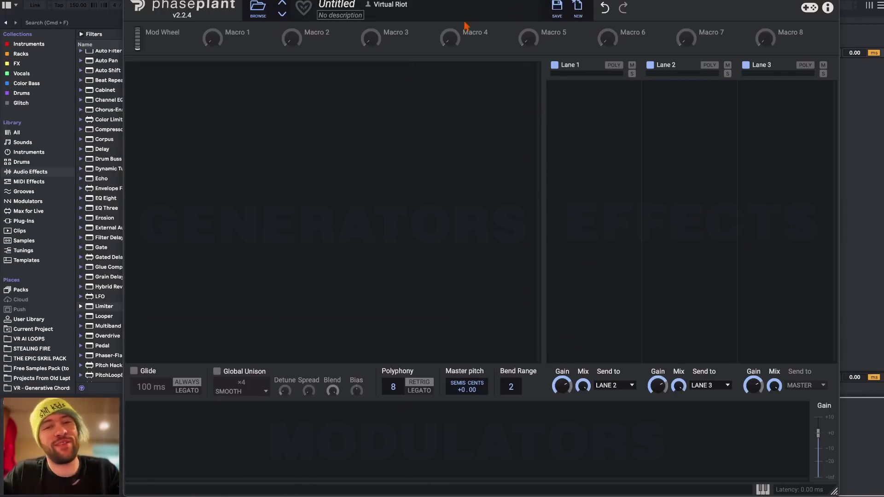
pyautogui.click(605, 8)
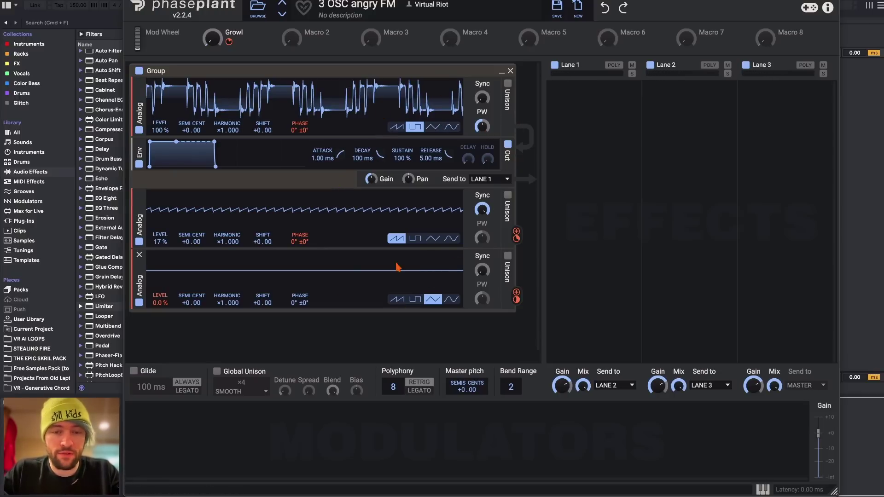
# Add a fourth Analog generator that modulates the third generator's phase, and set the second generator's level to 22 %
pyautogui.click(309, 321)
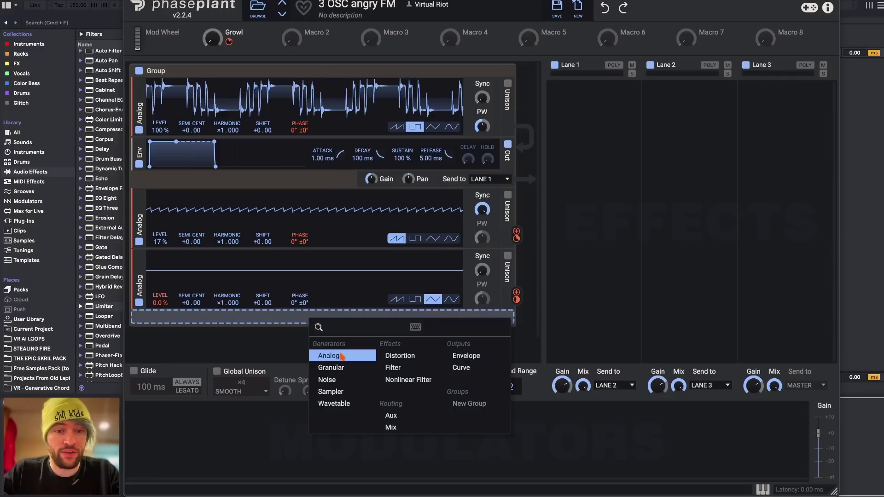
pyautogui.click(322, 355)
pyautogui.moveTo(516, 353); pyautogui.dragTo(294, 289)
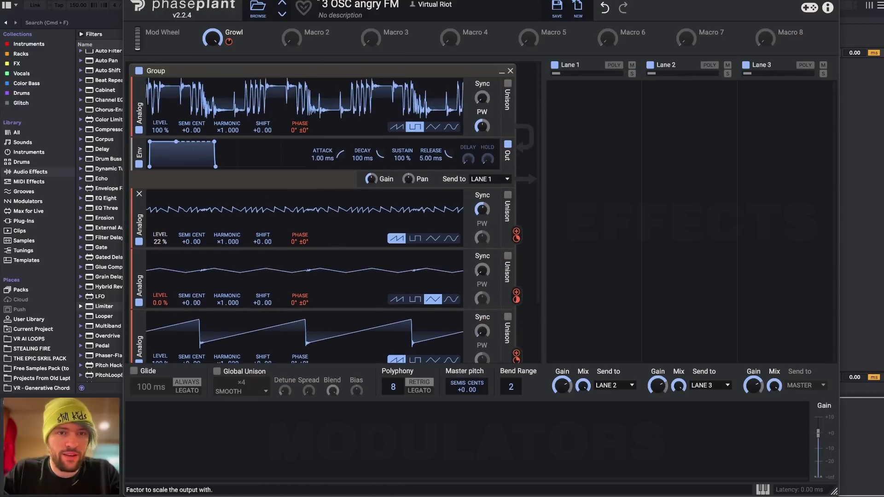
# Switch the top and fourth generators to triangle waves and set the fourth generator's harmonic to ×2.000
pyautogui.click(432, 127)
pyautogui.scroll(-3, 390, 220)
pyautogui.click(433, 296)
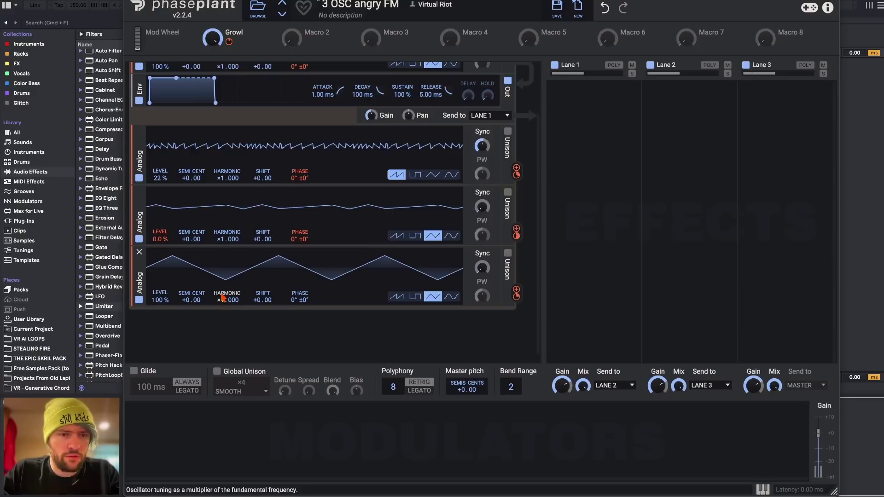
pyautogui.moveTo(227, 300)
pyautogui.mouseDown()
pyautogui.moveTo(227, 288)
pyautogui.moveTo(218, 304)
pyautogui.mouseUp()
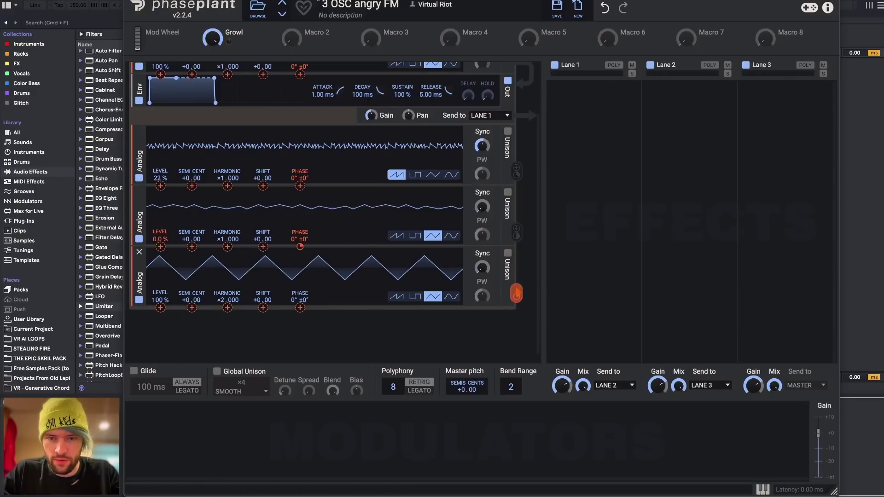
# Route the fourth generator's output to the top generator's phase and adjust that modulation amount to about -4°
pyautogui.moveTo(517, 290); pyautogui.dragTo(339, 109)
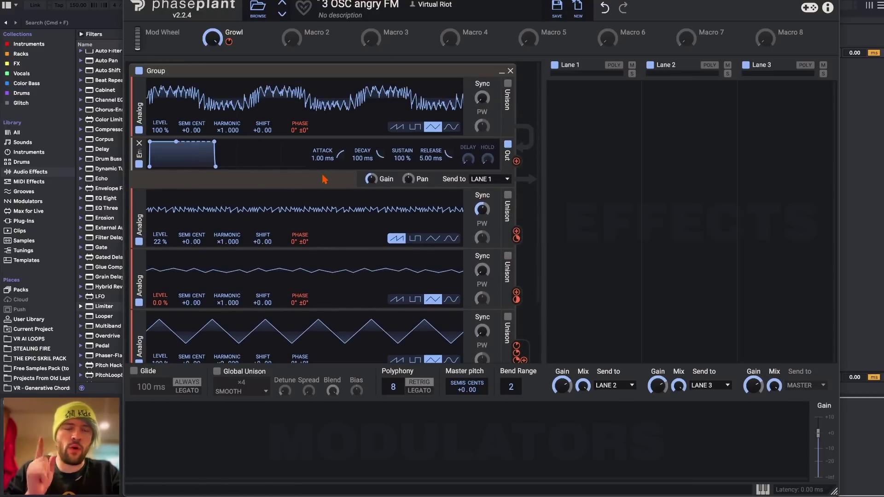
pyautogui.scroll(-1, 297, 199)
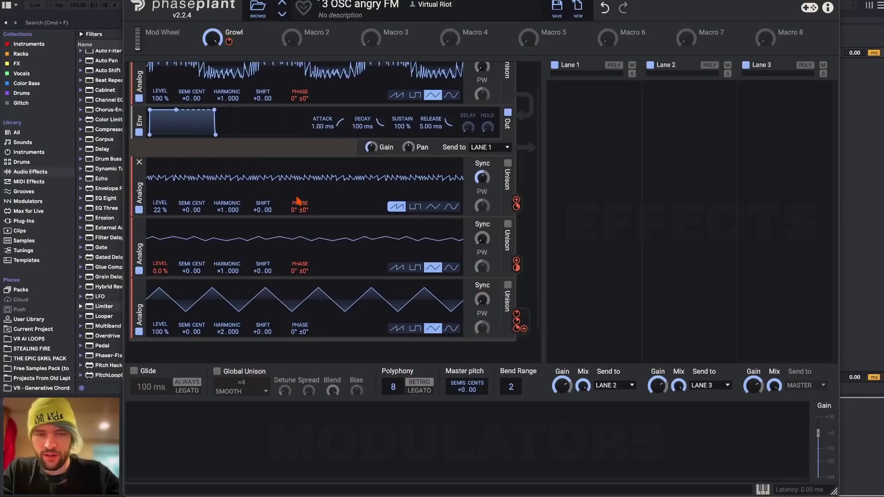
pyautogui.scroll(1, 502, 137)
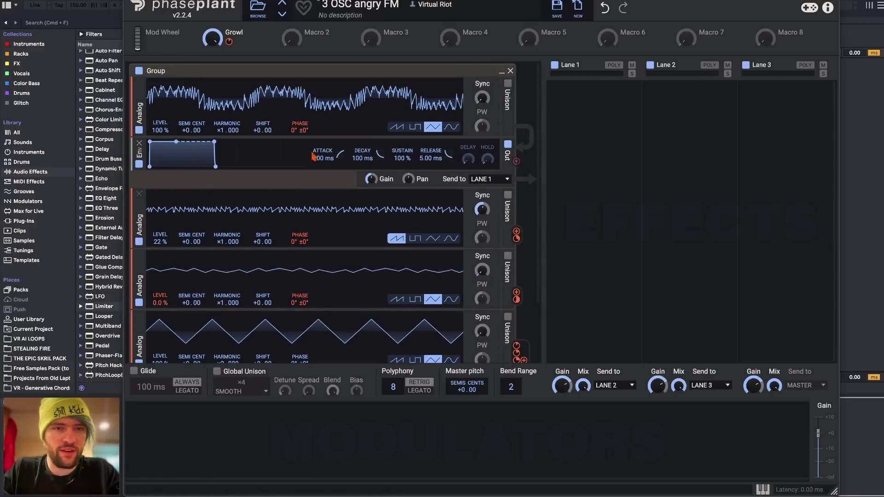
pyautogui.scroll(-1, 506, 325)
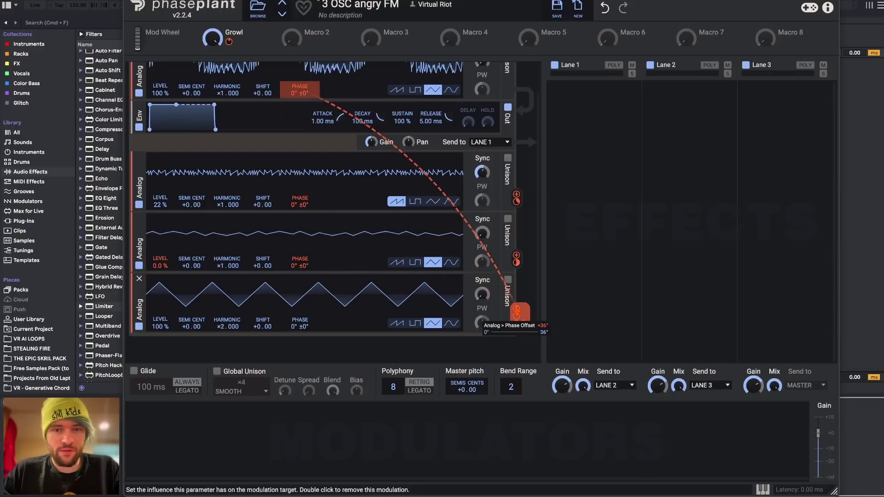
pyautogui.scroll(1, 304, 152)
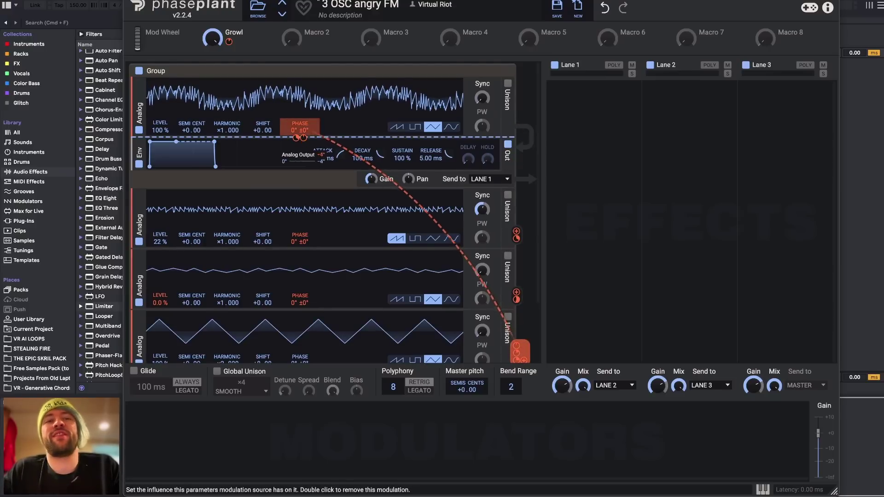
# Rebalance the amount of the fourth generator's modulation on the top generator's phase
pyautogui.moveTo(303, 137); pyautogui.dragTo(304, 96)
pyautogui.scroll(-2, 170, 309)
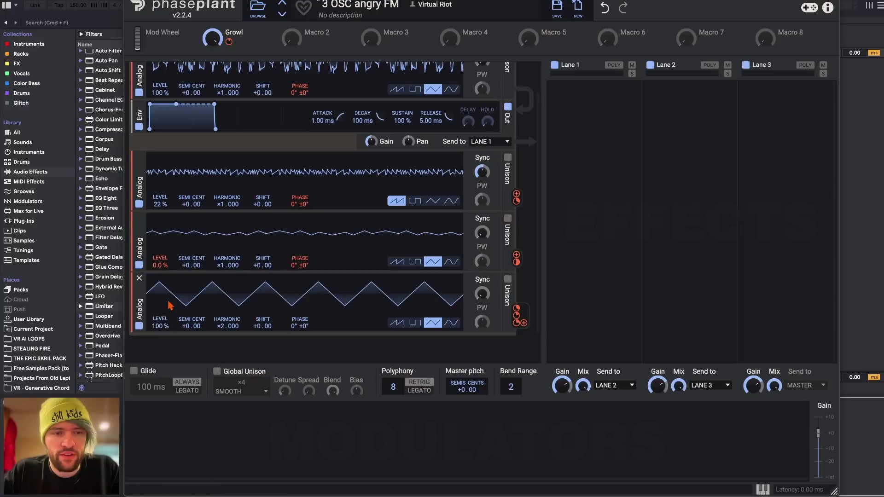
pyautogui.moveTo(160, 326)
pyautogui.mouseDown()
pyautogui.moveTo(160, 304)
pyautogui.moveTo(152, 321)
pyautogui.mouseUp()
pyautogui.scroll(2, 291, 200)
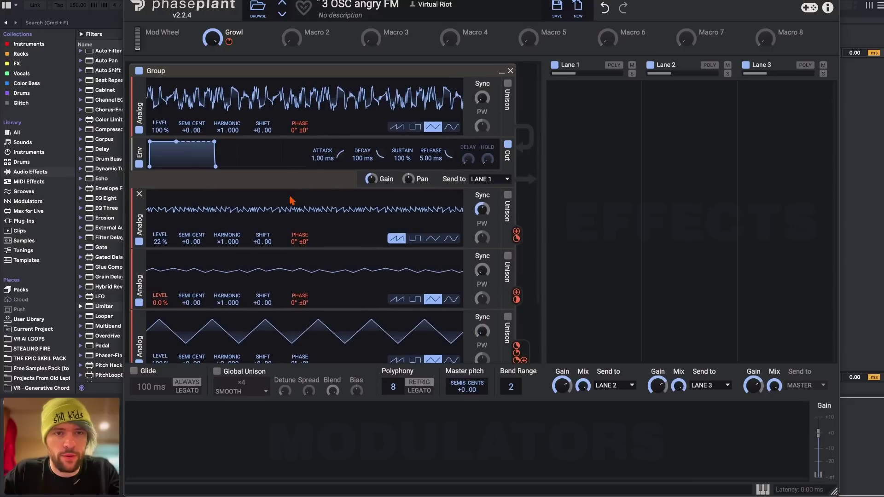
pyautogui.moveTo(303, 137); pyautogui.dragTo(312, 174)
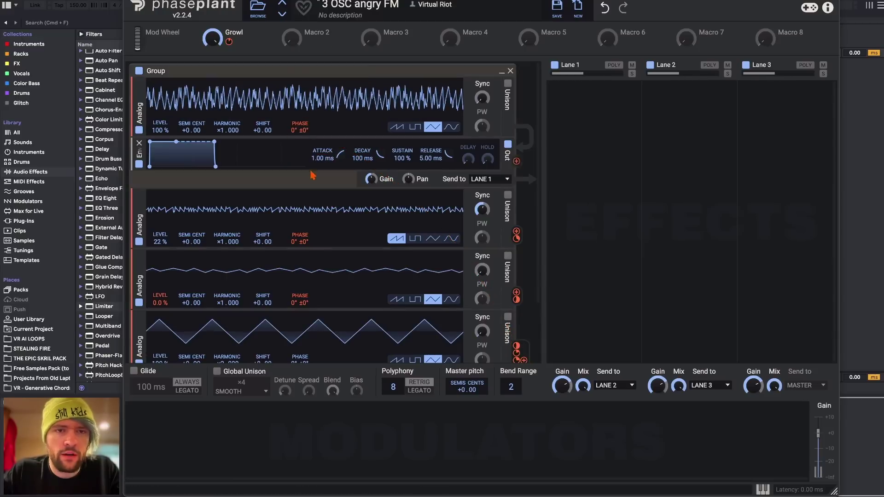
pyautogui.click(308, 42)
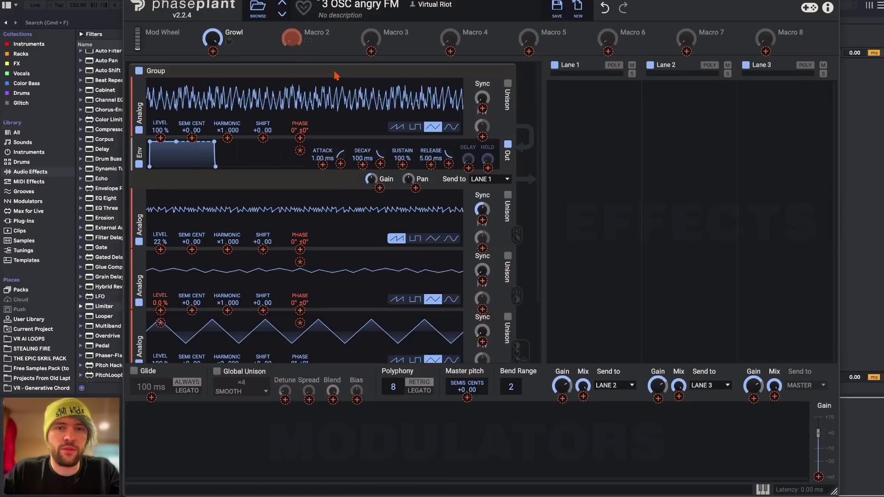
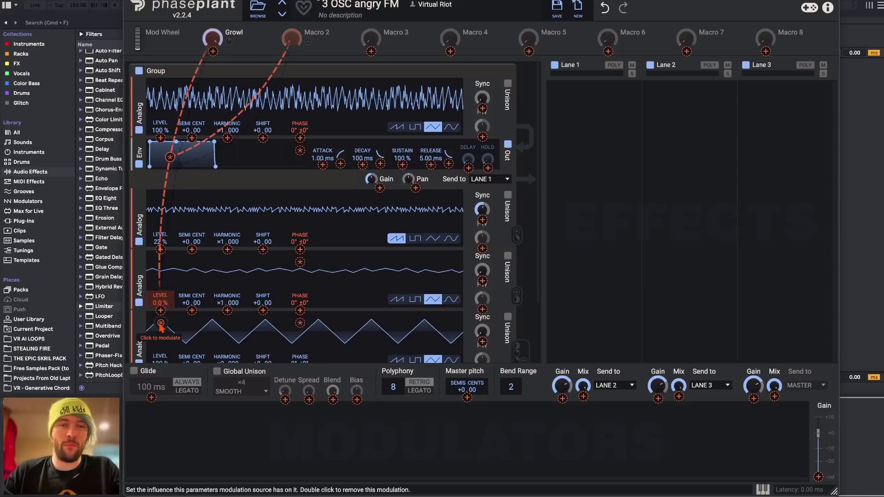
pyautogui.click(160, 323)
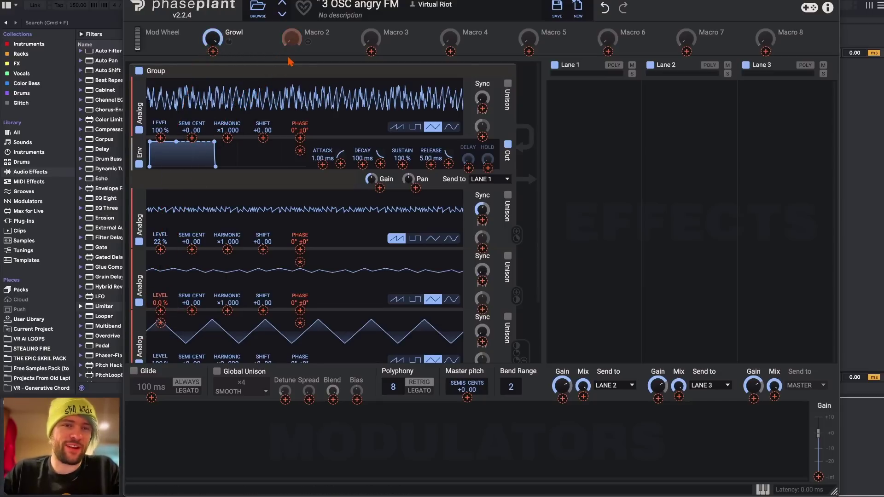
pyautogui.moveTo(315, 120); pyautogui.dragTo(320, 52)
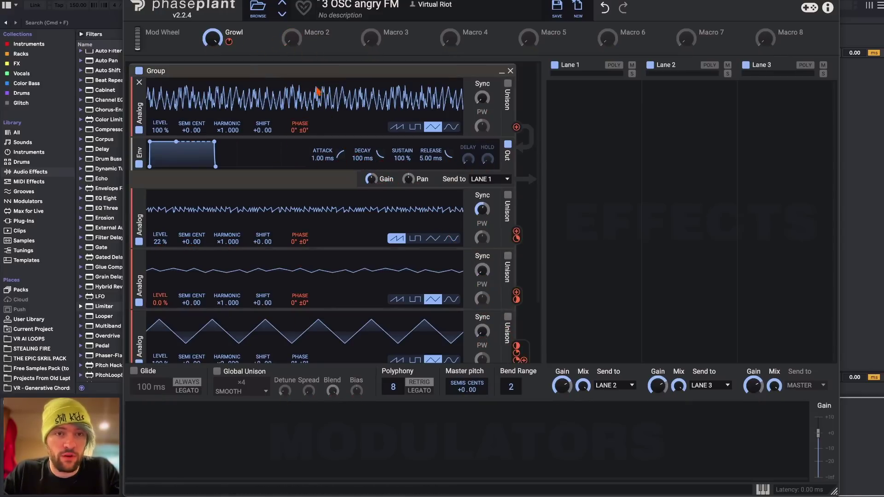
# Assign Macro 2 to the amount of the fourth generator's modulation on the top generator's phase and turn the macro up
pyautogui.moveTo(297, 138)
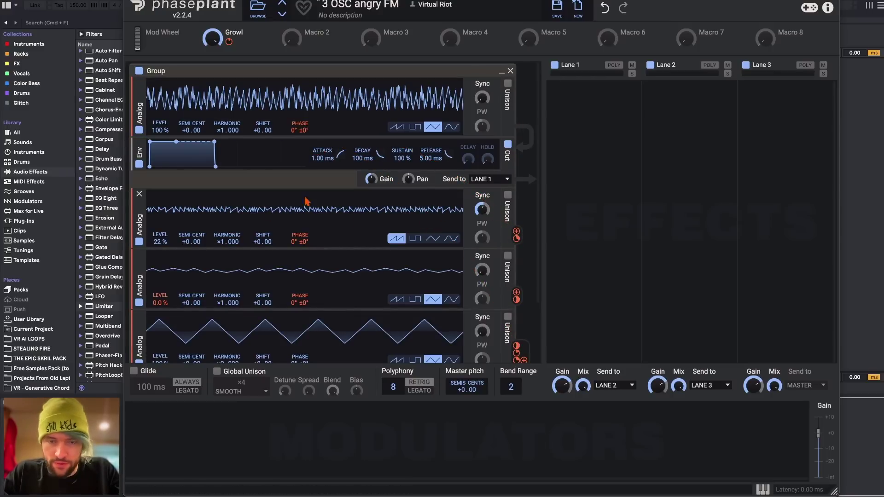
pyautogui.moveTo(518, 349)
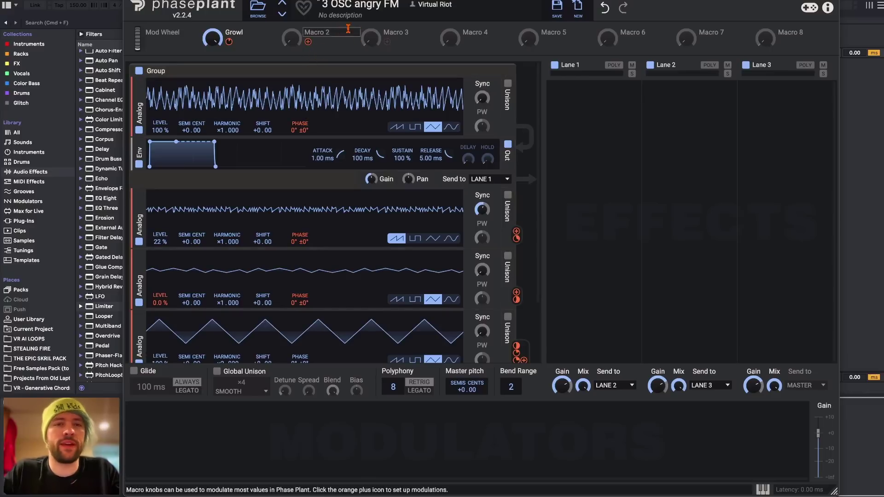
pyautogui.click(308, 42)
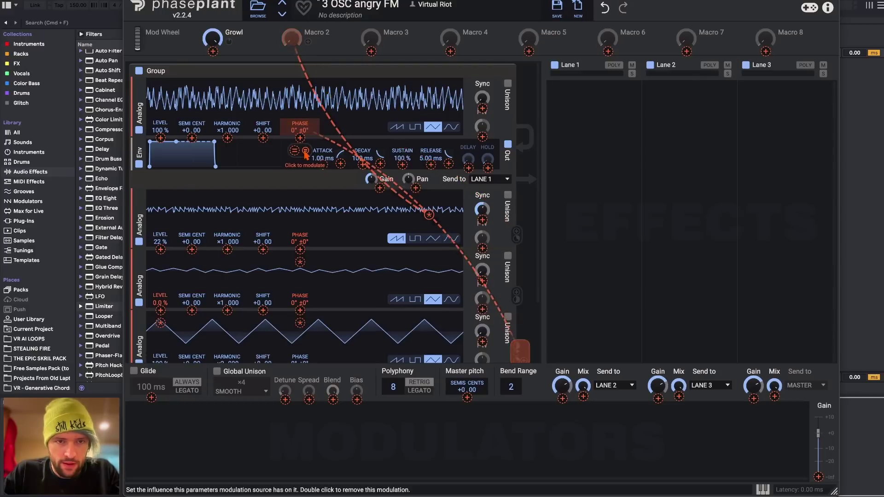
pyautogui.click(306, 152)
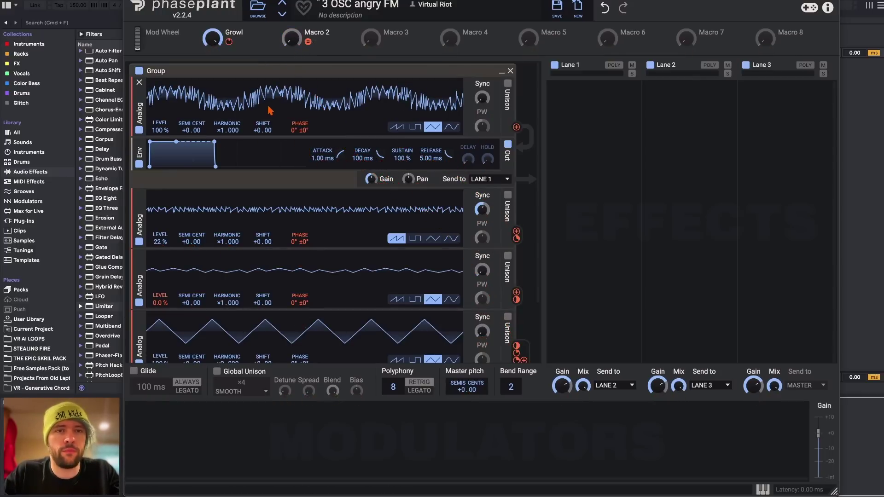
pyautogui.moveTo(291, 37); pyautogui.dragTo(291, 16)
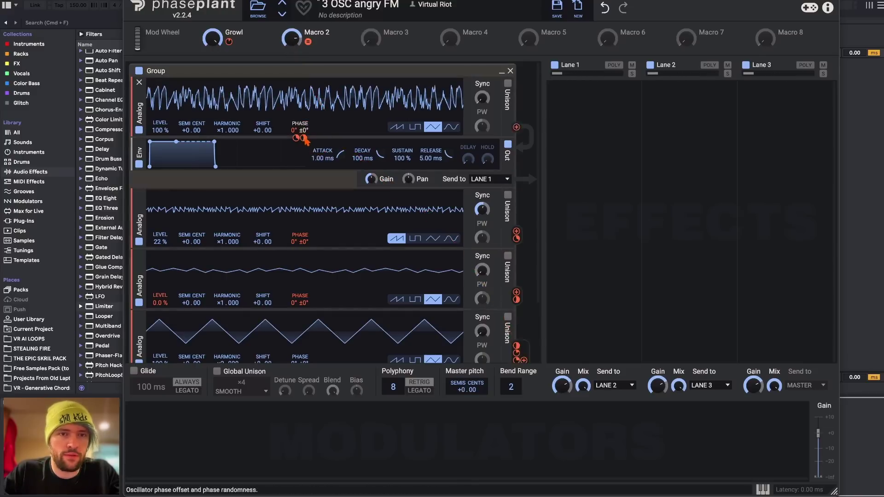
pyautogui.moveTo(304, 142)
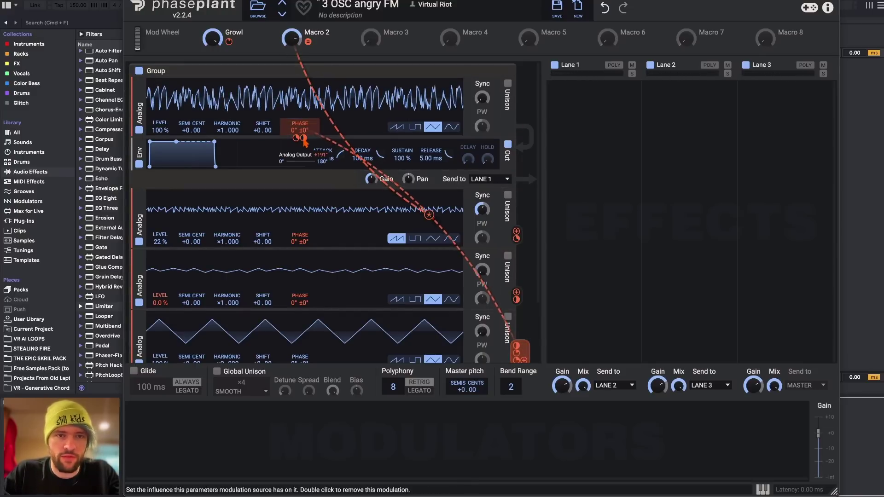
pyautogui.moveTo(291, 38)
pyautogui.mouseDown()
pyautogui.moveTo(291, 53)
pyautogui.moveTo(292, 40)
pyautogui.mouseUp()
# Rename Macro 2 as OSC 3 to 1 FM and adjust it together with the Growl macro
pyautogui.doubleClick(331, 33)
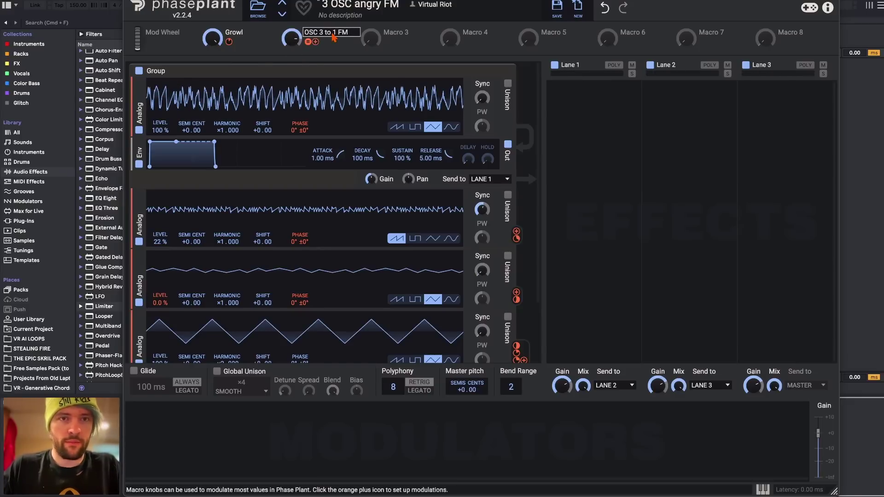
pyautogui.press('Return')
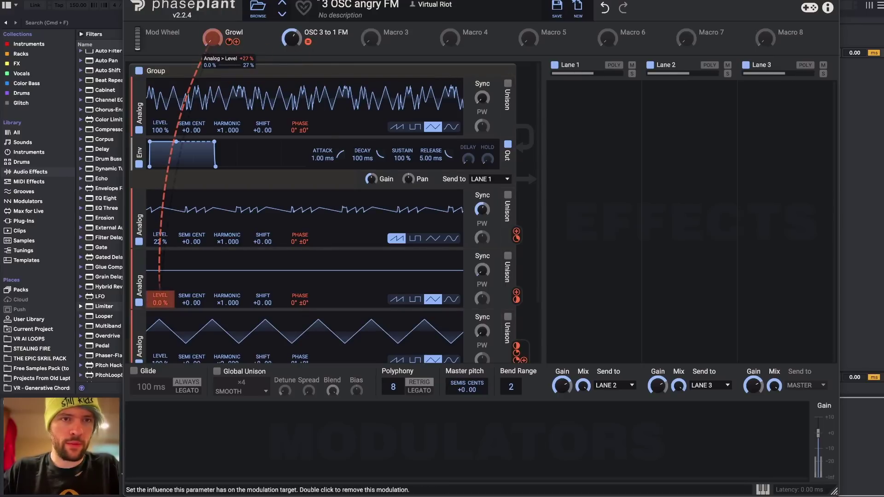
pyautogui.moveTo(211, 48); pyautogui.dragTo(211, 45)
pyautogui.moveTo(291, 39); pyautogui.dragTo(292, 31)
pyautogui.moveTo(229, 42)
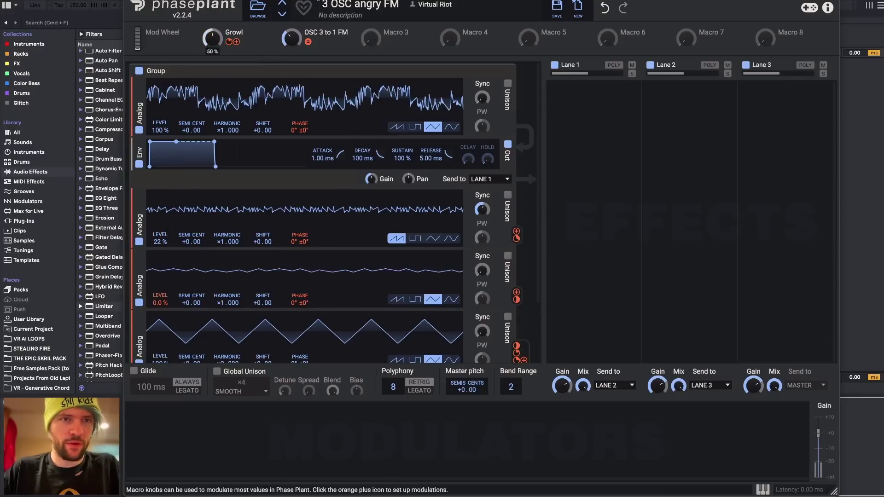
pyautogui.moveTo(291, 39)
pyautogui.mouseDown()
pyautogui.moveTo(291, 53)
pyautogui.moveTo(291, 32)
pyautogui.mouseUp()
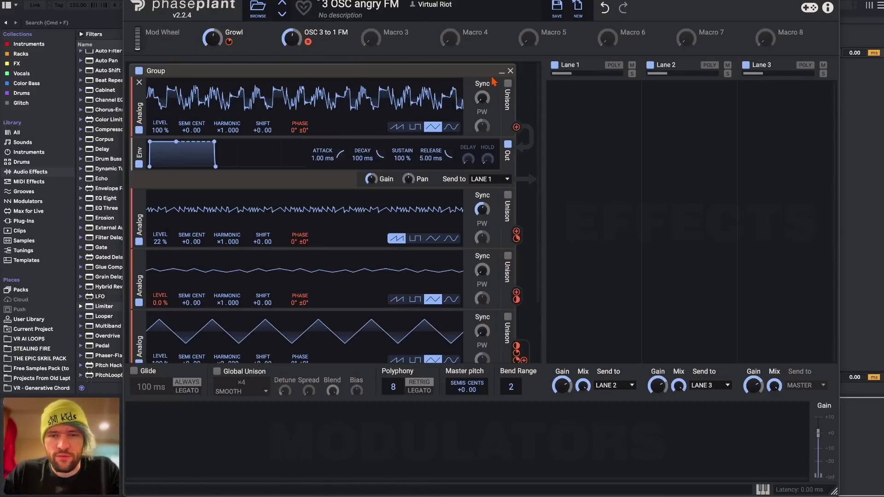
# Save the patch as a preset named "4 OSC FM with aux modulation"
pyautogui.click(558, 8)
pyautogui.write('4 OSC FM with')
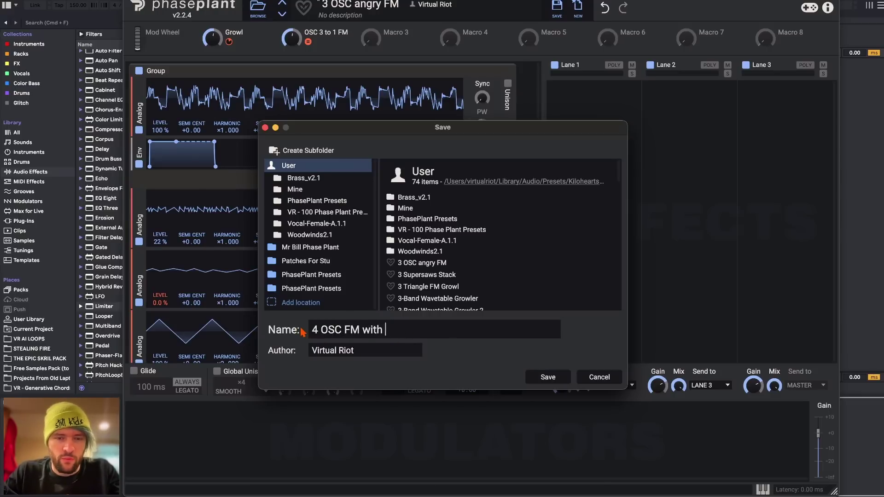
pyautogui.write(' aux modulati')
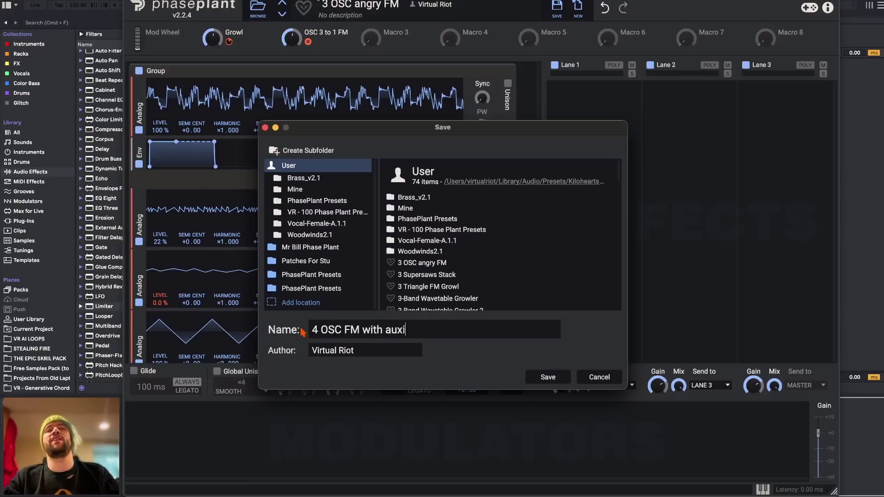
pyautogui.press('BackSpace')
pyautogui.write('modulation')
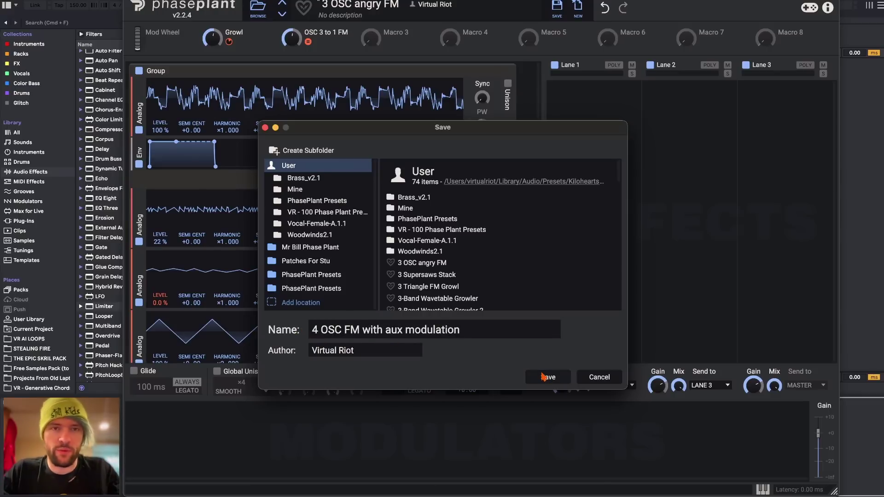
pyautogui.click(544, 377)
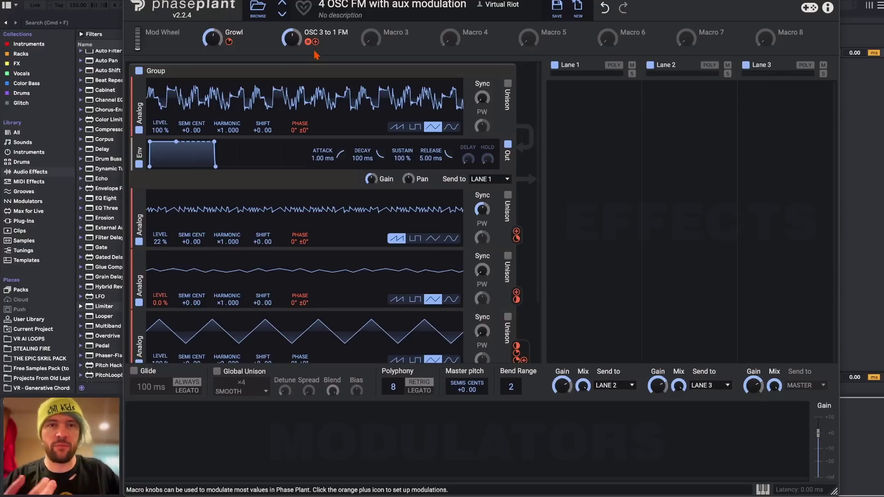
# Start a new blank preset and add a single Analog generator in a group
pyautogui.click(510, 71)
pyautogui.click(578, 9)
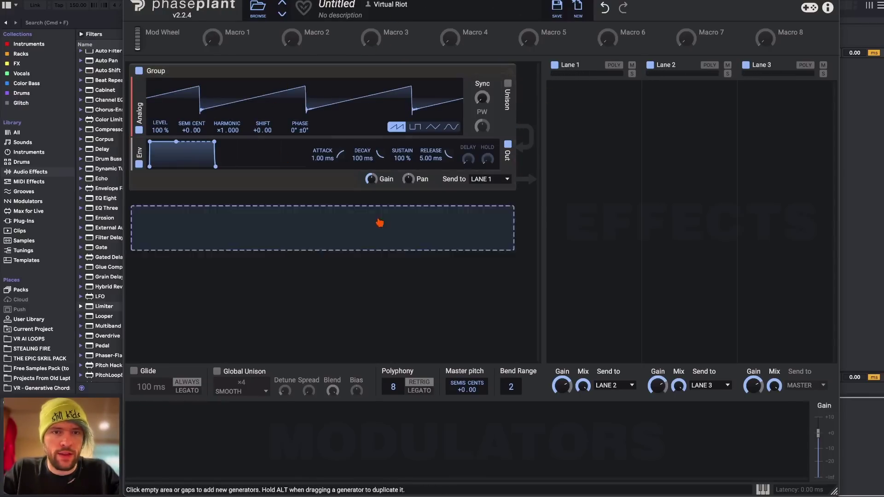
pyautogui.click(330, 201)
pyautogui.click(264, 302)
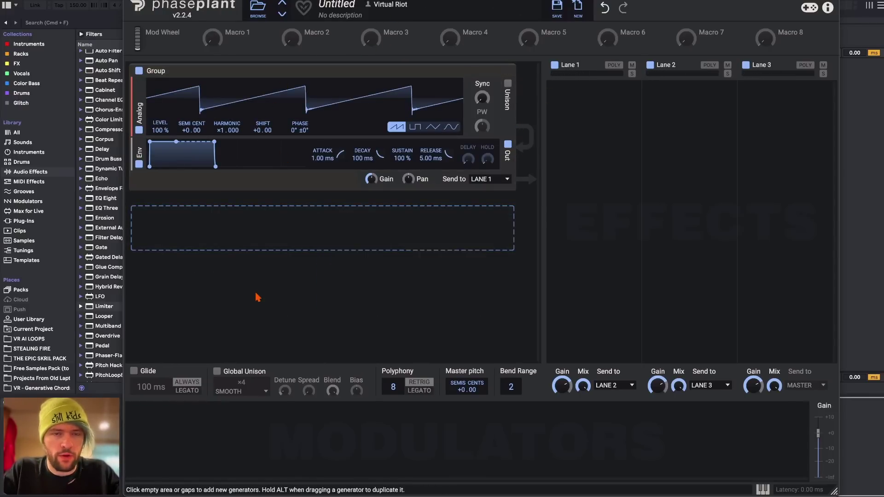
pyautogui.moveTo(354, 72)
pyautogui.mouseDown()
pyautogui.moveTo(357, 156)
pyautogui.moveTo(351, 73)
pyautogui.mouseUp()
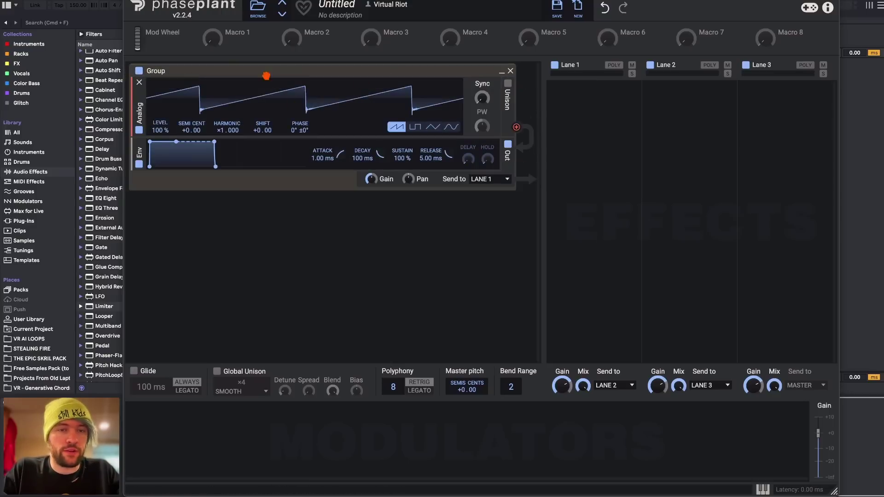
# Add a second Analog generator below the first in the same group and set its pitch to +7.00 semitones
pyautogui.click(314, 141)
pyautogui.click(317, 173)
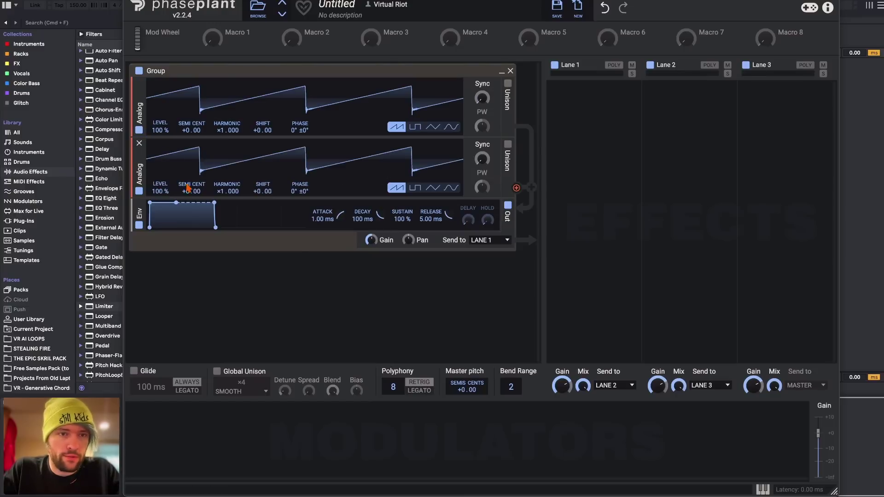
pyautogui.moveTo(190, 194); pyautogui.dragTo(190, 182)
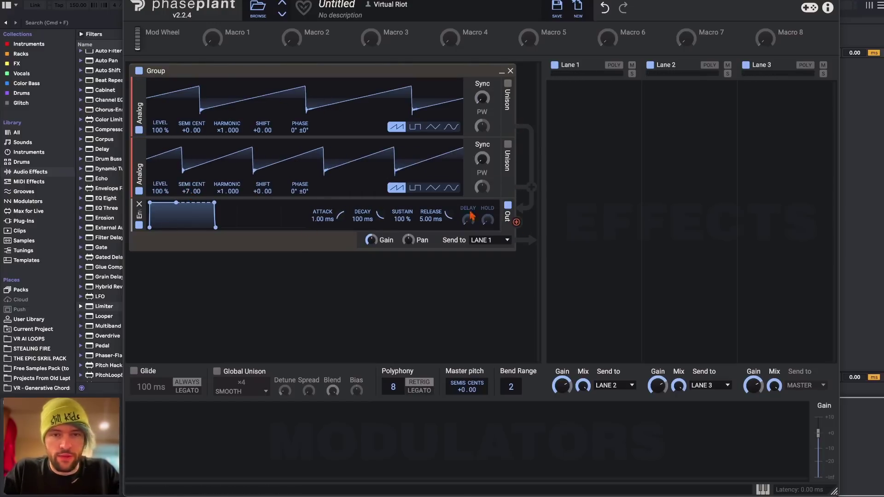
# Add a third Analog generator in a separate group, pitch it to +16.00 semitones, and delete that group
pyautogui.click(286, 291)
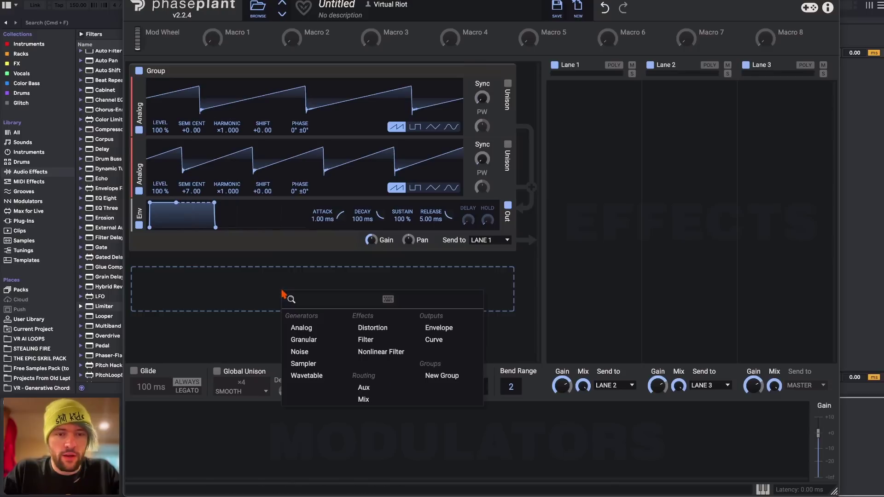
pyautogui.click(297, 334)
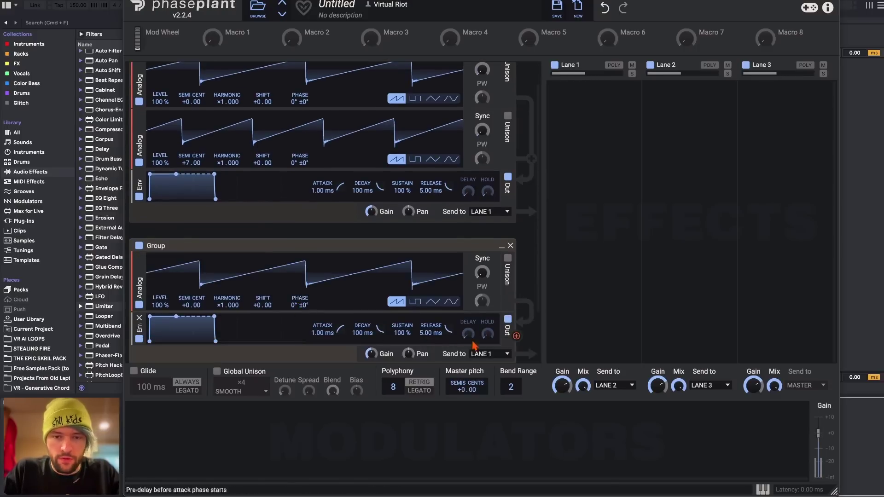
pyautogui.moveTo(179, 307); pyautogui.dragTo(184, 278)
pyautogui.scroll(3, 322, 258)
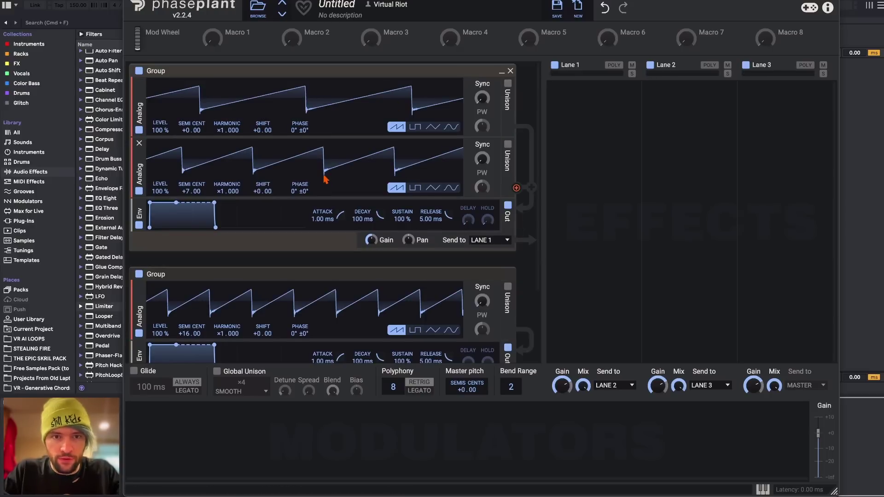
pyautogui.scroll(-5, 325, 182)
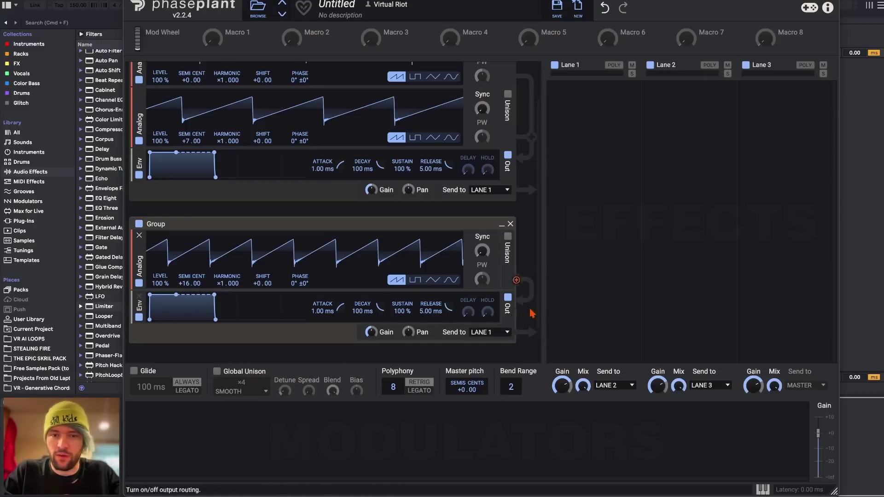
pyautogui.scroll(5, 359, 272)
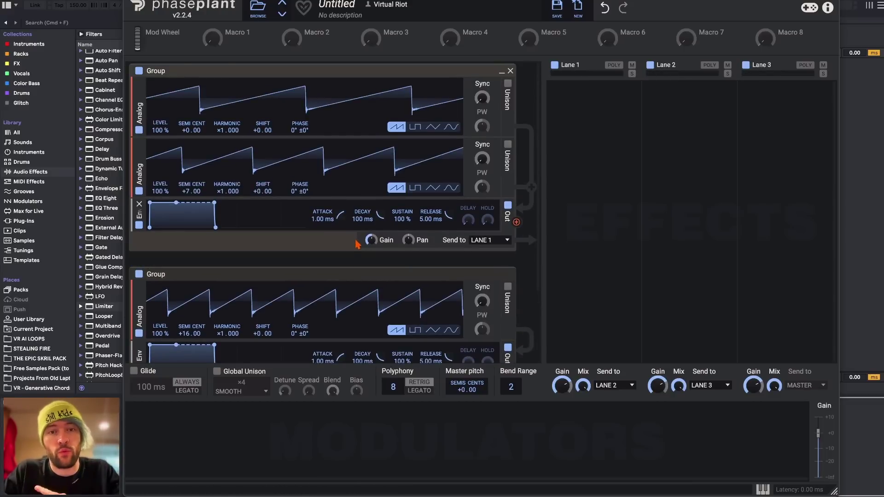
pyautogui.press('Delete')
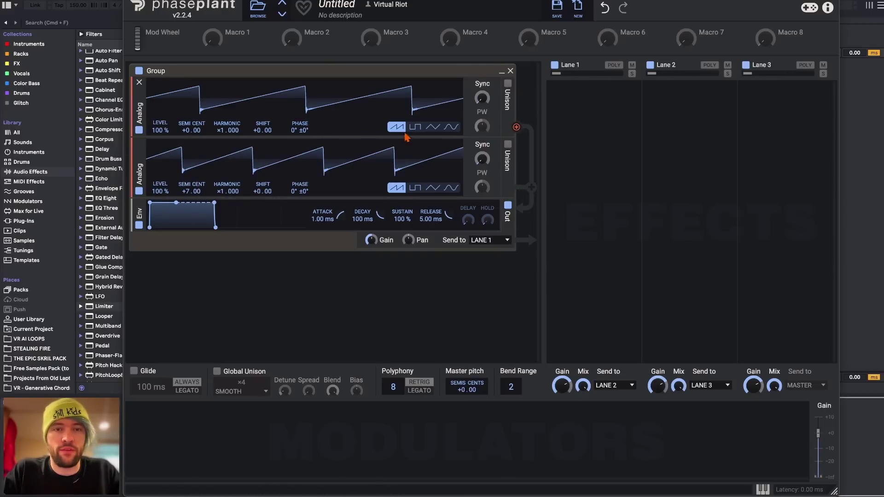
# Insert an Envelope output between the two Analog generators and pan the two outputs to opposite sides
pyautogui.click(355, 138)
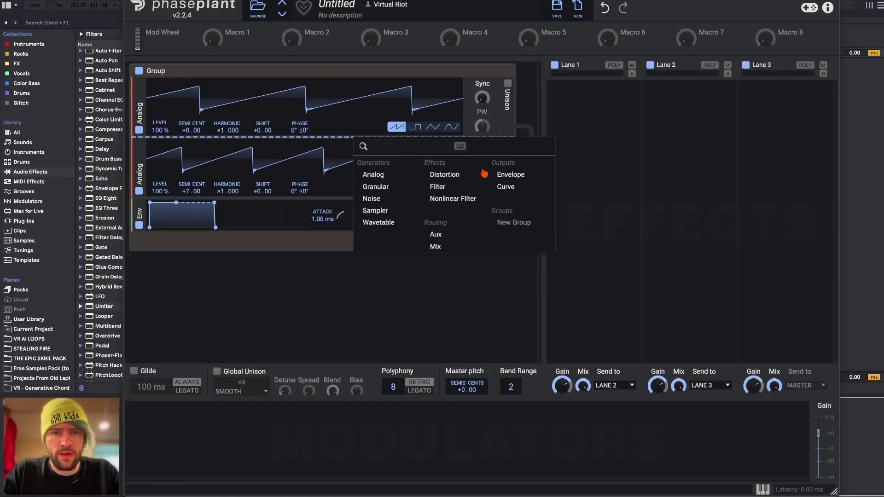
pyautogui.click(508, 174)
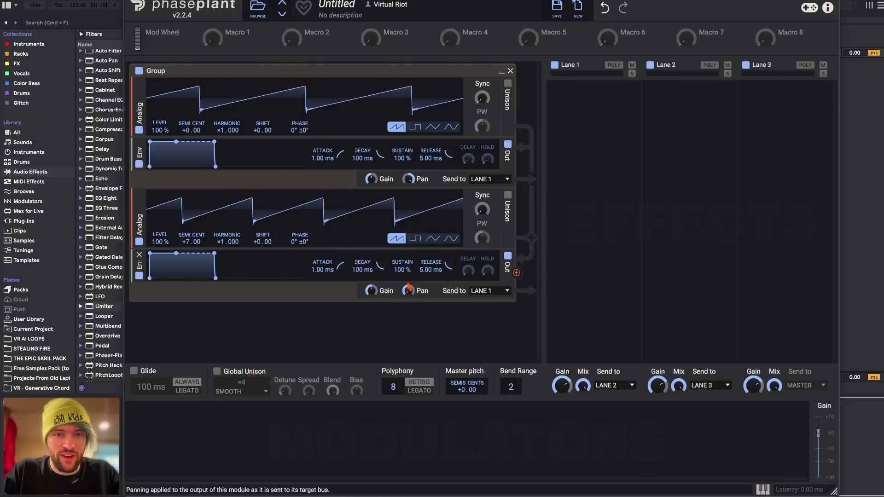
pyautogui.moveTo(408, 179); pyautogui.dragTo(408, 171)
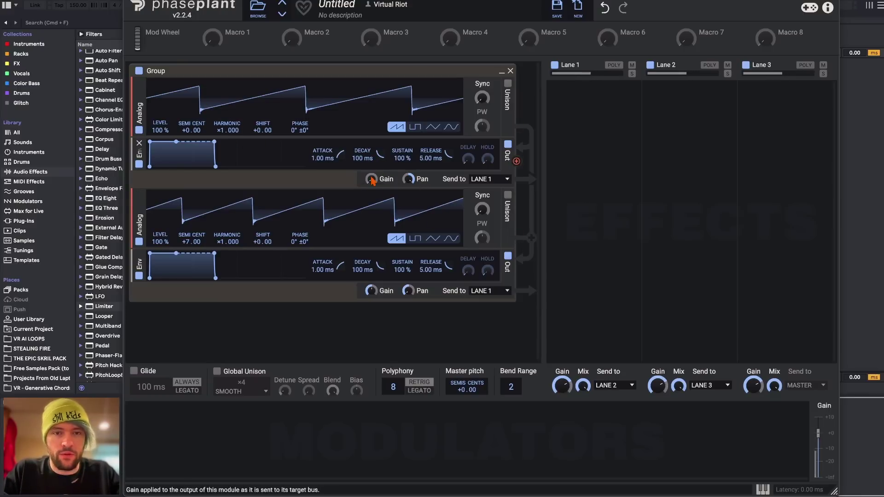
# Move the second Analog generator and its Envelope output out of the first group into a separate group below
pyautogui.moveTo(408, 291); pyautogui.dragTo(409, 291)
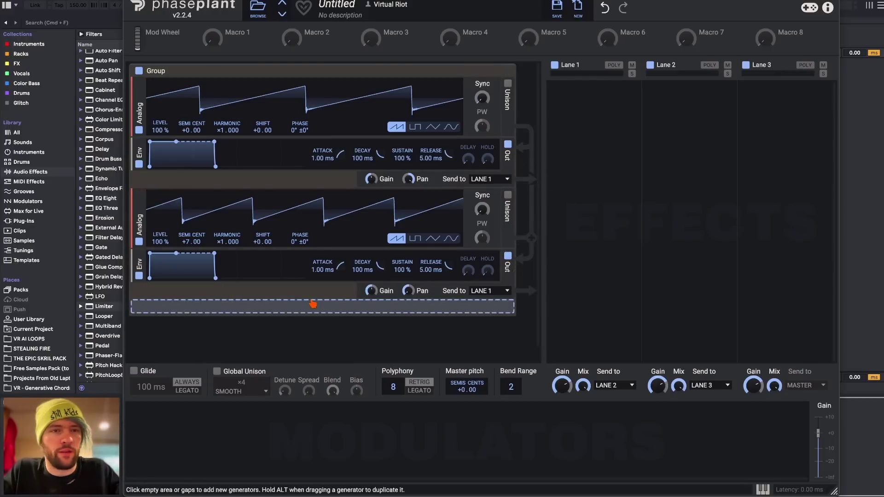
pyautogui.scroll(-1, 177, 213)
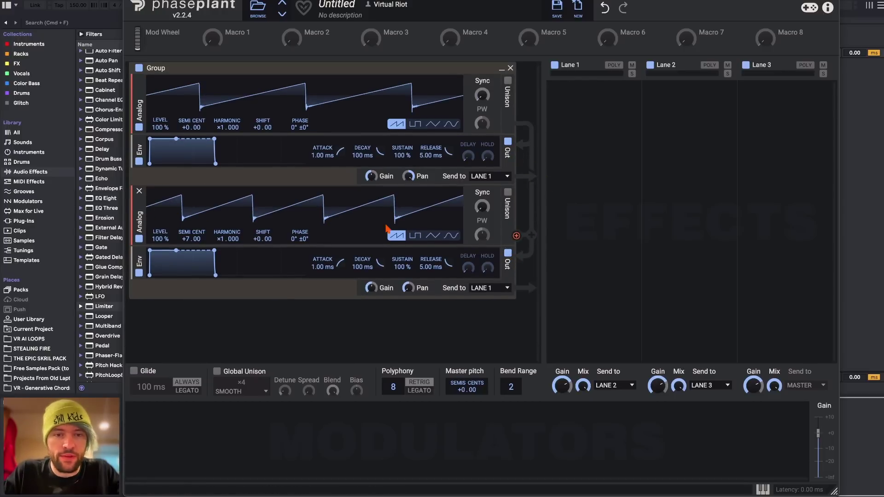
pyautogui.moveTo(139, 266); pyautogui.dragTo(138, 340)
pyautogui.scroll(2, 479, 285)
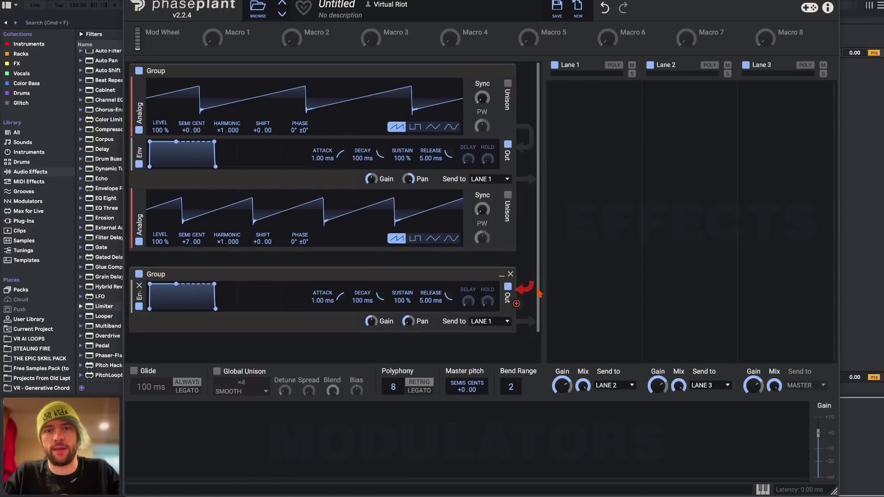
pyautogui.moveTo(138, 215); pyautogui.dragTo(167, 236)
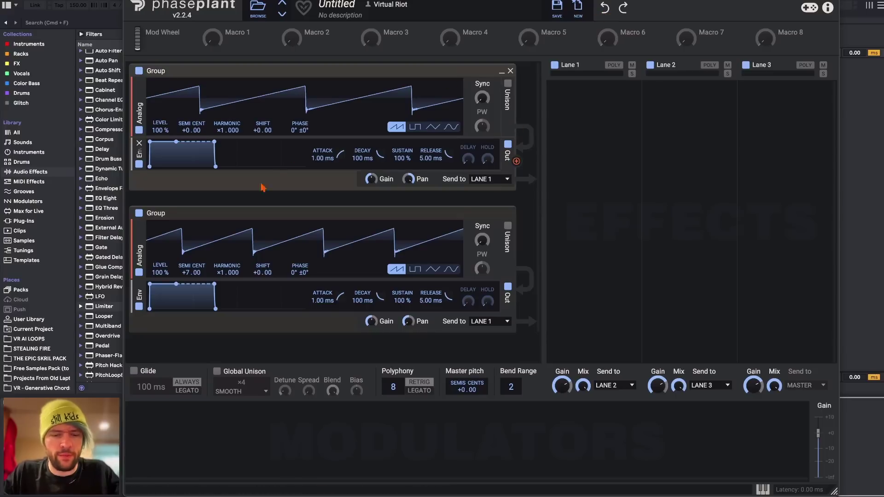
# Save the preset to the User folder as "2 Groups left right pan"
pyautogui.press('super+s')
pyautogui.write('2 Groups left right pan')
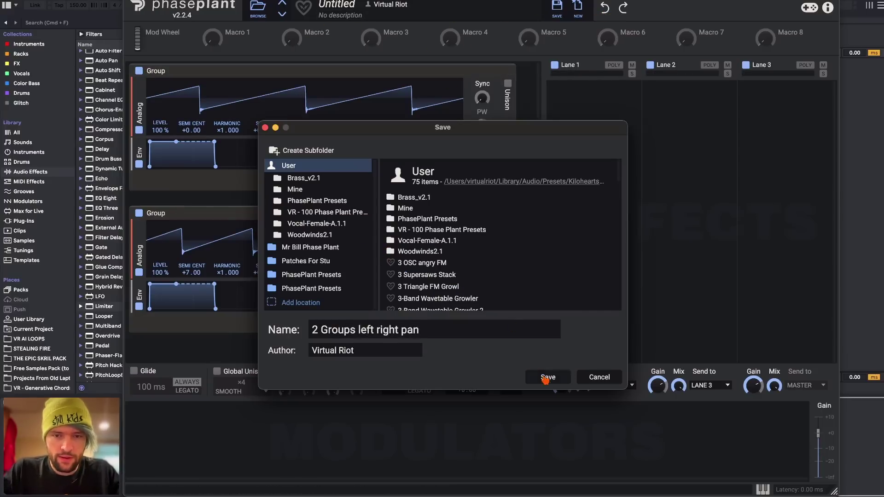
pyautogui.click(548, 377)
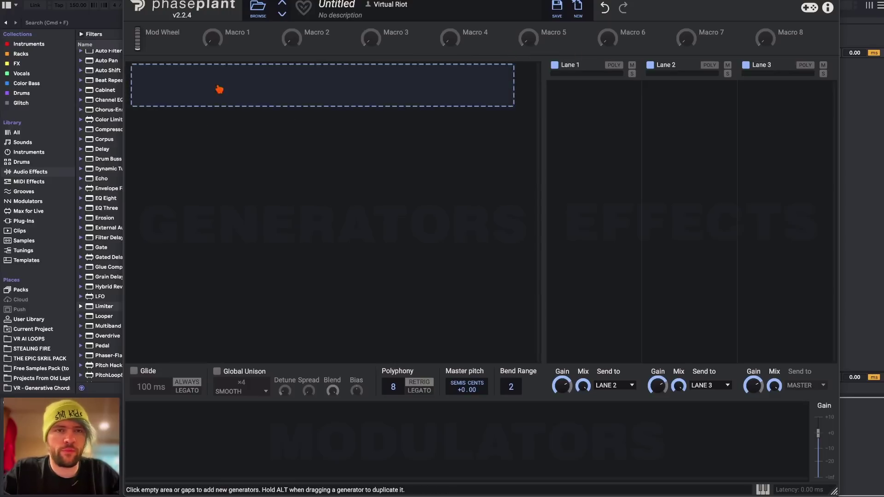
# Add a Wavetable generator to a blank preset and set its frame to 131
pyautogui.click(278, 87)
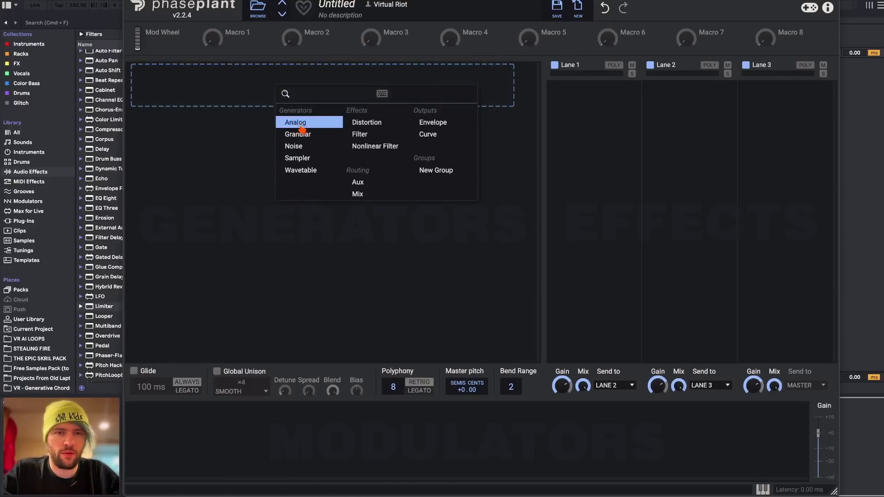
pyautogui.click(301, 171)
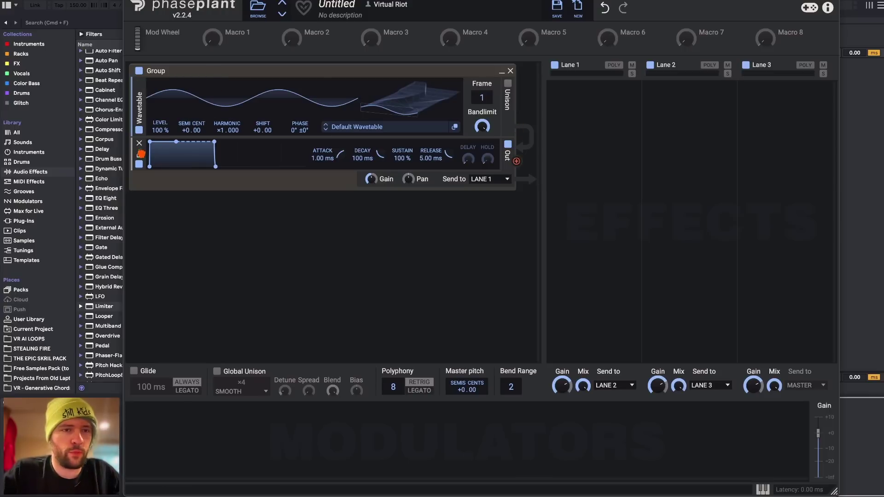
pyautogui.moveTo(481, 98); pyautogui.dragTo(481, 77)
# Browse the generator's factory wavetable categories and open the User wavetables location in Finder
pyautogui.click(359, 127)
pyautogui.scroll(-3, 470, 228)
pyautogui.scroll(3, 463, 202)
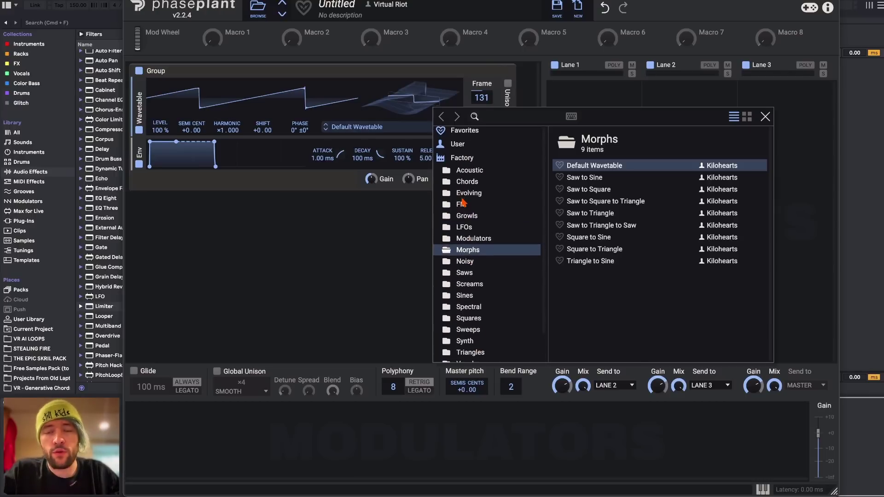
pyautogui.click(395, 160)
pyautogui.click(367, 128)
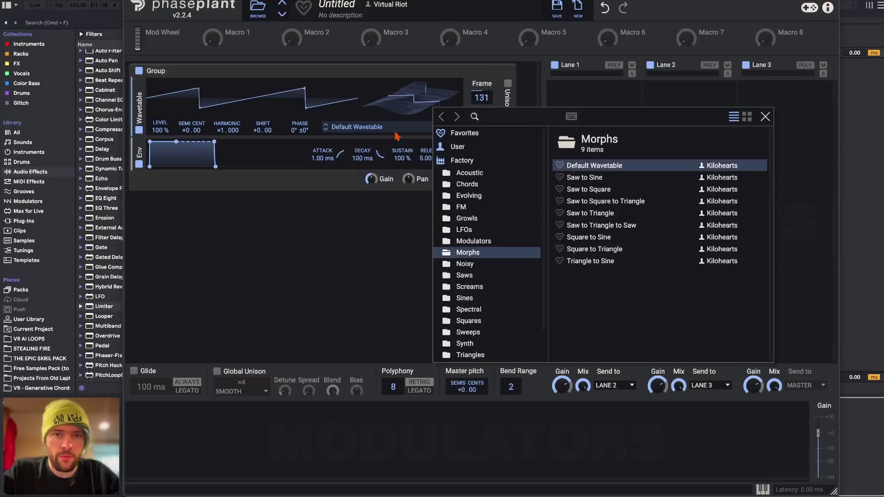
pyautogui.click(457, 147)
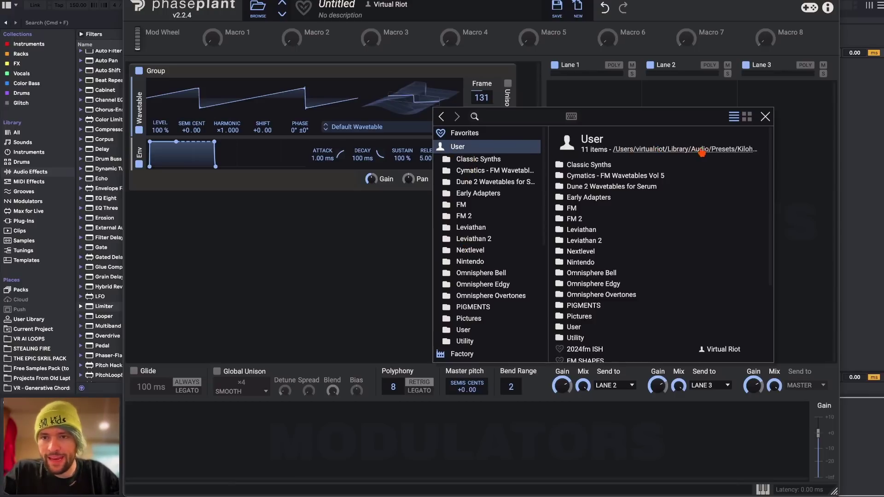
pyautogui.click(635, 150)
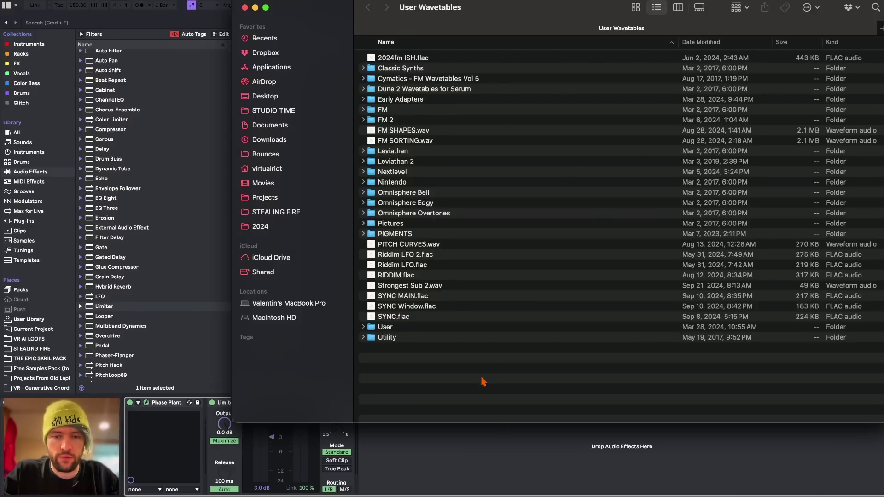
# Examine the Kilohearts preset folder and the files inside its User Wavetables folder
pyautogui.press('super+Up')
pyautogui.click(398, 141)
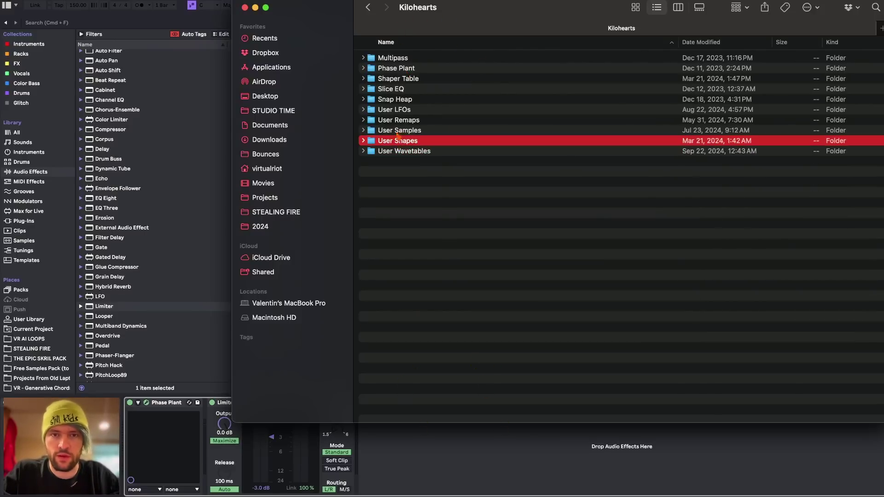
pyautogui.click(398, 130)
pyautogui.doubleClick(399, 152)
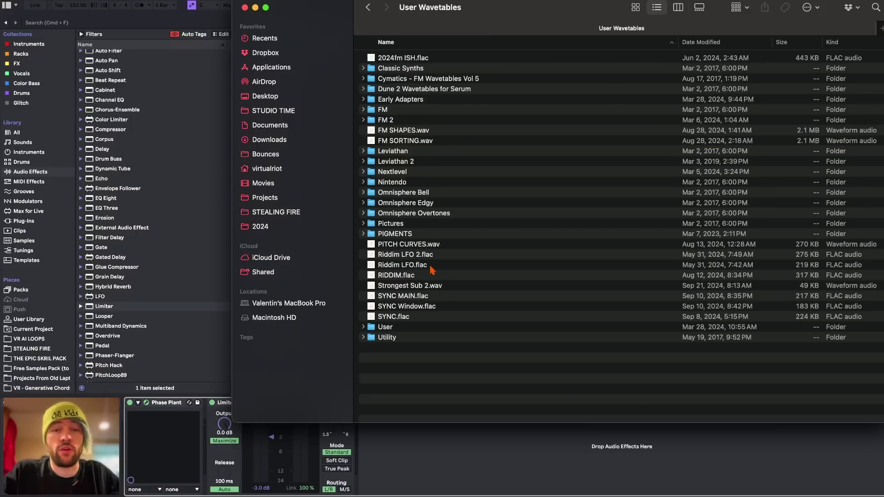
pyautogui.press('super+a')
pyautogui.click(444, 390)
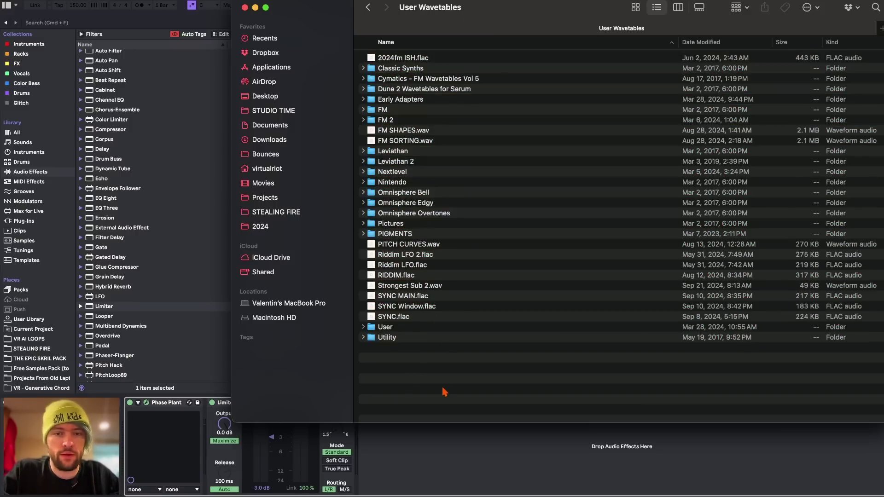
# Switch back to Phase Plant and load the Dinosaurs wavetable into the Wavetable generator
pyautogui.press('super+tab')
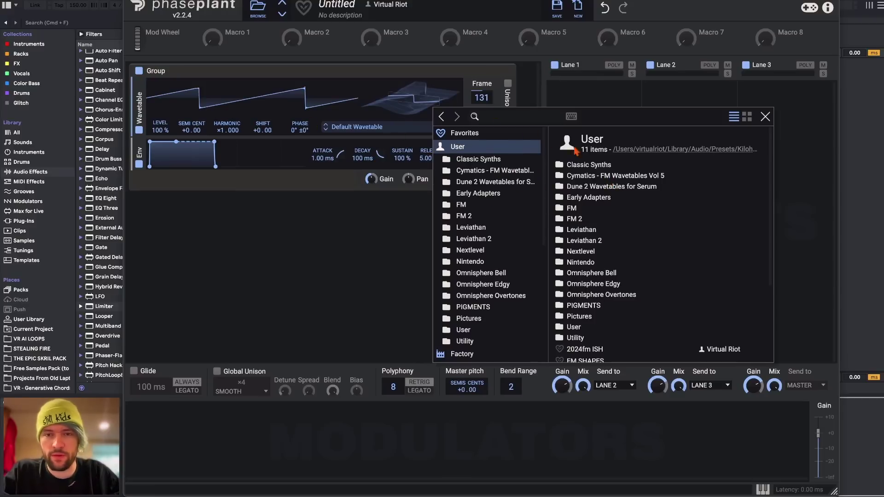
pyautogui.moveTo(575, 151); pyautogui.dragTo(413, 99)
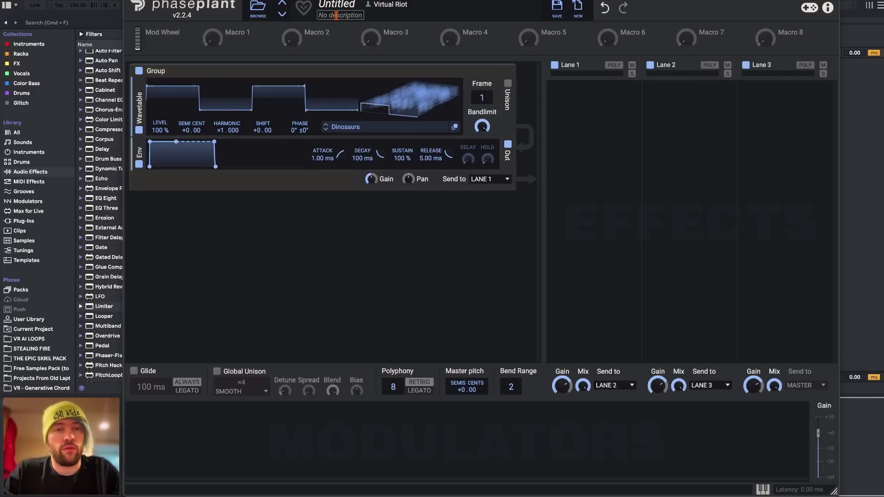
# Move the synth window off Ableton Live's browser and look through the VR_HBD3 synth bass one-shot samples
pyautogui.moveTo(316, 1); pyautogui.dragTo(428, 2)
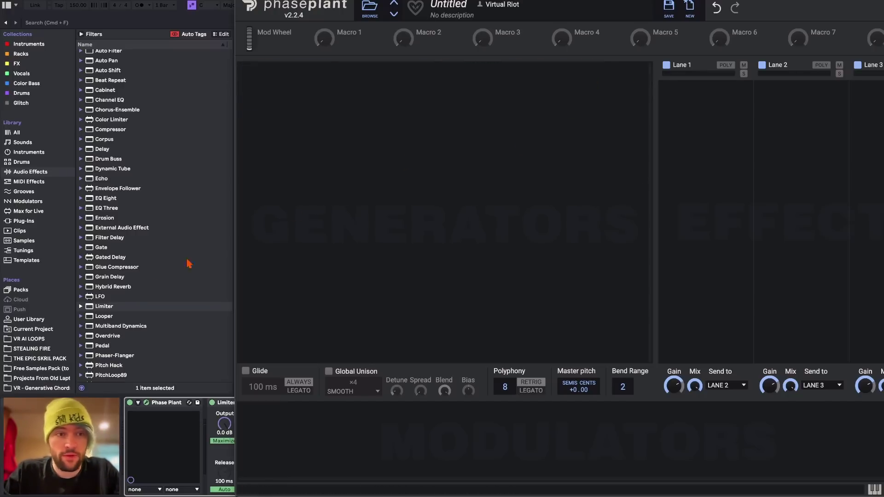
pyautogui.scroll(-10, 68, 314)
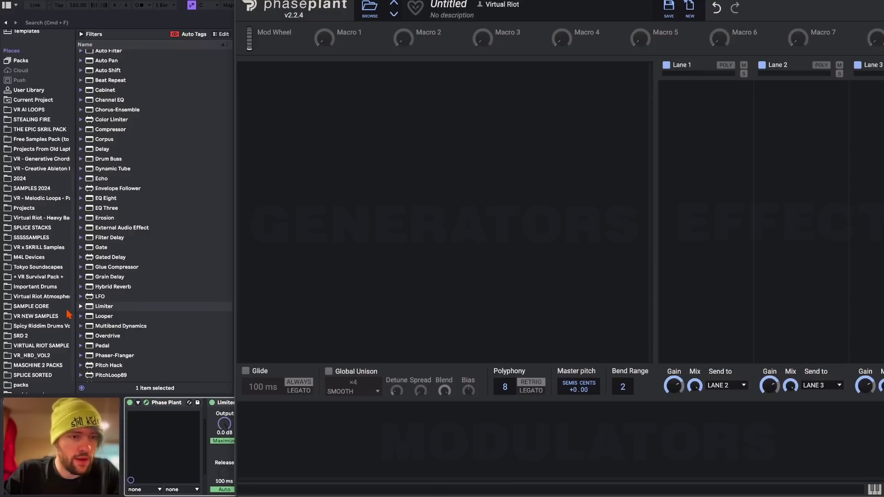
pyautogui.click(23, 181)
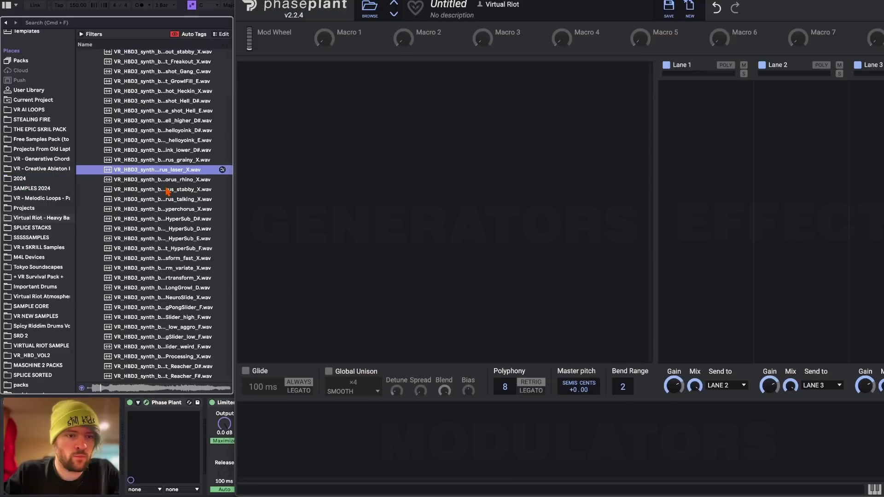
pyautogui.press('Up')
pyautogui.click(179, 130)
pyautogui.scroll(-6, 179, 130)
pyautogui.scroll(-5, 180, 131)
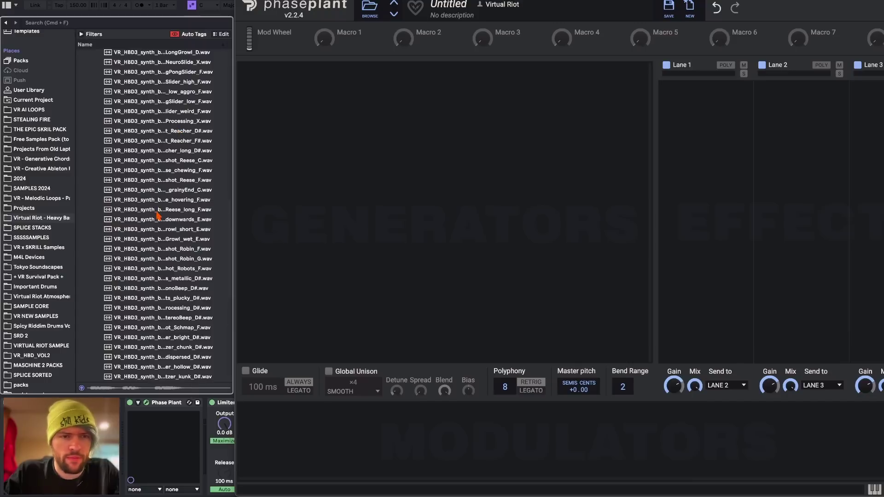
# Audition the VR_HBD3 bass one-shot ending in Growl_wet_E.wav and import it into Phase Plant, converted to a wavetable for the Wavetable Generator
pyautogui.click(170, 239)
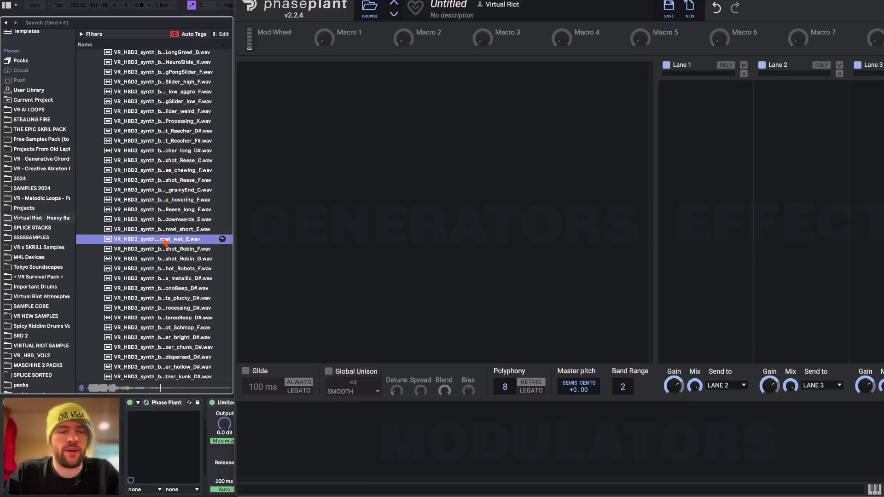
pyautogui.click(173, 238)
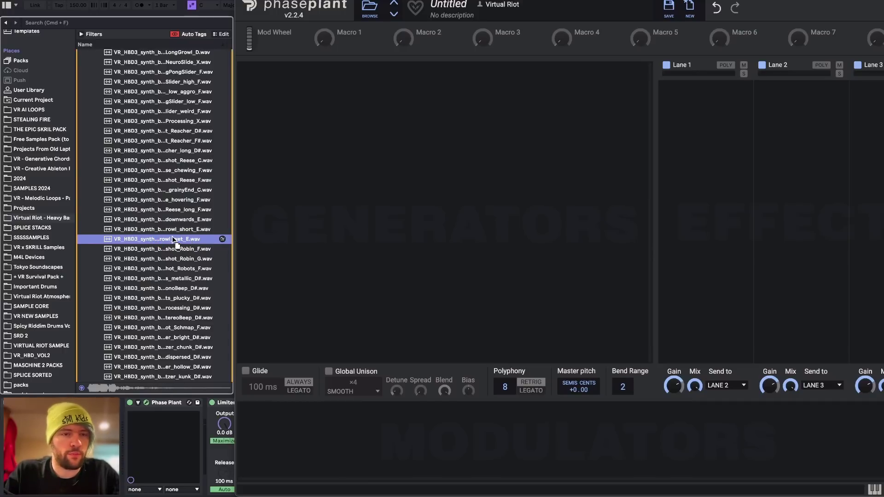
pyautogui.moveTo(163, 243); pyautogui.dragTo(413, 91)
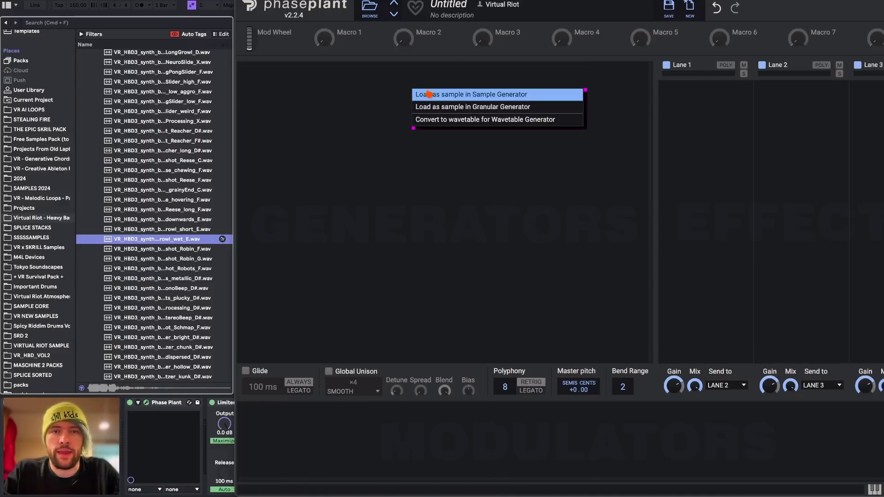
pyautogui.click(512, 121)
pyautogui.moveTo(424, 34); pyautogui.dragTo(247, 20)
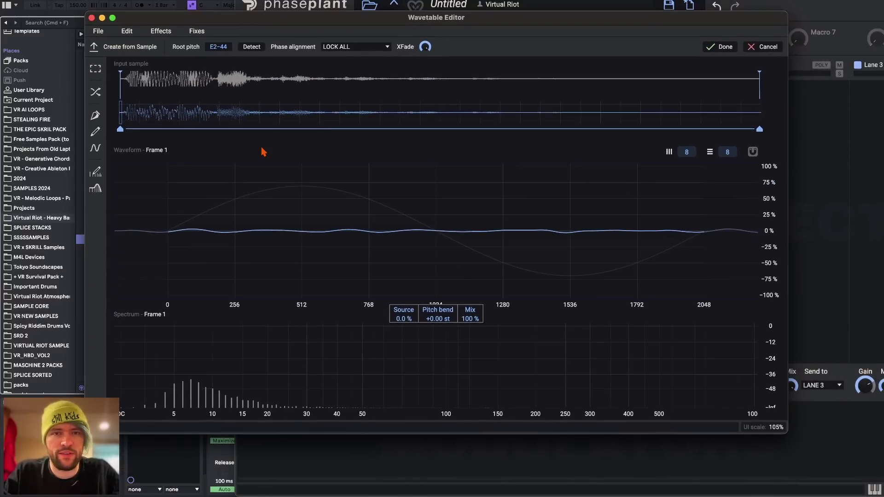
# Compare frame 16 of the converted sample with XFade at minimum and at maximum
pyautogui.moveTo(528, 139); pyautogui.dragTo(504, 118)
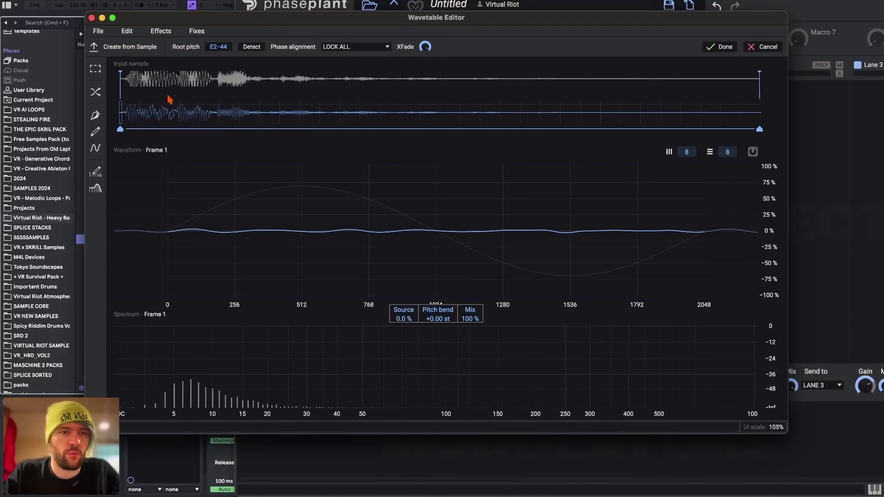
pyautogui.moveTo(131, 115); pyautogui.dragTo(122, 86)
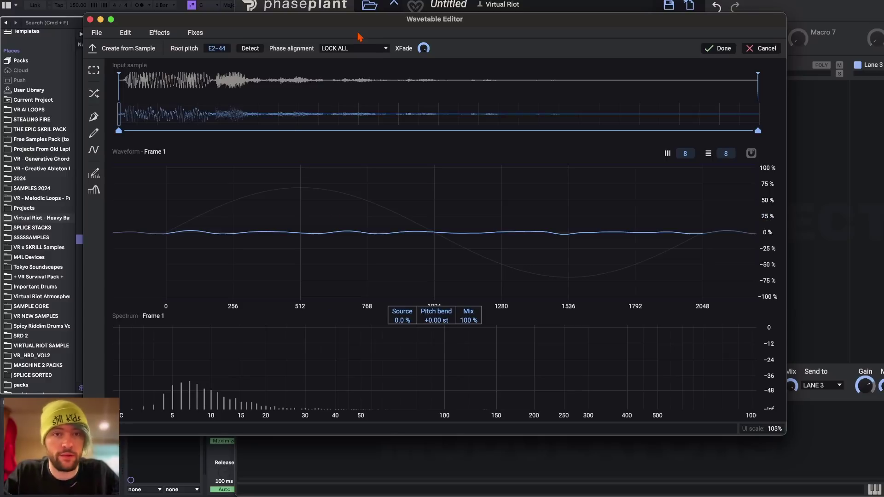
pyautogui.moveTo(423, 48); pyautogui.dragTo(423, 138)
pyautogui.moveTo(218, 107)
pyautogui.mouseDown()
pyautogui.moveTo(137, 119)
pyautogui.moveTo(155, 120)
pyautogui.mouseUp()
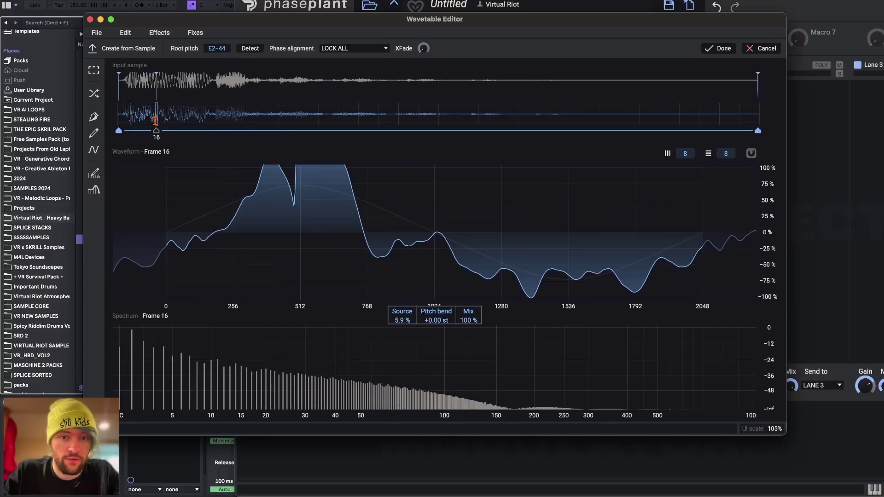
pyautogui.moveTo(423, 49); pyautogui.dragTo(424, 9)
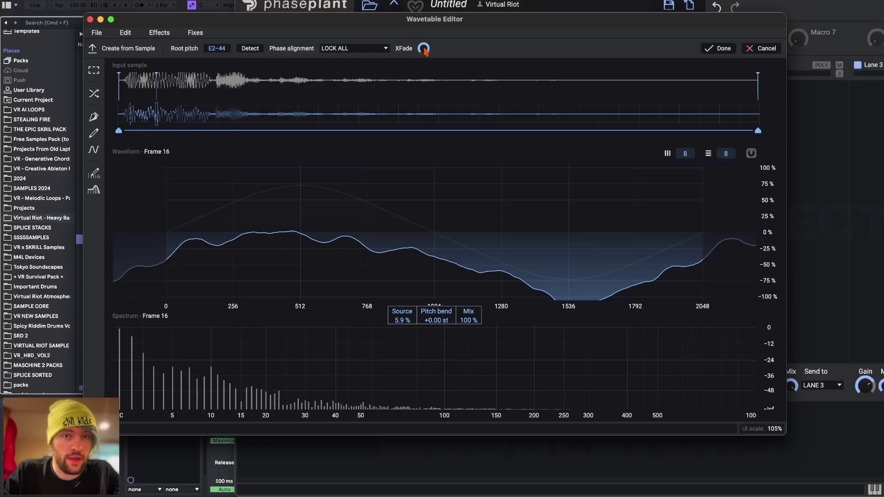
# Shorten the input sample range to end at about 22 % of the source, accept the conversion and close the Wavetable Editor
pyautogui.moveTo(685, 120)
pyautogui.mouseDown()
pyautogui.moveTo(733, 122)
pyautogui.moveTo(694, 122)
pyautogui.moveTo(756, 84)
pyautogui.mouseUp()
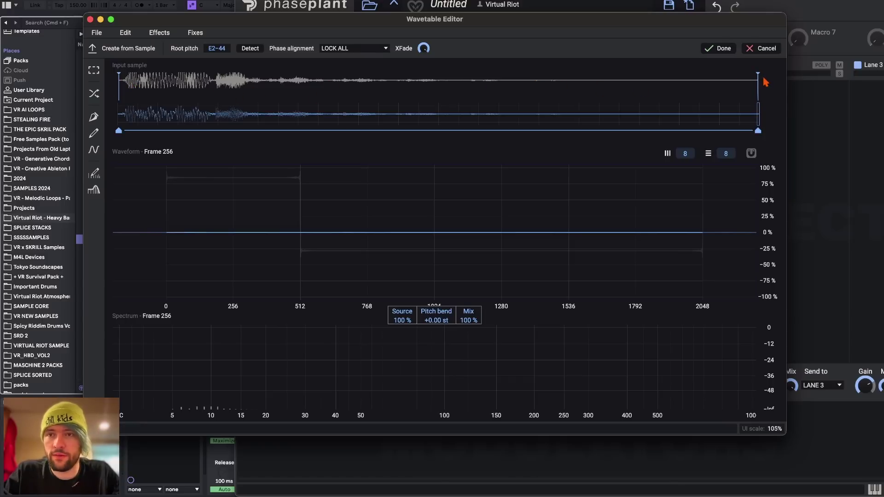
pyautogui.moveTo(748, 75); pyautogui.dragTo(537, 76)
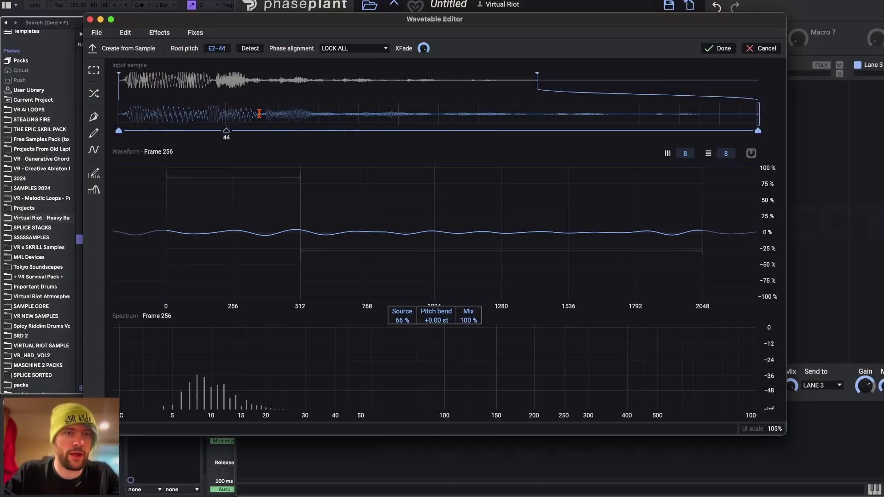
pyautogui.moveTo(542, 75); pyautogui.dragTo(261, 75)
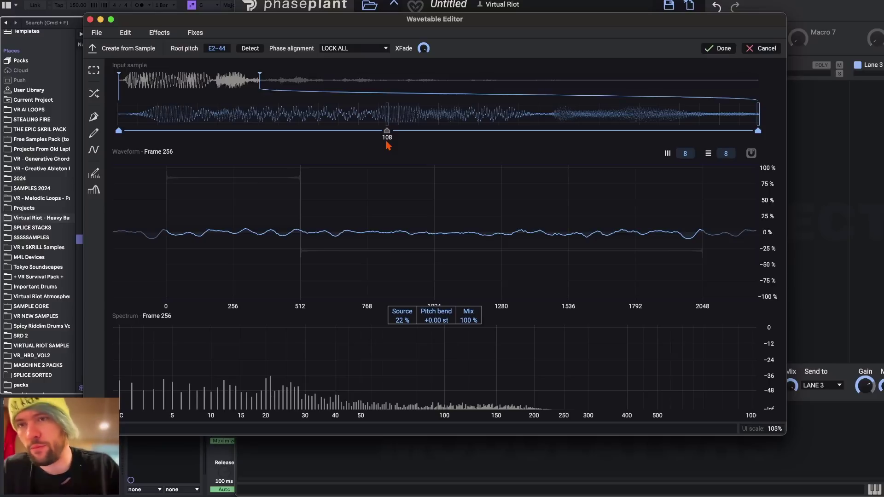
pyautogui.click(711, 50)
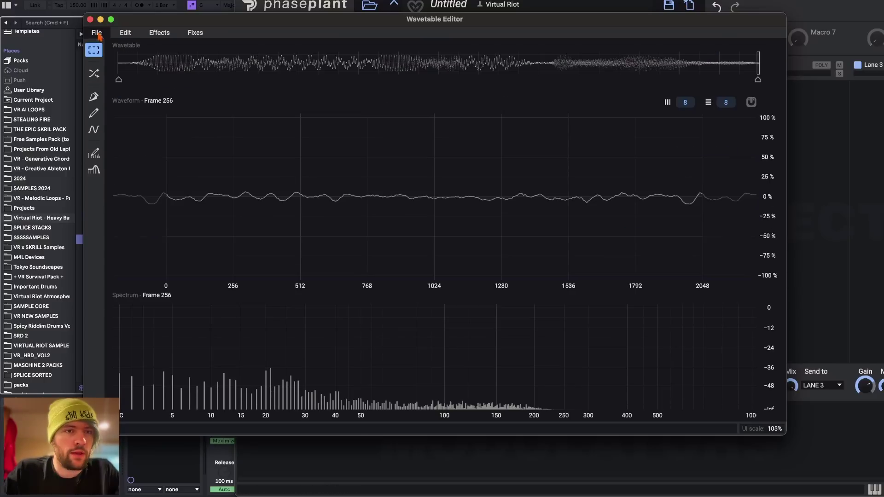
pyautogui.click(91, 19)
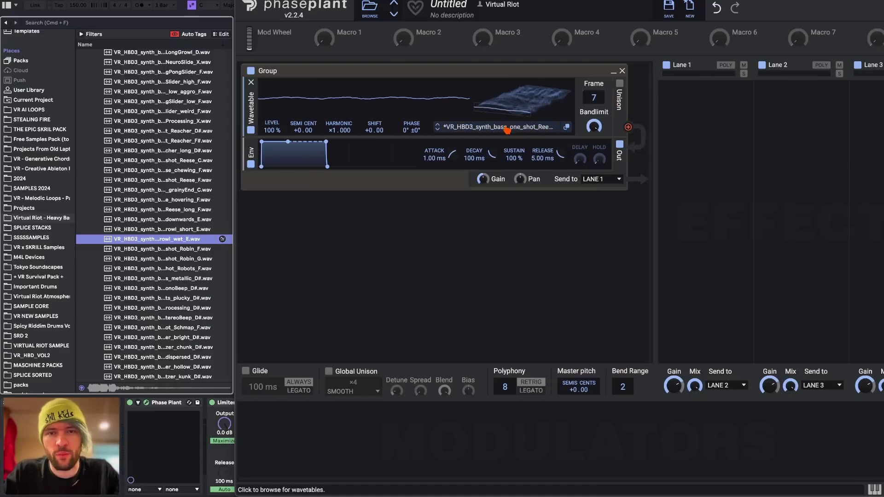
# Open the imported growl wavetable in the Wavetable Editor and add a Tilt EQ effect with a raised Tone
pyautogui.click(567, 127)
pyautogui.moveTo(556, 31); pyautogui.dragTo(393, 32)
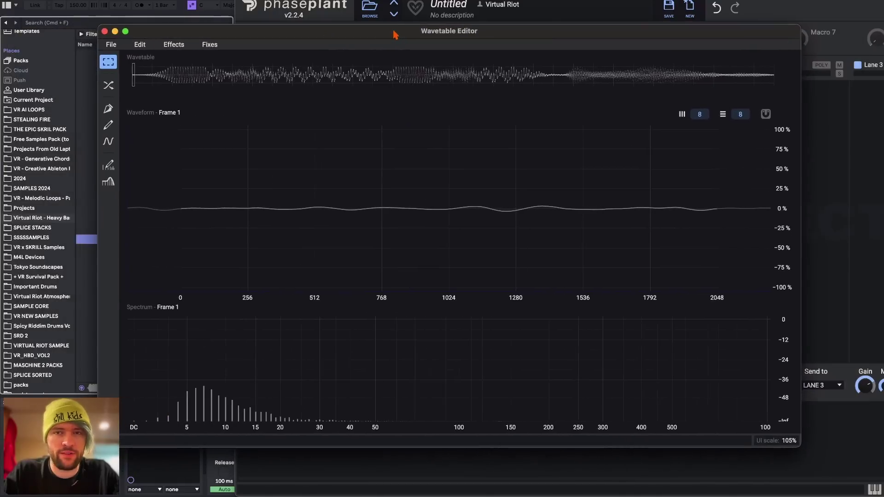
pyautogui.click(179, 46)
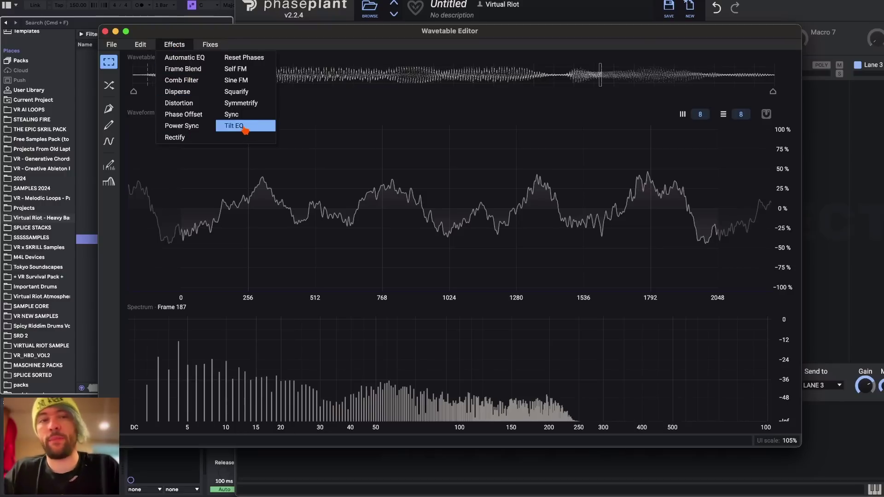
pyautogui.click(245, 128)
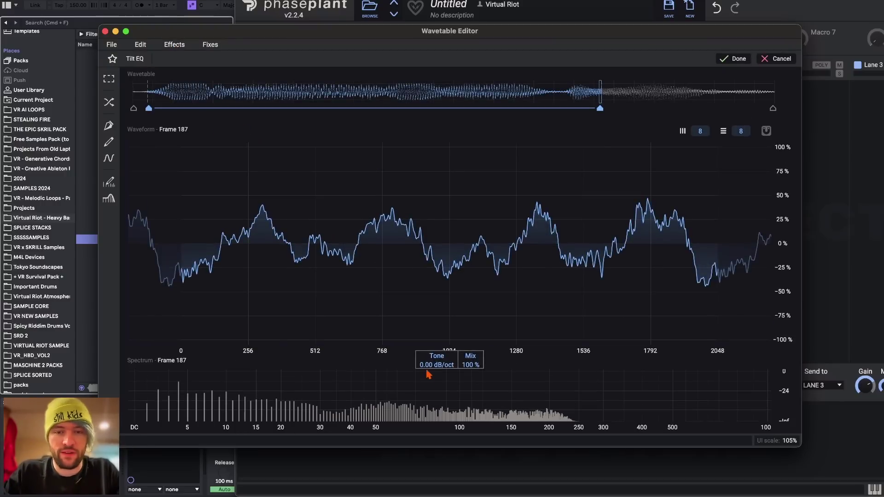
pyautogui.moveTo(430, 364); pyautogui.dragTo(430, 350)
pyautogui.moveTo(599, 94)
pyautogui.mouseDown()
pyautogui.moveTo(249, 95)
pyautogui.moveTo(352, 94)
pyautogui.mouseUp()
# Add Tilt EQ keyframes at frames 25 and 38, with the Tone at 6.02 dB/oct on frame 38
pyautogui.moveTo(221, 83); pyautogui.dragTo(193, 84)
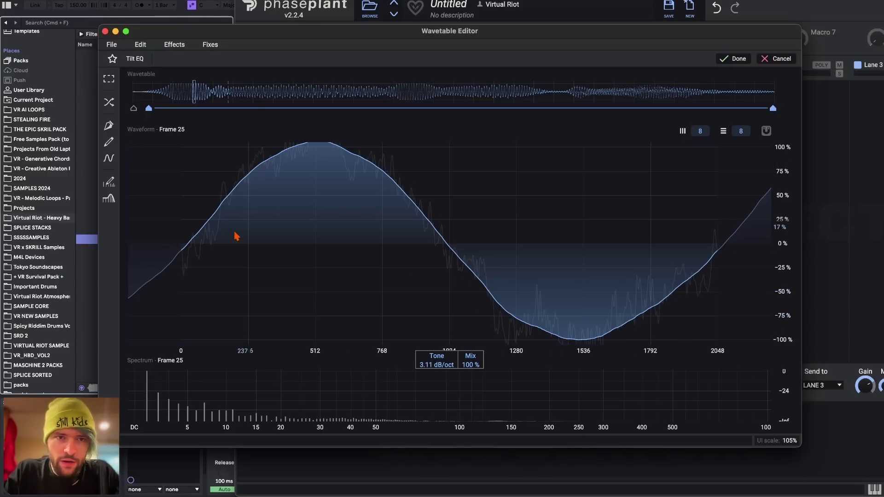
pyautogui.moveTo(428, 366); pyautogui.dragTo(451, 388)
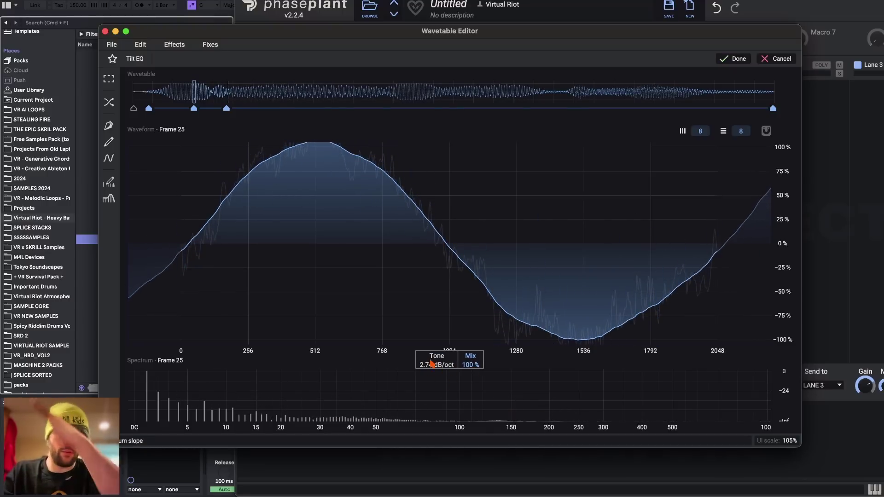
pyautogui.moveTo(435, 366)
pyautogui.mouseDown()
pyautogui.moveTo(435, 375)
pyautogui.moveTo(435, 362)
pyautogui.mouseUp()
pyautogui.click(226, 108)
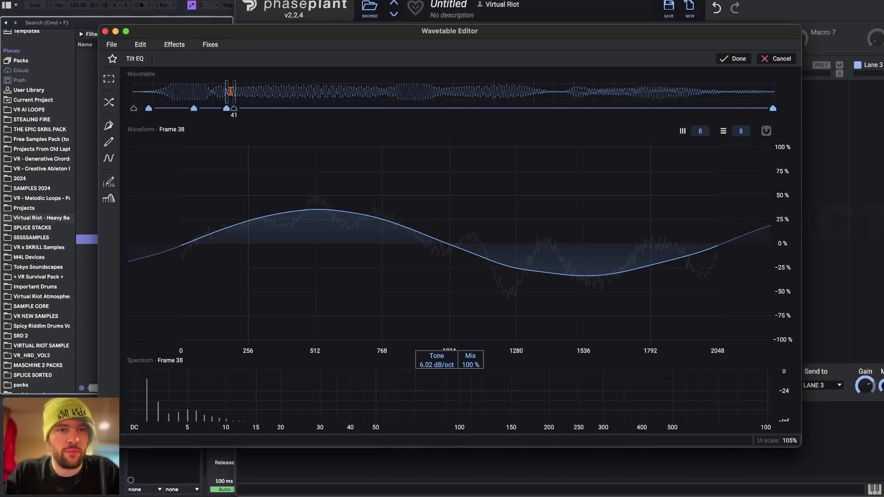
# Set the Tilt EQ Tone to −2.40 dB/oct at frame 96 and 2.68 dB/oct at frame 64
pyautogui.moveTo(226, 89)
pyautogui.mouseDown()
pyautogui.moveTo(396, 92)
pyautogui.moveTo(372, 92)
pyautogui.mouseUp()
pyautogui.moveTo(437, 364)
pyautogui.mouseDown()
pyautogui.moveTo(437, 381)
pyautogui.moveTo(436, 363)
pyautogui.moveTo(436, 373)
pyautogui.mouseUp()
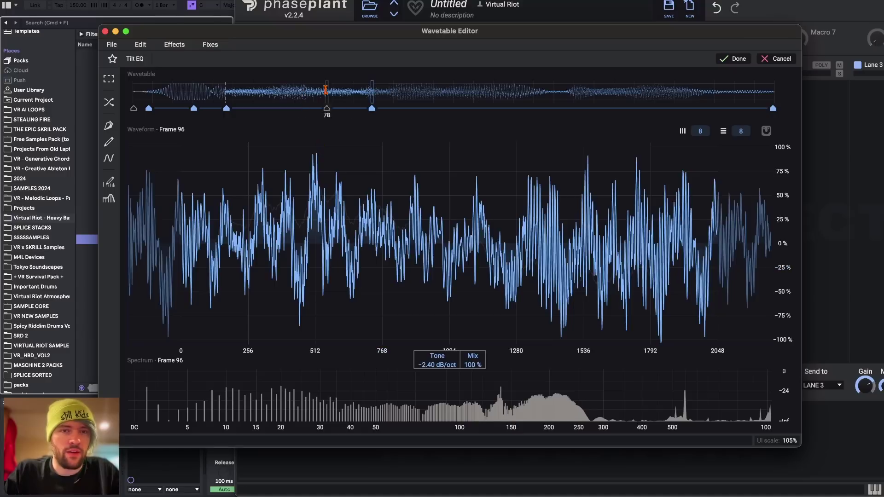
pyautogui.moveTo(371, 91)
pyautogui.mouseDown()
pyautogui.moveTo(262, 89)
pyautogui.moveTo(345, 85)
pyautogui.moveTo(292, 84)
pyautogui.mouseUp()
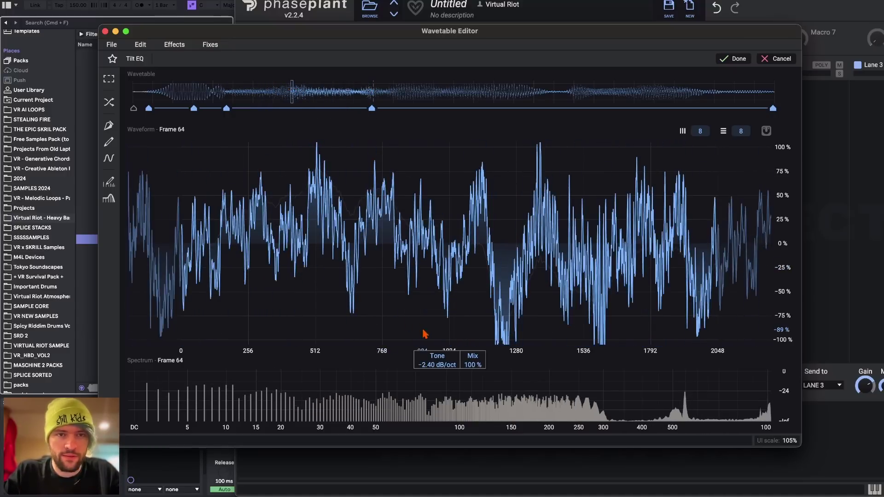
pyautogui.moveTo(459, 377); pyautogui.dragTo(437, 370)
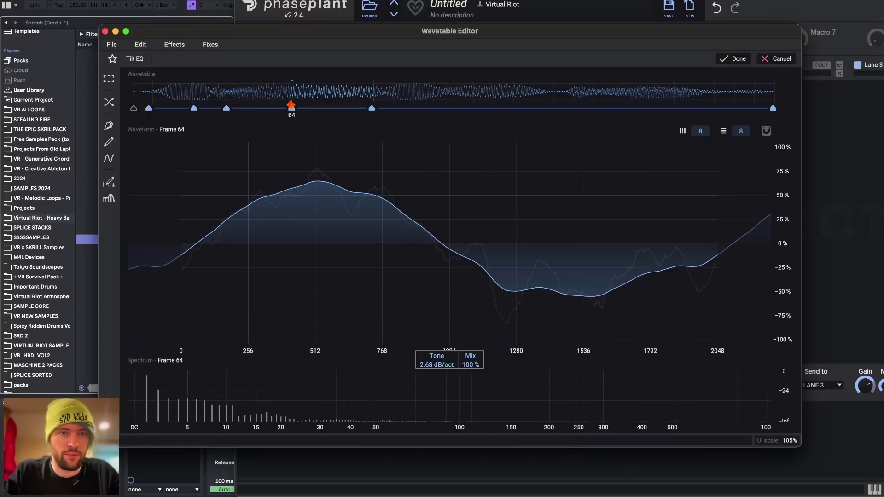
pyautogui.click(370, 108)
pyautogui.click(292, 109)
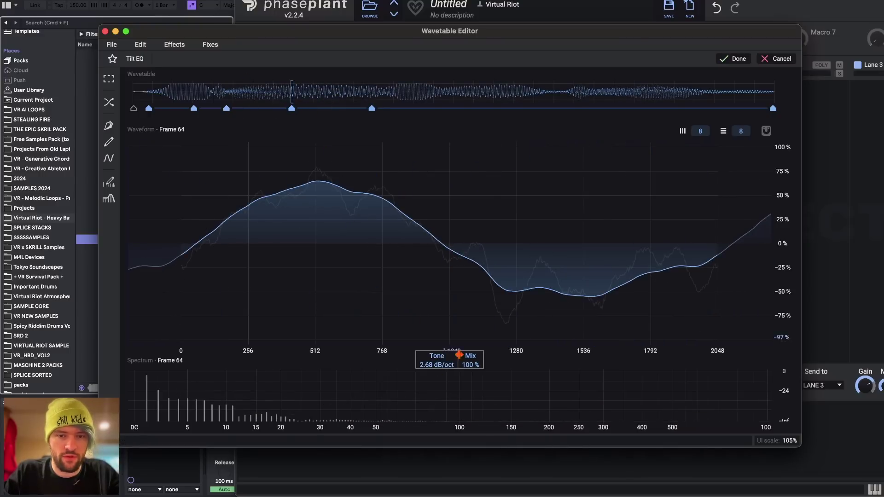
# Readjust the Tilt EQ Tone between the existing keyframes, bringing it to −4.06 dB/oct around frame 53
pyautogui.click(371, 108)
pyautogui.moveTo(434, 365); pyautogui.dragTo(434, 382)
pyautogui.moveTo(339, 92); pyautogui.dragTo(264, 92)
pyautogui.moveTo(454, 365); pyautogui.dragTo(454, 356)
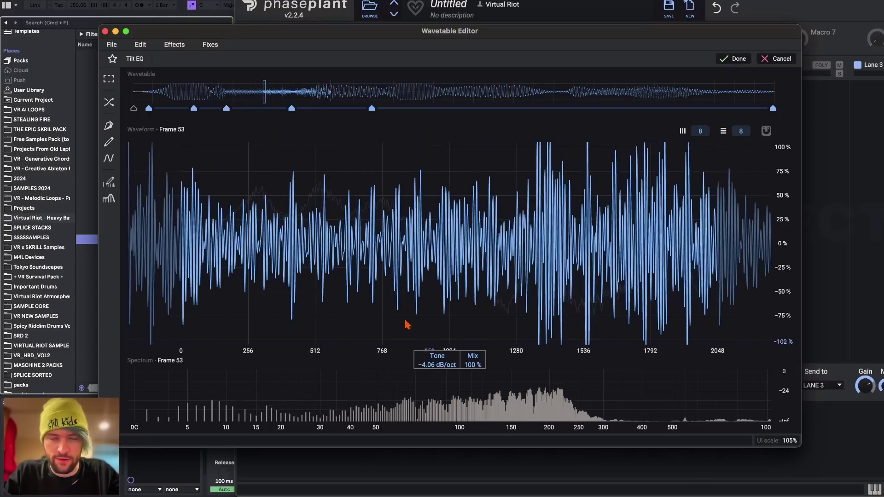
# Vary the Tilt EQ Tone at the early keyframes on frames 38, 25 and 7, using −1.49 dB/oct at frame 25
pyautogui.moveTo(197, 88); pyautogui.dragTo(227, 89)
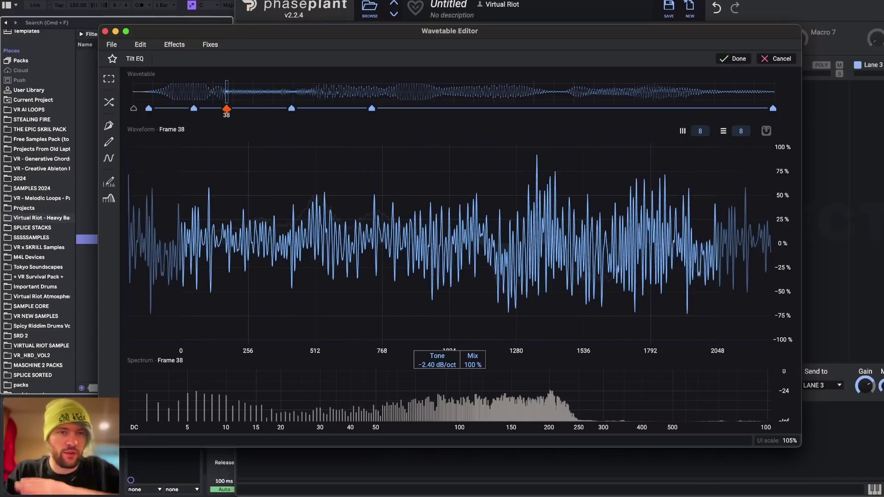
pyautogui.moveTo(443, 365)
pyautogui.mouseDown()
pyautogui.moveTo(444, 338)
pyautogui.moveTo(438, 400)
pyautogui.moveTo(438, 364)
pyautogui.moveTo(438, 379)
pyautogui.mouseUp()
pyautogui.click(193, 110)
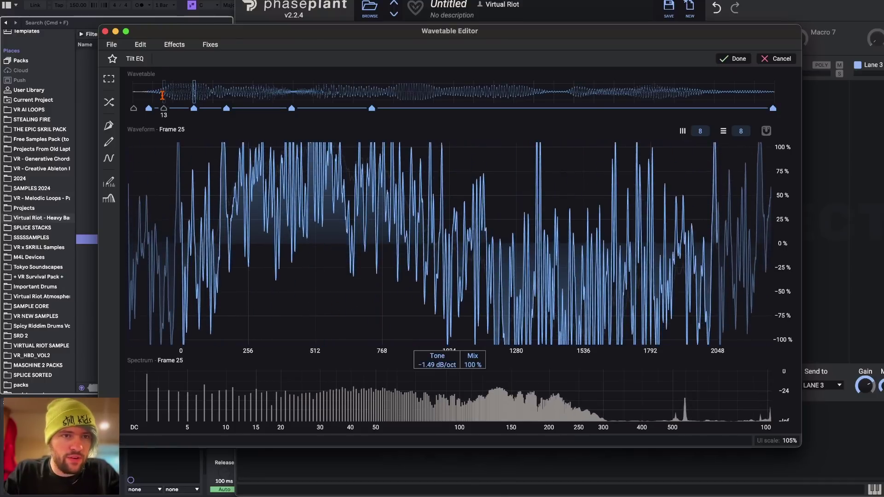
pyautogui.click(147, 107)
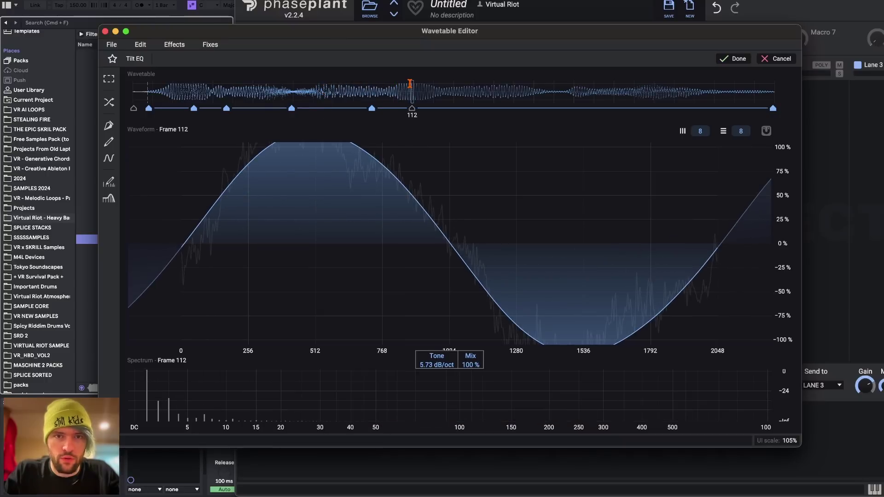
# Add Tilt EQ keyframes at frames 112 and 146, with −0.75 dB/oct Tone at frame 146, and apply the effect
pyautogui.click(412, 111)
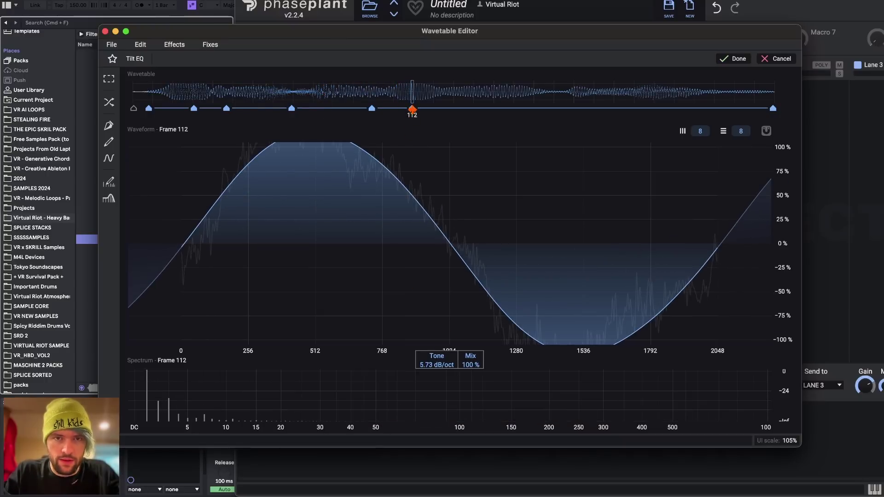
pyautogui.moveTo(436, 365); pyautogui.dragTo(436, 364)
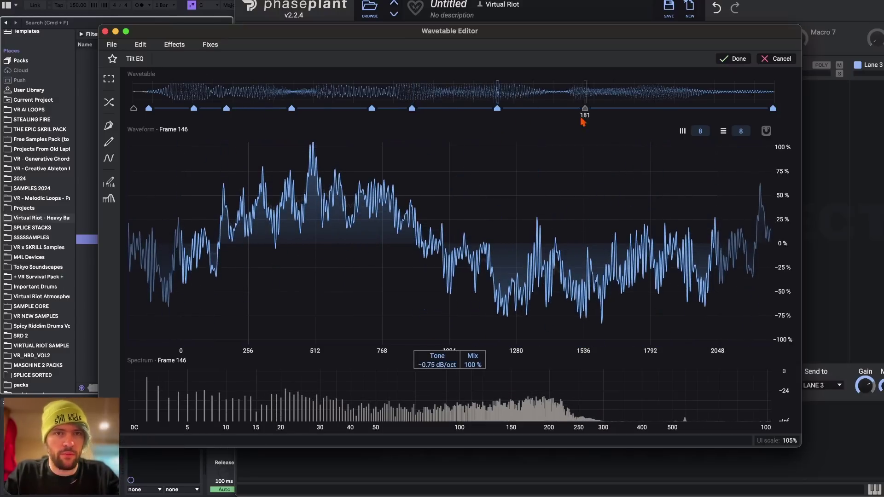
pyautogui.click(736, 61)
# Remove the DC offset from the wavetable and normalize its frame peaks
pyautogui.click(209, 45)
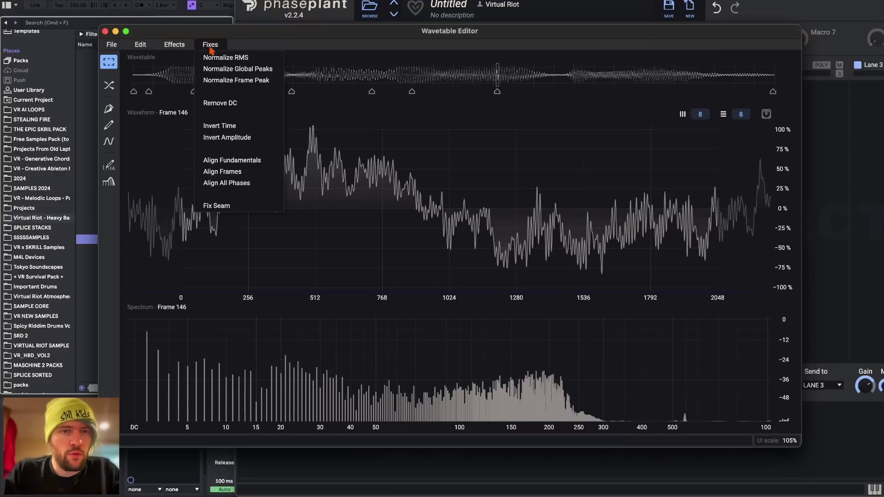
pyautogui.click(236, 103)
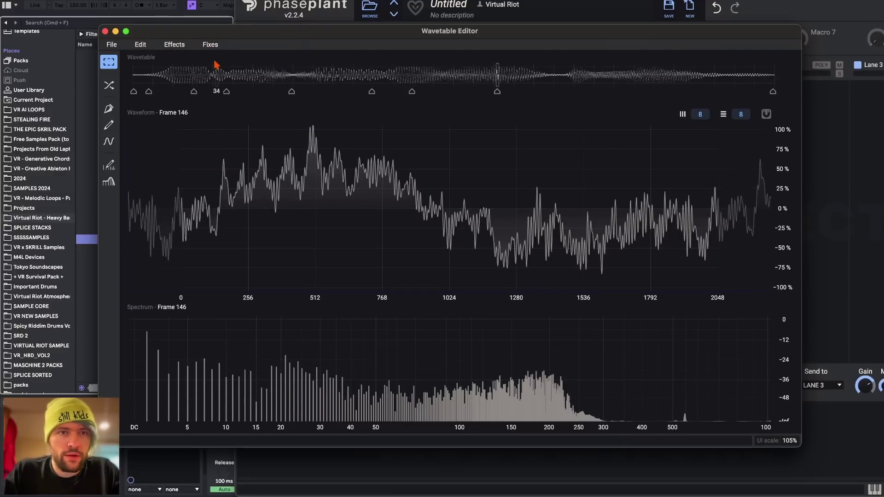
pyautogui.click(210, 44)
pyautogui.click(242, 67)
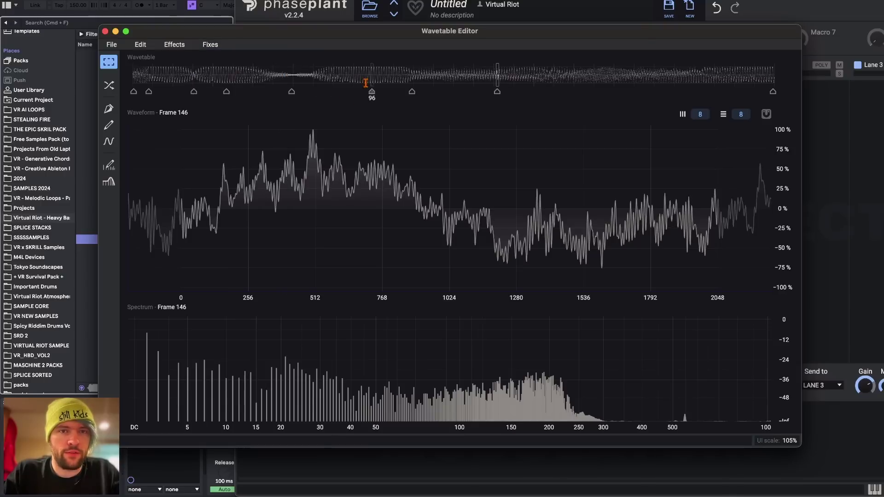
# Close the Wavetable Editor and sweep the Wavetable Generator's Frame up to 248
pyautogui.click(105, 31)
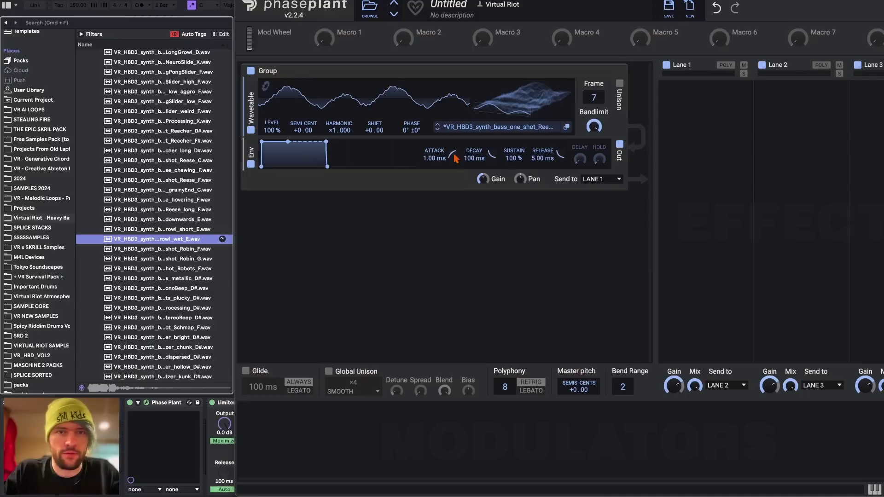
pyautogui.moveTo(593, 98)
pyautogui.mouseDown()
pyautogui.moveTo(593, 12)
pyautogui.moveTo(593, 83)
pyautogui.moveTo(593, 18)
pyautogui.moveTo(524, 104)
pyautogui.mouseUp()
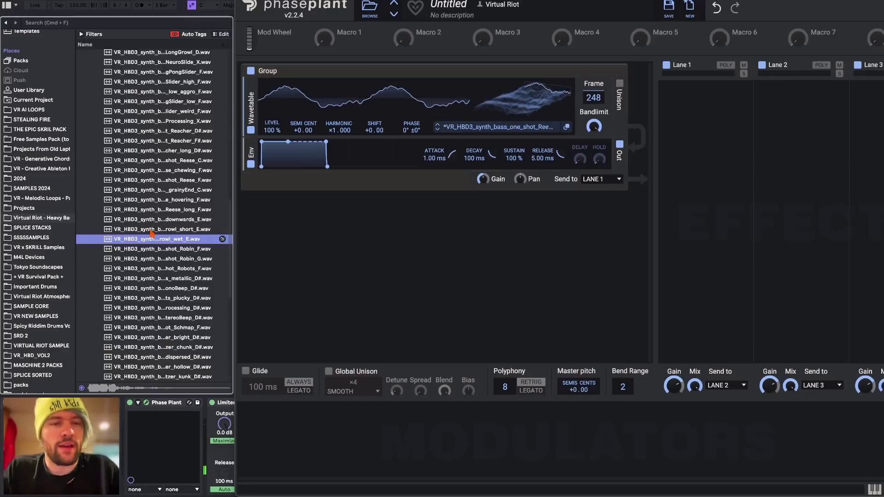
# Import the VR_HBD3 one-shot ending in ortGrowl_D.wav into the Wavetable Generator and accept its conversion to a wavetable
pyautogui.scroll(-7, 206, 301)
pyautogui.click(176, 266)
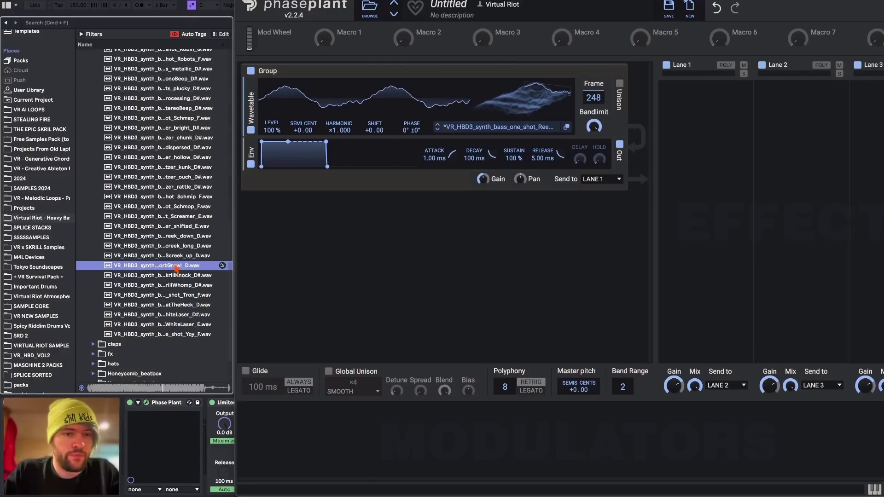
pyautogui.moveTo(177, 267); pyautogui.dragTo(534, 109)
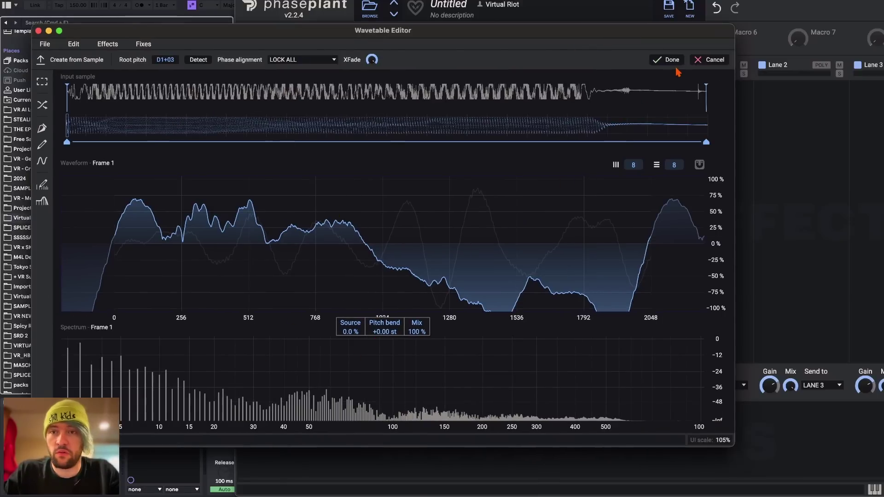
pyautogui.click(671, 60)
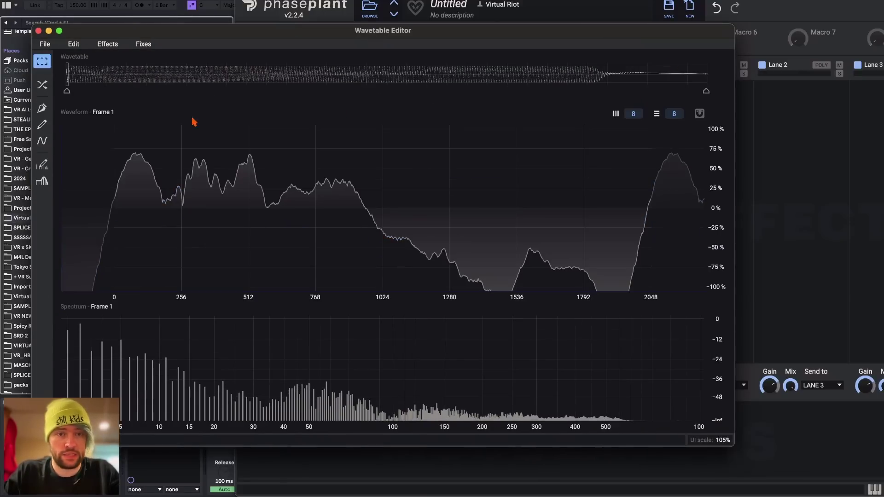
pyautogui.click(38, 31)
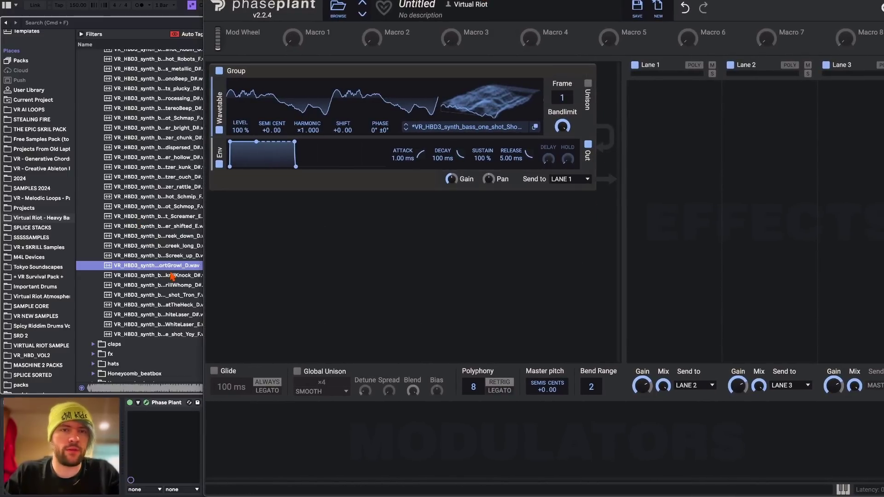
# Reopen the short growl wavetable in the Wavetable Editor and reposition the editor window
pyautogui.click(535, 127)
pyautogui.moveTo(456, 33); pyautogui.dragTo(323, 18)
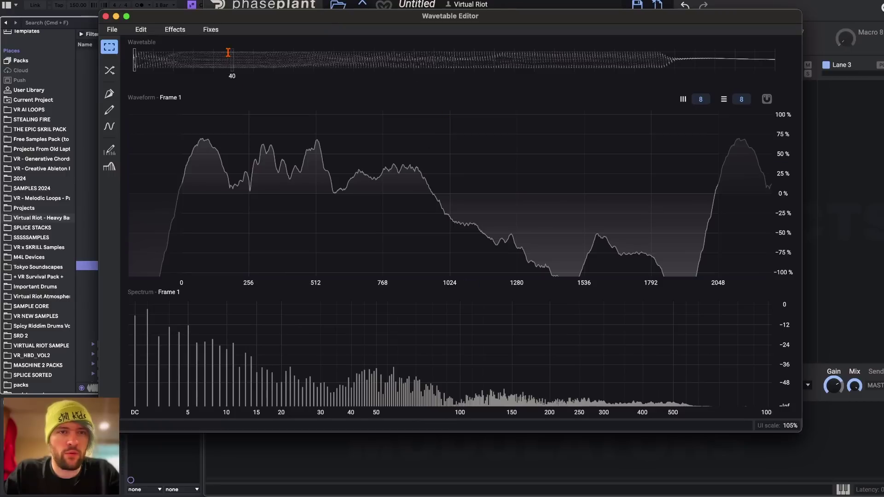
# Try Normalize RMS on the short growl wavetable and undo it
pyautogui.click(210, 30)
pyautogui.click(216, 40)
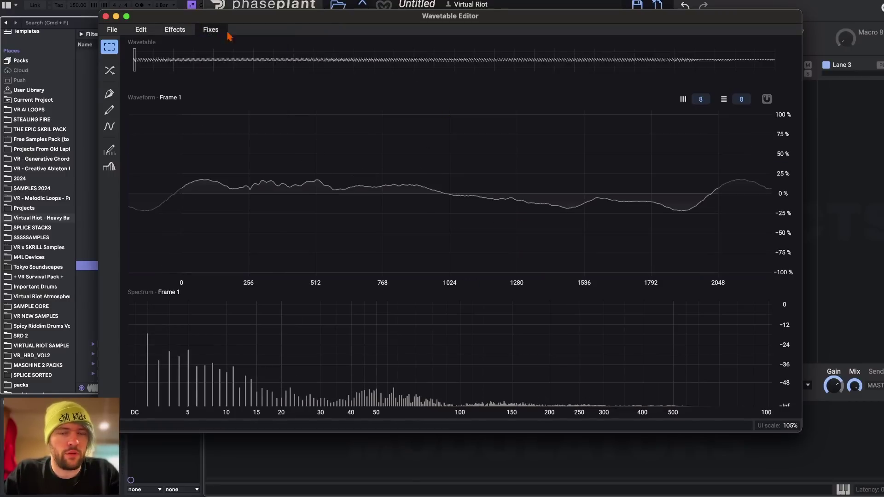
pyautogui.click(175, 29)
pyautogui.click(148, 41)
pyautogui.click(140, 30)
pyautogui.click(145, 43)
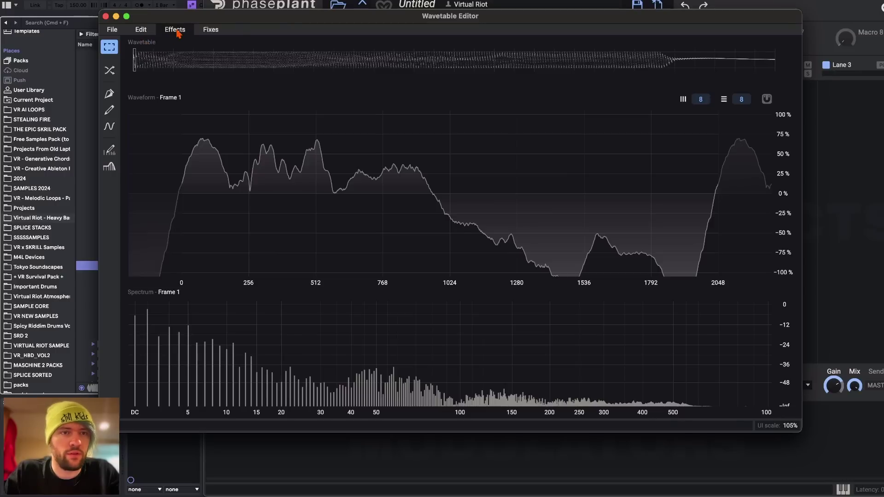
# Apply an Overdrive Distortion with about +15.85 dB Drive to the whole short growl wavetable and close the editor
pyautogui.click(177, 30)
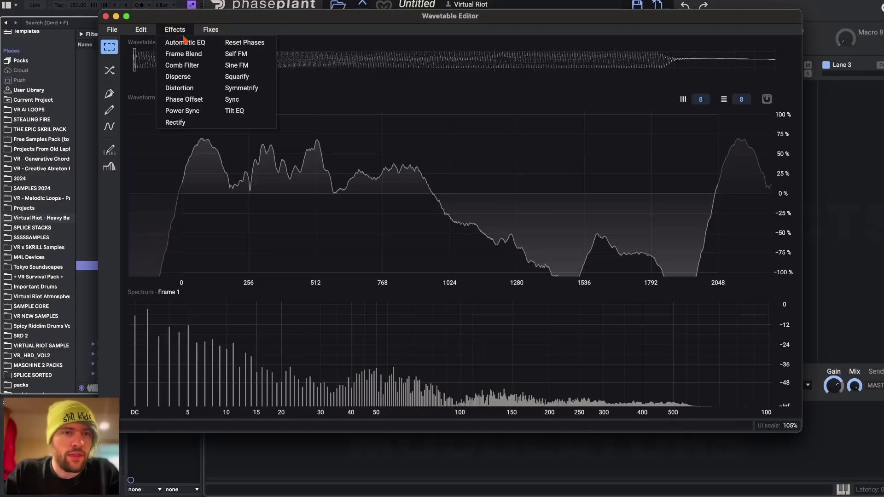
pyautogui.click(190, 90)
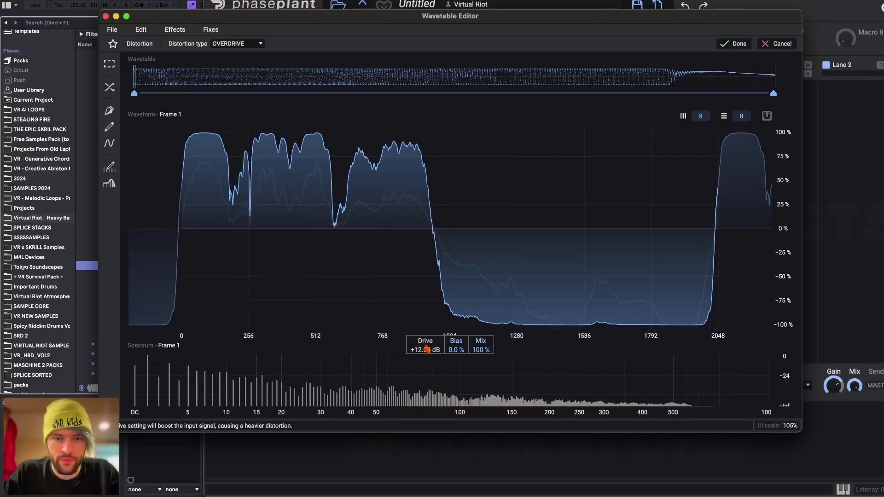
pyautogui.moveTo(425, 350)
pyautogui.mouseDown()
pyautogui.moveTo(426, 364)
pyautogui.moveTo(427, 351)
pyautogui.mouseUp()
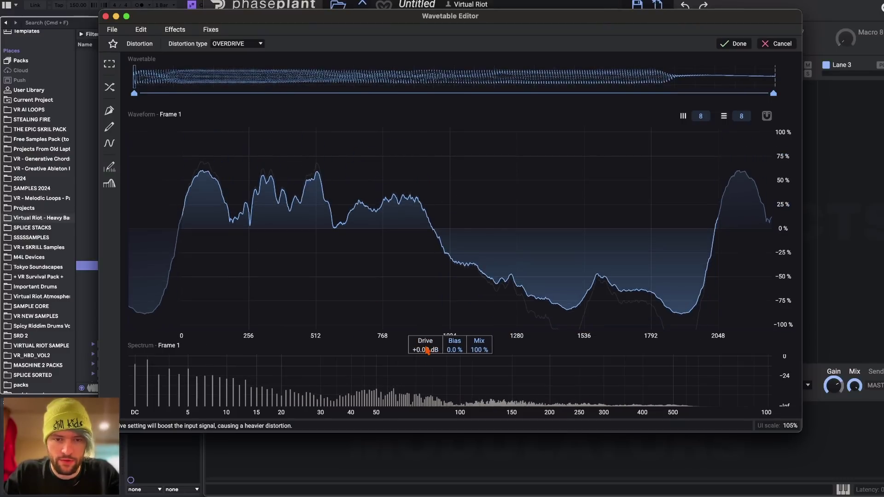
pyautogui.moveTo(422, 355)
pyautogui.mouseDown()
pyautogui.moveTo(423, 333)
pyautogui.moveTo(424, 357)
pyautogui.mouseUp()
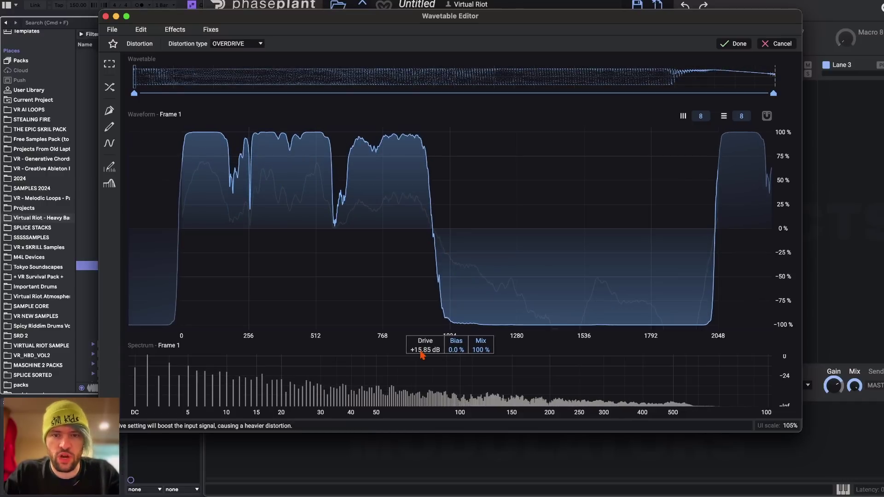
pyautogui.click(733, 43)
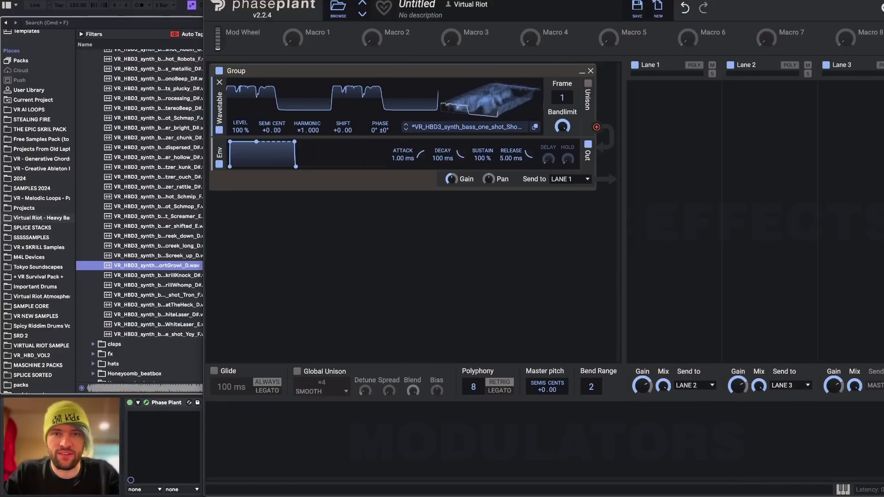
# Load the factory Default Wavetable from the Morphs folder into the Wavetable generator and set its Frame to 127
pyautogui.moveTo(561, 97)
pyautogui.mouseDown()
pyautogui.moveTo(561, 57)
pyautogui.moveTo(561, 96)
pyautogui.mouseUp()
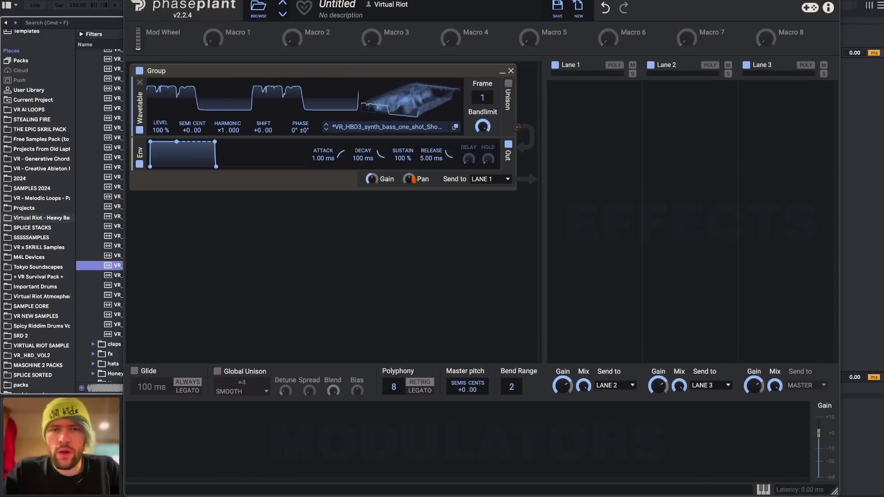
pyautogui.click(375, 128)
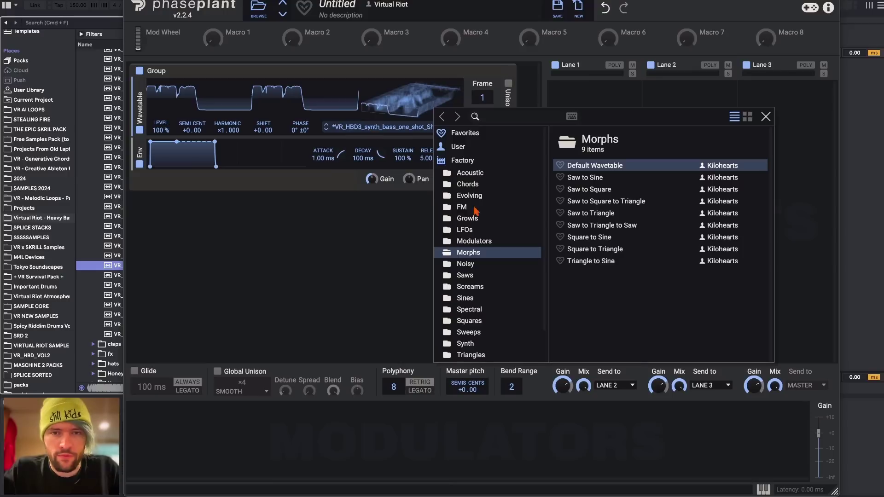
pyautogui.click(481, 241)
pyautogui.click(481, 252)
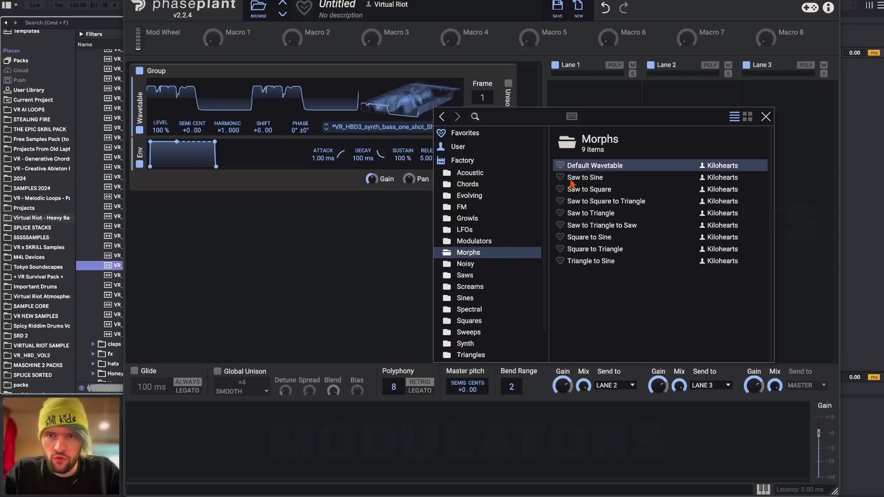
pyautogui.doubleClick(584, 166)
pyautogui.moveTo(400, 87); pyautogui.dragTo(399, 95)
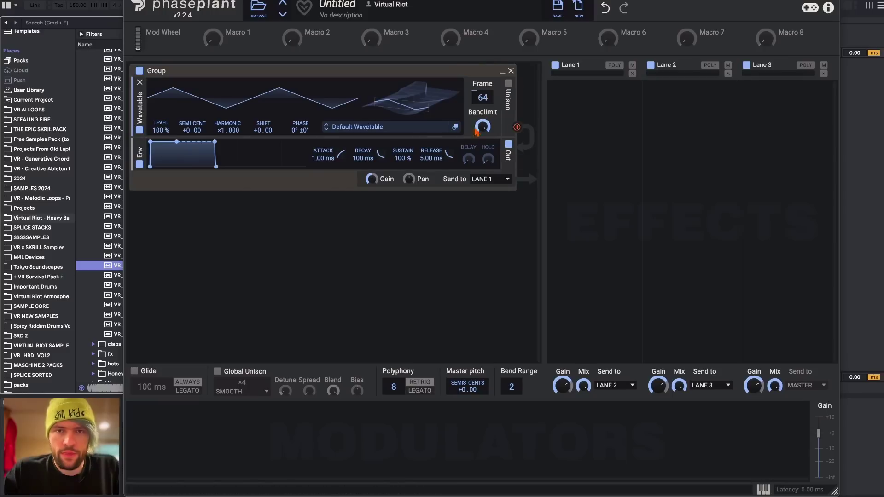
pyautogui.moveTo(483, 98)
pyautogui.mouseDown()
pyautogui.moveTo(482, 69)
pyautogui.moveTo(482, 87)
pyautogui.mouseUp()
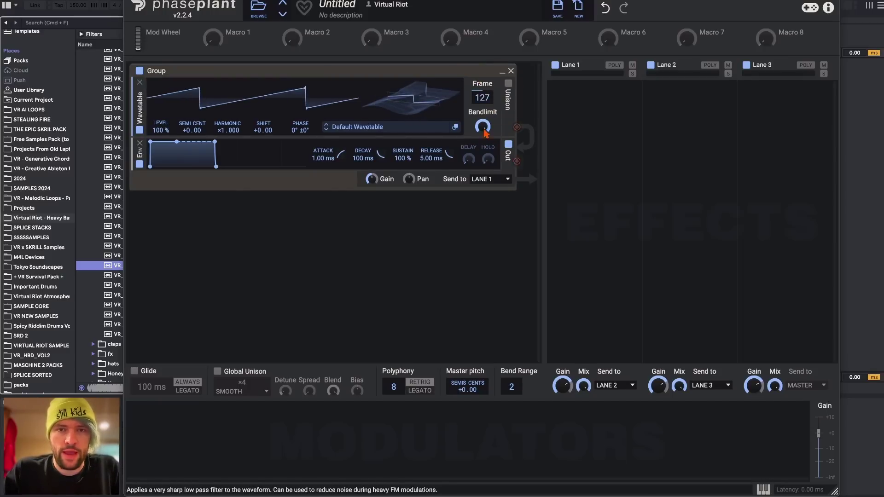
# Lower the Default Wavetable's Bandlimit to smooth the saw waveform and raise it back
pyautogui.moveTo(482, 127)
pyautogui.mouseDown()
pyautogui.moveTo(482, 138)
pyautogui.moveTo(484, 128)
pyautogui.mouseUp()
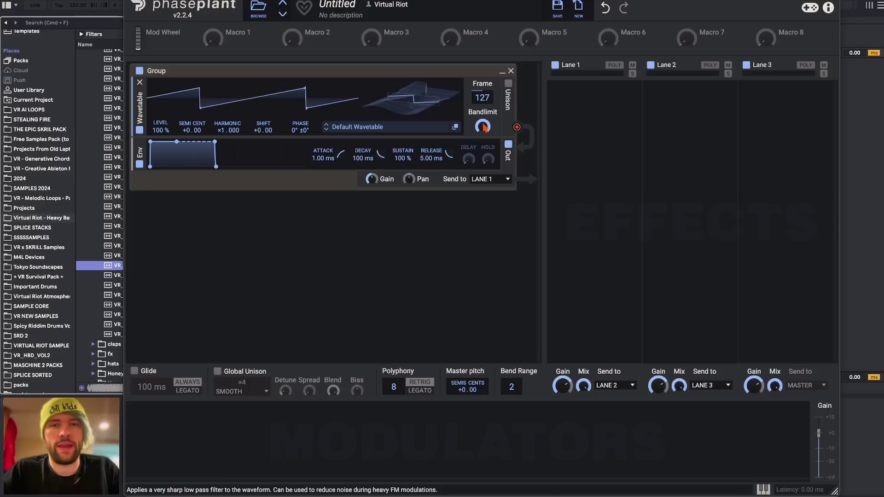
pyautogui.moveTo(483, 126); pyautogui.dragTo(482, 147)
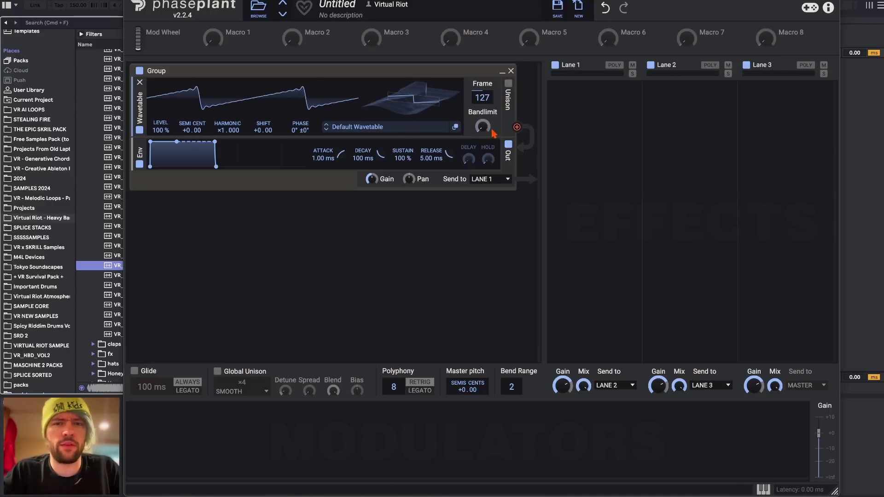
pyautogui.moveTo(483, 128); pyautogui.dragTo(482, 115)
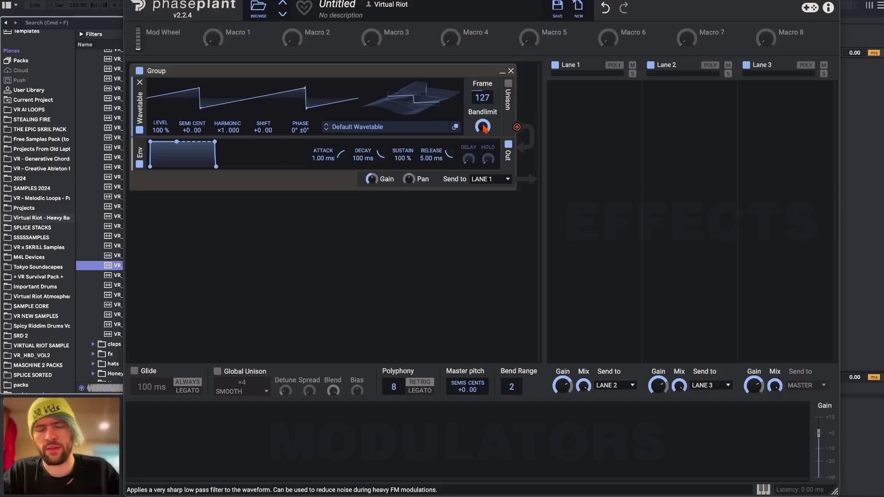
# Try Unison on the Wavetable generator and undo it
pyautogui.click(509, 84)
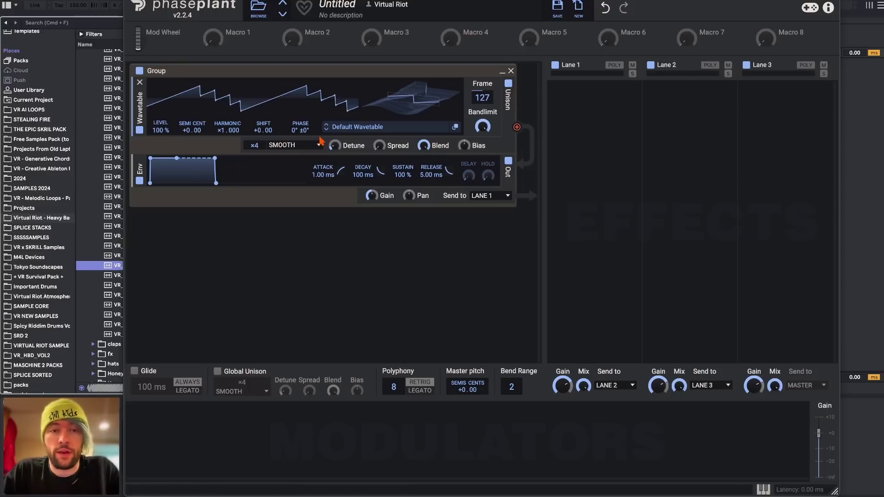
pyautogui.press('super+z')
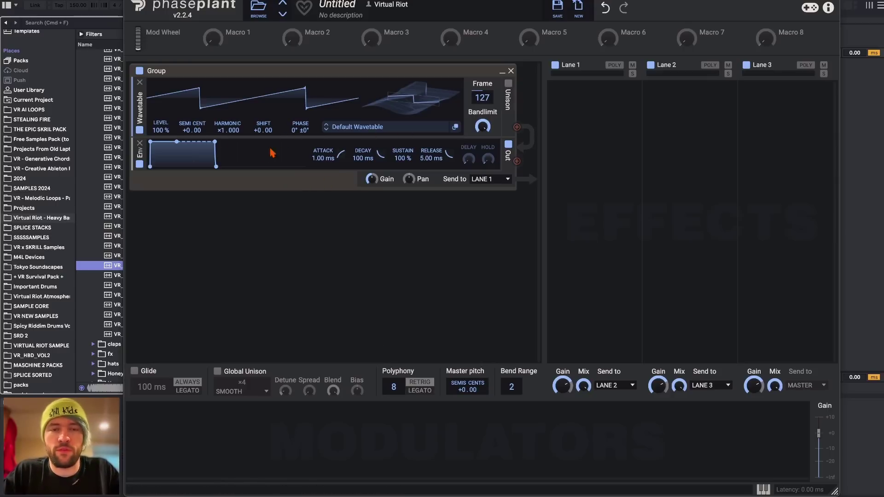
pyautogui.click(394, 128)
pyautogui.click(269, 278)
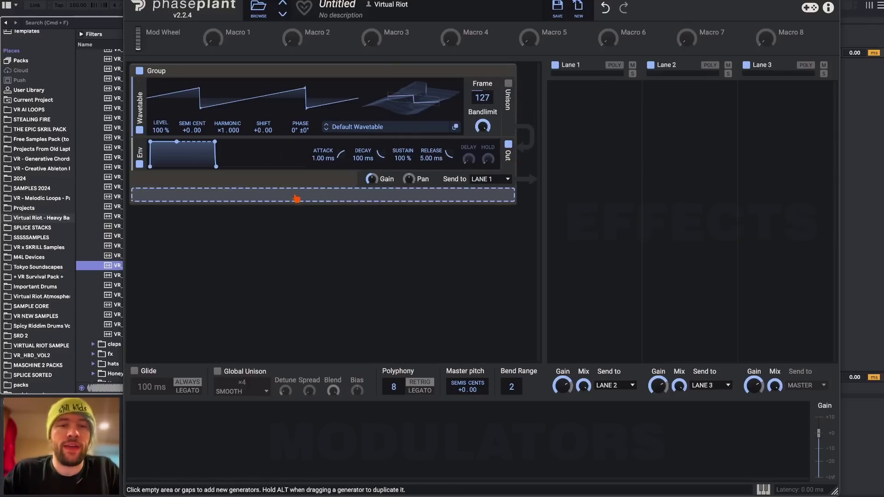
# Add a second Wavetable generator below the envelope output, load Bend Soft from the factory Modulators folder, and set its Frame to 129
pyautogui.click(295, 198)
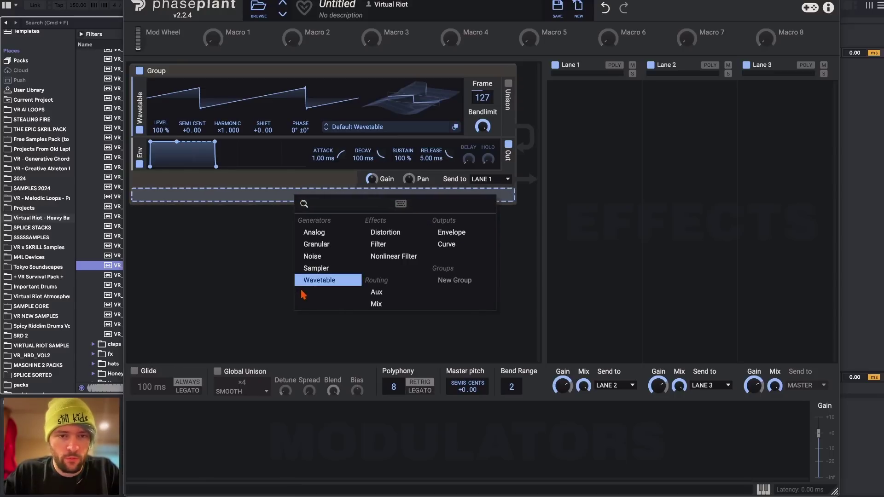
pyautogui.click(317, 282)
pyautogui.moveTo(409, 228); pyautogui.dragTo(409, 255)
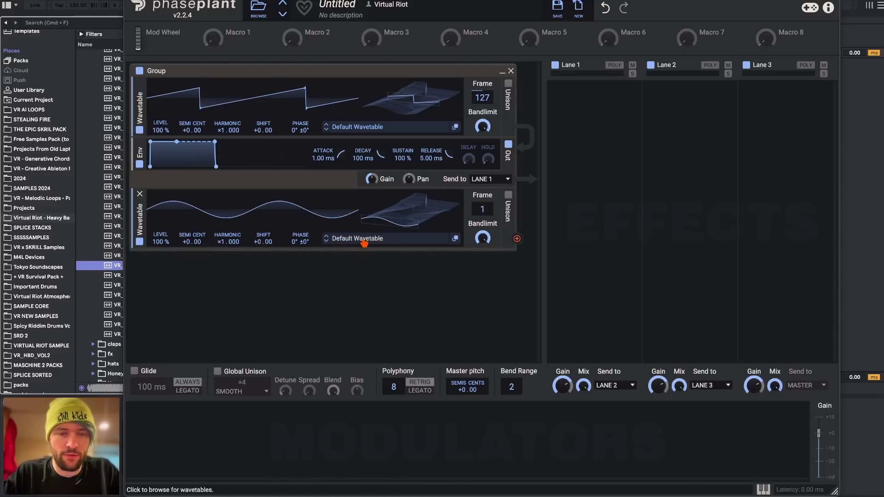
pyautogui.click(363, 238)
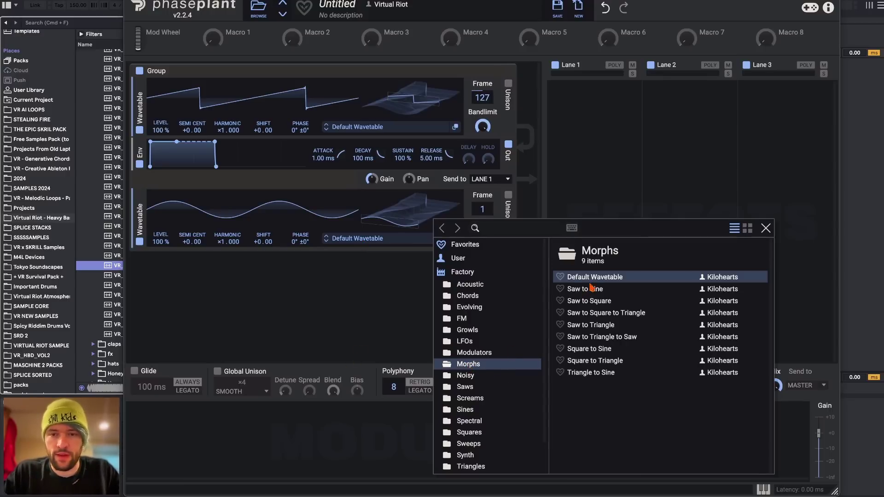
pyautogui.click(473, 353)
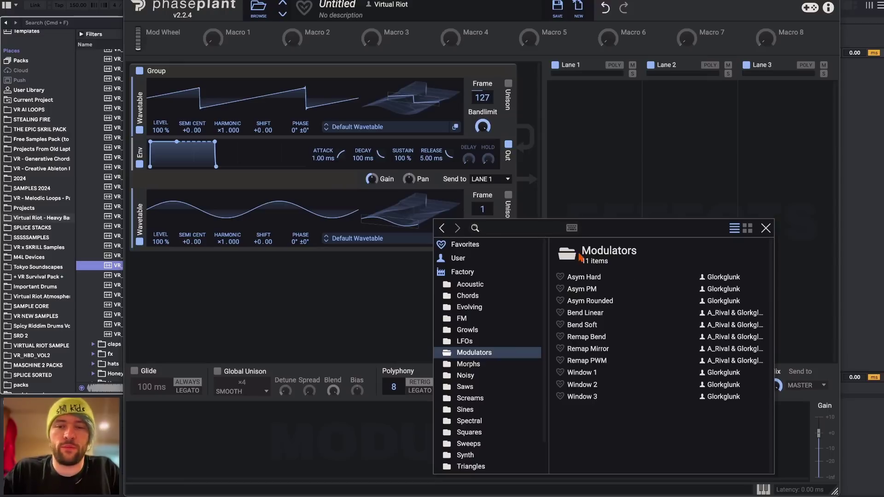
pyautogui.click(579, 327)
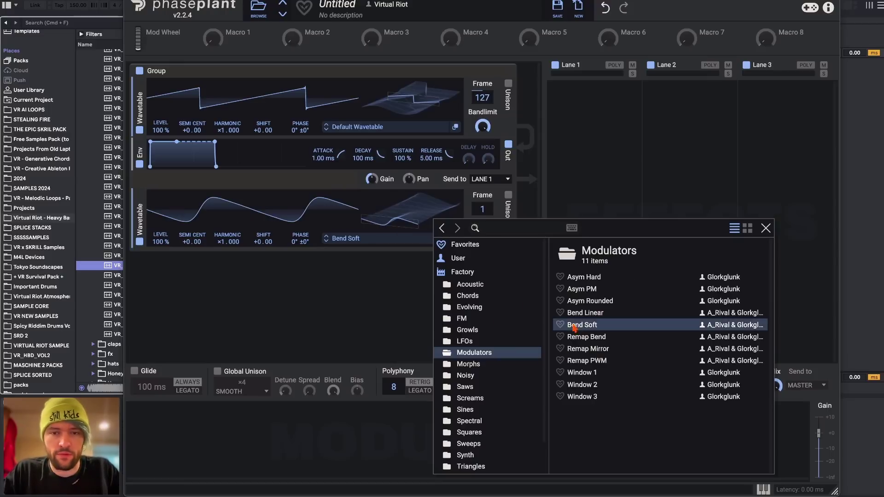
pyautogui.click(371, 314)
pyautogui.moveTo(410, 215); pyautogui.dragTo(410, 186)
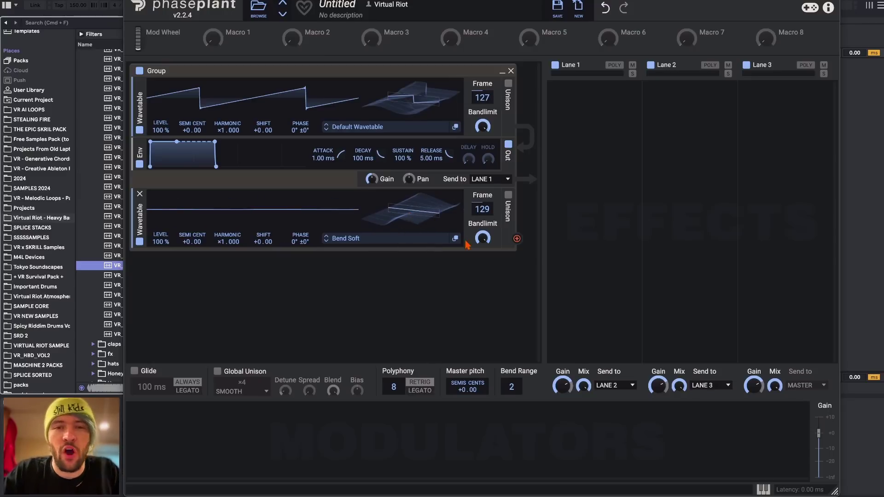
pyautogui.click(516, 239)
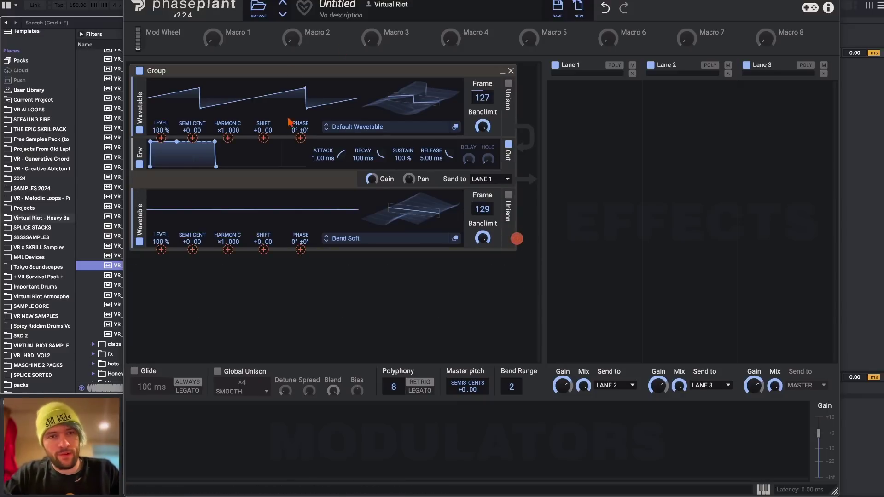
# Try the Gross wavetable from the factory Growls folder in the first Wavetable generator and settle on Neuron
pyautogui.click(361, 128)
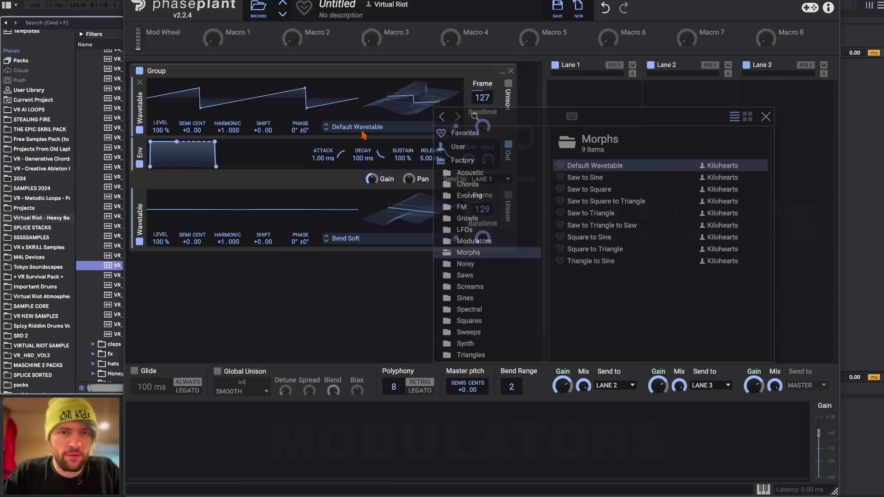
pyautogui.click(467, 218)
pyautogui.click(573, 201)
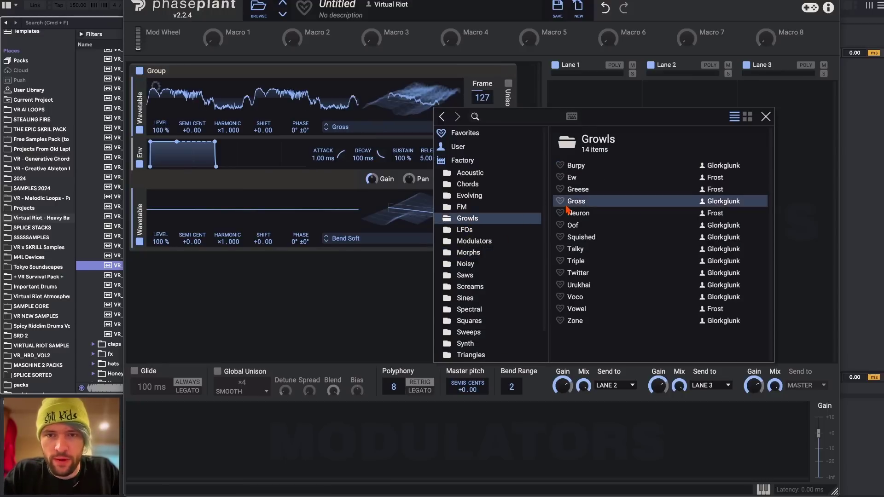
pyautogui.click(578, 212)
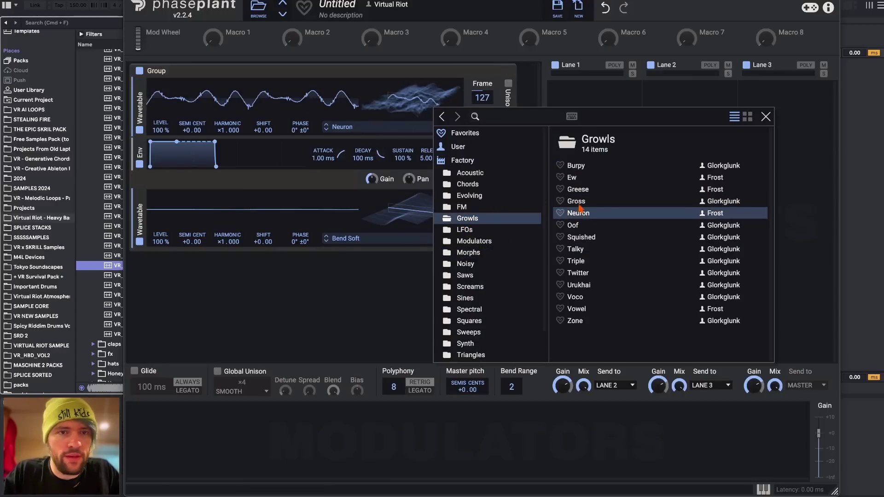
pyautogui.click(381, 156)
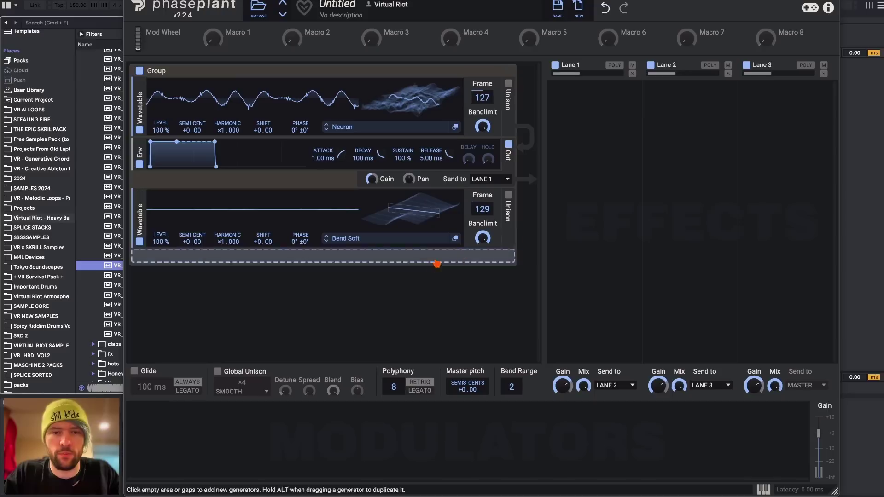
# Modulate Neuron's Phase with the Bend Soft generator's output at about +190° and sweep Bend Soft's Frame to 139
pyautogui.moveTo(516, 239); pyautogui.dragTo(300, 138)
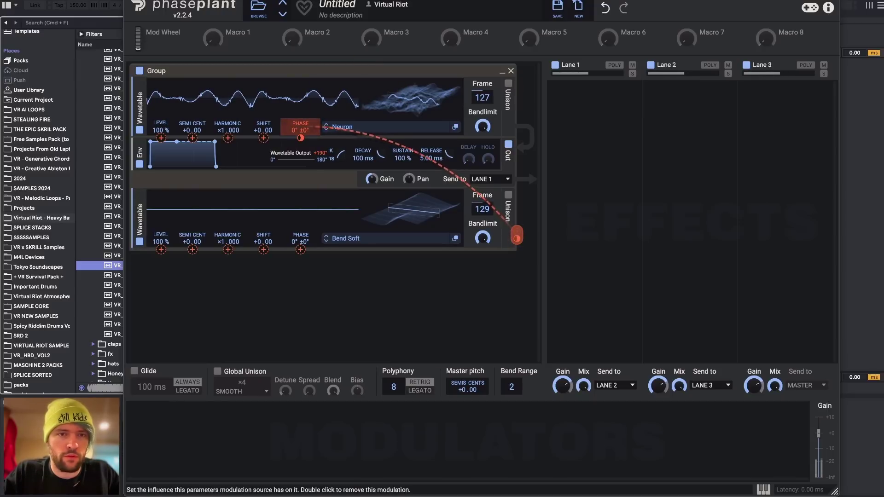
pyautogui.moveTo(410, 210)
pyautogui.mouseDown()
pyautogui.moveTo(411, 232)
pyautogui.moveTo(410, 198)
pyautogui.moveTo(410, 208)
pyautogui.mouseUp()
pyautogui.moveTo(298, 101); pyautogui.dragTo(300, 133)
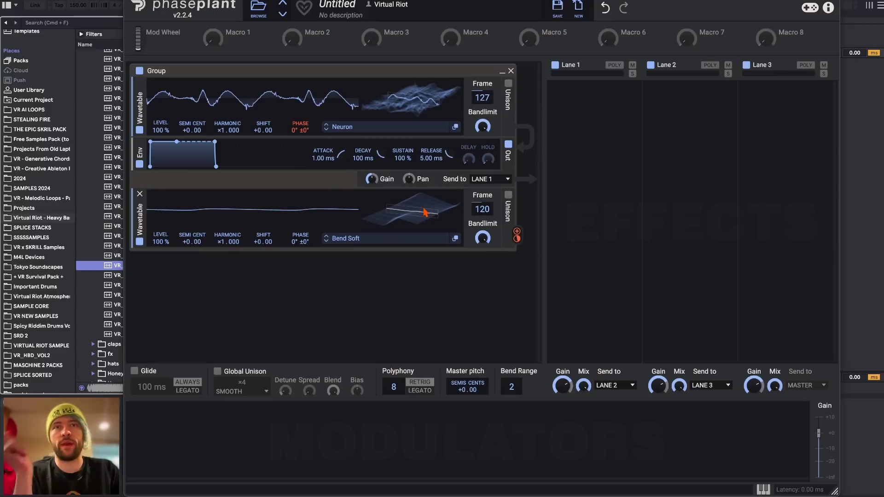
pyautogui.moveTo(424, 212); pyautogui.dragTo(424, 211)
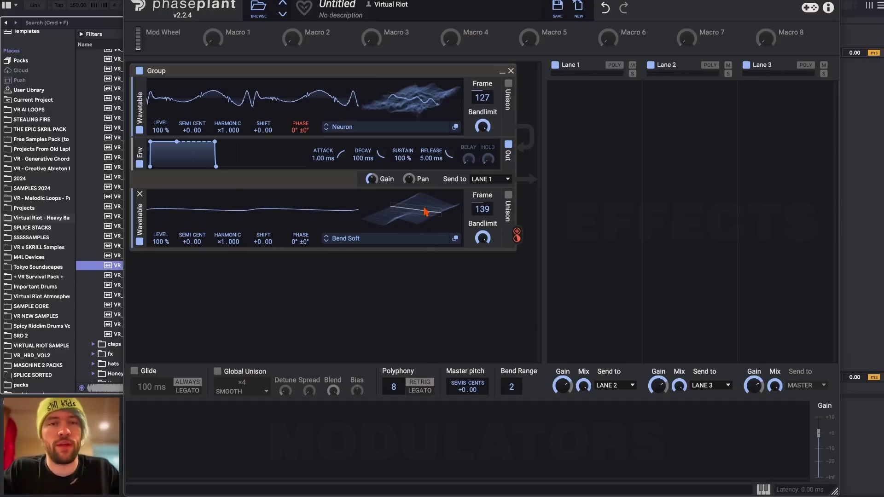
# Replace Bend Soft with the Asym Rounded modulator wavetable and sweep its Frame to 256
pyautogui.click(356, 239)
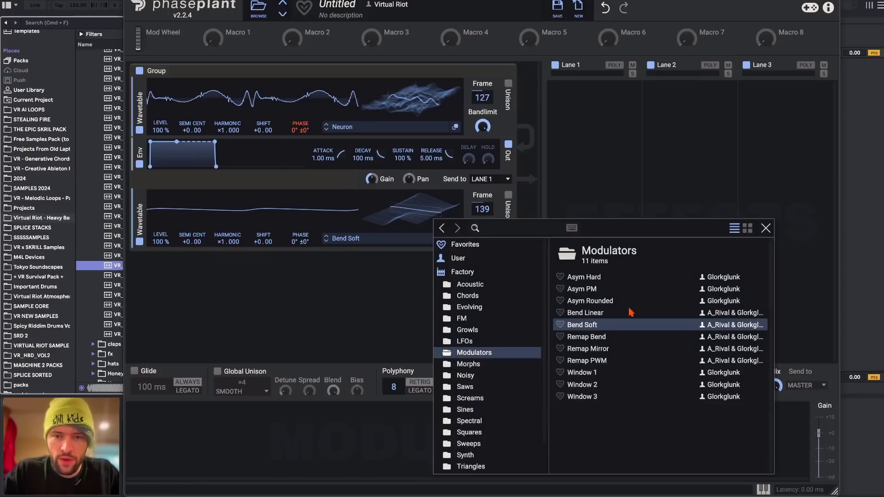
pyautogui.click(591, 302)
pyautogui.doubleClick(590, 303)
pyautogui.moveTo(424, 208); pyautogui.dragTo(424, 211)
pyautogui.moveTo(516, 236); pyautogui.dragTo(300, 128)
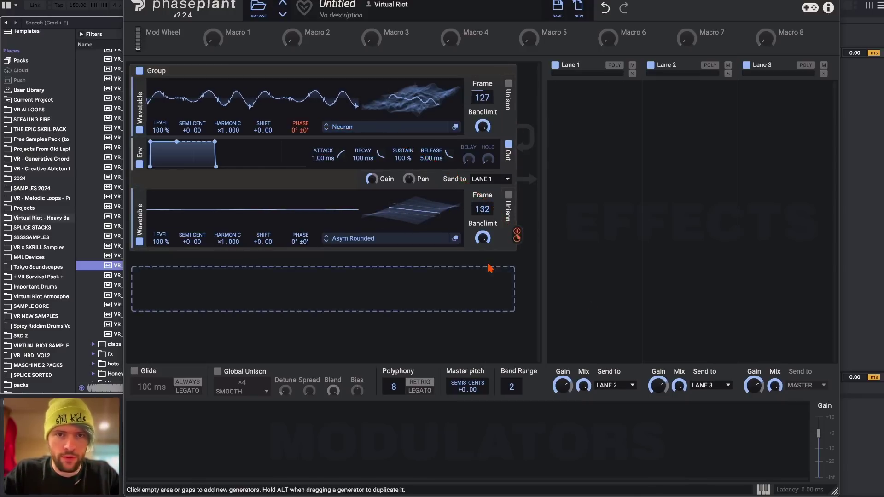
pyautogui.moveTo(436, 203); pyautogui.dragTo(437, 243)
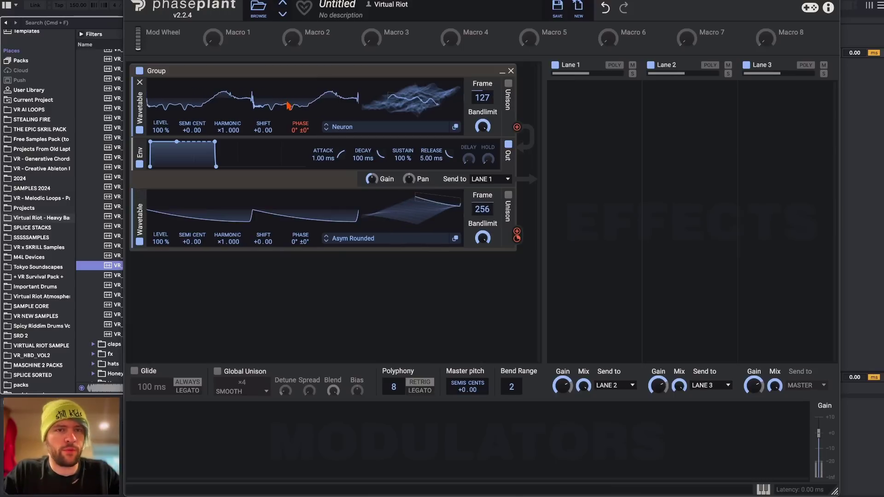
pyautogui.moveTo(422, 203); pyautogui.dragTo(422, 202)
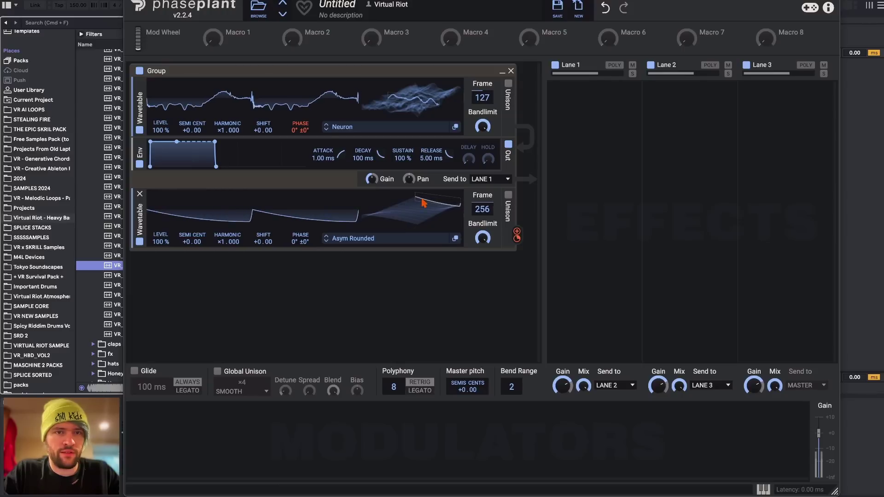
pyautogui.moveTo(423, 218); pyautogui.dragTo(424, 276)
# Adjust the depth of the Asym Rounded modulation on Neuron's Phase and move the Asym Rounded Frame to about 126
pyautogui.moveTo(516, 235); pyautogui.dragTo(300, 149)
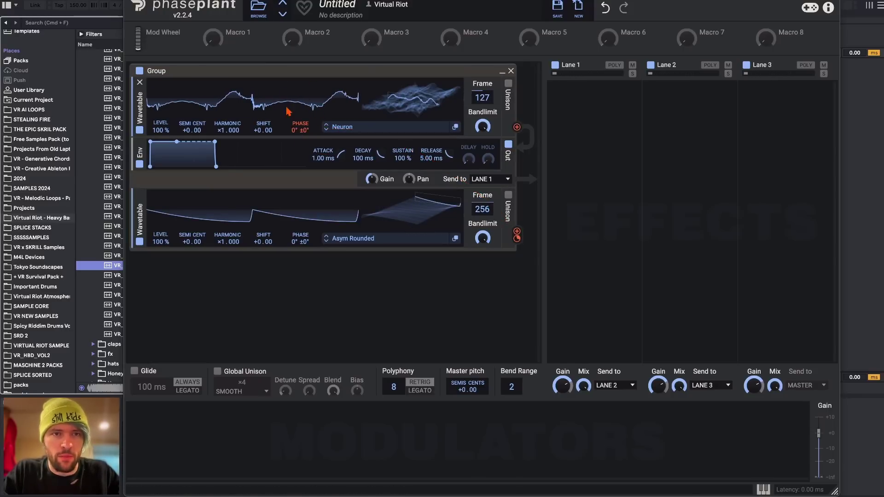
pyautogui.moveTo(300, 138)
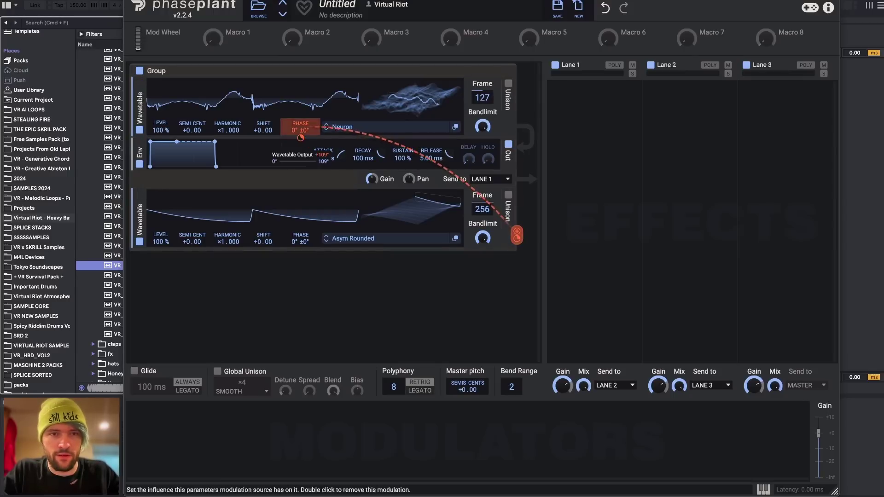
pyautogui.moveTo(301, 138); pyautogui.dragTo(300, 137)
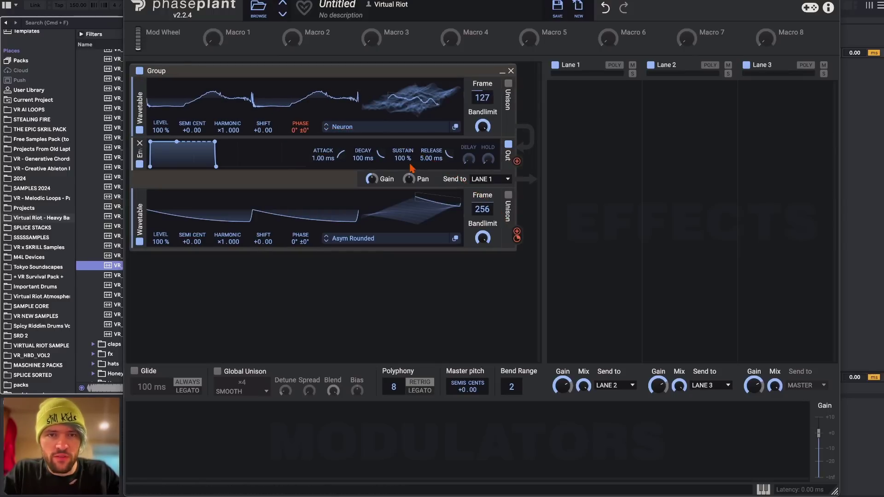
pyautogui.moveTo(411, 224); pyautogui.dragTo(411, 251)
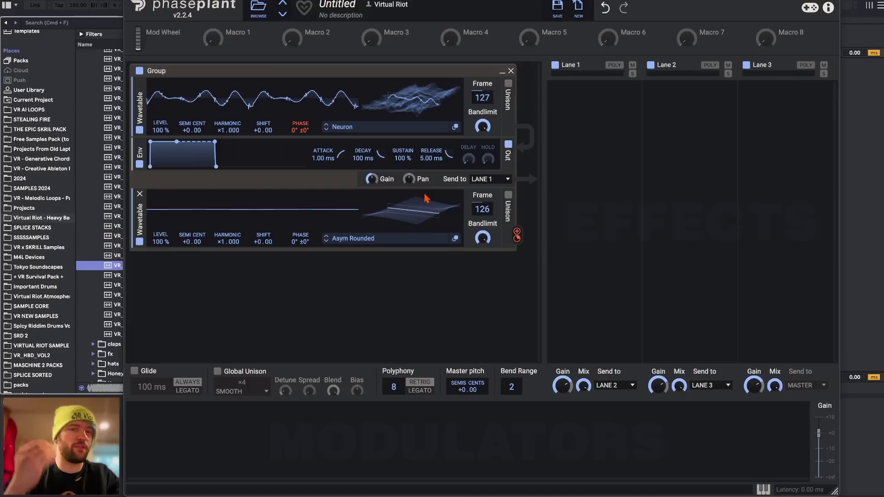
pyautogui.moveTo(423, 203); pyautogui.dragTo(422, 217)
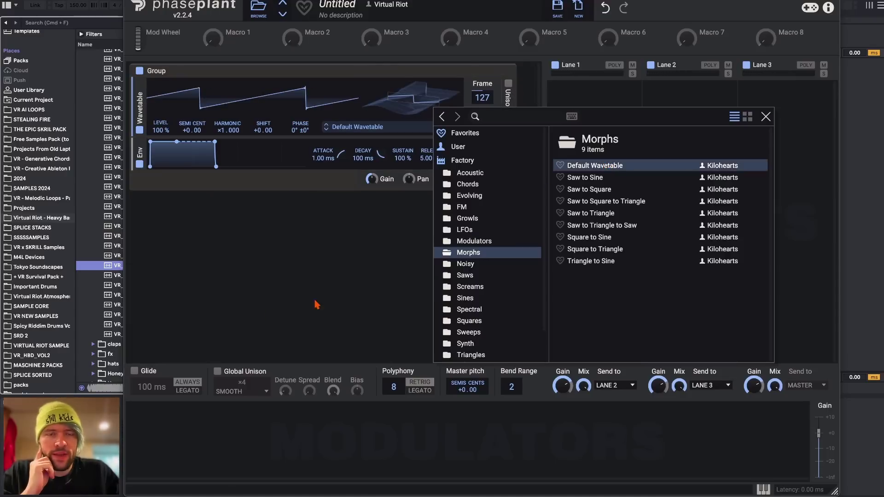
# Close the factory wavetable browser
pyautogui.click(259, 313)
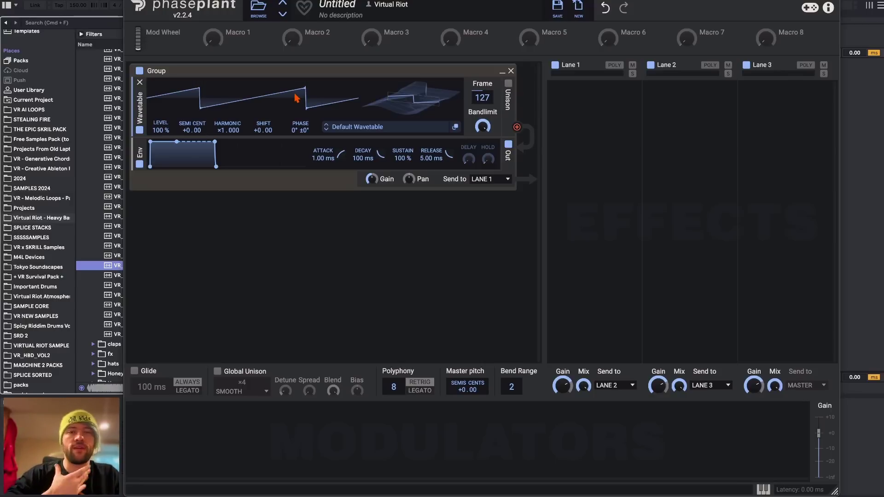
# Add a second Wavetable generator below the group's output, set its Frame to 80 and the first generator's Frame to 78
pyautogui.click(316, 192)
pyautogui.click(337, 279)
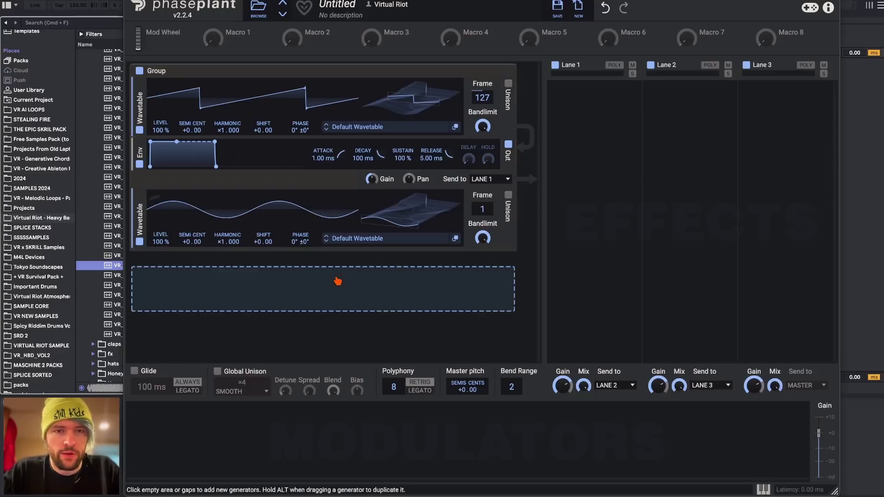
pyautogui.moveTo(482, 209); pyautogui.dragTo(482, 188)
pyautogui.moveTo(482, 98); pyautogui.dragTo(482, 113)
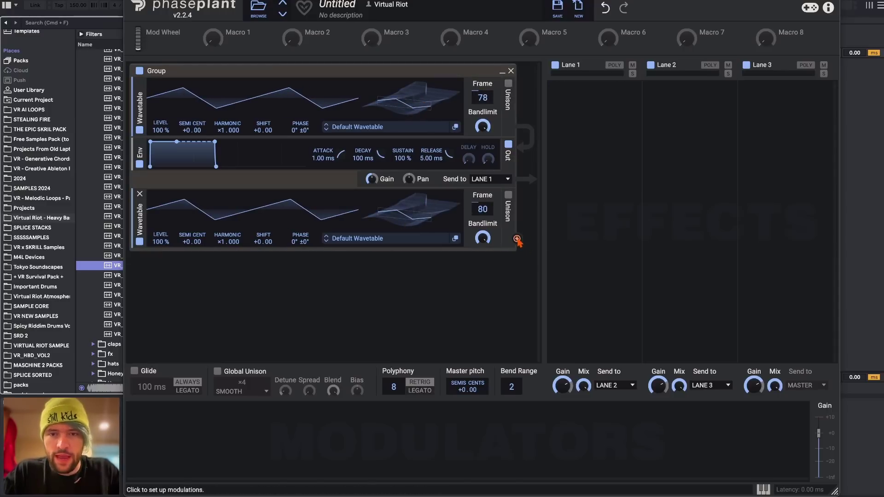
# Modulate the first wavetable's Phase with the second wavetable's output and set the second wavetable's Harmonic to ×2.000
pyautogui.moveTo(517, 239); pyautogui.dragTo(300, 116)
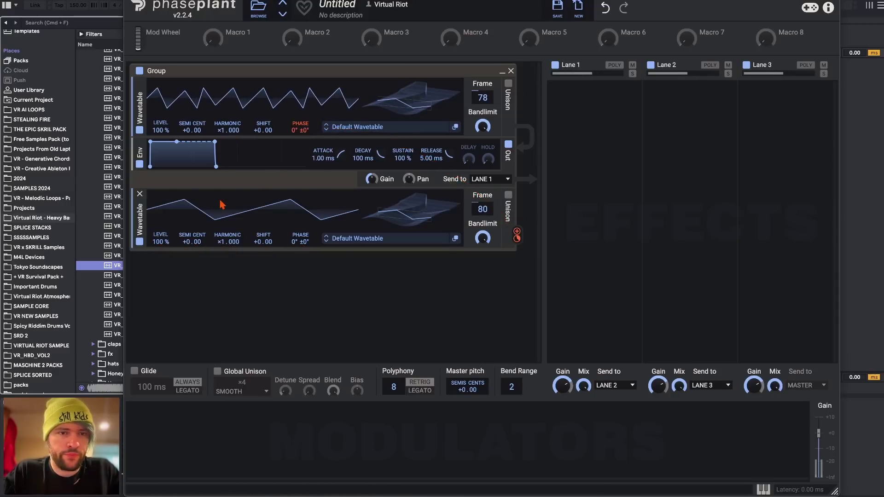
pyautogui.moveTo(227, 241); pyautogui.dragTo(228, 239)
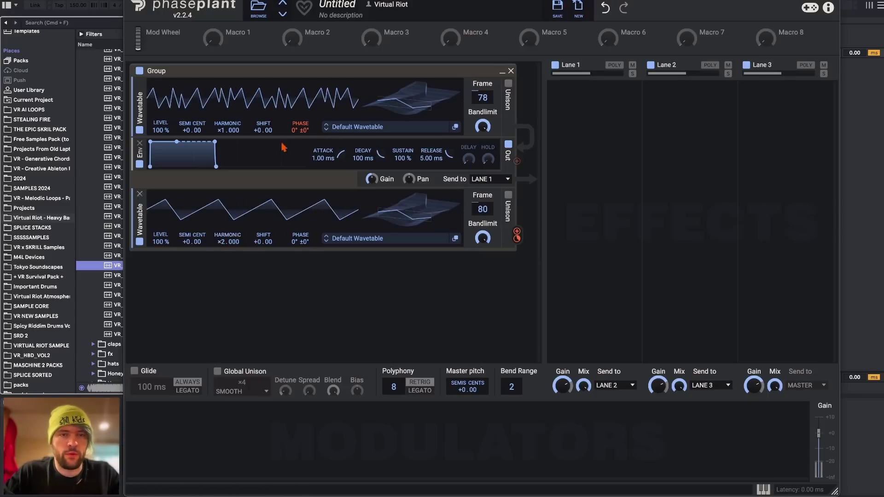
pyautogui.moveTo(300, 137)
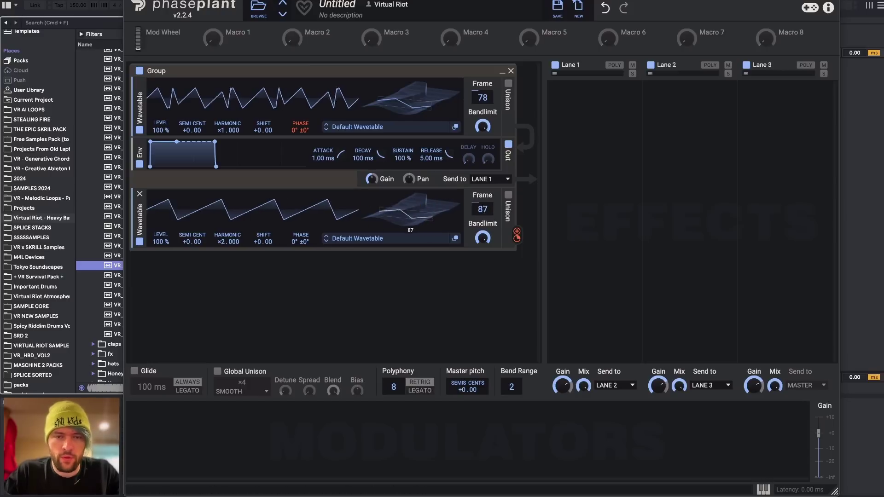
# Sweep the second wavetable's Frame and settle it at 54
pyautogui.click(350, 238)
pyautogui.click(343, 196)
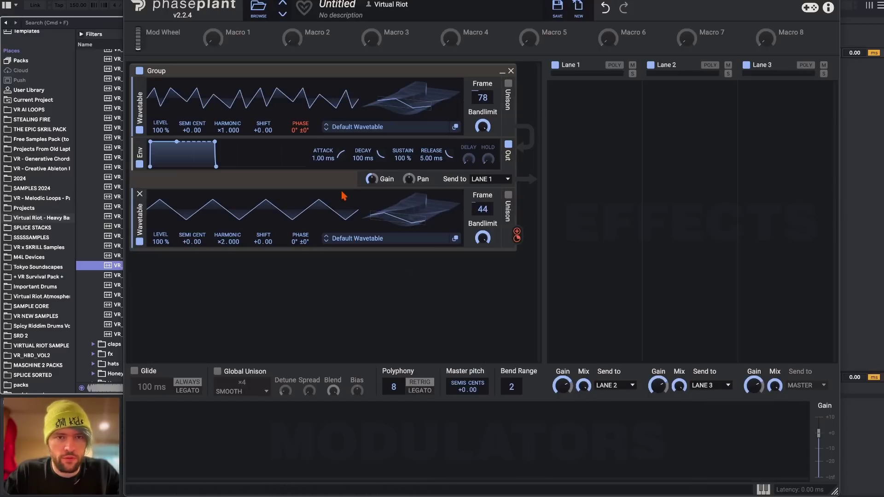
pyautogui.moveTo(483, 210); pyautogui.dragTo(482, 210)
pyautogui.click(516, 231)
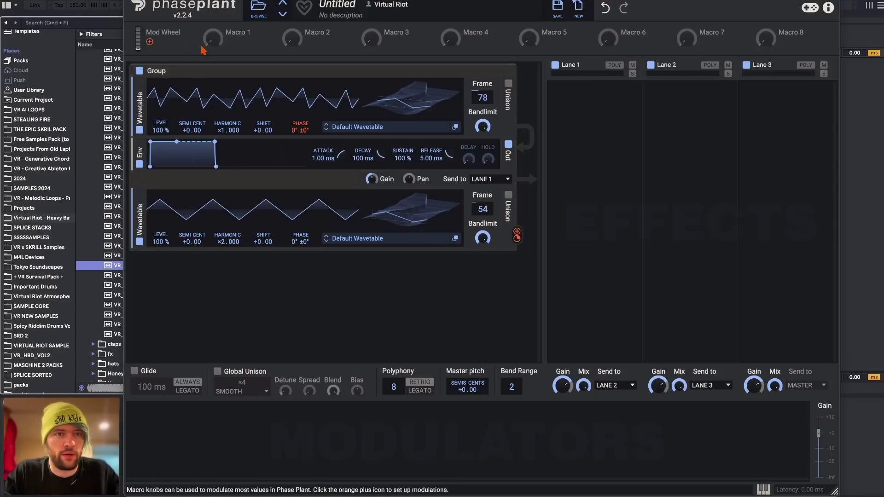
pyautogui.click(338, 226)
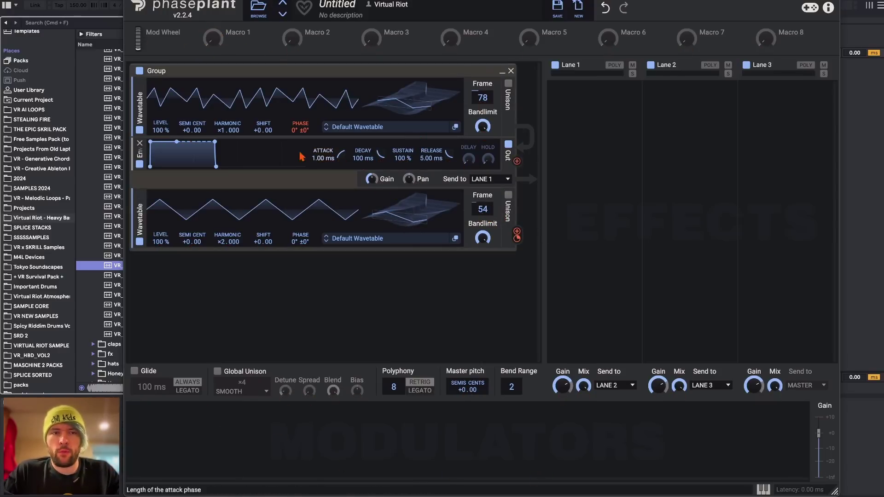
# Add a third Wavetable generator below the second and load the user wavetable SYNC MAIN into it
pyautogui.moveTo(139, 224); pyautogui.dragTo(144, 226)
pyautogui.click(208, 256)
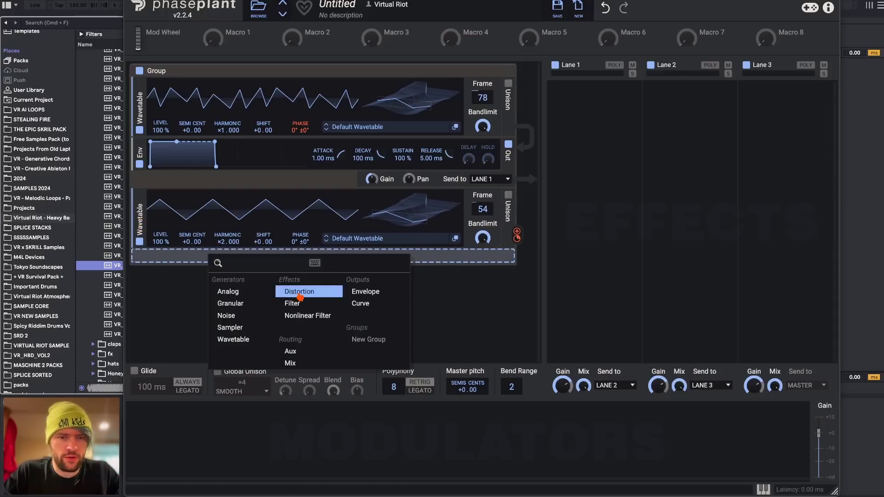
pyautogui.click(233, 339)
pyautogui.click(376, 299)
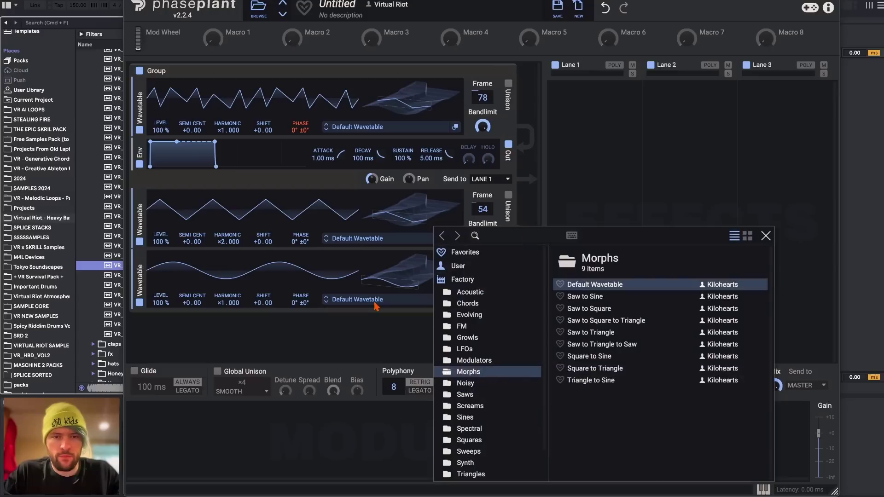
pyautogui.click(456, 268)
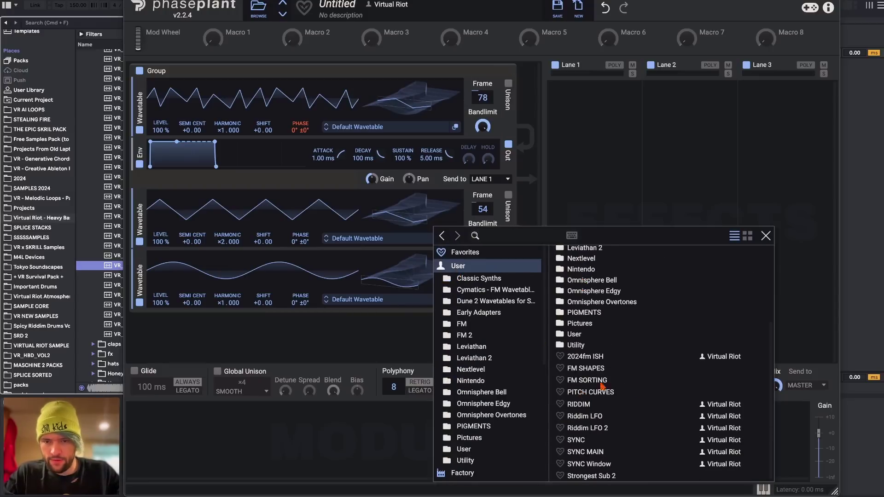
pyautogui.doubleClick(585, 452)
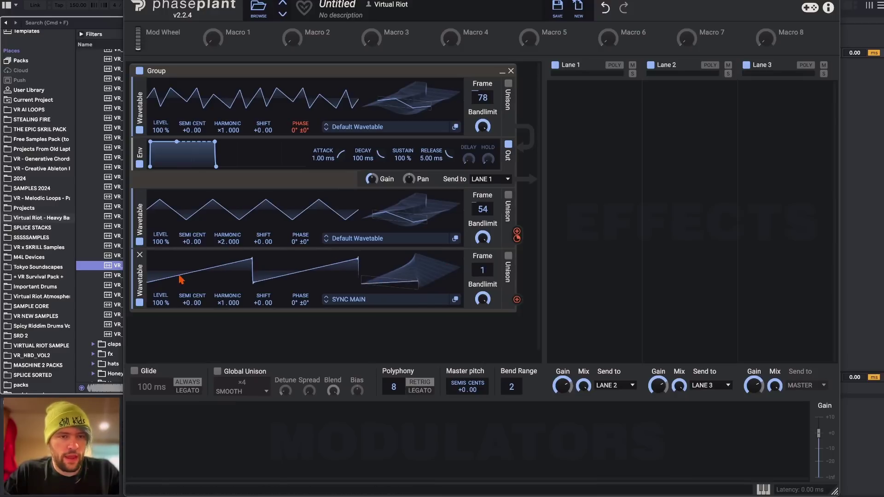
# Modulate the second wavetable's Phase with the SYNC MAIN generator's output, keeping SYNC MAIN at Frame 1
pyautogui.moveTo(260, 271); pyautogui.dragTo(260, 291)
pyautogui.moveTo(411, 270); pyautogui.dragTo(411, 322)
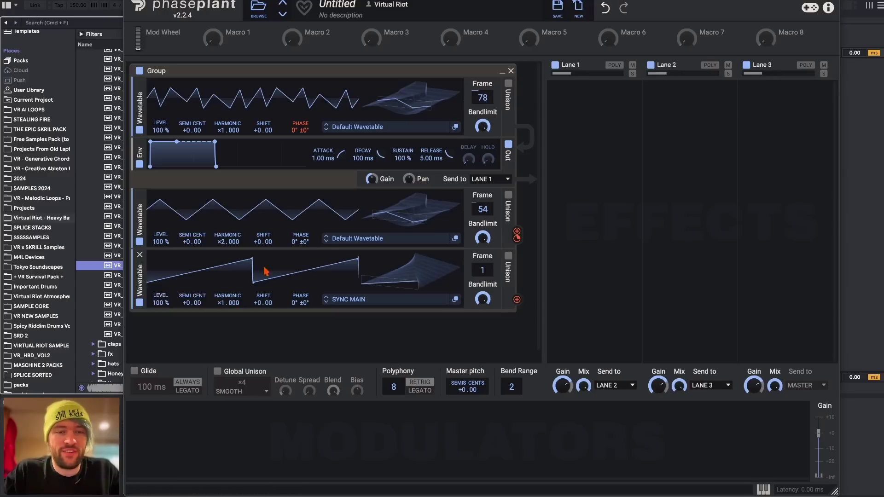
pyautogui.moveTo(517, 299); pyautogui.dragTo(300, 228)
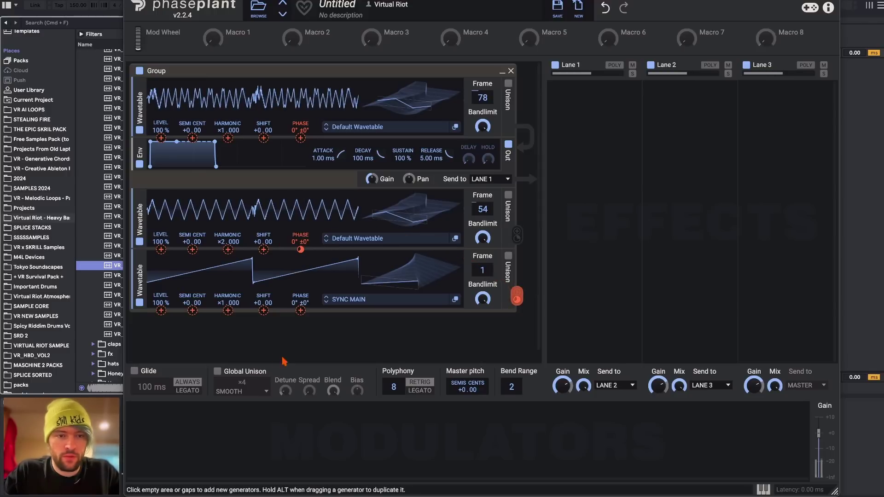
# Add an Analog generator below SYNC MAIN, switch it to the triangle waveform and raise its Sync multiplier
pyautogui.click(284, 319)
pyautogui.click(303, 352)
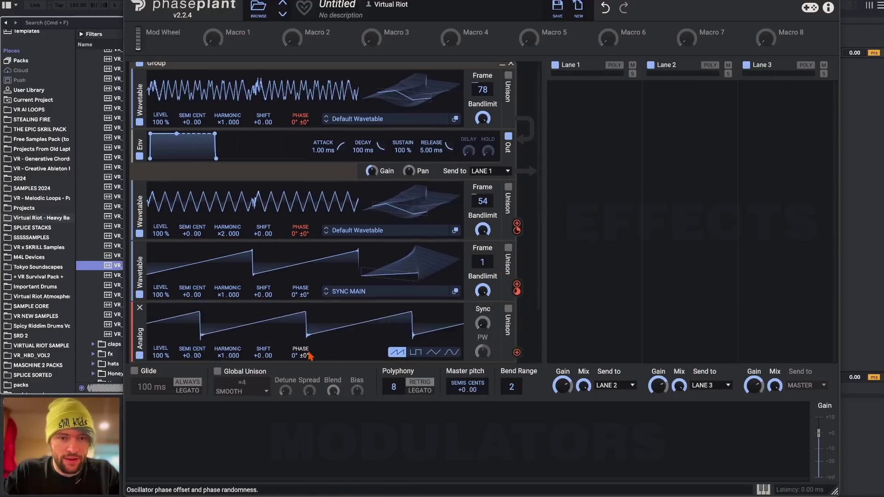
pyautogui.scroll(-2, 415, 322)
pyautogui.click(433, 312)
pyautogui.moveTo(483, 283); pyautogui.dragTo(483, 272)
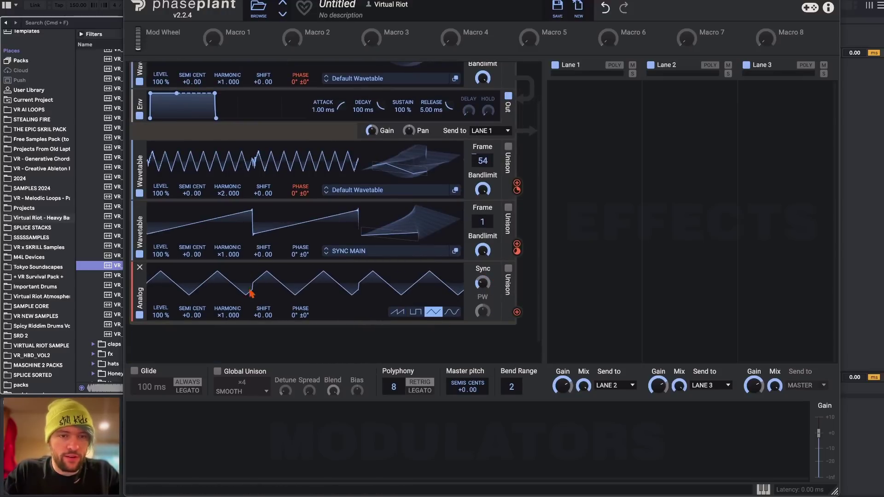
pyautogui.moveTo(483, 282)
pyautogui.mouseDown()
pyautogui.moveTo(483, 267)
pyautogui.moveTo(484, 289)
pyautogui.mouseUp()
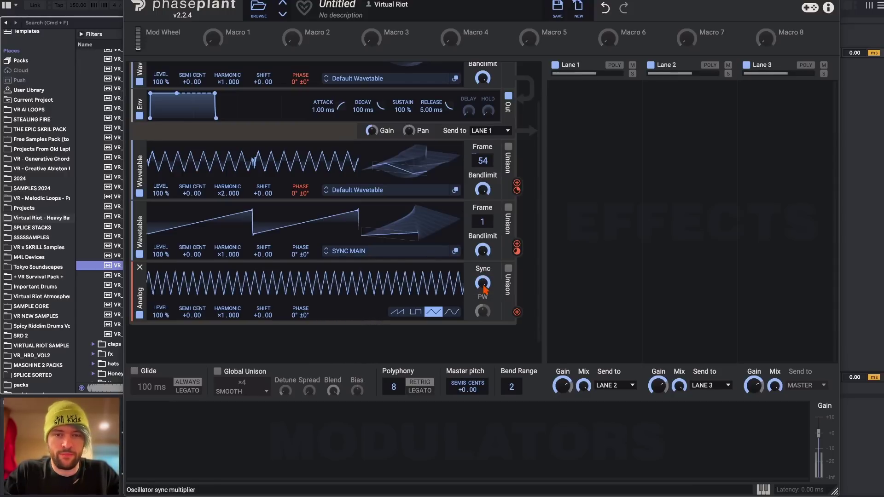
# Remove the Analog oscillator and vary how strongly the SYNC MAIN wavetable modulates the phase of the wavetable above it
pyautogui.click(140, 267)
pyautogui.moveTo(517, 282); pyautogui.dragTo(300, 225)
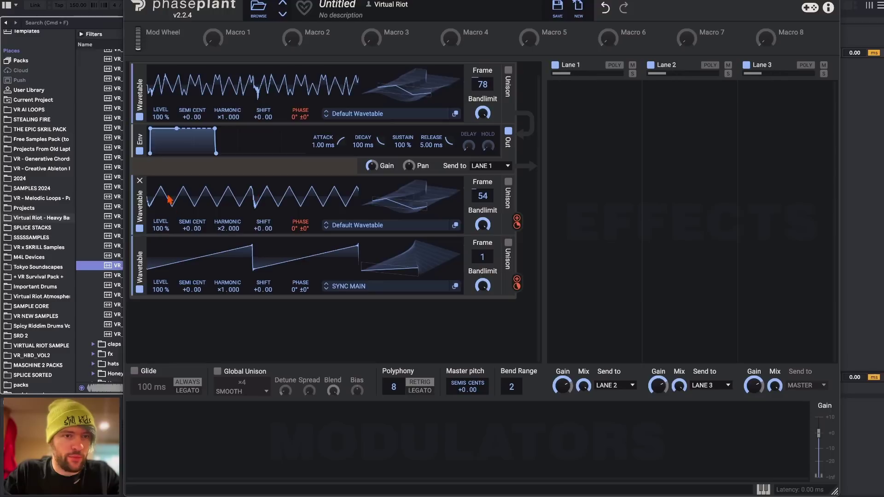
pyautogui.moveTo(301, 235); pyautogui.dragTo(300, 256)
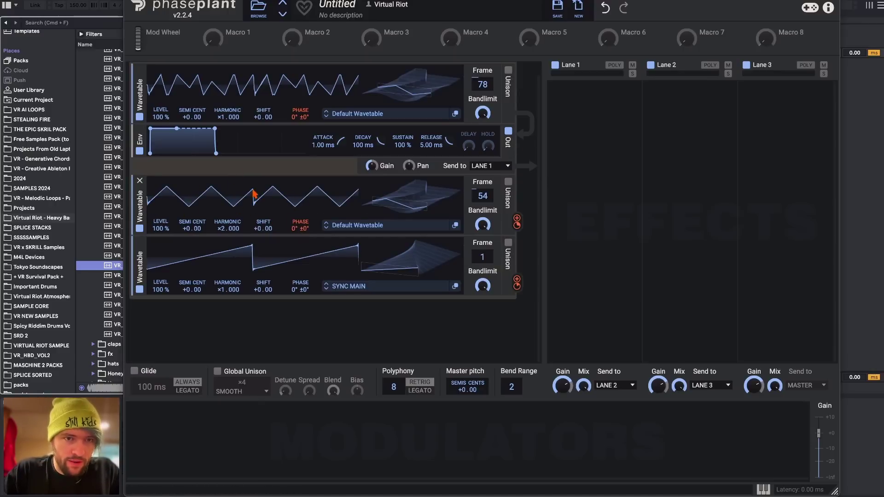
pyautogui.moveTo(300, 235); pyautogui.dragTo(300, 235)
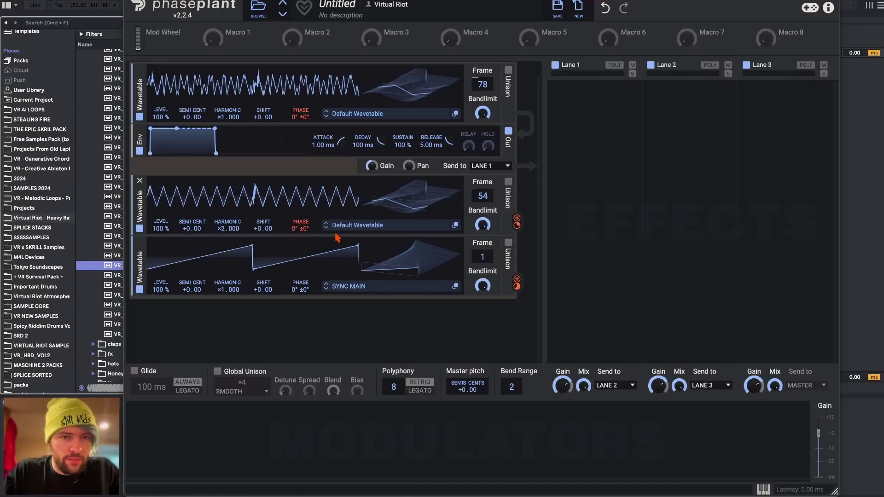
pyautogui.moveTo(300, 235); pyautogui.dragTo(300, 236)
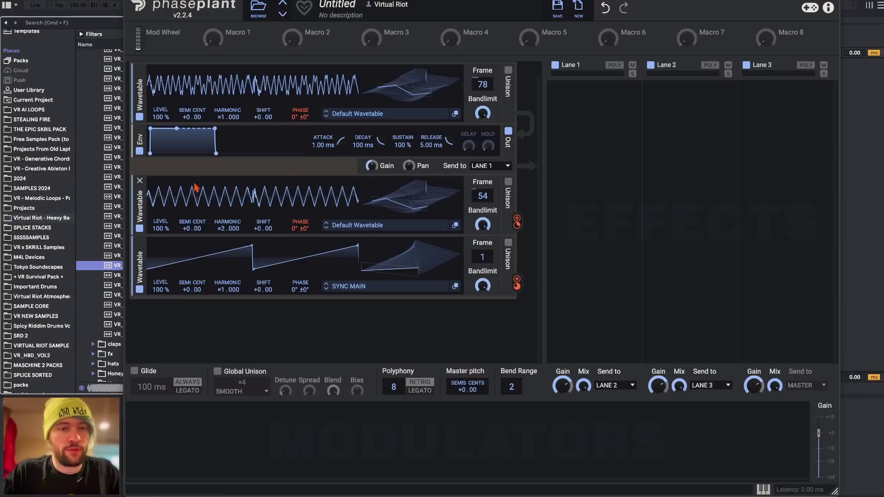
# Try a different level on the second wavetable, reset it to 100%, and readjust the depth of its SYNC MAIN phase modulation
pyautogui.moveTo(160, 228); pyautogui.dragTo(161, 221)
pyautogui.doubleClick(160, 228)
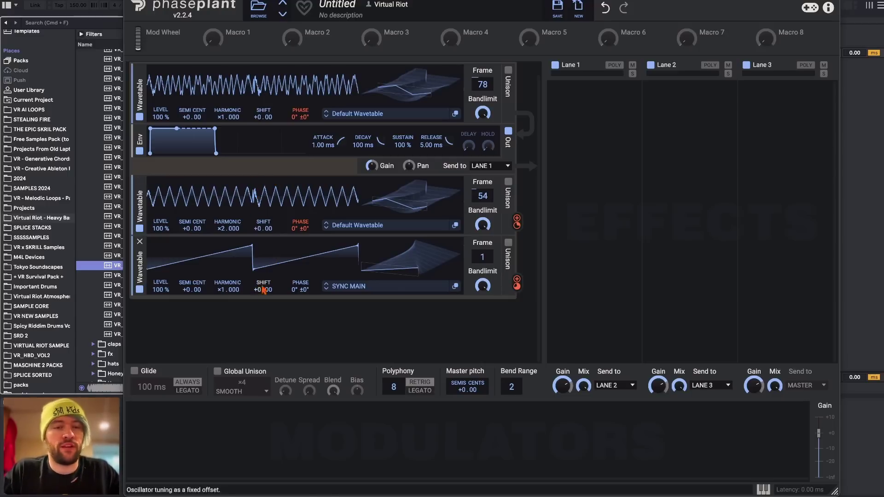
pyautogui.moveTo(516, 283); pyautogui.dragTo(301, 237)
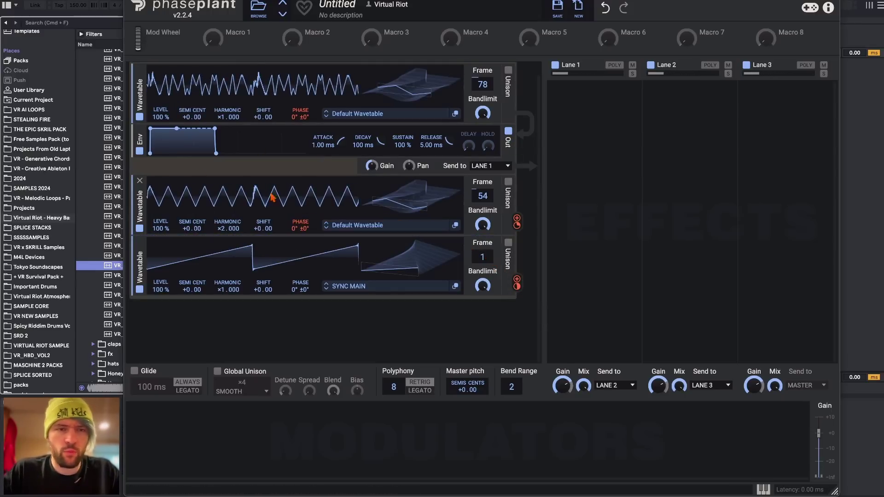
pyautogui.moveTo(161, 229); pyautogui.dragTo(161, 228)
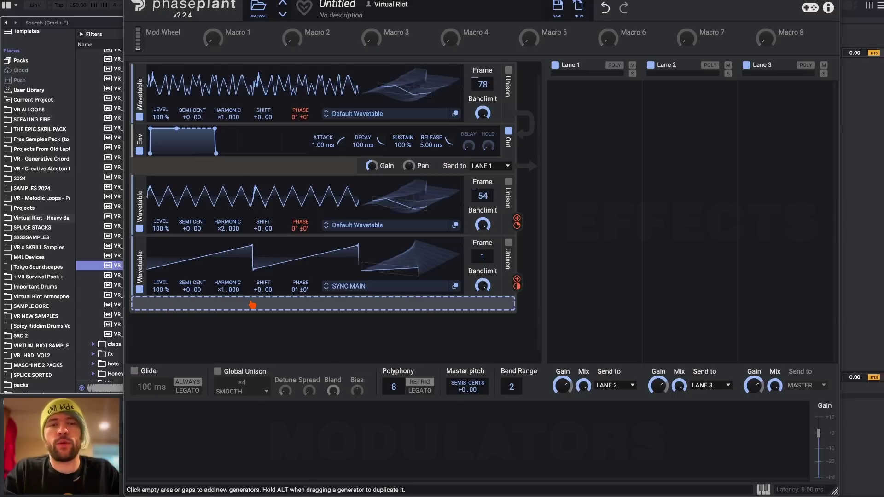
# Add an Analog oscillator with a sine waveform below SYNC MAIN and use its output to modulate the second wavetable's level
pyautogui.click(252, 304)
pyautogui.click(275, 339)
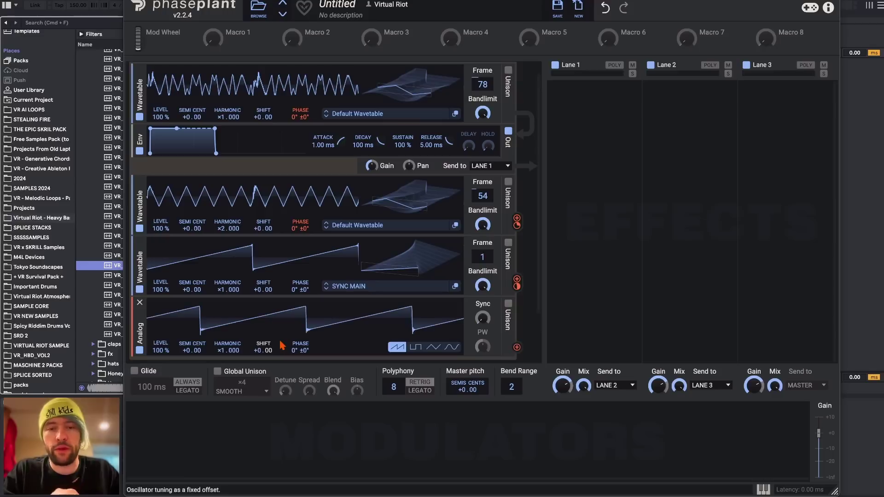
pyautogui.click(452, 348)
pyautogui.click(517, 348)
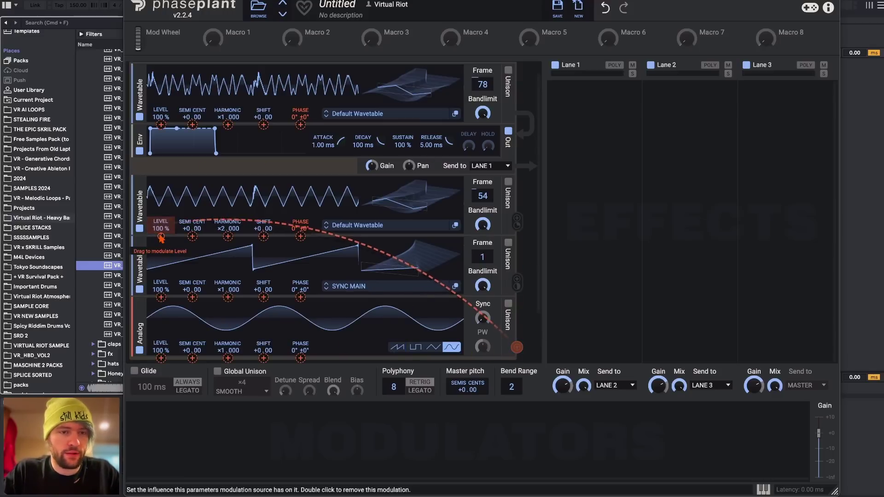
pyautogui.moveTo(161, 237); pyautogui.dragTo(161, 157)
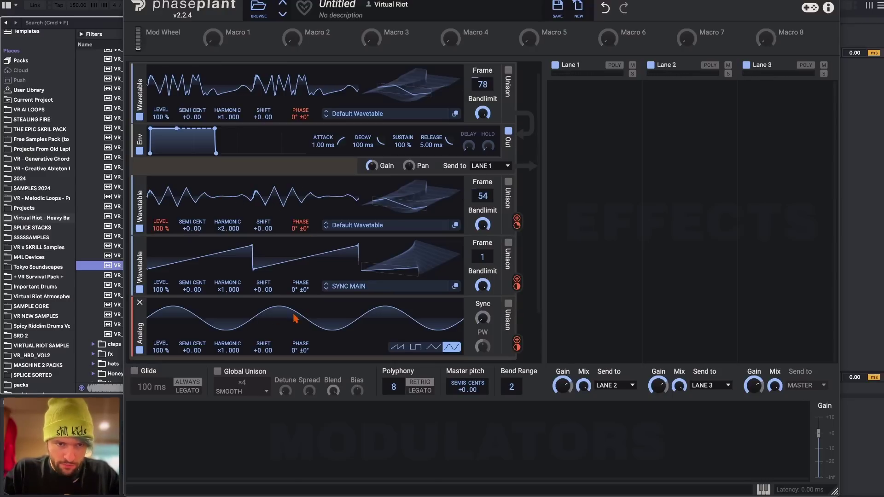
# Shift the Analog sine oscillator's phase to −98°
pyautogui.scroll(-2, 378, 321)
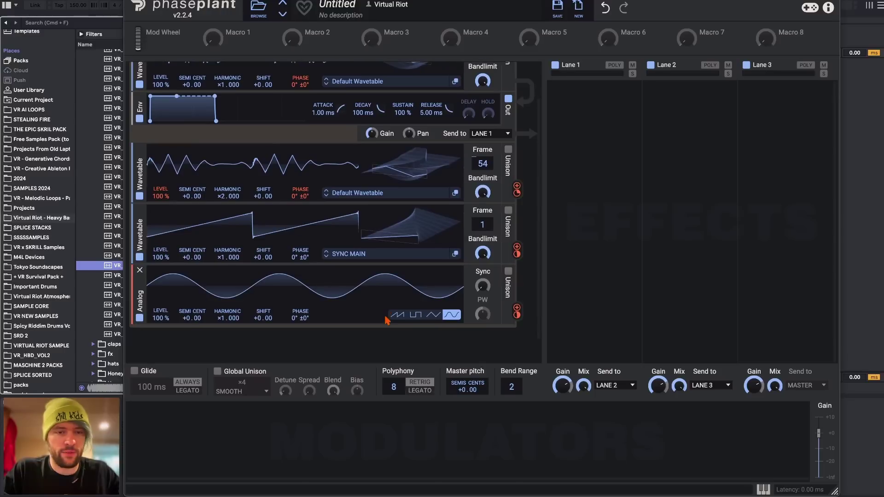
pyautogui.doubleClick(187, 318)
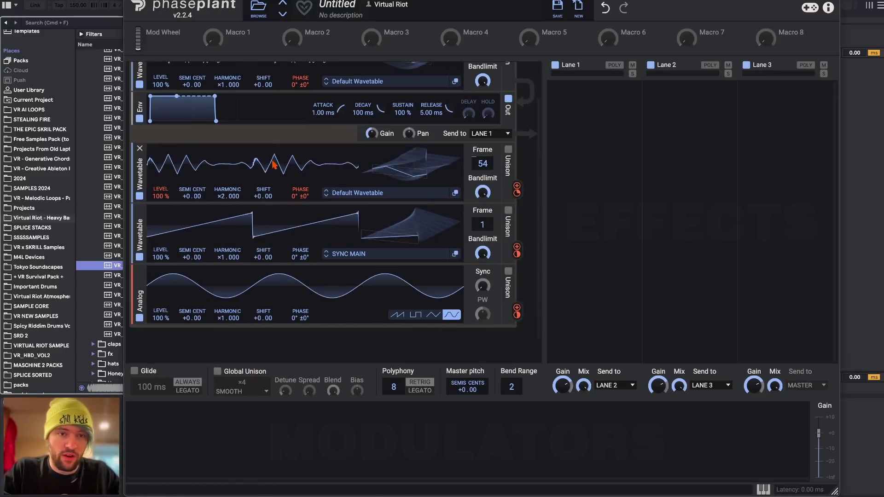
pyautogui.scroll(1, 269, 171)
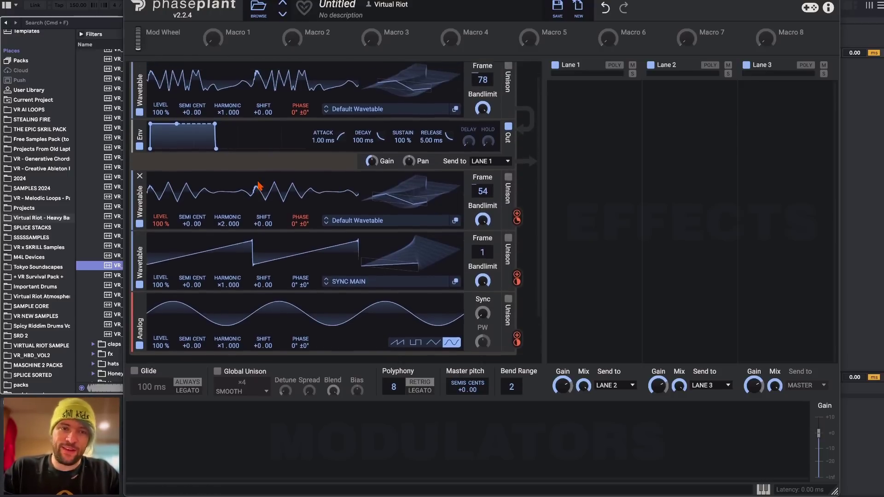
pyautogui.moveTo(300, 337)
pyautogui.mouseDown()
pyautogui.moveTo(300, 318)
pyautogui.moveTo(300, 366)
pyautogui.moveTo(300, 354)
pyautogui.mouseUp()
pyautogui.scroll(1, 237, 276)
pyautogui.scroll(-1, 232, 312)
pyautogui.scroll(1, 235, 204)
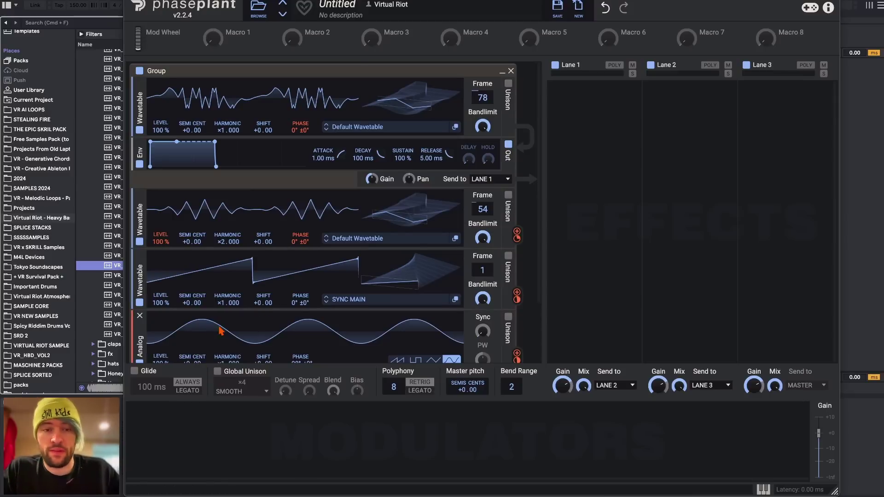
# Raise the SYNC MAIN wavetable's level to 200% and set the second wavetable's frame to 63
pyautogui.scroll(-2, 175, 288)
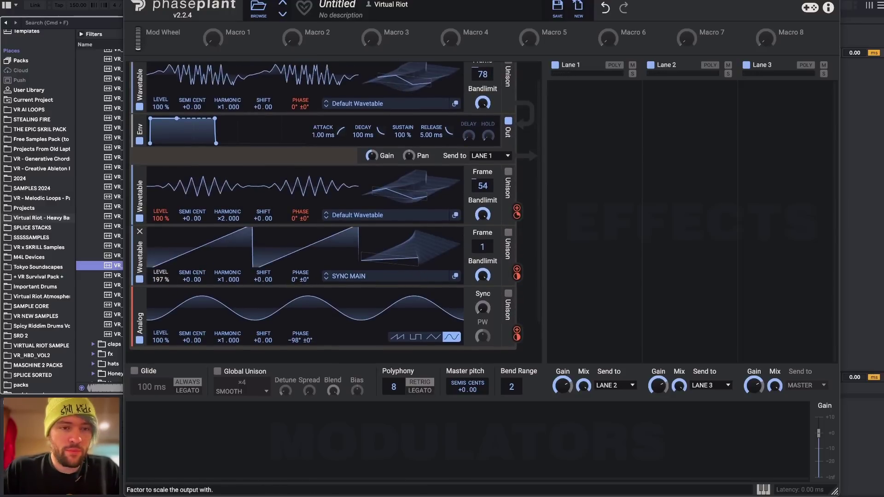
pyautogui.moveTo(160, 280); pyautogui.dragTo(163, 272)
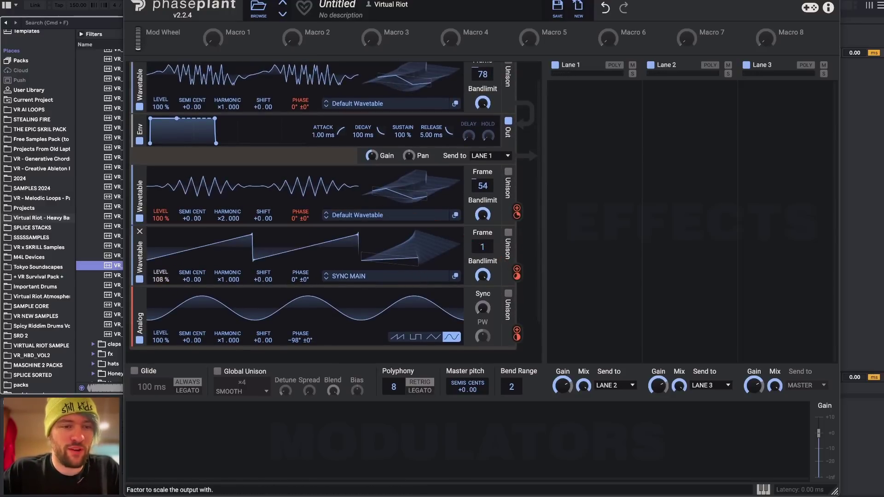
pyautogui.moveTo(161, 279); pyautogui.dragTo(161, 258)
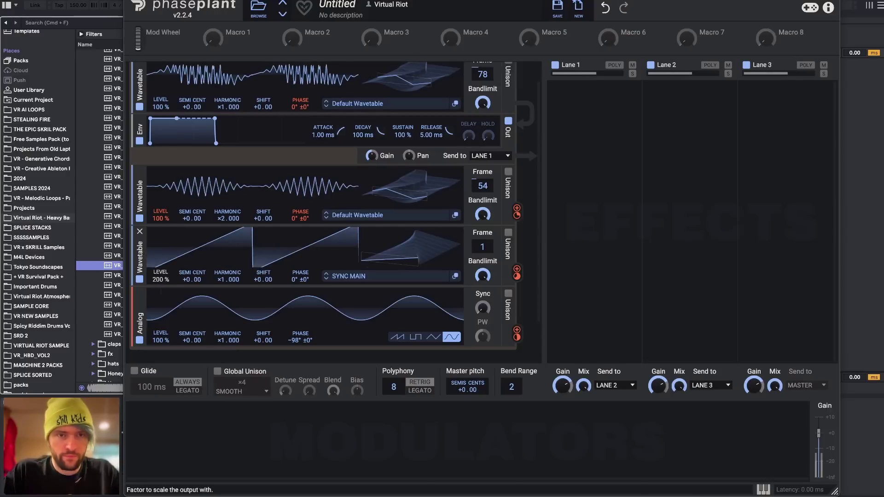
pyautogui.scroll(1, 276, 253)
pyautogui.scroll(-1, 284, 272)
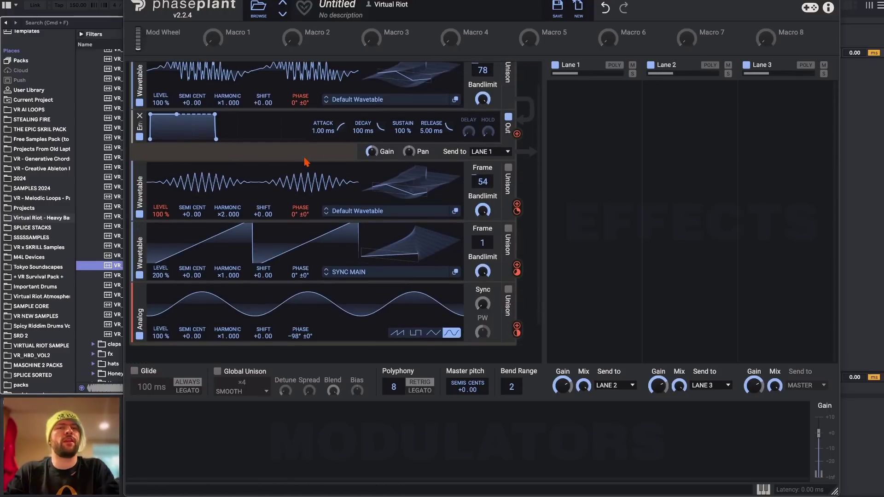
pyautogui.scroll(1, 322, 173)
pyautogui.scroll(-1, 307, 279)
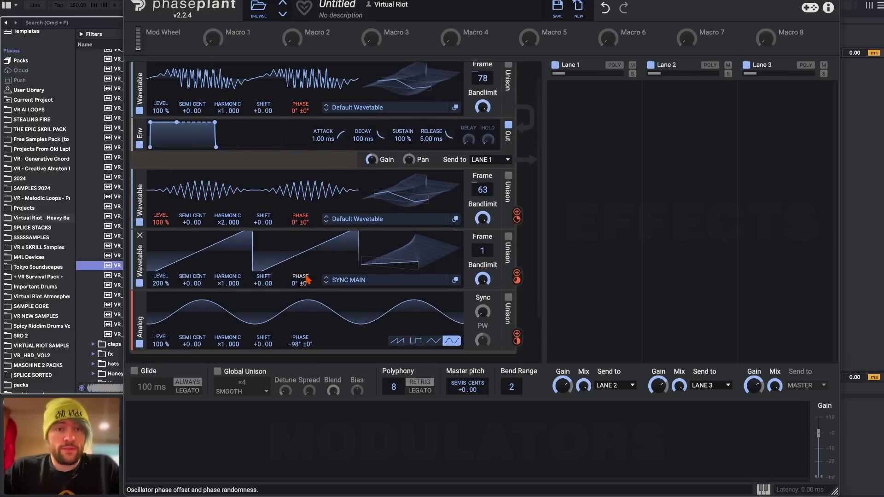
# Drop the Analog oscillator's level to 0% and raise it to 81%, with the second wavetable's level at 118%
pyautogui.scroll(1, 224, 260)
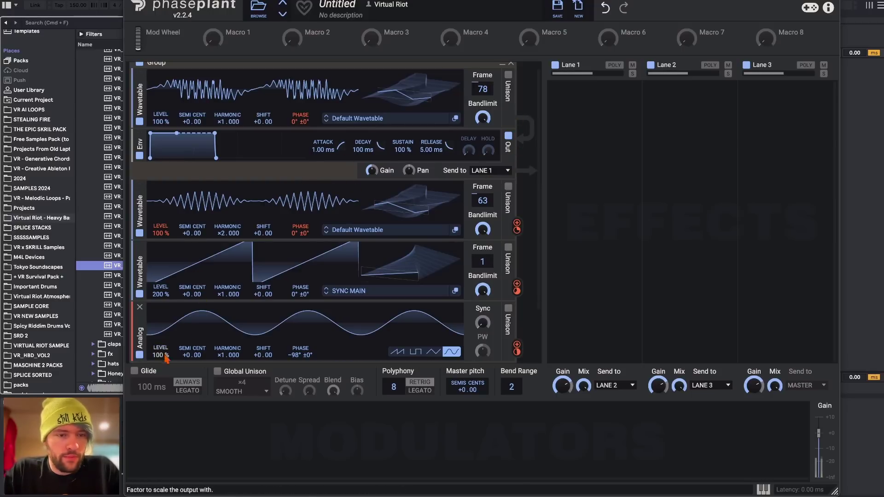
pyautogui.moveTo(160, 355); pyautogui.dragTo(161, 382)
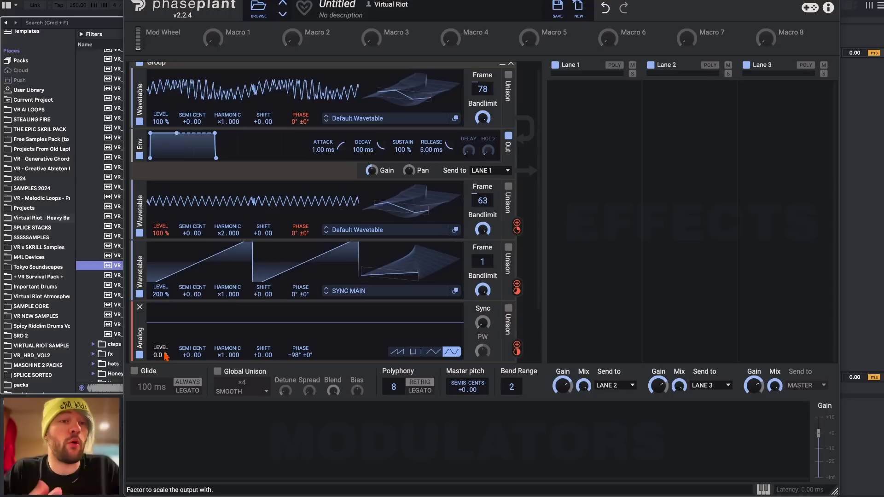
pyautogui.moveTo(161, 233)
pyautogui.mouseDown()
pyautogui.moveTo(161, 210)
pyautogui.moveTo(162, 228)
pyautogui.mouseUp()
pyautogui.scroll(-1, 161, 362)
pyautogui.moveTo(161, 355); pyautogui.dragTo(161, 341)
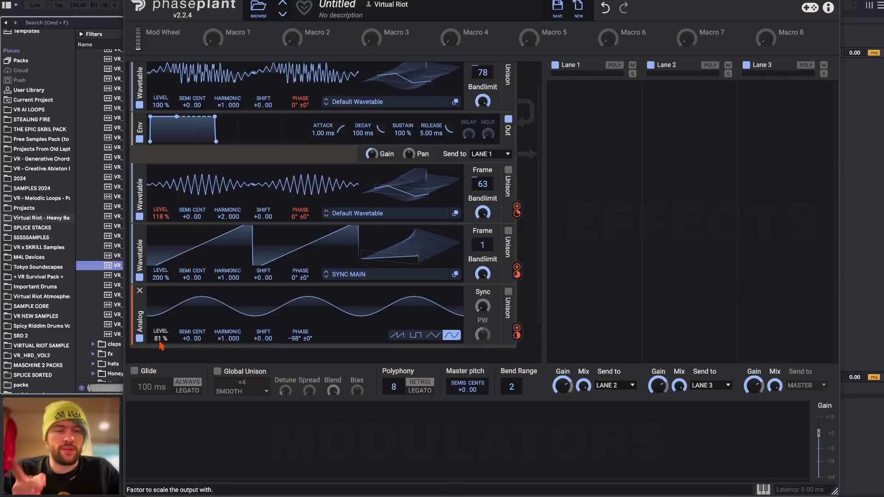
# Replace the Analog oscillator with a Wavetable generator loaded with the SYNC Window wavetable
pyautogui.click(139, 291)
pyautogui.click(231, 293)
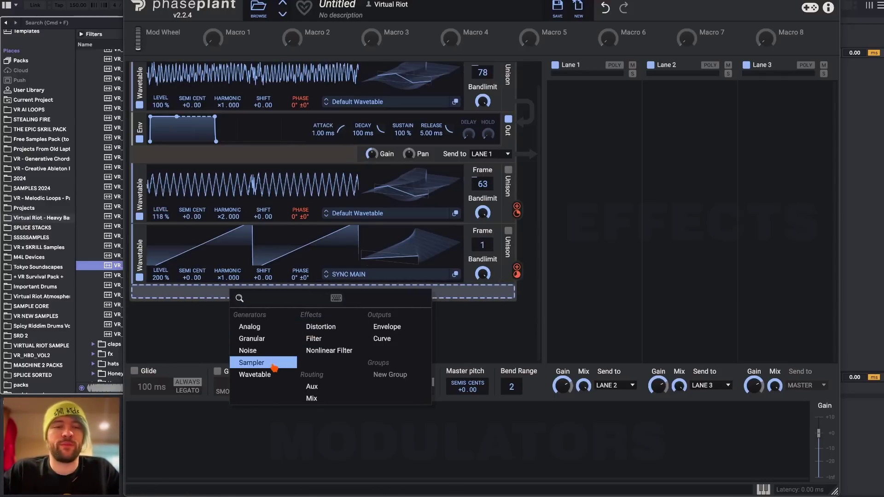
pyautogui.click(254, 374)
pyautogui.click(368, 312)
pyautogui.click(458, 266)
pyautogui.scroll(-5, 599, 387)
pyautogui.doubleClick(590, 464)
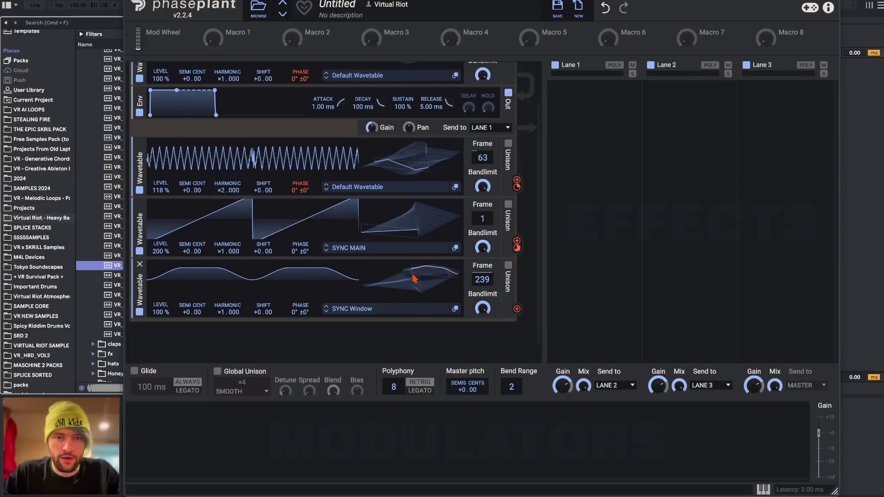
# Modulate the second wavetable's level with the SYNC Window wavetable's output and lower that level's base value
pyautogui.scroll(2, 414, 278)
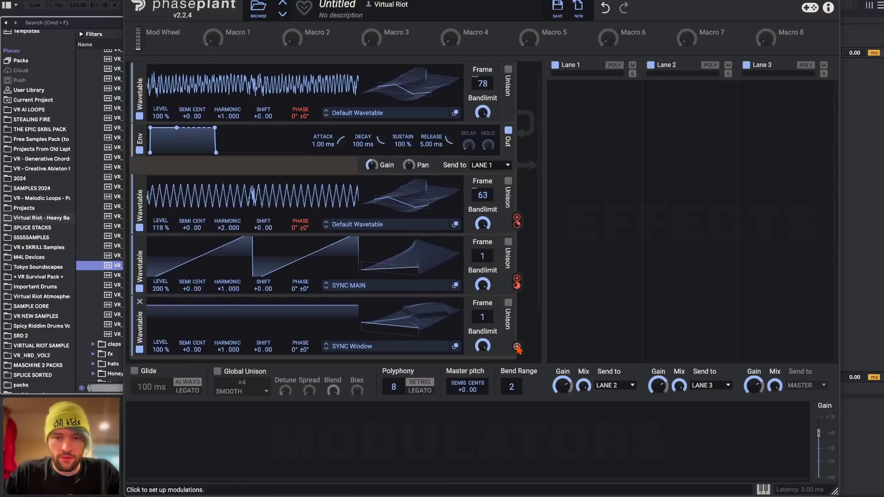
pyautogui.click(517, 347)
pyautogui.click(161, 235)
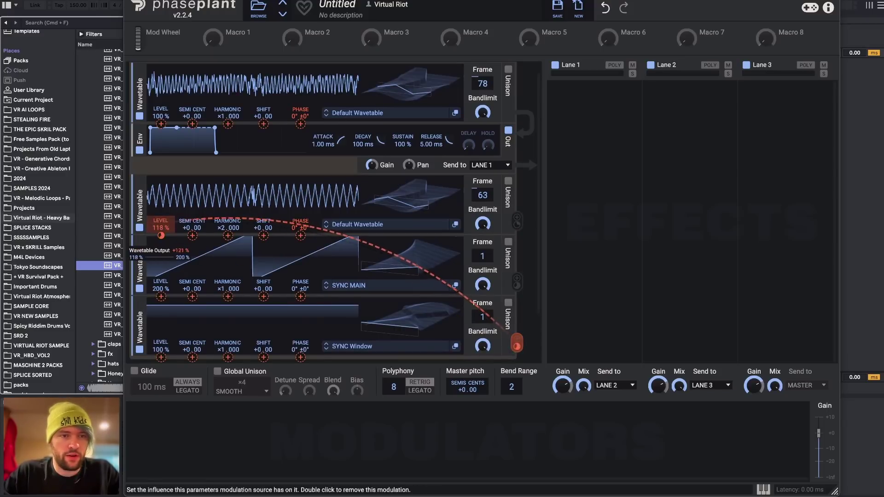
pyautogui.scroll(-2, 391, 290)
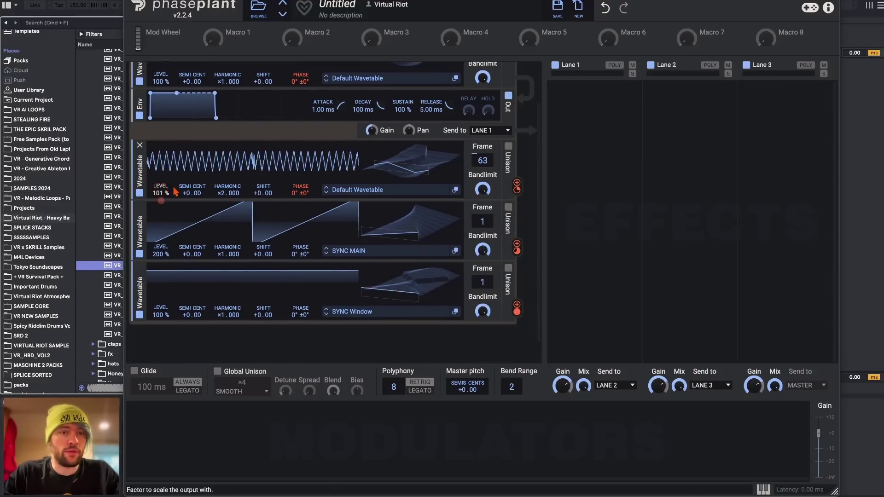
pyautogui.moveTo(161, 203)
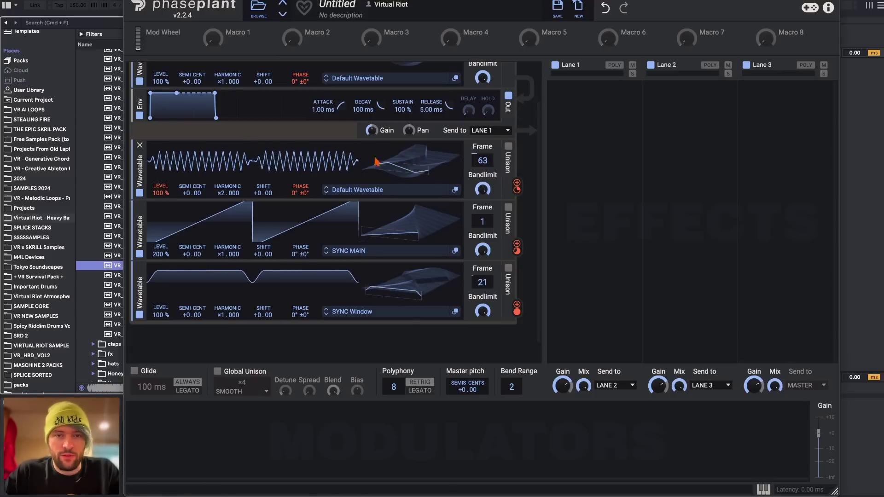
# Move the SYNC Window wavetable to frame 24, and sweep its frame and the SYNC MAIN level to compare the windowed waveforms
pyautogui.scroll(2, 287, 166)
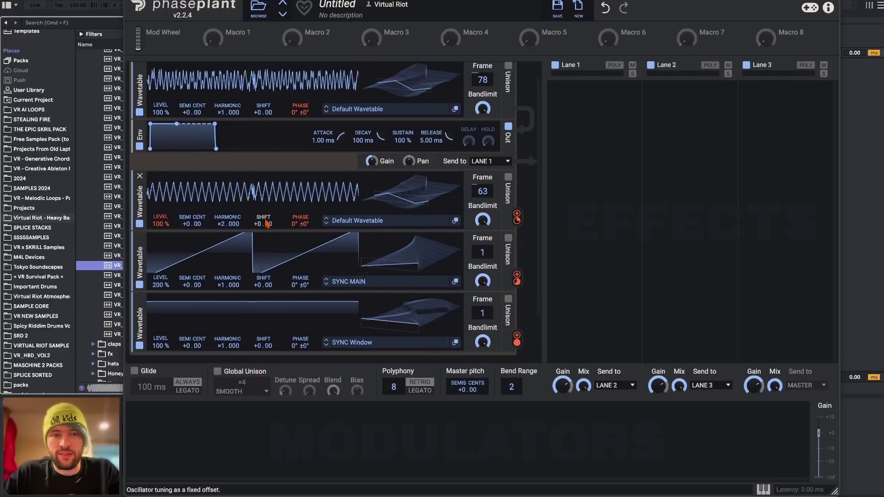
pyautogui.moveTo(401, 331); pyautogui.dragTo(400, 322)
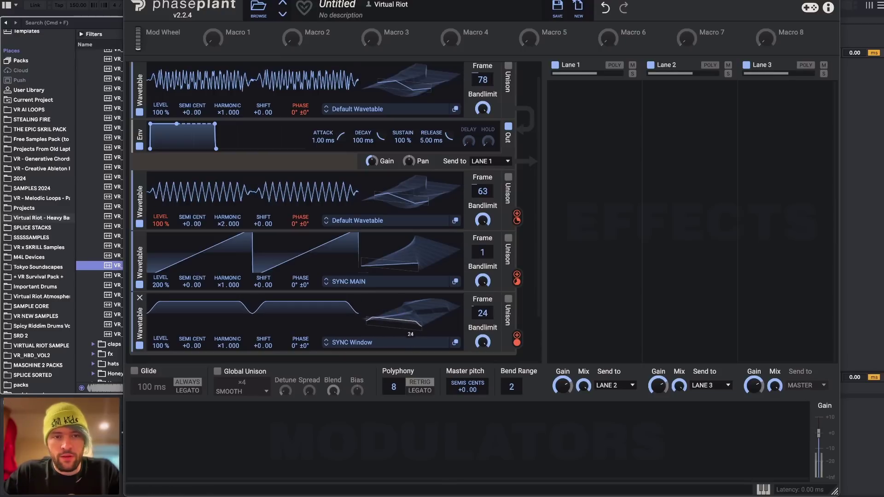
pyautogui.moveTo(161, 285); pyautogui.dragTo(161, 303)
pyautogui.moveTo(402, 328); pyautogui.dragTo(405, 277)
pyautogui.moveTo(156, 284); pyautogui.dragTo(156, 263)
# Readjust the SYNC MAIN modulation depth on the second wavetable's phase and set the SYNC Window frame to 148
pyautogui.moveTo(517, 276); pyautogui.dragTo(301, 234)
pyautogui.moveTo(222, 224)
pyautogui.mouseDown()
pyautogui.moveTo(222, 203)
pyautogui.moveTo(221, 230)
pyautogui.mouseUp()
pyautogui.moveTo(410, 315); pyautogui.dragTo(410, 311)
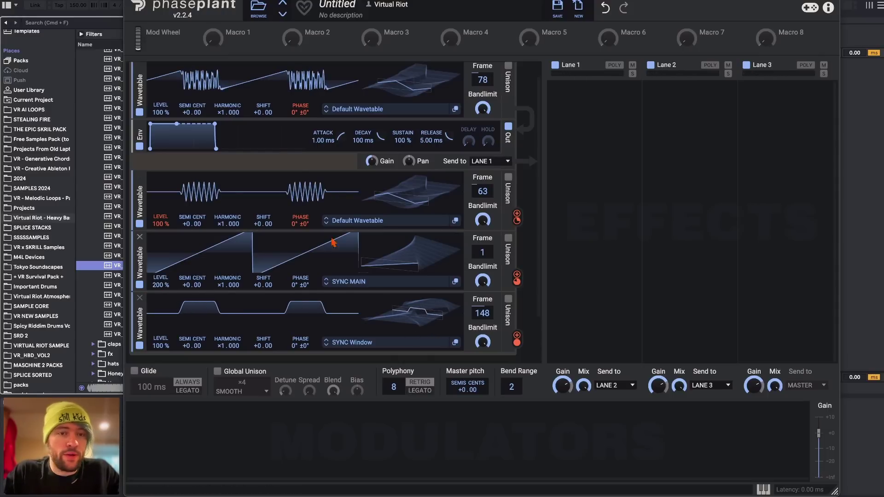
# Lower the SYNC MAIN wavetable's level to 116% and move the SYNC Window wavetable to frame 196
pyautogui.moveTo(450, 316); pyautogui.dragTo(450, 309)
pyautogui.moveTo(160, 285)
pyautogui.mouseDown()
pyautogui.moveTo(161, 304)
pyautogui.moveTo(161, 293)
pyautogui.mouseUp()
pyautogui.moveTo(410, 317); pyautogui.dragTo(410, 304)
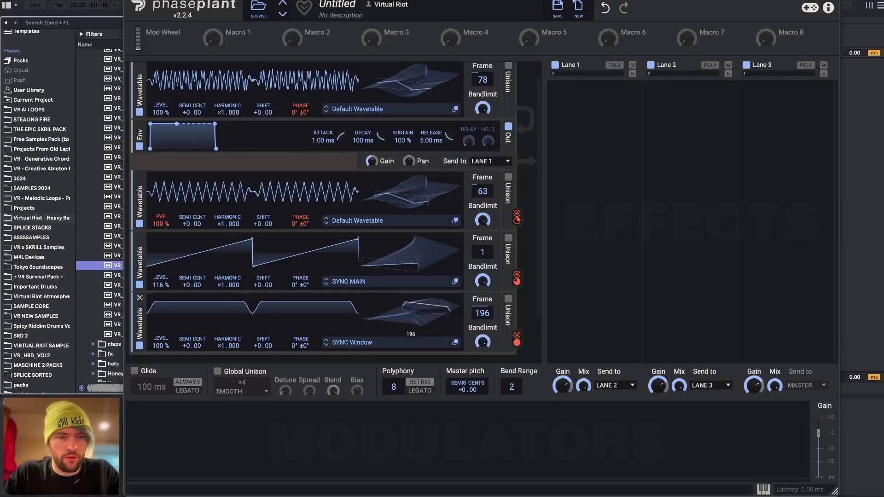
# Set the SYNC MAIN level to 200% and sweep the SYNC Window frame, resetting it to 1 before ending at 134
pyautogui.moveTo(161, 285); pyautogui.dragTo(160, 275)
pyautogui.moveTo(411, 324); pyautogui.dragTo(410, 328)
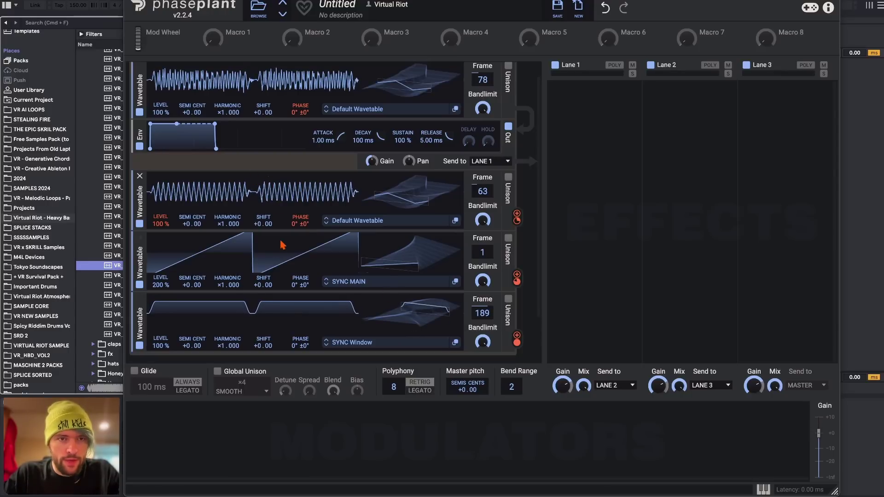
pyautogui.doubleClick(431, 311)
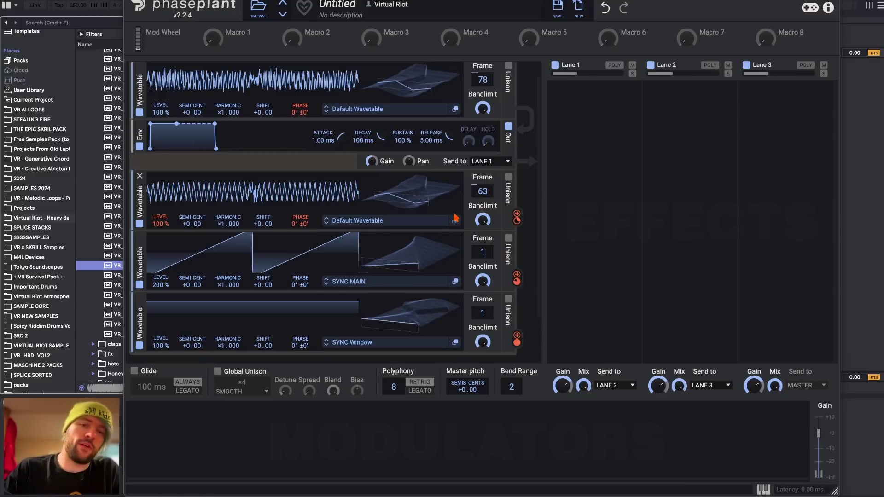
pyautogui.moveTo(432, 325); pyautogui.dragTo(422, 301)
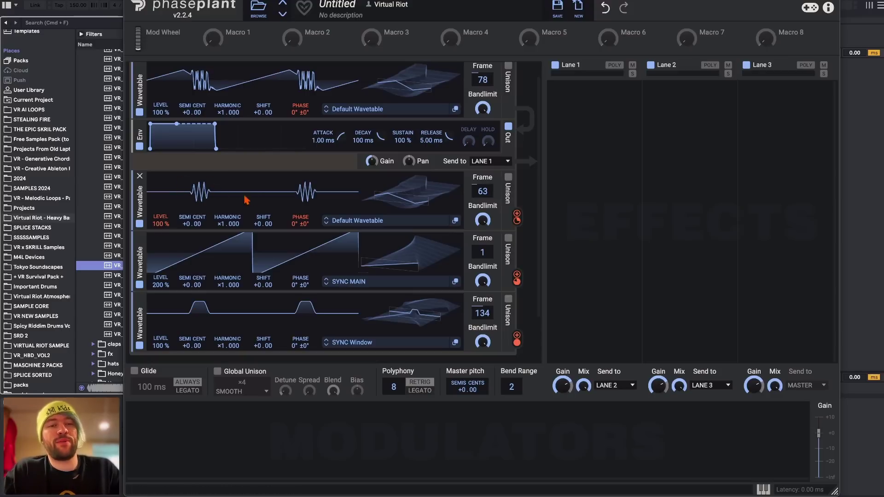
# Set the SYNC Window wavetable's harmonic to ×3.000 and its frame to 158
pyautogui.moveTo(228, 346); pyautogui.dragTo(228, 336)
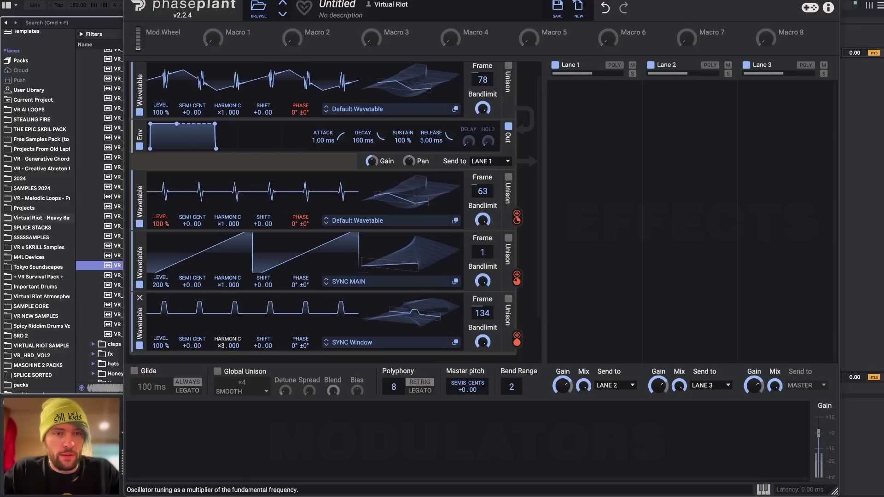
pyautogui.moveTo(423, 317); pyautogui.dragTo(423, 306)
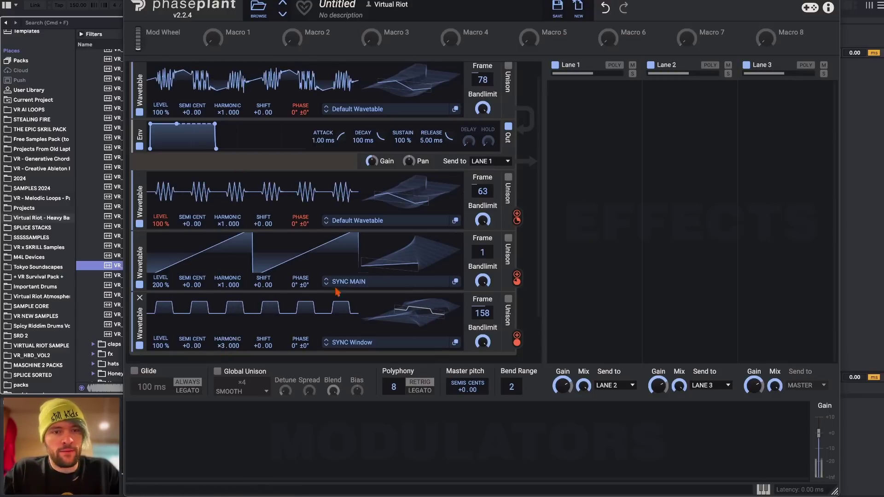
pyautogui.scroll(2, 337, 293)
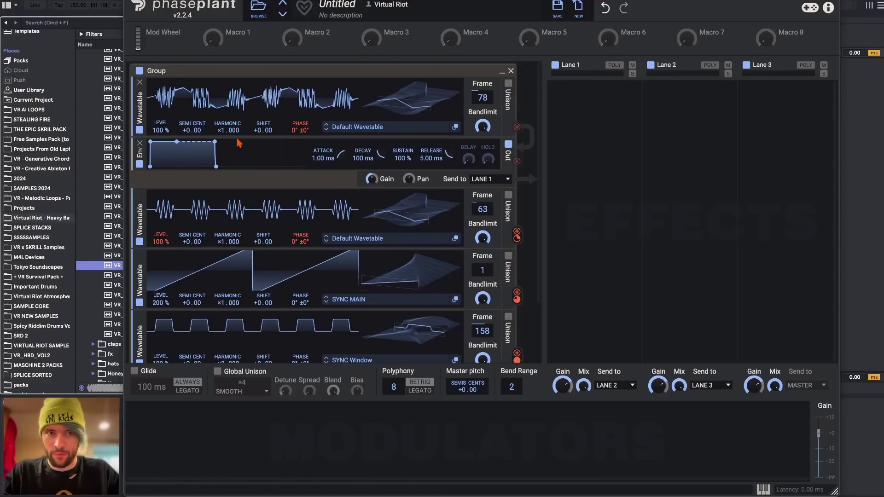
# Sweep the SYNC MAIN level down and back up to 123%, and set the second wavetable's frame to 36
pyautogui.moveTo(173, 278); pyautogui.dragTo(172, 288)
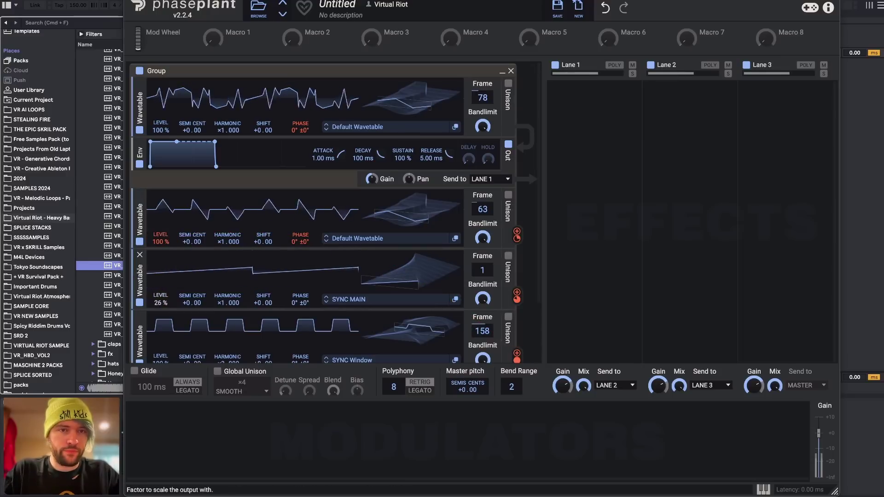
pyautogui.moveTo(160, 302); pyautogui.dragTo(160, 302)
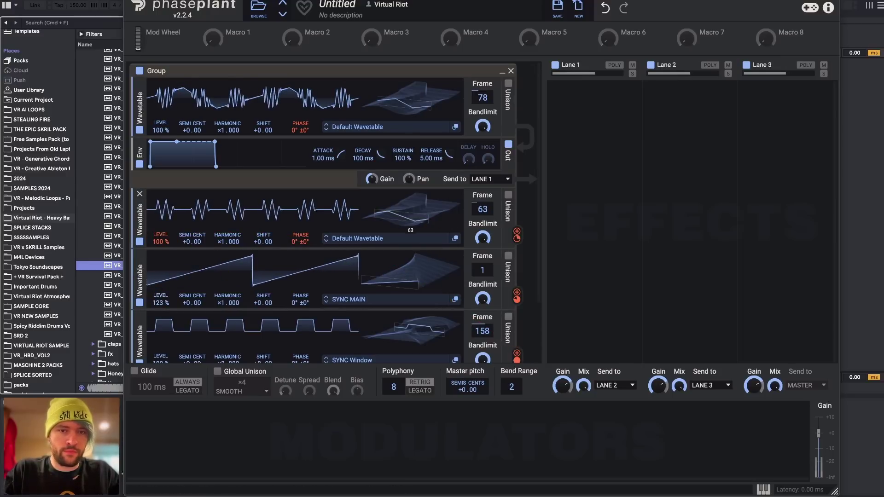
pyautogui.moveTo(410, 216); pyautogui.dragTo(410, 223)
pyautogui.moveTo(410, 281); pyautogui.dragTo(410, 276)
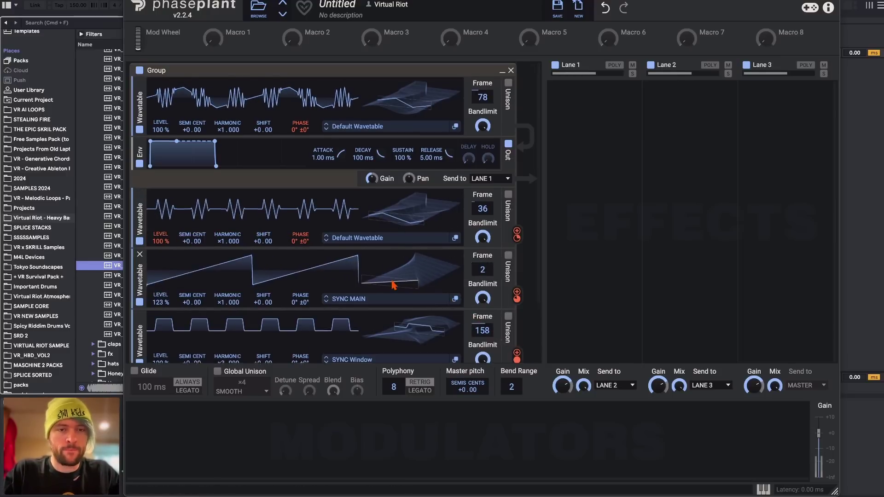
# Reset the SYNC Window and SYNC MAIN wavetables to frame 1 and lower the SYNC MAIN level to 117%
pyautogui.scroll(-3, 394, 285)
pyautogui.moveTo(394, 285); pyautogui.dragTo(393, 294)
pyautogui.scroll(3, 250, 329)
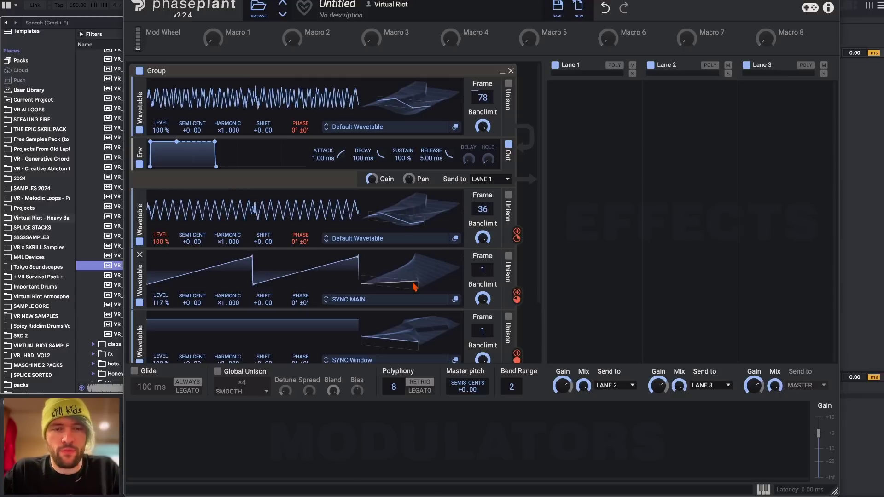
# Sweep the SYNC MAIN frame through 83 and 58 and back to 1 to compare shapes, and lower its level to 99%
pyautogui.moveTo(413, 287); pyautogui.dragTo(414, 267)
pyautogui.moveTo(413, 230)
pyautogui.mouseDown()
pyautogui.moveTo(413, 174)
pyautogui.moveTo(413, 288)
pyautogui.moveTo(413, 233)
pyautogui.mouseUp()
pyautogui.moveTo(412, 276)
pyautogui.mouseDown()
pyautogui.moveTo(412, 251)
pyautogui.moveTo(412, 306)
pyautogui.moveTo(412, 292)
pyautogui.mouseUp()
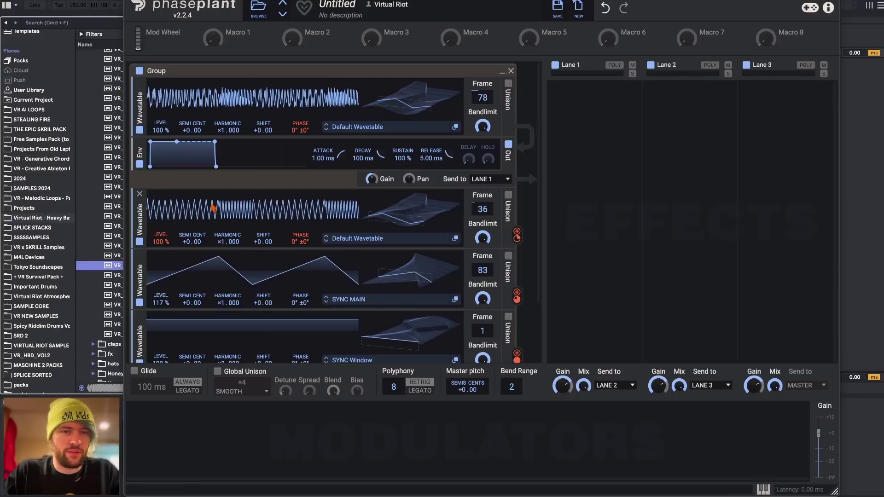
pyautogui.moveTo(418, 261)
pyautogui.mouseDown()
pyautogui.moveTo(416, 294)
pyautogui.moveTo(414, 263)
pyautogui.mouseUp()
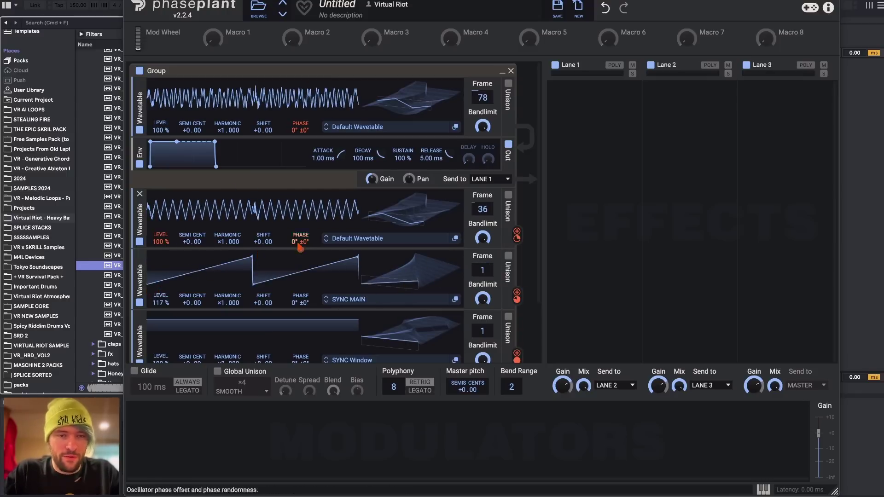
pyautogui.moveTo(412, 276)
pyautogui.mouseDown()
pyautogui.moveTo(412, 166)
pyautogui.moveTo(411, 280)
pyautogui.mouseUp()
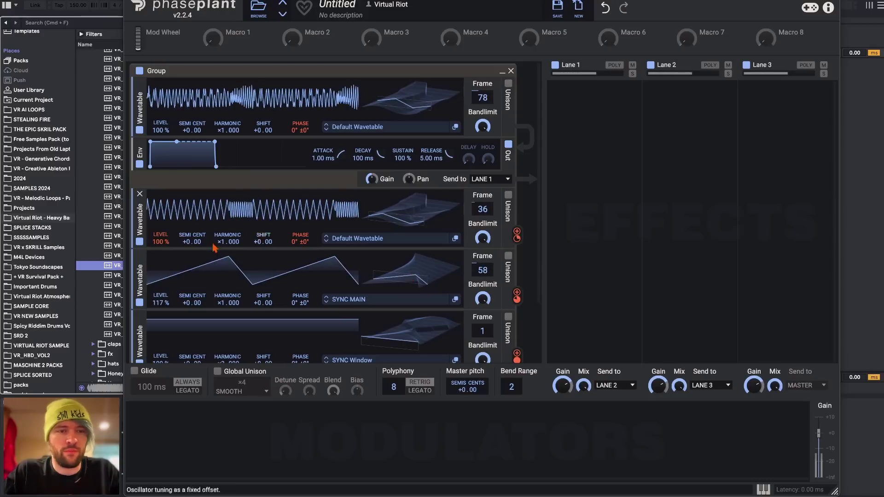
pyautogui.moveTo(161, 302)
pyautogui.mouseDown()
pyautogui.moveTo(161, 332)
pyautogui.moveTo(160, 299)
pyautogui.mouseUp()
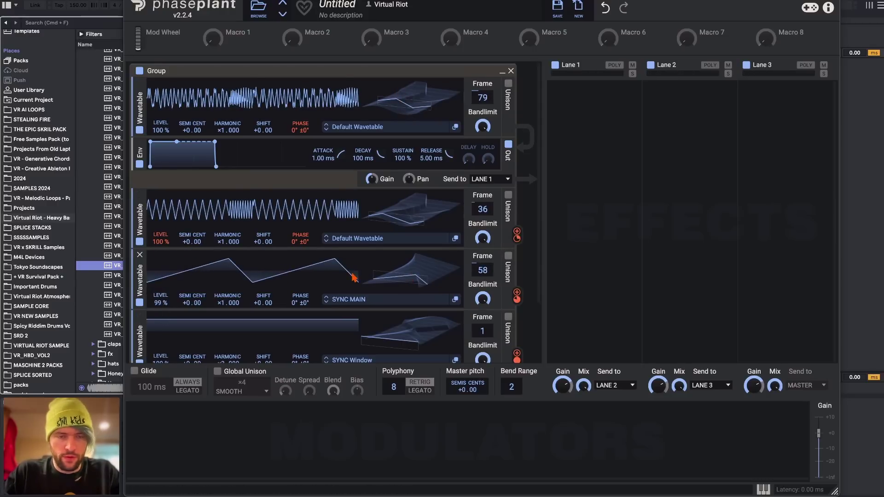
pyautogui.scroll(-3, 354, 278)
pyautogui.scroll(3, 353, 278)
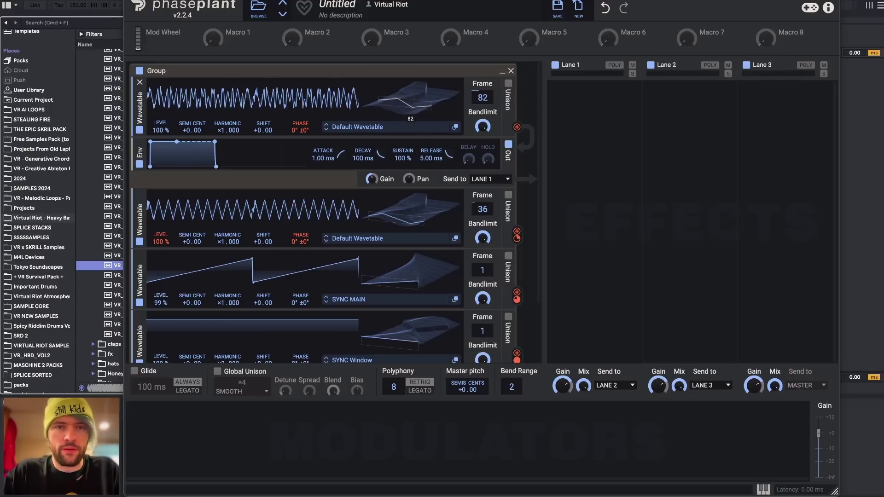
# Set the first wavetable's frame to 76 and rename Macro 1 to "Main FM"
pyautogui.moveTo(161, 242); pyautogui.dragTo(162, 285)
pyautogui.moveTo(212, 38); pyautogui.dragTo(160, 221)
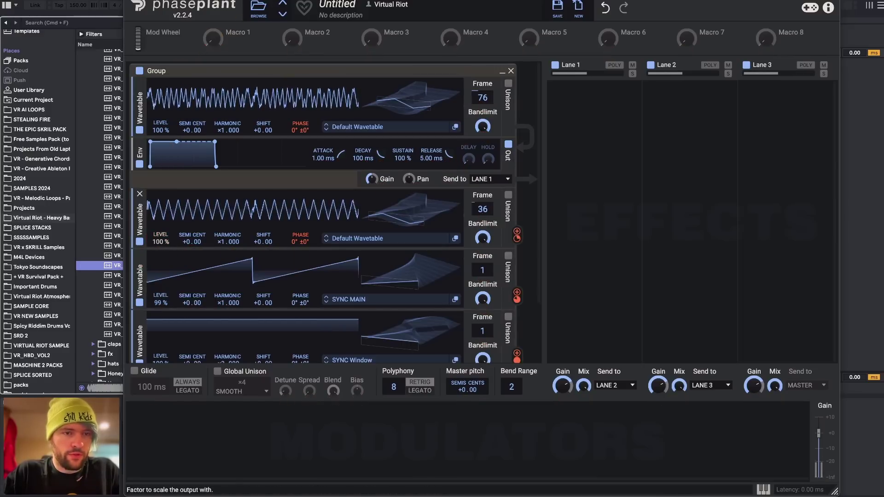
pyautogui.doubleClick(239, 32)
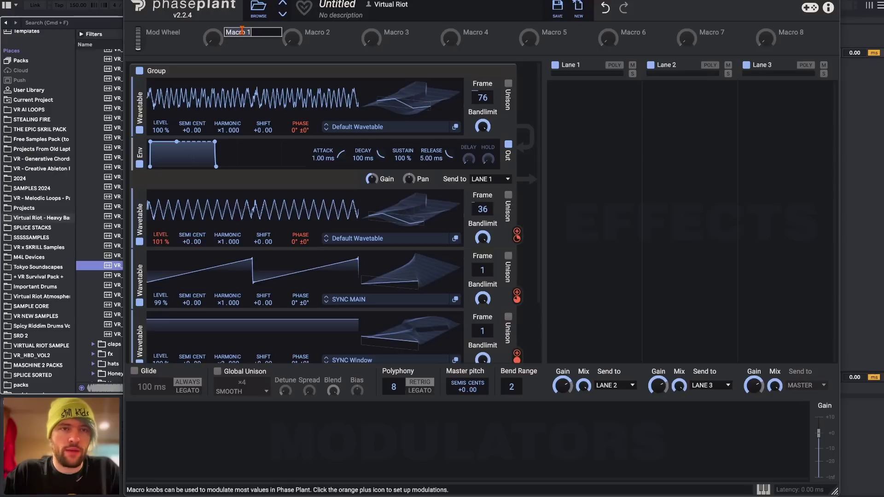
pyautogui.press('Return')
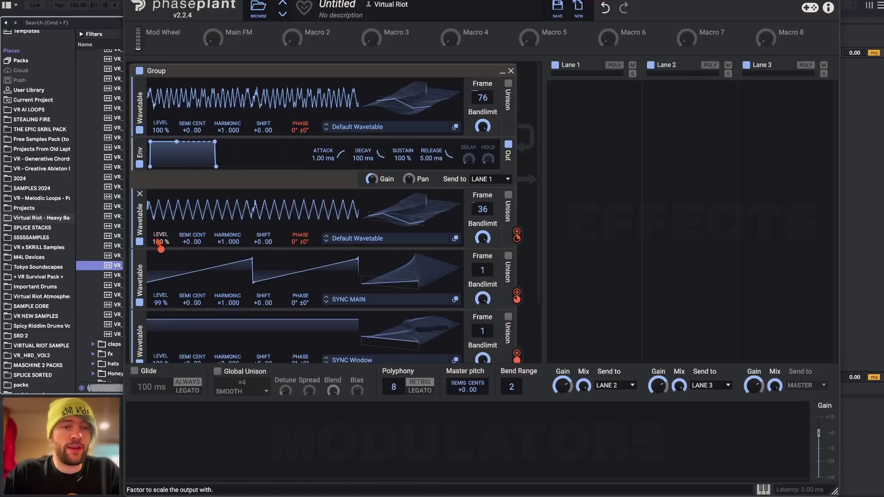
# Lower the second wavetable's level to 0% and try modulating it with the Main FM macro at a depth of +96%
pyautogui.moveTo(161, 239); pyautogui.dragTo(160, 258)
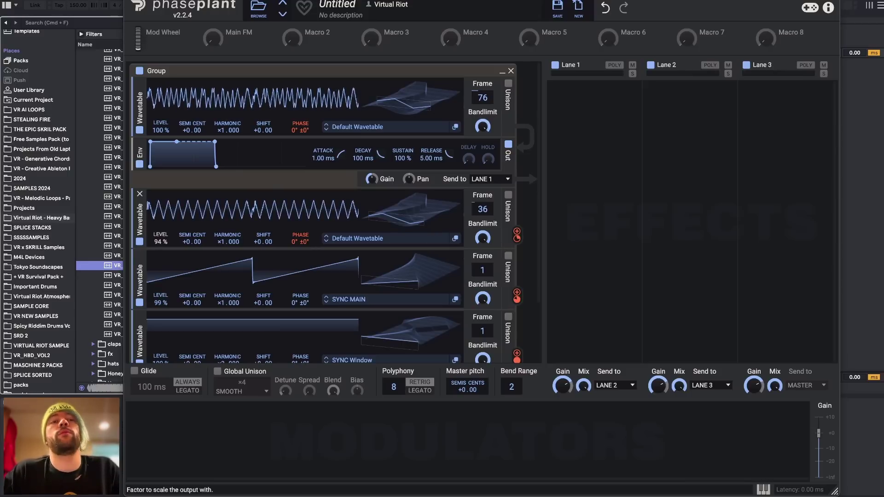
pyautogui.moveTo(516, 353); pyautogui.dragTo(156, 237)
pyautogui.moveTo(230, 42); pyautogui.dragTo(162, 230)
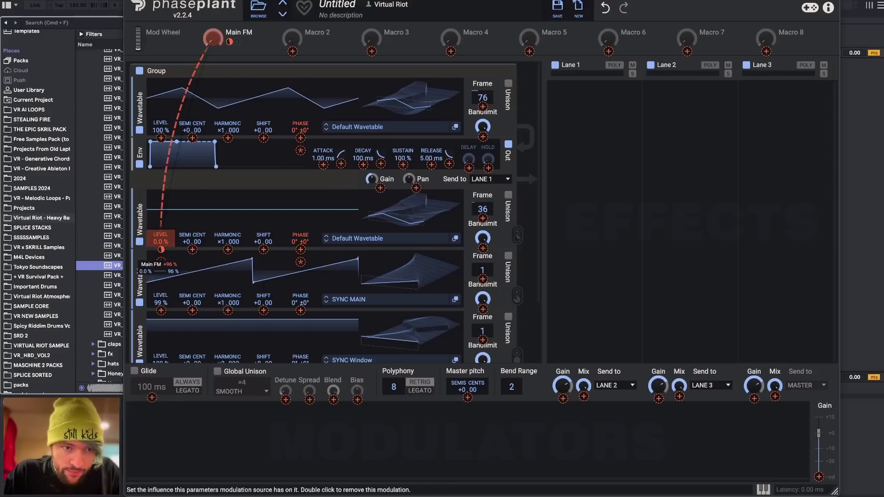
pyautogui.moveTo(162, 230); pyautogui.dragTo(162, 228)
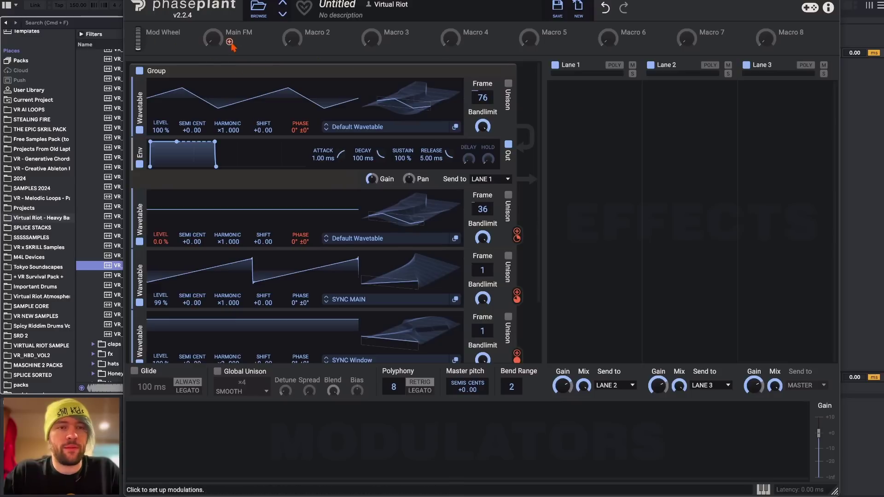
# Assign the Main FM macro to the second wavetable's level at +100% depth and turn the macro up to 79%
pyautogui.click(229, 43)
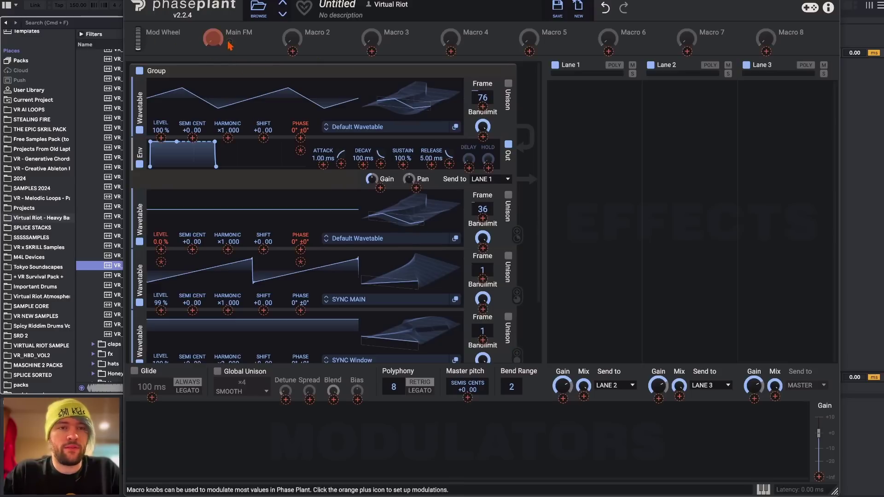
pyautogui.click(161, 250)
pyautogui.rightClick(161, 250)
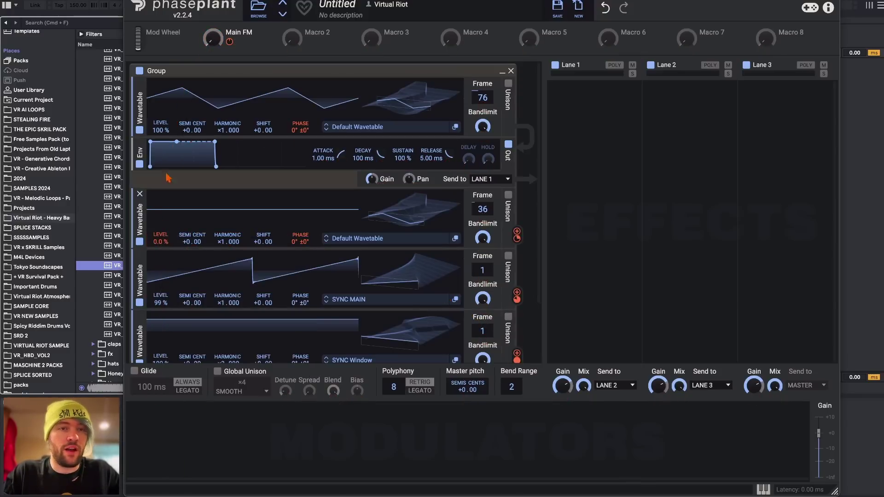
pyautogui.moveTo(229, 43); pyautogui.dragTo(160, 248)
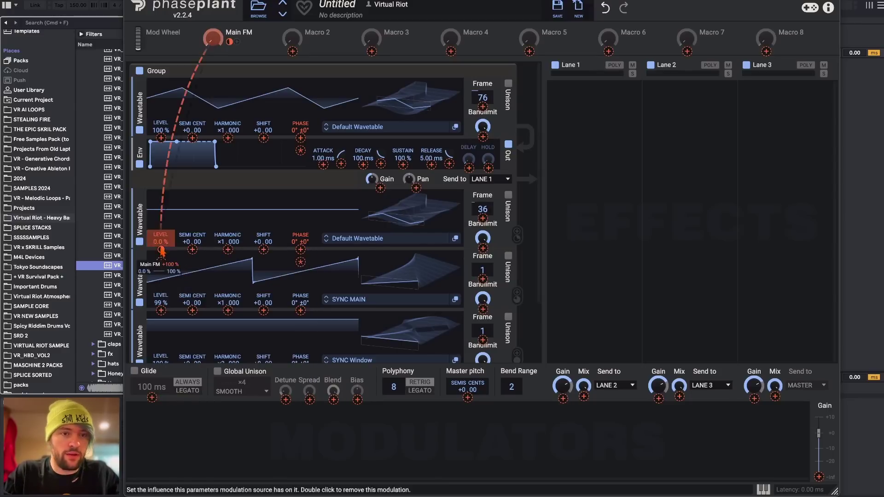
pyautogui.moveTo(212, 39); pyautogui.dragTo(213, 14)
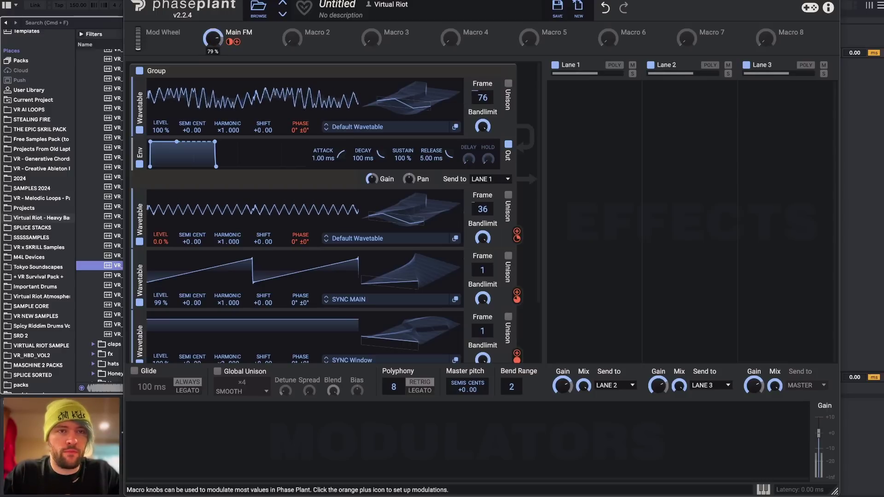
# Lower the SYNC MAIN level to 0%, rename Macro 2 to "Sync" and assign it to that level
pyautogui.moveTo(213, 39); pyautogui.dragTo(160, 307)
pyautogui.doubleClick(311, 32)
pyautogui.write('Sync')
pyautogui.press('Return')
pyautogui.moveTo(310, 43); pyautogui.dragTo(160, 302)
# Rename Macro 3 to "Window Shape" and assign it to the SYNC Window wavetable's frame
pyautogui.scroll(-3, 248, 226)
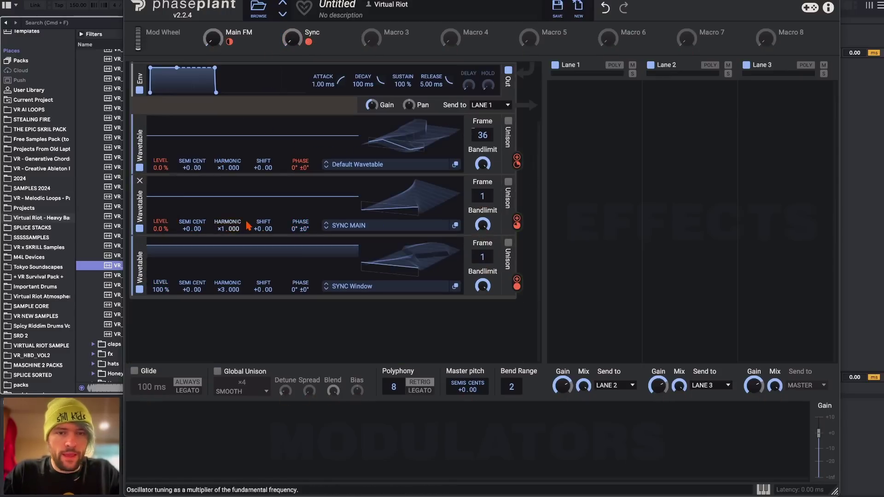
pyautogui.scroll(2, 443, 256)
pyautogui.doubleClick(391, 32)
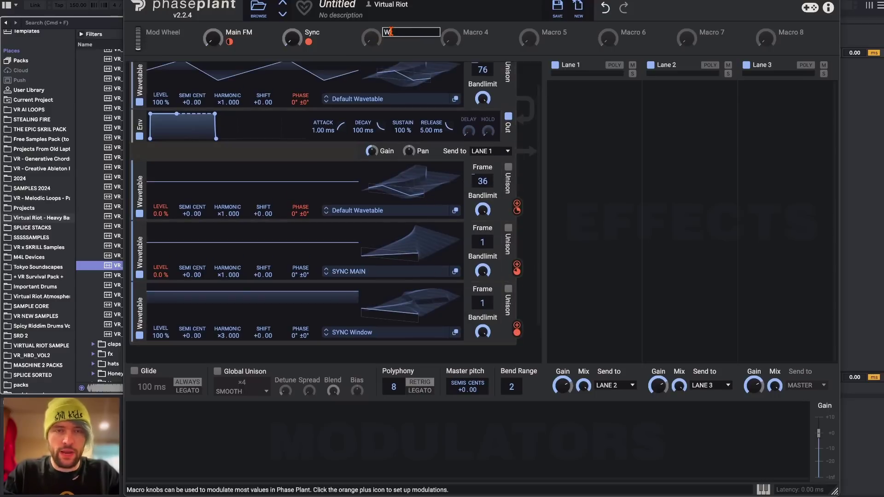
pyautogui.write('Window Shape')
pyautogui.press('Return')
pyautogui.moveTo(388, 41); pyautogui.dragTo(484, 312)
# Raise the Main FM modulation of the second wavetable's level to +200% and turn the macro up to 100%
pyautogui.scroll(1, 483, 230)
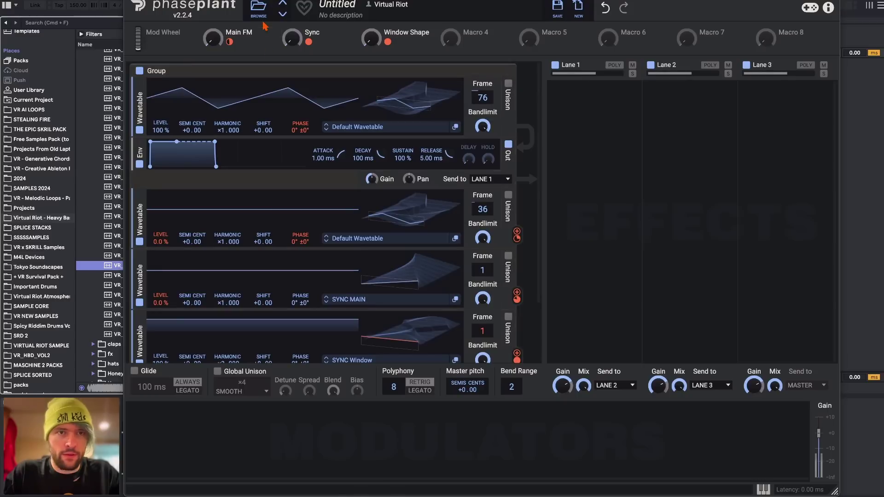
pyautogui.moveTo(229, 42); pyautogui.dragTo(165, 217)
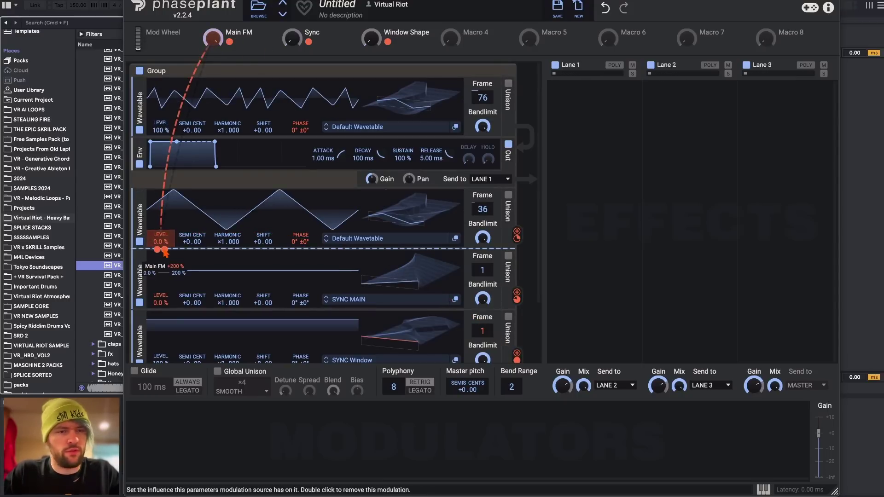
pyautogui.moveTo(214, 42); pyautogui.dragTo(214, 43)
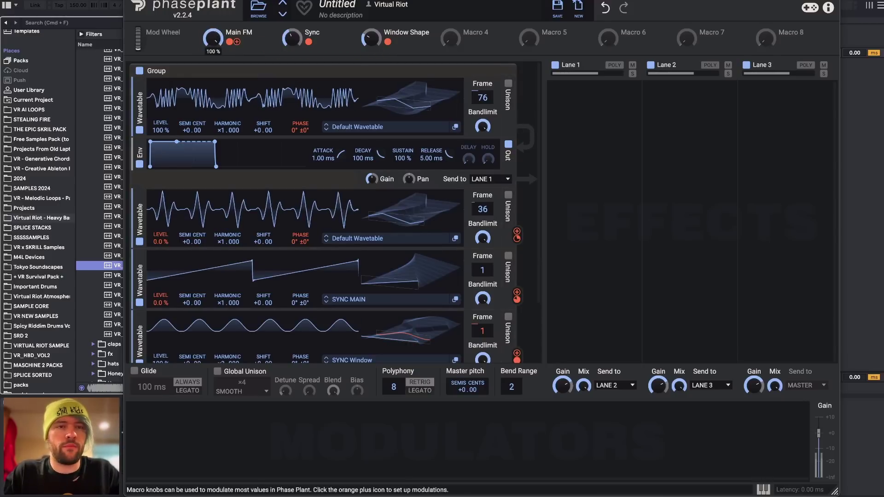
# Turn up the Sync macro and set the first wavetable to frame 86 and the second to frame 104
pyautogui.moveTo(291, 38); pyautogui.dragTo(292, 37)
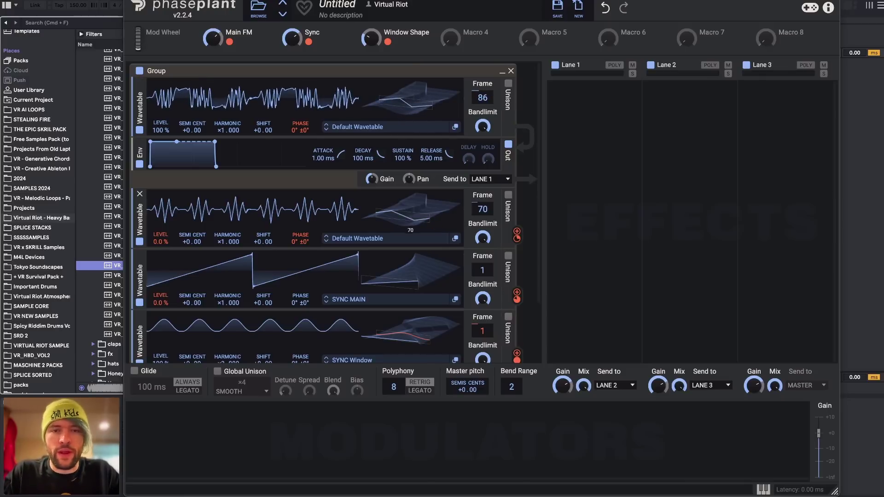
pyautogui.scroll(-3, 317, 194)
pyautogui.scroll(3, 317, 194)
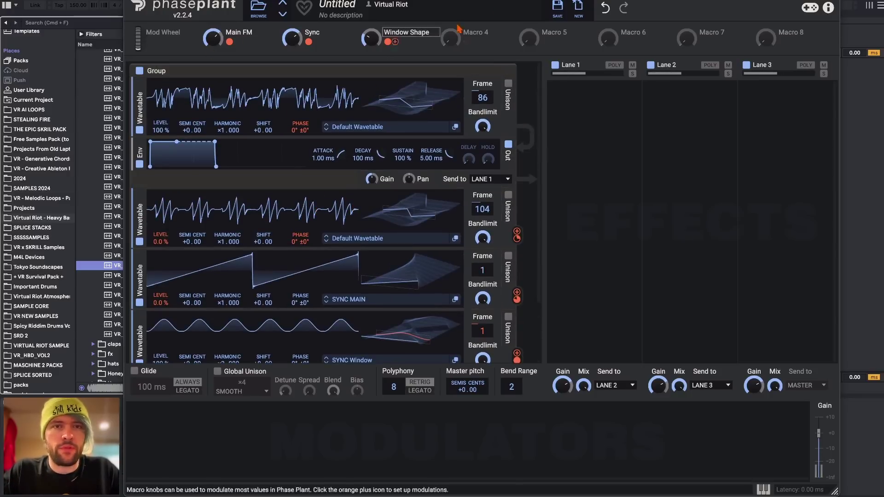
# Save the preset as "Wavetable FM Setup with Sync and Wind" in the User folder
pyautogui.click(557, 7)
pyautogui.write('Wavetable FM Setup with Sync and')
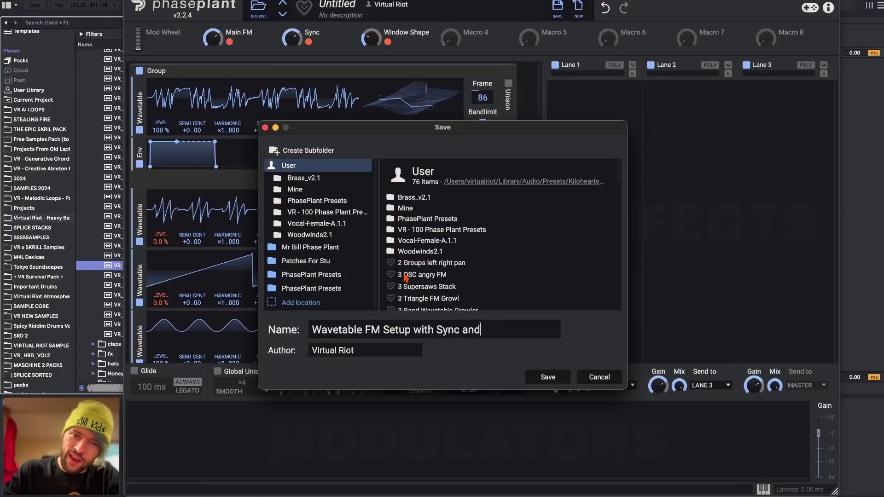
pyautogui.write(' Wind')
pyautogui.press('Return')
# Turn down the Sync and Window Shape macros and move the second wavetable to frame 57
pyautogui.scroll(-3, 338, 149)
pyautogui.scroll(3, 339, 149)
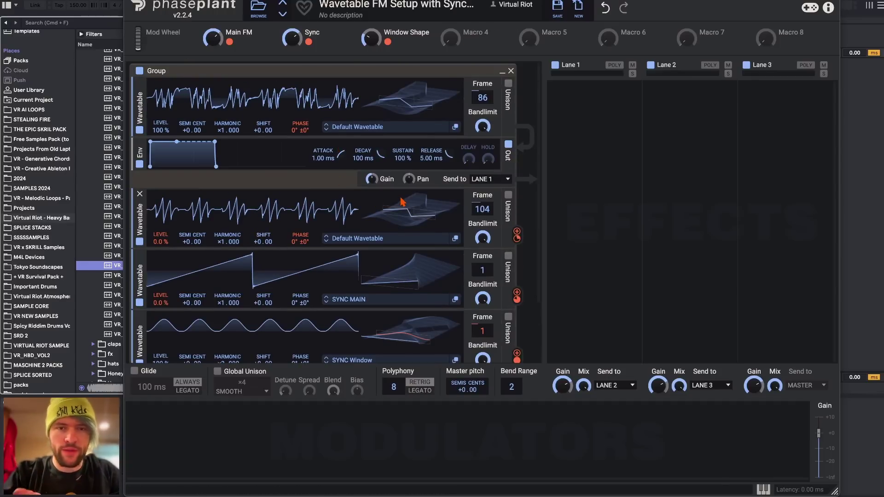
pyautogui.click(357, 237)
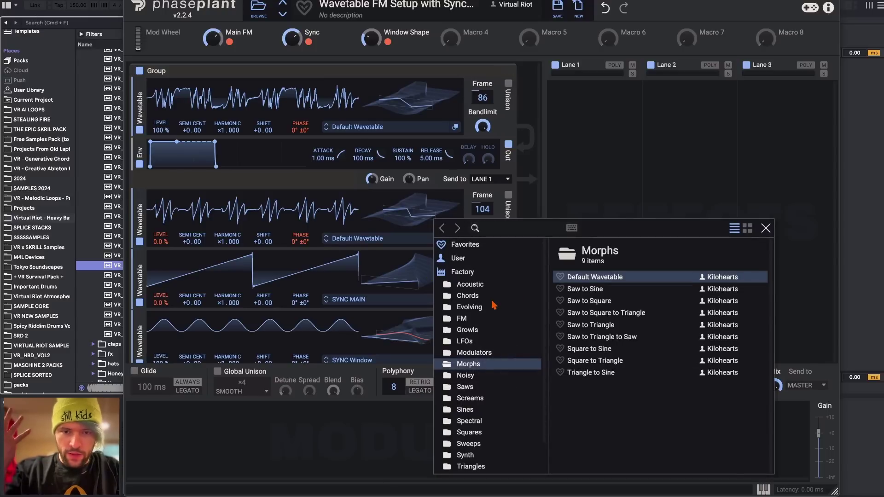
pyautogui.click(414, 251)
pyautogui.moveTo(412, 217)
pyautogui.mouseDown()
pyautogui.moveTo(410, 229)
pyautogui.moveTo(404, 184)
pyautogui.moveTo(410, 221)
pyautogui.mouseUp()
# Load the Squished wavetable from the factory Growls folder into the second oscillator and set its frame to 256
pyautogui.click(358, 238)
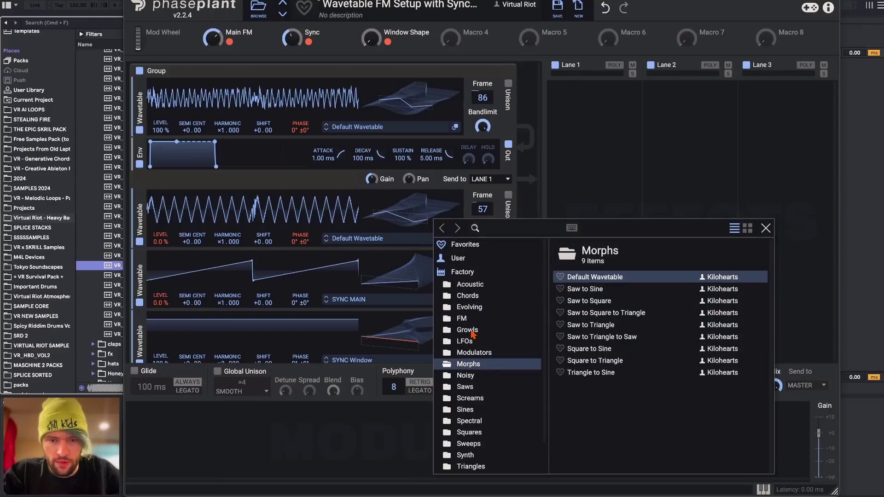
pyautogui.click(467, 330)
pyautogui.doubleClick(589, 351)
pyautogui.moveTo(410, 228)
pyautogui.mouseDown()
pyautogui.moveTo(417, 211)
pyautogui.moveTo(419, 219)
pyautogui.mouseUp()
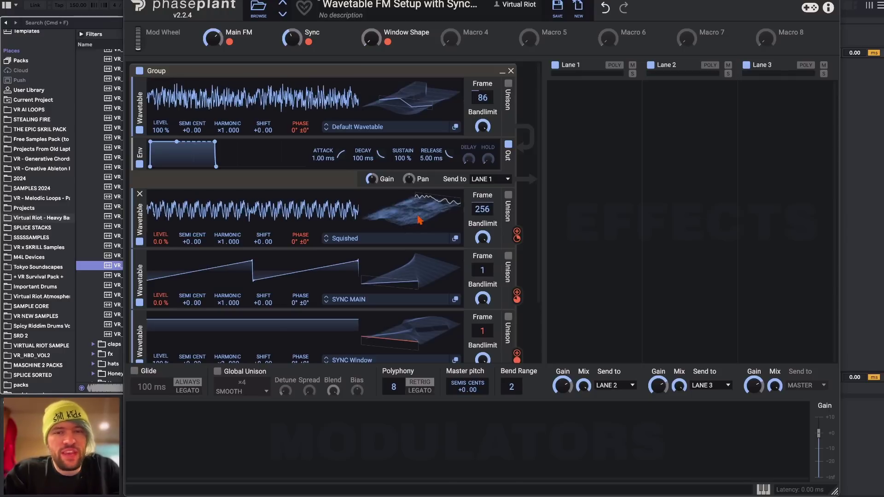
# Replace the second oscillator's wavetable with FM SHAPES from the User folder
pyautogui.click(346, 240)
pyautogui.click(459, 259)
pyautogui.scroll(-5, 647, 355)
pyautogui.doubleClick(584, 361)
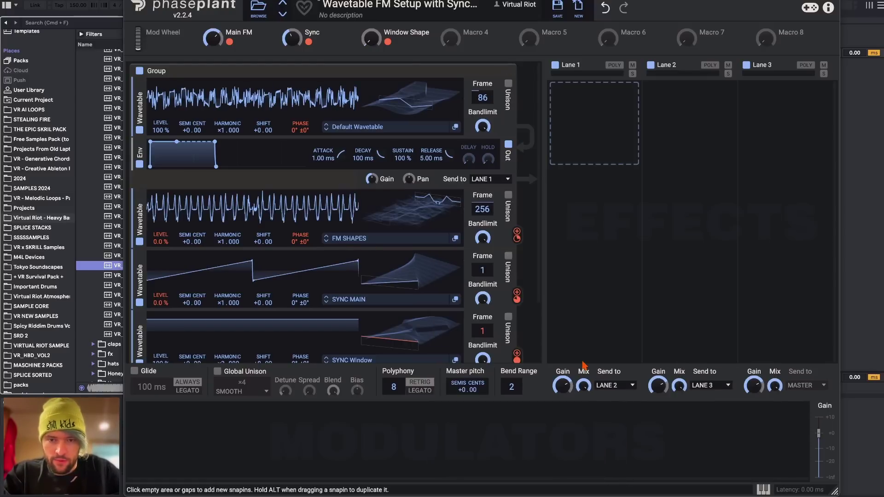
# Sweep the FM SHAPES wavetable in the second oscillator through frames 1, 30 and 93, ending on frame 95
pyautogui.moveTo(482, 209); pyautogui.dragTo(482, 249)
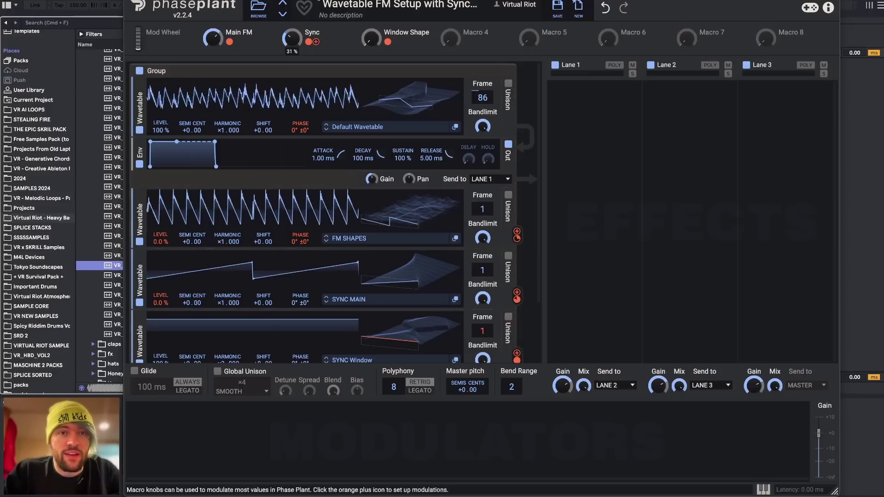
pyautogui.moveTo(409, 228); pyautogui.dragTo(374, 217)
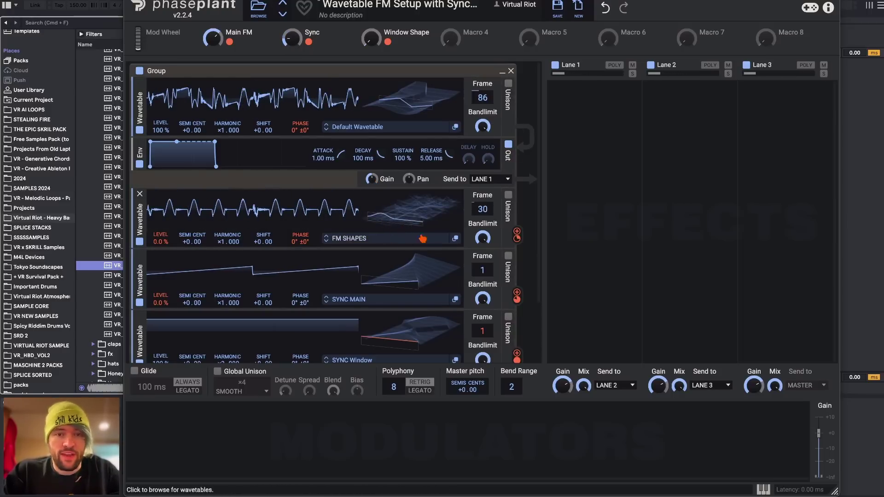
pyautogui.moveTo(284, 214); pyautogui.dragTo(284, 184)
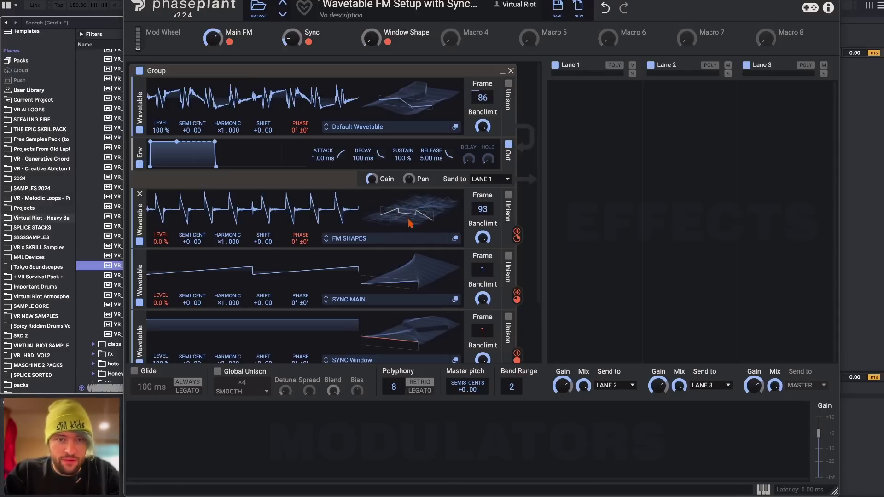
pyautogui.moveTo(430, 216)
pyautogui.mouseDown()
pyautogui.moveTo(430, 206)
pyautogui.moveTo(430, 234)
pyautogui.moveTo(430, 200)
pyautogui.moveTo(440, 227)
pyautogui.mouseUp()
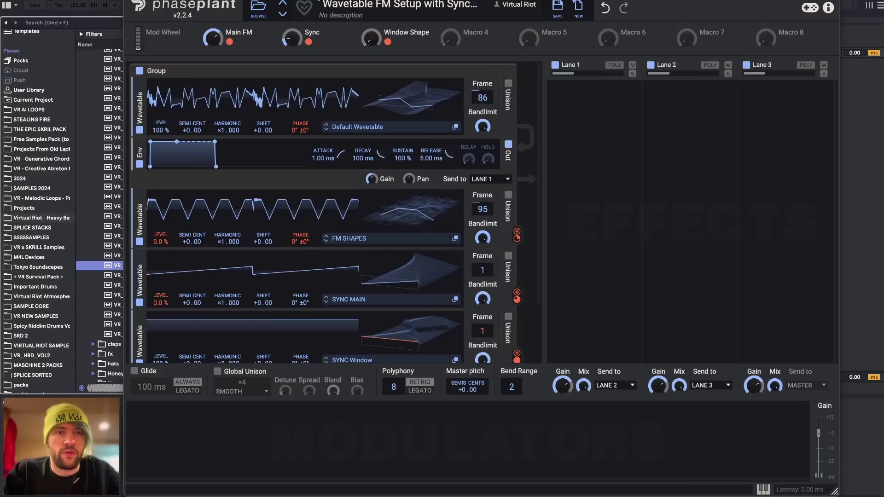
# Vary the Sync and Main FM macros while sweeping the FM SHAPES wavetable through frame 170 to frame 256
pyautogui.moveTo(292, 39); pyautogui.dragTo(292, 23)
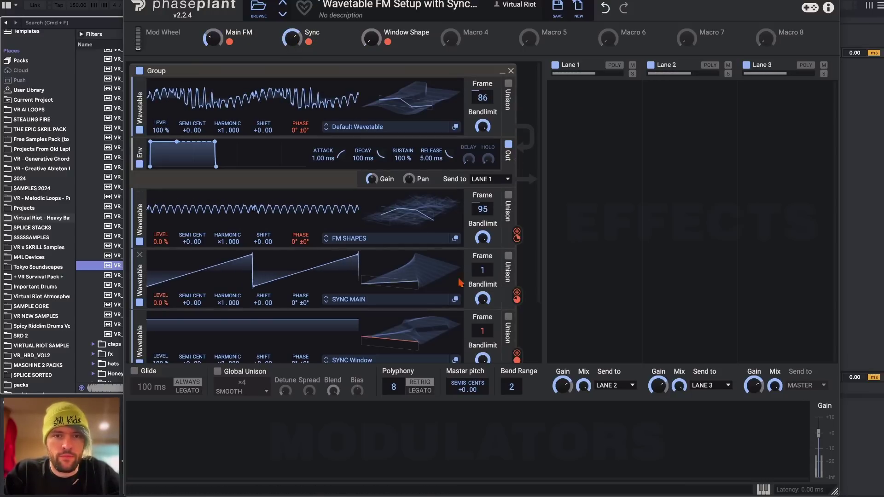
pyautogui.moveTo(419, 223); pyautogui.dragTo(419, 207)
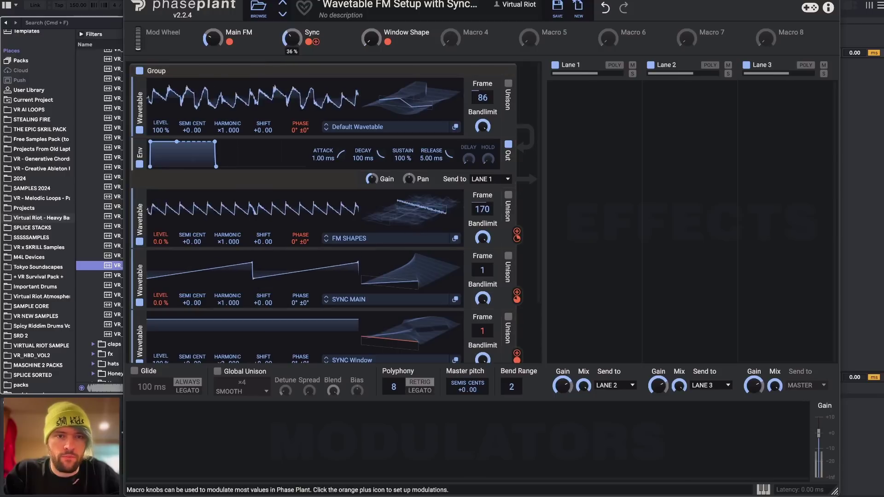
pyautogui.moveTo(426, 208); pyautogui.dragTo(425, 193)
pyautogui.moveTo(212, 38)
pyautogui.mouseDown()
pyautogui.moveTo(213, 30)
pyautogui.moveTo(213, 40)
pyautogui.mouseUp()
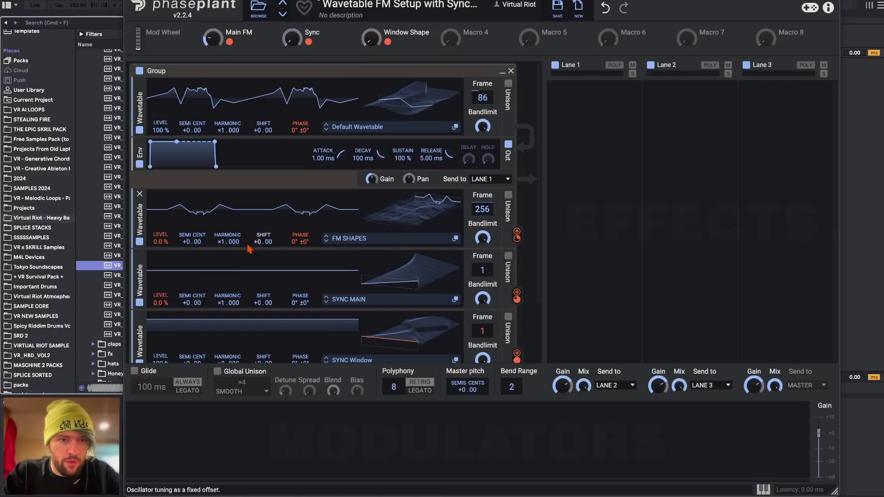
# Set the FM SHAPES oscillator to 81 % level and frame 82, and sweep the SYNC Window wavetable to frame 153
pyautogui.moveTo(160, 242); pyautogui.dragTo(161, 241)
pyautogui.moveTo(411, 230); pyautogui.dragTo(409, 216)
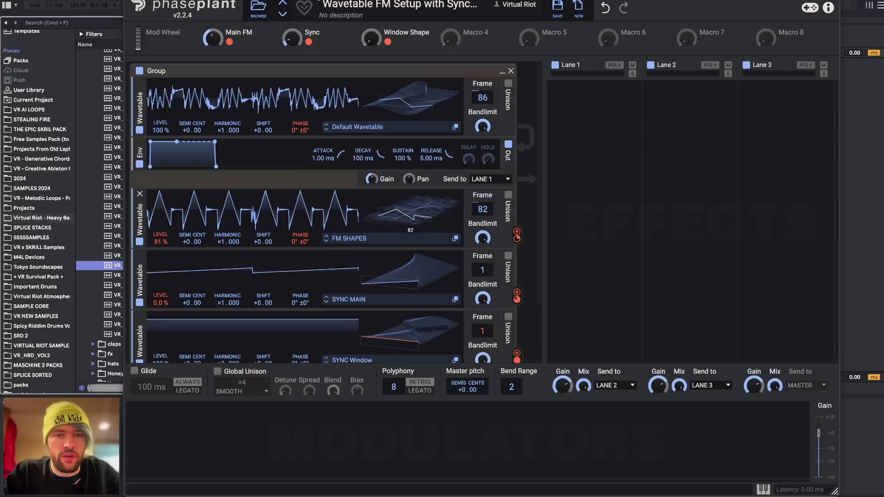
pyautogui.moveTo(437, 335); pyautogui.dragTo(437, 322)
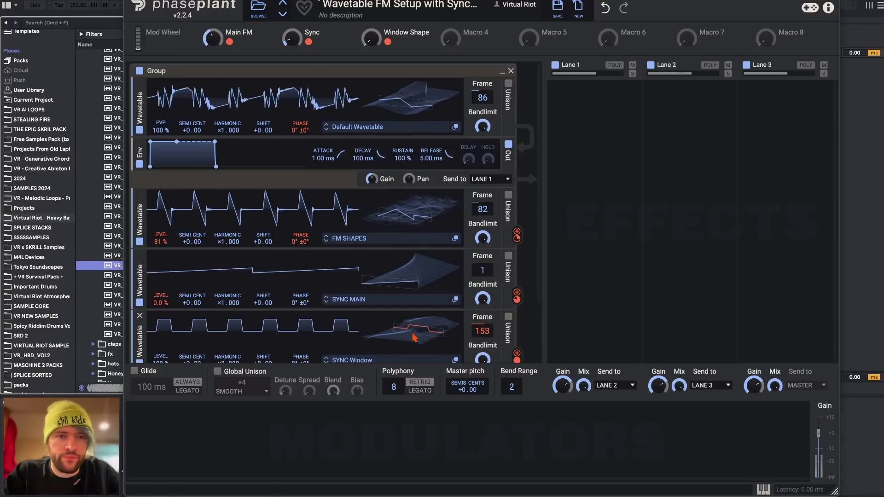
# Adjust the Sync and Main FM macros with the FM SHAPES wavetable on frame 135
pyautogui.click(283, 14)
pyautogui.click(285, 15)
pyautogui.moveTo(292, 38)
pyautogui.mouseDown()
pyautogui.moveTo(292, 48)
pyautogui.moveTo(292, 41)
pyautogui.mouseUp()
pyautogui.moveTo(212, 38); pyautogui.dragTo(212, 46)
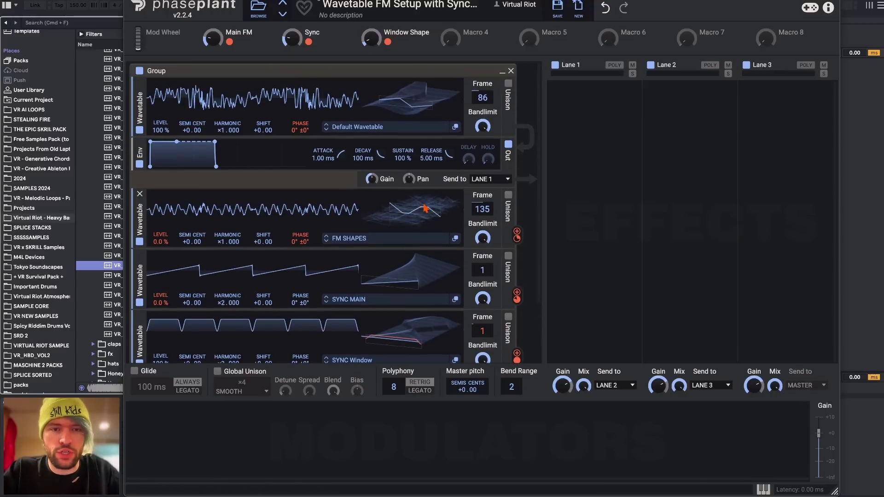
# Save the preset as "Wavetable FM Setup with FM Shape" in the User folder
pyautogui.click(557, 7)
pyautogui.click(355, 329)
pyautogui.moveTo(411, 328); pyautogui.dragTo(594, 330)
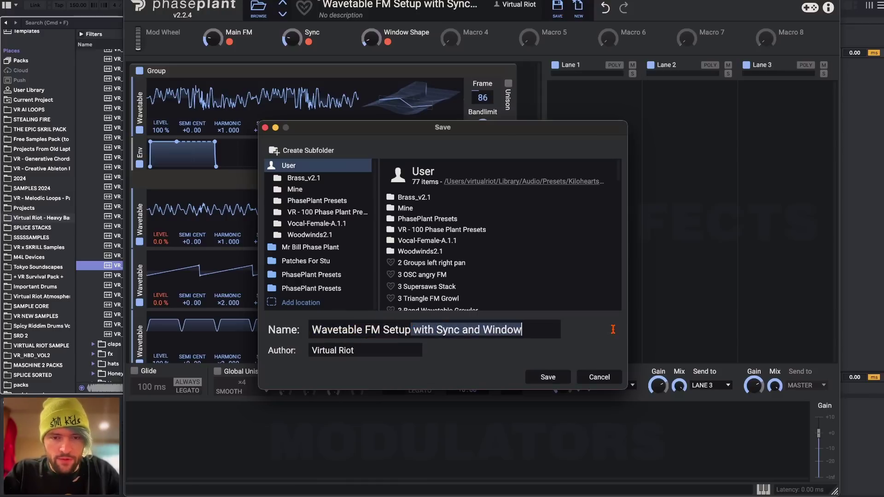
pyautogui.press('BackSpace')
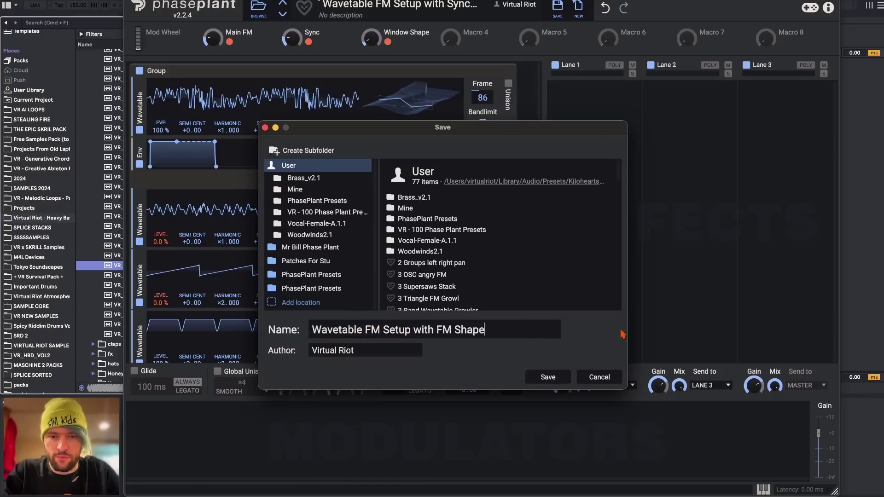
pyautogui.press('Return')
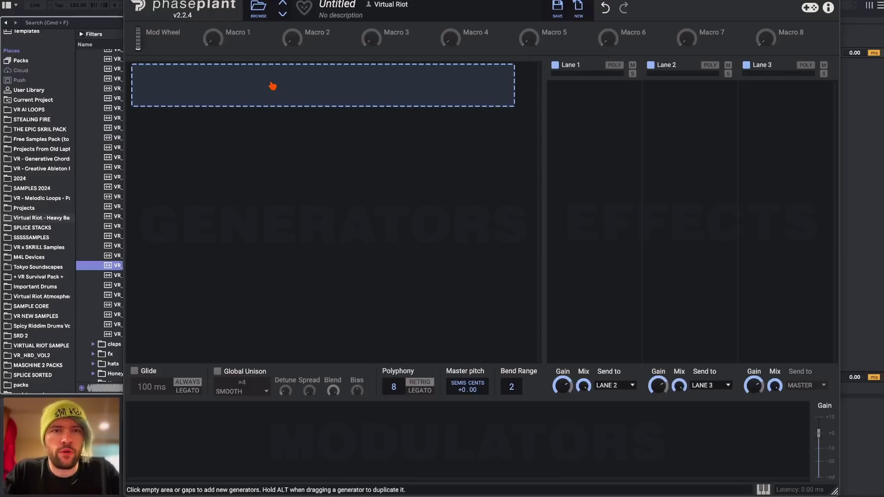
# Add a Noise generator to an empty patch and try its slope at zero and at a medium setting
pyautogui.click(272, 86)
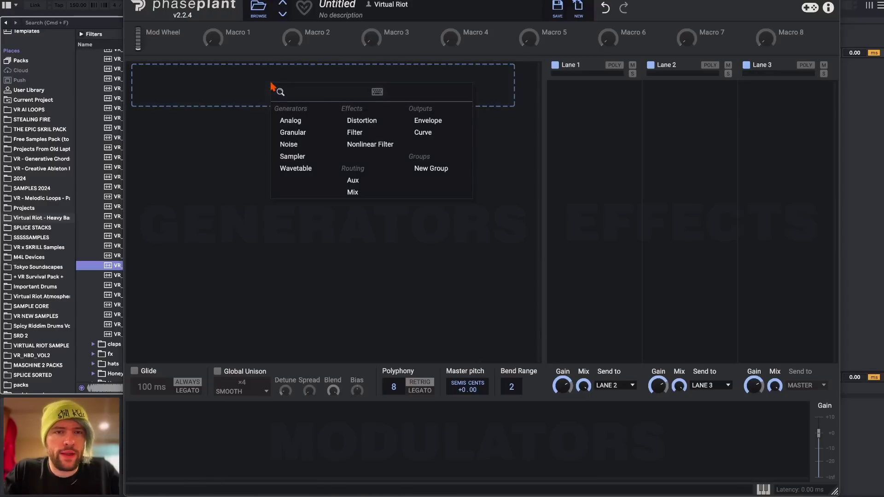
pyautogui.click(309, 142)
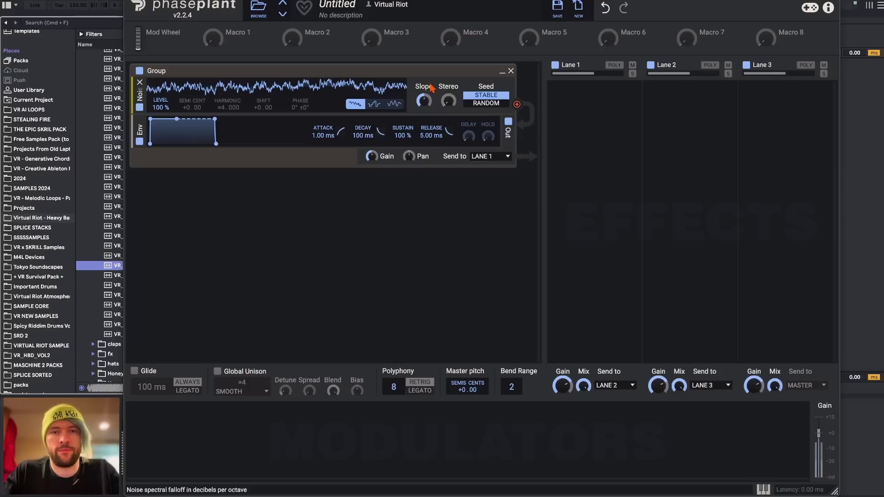
pyautogui.moveTo(422, 100)
pyautogui.moveTo(423, 99)
pyautogui.mouseDown()
pyautogui.moveTo(422, 88)
pyautogui.moveTo(426, 104)
pyautogui.mouseUp()
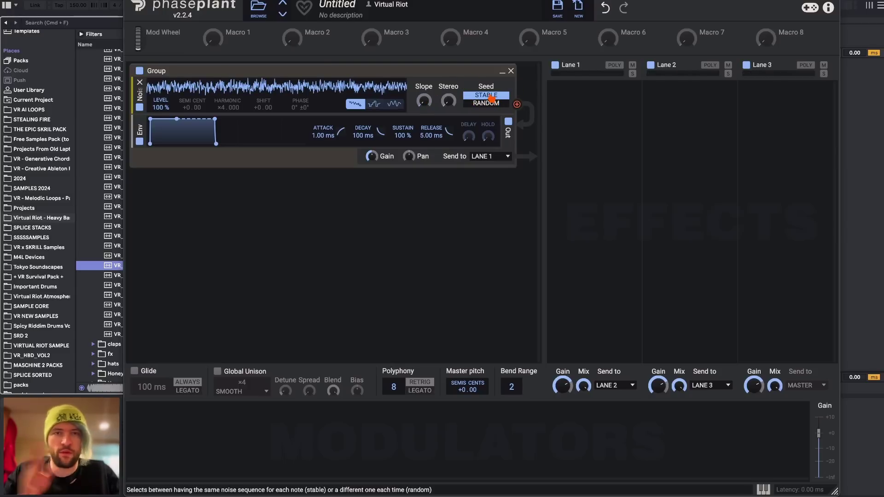
pyautogui.moveTo(423, 101); pyautogui.dragTo(422, 104)
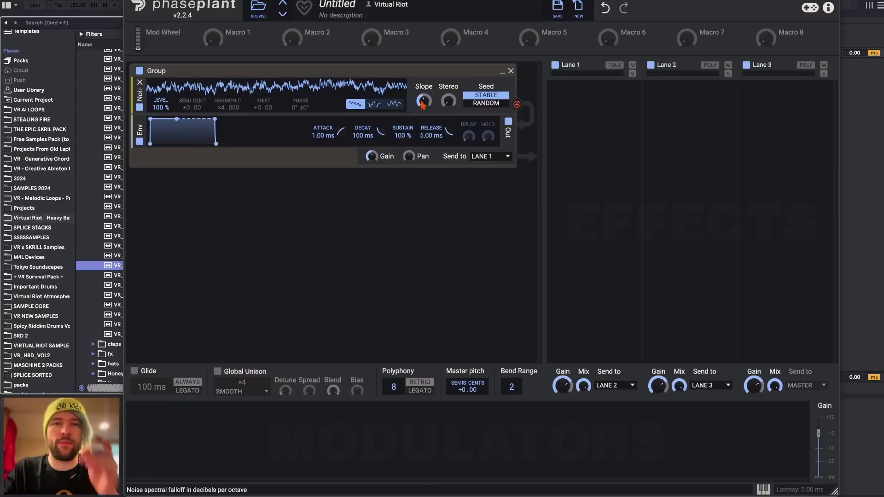
# Compare the stable and random noise seeds, ending on Random, with the stereo amount fully up
pyautogui.click(484, 103)
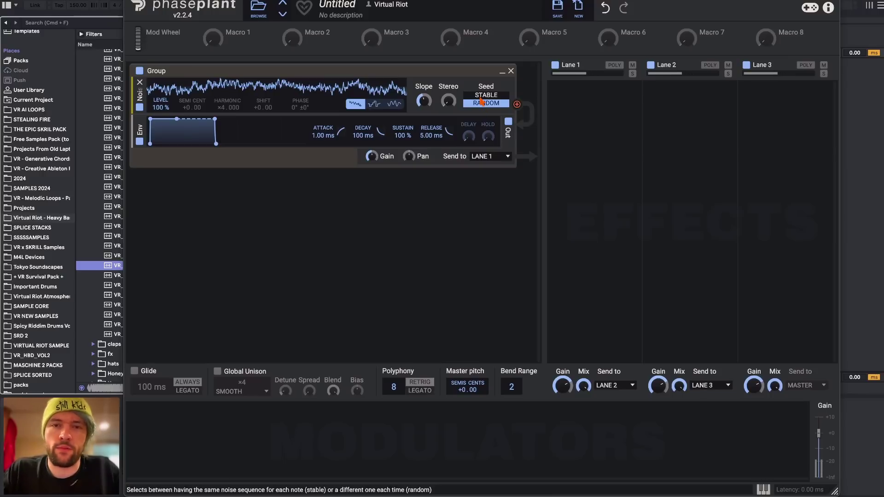
pyautogui.click(481, 100)
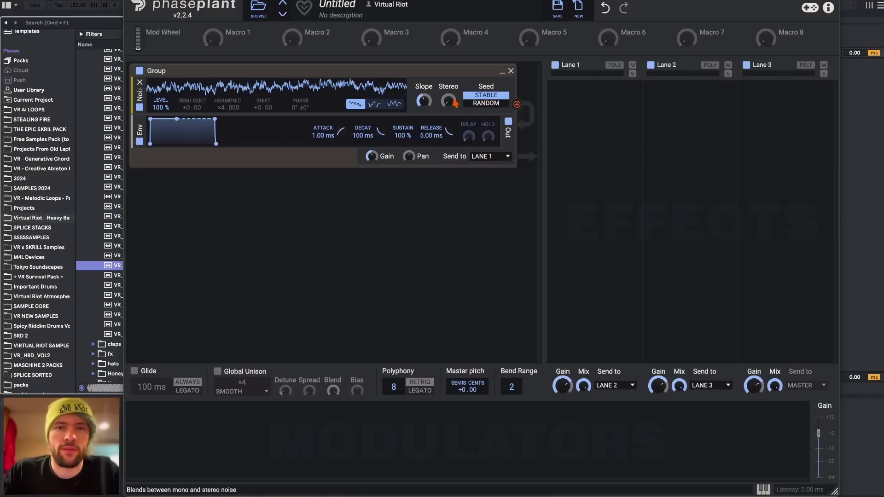
pyautogui.click(481, 104)
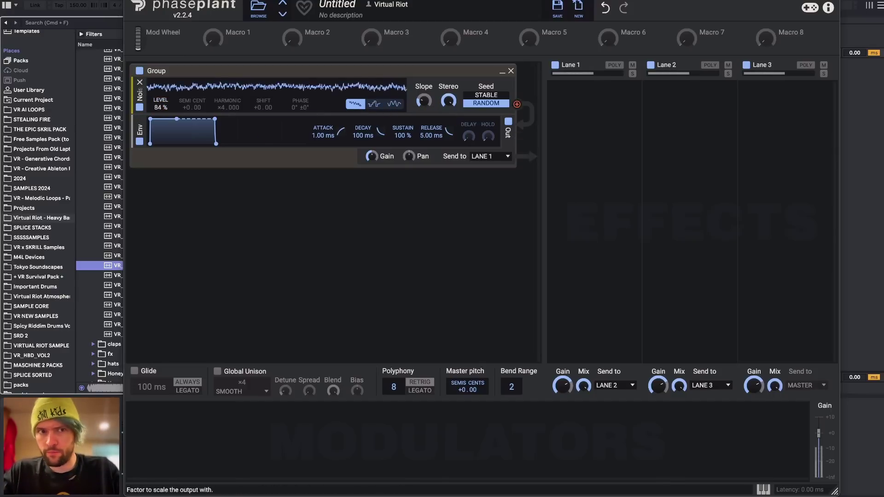
# Switch the noise to the stepped type with harmonic ×1.000, no stereo, +60 semitones and 100 % level
pyautogui.click(374, 105)
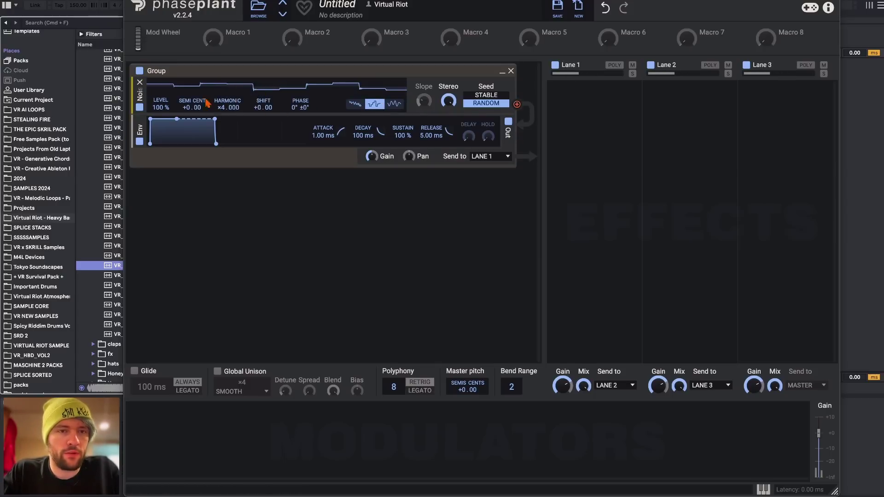
pyautogui.moveTo(228, 107)
pyautogui.mouseDown()
pyautogui.moveTo(228, 85)
pyautogui.moveTo(228, 117)
pyautogui.mouseUp()
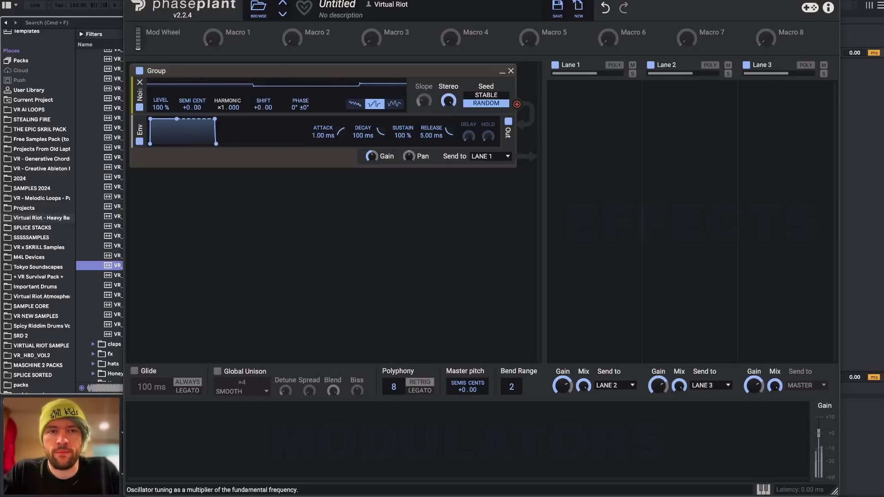
pyautogui.moveTo(450, 103); pyautogui.dragTo(451, 138)
pyautogui.moveTo(192, 110); pyautogui.dragTo(191, 80)
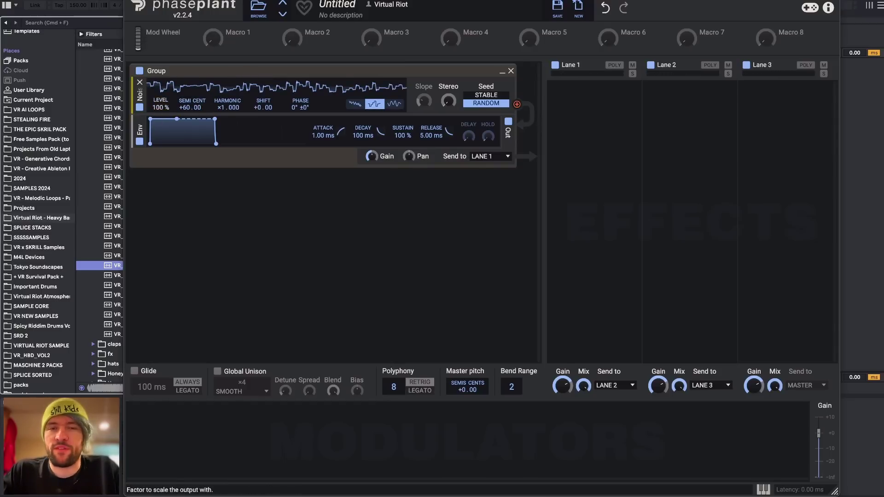
pyautogui.moveTo(166, 110); pyautogui.dragTo(165, 138)
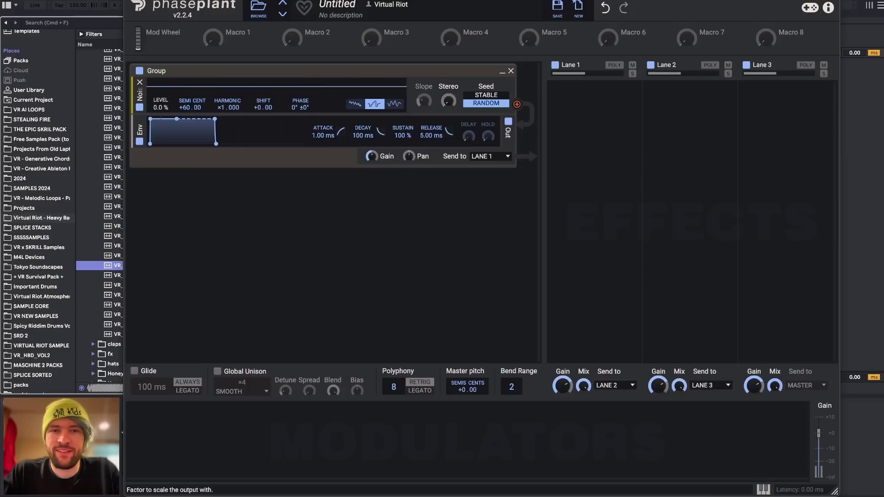
pyautogui.doubleClick(166, 110)
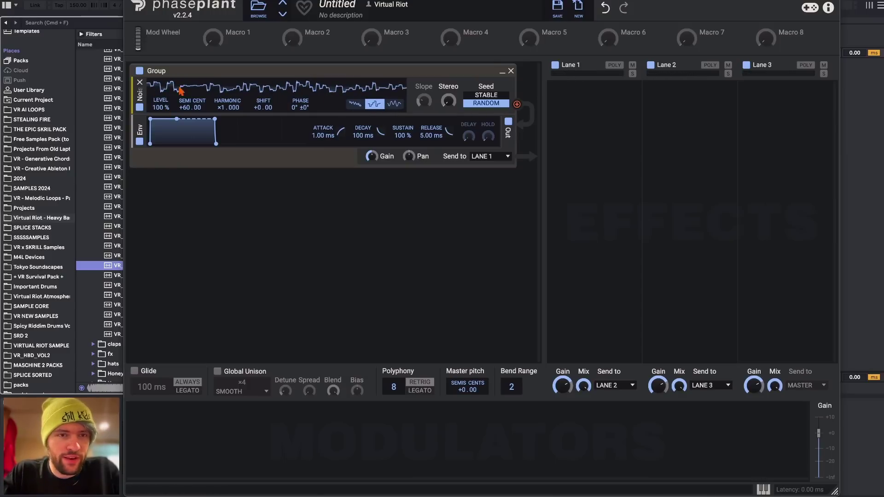
# Switch the noise to the smooth type, lower its tuning to +33 semitones and reset it to zero
pyautogui.click(394, 103)
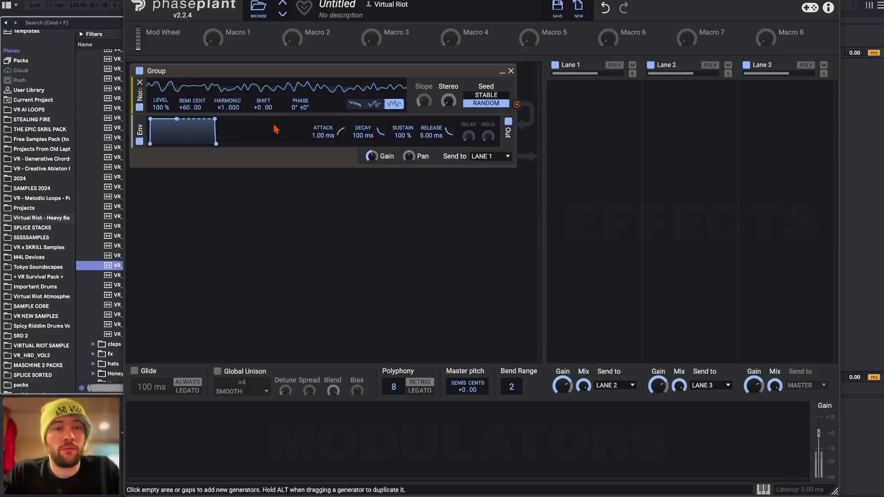
pyautogui.moveTo(227, 107); pyautogui.dragTo(188, 110)
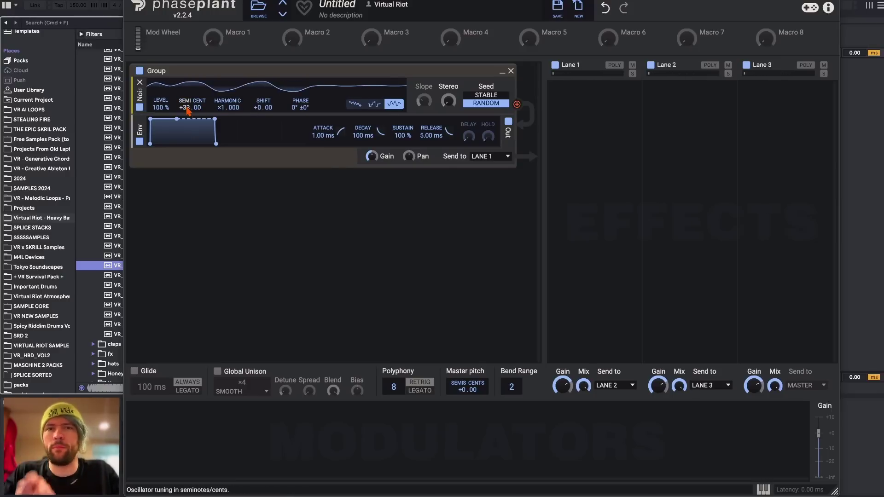
pyautogui.doubleClick(188, 107)
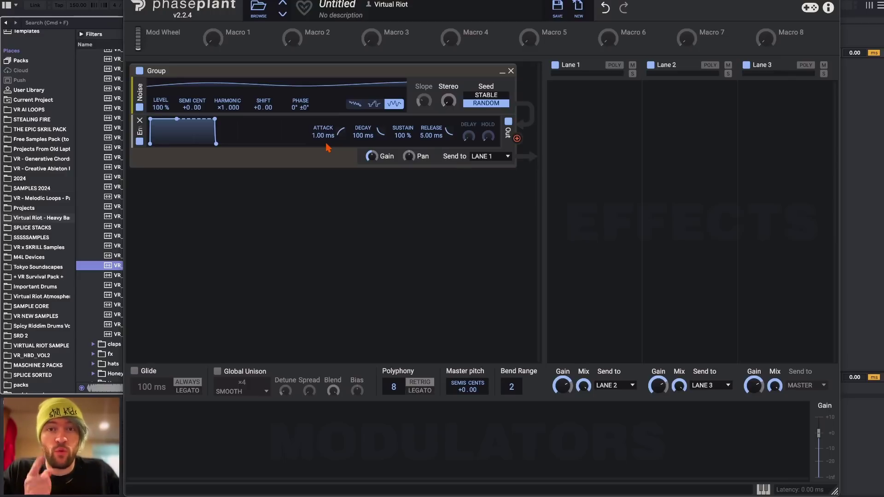
# Delete the Noise group and add a Sampler generator in its place
pyautogui.click(511, 70)
pyautogui.click(243, 73)
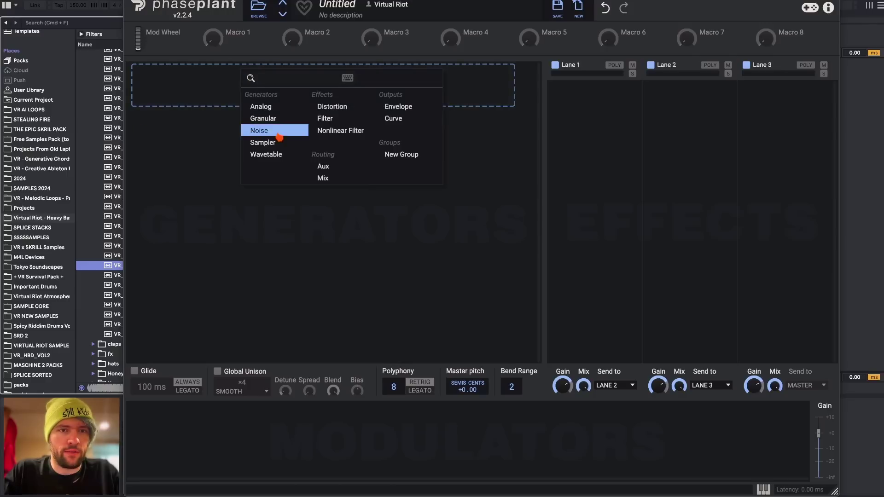
pyautogui.click(258, 142)
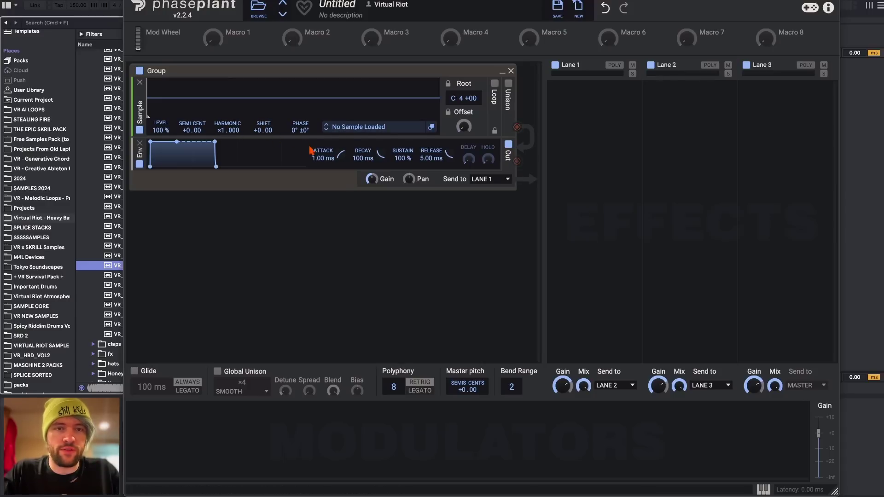
# Load 08_HA2_Atmosphere_C#m_100.wav from the synth - notes one-shots in SAMPLES 2024 into the Sampler and enable its unison
pyautogui.moveTo(258, 0)
pyautogui.mouseDown()
pyautogui.moveTo(351, 0)
pyautogui.moveTo(252, 1)
pyautogui.mouseUp()
pyautogui.click(352, 130)
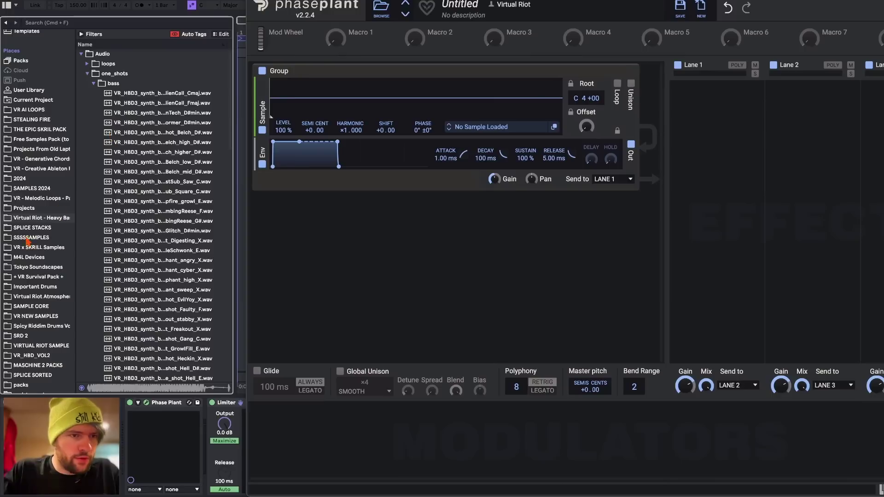
pyautogui.click(29, 229)
pyautogui.click(33, 189)
pyautogui.click(104, 63)
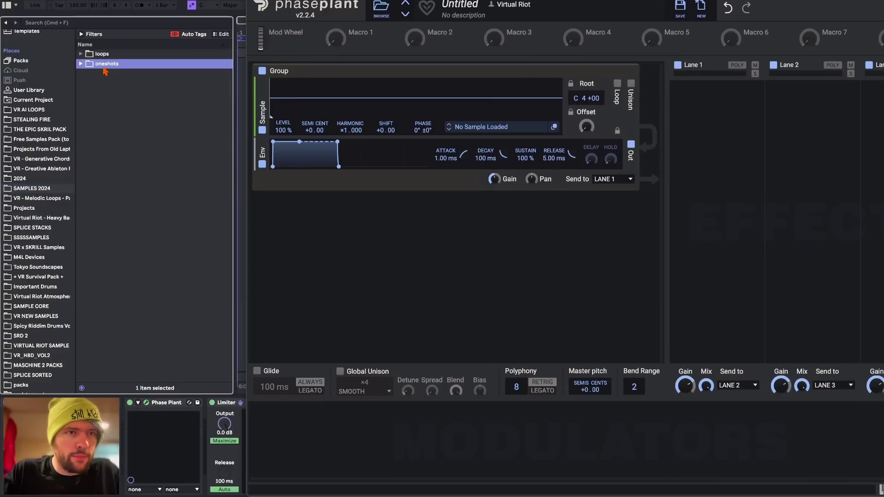
pyautogui.click(104, 64)
pyautogui.click(132, 270)
pyautogui.click(132, 280)
pyautogui.scroll(-10, 132, 288)
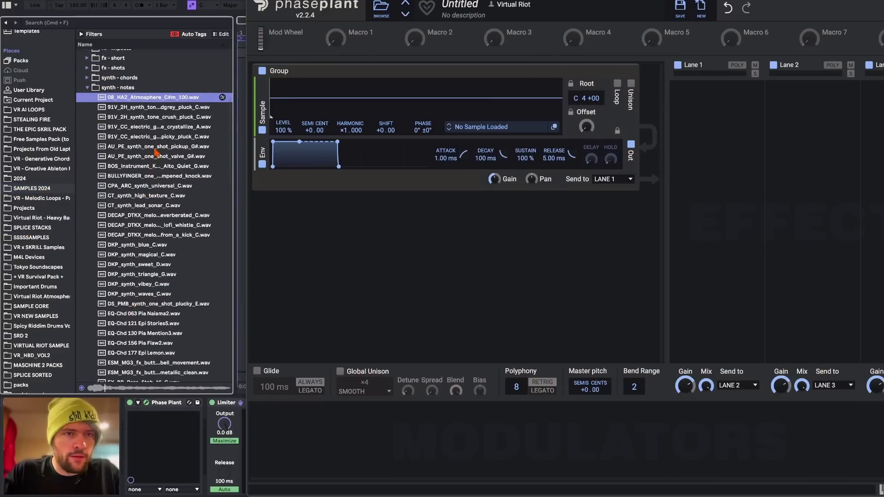
pyautogui.moveTo(139, 103); pyautogui.dragTo(371, 109)
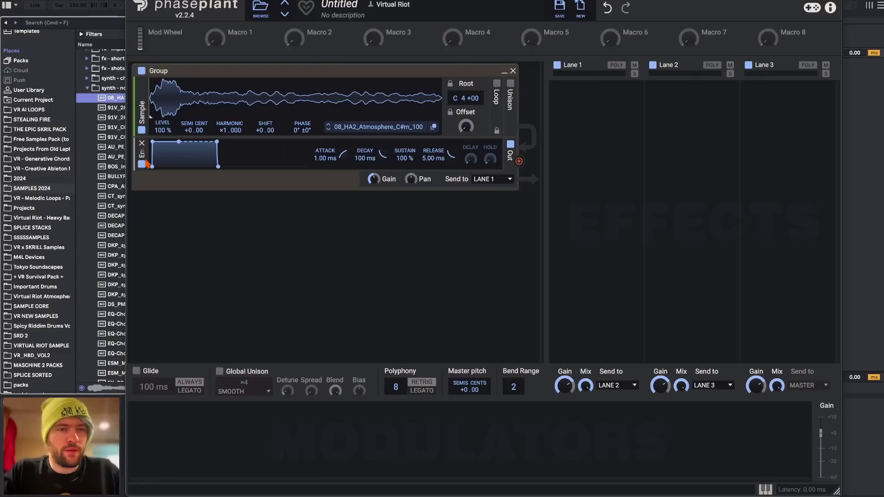
pyautogui.click(510, 83)
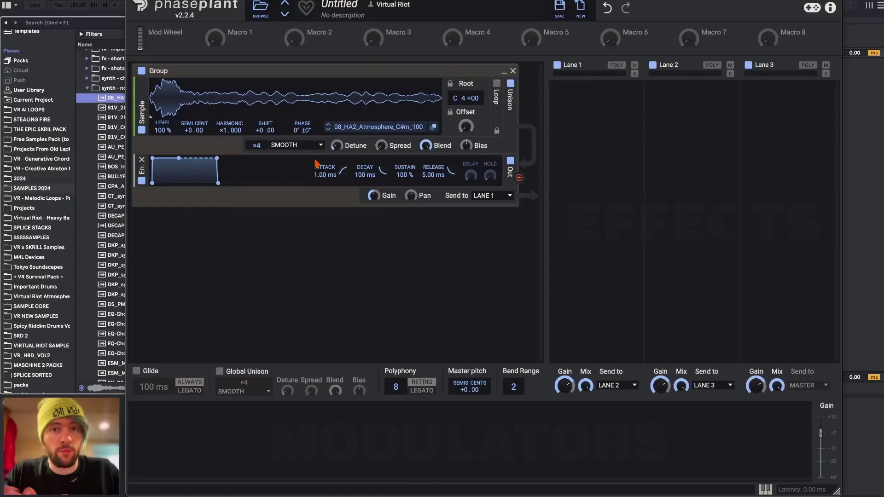
# Turn off the Sampler's unison and move the sample's start point slightly into the waveform, up to the attack peak
pyautogui.click(294, 145)
pyautogui.press('Escape')
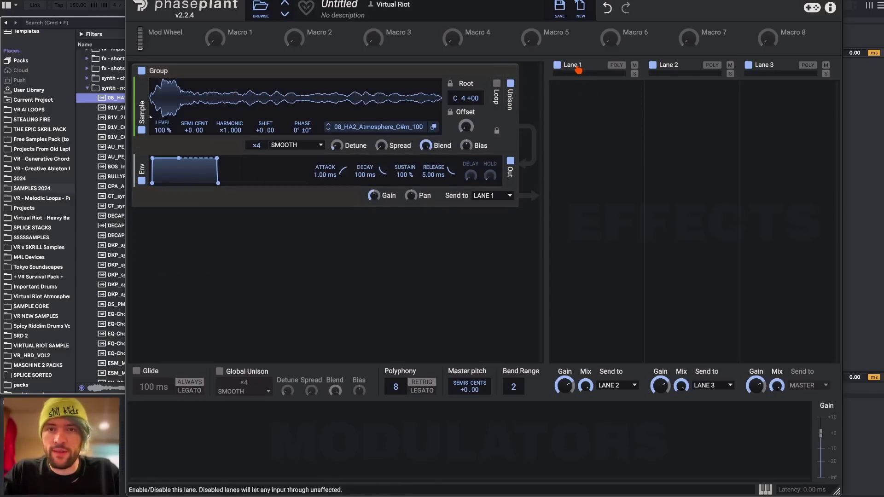
pyautogui.click(511, 83)
pyautogui.moveTo(150, 118)
pyautogui.mouseDown()
pyautogui.moveTo(189, 112)
pyautogui.moveTo(144, 108)
pyautogui.moveTo(155, 115)
pyautogui.mouseUp()
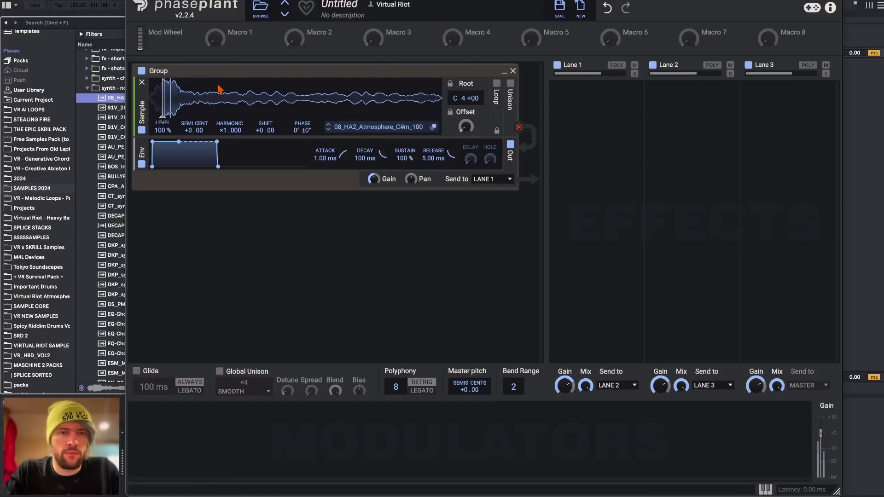
# Lengthen the Sampler envelope's release to 2.02 s
pyautogui.moveTo(217, 166); pyautogui.dragTo(251, 166)
pyautogui.moveTo(433, 158); pyautogui.dragTo(421, 180)
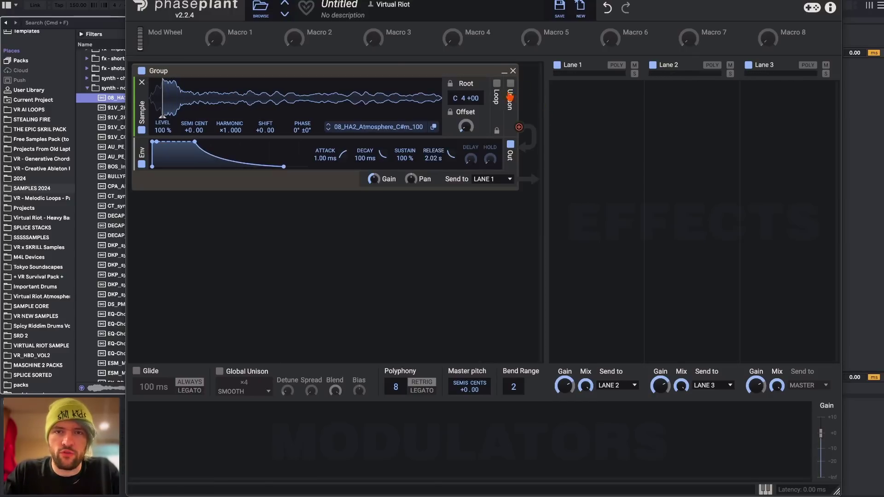
# Enable looping on the sample and place a short loop range just after the attack peak
pyautogui.click(497, 84)
pyautogui.click(497, 84)
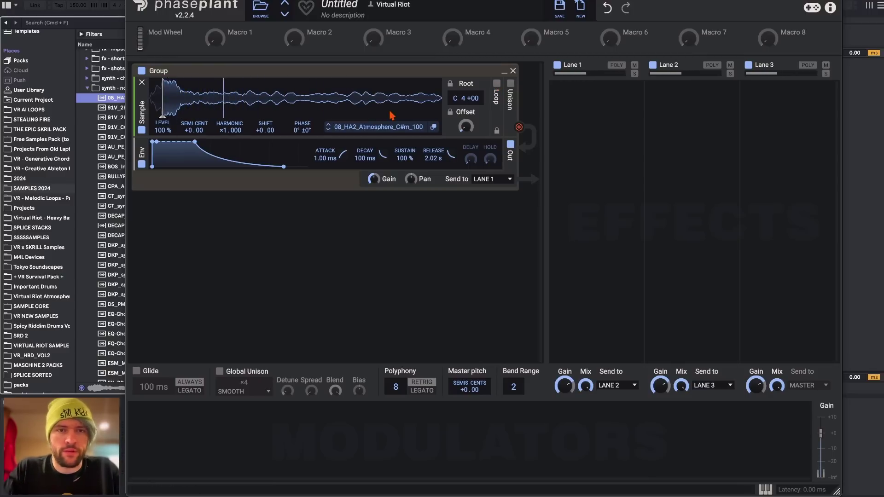
pyautogui.click(497, 83)
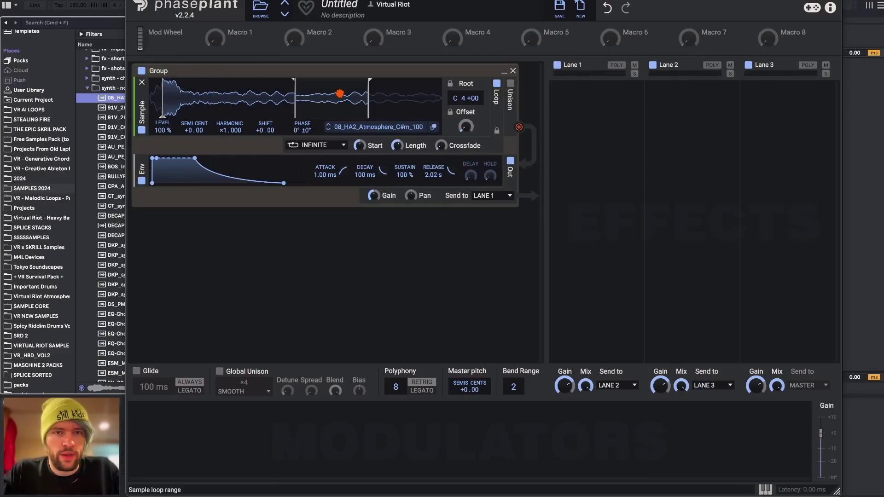
pyautogui.moveTo(340, 94)
pyautogui.mouseDown()
pyautogui.moveTo(228, 95)
pyautogui.moveTo(199, 82)
pyautogui.mouseUp()
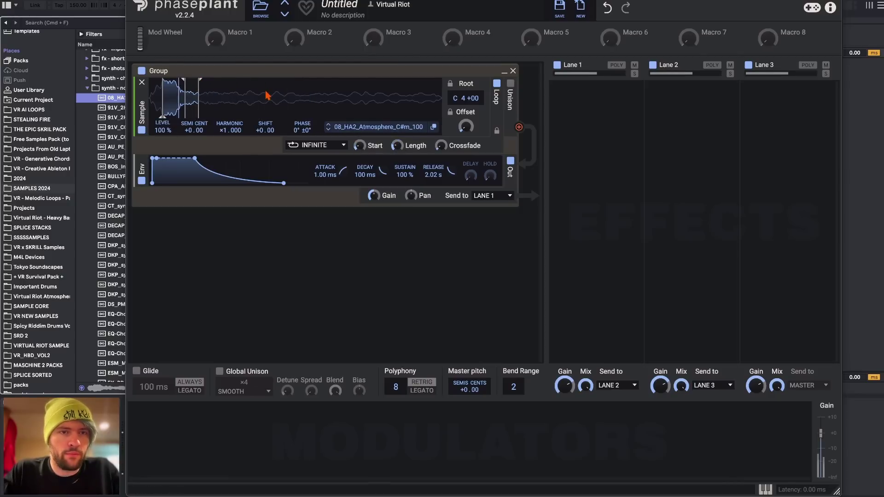
pyautogui.moveTo(193, 95)
pyautogui.mouseDown()
pyautogui.moveTo(197, 86)
pyautogui.moveTo(189, 86)
pyautogui.mouseUp()
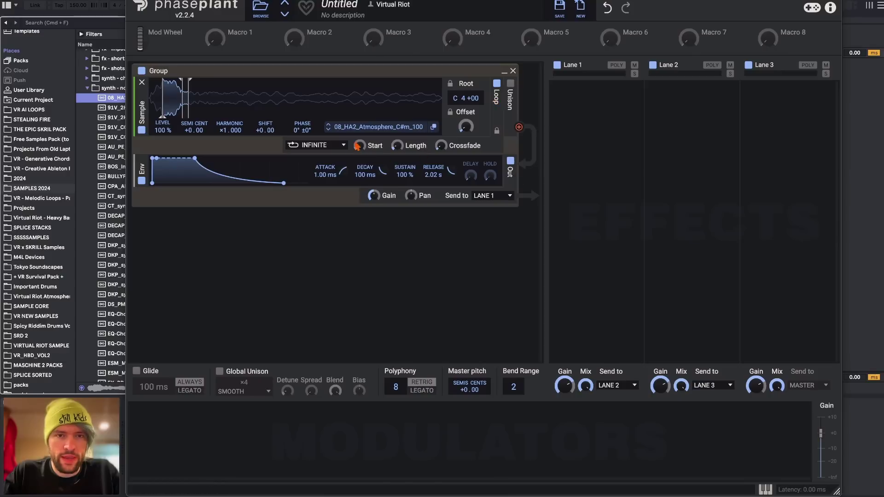
# Raise the loop crossfade to 100 % and extend the end of the loop range slightly
pyautogui.moveTo(361, 146)
pyautogui.mouseDown()
pyautogui.moveTo(361, 138)
pyautogui.moveTo(397, 137)
pyautogui.moveTo(400, 152)
pyautogui.mouseUp()
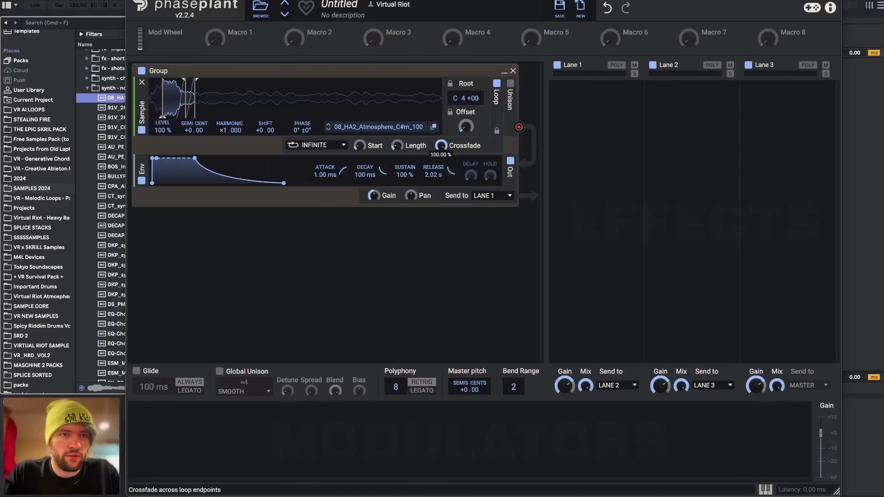
pyautogui.moveTo(196, 79); pyautogui.dragTo(203, 79)
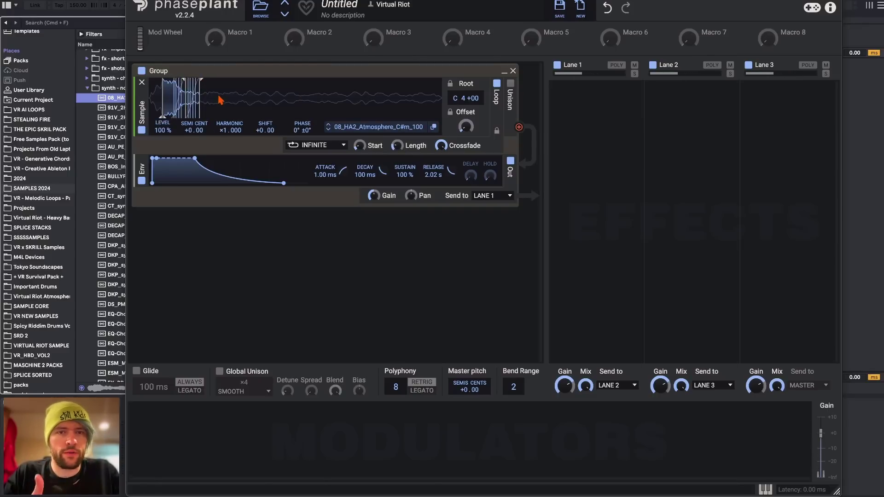
# Try the Infinite loop mode on the sample and switch the loop to Sustain
pyautogui.click(311, 146)
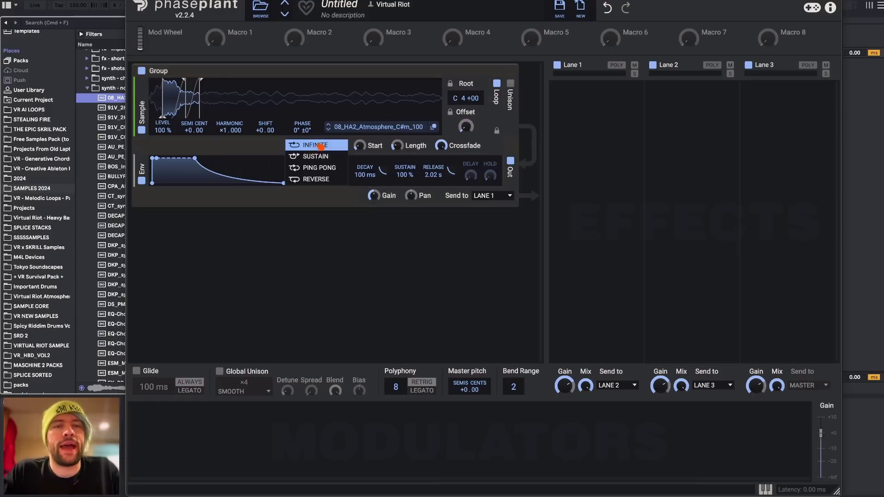
pyautogui.click(303, 145)
pyautogui.click(307, 147)
pyautogui.click(311, 145)
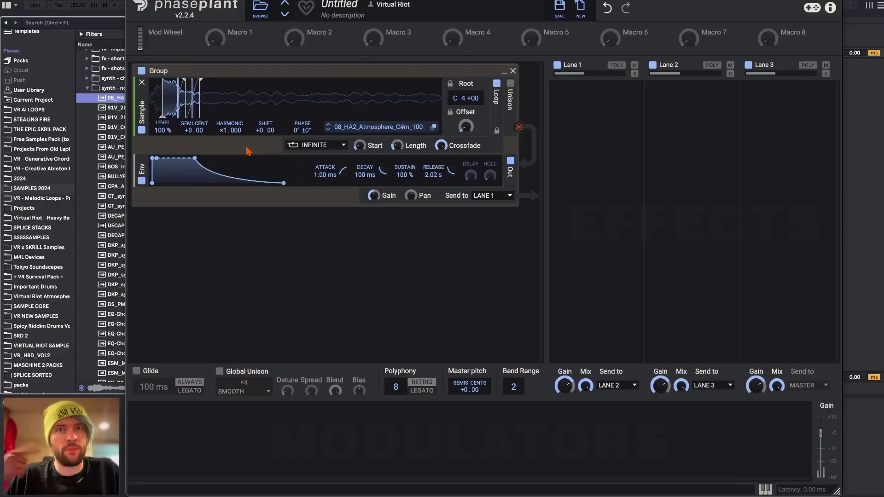
pyautogui.click(315, 146)
pyautogui.click(315, 157)
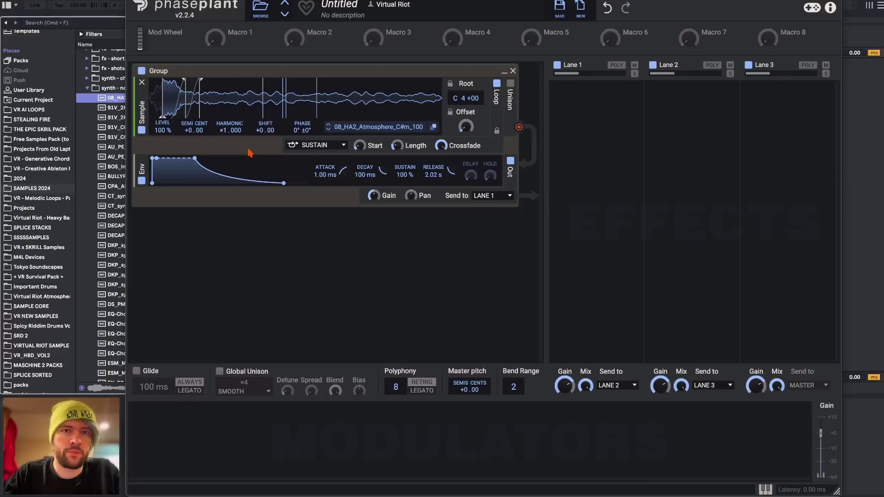
# Try the Ping Pong loop mode on the sample, followed by Reverse
pyautogui.click(306, 145)
pyautogui.click(301, 170)
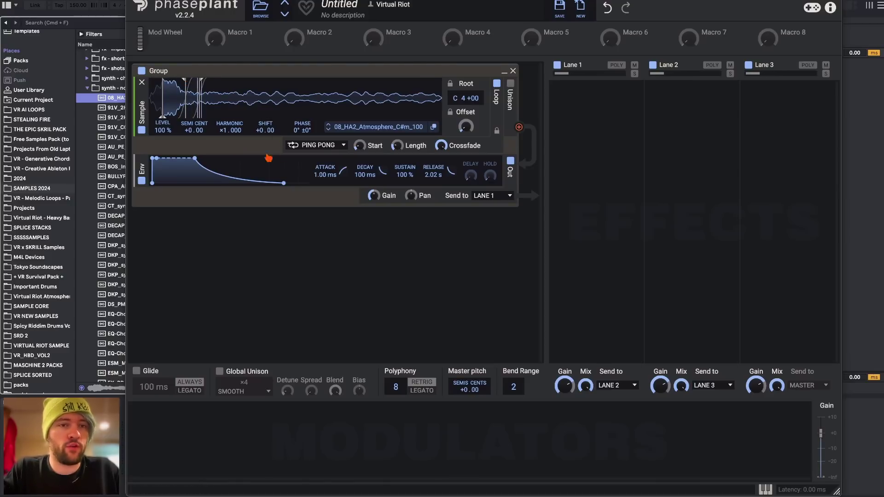
pyautogui.click(331, 145)
pyautogui.click(322, 178)
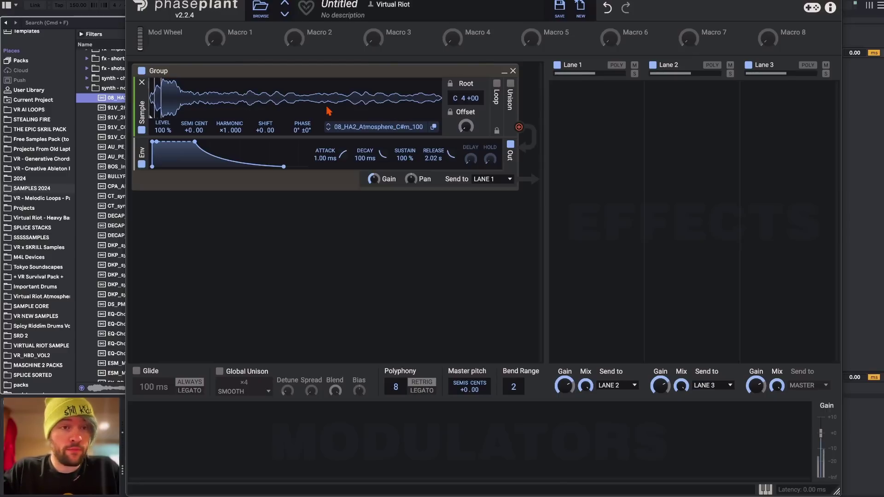
# Reverse the whole sample in the Sample Editor and close the editor
pyautogui.click(433, 127)
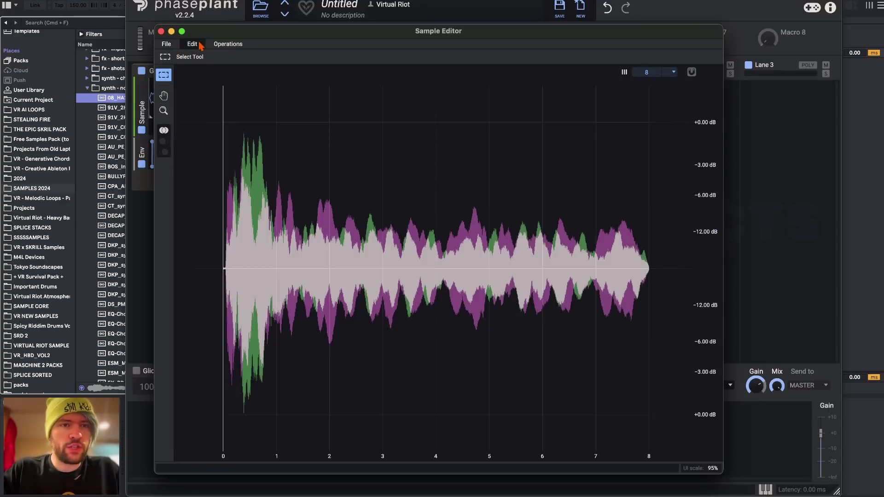
pyautogui.click(228, 43)
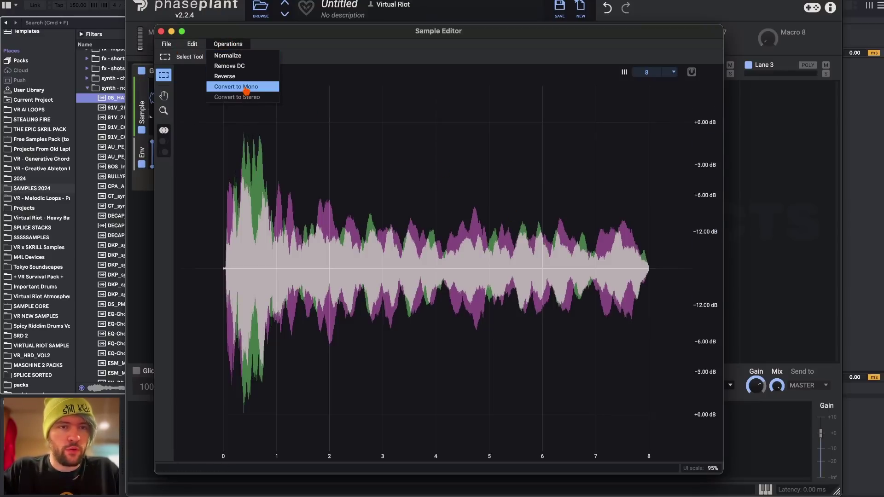
pyautogui.click(226, 76)
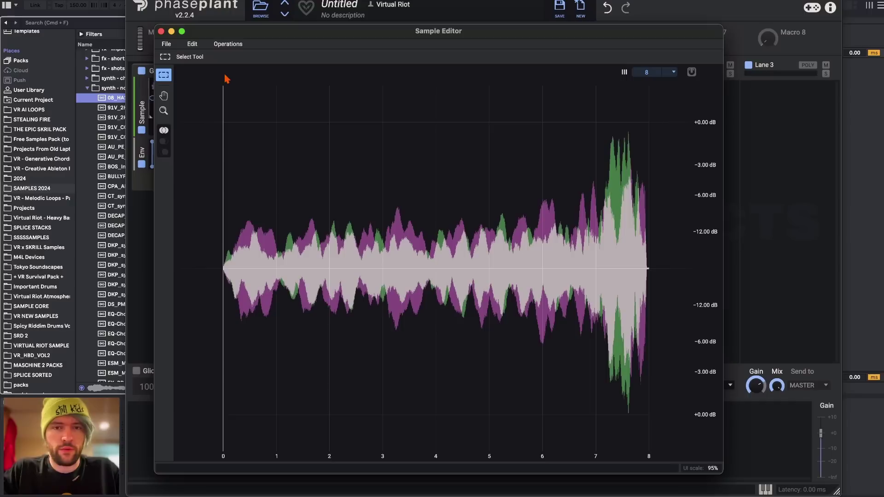
pyautogui.click(161, 31)
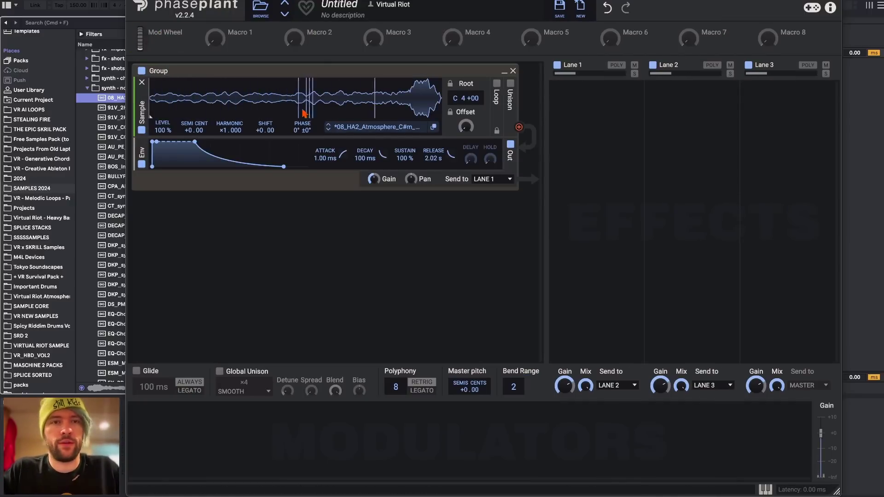
# Set the Sampler's root note to C#4
pyautogui.moveTo(463, 98); pyautogui.dragTo(463, 98)
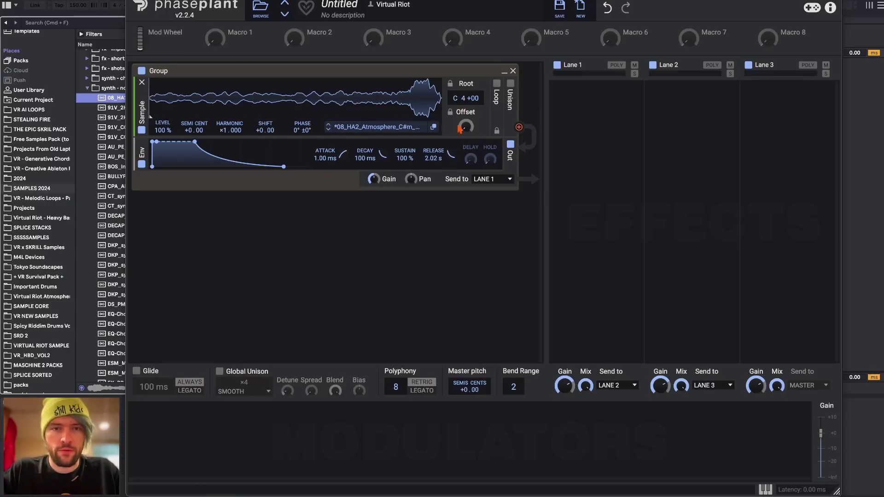
pyautogui.moveTo(405, 1)
pyautogui.mouseDown()
pyautogui.moveTo(536, 0)
pyautogui.moveTo(392, 1)
pyautogui.mouseUp()
pyautogui.moveTo(463, 98); pyautogui.dragTo(463, 94)
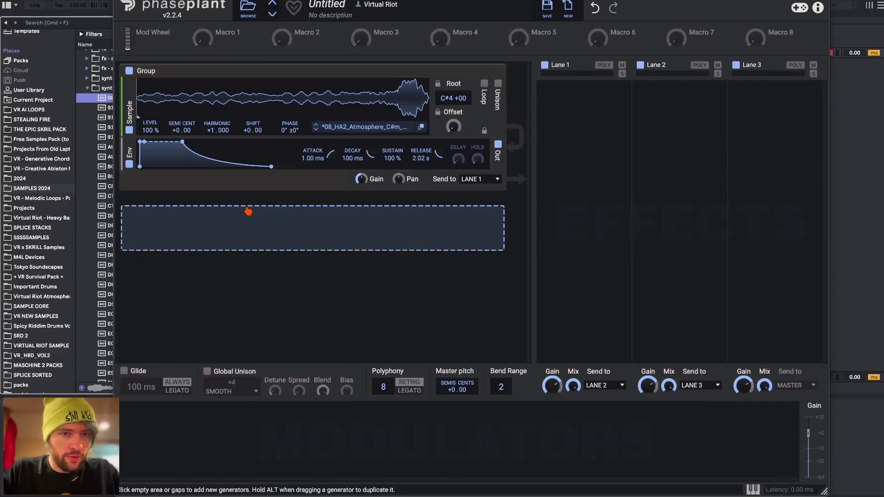
# Add an Analog generator, move it into the Sampler's group below the sample, and delete the leftover envelope group
pyautogui.click(256, 221)
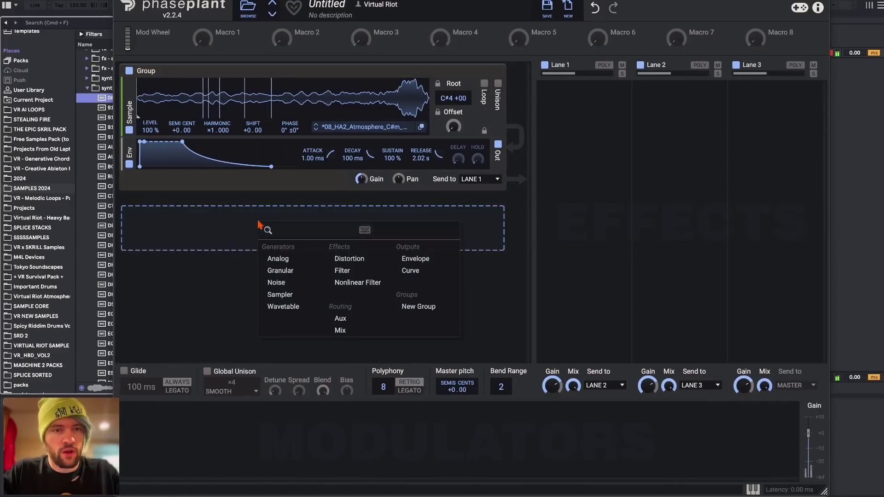
pyautogui.click(286, 261)
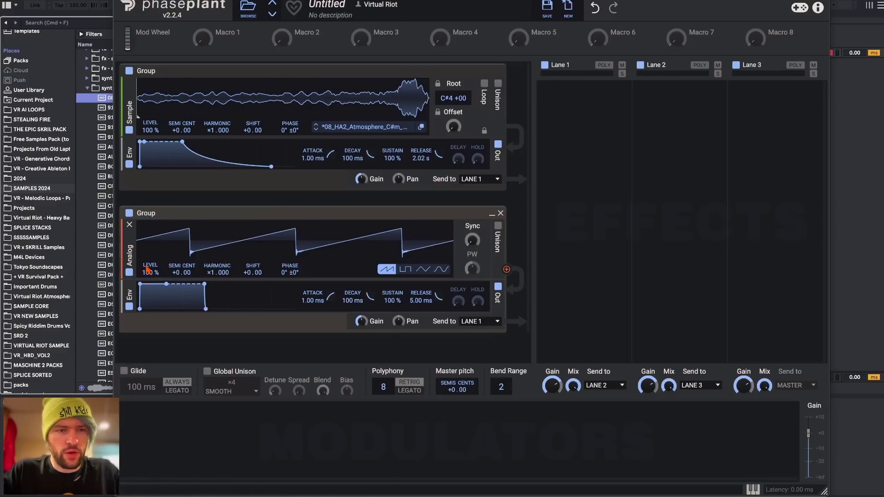
pyautogui.moveTo(129, 250); pyautogui.dragTo(162, 159)
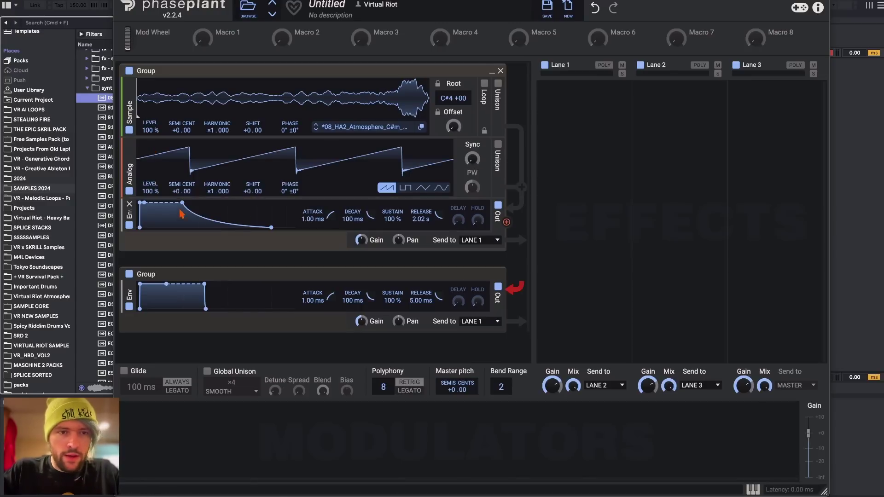
pyautogui.moveTo(184, 227); pyautogui.dragTo(321, 228)
pyautogui.click(501, 274)
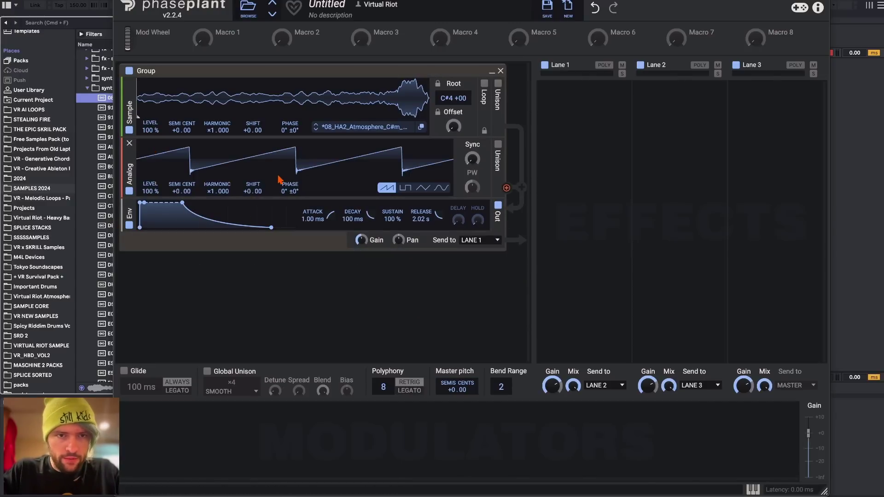
# Switch the Analog oscillator to a triangle wave and set its level to 51 %
pyautogui.moveTo(153, 197); pyautogui.dragTo(154, 195)
pyautogui.click(424, 189)
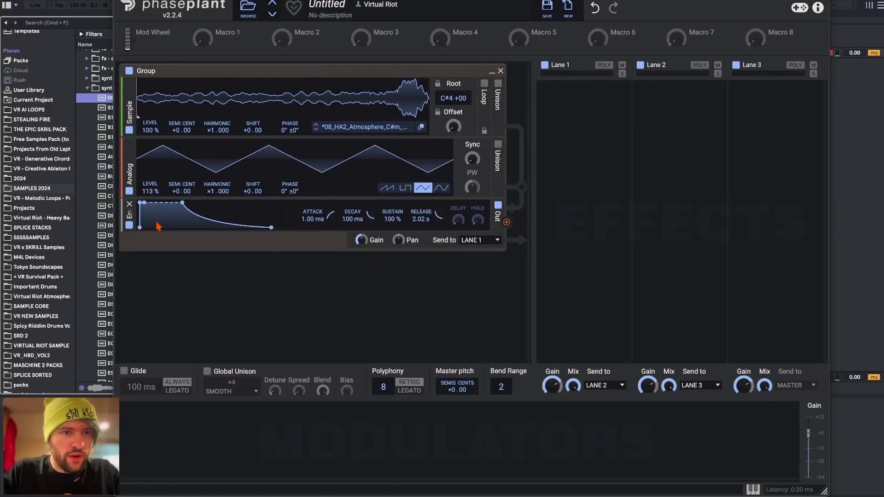
pyautogui.moveTo(152, 196); pyautogui.dragTo(151, 195)
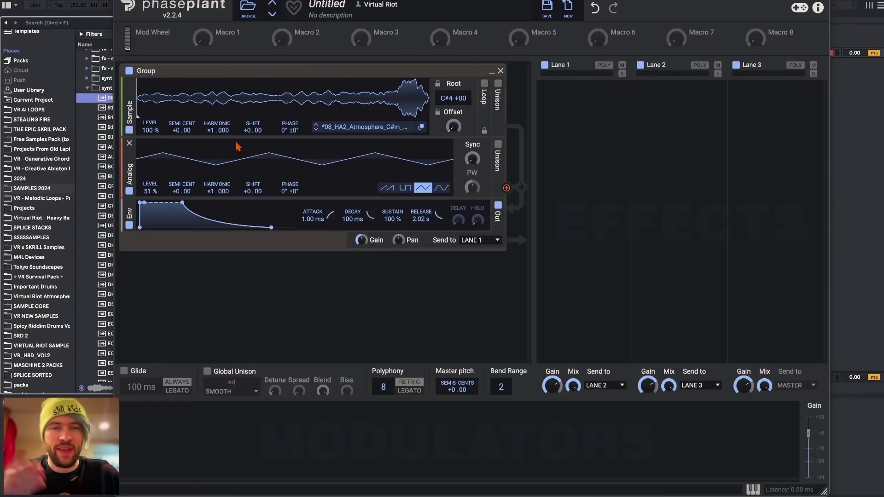
# Delete the Sampler and Analog group and add a Granular generator in its place
pyautogui.press('Delete')
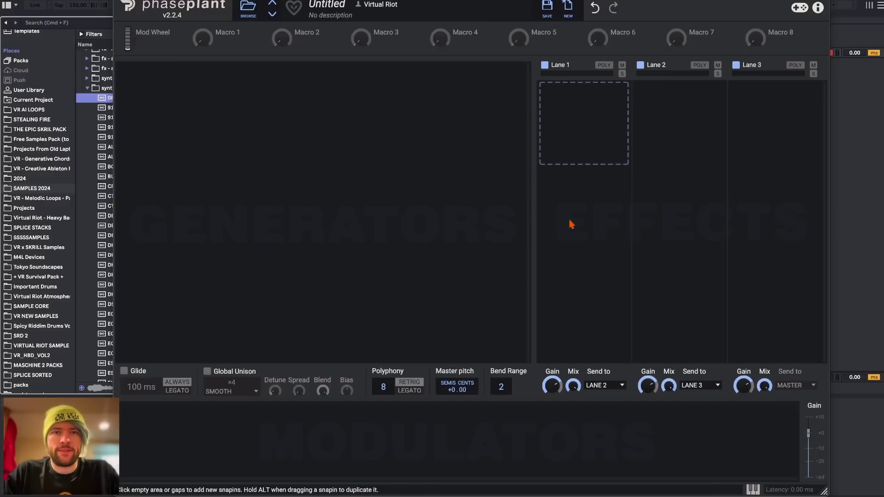
pyautogui.click(302, 79)
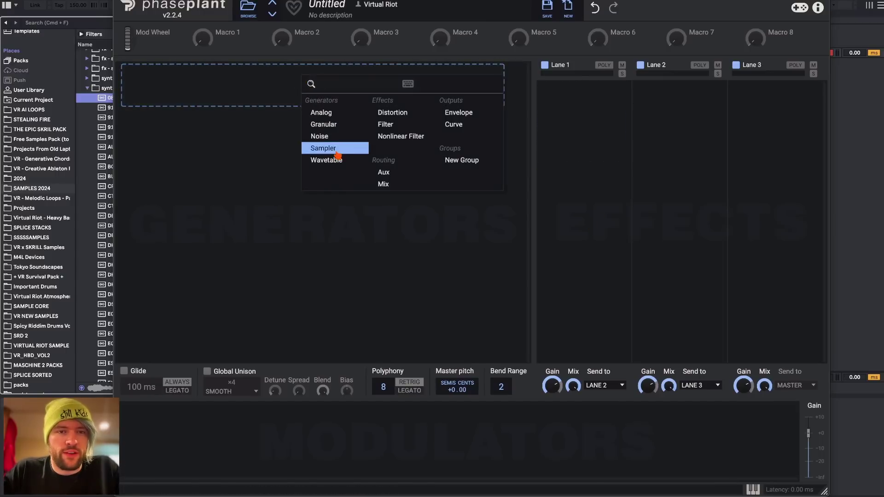
pyautogui.click(328, 127)
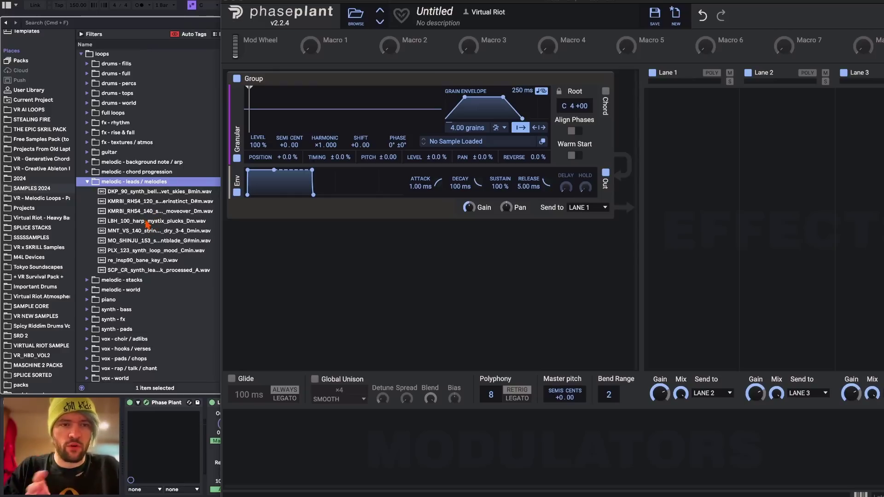
# Load LBH_100_harp_mystix_plucks_Dm.wav from the melodic - leads / melodies loops into the Granular generator
pyautogui.click(148, 221)
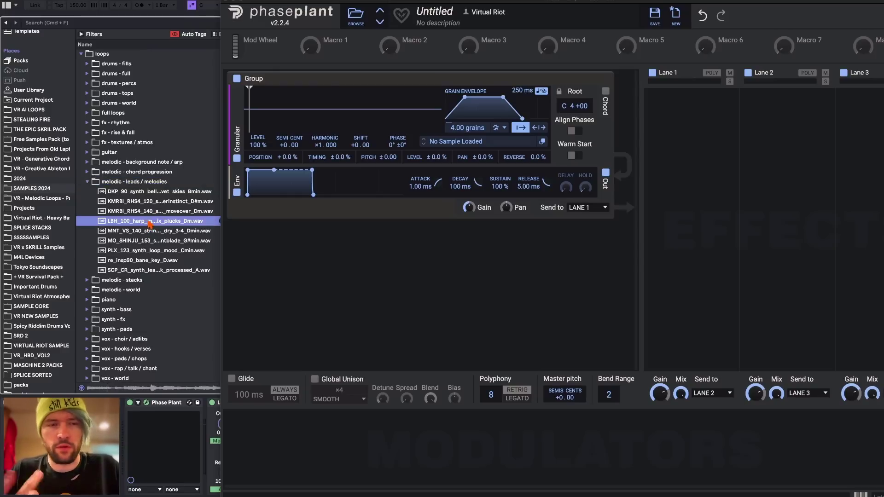
pyautogui.moveTo(147, 223); pyautogui.dragTo(297, 109)
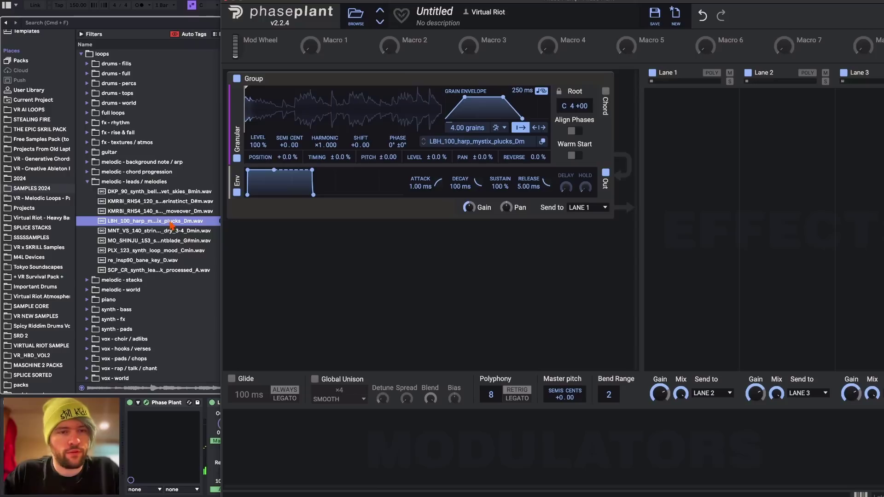
pyautogui.moveTo(480, 213); pyautogui.dragTo(469, 208)
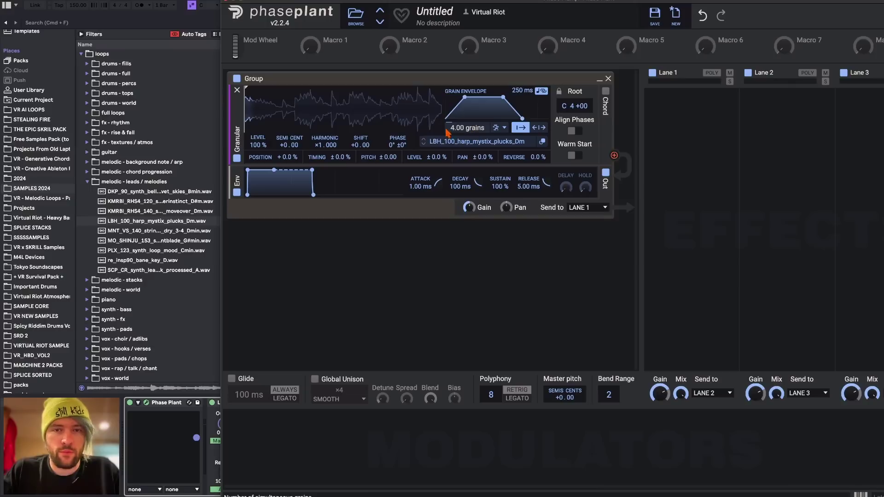
# Check the Granular generator's grain spawn timing modes and lower the number of simultaneous grains to 3.95
pyautogui.click(500, 129)
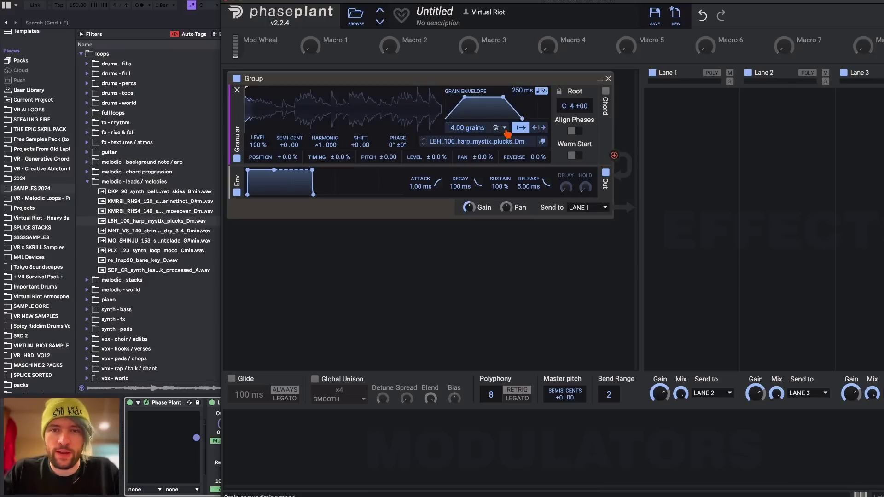
pyautogui.click(515, 152)
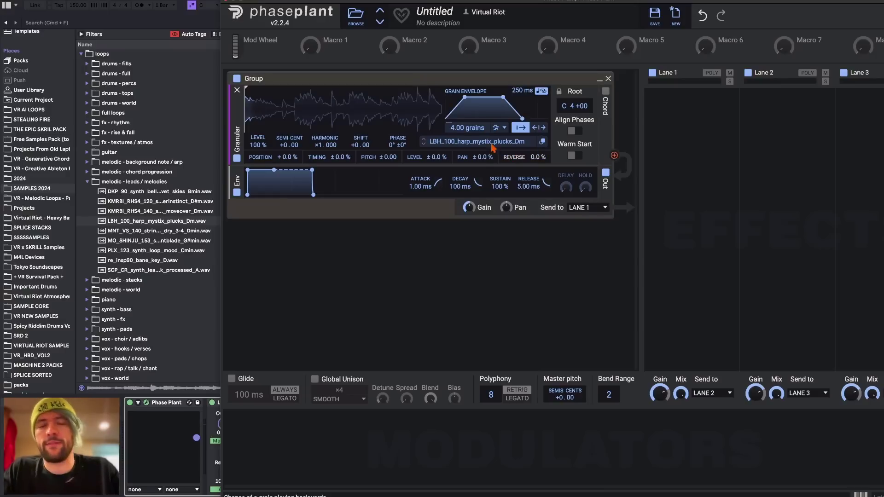
pyautogui.moveTo(460, 128); pyautogui.dragTo(460, 133)
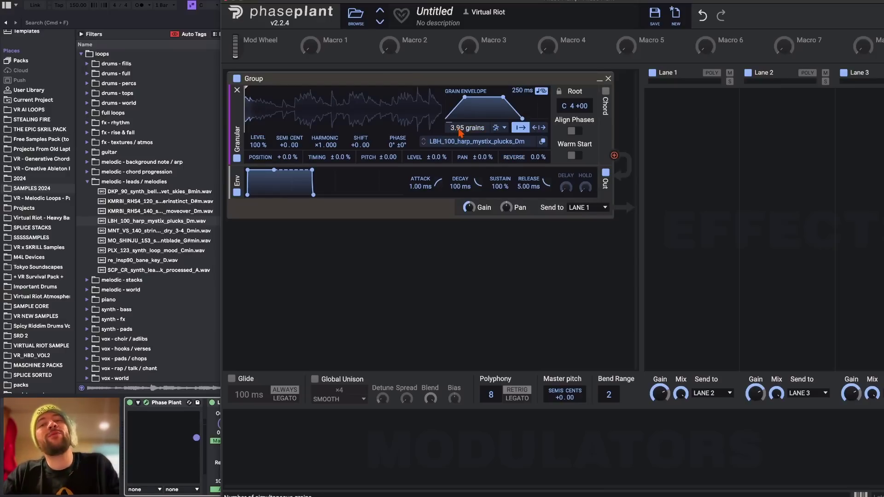
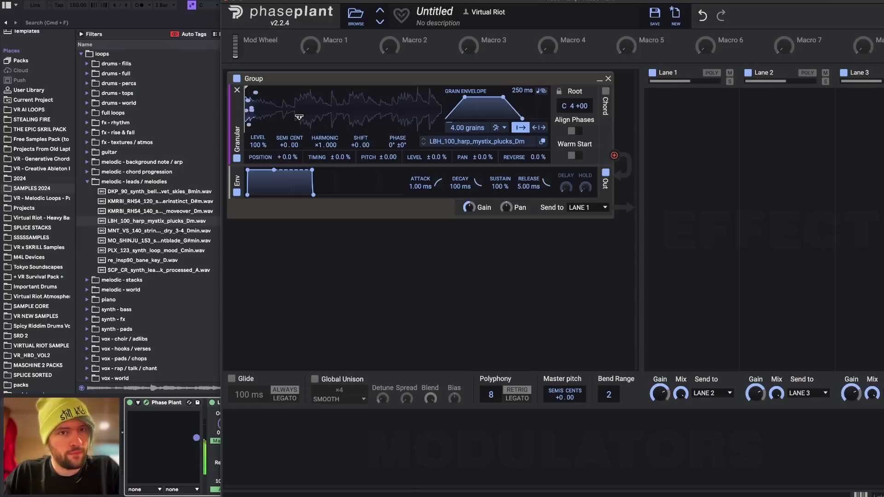
# Set the Granular generator's position randomization to 40 % and raise the number of simultaneous grains to 20
pyautogui.click(541, 91)
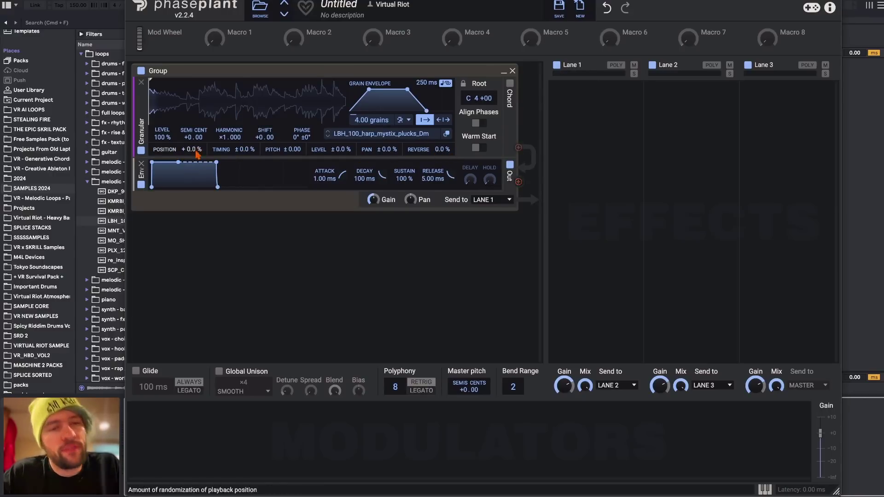
pyautogui.moveTo(196, 149); pyautogui.dragTo(196, 144)
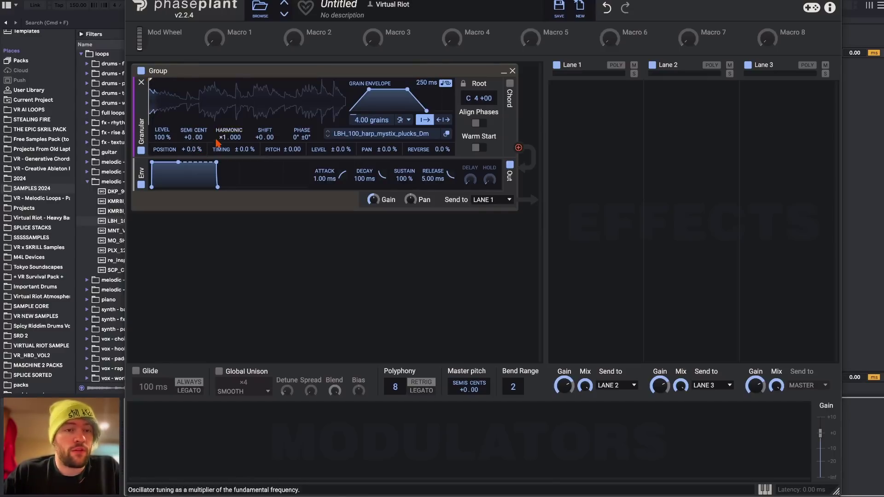
pyautogui.moveTo(373, 200); pyautogui.dragTo(372, 202)
pyautogui.moveTo(191, 150); pyautogui.dragTo(191, 148)
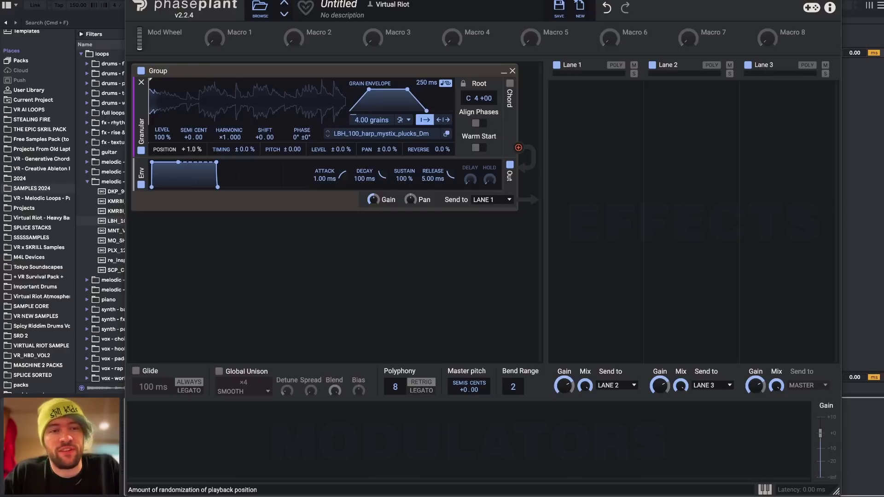
pyautogui.moveTo(191, 148); pyautogui.dragTo(191, 145)
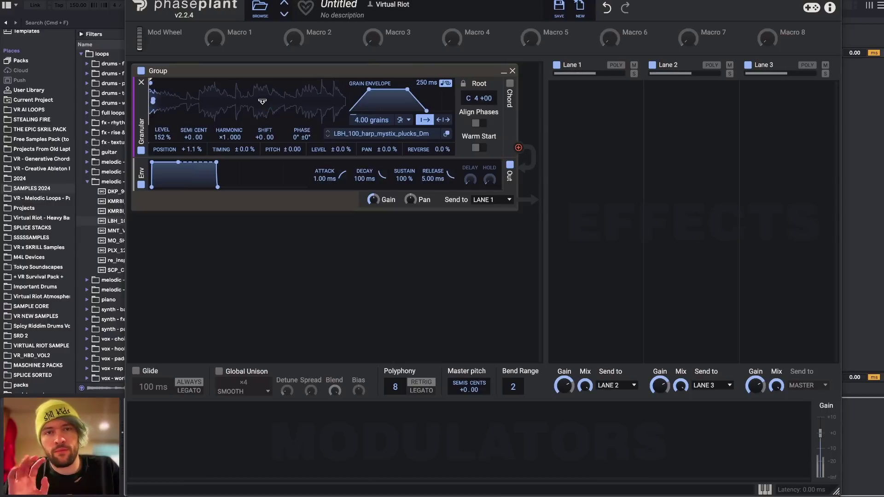
pyautogui.moveTo(262, 101); pyautogui.dragTo(199, 161)
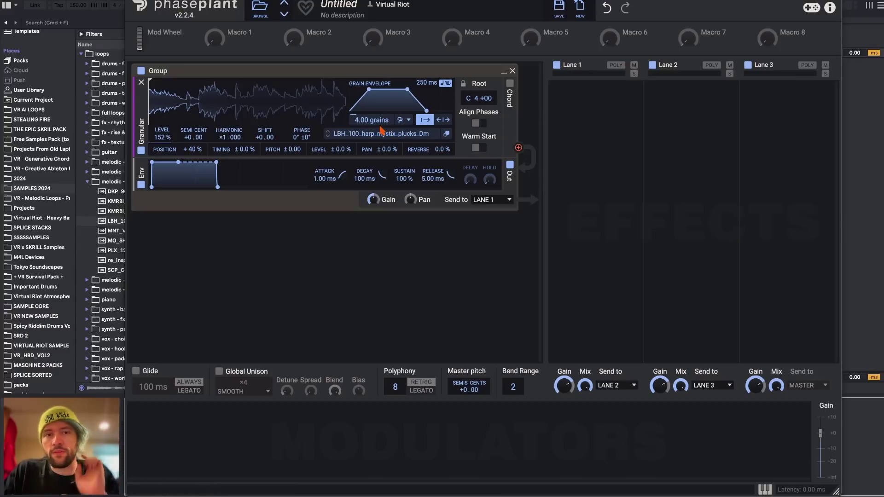
pyautogui.moveTo(372, 120); pyautogui.dragTo(372, 87)
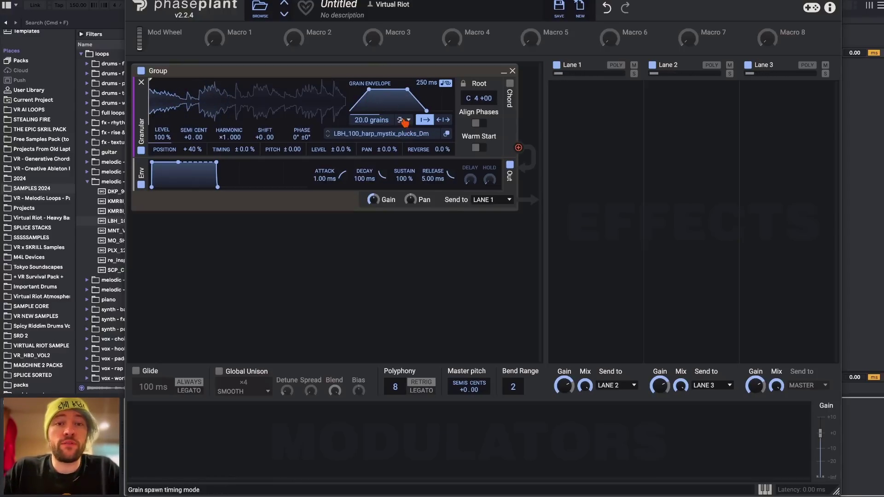
# Switch the grain spawn timing mode to Rate and set the spawn rate to 4 Hz
pyautogui.click(405, 120)
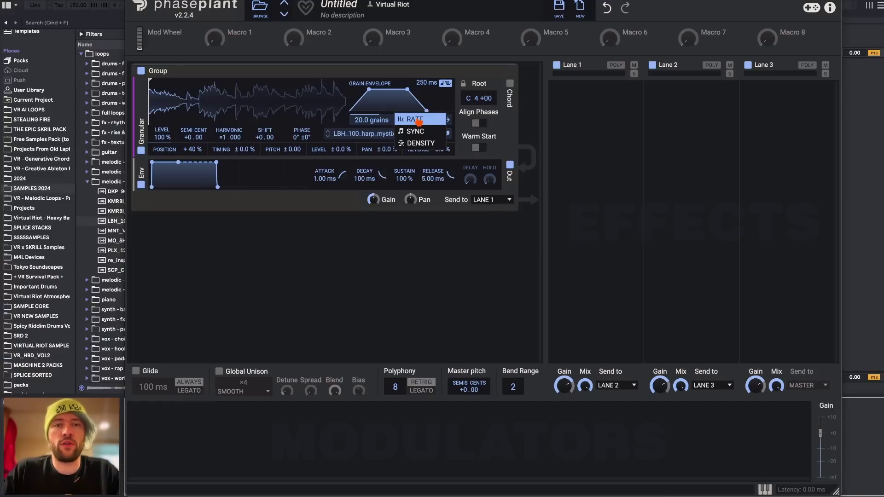
pyautogui.click(418, 120)
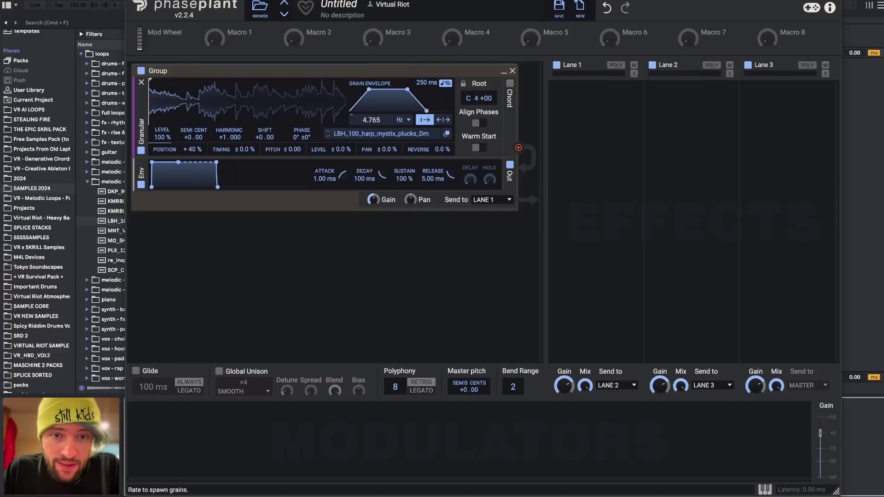
pyautogui.moveTo(381, 127); pyautogui.dragTo(381, 125)
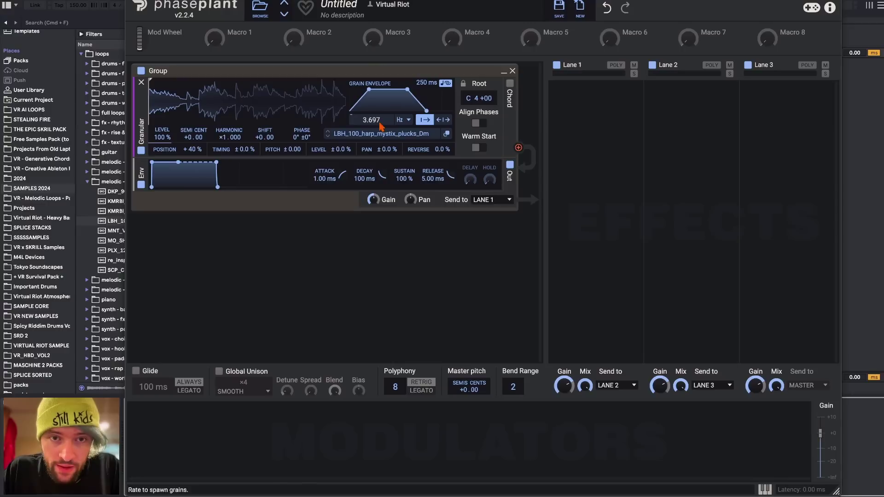
pyautogui.doubleClick(375, 123)
pyautogui.rightClick(372, 123)
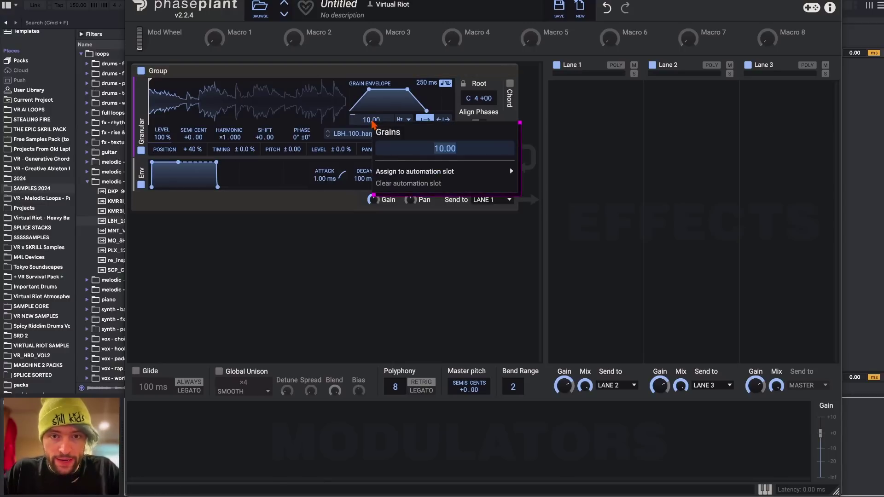
pyautogui.write('4')
pyautogui.press('Return')
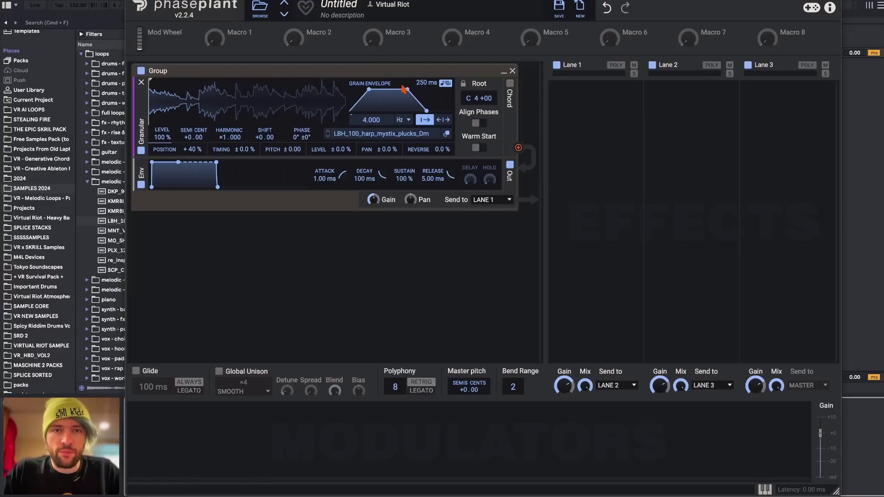
# Square off the grain envelope's attack and decay, and return the spawn timing to Density with 1 grain
pyautogui.moveTo(372, 89); pyautogui.dragTo(350, 90)
pyautogui.moveTo(407, 89); pyautogui.dragTo(427, 89)
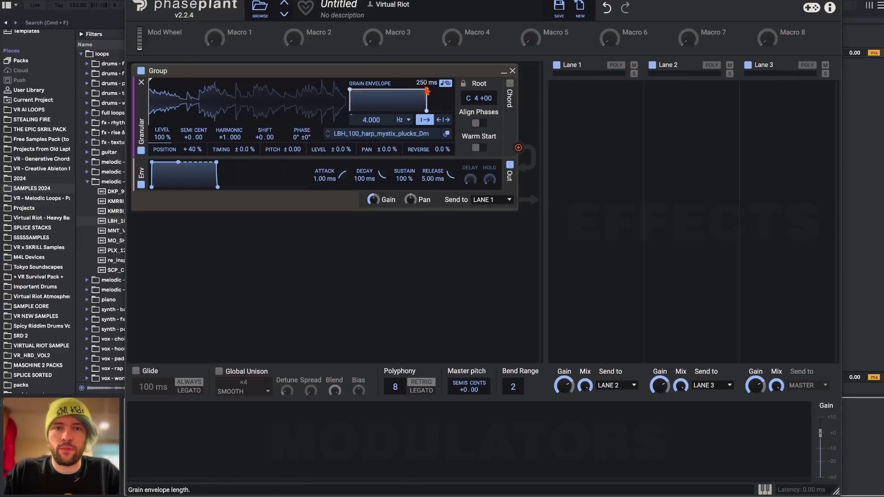
pyautogui.click(403, 120)
pyautogui.click(418, 144)
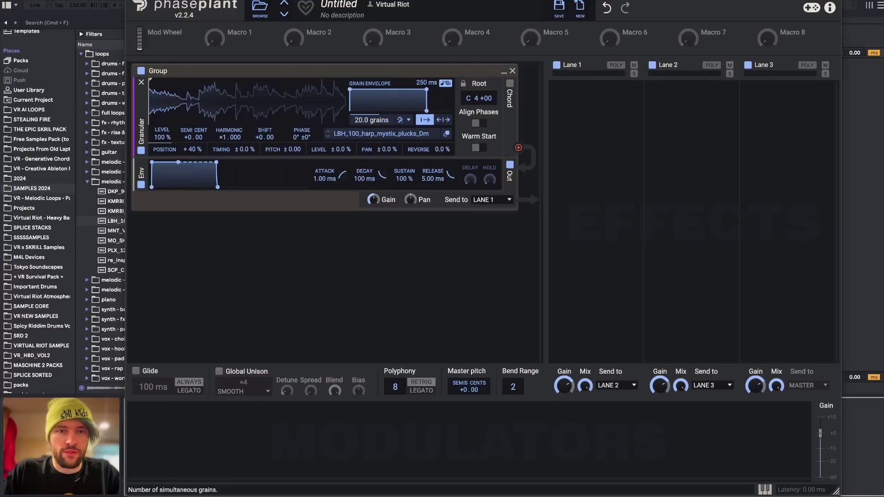
pyautogui.doubleClick(373, 122)
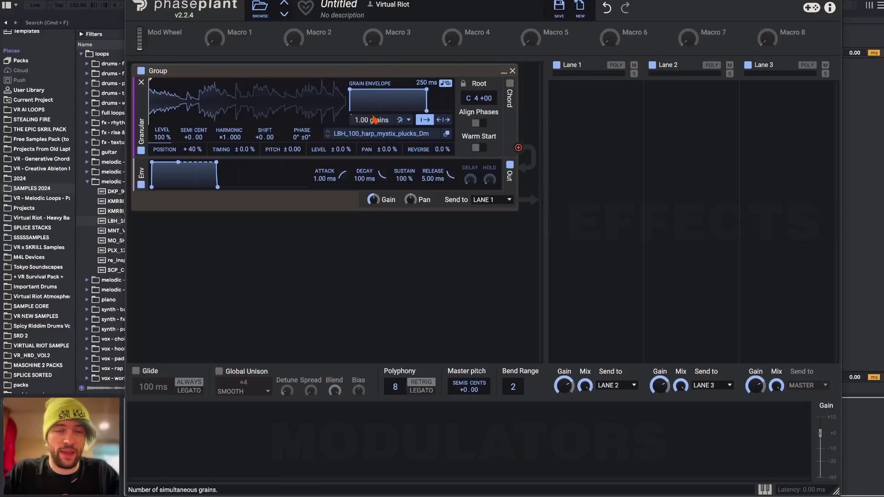
# Switch the grain spawn timing to Rate at 4 Hz and lengthen the grain envelope to 1.00 s
pyautogui.click(404, 119)
pyautogui.click(407, 128)
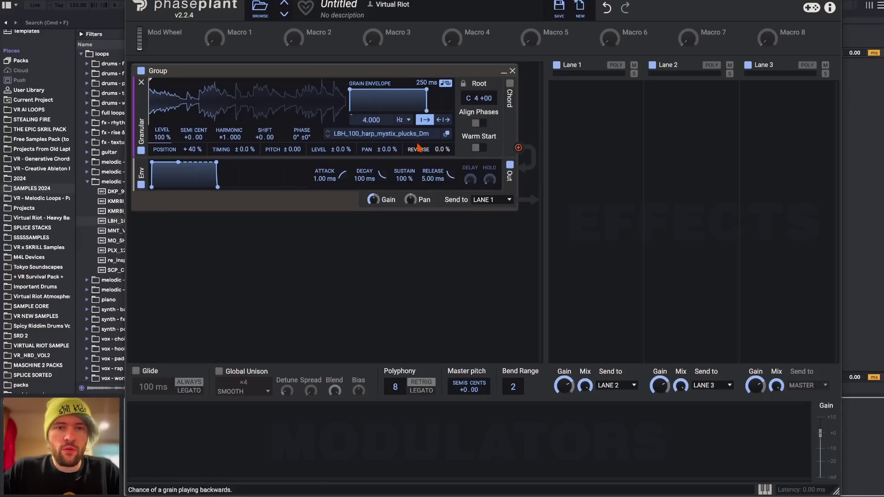
pyautogui.rightClick(366, 121)
pyautogui.click(366, 124)
pyautogui.moveTo(426, 88); pyautogui.dragTo(437, 89)
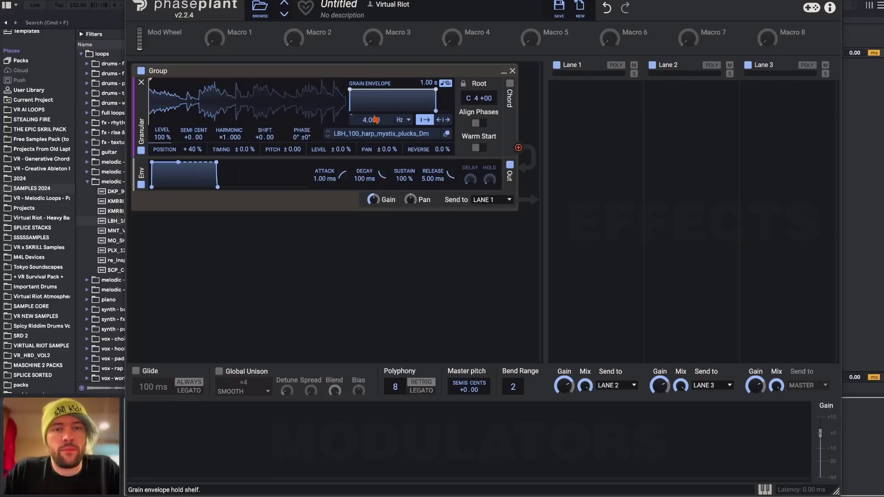
# Compare the Sync and Rate spawn timing modes, and settle on Density with 14.5 simultaneous grains
pyautogui.click(405, 120)
pyautogui.click(415, 135)
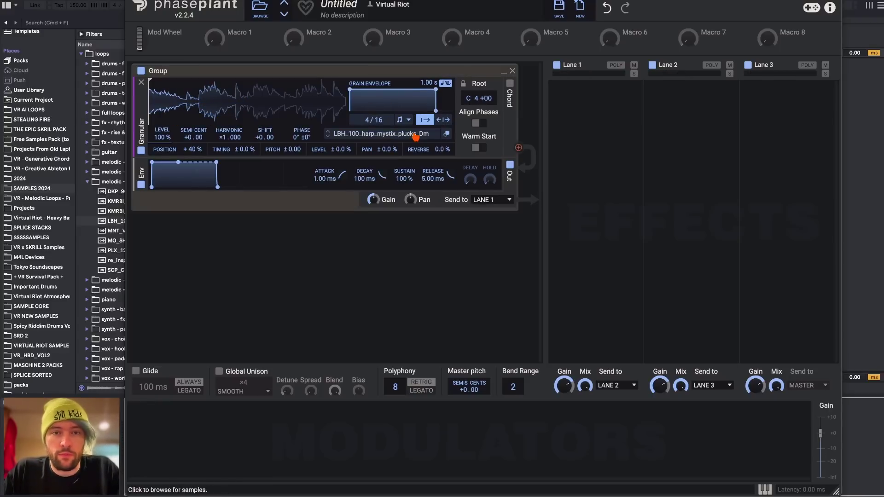
pyautogui.click(404, 119)
pyautogui.click(407, 116)
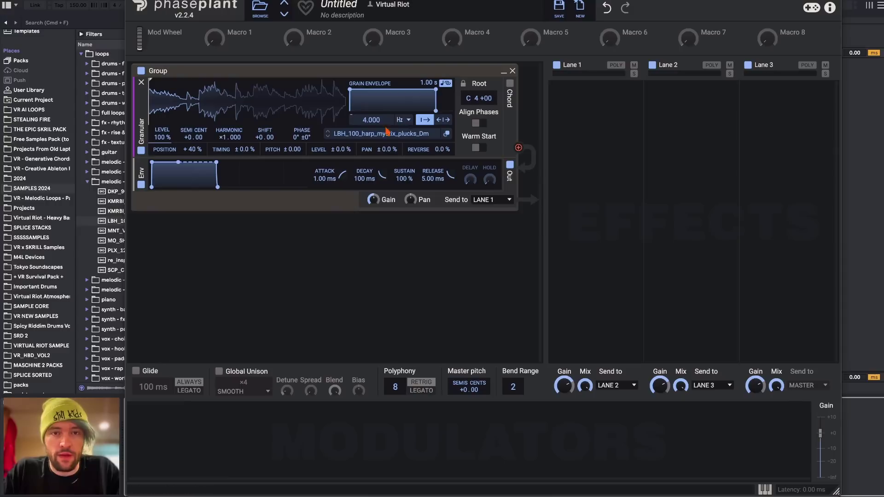
pyautogui.click(408, 119)
pyautogui.click(419, 142)
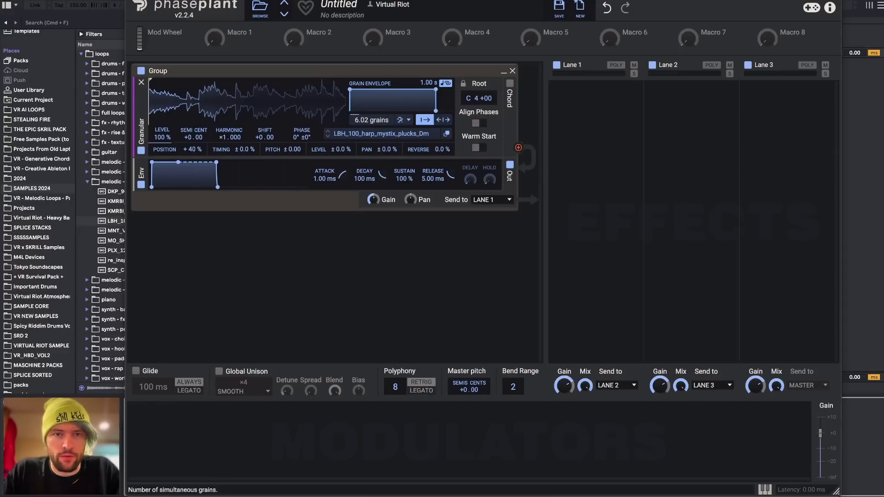
pyautogui.moveTo(377, 120); pyautogui.dragTo(378, 118)
# Set the grain length to 250 ms and shape the grain envelope with a near-instant attack and a long curved decay
pyautogui.moveTo(433, 89); pyautogui.dragTo(426, 91)
pyautogui.moveTo(350, 90); pyautogui.dragTo(373, 90)
pyautogui.moveTo(426, 91); pyautogui.dragTo(404, 89)
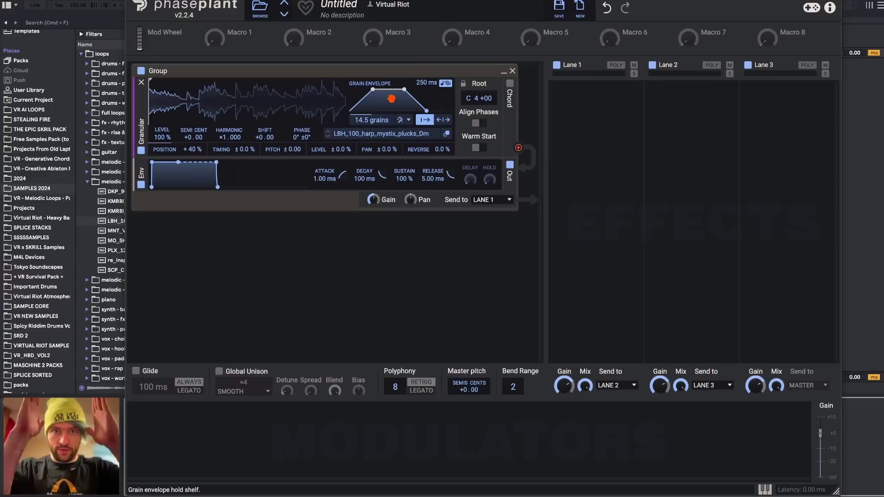
pyautogui.moveTo(372, 90); pyautogui.dragTo(350, 90)
pyautogui.moveTo(404, 89); pyautogui.dragTo(424, 90)
pyautogui.moveTo(350, 90); pyautogui.dragTo(356, 90)
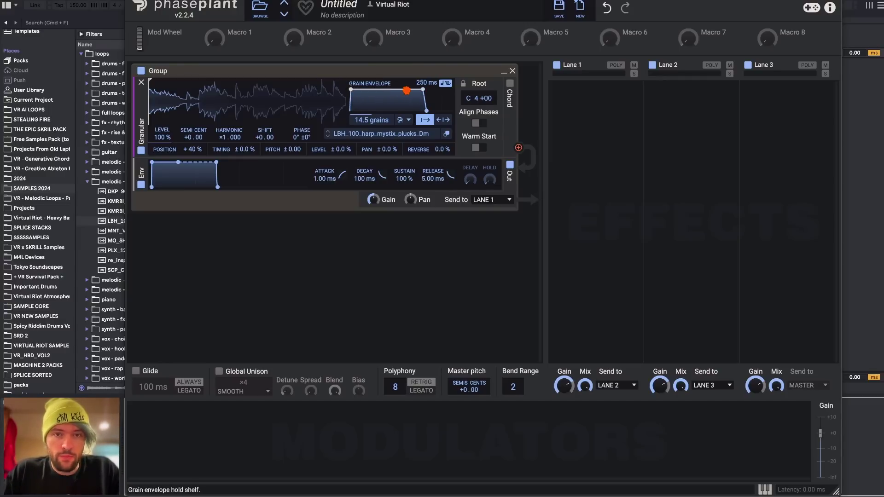
pyautogui.moveTo(423, 89); pyautogui.dragTo(388, 106)
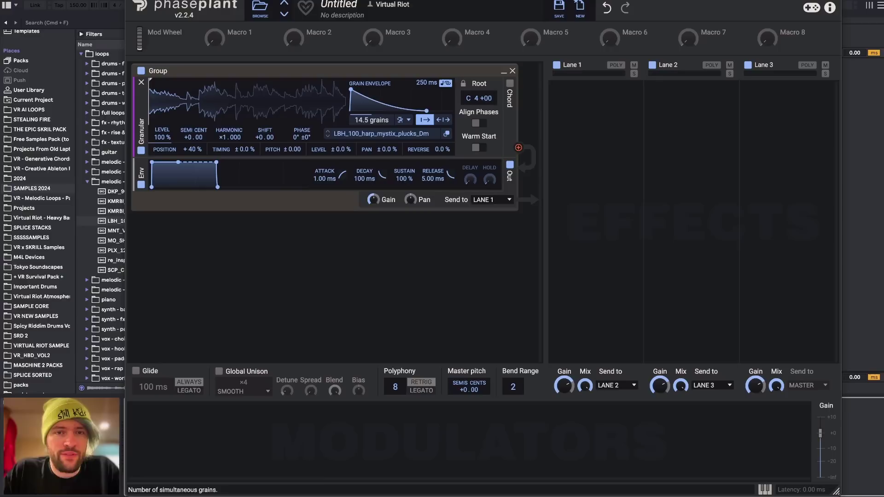
# Lower the number of simultaneous grains to 3.78 and adjust the group's output gain
pyautogui.scroll(-1, 379, 124)
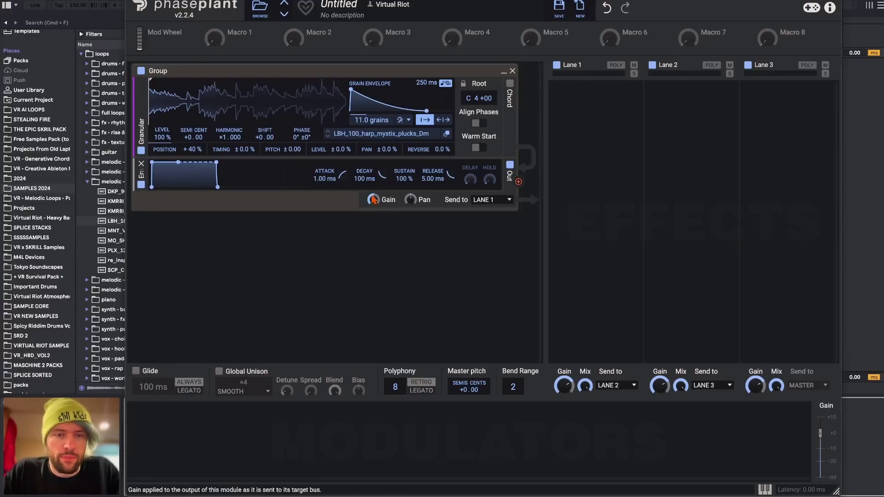
pyautogui.scroll(-1, 364, 118)
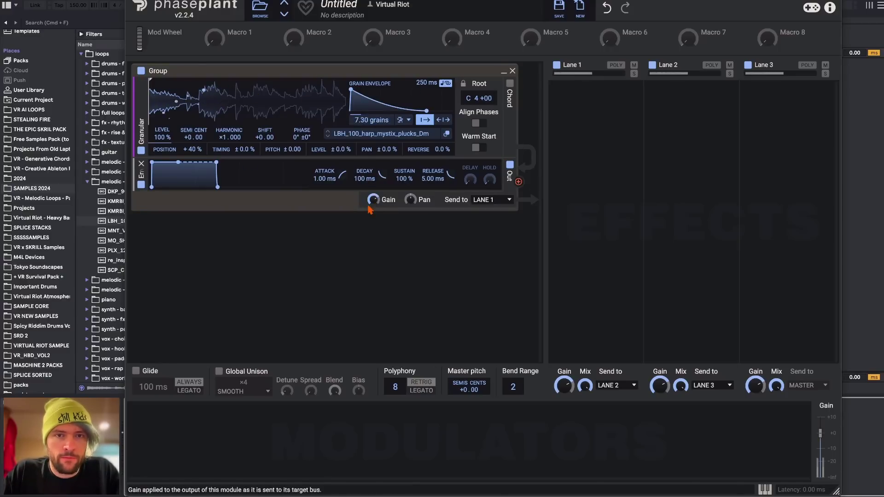
pyautogui.scroll(-1, 372, 119)
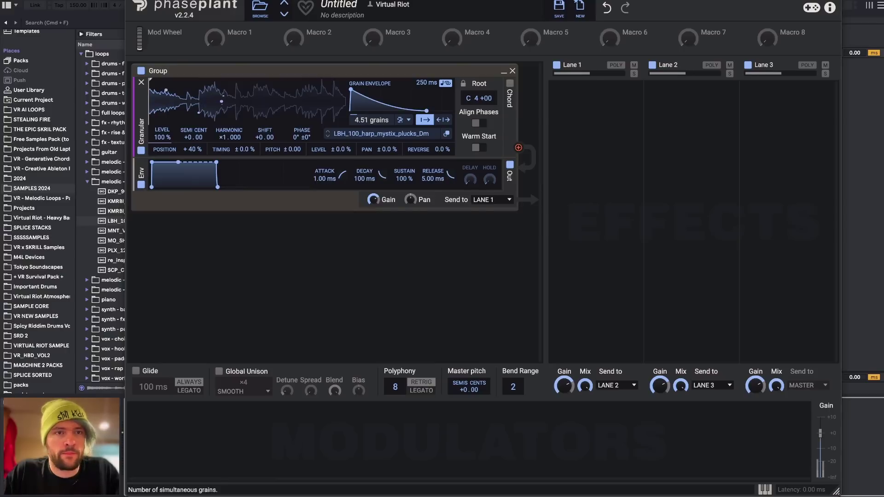
pyautogui.scroll(-1, 373, 118)
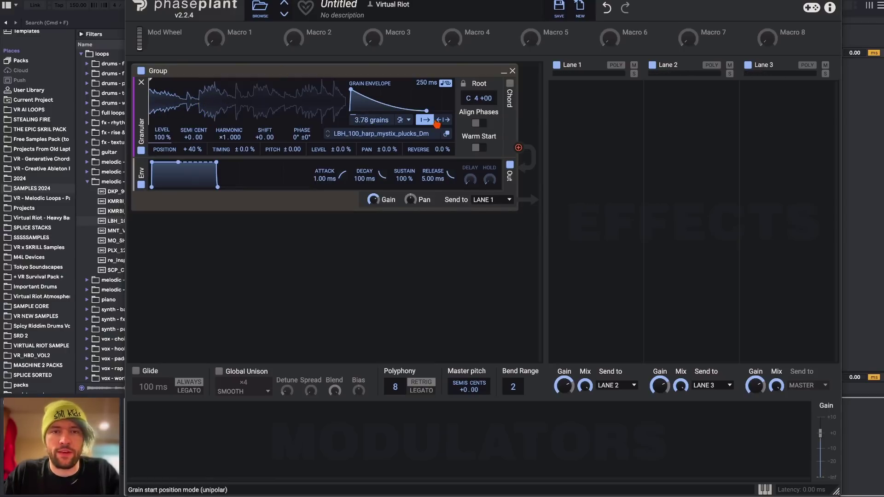
# Reshape the grain envelope with a long curved attack and a short decay
pyautogui.moveTo(349, 88); pyautogui.dragTo(424, 90)
pyautogui.moveTo(351, 89); pyautogui.dragTo(383, 121)
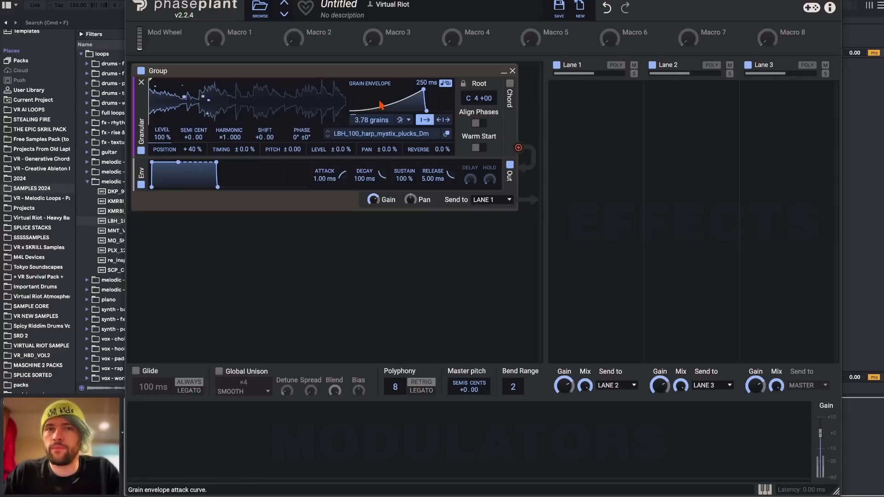
pyautogui.moveTo(423, 90)
pyautogui.mouseDown()
pyautogui.moveTo(358, 89)
pyautogui.moveTo(418, 90)
pyautogui.mouseUp()
# Set the grain reverse chance to 50 % and the per-grain level and pan randomization to ±100 %
pyautogui.moveTo(437, 152); pyautogui.dragTo(432, 150)
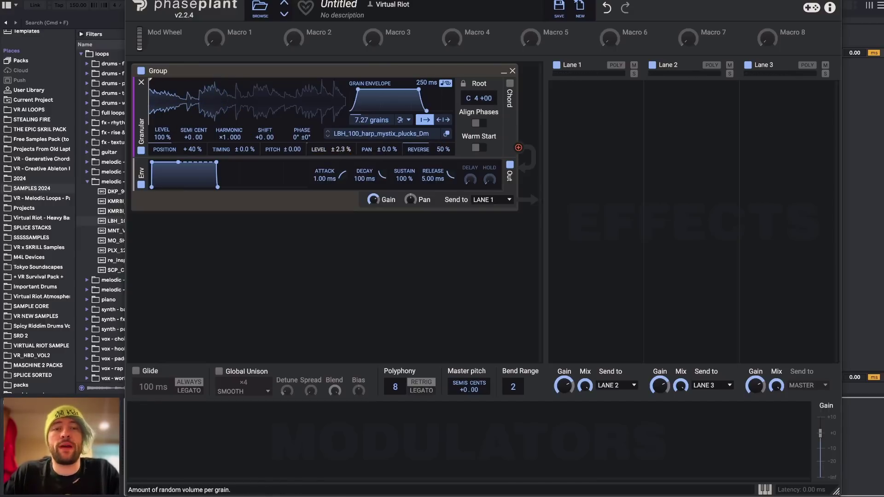
pyautogui.moveTo(341, 149); pyautogui.dragTo(369, 134)
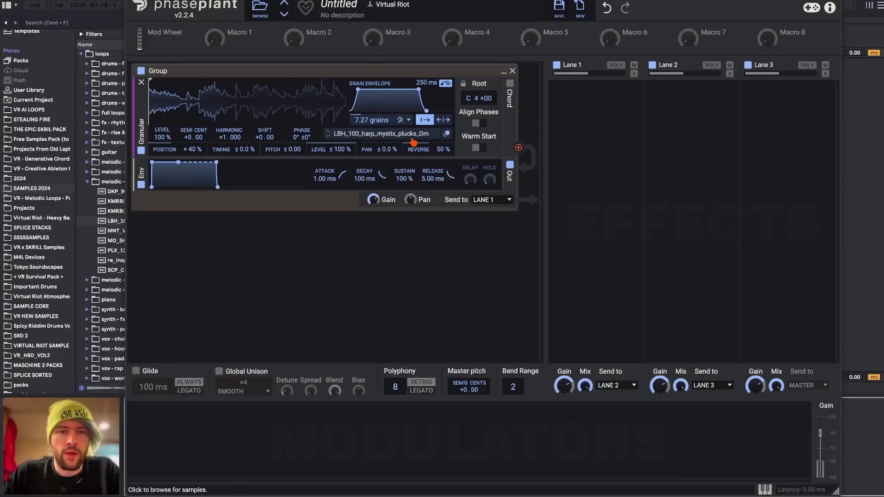
pyautogui.moveTo(390, 156)
pyautogui.mouseDown()
pyautogui.moveTo(390, 138)
pyautogui.moveTo(391, 158)
pyautogui.mouseUp()
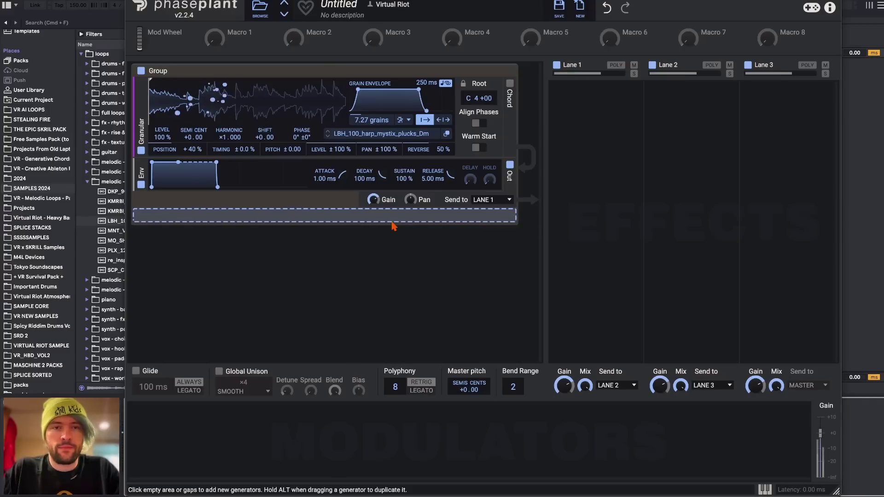
pyautogui.moveTo(373, 199)
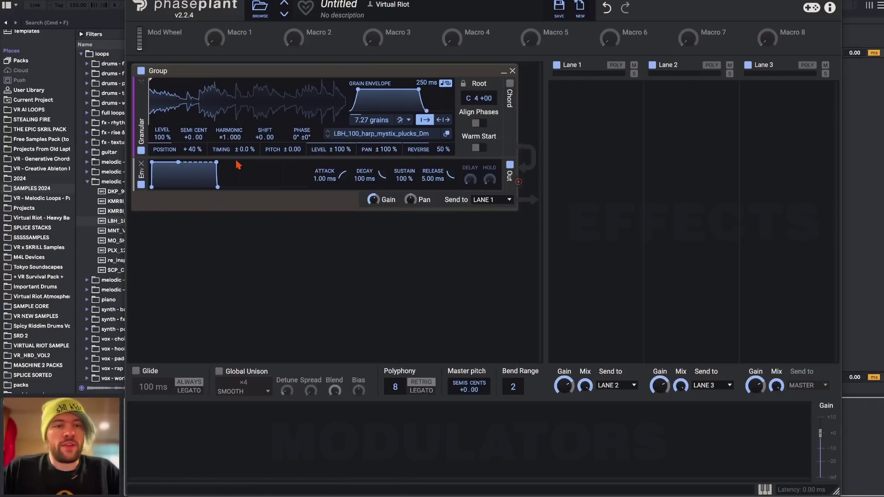
# Reset the reverse chance to 0 % and give the grain envelope an instant attack and a longer decay
pyautogui.doubleClick(245, 149)
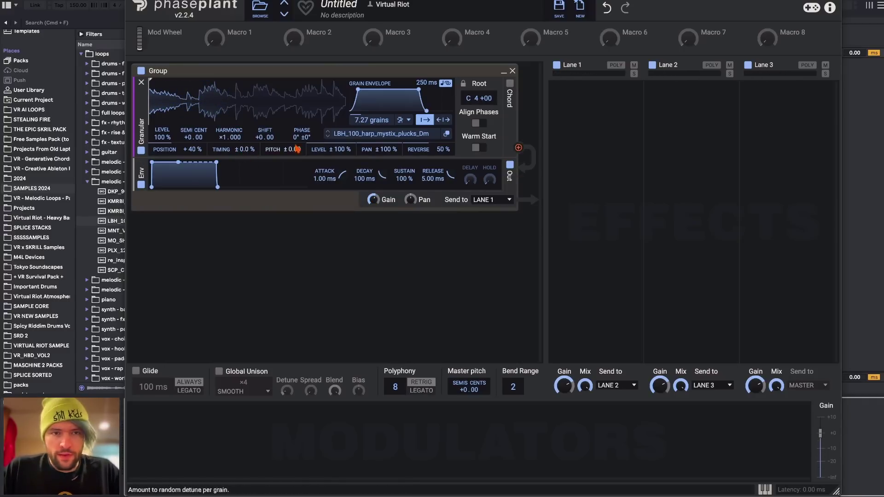
pyautogui.moveTo(358, 90); pyautogui.dragTo(350, 89)
pyautogui.doubleClick(440, 149)
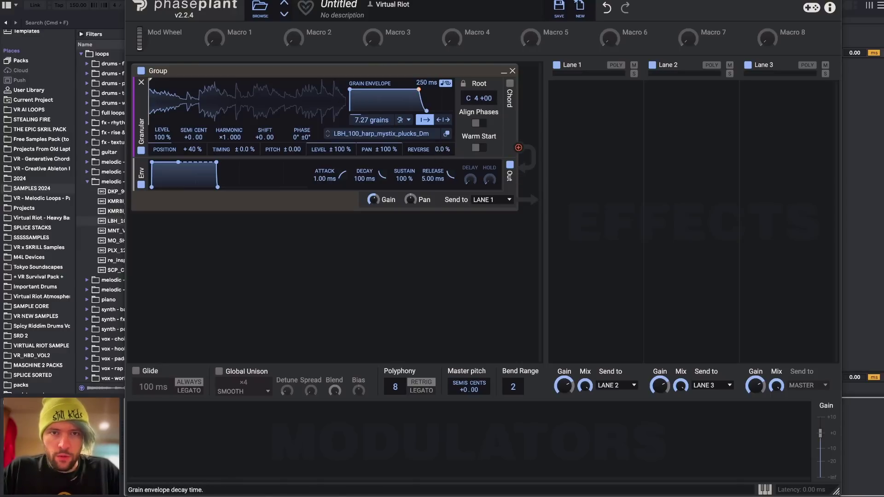
pyautogui.moveTo(419, 90); pyautogui.dragTo(401, 89)
# Switch grain spawning to a rate in Hz, shape the grain envelope as a pure decay, and set the rate to 16 Hz
pyautogui.click(407, 119)
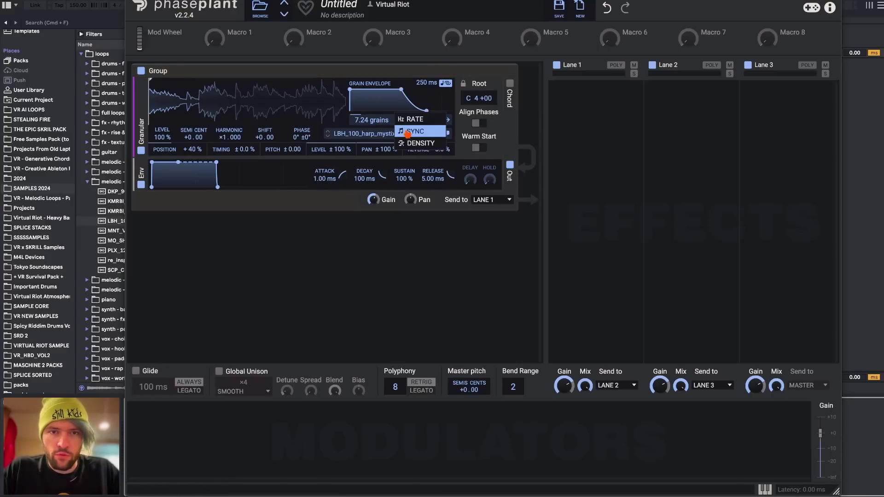
pyautogui.click(414, 122)
pyautogui.moveTo(398, 90); pyautogui.dragTo(351, 90)
pyautogui.moveTo(371, 120); pyautogui.dragTo(371, 118)
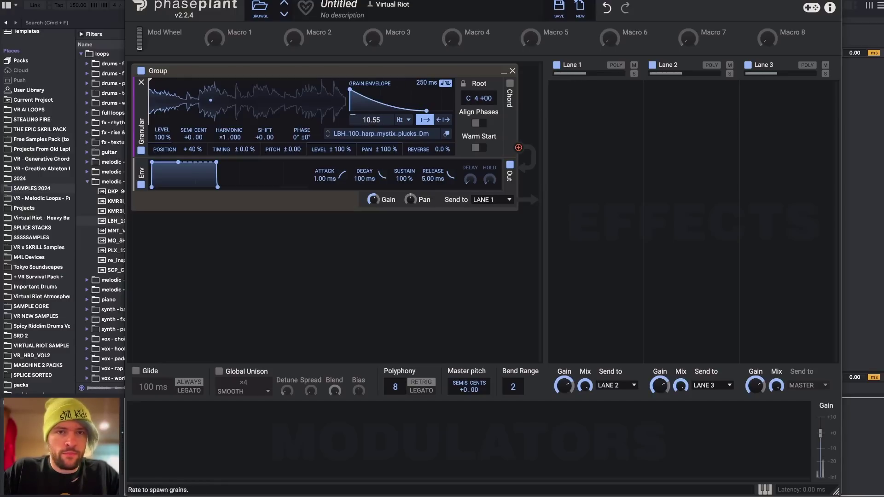
pyautogui.moveTo(370, 119); pyautogui.dragTo(371, 115)
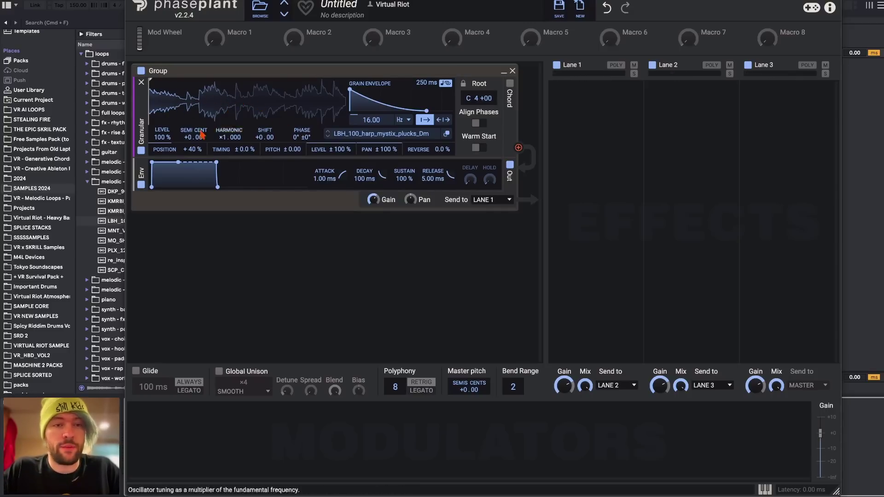
# Reset the per-grain level and pan randomization to 0 %
pyautogui.moveTo(342, 149); pyautogui.dragTo(341, 175)
pyautogui.doubleClick(340, 149)
pyautogui.doubleClick(388, 149)
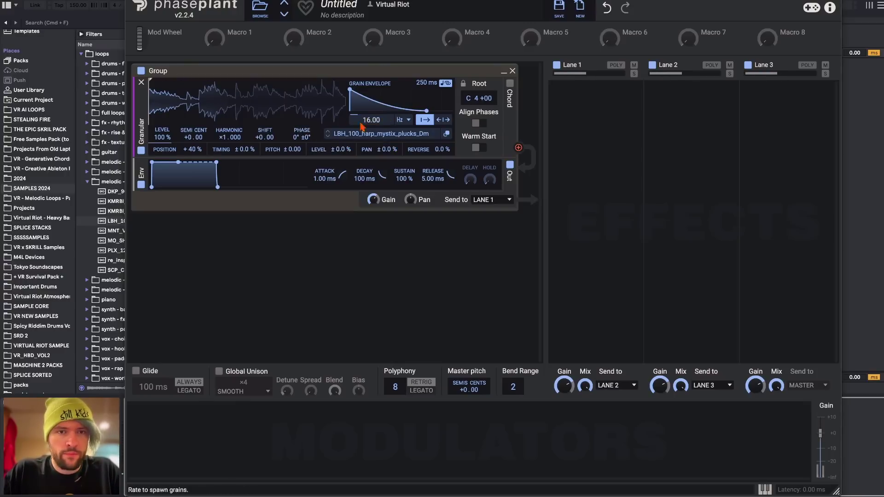
# Set the grain spawn rate to 7 Hz and the position randomization to 7.6 %, adjusting the group's output gain
pyautogui.moveTo(370, 120); pyautogui.dragTo(371, 123)
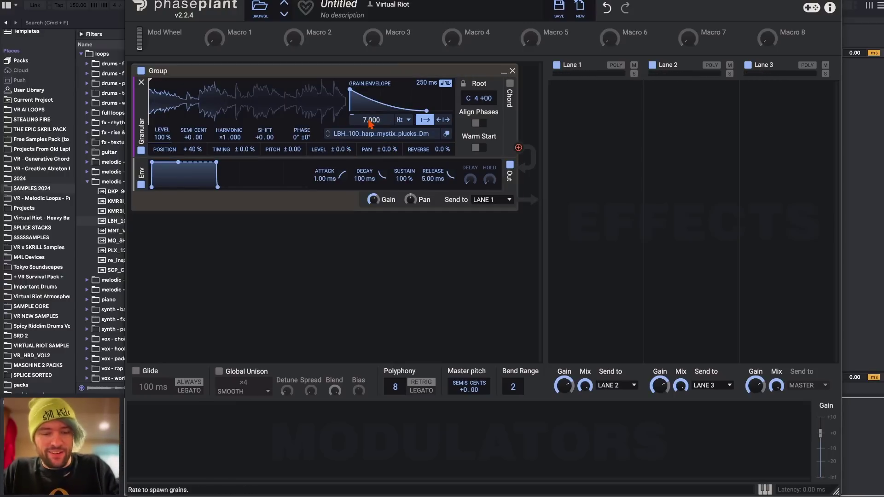
pyautogui.doubleClick(370, 120)
pyautogui.moveTo(193, 149); pyautogui.dragTo(193, 161)
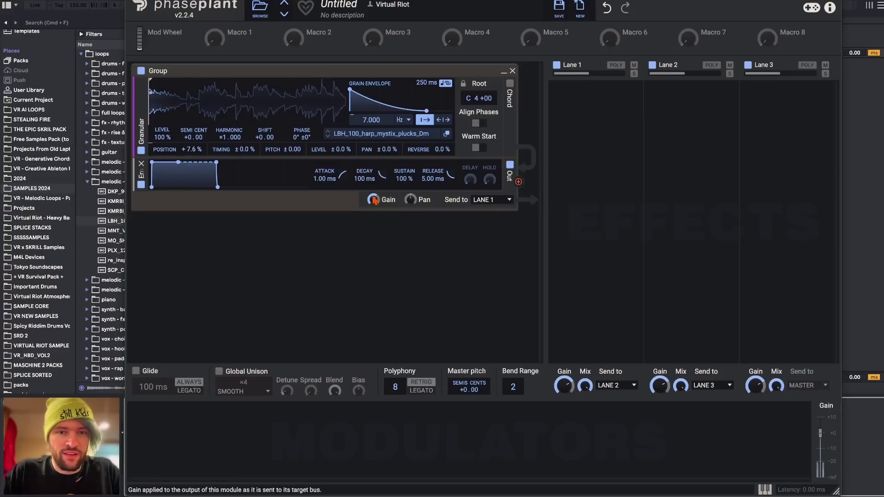
pyautogui.moveTo(372, 199); pyautogui.dragTo(373, 198)
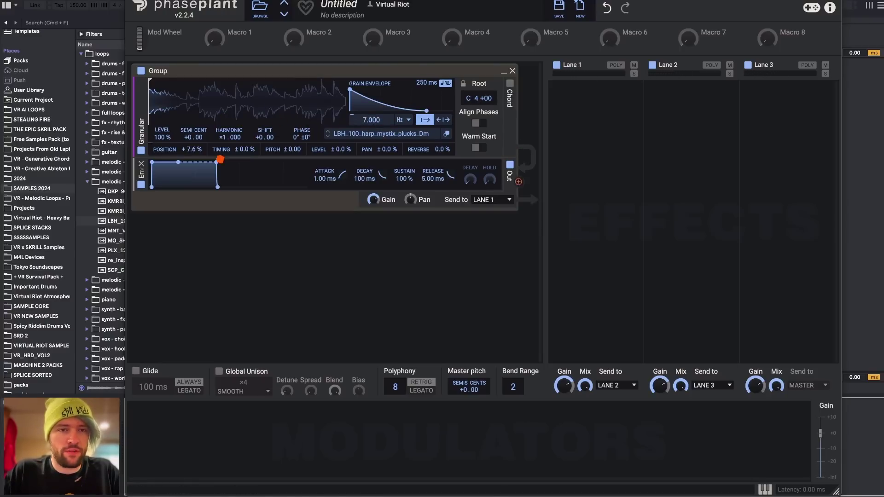
# Set the grain timing randomization to ±100 % and the position randomization to 40 %
pyautogui.moveTo(244, 150); pyautogui.dragTo(244, 138)
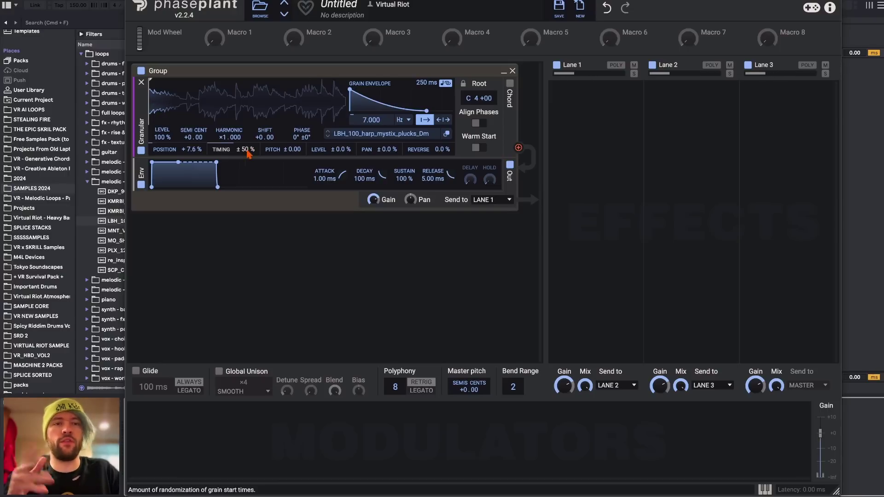
pyautogui.scroll(5, 247, 153)
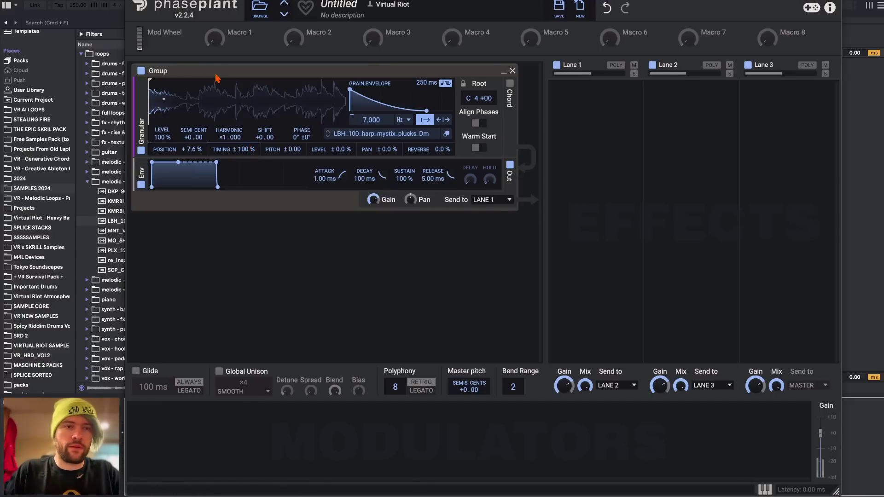
pyautogui.moveTo(191, 149); pyautogui.dragTo(191, 135)
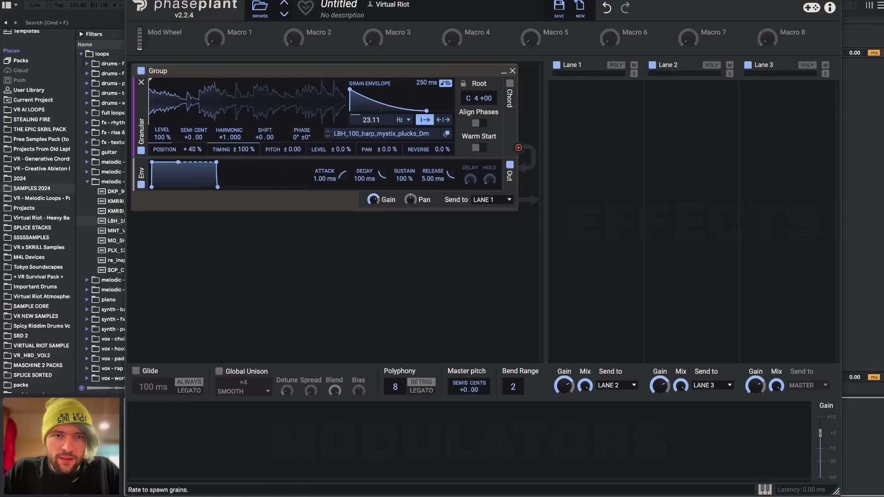
# Set the spawn rate to 15.71 Hz, with level and pan randomization at ±100 % and the reverse chance at 50 %
pyautogui.moveTo(371, 120); pyautogui.dragTo(371, 115)
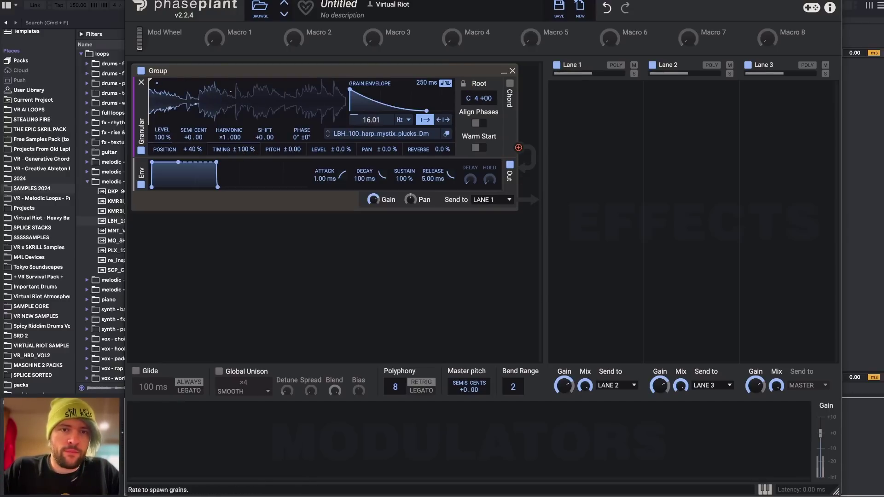
pyautogui.moveTo(340, 152); pyautogui.dragTo(386, 138)
pyautogui.moveTo(440, 152); pyautogui.dragTo(441, 140)
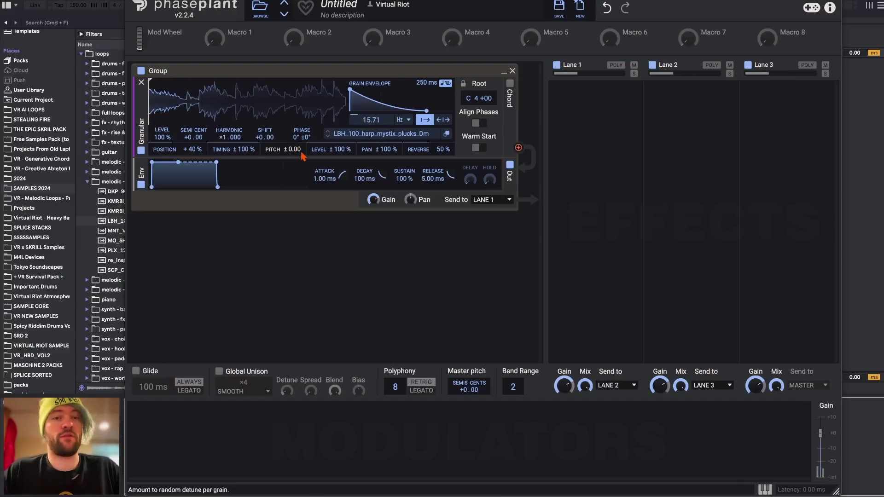
# Give the grain envelope a short curved attack and decay, and switch spawning to density with 10.7 grains
pyautogui.moveTo(351, 89)
pyautogui.mouseDown()
pyautogui.moveTo(417, 89)
pyautogui.moveTo(356, 89)
pyautogui.moveTo(365, 89)
pyautogui.mouseUp()
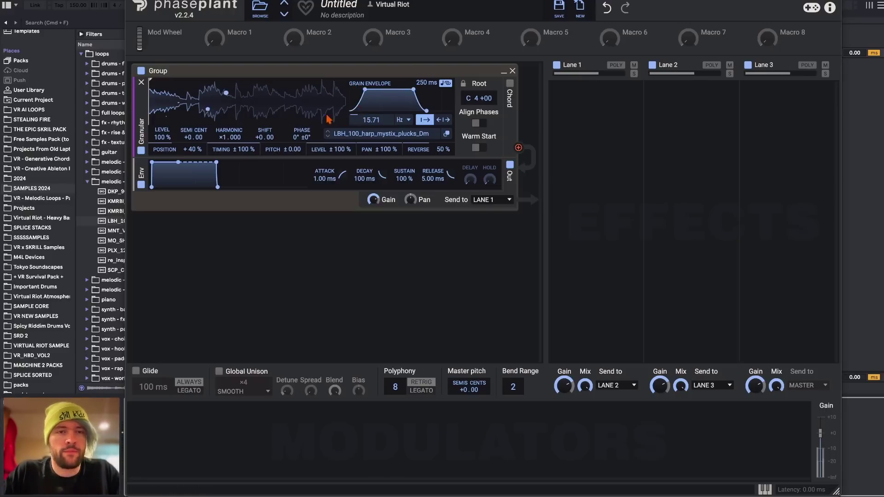
pyautogui.moveTo(371, 119); pyautogui.dragTo(371, 111)
pyautogui.scroll(-5, 372, 120)
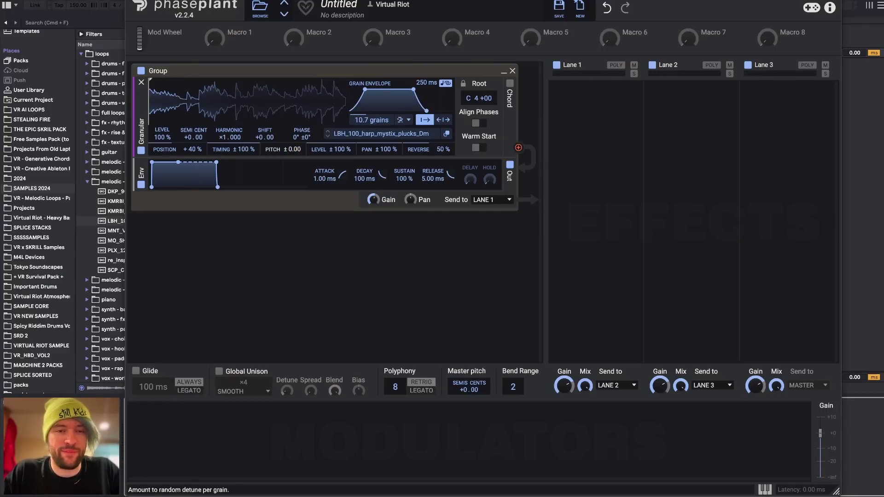
# Try per-grain pitch randomization of ±0.07 and ±0.28, and reset it to 0
pyautogui.moveTo(291, 149); pyautogui.dragTo(291, 146)
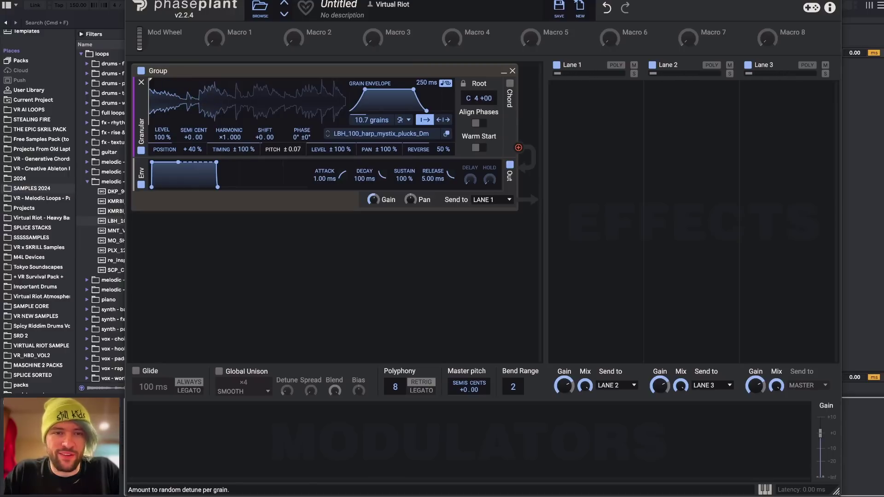
pyautogui.moveTo(291, 146); pyautogui.dragTo(295, 150)
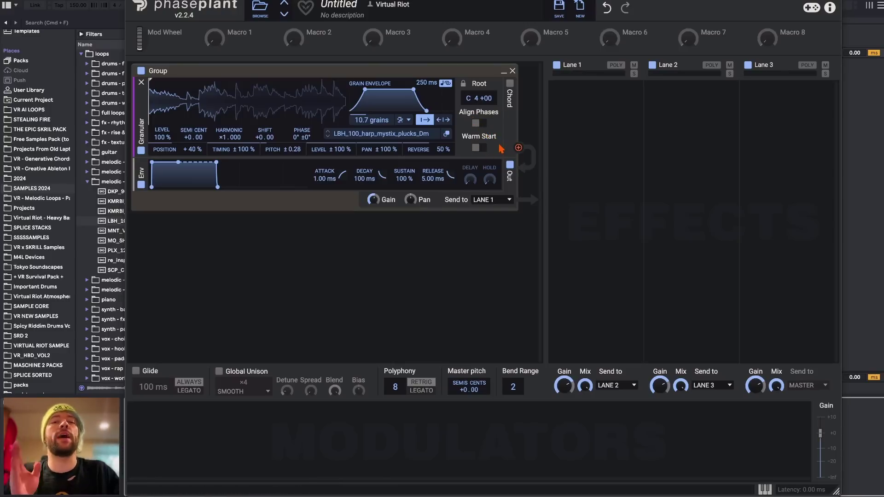
pyautogui.moveTo(325, 179); pyautogui.dragTo(324, 181)
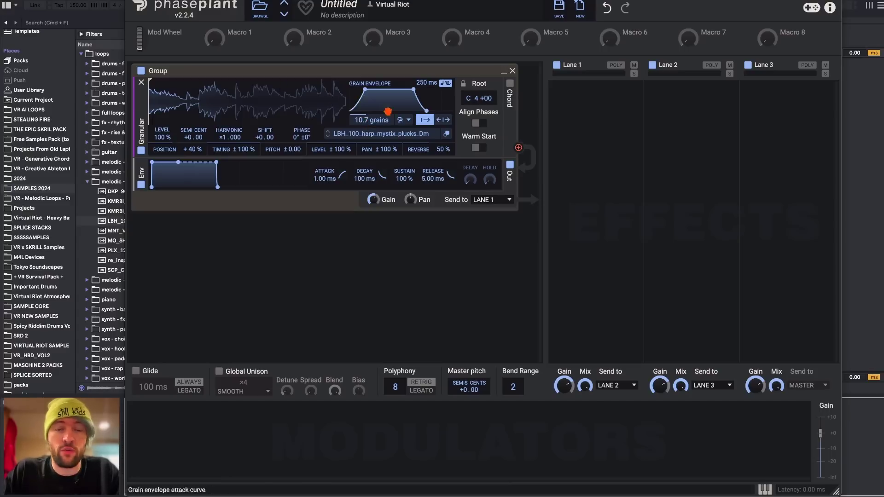
# Compare the sound with Warm Start on and off, leaving it off with the density at 10.1 grains
pyautogui.click(480, 149)
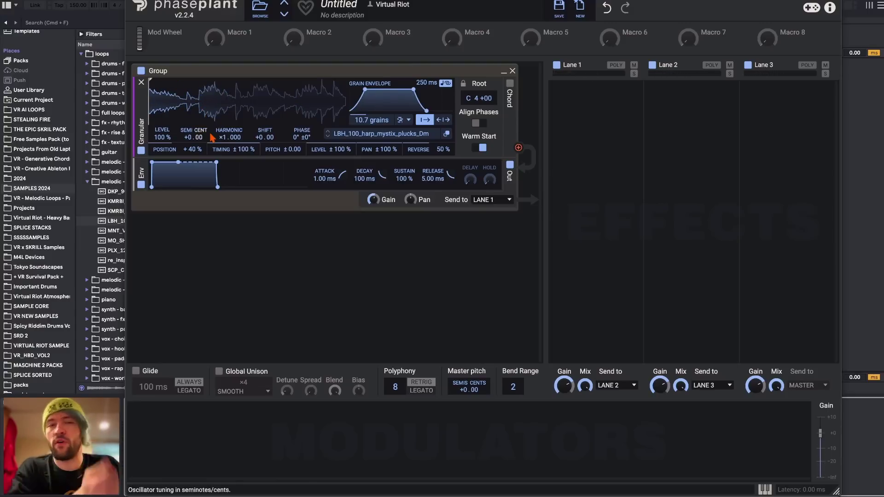
pyautogui.click(477, 149)
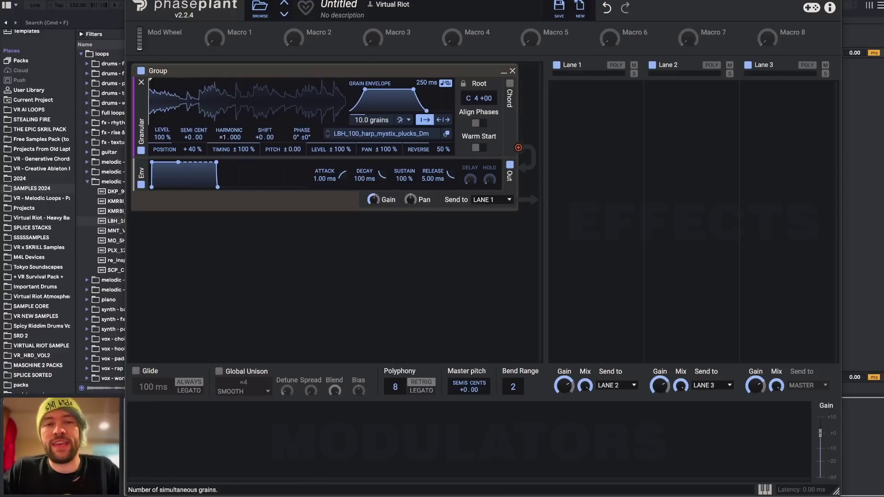
pyautogui.click(479, 147)
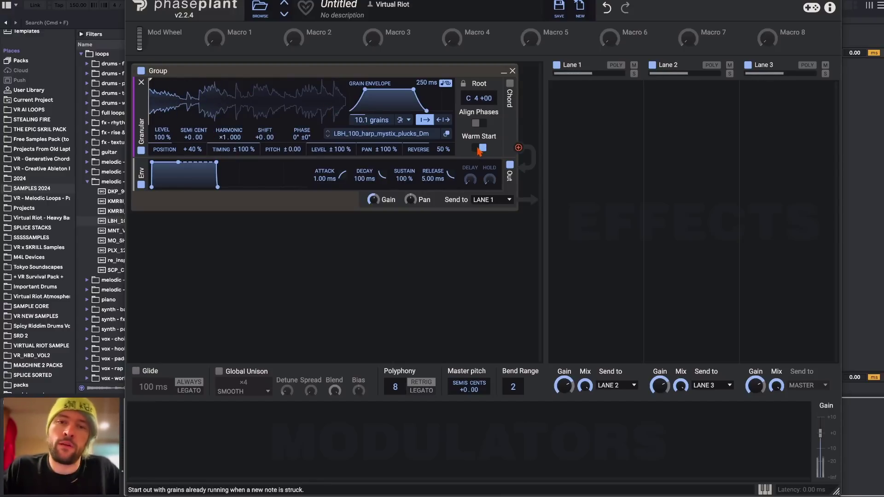
pyautogui.click(479, 148)
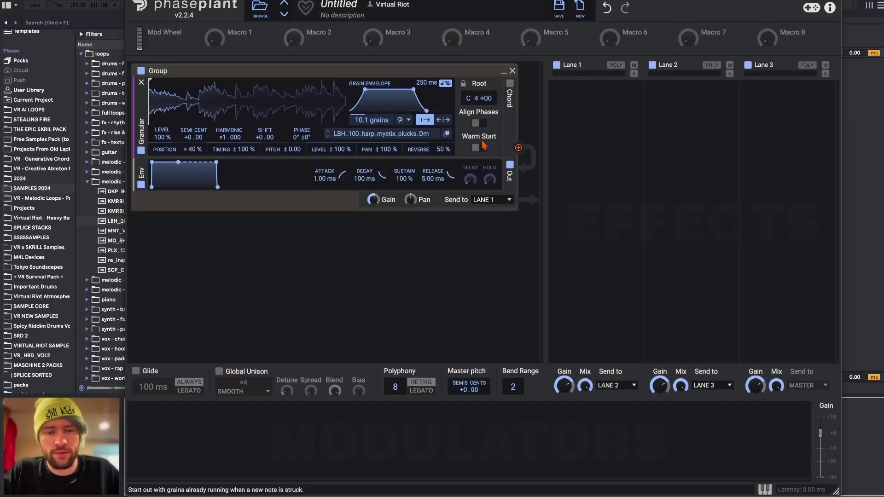
# Enable the Granular generator's chord option and choose the Major chord type
pyautogui.click(510, 86)
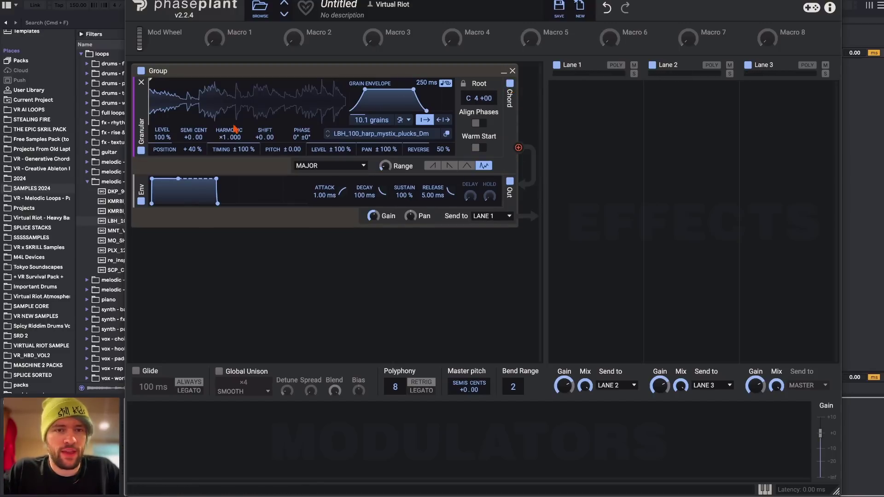
pyautogui.click(348, 167)
pyautogui.click(268, 182)
pyautogui.click(340, 174)
pyautogui.press('Escape')
pyautogui.click(336, 169)
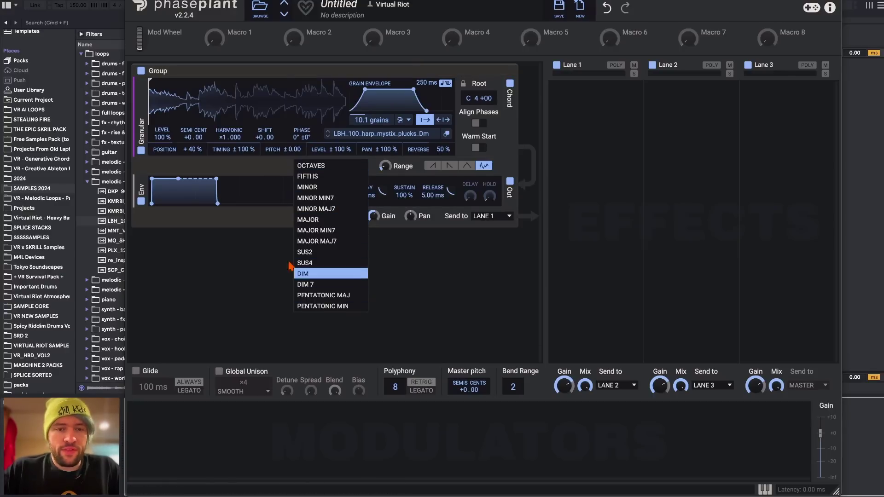
pyautogui.click(308, 220)
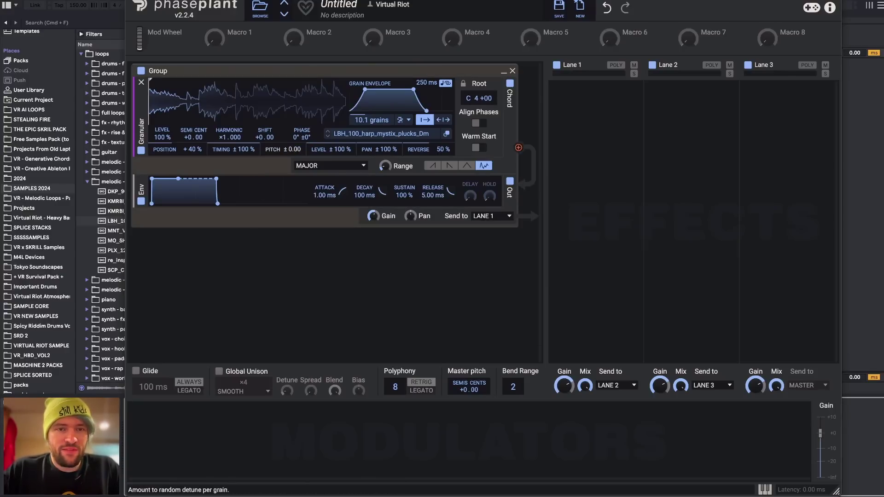
# Review the available granular chord types and turn the chord option off
pyautogui.click(327, 166)
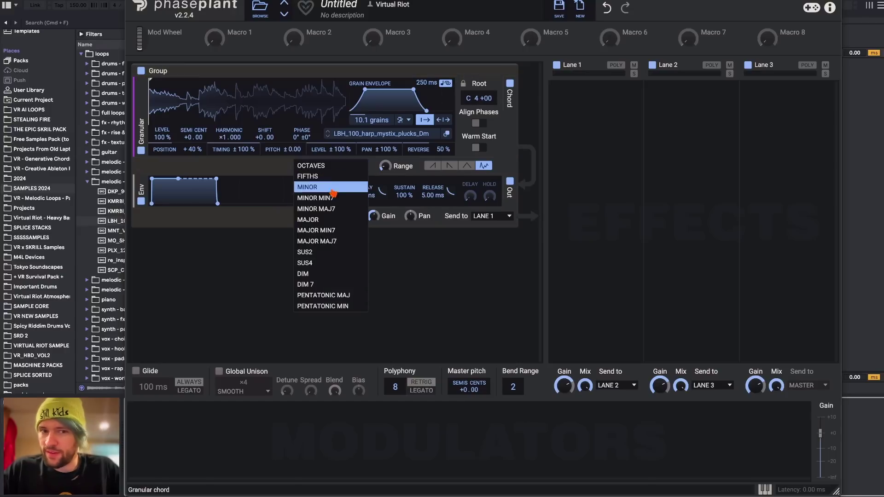
pyautogui.click(247, 175)
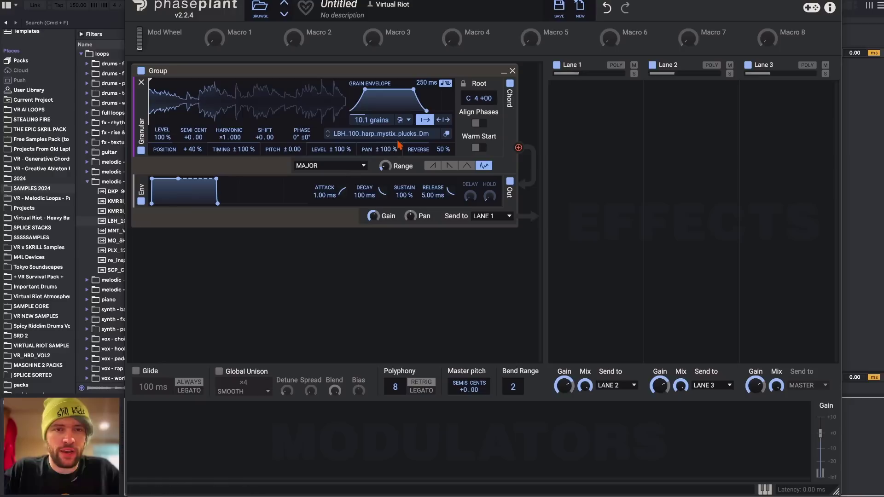
pyautogui.click(335, 169)
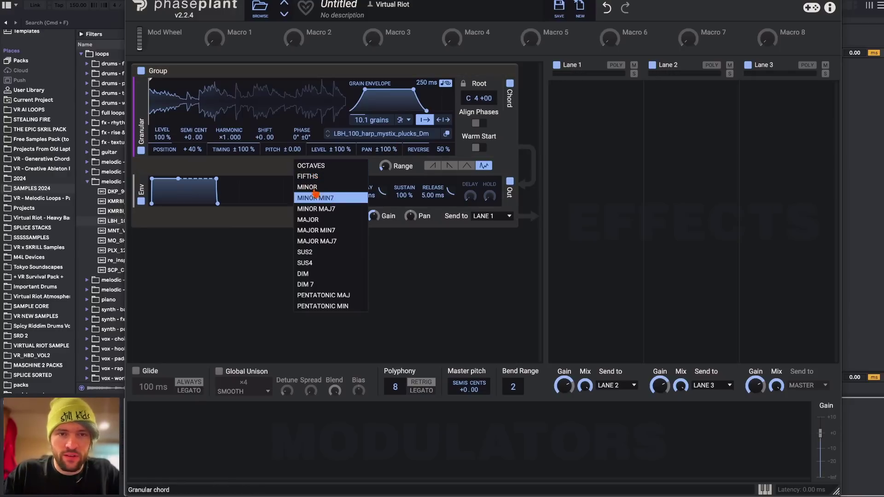
pyautogui.click(313, 167)
pyautogui.click(510, 84)
# Lower the position randomization to 0.3 % and adjust the group's output gain
pyautogui.moveTo(171, 150); pyautogui.dragTo(171, 195)
pyautogui.moveTo(172, 149); pyautogui.dragTo(171, 151)
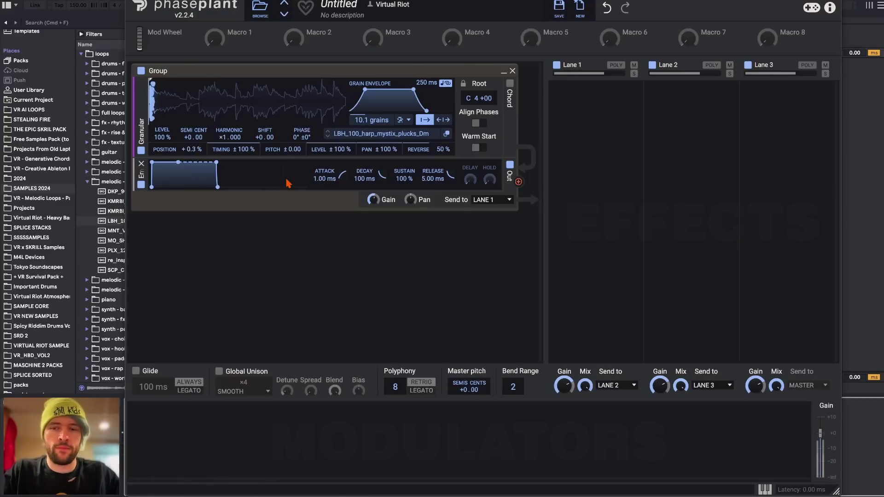
pyautogui.moveTo(373, 200); pyautogui.dragTo(373, 199)
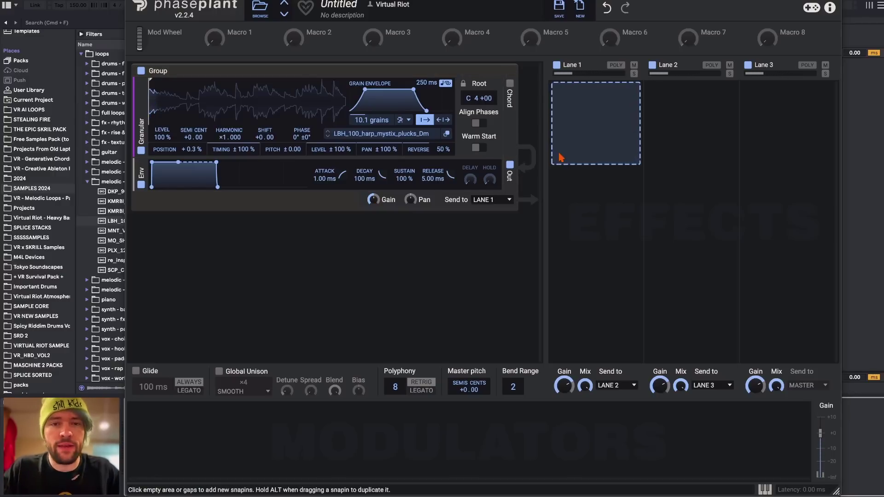
# Enable the granular chord option and set the chord type to Minor
pyautogui.click(509, 83)
pyautogui.click(340, 165)
pyautogui.click(318, 187)
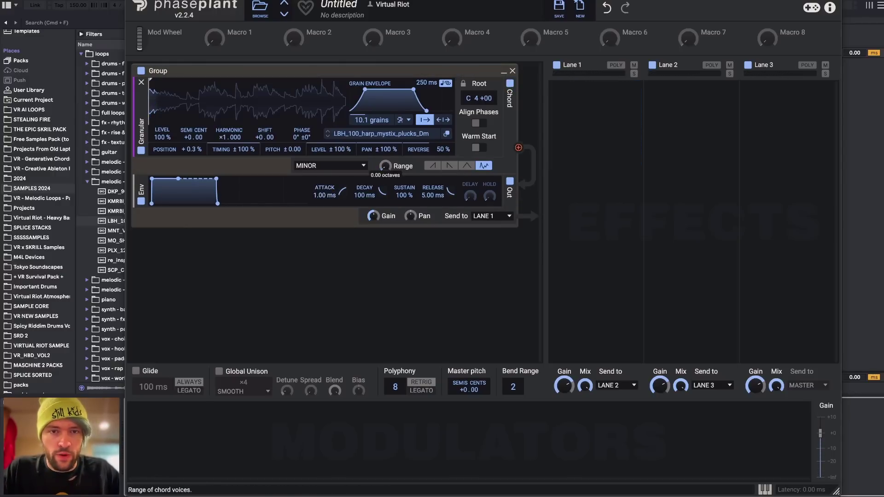
# Reduce the density to 1.77 grains and try the chord's strum patterns, ending on strum up
pyautogui.moveTo(365, 121); pyautogui.dragTo(365, 155)
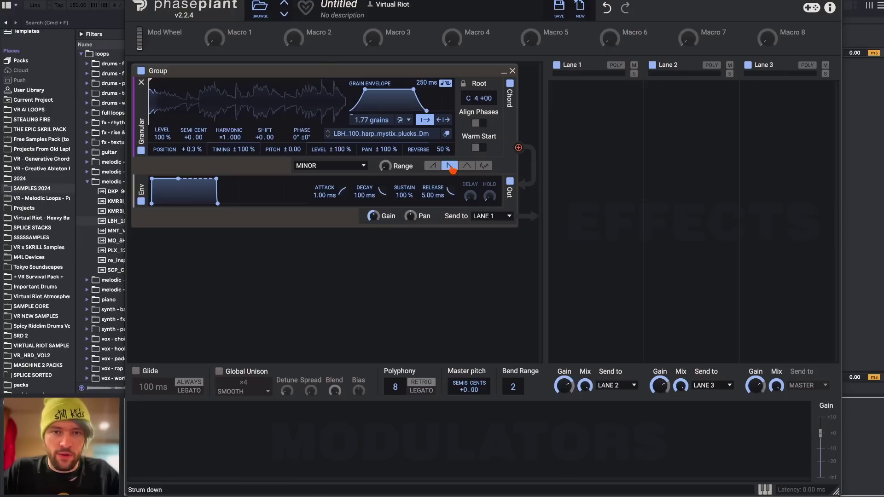
pyautogui.click(465, 168)
pyautogui.click(432, 166)
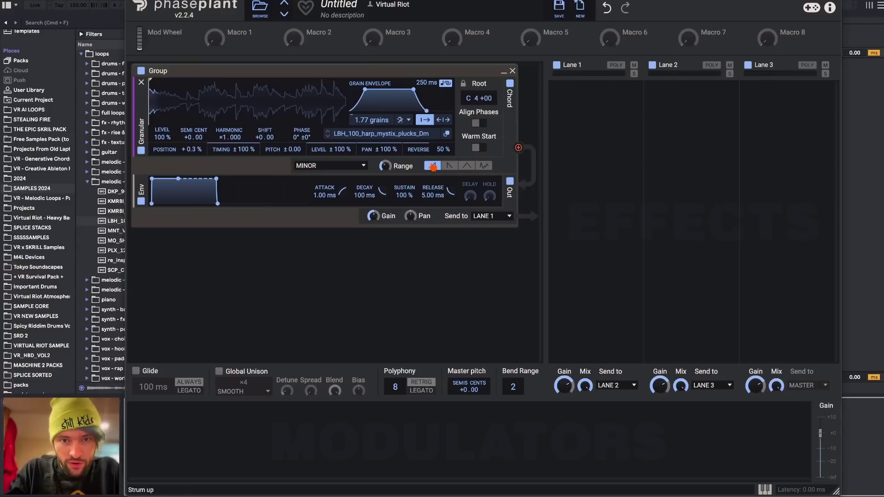
pyautogui.moveTo(385, 165)
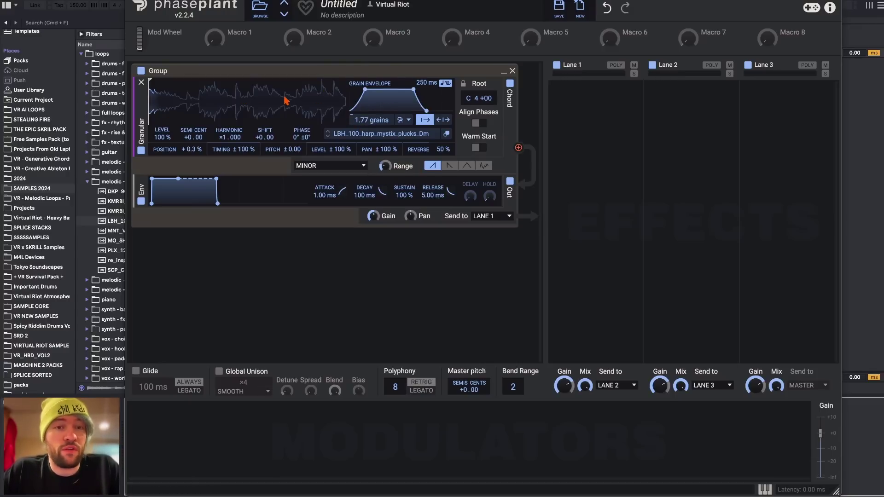
# Raise the number of simultaneous grains to 15.2 and give the grain envelope an instant attack
pyautogui.moveTo(371, 120); pyautogui.dragTo(371, 83)
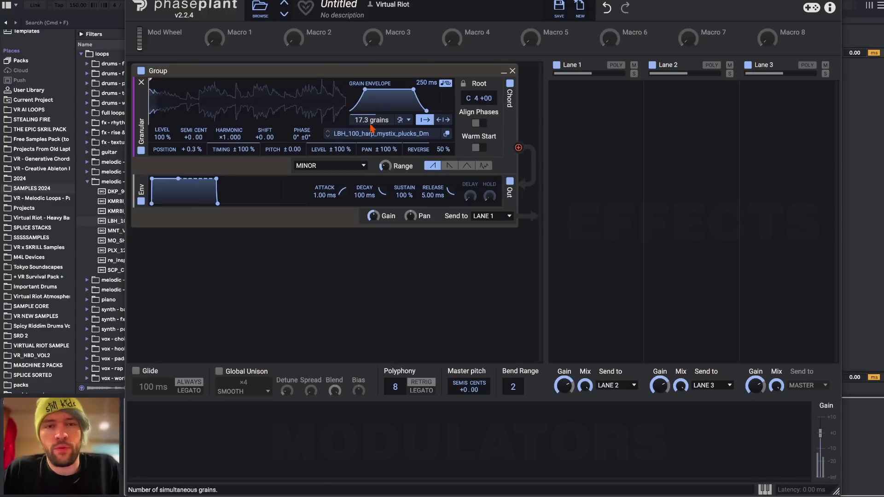
pyautogui.moveTo(364, 90); pyautogui.dragTo(350, 90)
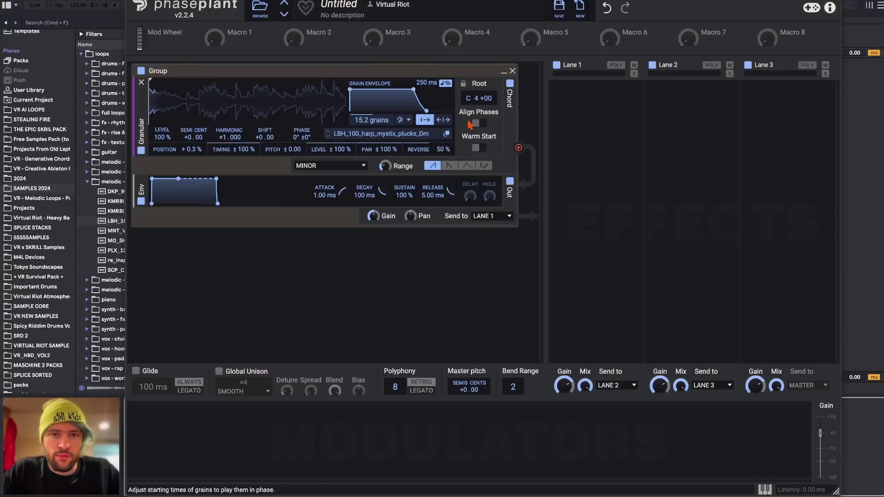
# Reduce the density to 1.99 grains, set timing randomization to 0 %, and shape a 123 ms grain envelope with a longer decay
pyautogui.moveTo(413, 90); pyautogui.dragTo(376, 90)
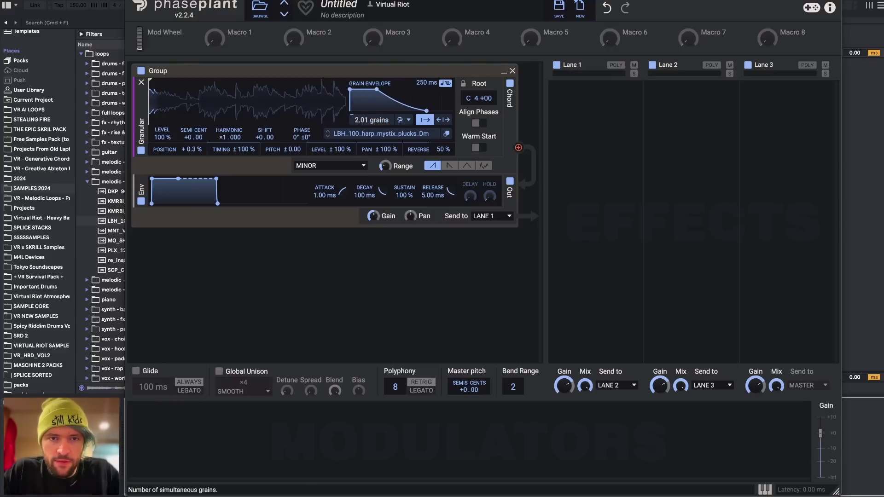
pyautogui.doubleClick(244, 149)
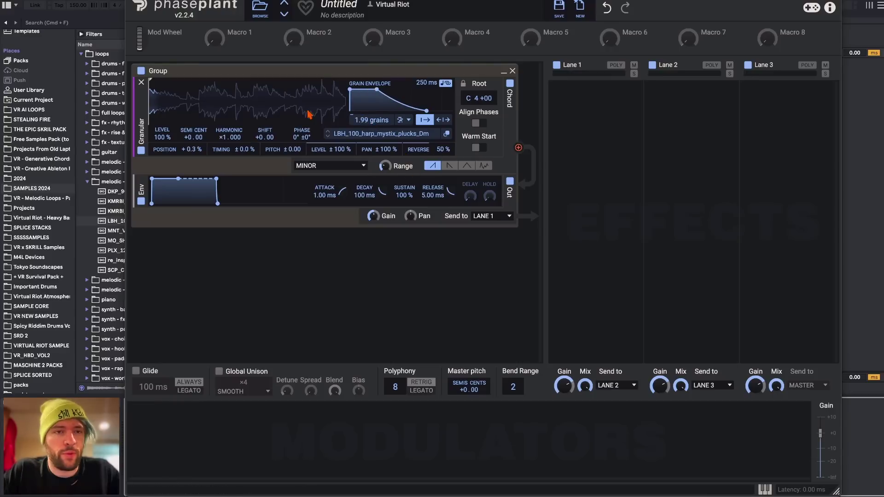
pyautogui.moveTo(427, 111); pyautogui.dragTo(421, 111)
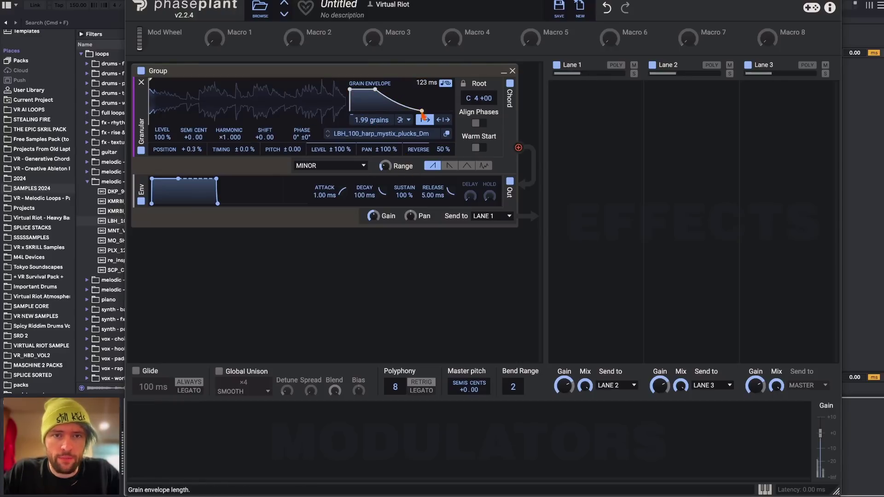
pyautogui.moveTo(375, 89); pyautogui.dragTo(386, 89)
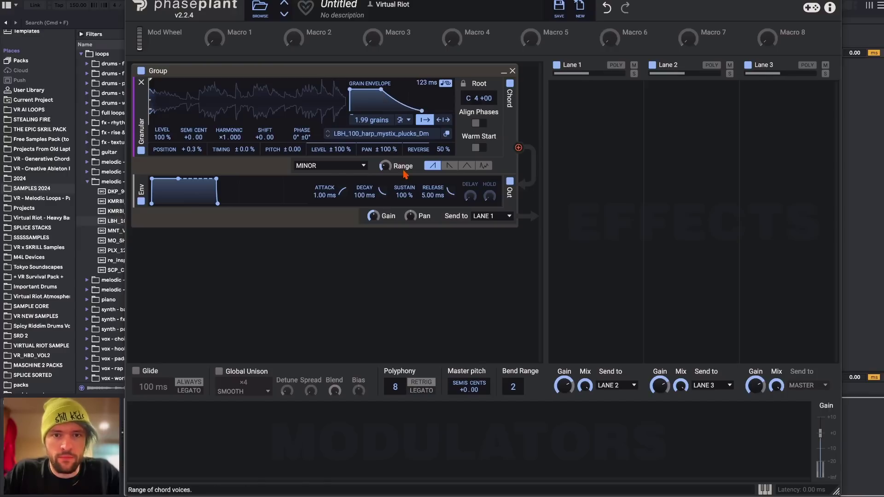
# Try the chord's strum down and up-down patterns, settle on strum randomly, and set the chord range to 2.00 octaves
pyautogui.click(450, 166)
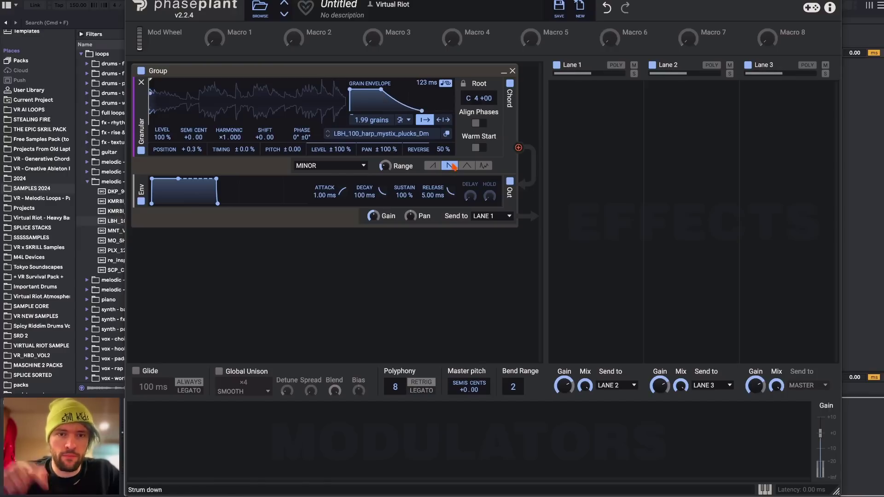
pyautogui.click(466, 166)
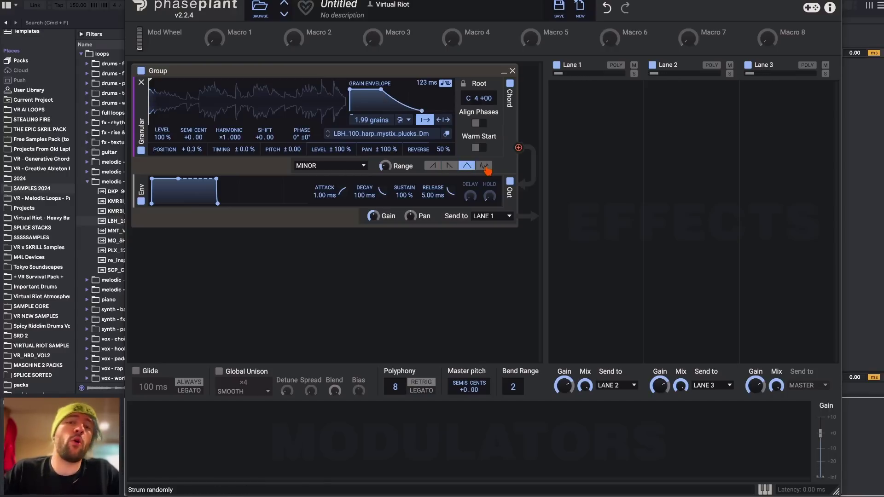
pyautogui.click(484, 166)
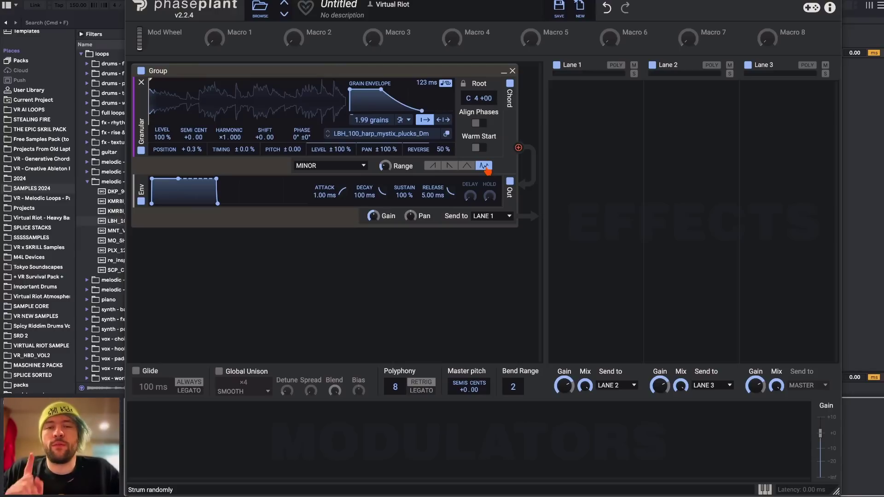
pyautogui.moveTo(384, 167); pyautogui.dragTo(385, 165)
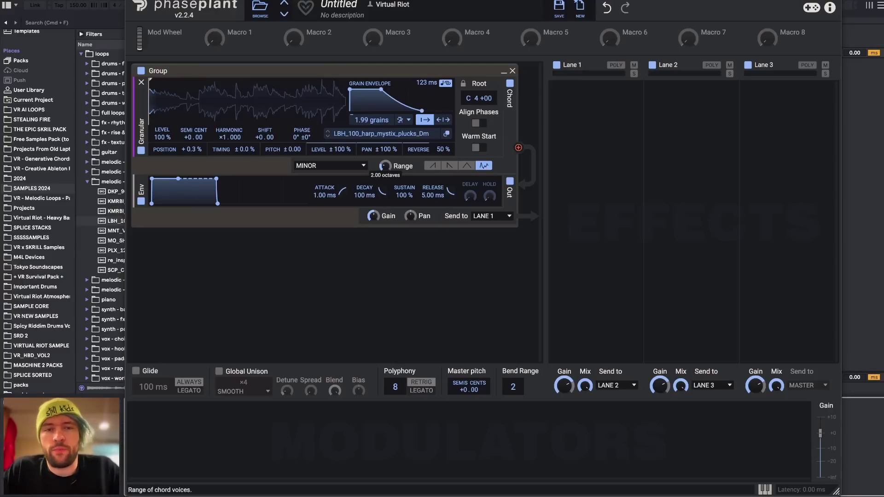
# Set the chord type to Octaves and try very small chord ranges, down to 0.00 octaves
pyautogui.click(330, 166)
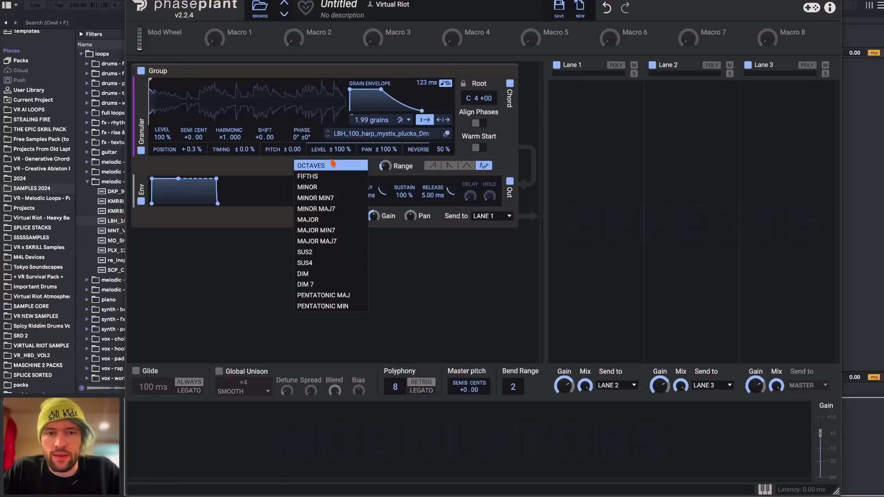
pyautogui.click(333, 164)
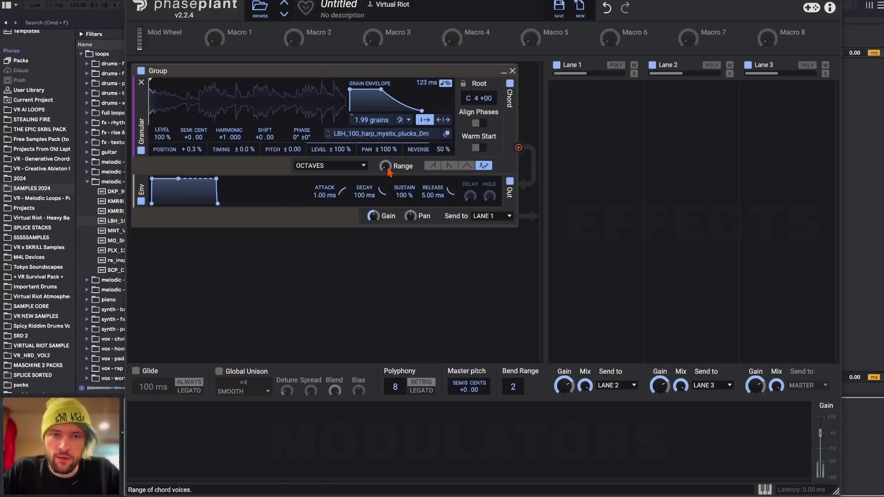
pyautogui.moveTo(385, 167); pyautogui.dragTo(386, 177)
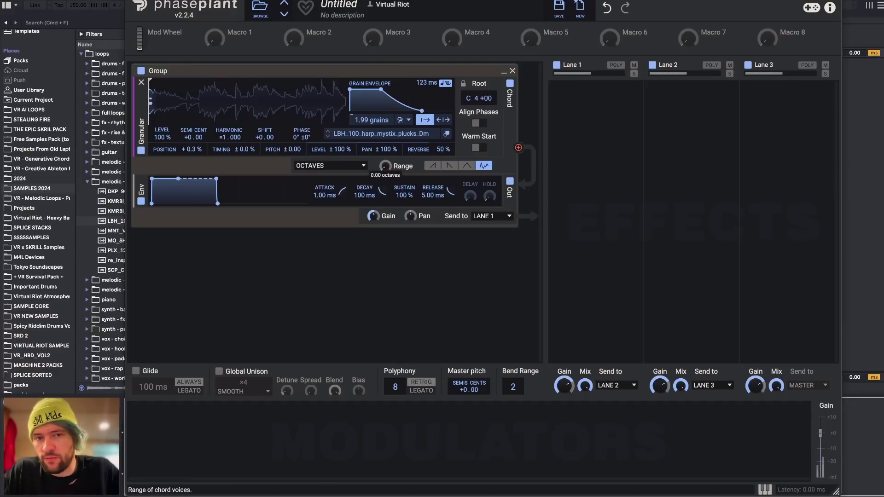
pyautogui.moveTo(386, 167); pyautogui.dragTo(385, 169)
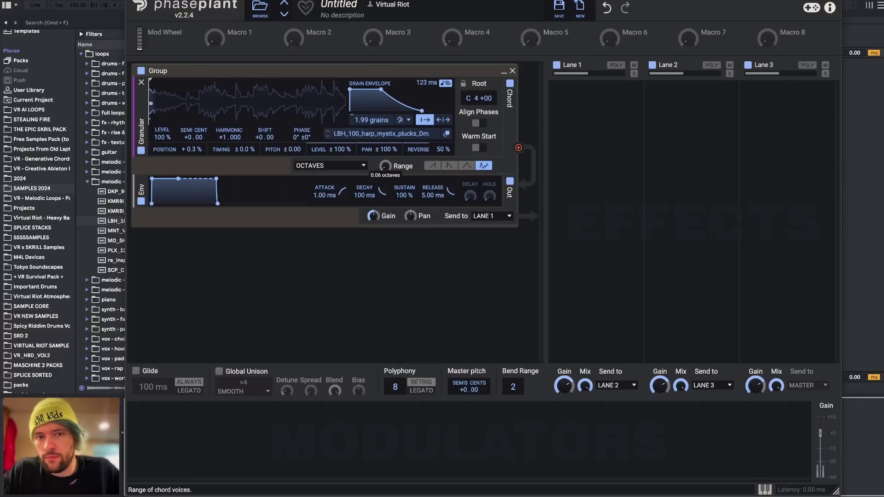
pyautogui.moveTo(385, 167); pyautogui.dragTo(386, 169)
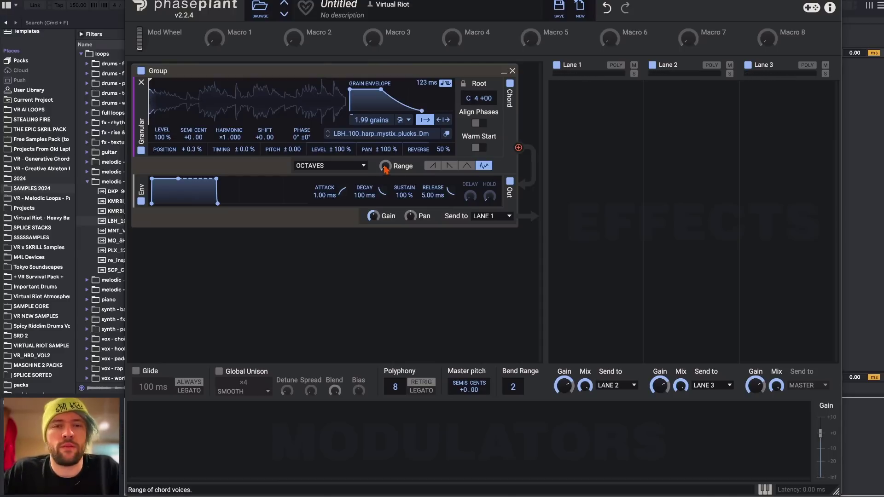
# Give the grain envelope a softer attack and a longer hold, and reset its length to 250 ms
pyautogui.moveTo(350, 89); pyautogui.dragTo(409, 89)
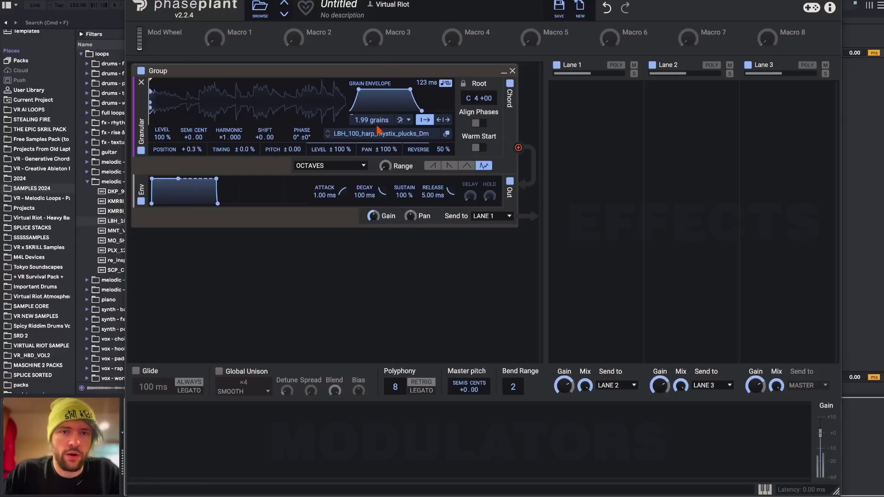
pyautogui.moveTo(385, 166)
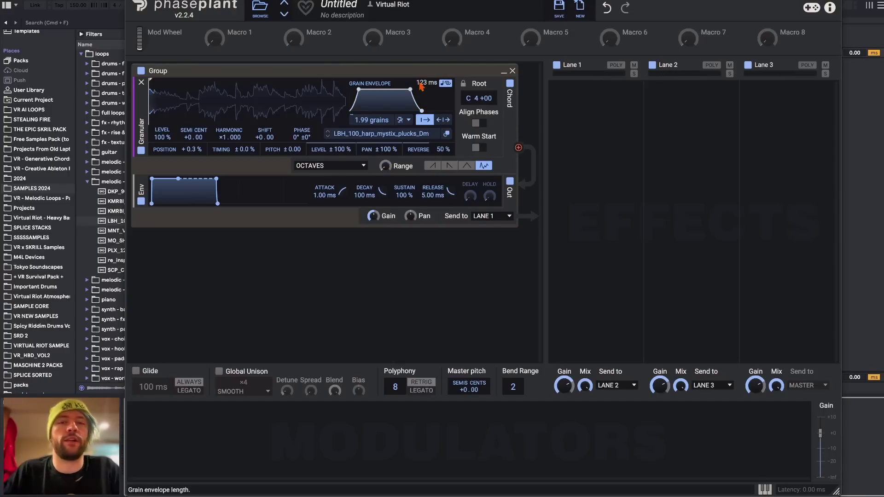
pyautogui.doubleClick(425, 84)
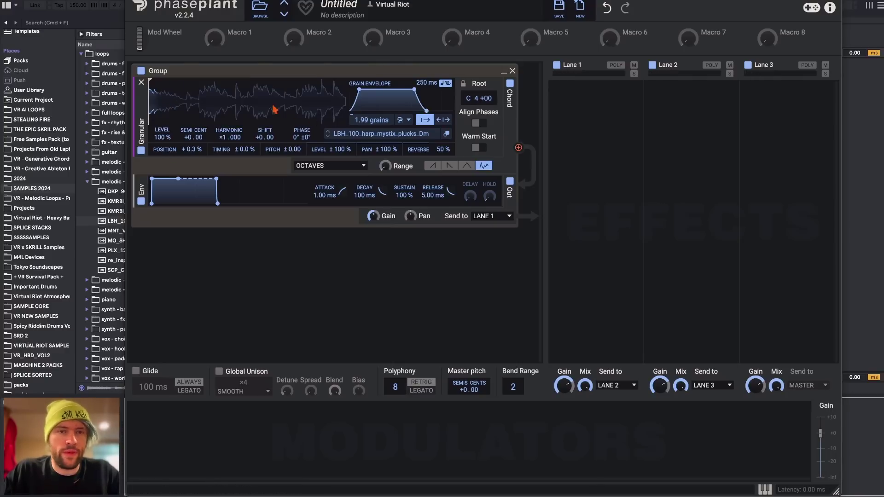
# Set position randomization to 40 % and timing to 100 %, using 14.6 grains with a grain length of 261 ms
pyautogui.moveTo(193, 150); pyautogui.dragTo(192, 115)
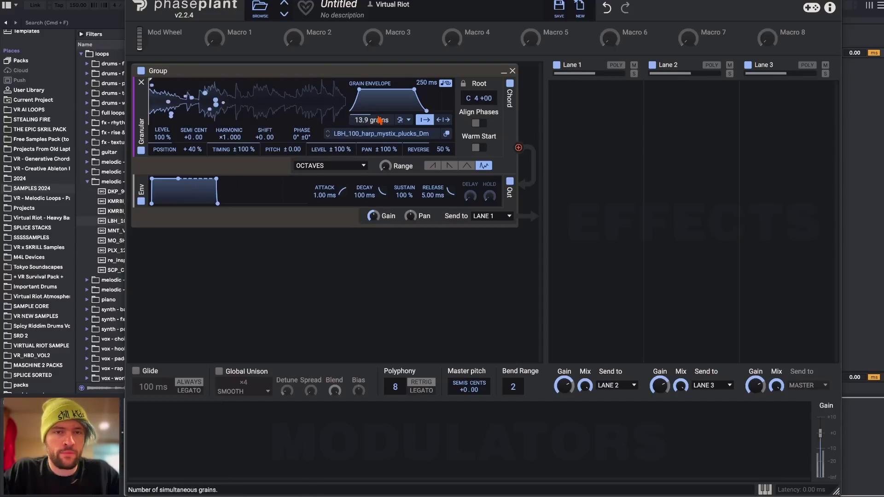
pyautogui.moveTo(371, 120); pyautogui.dragTo(371, 115)
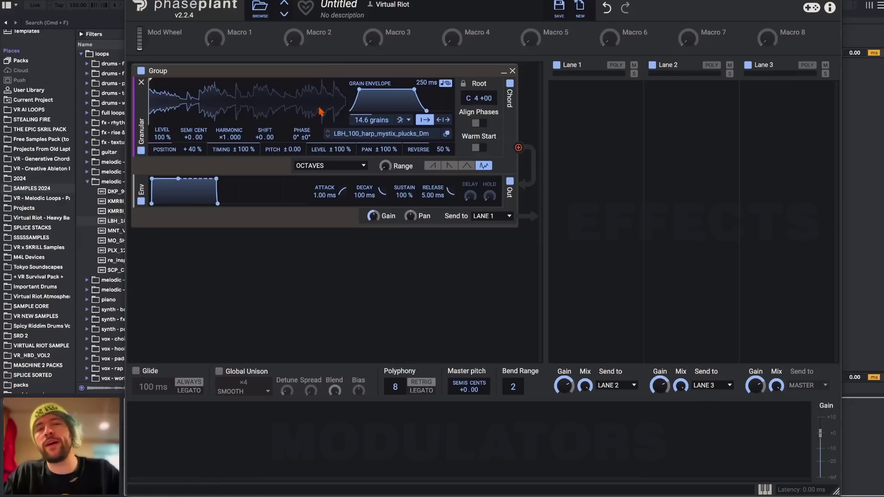
pyautogui.moveTo(392, 164); pyautogui.dragTo(386, 166)
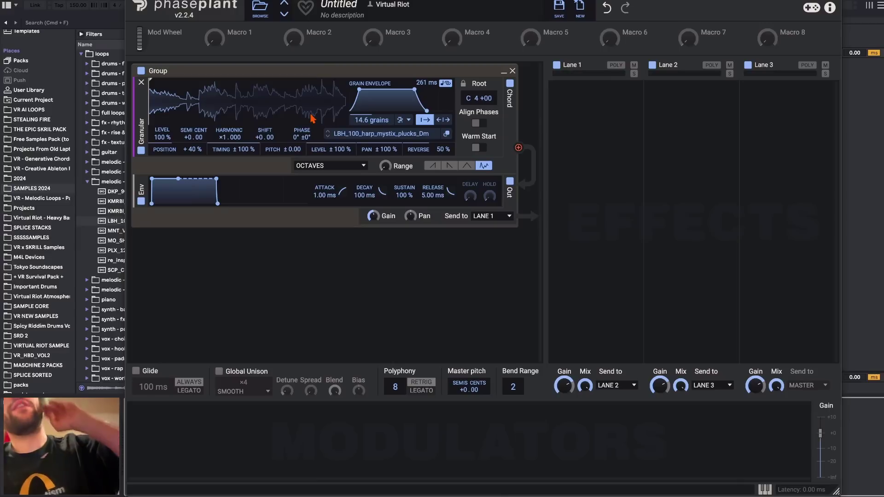
# Load BOKH_C_Tones_Aah_Lower.wav from the oneshots' vox - note folder into the Granular generator and move the grain start position further into the sample
pyautogui.click(87, 182)
pyautogui.click(82, 54)
pyautogui.click(82, 64)
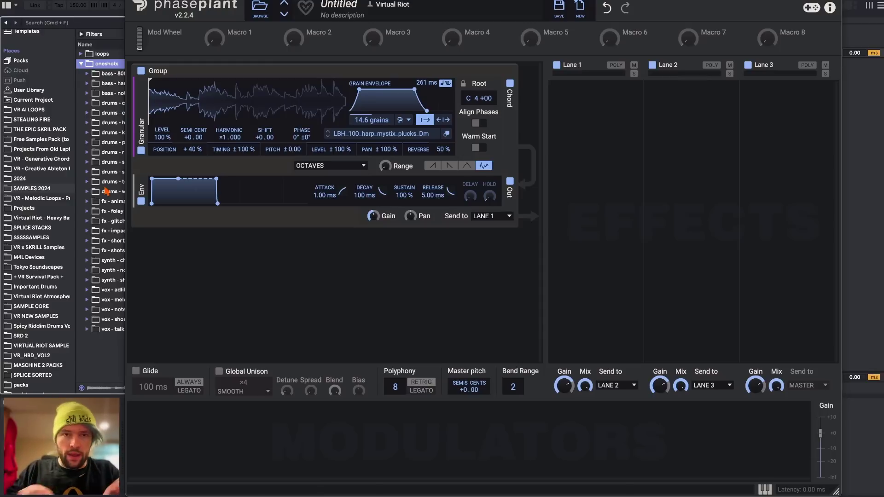
pyautogui.click(95, 260)
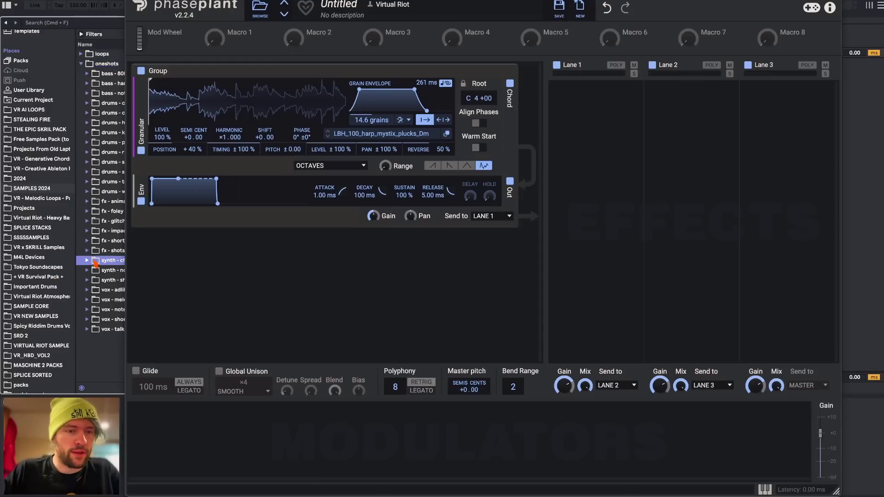
pyautogui.click(110, 300)
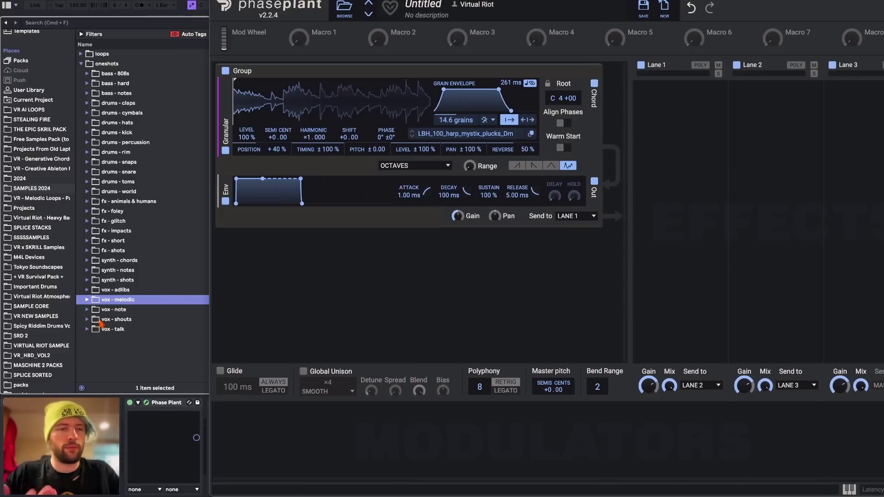
pyautogui.click(106, 322)
pyautogui.press('Up')
pyautogui.press('Right')
pyautogui.press('Down')
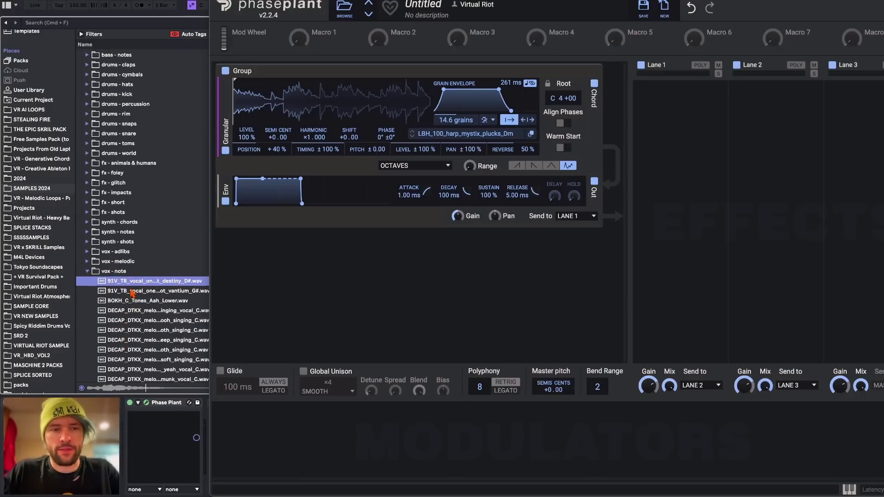
pyautogui.press('Down')
pyautogui.press('Down')
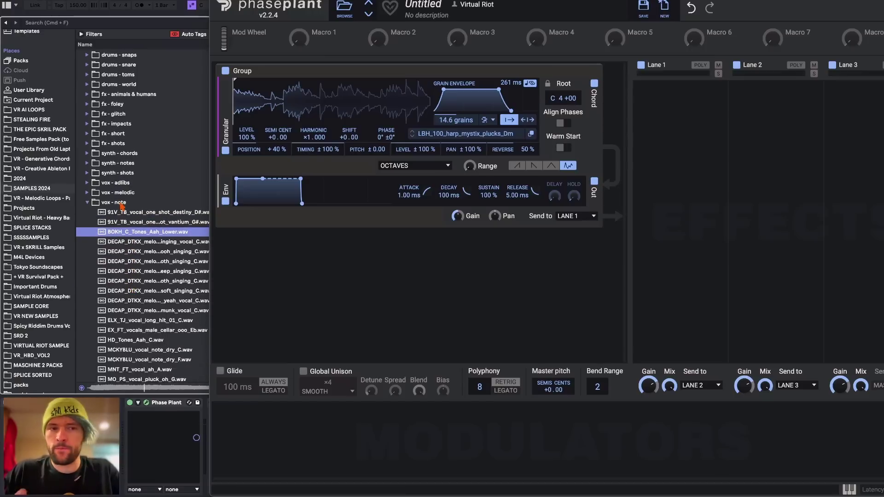
pyautogui.moveTo(138, 242); pyautogui.dragTo(337, 106)
pyautogui.moveTo(236, 101); pyautogui.dragTo(268, 101)
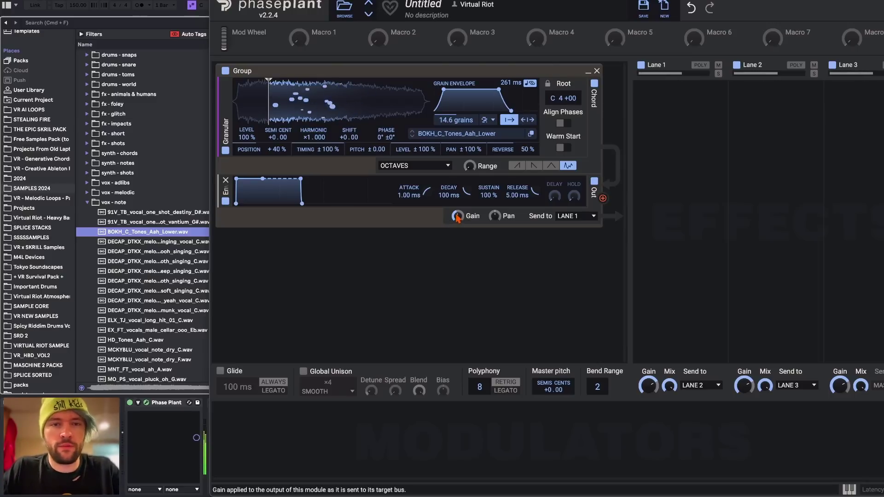
# Set the envelope's attack to 336 ms and release to 1.46 s, with grain randomization of 0.10 for pitch and 100 % for position
pyautogui.moveTo(534, 192); pyautogui.dragTo(533, 175)
pyautogui.moveTo(414, 196); pyautogui.dragTo(414, 175)
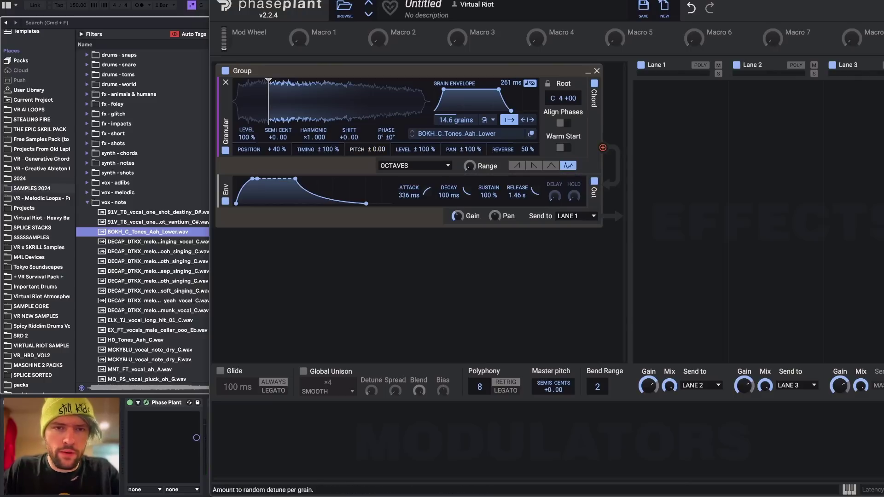
pyautogui.moveTo(376, 150); pyautogui.dragTo(376, 145)
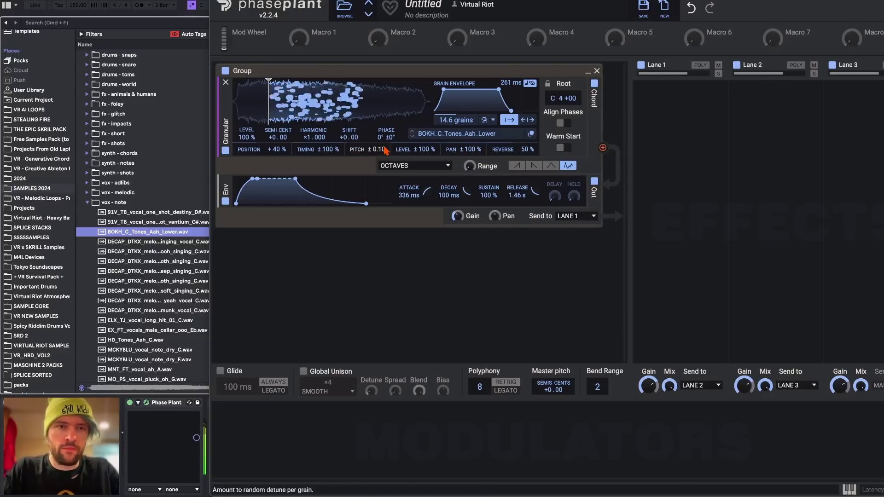
pyautogui.moveTo(279, 150); pyautogui.dragTo(279, 136)
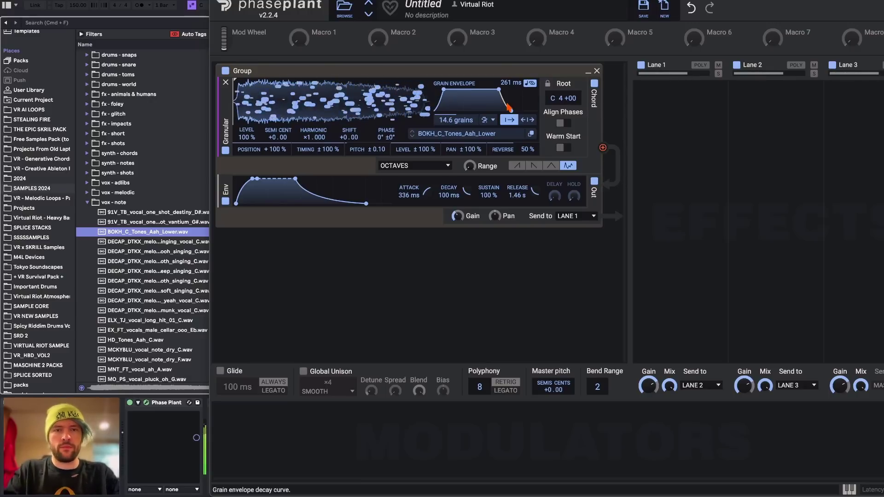
# Reposition the synth window so the sample browser stays accessible, and delete the Granular generator's group from the patch
pyautogui.moveTo(445, 0); pyautogui.dragTo(361, 1)
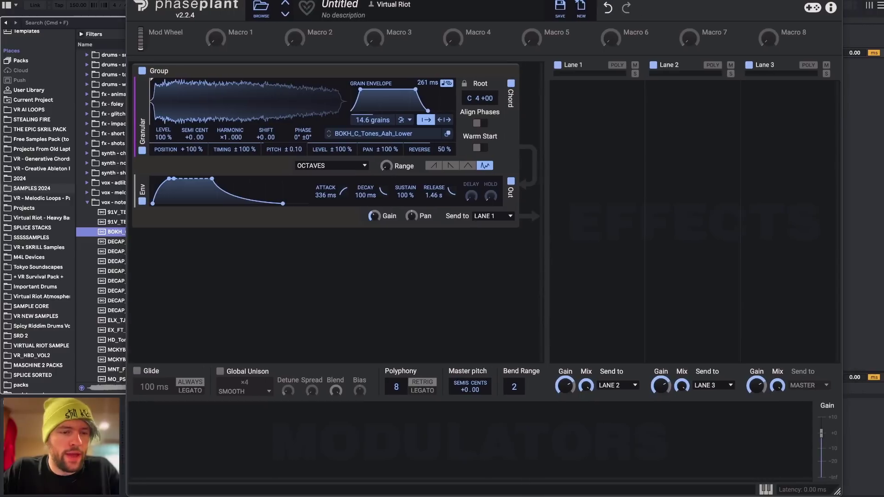
pyautogui.moveTo(260, 1); pyautogui.dragTo(325, 1)
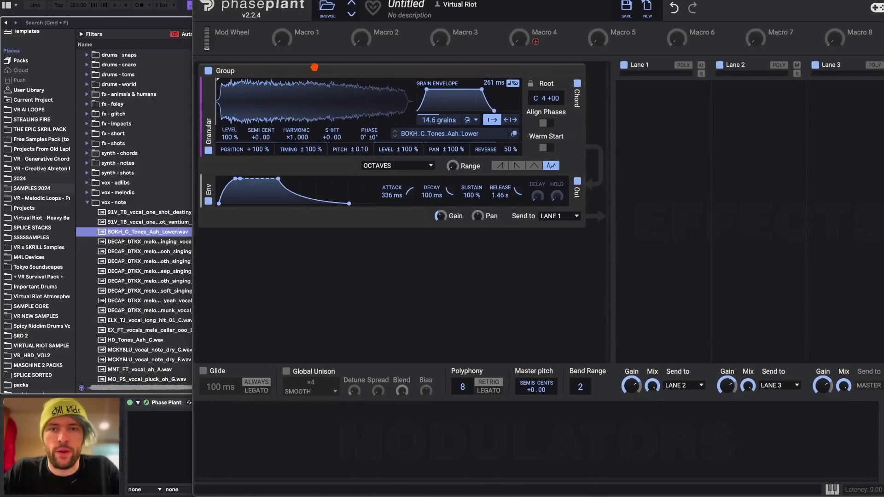
pyautogui.click(580, 71)
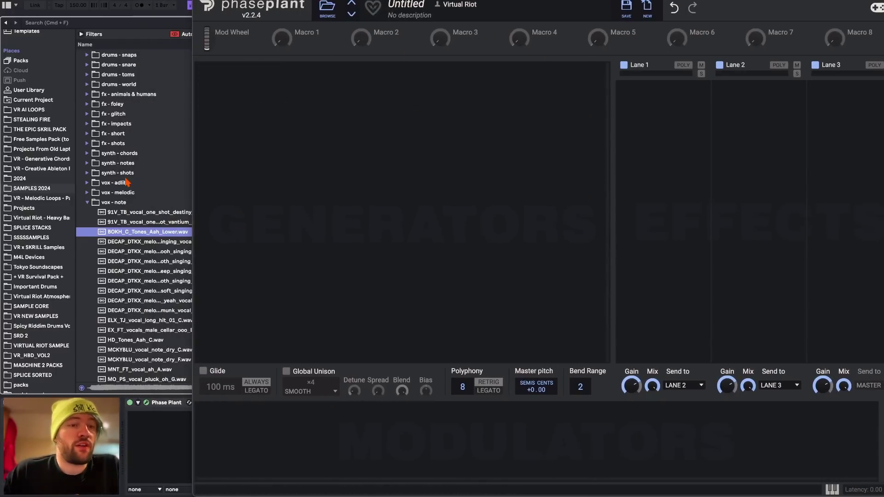
# Collapse the vox - note folder and open the vox - hooks / verses folder within the loops samples
pyautogui.click(87, 203)
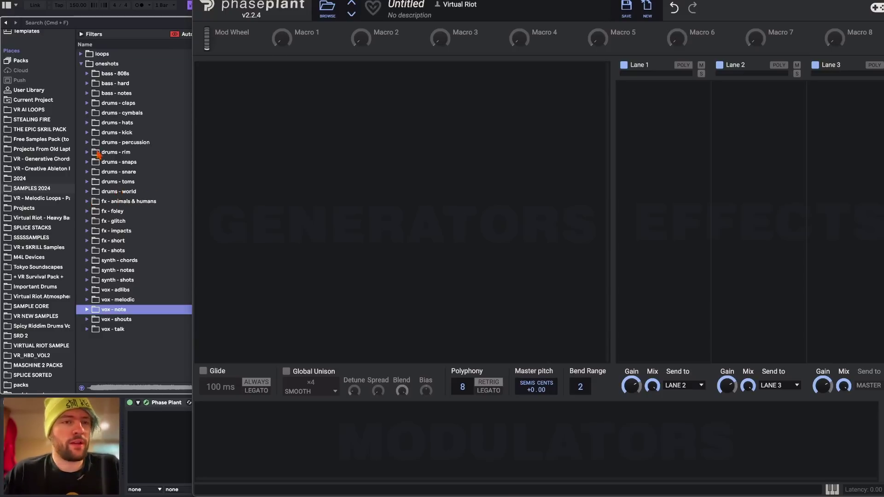
pyautogui.click(81, 54)
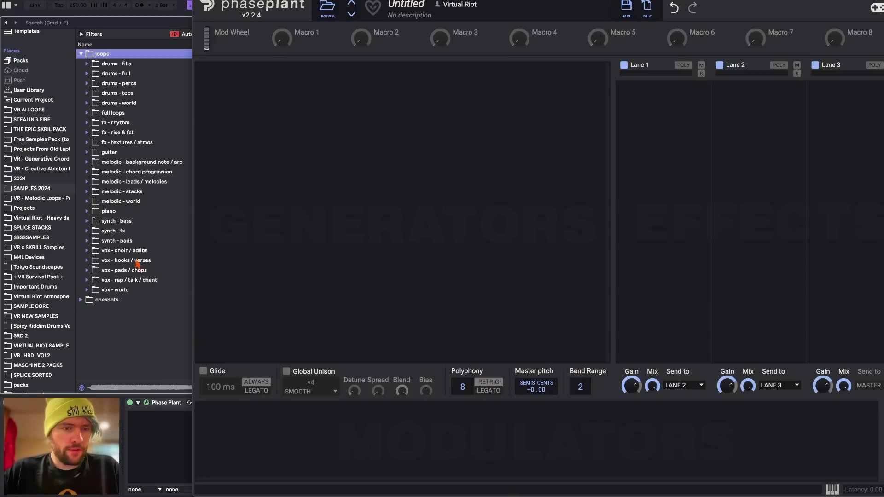
pyautogui.click(134, 252)
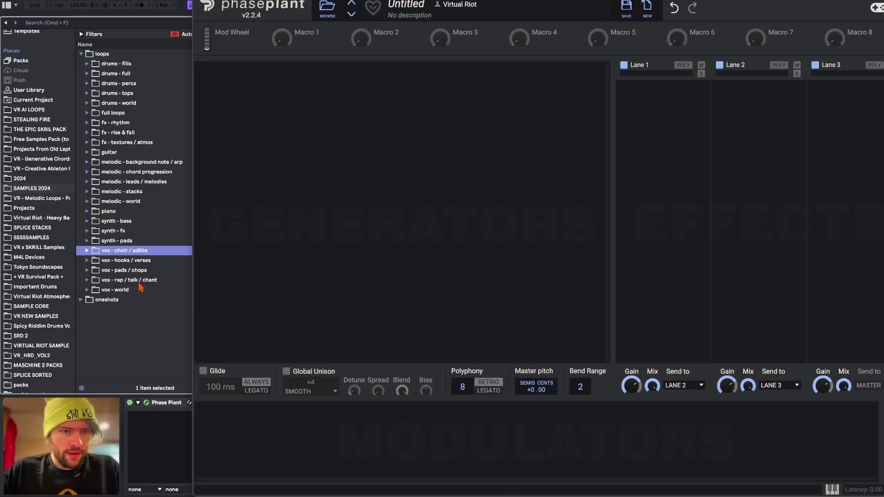
pyautogui.press('Down')
pyautogui.press('Right')
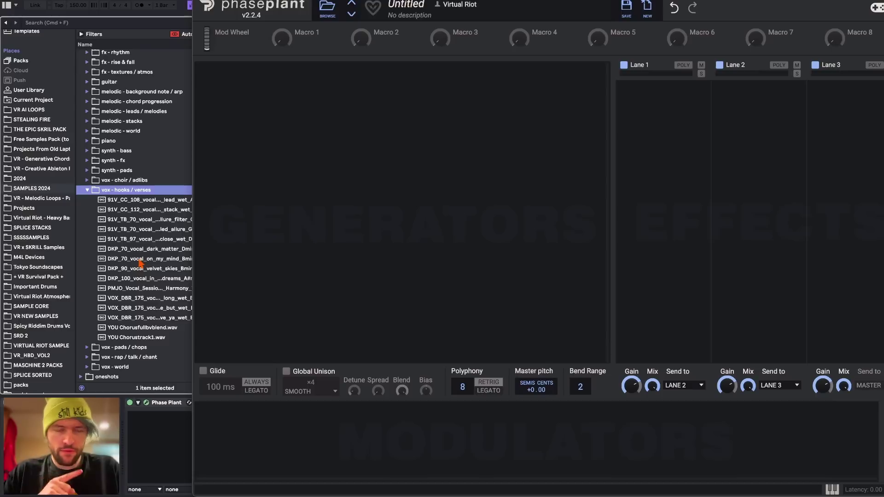
# Load the 91V_TB_97 vocal hook from the vox - hooks / verses folder into a new Granular generator and reposition the synth window
pyautogui.click(134, 241)
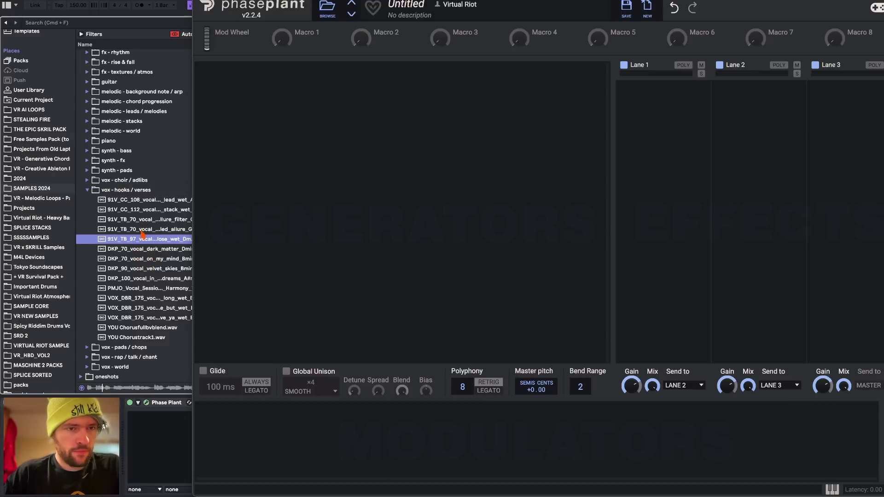
pyautogui.moveTo(140, 241); pyautogui.dragTo(321, 91)
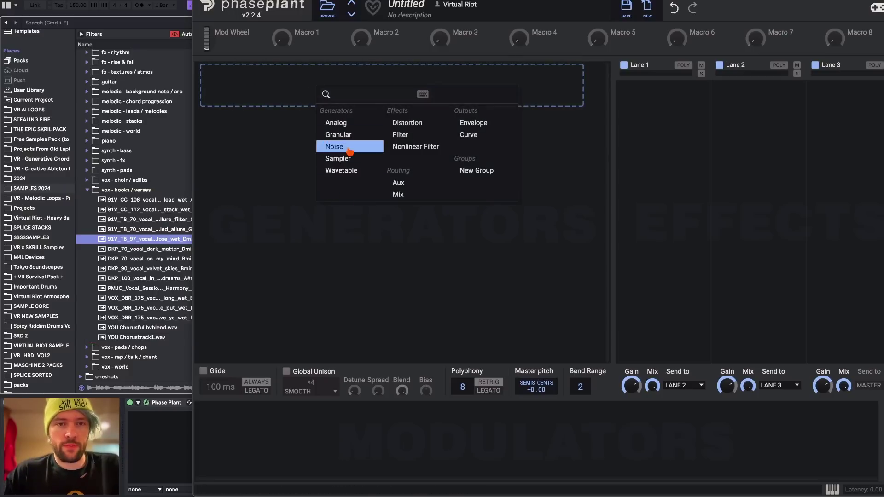
pyautogui.click(289, 159)
pyautogui.moveTo(132, 243); pyautogui.dragTo(405, 94)
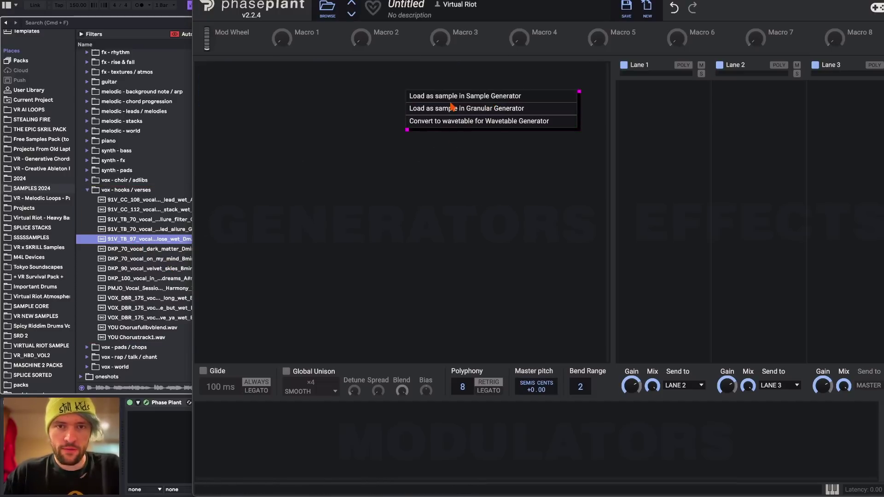
pyautogui.click(482, 112)
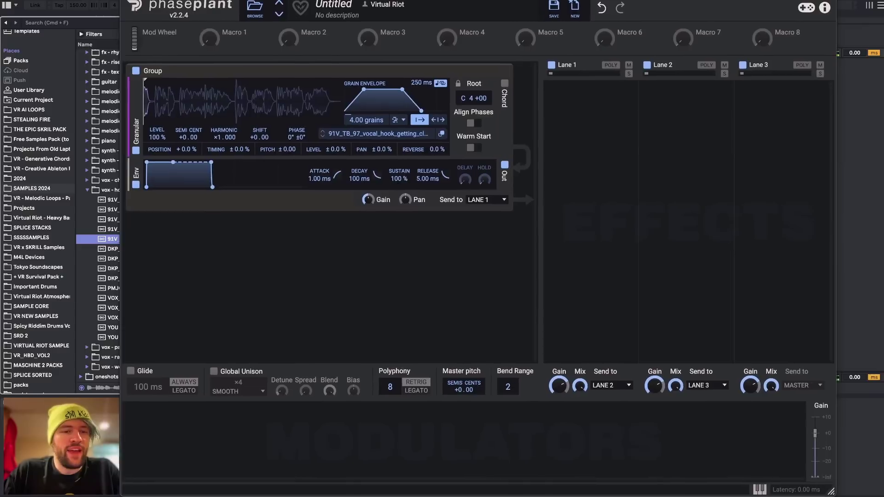
pyautogui.moveTo(474, 1); pyautogui.dragTo(483, 1)
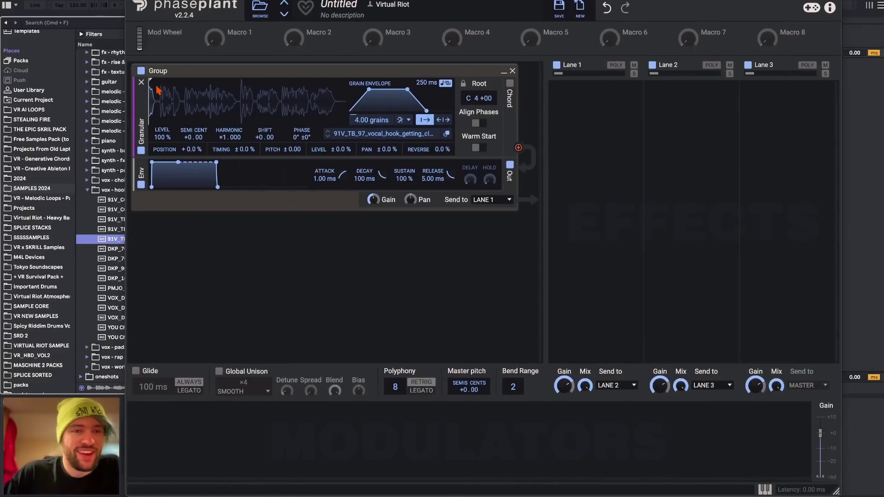
# Move the grain start position partway into the vocal and set the unipolar position randomization to 28 %
pyautogui.moveTo(151, 79)
pyautogui.mouseDown()
pyautogui.moveTo(253, 79)
pyautogui.moveTo(198, 80)
pyautogui.mouseUp()
pyautogui.moveTo(192, 149)
pyautogui.mouseDown()
pyautogui.moveTo(518, 147)
pyautogui.moveTo(192, 174)
pyautogui.moveTo(192, 161)
pyautogui.moveTo(192, 175)
pyautogui.mouseUp()
pyautogui.moveTo(202, 80); pyautogui.dragTo(224, 81)
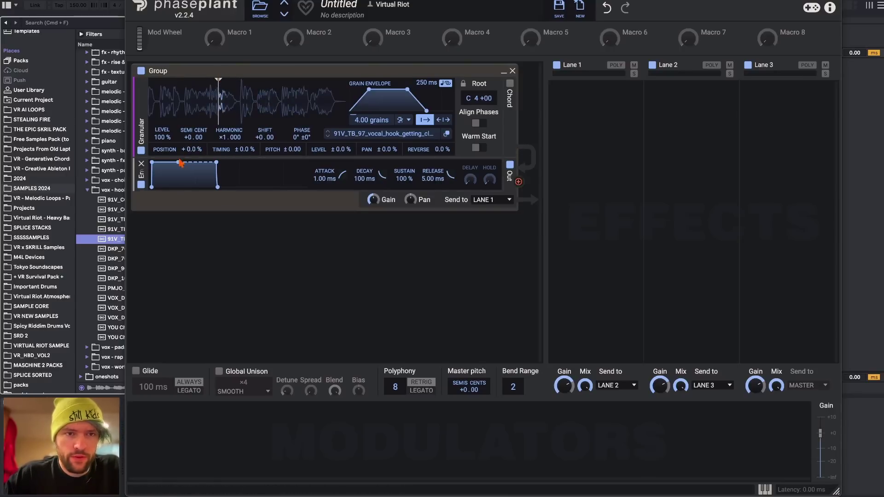
pyautogui.moveTo(192, 149); pyautogui.dragTo(192, 133)
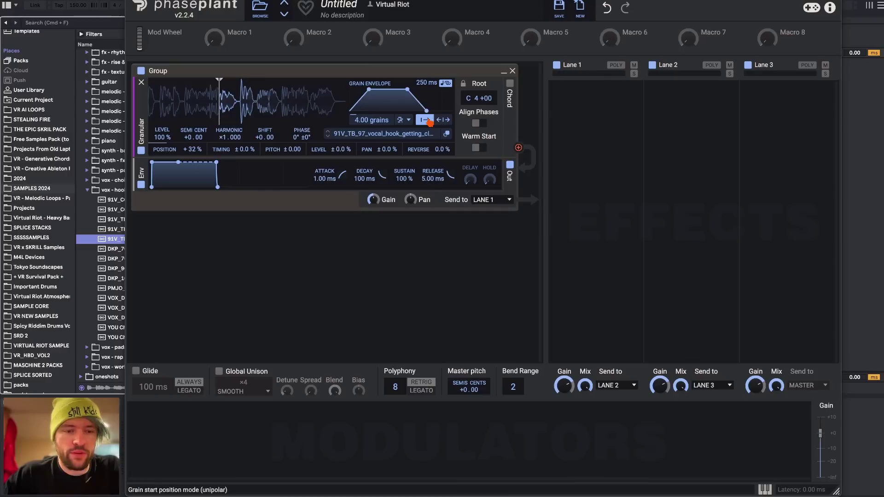
pyautogui.moveTo(198, 148); pyautogui.dragTo(198, 152)
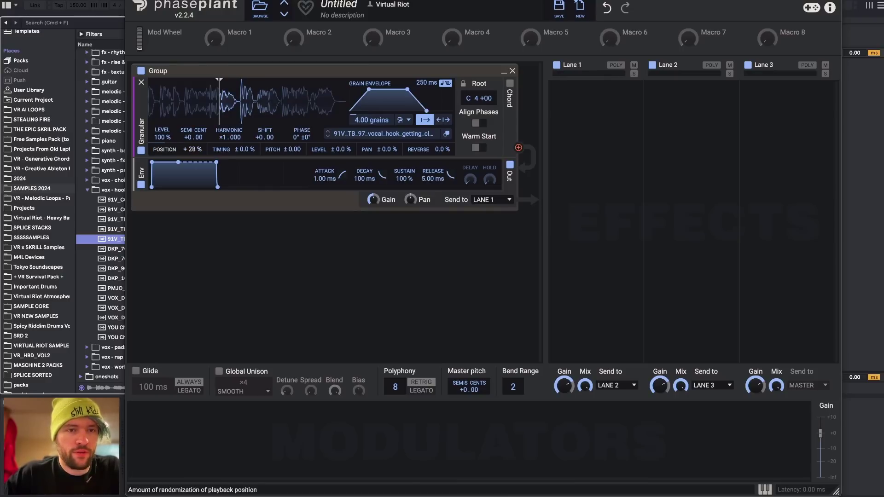
# Switch the grain start position mode to bipolar, reset position randomization to 0 %, and scrub the start position through the early part of the vocal
pyautogui.moveTo(220, 80)
pyautogui.mouseDown()
pyautogui.moveTo(183, 91)
pyautogui.moveTo(296, 81)
pyautogui.moveTo(235, 83)
pyautogui.moveTo(246, 82)
pyautogui.mouseUp()
pyautogui.click(443, 119)
pyautogui.moveTo(193, 152); pyautogui.dragTo(193, 193)
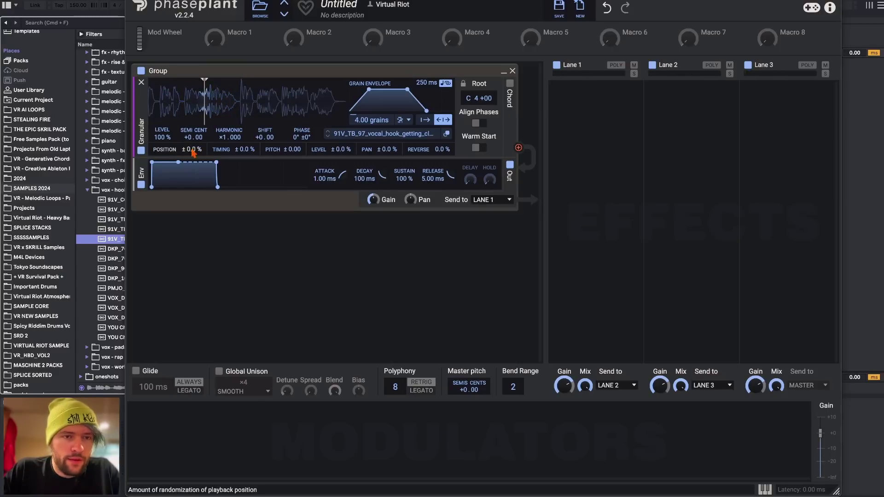
pyautogui.moveTo(205, 81)
pyautogui.mouseDown()
pyautogui.moveTo(159, 83)
pyautogui.moveTo(179, 80)
pyautogui.mouseUp()
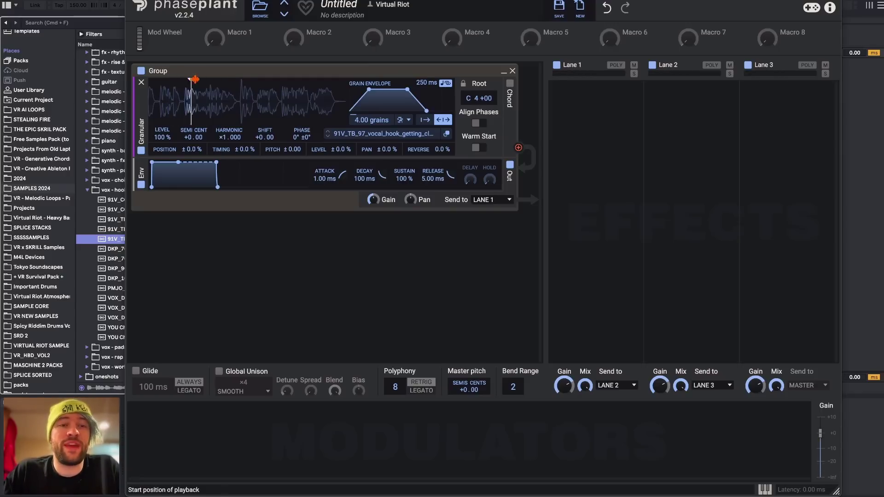
pyautogui.moveTo(151, 83)
pyautogui.mouseDown()
pyautogui.moveTo(176, 82)
pyautogui.moveTo(163, 81)
pyautogui.mouseUp()
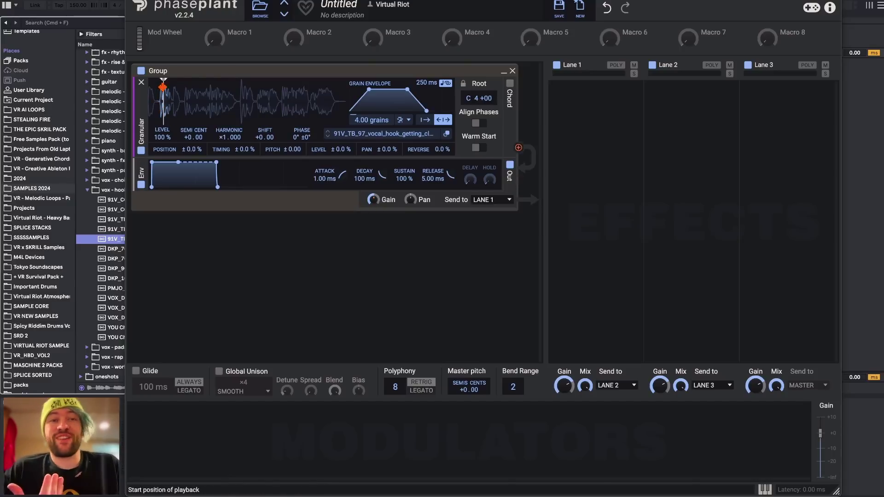
pyautogui.moveTo(163, 81)
pyautogui.mouseDown()
pyautogui.moveTo(202, 82)
pyautogui.moveTo(180, 81)
pyautogui.moveTo(194, 81)
pyautogui.mouseUp()
# Set the generator to 10.1 grains with a 207 ms grain length and scrub the start position through the vocal
pyautogui.scroll(6, 371, 120)
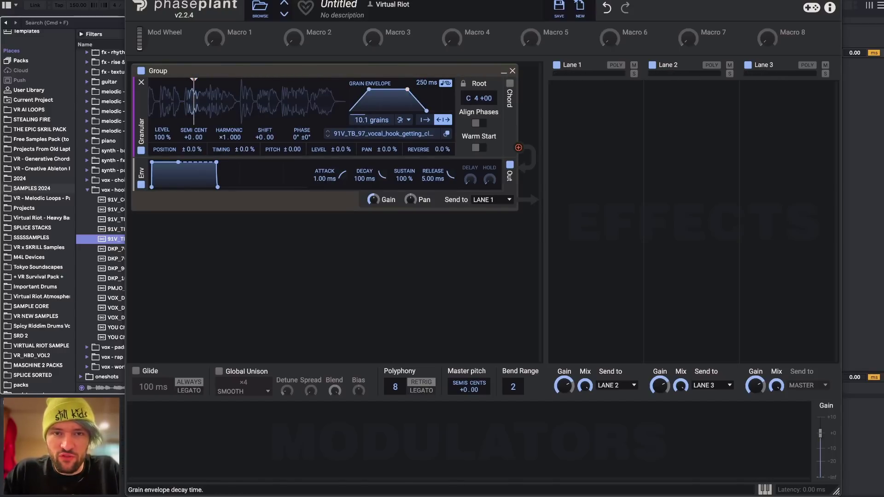
pyautogui.scroll(-4, 426, 83)
pyautogui.moveTo(195, 82); pyautogui.dragTo(162, 82)
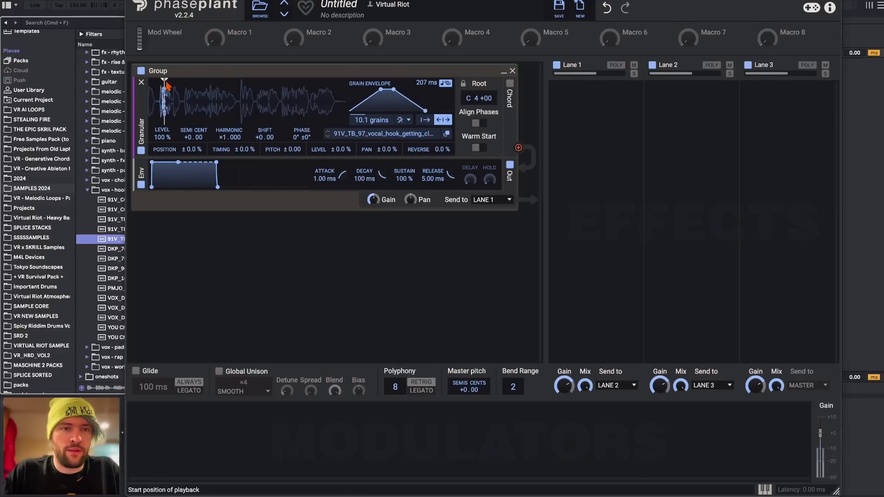
pyautogui.moveTo(167, 82); pyautogui.dragTo(210, 80)
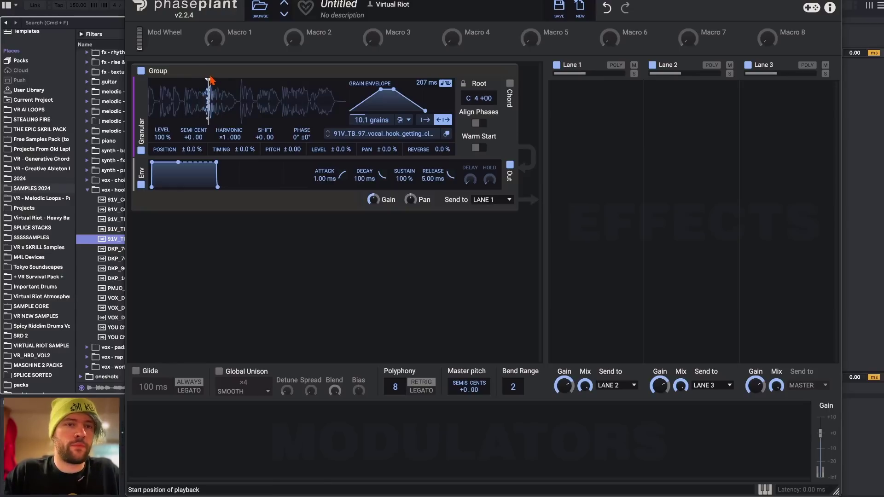
# Set the grain length to 817 ms, position randomization to 0.1 % and the count to 4.19 grains while scrubbing the start position
pyautogui.moveTo(391, 98); pyautogui.dragTo(411, 89)
pyautogui.moveTo(210, 79)
pyautogui.mouseDown()
pyautogui.moveTo(173, 82)
pyautogui.moveTo(200, 81)
pyautogui.mouseUp()
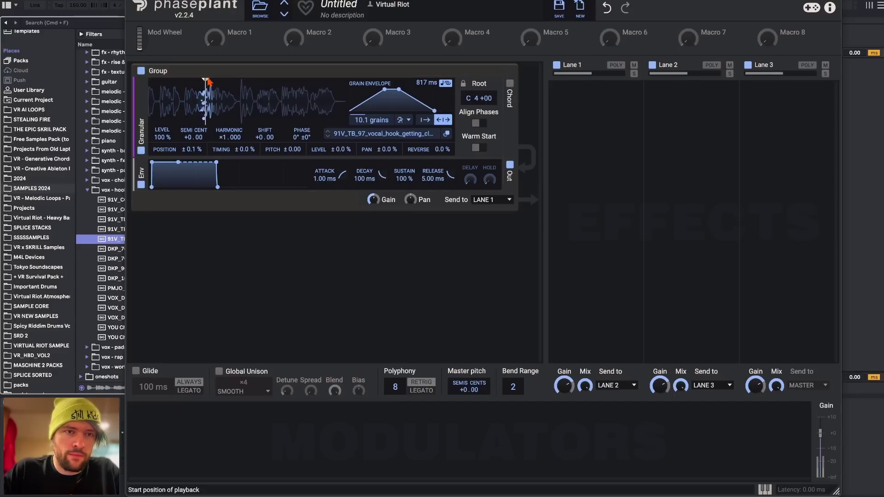
pyautogui.moveTo(209, 82); pyautogui.dragTo(210, 81)
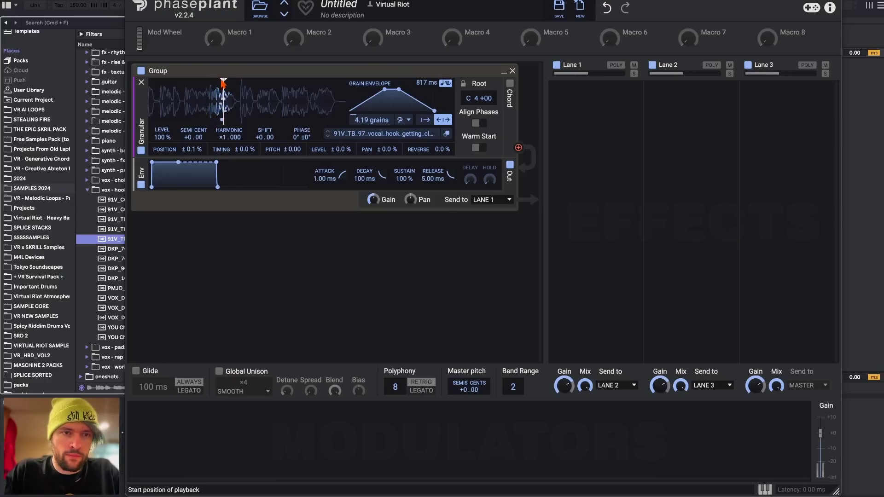
pyautogui.moveTo(224, 83); pyautogui.dragTo(222, 83)
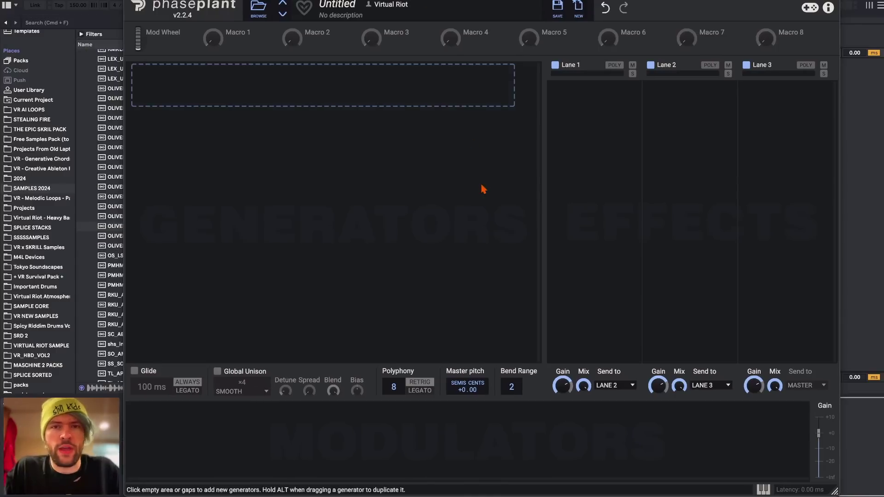
# Add Analog and Wavetable generators in one group with a Sampler below it, and delete the Analog generator
pyautogui.click(296, 81)
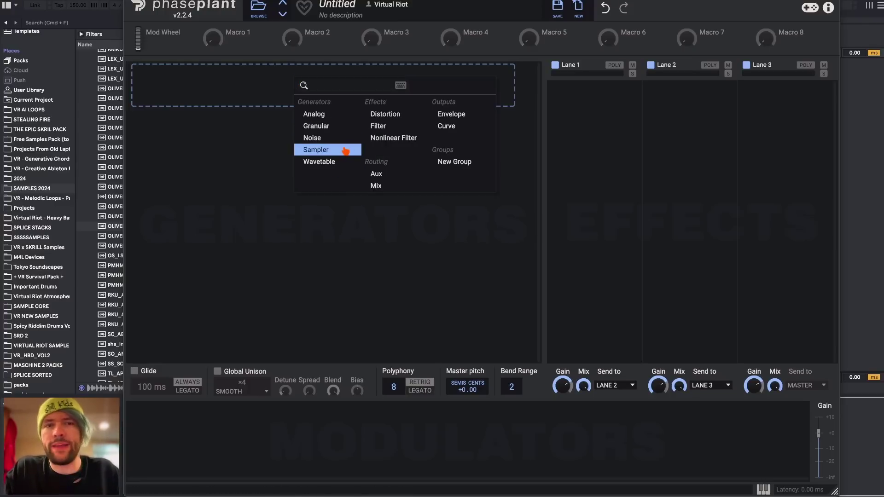
pyautogui.click(343, 115)
pyautogui.click(309, 140)
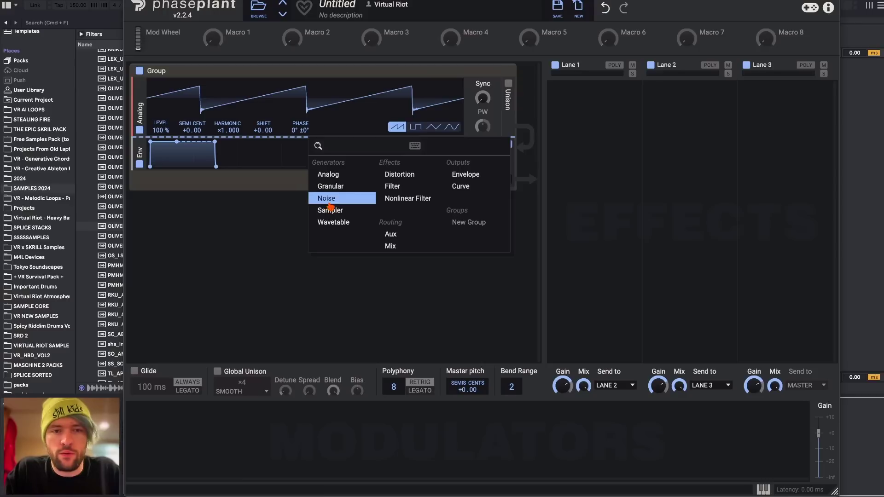
pyautogui.click(330, 222)
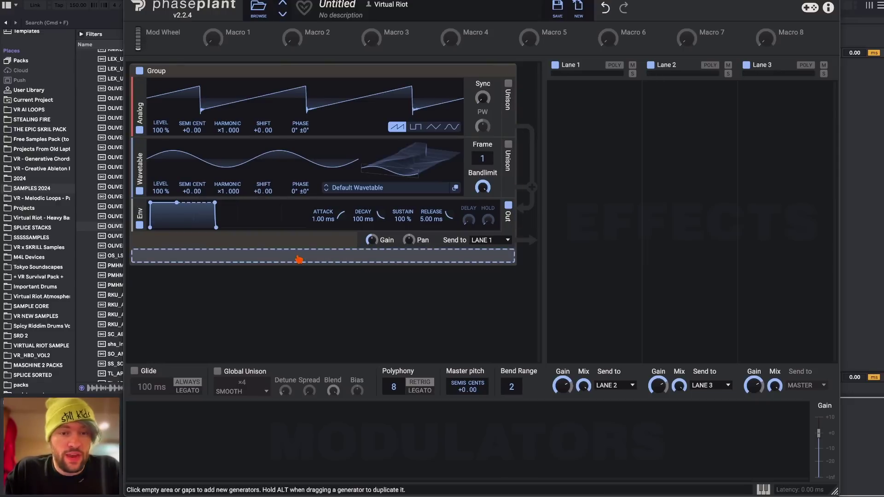
pyautogui.click(298, 260)
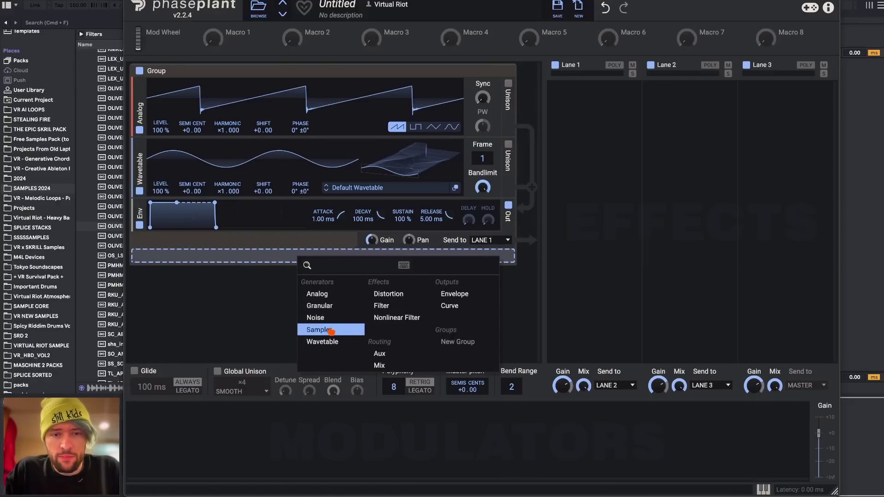
pyautogui.click(331, 330)
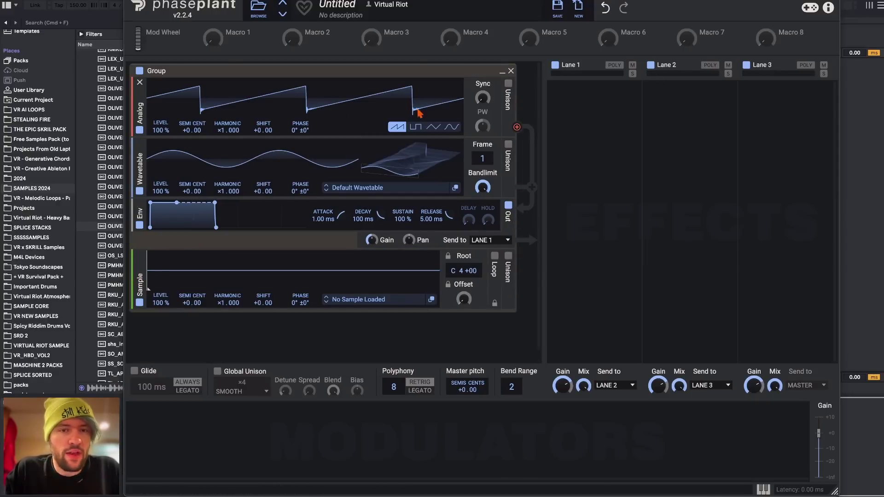
pyautogui.click(139, 82)
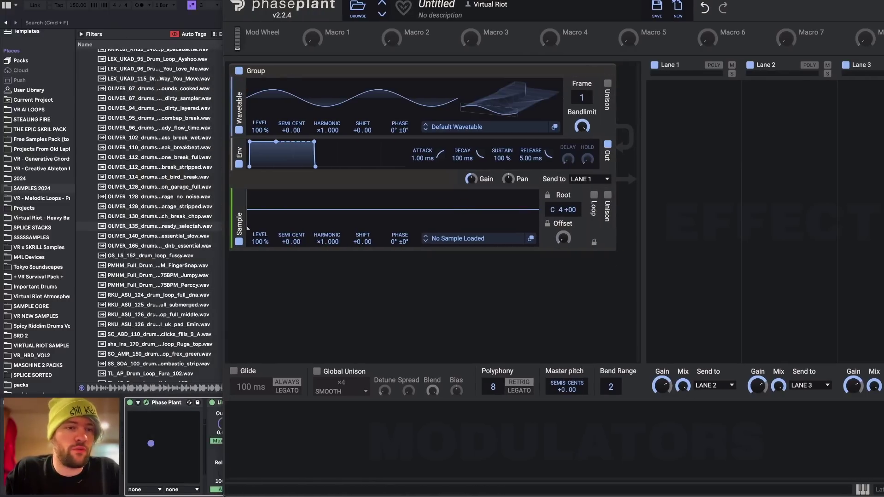
# Collapse the drum loops in the sample browser and open the drums - percussion folder within oneshots
pyautogui.scroll(15, 182, 120)
pyautogui.press('Left')
pyautogui.press('Down')
pyautogui.press('Right')
pyautogui.click(140, 272)
pyautogui.scroll(-5, 141, 275)
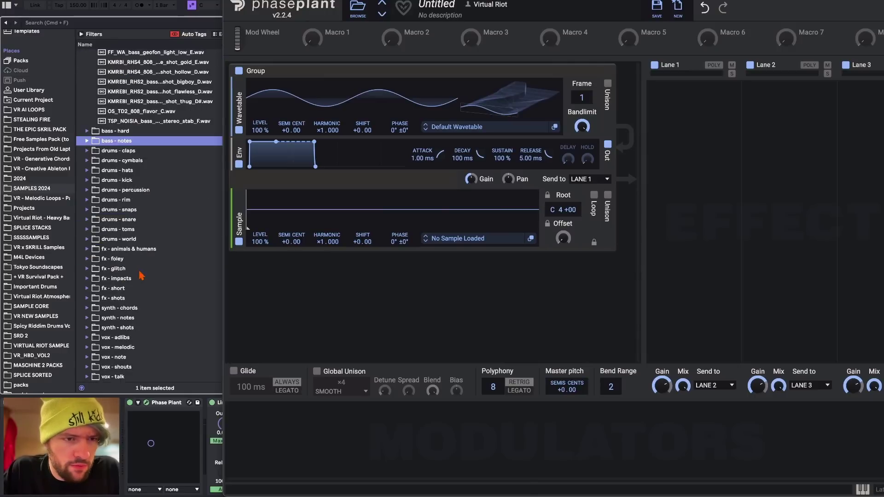
pyautogui.click(122, 189)
pyautogui.press('Right')
pyautogui.press('Down')
pyautogui.press('Down')
pyautogui.press('Down')
pyautogui.press('Down')
pyautogui.press('Down')
pyautogui.press('Down')
pyautogui.press('Down')
pyautogui.press('Down')
pyautogui.press('Down')
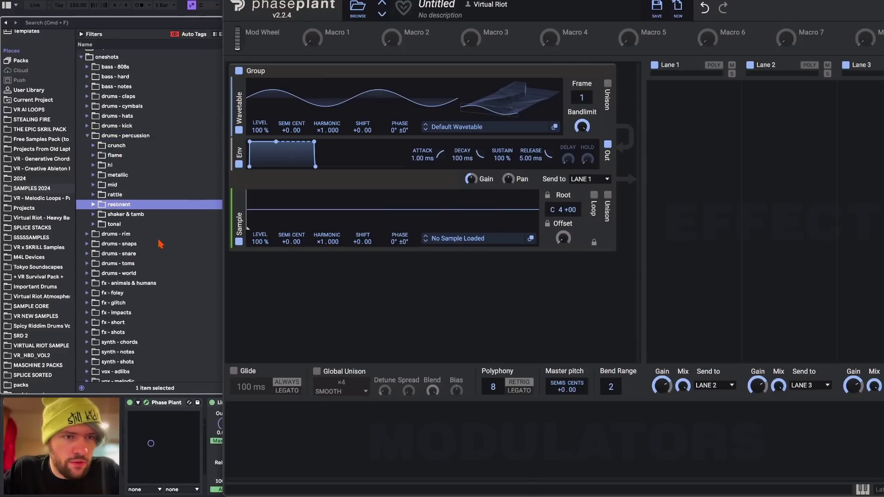
# Open the tonal percussion subfolder and audition its samples down to the HANK_PAN wood_07 hit
pyautogui.press('Right')
pyautogui.press('Down')
pyautogui.press('Down')
pyautogui.press('Down')
pyautogui.press('Down')
pyautogui.press('Down')
pyautogui.press('Down')
pyautogui.press('Down')
pyautogui.press('Down')
pyautogui.press('Down')
pyautogui.press('Down')
pyautogui.press('Down')
pyautogui.press('Down')
pyautogui.scroll(-5, 157, 221)
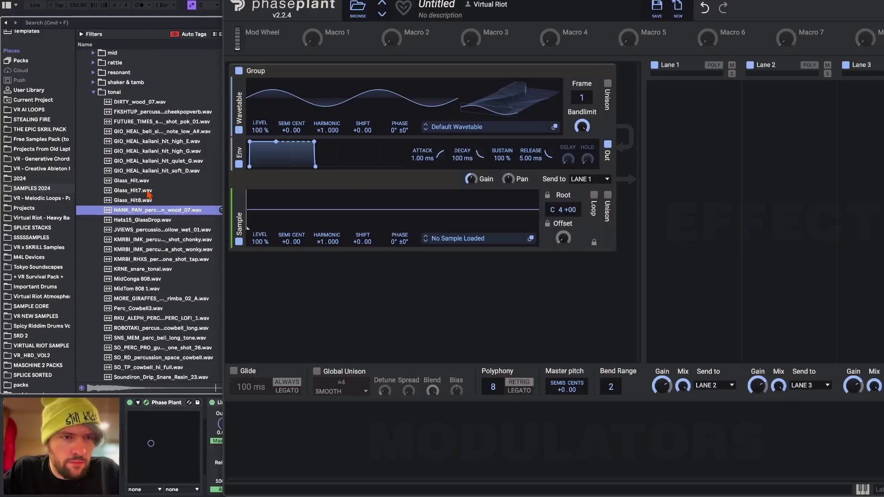
# Load the HANK_PAN wood_07 percussion hit into the Sampler generator and collapse the tonal and drums - percussion folders
pyautogui.moveTo(149, 211); pyautogui.dragTo(332, 218)
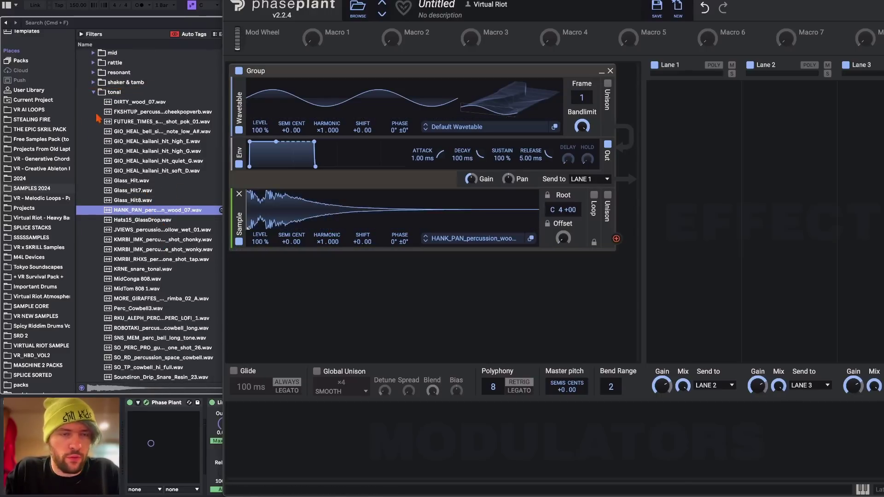
pyautogui.click(99, 91)
pyautogui.click(87, 142)
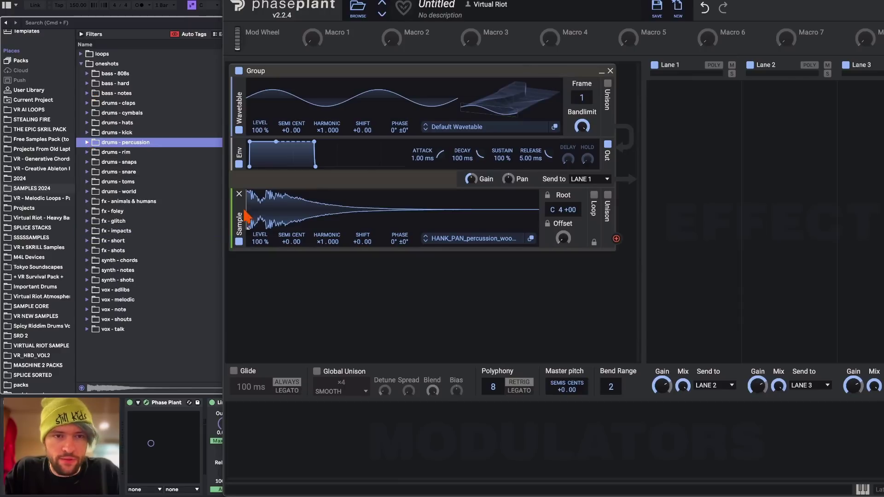
# Move the Sampler into its own group with an output envelope, and set the Wavetable generator's frame to 107
pyautogui.moveTo(240, 217); pyautogui.dragTo(308, 225)
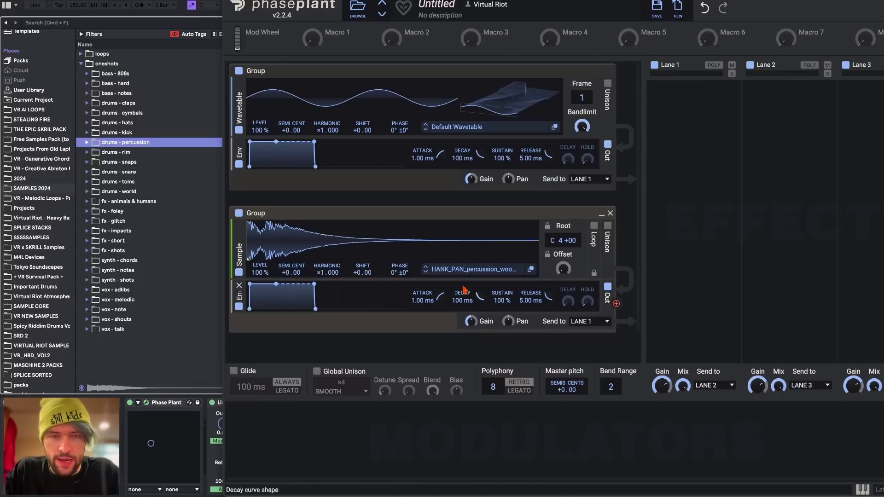
pyautogui.moveTo(501, 103)
pyautogui.mouseDown()
pyautogui.moveTo(501, 83)
pyautogui.moveTo(501, 92)
pyautogui.mouseUp()
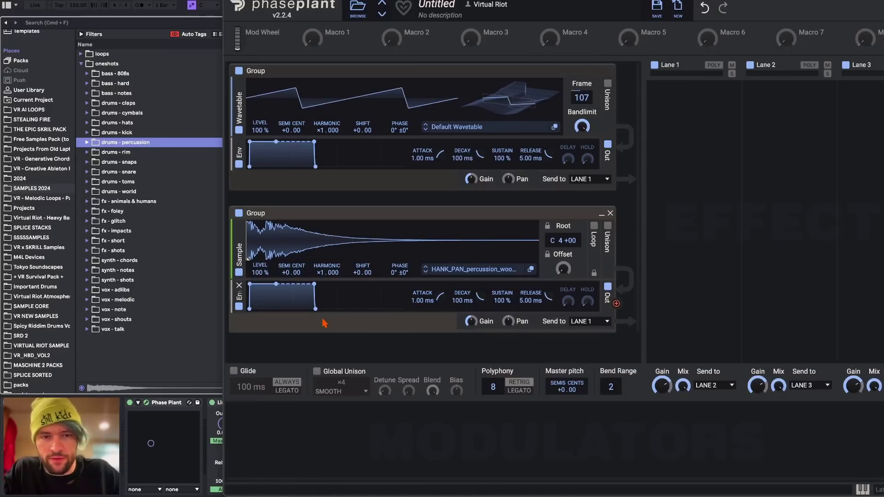
# Tune the Sampler generator to +2.00 semitones
pyautogui.click(487, 275)
pyautogui.click(726, 181)
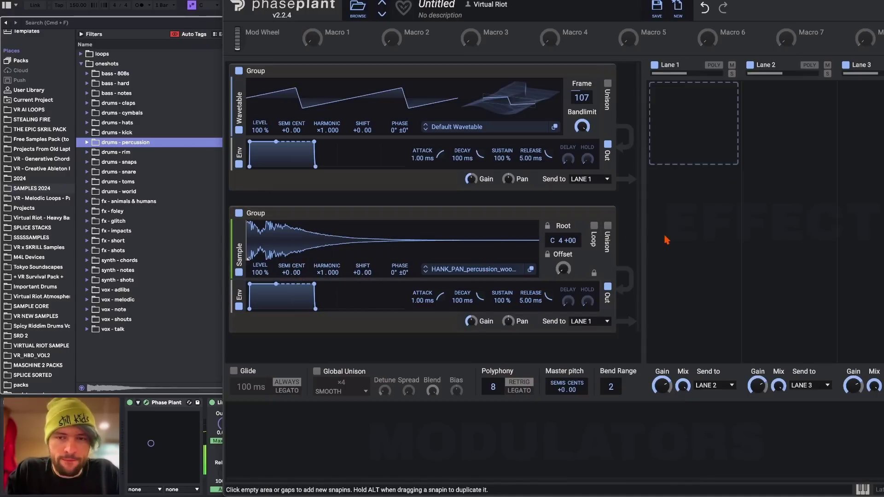
pyautogui.moveTo(284, 272); pyautogui.dragTo(283, 265)
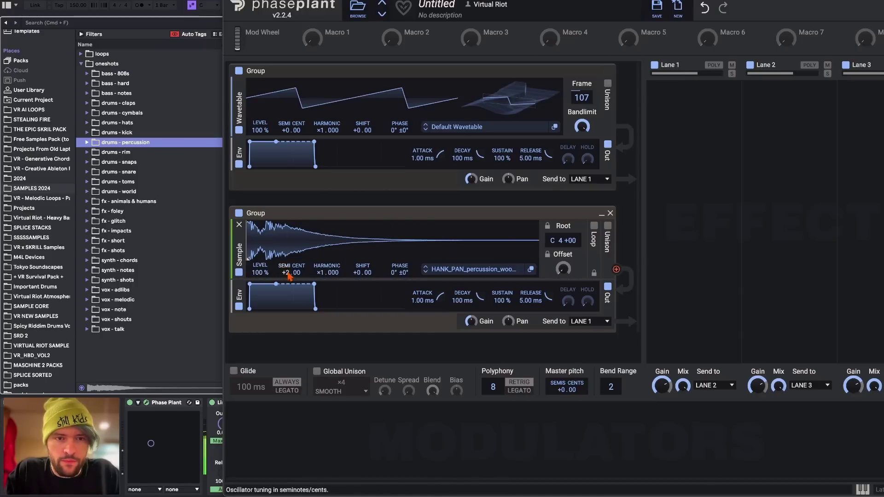
# Move the Sampler out of its group to directly below the Wavetable group and delete the leftover envelope group
pyautogui.moveTo(239, 249); pyautogui.dragTo(240, 188)
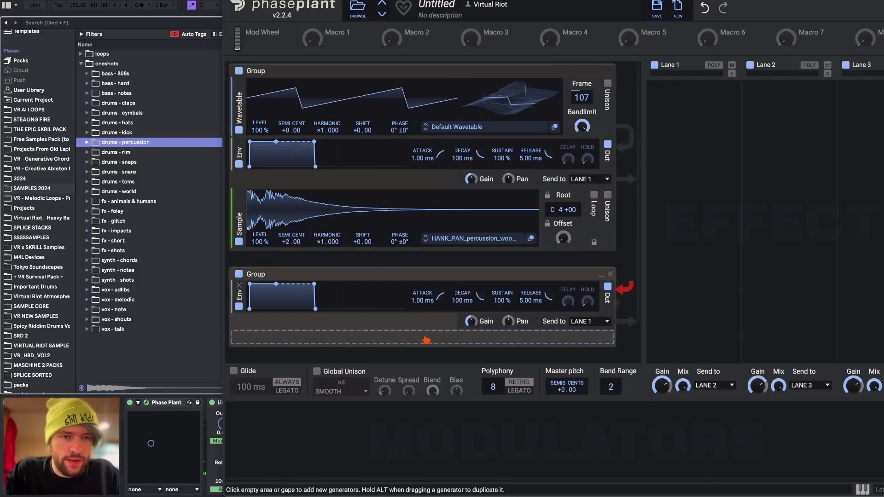
pyautogui.click(609, 274)
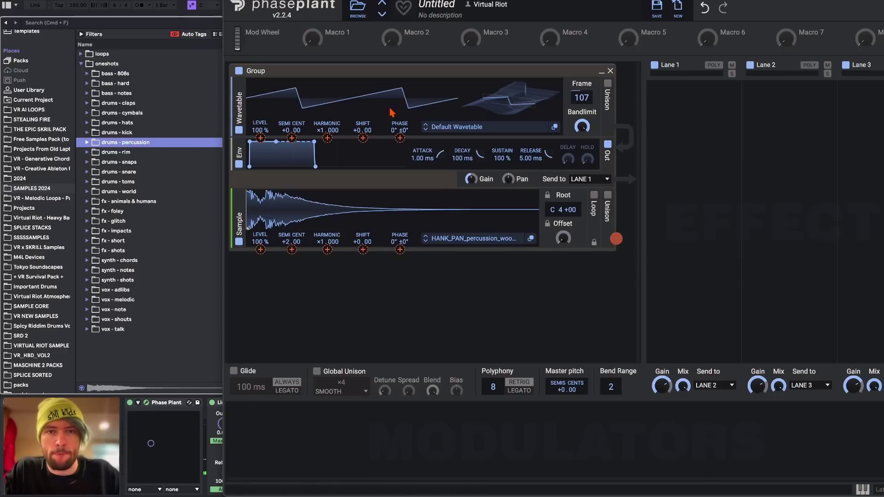
# Modulate the Wavetable generator's phase by +90° with the Sampler's output
pyautogui.moveTo(390, 113); pyautogui.dragTo(399, 137)
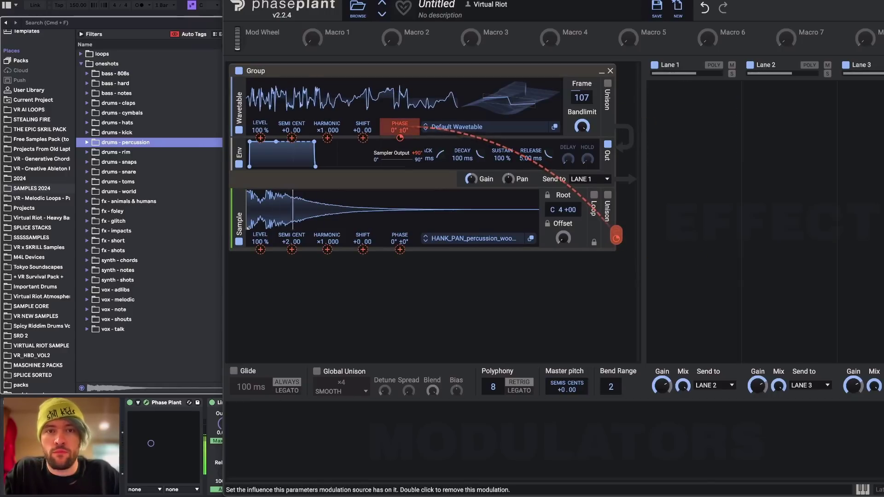
# Set the Wavetable generator's frame to 76 and the Sampler's harmonic multiplier to ×5.000
pyautogui.moveTo(512, 91); pyautogui.dragTo(512, 99)
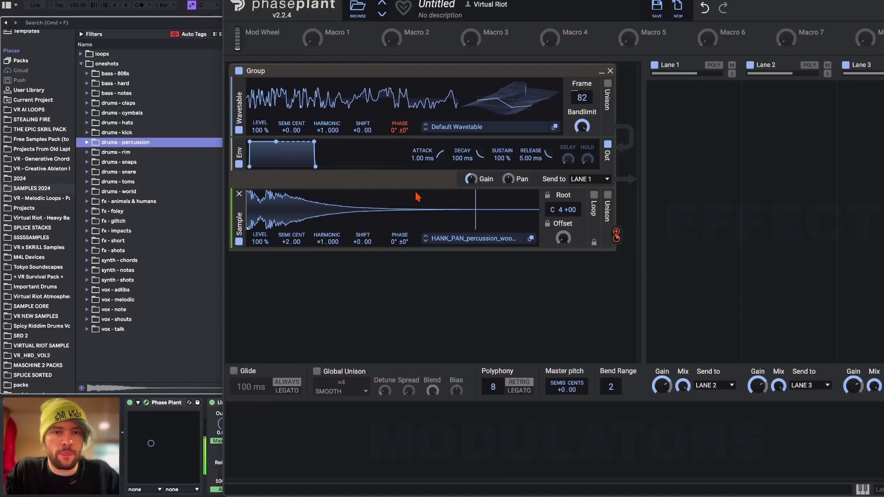
pyautogui.moveTo(327, 241); pyautogui.dragTo(327, 221)
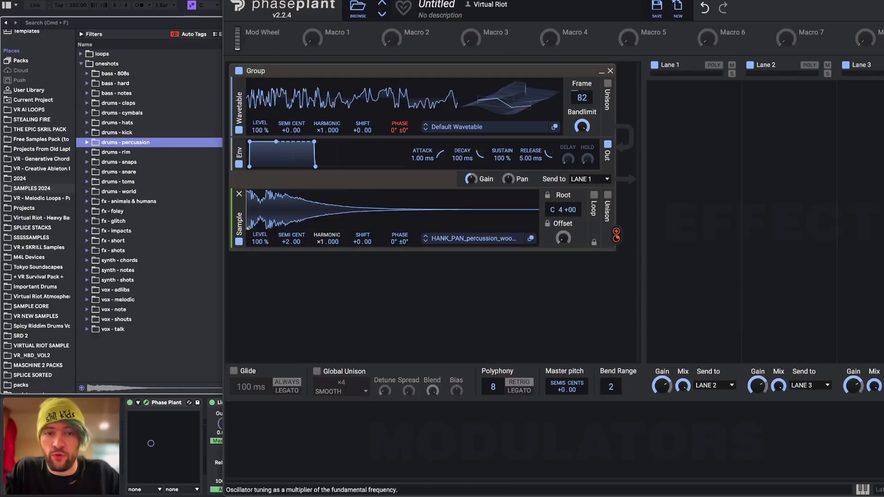
pyautogui.moveTo(327, 220); pyautogui.dragTo(318, 248)
pyautogui.moveTo(460, 103); pyautogui.dragTo(525, 104)
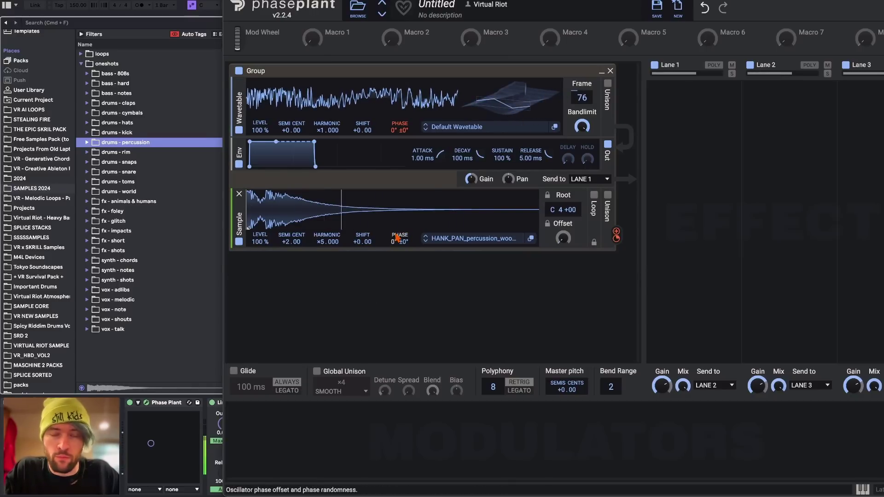
# Add a triangle-wave Analog generator below the Sampler and route its output to modulate the Sampler's phase
pyautogui.click(315, 255)
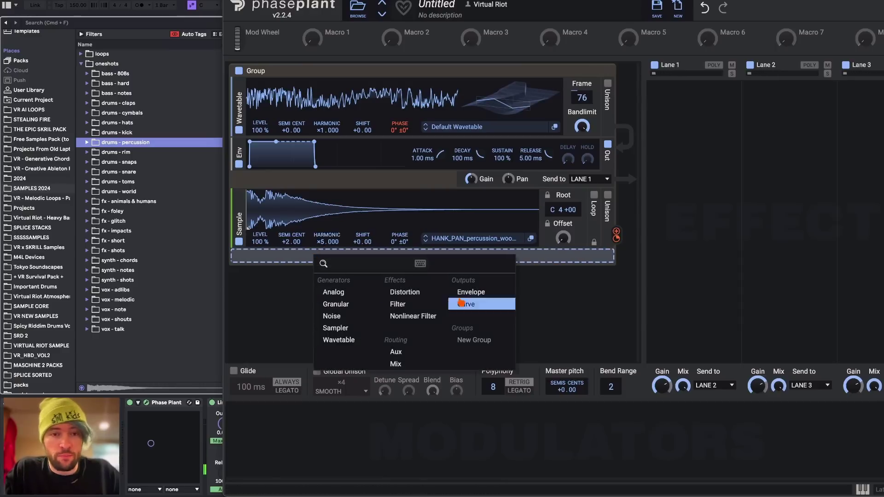
pyautogui.click(338, 296)
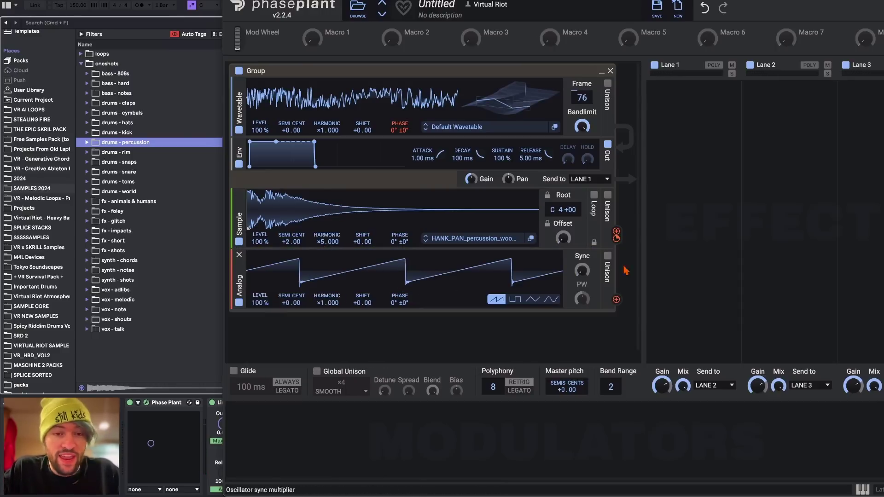
pyautogui.click(616, 300)
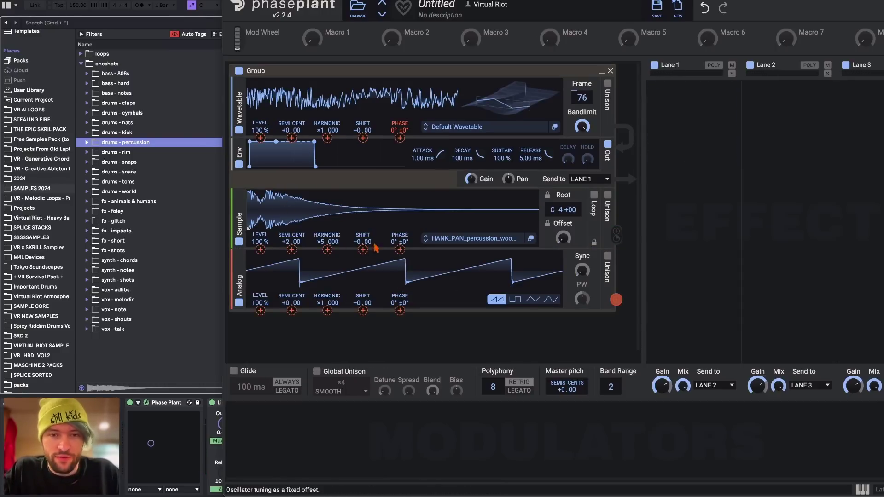
pyautogui.click(533, 299)
pyautogui.moveTo(616, 301); pyautogui.dragTo(400, 249)
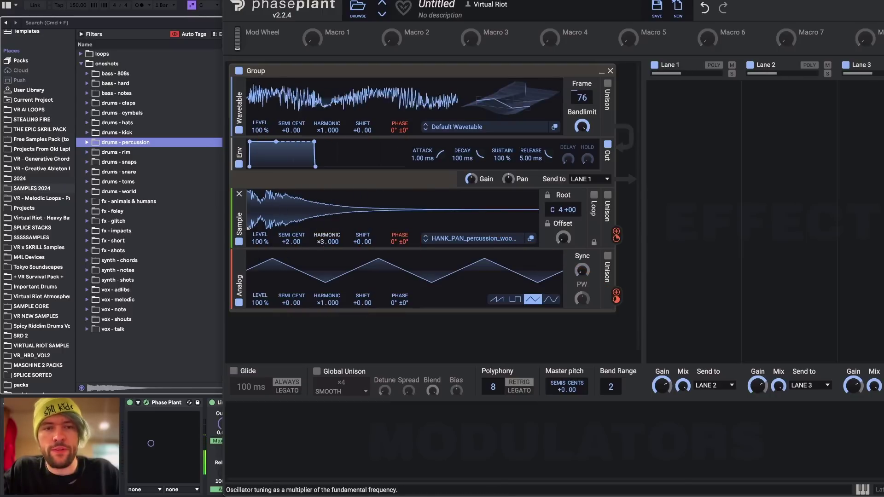
# Keep the Sampler's harmonic at ×5.000 and set the Analog modulator to a sine wave with harmonic ×4.000
pyautogui.moveTo(327, 242); pyautogui.dragTo(328, 237)
pyautogui.scroll(4, 318, 245)
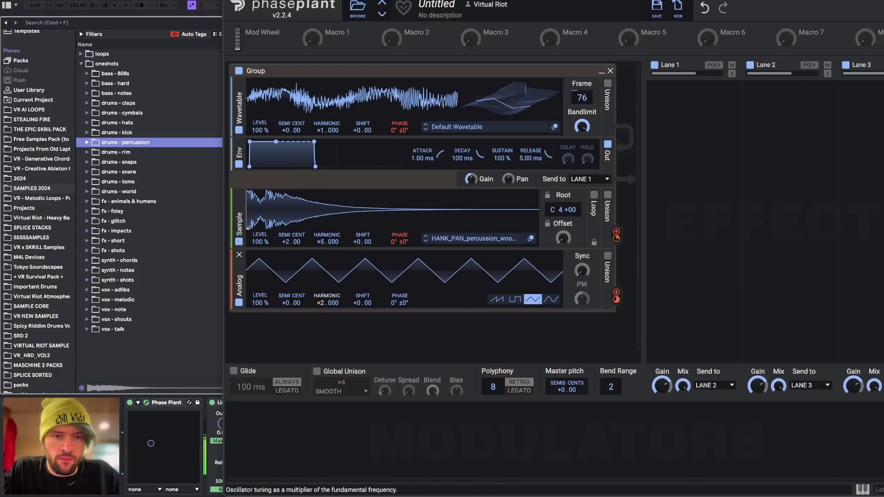
pyautogui.moveTo(616, 231); pyautogui.dragTo(399, 138)
pyautogui.click(550, 300)
pyautogui.scroll(4, 327, 302)
pyautogui.scroll(-1, 327, 302)
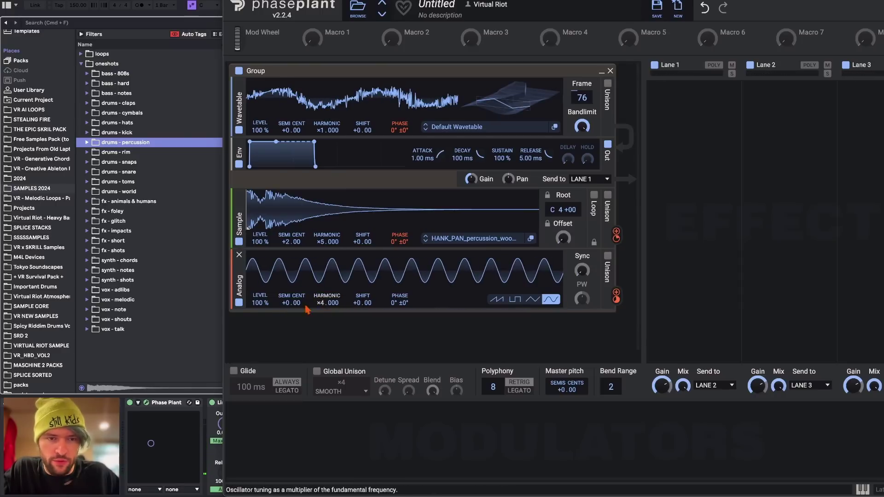
# Switch the Analog modulator back to a triangle wave and set its level to 29 %
pyautogui.scroll(-10, 260, 303)
pyautogui.scroll(4, 260, 303)
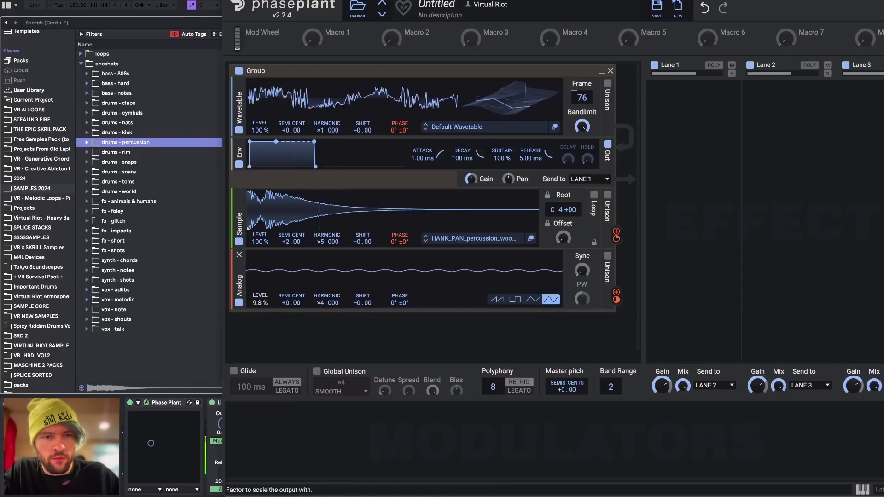
pyautogui.scroll(-1, 260, 302)
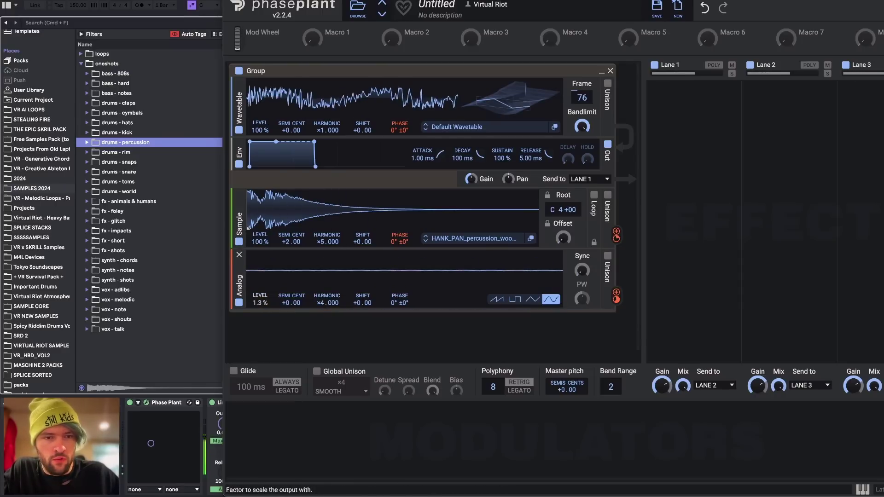
pyautogui.click(532, 299)
pyautogui.click(364, 317)
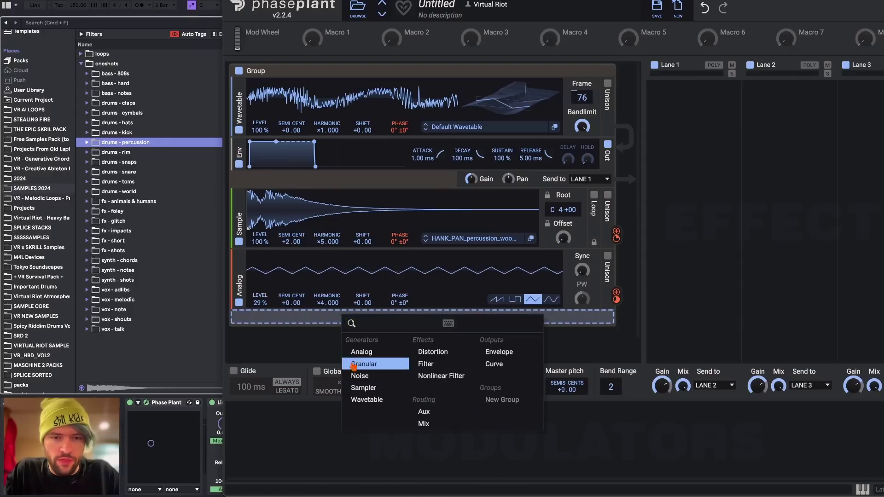
pyautogui.press('Escape')
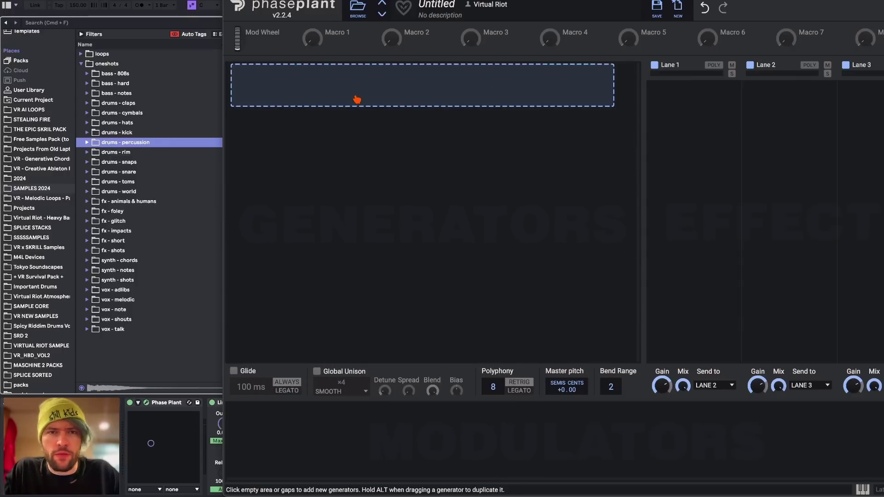
# Add a Noise generator in the empty generator area with full stereo width, a random seed and a level of 56 %
pyautogui.click(357, 99)
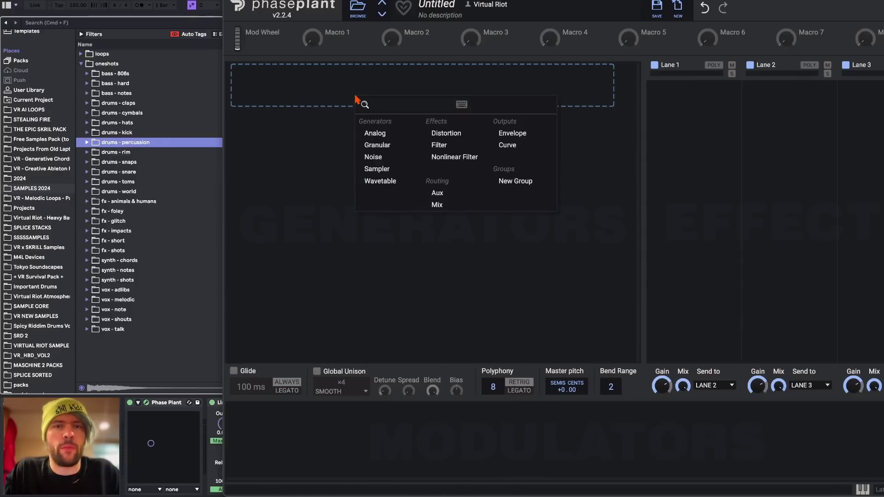
pyautogui.click(373, 157)
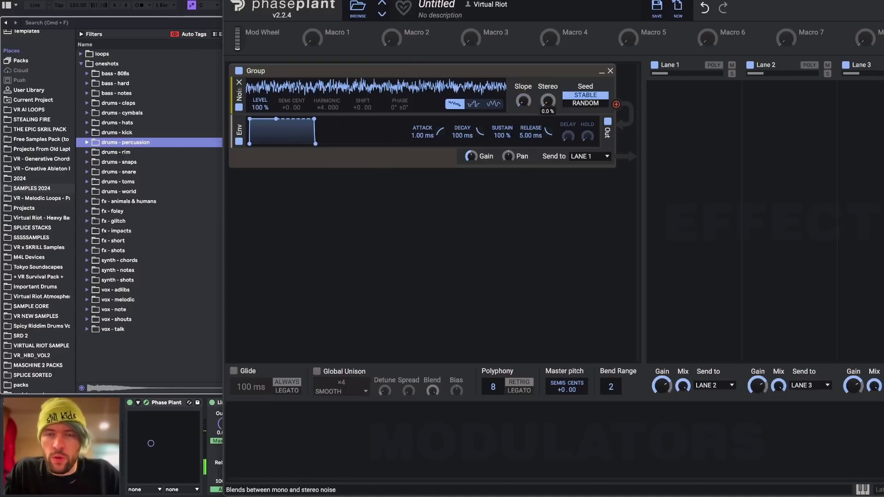
pyautogui.click(584, 103)
pyautogui.moveTo(260, 107); pyautogui.dragTo(363, 125)
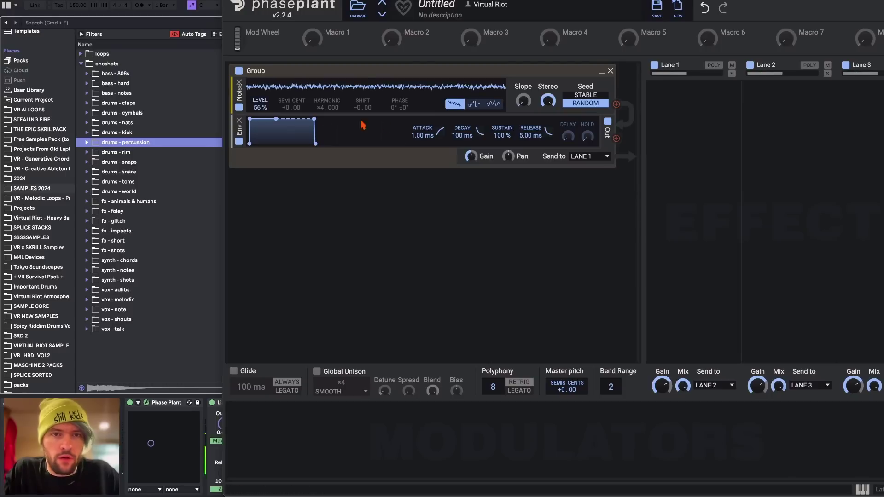
# Insert a triangle-wave Analog generator at 129 % level between the Noise and the envelope, with the Noise level at 20 %
pyautogui.click(388, 118)
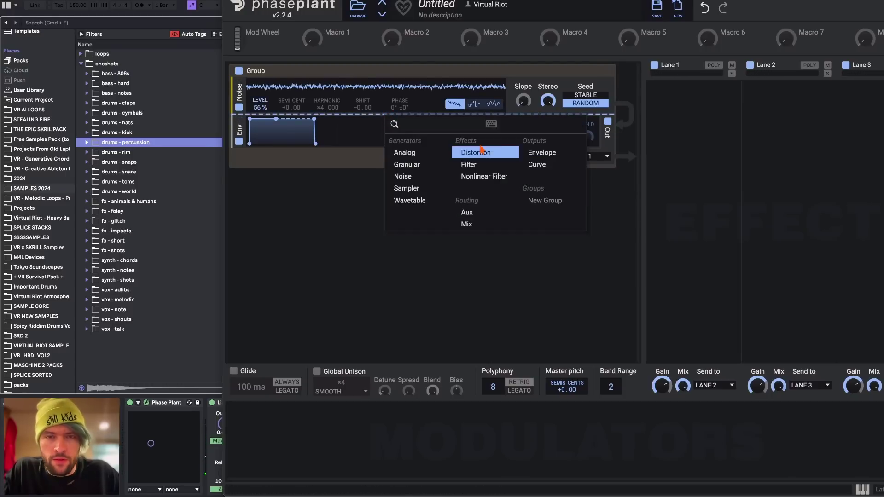
pyautogui.click(417, 153)
pyautogui.click(550, 165)
pyautogui.click(532, 165)
pyautogui.moveTo(260, 169); pyautogui.dragTo(261, 136)
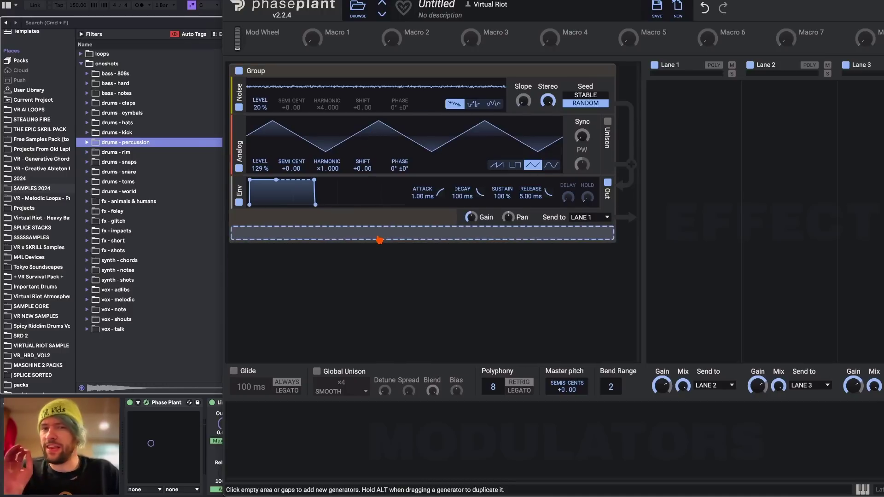
# Add a sine-wave Analog generator below the group and modulate the Noise level by +100 % with its output
pyautogui.click(352, 235)
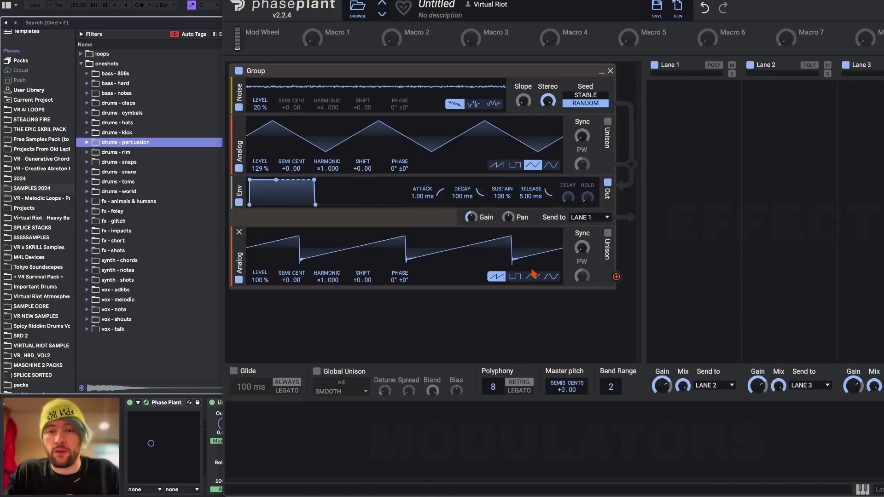
pyautogui.click(551, 277)
pyautogui.click(615, 277)
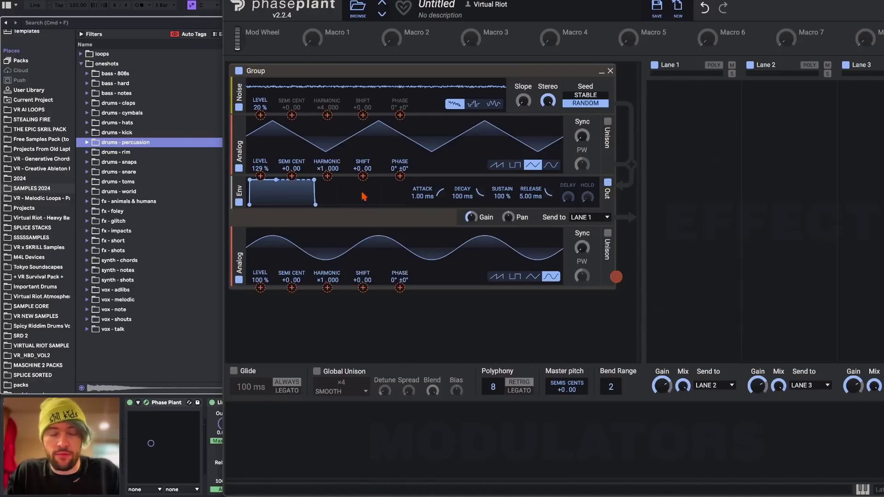
pyautogui.click(260, 116)
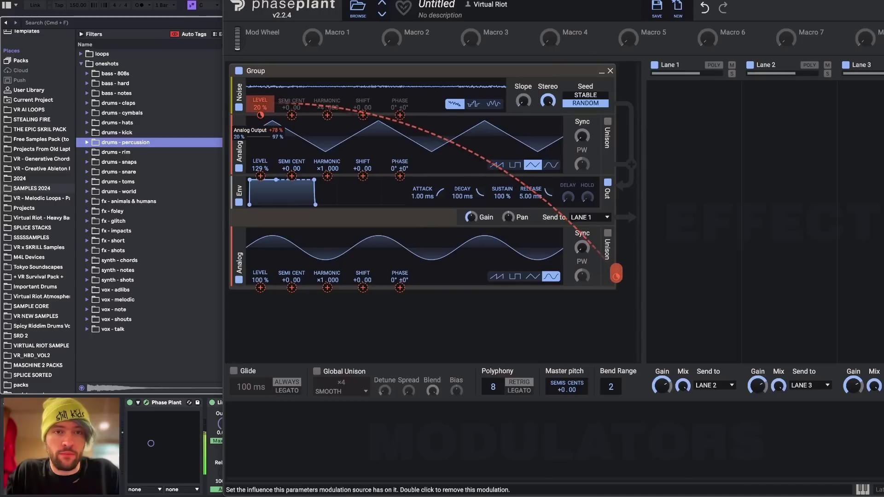
pyautogui.moveTo(261, 115); pyautogui.dragTo(262, 119)
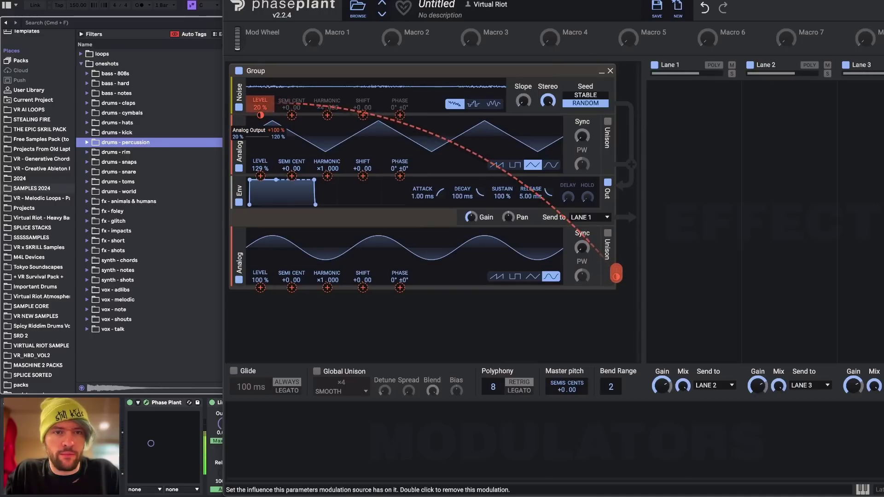
pyautogui.click(385, 93)
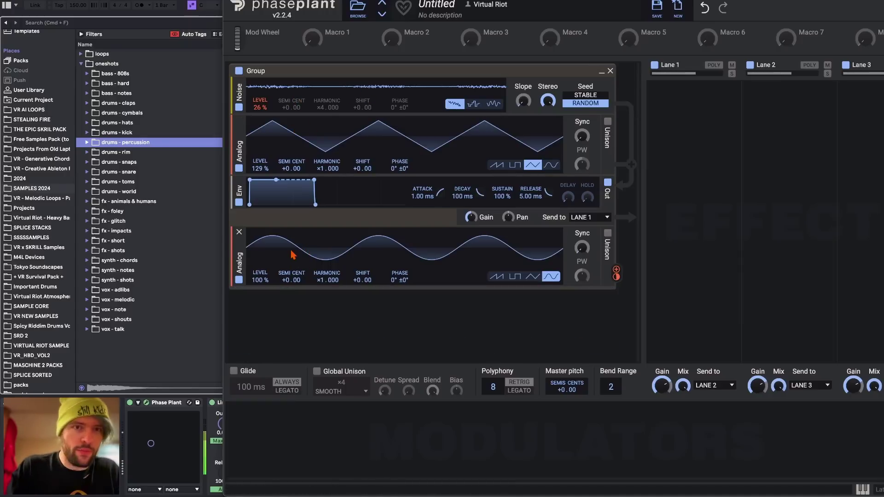
# Replace the sine-wave Analog modulator with a Wavetable generator loaded with the user wavetable SYNC Window
pyautogui.click(240, 233)
pyautogui.click(361, 245)
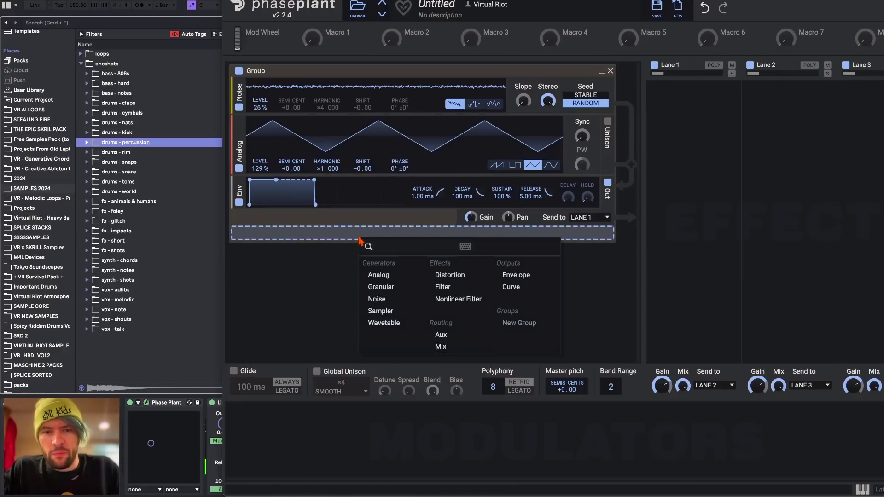
pyautogui.click(393, 320)
pyautogui.click(492, 276)
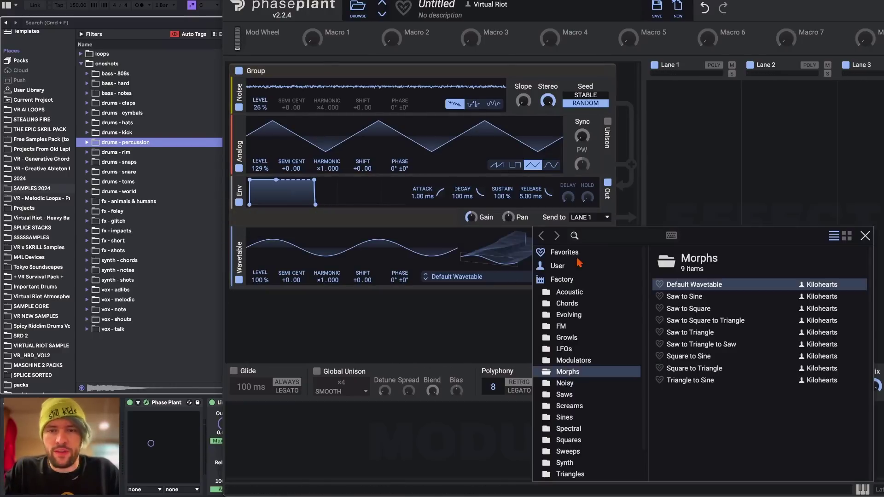
pyautogui.click(556, 266)
pyautogui.scroll(-3, 722, 441)
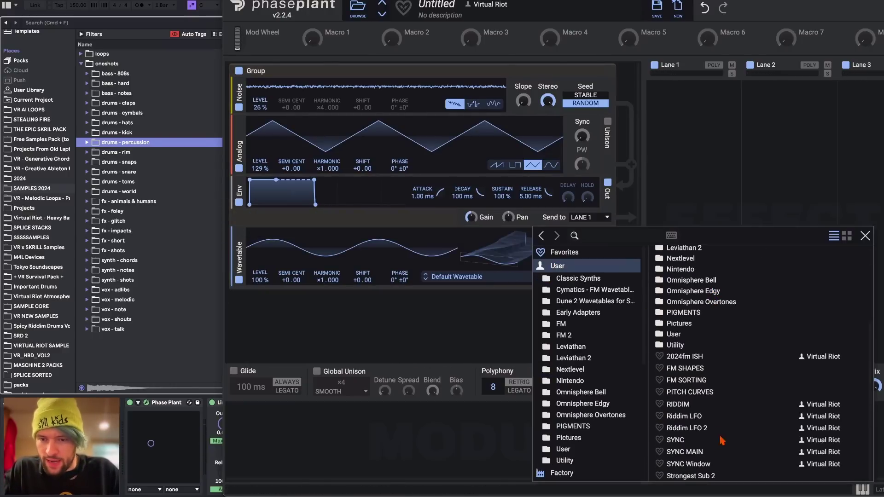
pyautogui.doubleClick(688, 464)
# Modulate the Noise level with the Wavetable's output, using wavetable frame 139 and a base Noise level of 24 %
pyautogui.moveTo(616, 276); pyautogui.dragTo(261, 115)
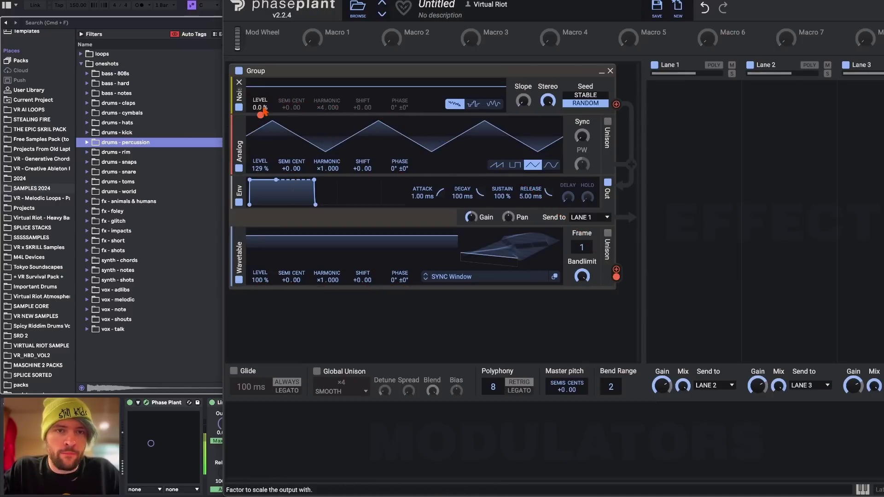
pyautogui.moveTo(260, 107); pyautogui.dragTo(260, 105)
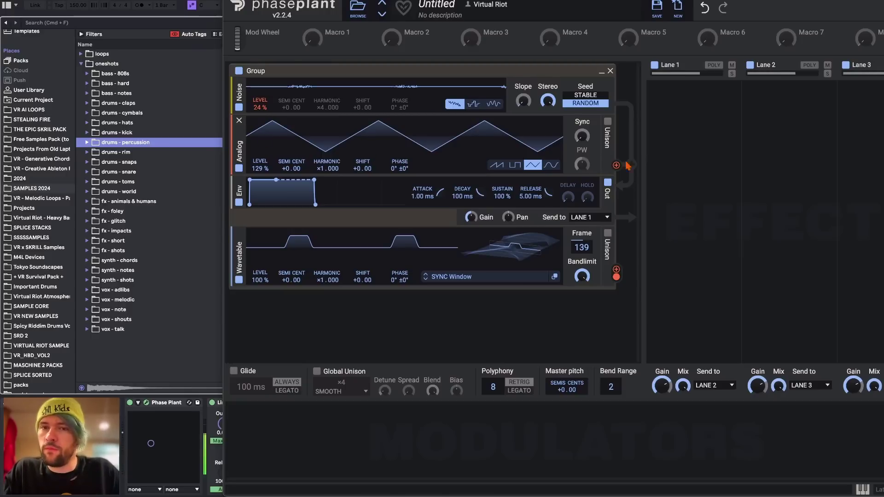
# Save the patch as a user preset named "Sub with Noise window"
pyautogui.click(657, 8)
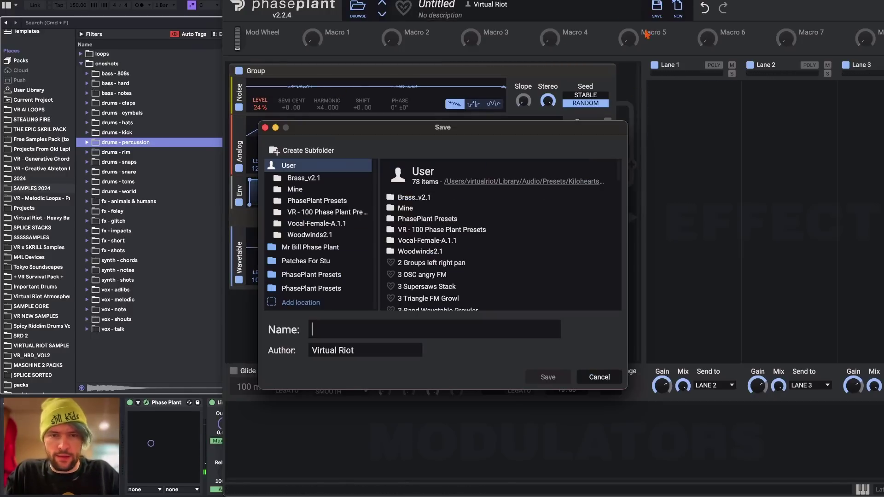
pyautogui.write('Sub with N')
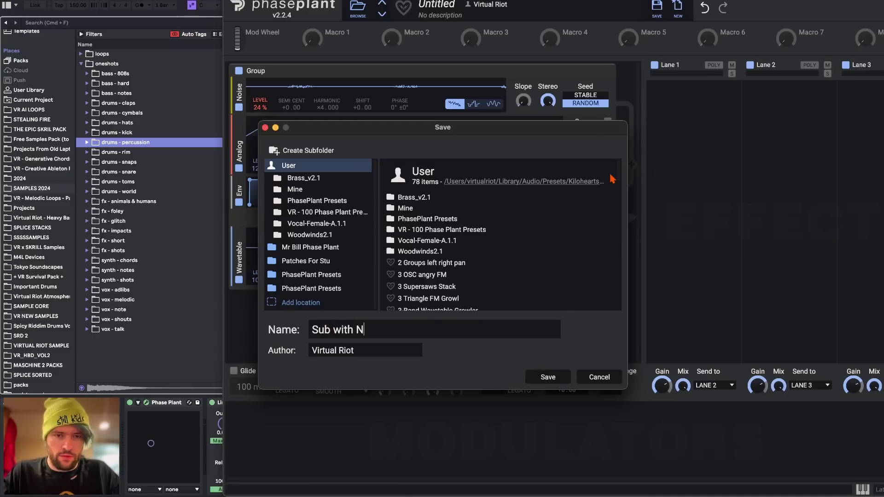
pyautogui.write('oise window')
pyautogui.press('Return')
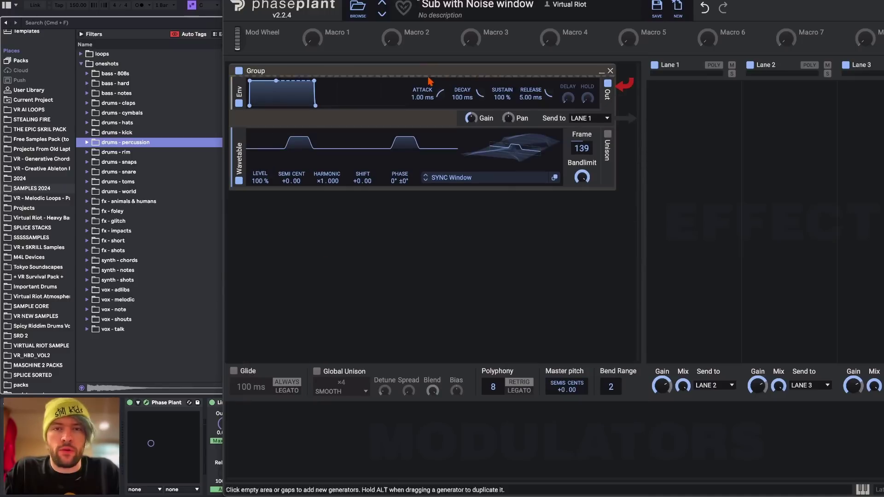
# Add a sawtooth Analog generator above the group's envelope and set its harmonic multiplier to ×6.000
pyautogui.click(420, 78)
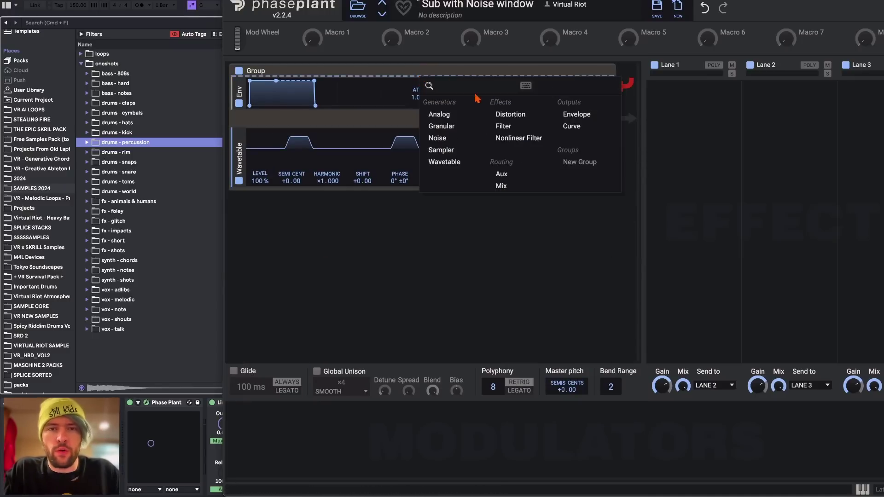
pyautogui.click(439, 114)
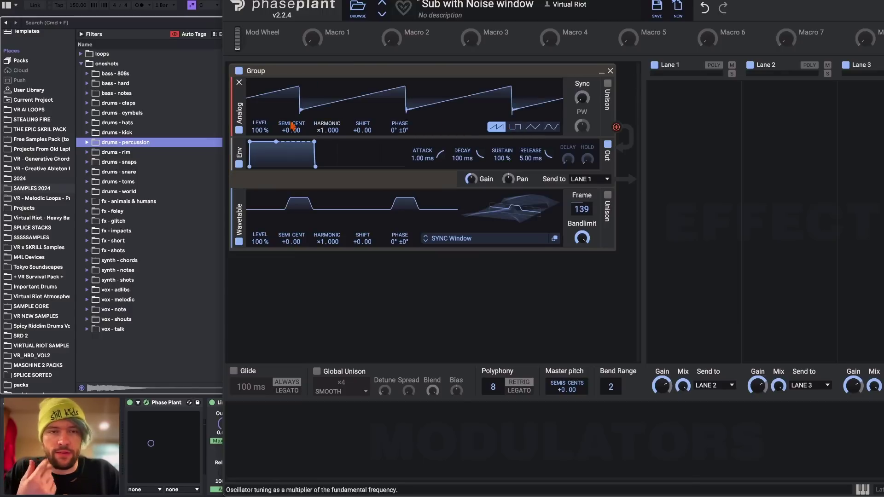
pyautogui.moveTo(327, 131); pyautogui.dragTo(326, 115)
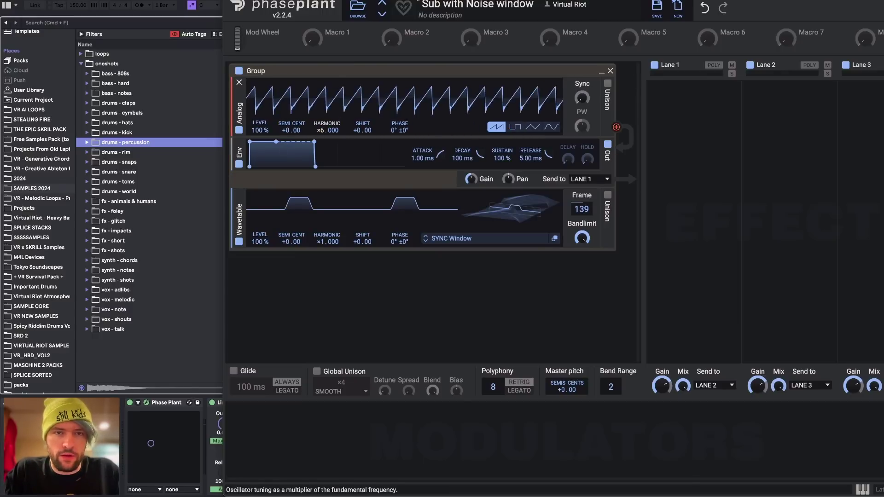
# Add a second sawtooth Analog generator above the envelope and lower the two Analog levels to 71 % and 74 %
pyautogui.click(440, 138)
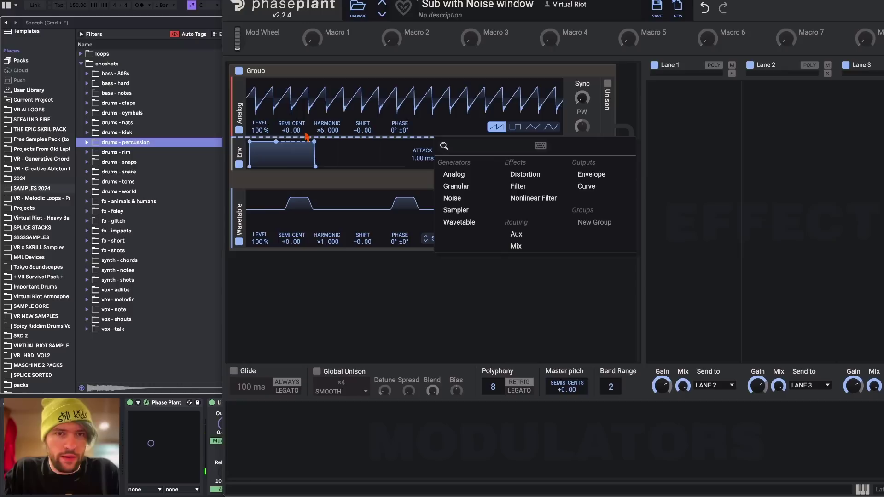
pyautogui.click(457, 174)
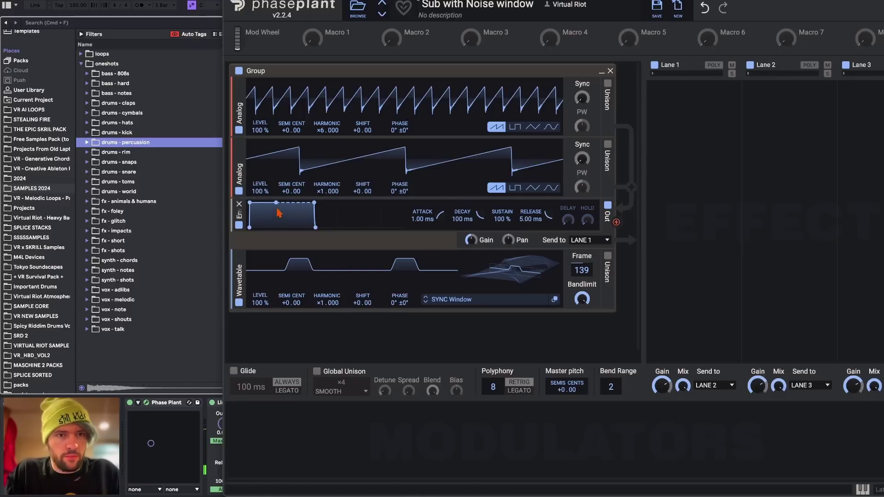
pyautogui.moveTo(260, 191); pyautogui.dragTo(260, 198)
pyautogui.moveTo(260, 129); pyautogui.dragTo(260, 138)
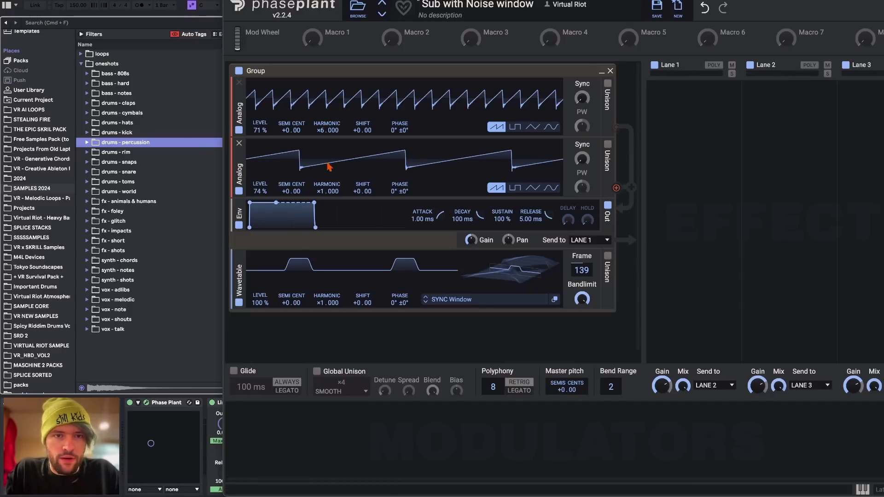
# Modulate the first Analog's level with the Wavetable's output and set the Wavetable's phase to −127°
pyautogui.moveTo(615, 302); pyautogui.dragTo(260, 127)
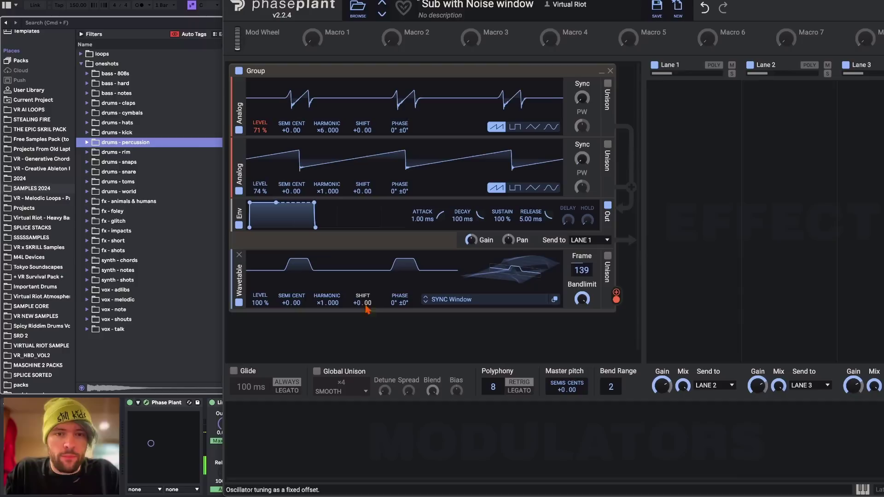
pyautogui.moveTo(396, 303); pyautogui.dragTo(397, 251)
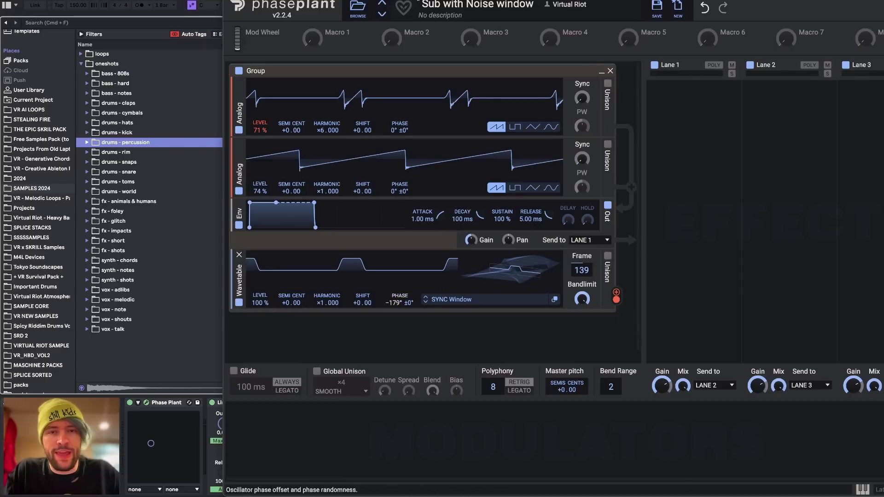
pyautogui.moveTo(398, 302); pyautogui.dragTo(398, 322)
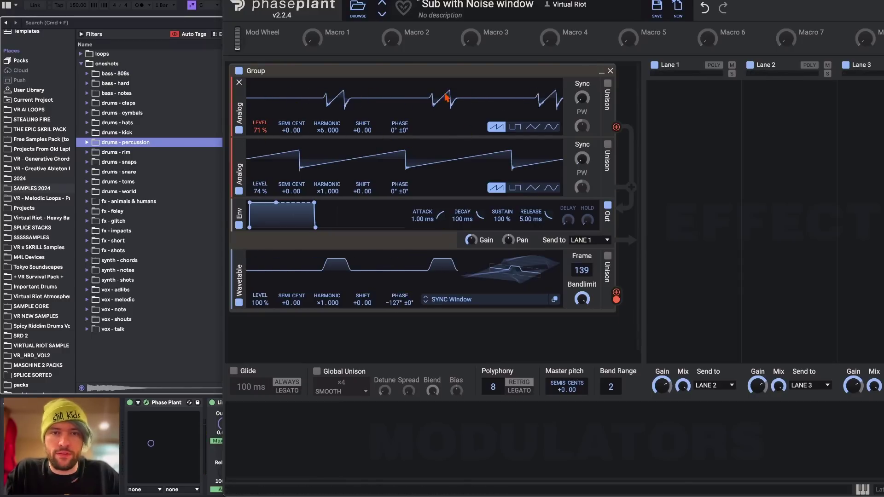
pyautogui.moveTo(386, 131); pyautogui.dragTo(445, 94)
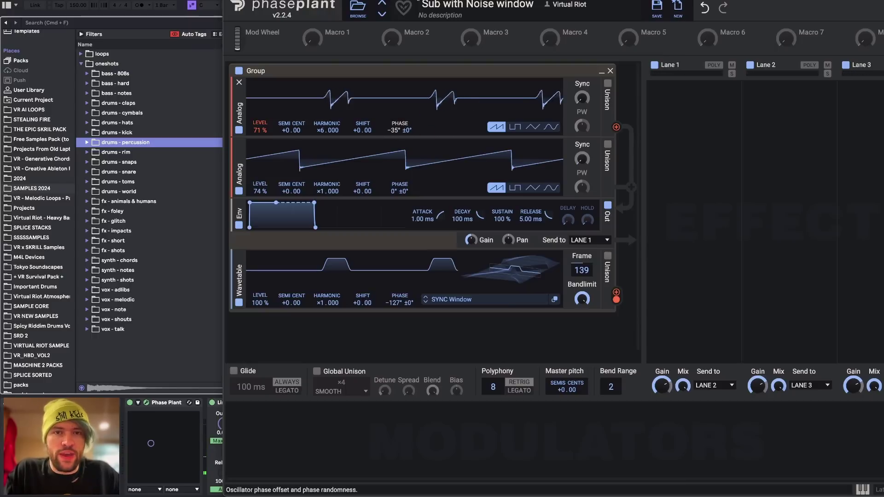
pyautogui.doubleClick(400, 129)
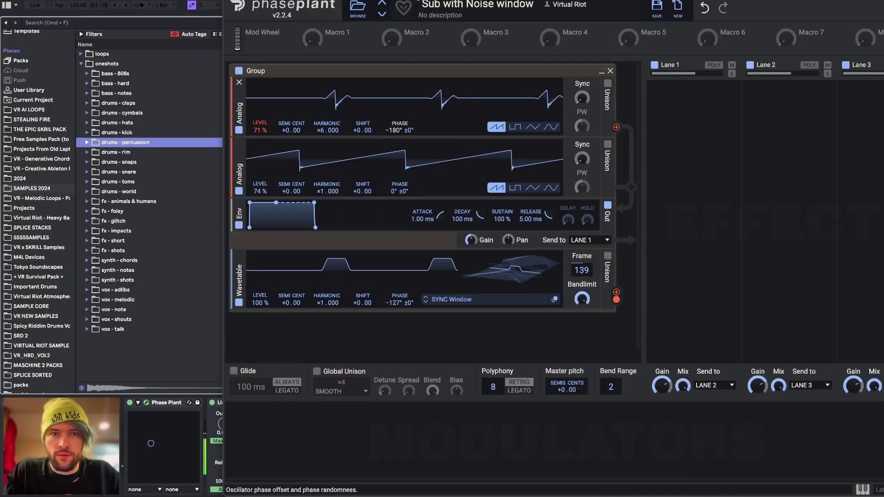
# Duplicate the Wavetable, route the copy to the second Analog's level and set the copy's phase to −12°
pyautogui.press('super+d')
pyautogui.scroll(-1, 619, 349)
pyautogui.moveTo(615, 335); pyautogui.dragTo(260, 174)
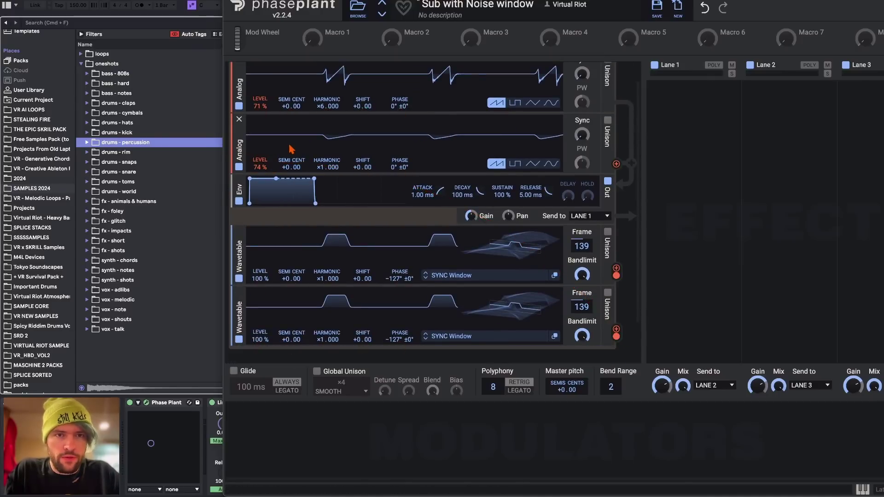
pyautogui.moveTo(399, 339)
pyautogui.mouseDown()
pyautogui.moveTo(399, 323)
pyautogui.moveTo(396, 343)
pyautogui.mouseUp()
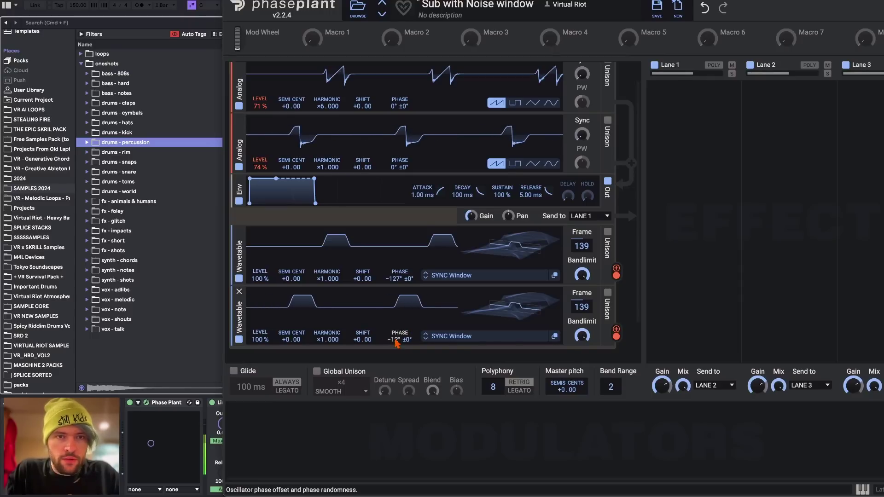
# Add a third Analog generator above the envelope and switch its waveform to triangle
pyautogui.click(274, 175)
pyautogui.click(292, 212)
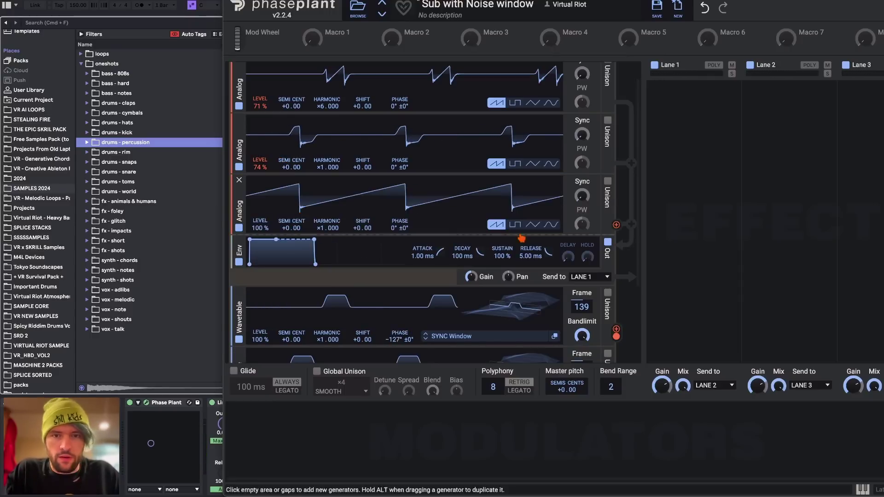
pyautogui.click(535, 224)
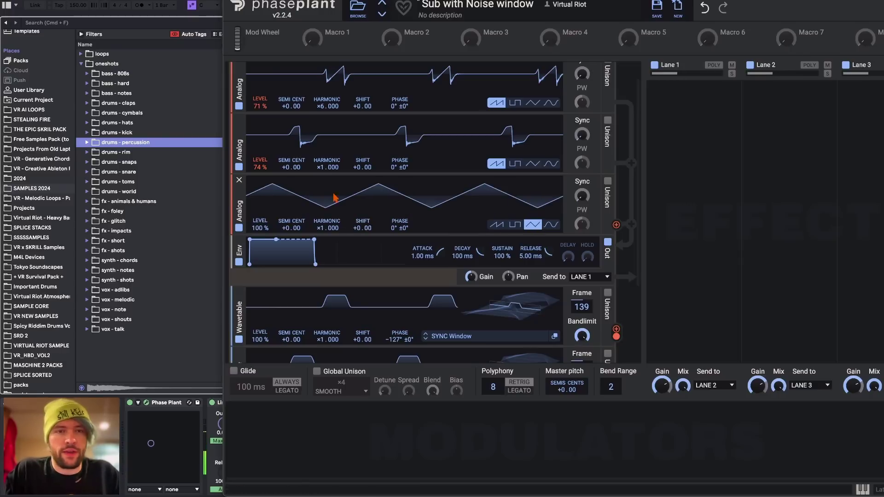
# Offset the second Analog by +19.00 semitones with a shifted phase, and set the second Wavetable's frame to 162
pyautogui.moveTo(291, 172)
pyautogui.mouseDown()
pyautogui.moveTo(290, 147)
pyautogui.moveTo(291, 158)
pyautogui.mouseUp()
pyautogui.scroll(-2, 520, 319)
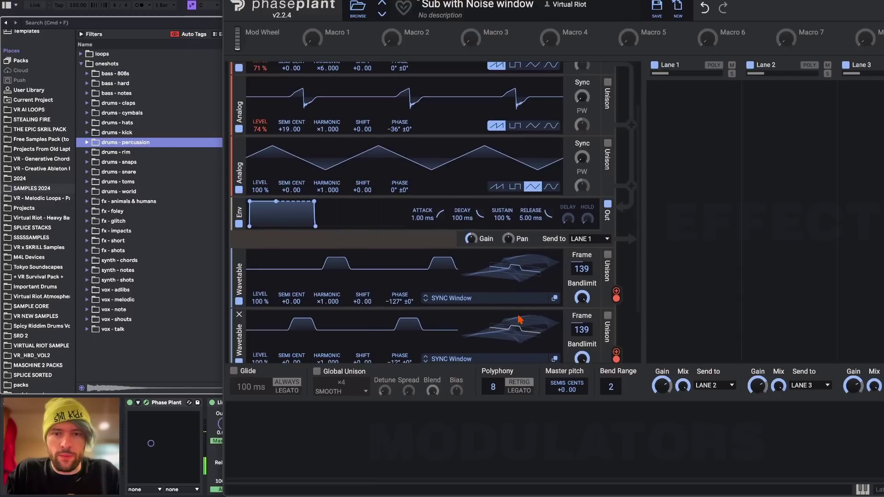
pyautogui.moveTo(520, 320)
pyautogui.mouseDown()
pyautogui.moveTo(520, 298)
pyautogui.moveTo(520, 309)
pyautogui.mouseUp()
pyautogui.scroll(2, 519, 332)
pyautogui.moveTo(394, 199); pyautogui.dragTo(395, 199)
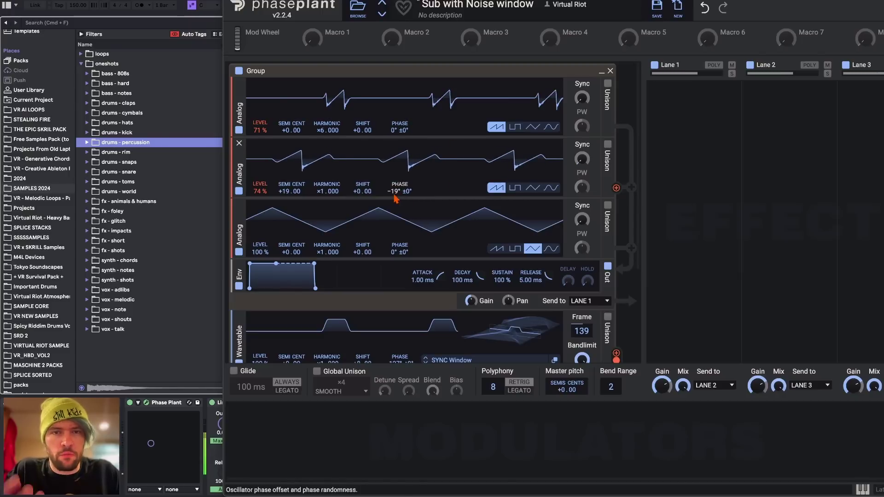
# Switch the first two Analogs to triangle waves and set the second one's phase to −54°
pyautogui.click(532, 187)
pyautogui.click(534, 127)
pyautogui.moveTo(399, 191); pyautogui.dragTo(399, 200)
# Modulate the first Analog's phase with the second Analog, and the third Analog's phase with the first
pyautogui.moveTo(616, 187); pyautogui.dragTo(399, 111)
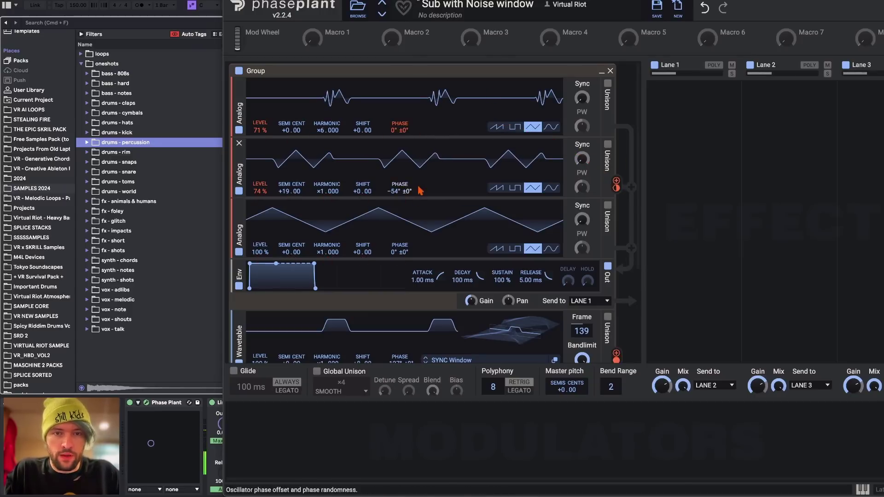
pyautogui.moveTo(616, 129); pyautogui.dragTo(400, 259)
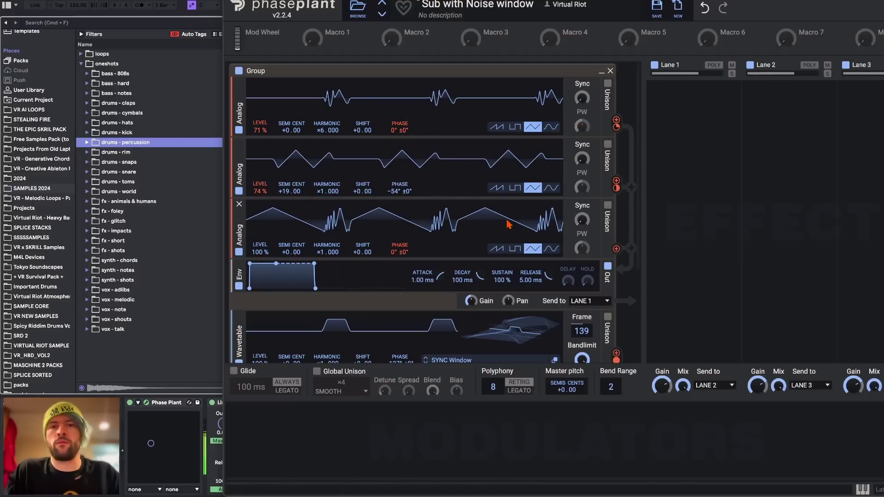
# Set the first Analog's harmonic multiplier to ×8.000 and the first Wavetable's frame to 149
pyautogui.moveTo(316, 192)
pyautogui.mouseDown()
pyautogui.moveTo(316, 182)
pyautogui.moveTo(317, 205)
pyautogui.mouseUp()
pyautogui.scroll(-1, 317, 193)
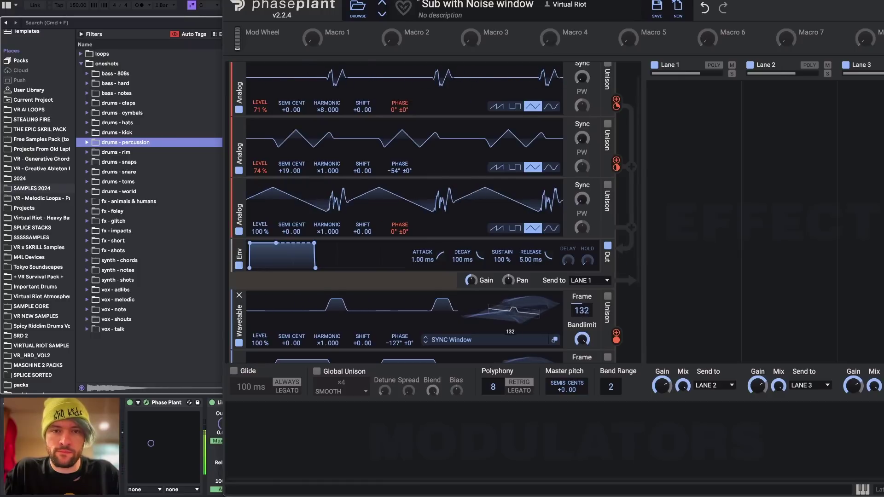
pyautogui.scroll(-5, 414, 276)
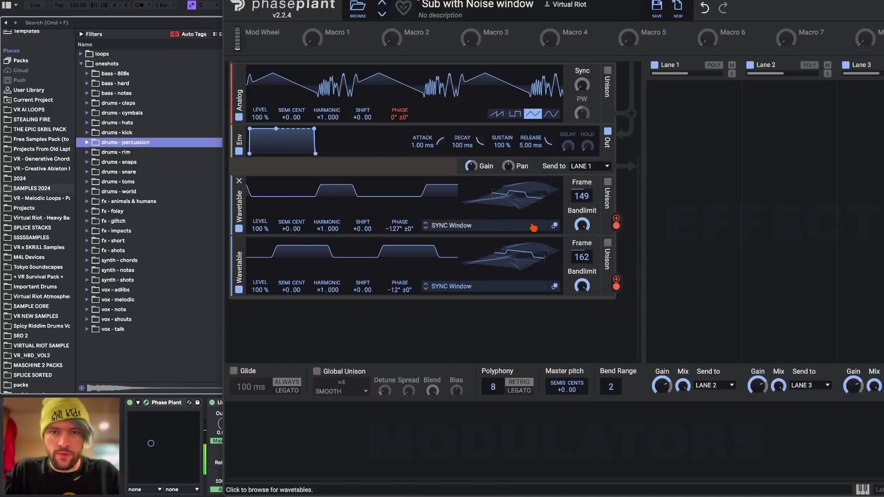
# Switch all three Analogs to sine waves, with harmonic ×6.000 on the first and ×3.000 without semitone offset on the second
pyautogui.scroll(6, 508, 237)
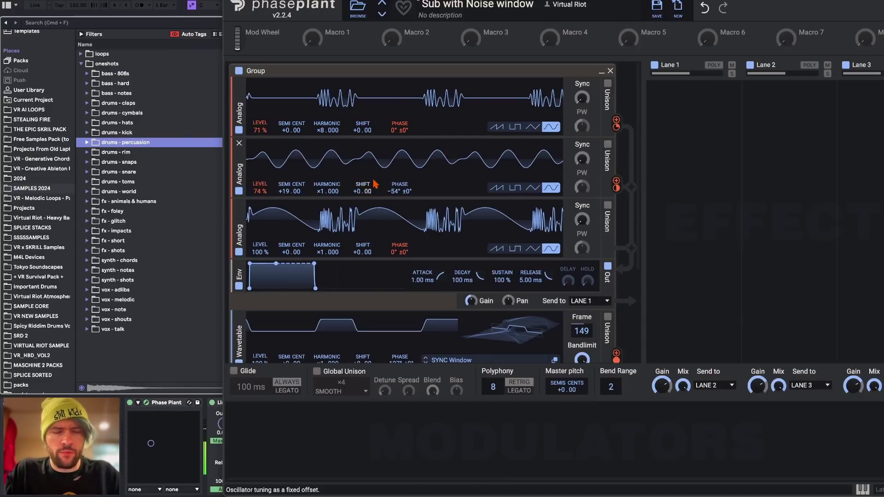
pyautogui.scroll(-1, 338, 157)
pyautogui.moveTo(327, 120); pyautogui.dragTo(327, 129)
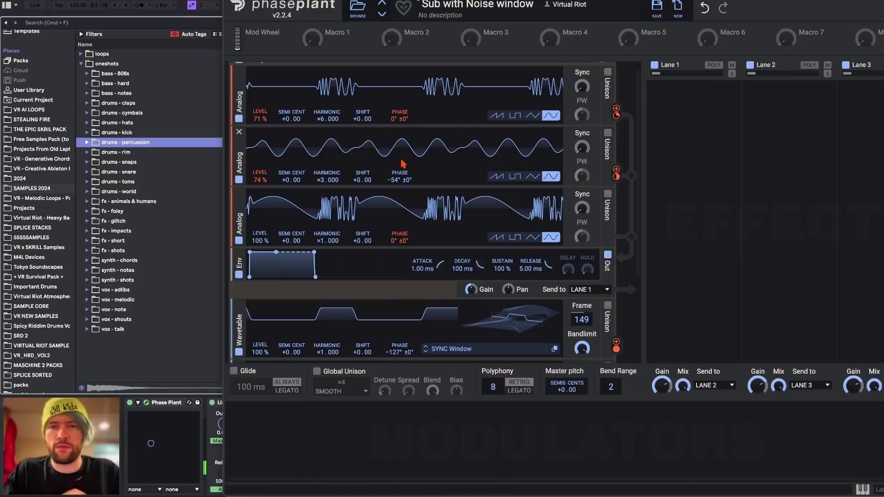
pyautogui.scroll(-3, 405, 164)
pyautogui.scroll(4, 415, 168)
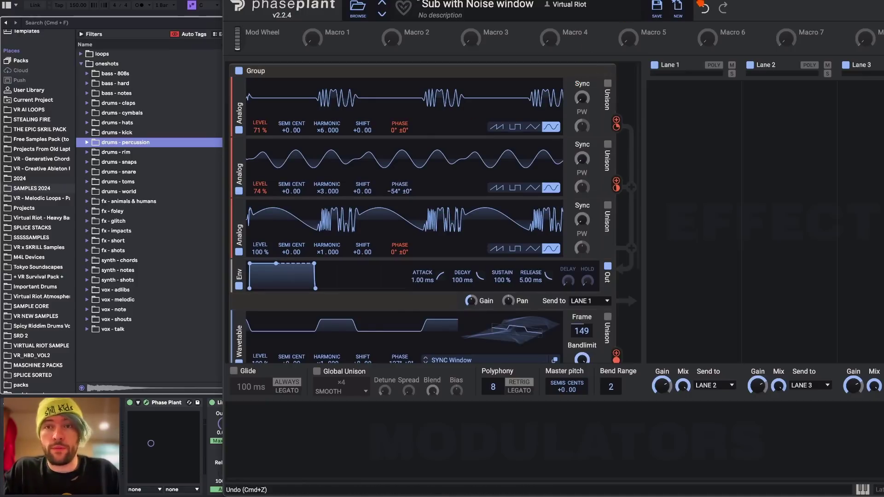
# Save the patch as a user preset named "Wildly Modulated Gnarly Wave"
pyautogui.click(657, 8)
pyautogui.write('Wildly Modulated Gnarly Wave')
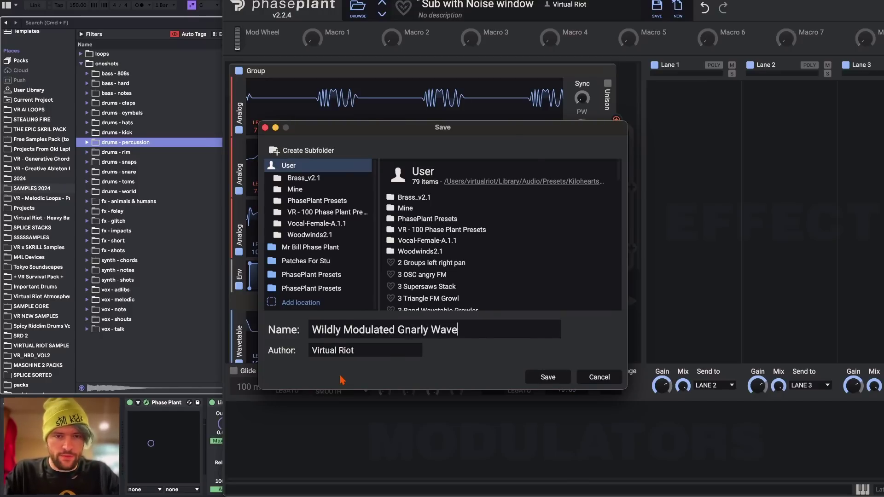
pyautogui.press('Return')
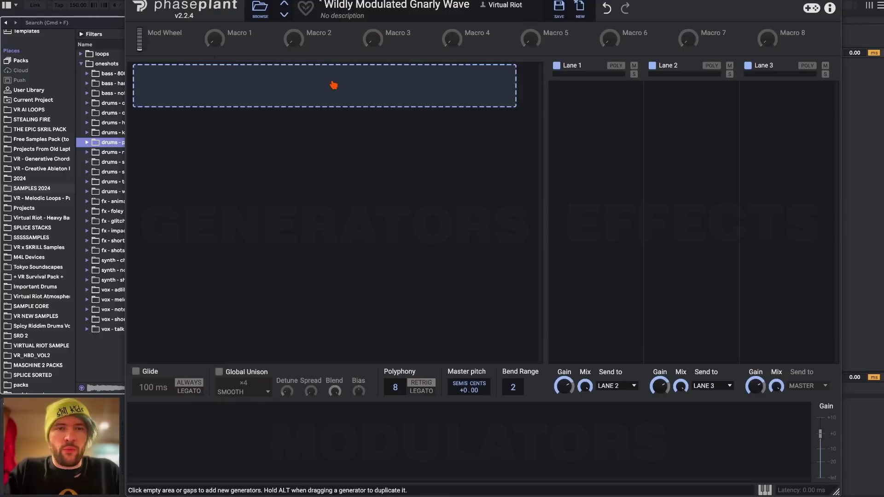
# Add a sawtooth Analog generator to the empty patch and set its harmonic multiplier to ×3.000
pyautogui.click(333, 83)
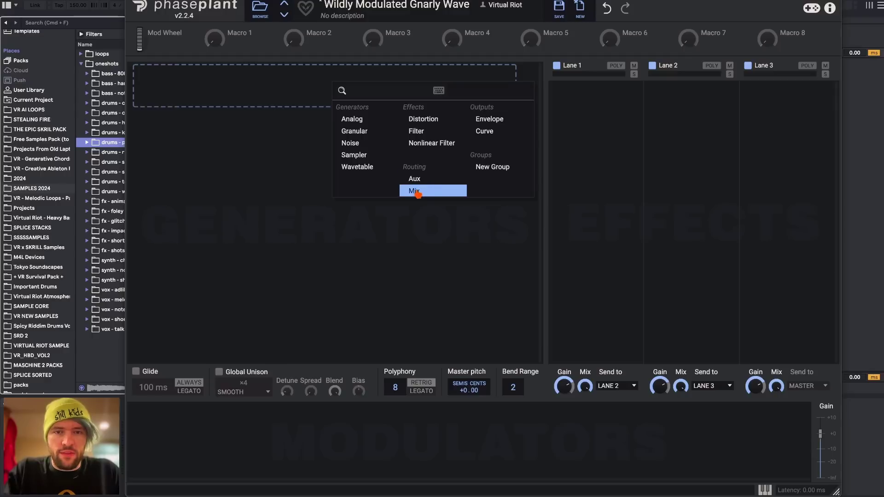
pyautogui.click(283, 78)
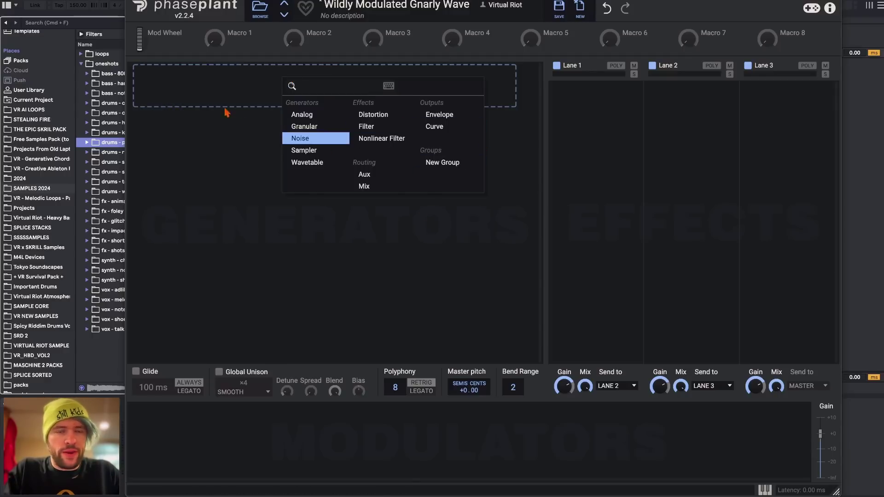
pyautogui.click(270, 79)
pyautogui.click(270, 78)
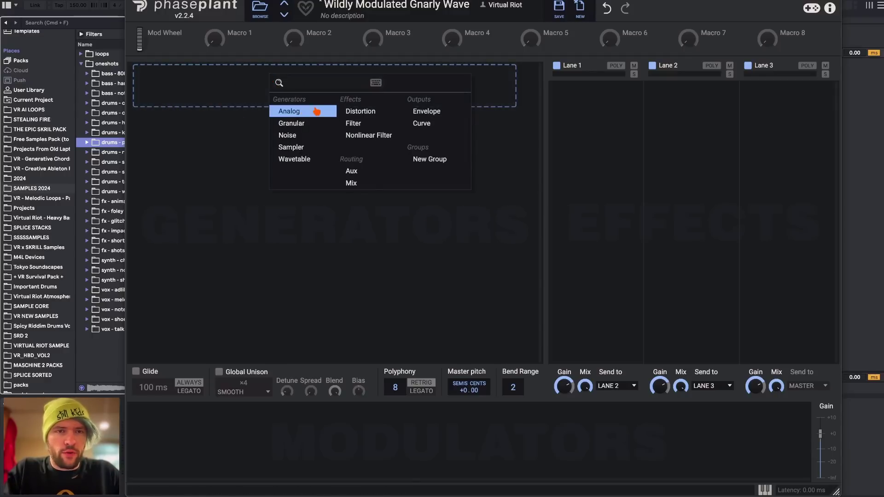
pyautogui.click(289, 111)
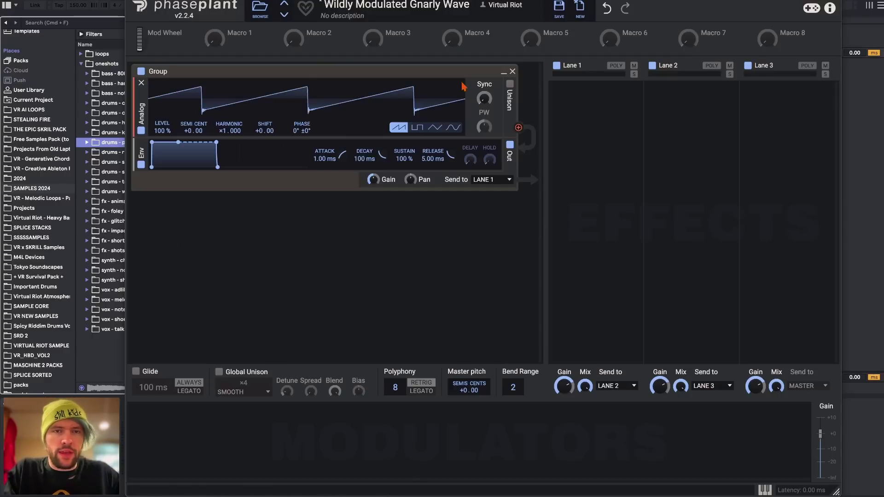
pyautogui.click(337, 138)
pyautogui.click(374, 124)
pyautogui.moveTo(229, 131); pyautogui.dragTo(229, 123)
# Add a sine-wave Analog below the sawtooth one and lower the sawtooth's level to 47 %
pyautogui.click(270, 142)
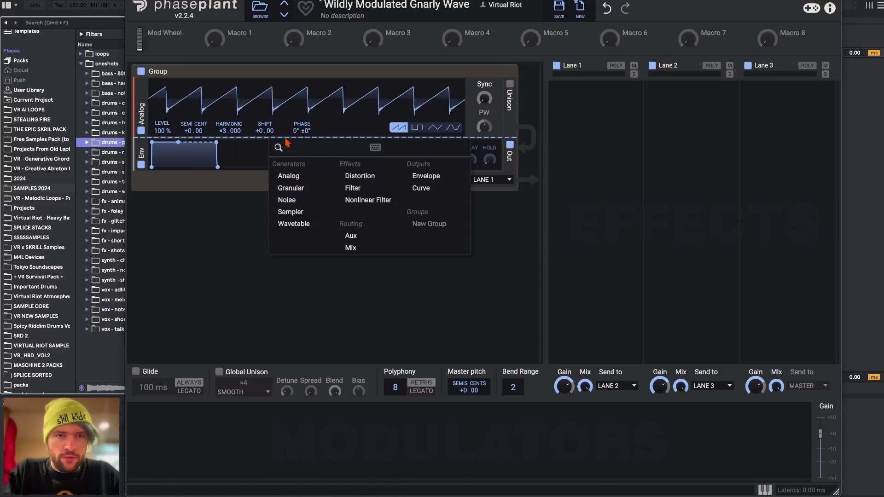
pyautogui.click(301, 177)
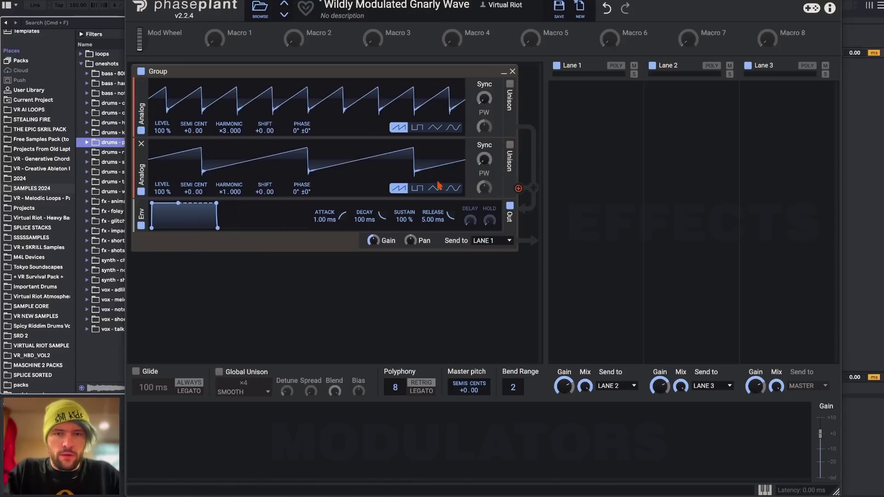
pyautogui.click(453, 188)
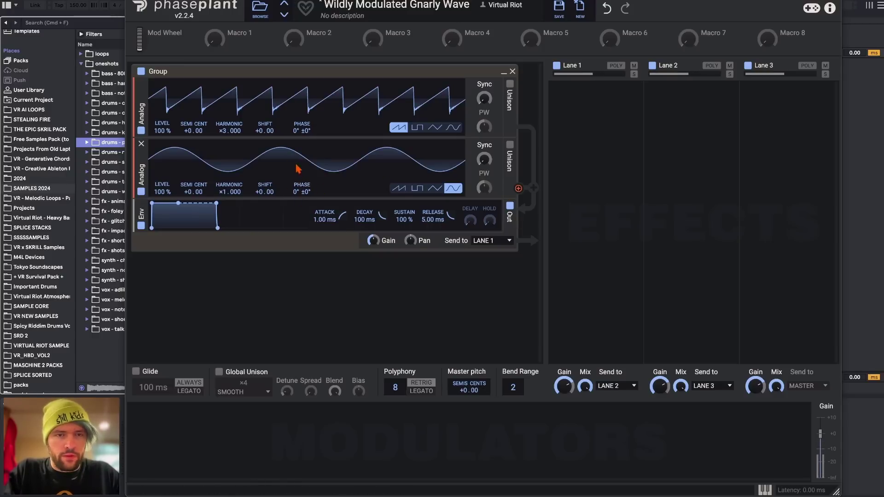
pyautogui.moveTo(152, 119); pyautogui.dragTo(154, 148)
# Insert a Distortion effect between the second Analog and the envelope, with its drive at +3.81 dB
pyautogui.click(317, 202)
pyautogui.click(414, 239)
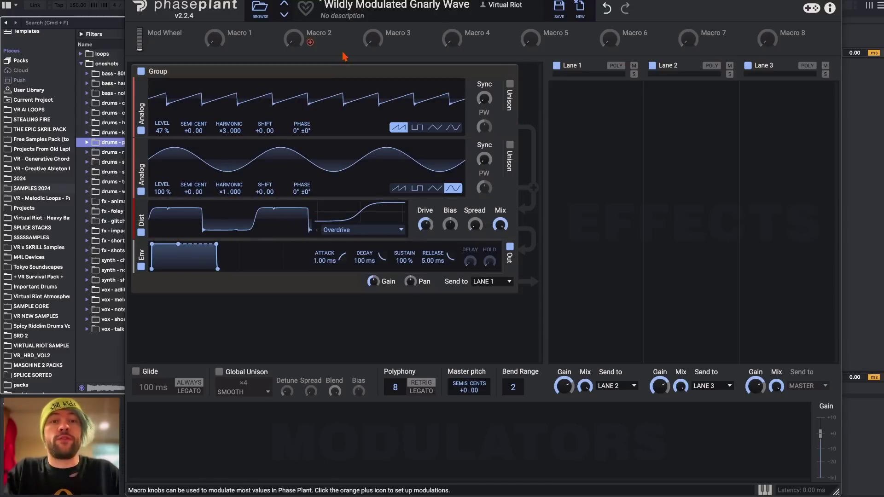
pyautogui.moveTo(425, 224); pyautogui.dragTo(425, 228)
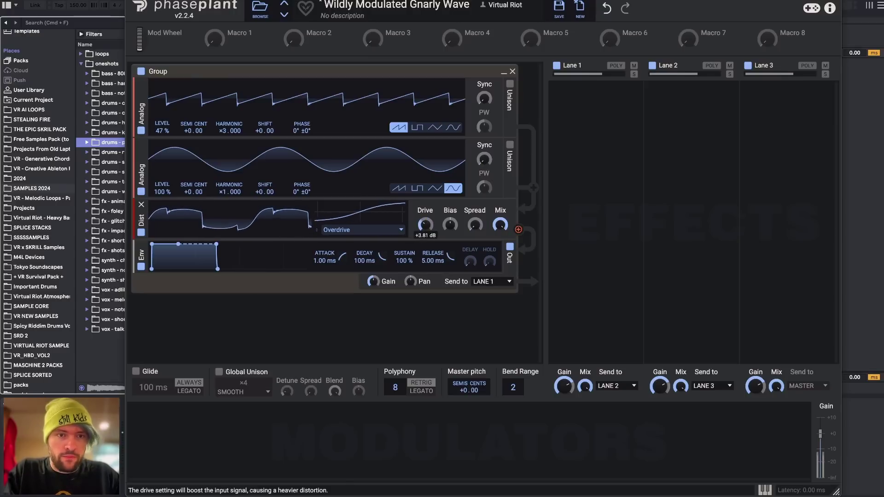
# Look through the Distortion effect's available types while keeping Overdrive
pyautogui.click(360, 230)
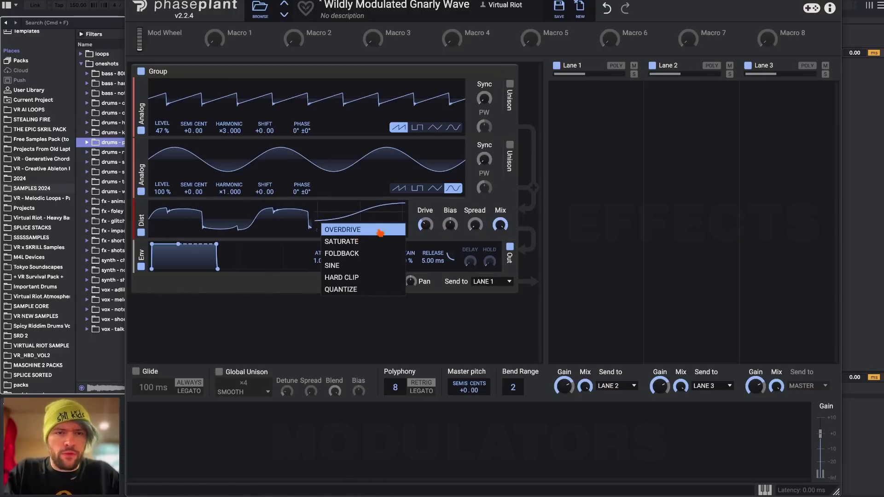
pyautogui.click(372, 231)
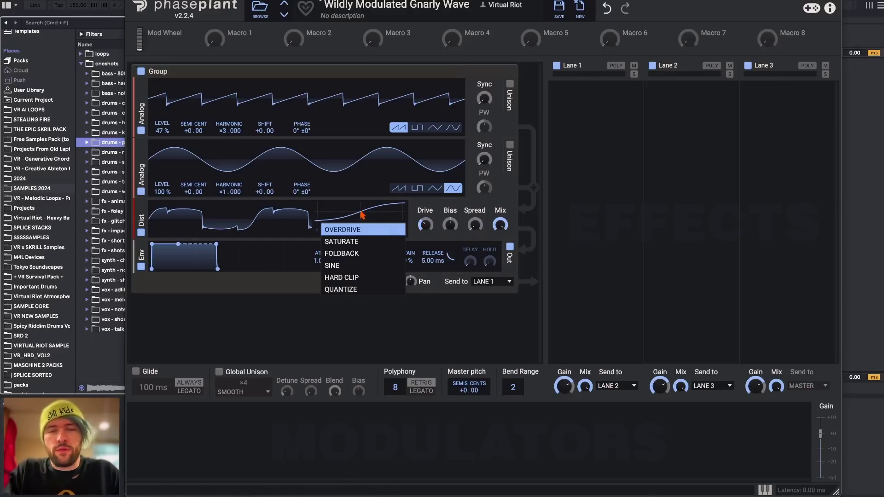
pyautogui.click(362, 214)
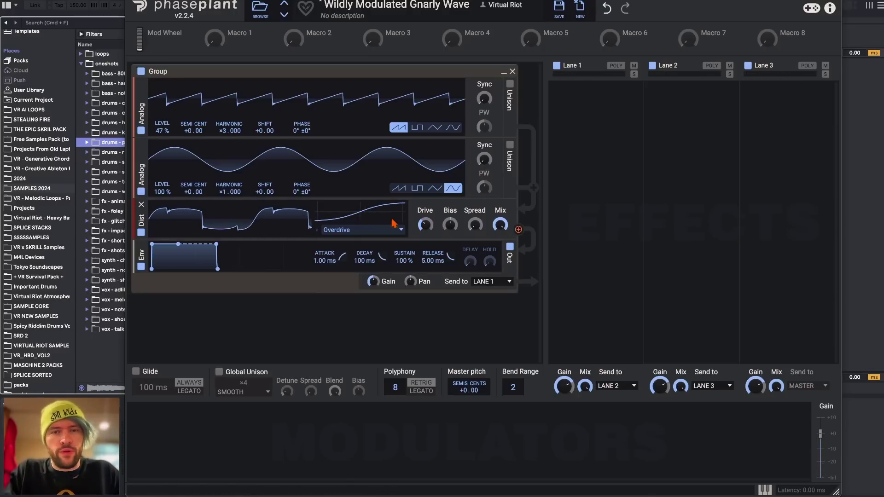
# Try the Sine and Foldback distortion types on the layered oscillators, raising the drive to +24.08 dB
pyautogui.click(339, 233)
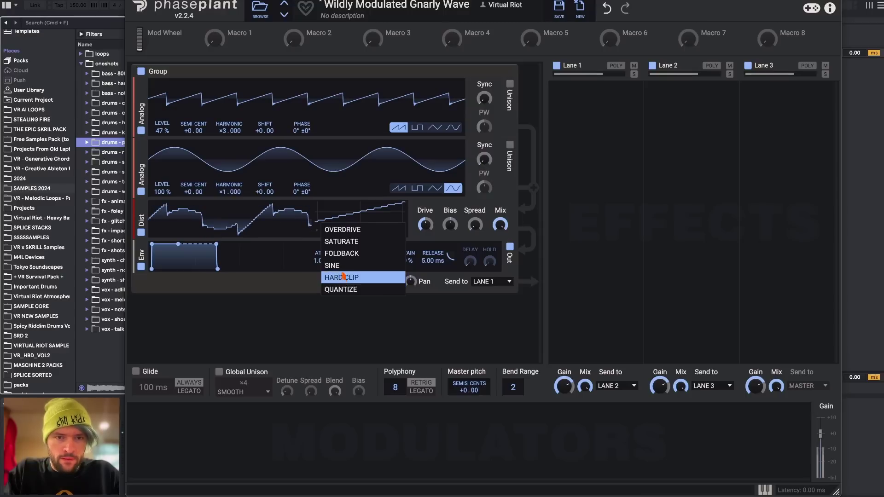
pyautogui.click(291, 227)
pyautogui.click(382, 230)
pyautogui.click(353, 266)
pyautogui.moveTo(424, 225)
pyautogui.mouseDown()
pyautogui.moveTo(425, 205)
pyautogui.moveTo(425, 221)
pyautogui.mouseUp()
pyautogui.click(363, 230)
pyautogui.click(363, 251)
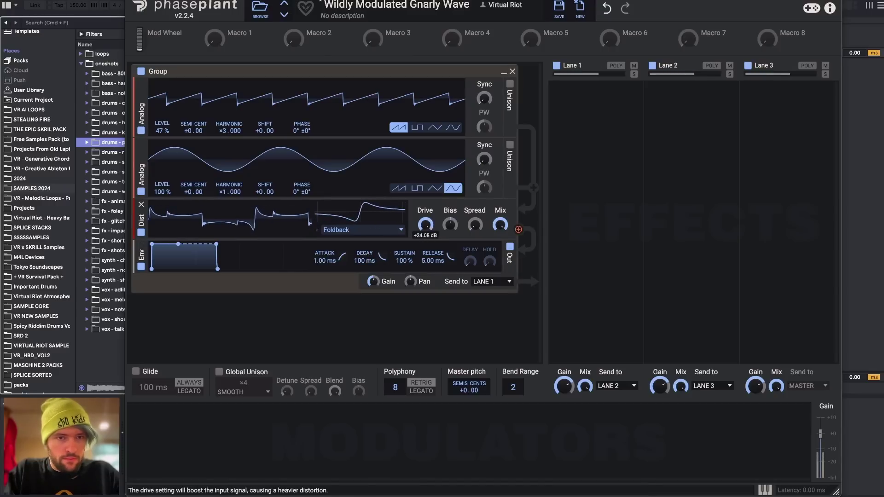
# Try the Quantize distortion type while sweeping the drive up to +24.08 dB and back, with the bias at -100 %
pyautogui.click(355, 230)
pyautogui.click(354, 292)
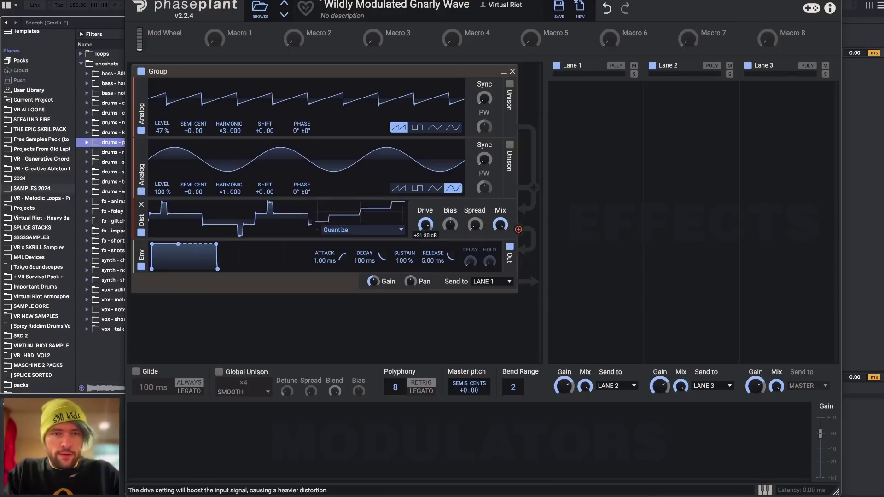
pyautogui.moveTo(425, 225); pyautogui.dragTo(425, 220)
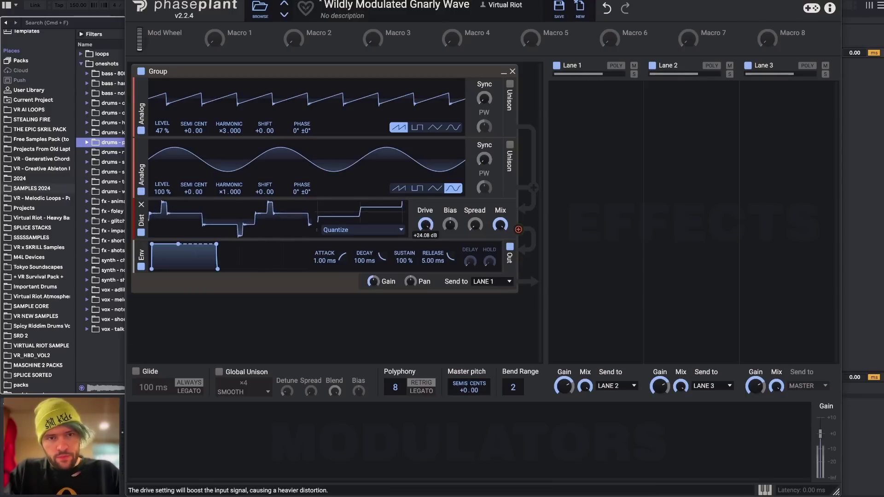
pyautogui.moveTo(425, 224); pyautogui.dragTo(426, 225)
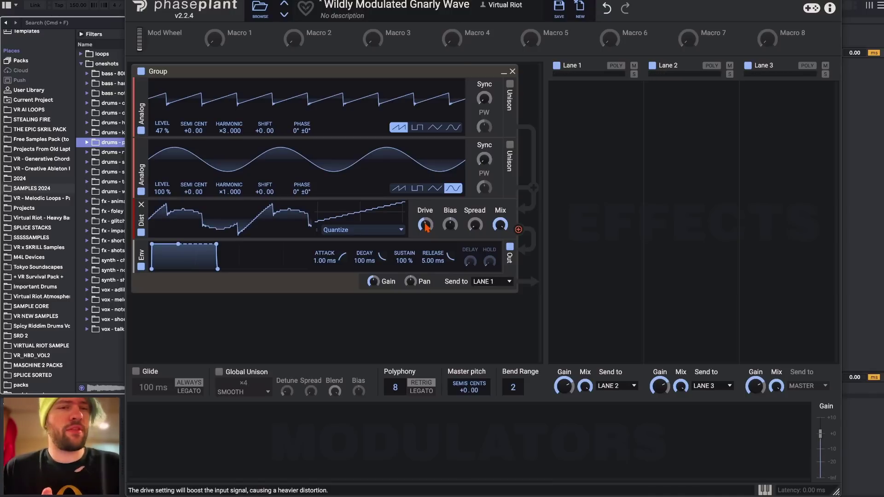
pyautogui.moveTo(425, 225); pyautogui.dragTo(449, 256)
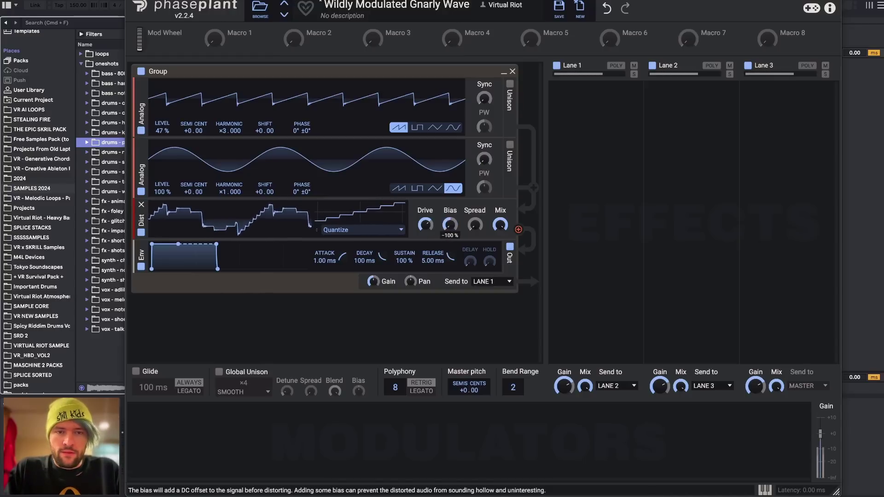
# Set the distortion type to Overdrive and its bias to 17 %
pyautogui.click(387, 231)
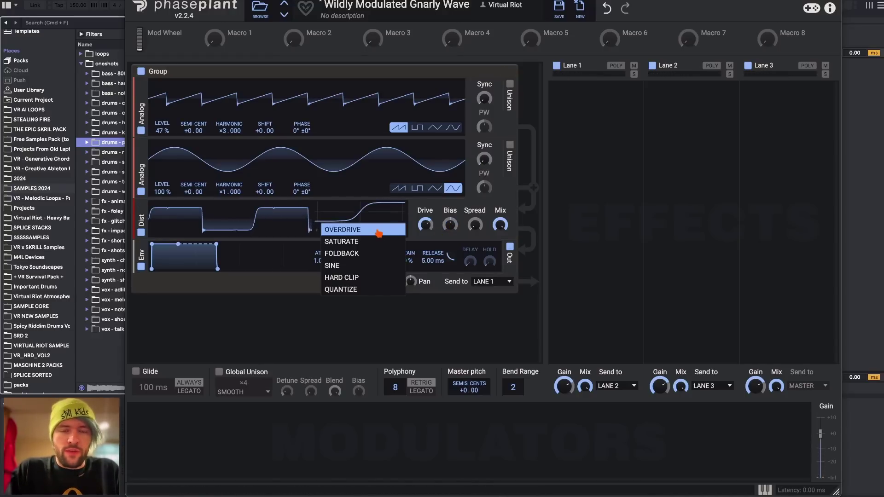
pyautogui.click(388, 230)
pyautogui.moveTo(450, 224)
pyautogui.mouseDown()
pyautogui.moveTo(450, 237)
pyautogui.moveTo(450, 221)
pyautogui.mouseUp()
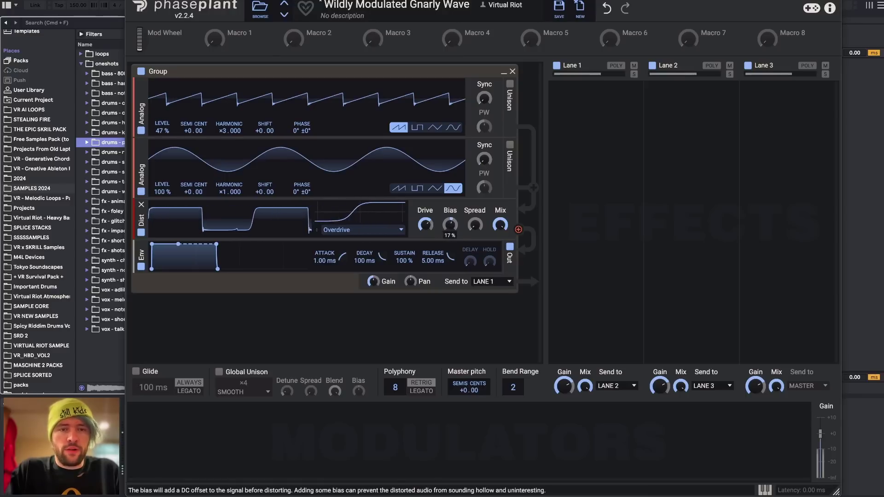
# Switch both Analog oscillators to triangle waves, then recentre the distortion's bias and set its spread to 20 %
pyautogui.click(435, 188)
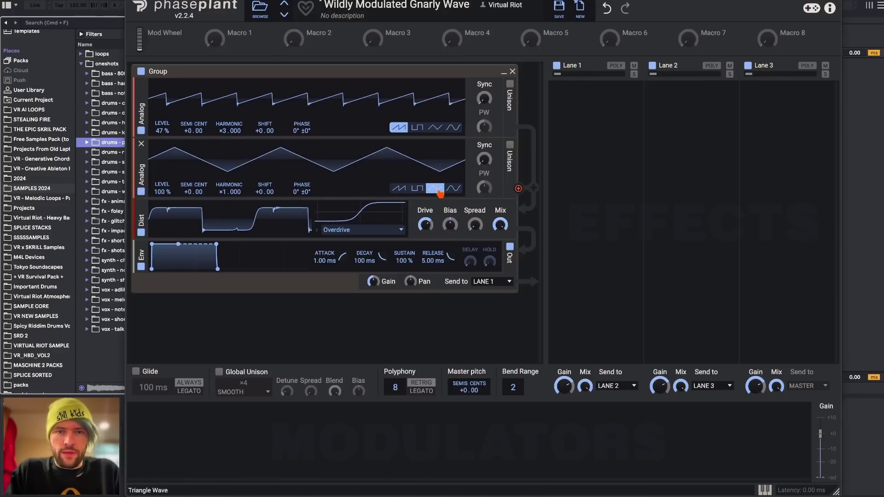
pyautogui.click(434, 129)
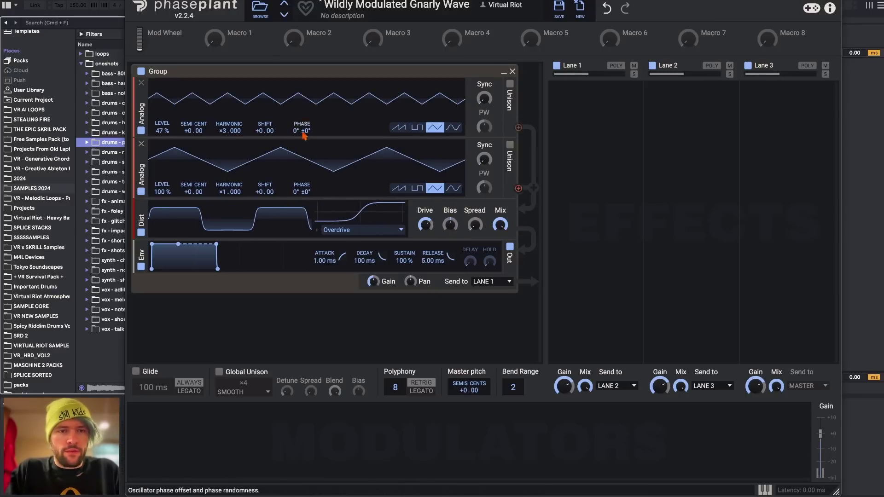
pyautogui.moveTo(449, 224); pyautogui.dragTo(447, 229)
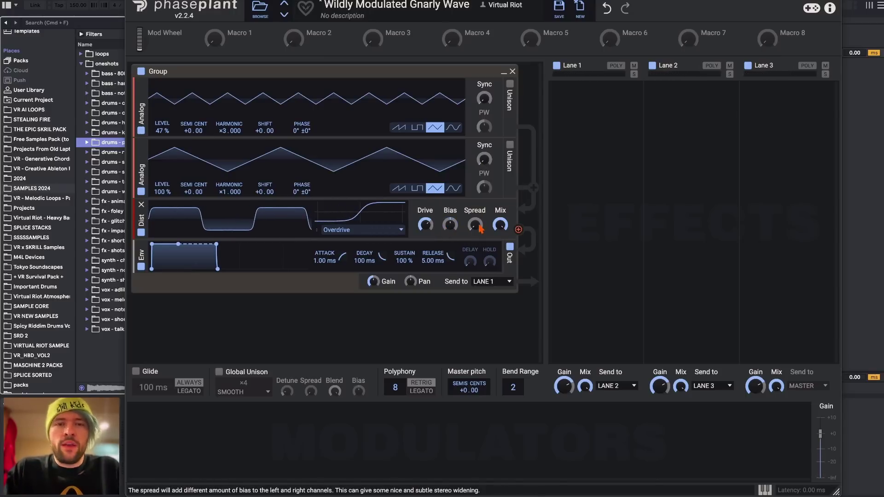
pyautogui.moveTo(449, 224); pyautogui.dragTo(475, 218)
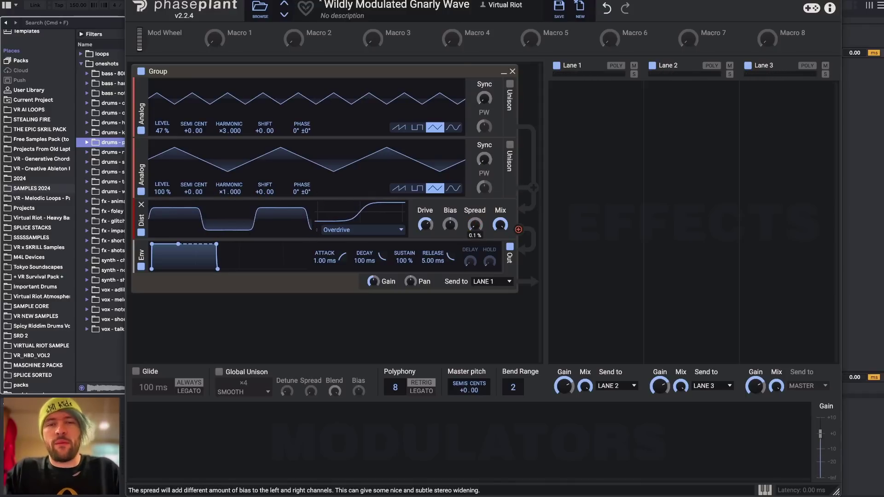
pyautogui.moveTo(474, 224); pyautogui.dragTo(474, 220)
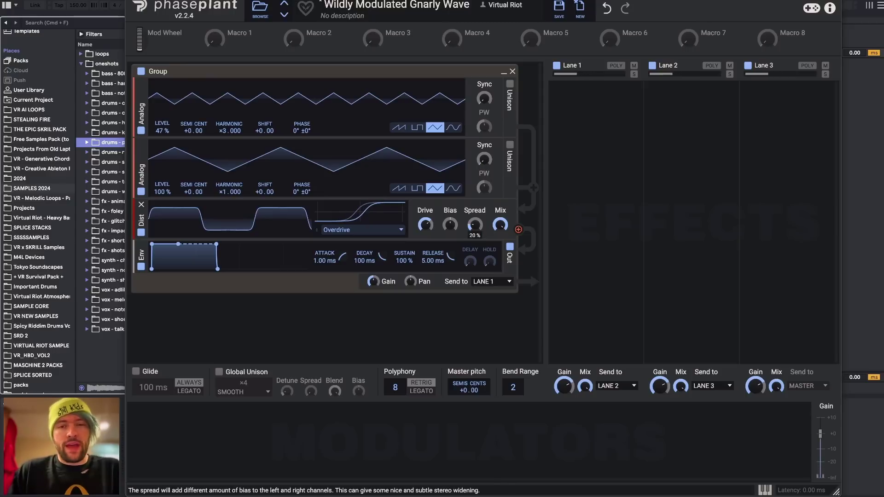
# Insert a Filter between the Distortion and the envelope, set to high pass with a ×5 slope and adjusted cutoff and Q
pyautogui.click(329, 240)
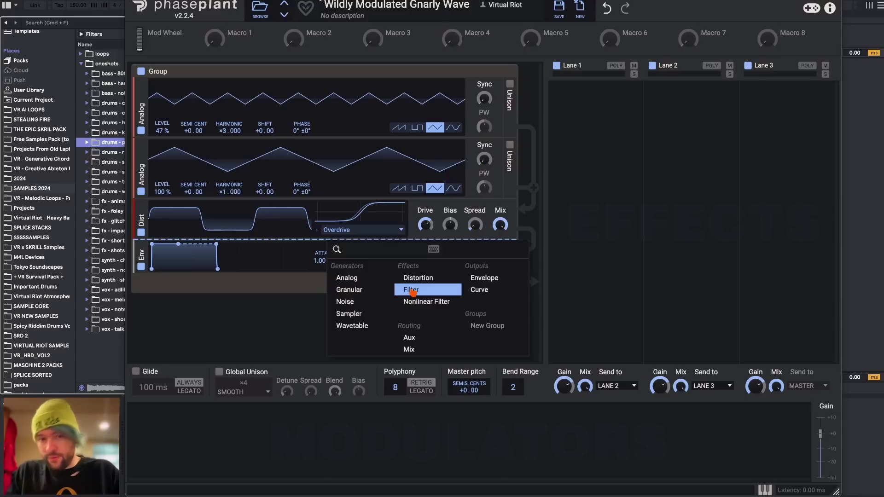
pyautogui.click(411, 290)
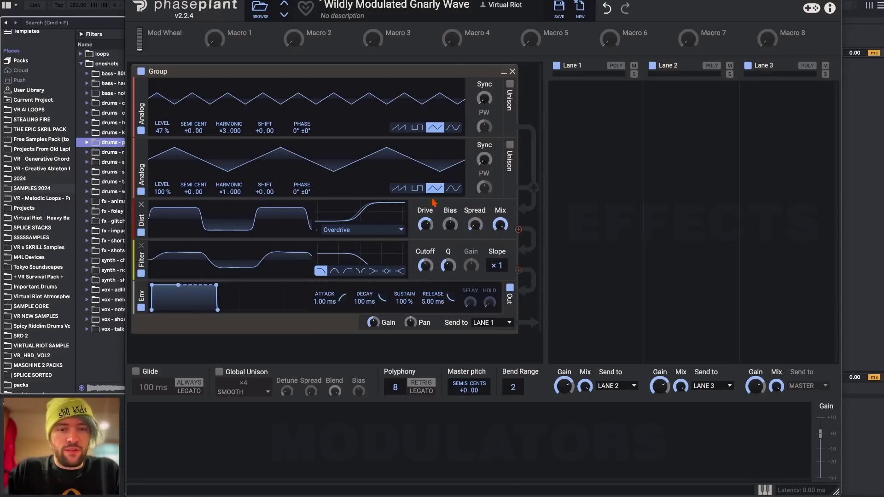
pyautogui.click(347, 270)
pyautogui.moveTo(426, 266); pyautogui.dragTo(425, 275)
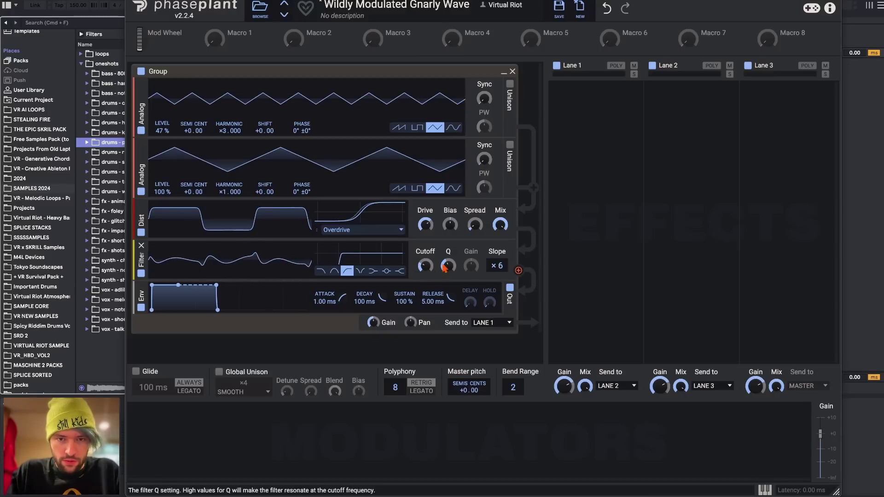
pyautogui.moveTo(448, 266); pyautogui.dragTo(425, 267)
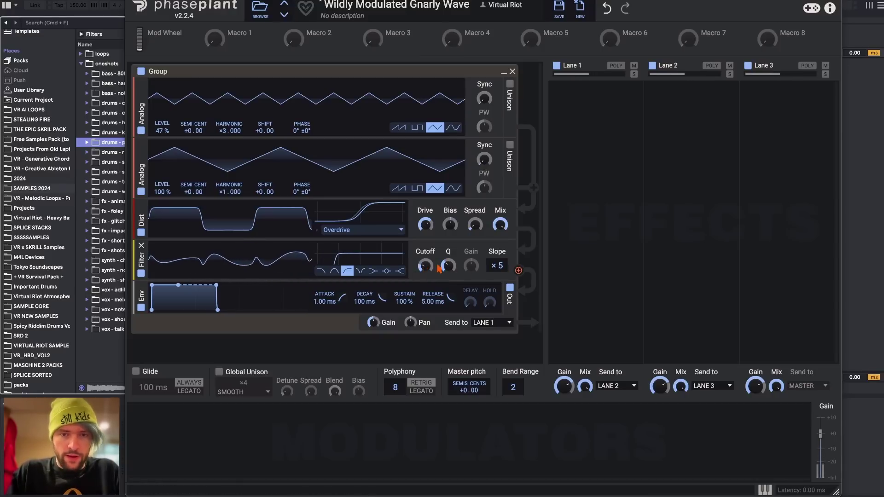
# Add a sine-wave Analog generator below the Filter and raise its level to 161 %
pyautogui.click(294, 284)
pyautogui.click(314, 318)
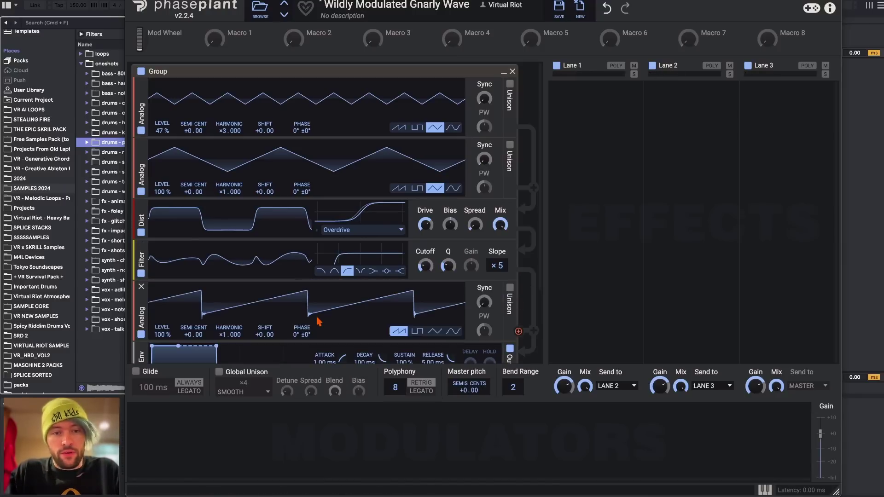
pyautogui.click(453, 331)
pyautogui.scroll(-3, 322, 299)
pyautogui.moveTo(162, 266)
pyautogui.mouseDown()
pyautogui.moveTo(162, 258)
pyautogui.moveTo(167, 267)
pyautogui.mouseUp()
pyautogui.scroll(3, 167, 268)
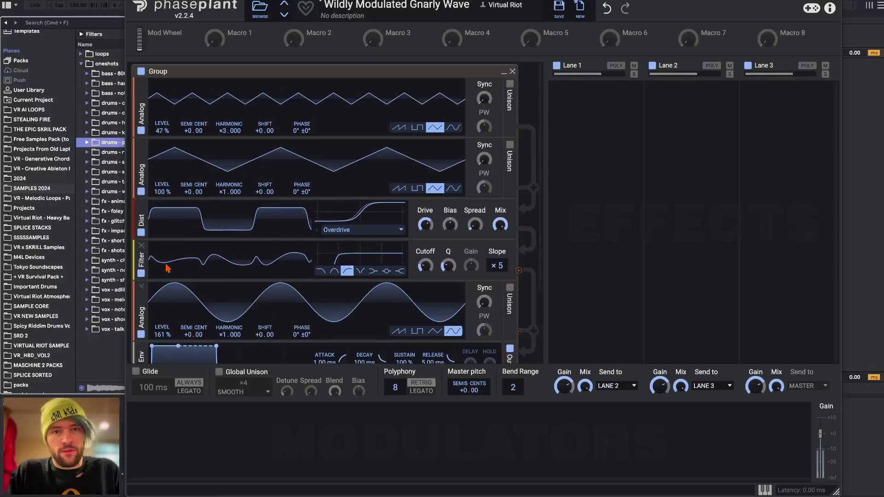
# Widen the distortion's spread further and set the first Analog's level to 50 %
pyautogui.moveTo(474, 224)
pyautogui.moveTo(474, 225); pyautogui.dragTo(474, 231)
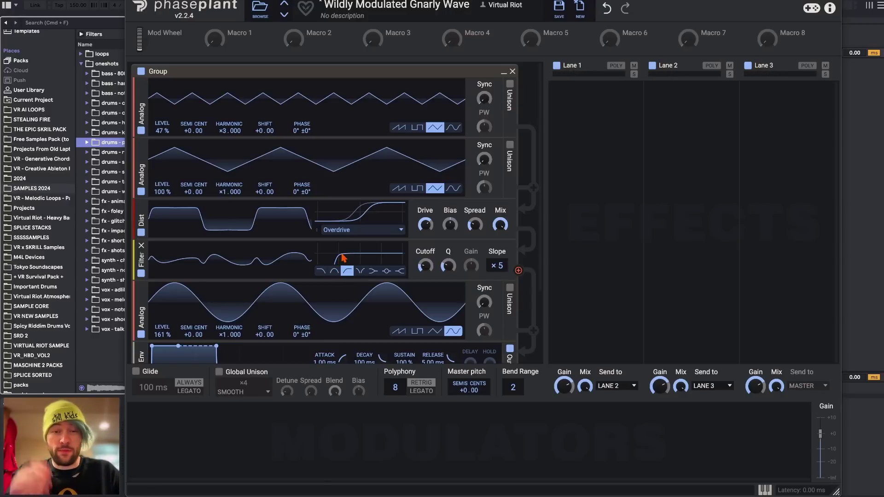
pyautogui.moveTo(475, 225); pyautogui.dragTo(475, 218)
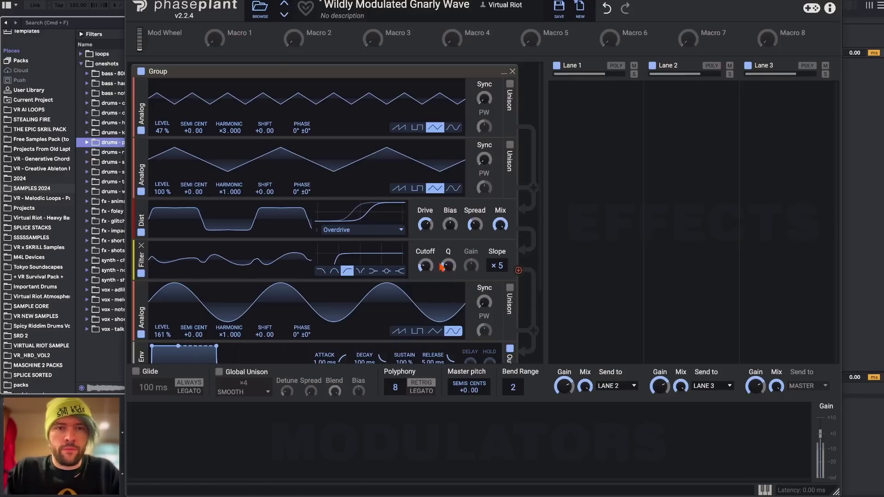
pyautogui.moveTo(162, 131)
pyautogui.mouseDown()
pyautogui.moveTo(162, 124)
pyautogui.moveTo(162, 146)
pyautogui.moveTo(164, 123)
pyautogui.mouseUp()
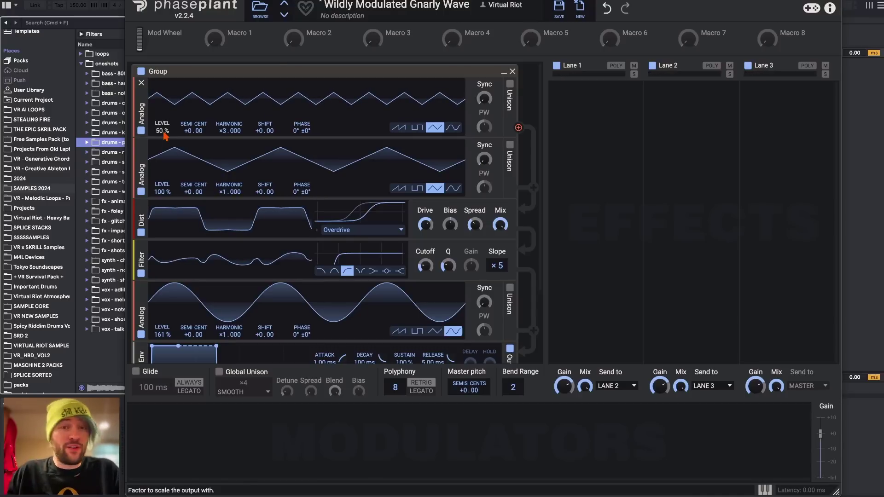
# Look through the group's signal chain from the triangle oscillators to the envelope and the modules available for insertion
pyautogui.scroll(-4, 338, 210)
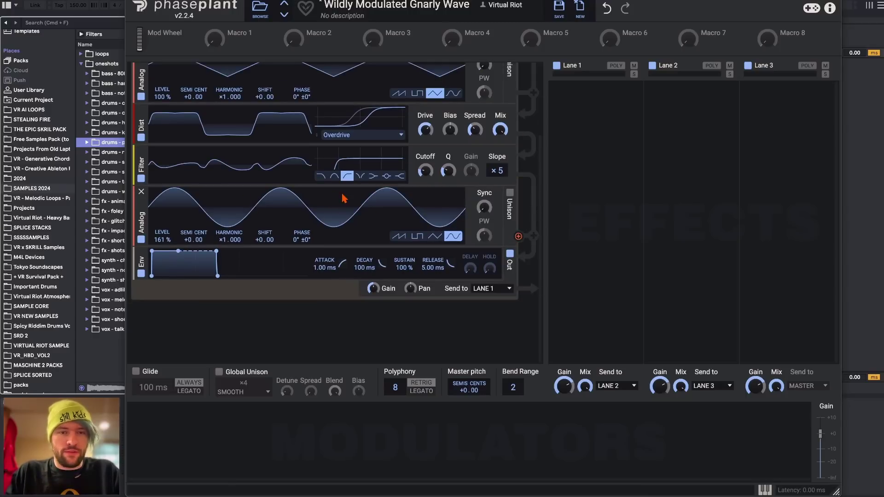
pyautogui.scroll(4, 309, 222)
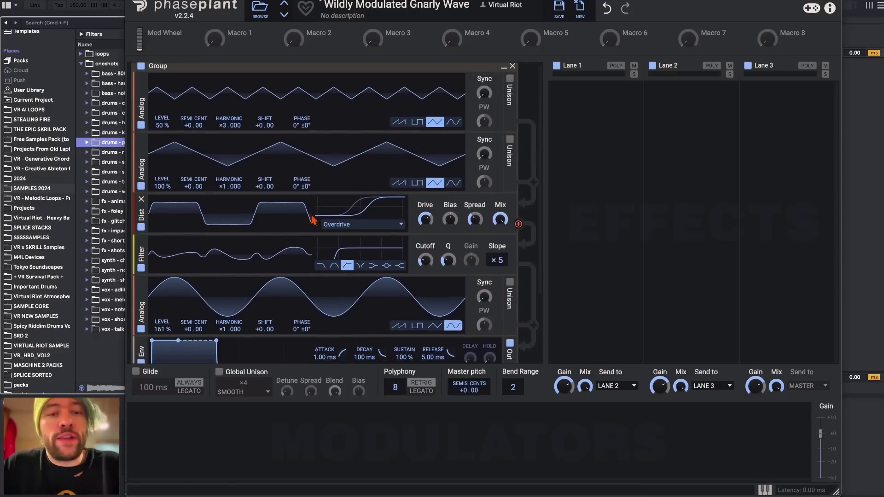
pyautogui.scroll(-4, 189, 294)
pyautogui.scroll(4, 318, 189)
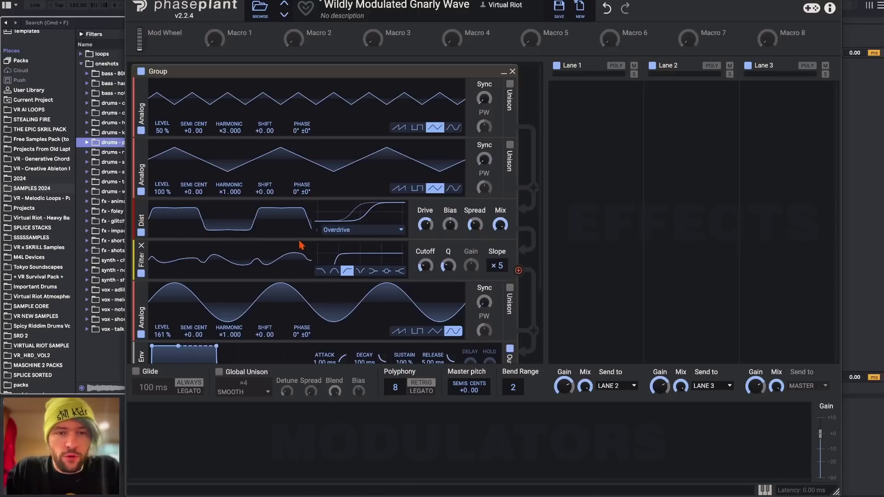
pyautogui.scroll(-1, 281, 244)
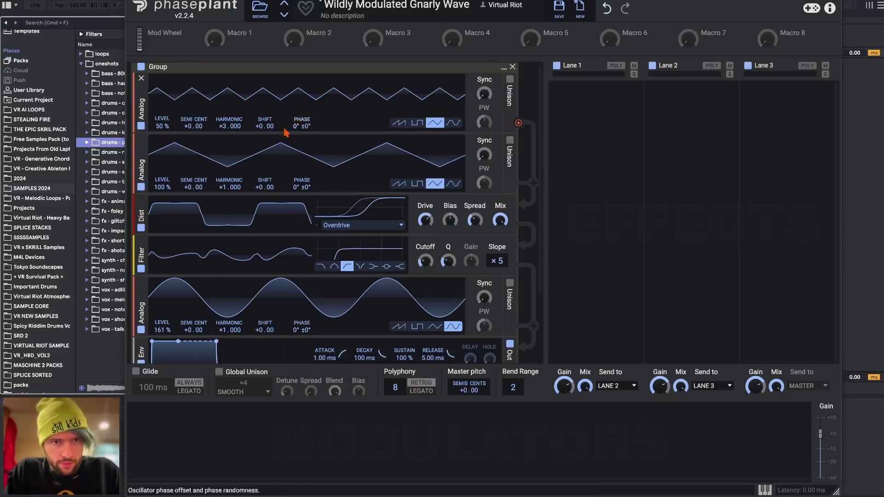
pyautogui.scroll(-5, 321, 264)
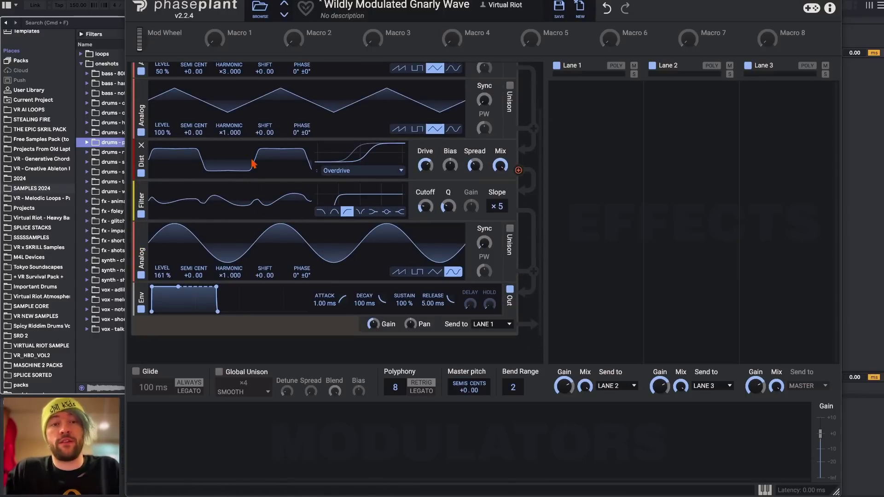
pyautogui.click(308, 282)
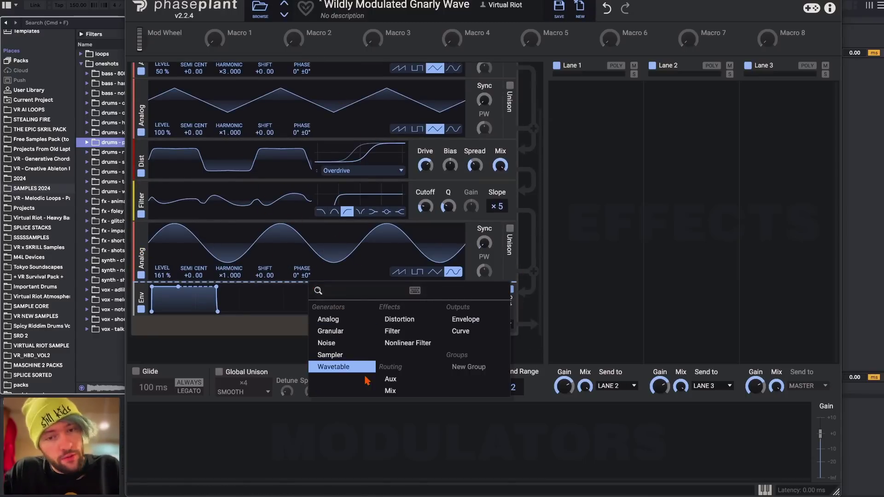
pyautogui.click(223, 250)
# Move the sine-wave Analog above the Distortion to compare, and return it to its place below the Filter
pyautogui.moveTo(142, 259); pyautogui.dragTo(156, 149)
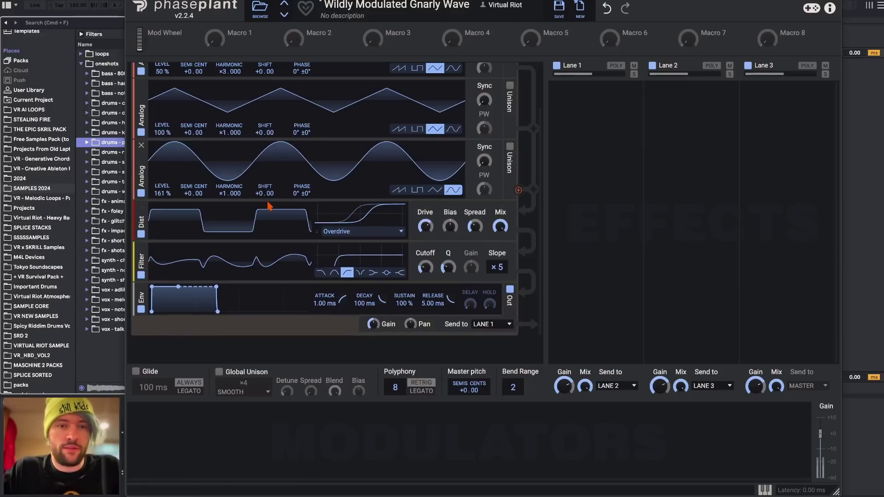
pyautogui.scroll(2, 249, 160)
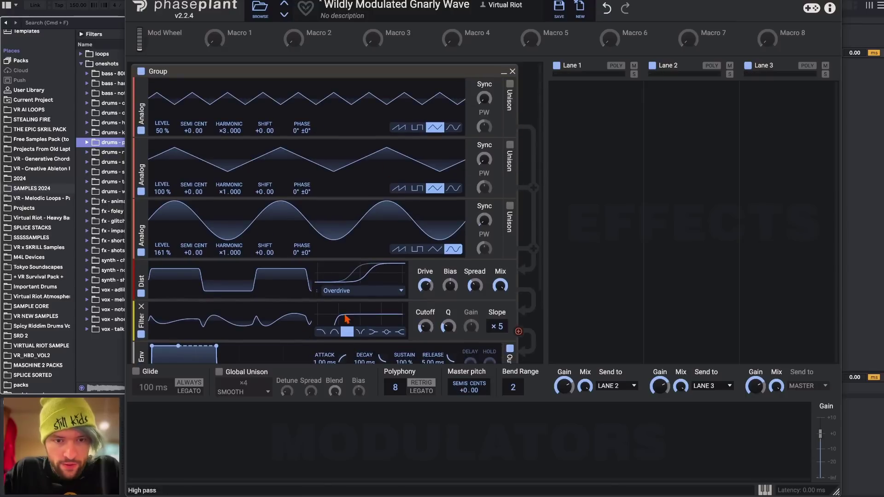
pyautogui.moveTo(141, 235); pyautogui.dragTo(187, 253)
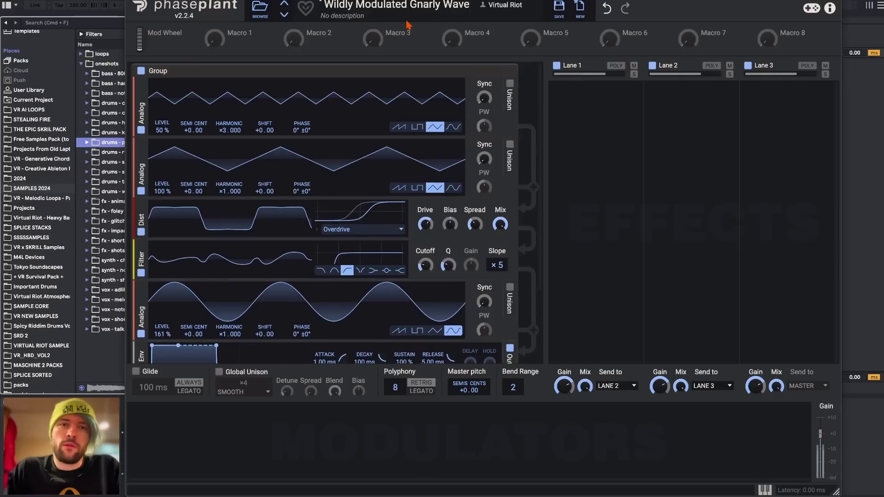
# Save the patch as a preset named "Wide 808 Sub" in the User folder
pyautogui.click(560, 9)
pyautogui.write('Wide 808 S')
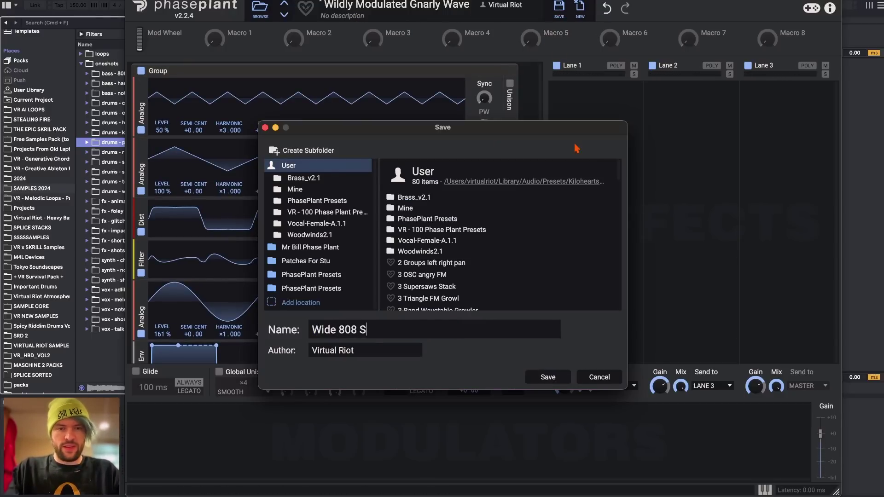
pyautogui.write('ub')
pyautogui.press('Return')
# Try the high-pass filter with a ×1 slope and a Q of 7.329
pyautogui.scroll(-4, 499, 267)
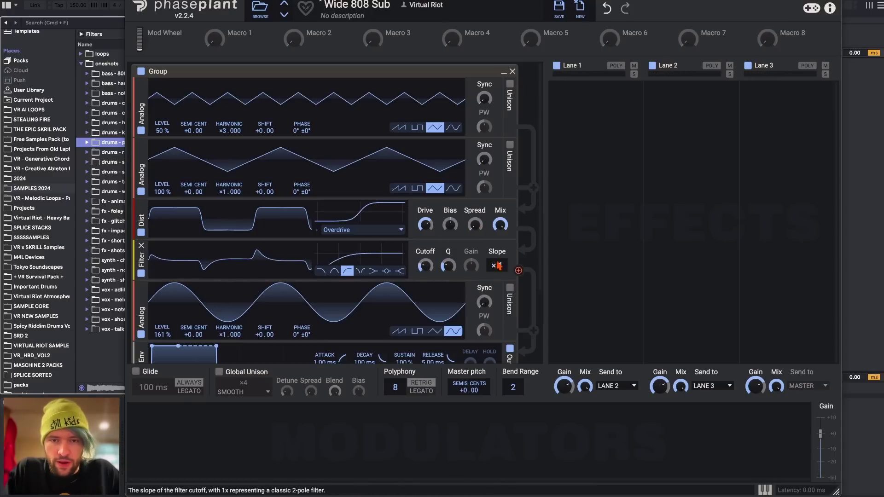
pyautogui.scroll(5, 447, 266)
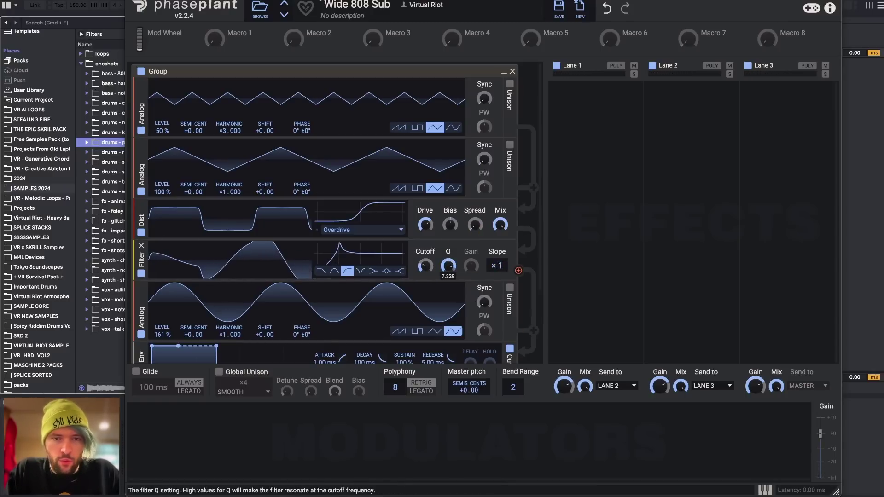
# Start a new empty patch and add a sawtooth Analog generator feeding an envelope
pyautogui.click(579, 8)
pyautogui.click(335, 111)
pyautogui.click(337, 84)
pyautogui.click(337, 85)
pyautogui.click(356, 124)
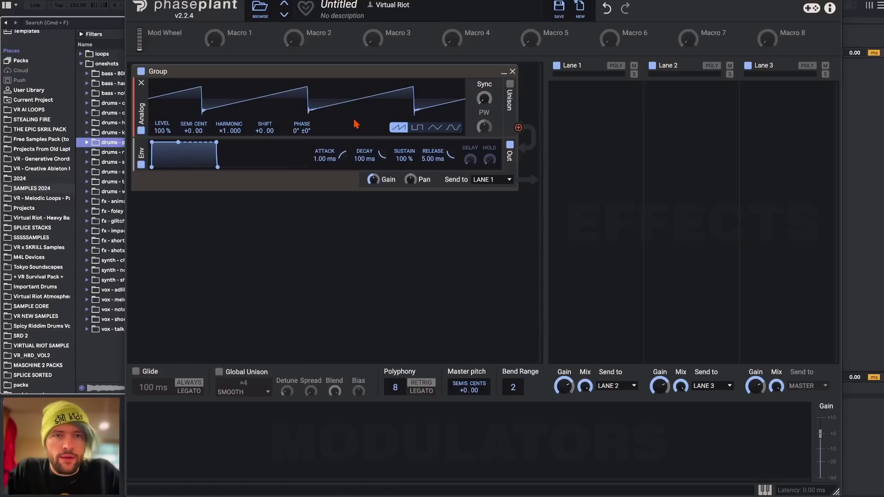
# Insert a low-pass Filter between the Analog with ×8 Smooth unison and the envelope, and sweep its cutoff at a ×1 slope
pyautogui.click(331, 137)
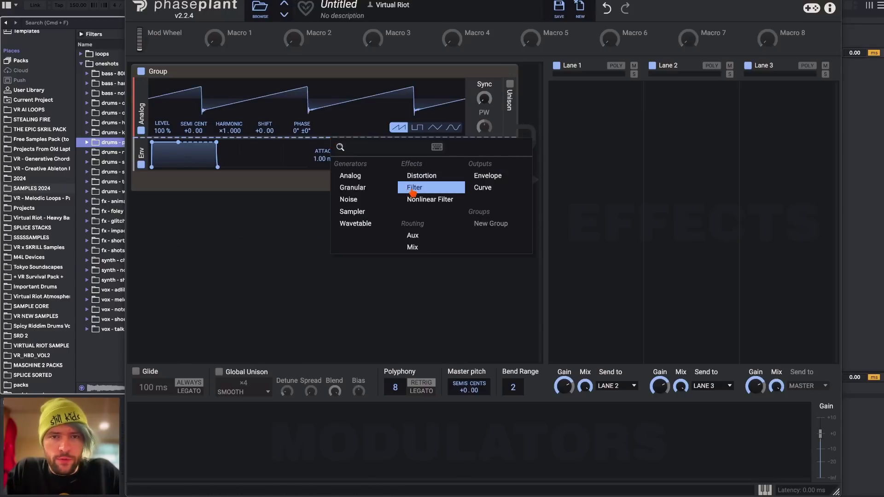
pyautogui.click(413, 193)
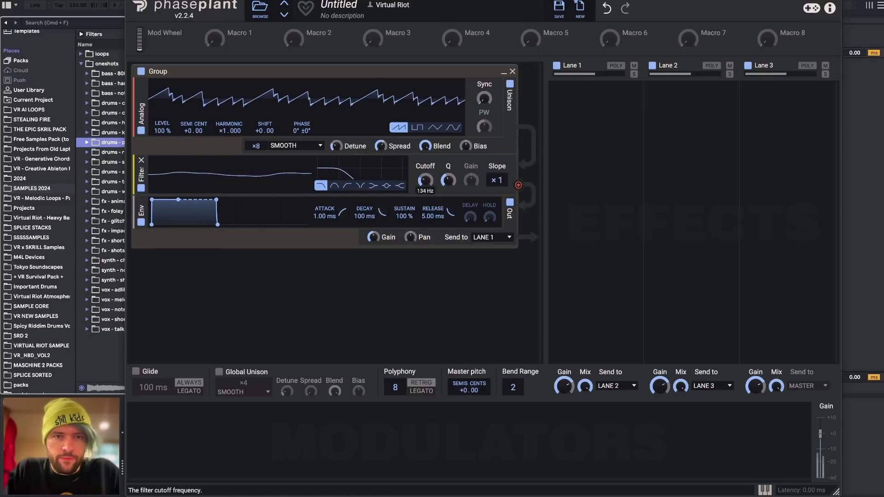
pyautogui.moveTo(425, 181)
pyautogui.mouseDown()
pyautogui.moveTo(424, 171)
pyautogui.moveTo(448, 189)
pyautogui.moveTo(425, 167)
pyautogui.mouseUp()
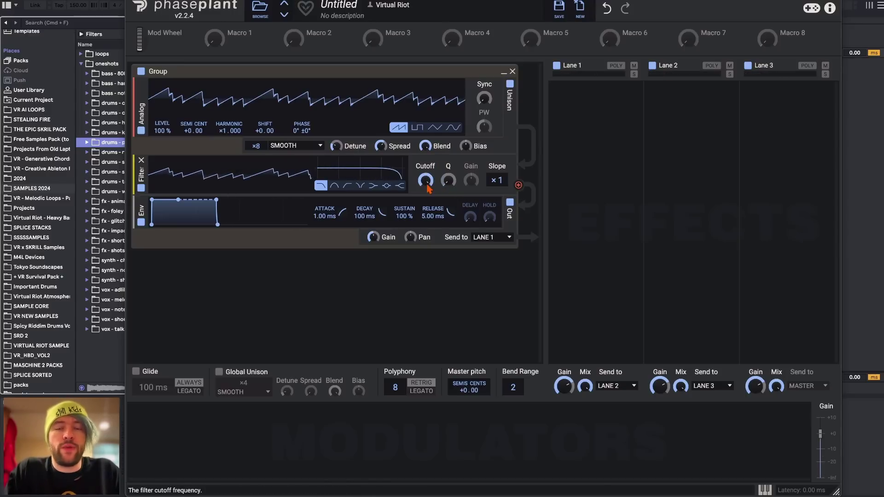
pyautogui.moveTo(424, 181); pyautogui.dragTo(425, 192)
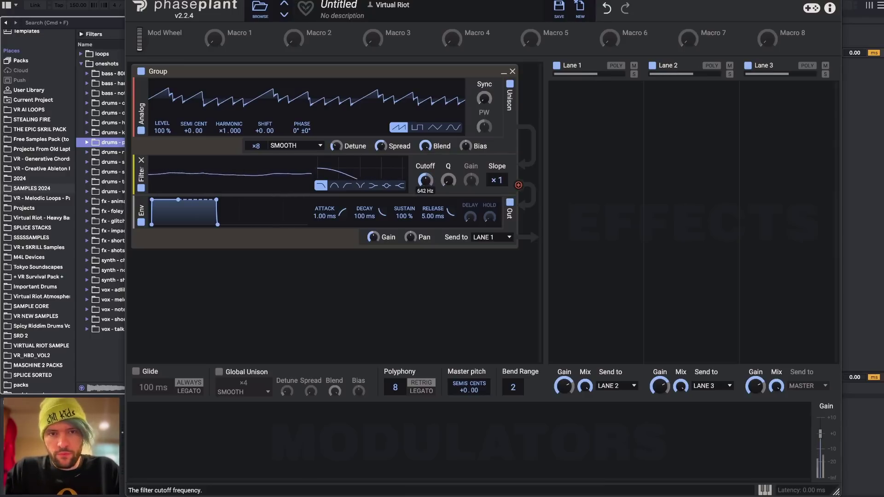
# Try different Q amounts on the low-pass Filter while sweeping its cutoff, including a resonant setting around 7.12 kHz
pyautogui.moveTo(448, 181); pyautogui.dragTo(448, 178)
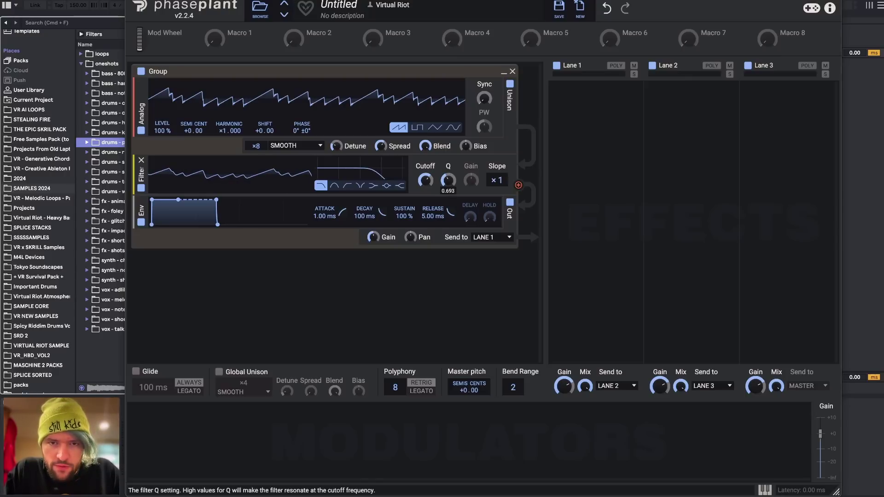
pyautogui.moveTo(448, 180); pyautogui.dragTo(425, 180)
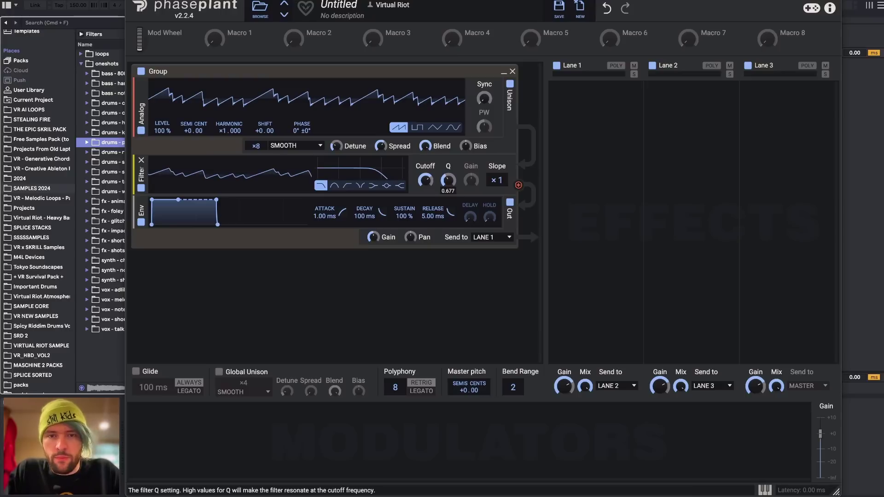
pyautogui.moveTo(448, 180); pyautogui.dragTo(424, 170)
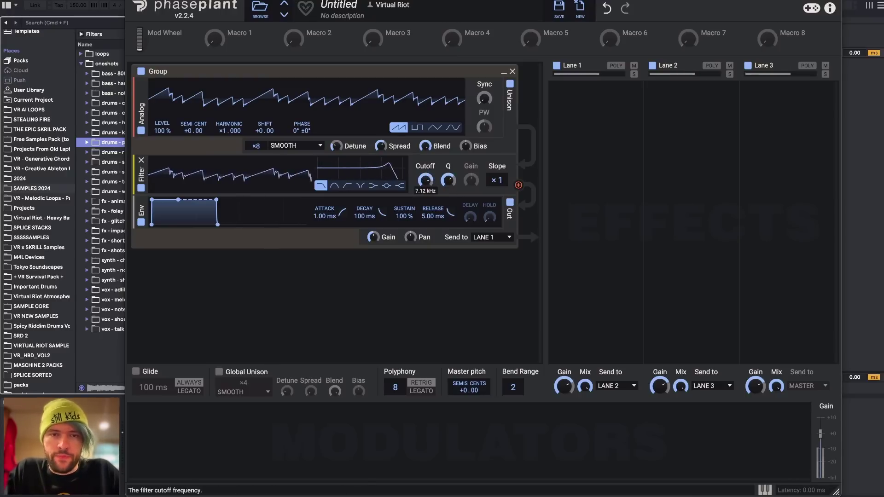
# Try the Filter's low shelf, high shelf, peak and notch types with varied gain, Q and cutoff, and remove the Filter
pyautogui.click(386, 186)
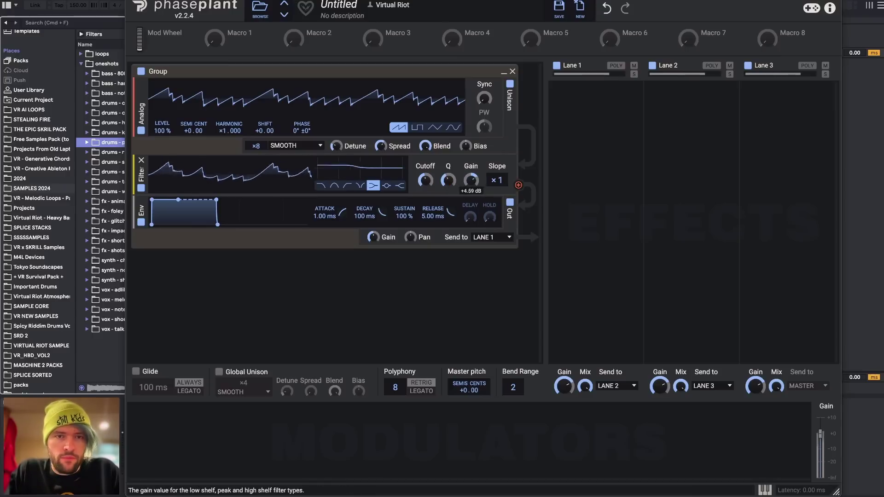
pyautogui.click(400, 186)
pyautogui.moveTo(470, 180); pyautogui.dragTo(424, 184)
pyautogui.click(386, 185)
pyautogui.click(360, 186)
pyautogui.moveTo(448, 180); pyautogui.dragTo(424, 189)
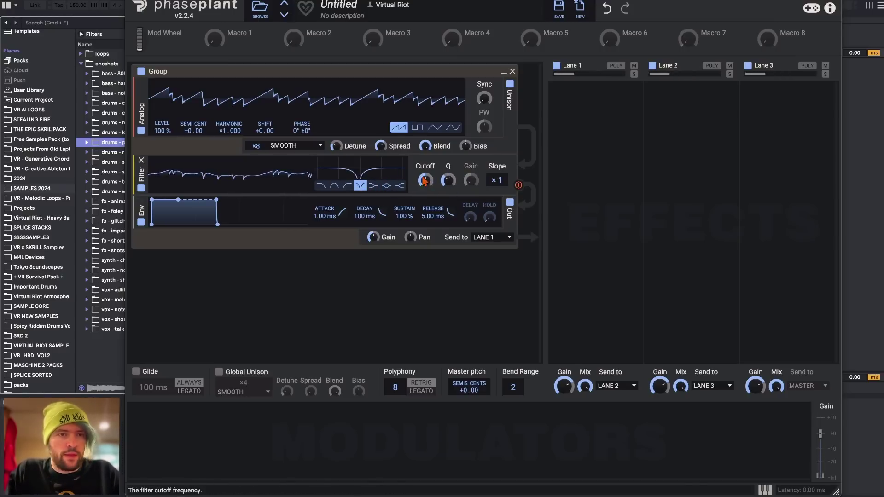
pyautogui.click(142, 160)
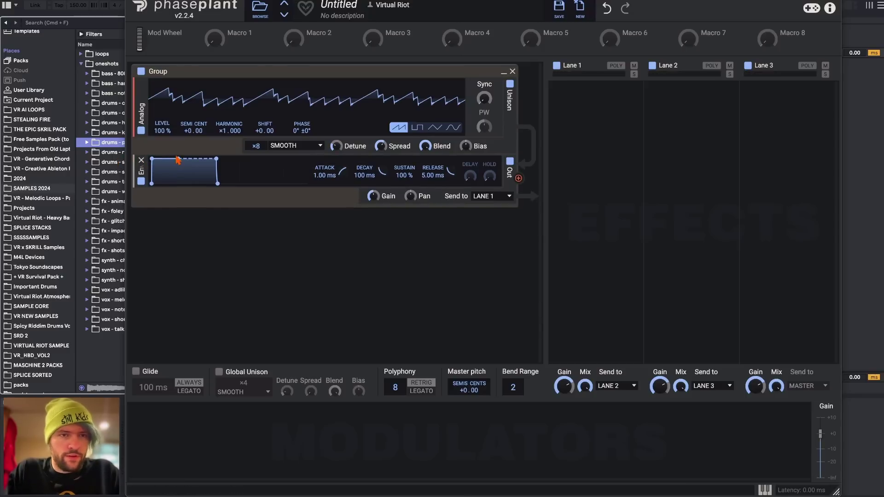
# Try an Aux routing module in a new group below the Analog group, and delete that group
pyautogui.click(322, 236)
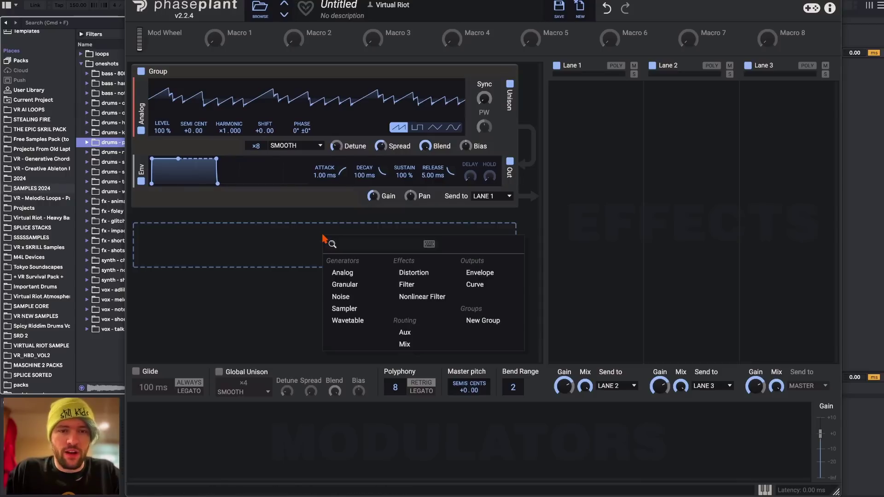
pyautogui.click(414, 338)
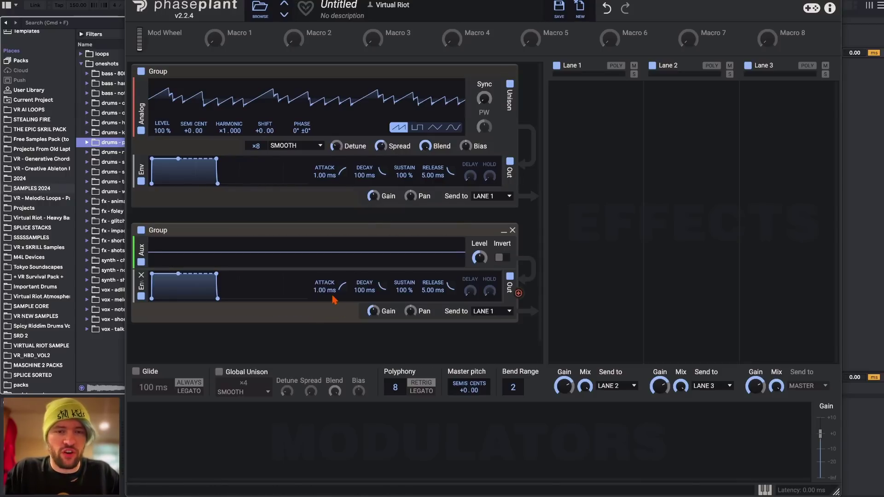
pyautogui.click(511, 230)
# Delete the sawtooth Analog group and add a new Analog generator to the empty patch
pyautogui.click(511, 71)
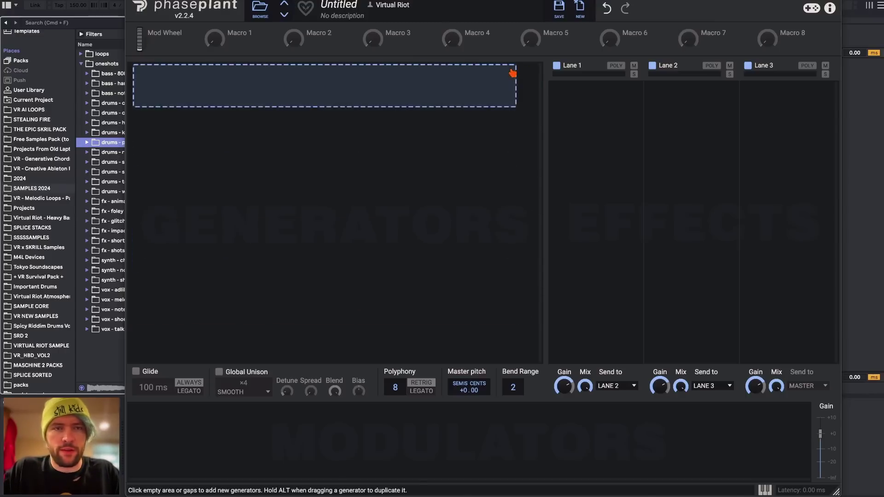
pyautogui.click(269, 84)
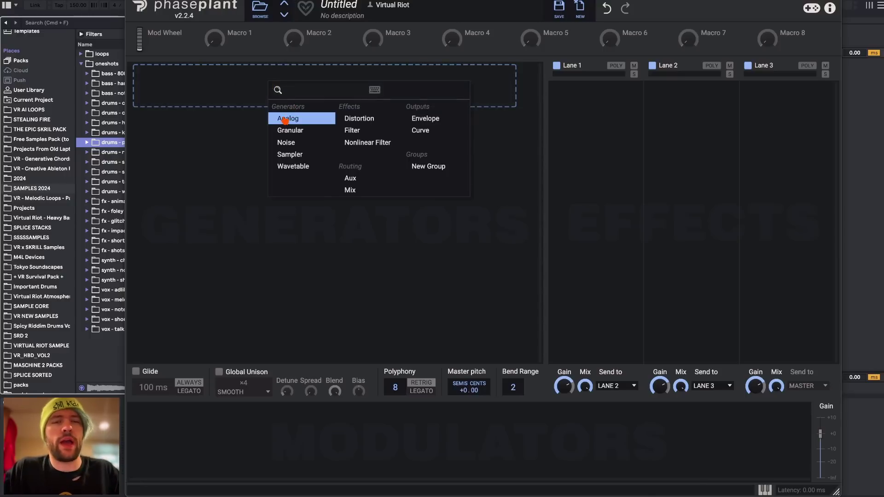
# Add a sawtooth Analog generator and a Noise generator in two separate groups
pyautogui.click(296, 121)
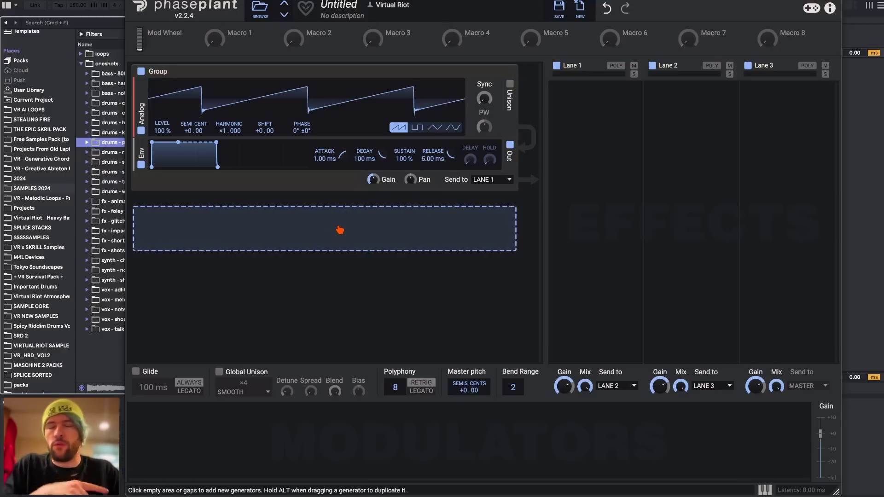
pyautogui.click(340, 230)
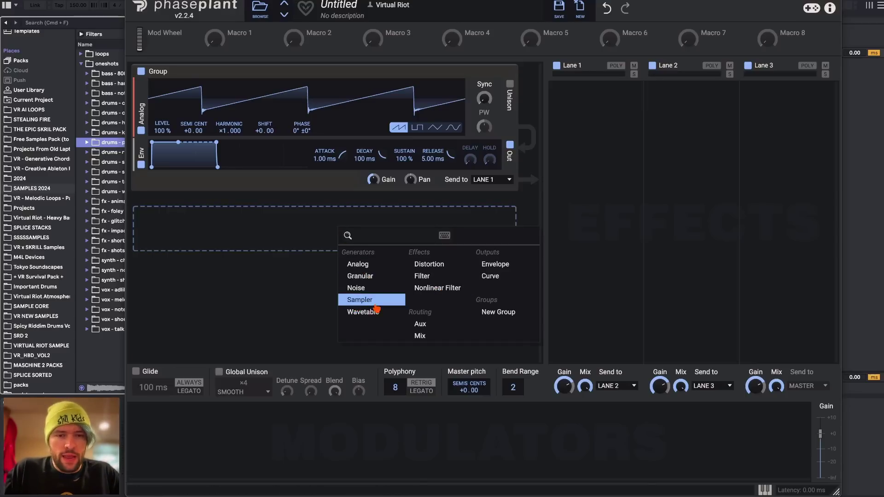
pyautogui.click(374, 288)
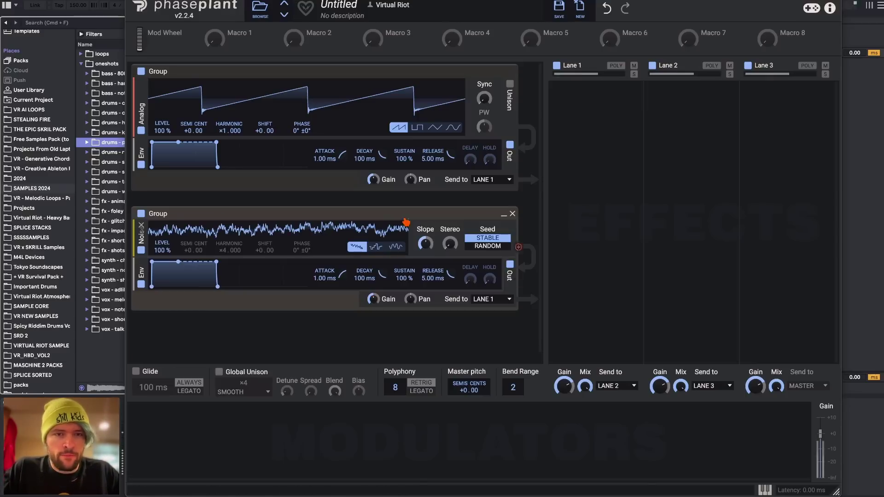
# Bypass the sawtooth group and adjust the noise generator's slope and stereo width, setting its level to 48%
pyautogui.click(139, 72)
pyautogui.click(139, 72)
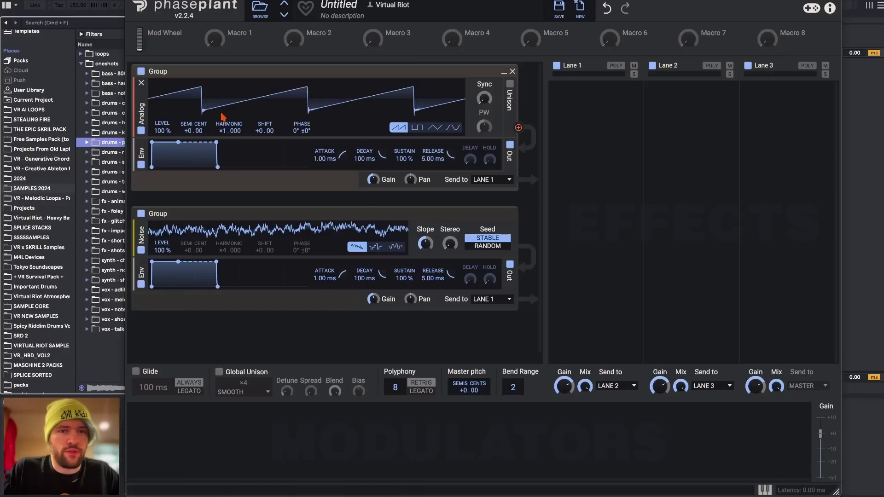
pyautogui.click(139, 73)
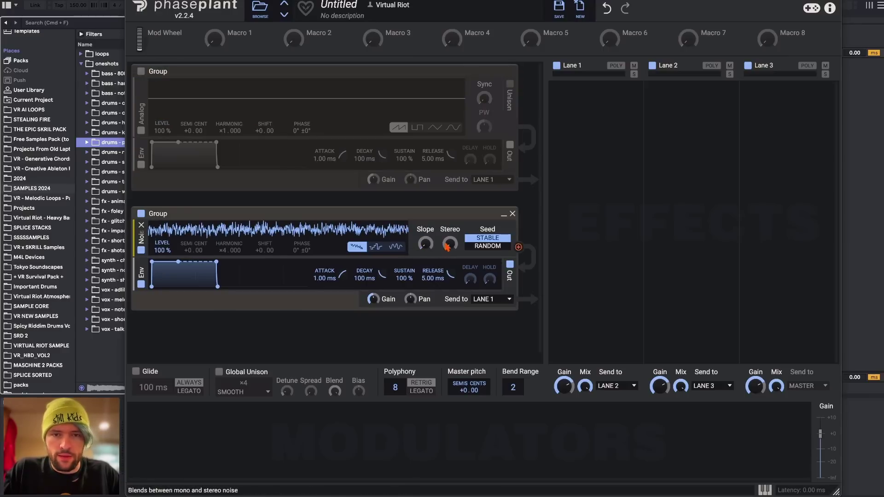
pyautogui.moveTo(162, 249); pyautogui.dragTo(162, 276)
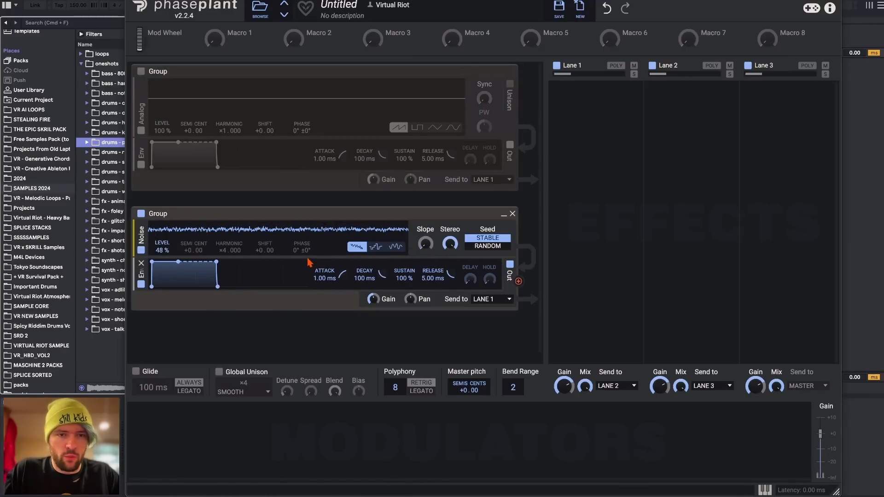
# Add an Analog generator with a sine waveform below the noise in the second group
pyautogui.click(307, 259)
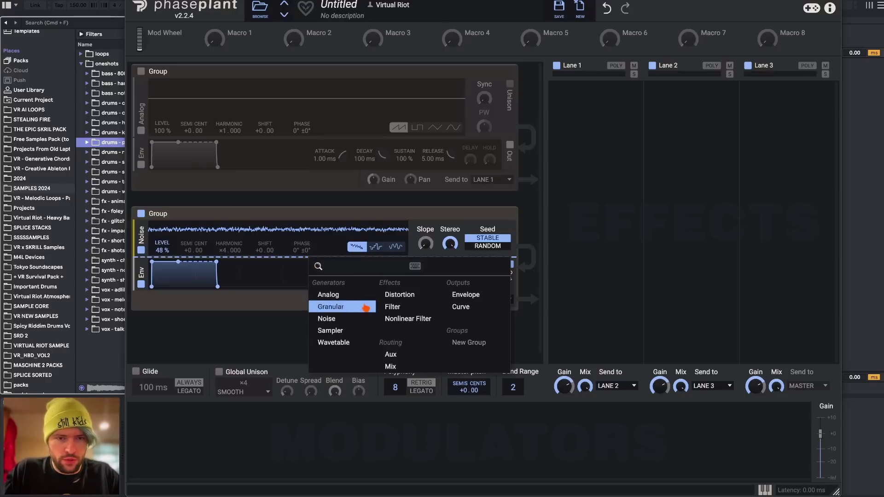
pyautogui.click(339, 297)
pyautogui.click(453, 308)
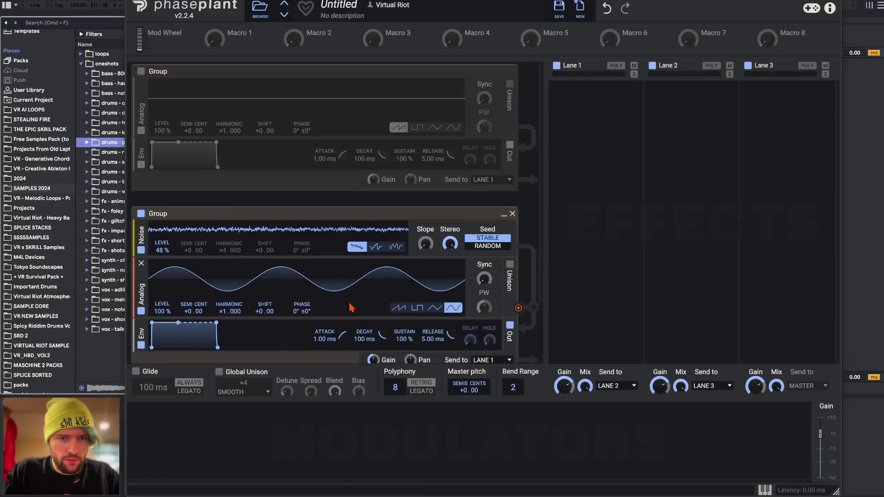
# Add a strongly driven Overdrive distortion below the sine generator and set the noise level to 29%
pyautogui.click(327, 321)
pyautogui.click(414, 355)
pyautogui.scroll(-2, 247, 263)
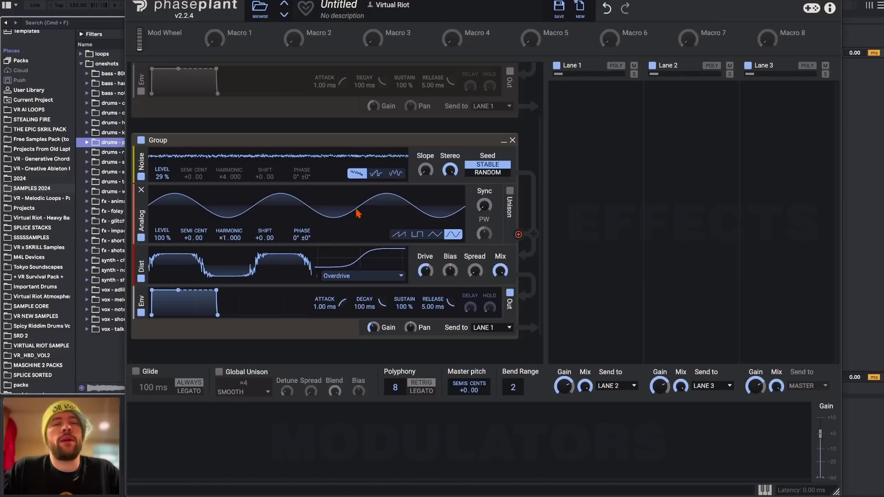
# Add a high-pass filter after the distortion in the noise group and adjust its cutoff to keep mainly the noise
pyautogui.scroll(2, 357, 208)
pyautogui.scroll(-2, 301, 279)
pyautogui.scroll(-2, 301, 278)
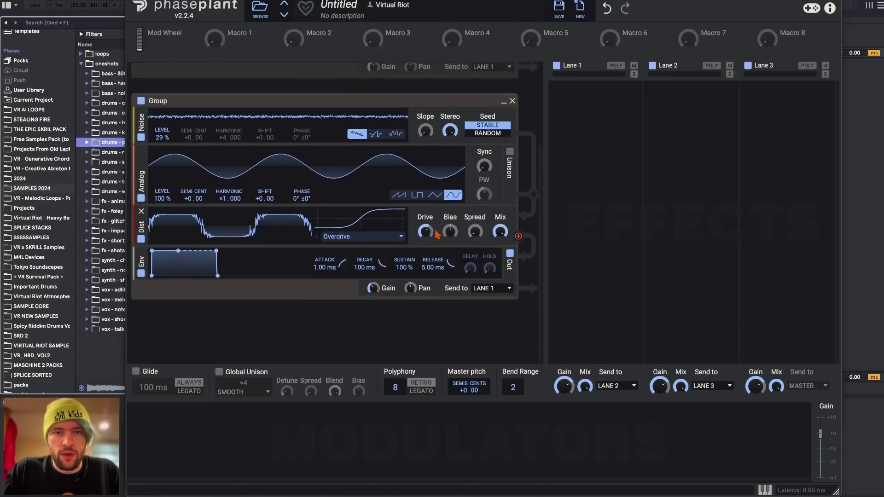
pyautogui.scroll(3, 297, 113)
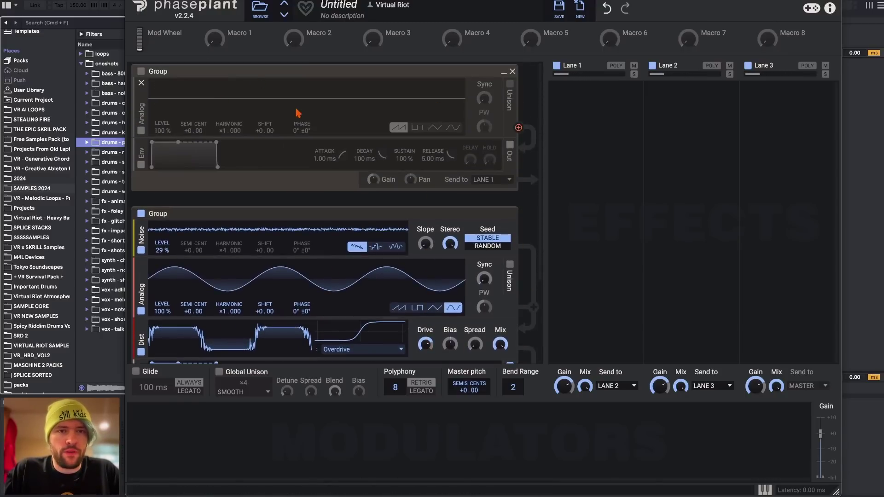
pyautogui.scroll(-3, 386, 143)
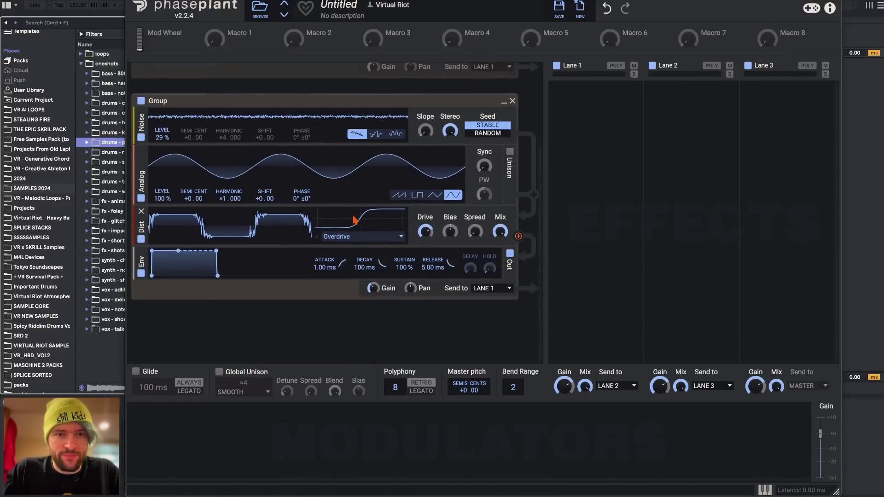
pyautogui.click(291, 251)
pyautogui.click(374, 296)
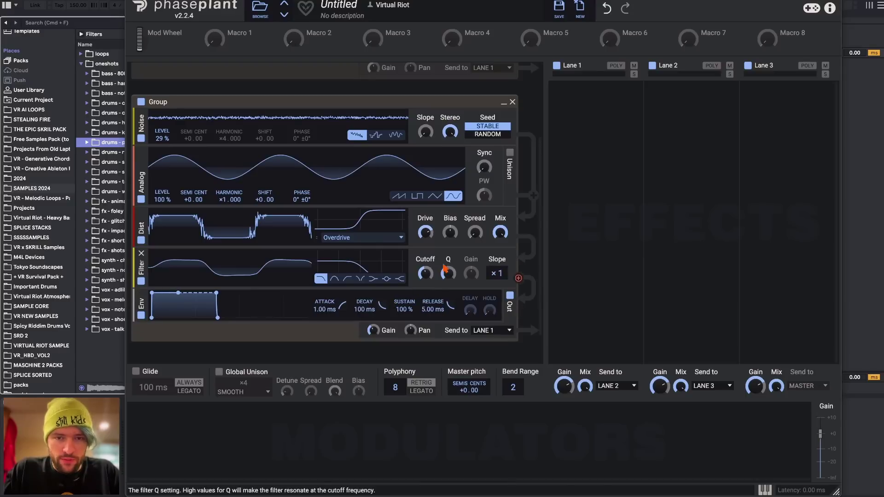
pyautogui.click(349, 278)
pyautogui.moveTo(424, 276); pyautogui.dragTo(423, 273)
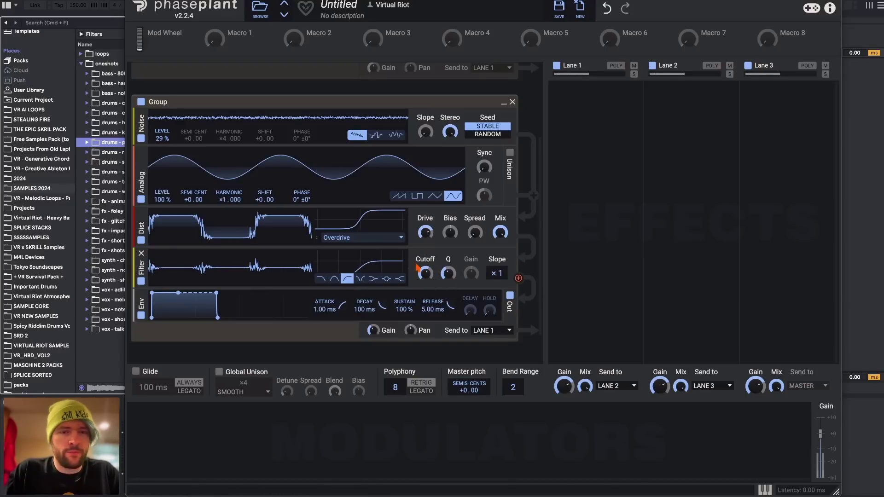
# Re-enable the sawtooth group and remove the envelope output from the noise group
pyautogui.scroll(2, 350, 264)
pyautogui.scroll(2, 350, 263)
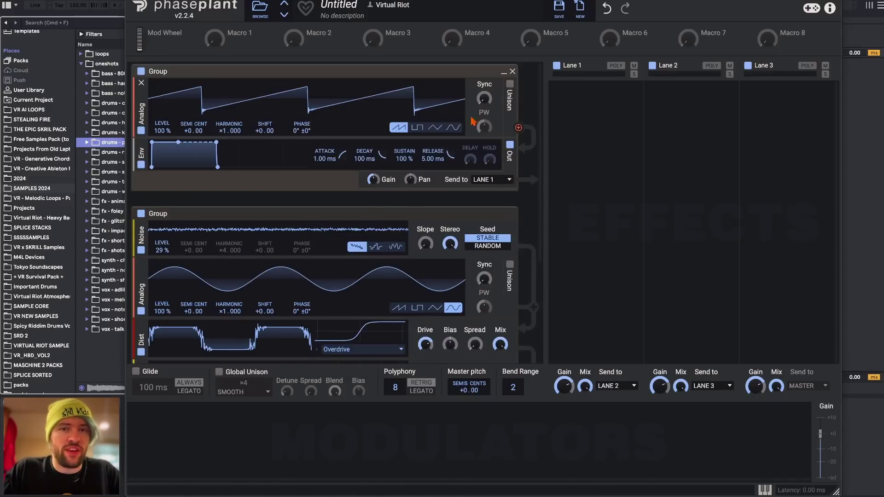
pyautogui.scroll(-6, 322, 193)
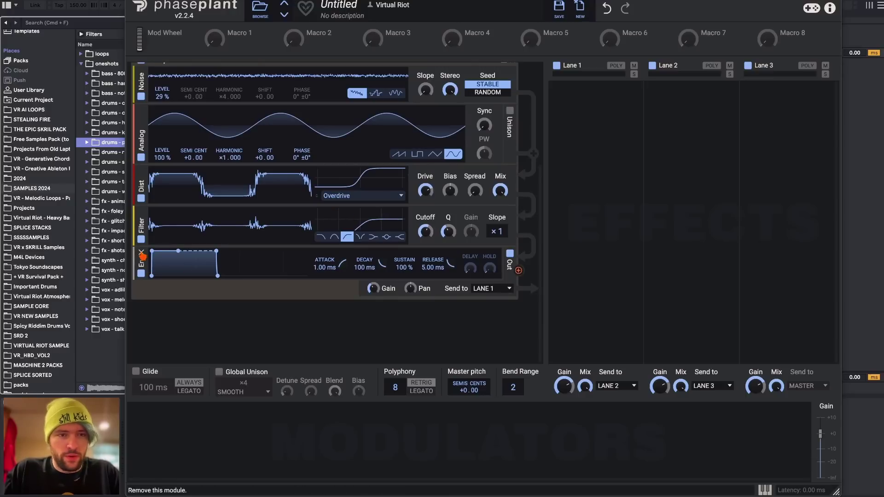
pyautogui.click(141, 253)
pyautogui.scroll(4, 419, 286)
pyautogui.scroll(-3, 418, 285)
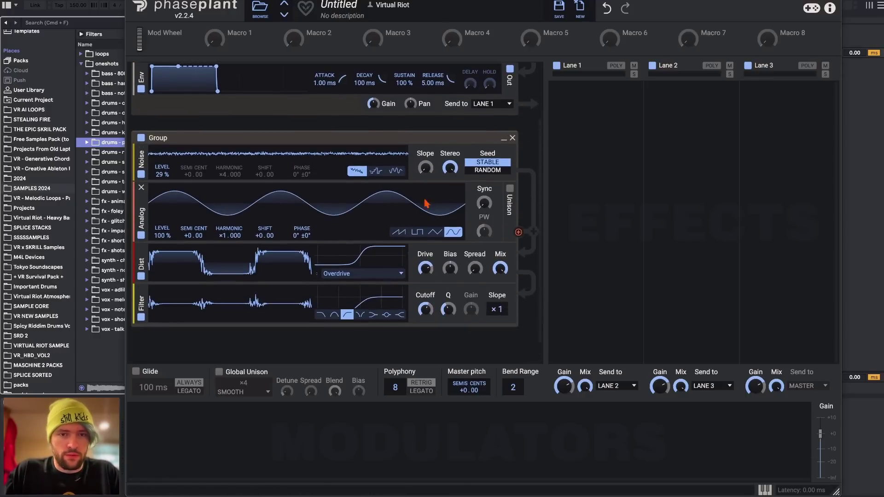
pyautogui.scroll(3, 322, 184)
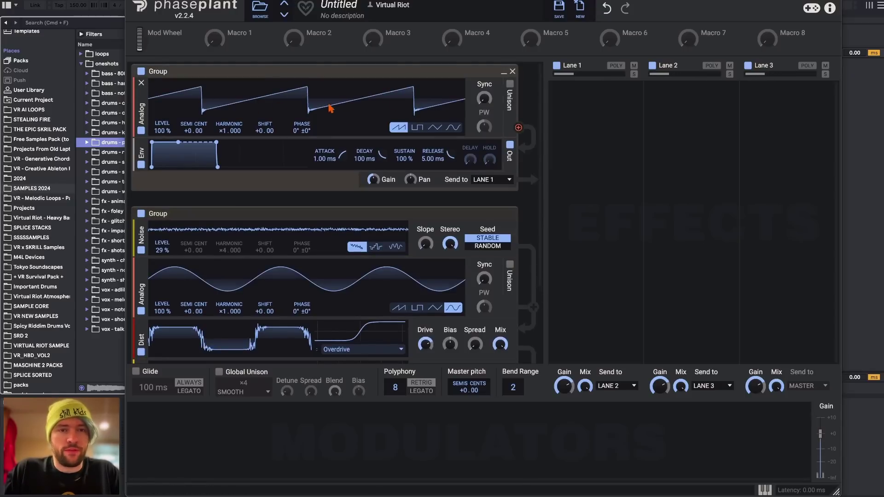
# Insert an Aux routing module between the sawtooth generator and the envelope in the first group
pyautogui.scroll(-1, 275, 165)
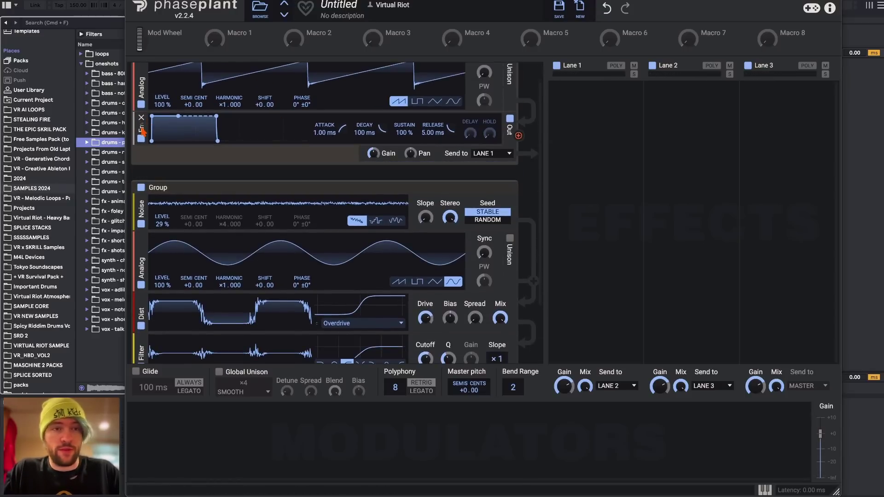
pyautogui.scroll(2, 427, 223)
pyautogui.click(322, 141)
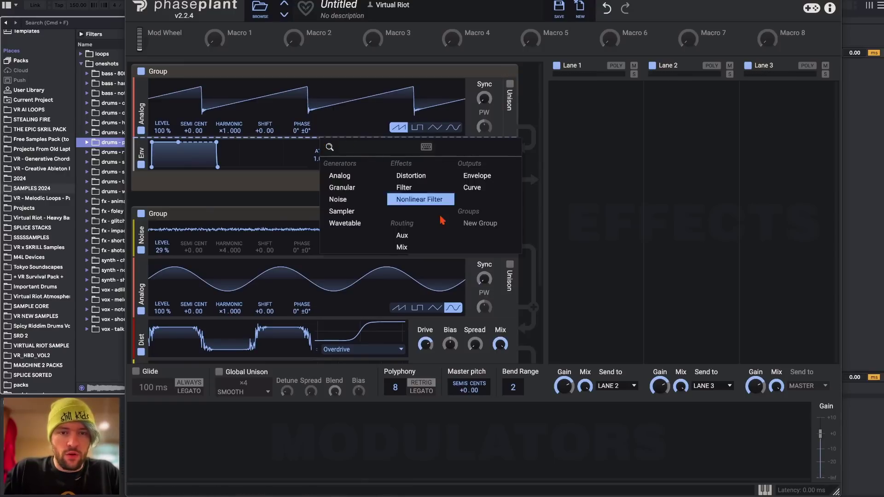
pyautogui.click(411, 240)
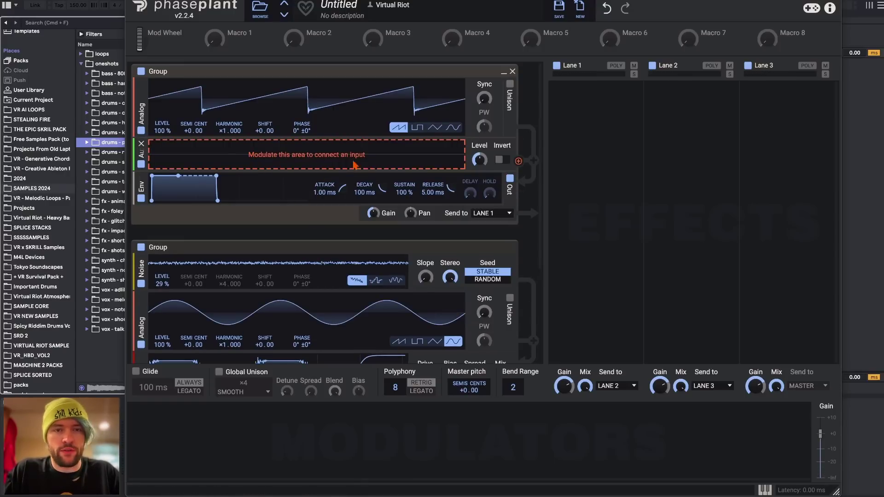
# Connect the output of the noise group's filter to the Aux module's input
pyautogui.scroll(-10, 353, 161)
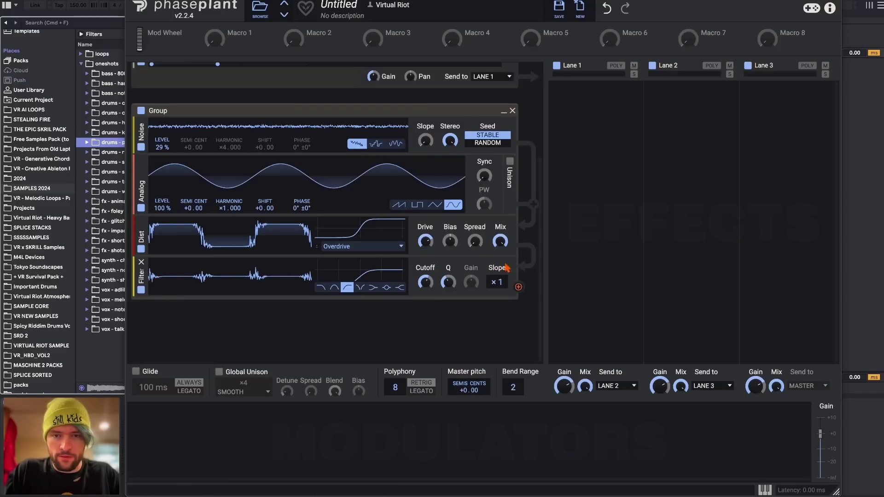
pyautogui.click(519, 288)
pyautogui.scroll(10, 519, 290)
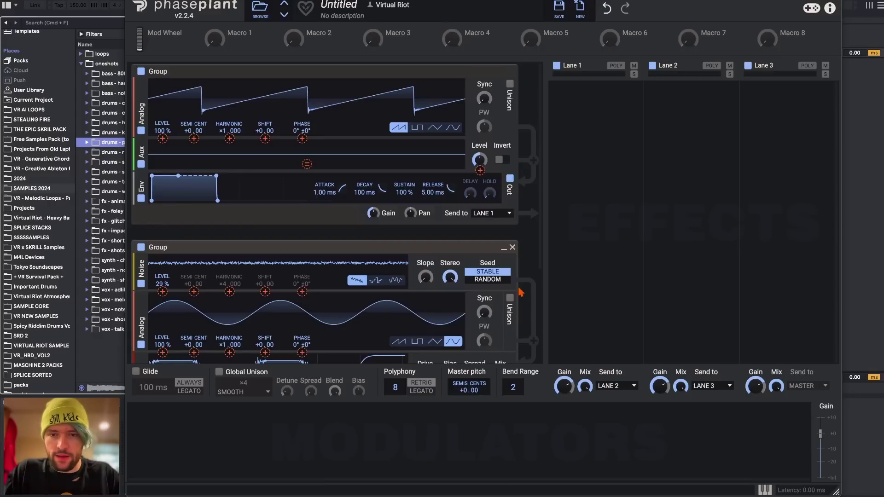
pyautogui.click(339, 171)
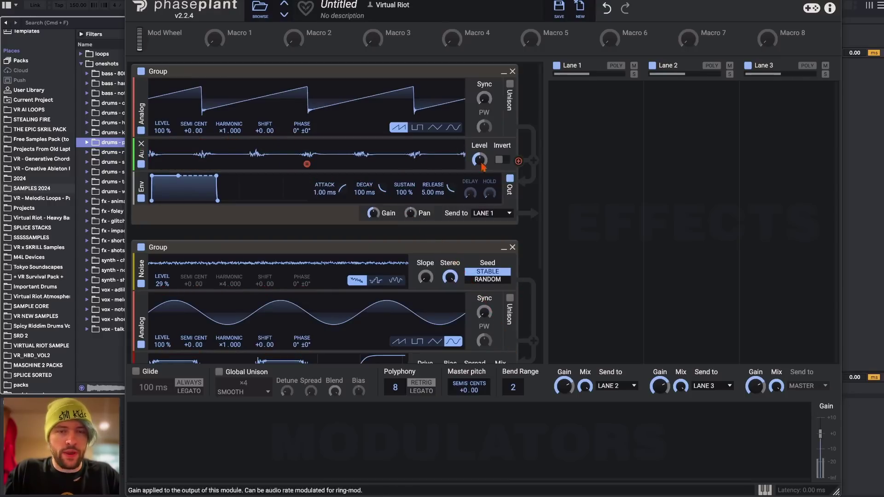
# Try the Aux module's level at about 109%, then switch its Invert option on and back off
pyautogui.scroll(-10, 483, 166)
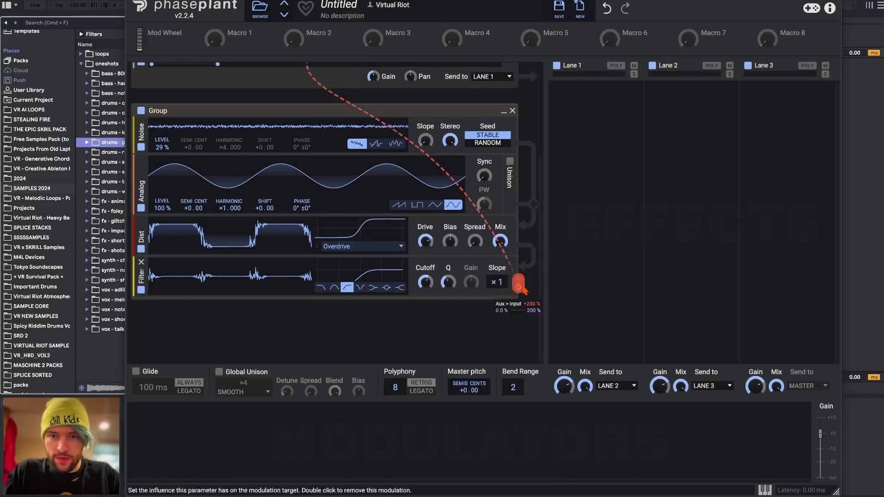
pyautogui.scroll(10, 519, 290)
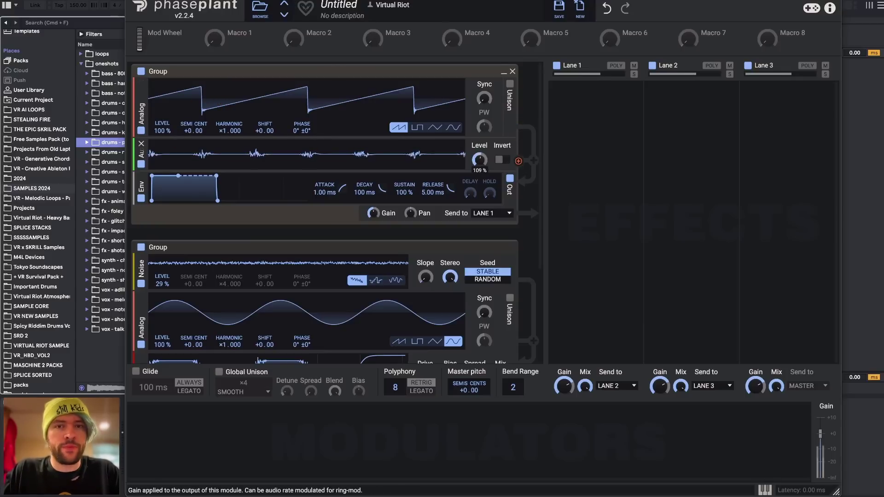
pyautogui.click(505, 161)
pyautogui.click(504, 161)
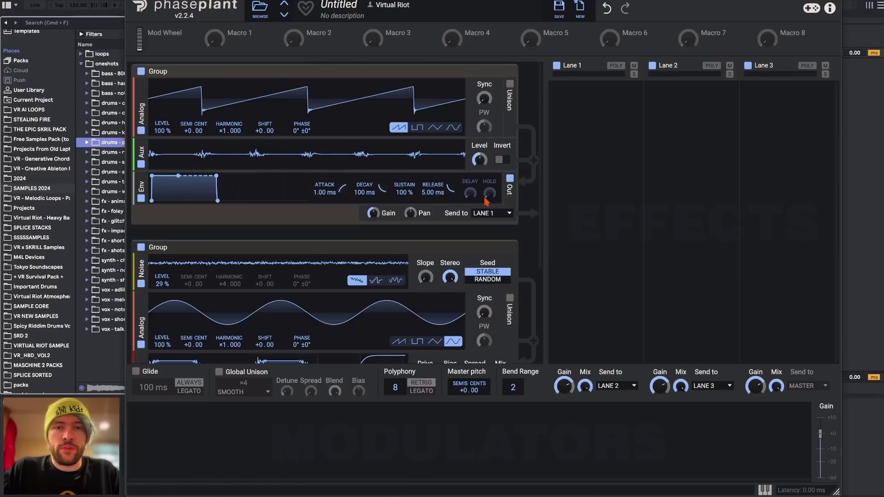
# Add an Overdrive distortion between the Aux module and the envelope in the sawtooth group
pyautogui.scroll(-5, 334, 252)
pyautogui.scroll(5, 334, 252)
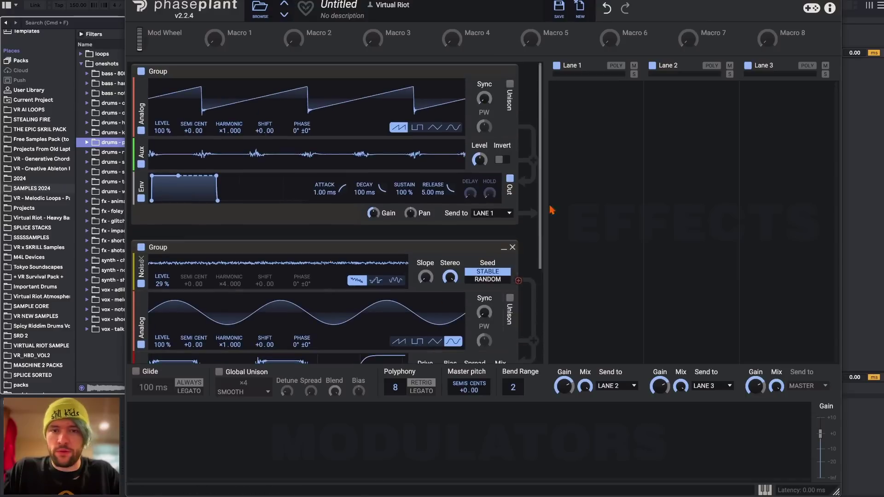
pyautogui.scroll(-4, 303, 295)
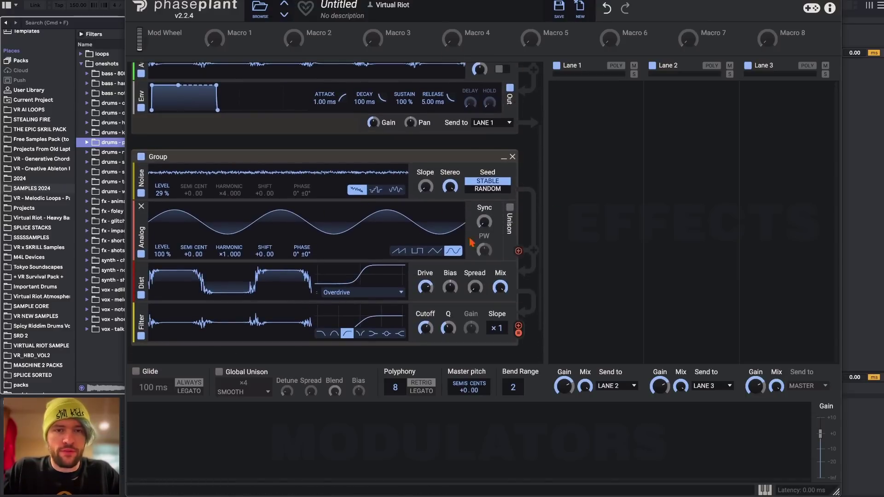
pyautogui.scroll(-2, 441, 258)
pyautogui.scroll(6, 331, 213)
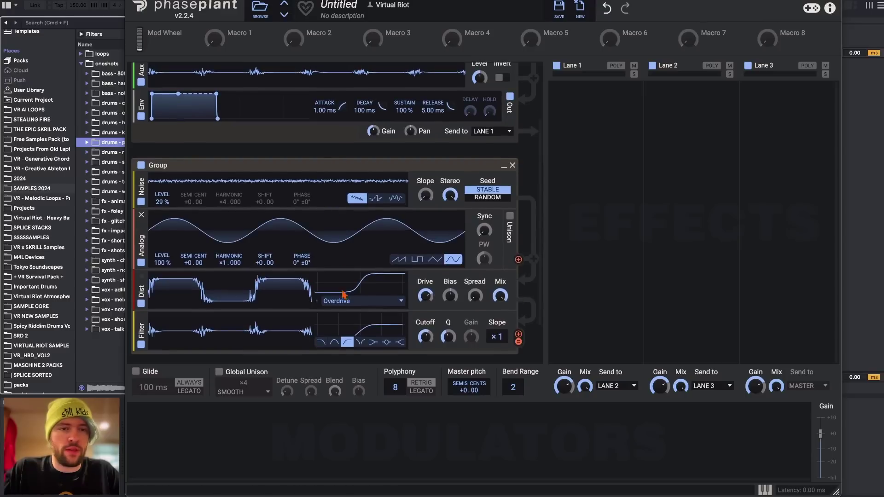
pyautogui.moveTo(352, 165); pyautogui.dragTo(297, 173)
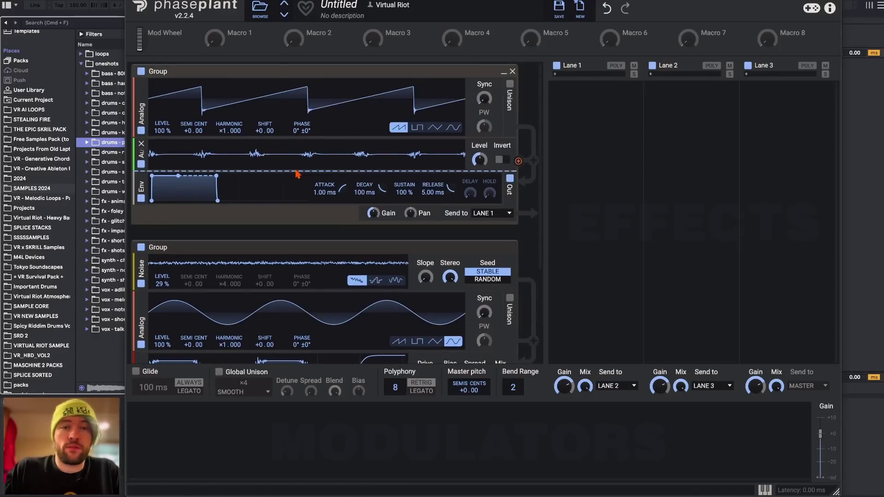
pyautogui.click(296, 174)
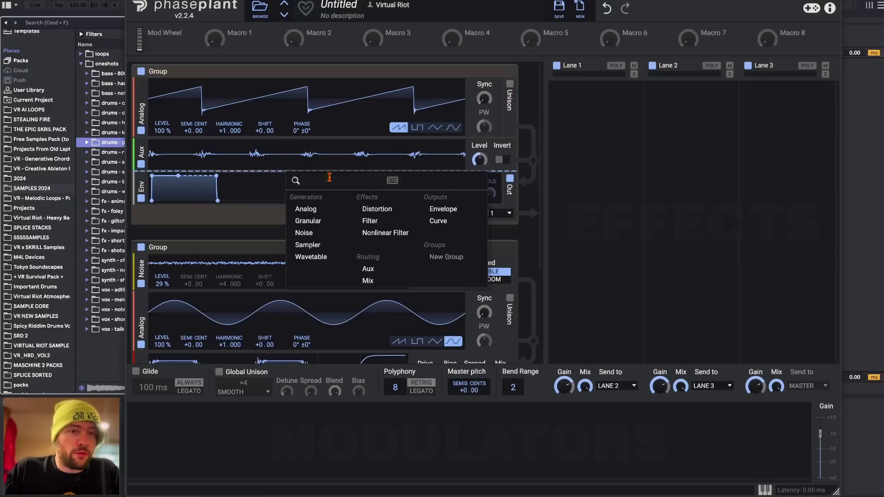
pyautogui.click(377, 208)
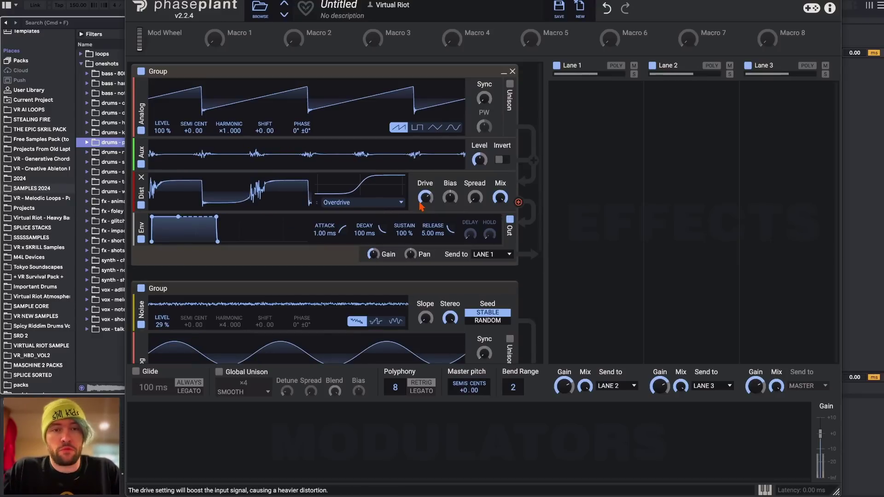
# Insert a Mix routing module between the Overdrive and the envelope in the sawtooth group, trying its level and Invert option
pyautogui.scroll(-5, 486, 183)
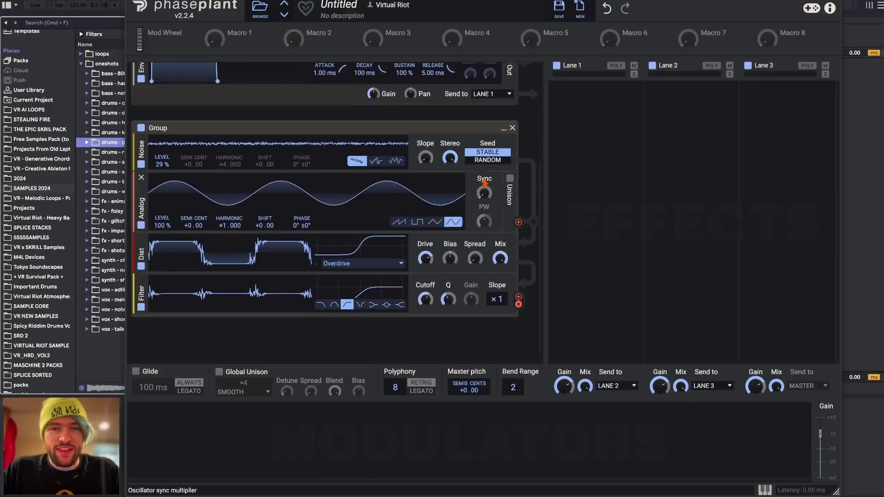
pyautogui.scroll(5, 485, 185)
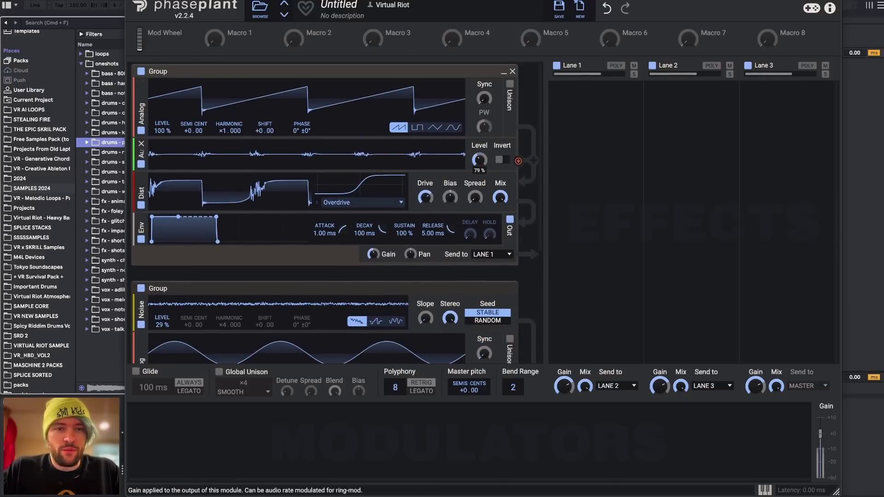
pyautogui.click(302, 211)
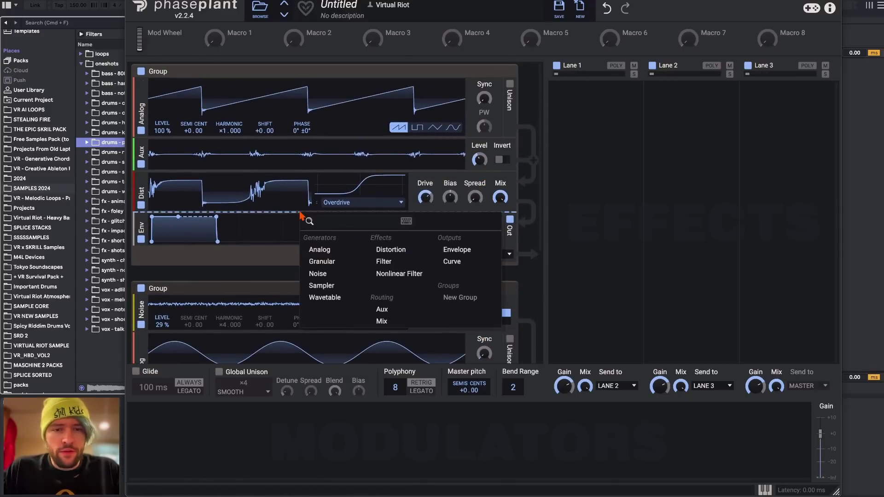
pyautogui.click(384, 322)
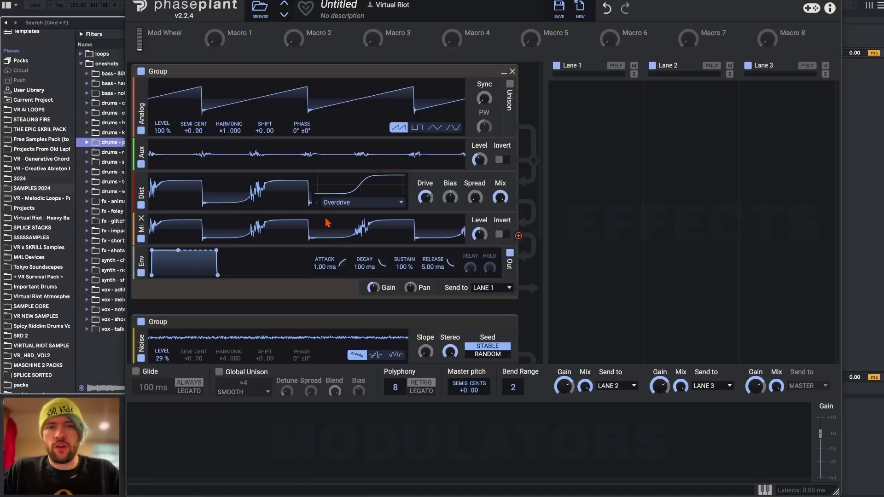
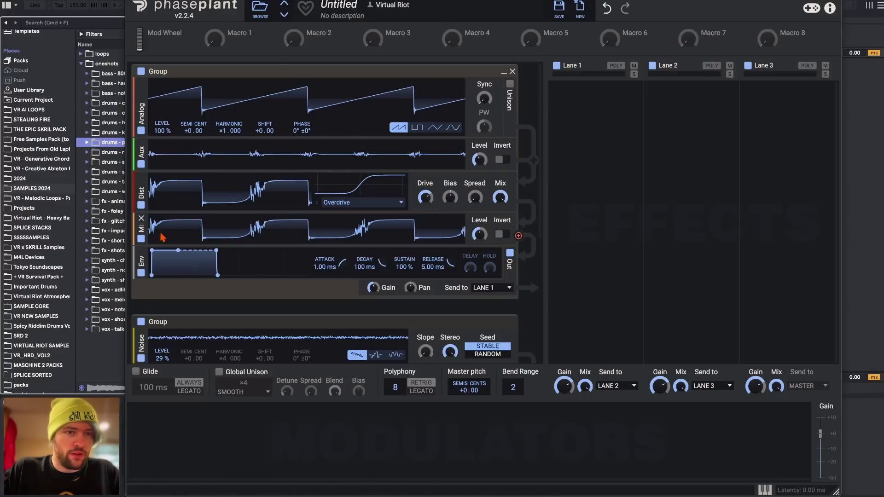
pyautogui.moveTo(480, 237)
pyautogui.mouseDown()
pyautogui.moveTo(480, 258)
pyautogui.moveTo(479, 226)
pyautogui.moveTo(494, 234)
pyautogui.mouseUp()
pyautogui.click(501, 235)
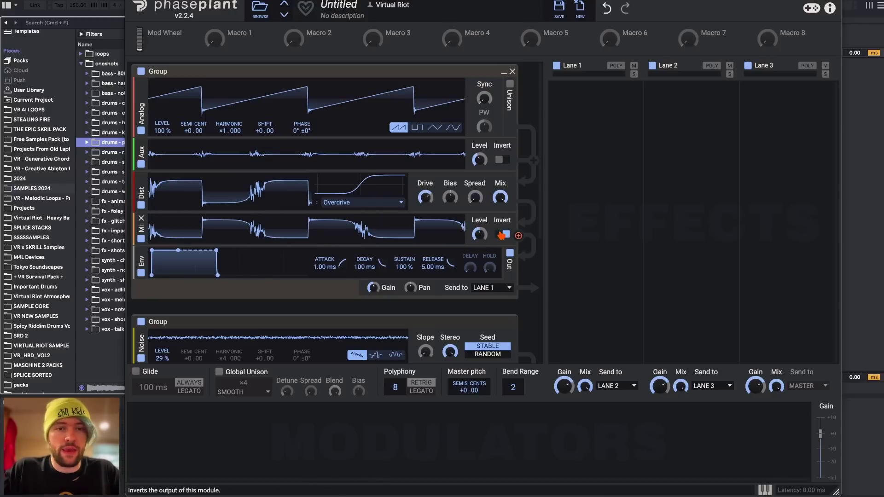
pyautogui.click(501, 235)
# Move the Mix module to the end of the noise group, then reposition it between the sine generator and the distortion
pyautogui.scroll(-3, 501, 234)
pyautogui.moveTo(140, 129); pyautogui.dragTo(187, 285)
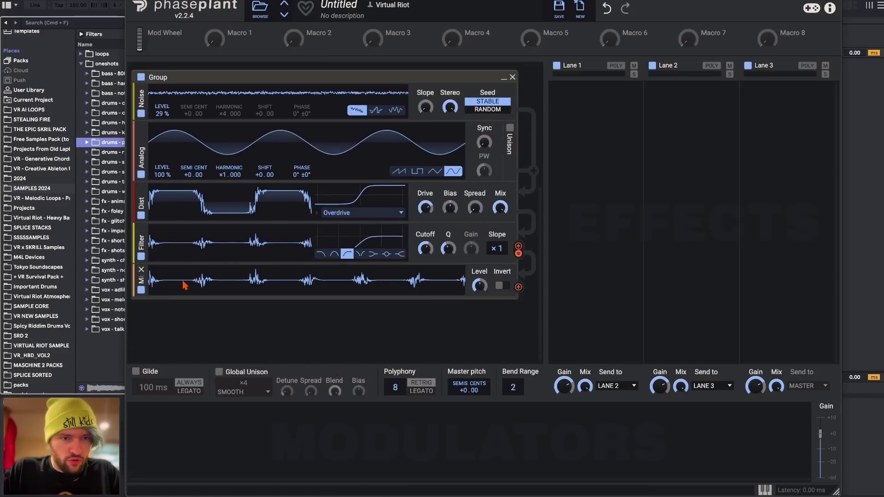
pyautogui.scroll(5, 350, 283)
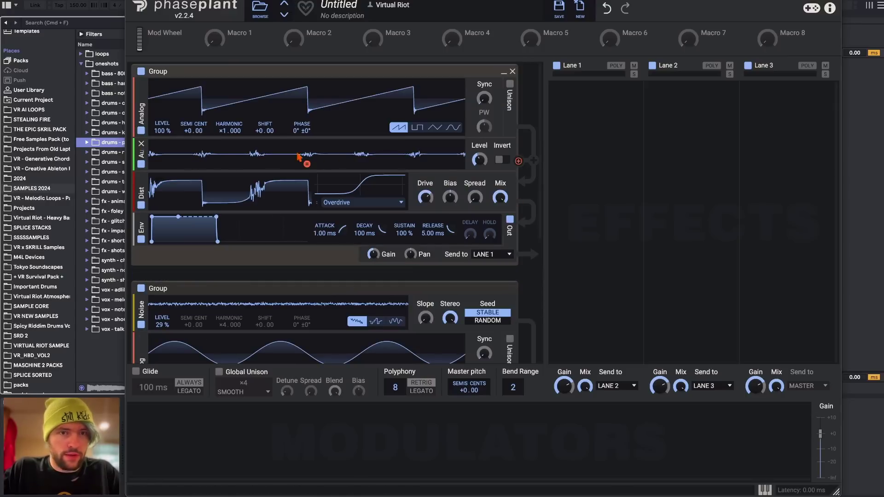
pyautogui.scroll(-5, 311, 144)
pyautogui.moveTo(140, 284); pyautogui.dragTo(198, 187)
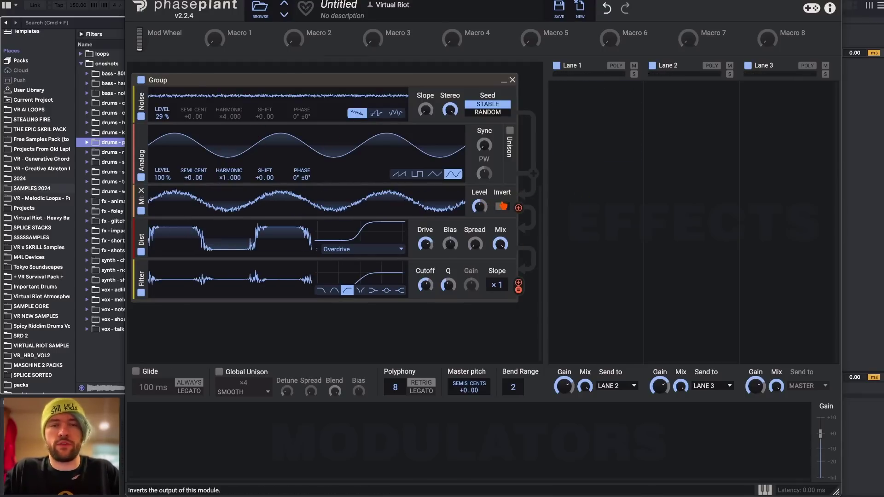
# Remove the Mix module from the noise group
pyautogui.scroll(5, 397, 164)
pyautogui.scroll(-5, 397, 165)
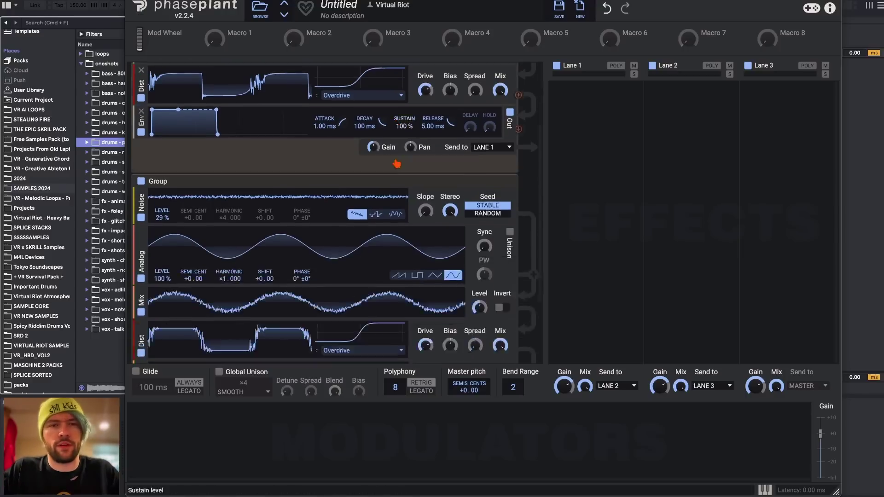
pyautogui.click(143, 189)
# Set the Aux module's level to 0% and modulate it from Macro 1 with a depth of +94%
pyautogui.scroll(4, 315, 217)
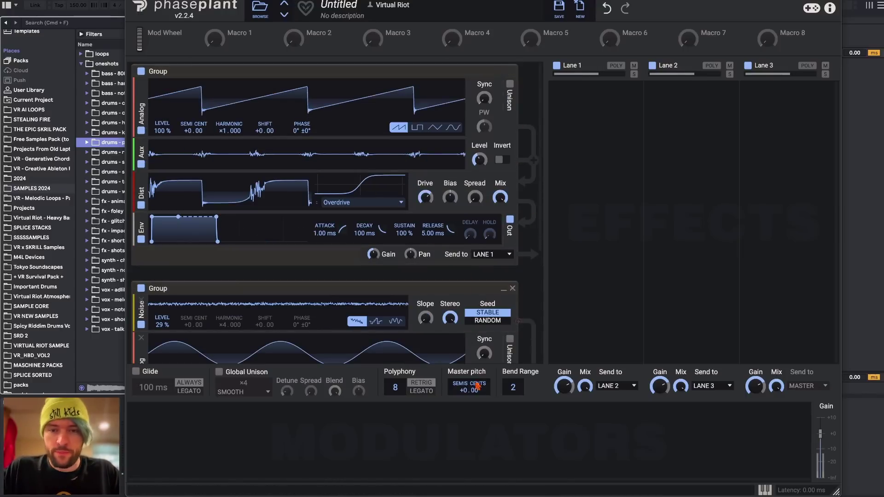
pyautogui.scroll(-3, 381, 346)
pyautogui.scroll(3, 381, 345)
pyautogui.moveTo(479, 160); pyautogui.dragTo(479, 184)
pyautogui.click(231, 42)
pyautogui.click(479, 169)
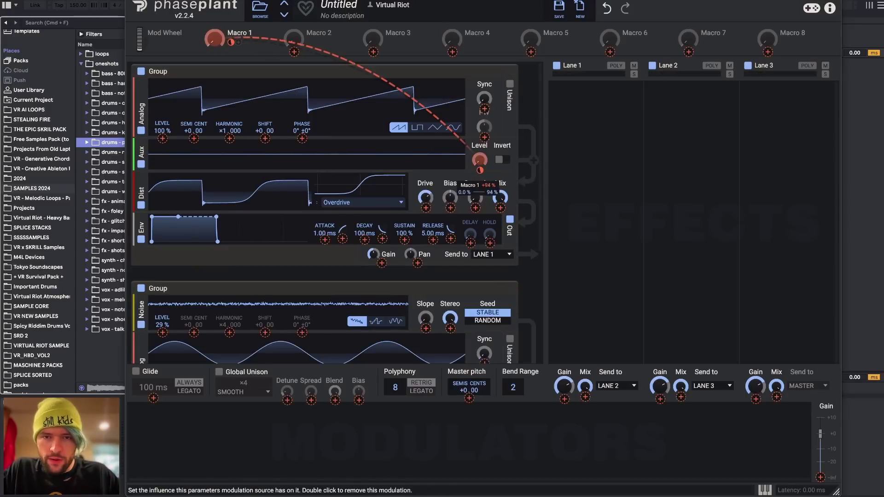
pyautogui.click(231, 42)
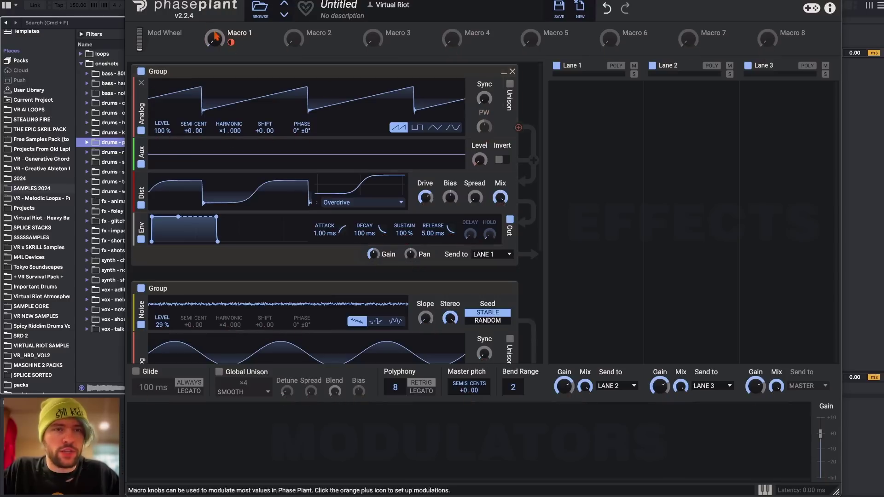
# Rename Macro 1 as Noise and turn it up to about 44%
pyautogui.moveTo(215, 39); pyautogui.dragTo(214, 14)
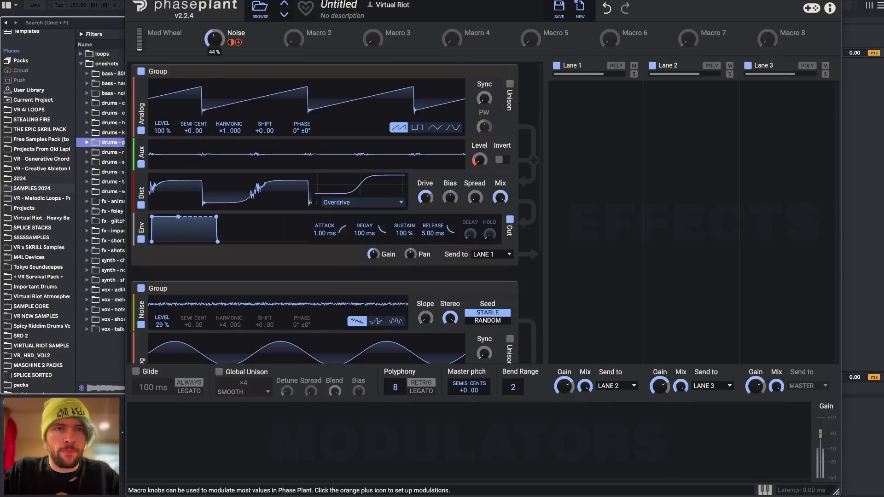
# Add a Filter module between the Overdrive and the envelope in the sawtooth group and make it a high shelf
pyautogui.click(285, 213)
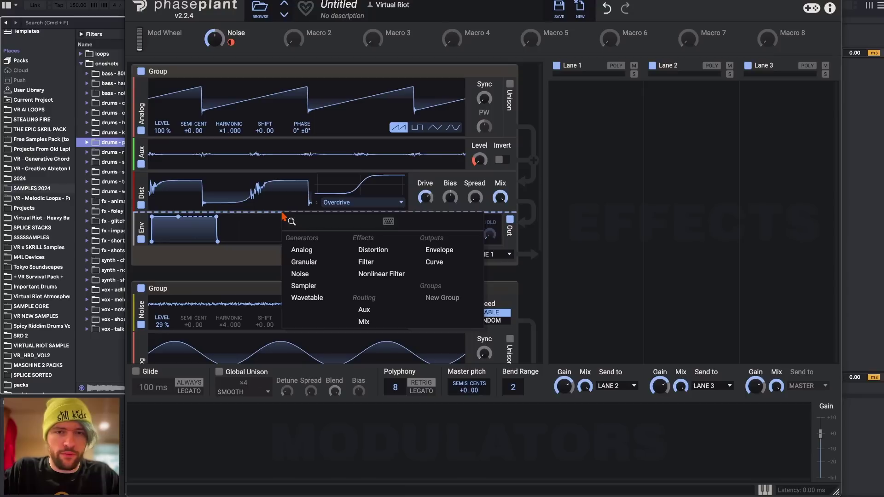
pyautogui.click(377, 263)
pyautogui.scroll(-1, 386, 239)
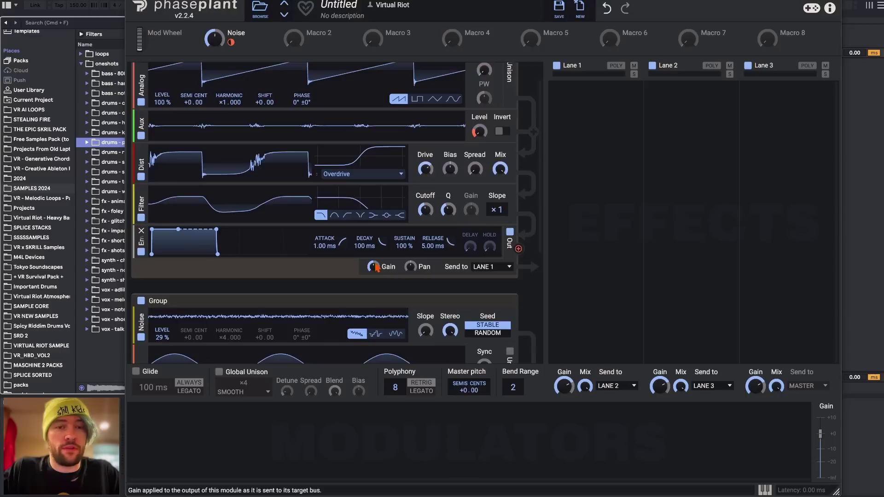
pyautogui.click(401, 219)
# Try the filter ahead of the Overdrive, adjusting its gain and cutoff there
pyautogui.moveTo(142, 203); pyautogui.dragTo(156, 155)
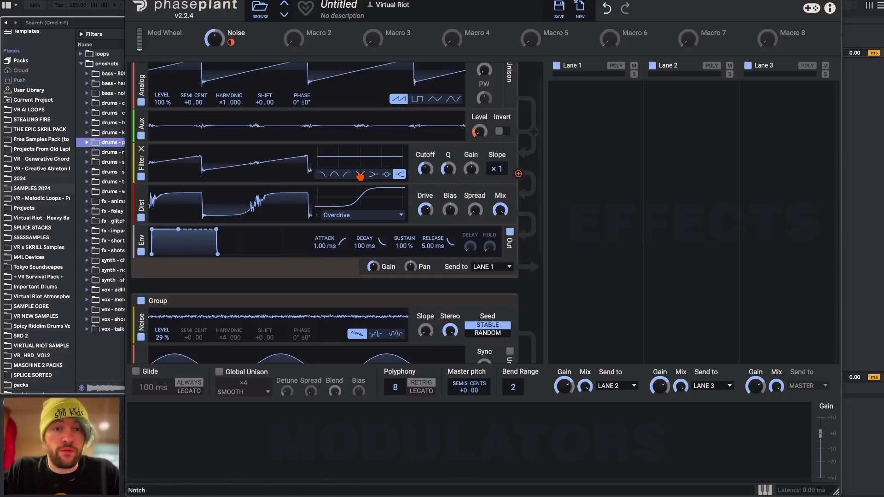
pyautogui.moveTo(470, 168); pyautogui.dragTo(425, 179)
# Place the filter back after the Overdrive and shape it as a peak filter with reduced gain and a tuned cutoff
pyautogui.moveTo(182, 161); pyautogui.dragTo(182, 227)
pyautogui.moveTo(470, 212); pyautogui.dragTo(470, 241)
pyautogui.moveTo(425, 210); pyautogui.dragTo(425, 210)
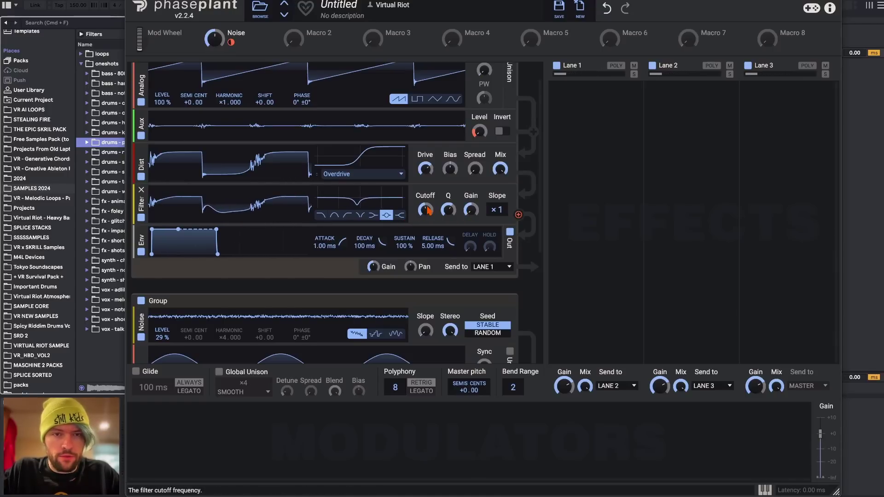
# Add a second filter after the peak filter as a low shelf with raised gain and a cutoff of about 127 Hz
pyautogui.click(286, 226)
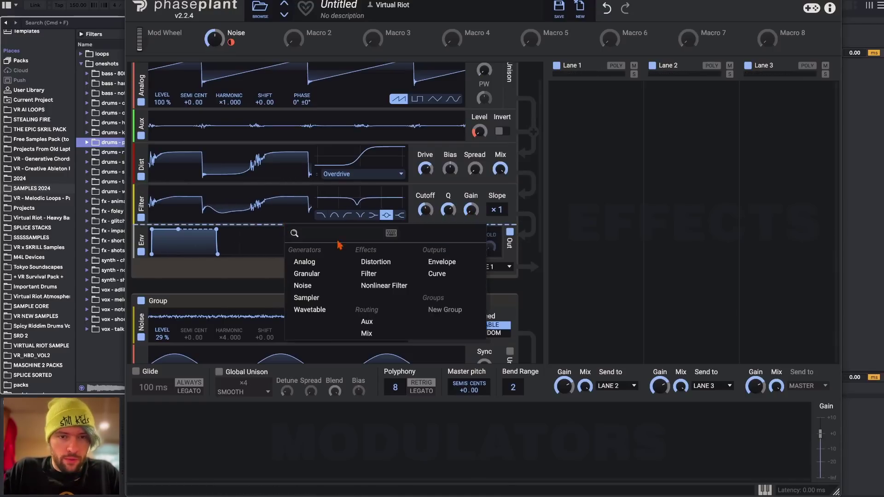
pyautogui.click(382, 274)
pyautogui.click(374, 256)
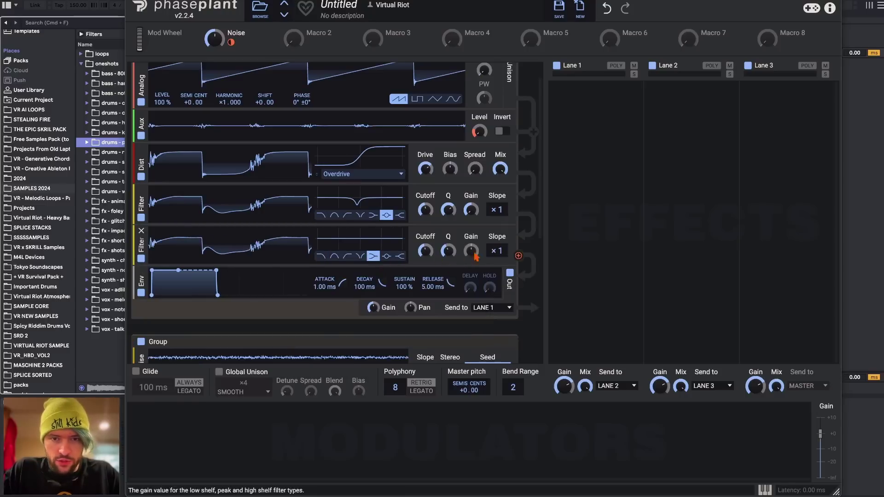
pyautogui.moveTo(471, 251); pyautogui.dragTo(470, 247)
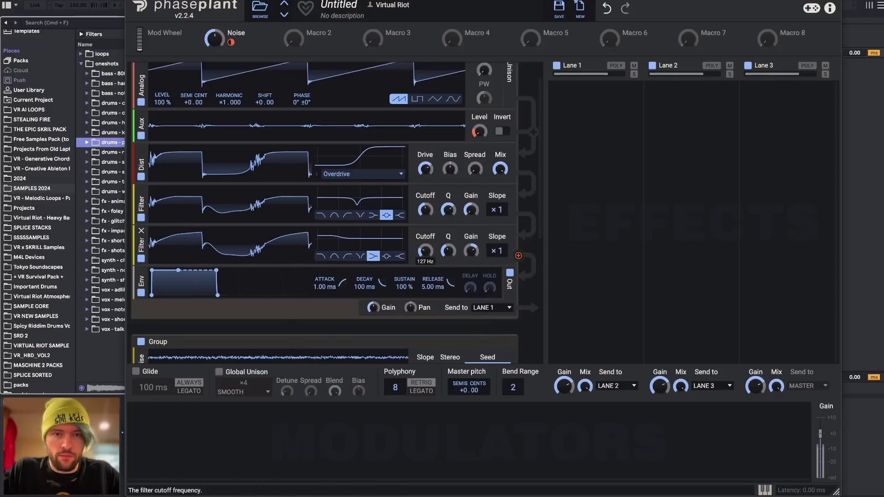
# Add a third filter before the envelope as a peak type, cutoff about 3.84 kHz, and adjust its Q and gain for a cut
pyautogui.click(289, 267)
pyautogui.click(382, 314)
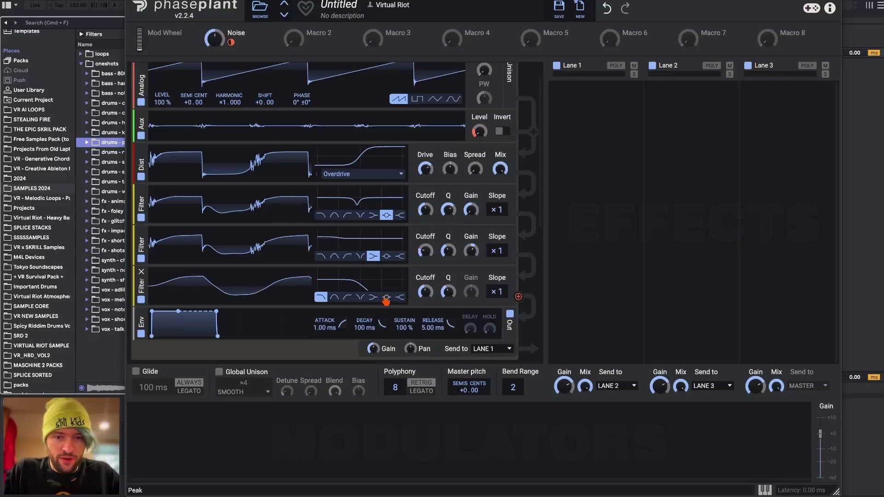
pyautogui.click(386, 297)
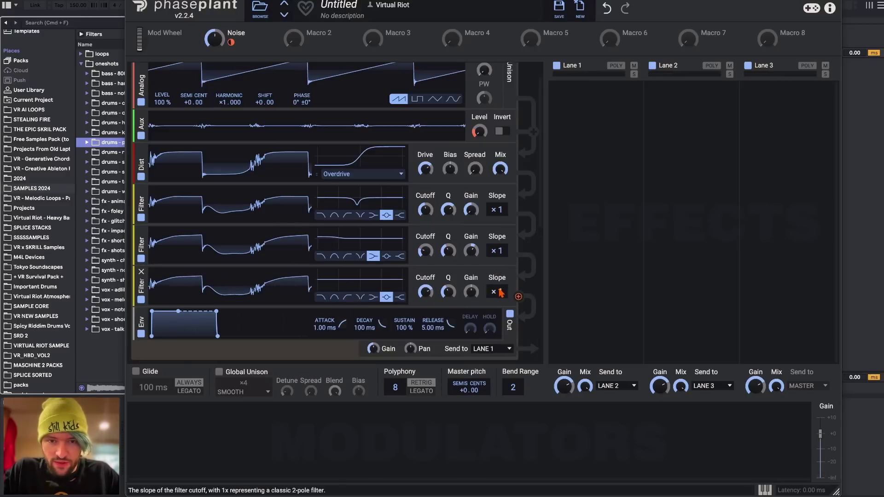
pyautogui.click(425, 292)
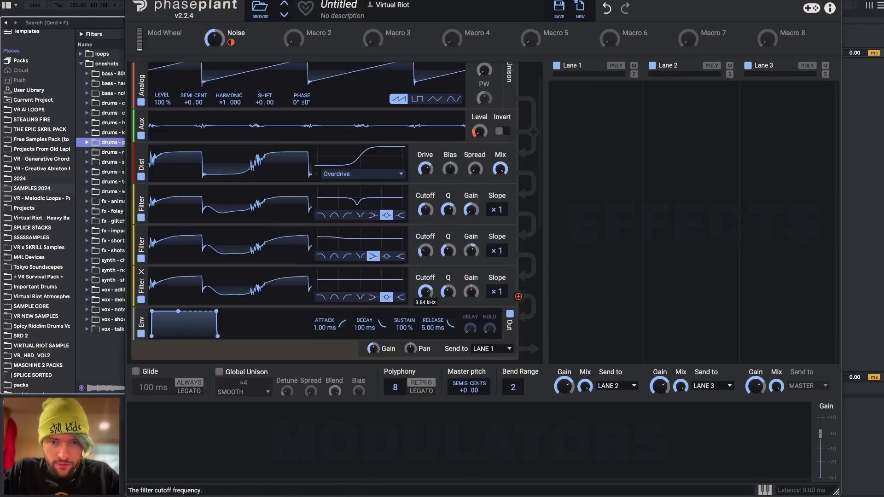
pyautogui.moveTo(447, 291); pyautogui.dragTo(470, 306)
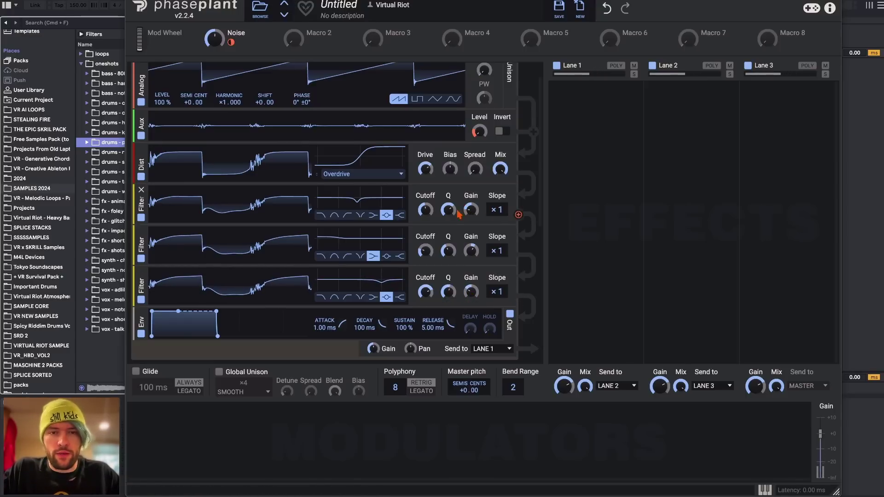
pyautogui.scroll(-6, 269, 263)
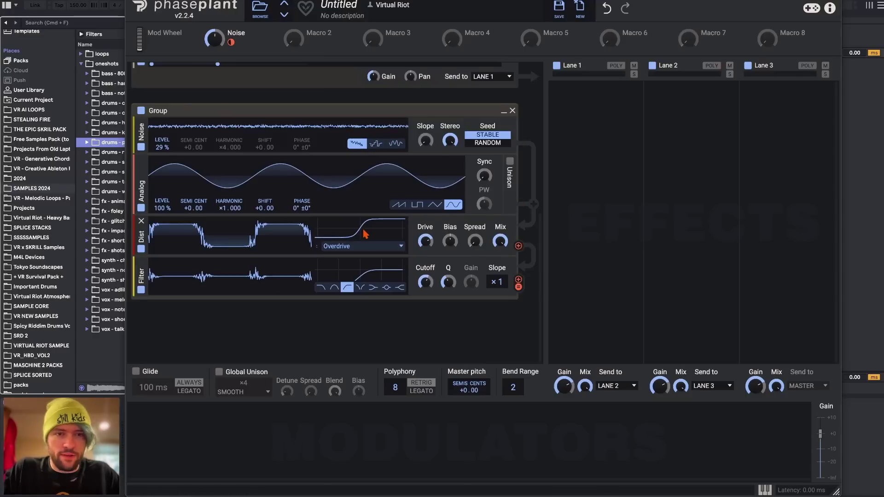
pyautogui.scroll(7, 364, 249)
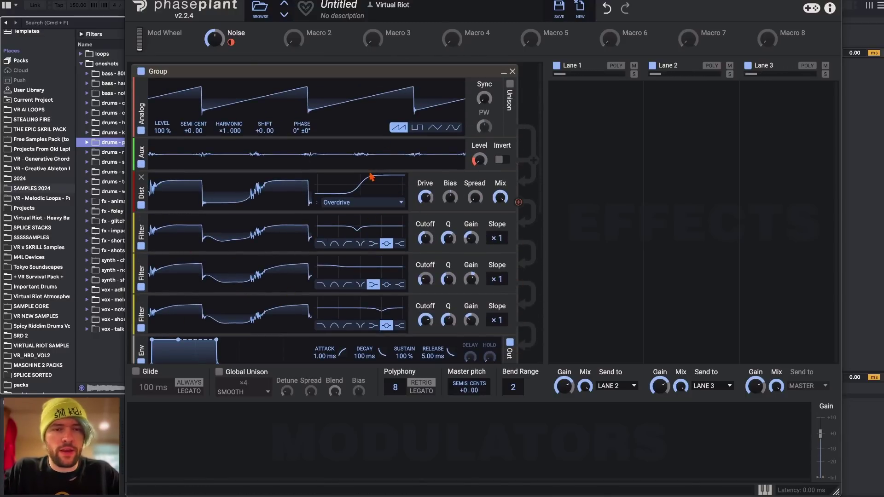
pyautogui.scroll(-2, 202, 243)
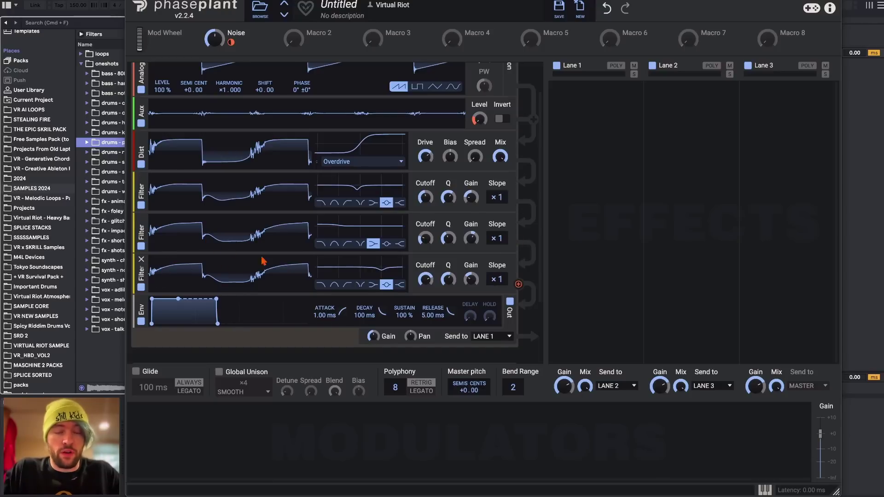
pyautogui.scroll(2, 521, 206)
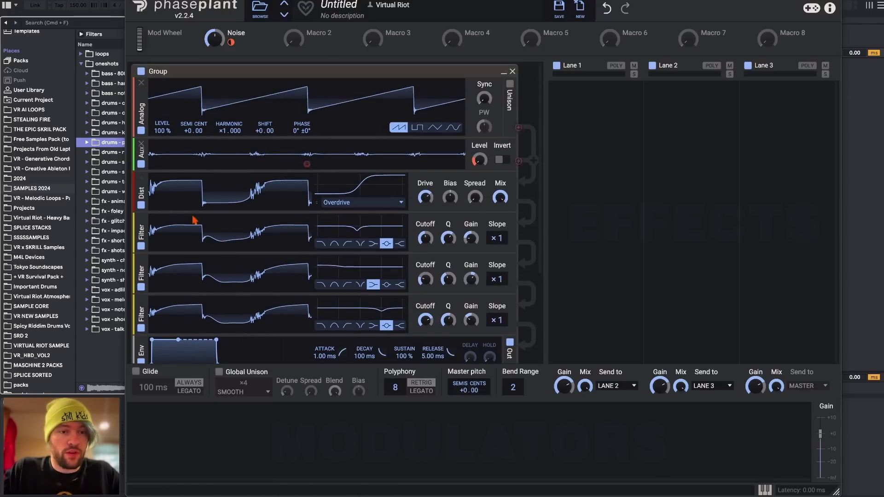
pyautogui.scroll(-4, 256, 278)
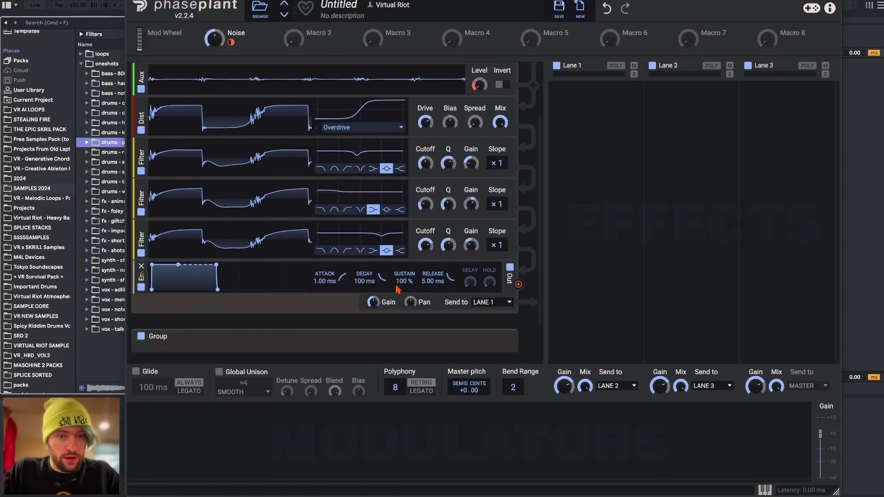
pyautogui.scroll(4, 282, 282)
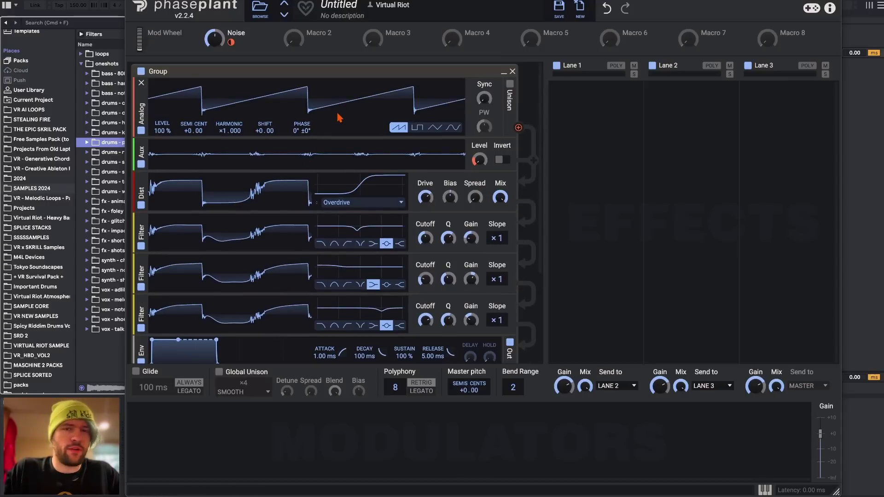
# Move the envelope out of the sawtooth group into its own new group and insert an Aux module above it
pyautogui.scroll(-7, 148, 238)
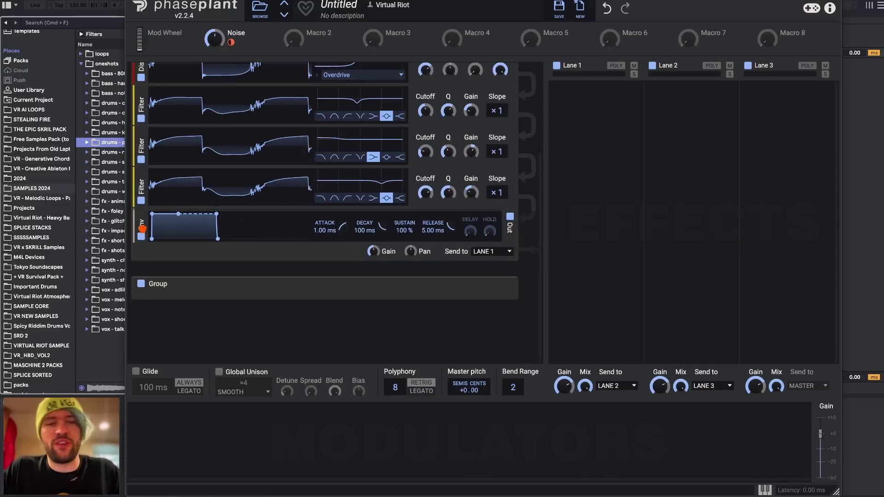
pyautogui.moveTo(142, 227); pyautogui.dragTo(161, 274)
pyautogui.click(324, 239)
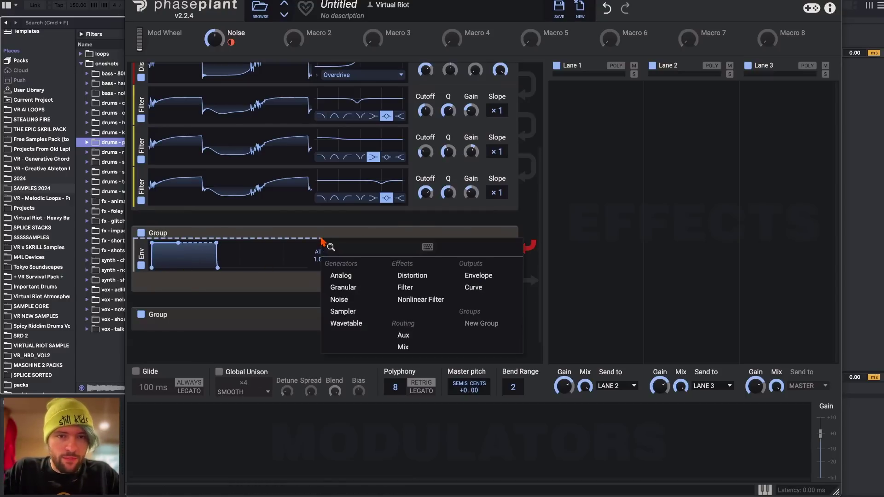
pyautogui.click(399, 335)
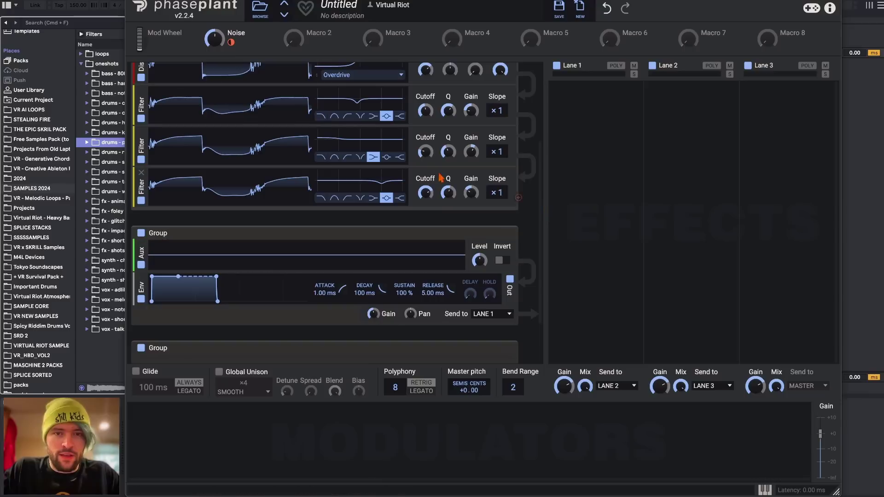
# Connect the output of the sawtooth group's last filter to the new Aux module's input
pyautogui.click(519, 197)
pyautogui.moveTo(368, 105); pyautogui.dragTo(306, 264)
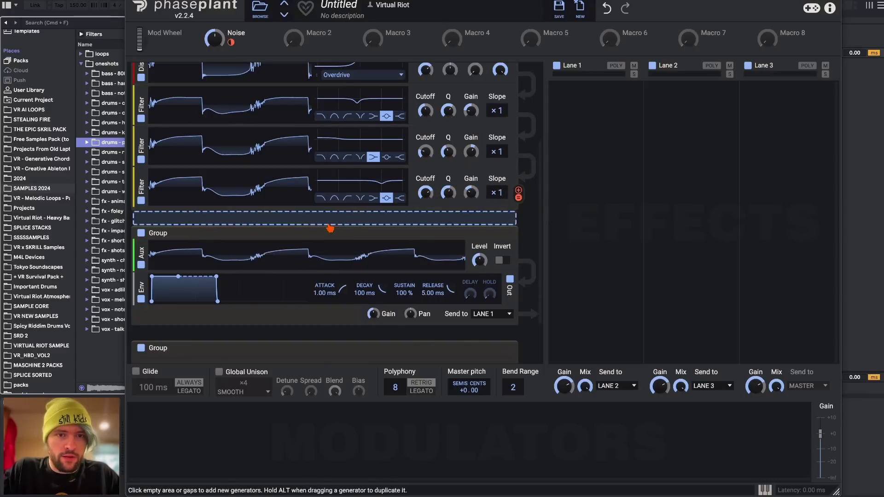
# Collapse the sawtooth group and move the group holding the Aux and envelope above the other groups
pyautogui.scroll(3, 330, 229)
pyautogui.click(504, 72)
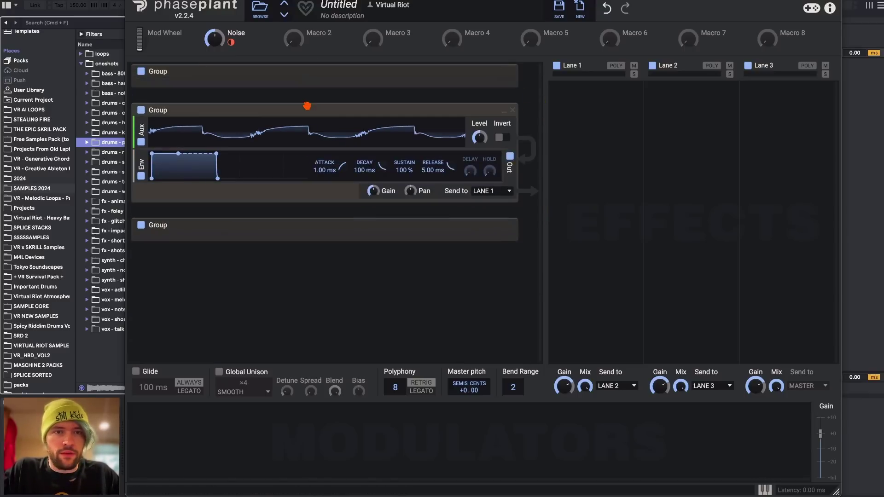
pyautogui.moveTo(301, 108); pyautogui.dragTo(318, 67)
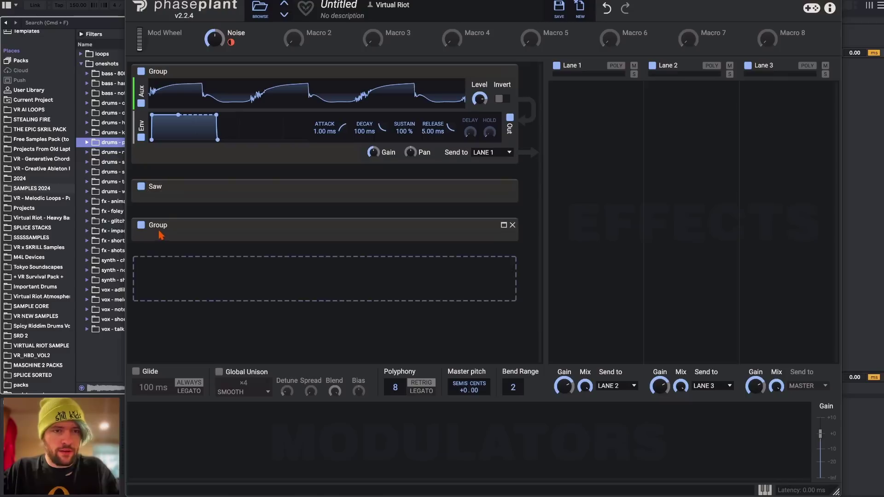
# Name the two collapsed groups Saw and Noise, and briefly expand the Saw group to check its chain
pyautogui.write('e')
pyautogui.press('Return')
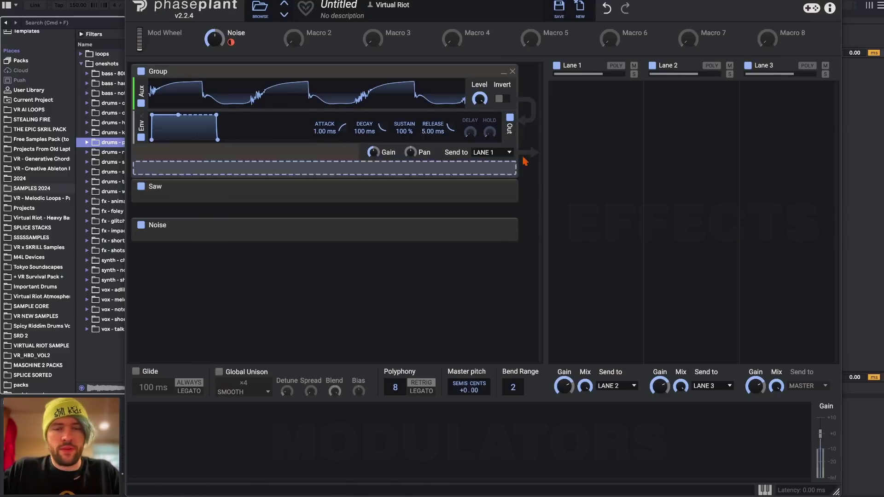
pyautogui.click(503, 186)
pyautogui.scroll(-5, 507, 189)
pyautogui.scroll(5, 511, 188)
pyautogui.click(504, 186)
# Save the patch as a user preset named Buzzsaw
pyautogui.press('super+s')
pyautogui.write('Buzzsaw')
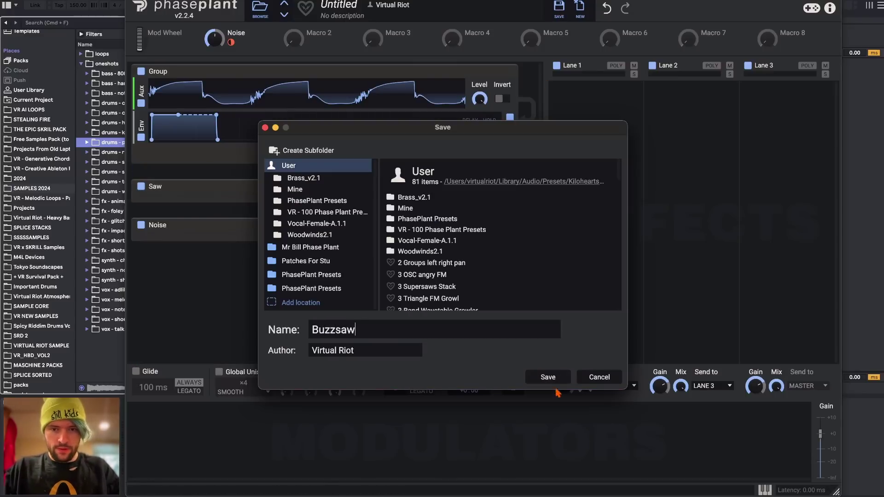
pyautogui.click(549, 377)
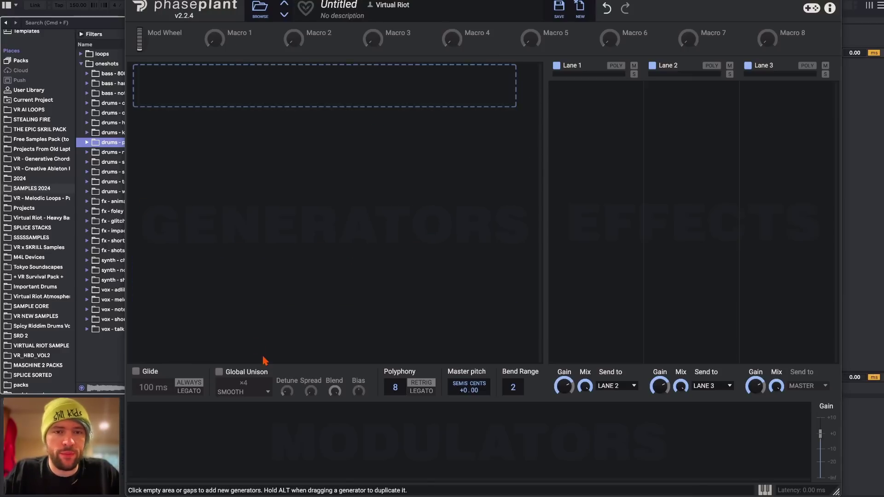
# Add a Curve output in a new generator group and place an Analog sawtooth oscillator above it
pyautogui.click(323, 97)
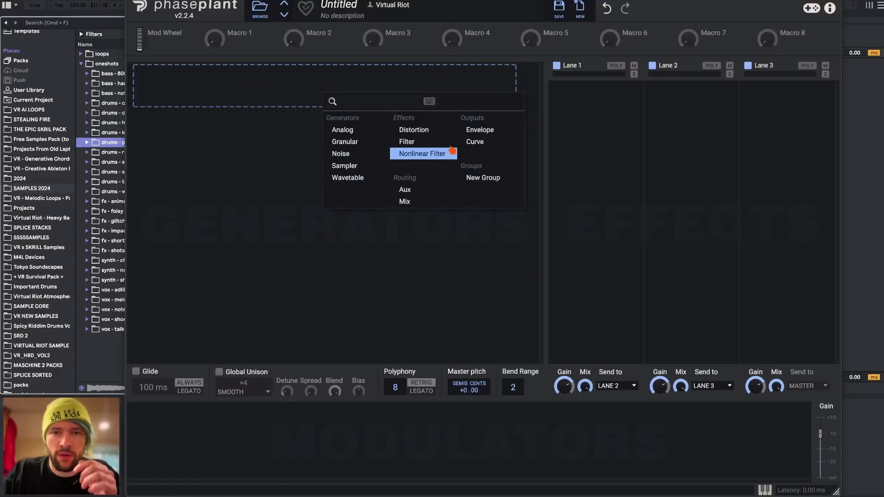
pyautogui.click(476, 142)
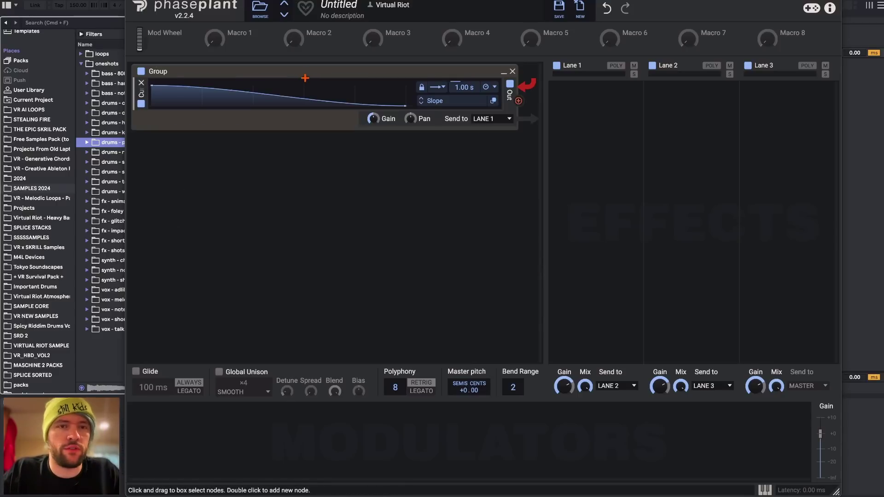
pyautogui.click(306, 79)
pyautogui.click(325, 114)
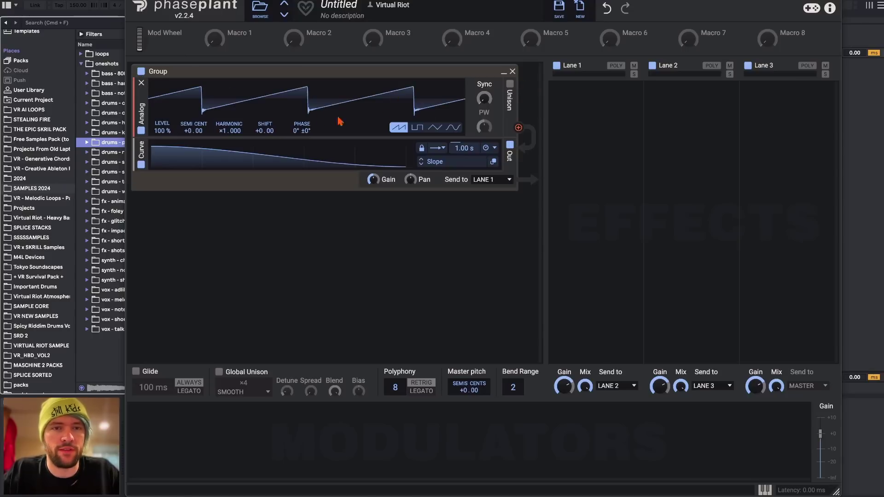
# Reshape the output Curve with extra nodes into a full-level hold that falls to zero, and set its time to 200 ms
pyautogui.moveTo(224, 150); pyautogui.dragTo(259, 167)
pyautogui.doubleClick(235, 164)
pyautogui.doubleClick(245, 160)
pyautogui.click(436, 148)
pyautogui.click(444, 184)
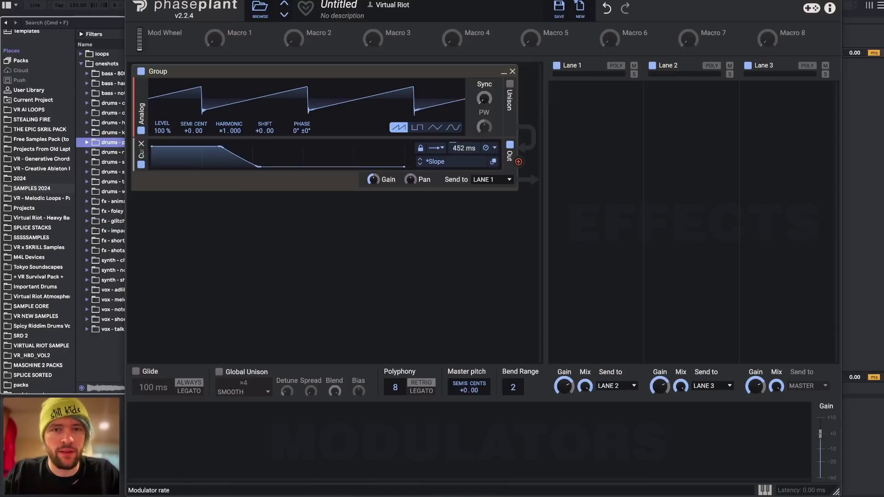
pyautogui.moveTo(464, 148); pyautogui.dragTo(464, 156)
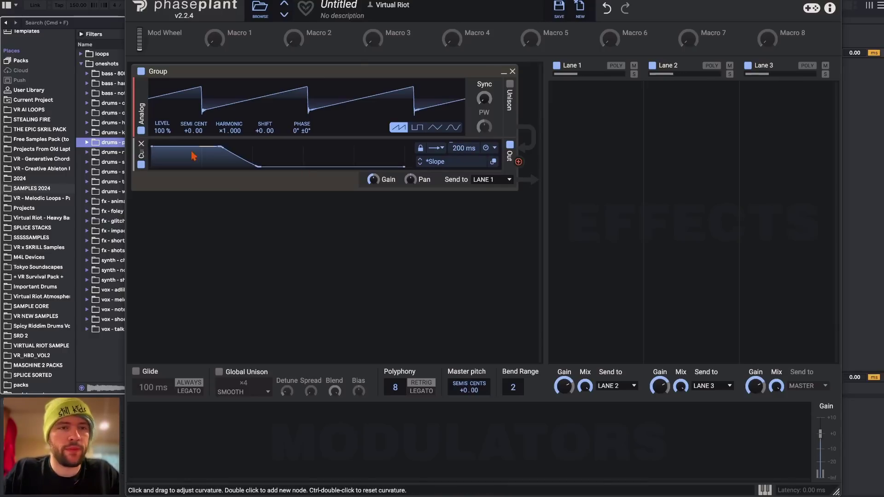
# Delete the Curve output and the generator group that contained it
pyautogui.click(141, 143)
pyautogui.click(512, 72)
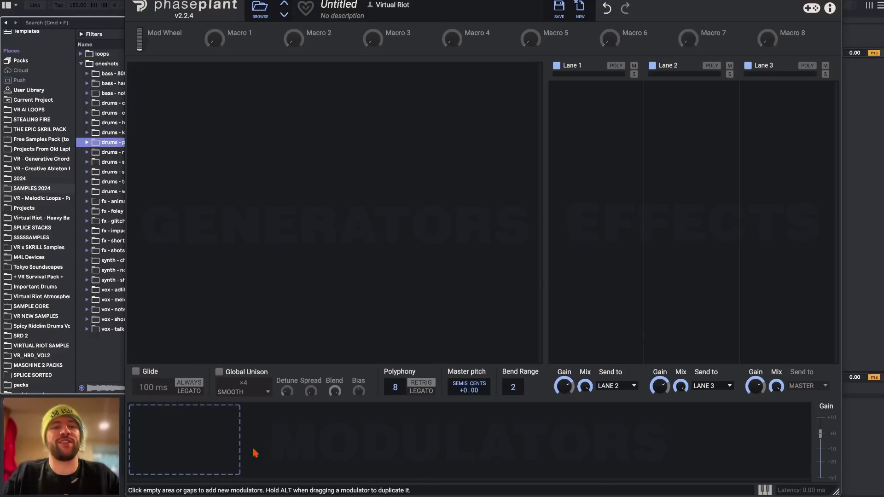
# Add an LFO Table modulator and shift its Morph table to frame 61
pyautogui.click(202, 439)
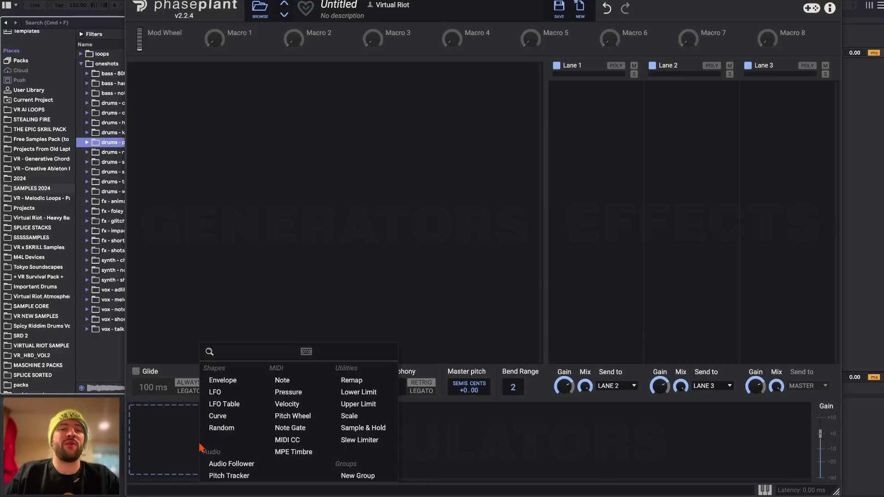
pyautogui.click(229, 404)
pyautogui.moveTo(313, 455)
pyautogui.mouseDown()
pyautogui.moveTo(313, 405)
pyautogui.moveTo(313, 442)
pyautogui.mouseUp()
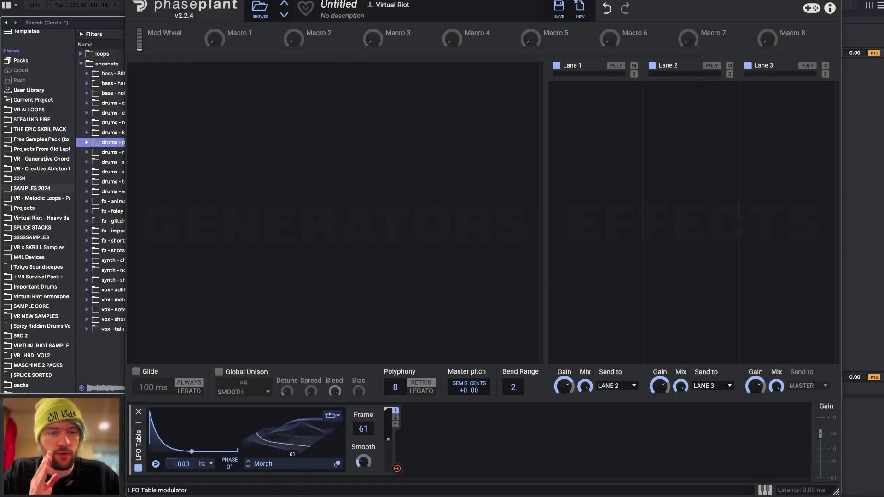
# Browse the Simple and Complex LFO tables in the factory library
pyautogui.click(282, 470)
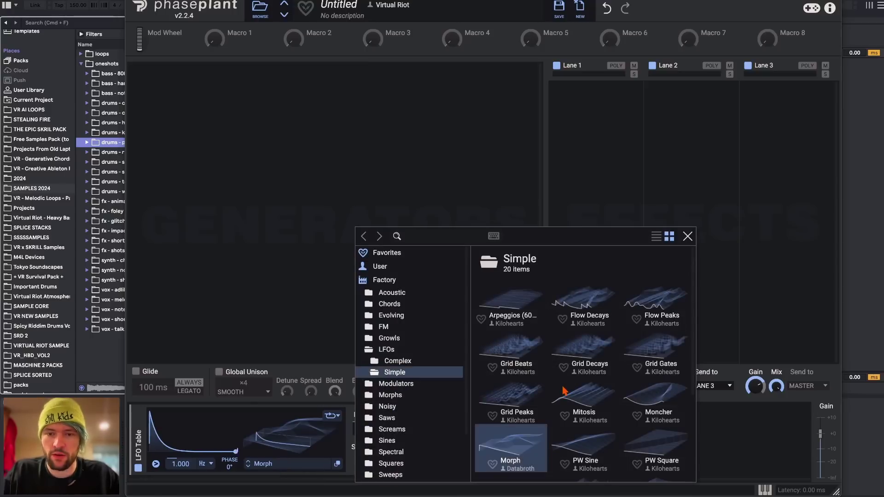
pyautogui.scroll(-4, 566, 393)
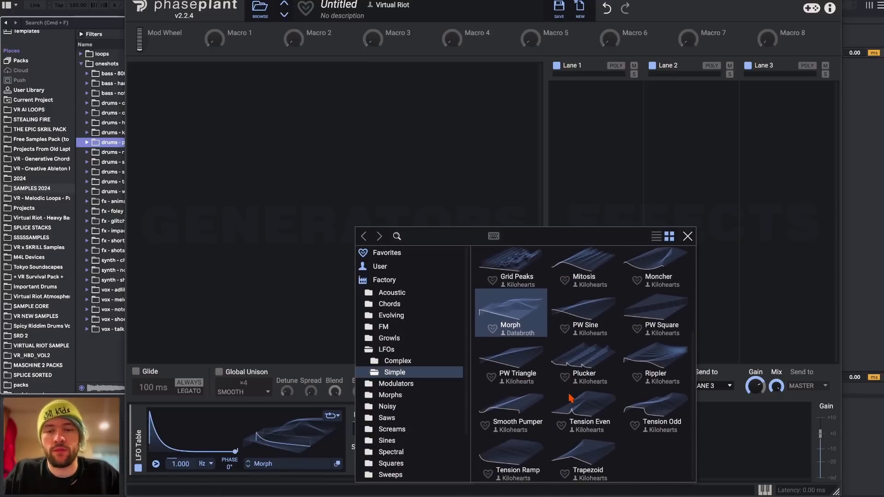
pyautogui.scroll(3, 571, 398)
pyautogui.click(397, 361)
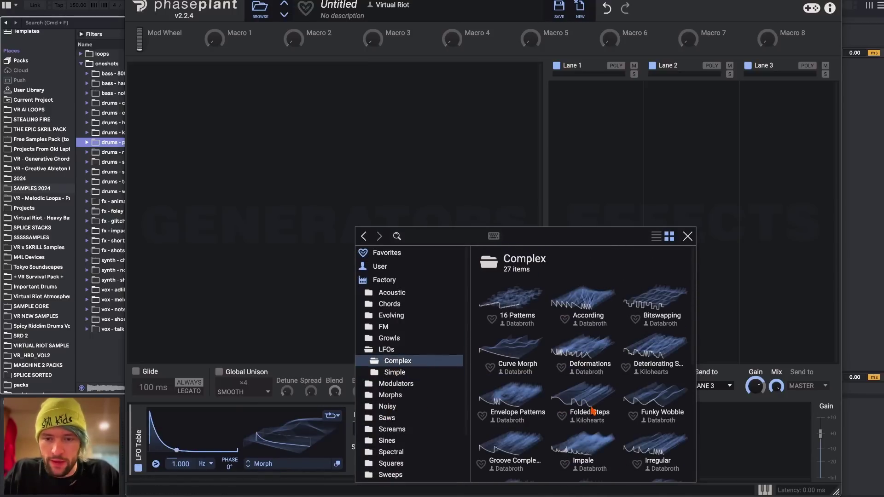
pyautogui.scroll(-4, 594, 409)
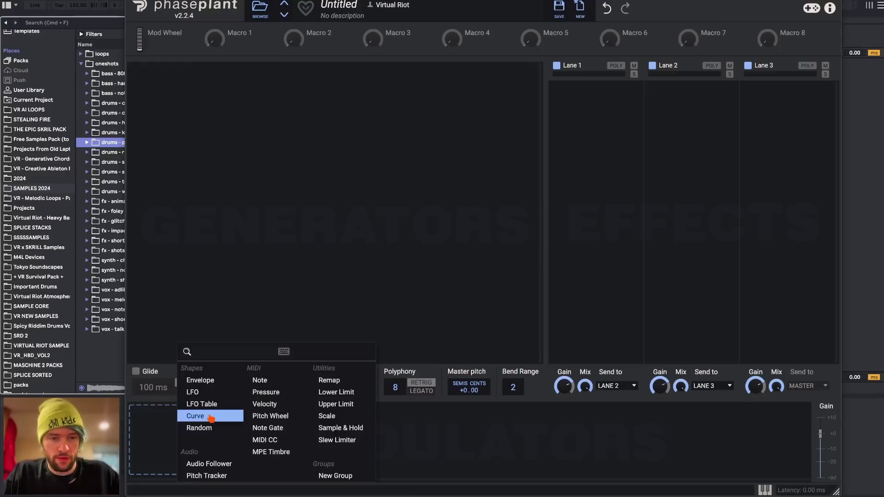
# Try out a Curve modulator with extra nodes and an adjusted rate, and remove it
pyautogui.click(211, 418)
pyautogui.doubleClick(233, 428)
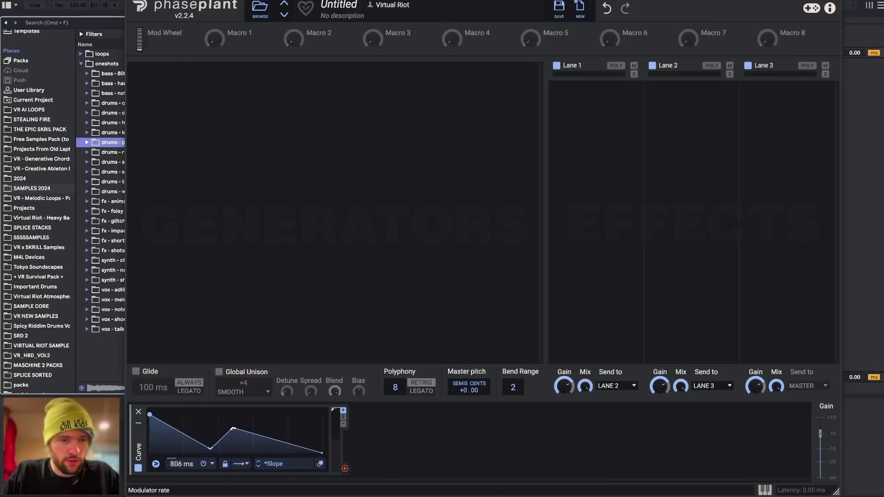
pyautogui.moveTo(181, 463); pyautogui.dragTo(181, 461)
pyautogui.click(240, 463)
pyautogui.click(246, 442)
pyautogui.click(139, 411)
# Try out a Random modulator with Smooth and Jitter both at 100%, and remove it
pyautogui.click(178, 428)
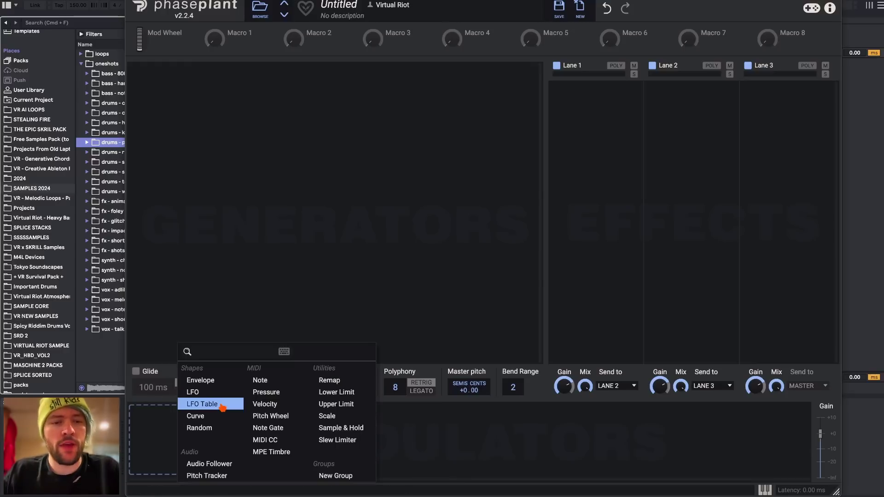
pyautogui.click(208, 431)
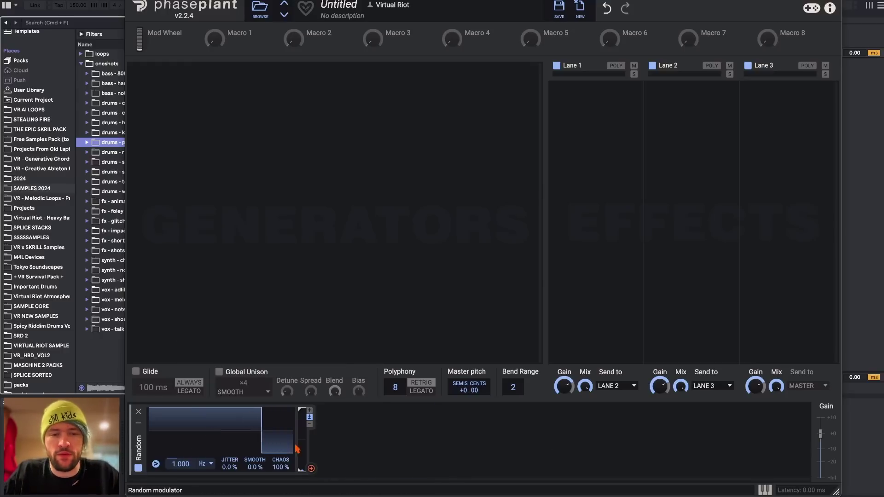
pyautogui.moveTo(181, 464); pyautogui.dragTo(180, 455)
pyautogui.moveTo(255, 466); pyautogui.dragTo(180, 460)
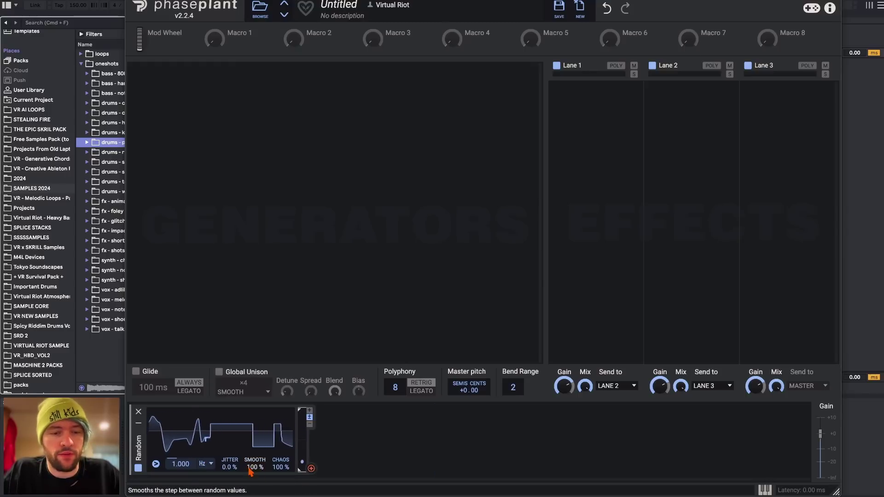
pyautogui.moveTo(229, 467); pyautogui.dragTo(229, 456)
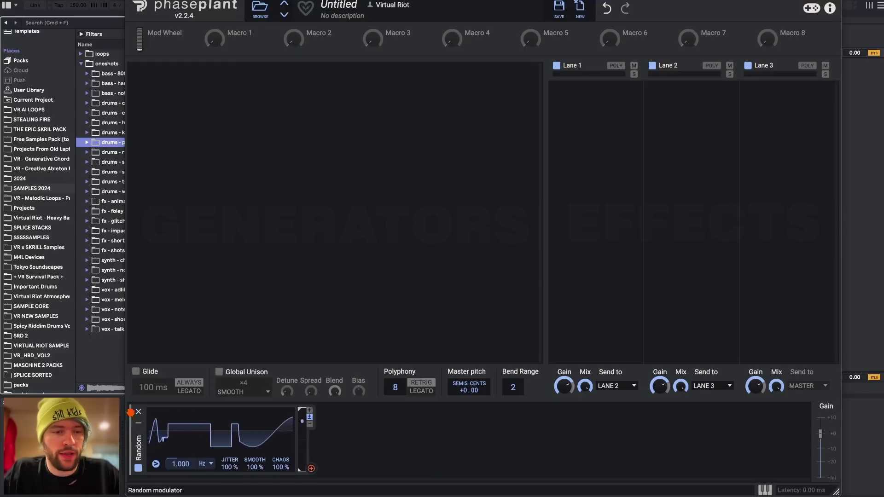
pyautogui.click(139, 413)
# Add Note, Velocity and Note Gate modulators side by side
pyautogui.click(142, 417)
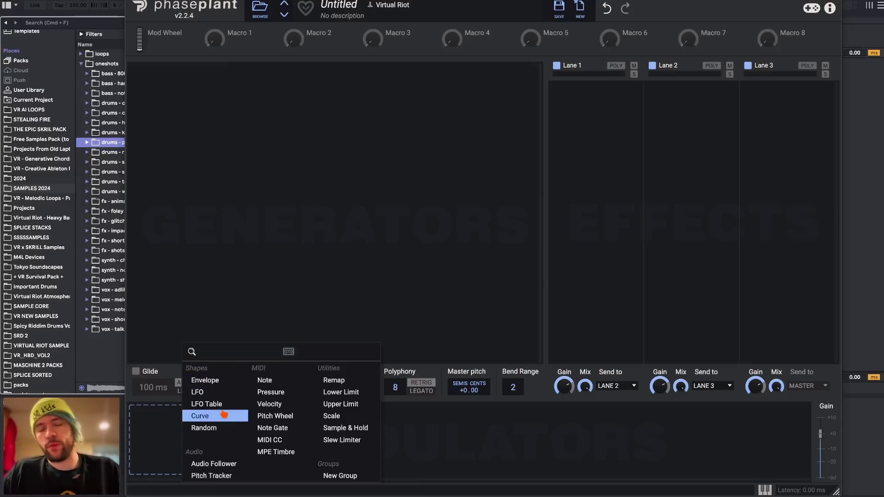
pyautogui.click(253, 382)
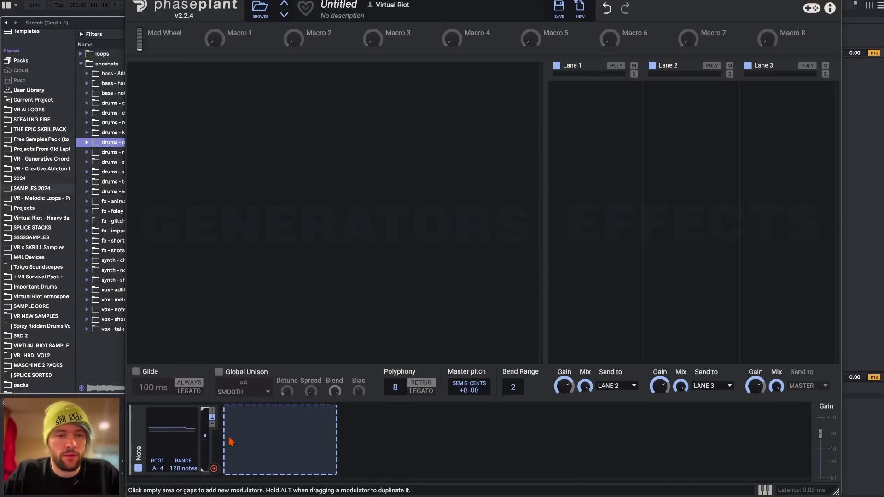
pyautogui.moveTo(201, 446); pyautogui.dragTo(201, 436)
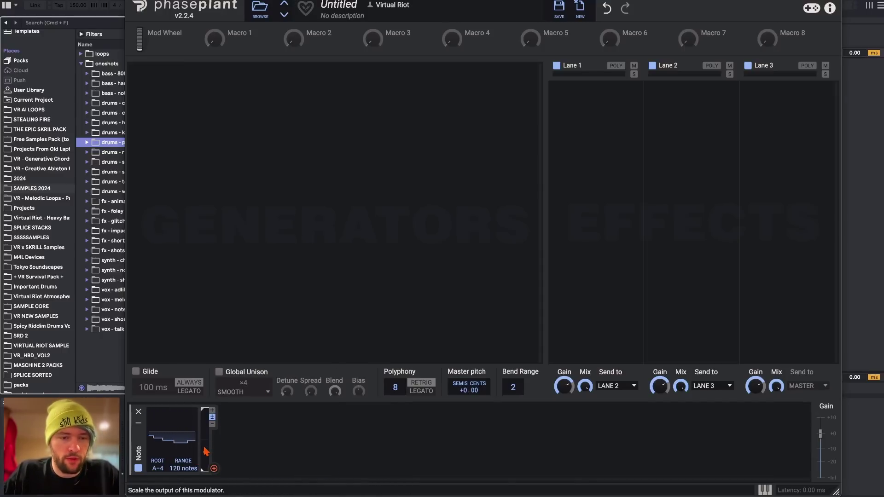
pyautogui.click(259, 441)
pyautogui.click(352, 404)
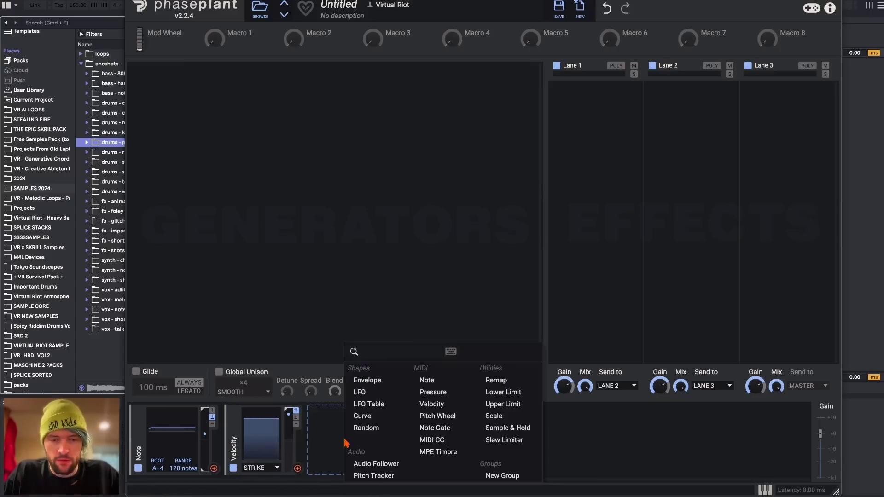
pyautogui.click(325, 440)
pyautogui.click(440, 428)
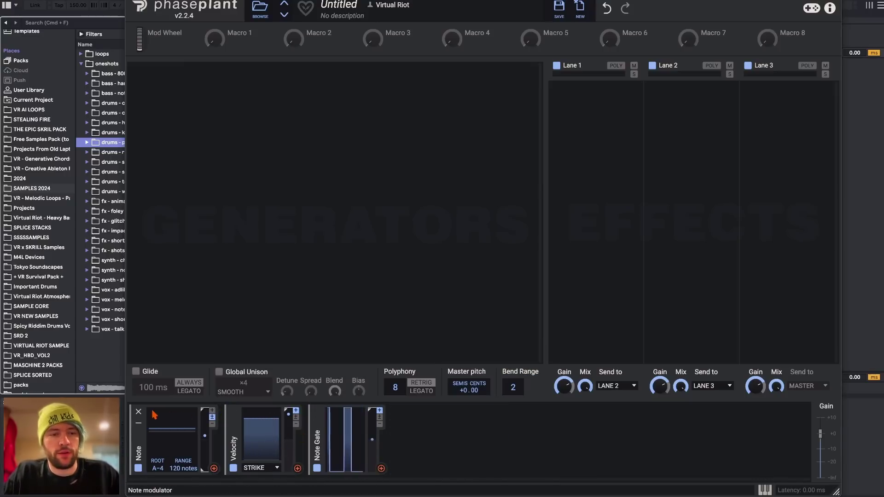
# Delete the Note, Velocity and Note Gate modulators
pyautogui.click(140, 414)
pyautogui.click(140, 414)
pyautogui.click(140, 414)
# Try out a MIDI CC modulator, remove it, and look through the utility modulators on offer
pyautogui.click(148, 430)
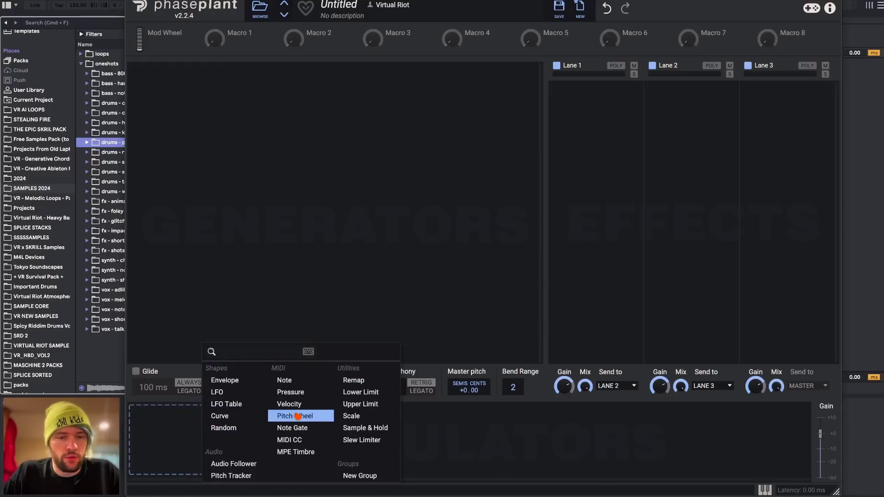
pyautogui.click(291, 441)
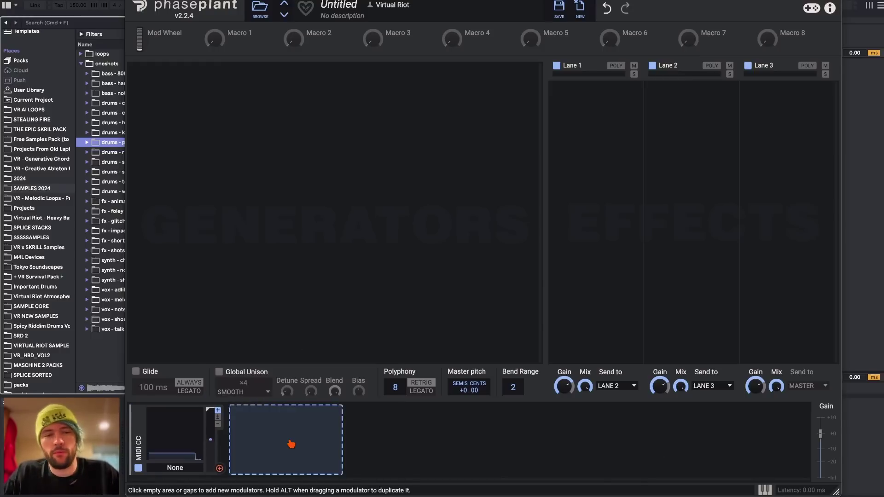
pyautogui.click(140, 414)
pyautogui.click(175, 422)
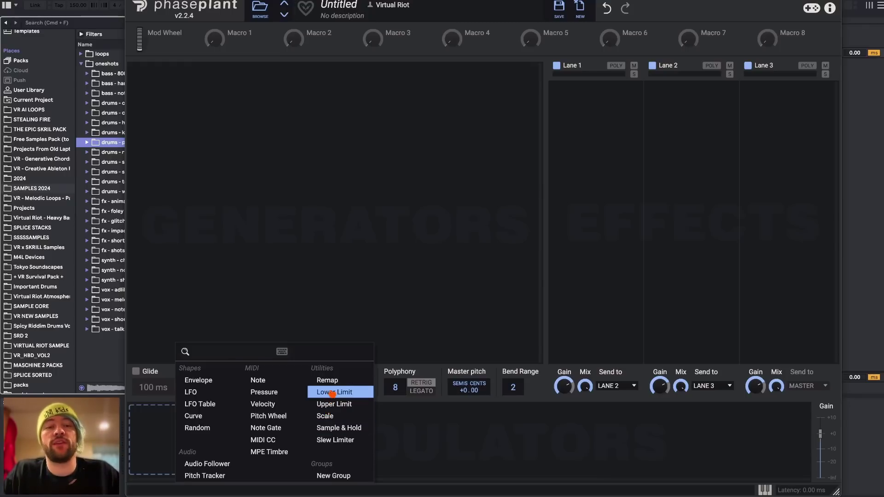
pyautogui.click(515, 487)
# Add an Analog sawtooth oscillator in a new group and insert a filter between it and the envelope
pyautogui.click(280, 95)
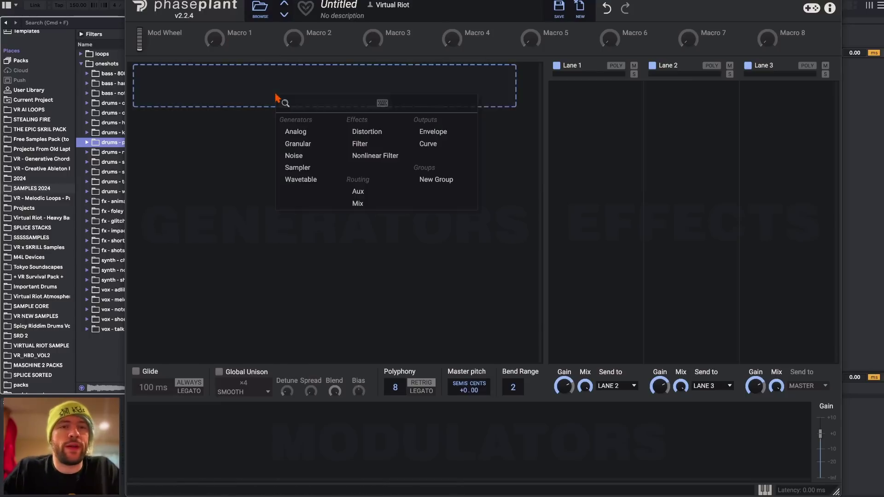
pyautogui.click(299, 134)
pyautogui.click(342, 140)
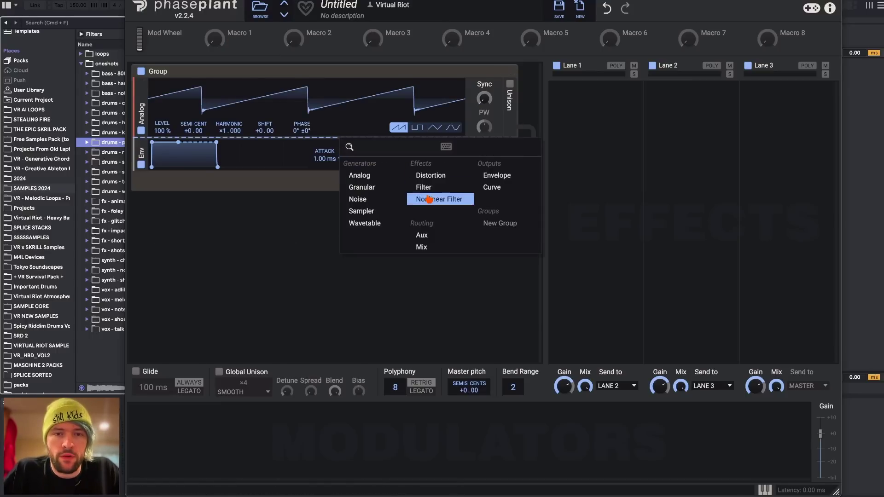
pyautogui.click(433, 196)
# Add an LFO modulator with a sine shape at 1 Hz
pyautogui.click(207, 432)
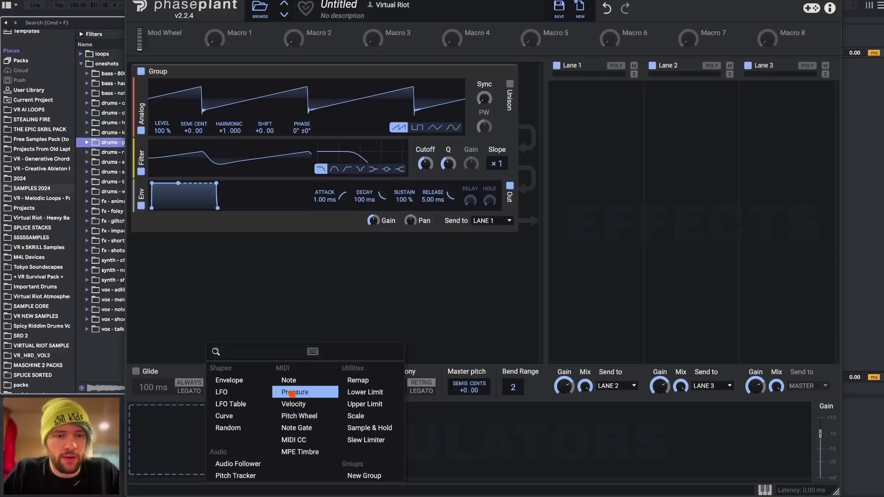
pyautogui.click(222, 391)
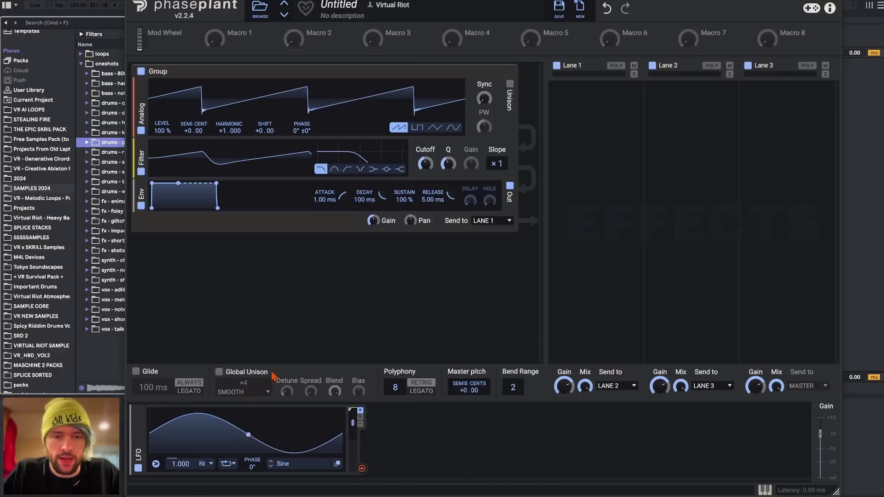
pyautogui.click(436, 437)
pyautogui.click(283, 420)
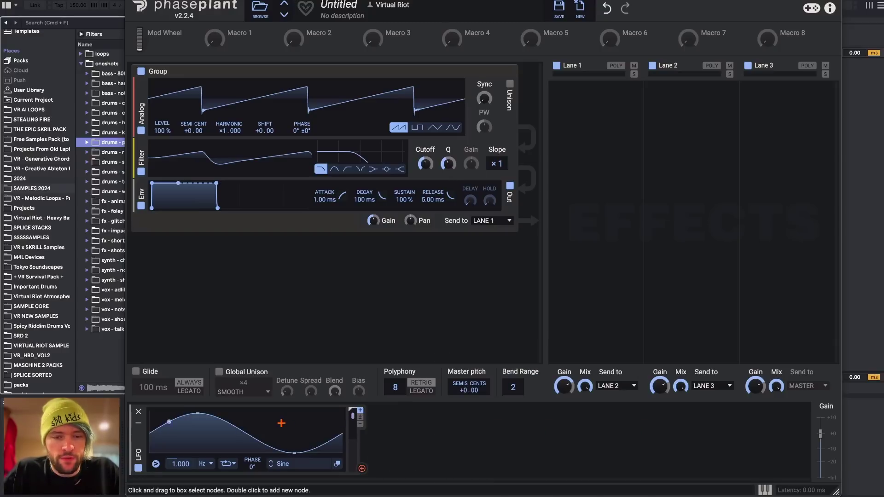
# Make the LFO's output bipolar and assign it to the filter's cutoff
pyautogui.click(361, 418)
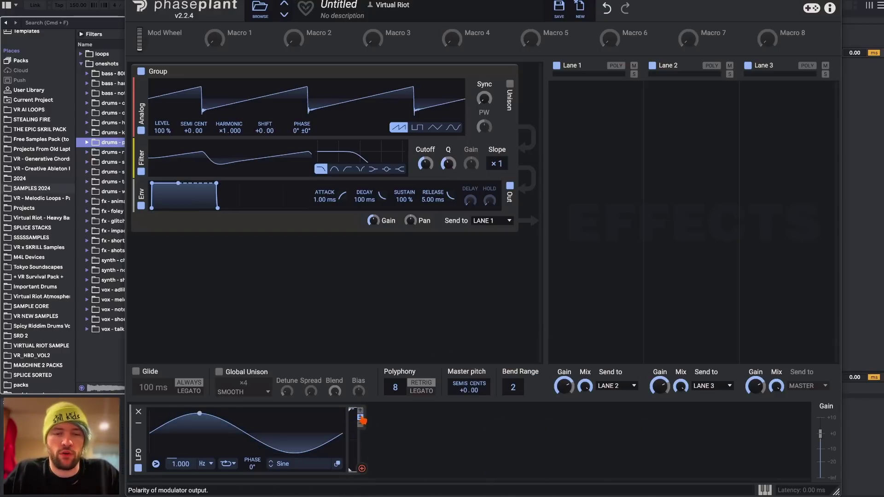
pyautogui.click(363, 469)
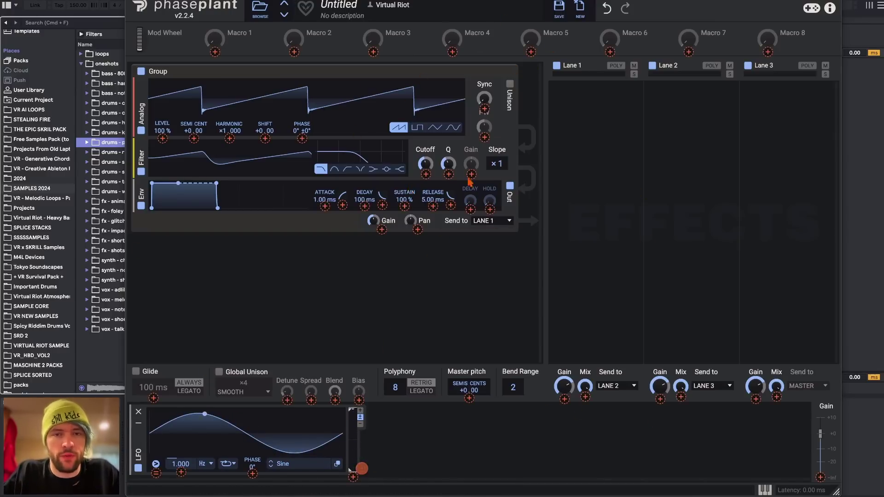
pyautogui.moveTo(425, 174); pyautogui.dragTo(446, 181)
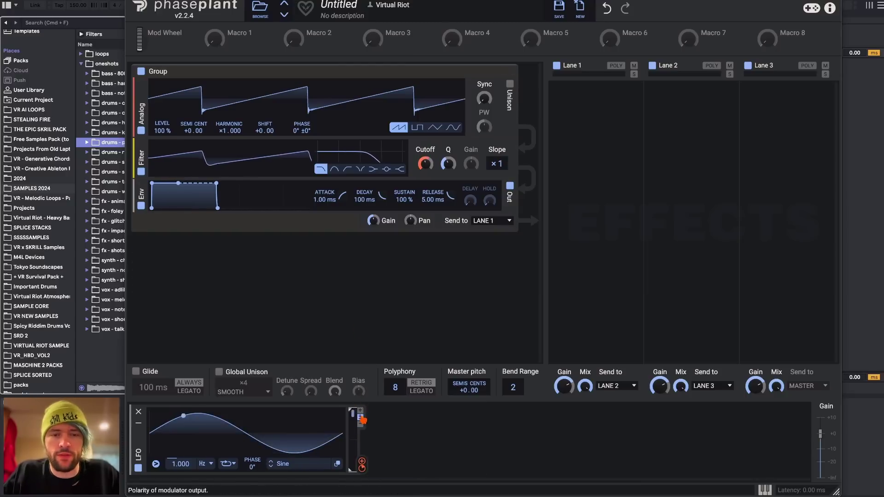
# Sync the LFO's rate to the tempo, try 8/16, 1/16 and 2/16, and settle on 4/16
pyautogui.click(211, 465)
pyautogui.click(225, 475)
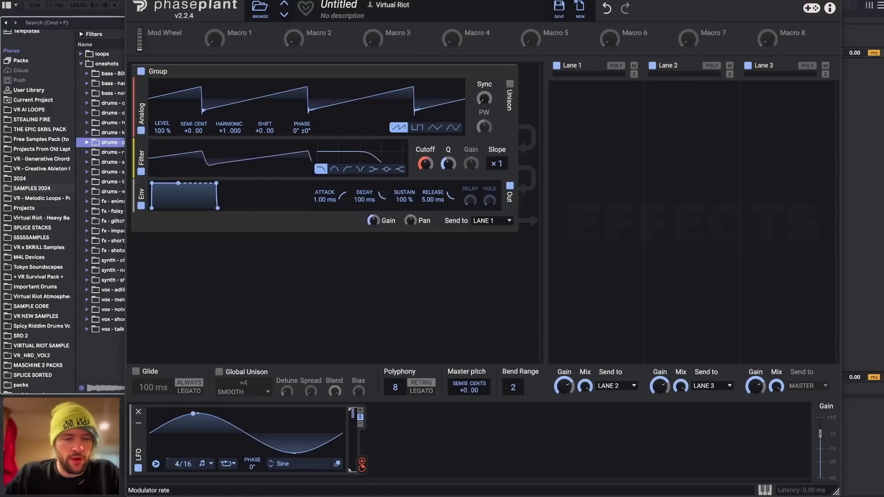
pyautogui.moveTo(183, 464); pyautogui.dragTo(175, 465)
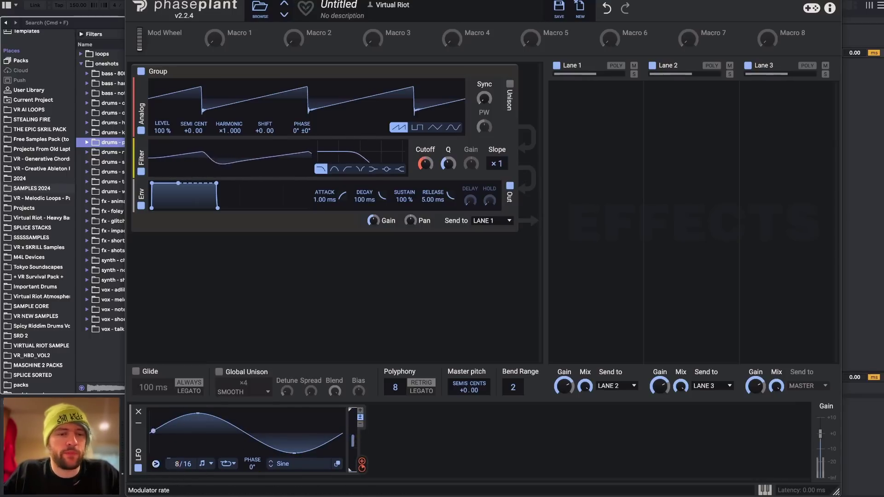
pyautogui.moveTo(183, 463); pyautogui.dragTo(199, 427)
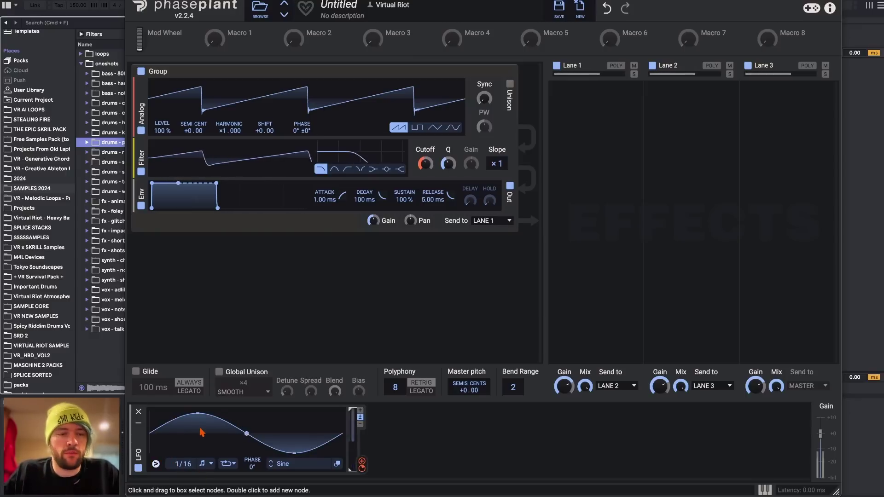
pyautogui.scroll(1, 179, 468)
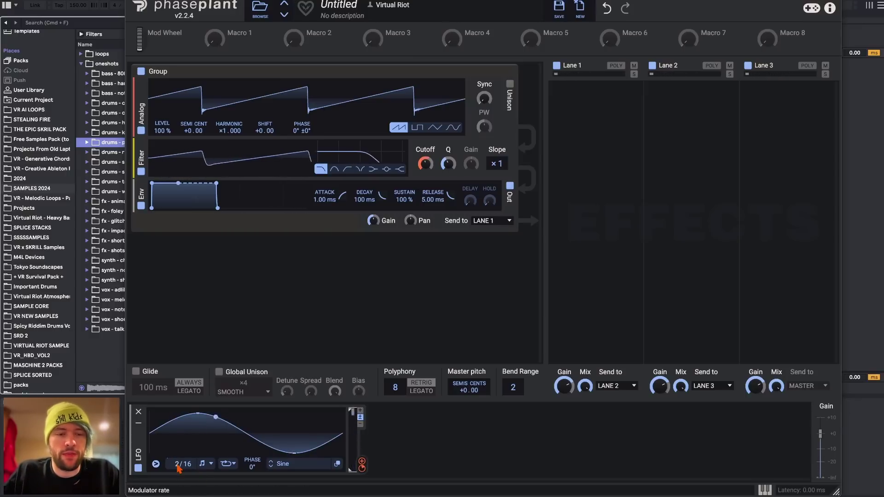
pyautogui.scroll(-1, 178, 467)
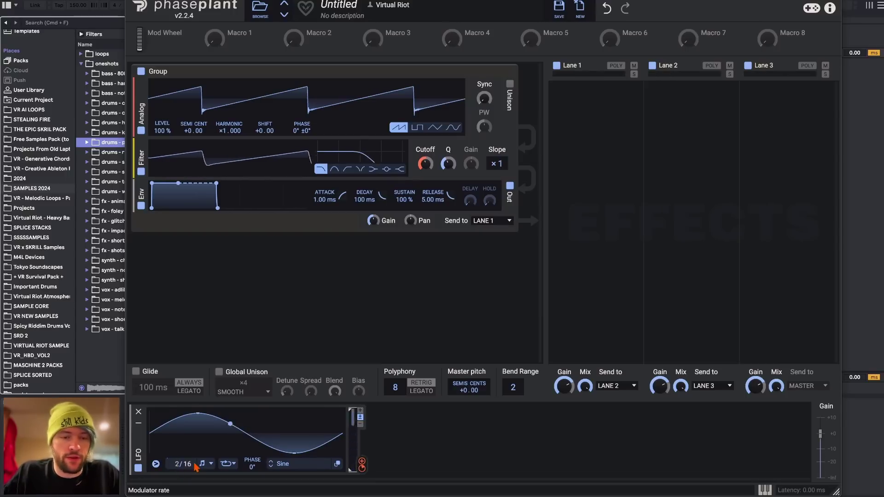
pyautogui.scroll(3, 179, 465)
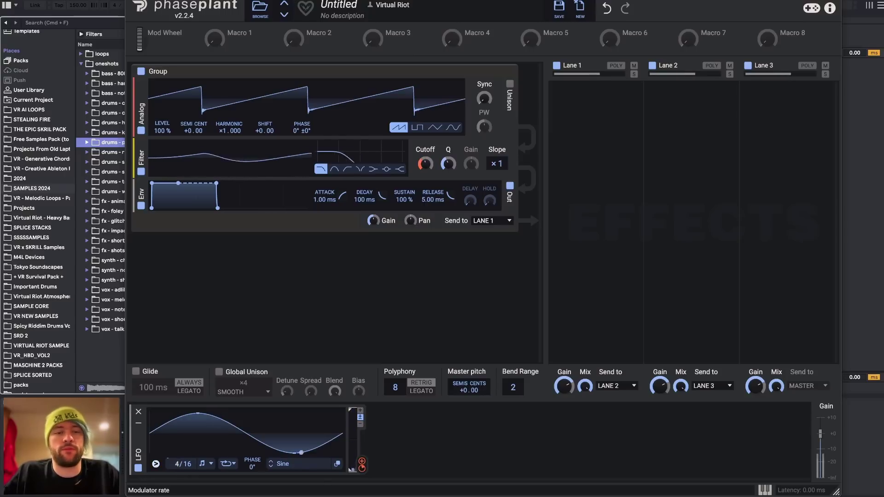
pyautogui.scroll(-3, 180, 464)
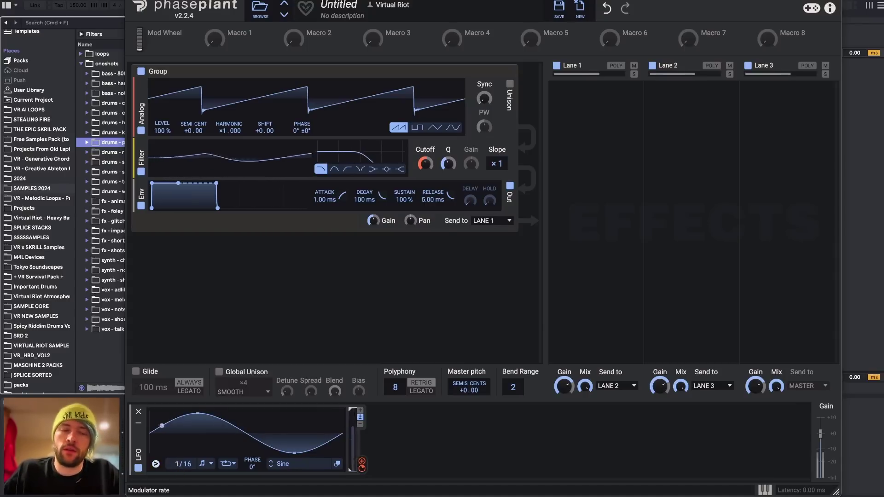
pyautogui.moveTo(176, 464); pyautogui.dragTo(176, 458)
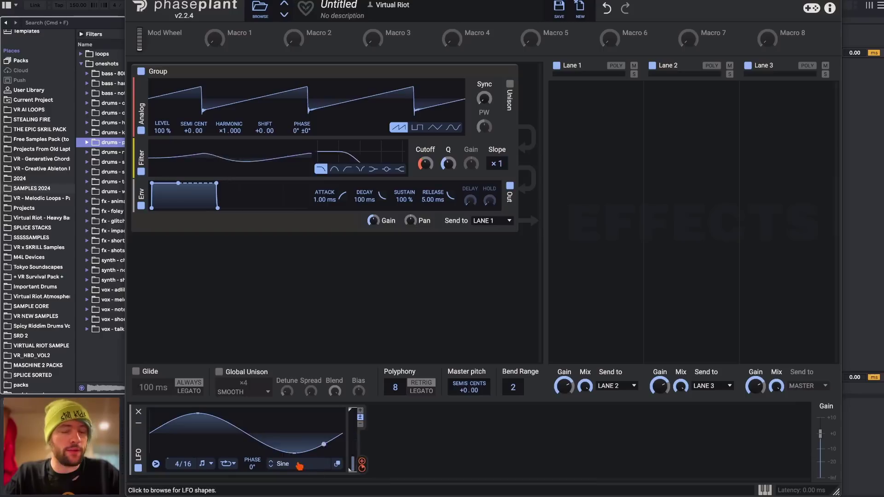
# Nudge the sine's trough node slightly and look through the Complex and Classic factory LFO shapes
pyautogui.moveTo(297, 456)
pyautogui.mouseDown()
pyautogui.moveTo(295, 417)
pyautogui.moveTo(297, 453)
pyautogui.mouseUp()
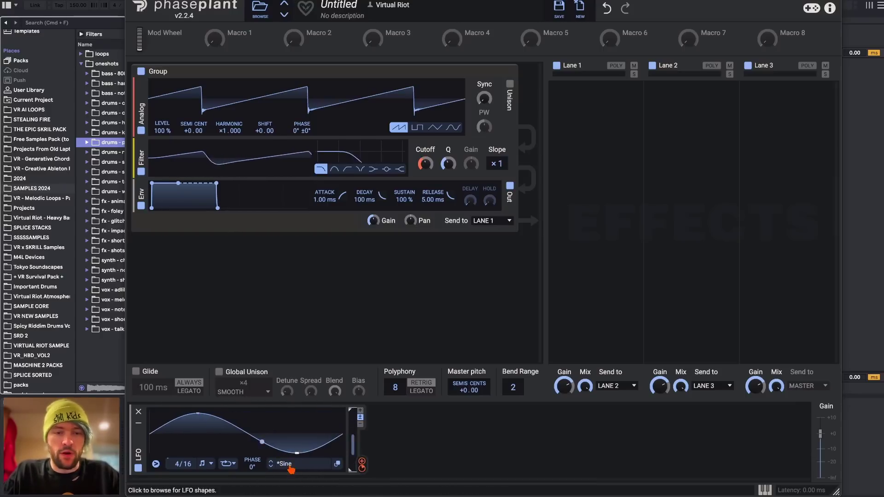
pyautogui.click(289, 464)
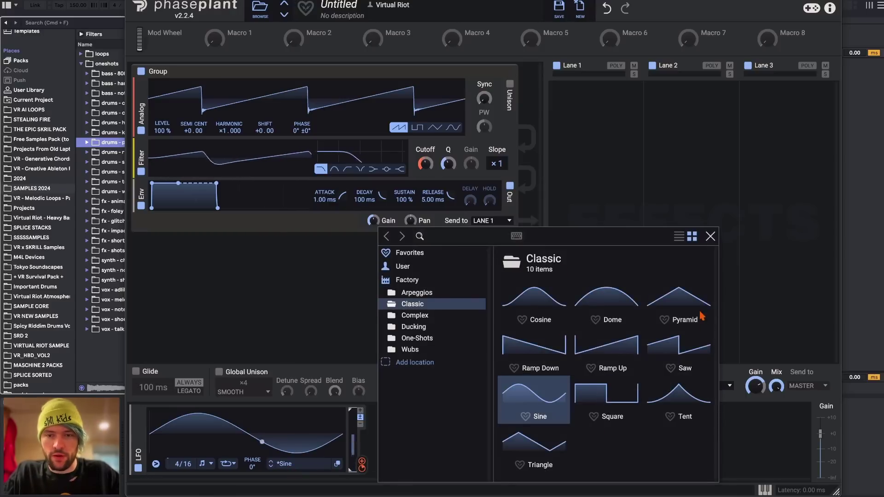
pyautogui.click(415, 315)
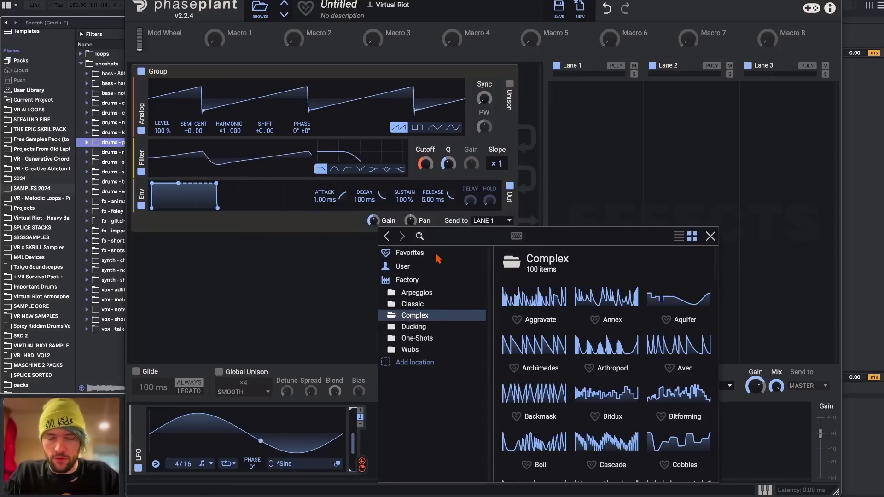
pyautogui.click(412, 304)
pyautogui.click(224, 407)
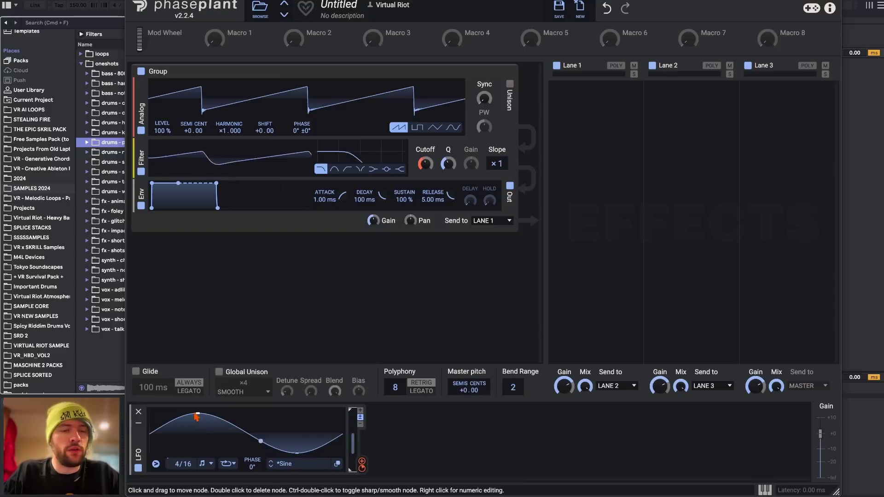
# Shift the sine's peak, raise it to 100 % in the LFO Editor and add three sharp nodes to the falling part
pyautogui.moveTo(199, 414); pyautogui.dragTo(220, 413)
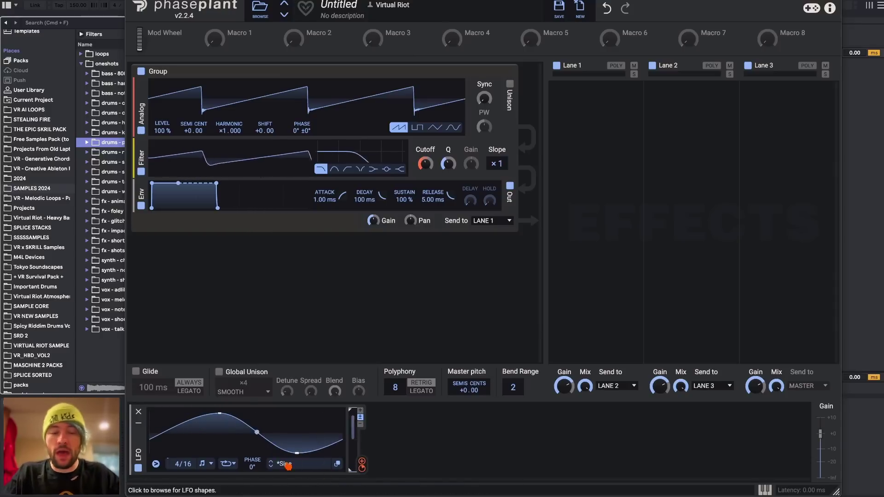
pyautogui.click(337, 465)
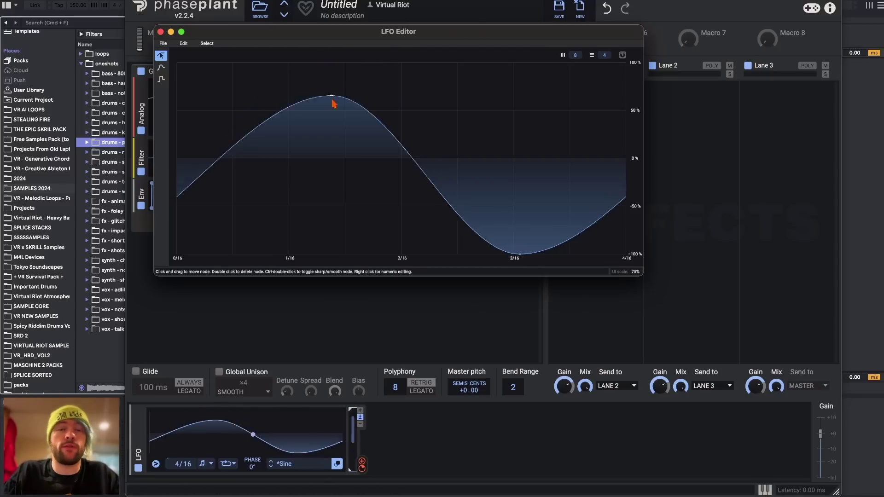
pyautogui.moveTo(332, 96); pyautogui.dragTo(269, 62)
pyautogui.doubleClick(337, 189)
pyautogui.doubleClick(444, 136)
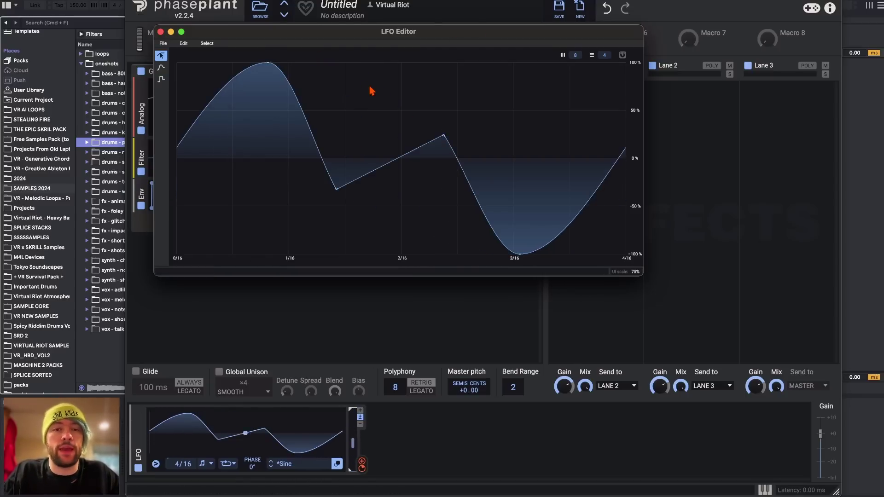
pyautogui.doubleClick(370, 87)
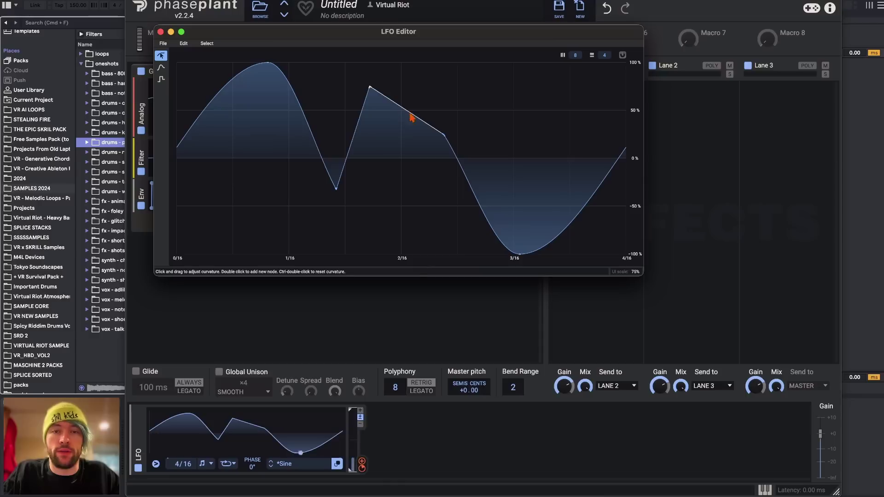
# Draw a stepped LFO shape between 100 % and -50 % on the 8 by 4 grid and close the LFO Editor
pyautogui.click(161, 79)
pyautogui.moveTo(195, 85)
pyautogui.mouseDown()
pyautogui.moveTo(219, 103)
pyautogui.moveTo(572, 223)
pyautogui.moveTo(510, 145)
pyautogui.mouseUp()
pyautogui.moveTo(193, 165)
pyautogui.mouseDown()
pyautogui.moveTo(199, 218)
pyautogui.moveTo(208, 98)
pyautogui.moveTo(282, 244)
pyautogui.moveTo(231, 144)
pyautogui.moveTo(462, 127)
pyautogui.moveTo(601, 221)
pyautogui.mouseUp()
pyautogui.click(622, 55)
pyautogui.moveTo(604, 55); pyautogui.dragTo(604, 74)
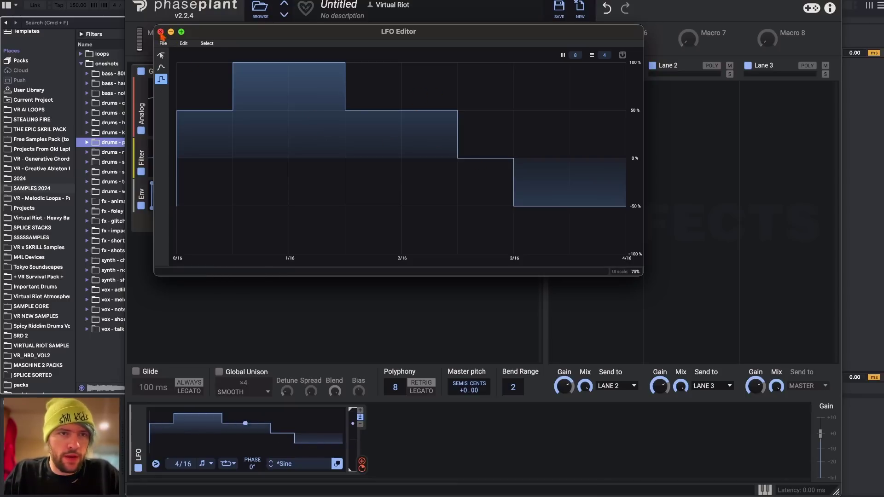
pyautogui.click(337, 464)
# Reload the Sine shape from the Classic factory LFO shapes
pyautogui.click(294, 464)
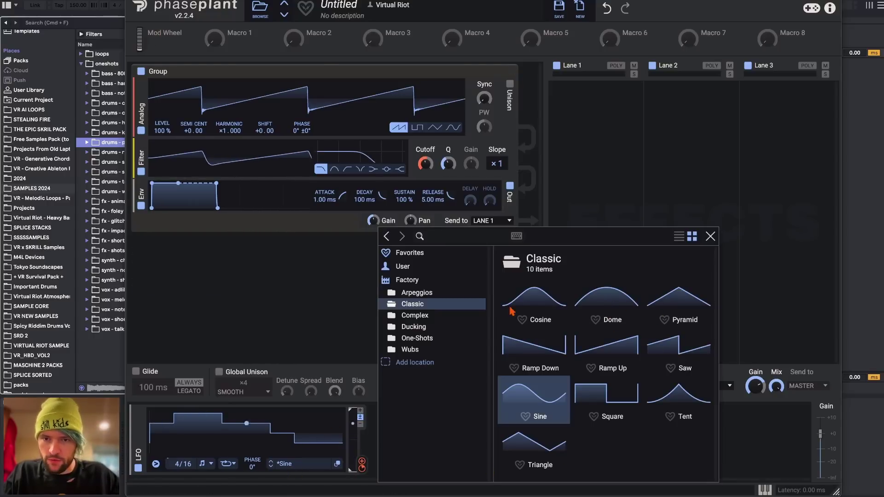
pyautogui.click(529, 363)
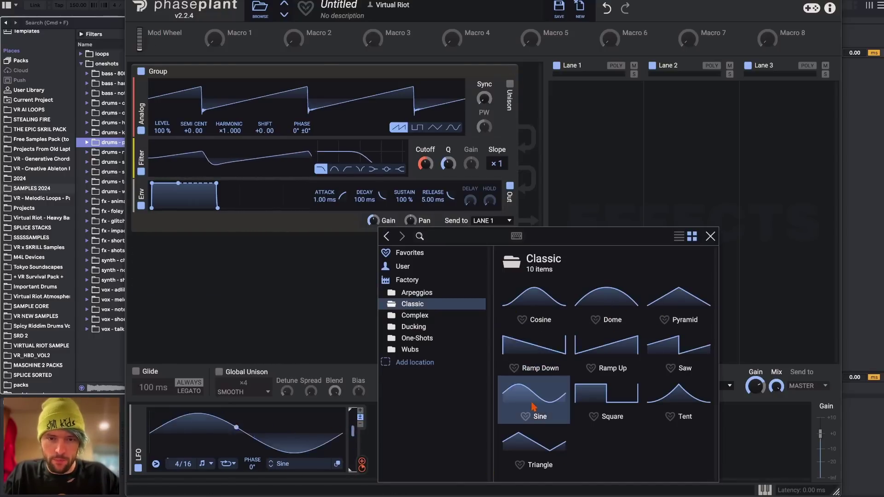
pyautogui.doubleClick(529, 404)
# Try adding and deleting nodes on the sine's falling slope, and reposition the peak, trough and slope nodes
pyautogui.moveTo(237, 433); pyautogui.dragTo(198, 442)
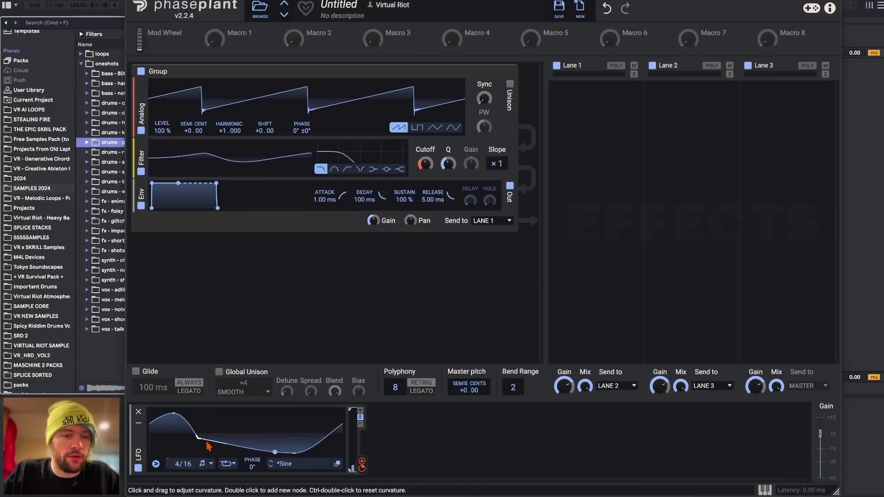
pyautogui.doubleClick(197, 438)
pyautogui.doubleClick(222, 435)
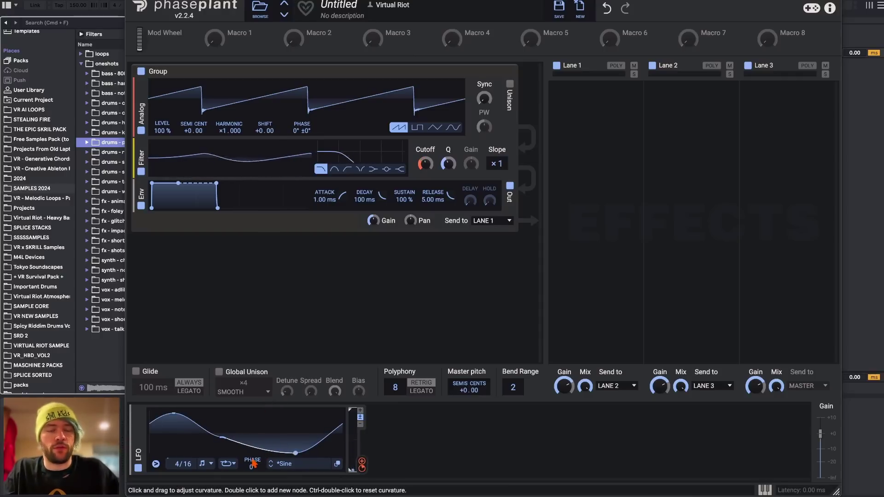
pyautogui.moveTo(173, 414)
pyautogui.mouseDown()
pyautogui.moveTo(183, 456)
pyautogui.moveTo(183, 414)
pyautogui.mouseUp()
pyautogui.moveTo(296, 455)
pyautogui.mouseDown()
pyautogui.moveTo(296, 435)
pyautogui.moveTo(293, 451)
pyautogui.mouseUp()
pyautogui.moveTo(220, 437); pyautogui.dragTo(234, 423)
pyautogui.doubleClick(224, 420)
# Turn on Smooth for the node on the falling slope and turn it off for the peak node
pyautogui.rightClick(244, 426)
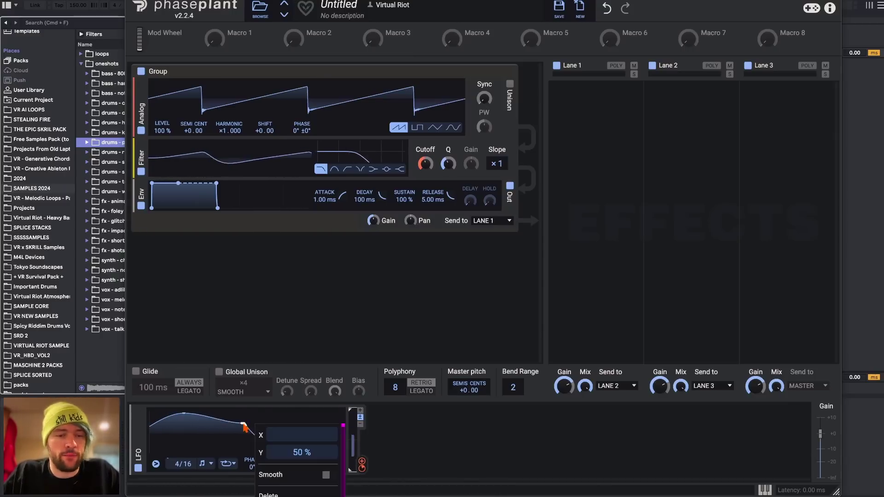
pyautogui.click(326, 476)
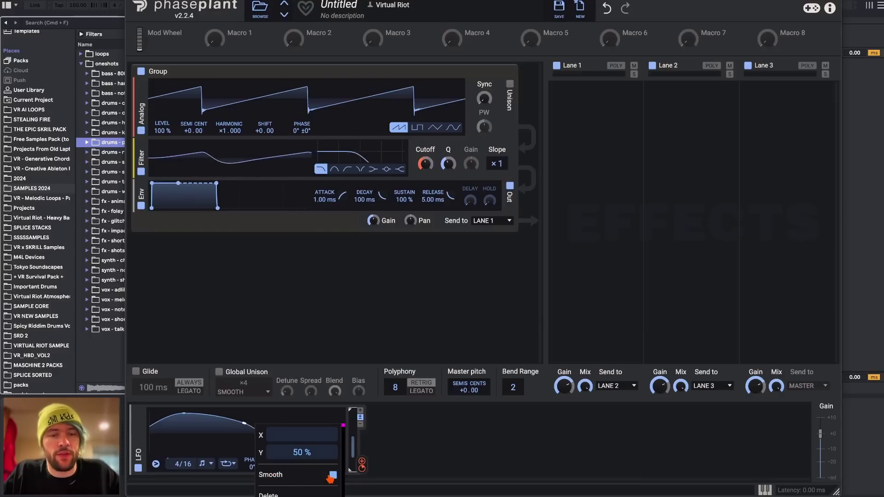
pyautogui.rightClick(184, 414)
pyautogui.click(262, 463)
# Move the LFO's trough node a little later and raise the slope node to the peak's level for a flat-topped curve
pyautogui.click(299, 457)
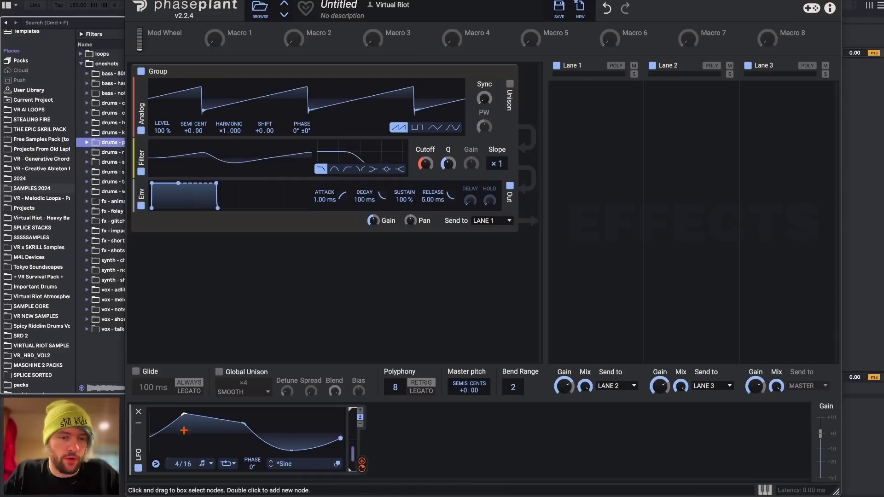
pyautogui.moveTo(299, 457); pyautogui.dragTo(303, 468)
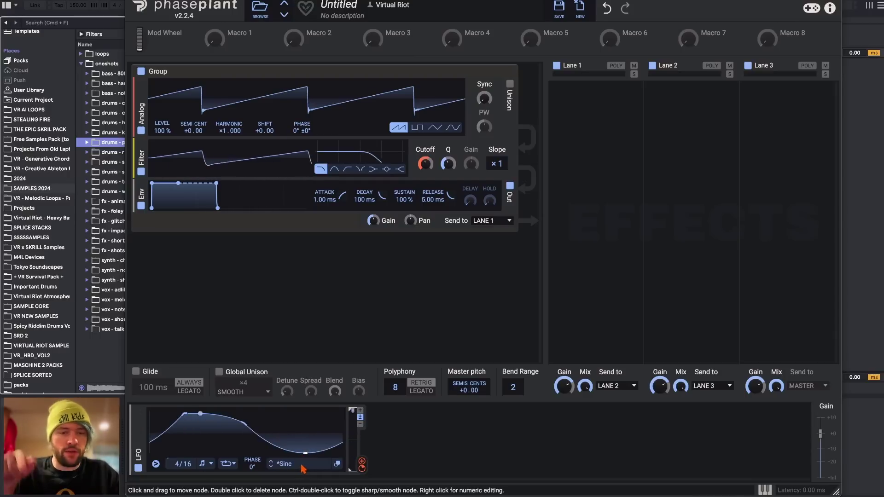
pyautogui.moveTo(244, 423); pyautogui.dragTo(260, 412)
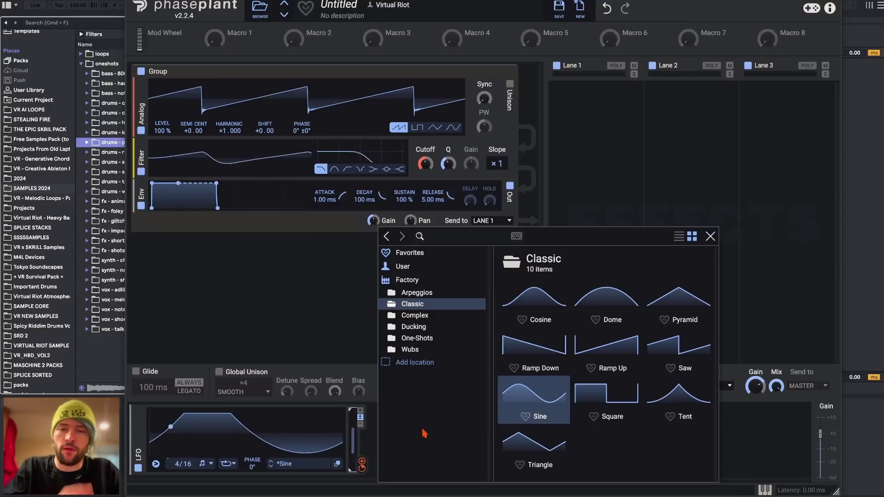
pyautogui.click(263, 428)
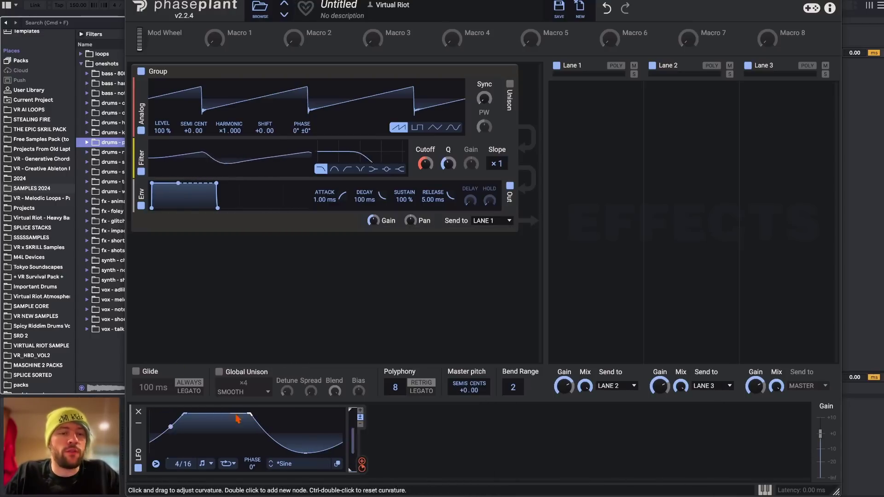
# Delete the LFO's flat-top nodes and replace them with a single sharp peak in the first third of the cycle
pyautogui.doubleClick(186, 415)
pyautogui.moveTo(231, 416); pyautogui.dragTo(257, 421)
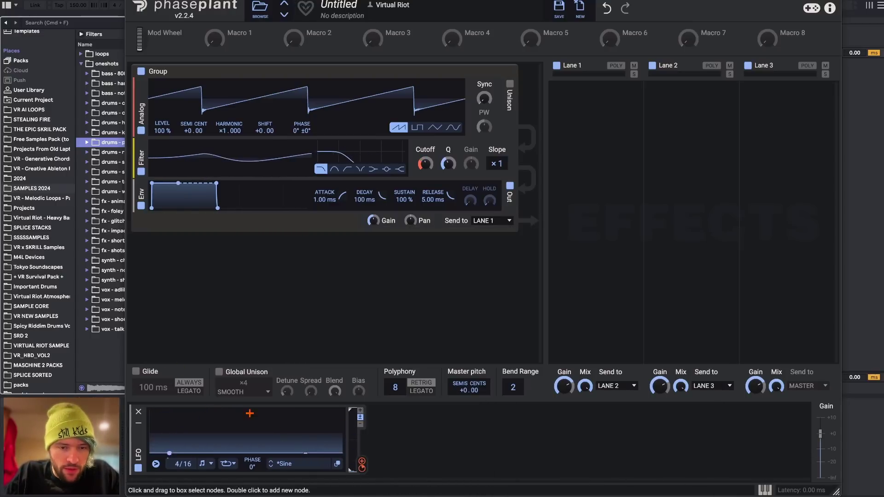
pyautogui.moveTo(309, 453); pyautogui.dragTo(288, 451)
pyautogui.moveTo(249, 415); pyautogui.dragTo(207, 411)
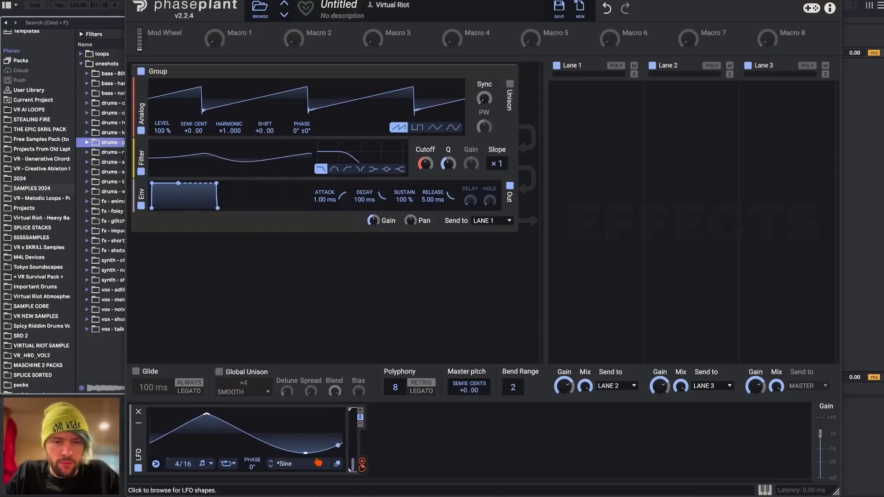
# Move the LFO's low node to the start of the cycle and its peak node to the end to form a rising ramp
pyautogui.moveTo(288, 451)
pyautogui.mouseDown()
pyautogui.moveTo(294, 430)
pyautogui.moveTo(292, 444)
pyautogui.mouseUp()
pyautogui.moveTo(205, 413); pyautogui.dragTo(329, 414)
pyautogui.moveTo(342, 455); pyautogui.dragTo(156, 461)
pyautogui.moveTo(331, 414); pyautogui.dragTo(352, 417)
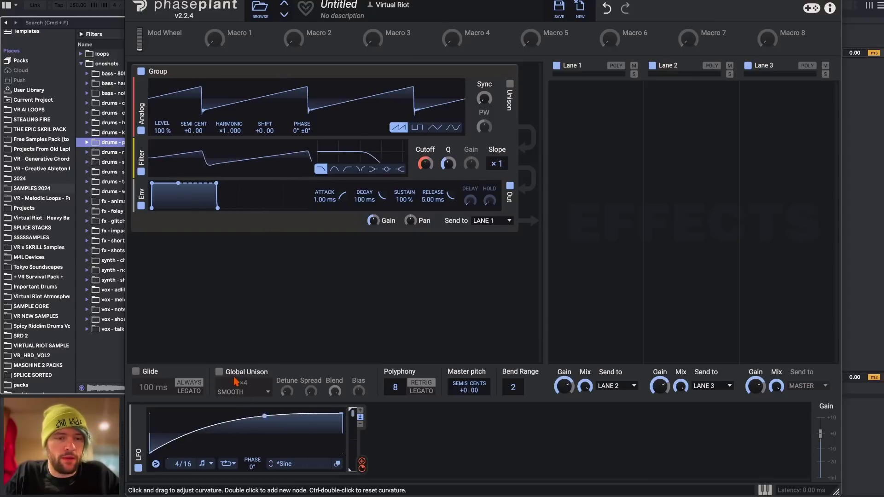
# Adjust the rising ramp's curvature to shape it into a gentle S-curve
pyautogui.moveTo(248, 437); pyautogui.dragTo(293, 477)
pyautogui.moveTo(236, 432); pyautogui.dragTo(249, 430)
pyautogui.moveTo(329, 419); pyautogui.dragTo(318, 428)
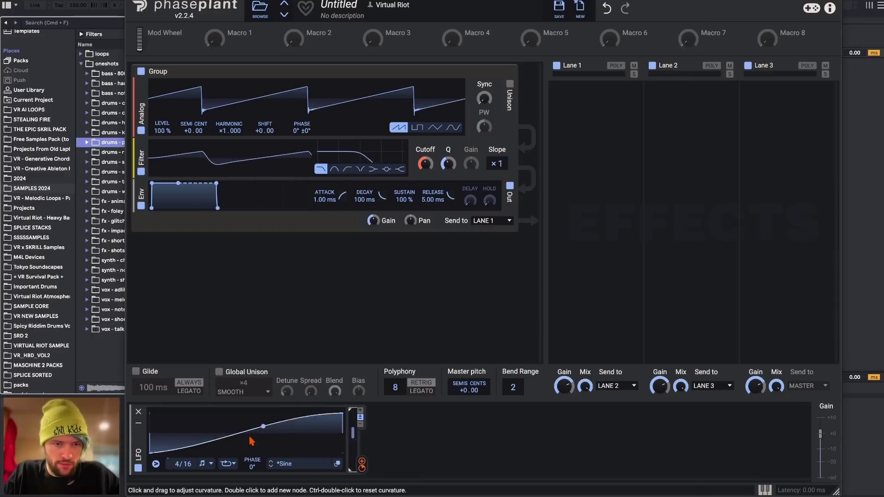
pyautogui.moveTo(195, 444); pyautogui.dragTo(183, 477)
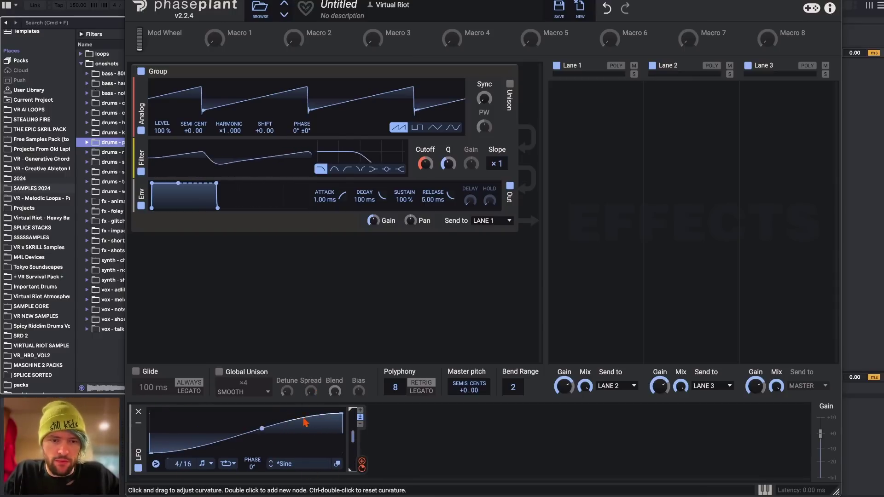
# Straighten the LFO's rising ramp and bend it back into a gentle S-curve
pyautogui.moveTo(304, 393); pyautogui.dragTo(256, 410)
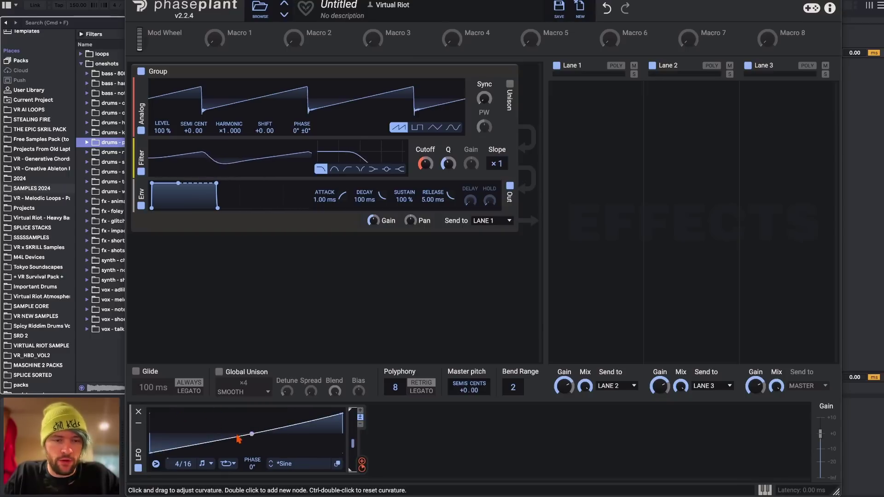
pyautogui.moveTo(245, 438)
pyautogui.mouseDown()
pyautogui.moveTo(240, 411)
pyautogui.moveTo(268, 445)
pyautogui.moveTo(259, 436)
pyautogui.mouseUp()
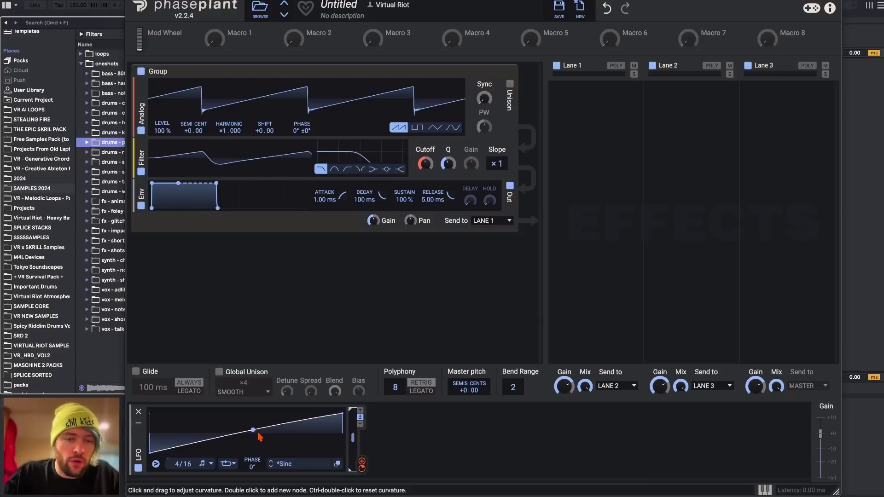
pyautogui.moveTo(179, 446); pyautogui.dragTo(184, 466)
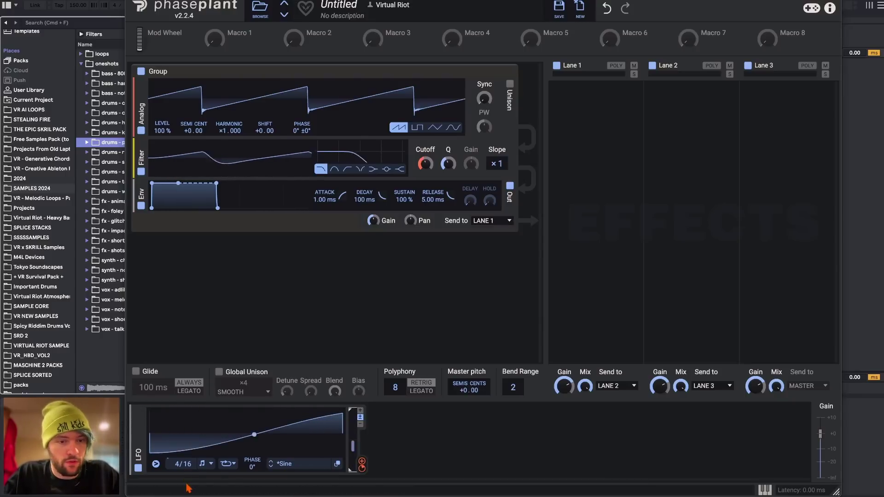
pyautogui.moveTo(313, 421); pyautogui.dragTo(310, 415)
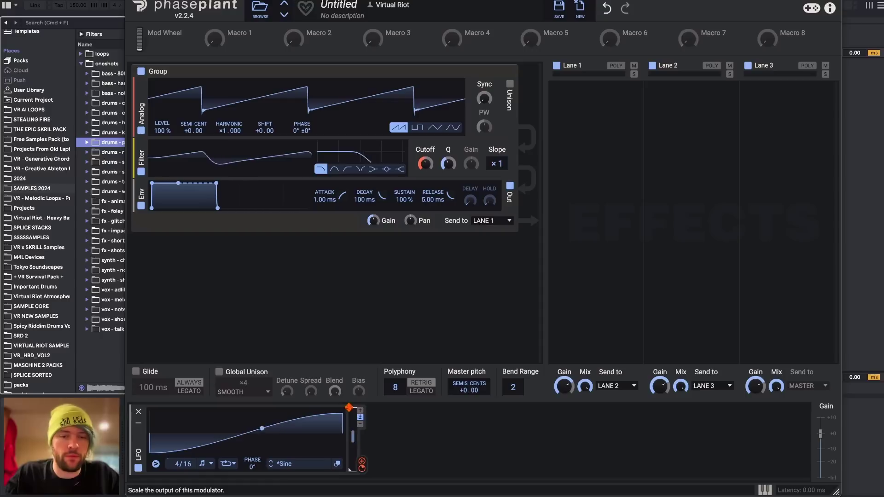
# Reshape the LFO into a smooth hump peaking in the cycle's first third, and view the available modulator types
pyautogui.moveTo(261, 428); pyautogui.dragTo(201, 412)
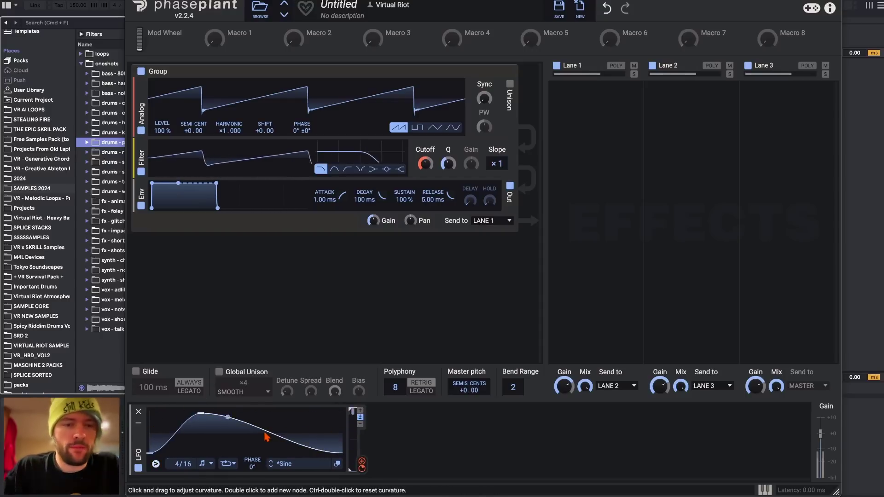
pyautogui.moveTo(266, 436); pyautogui.dragTo(265, 431)
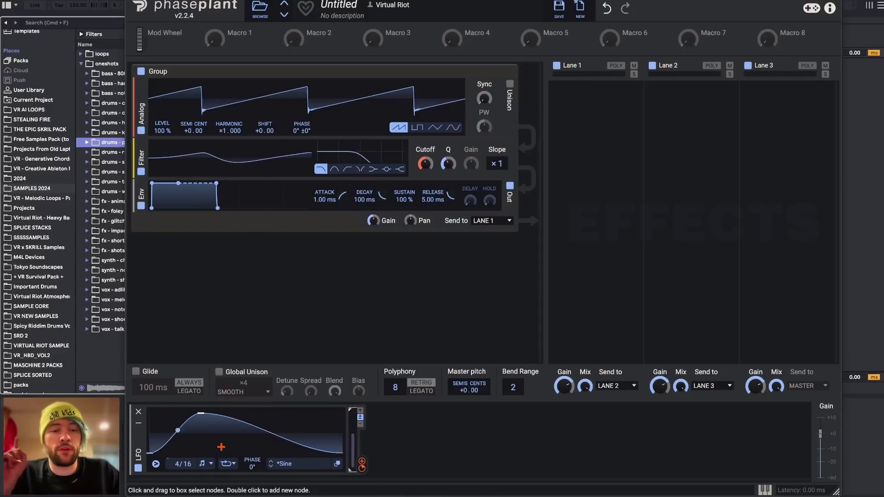
pyautogui.click(424, 441)
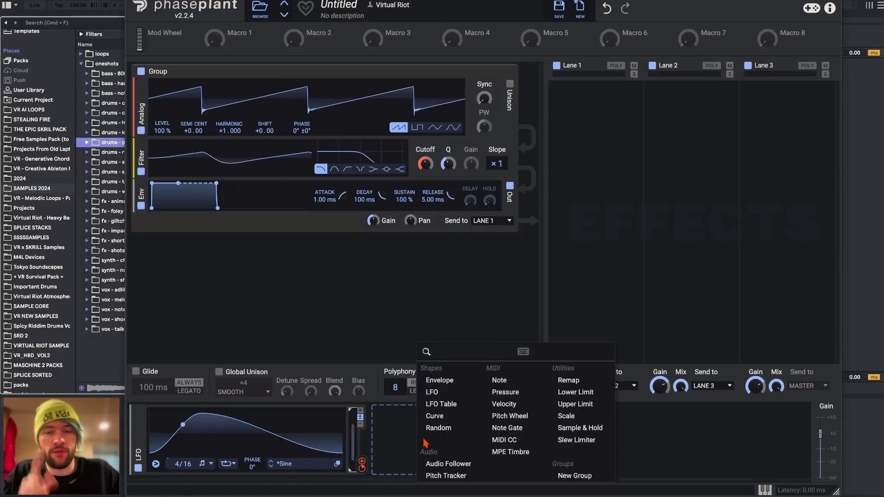
pyautogui.click(432, 391)
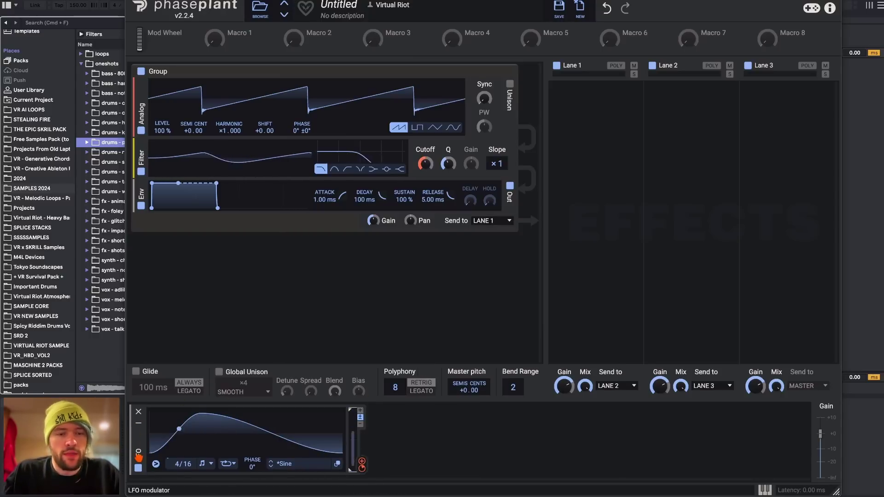
# Examine the LFO's trigger input and its note trigger options
pyautogui.click(156, 464)
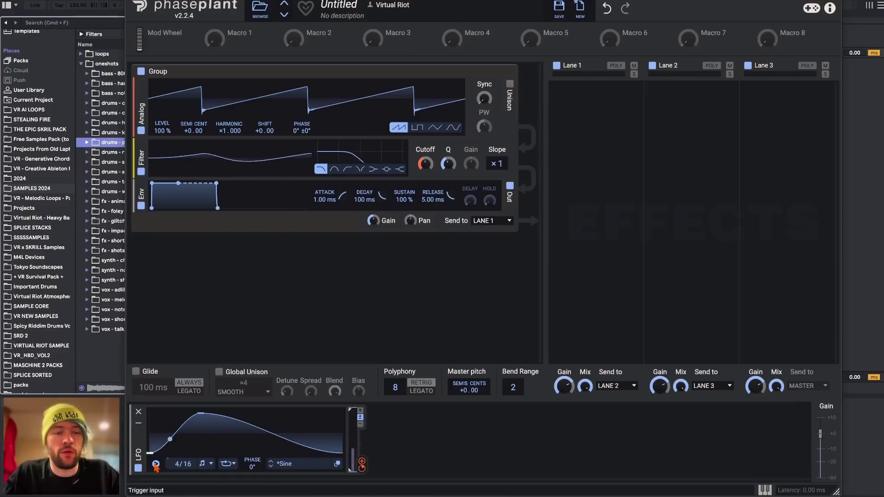
pyautogui.moveTo(158, 467)
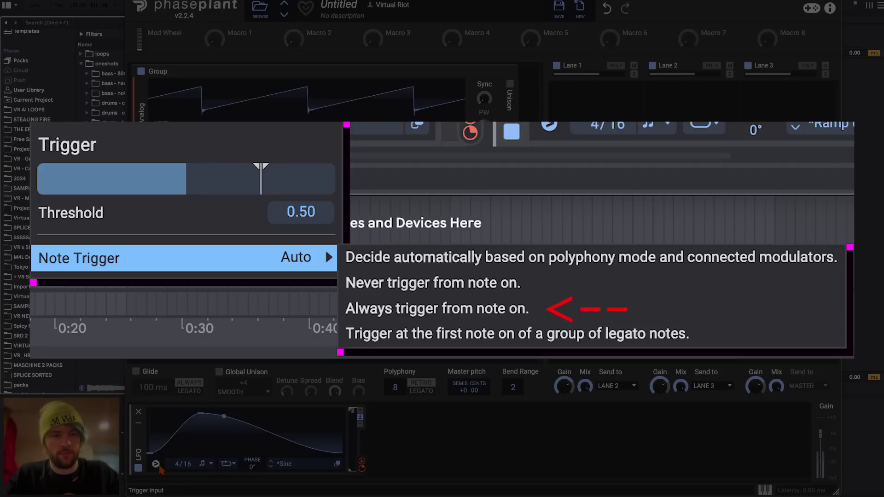
pyautogui.click(157, 464)
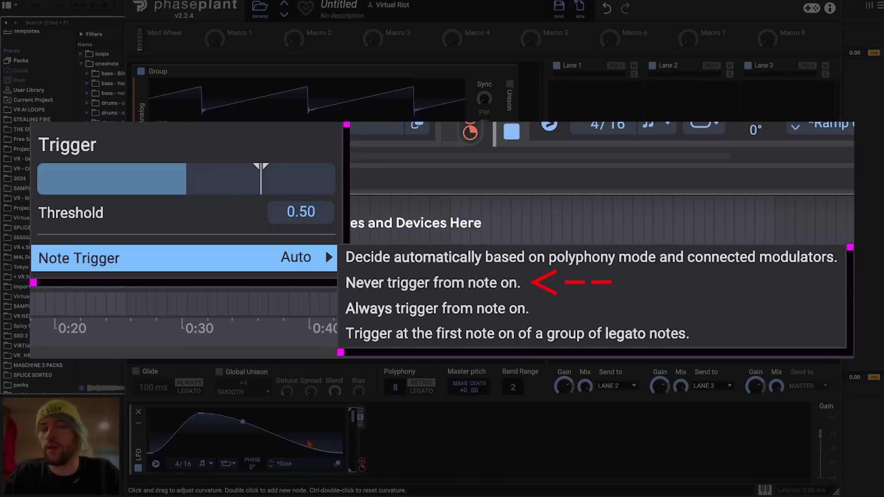
pyautogui.click(157, 465)
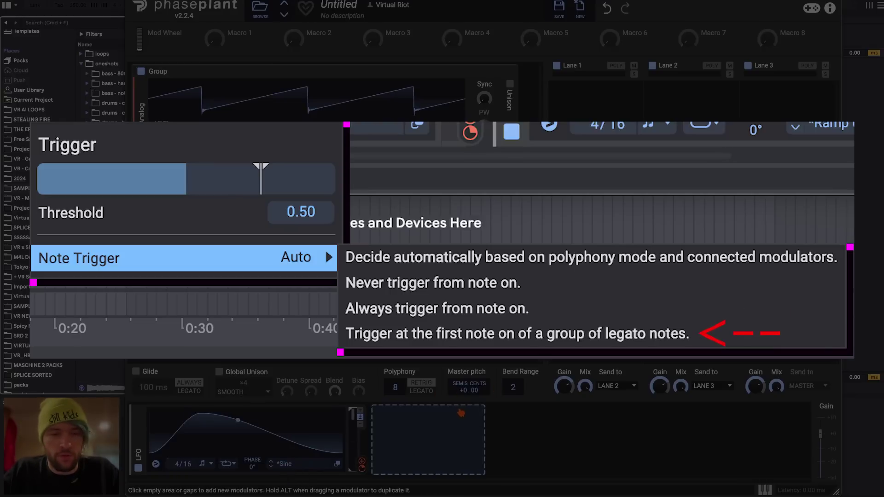
# Set the polyphony to 1 and the LFO's synced rate to 8/16
pyautogui.moveTo(399, 391); pyautogui.dragTo(399, 428)
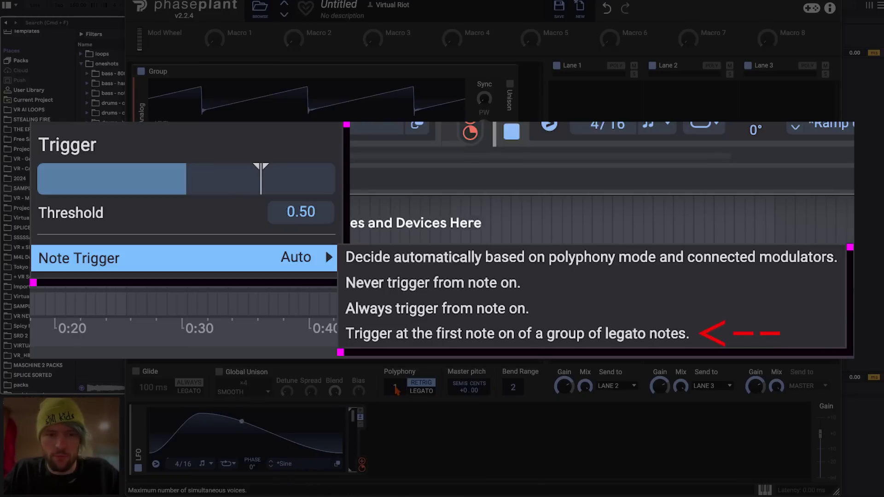
pyautogui.moveTo(183, 463); pyautogui.dragTo(182, 445)
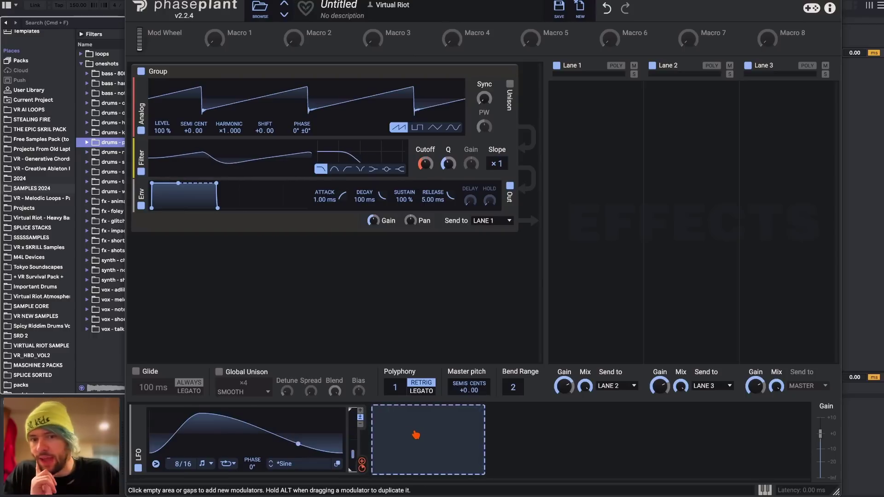
# Add an Envelope modulator with a 0.00 ms attack and remove the LFO's modulation of the filter cutoff
pyautogui.click(416, 434)
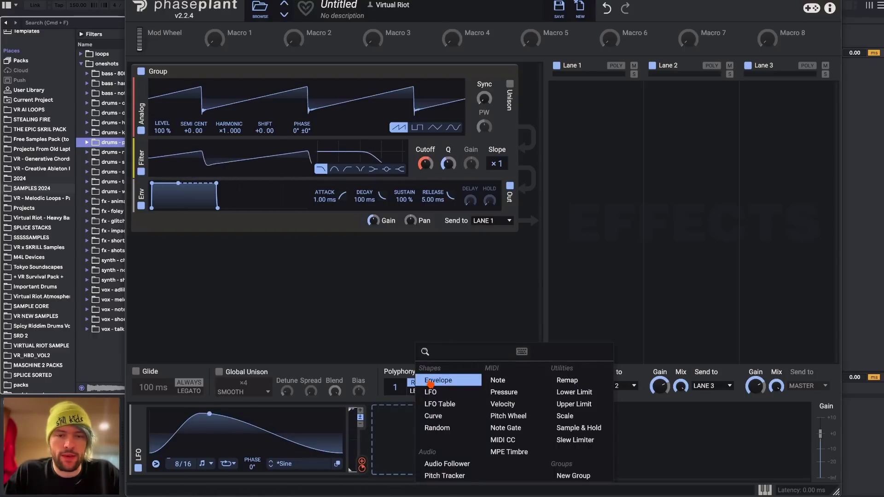
pyautogui.click(430, 382)
pyautogui.moveTo(420, 467); pyautogui.dragTo(419, 479)
pyautogui.doubleClick(361, 468)
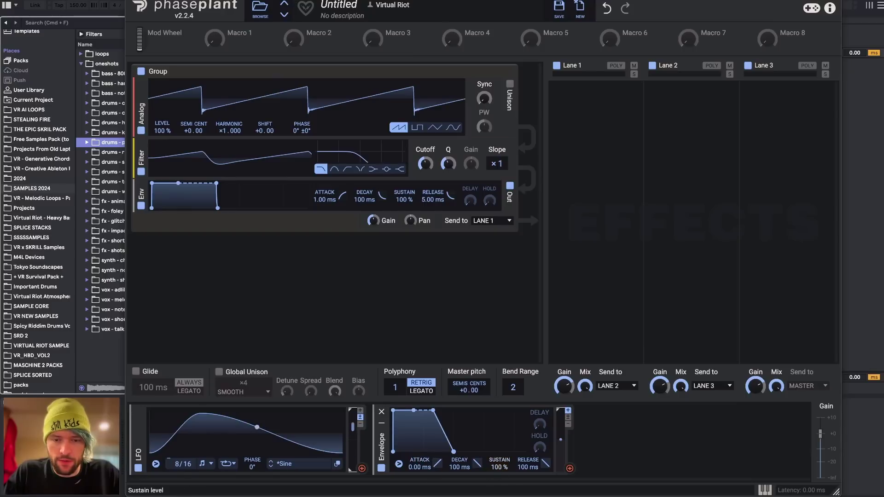
# Set the new envelope's sustain to 0.0% and decay to 184 ms, and route it to the filter cutoff
pyautogui.moveTo(501, 474); pyautogui.dragTo(502, 495)
pyautogui.moveTo(466, 457); pyautogui.dragTo(467, 441)
pyautogui.moveTo(569, 468); pyautogui.dragTo(425, 174)
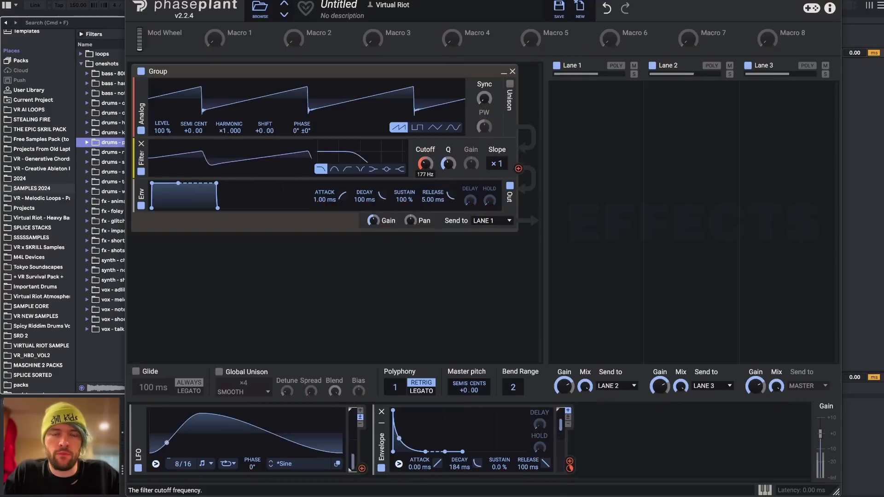
# Check the envelope's trigger settings while moving the LFO's peak to the cycle's start and back into its first quarter
pyautogui.moveTo(200, 414); pyautogui.dragTo(151, 413)
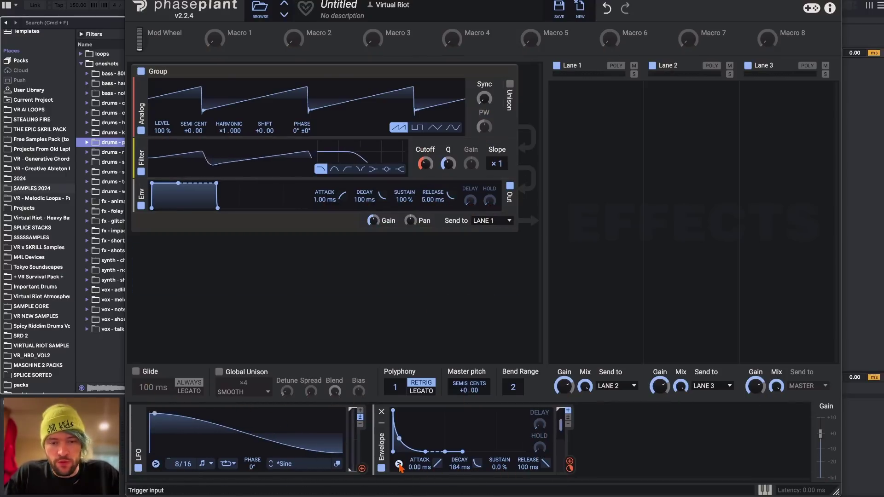
pyautogui.click(398, 465)
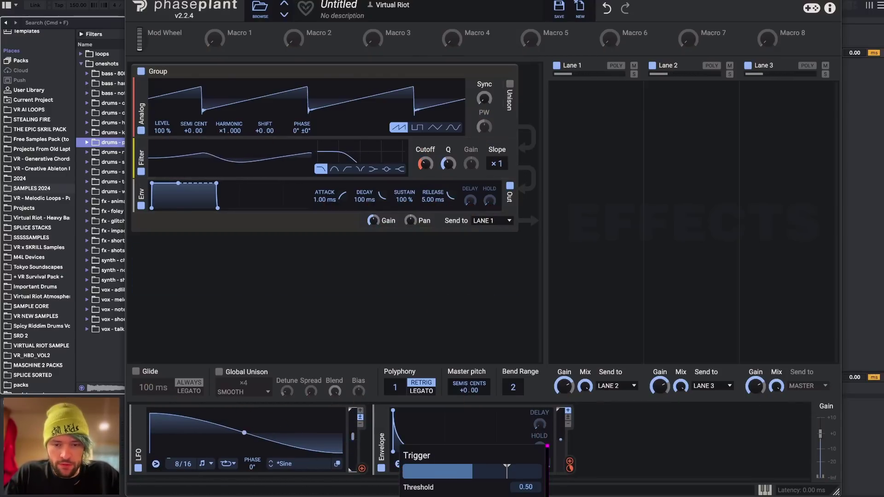
pyautogui.press('Escape')
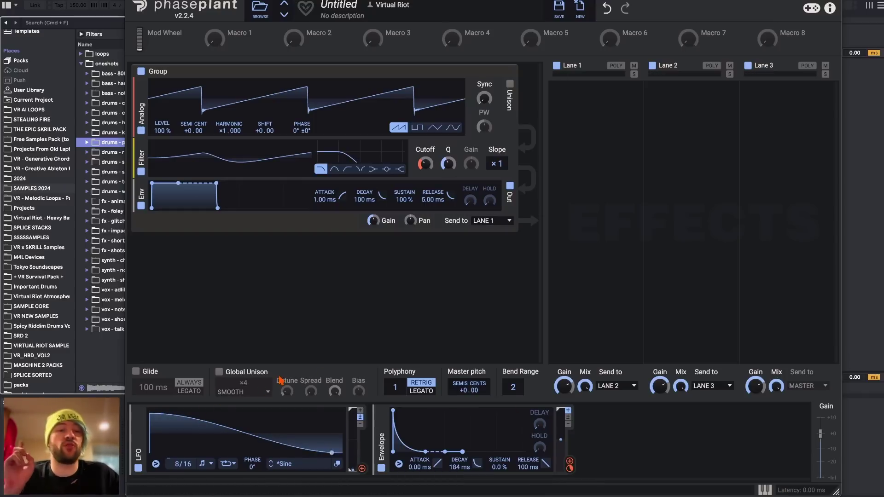
pyautogui.moveTo(154, 414); pyautogui.dragTo(194, 419)
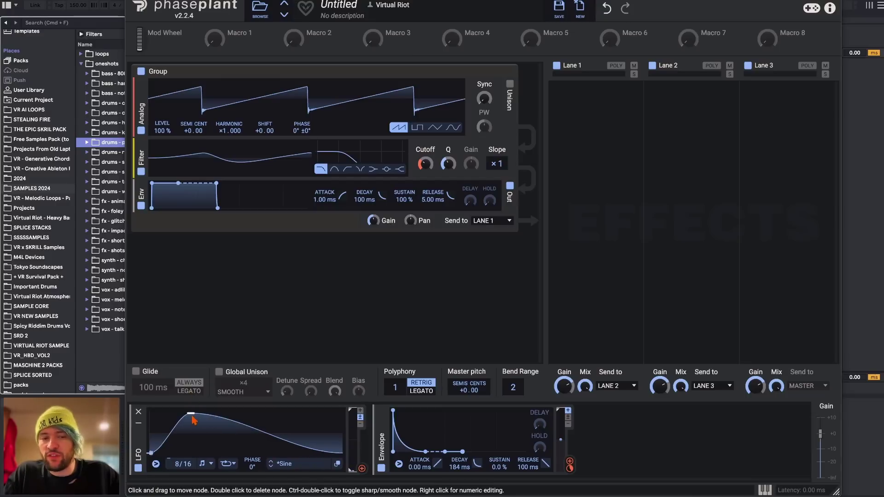
# Route the LFO to the envelope's trigger input and move the LFO's peak to the start of the cycle
pyautogui.click(361, 469)
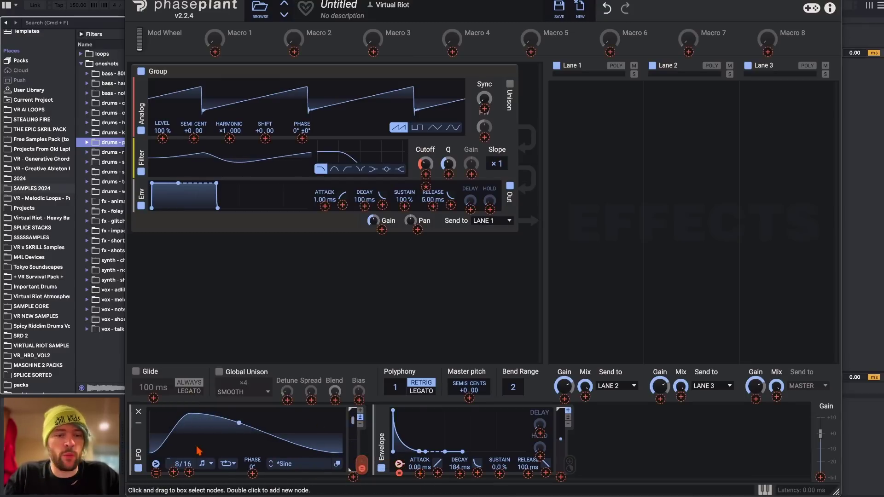
pyautogui.click(191, 414)
pyautogui.doubleClick(191, 414)
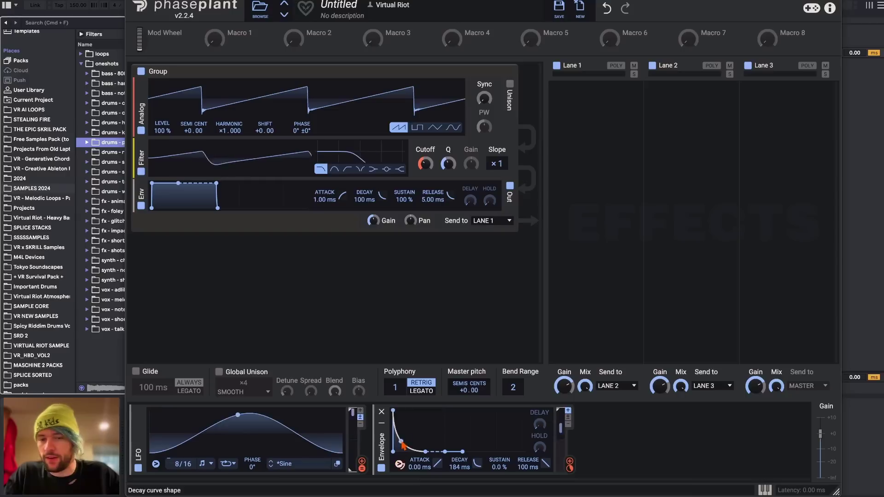
pyautogui.moveTo(249, 414); pyautogui.dragTo(150, 413)
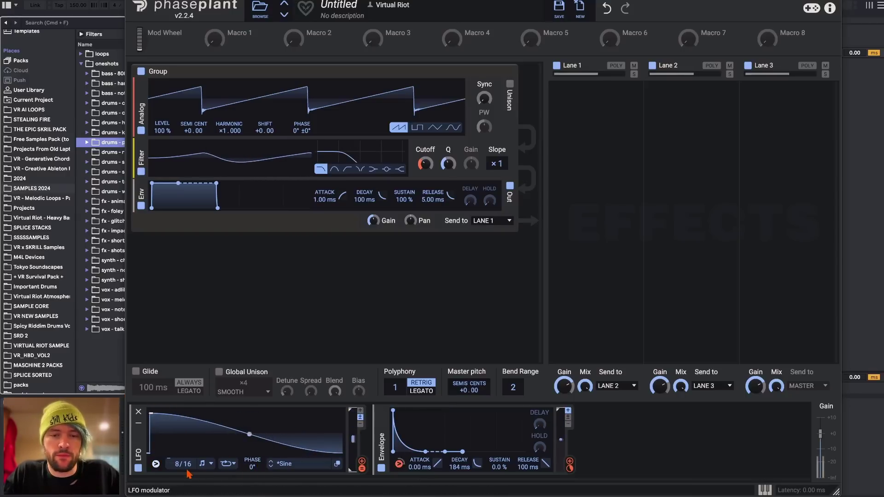
# Lower the LFO's synced rate to 4/16, switch its rate unit to Hz and set it to 1.576 Hz
pyautogui.moveTo(177, 464); pyautogui.dragTo(176, 477)
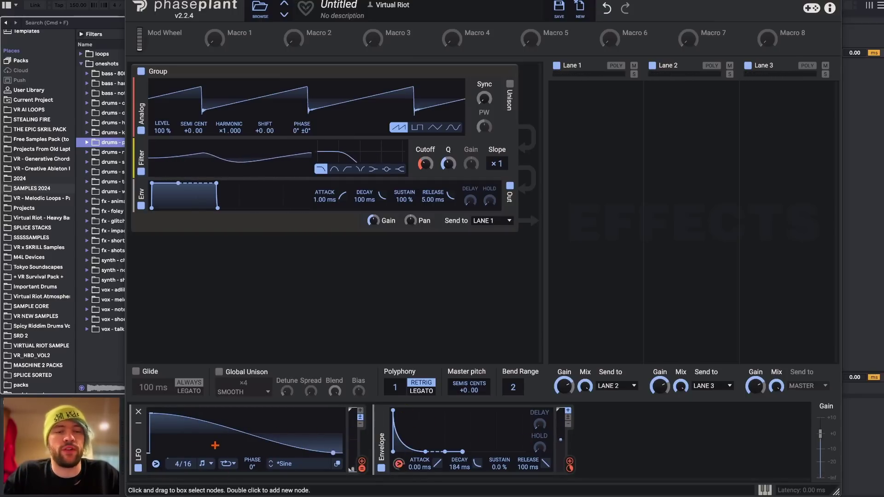
pyautogui.click(208, 463)
pyautogui.click(216, 463)
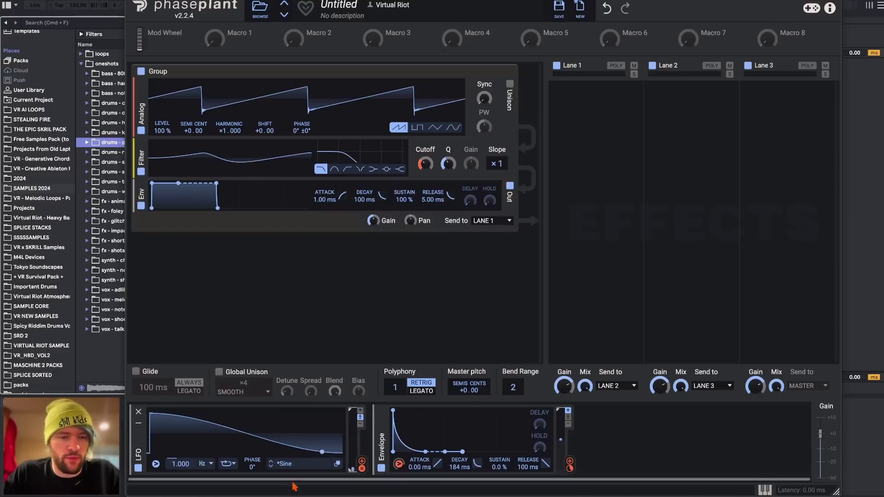
pyautogui.moveTo(180, 464)
pyautogui.mouseDown()
pyautogui.moveTo(180, 453)
pyautogui.moveTo(181, 462)
pyautogui.mouseUp()
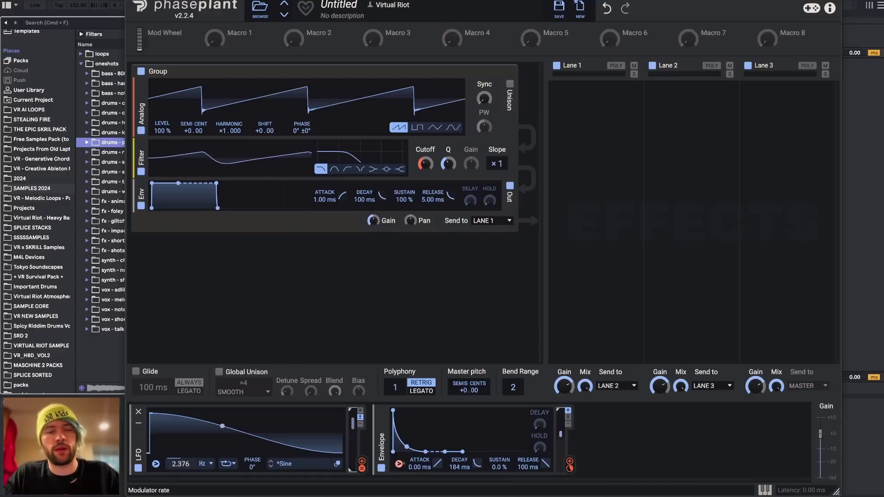
pyautogui.moveTo(180, 463); pyautogui.dragTo(181, 454)
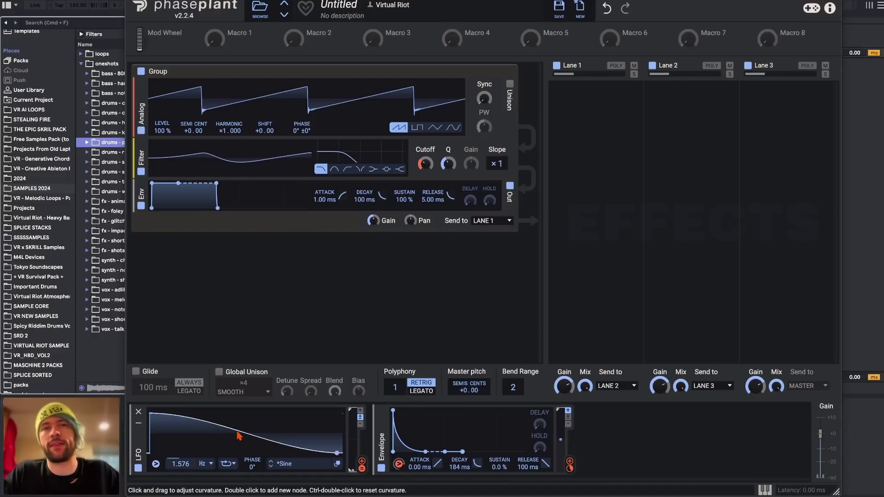
# Assign Macro 1 to the LFO's rate, adjusting the modulation depth while turning the macro up
pyautogui.click(231, 43)
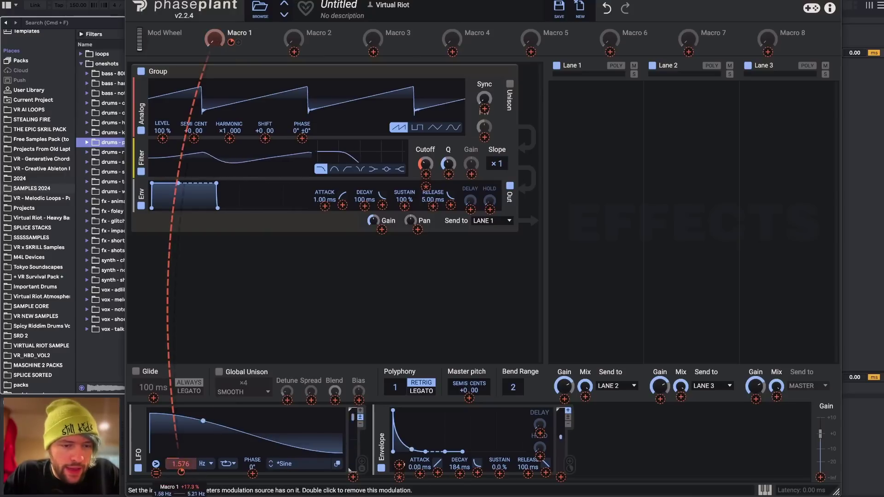
pyautogui.click(181, 473)
pyautogui.moveTo(219, 46); pyautogui.dragTo(220, 0)
pyautogui.moveTo(182, 473); pyautogui.dragTo(183, 472)
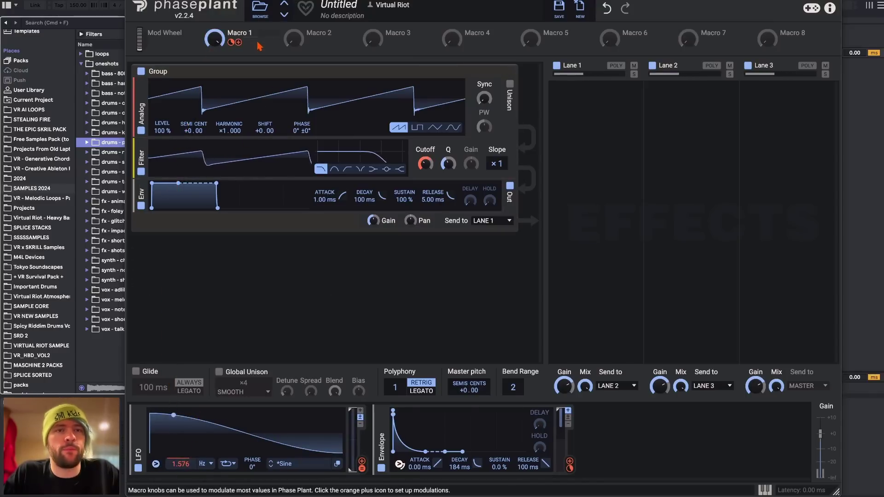
# Assign Macro 1 to the new envelope's decay time as well and adjust that modulation's depth
pyautogui.click(231, 42)
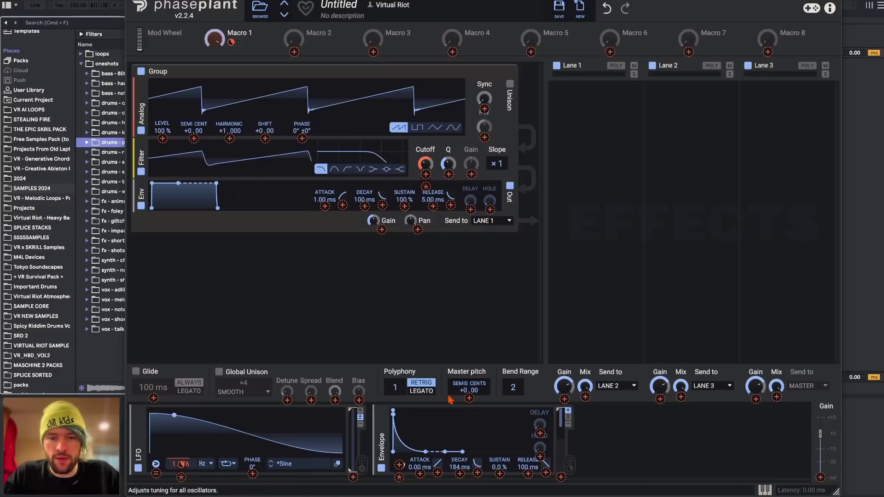
pyautogui.click(460, 473)
pyautogui.moveTo(459, 473); pyautogui.dragTo(459, 480)
pyautogui.click(231, 42)
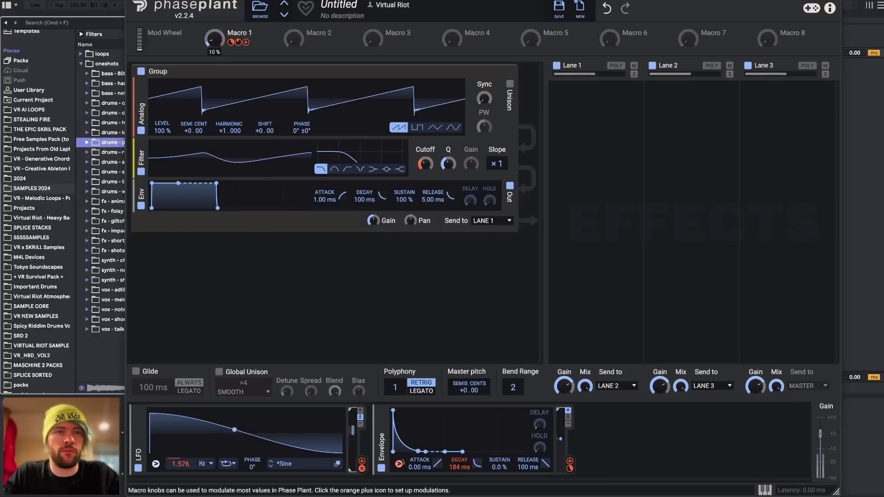
# Sweep Macro 1 to vary the retriggering speed and set the polyphony to 8
pyautogui.moveTo(214, 39); pyautogui.dragTo(214, 85)
pyautogui.moveTo(395, 388); pyautogui.dragTo(395, 376)
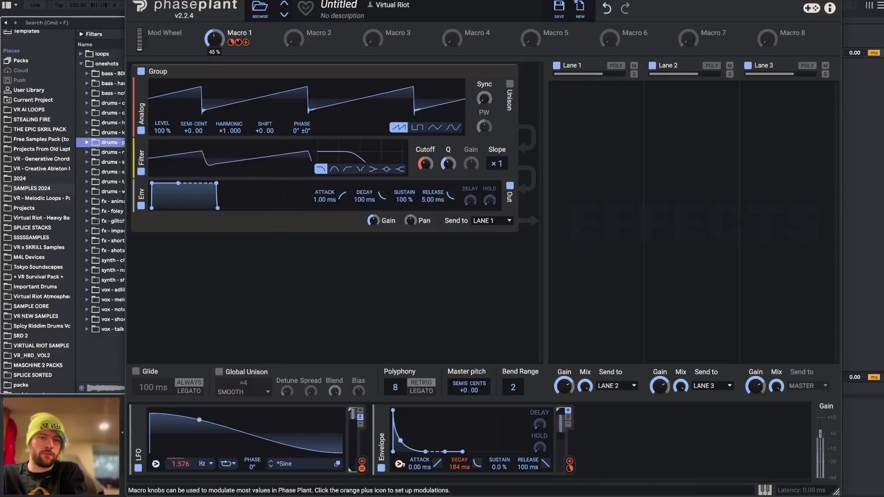
pyautogui.moveTo(214, 39); pyautogui.dragTo(220, 44)
# Rename Macro 1 as Speed and turn it up to about 63%
pyautogui.doubleClick(239, 32)
pyautogui.write('Speed')
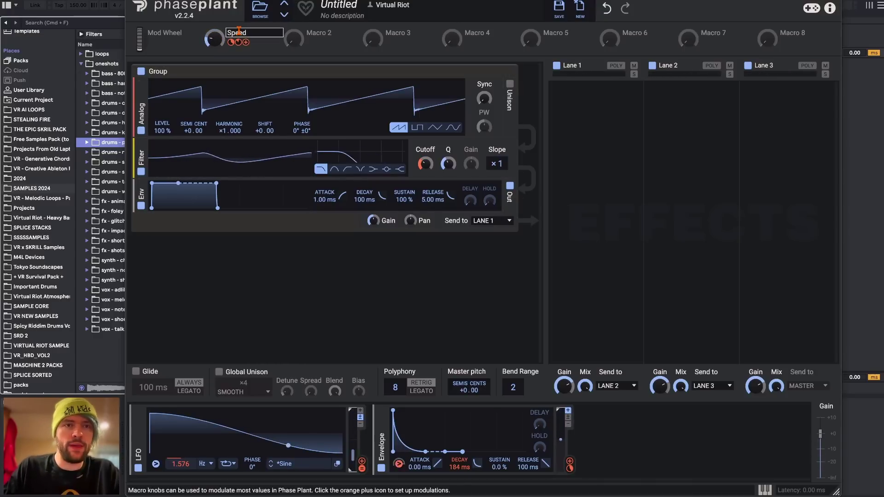
pyautogui.moveTo(214, 39); pyautogui.dragTo(214, 28)
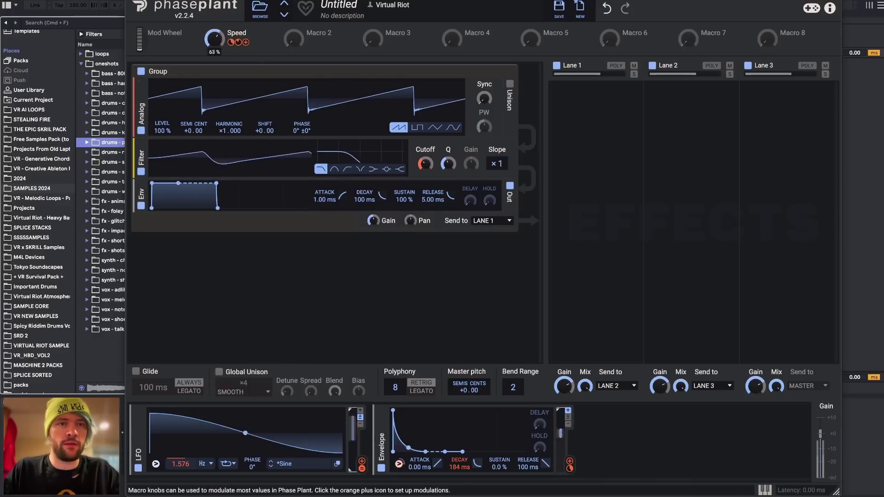
# Save the preset under the name Speed Control Pluck
pyautogui.click(558, 14)
pyautogui.write('Speed Control PL')
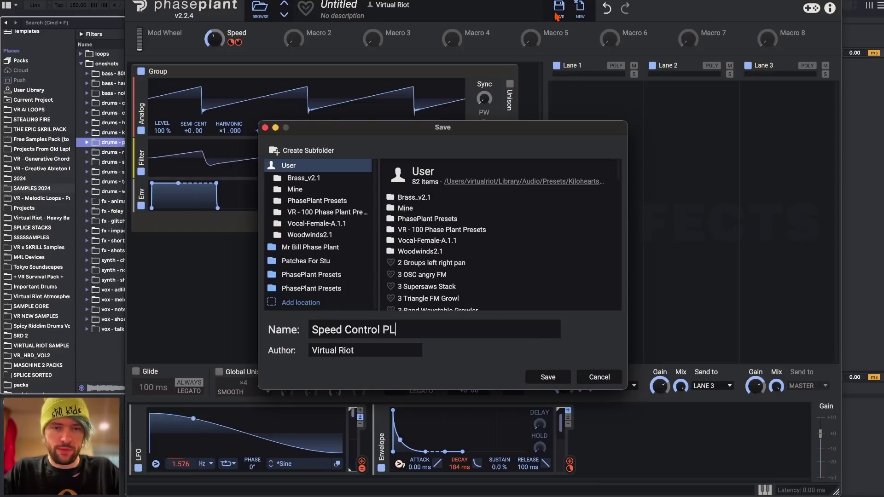
pyautogui.write('uck')
pyautogui.press('Return')
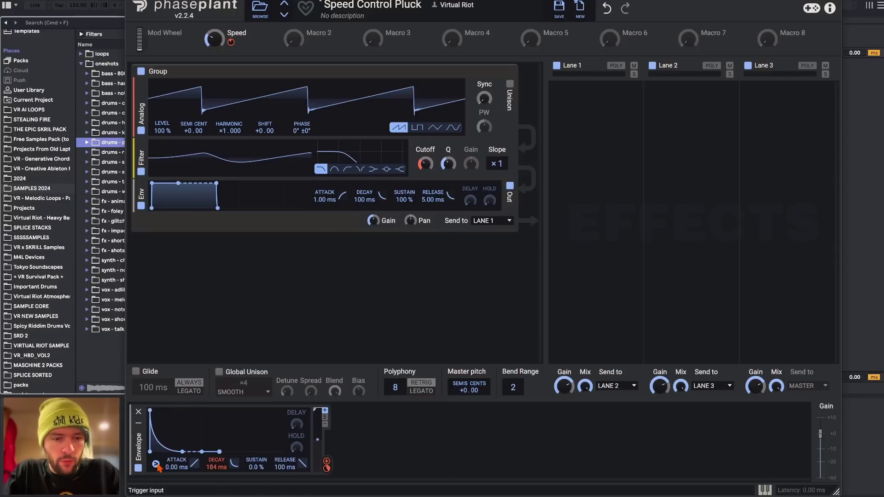
# Try modulating the oscillator's pitch with the envelope at a depth of about -29 semitones
pyautogui.click(156, 464)
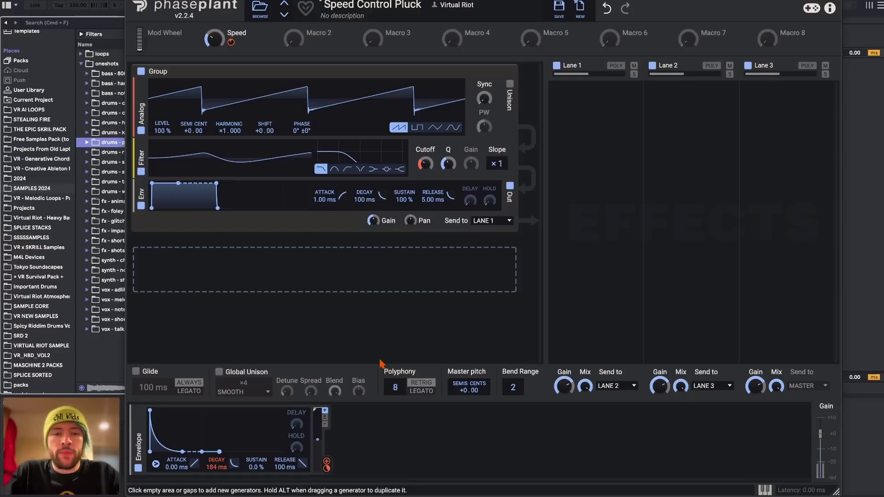
pyautogui.moveTo(326, 463); pyautogui.dragTo(450, 177)
pyautogui.doubleClick(449, 177)
pyautogui.moveTo(326, 463); pyautogui.dragTo(194, 166)
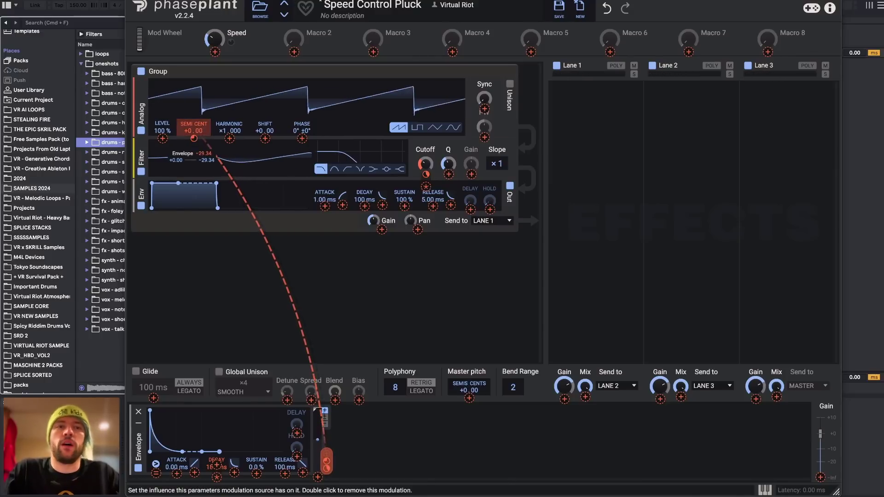
pyautogui.moveTo(193, 165); pyautogui.dragTo(194, 140)
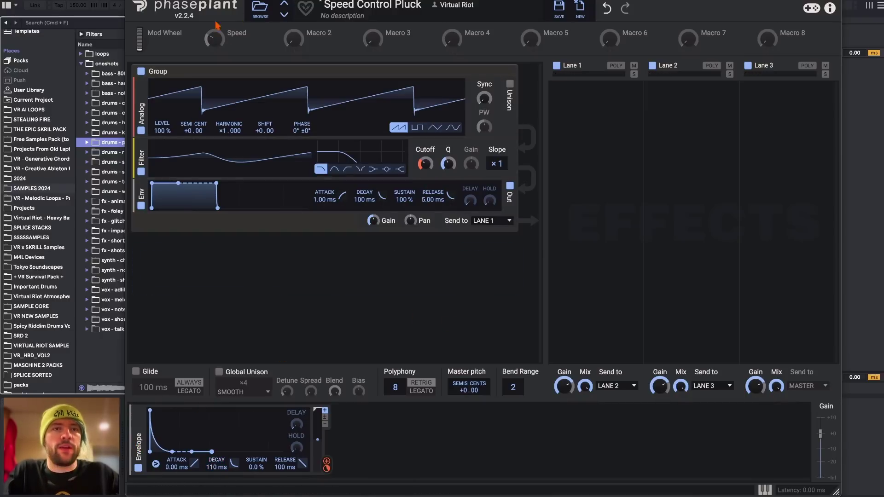
# Assign the Speed macro to the envelope's decay time
pyautogui.moveTo(230, 43); pyautogui.dragTo(217, 468)
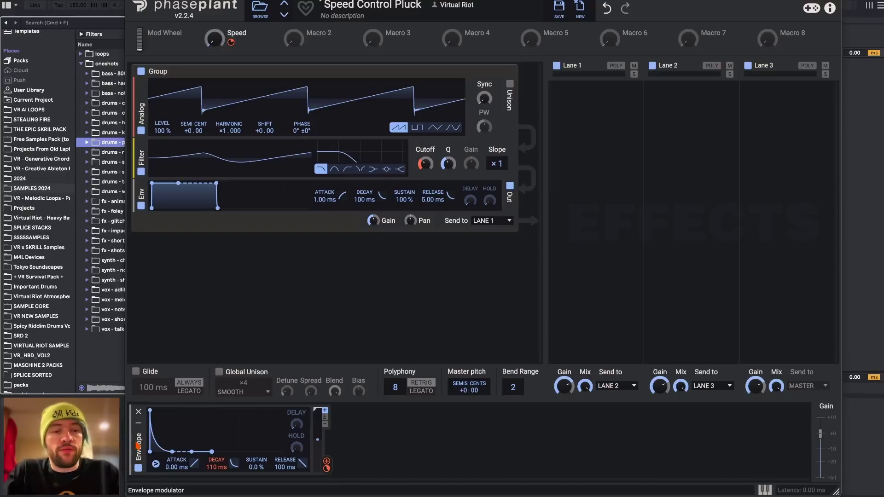
# Duplicate the envelope modulator twice to get three identical envelopes with macro-controlled decay
pyautogui.moveTo(140, 447); pyautogui.dragTo(379, 450)
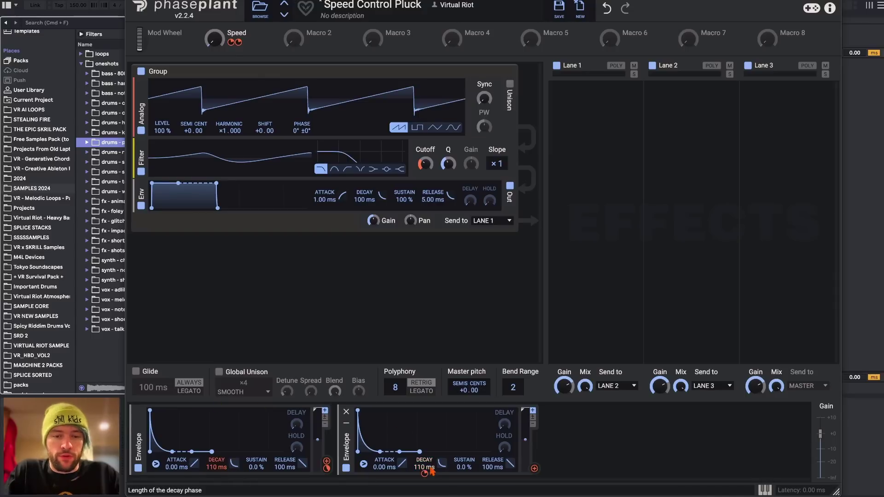
pyautogui.moveTo(425, 472)
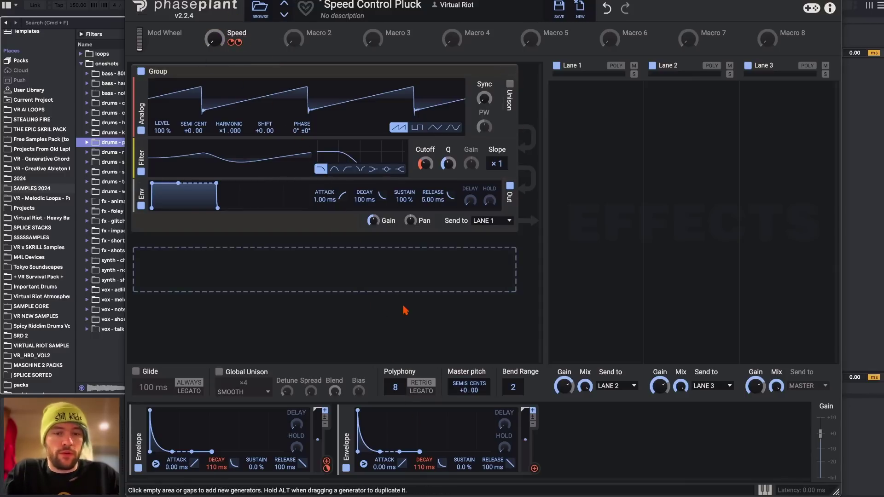
pyautogui.moveTo(350, 442); pyautogui.dragTo(598, 446)
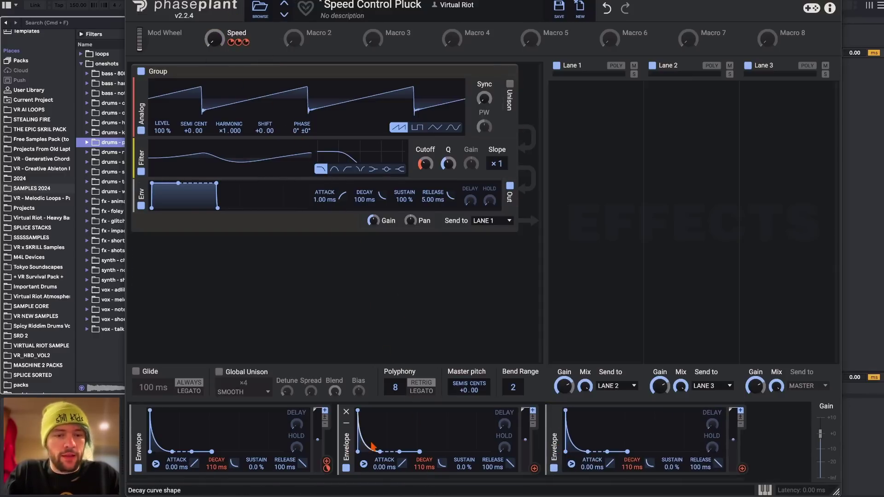
# Examine the modulation routings of the three envelopes, including the filter cutoff and the Speed macro connections
pyautogui.moveTo(328, 463); pyautogui.dragTo(425, 164)
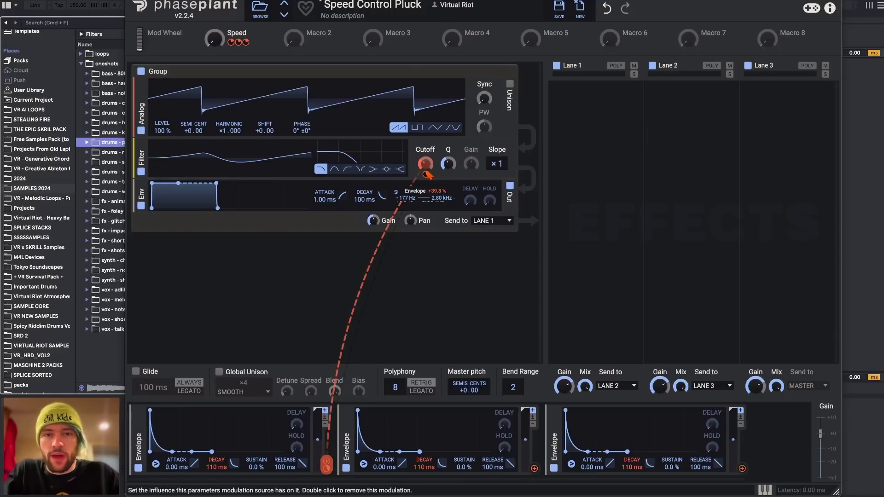
pyautogui.click(534, 468)
pyautogui.click(781, 451)
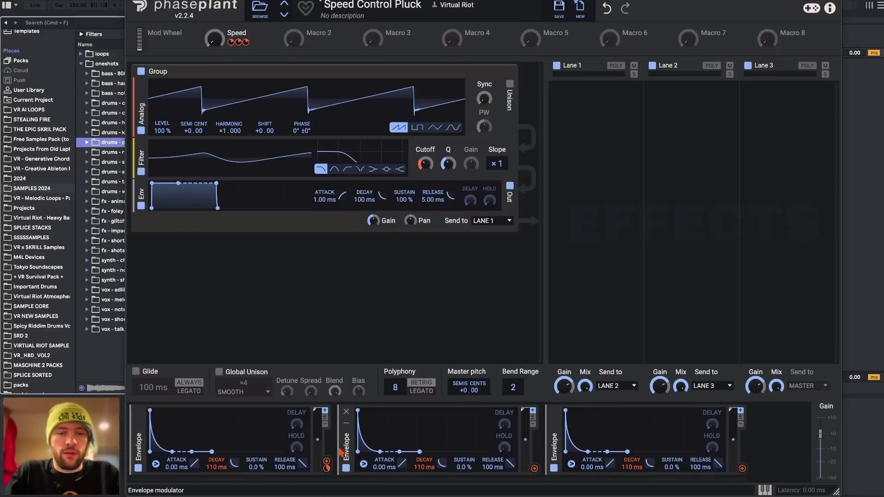
pyautogui.click(326, 464)
pyautogui.click(241, 420)
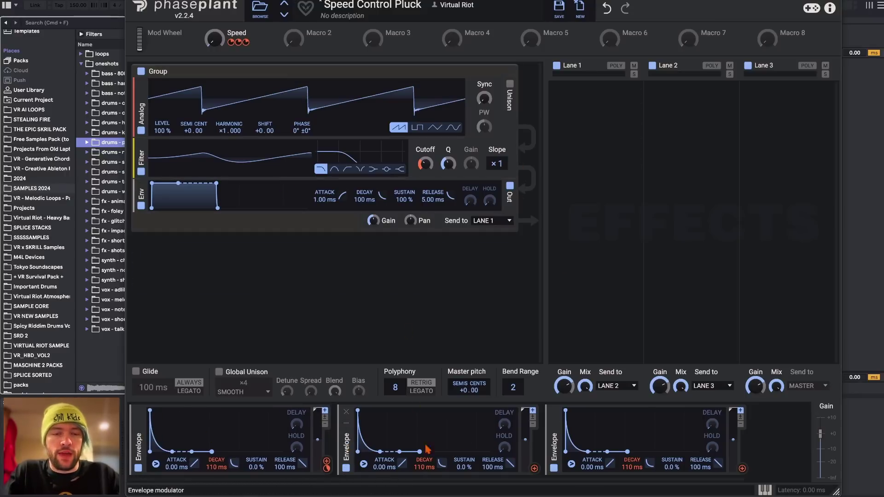
pyautogui.moveTo(424, 472); pyautogui.dragTo(215, 39)
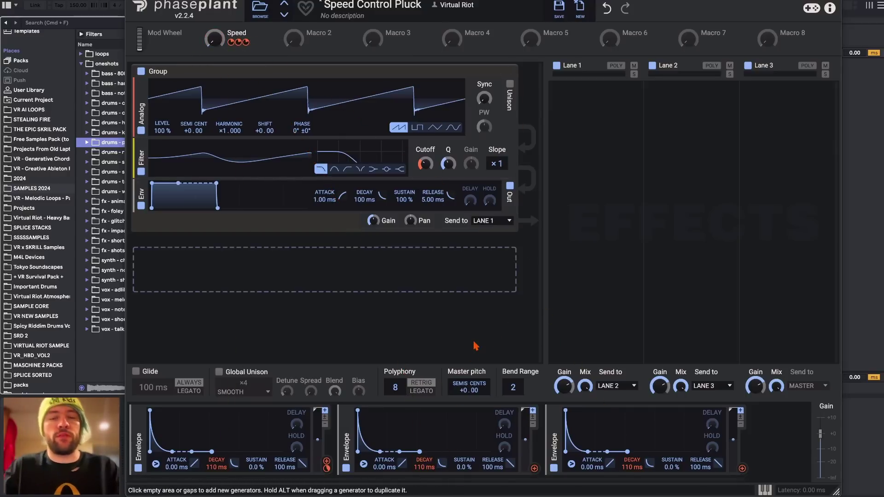
# Delete the third envelope and assign the second envelope to the oscillator's pitch at about +20 semitones
pyautogui.click(554, 410)
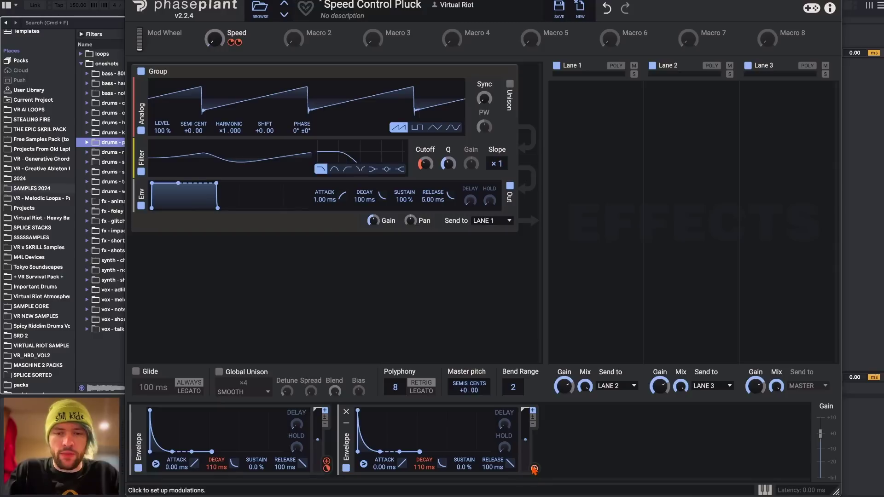
pyautogui.click(534, 469)
pyautogui.click(194, 138)
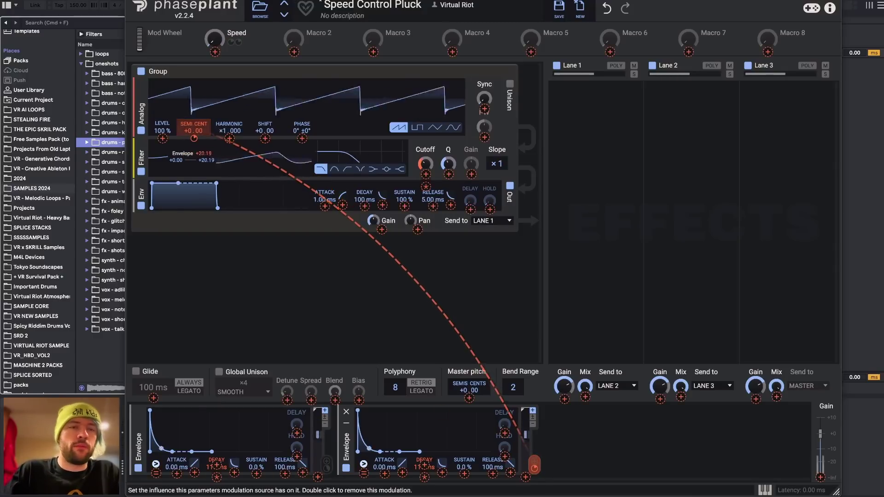
pyautogui.click(220, 250)
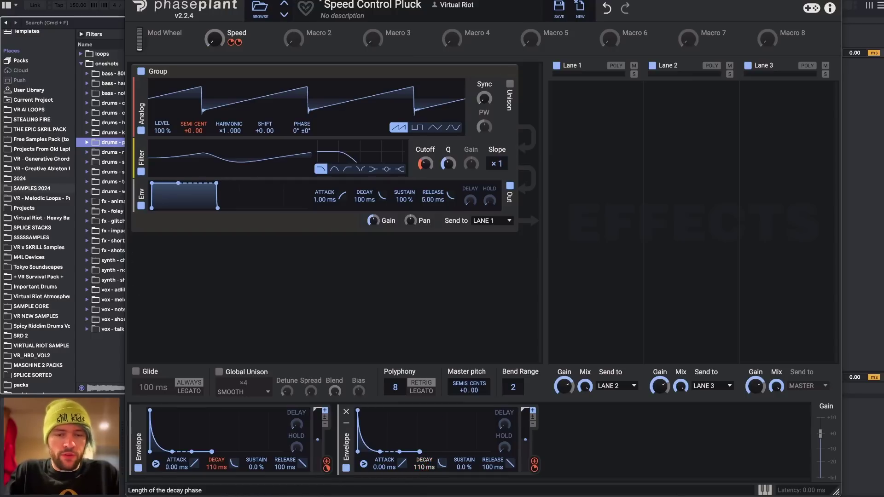
# Set the second envelope's decay to 30.4 ms and sweep the Speed macro up to about 62% and back down
pyautogui.moveTo(424, 466); pyautogui.dragTo(424, 470)
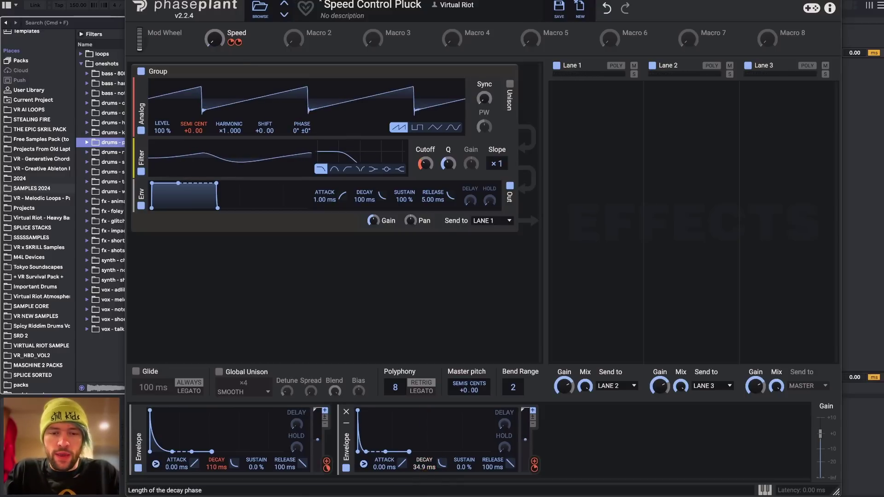
pyautogui.moveTo(424, 466); pyautogui.dragTo(424, 466)
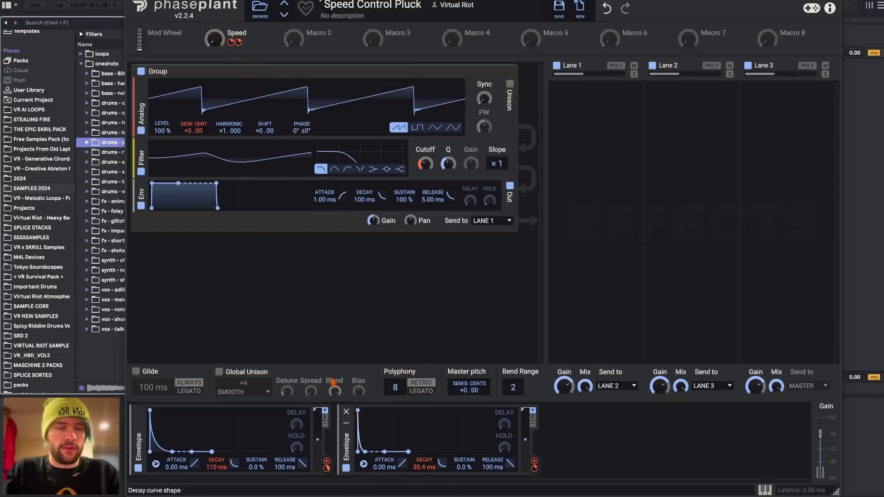
pyautogui.moveTo(214, 39); pyautogui.dragTo(214, 19)
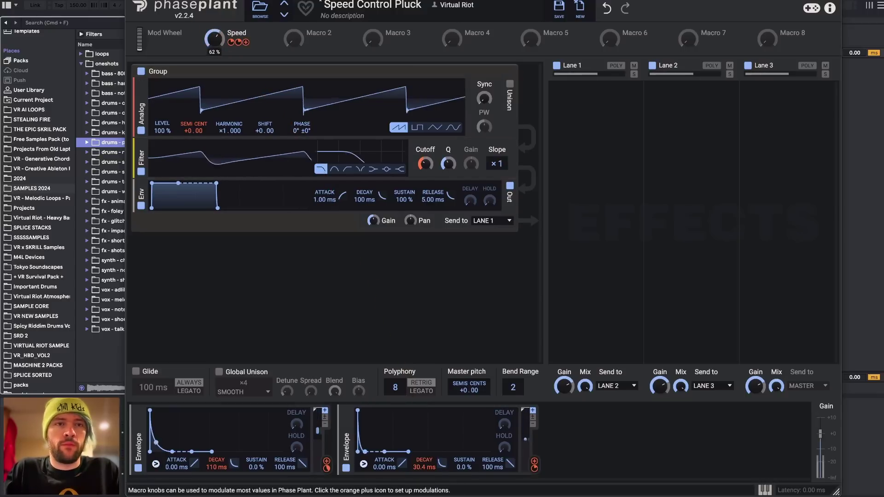
pyautogui.moveTo(214, 38); pyautogui.dragTo(214, 82)
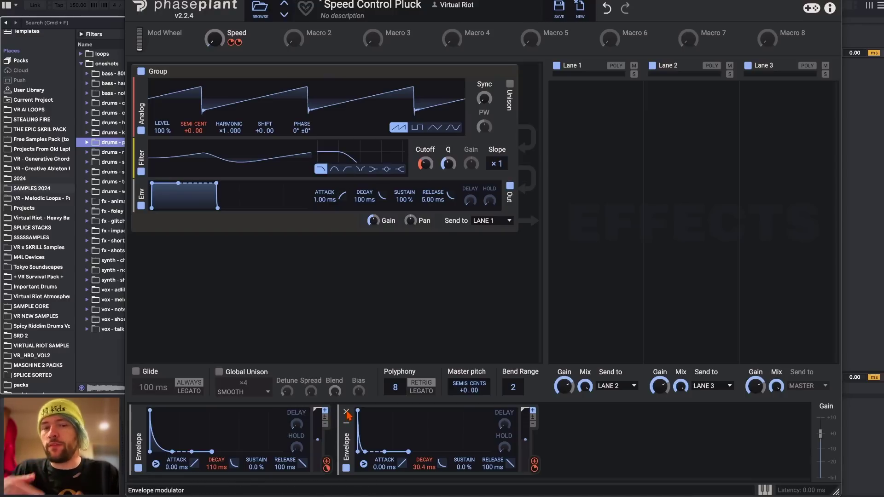
# Replace the second envelope with a Note modulator and an LFO
pyautogui.click(346, 412)
pyautogui.click(380, 430)
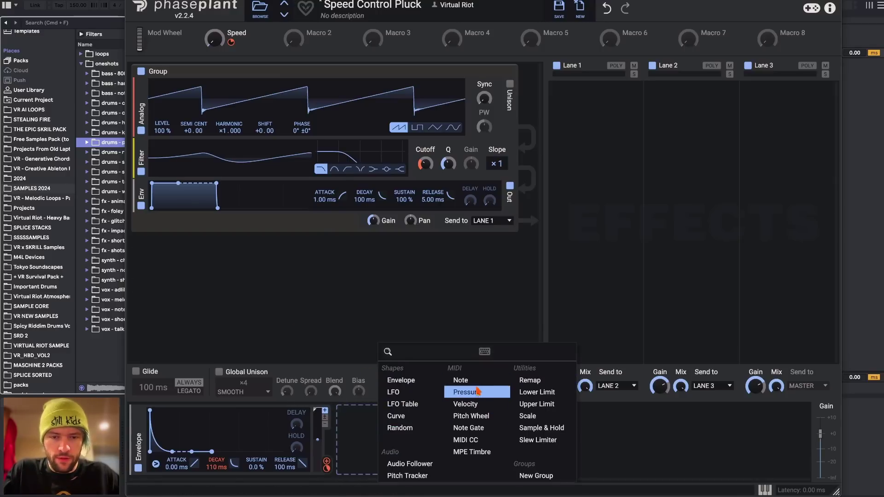
pyautogui.click(460, 380)
pyautogui.click(439, 442)
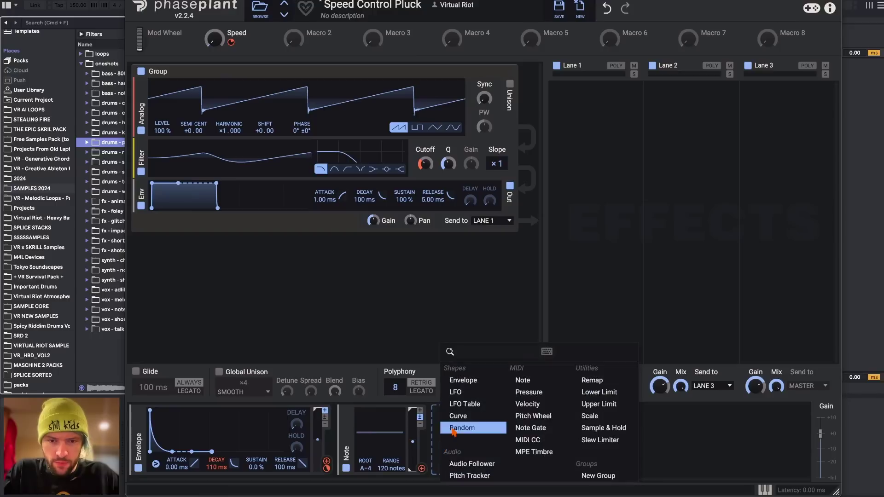
pyautogui.click(456, 392)
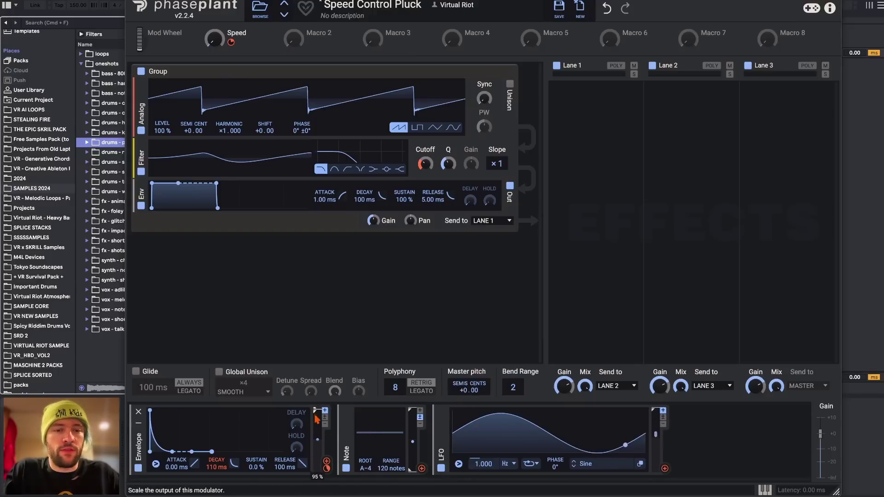
# Try the output scaling of the envelope and the LFO, and remove the Note and LFO modulators
pyautogui.moveTo(312, 448); pyautogui.dragTo(314, 414)
pyautogui.click(347, 414)
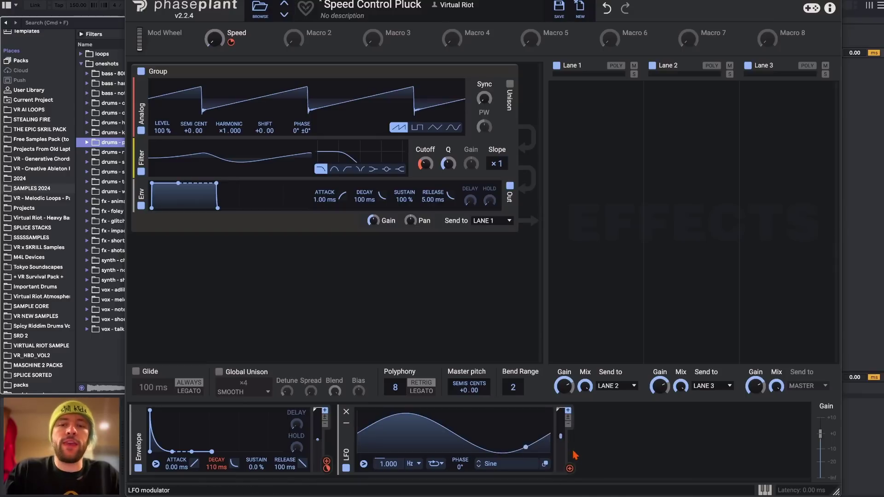
pyautogui.moveTo(560, 412); pyautogui.dragTo(560, 433)
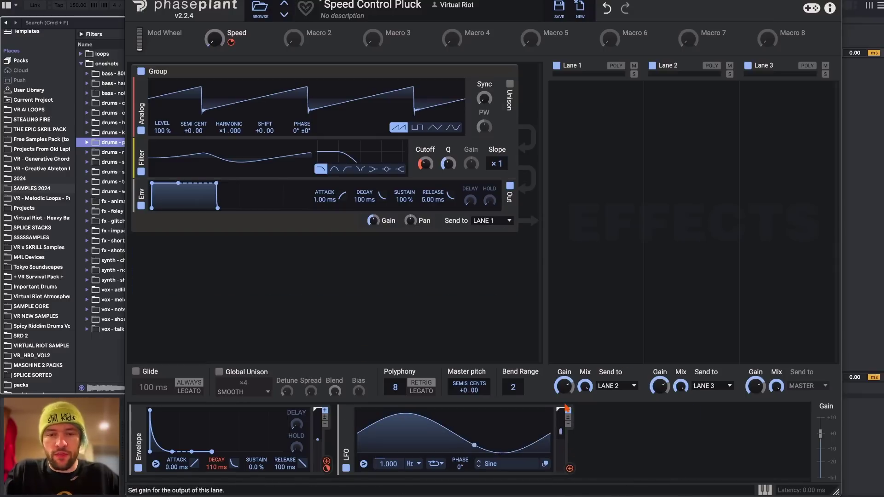
pyautogui.click(569, 469)
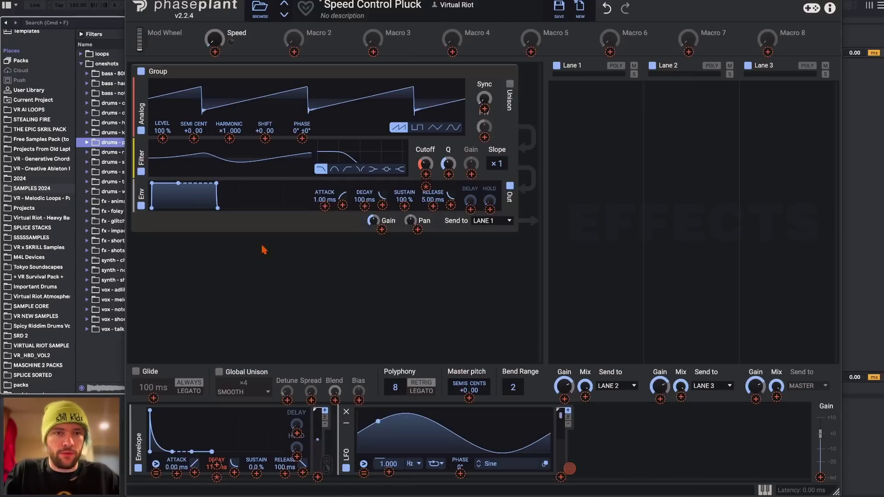
pyautogui.click(346, 411)
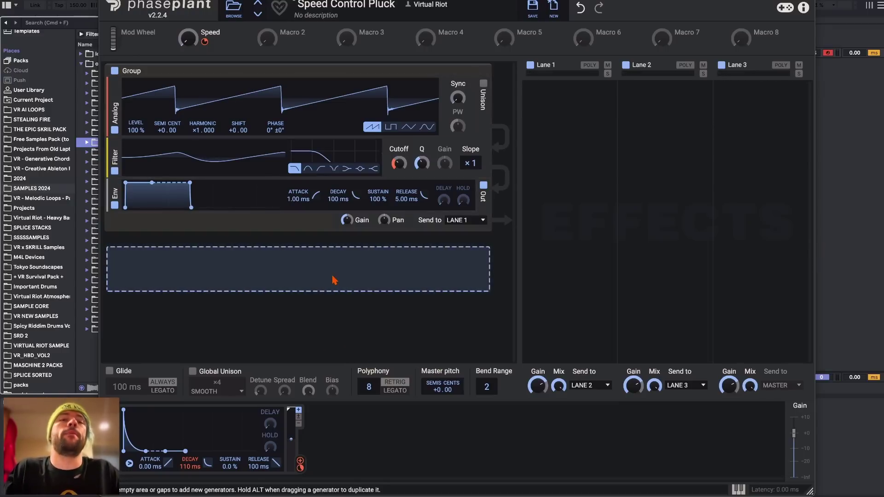
# Add a Velocity modulator and route it to the envelope's output scale, with that scale set to 0%
pyautogui.click(321, 430)
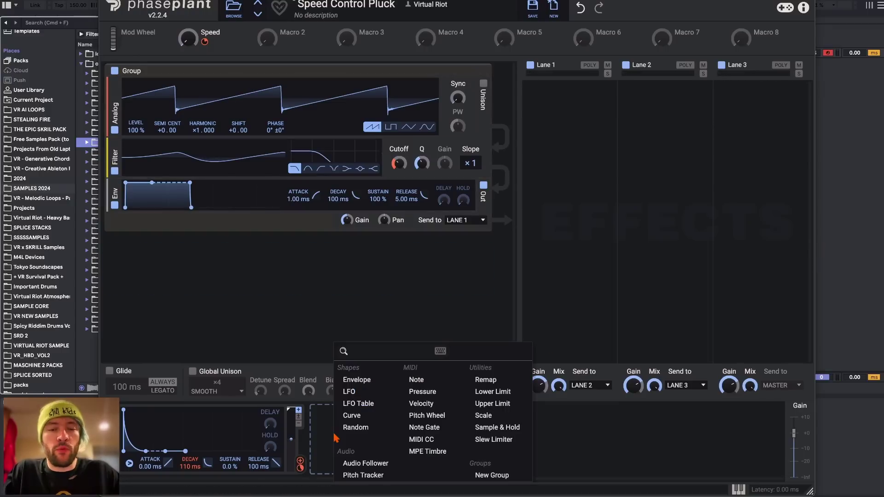
pyautogui.click(422, 405)
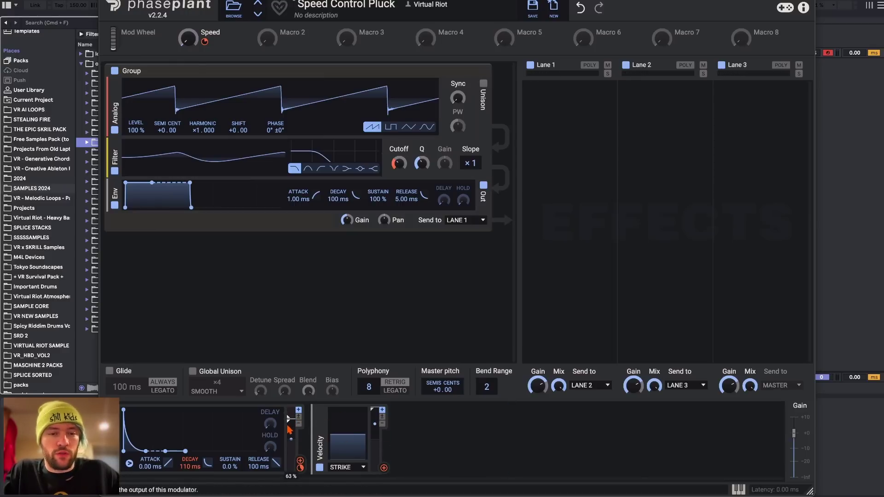
pyautogui.moveTo(293, 420); pyautogui.dragTo(293, 437)
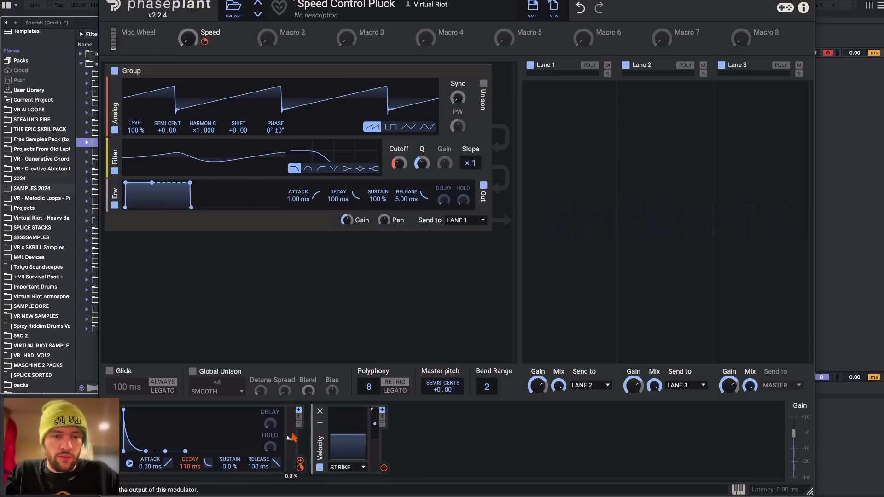
pyautogui.moveTo(384, 468); pyautogui.dragTo(292, 466)
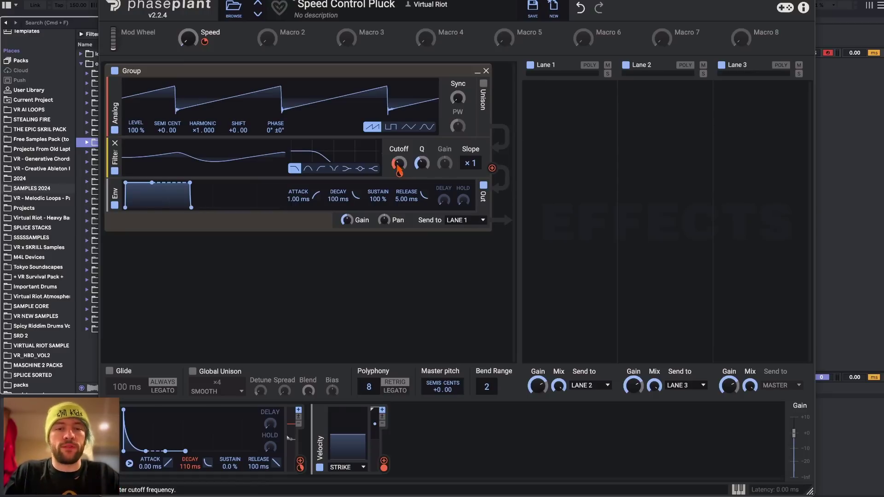
# Assign velocity to the oscillator's level, adjusting the modulation depth, and lower the level to 46%
pyautogui.click(385, 464)
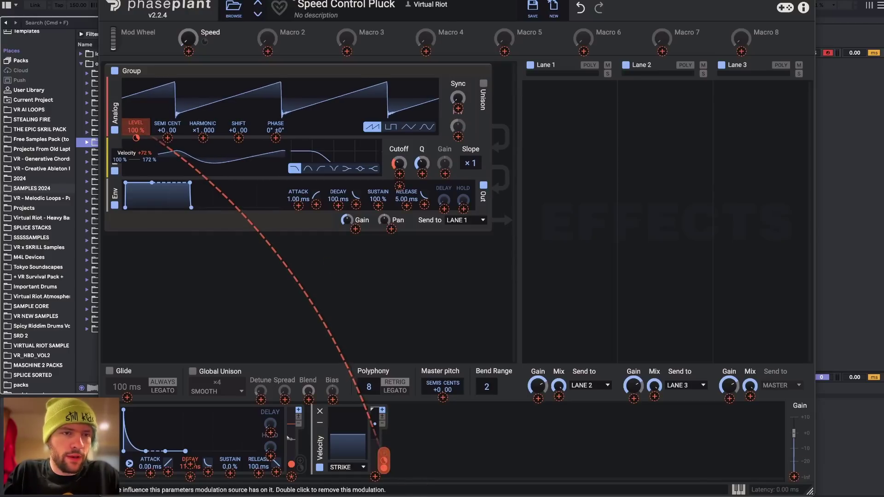
pyautogui.click(136, 136)
pyautogui.moveTo(136, 137); pyautogui.dragTo(136, 138)
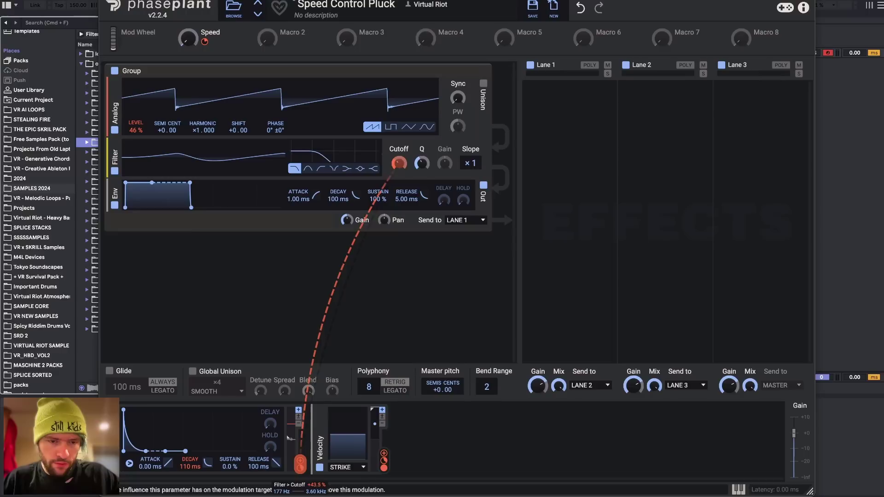
pyautogui.click(433, 429)
# Assign velocity to the envelope's decay time with a modulation depth of about +12.2%
pyautogui.click(384, 452)
pyautogui.click(384, 454)
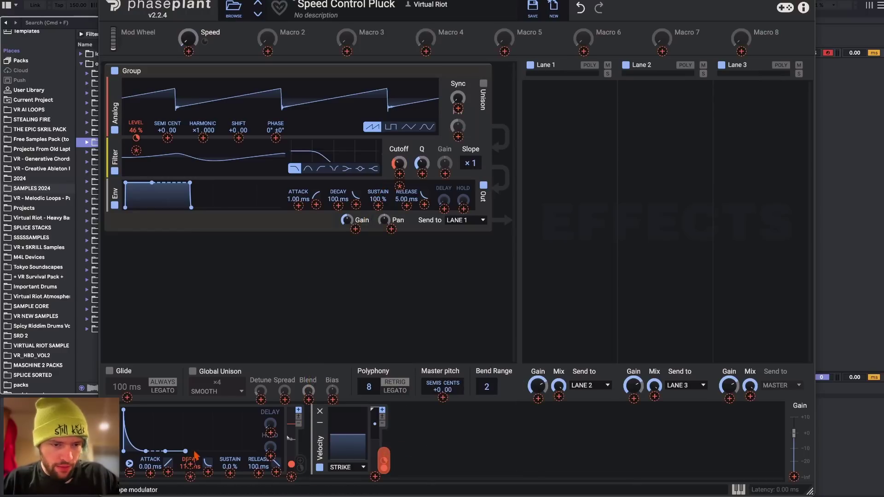
pyautogui.click(190, 463)
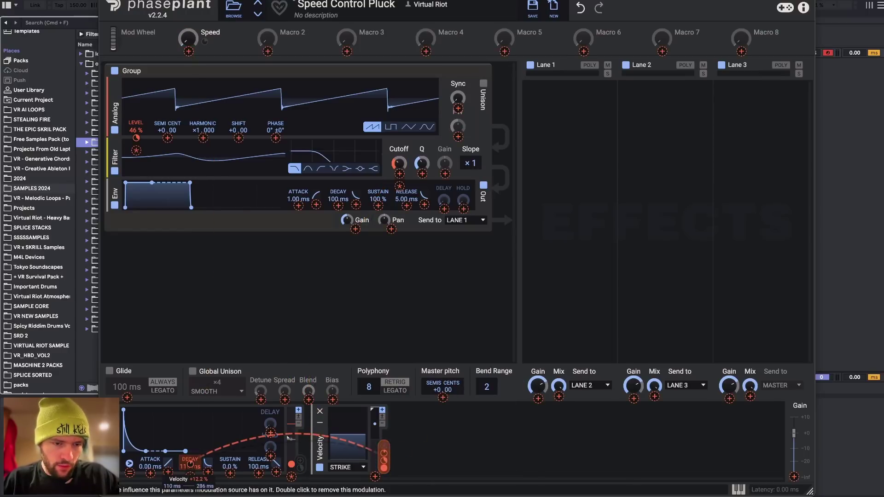
# Finish reviewing the velocity routings of the pluck patch and start a new blank patch
pyautogui.click(233, 338)
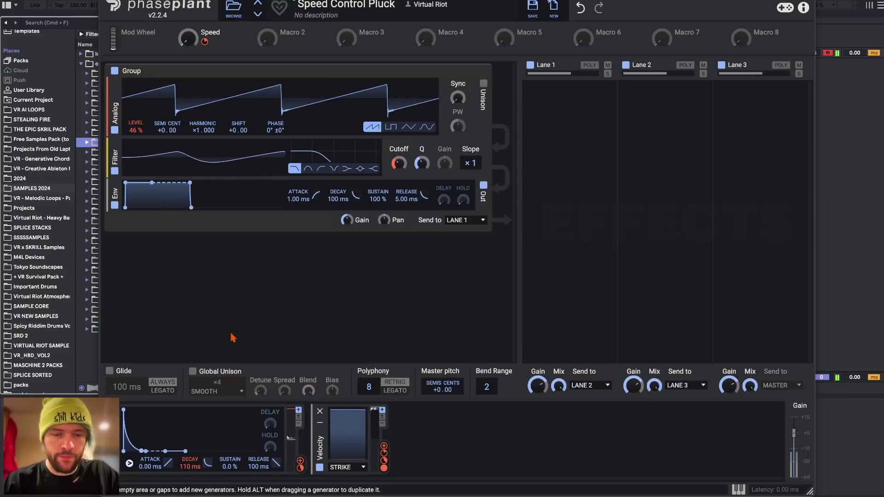
pyautogui.moveTo(190, 474)
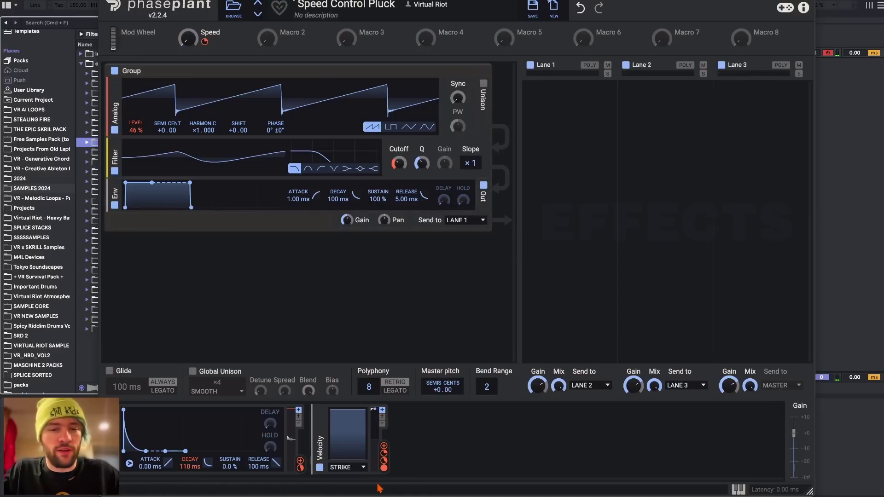
pyautogui.click(383, 462)
pyautogui.click(332, 257)
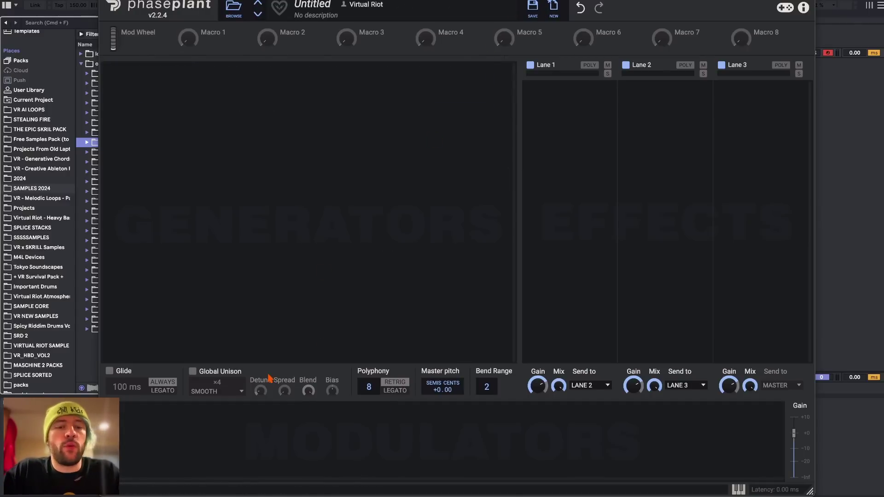
# Add a Random modulator to the blank patch and set its rate to 0.000 Hz
pyautogui.click(198, 452)
pyautogui.click(235, 428)
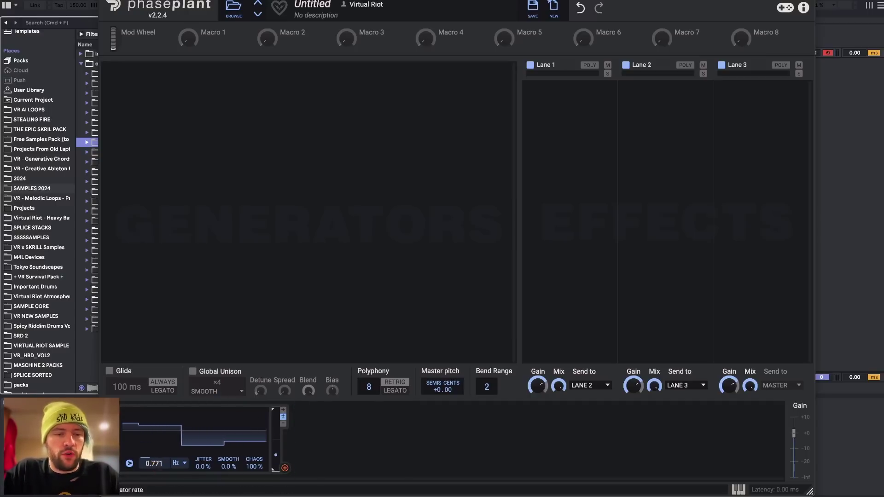
pyautogui.moveTo(154, 463); pyautogui.dragTo(154, 474)
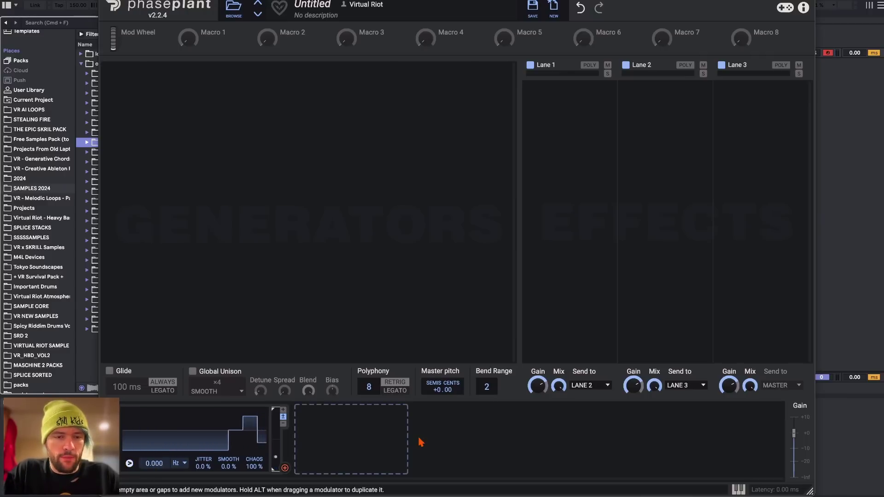
# Add an Analog oscillator and switch the Random modulator's output to positive-only
pyautogui.doubleClick(211, 92)
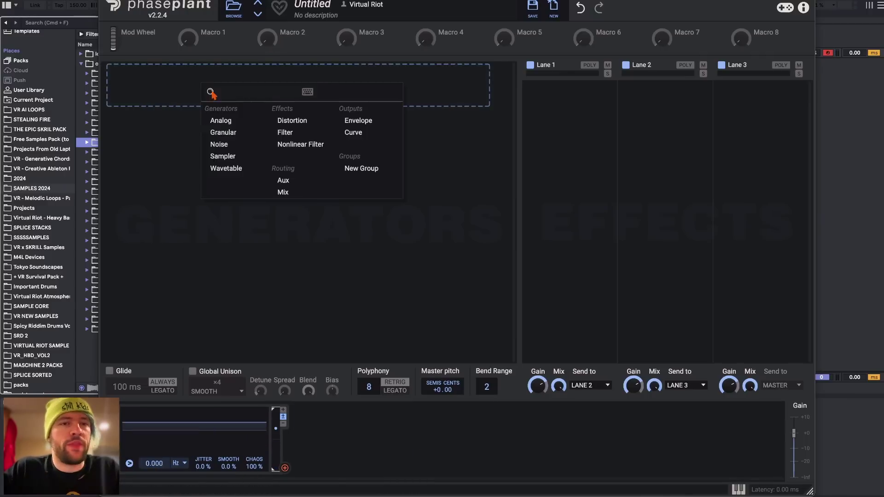
pyautogui.click(235, 121)
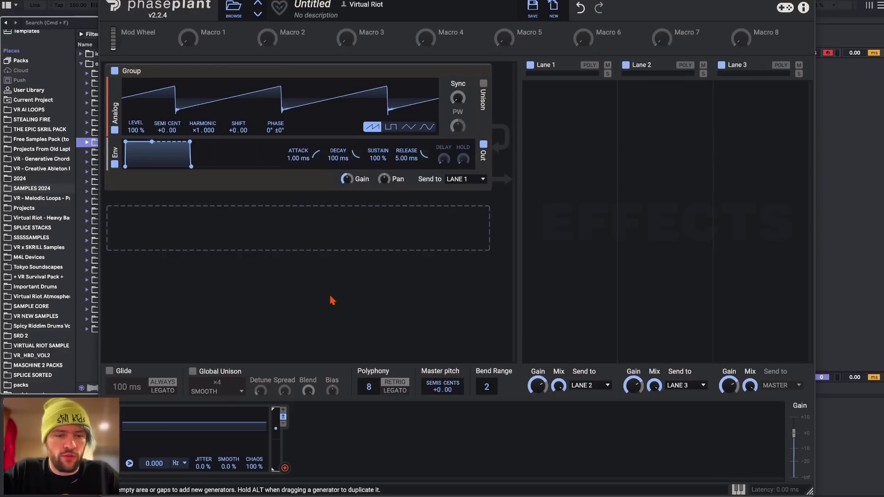
pyautogui.click(283, 410)
# Enable unison on the Analog oscillator with 2 voices and assign the Random modulator to the unison detune
pyautogui.click(483, 84)
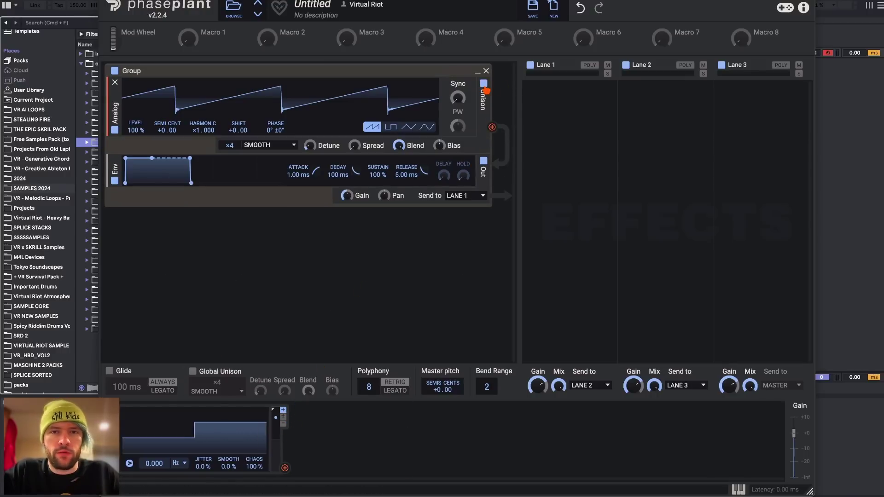
pyautogui.moveTo(231, 148); pyautogui.dragTo(231, 157)
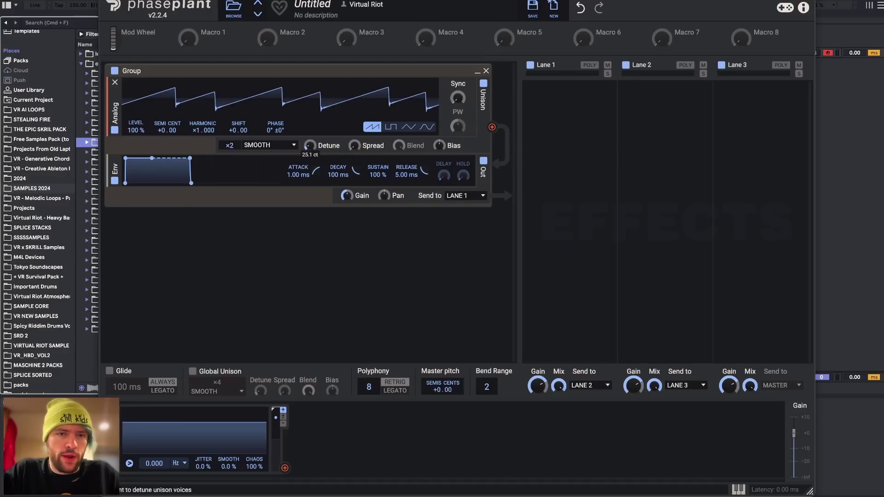
pyautogui.moveTo(284, 467)
pyautogui.mouseDown()
pyautogui.moveTo(331, 115)
pyautogui.moveTo(324, 157)
pyautogui.mouseUp()
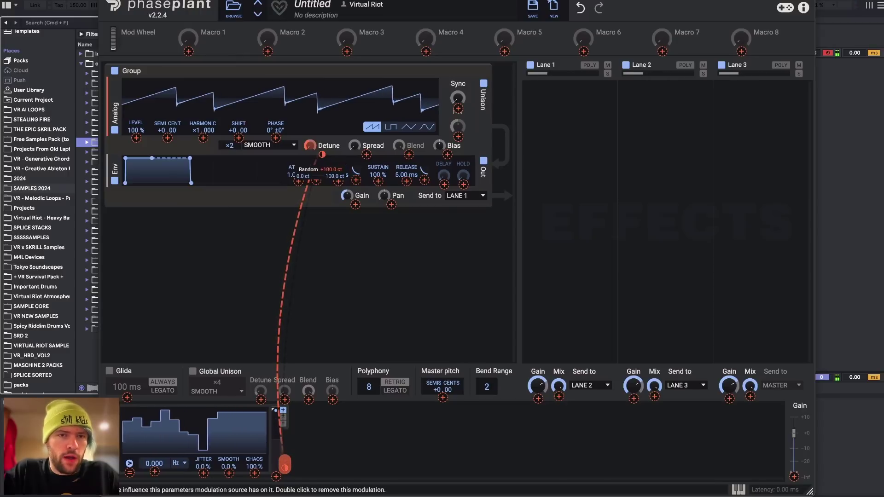
pyautogui.doubleClick(323, 157)
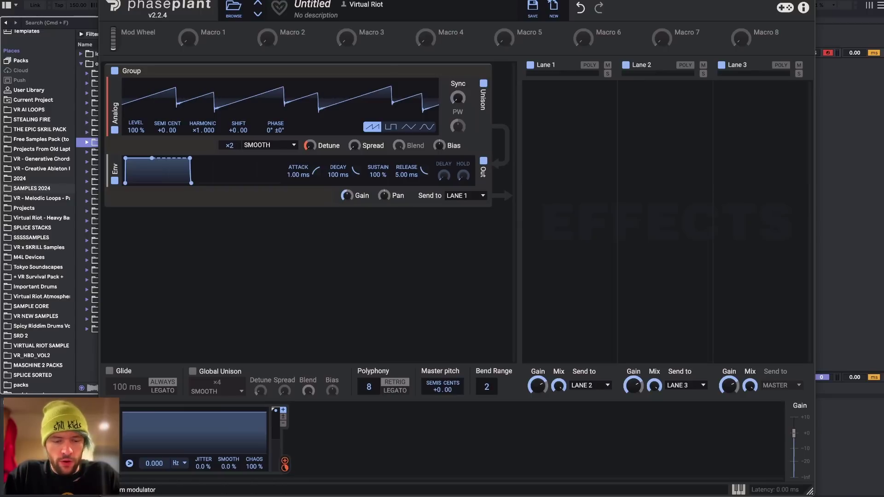
# Route a duplicate of the Random modulator to the unison spread, and set the output envelope to 133 ms decay with 0% sustain
pyautogui.moveTo(115, 451); pyautogui.dragTo(378, 445)
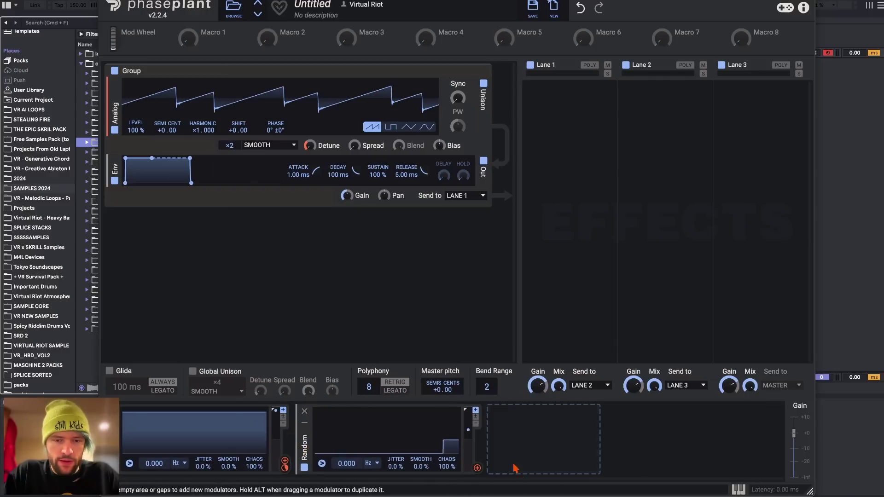
pyautogui.moveTo(477, 468); pyautogui.dragTo(217, 437)
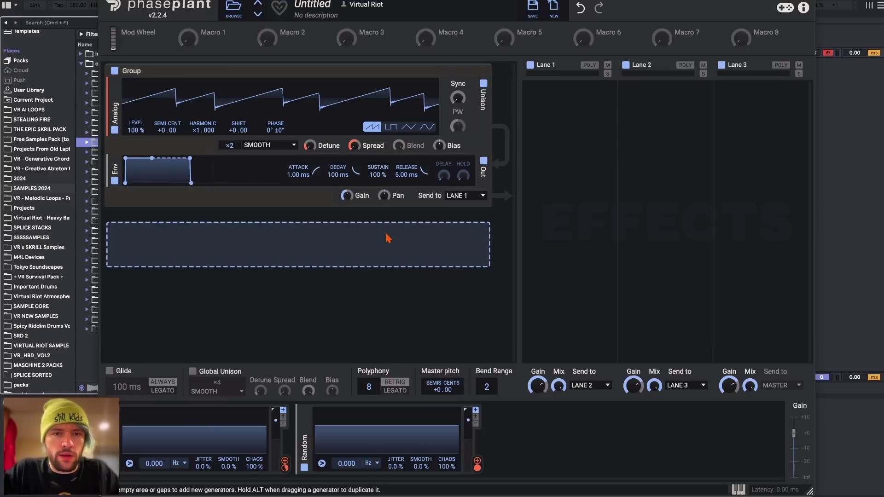
pyautogui.moveTo(373, 175); pyautogui.dragTo(341, 162)
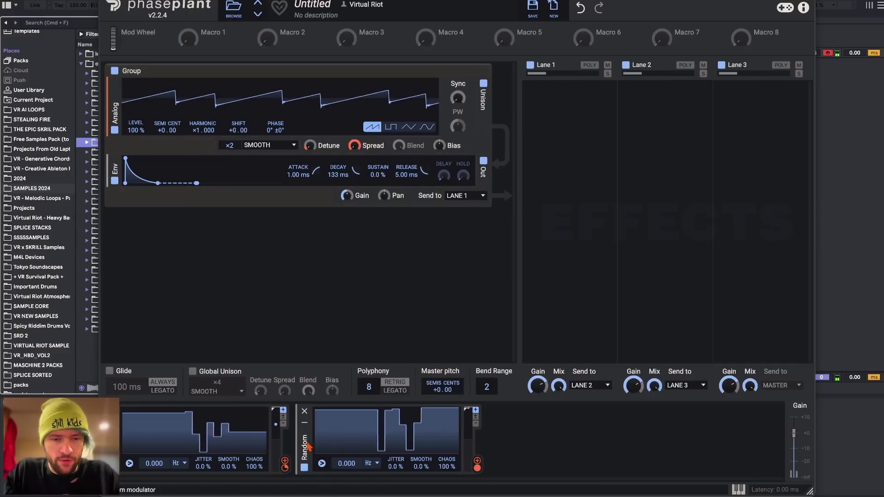
# Duplicate the Random modulator again and assign the third one to the oscillator's pitch with a depth of 12 semitones
pyautogui.moveTo(304, 445); pyautogui.dragTo(517, 444)
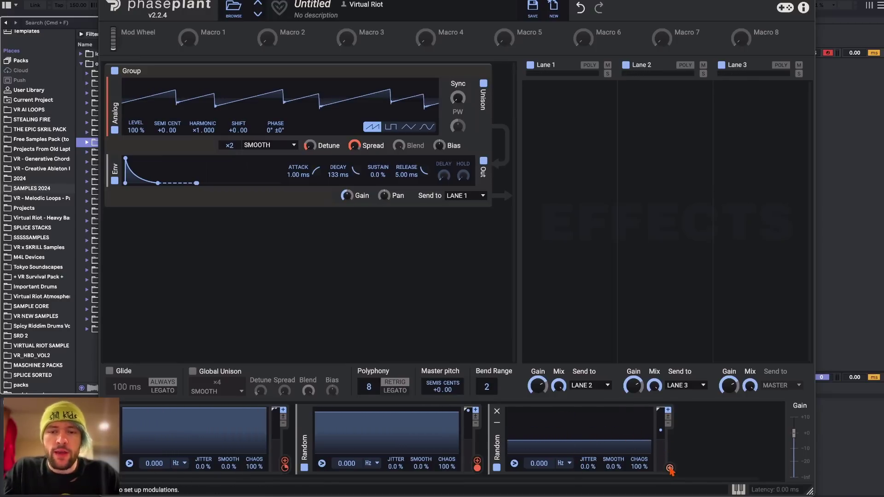
pyautogui.moveTo(669, 469); pyautogui.dragTo(167, 120)
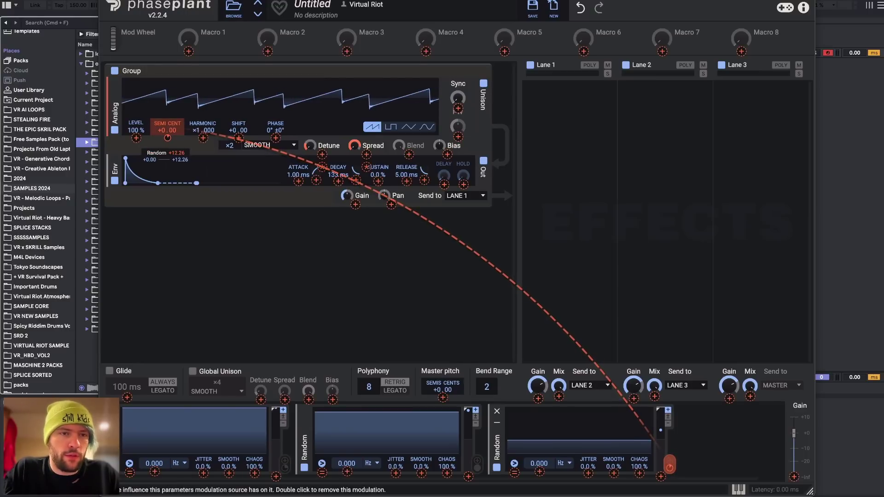
pyautogui.rightClick(168, 141)
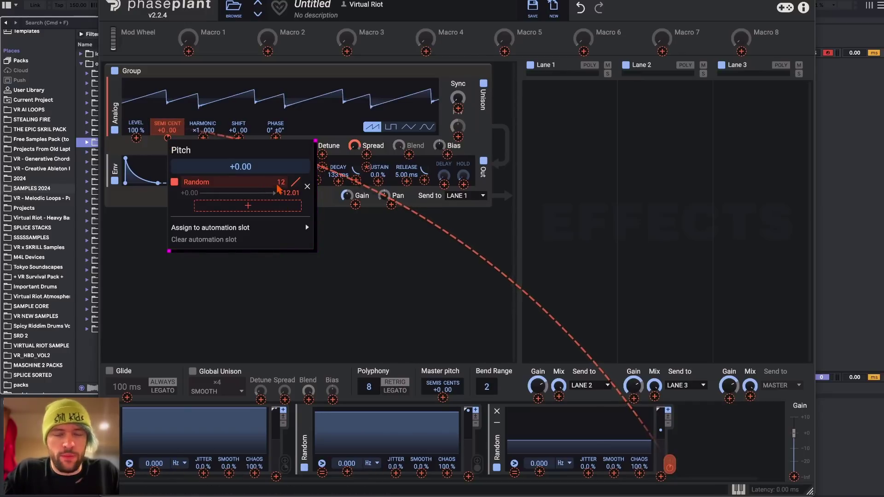
pyautogui.press('Escape')
pyautogui.click(281, 323)
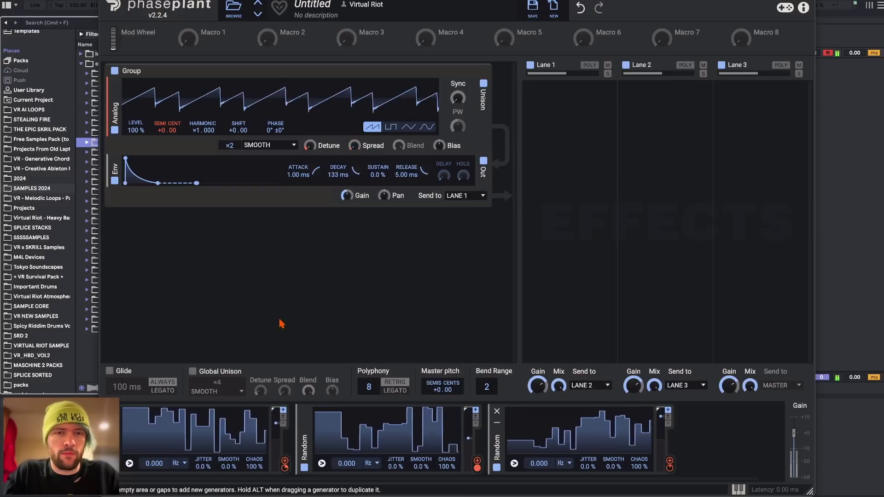
# Remove the third Random modulator's pitch routing and feed it into a newly added Remap modulator
pyautogui.hscroll(2, 385, 420)
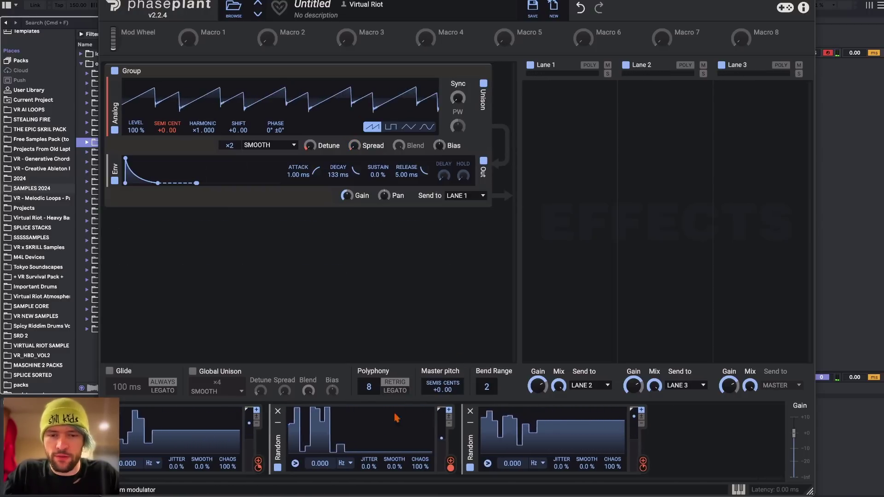
pyautogui.doubleClick(643, 468)
pyautogui.click(678, 444)
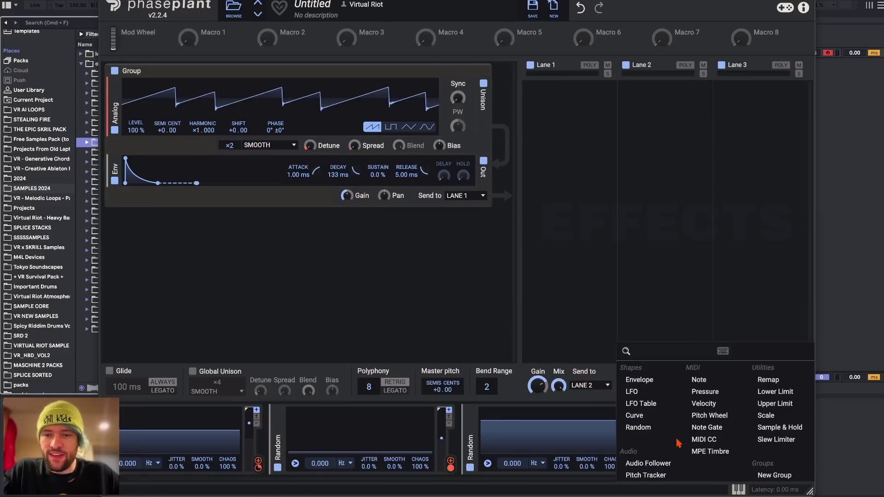
pyautogui.click(765, 380)
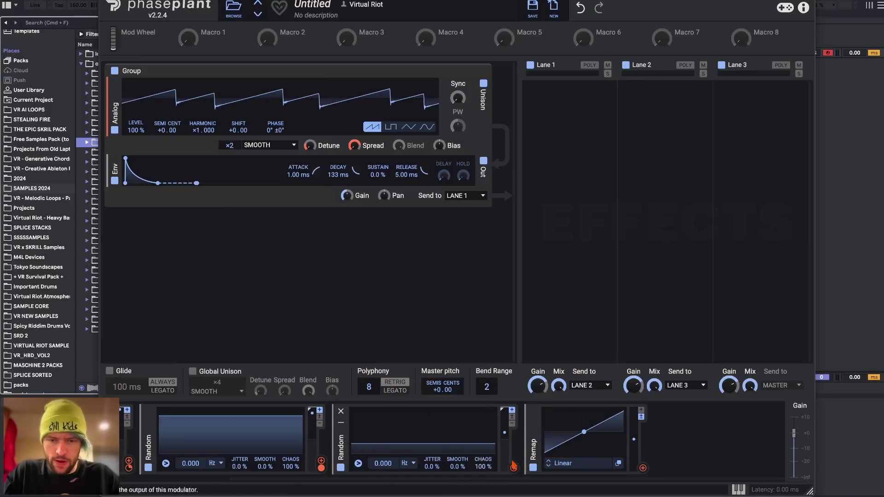
pyautogui.moveTo(513, 468); pyautogui.dragTo(514, 468)
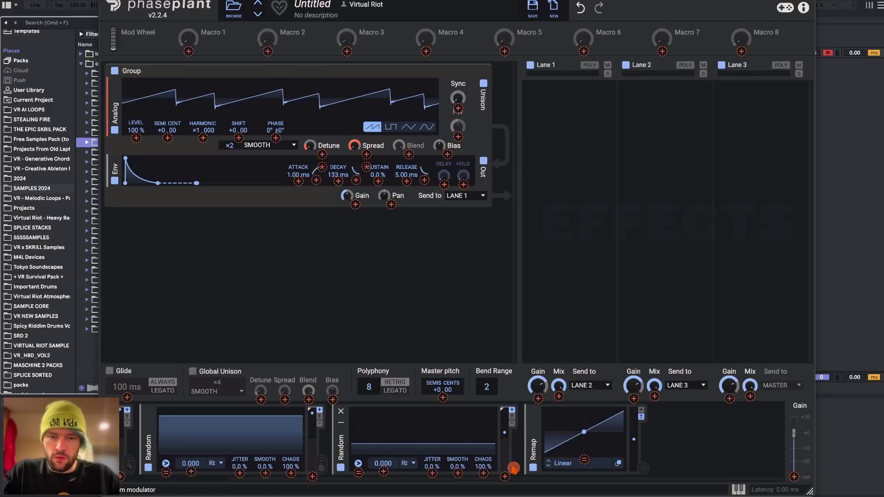
pyautogui.click(584, 462)
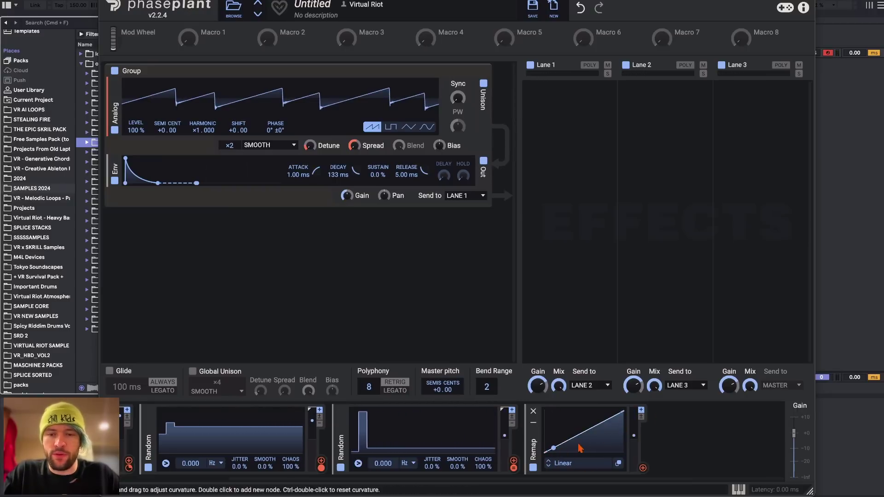
# Reshape the Remap curve into a hard step that outputs 0% below 75% input and 100% above it
pyautogui.moveTo(581, 445)
pyautogui.mouseDown()
pyautogui.moveTo(555, 403)
pyautogui.moveTo(573, 437)
pyautogui.moveTo(551, 430)
pyautogui.moveTo(550, 417)
pyautogui.moveTo(590, 419)
pyautogui.moveTo(584, 459)
pyautogui.mouseUp()
pyautogui.click(618, 464)
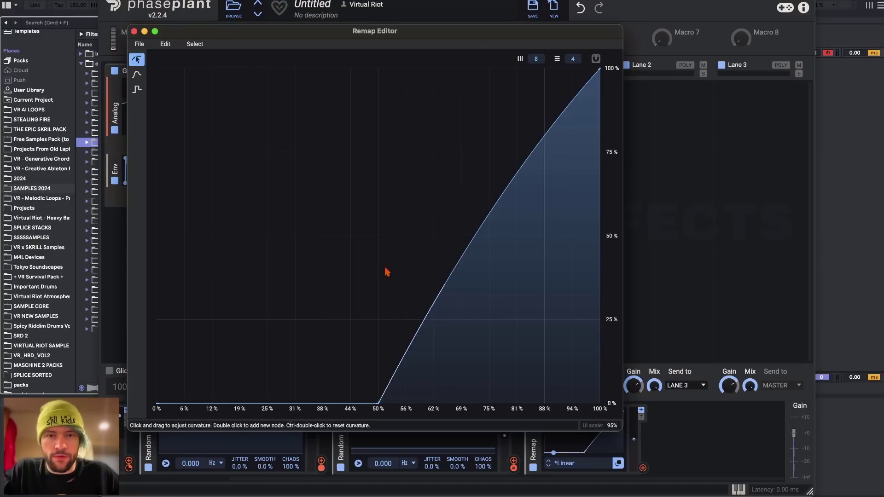
pyautogui.click(134, 31)
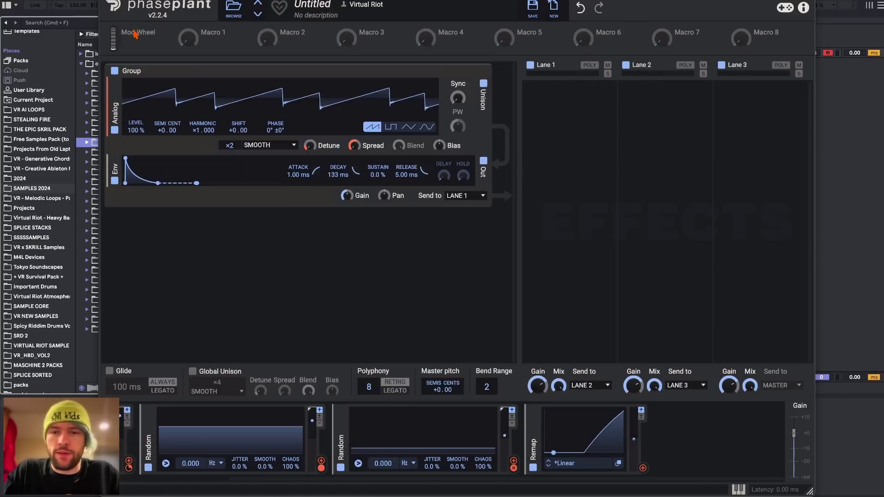
pyautogui.moveTo(584, 452); pyautogui.dragTo(581, 406)
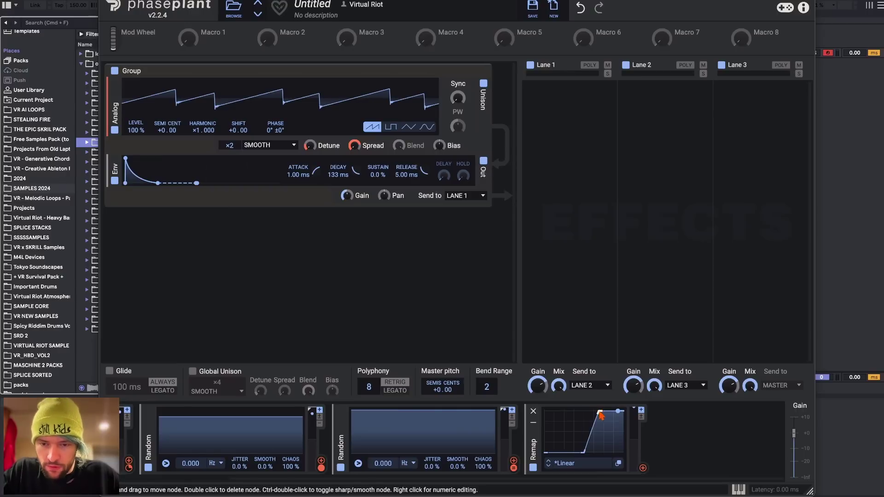
pyautogui.moveTo(600, 413); pyautogui.dragTo(604, 411)
pyautogui.moveTo(583, 452); pyautogui.dragTo(595, 453)
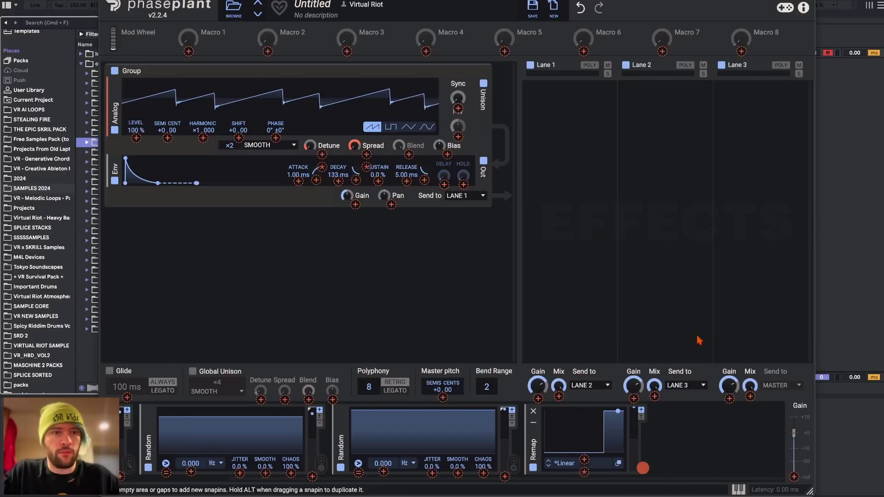
# Assign the Remap output to the oscillator's pitch with a modulation depth of 1
pyautogui.moveTo(643, 469); pyautogui.dragTo(169, 138)
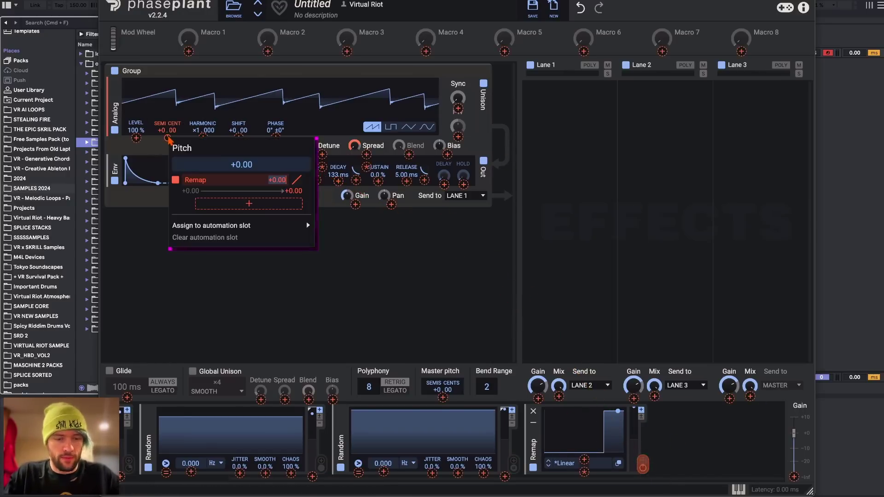
pyautogui.write('1')
pyautogui.press('Return')
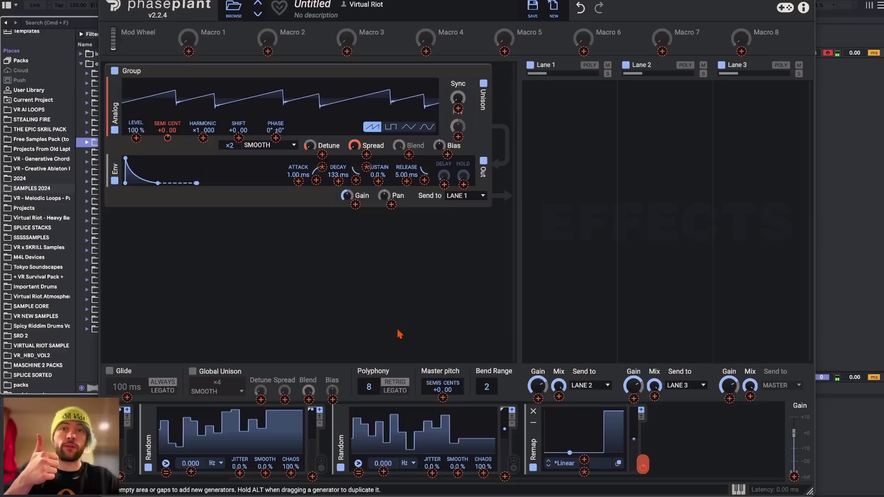
pyautogui.click(574, 442)
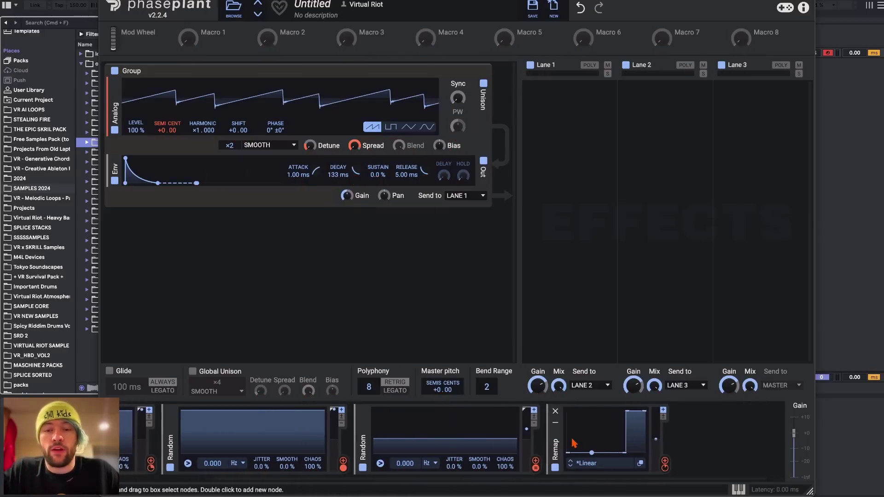
# Redraw the Remap curve above 75% input as a four-step rising staircase at 25%, 50%, 75% and 100%
pyautogui.hscroll(-2, 573, 441)
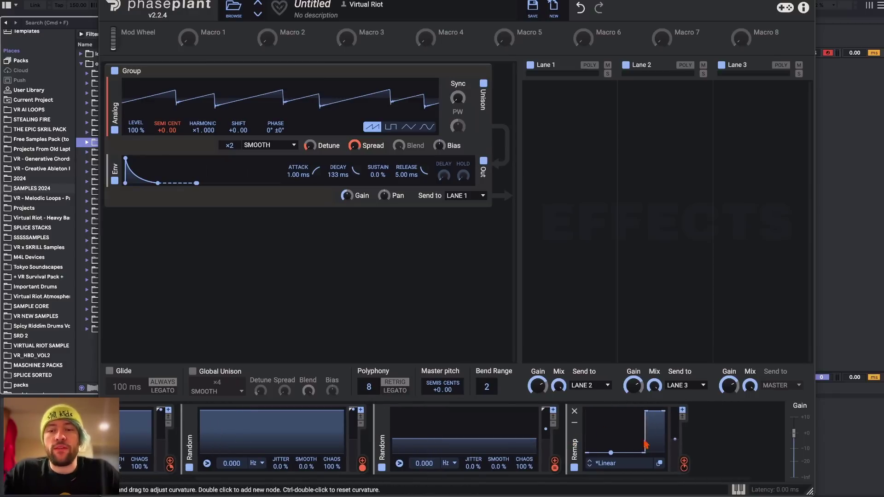
pyautogui.click(660, 464)
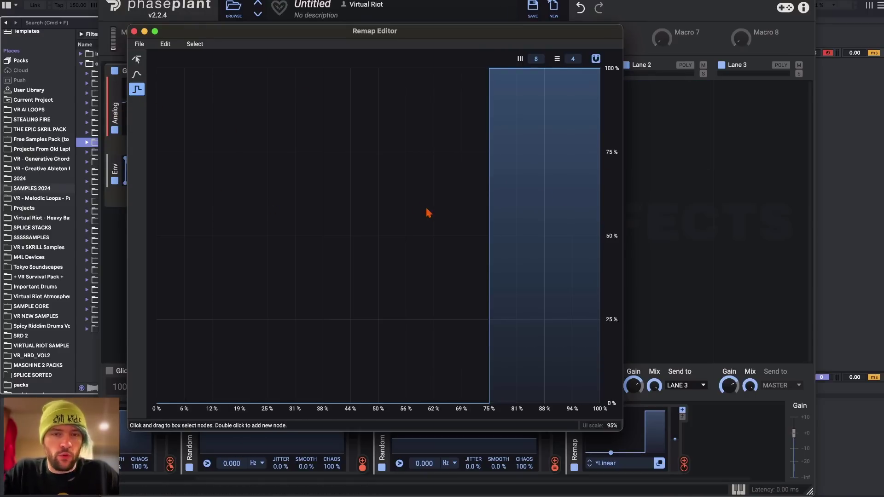
pyautogui.moveTo(503, 253)
pyautogui.mouseDown()
pyautogui.moveTo(554, 236)
pyautogui.moveTo(499, 339)
pyautogui.moveTo(528, 240)
pyautogui.mouseUp()
pyautogui.click(528, 241)
pyautogui.click(558, 157)
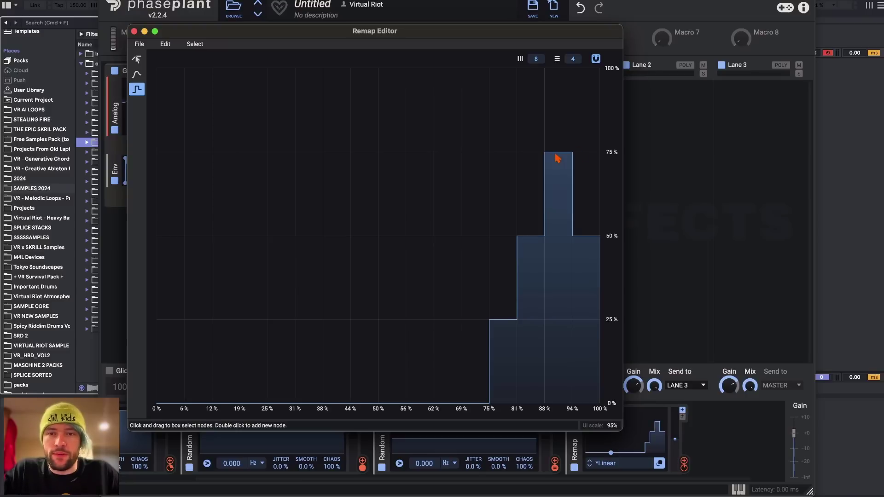
pyautogui.click(588, 65)
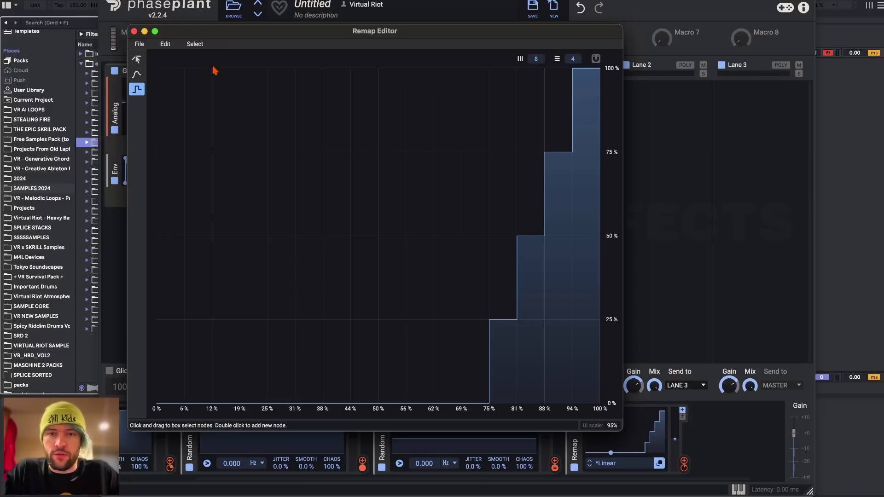
pyautogui.click(134, 31)
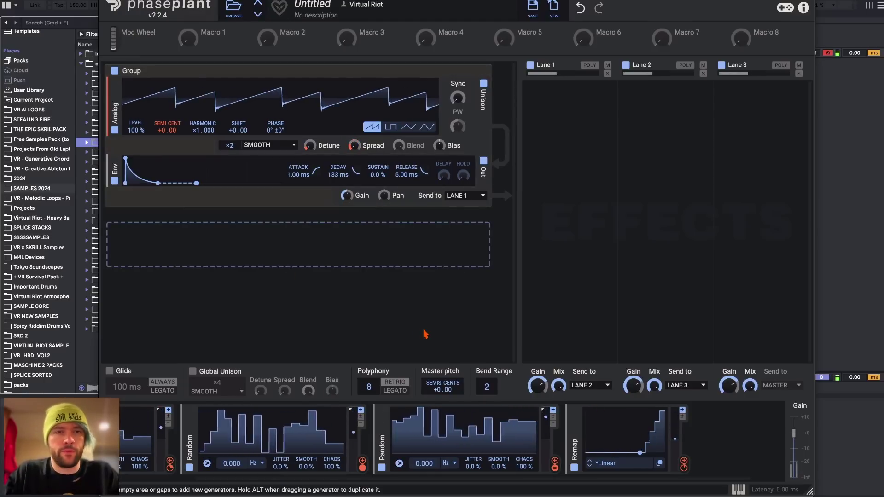
# Set the Remap grid to 12 rows and snap the staircase's second and third steps to 58% and 83%
pyautogui.click(660, 464)
pyautogui.moveTo(524, 309); pyautogui.dragTo(529, 233)
pyautogui.click(136, 89)
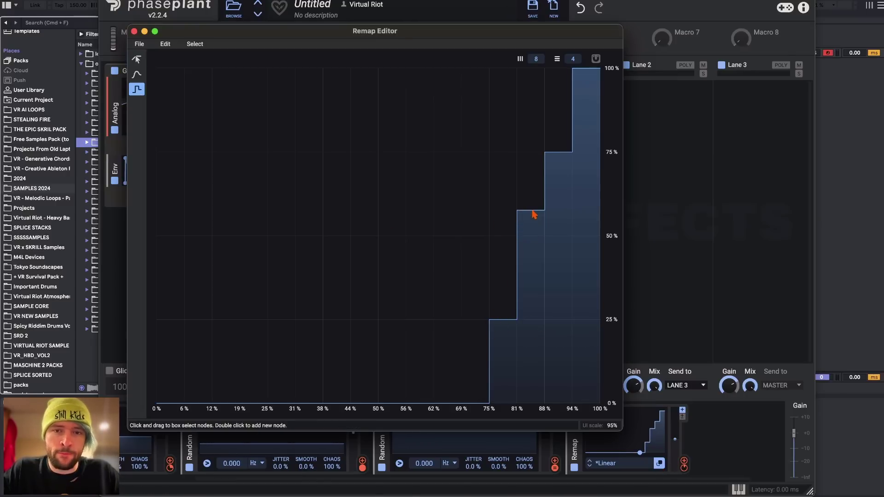
pyautogui.moveTo(558, 153); pyautogui.dragTo(561, 115)
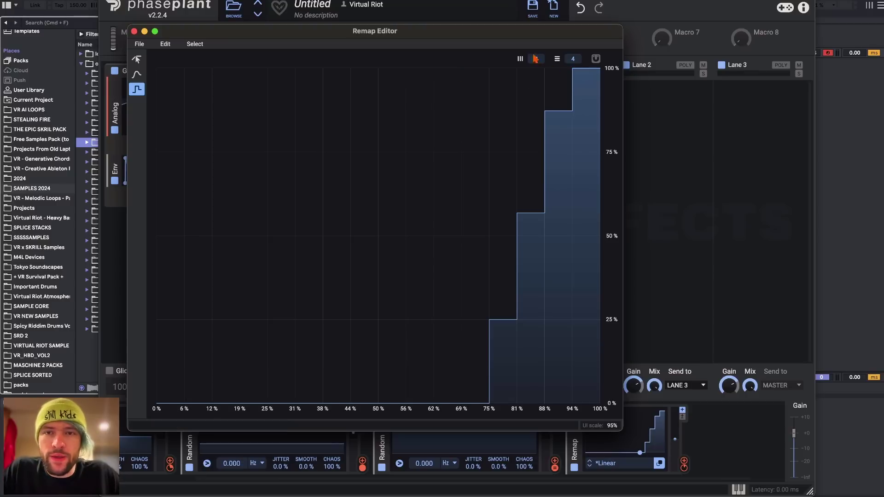
pyautogui.moveTo(576, 63); pyautogui.dragTo(576, 50)
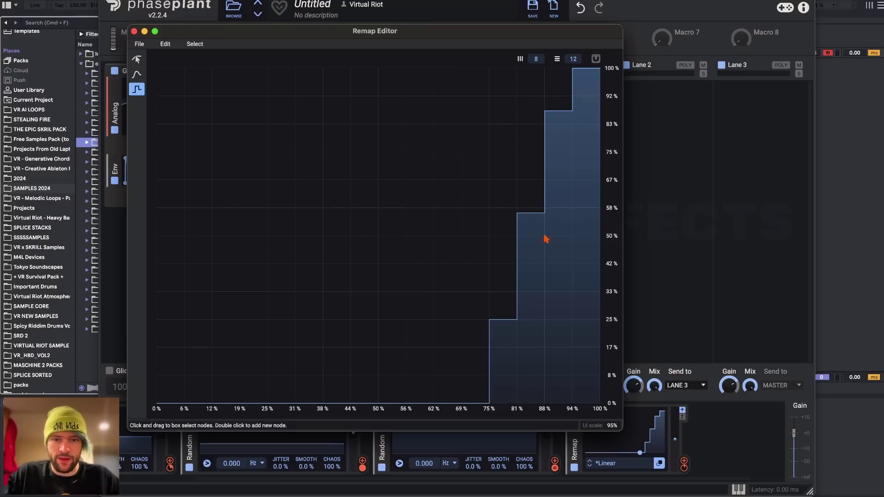
pyautogui.moveTo(575, 62)
pyautogui.mouseDown()
pyautogui.moveTo(576, 75)
pyautogui.moveTo(572, 48)
pyautogui.mouseUp()
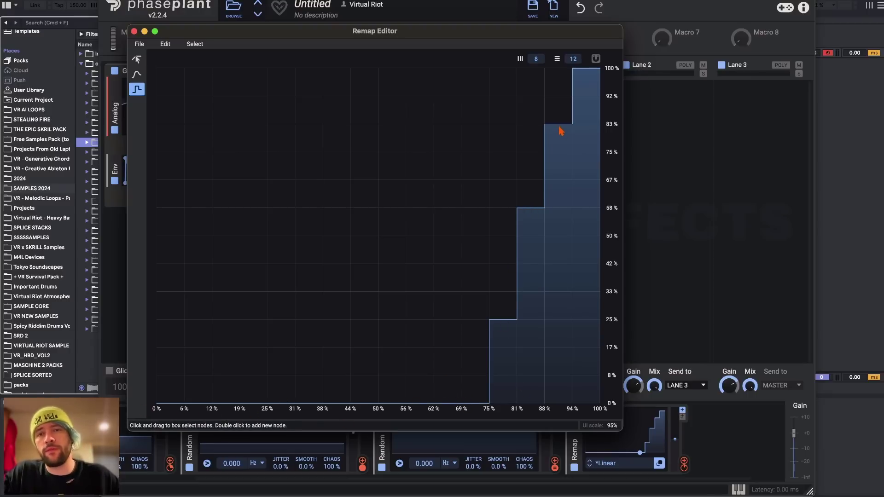
pyautogui.click(135, 31)
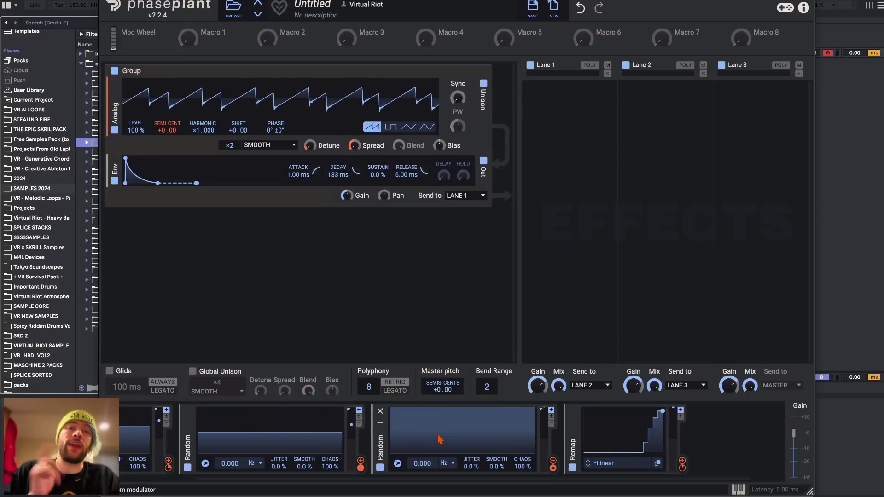
# Add an LFO modulator after the Remap modulator
pyautogui.hscroll(3, 439, 440)
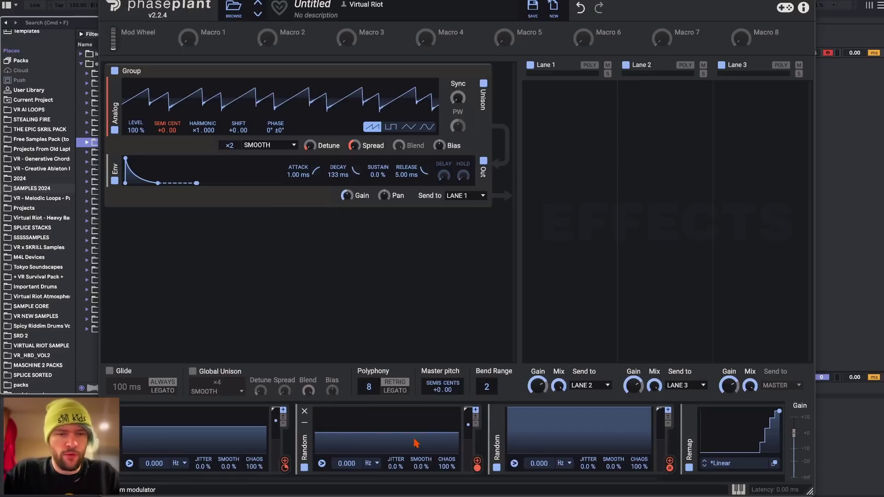
pyautogui.hscroll(-2, 416, 443)
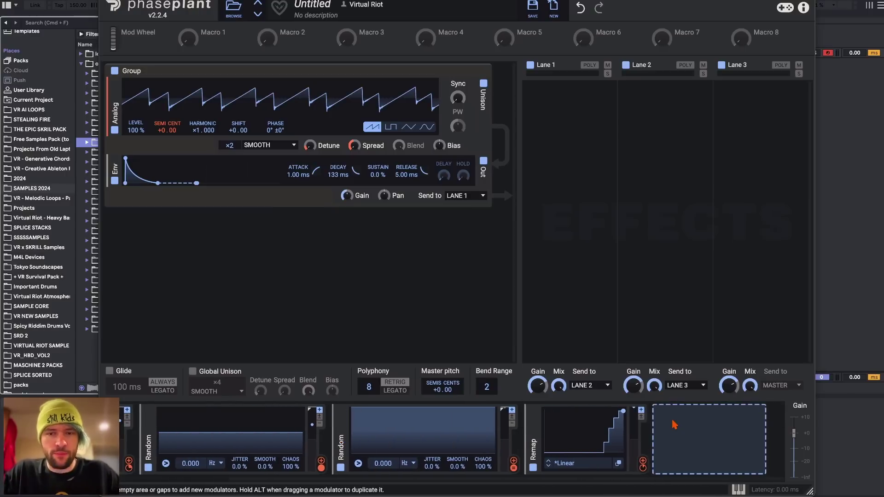
pyautogui.hscroll(-6, 677, 425)
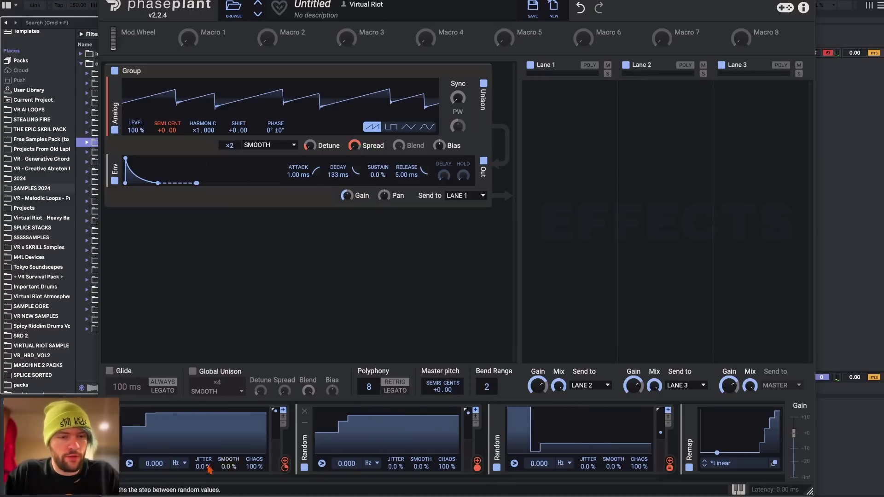
pyautogui.hscroll(1, 176, 462)
pyautogui.hscroll(5, 677, 442)
pyautogui.click(676, 442)
pyautogui.click(692, 392)
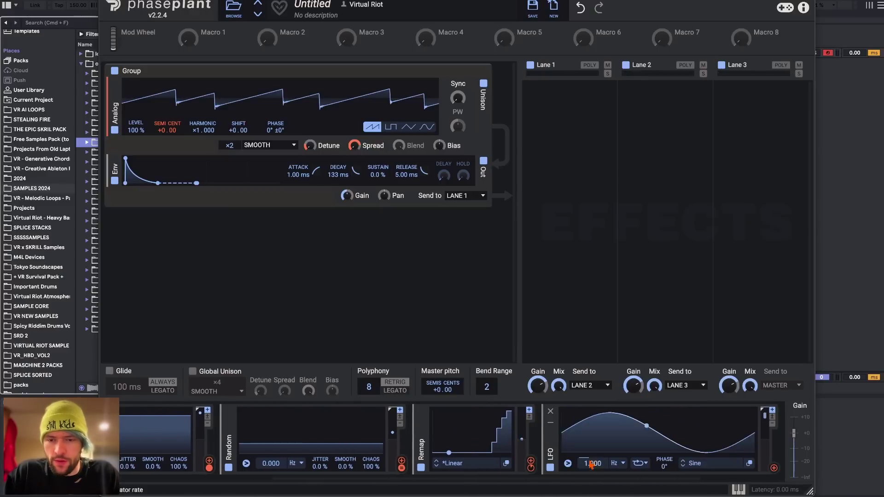
# Switch the LFO to a tempo-synced rate of 1/16 and load the Classic Ramp Down shape
pyautogui.click(622, 465)
pyautogui.click(622, 463)
pyautogui.click(623, 466)
pyautogui.click(626, 474)
pyautogui.click(695, 464)
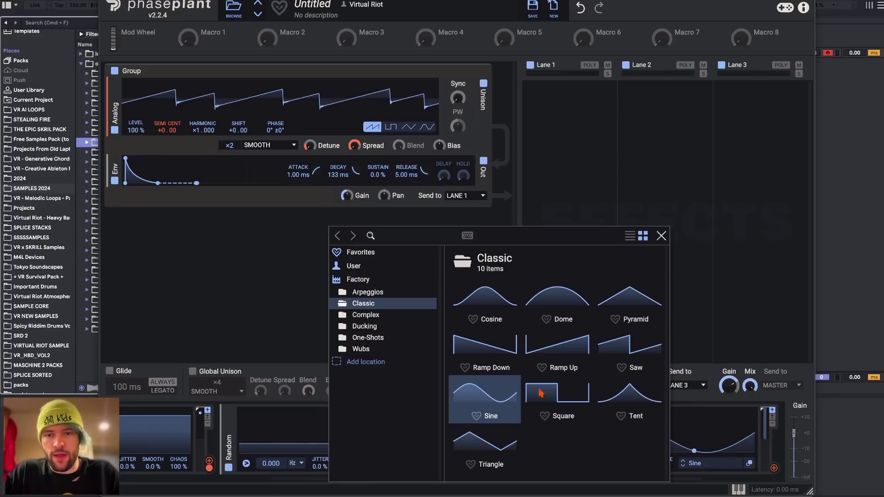
pyautogui.click(484, 343)
pyautogui.click(627, 152)
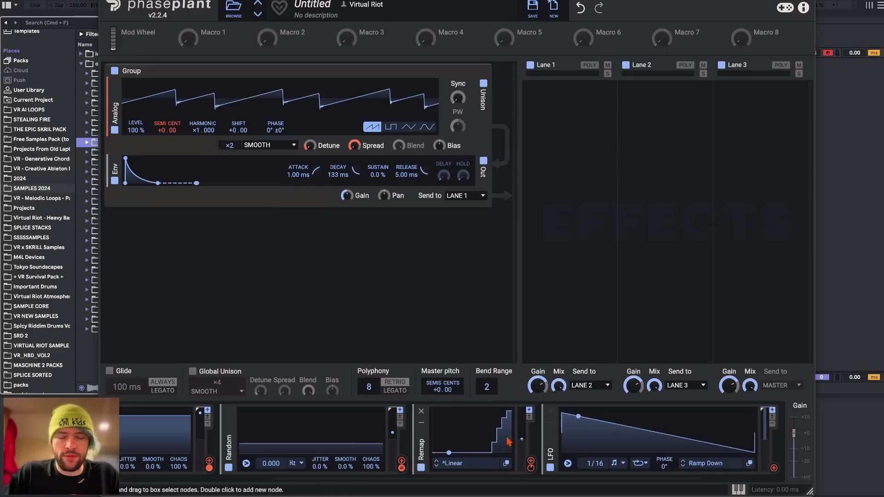
# Route the LFO output to the trigger inputs of all three Random modulators
pyautogui.moveTo(775, 470); pyautogui.dragTo(310, 474)
pyautogui.click(309, 472)
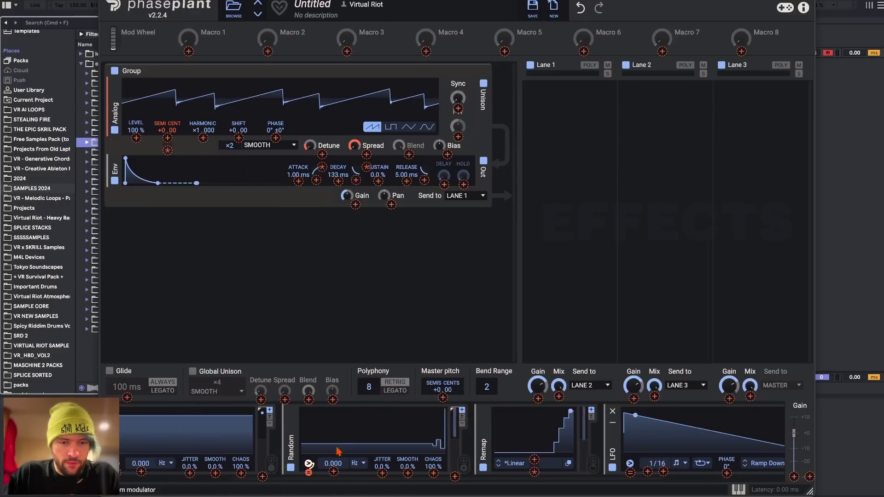
pyautogui.hscroll(-4, 338, 450)
pyautogui.click(322, 473)
pyautogui.click(130, 463)
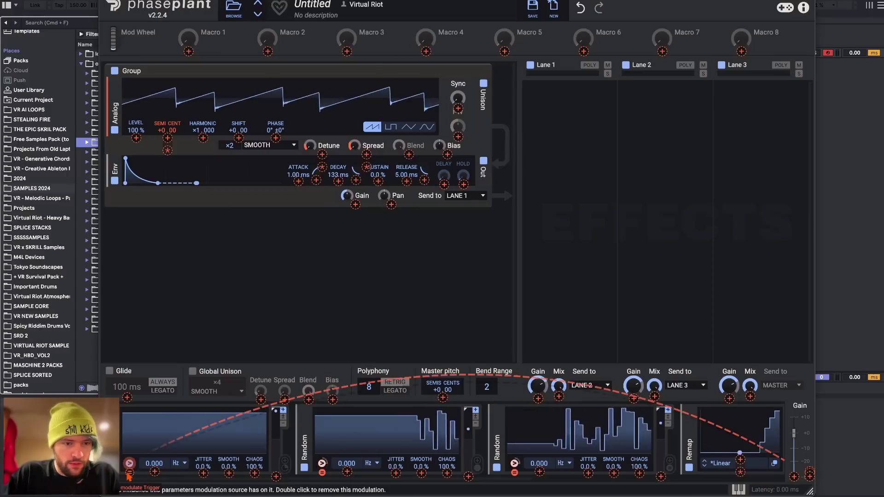
pyautogui.click(450, 334)
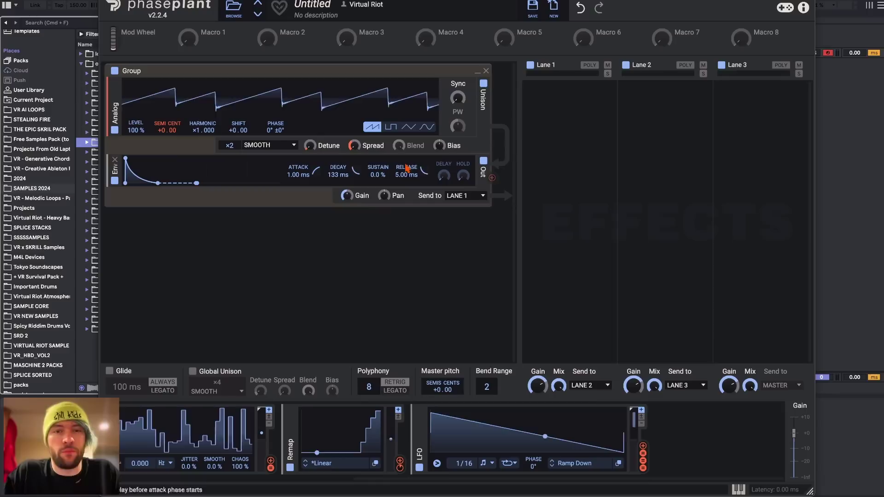
# Raise the output envelope's sustain to 100% and add an Envelope modulator after the LFO
pyautogui.moveTo(375, 174); pyautogui.dragTo(378, 175)
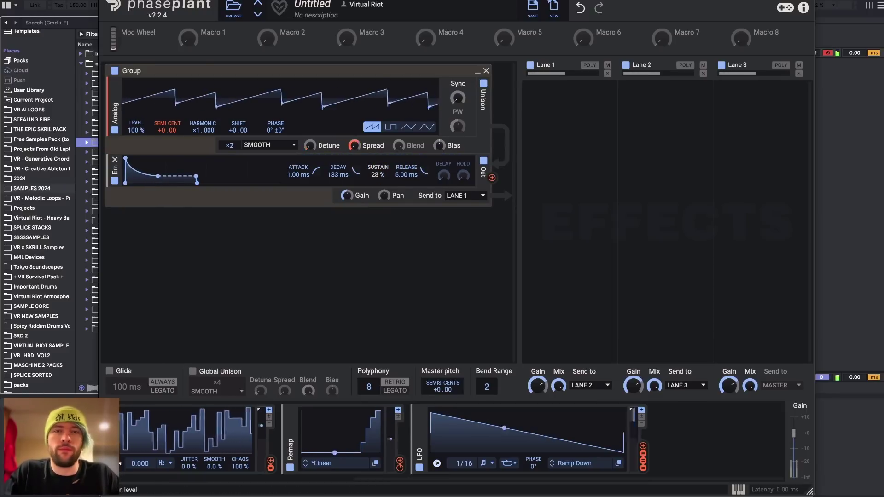
pyautogui.moveTo(378, 175); pyautogui.dragTo(377, 141)
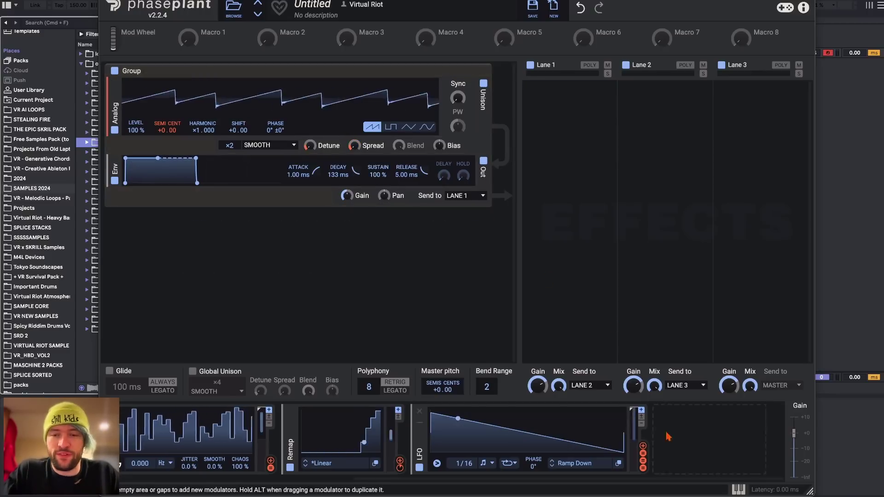
pyautogui.click(679, 440)
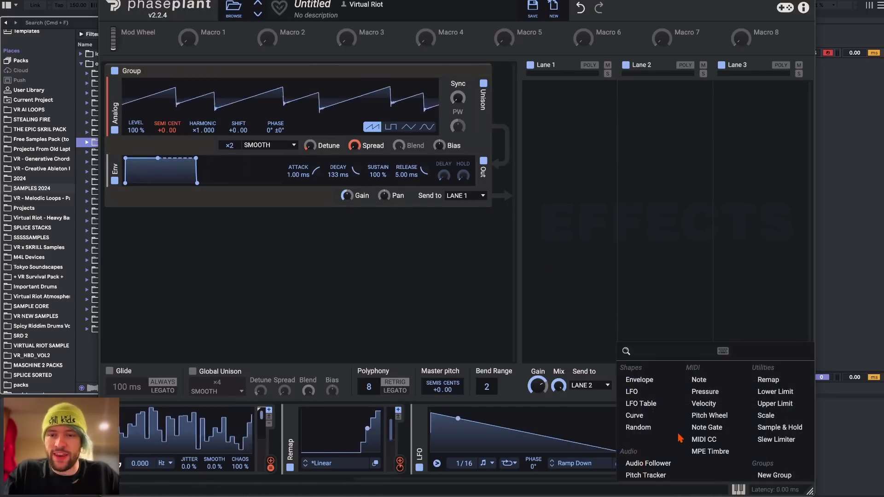
pyautogui.click(639, 379)
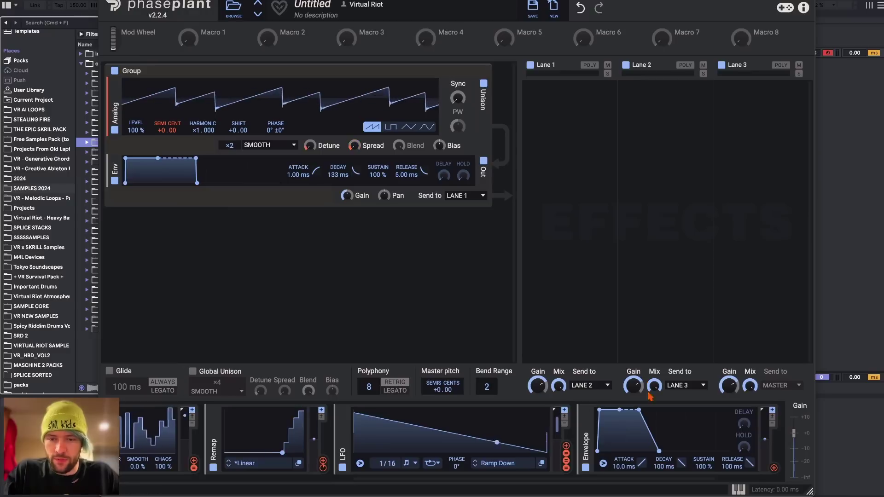
# Shape the new Envelope modulator with 0 ms attack, about 118 ms decay and 0% sustain, and trigger it from the LFO
pyautogui.moveTo(703, 466); pyautogui.dragTo(663, 453)
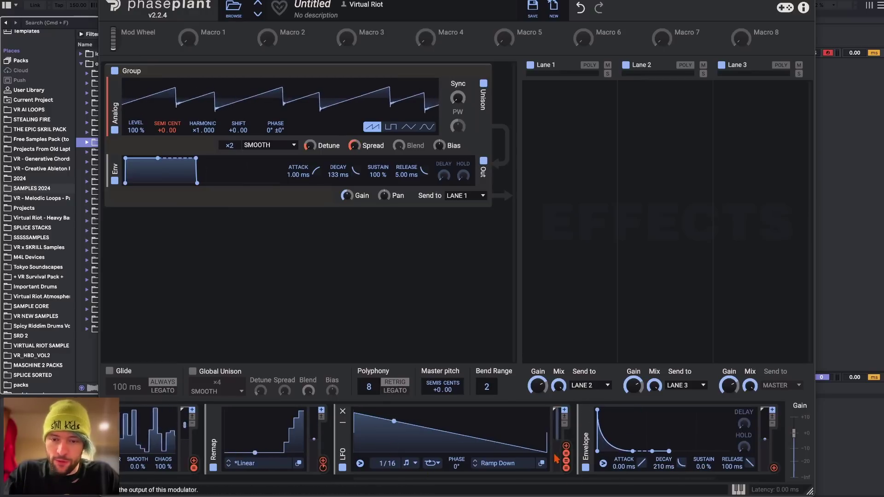
pyautogui.moveTo(566, 447); pyautogui.dragTo(667, 434)
pyautogui.moveTo(532, 466); pyautogui.dragTo(532, 470)
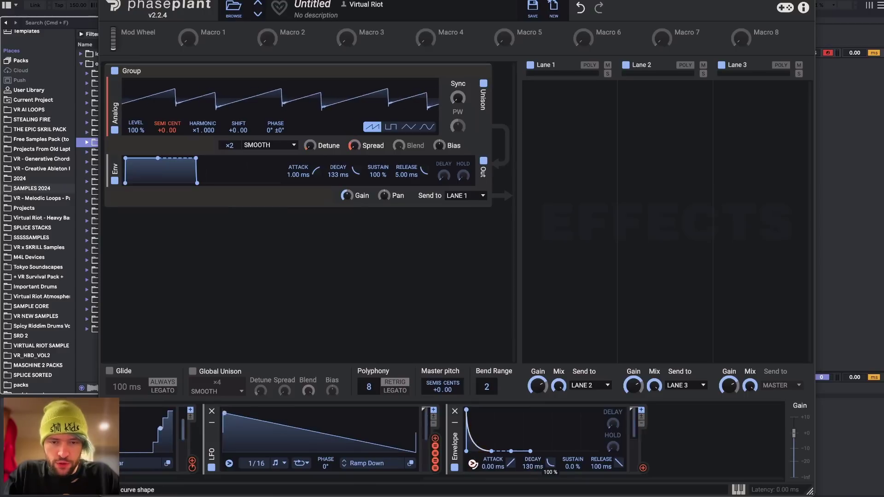
# Assign the Envelope modulator to the oscillator's level at 100% depth and lower the base level to 0%
pyautogui.moveTo(643, 470); pyautogui.dragTo(159, 91)
pyautogui.moveTo(141, 140); pyautogui.dragTo(136, 138)
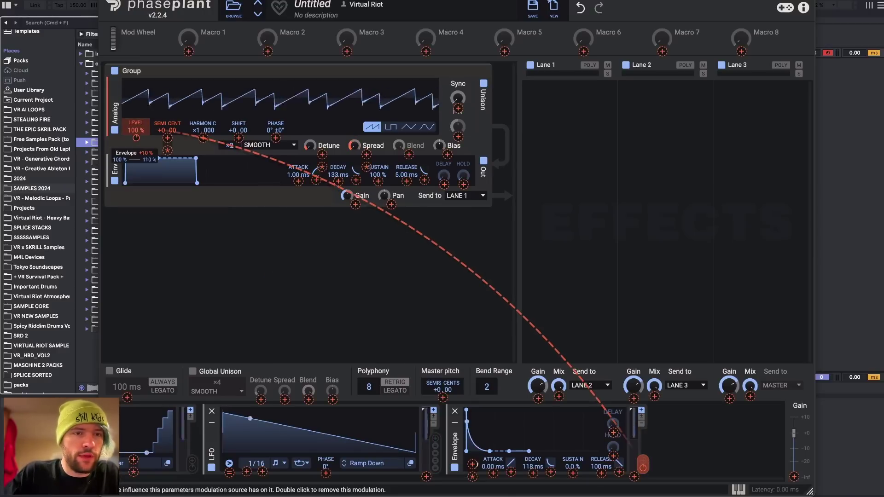
pyautogui.rightClick(136, 138)
pyautogui.write('100')
pyautogui.press('Return')
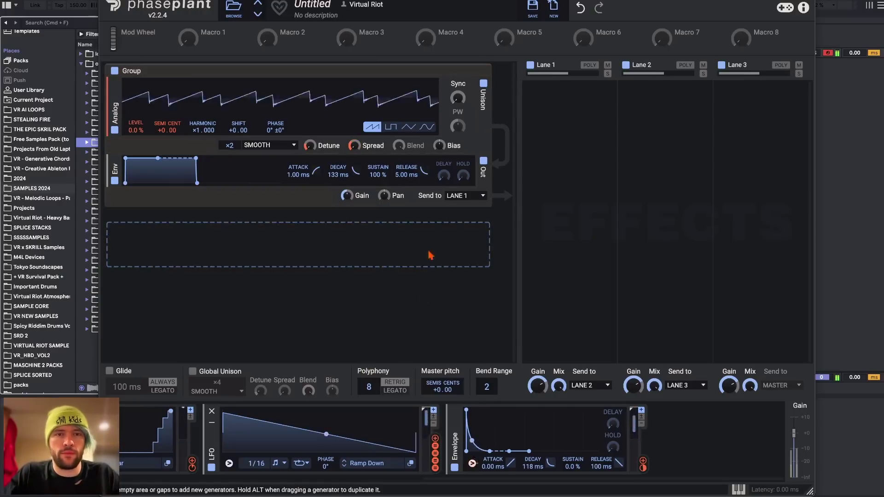
# Redraw the Remap curve on a 6-column grid as a staircase of 25%, 58%, 83% and 100%, starting at 33% input
pyautogui.scroll(-2, 325, 419)
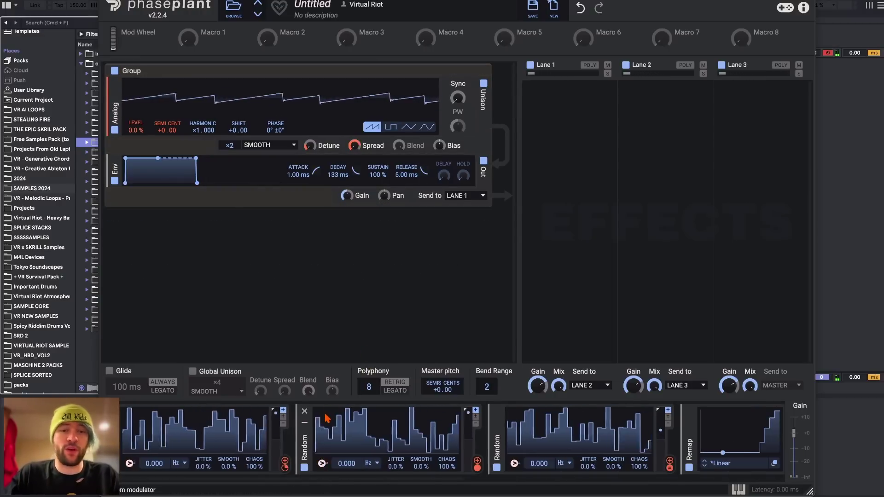
pyautogui.hscroll(3, 483, 437)
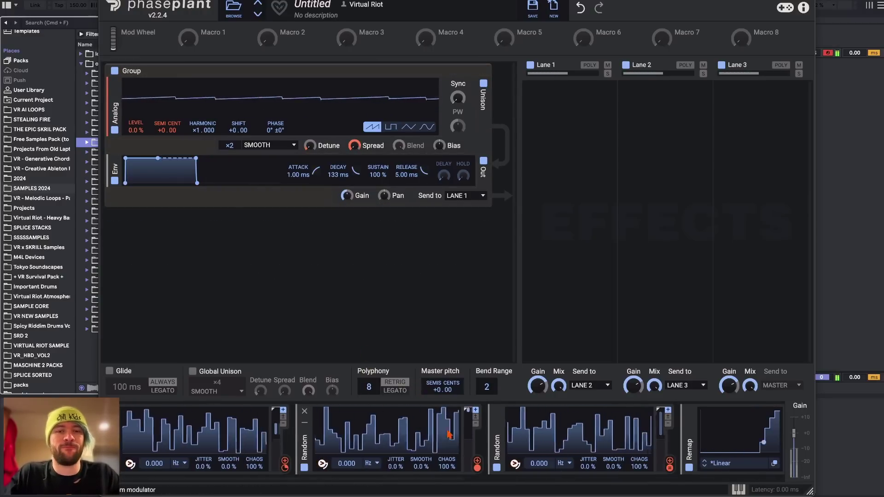
pyautogui.click(599, 463)
pyautogui.moveTo(535, 59)
pyautogui.mouseDown()
pyautogui.moveTo(536, 67)
pyautogui.moveTo(536, 54)
pyautogui.mouseUp()
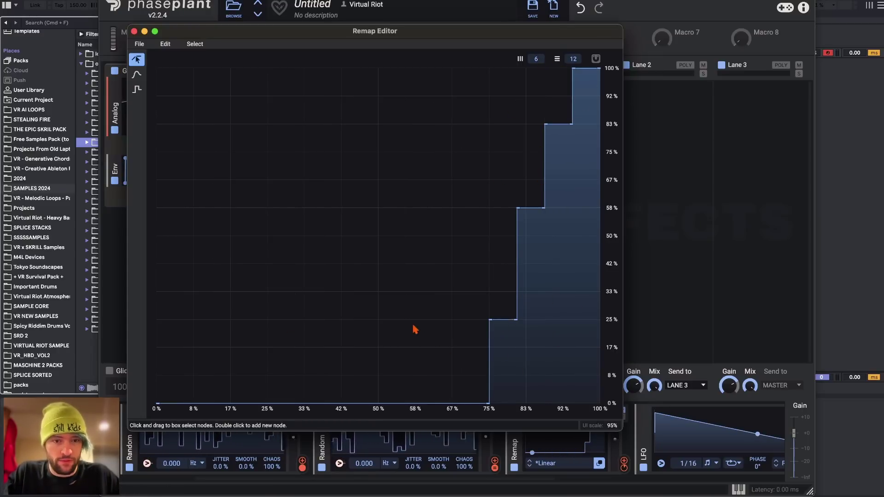
pyautogui.click(137, 89)
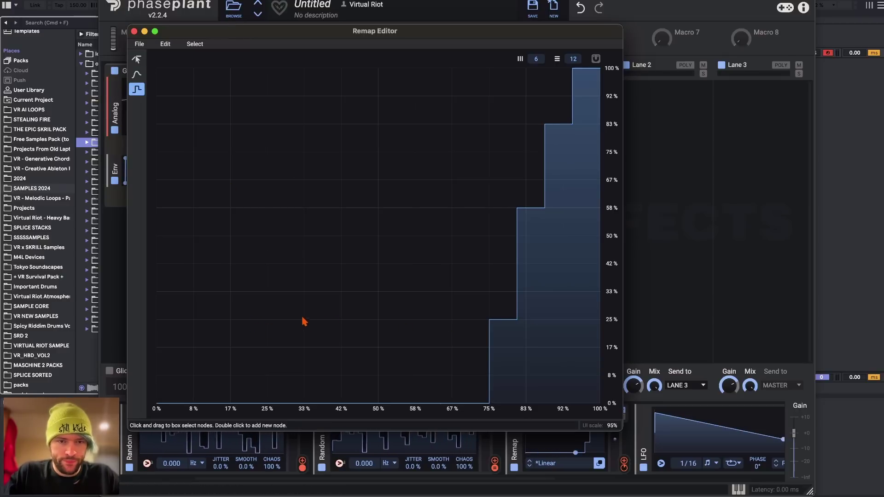
pyautogui.click(325, 321)
pyautogui.click(405, 211)
pyautogui.click(411, 204)
pyautogui.moveTo(411, 207); pyautogui.dragTo(426, 212)
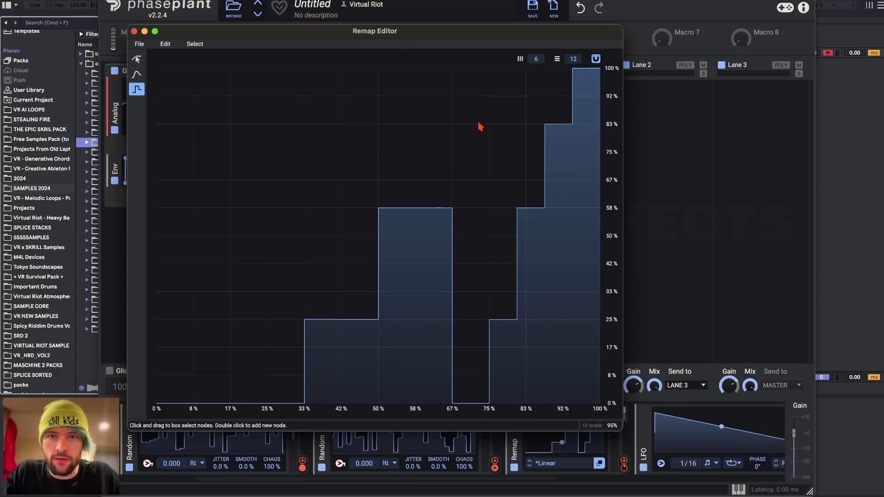
pyautogui.click(509, 125)
pyautogui.click(564, 70)
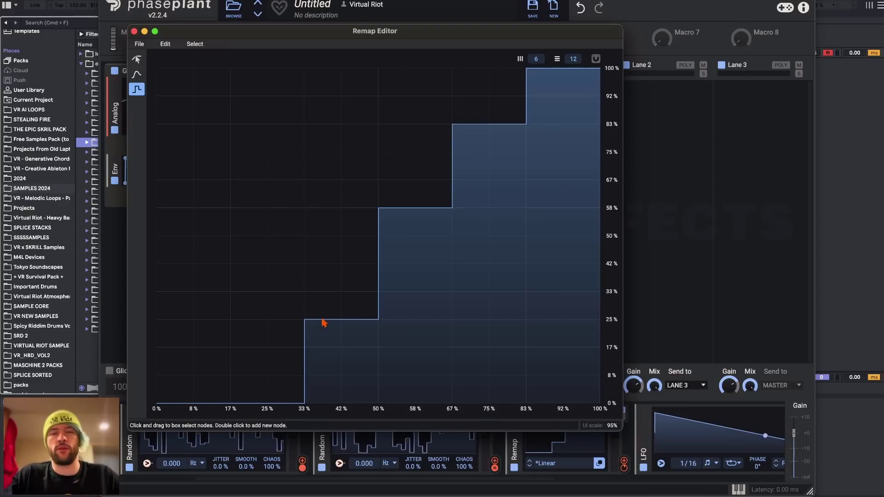
pyautogui.click(134, 31)
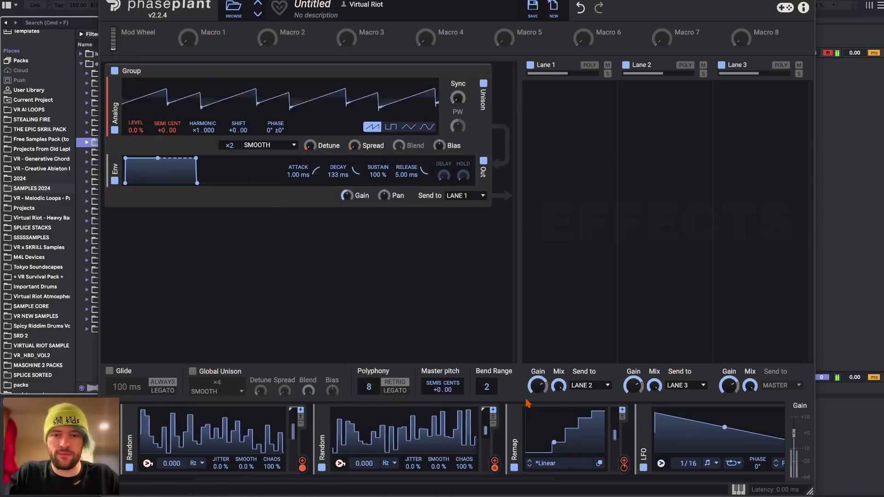
# Add a Delay effect to Lane 1 with a synced time of 3/16 and Bounce enabled
pyautogui.click(586, 104)
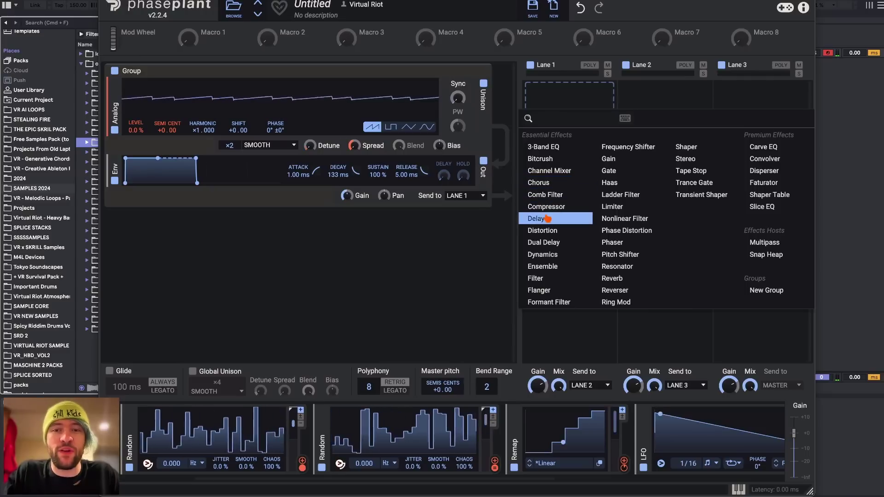
pyautogui.click(575, 218)
pyautogui.click(596, 130)
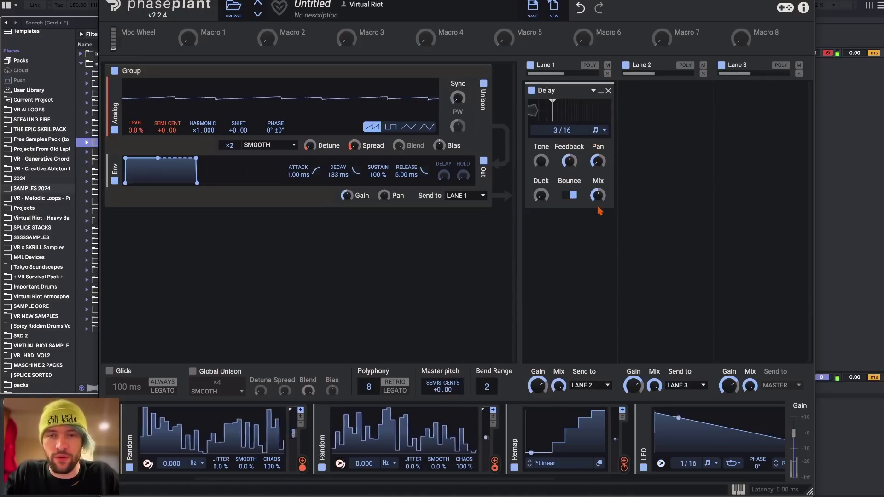
pyautogui.click(570, 195)
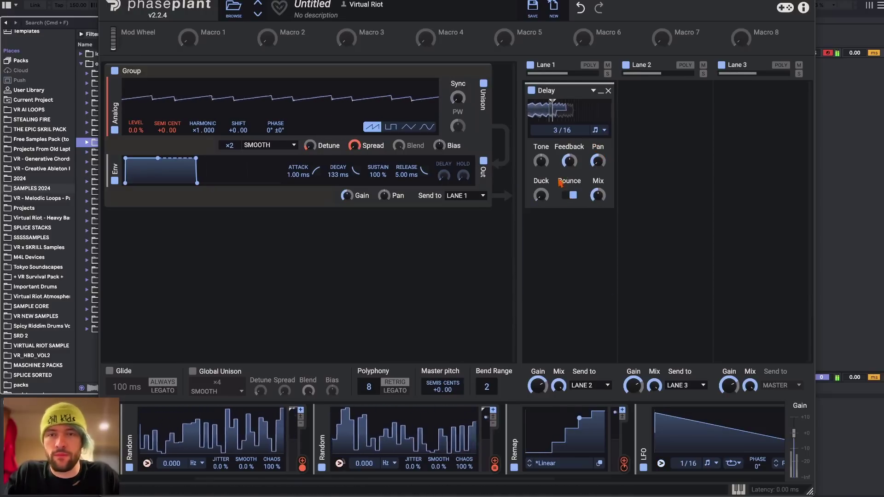
# Insert a low-pass Filter between the oscillator and output envelope and modulate its cutoff with the Envelope modulator
pyautogui.click(258, 157)
pyautogui.click(353, 198)
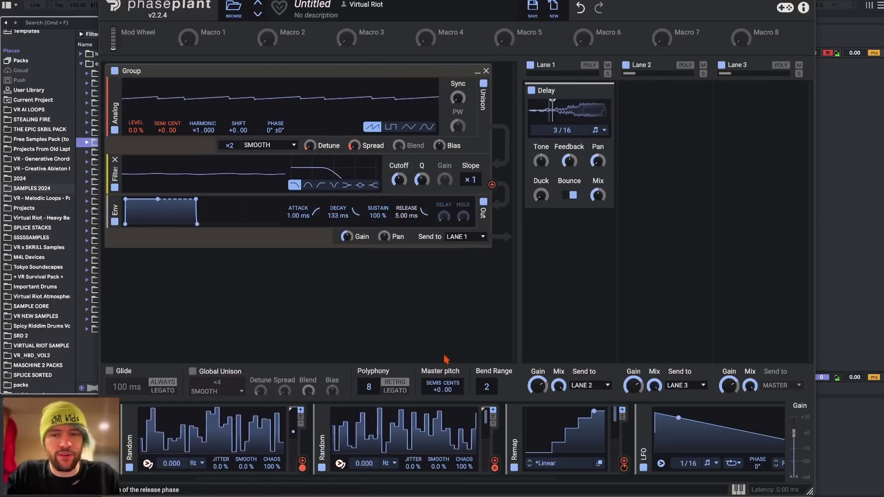
pyautogui.click(643, 465)
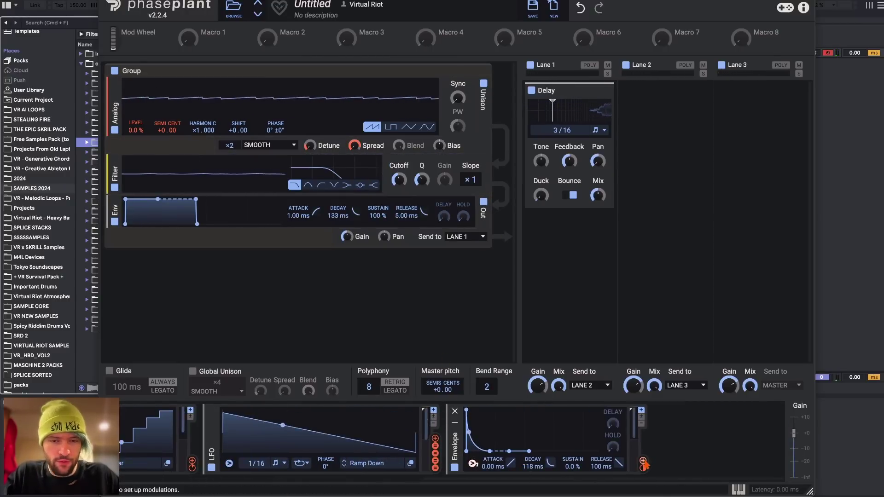
pyautogui.moveTo(642, 464); pyautogui.dragTo(399, 185)
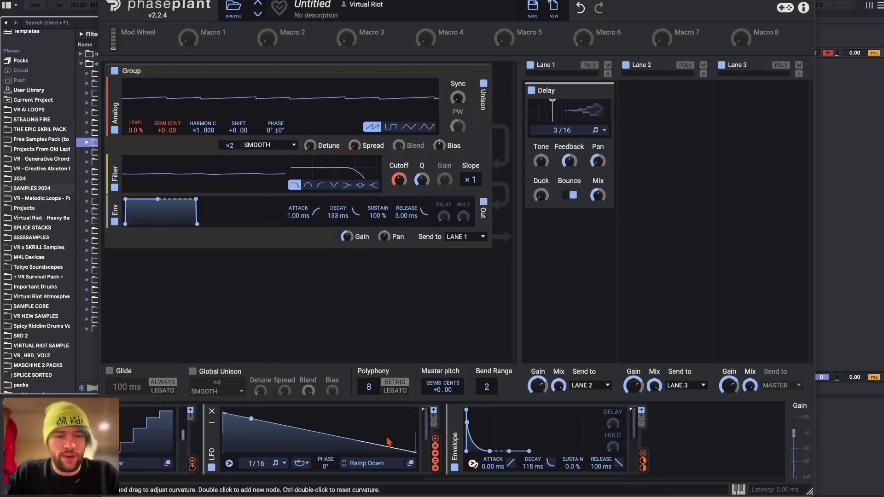
# Modulate the amount of the Envelope's filter cutoff modulation with the last Random modulator and set its depth to about 50%
pyautogui.hscroll(-12, 310, 450)
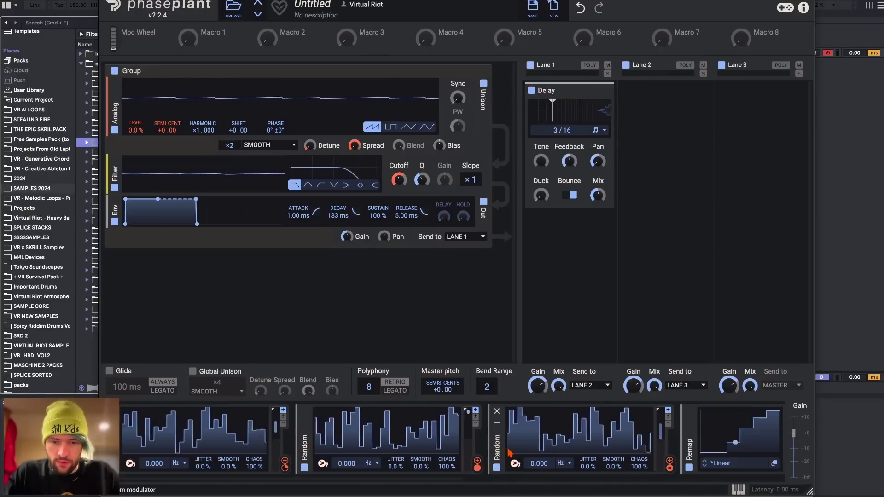
pyautogui.hscroll(12, 775, 447)
pyautogui.hscroll(5, 775, 447)
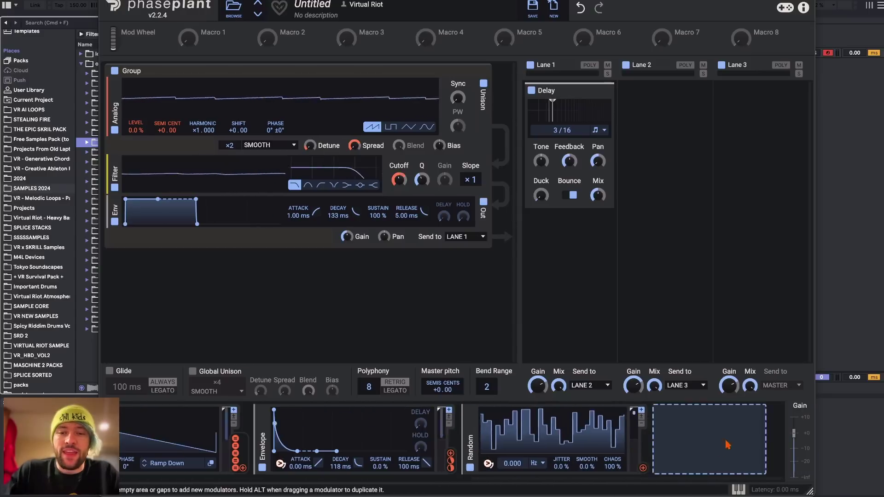
pyautogui.moveTo(643, 467); pyautogui.dragTo(398, 186)
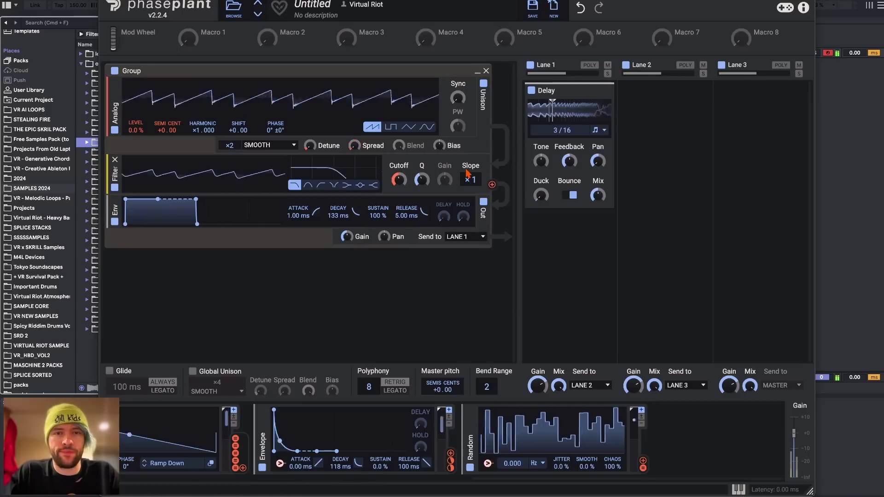
pyautogui.moveTo(402, 190)
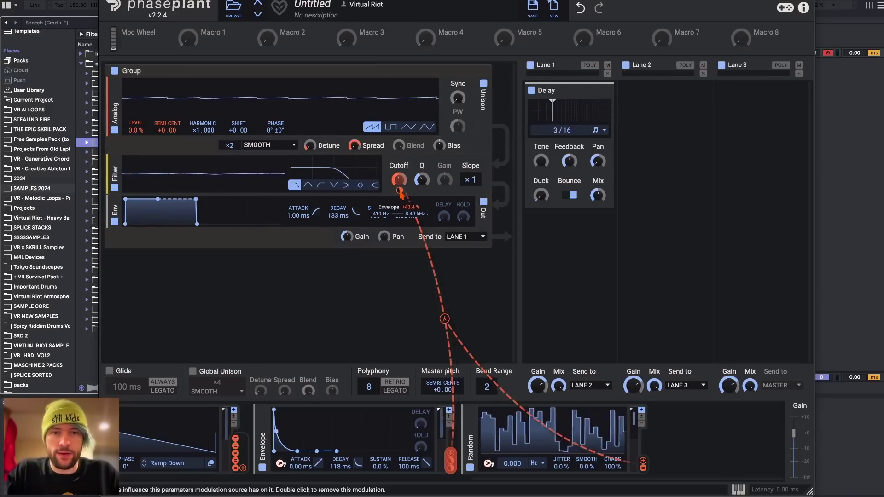
pyautogui.rightClick(400, 193)
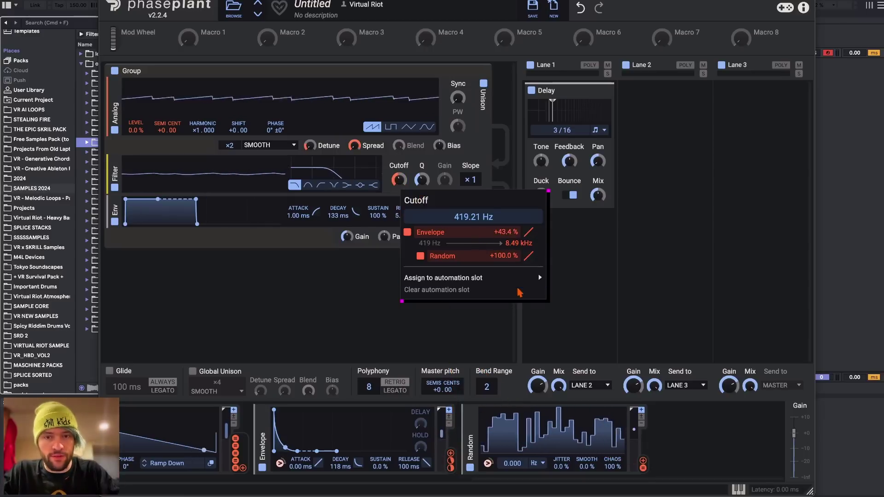
pyautogui.moveTo(502, 251); pyautogui.dragTo(502, 260)
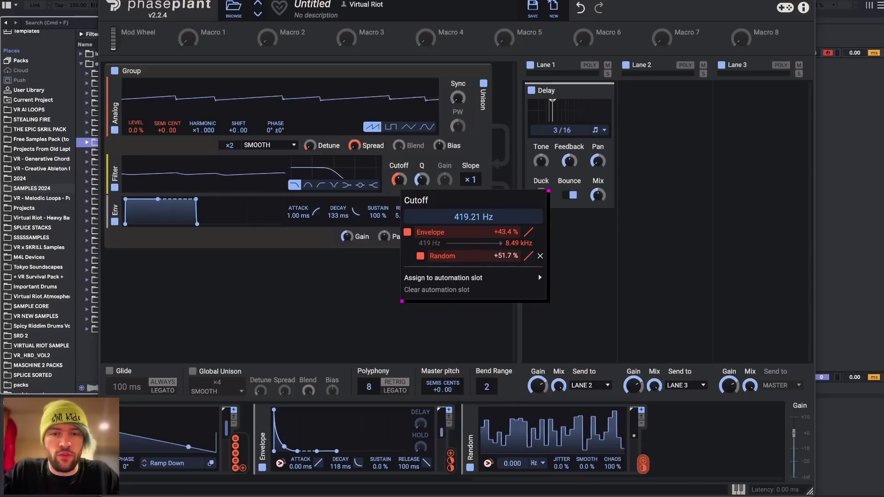
pyautogui.click(292, 285)
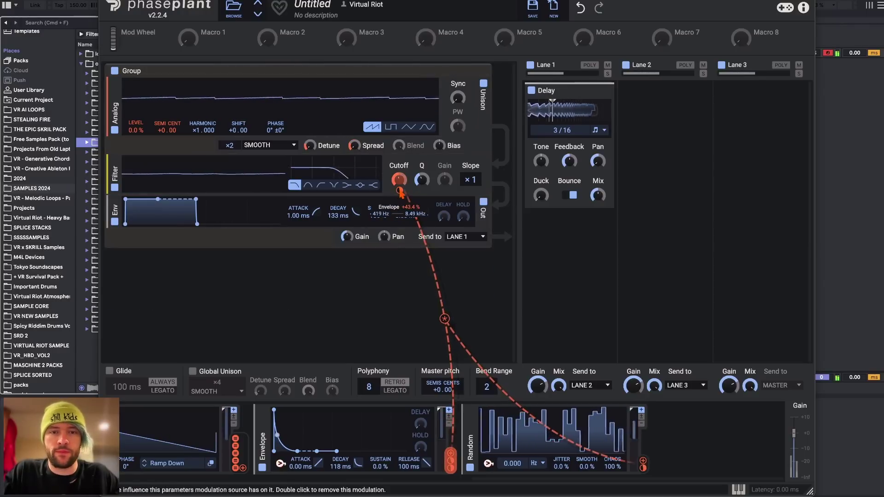
pyautogui.rightClick(400, 191)
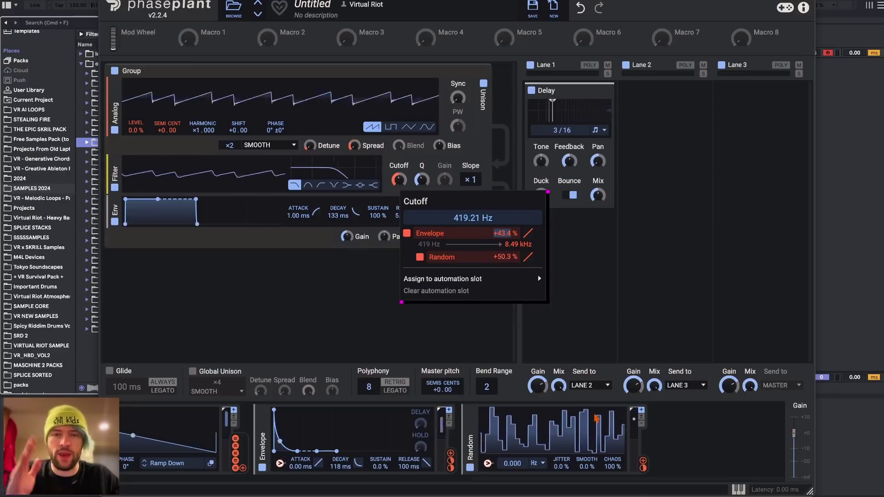
pyautogui.click(487, 263)
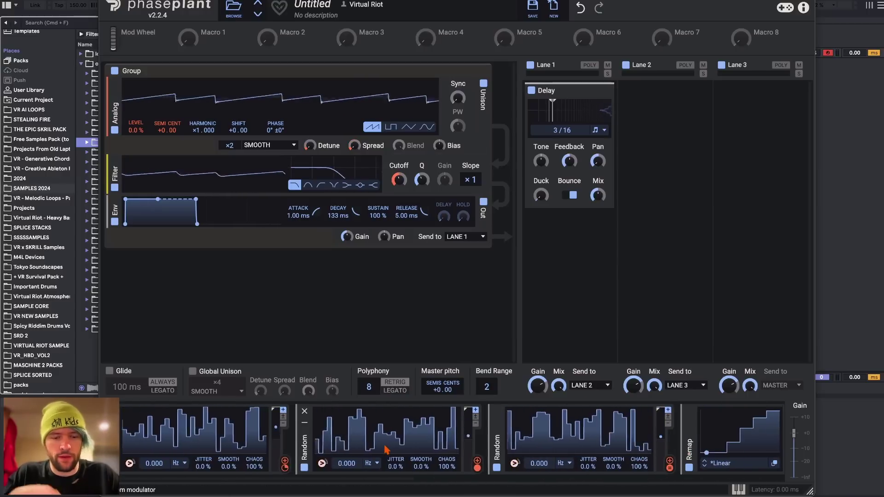
# Review the modulator chain from the Randoms to the Envelope and open the LFO's Trigger setting
pyautogui.hscroll(5, 386, 450)
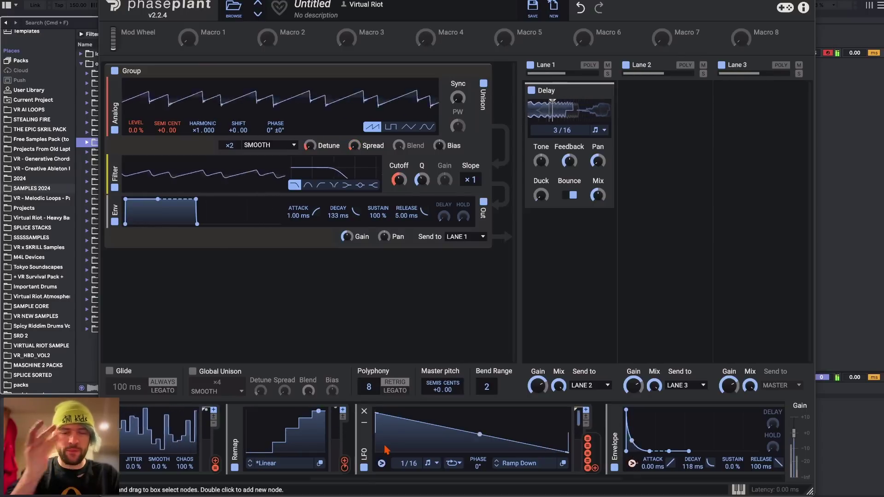
pyautogui.hscroll(5, 386, 450)
pyautogui.hscroll(-4, 386, 449)
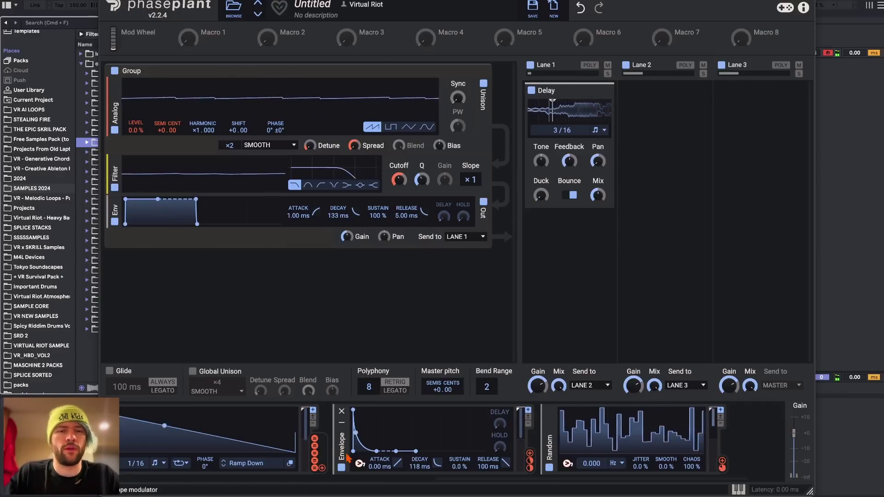
pyautogui.hscroll(-3, 568, 441)
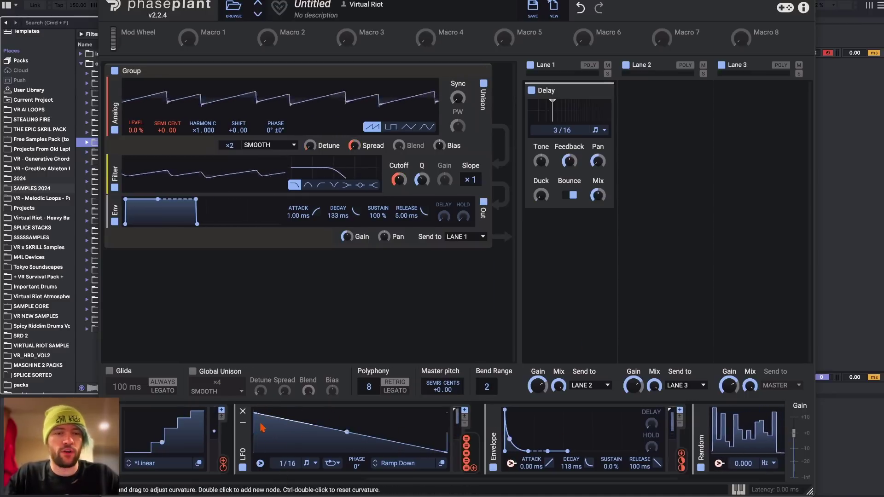
pyautogui.click(260, 463)
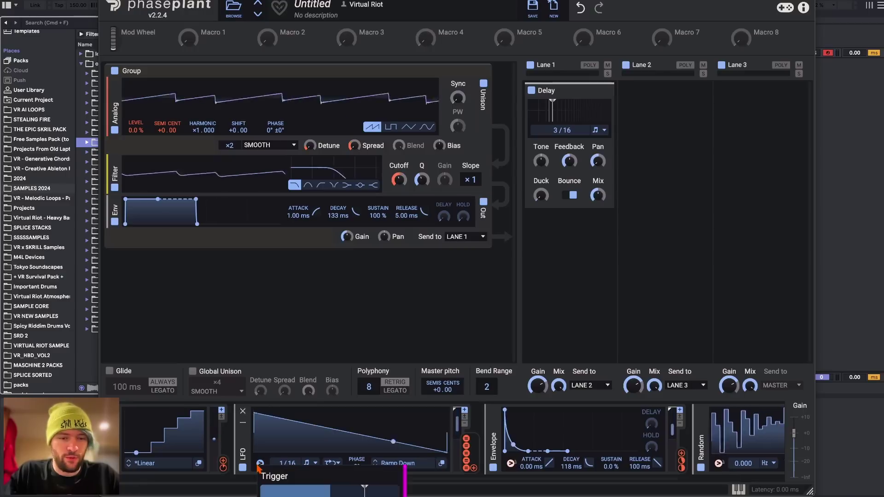
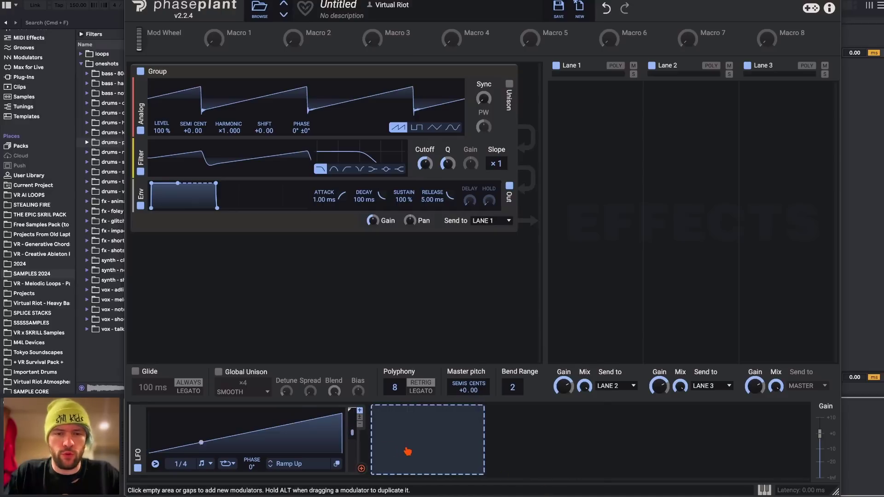
# Add a Remap modulator after the LFO and inspect its default curve in the Remap Editor
pyautogui.click(407, 451)
pyautogui.click(563, 381)
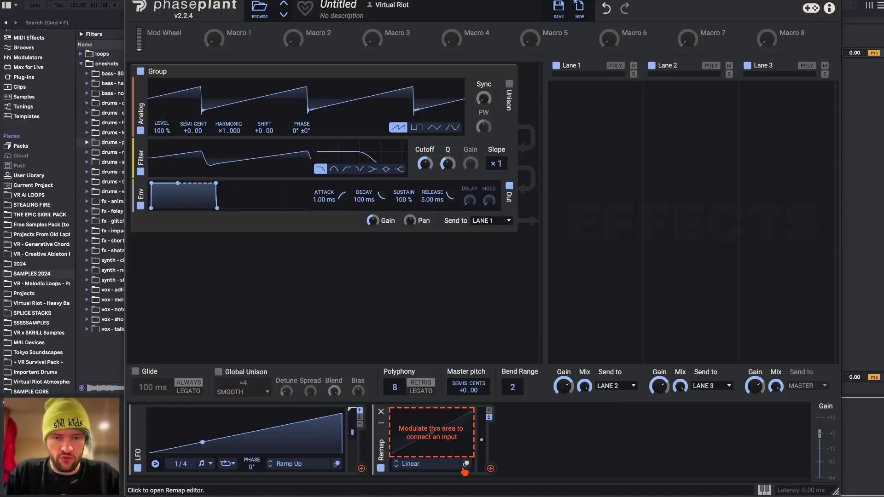
pyautogui.click(466, 463)
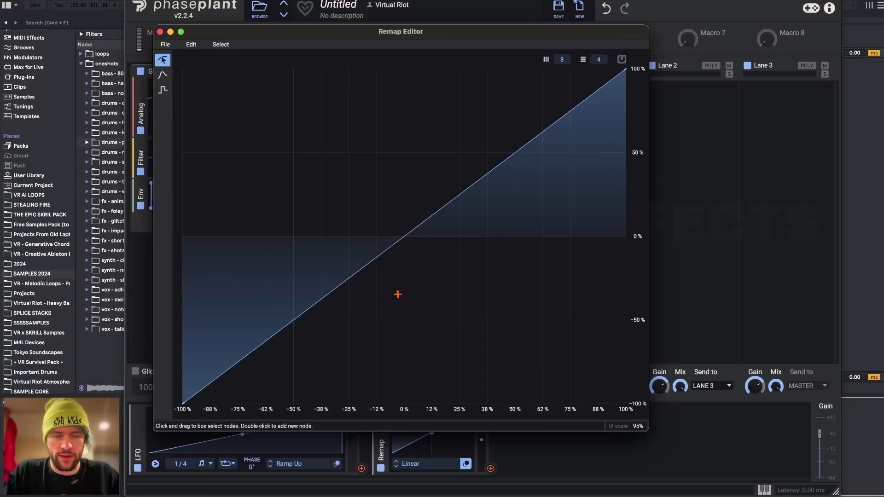
pyautogui.click(160, 32)
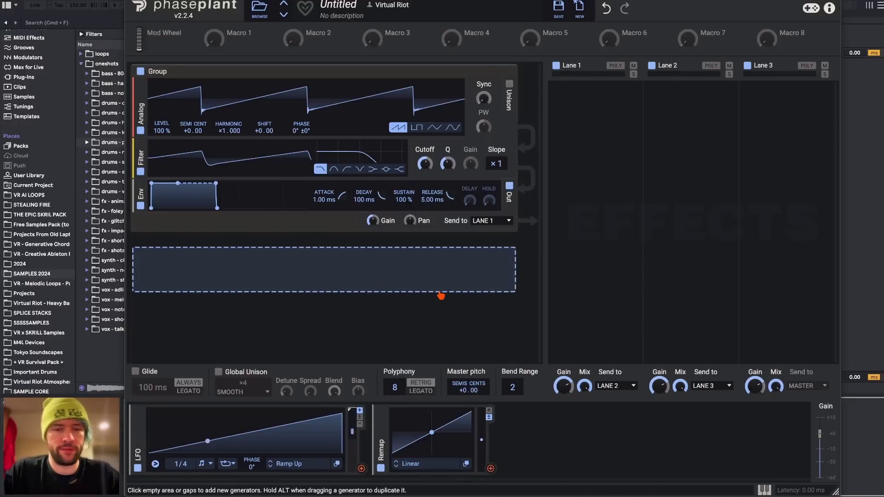
# Compare the Remap's factory scale presets and load Minor Pentatonic from Scales (24 semis)
pyautogui.click(433, 465)
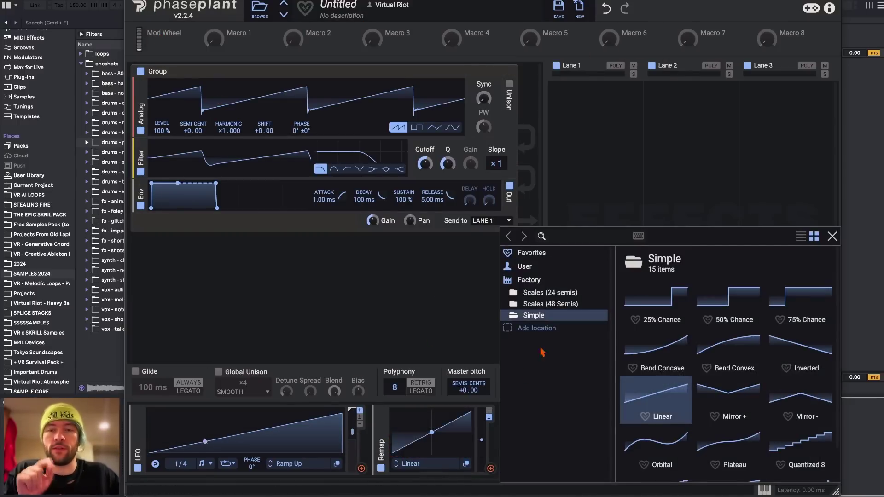
pyautogui.click(540, 296)
pyautogui.click(540, 306)
pyautogui.click(563, 297)
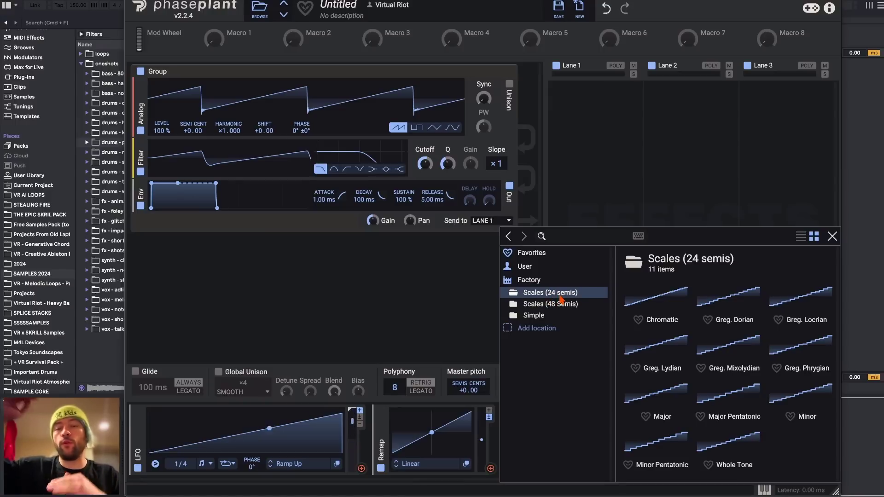
pyautogui.click(562, 306)
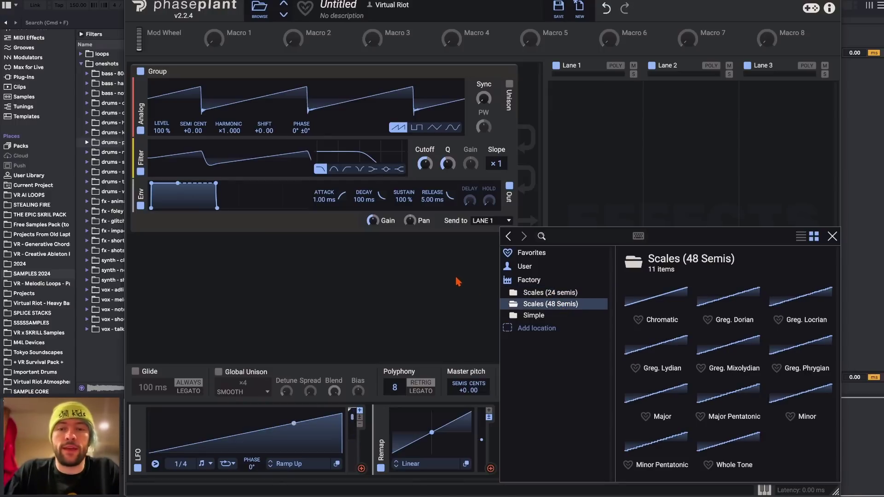
pyautogui.click(543, 294)
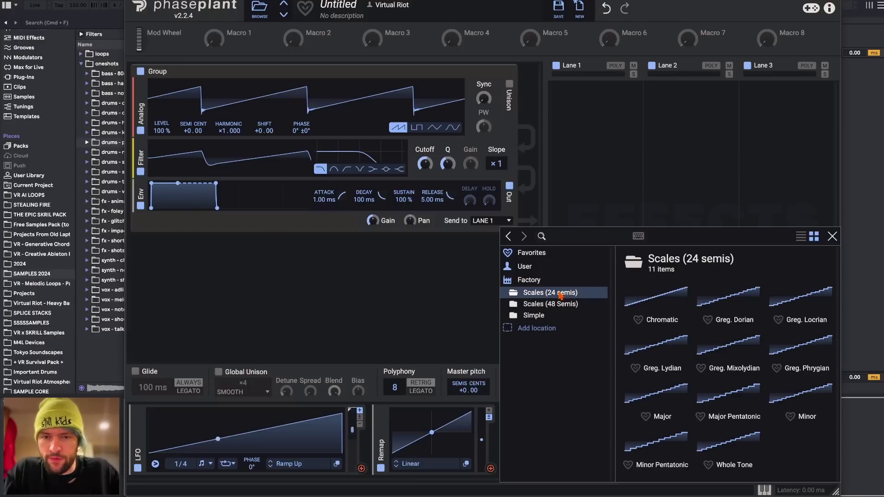
pyautogui.doubleClick(657, 453)
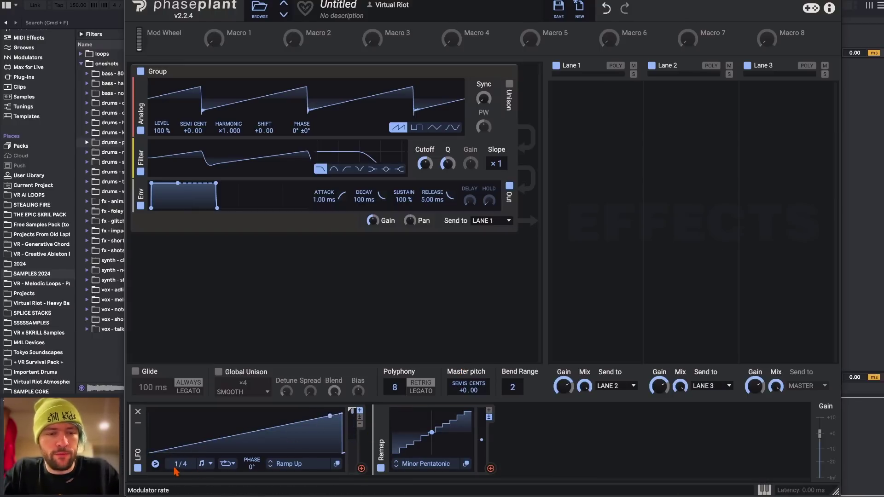
# Route the LFO into the Remap's input and assign the Remap's output to the analog oscillator's semitone pitch
pyautogui.moveTo(361, 468); pyautogui.dragTo(193, 118)
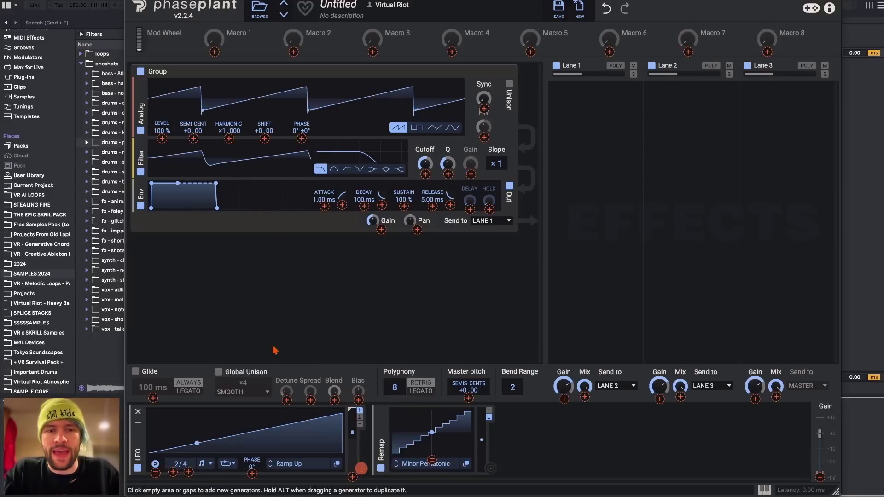
pyautogui.moveTo(361, 468); pyautogui.dragTo(436, 466)
pyautogui.click(435, 466)
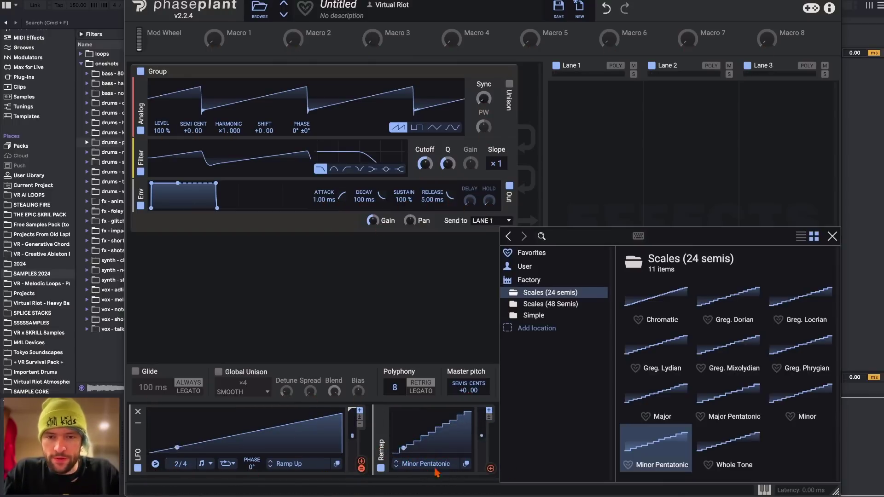
pyautogui.click(395, 332)
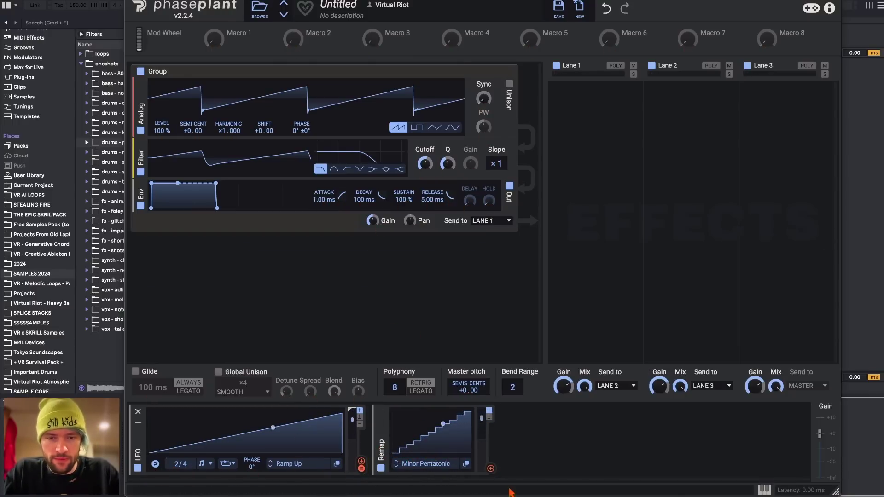
pyautogui.moveTo(490, 468); pyautogui.dragTo(192, 143)
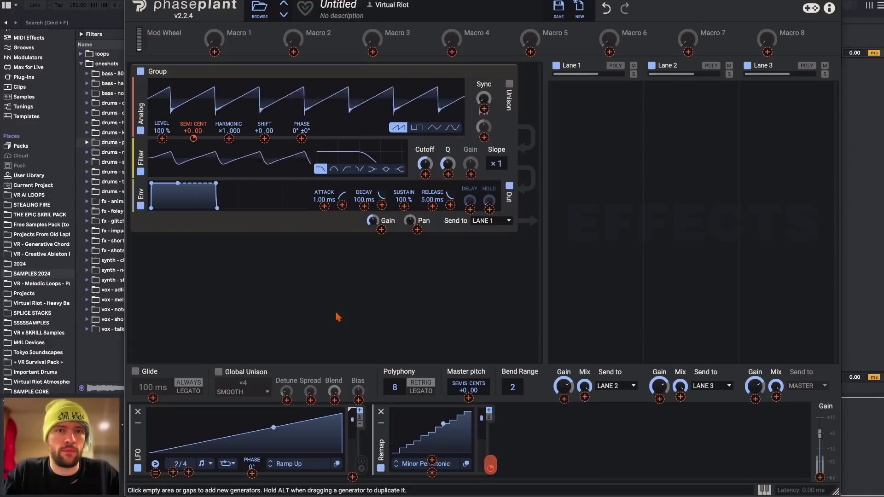
# Slow the LFO's synced rate to 8/4
pyautogui.moveTo(181, 464); pyautogui.dragTo(181, 469)
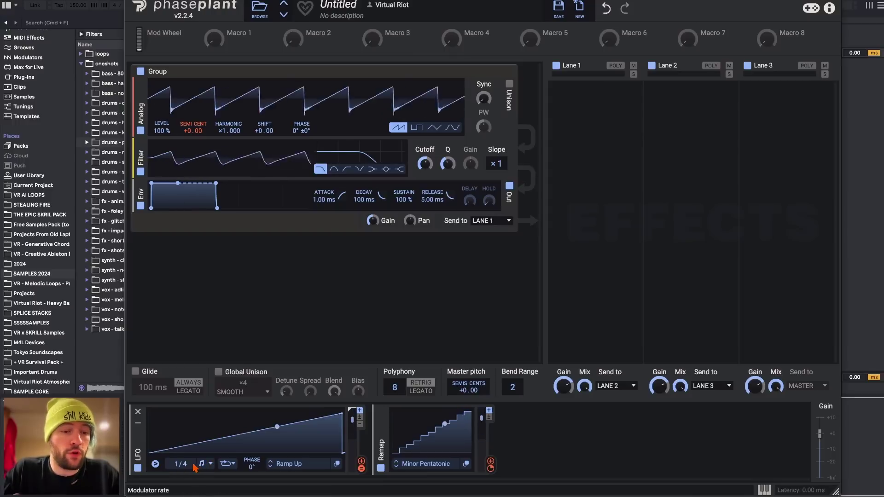
pyautogui.click(584, 444)
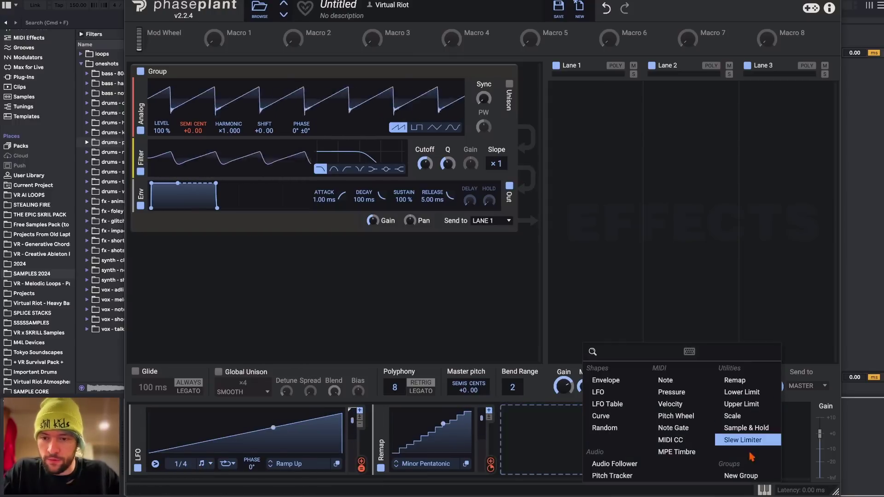
pyautogui.click(183, 467)
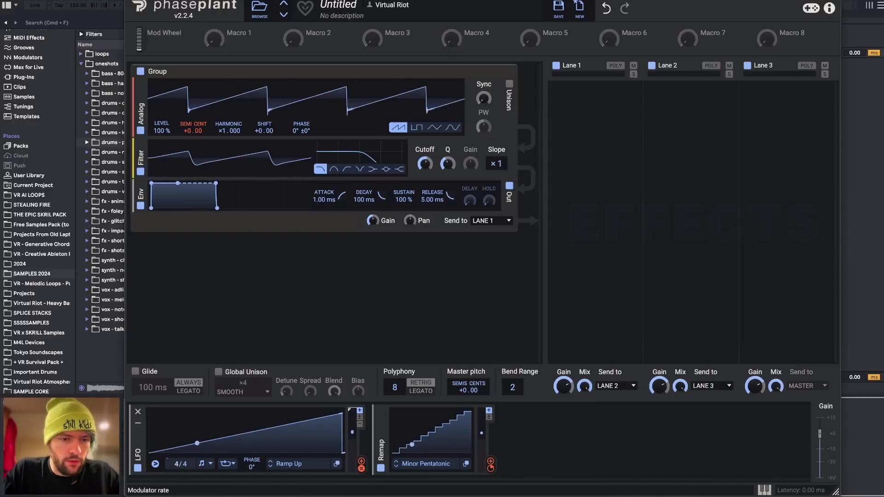
pyautogui.moveTo(180, 463); pyautogui.dragTo(181, 455)
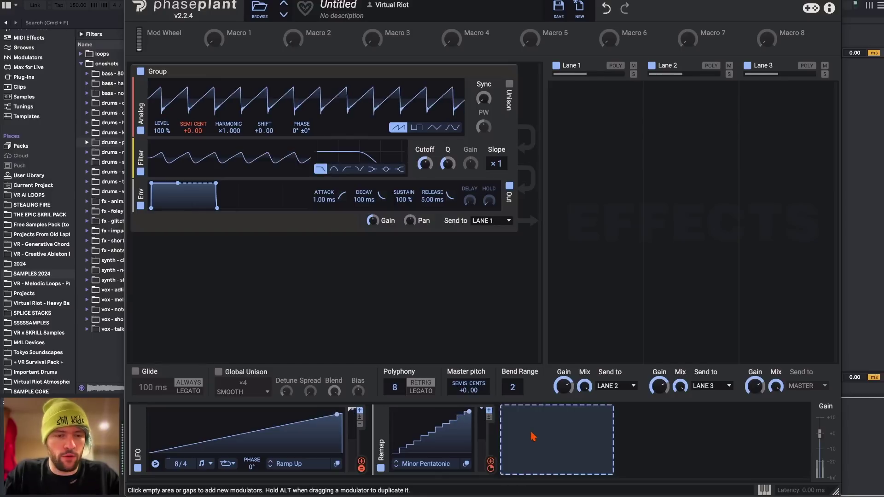
# Add a Slew Limiter modulator fed by the Remap in place of the oscillator's pitch assignment, with a 432 ms attack
pyautogui.click(562, 445)
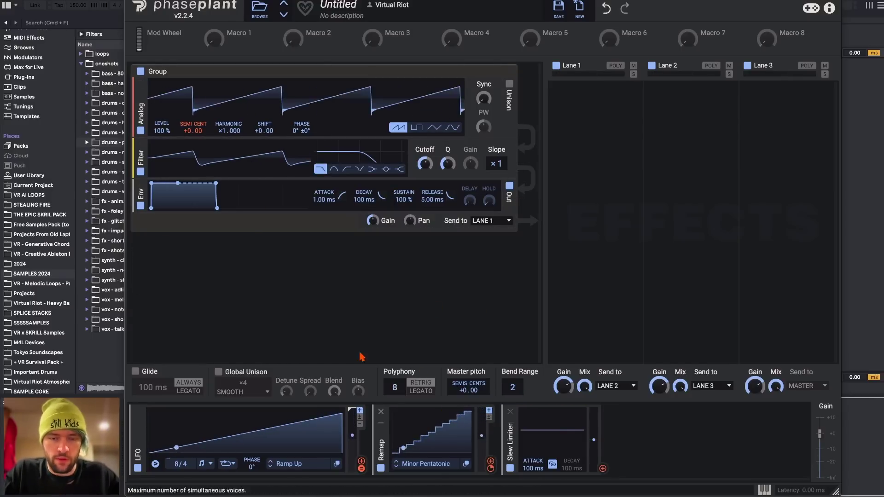
pyautogui.click(490, 468)
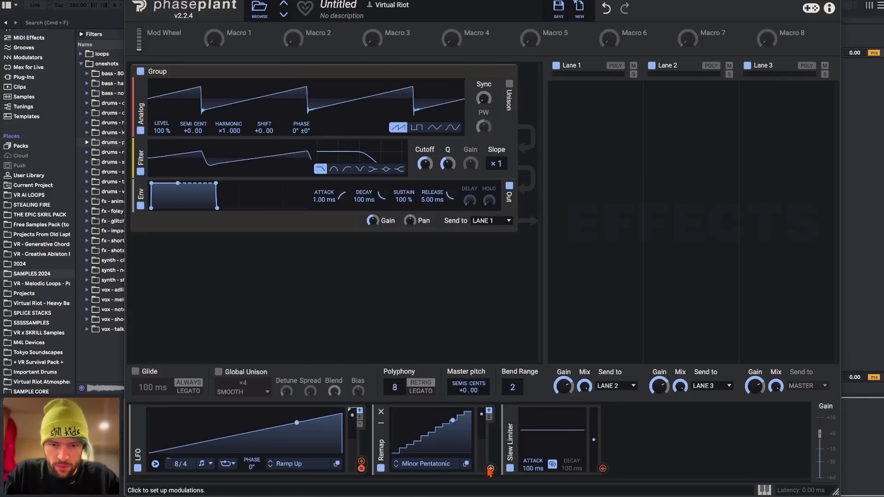
pyautogui.click(490, 469)
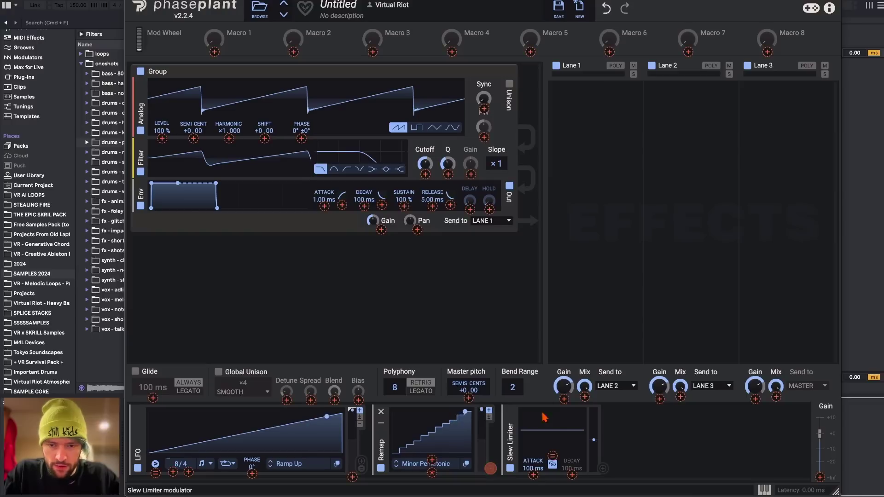
pyautogui.click(552, 457)
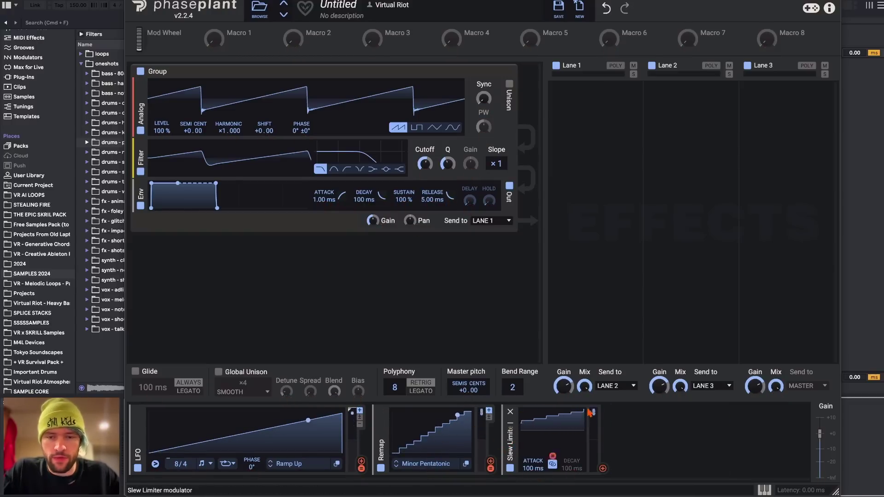
pyautogui.moveTo(533, 466)
pyautogui.mouseDown()
pyautogui.moveTo(532, 442)
pyautogui.moveTo(533, 451)
pyautogui.mouseUp()
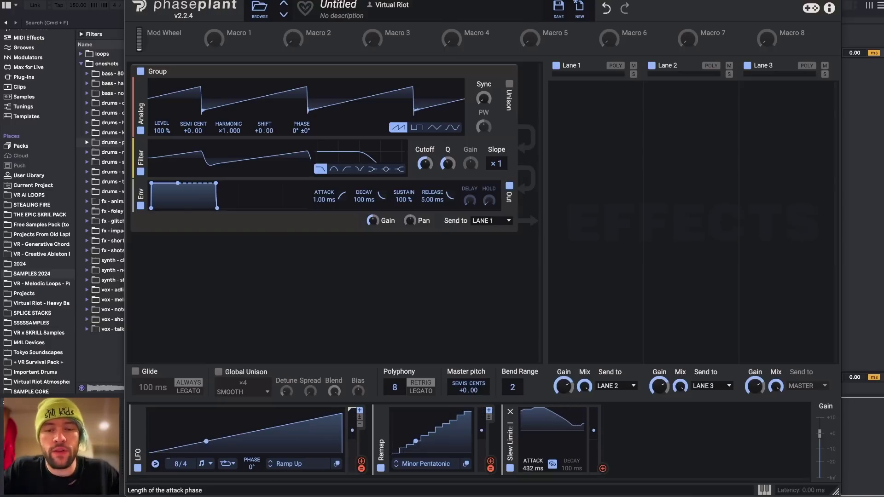
# Unlink the Slew Limiter's attack and decay, set the attack to 677 ms, and assign its output to the analog oscillator's semitone pitch
pyautogui.moveTo(532, 451); pyautogui.dragTo(571, 467)
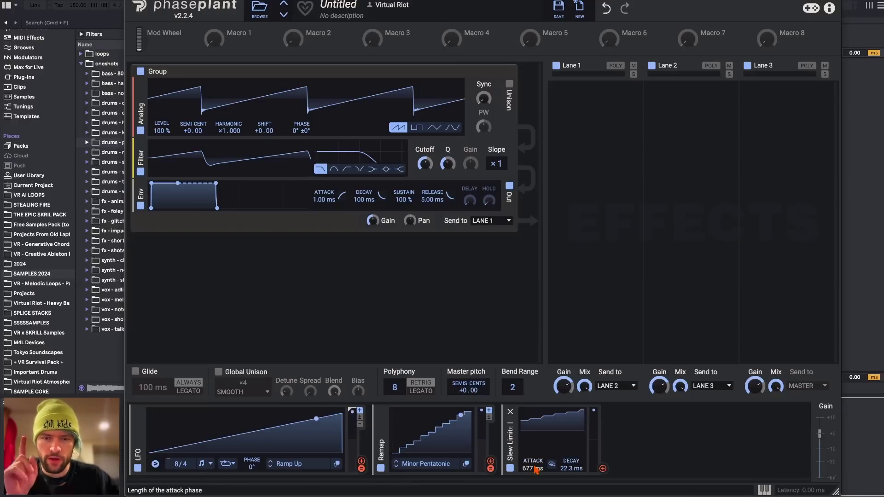
pyautogui.moveTo(602, 468); pyautogui.dragTo(194, 141)
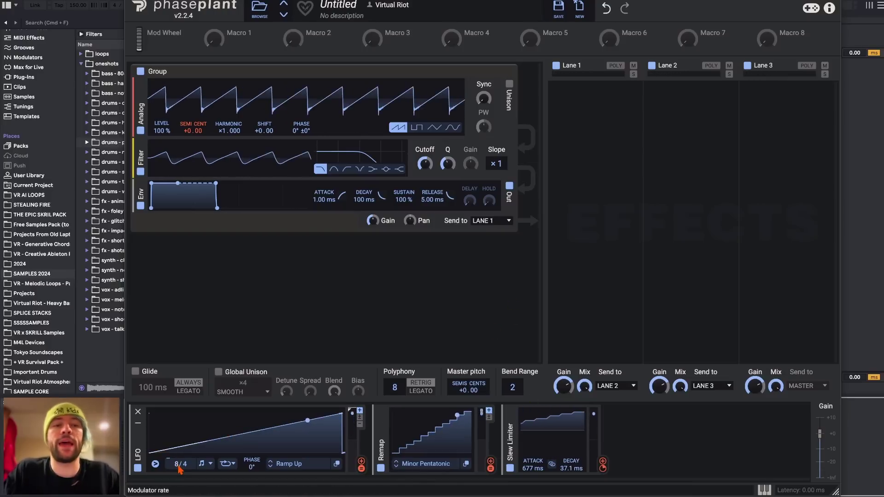
# Set the LFO's synced rate to 2/4 and shorten the Slew Limiter to a 210 ms attack and 0 ms decay
pyautogui.moveTo(180, 464); pyautogui.dragTo(181, 465)
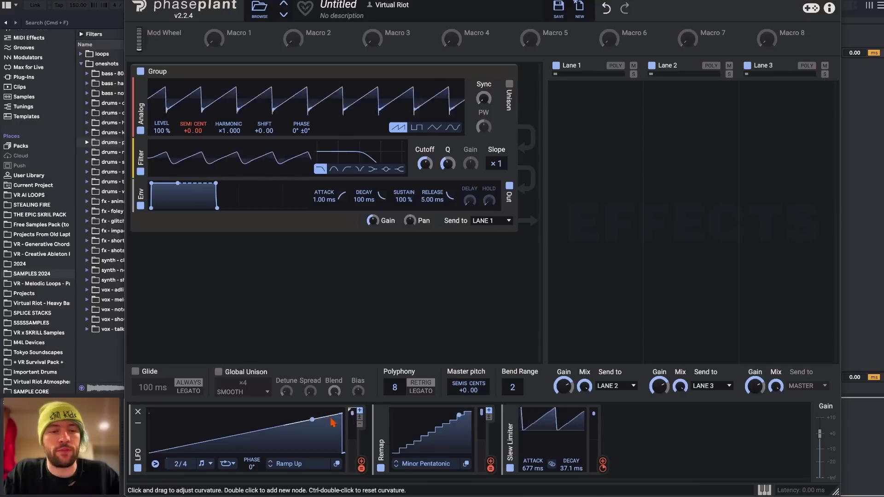
pyautogui.moveTo(490, 461); pyautogui.dragTo(539, 475)
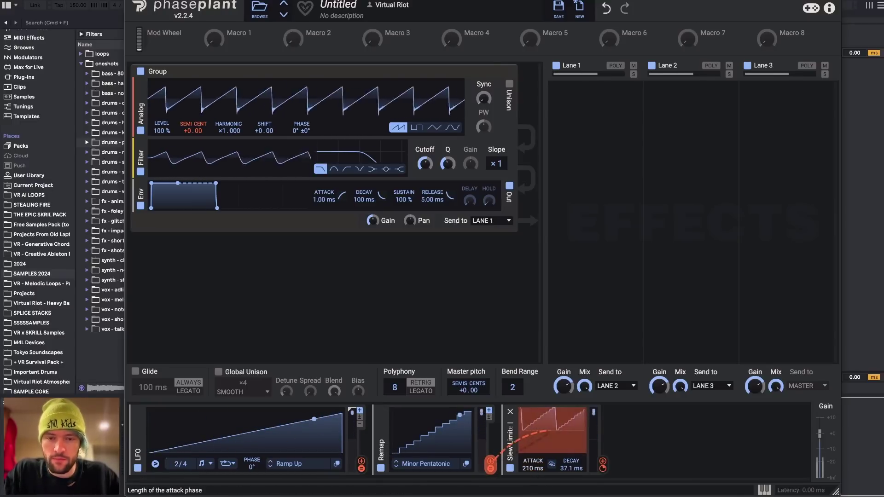
pyautogui.moveTo(571, 468); pyautogui.dragTo(571, 488)
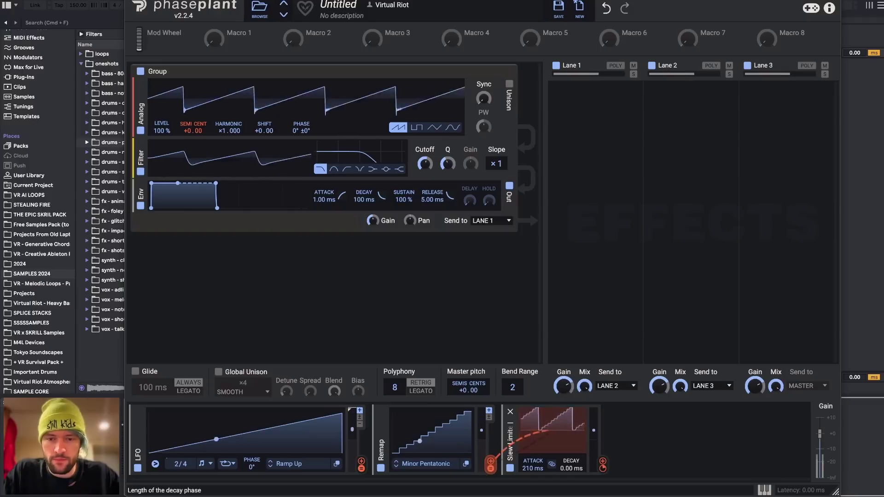
pyautogui.moveTo(572, 468)
pyautogui.mouseDown()
pyautogui.moveTo(572, 457)
pyautogui.moveTo(572, 475)
pyautogui.mouseUp()
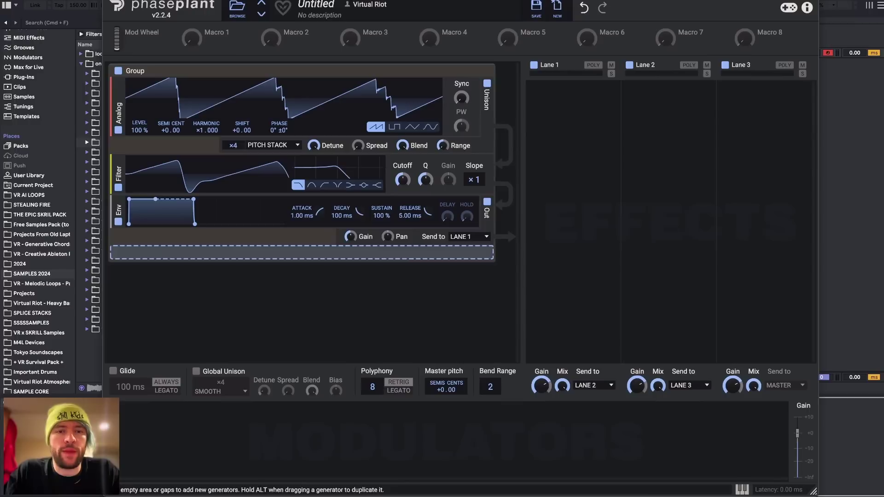
# Add an Audio Follower modulator with +7.69 dB gain and a 10.1 ms attack
pyautogui.click(168, 431)
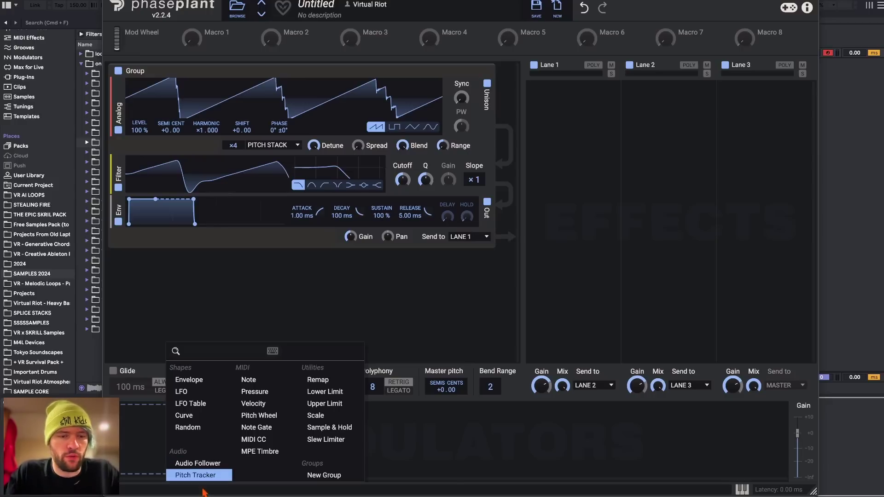
pyautogui.click(203, 467)
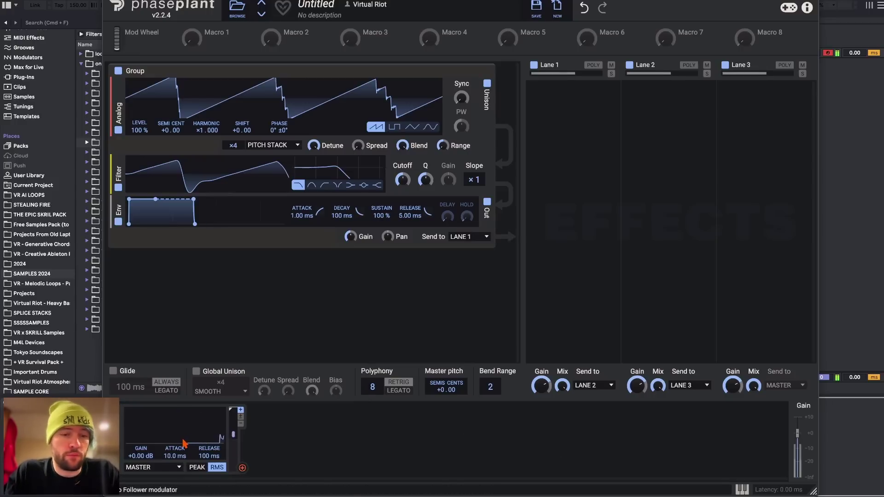
pyautogui.moveTo(141, 456); pyautogui.dragTo(176, 455)
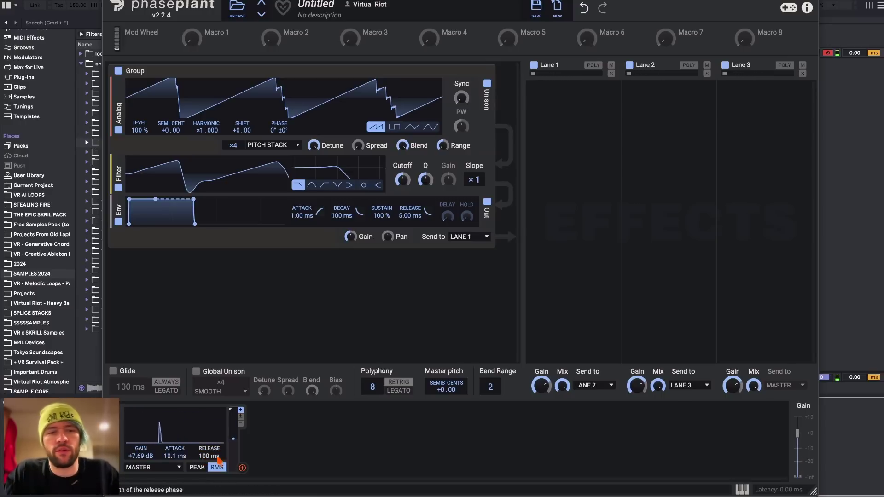
# Review the Audio Follower's input sources and set it to listen to the Sideband
pyautogui.click(171, 469)
pyautogui.click(167, 432)
pyautogui.click(165, 471)
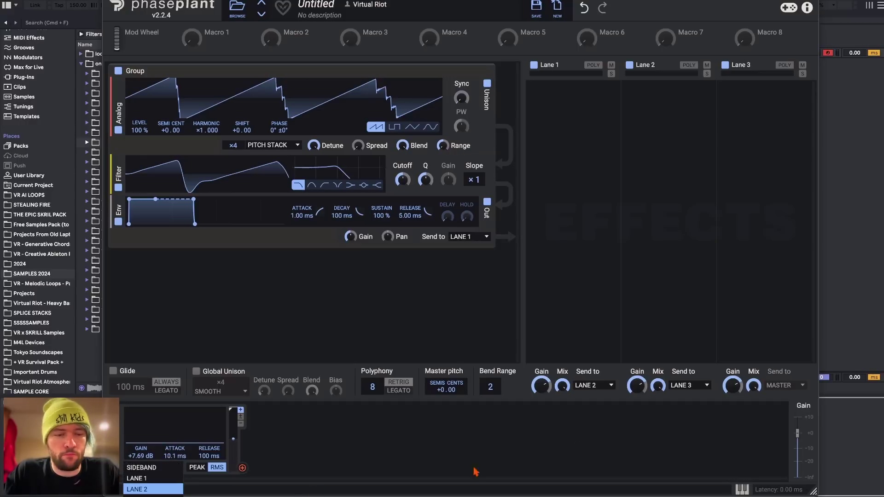
pyautogui.click(156, 469)
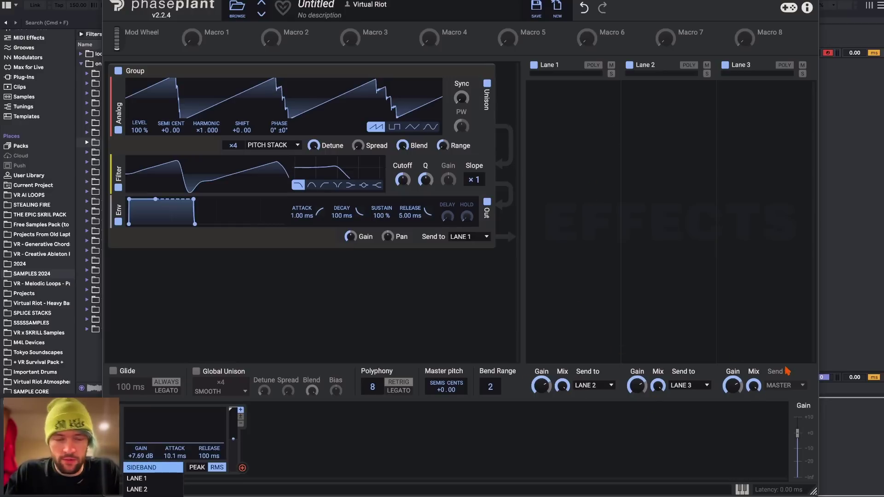
pyautogui.click(150, 469)
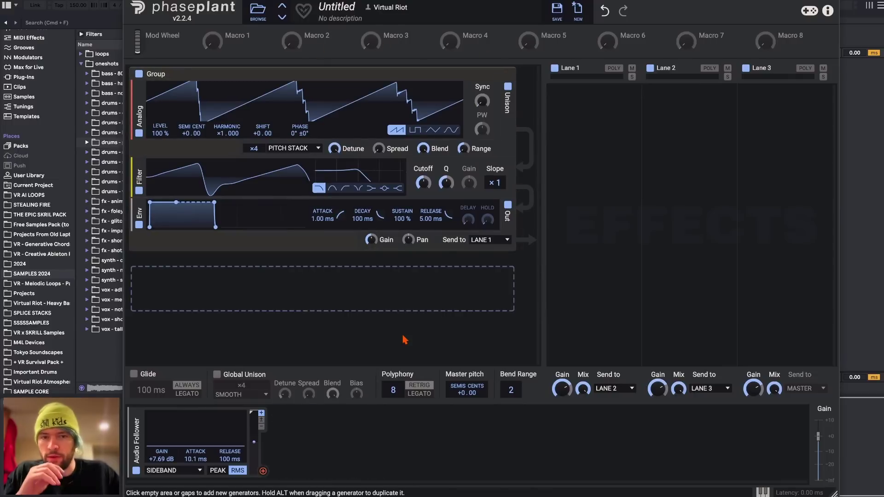
# Add a second generator group with an analog oscillator and lower the oscillator's pitch to -60 semitones
pyautogui.click(290, 282)
pyautogui.click(306, 316)
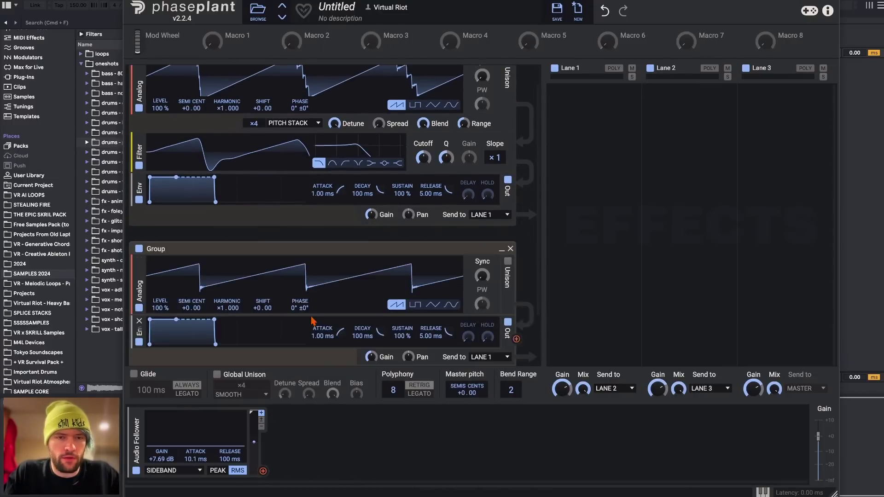
pyautogui.scroll(-2, 266, 310)
pyautogui.moveTo(186, 266)
pyautogui.mouseDown()
pyautogui.moveTo(186, 290)
pyautogui.moveTo(187, 268)
pyautogui.mouseUp()
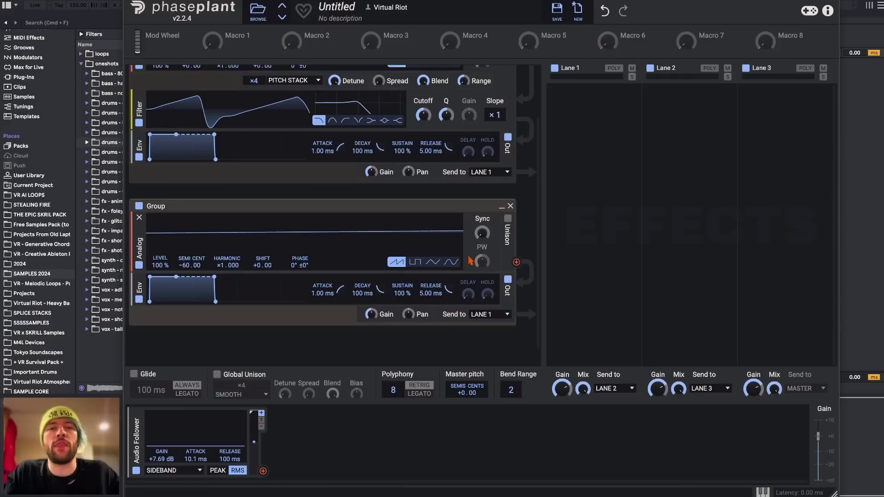
# Send the second group's output to the Sideband and assign the Audio Follower to the first group's filter cutoff at +19.9%
pyautogui.click(489, 315)
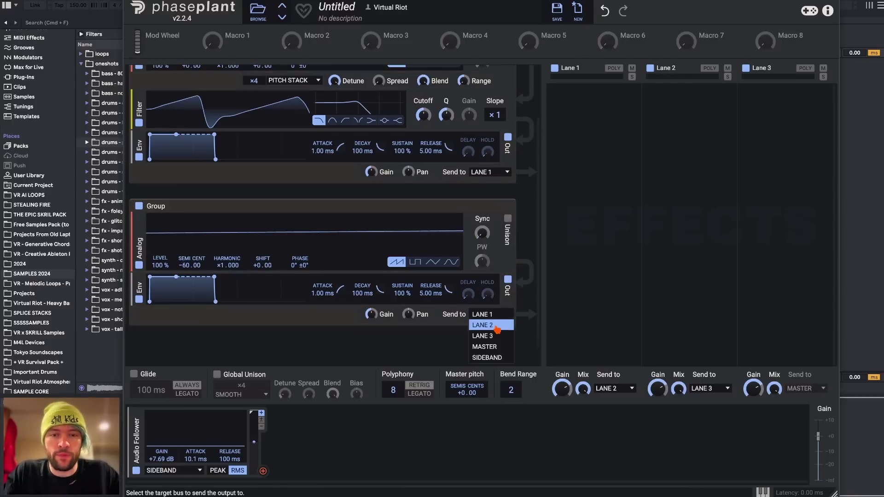
pyautogui.click(488, 358)
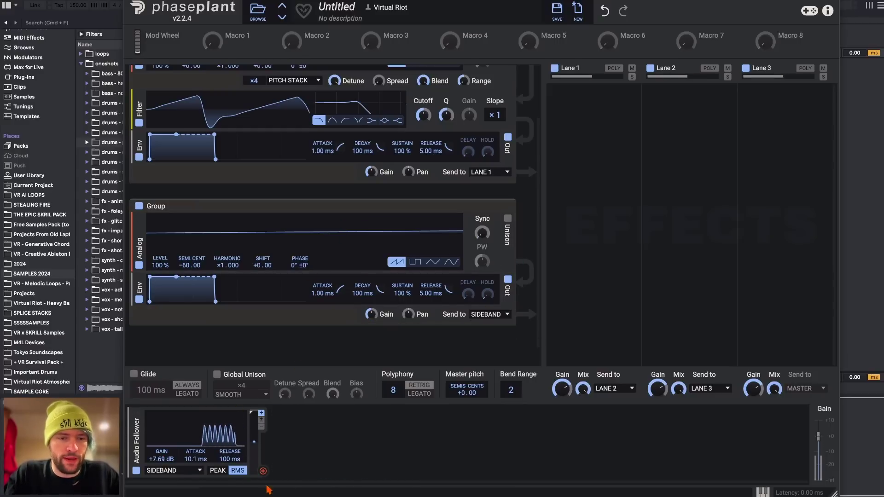
pyautogui.moveTo(263, 470); pyautogui.dragTo(423, 194)
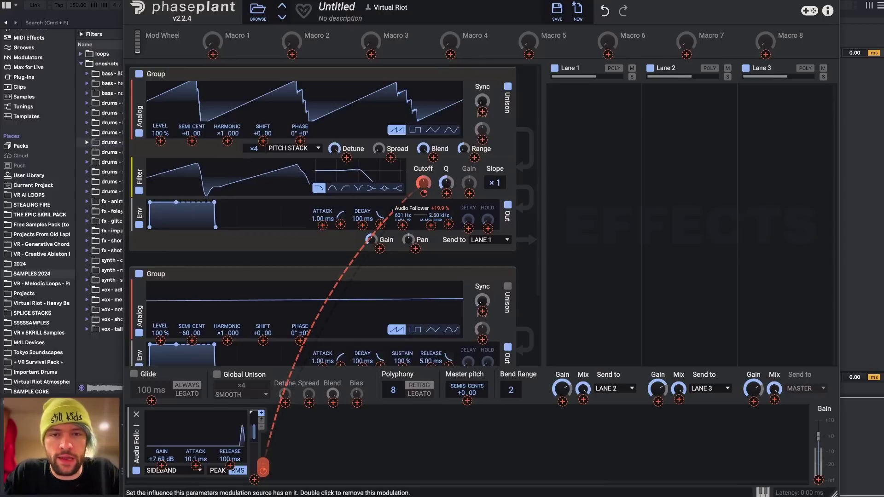
pyautogui.scroll(-4, 352, 298)
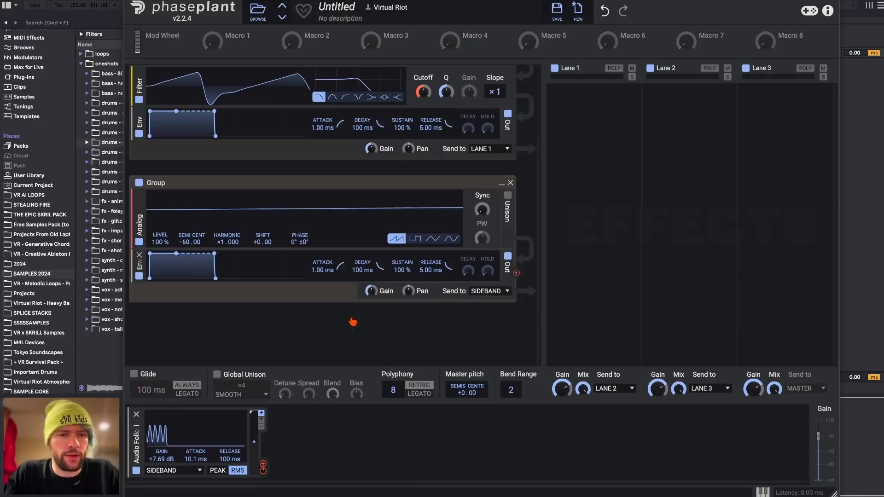
# Remove the Audio Follower and add a Pitch Tracker modulator that listens to the Master
pyautogui.moveTo(138, 420)
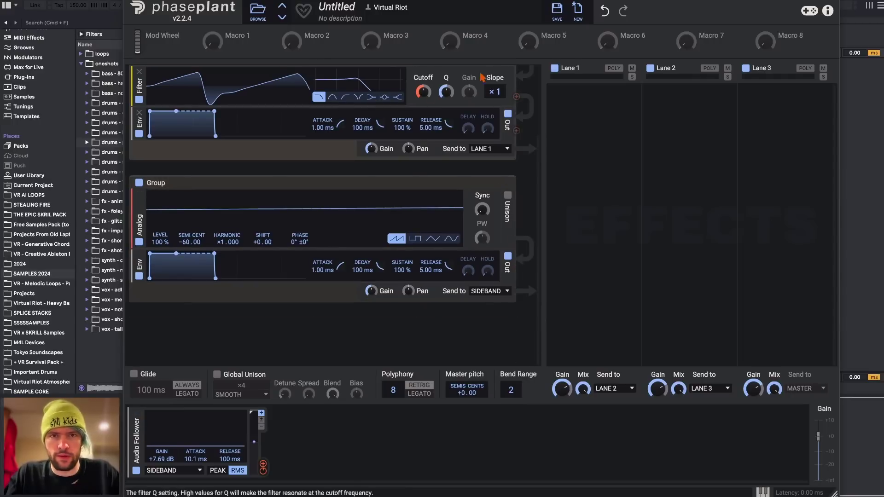
pyautogui.click(137, 415)
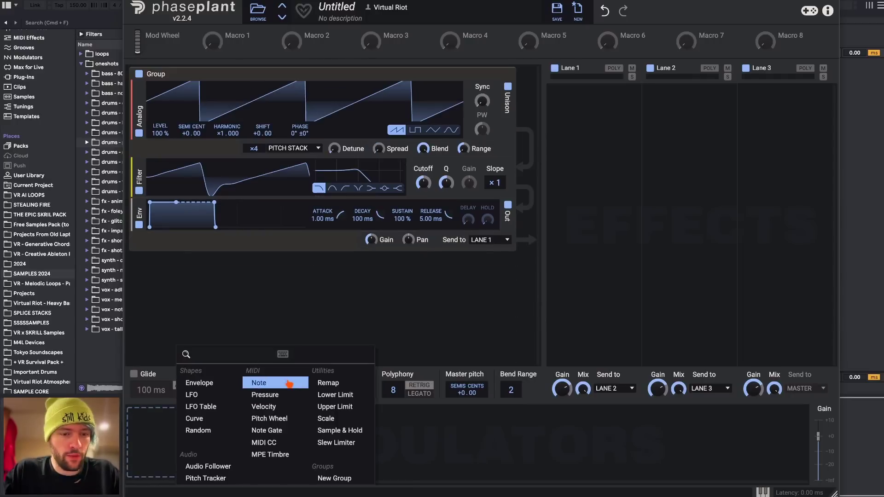
pyautogui.click(227, 483)
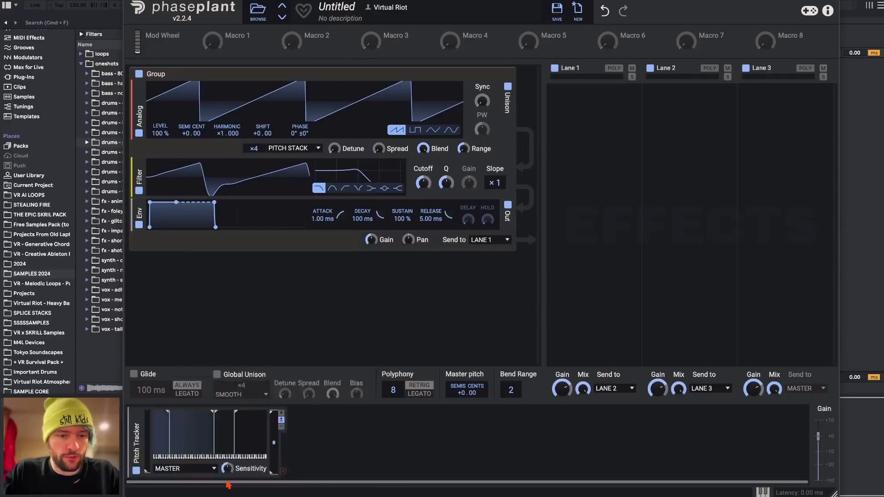
pyautogui.click(188, 469)
pyautogui.click(364, 459)
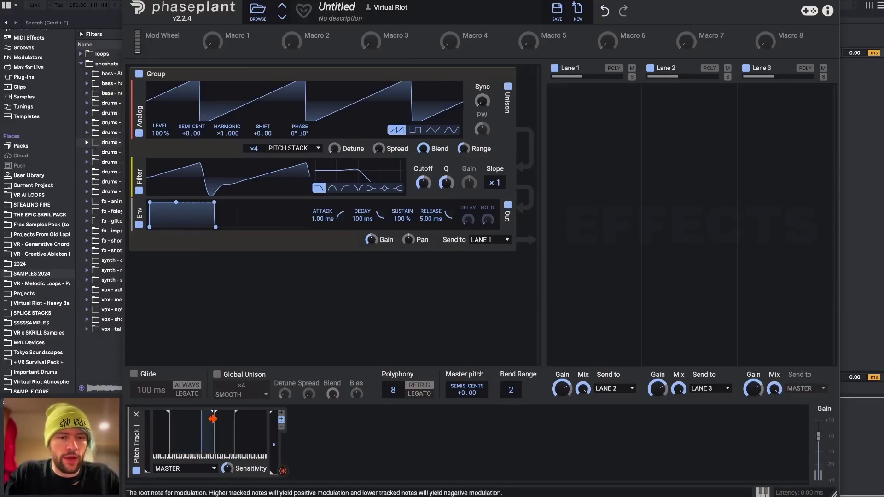
# Try narrower note limits on the Pitch Tracker, then span the full keyboard with the root note near its middle
pyautogui.moveTo(235, 413); pyautogui.dragTo(195, 414)
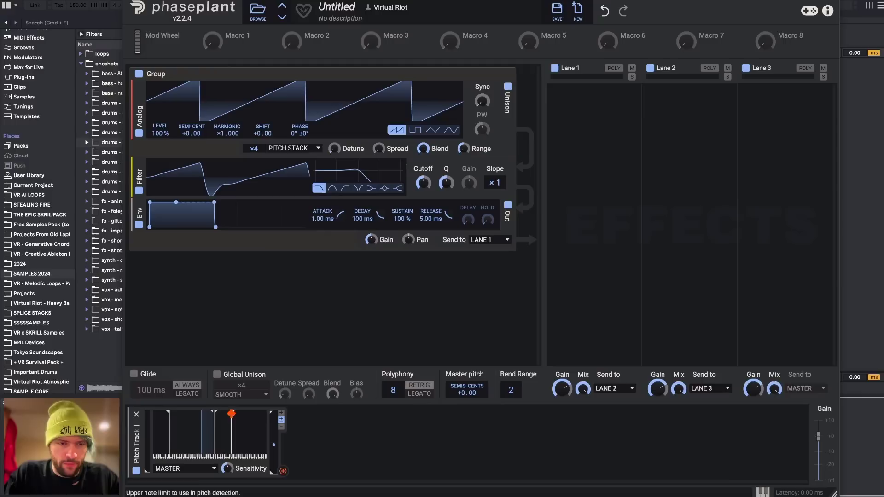
pyautogui.moveTo(213, 416)
pyautogui.mouseDown()
pyautogui.moveTo(186, 414)
pyautogui.moveTo(200, 413)
pyautogui.mouseUp()
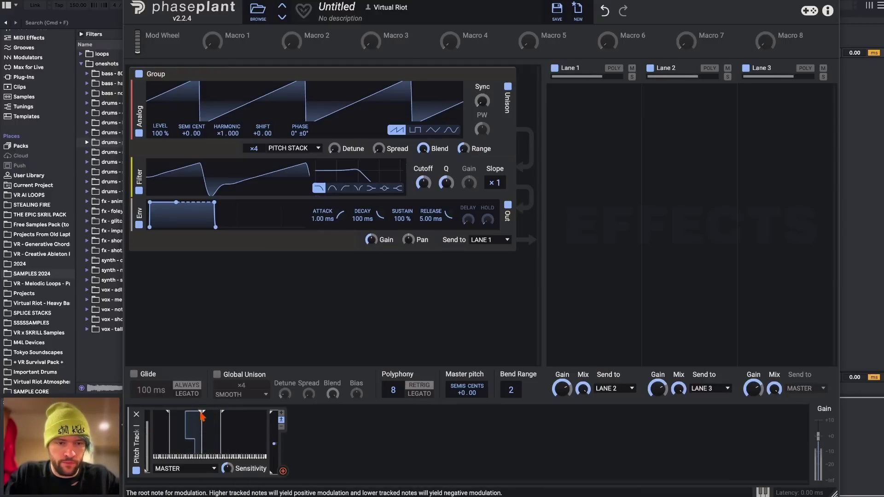
pyautogui.moveTo(201, 412)
pyautogui.mouseDown()
pyautogui.moveTo(193, 413)
pyautogui.moveTo(211, 412)
pyautogui.mouseUp()
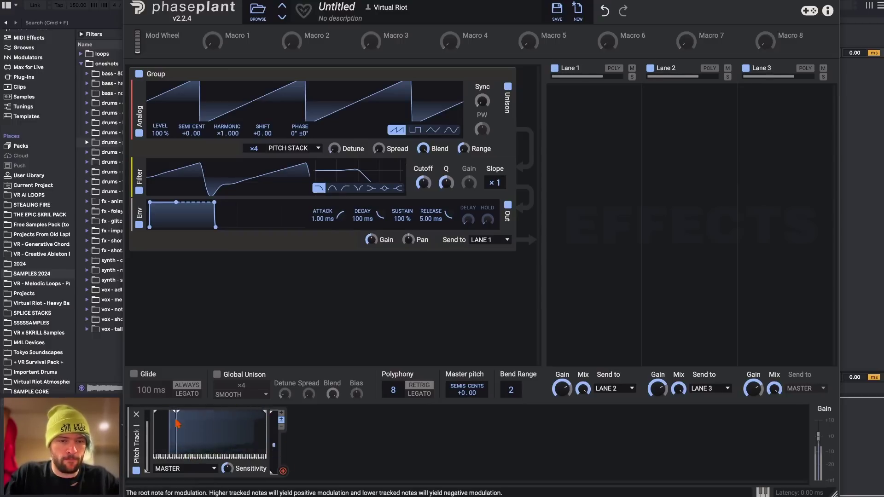
pyautogui.moveTo(176, 420); pyautogui.dragTo(213, 416)
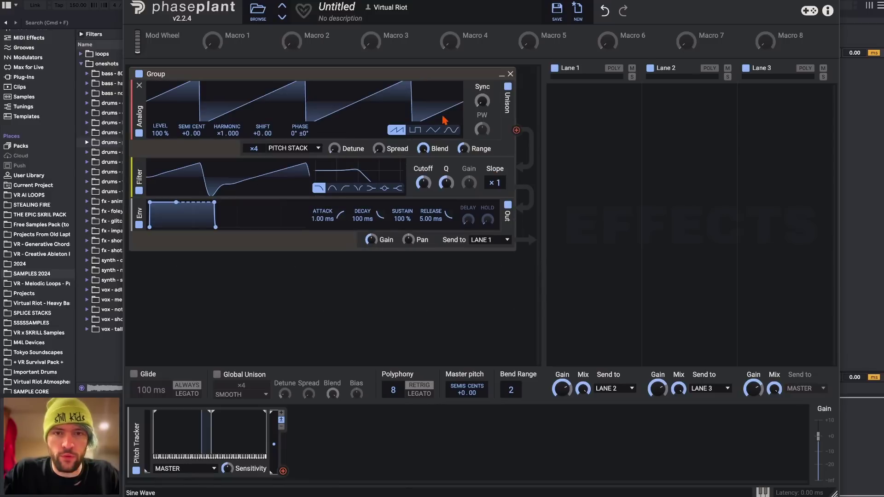
# Adjust the analog oscillator's unison range and assign the Pitch Tracker to the filter cutoff at +39.5%
pyautogui.moveTo(463, 149); pyautogui.dragTo(464, 179)
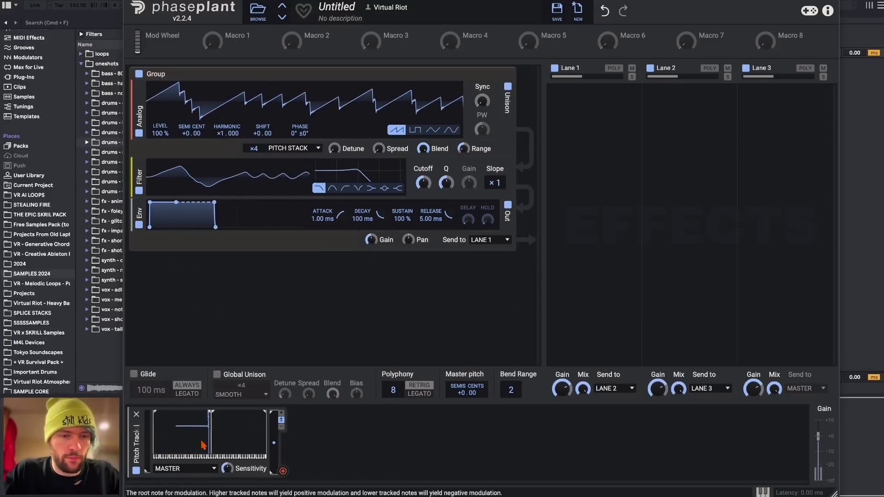
pyautogui.moveTo(463, 149); pyautogui.dragTo(463, 157)
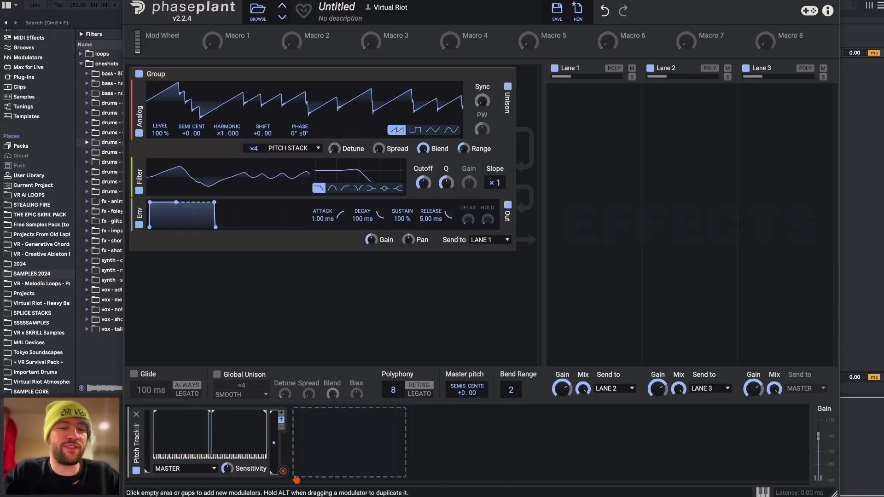
pyautogui.moveTo(283, 470); pyautogui.dragTo(479, 168)
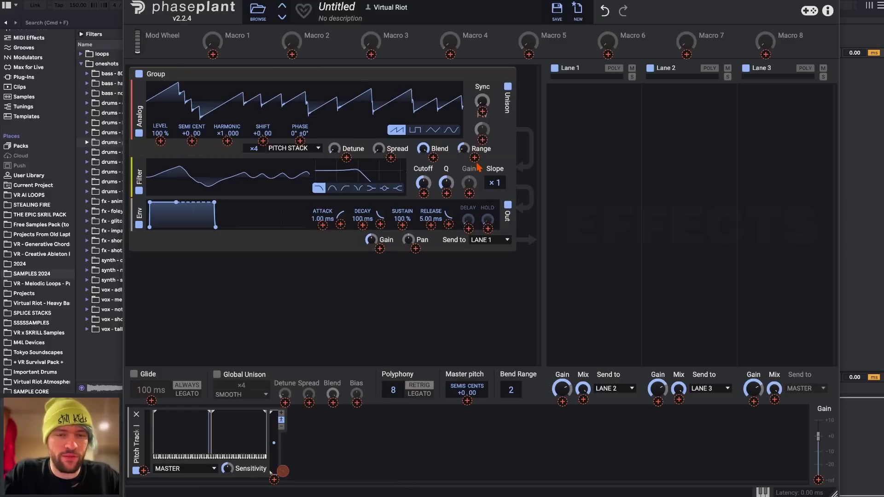
pyautogui.moveTo(426, 195); pyautogui.dragTo(424, 193)
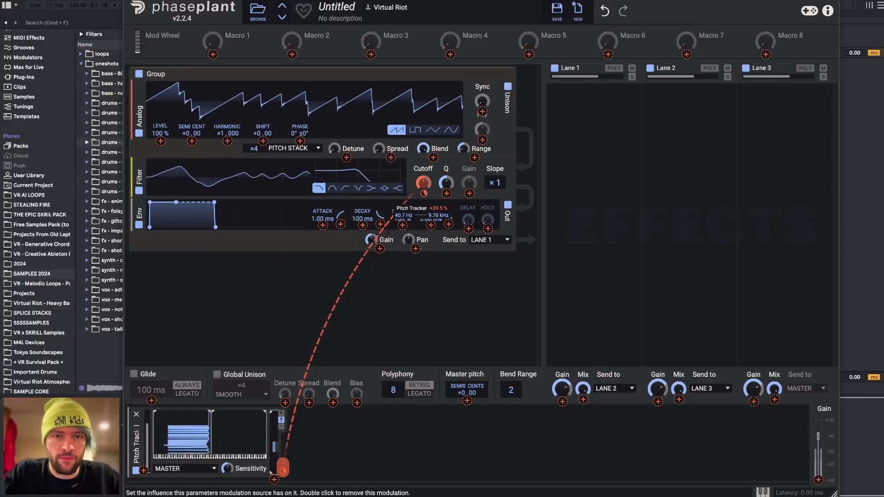
pyautogui.click(343, 365)
pyautogui.moveTo(334, 148); pyautogui.dragTo(335, 102)
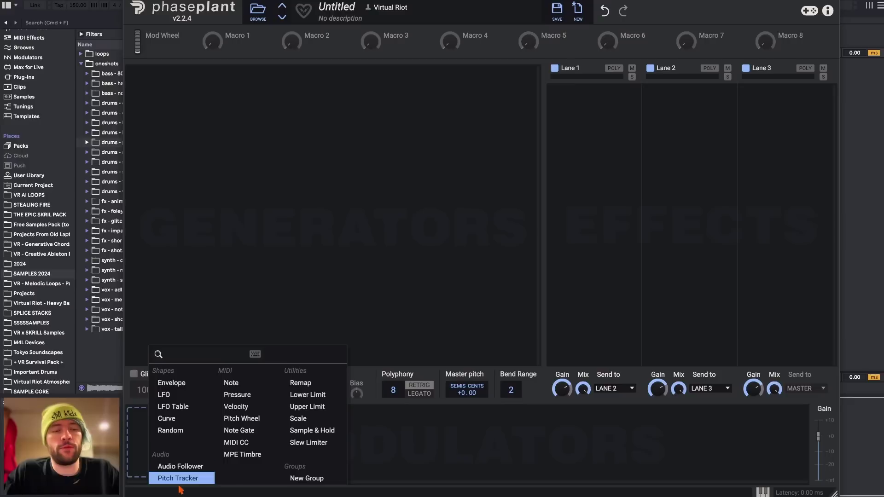
# Create a modulator group and three Random modulators, placing two of the Randoms inside the group
pyautogui.click(305, 479)
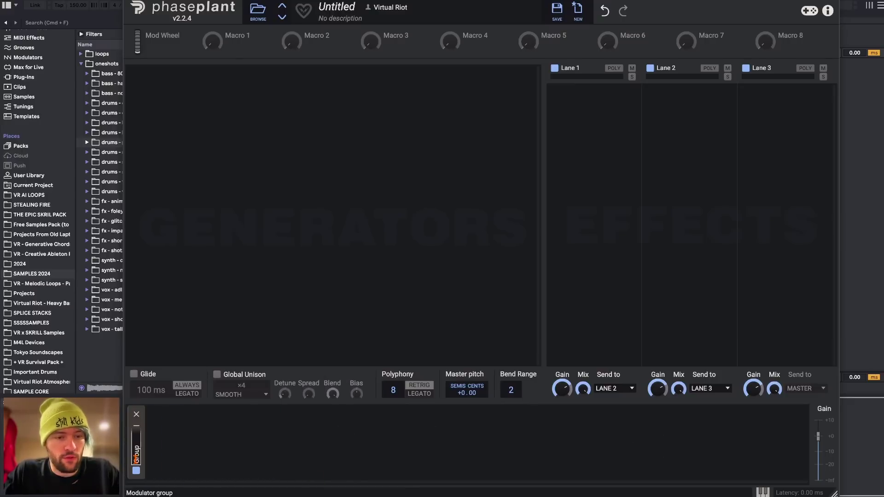
pyautogui.click(176, 437)
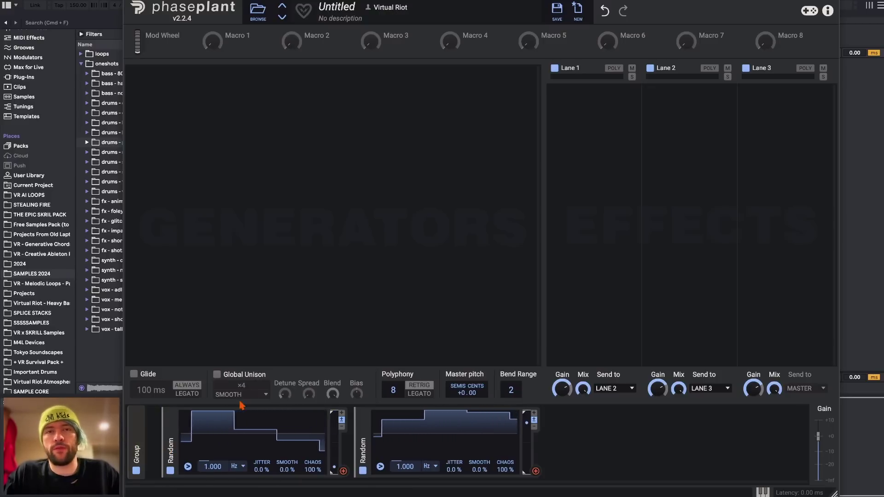
pyautogui.moveTo(169, 443); pyautogui.dragTo(539, 446)
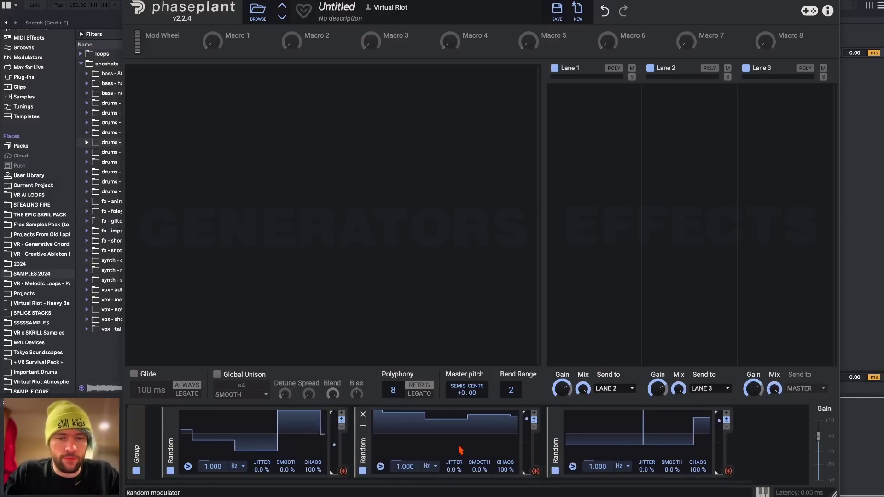
pyautogui.moveTo(136, 453); pyautogui.dragTo(345, 437)
pyautogui.moveTo(151, 450); pyautogui.dragTo(584, 443)
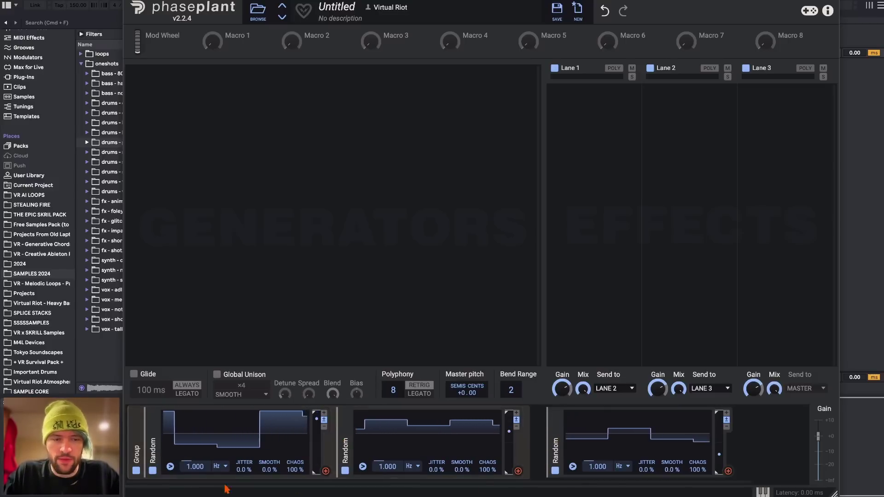
# Move the third Random modulator into the modulator group, and collapse and expand the group
pyautogui.moveTo(552, 442); pyautogui.dragTo(142, 449)
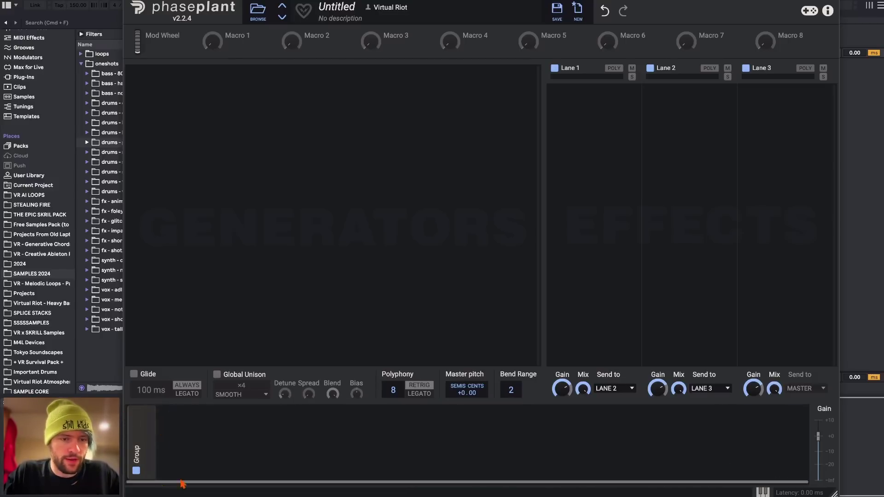
pyautogui.click(139, 428)
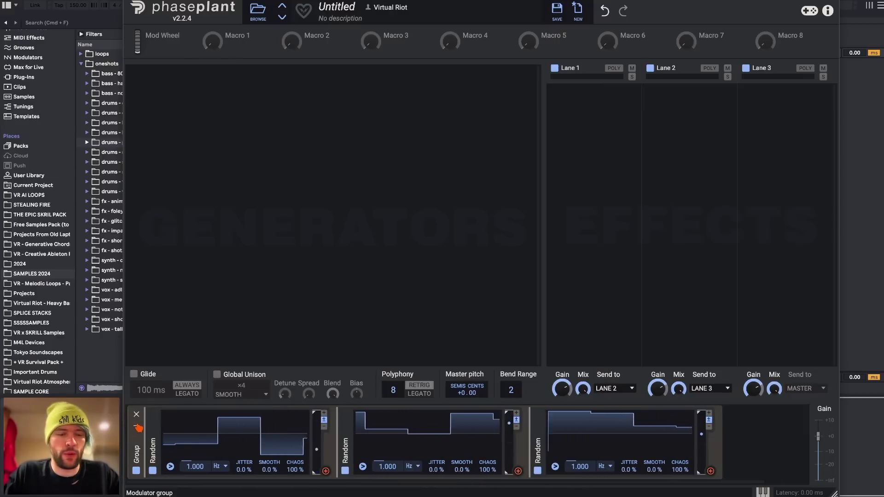
pyautogui.click(138, 428)
# Delete the modulator group together with its three Random modulators
pyautogui.click(137, 415)
pyautogui.click(177, 437)
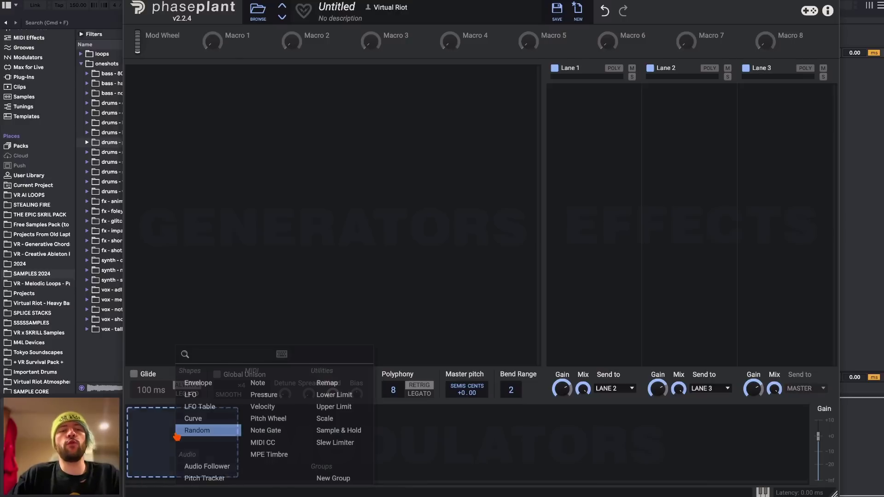
pyautogui.click(158, 440)
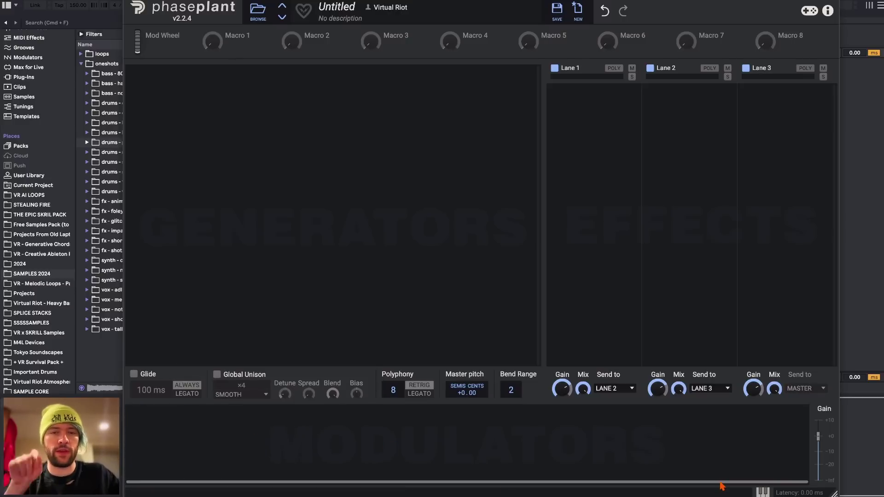
pyautogui.click(322, 91)
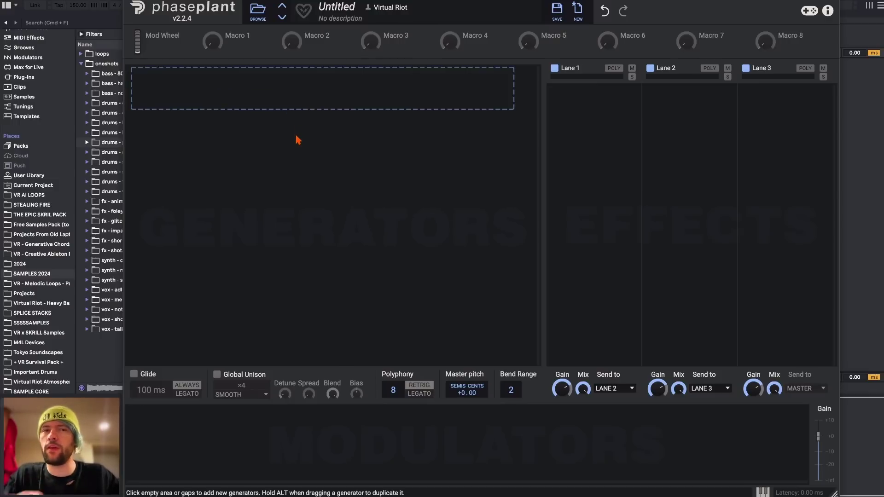
pyautogui.click(301, 97)
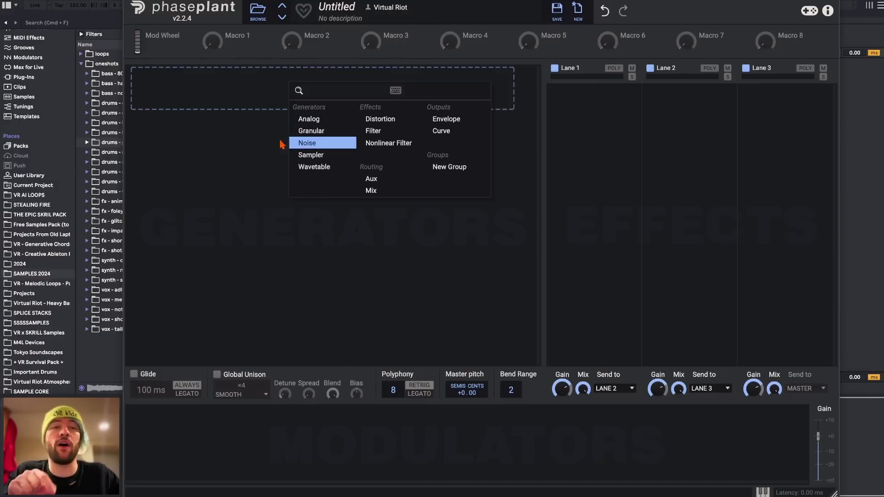
pyautogui.click(203, 448)
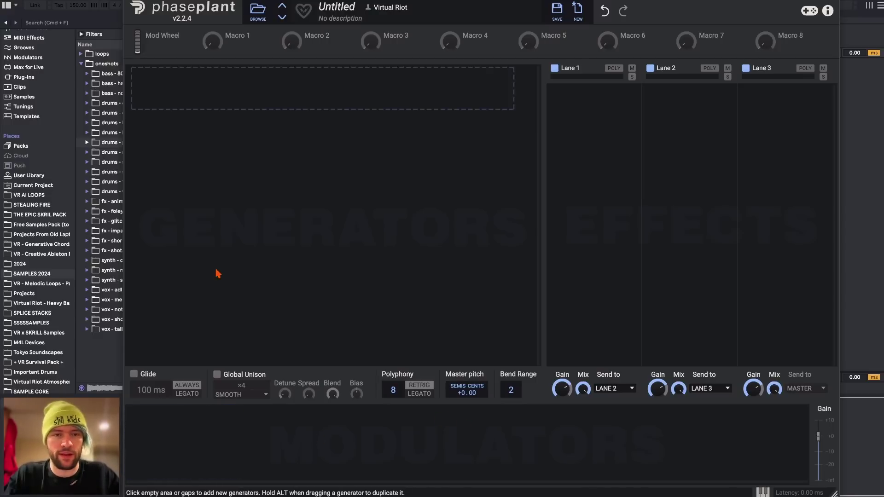
# Add two Envelope modulators side by side in the modulator area
pyautogui.click(210, 441)
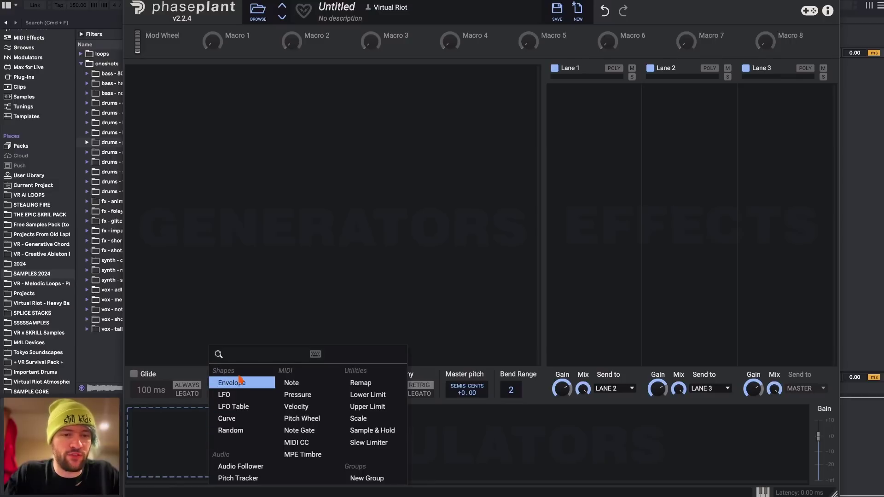
pyautogui.click(237, 382)
pyautogui.click(371, 435)
pyautogui.click(398, 382)
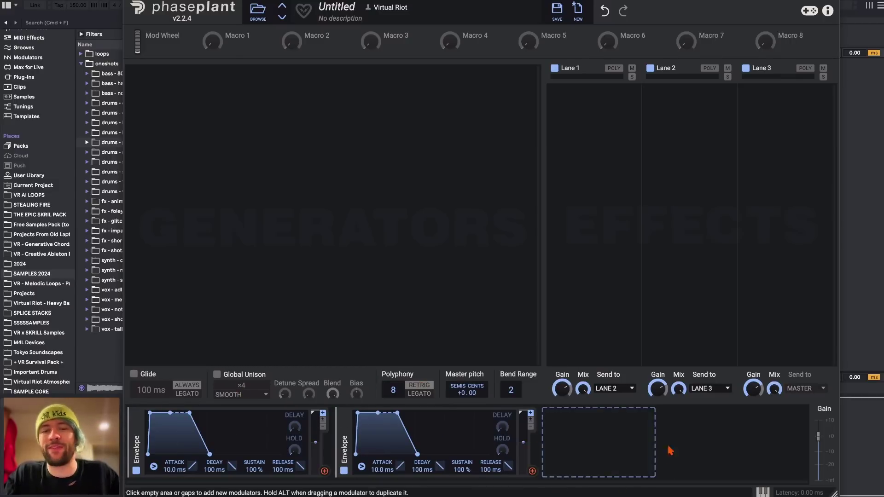
# Add a Sample & Hold modulator followed by an LFO modulator
pyautogui.click(569, 453)
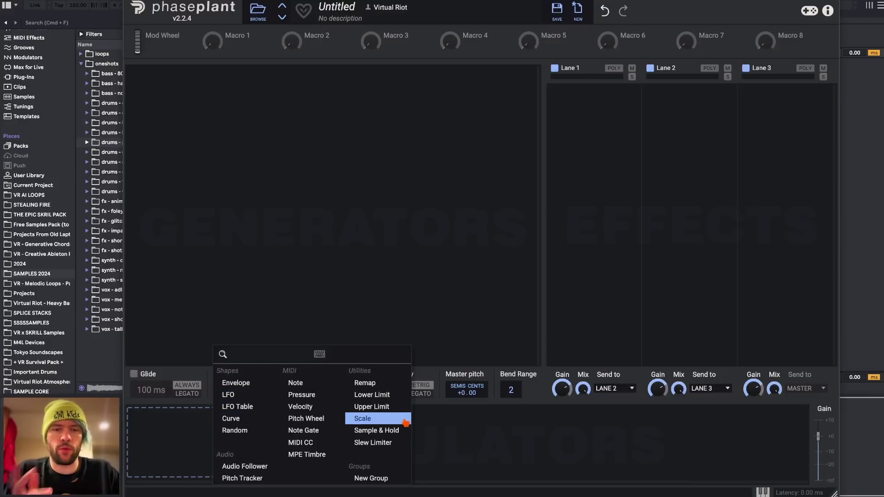
pyautogui.click(376, 430)
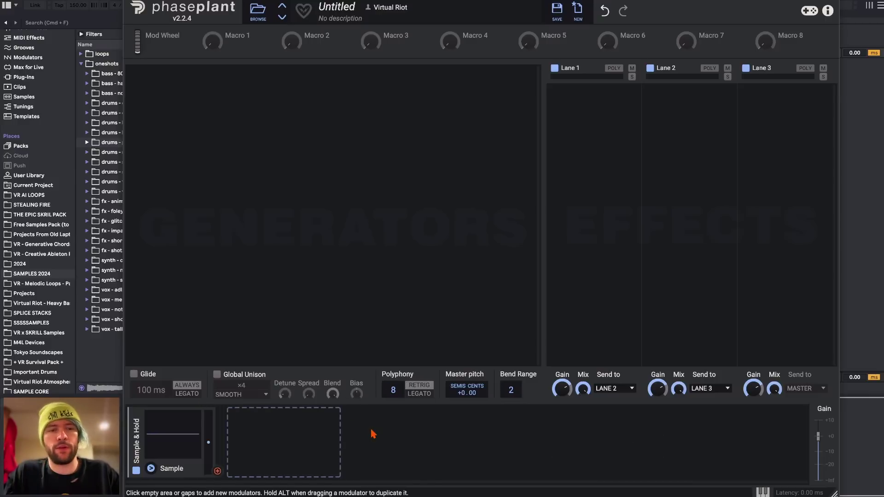
pyautogui.click(263, 442)
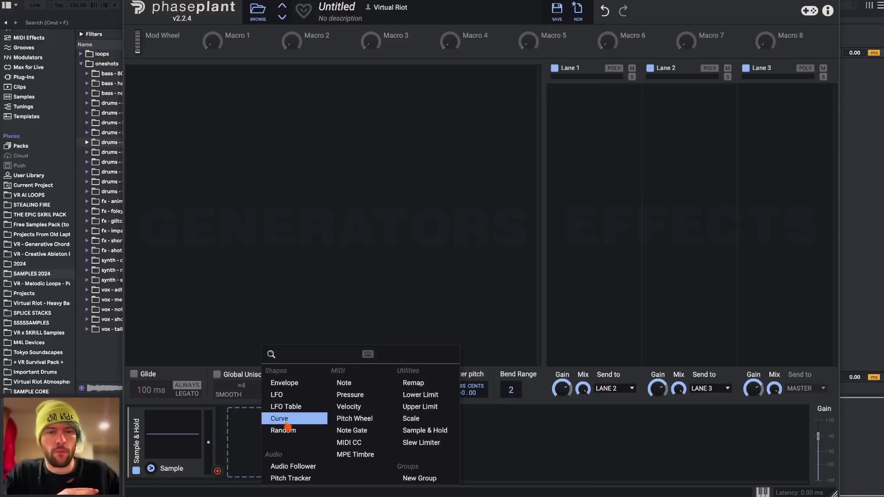
pyautogui.click(289, 395)
# Assign the LFO, running at the tempo-synced 4/16 rate, to the Sample & Hold input at +1.00
pyautogui.click(305, 467)
pyautogui.click(460, 472)
pyautogui.click(172, 461)
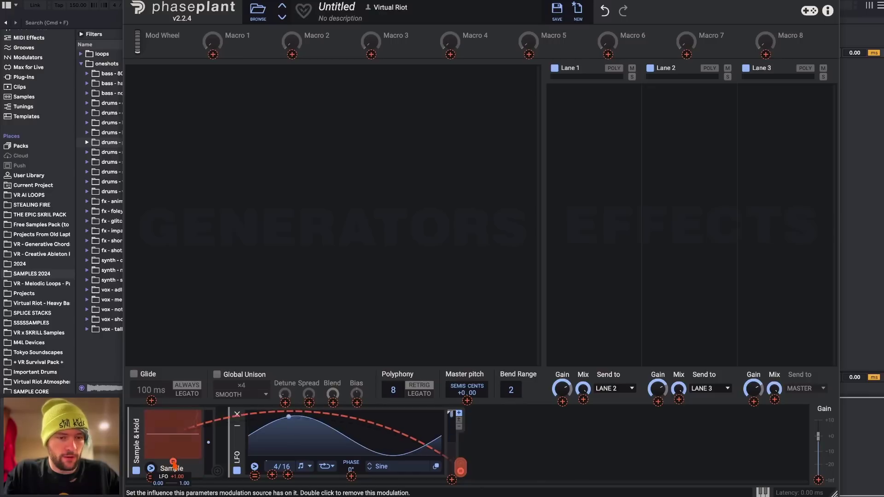
pyautogui.click(255, 469)
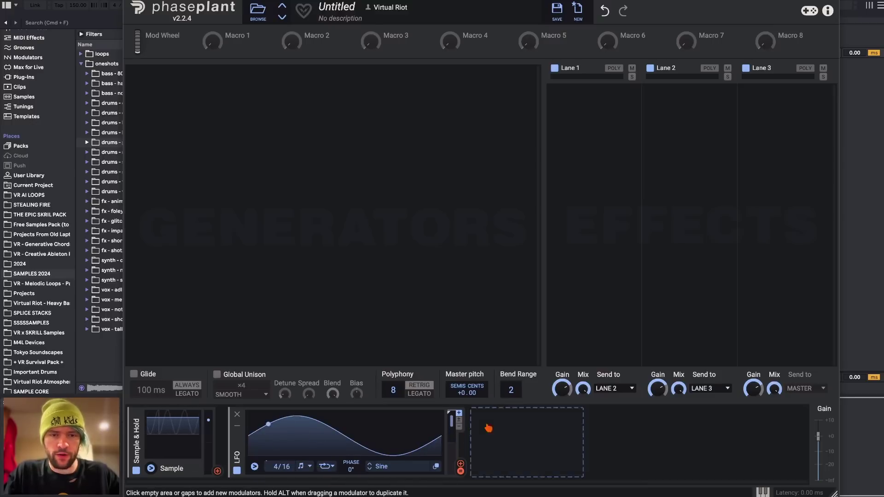
# Add an Analog oscillator generator group to play alongside the Sample & Hold modulation
pyautogui.click(236, 107)
pyautogui.click(263, 134)
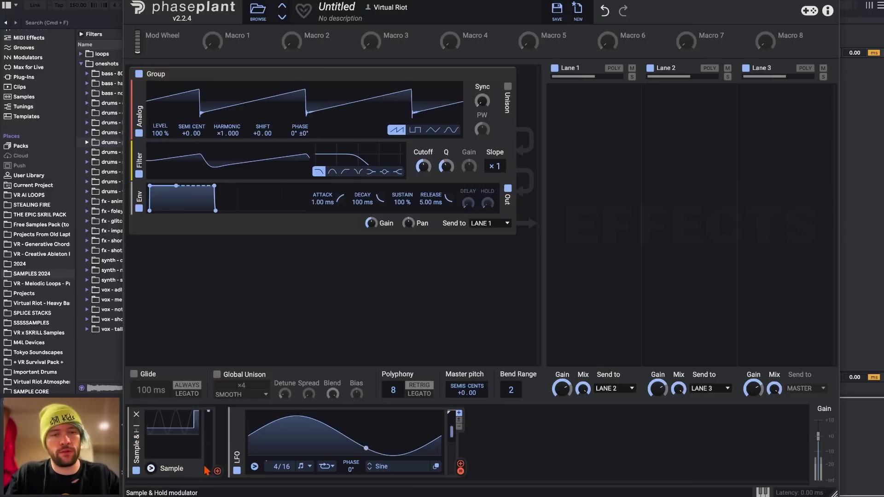
# Clear the Sample & Hold and LFO modulators and delete the Analog generator group
pyautogui.click(458, 419)
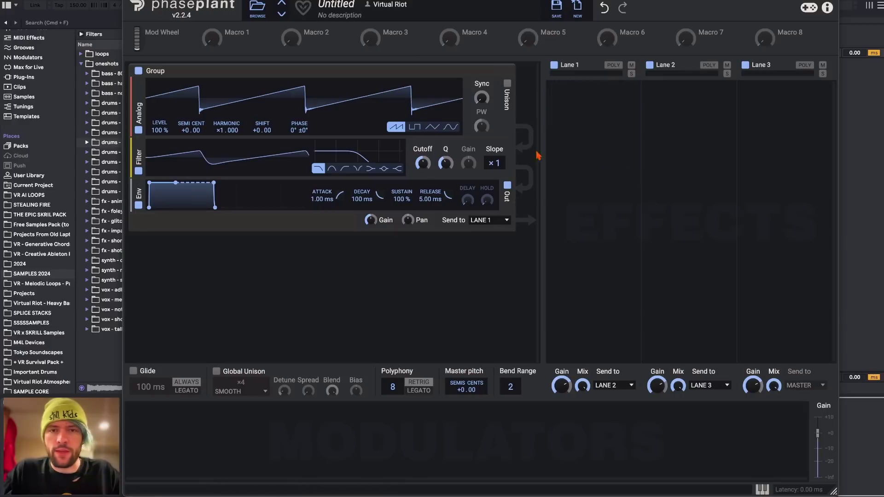
pyautogui.click(505, 75)
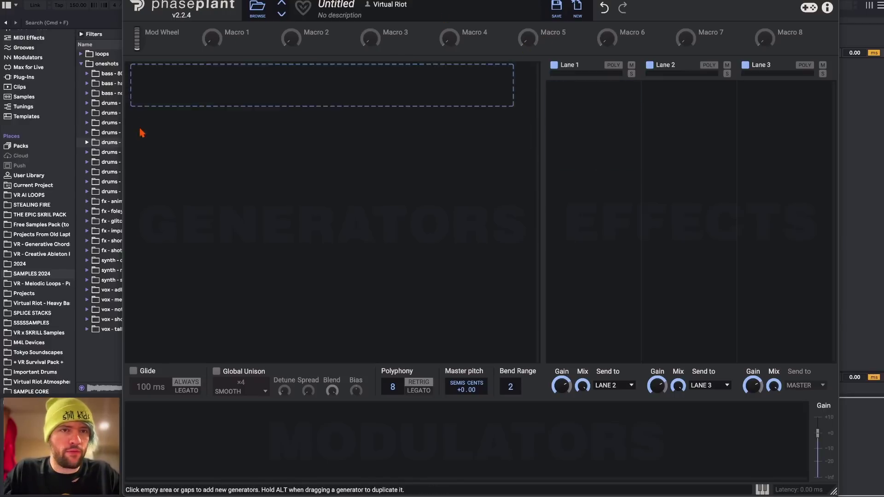
# Examine the available generators, modulators and lane effects, and the destinations Lane 1 can be sent to
pyautogui.click(324, 86)
pyautogui.click(181, 139)
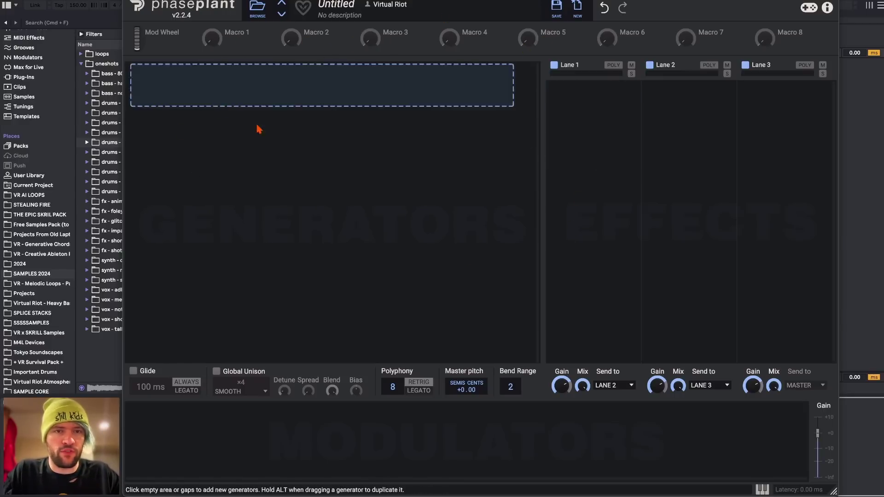
pyautogui.click(190, 426)
pyautogui.press('Escape')
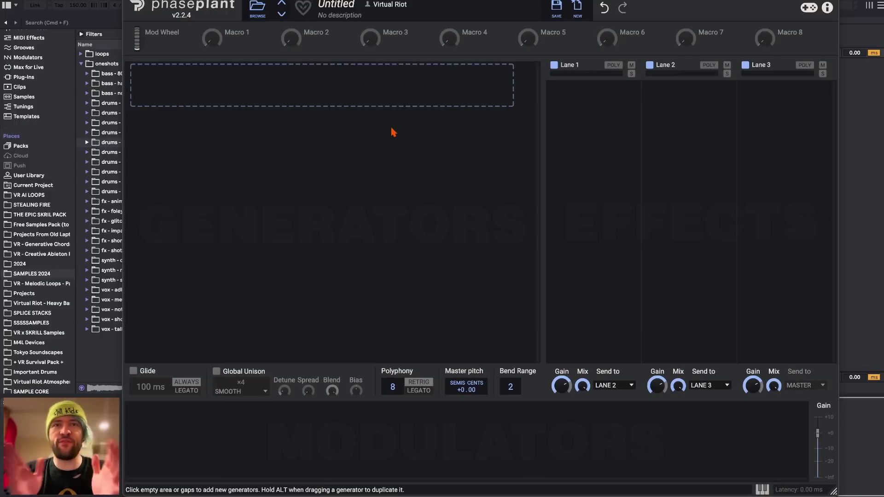
pyautogui.click(567, 115)
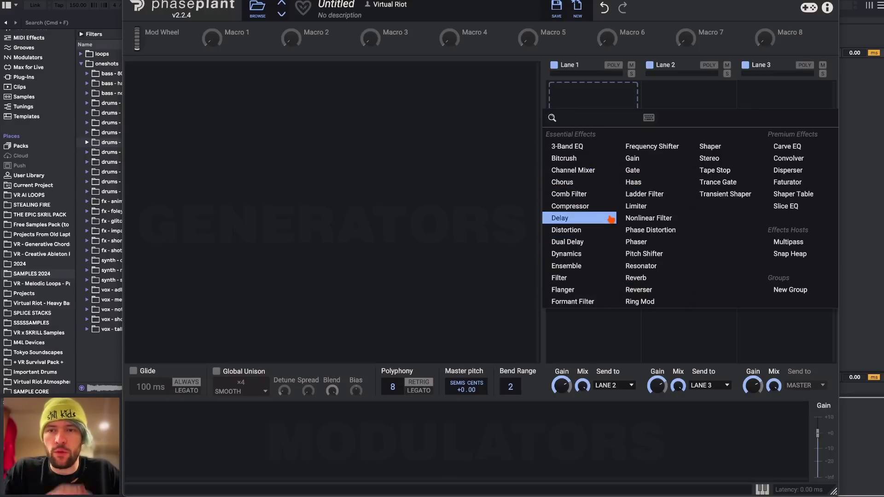
pyautogui.click(582, 372)
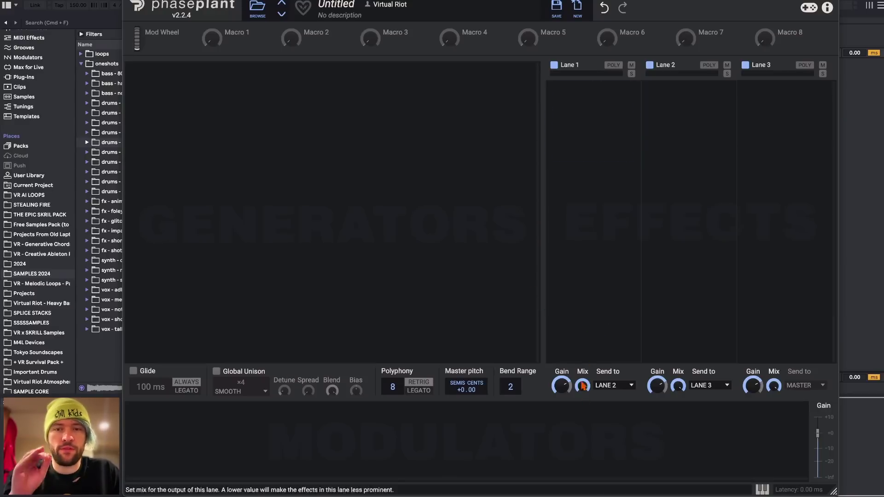
pyautogui.click(615, 385)
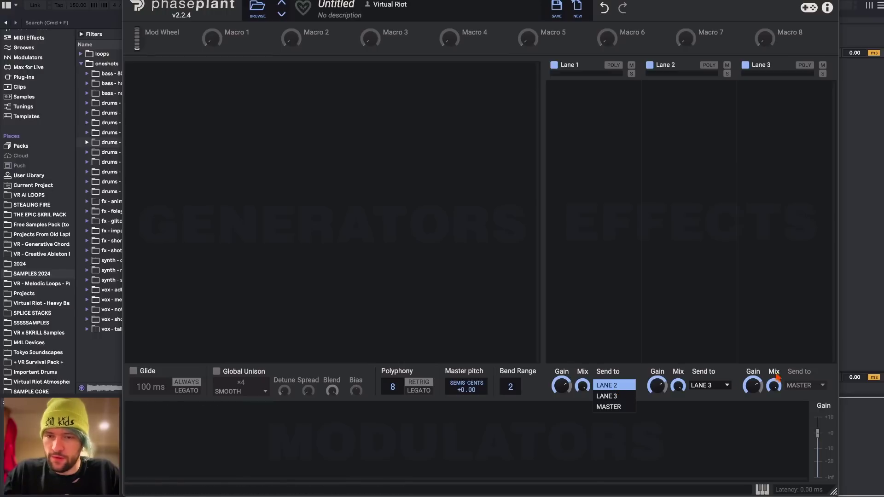
pyautogui.click(747, 410)
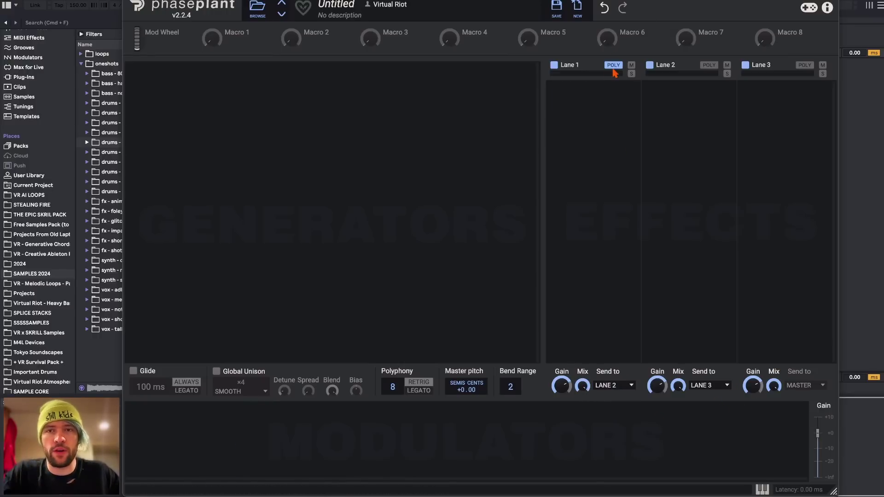
pyautogui.click(608, 116)
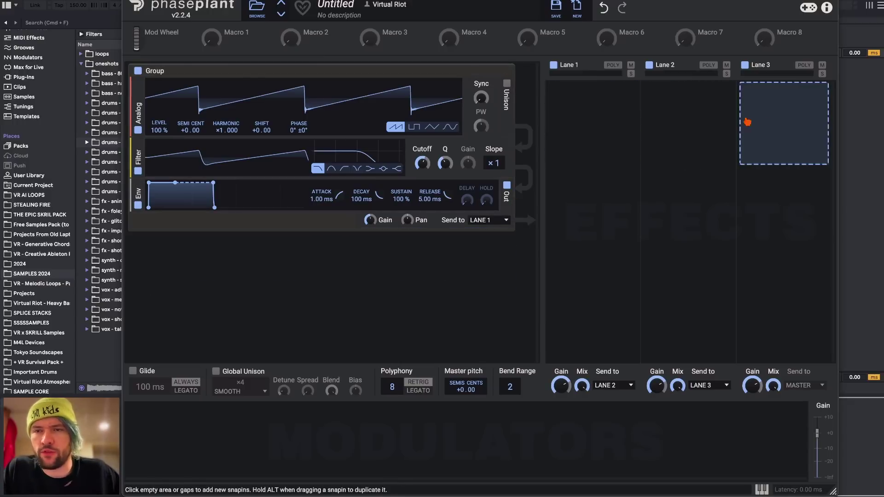
# Keep the generator group sent to Lane 1 and route Lane 1's output to Lane 3
pyautogui.click(504, 220)
pyautogui.click(482, 221)
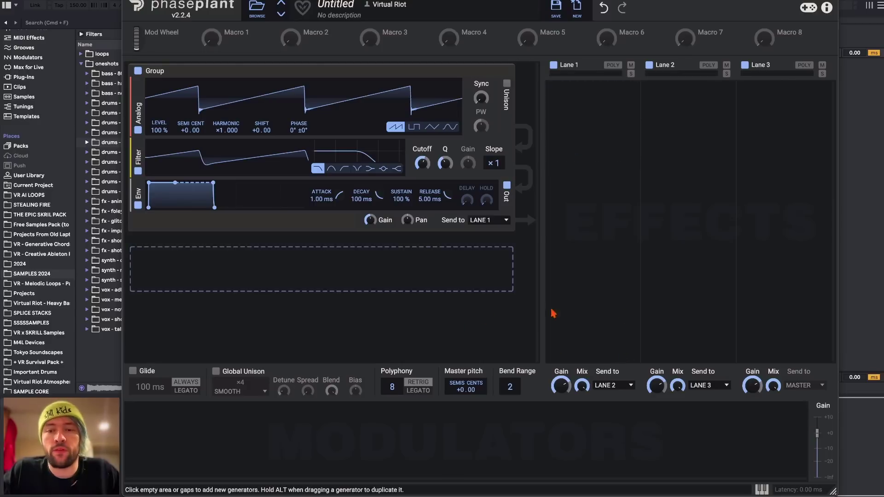
pyautogui.click(616, 388)
pyautogui.click(613, 403)
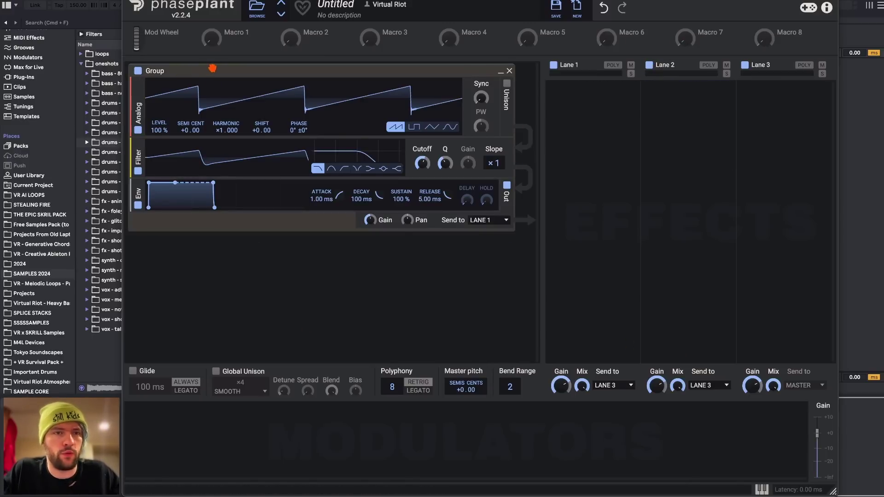
# Duplicate the Analog generator group below the original and send the copy to Lane 2
pyautogui.moveTo(252, 67); pyautogui.dragTo(254, 263)
pyautogui.scroll(-3, 387, 288)
pyautogui.scroll(3, 461, 128)
pyautogui.scroll(-5, 373, 283)
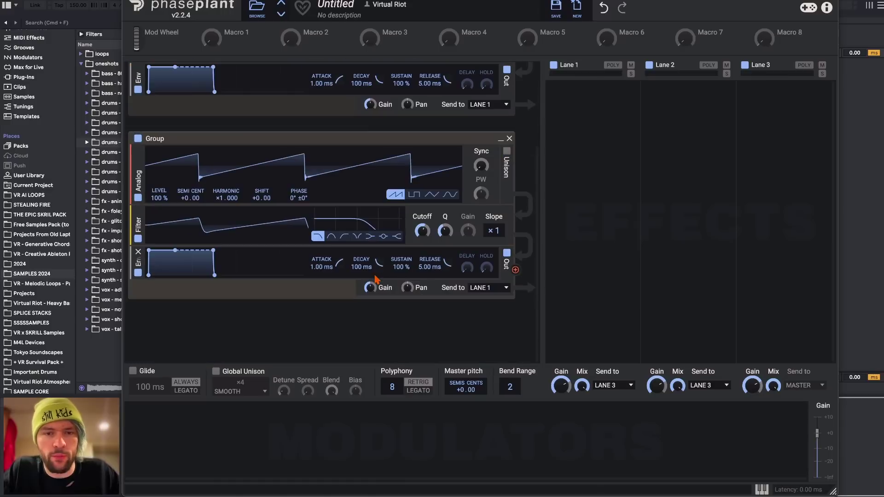
pyautogui.click(487, 288)
pyautogui.click(481, 298)
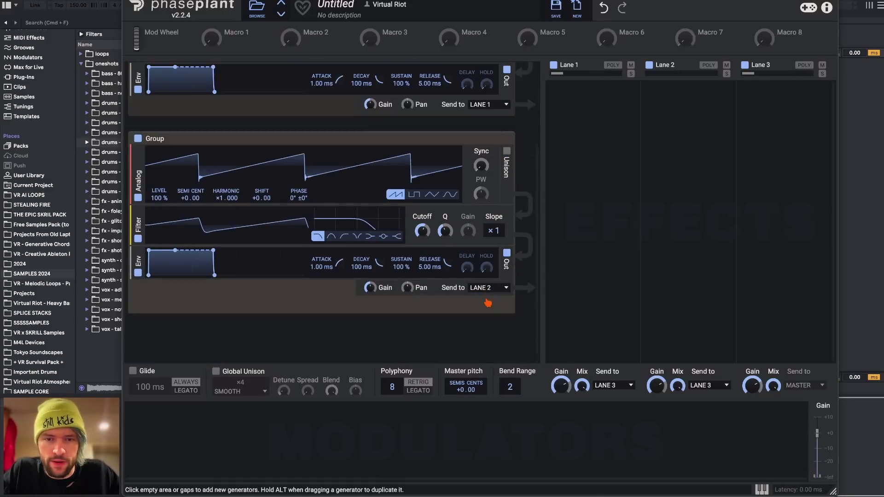
pyautogui.click(368, 300)
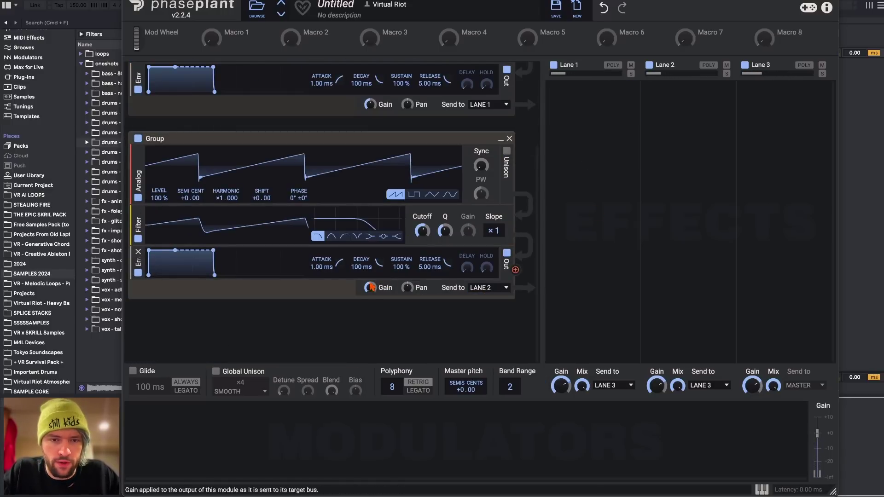
# Tune the duplicated group's Analog oscillator up to +12 semitones
pyautogui.scroll(4, 371, 289)
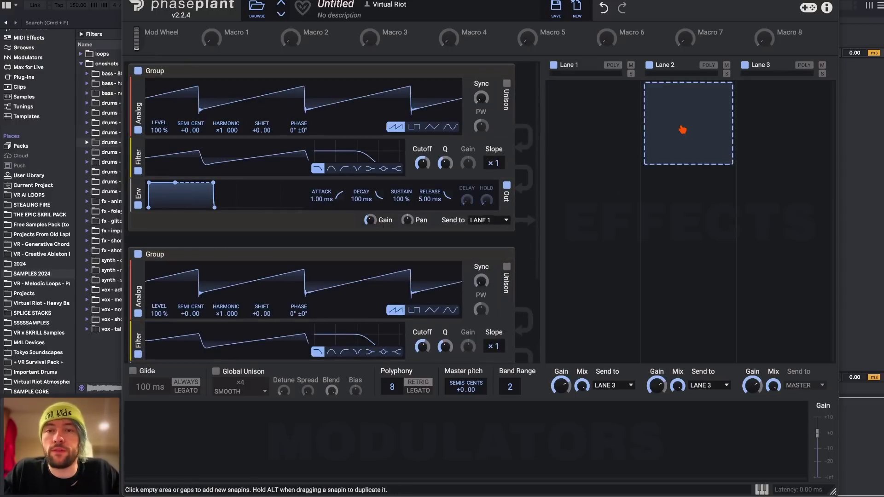
pyautogui.moveTo(184, 313); pyautogui.dragTo(515, 311)
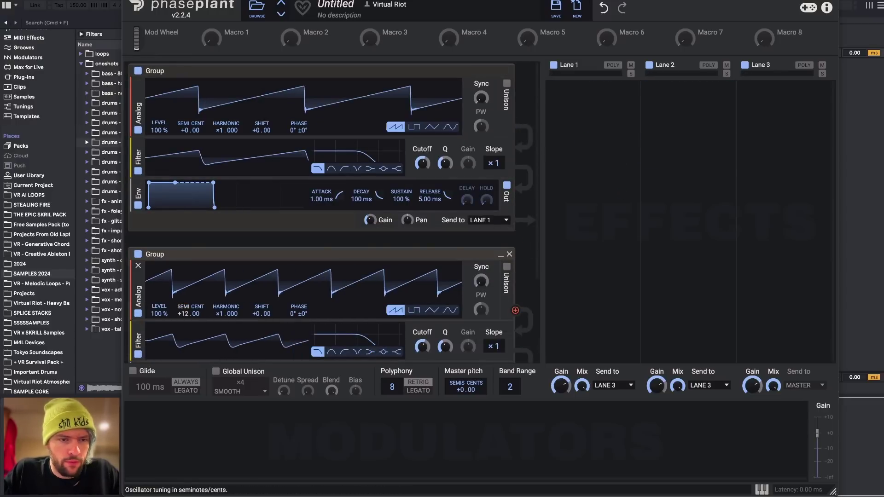
pyautogui.scroll(-5, 516, 208)
pyautogui.scroll(3, 516, 208)
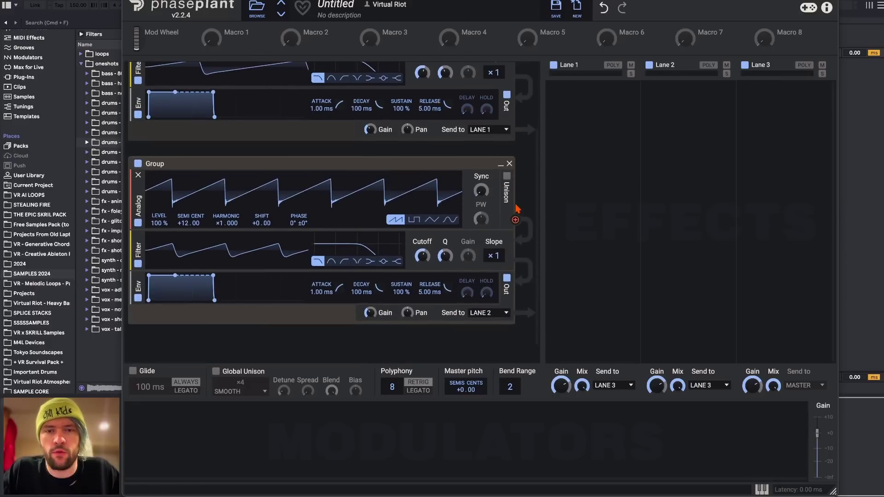
pyautogui.scroll(3, 506, 168)
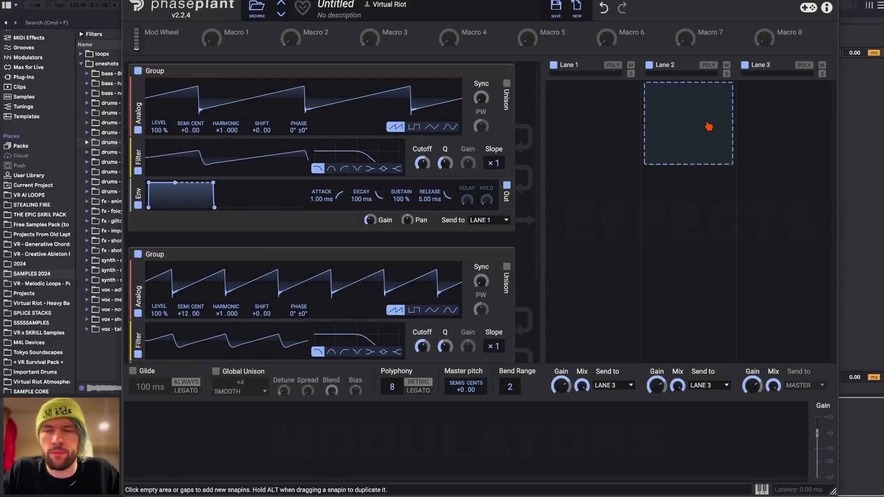
# Add a Delay effect to Lane 1 and a Reverb effect to Lane 2
pyautogui.scroll(-2, 519, 191)
pyautogui.scroll(2, 519, 191)
pyautogui.click(600, 110)
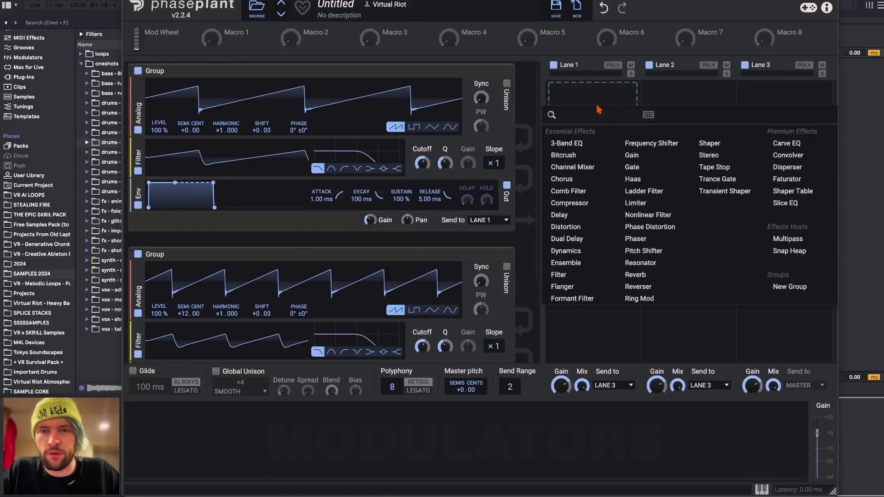
pyautogui.click(581, 214)
pyautogui.click(718, 102)
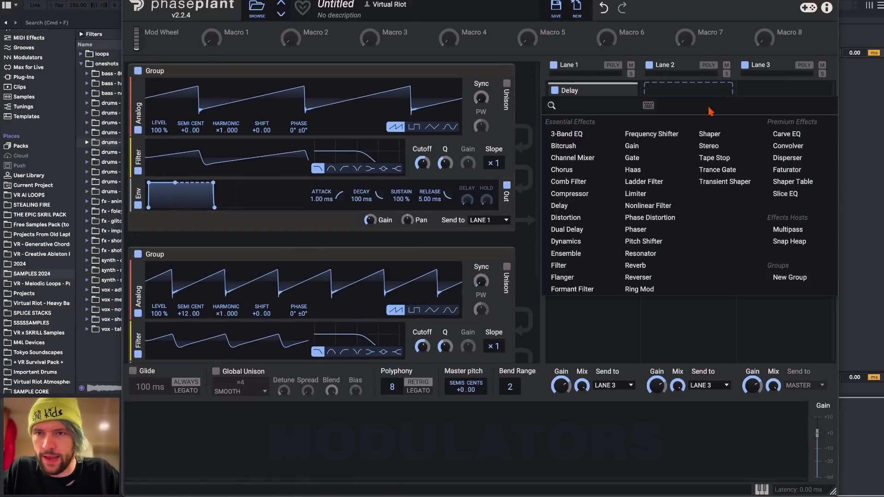
pyautogui.click(636, 267)
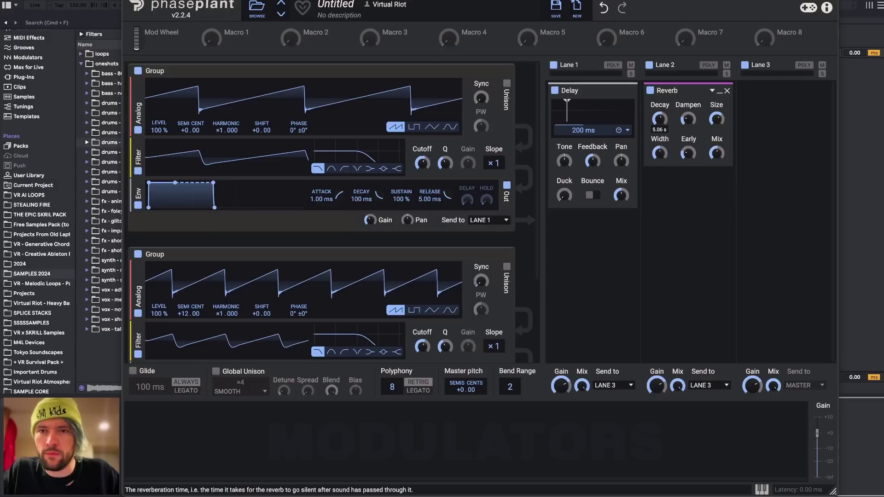
# Switch the Lane 1 Delay to tempo-synced time at 3/16 and turn on Bounce
pyautogui.click(627, 130)
pyautogui.click(623, 143)
pyautogui.click(594, 195)
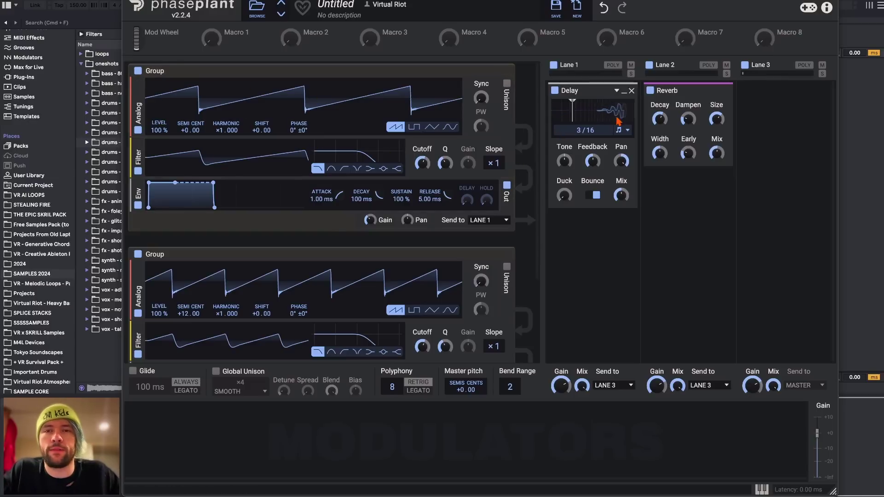
# Solo Lane 1 to audition the first group through the Delay, and turn the solo back off
pyautogui.scroll(-4, 322, 219)
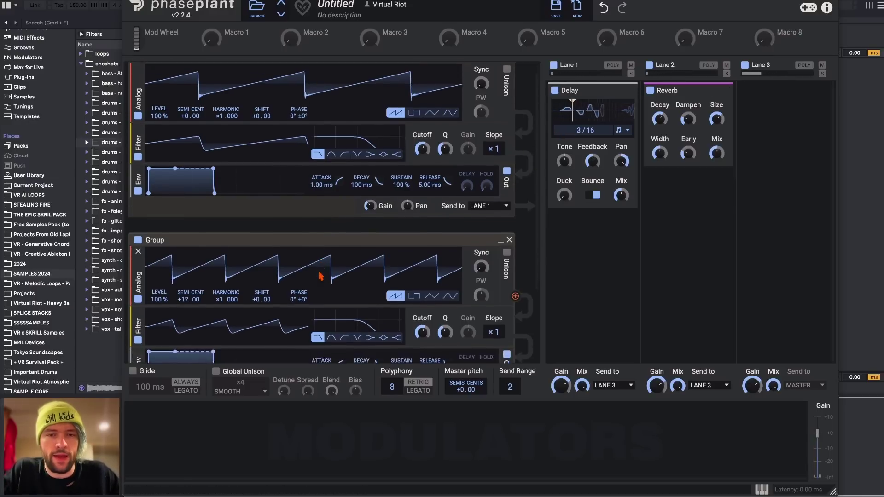
pyautogui.scroll(4, 525, 225)
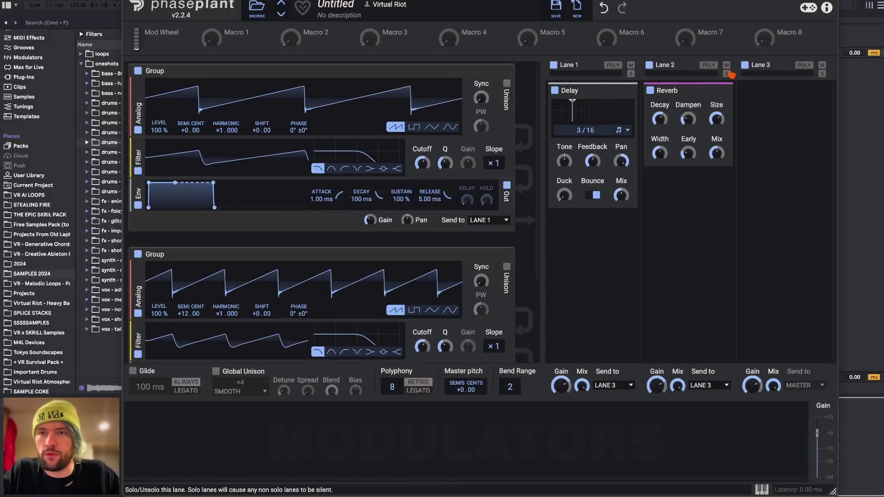
pyautogui.click(630, 75)
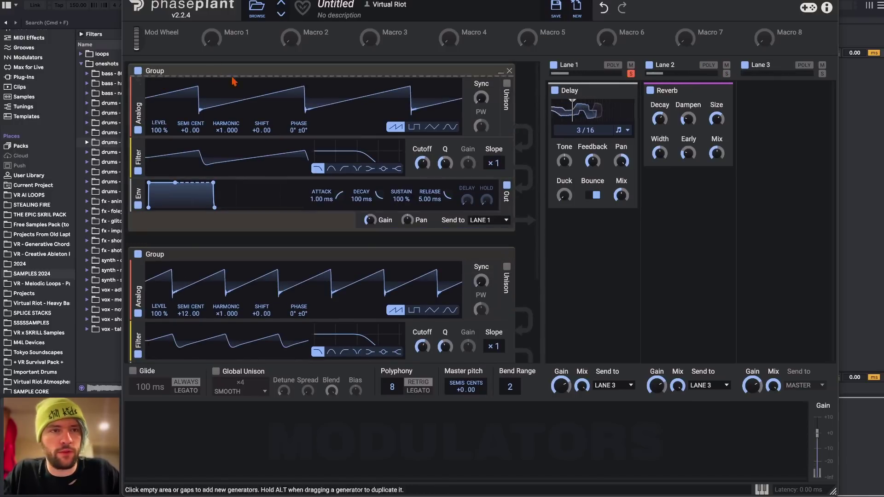
pyautogui.click(630, 74)
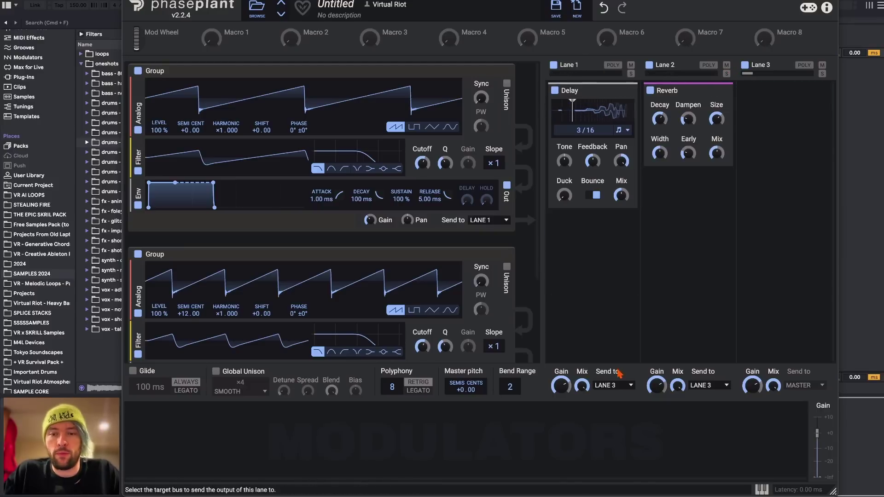
# Add a Distortion effect to Lane 3 and place a Compressor below it
pyautogui.click(773, 139)
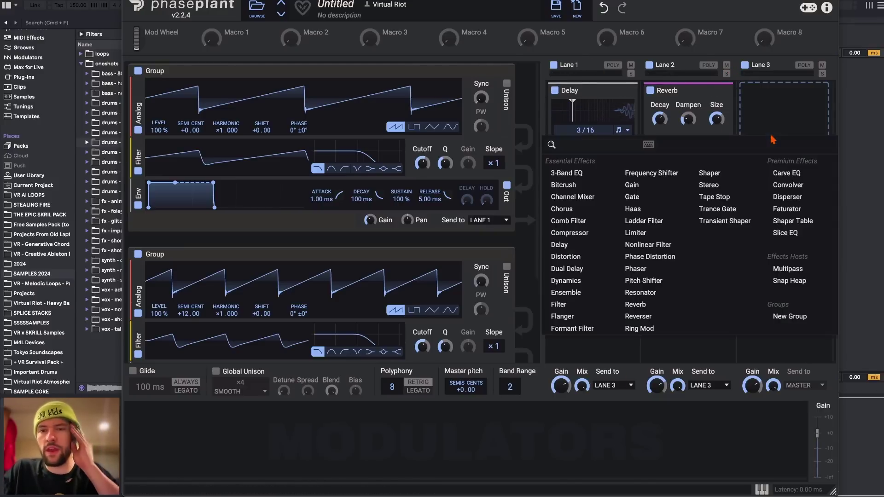
pyautogui.click(565, 256)
pyautogui.click(793, 225)
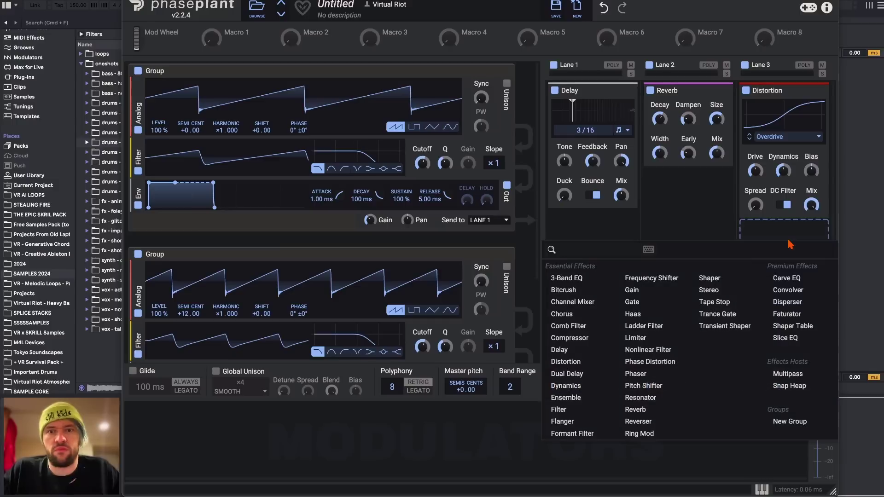
pyautogui.click(569, 337)
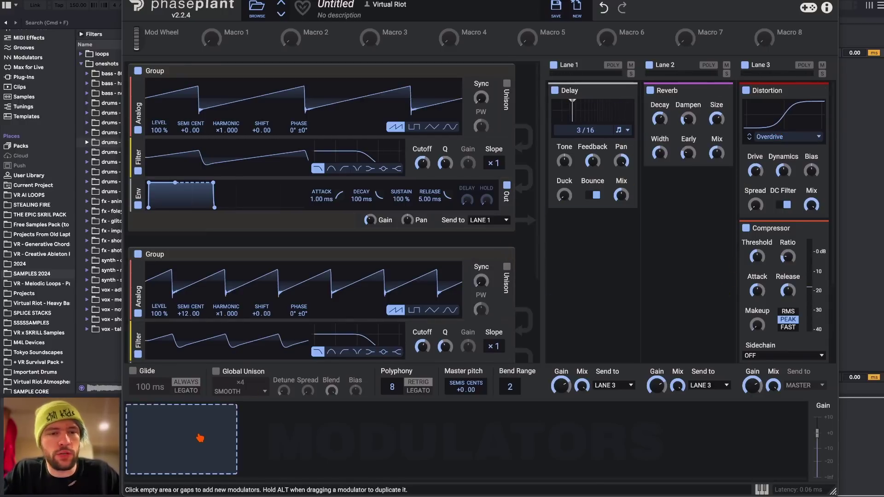
# Add an Envelope modulator and assign it to the cutoff of the first group's filter
pyautogui.click(199, 385)
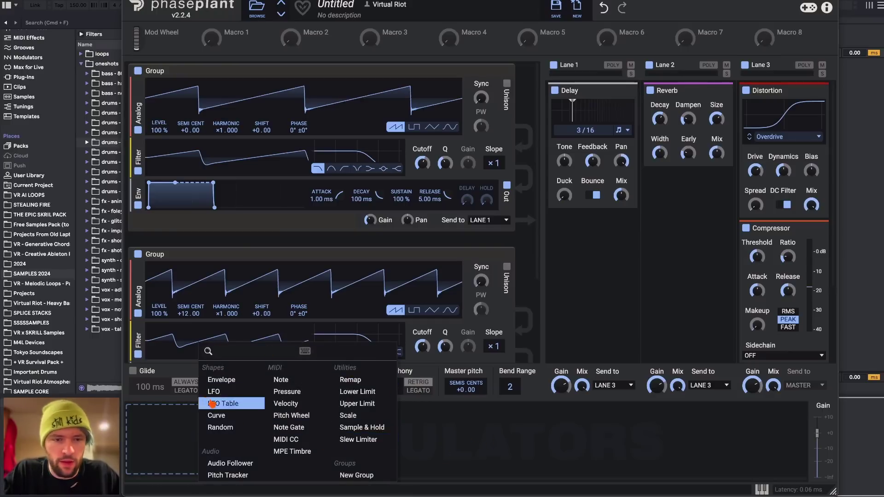
pyautogui.click(209, 380)
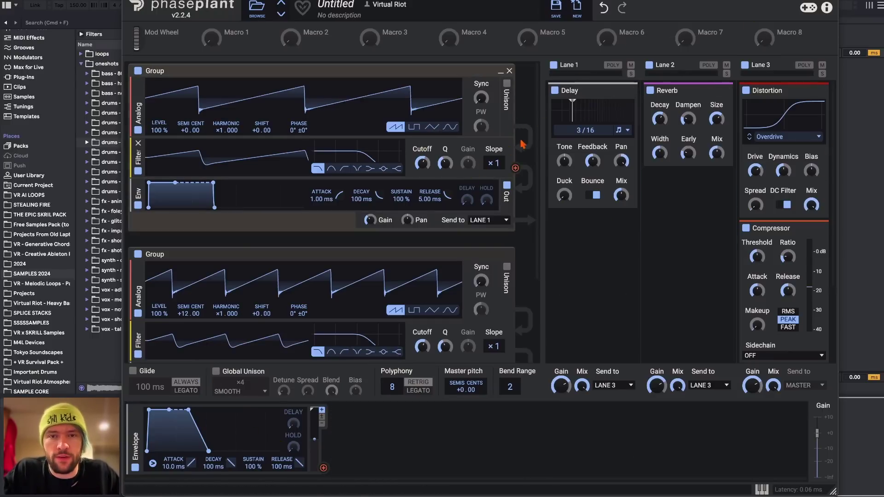
pyautogui.click(515, 128)
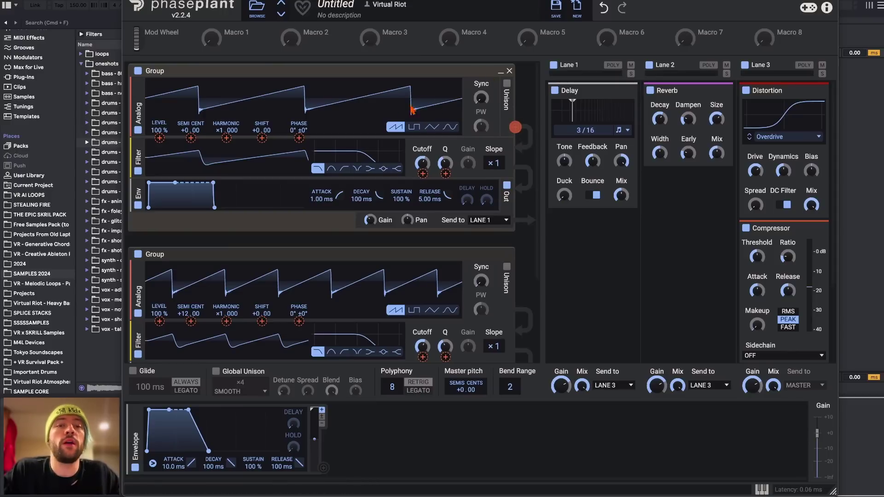
pyautogui.click(422, 173)
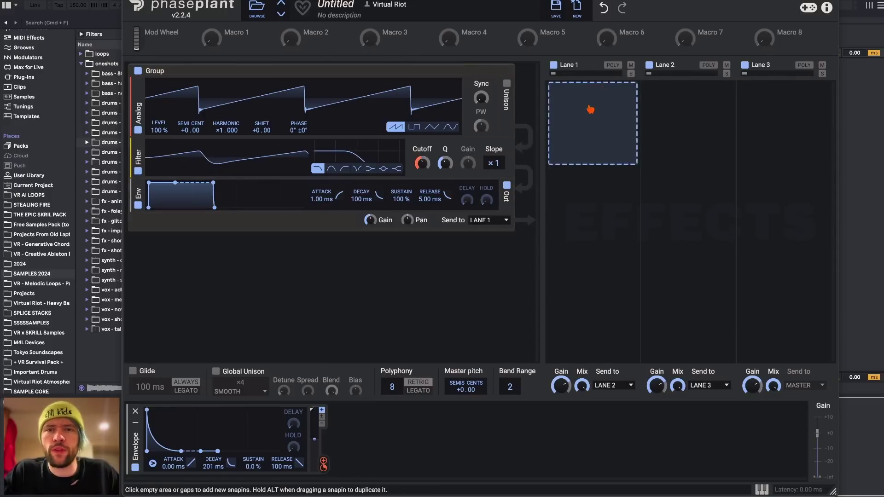
# Open the list of effects that can be added to the empty Lane 1
pyautogui.click(586, 112)
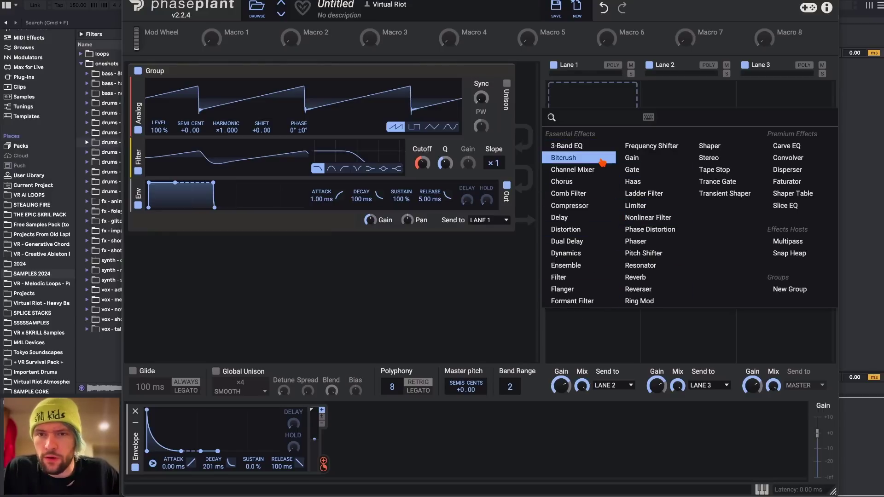
# Try a 3-Band EQ in Lane 1, adjusting its bands and split frequencies, and remove it
pyautogui.click(581, 146)
pyautogui.moveTo(618, 171); pyautogui.dragTo(592, 178)
pyautogui.moveTo(584, 106)
pyautogui.mouseDown()
pyautogui.moveTo(619, 107)
pyautogui.moveTo(597, 108)
pyautogui.mouseUp()
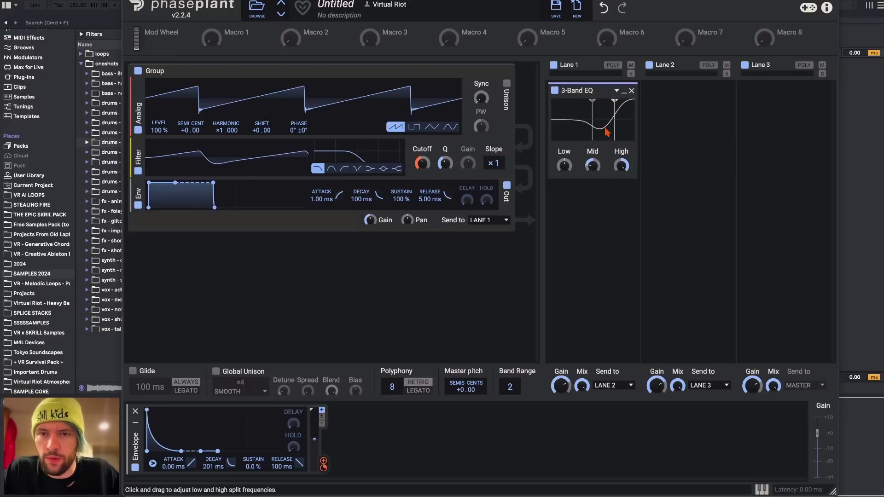
pyautogui.click(632, 90)
# Try a Chorus in Lane 1, raising its rate to about 3.97 Hz and adjusting its depth and mix
pyautogui.click(631, 93)
pyautogui.click(569, 166)
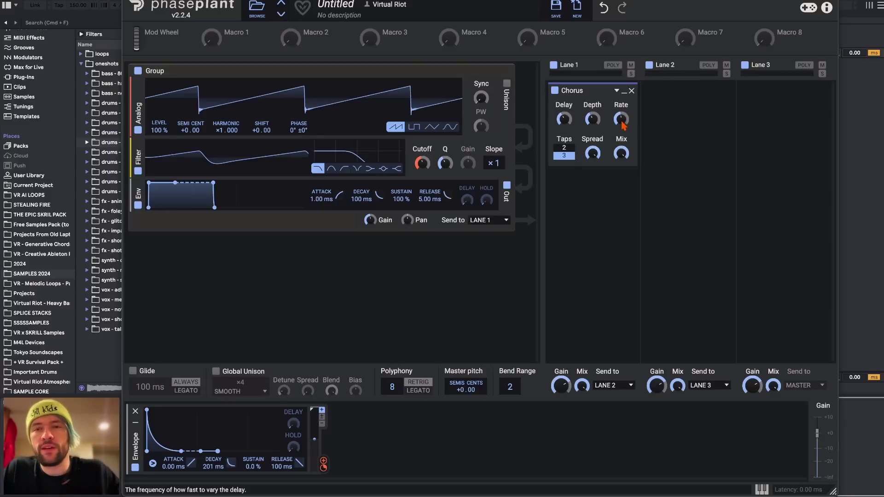
pyautogui.moveTo(622, 124); pyautogui.dragTo(627, 79)
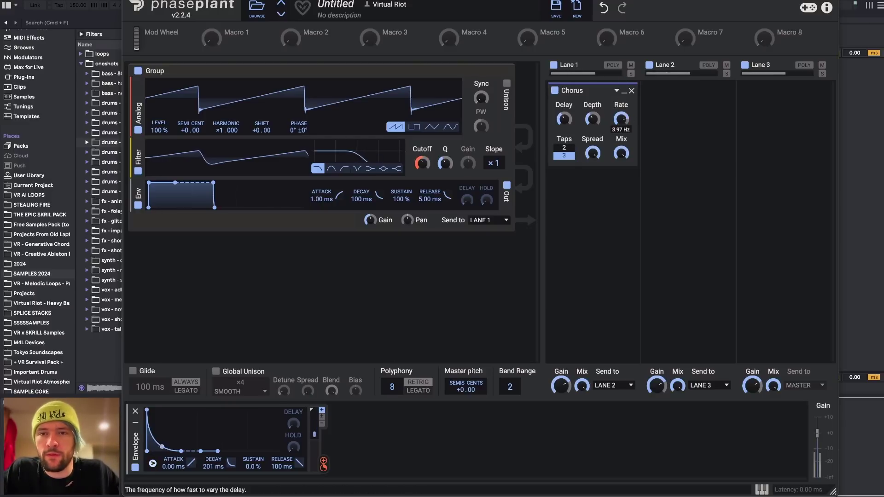
pyautogui.moveTo(593, 119); pyautogui.dragTo(564, 117)
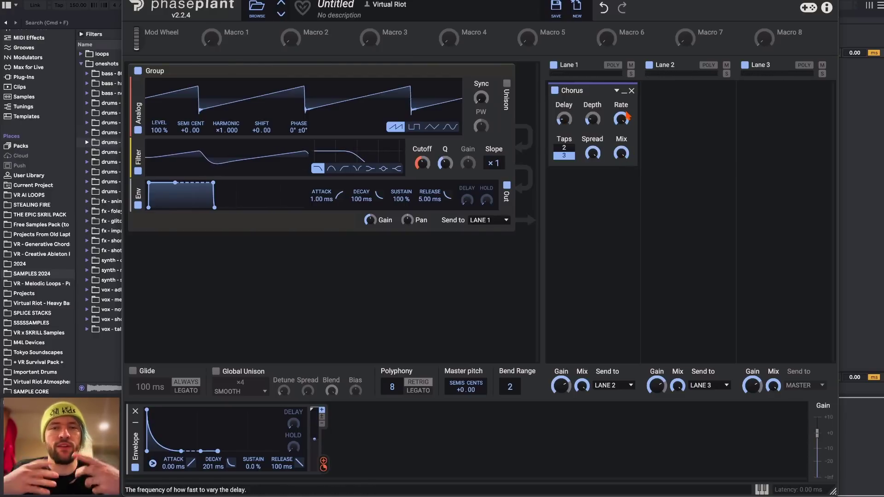
pyautogui.moveTo(621, 154); pyautogui.dragTo(621, 157)
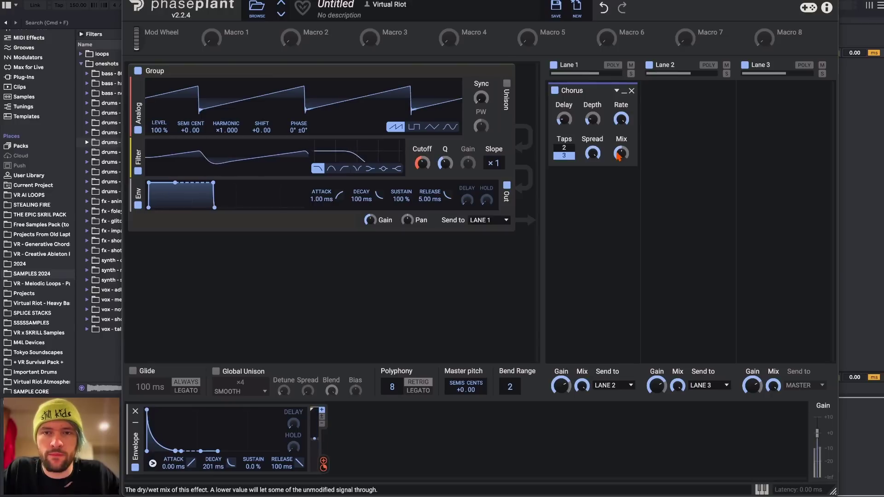
# Replace the Chorus with a Comb Filter at 216 Hz, using minus polarity and stereo mode
pyautogui.click(616, 91)
pyautogui.click(576, 192)
pyautogui.moveTo(592, 111); pyautogui.dragTo(592, 106)
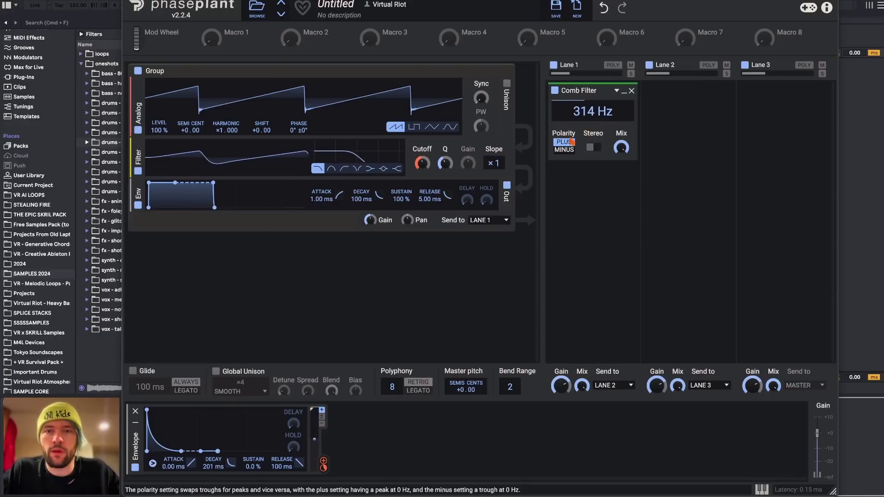
pyautogui.click(566, 153)
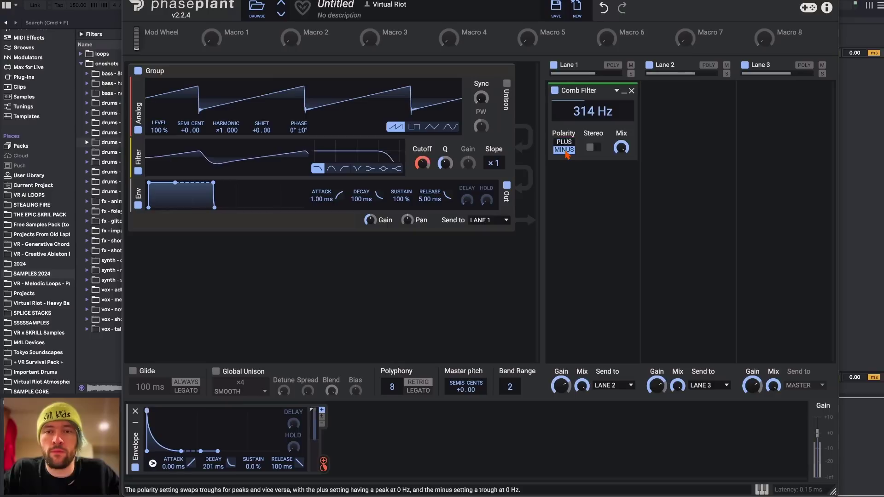
pyautogui.moveTo(592, 111)
pyautogui.mouseDown()
pyautogui.moveTo(592, 121)
pyautogui.moveTo(593, 108)
pyautogui.mouseUp()
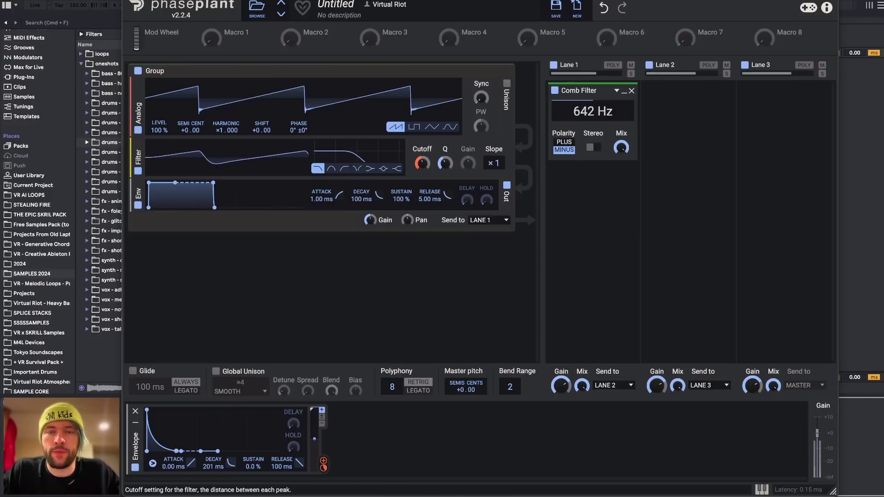
pyautogui.click(594, 147)
pyautogui.moveTo(595, 110)
pyautogui.mouseDown()
pyautogui.moveTo(596, 140)
pyautogui.moveTo(596, 113)
pyautogui.mouseUp()
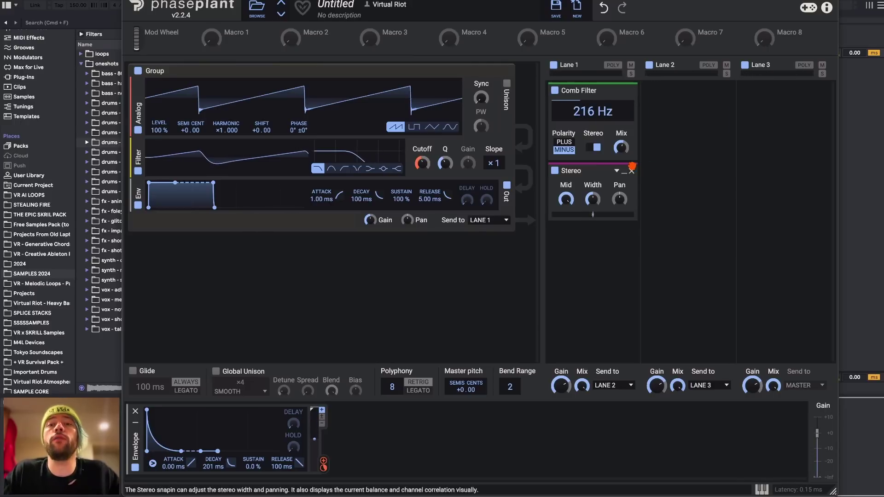
# Remove the Stereo effect below the Comb Filter and adjust the Comb Filter's mix
pyautogui.click(631, 169)
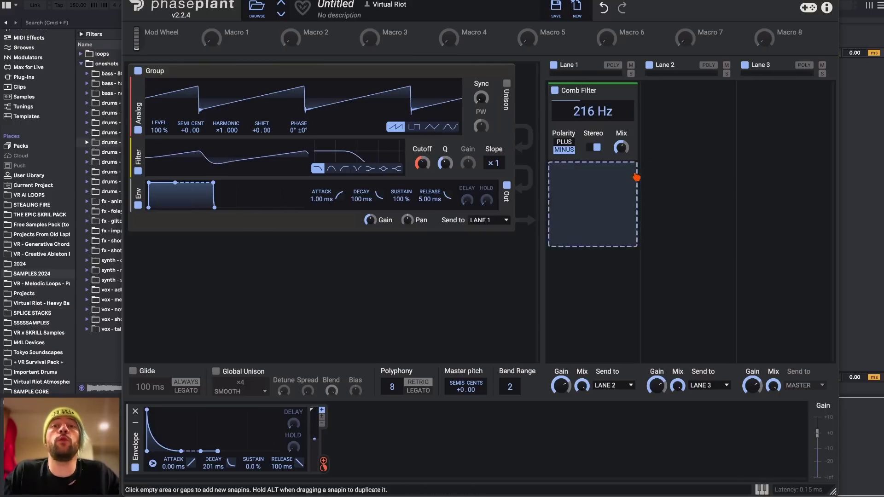
pyautogui.click(596, 147)
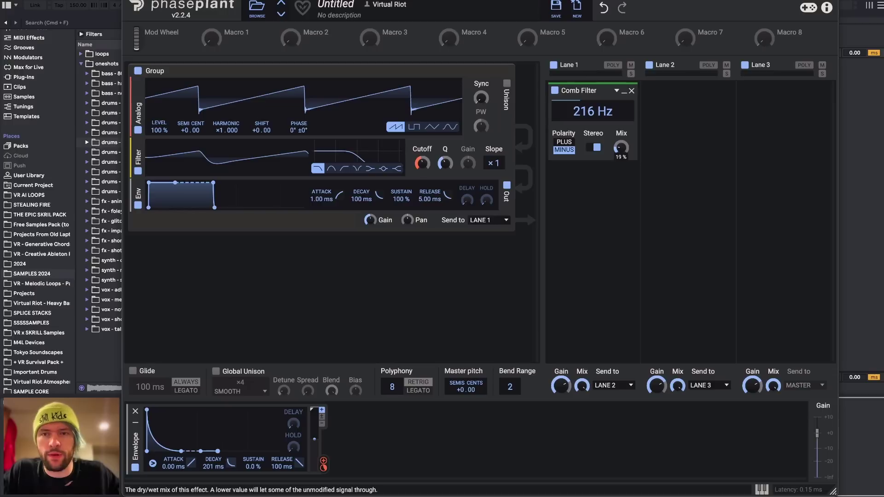
pyautogui.moveTo(620, 148)
pyautogui.mouseDown()
pyautogui.moveTo(620, 138)
pyautogui.moveTo(621, 147)
pyautogui.mouseUp()
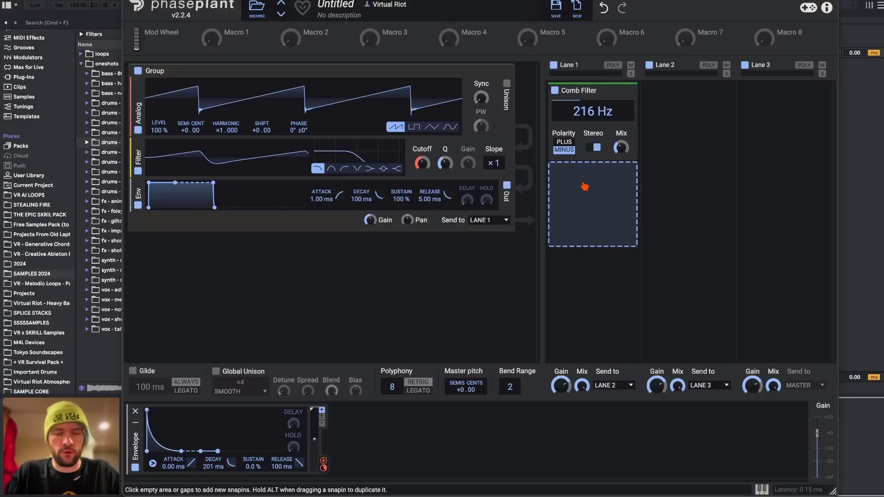
# Add a Distortion effect below the Comb Filter in Lane 1
pyautogui.click(548, 201)
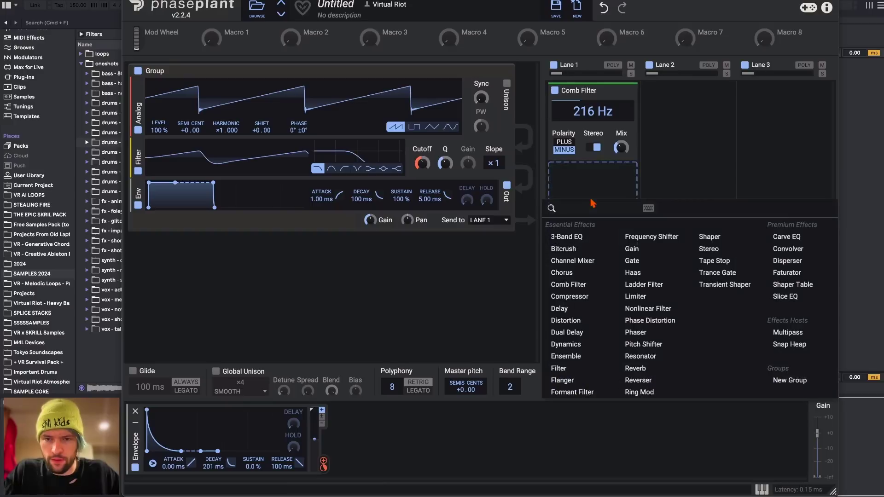
pyautogui.click(566, 324)
# Duplicate the Analog oscillator to the end of the group, modulate the first oscillator's phase with it by 112°, and set its harmonic to ×4
pyautogui.moveTo(140, 109); pyautogui.dragTo(151, 229)
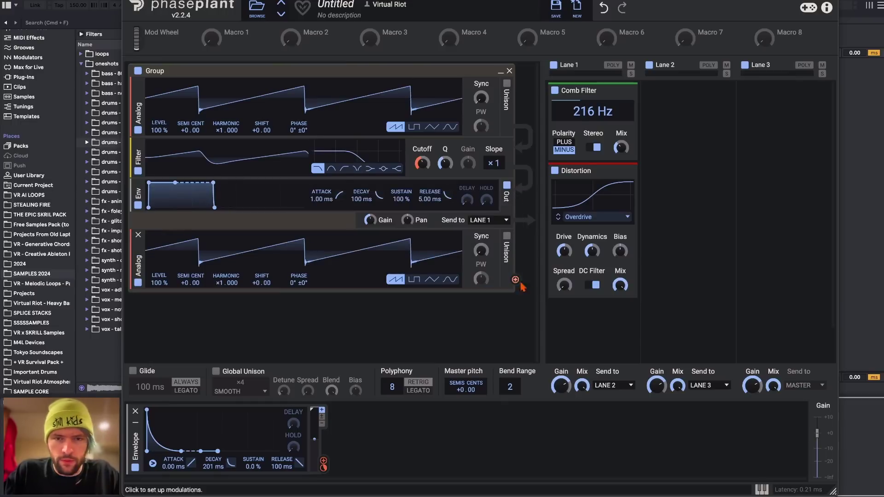
pyautogui.moveTo(515, 280); pyautogui.dragTo(300, 140)
pyautogui.scroll(2, 226, 282)
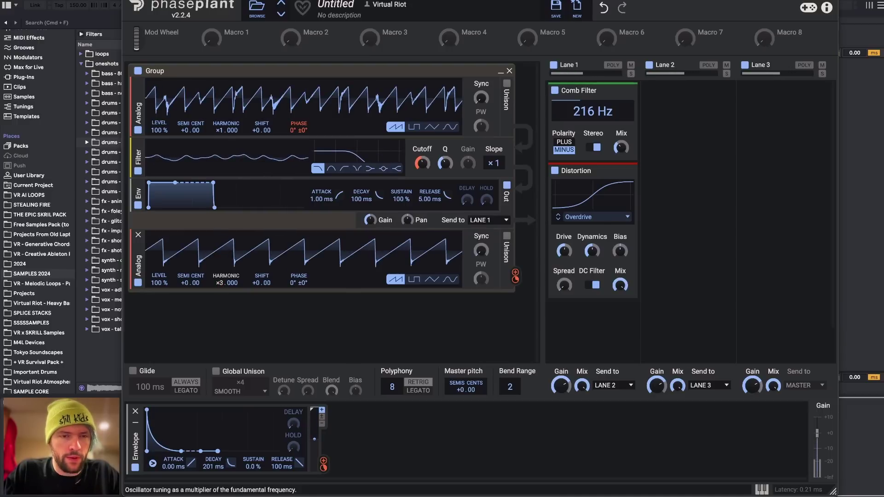
pyautogui.scroll(1, 226, 282)
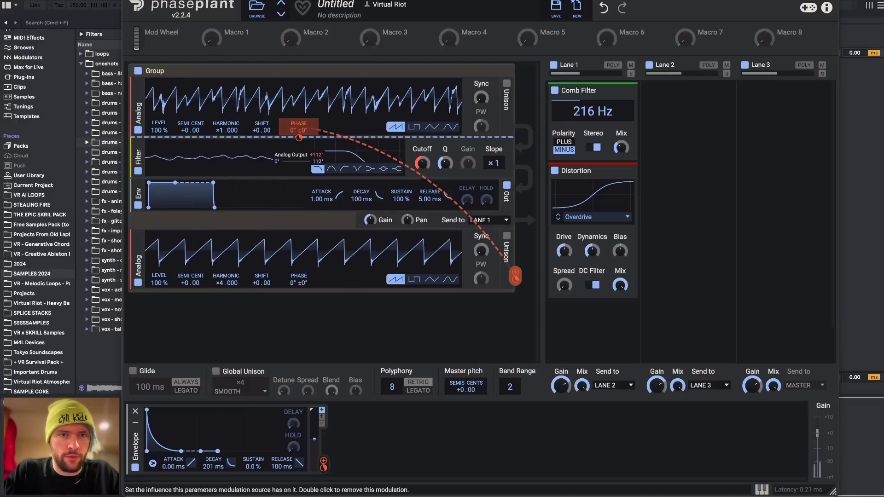
# Add an Analog oscillator between the first oscillator and the filter, and set it to a sine wave
pyautogui.click(233, 136)
pyautogui.click(275, 174)
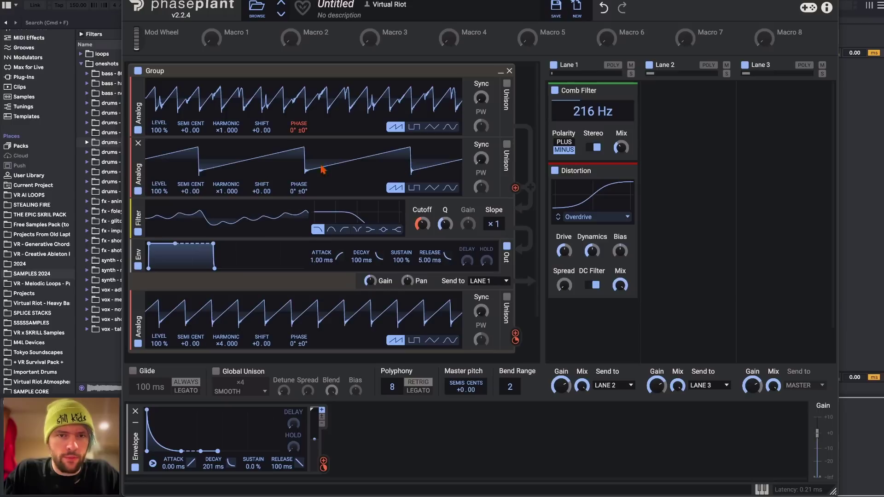
pyautogui.click(449, 187)
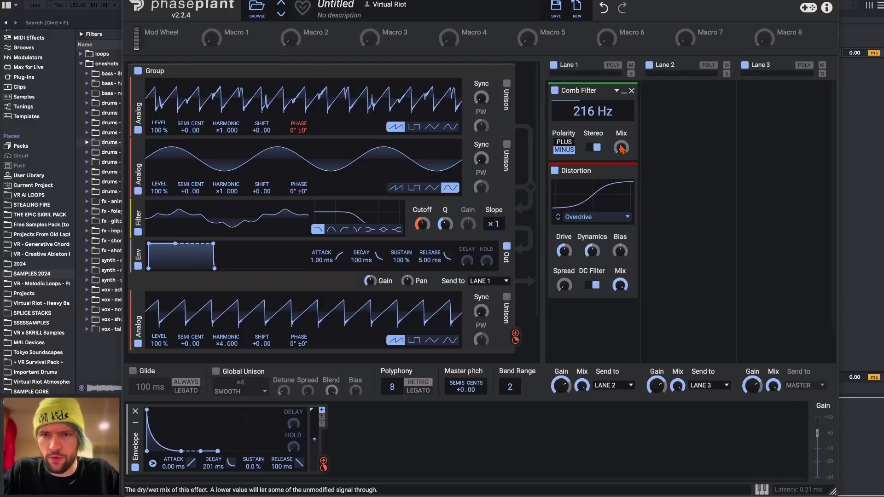
# Adjust the Distortion's dynamics and raise its drive to about 11.62 dB
pyautogui.moveTo(591, 251)
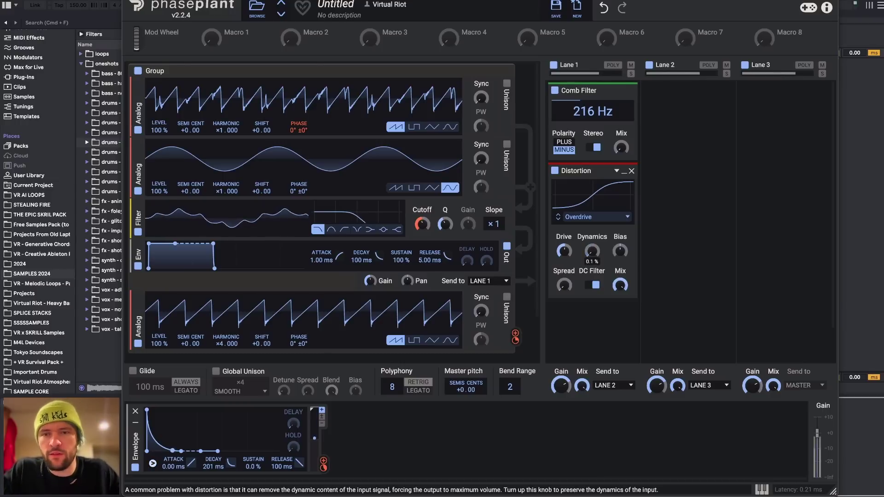
pyautogui.moveTo(592, 251); pyautogui.dragTo(592, 225)
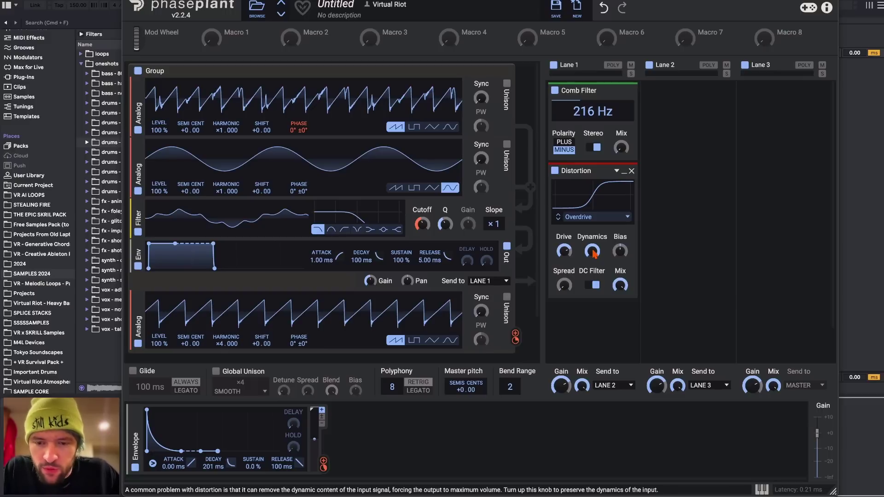
pyautogui.moveTo(593, 253); pyautogui.dragTo(564, 241)
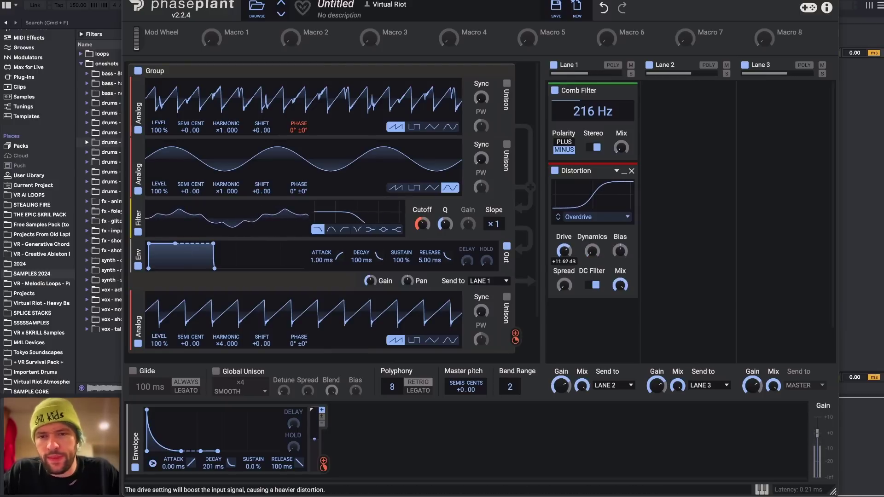
# Add a Limiter to Lane 3
pyautogui.click(756, 135)
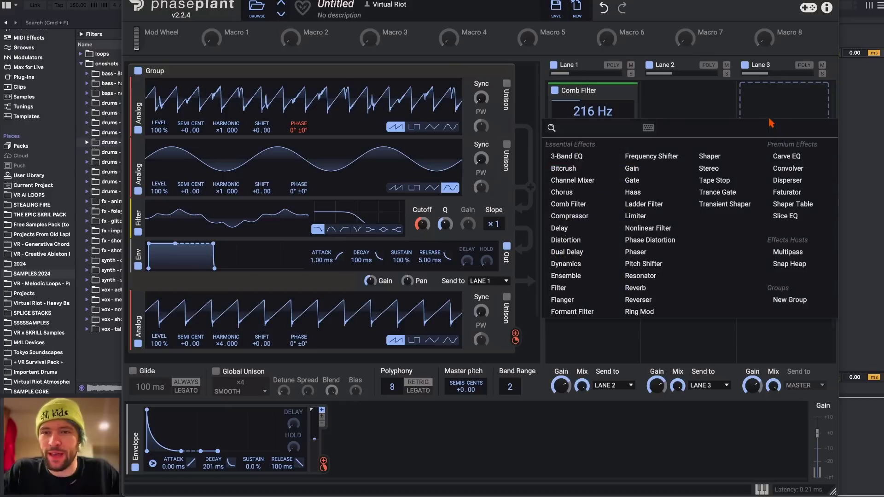
pyautogui.click(649, 214)
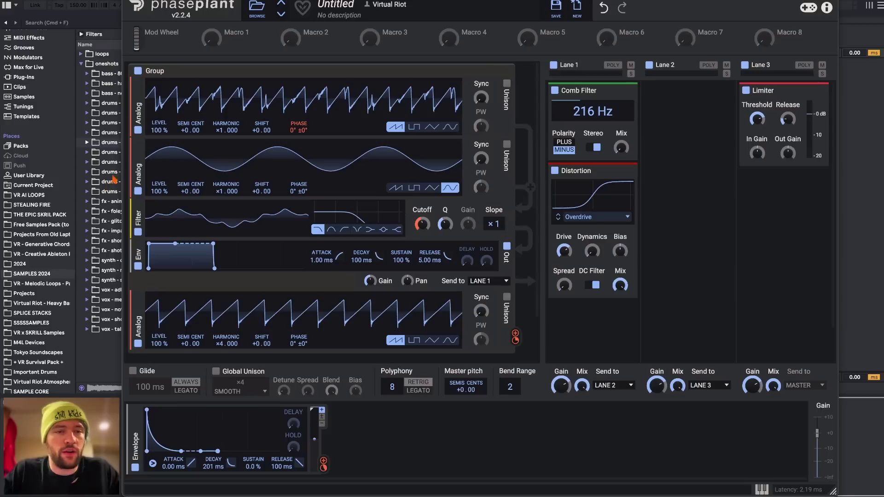
# Try the sine oscillator at −26 semitones and reset its pitch offset to zero
pyautogui.moveTo(187, 192); pyautogui.dragTo(188, 216)
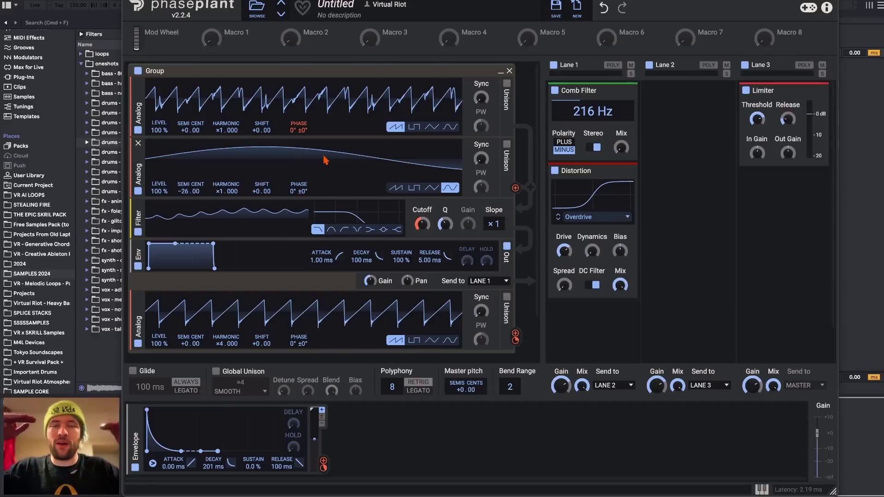
pyautogui.doubleClick(188, 192)
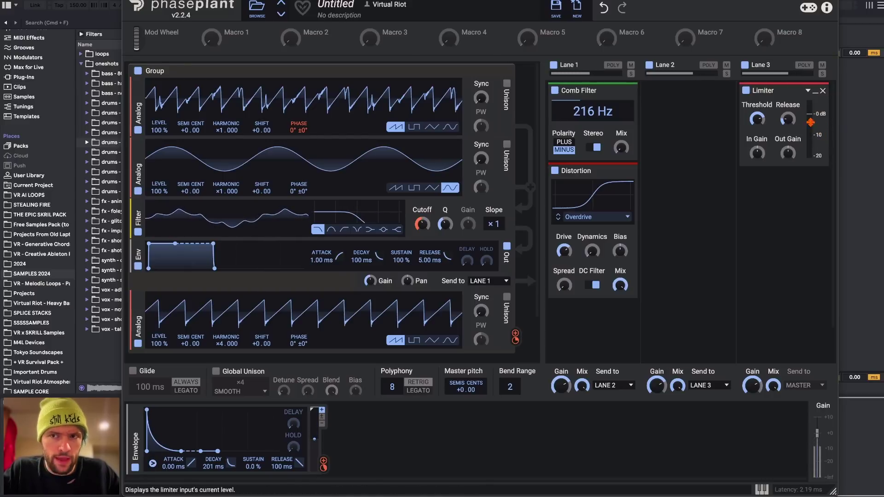
# Turn off the Distortion's DC filter, and test its bias at about 26% before resetting it to default
pyautogui.click(594, 285)
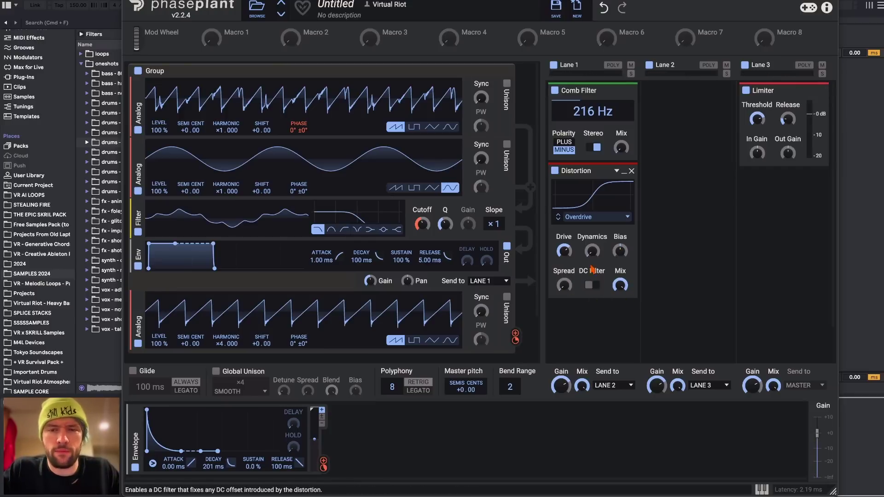
pyautogui.moveTo(620, 250)
pyautogui.moveTo(620, 251); pyautogui.dragTo(619, 296)
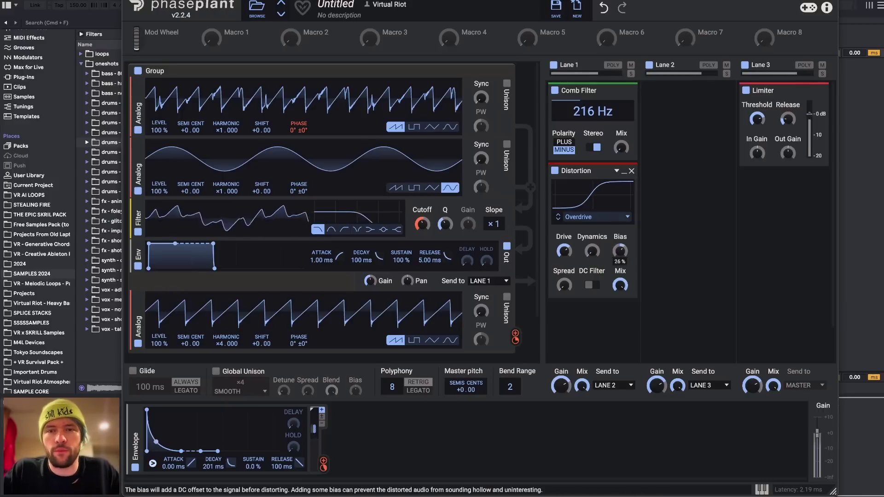
pyautogui.doubleClick(620, 251)
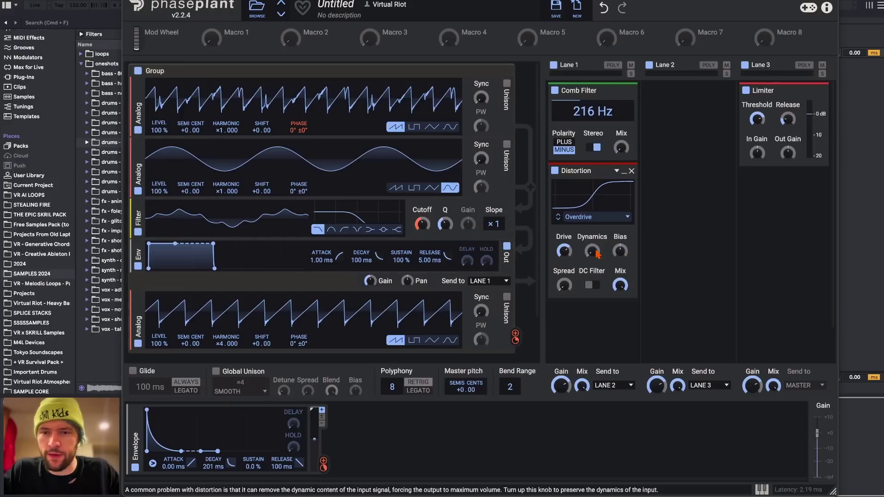
# Lower the Distortion's drive, modulate it with the Envelope, and return Lane 1's mix to full
pyautogui.moveTo(563, 284); pyautogui.dragTo(563, 265)
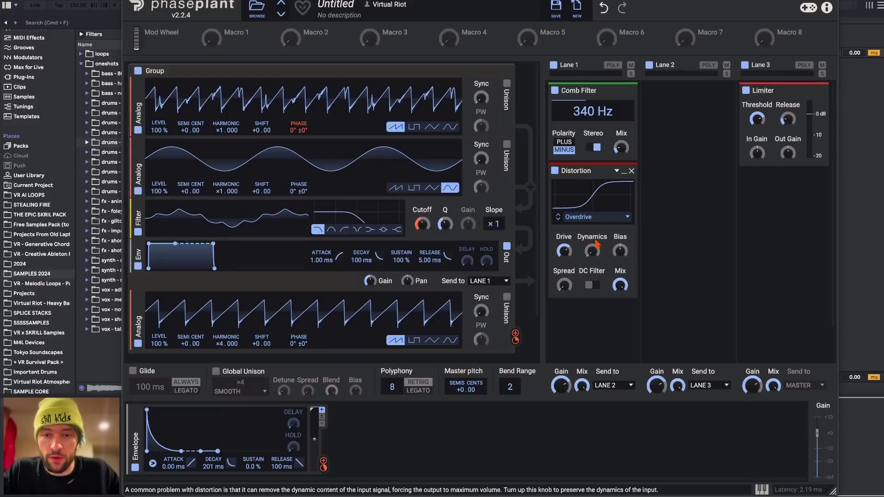
pyautogui.moveTo(564, 251)
pyautogui.moveTo(564, 251); pyautogui.dragTo(564, 267)
pyautogui.moveTo(324, 460); pyautogui.dragTo(565, 268)
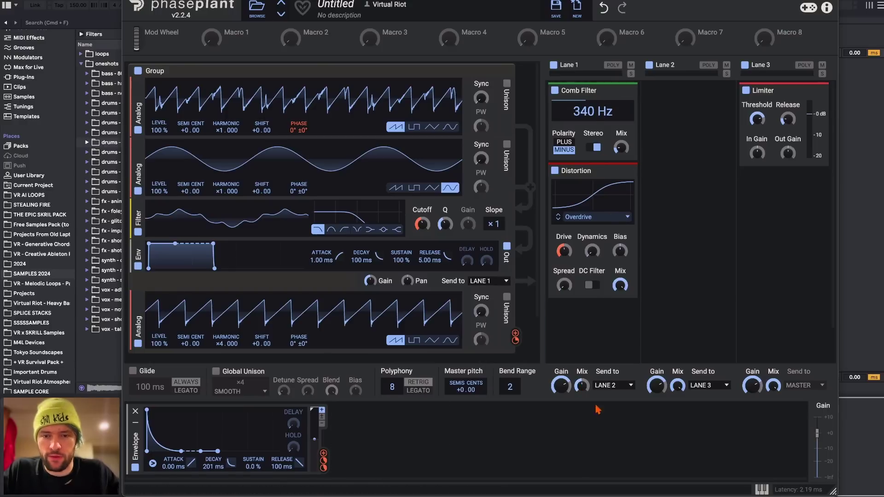
pyautogui.moveTo(583, 385); pyautogui.dragTo(583, 343)
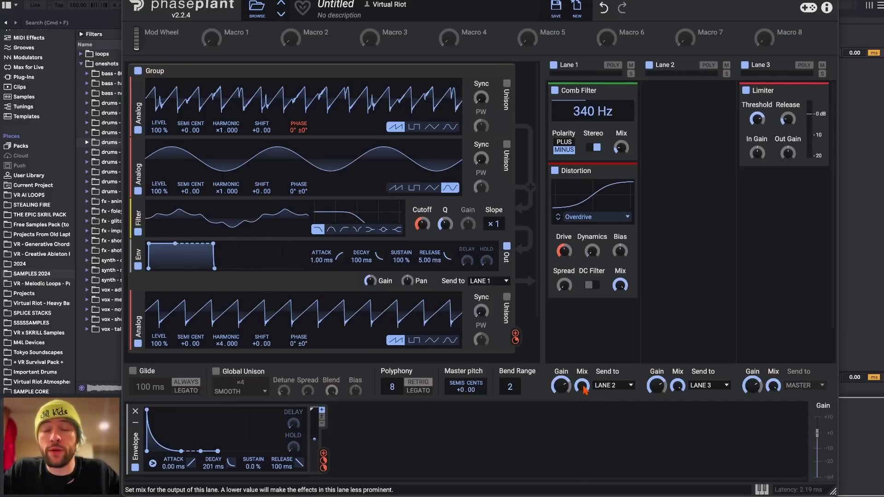
# Add a Delay to Lane 2 with a Filter below it
pyautogui.click(707, 117)
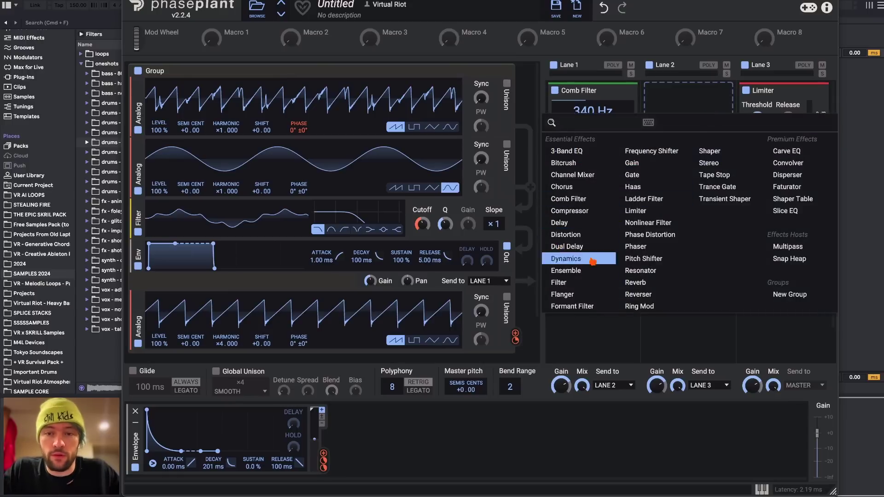
pyautogui.click(588, 228)
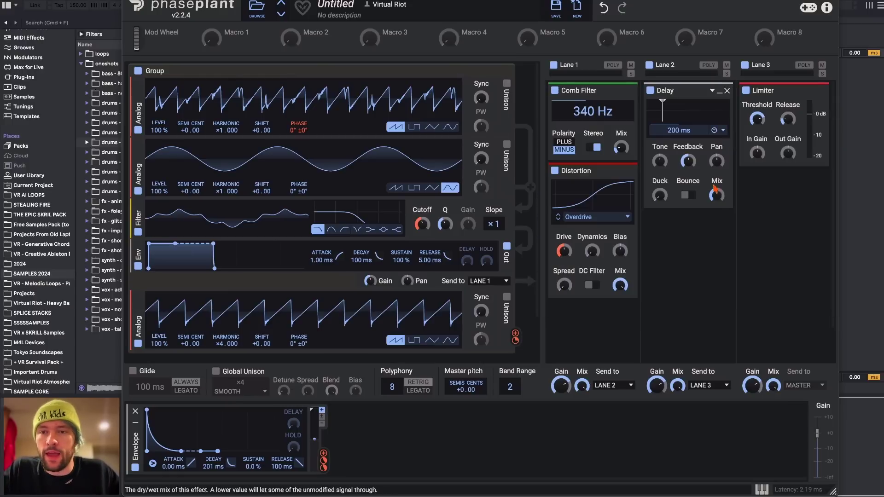
pyautogui.click(688, 244)
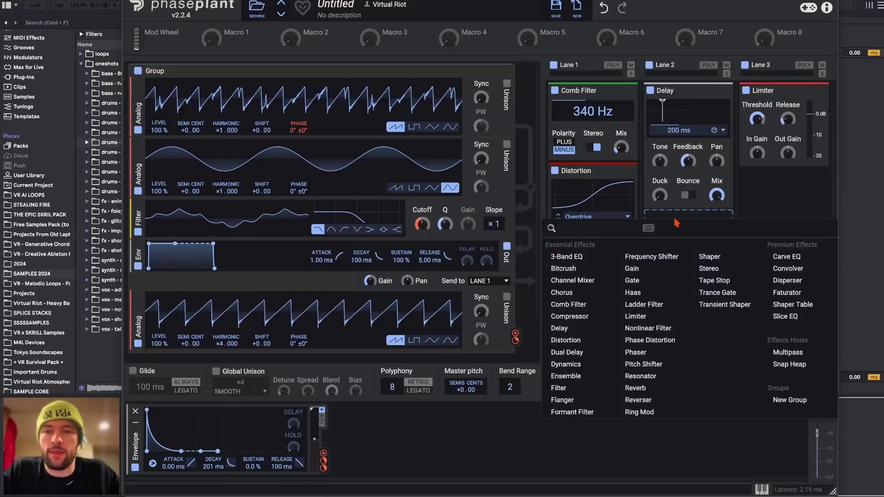
pyautogui.click(573, 388)
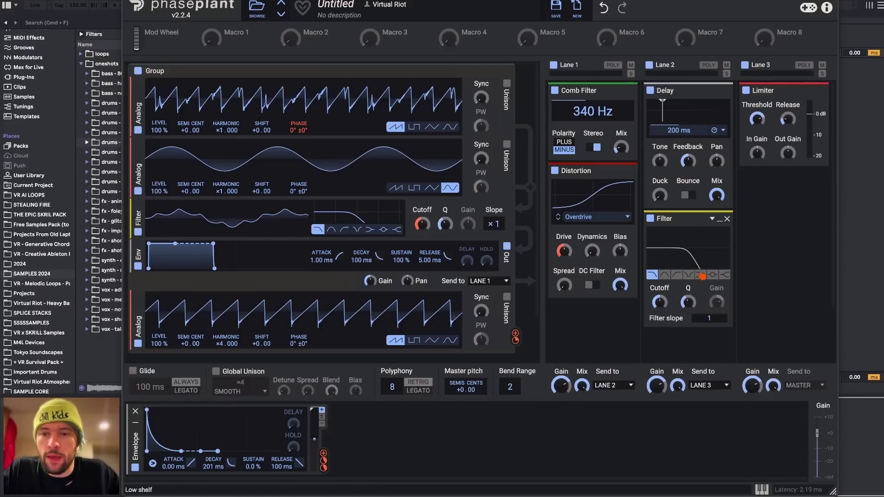
# Switch Lane 2's Filter to a band-pass response and add a Chorus above the Delay
pyautogui.click(664, 275)
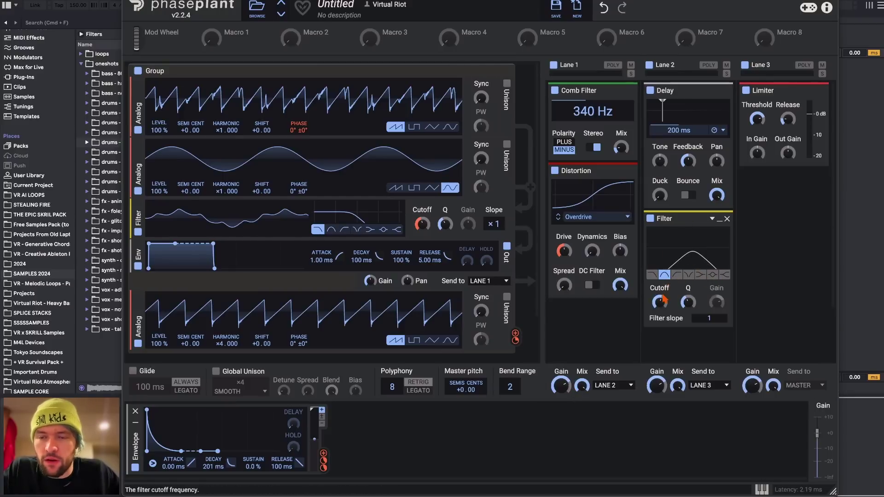
pyautogui.click(679, 85)
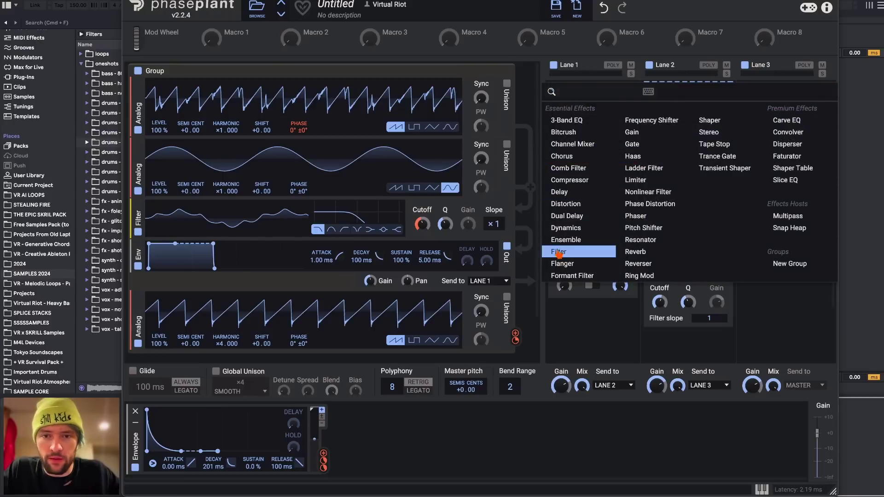
pyautogui.click(581, 160)
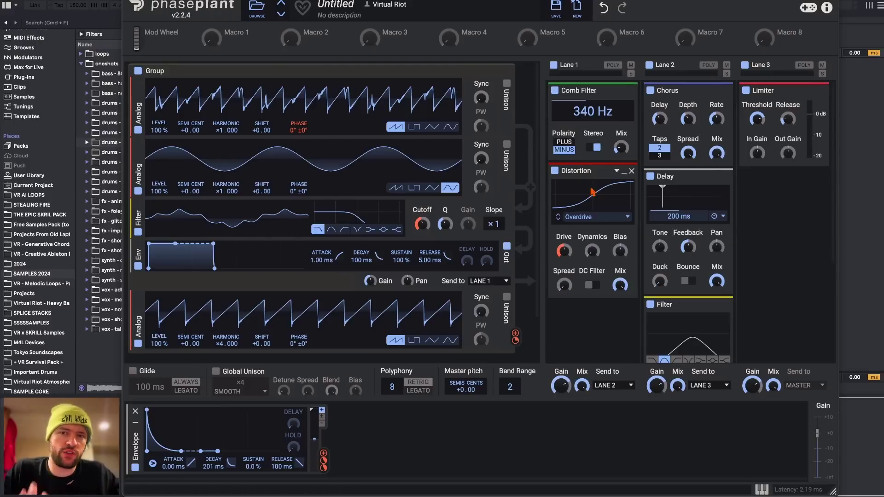
# Sync Lane 2's Delay to 3/16 with Bounce enabled and its pan offset, and lower the lane's mix
pyautogui.scroll(-1, 716, 194)
pyautogui.scroll(-8, 716, 194)
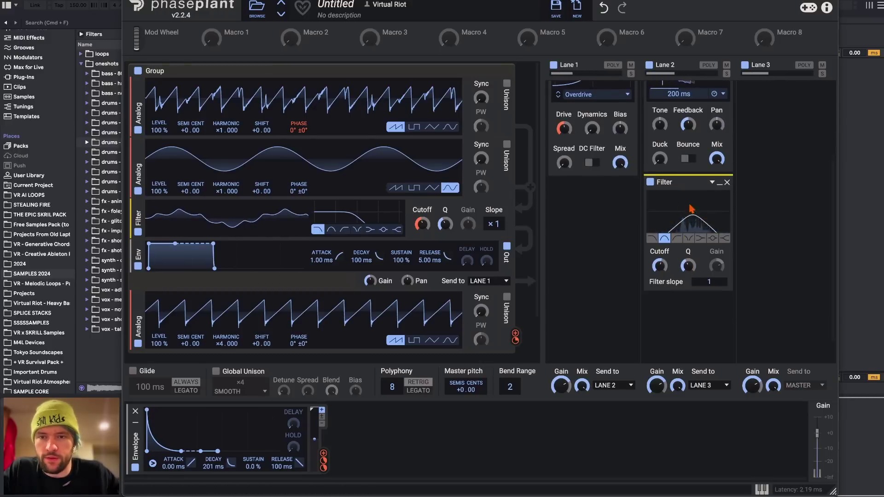
pyautogui.scroll(4, 698, 224)
pyautogui.click(714, 148)
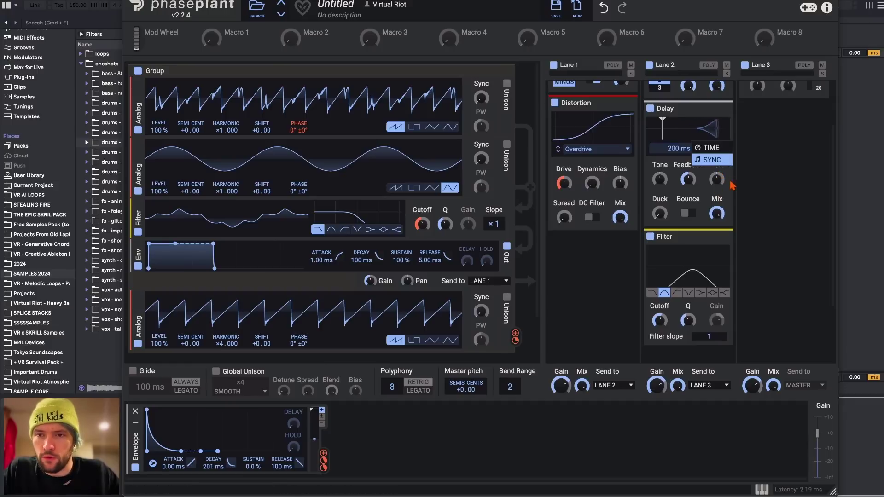
pyautogui.click(687, 213)
pyautogui.scroll(5, 690, 216)
pyautogui.scroll(-6, 700, 221)
pyautogui.scroll(6, 715, 233)
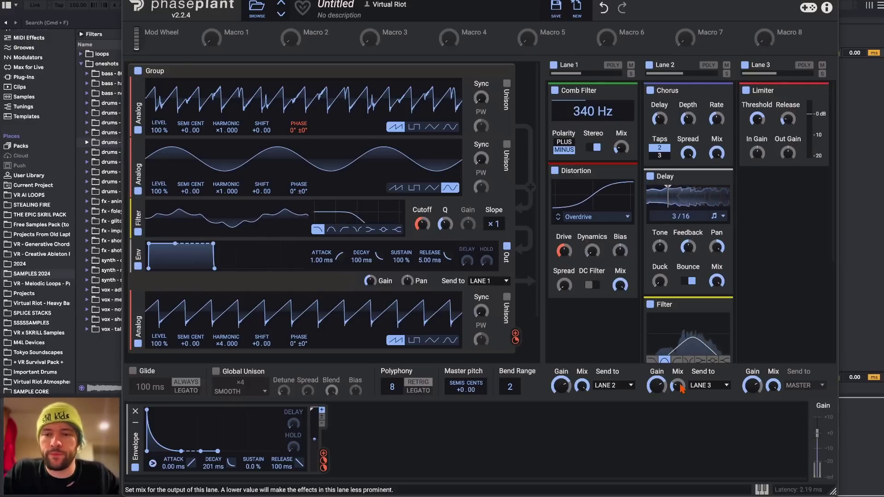
# Add a Note Gate modulator and route it to Lane 2's mix
pyautogui.click(391, 442)
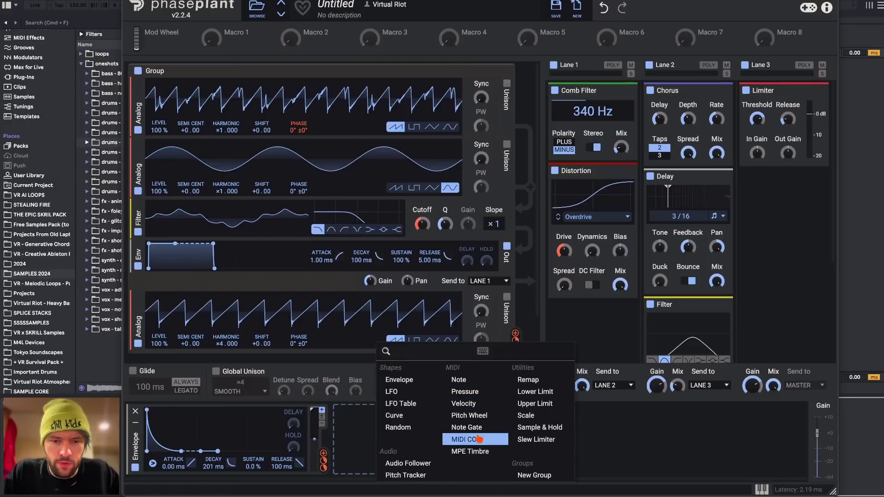
pyautogui.click(481, 428)
pyautogui.moveTo(406, 468); pyautogui.dragTo(677, 395)
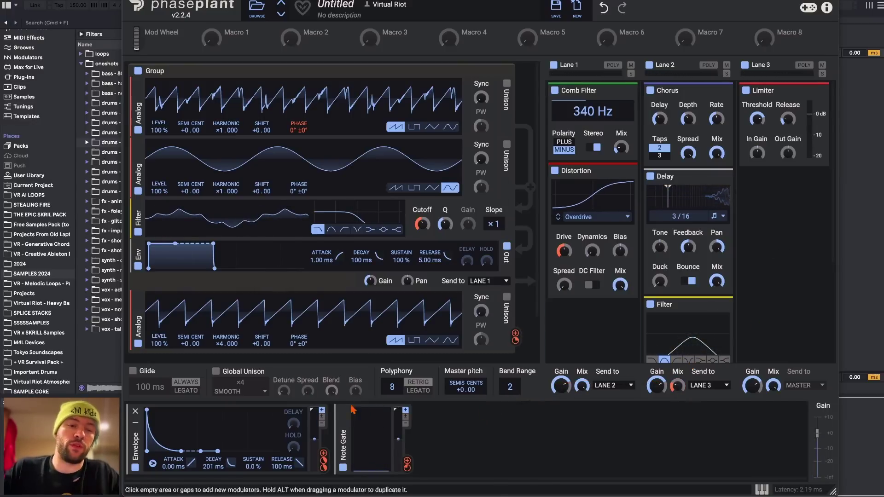
# Replace the Note Gate with an Envelope at 0 ms attack, 311 ms decay and 0% sustain, modulating Lane 2's mix
pyautogui.click(376, 431)
pyautogui.click(382, 380)
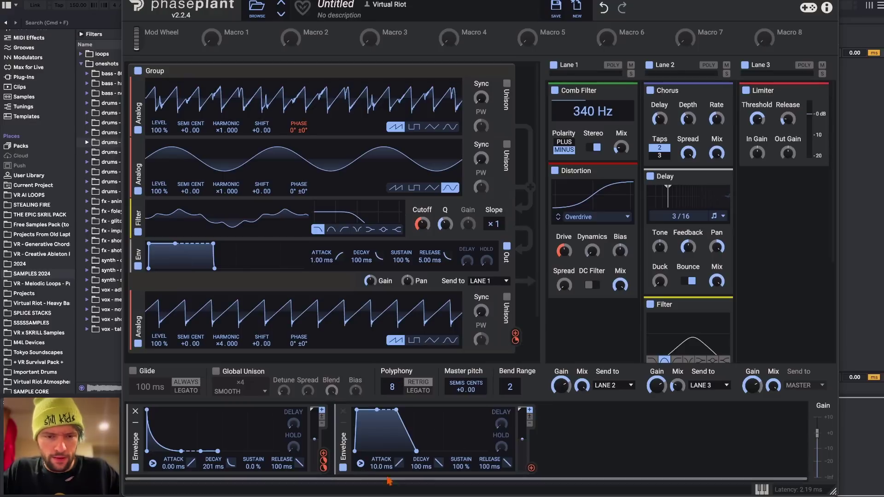
pyautogui.moveTo(461, 466); pyautogui.dragTo(461, 495)
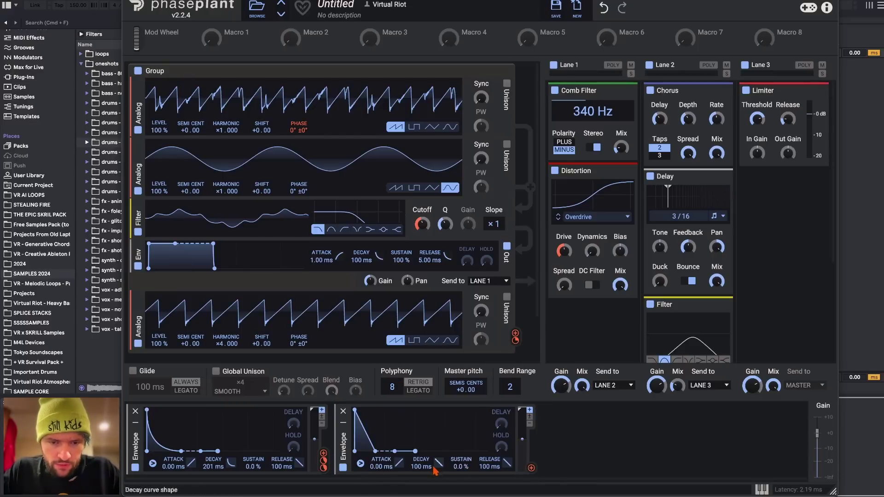
pyautogui.moveTo(433, 455); pyautogui.dragTo(408, 464)
pyautogui.moveTo(531, 467); pyautogui.dragTo(677, 406)
pyautogui.scroll(-3, 469, 155)
pyautogui.scroll(3, 468, 155)
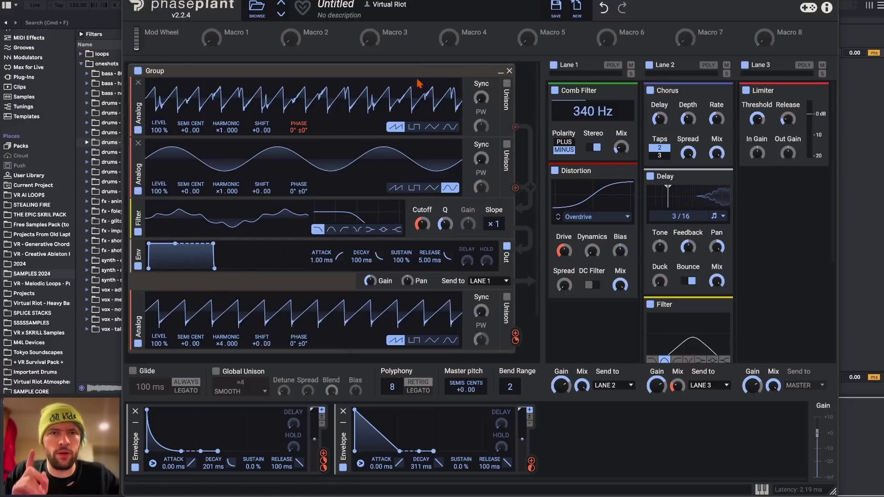
# Save the preset as "Pluck FM Bass with parallel Delay" and start a new patch
pyautogui.click(556, 10)
pyautogui.write('Pl')
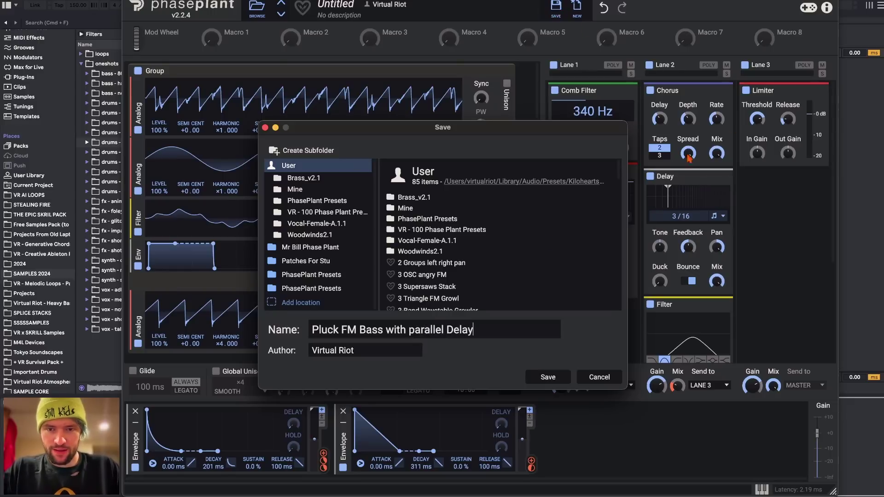
pyautogui.click(543, 377)
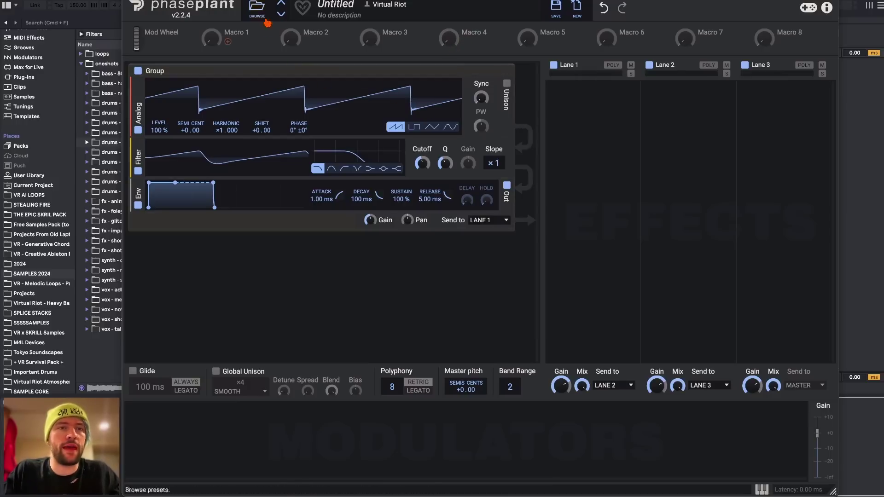
pyautogui.doubleClick(247, 32)
pyautogui.press('Escape')
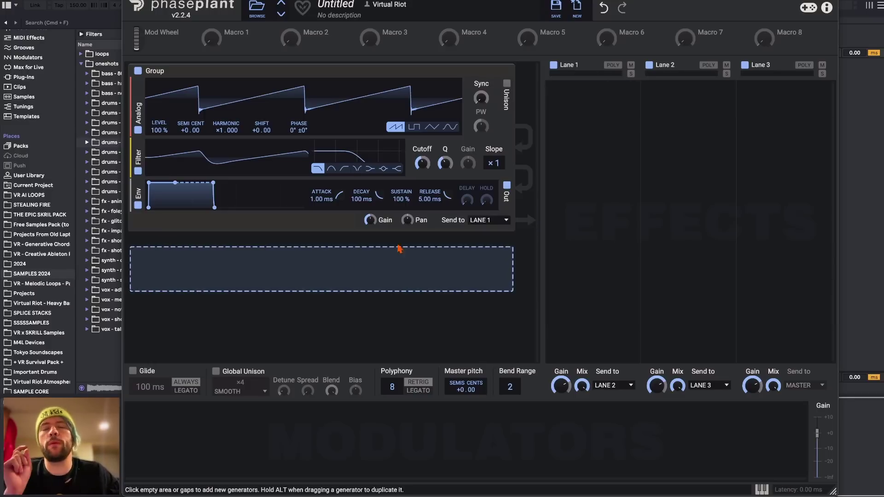
pyautogui.click(582, 137)
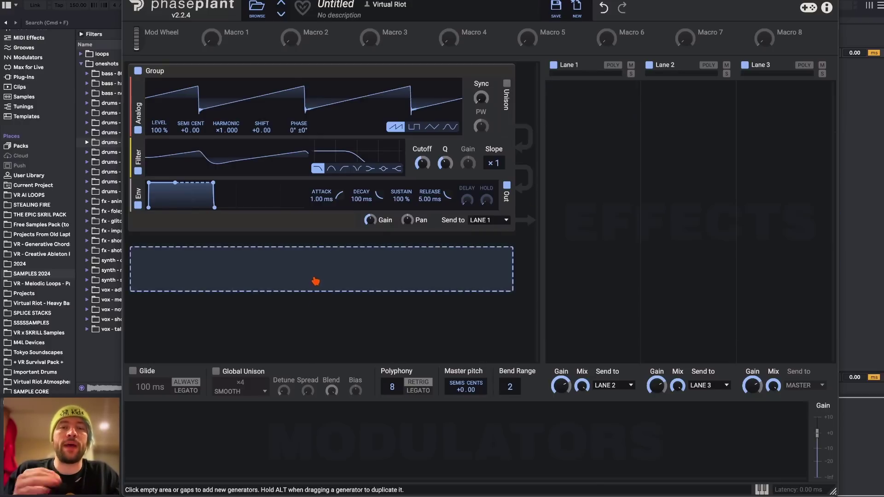
pyautogui.click(584, 118)
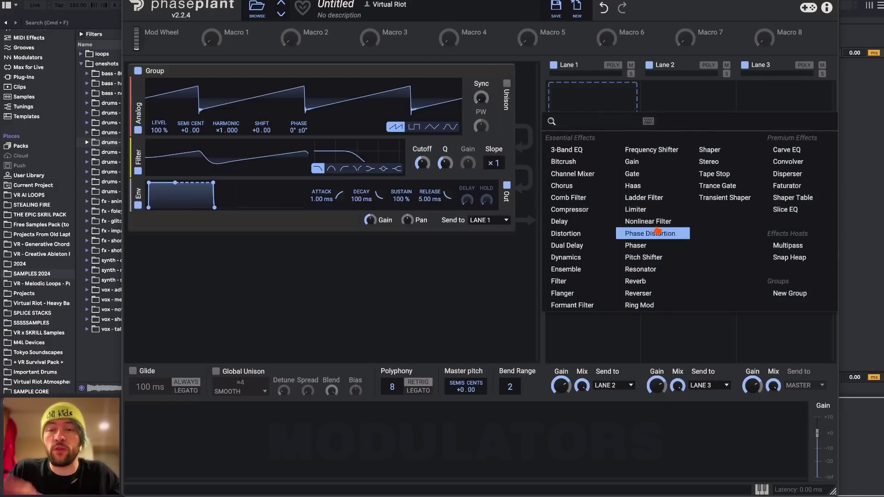
pyautogui.press('Down')
pyautogui.press('Down')
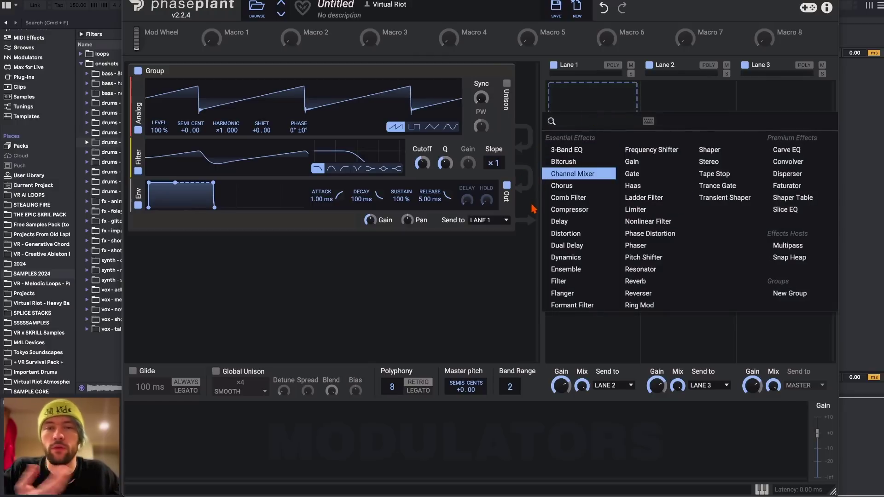
pyautogui.press('Escape')
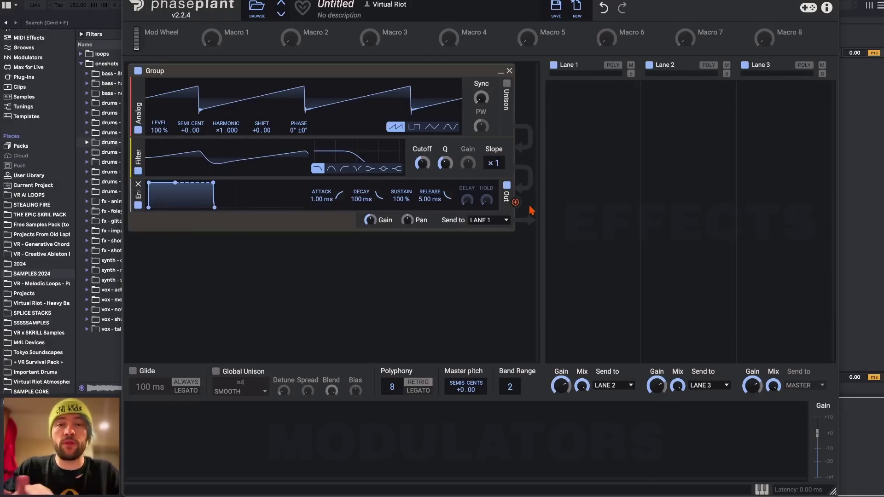
# Add a Compressor to Lane 1, and modulate the filter cutoff with an Envelope at 0% sustain and 218 ms decay
pyautogui.click(579, 134)
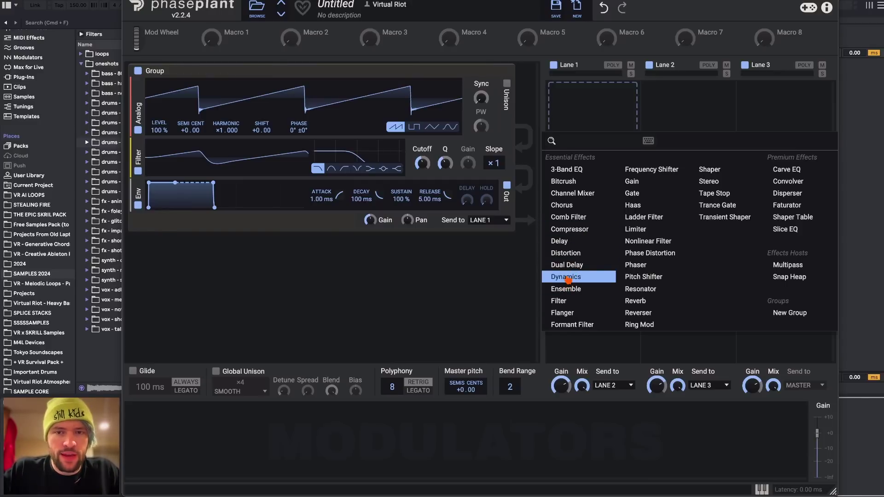
pyautogui.click(564, 230)
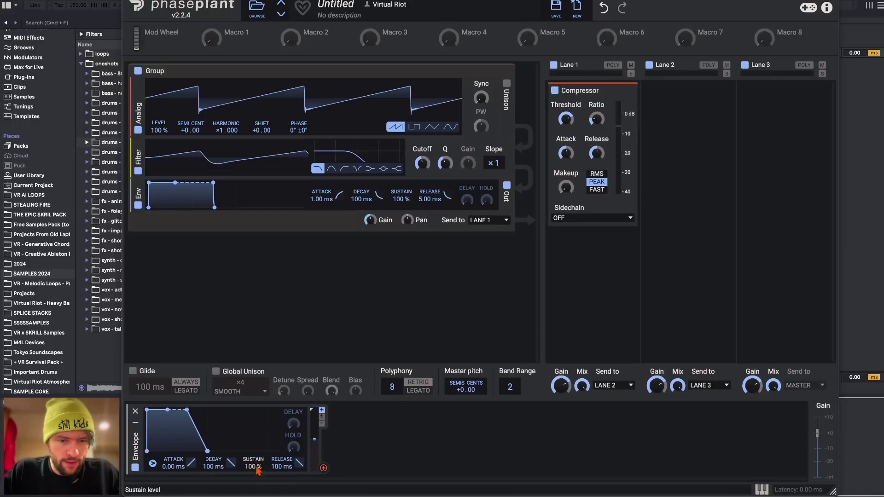
pyautogui.moveTo(258, 467); pyautogui.dragTo(258, 468)
pyautogui.moveTo(323, 468); pyautogui.dragTo(423, 166)
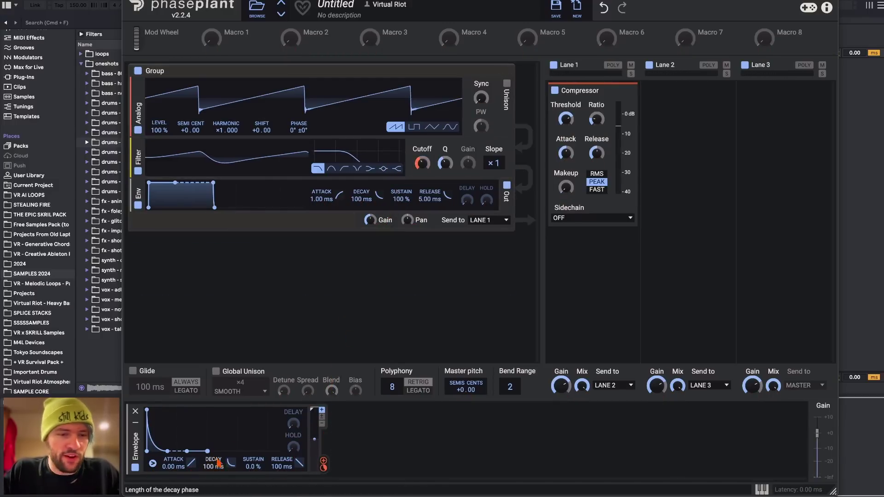
pyautogui.moveTo(218, 458); pyautogui.dragTo(220, 454)
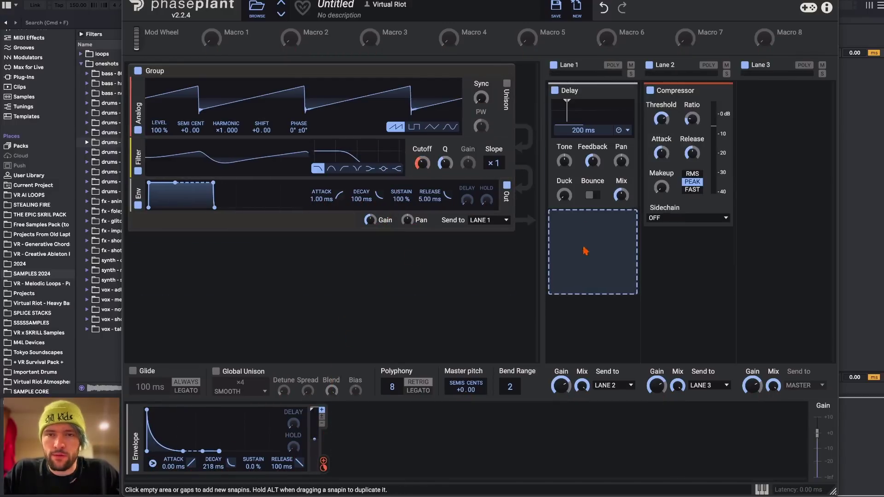
# Add a Reverb below Lane 1's Delay, and sync the Delay to 3/16 with Bounce enabled
pyautogui.click(585, 251)
pyautogui.click(650, 417)
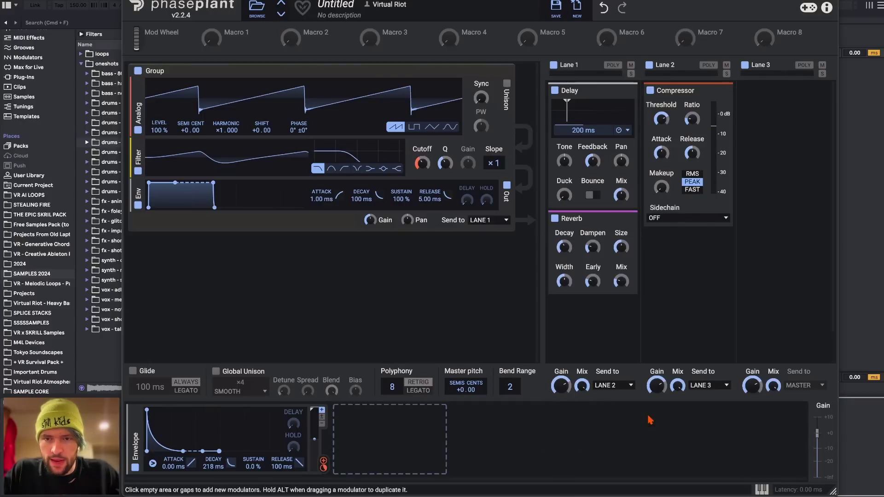
pyautogui.click(618, 130)
pyautogui.click(592, 195)
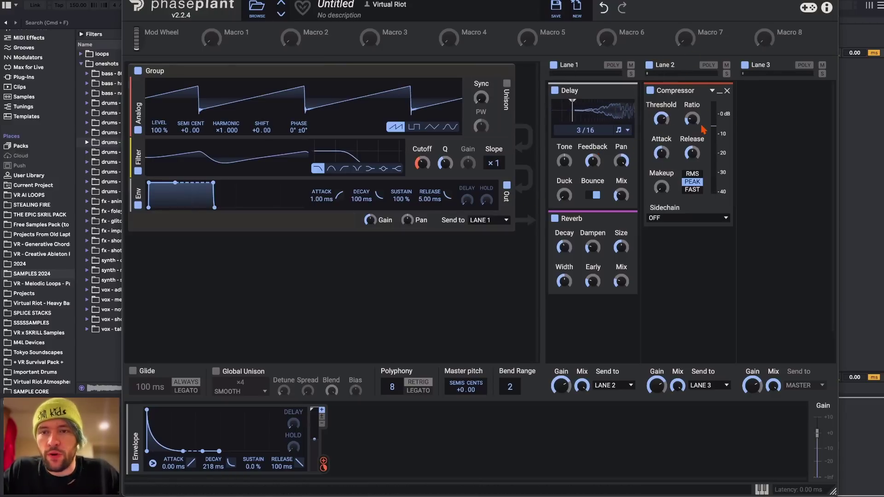
# Lower the Compressor's threshold, try RMS detection, and switch it to FAST with 41% makeup gain
pyautogui.moveTo(662, 119); pyautogui.dragTo(661, 121)
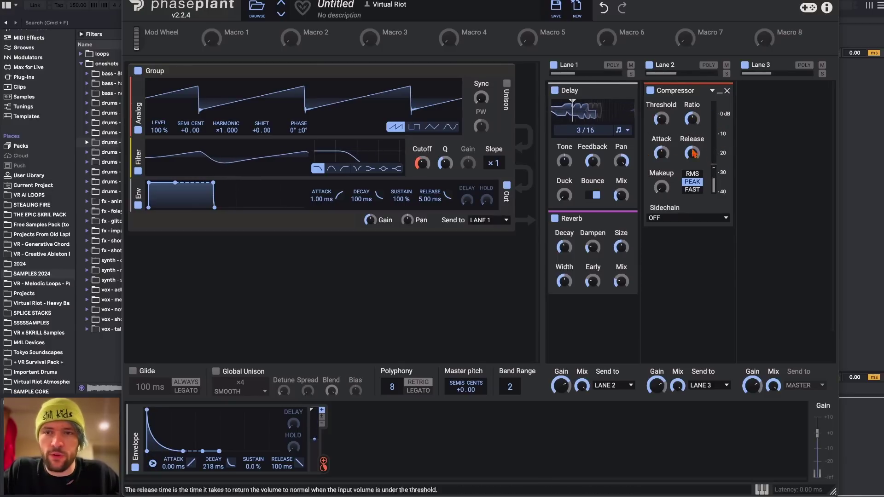
pyautogui.click(693, 174)
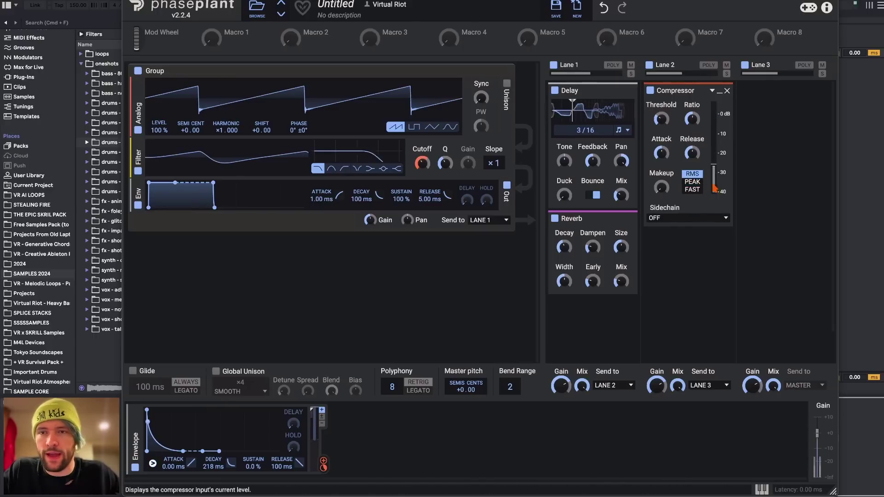
pyautogui.click(691, 189)
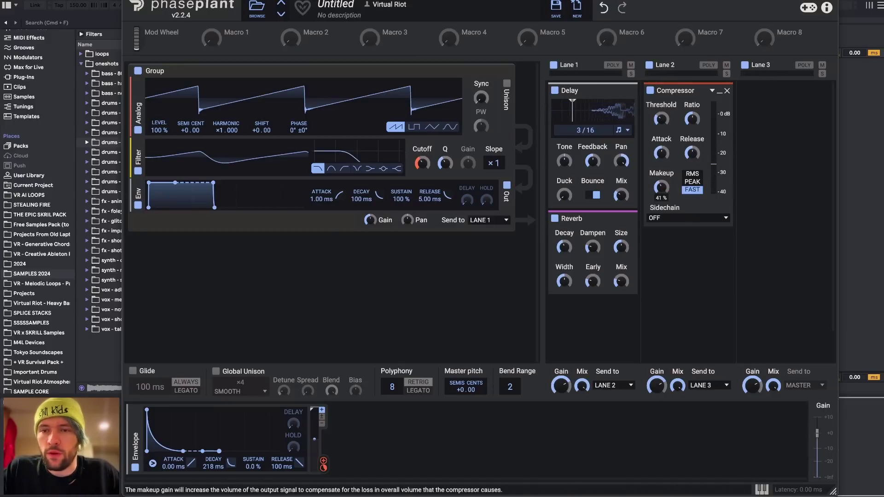
# Compare the Compressor on and off, leave it bypassed, and add a Dynamics effect below it
pyautogui.doubleClick(656, 91)
pyautogui.click(650, 91)
pyautogui.click(687, 138)
pyautogui.click(559, 315)
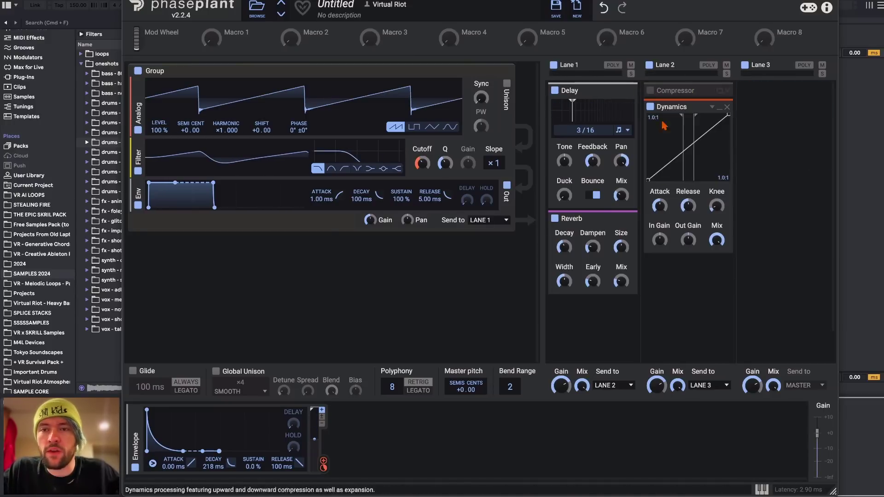
# Try different Dynamics thresholds and ratios, including 24:1 upward and 2.5:1 downward compression
pyautogui.moveTo(684, 134)
pyautogui.mouseDown()
pyautogui.moveTo(675, 133)
pyautogui.moveTo(691, 119)
pyautogui.mouseUp()
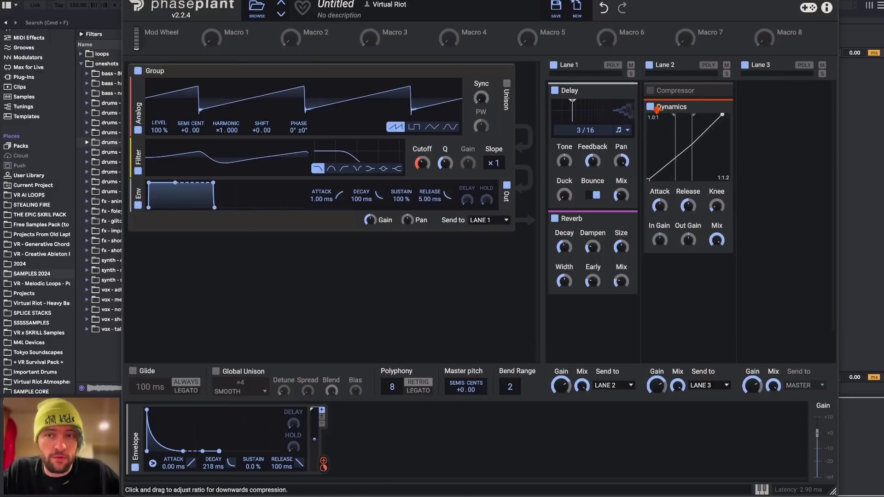
pyautogui.moveTo(691, 117)
pyautogui.mouseDown()
pyautogui.moveTo(681, 115)
pyautogui.moveTo(691, 115)
pyautogui.mouseUp()
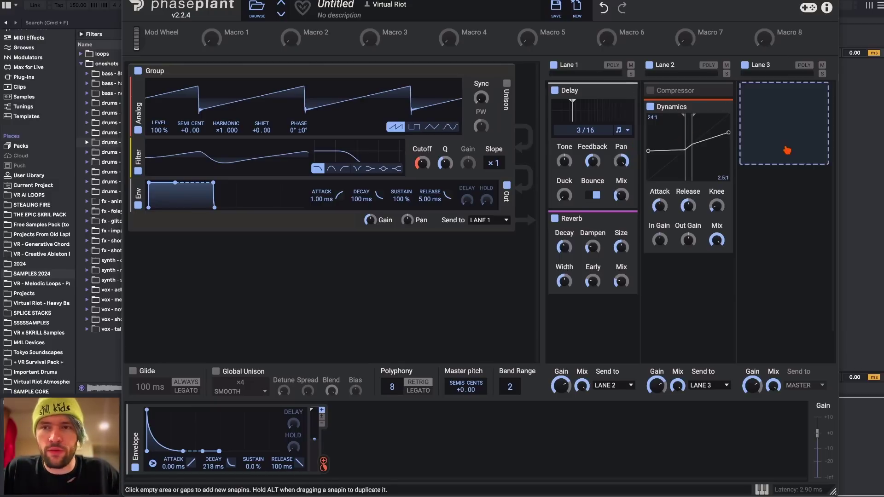
pyautogui.click(785, 154)
pyautogui.click(423, 272)
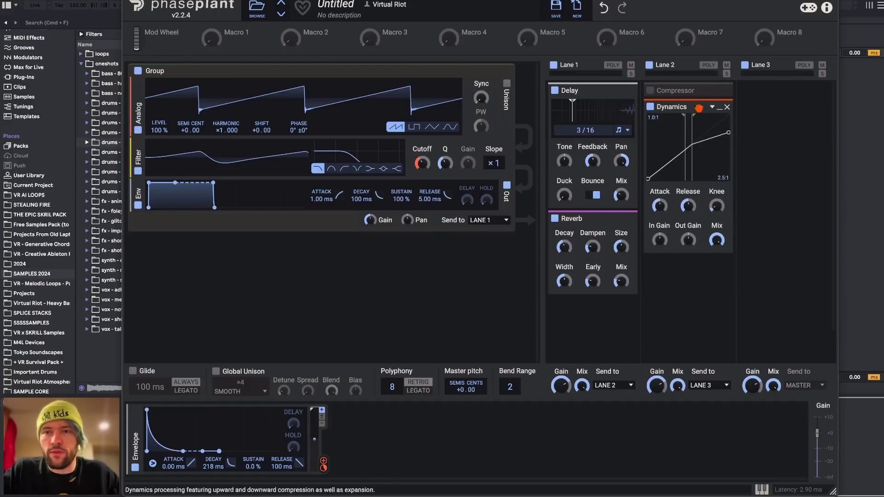
# Bring both Dynamics thresholds together, set both ratios to 30:1, and compare the effect bypassed and enabled
pyautogui.moveTo(696, 122); pyautogui.dragTo(685, 119)
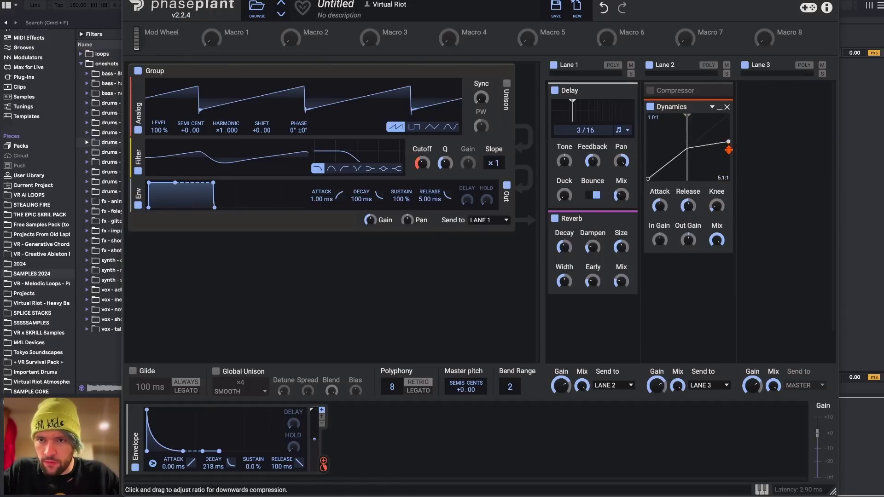
pyautogui.moveTo(637, 139); pyautogui.dragTo(635, 136)
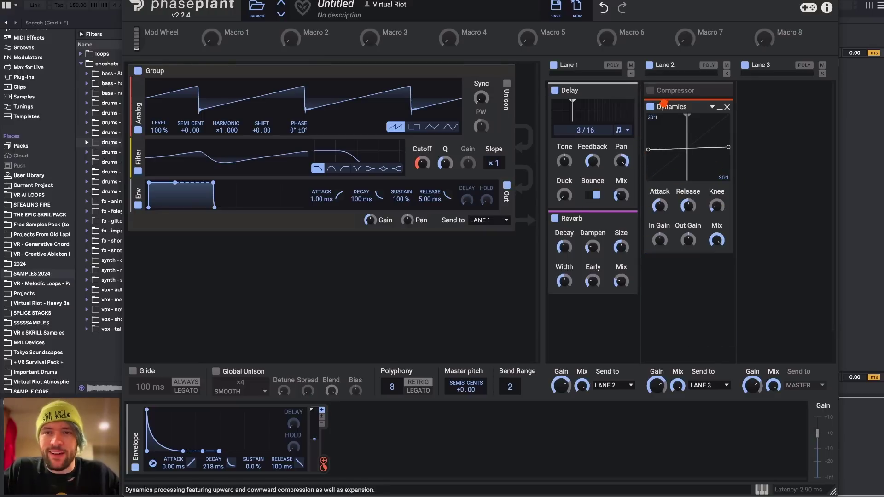
pyautogui.click(650, 107)
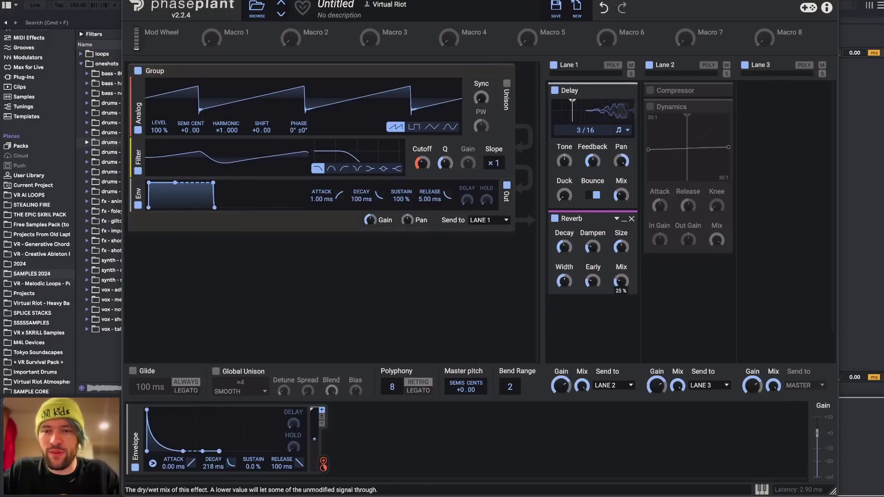
pyautogui.click(651, 109)
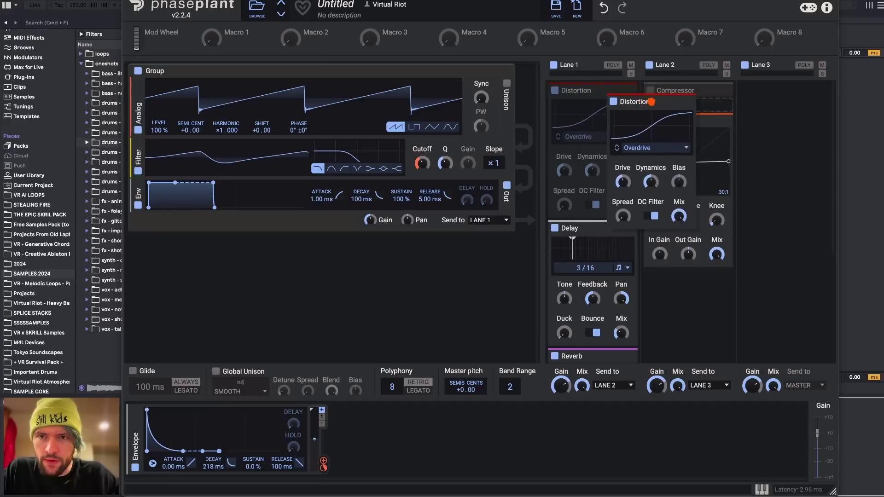
# Move the Distortion below the Reverb in Lane 1 and insert a Bitcrush between the Compressor and Dynamics in Lane 2
pyautogui.moveTo(651, 101); pyautogui.dragTo(564, 306)
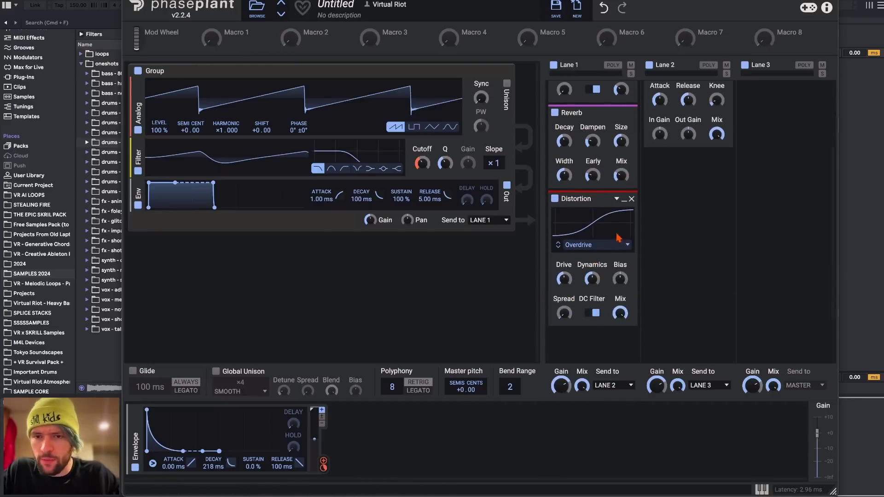
pyautogui.scroll(5, 670, 115)
pyautogui.click(676, 97)
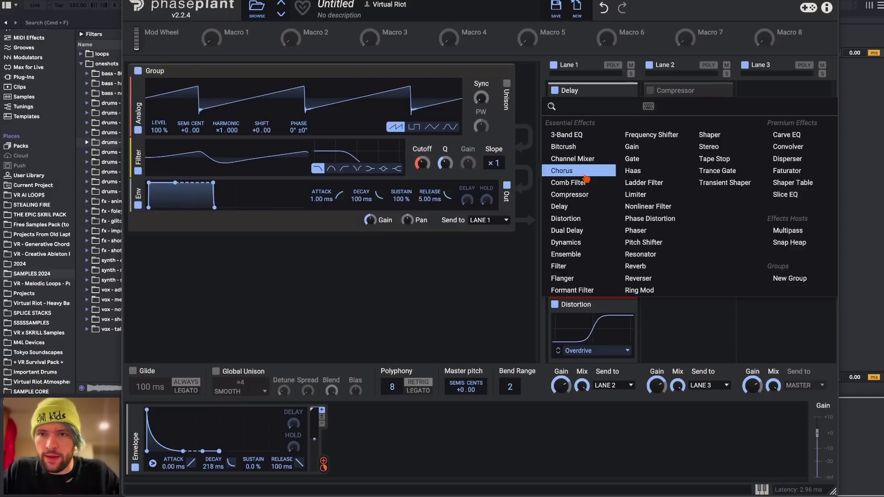
pyautogui.click(564, 147)
# Try the Bitcrush controls and set the Dynamics effect's lower ratio to 1:2.1
pyautogui.moveTo(687, 128); pyautogui.dragTo(687, 110)
pyautogui.scroll(-2, 701, 158)
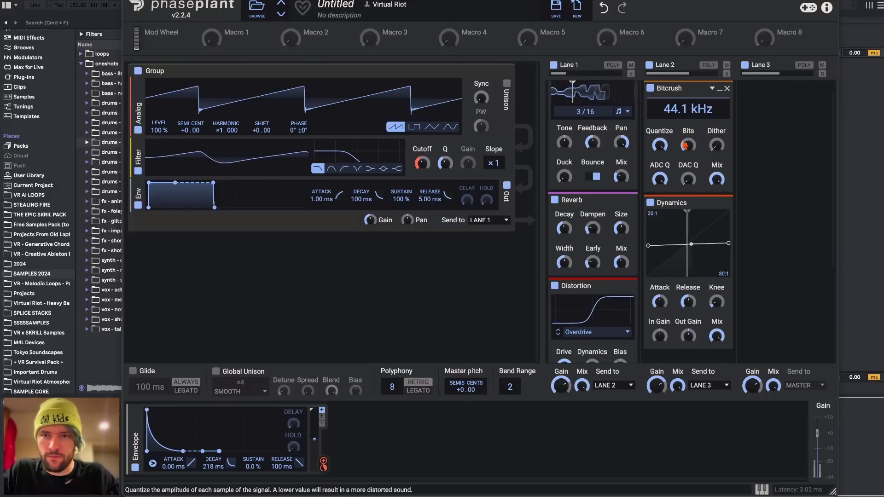
pyautogui.scroll(-3, 667, 143)
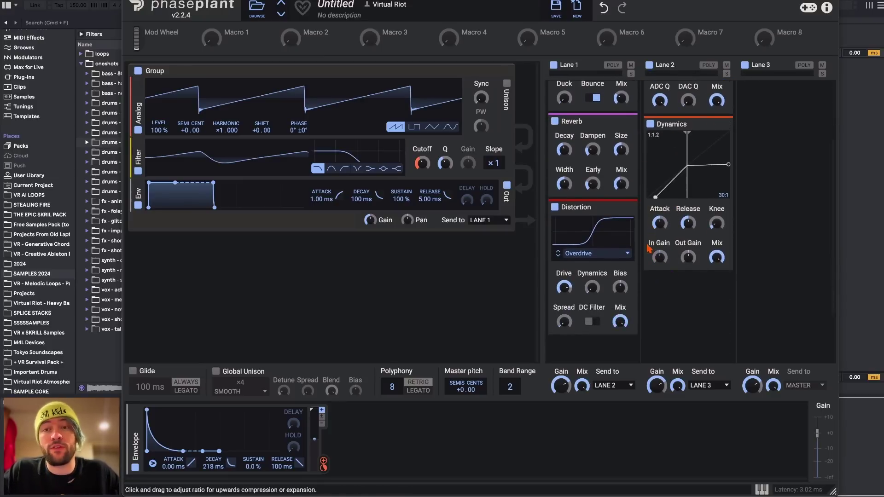
pyautogui.scroll(3, 690, 138)
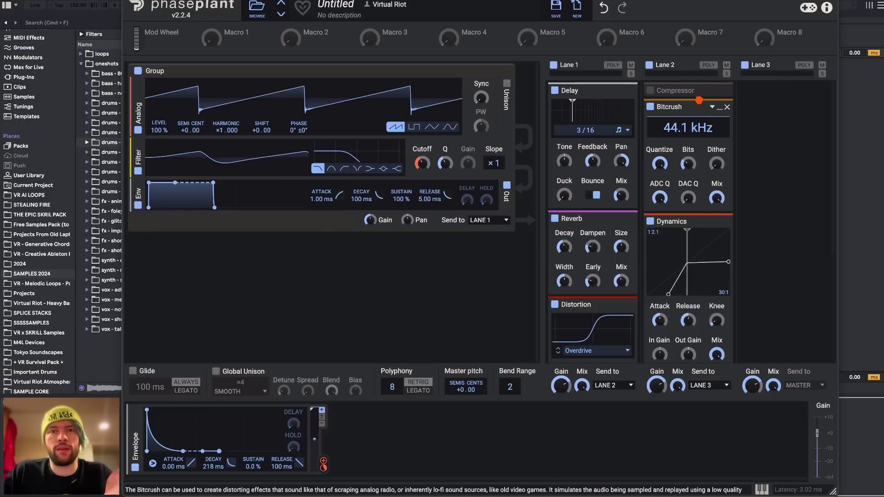
# Remove all the effects from Lane 1 and Lane 2
pyautogui.scroll(-5, 630, 88)
pyautogui.click(630, 89)
pyautogui.click(630, 89)
pyautogui.click(725, 90)
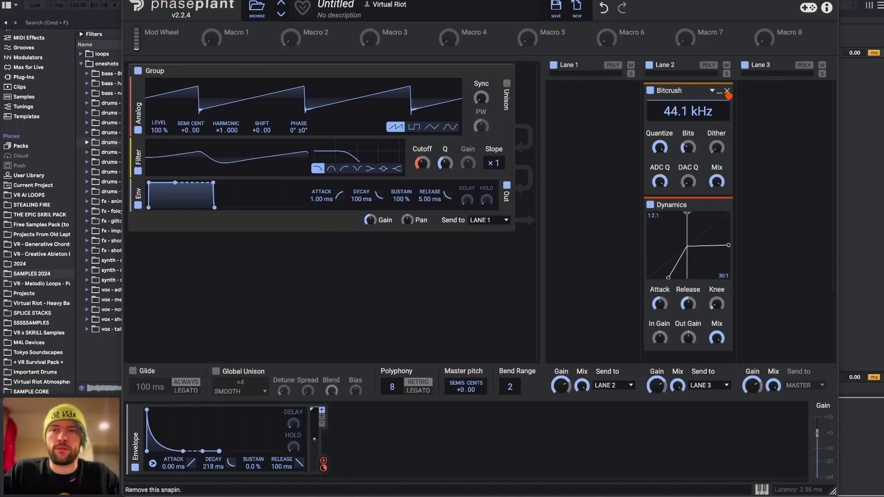
pyautogui.click(726, 91)
pyautogui.click(725, 92)
# Add a Resonator to Lane 1 and set the group's envelope to 0% sustain and 403 ms decay
pyautogui.click(610, 103)
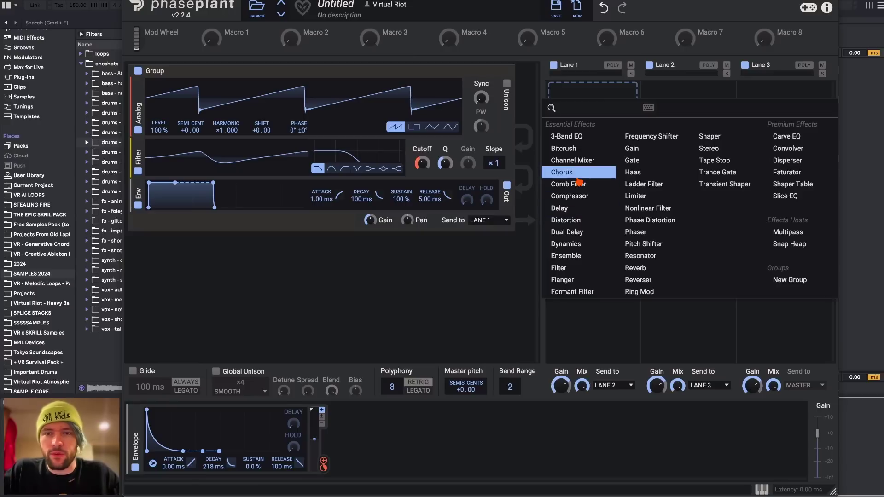
pyautogui.click(656, 256)
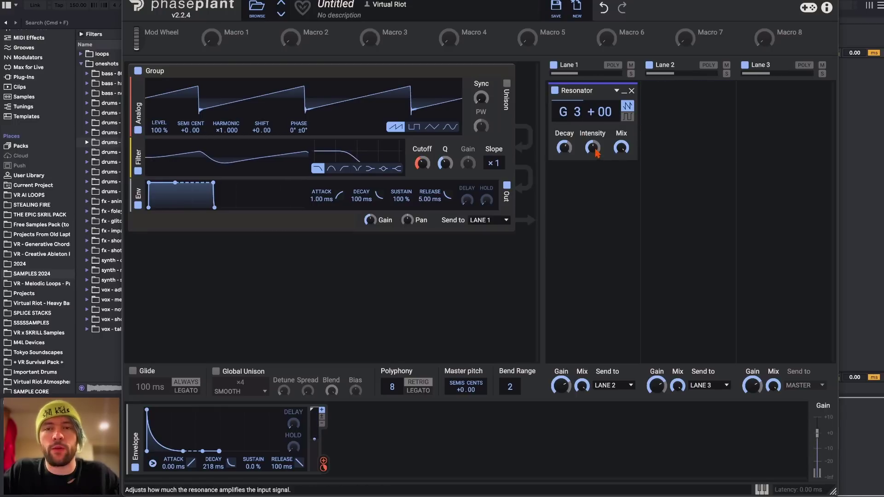
pyautogui.moveTo(408, 200); pyautogui.dragTo(408, 258)
pyautogui.moveTo(367, 200)
pyautogui.mouseDown()
pyautogui.moveTo(368, 182)
pyautogui.moveTo(378, 193)
pyautogui.mouseUp()
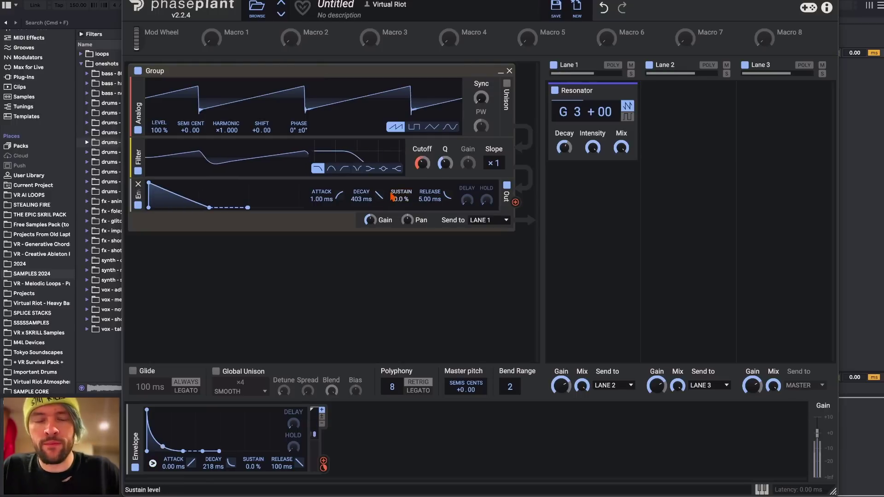
# Add an Analog oscillator below the group output to modulate the first oscillator's phase, and insert a sine Analog oscillator above the Filter
pyautogui.click(267, 236)
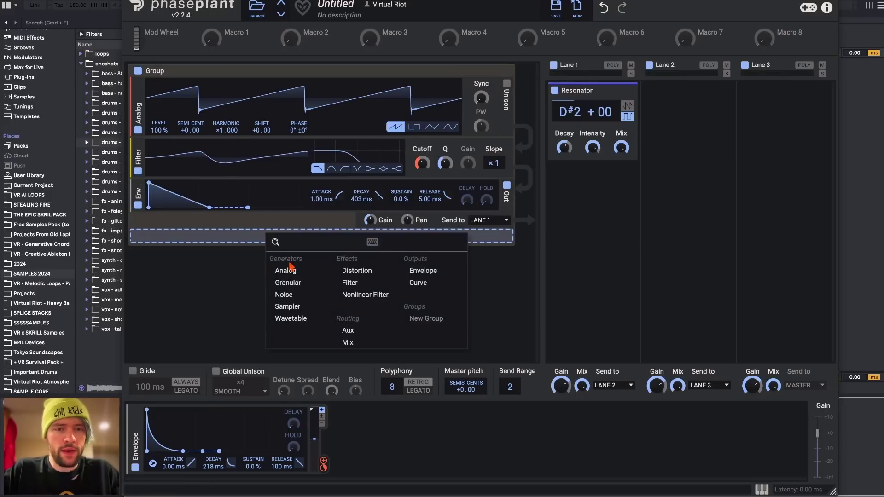
pyautogui.click(309, 275)
pyautogui.moveTo(515, 279); pyautogui.dragTo(299, 128)
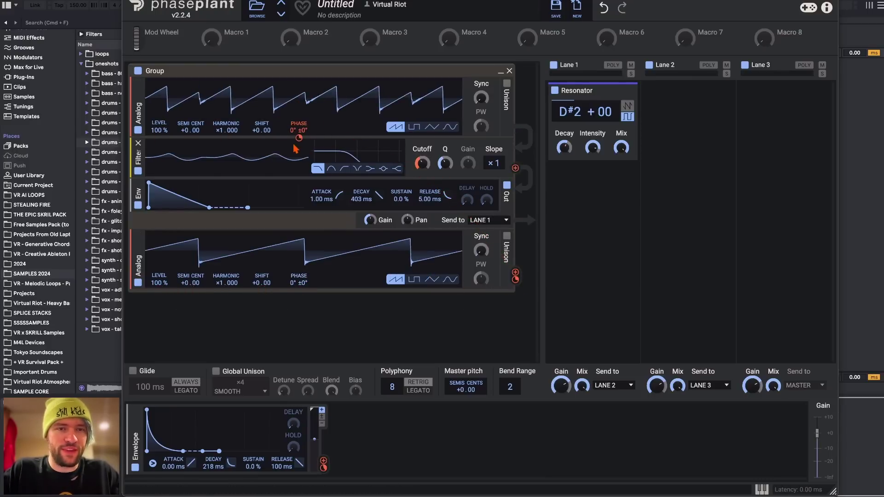
pyautogui.scroll(2, 226, 283)
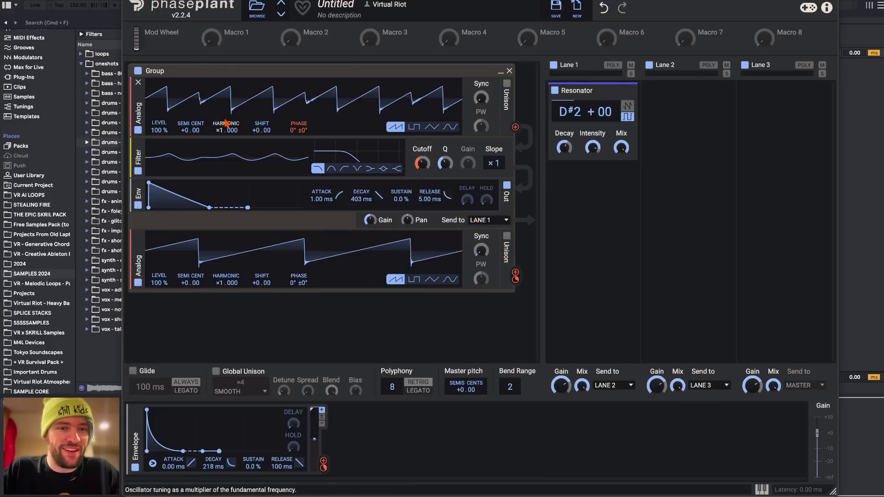
pyautogui.click(249, 140)
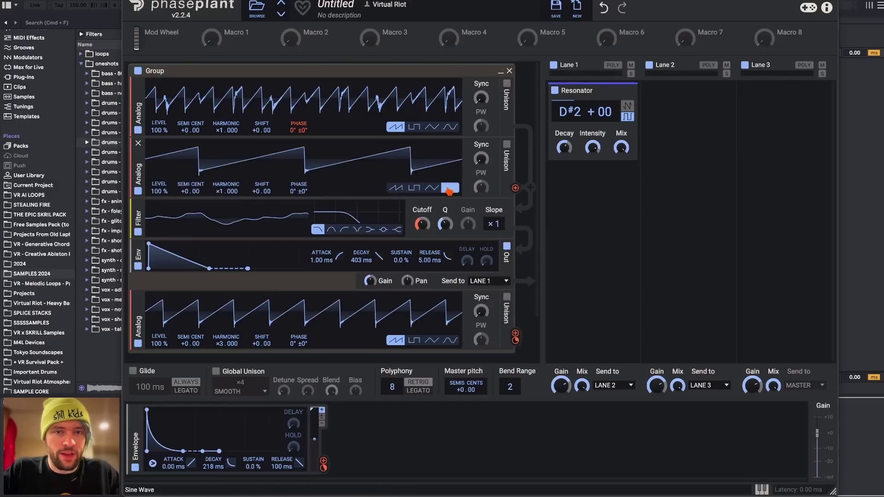
# Add a Distortion in Overdrive mode above the Resonator in Lane 1
pyautogui.click(598, 189)
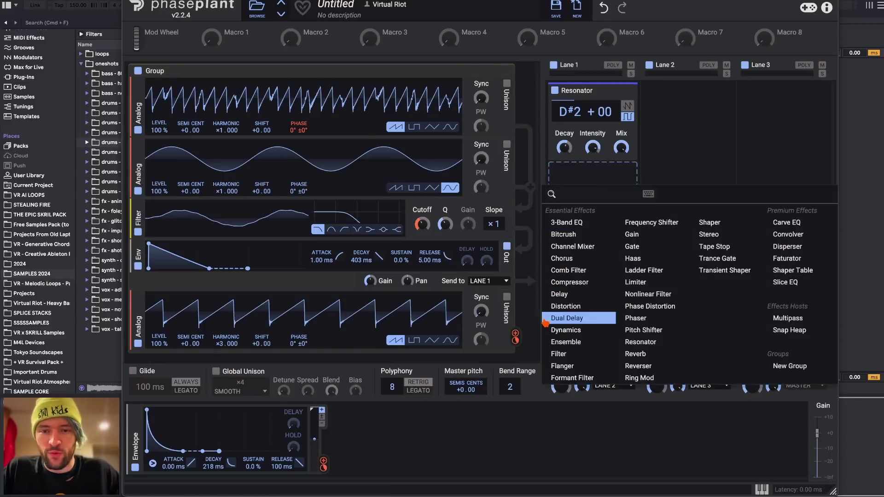
pyautogui.click(547, 306)
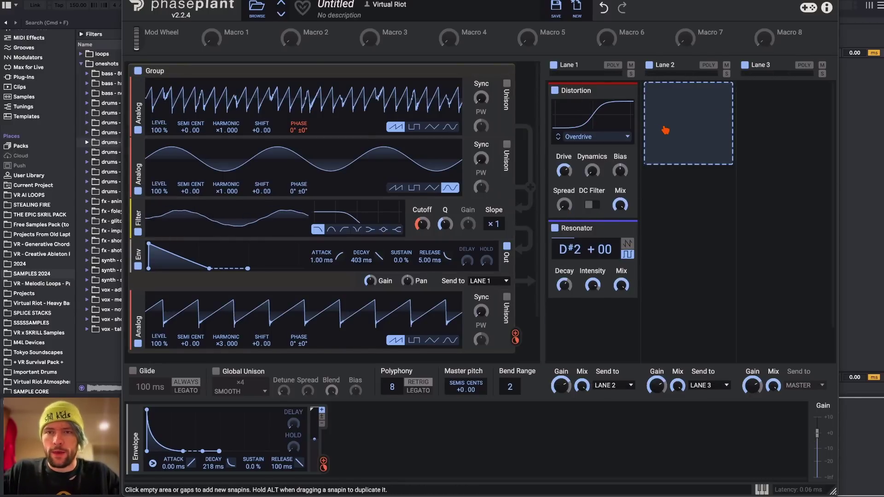
# Add a Dynamics effect to Lane 2, adjust its thresholds, and set the lower ratio to 1:2.0
pyautogui.click(665, 130)
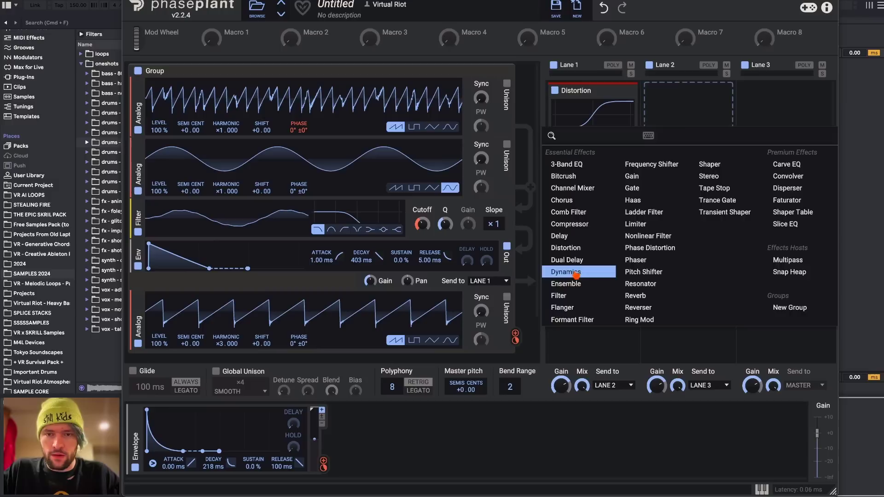
pyautogui.click(576, 272)
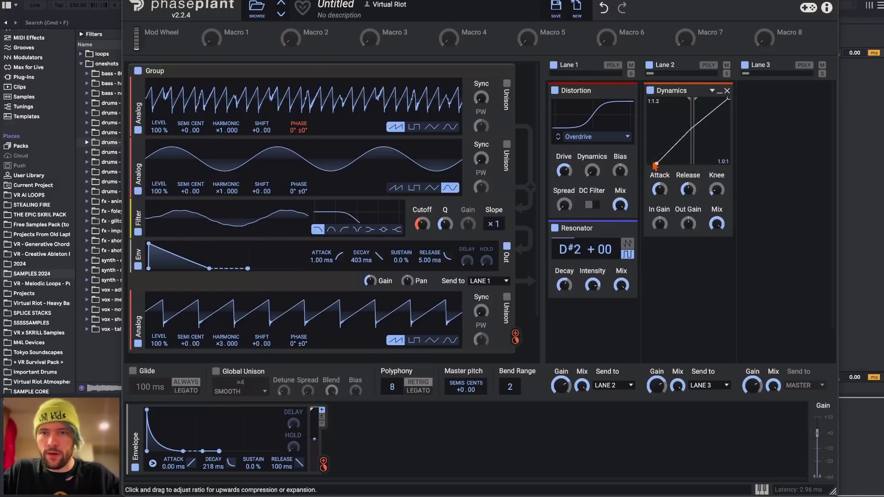
pyautogui.moveTo(664, 164); pyautogui.dragTo(689, 166)
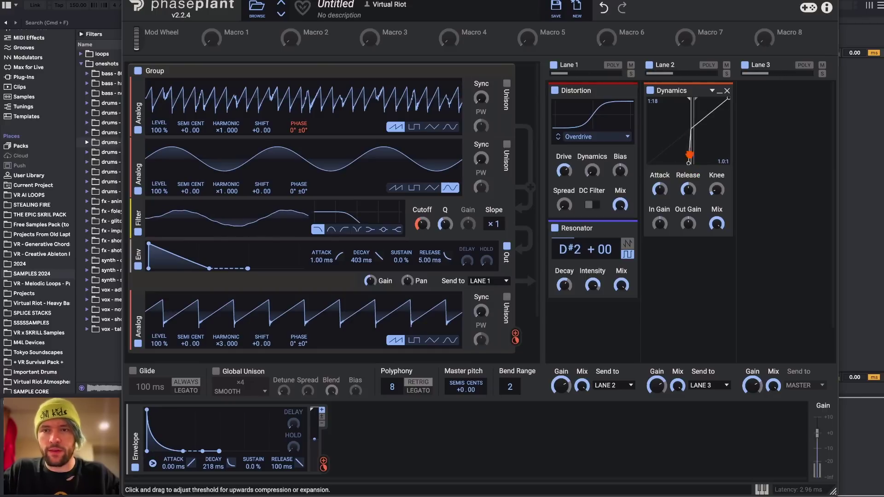
pyautogui.moveTo(690, 102)
pyautogui.mouseDown()
pyautogui.moveTo(665, 102)
pyautogui.moveTo(676, 103)
pyautogui.mouseUp()
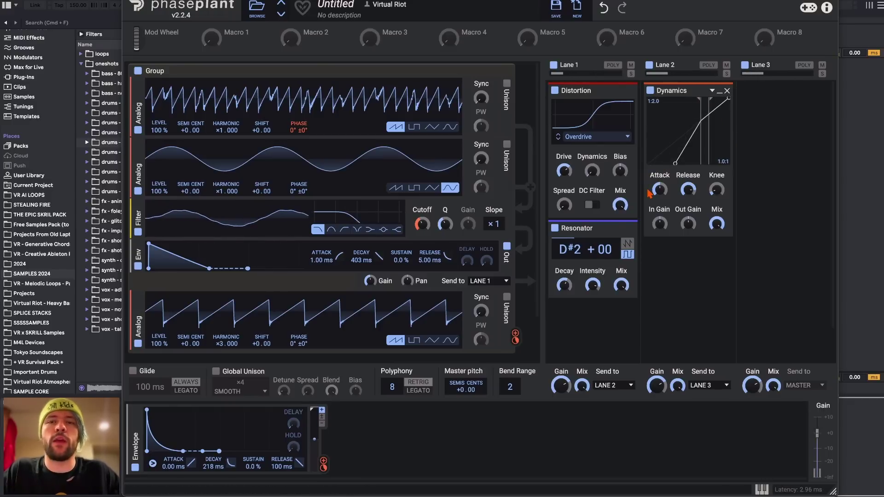
# Add a Reverb below the Resonator with low decay, low size and high early reflections, and bypass Dynamics
pyautogui.click(584, 333)
pyautogui.click(645, 452)
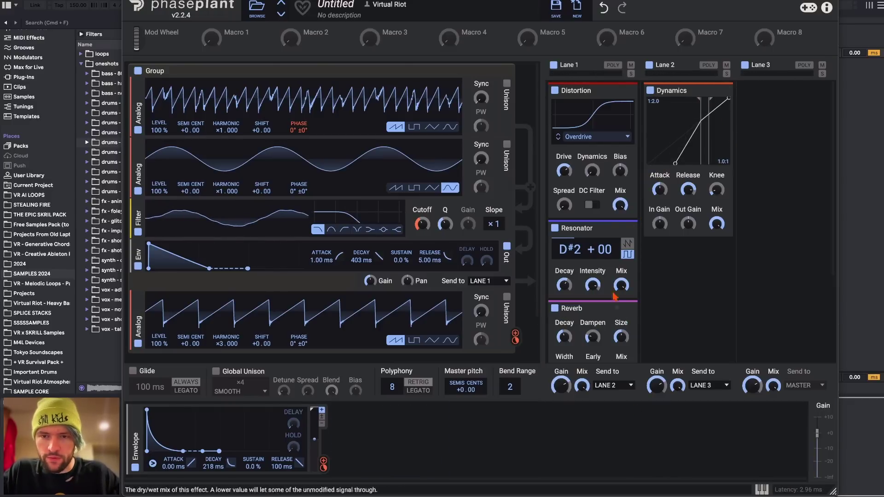
pyautogui.scroll(-2, 607, 282)
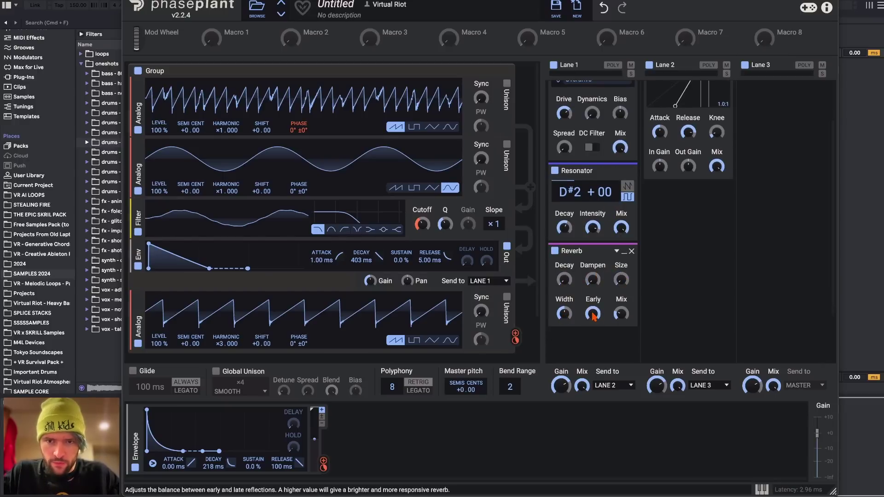
pyautogui.scroll(3, 617, 207)
pyautogui.click(650, 90)
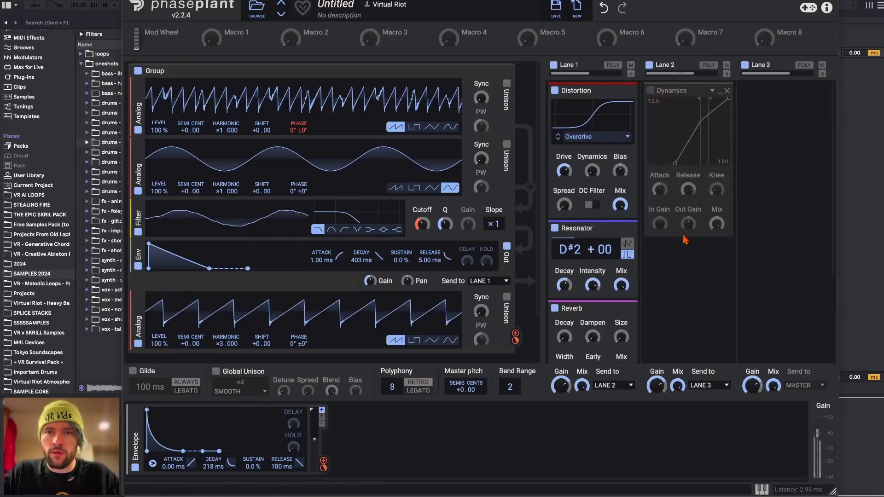
# Add a second Distortion below the Reverb in Lane 1, with its DC filter off, and adjust its drive
pyautogui.scroll(-3, 684, 239)
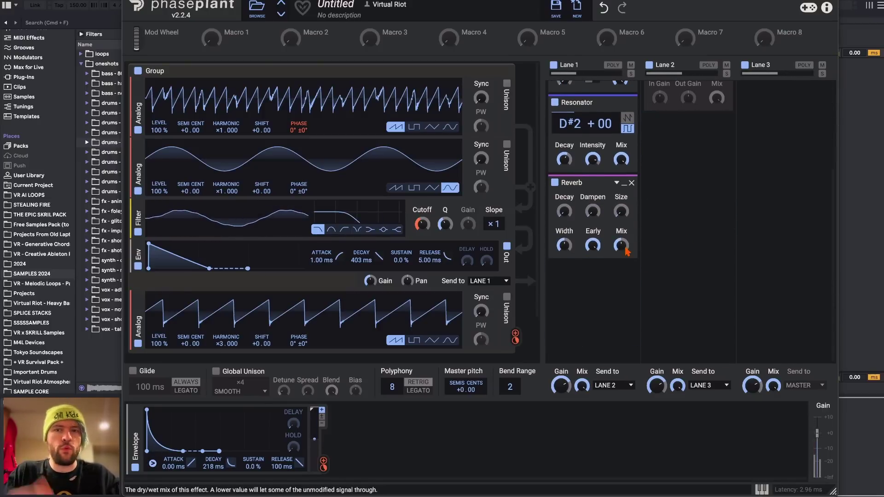
pyautogui.click(571, 266)
pyautogui.click(573, 436)
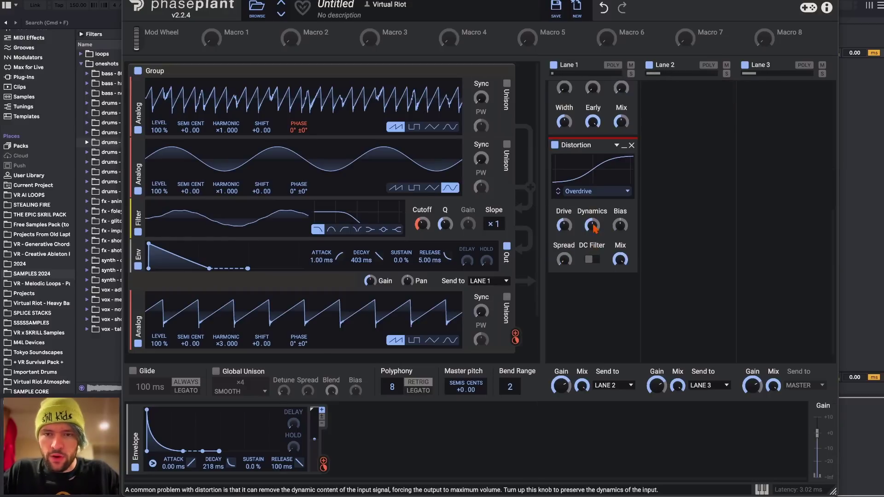
pyautogui.moveTo(564, 225)
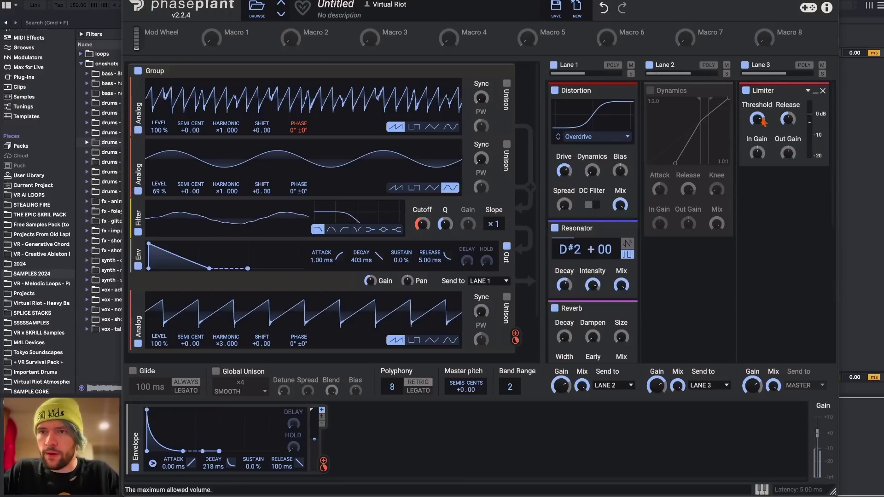
# Raise the Limiter's input gain in Lane 3 and retune the Resonator in Lane 1 to C#2
pyautogui.moveTo(756, 153)
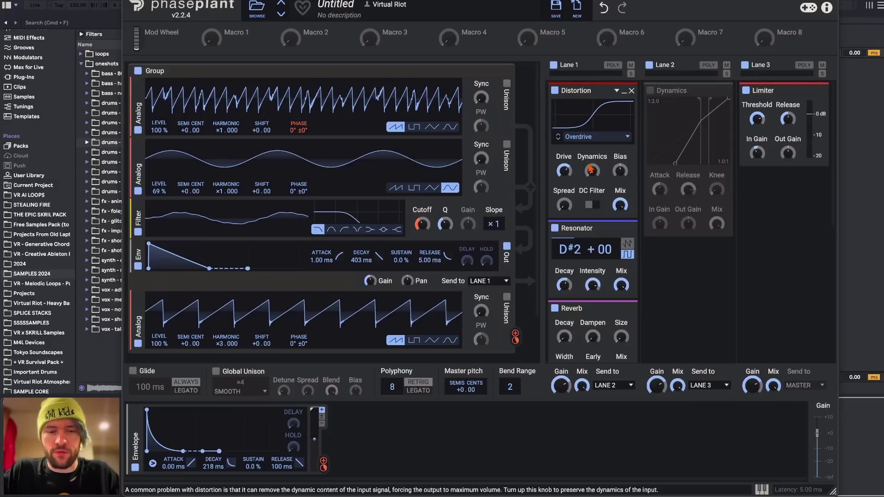
pyautogui.scroll(-3, 587, 182)
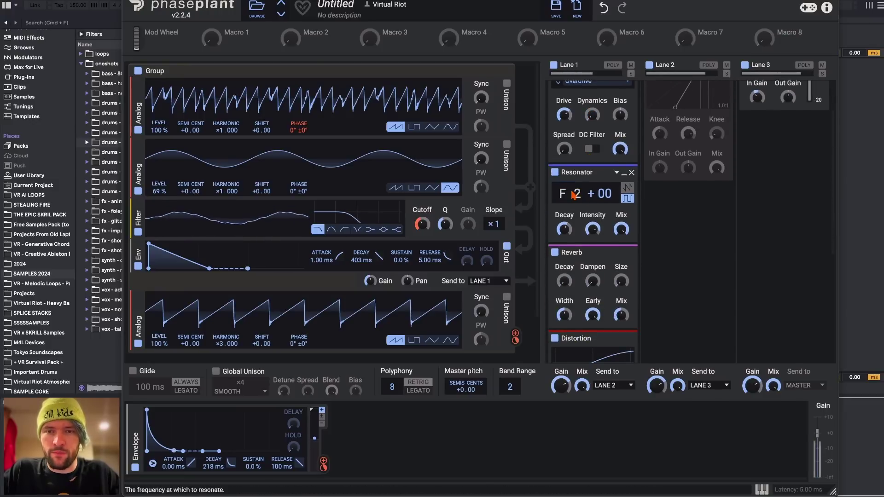
pyautogui.moveTo(570, 197); pyautogui.dragTo(571, 207)
pyautogui.scroll(3, 575, 258)
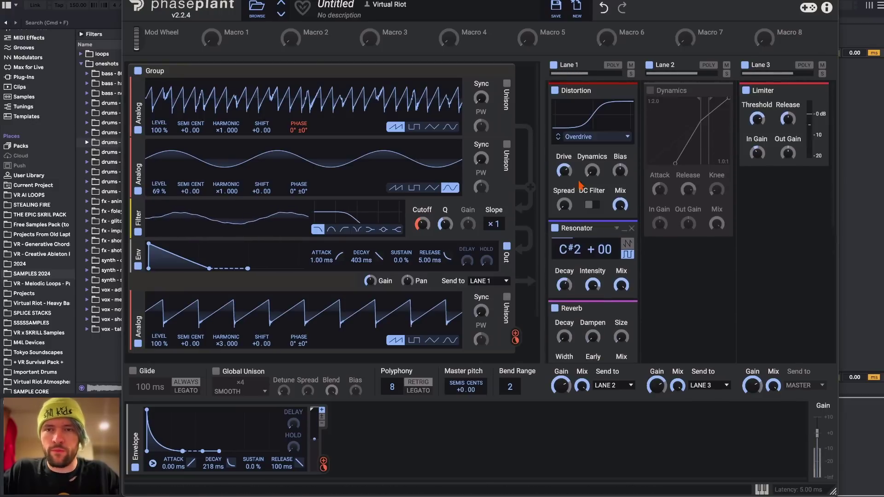
# Enable Dynamics in Lane 2 again and set its lower ratio to 1.7:1
pyautogui.scroll(-6, 580, 267)
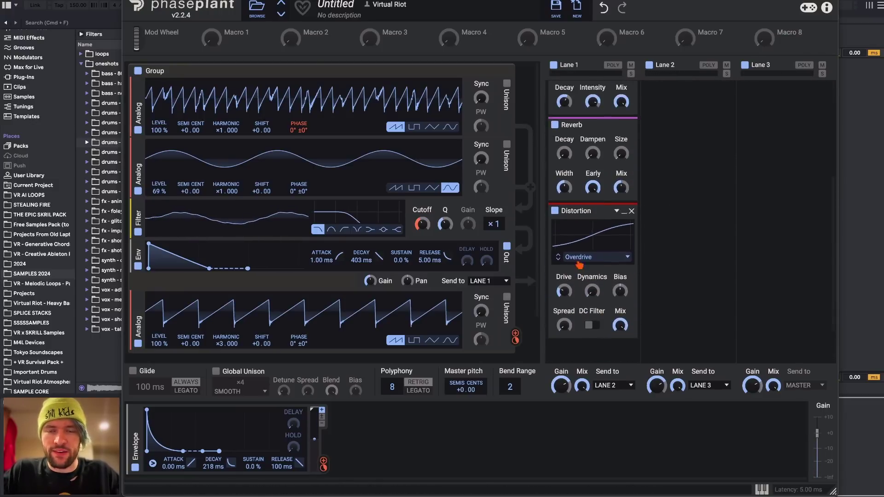
pyautogui.scroll(6, 645, 161)
pyautogui.click(650, 91)
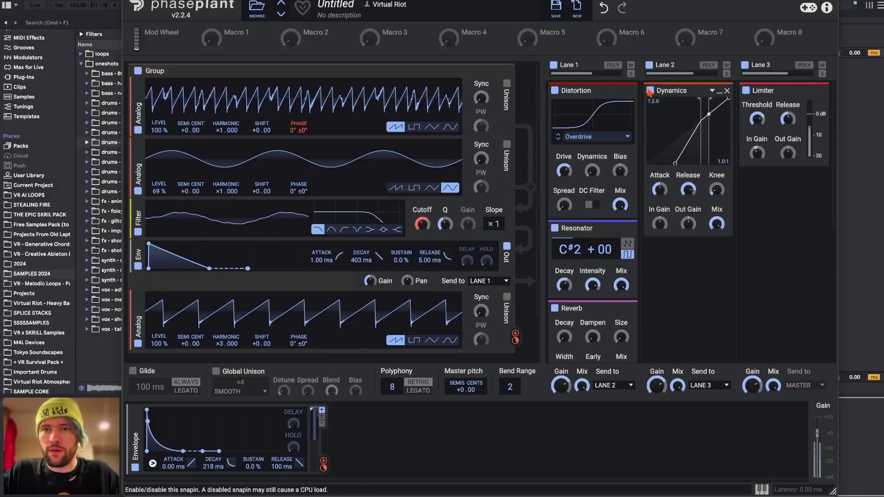
pyautogui.moveTo(677, 165); pyautogui.dragTo(648, 147)
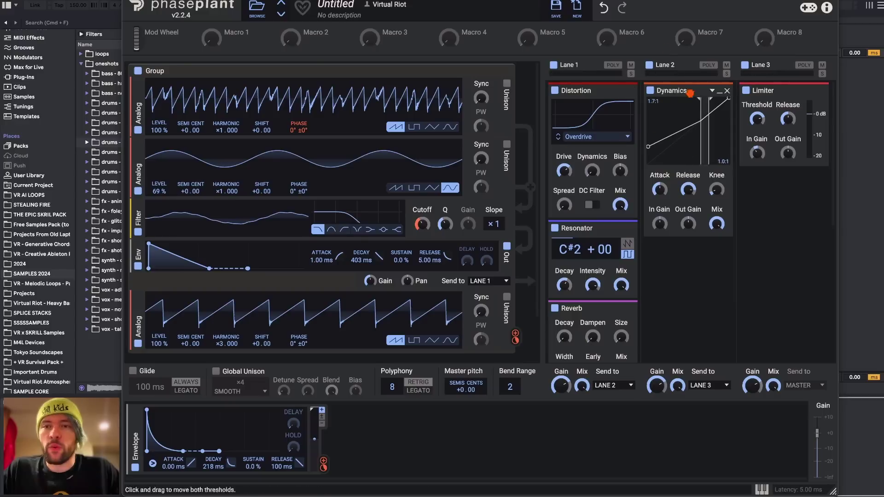
# Add a Multipass below Dynamics in Lane 2, open its editor window, and move it clear of the effect lanes
pyautogui.click(685, 264)
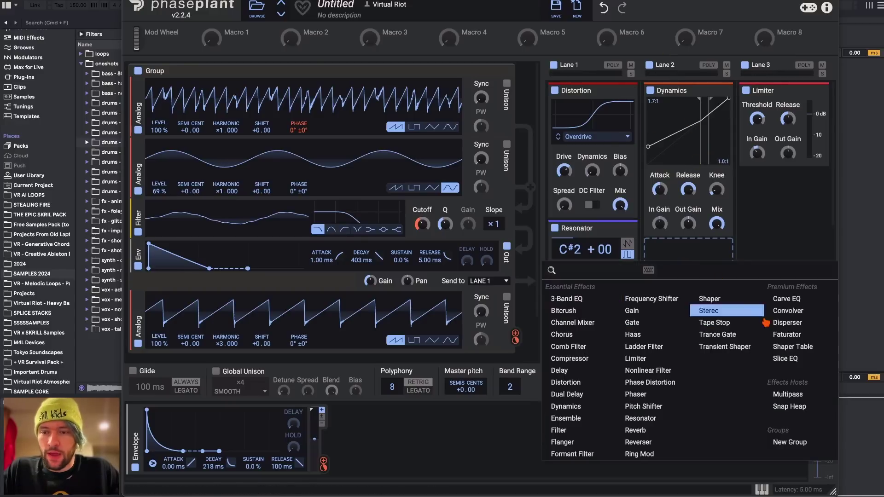
pyautogui.click(783, 394)
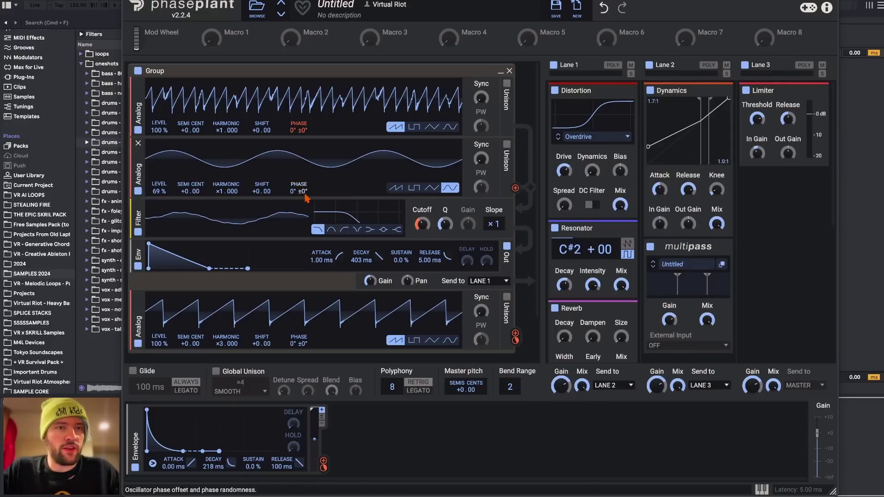
pyautogui.click(721, 264)
pyautogui.moveTo(465, 281); pyautogui.dragTo(415, 21)
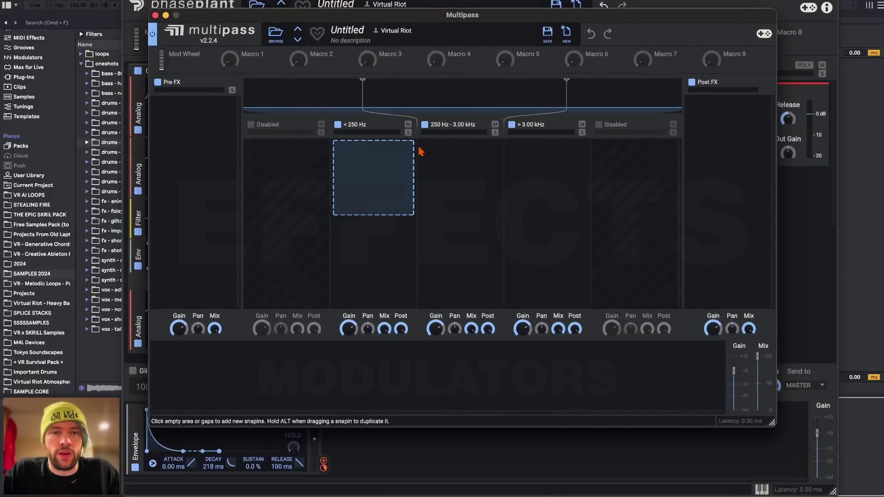
pyautogui.moveTo(508, 18); pyautogui.dragTo(394, 97)
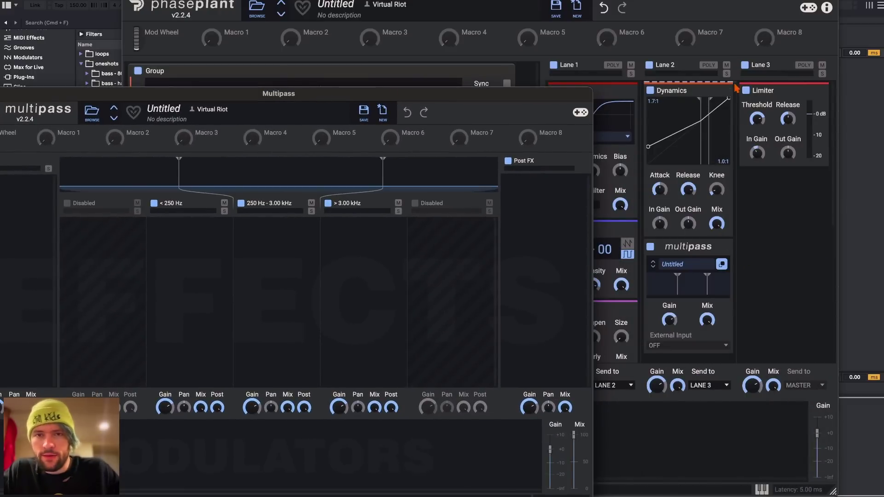
# Remove Dynamics from Lane 2, load the Multiband Comp preset into the Multipass, and close its editor window
pyautogui.moveTo(202, 94); pyautogui.dragTo(305, 65)
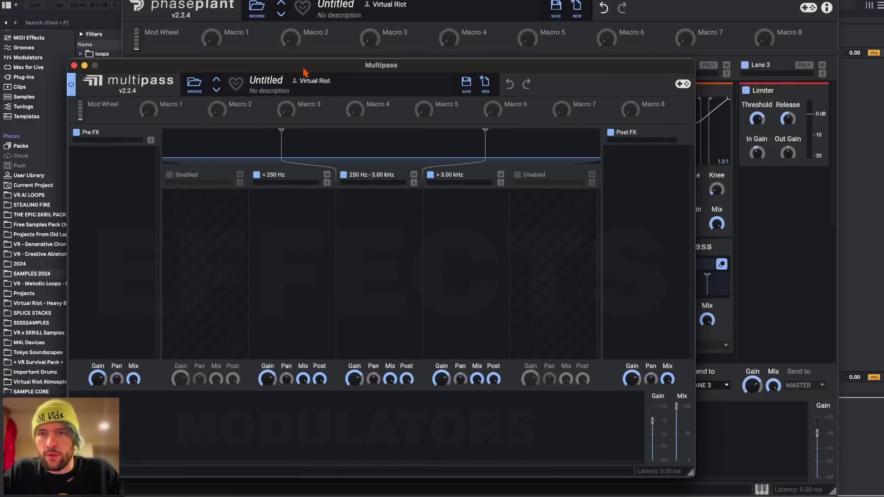
pyautogui.click(727, 91)
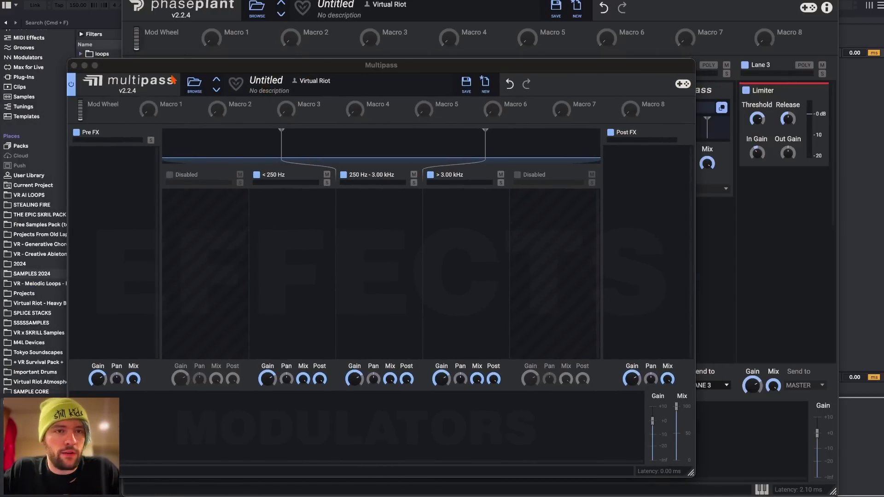
pyautogui.click(189, 90)
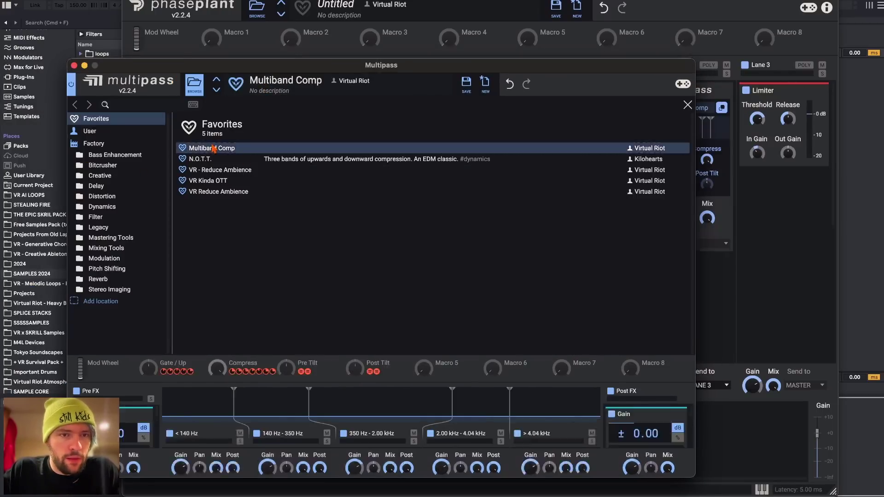
pyautogui.doubleClick(215, 149)
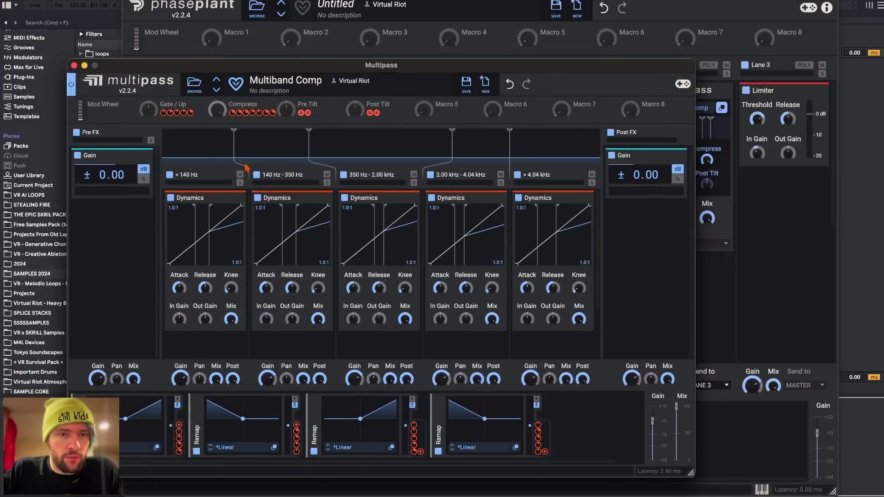
pyautogui.click(73, 66)
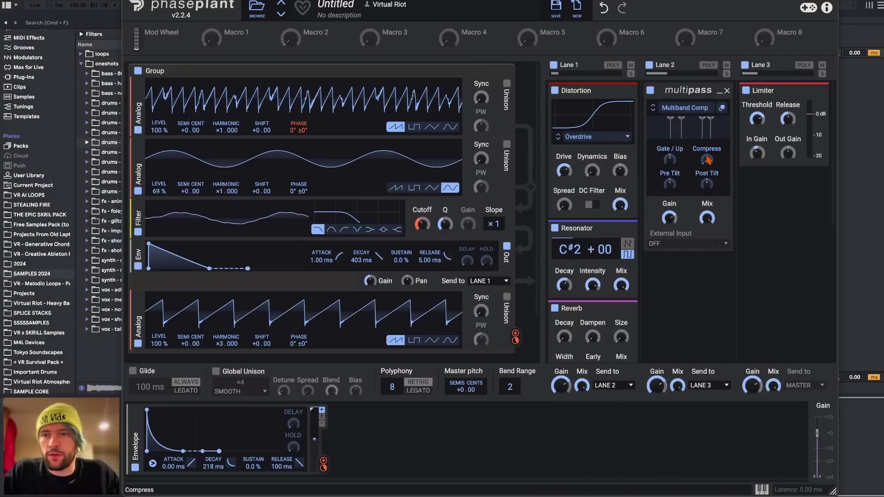
# Raise the Multipass's Compress macro, view its editor briefly, and remove the Multipass from Lane 2
pyautogui.moveTo(706, 160); pyautogui.dragTo(707, 92)
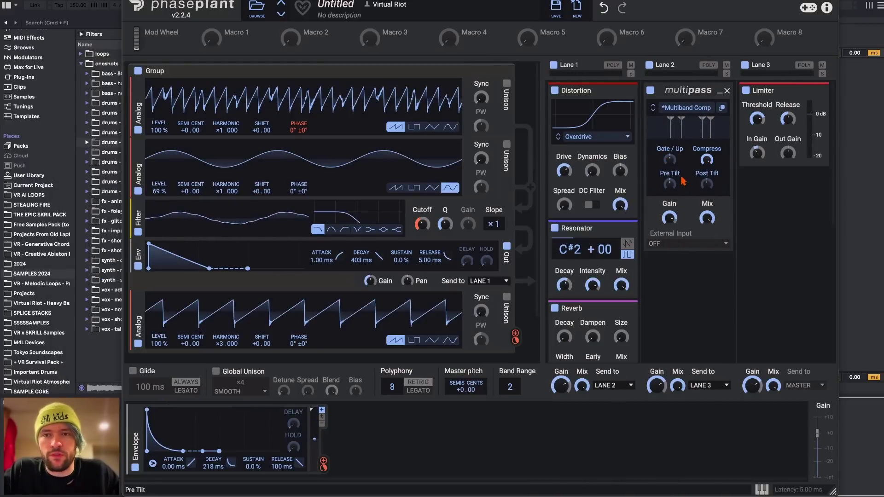
pyautogui.click(722, 109)
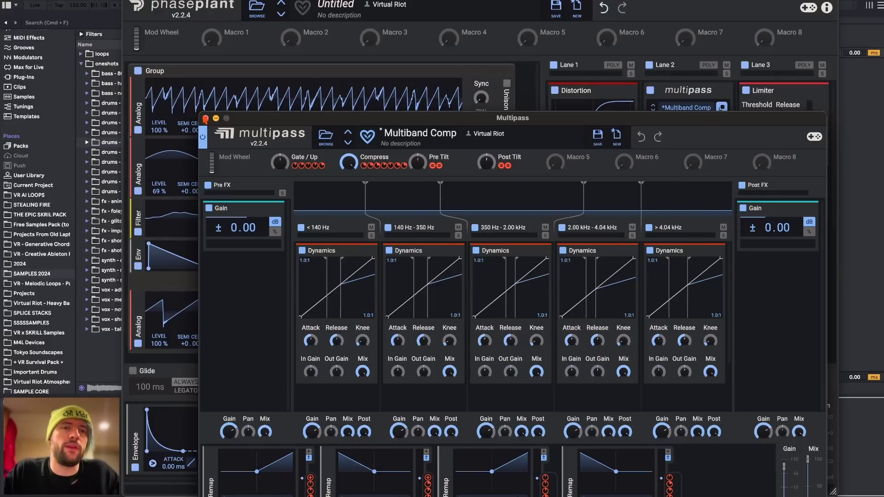
pyautogui.click(205, 119)
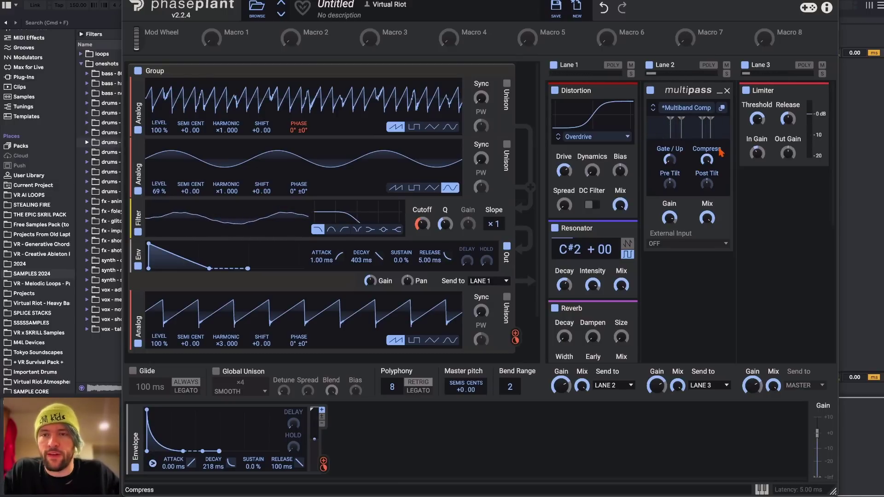
pyautogui.click(726, 91)
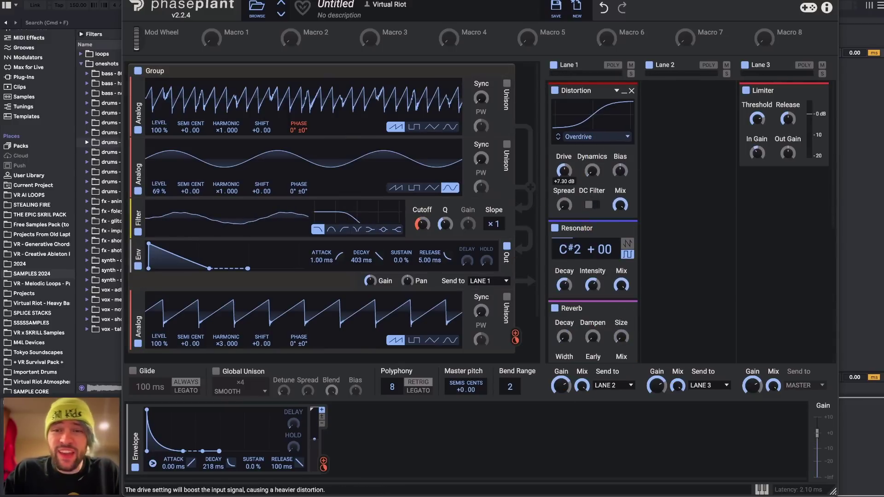
# Assign the envelope modulator to the Drive of both Distortions in Lane 1
pyautogui.moveTo(324, 463); pyautogui.dragTo(564, 172)
pyautogui.scroll(-5, 563, 172)
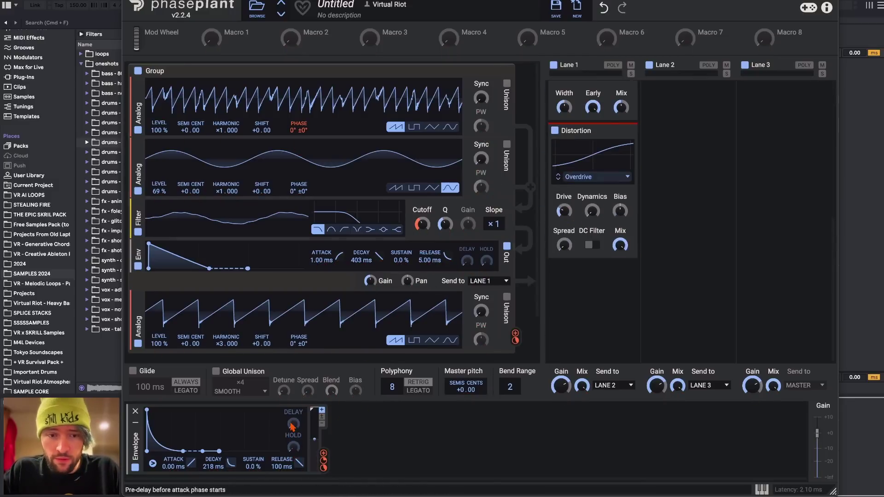
pyautogui.moveTo(324, 460); pyautogui.dragTo(671, 128)
# Add a Multipass to the empty Lane 2 and load the Multiband Comp preset into it
pyautogui.click(671, 128)
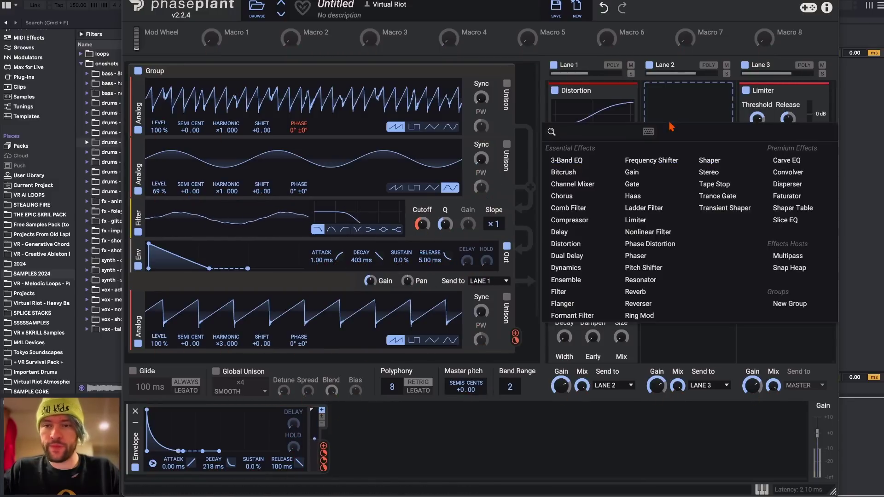
pyautogui.click(789, 268)
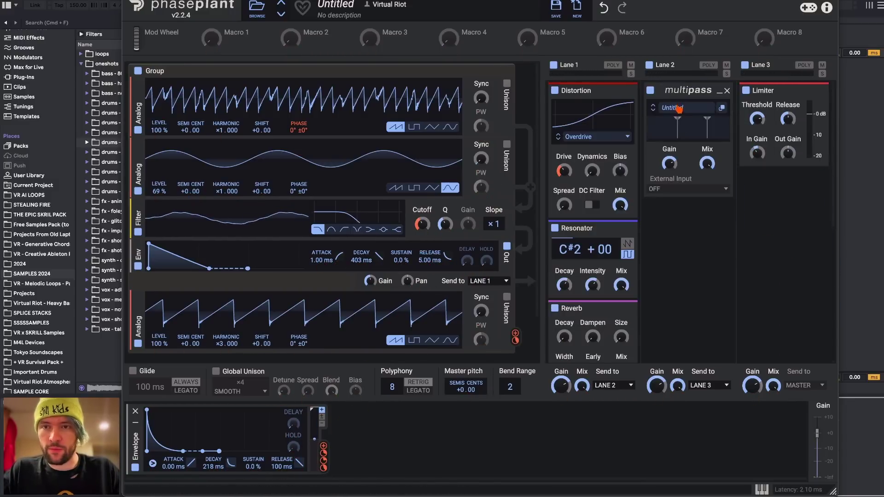
pyautogui.click(679, 110)
pyautogui.doubleClick(565, 166)
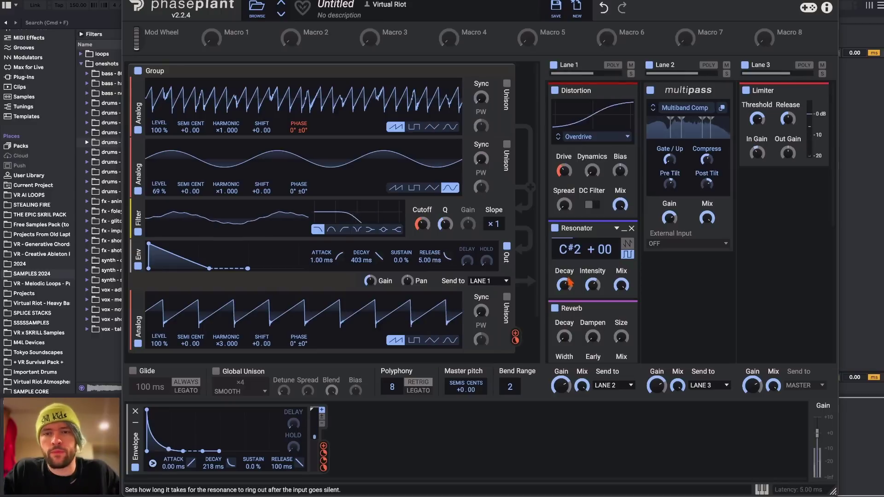
# Save the patch as a user preset named Metallic Doink
pyautogui.click(556, 8)
pyautogui.write('Metall')
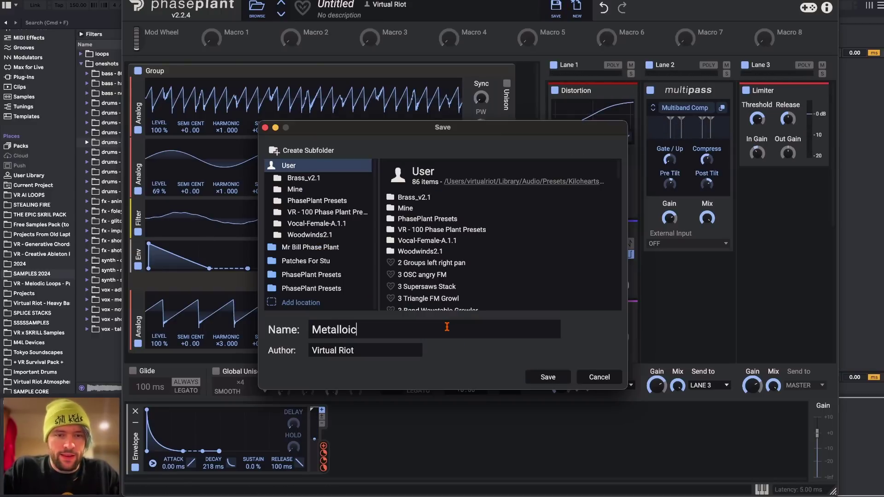
pyautogui.write('ic Doink')
pyautogui.press('Return')
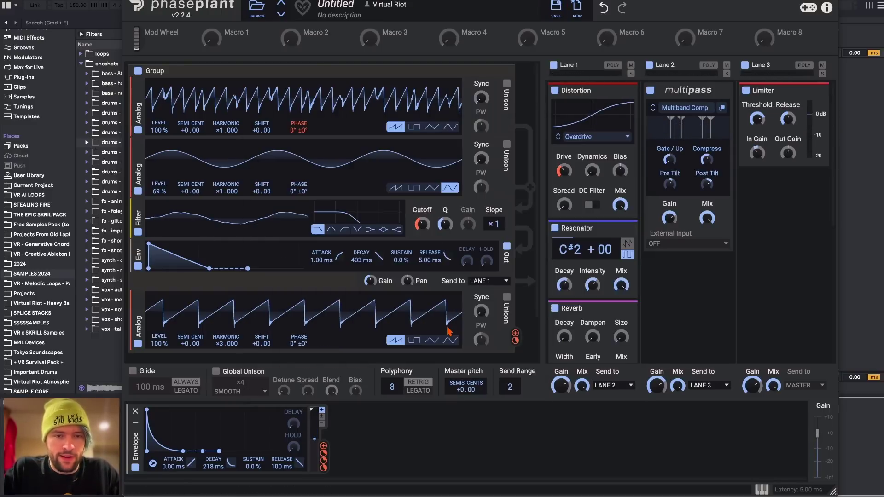
# Start a new patch and add a second Analog oscillator, a triangle at 80% level, that modulates the first oscillator's phase
pyautogui.click(576, 8)
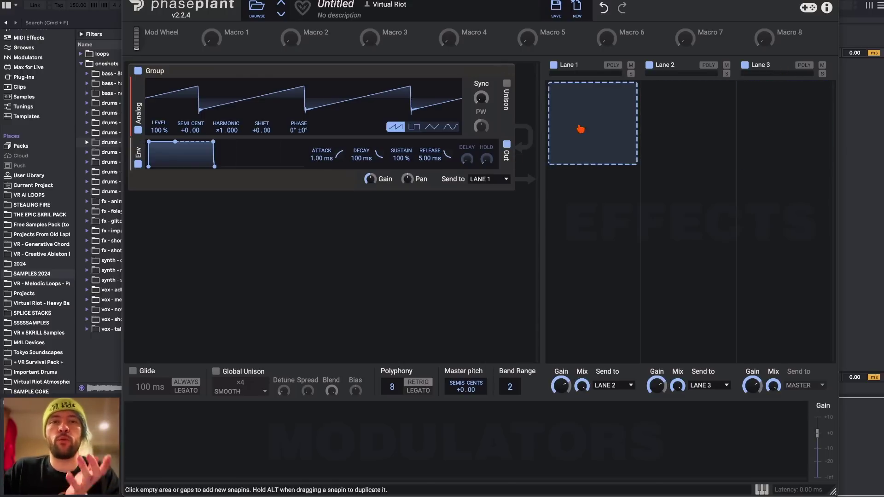
pyautogui.click(288, 196)
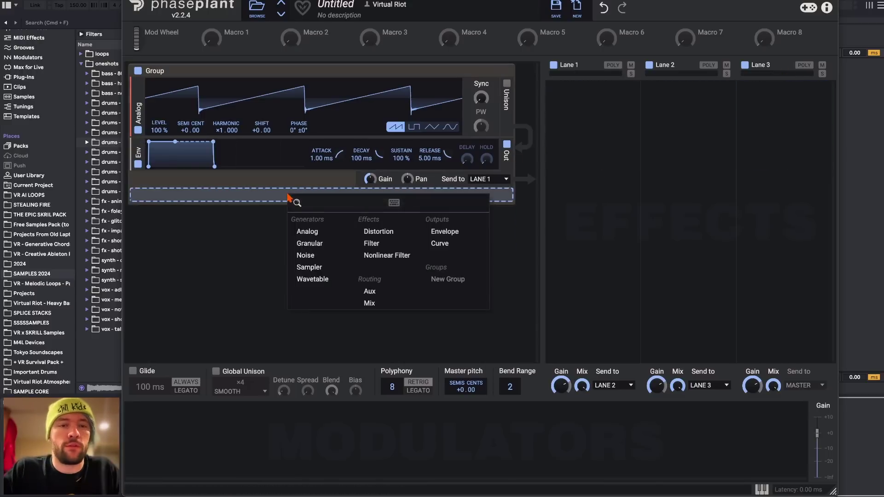
pyautogui.click(317, 232)
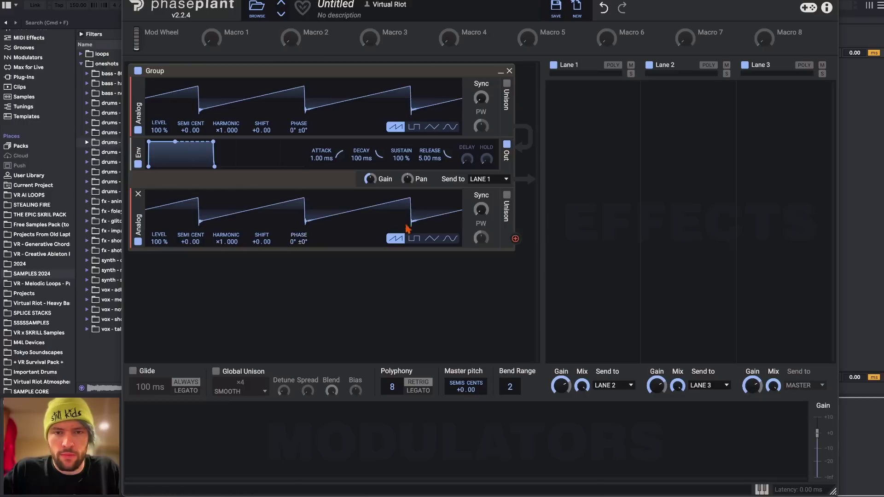
pyautogui.click(432, 239)
pyautogui.moveTo(515, 240); pyautogui.dragTo(299, 138)
pyautogui.moveTo(160, 242); pyautogui.dragTo(160, 250)
# Add a 4/16 LFO shaped as a quick rise with a long fall, and let it modulate the first Analog's level from 0%
pyautogui.click(179, 409)
pyautogui.click(211, 390)
pyautogui.click(198, 463)
pyautogui.click(209, 474)
pyautogui.moveTo(276, 449); pyautogui.dragTo(249, 439)
pyautogui.doubleClick(291, 453)
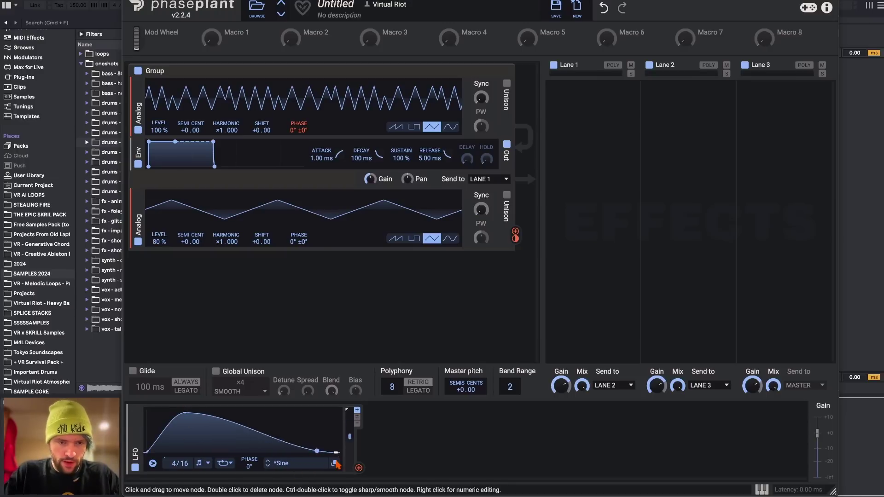
pyautogui.moveTo(359, 468)
pyautogui.mouseDown()
pyautogui.moveTo(389, 188)
pyautogui.moveTo(148, 135)
pyautogui.moveTo(159, 138)
pyautogui.moveTo(166, 115)
pyautogui.mouseUp()
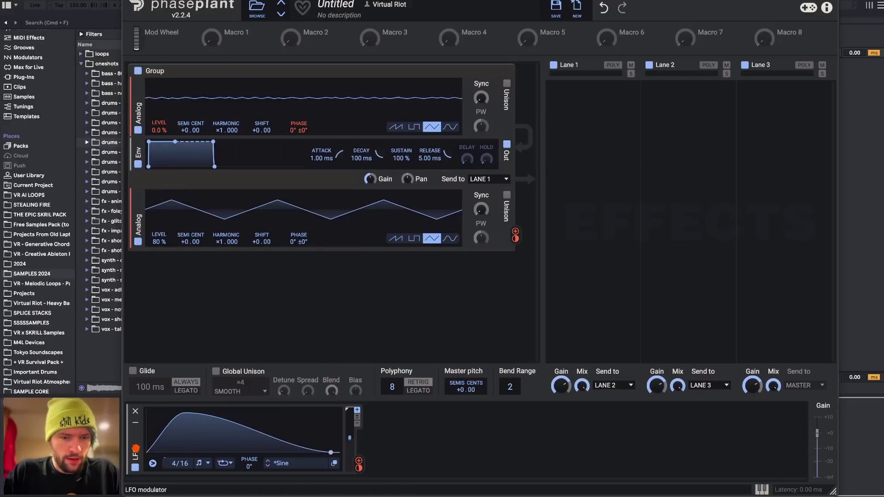
# Duplicate the LFO, reshape the copy into a curve rising to the cycle's end, and assign it to the second Analog's level, set to 67%
pyautogui.moveTo(136, 448); pyautogui.dragTo(394, 450)
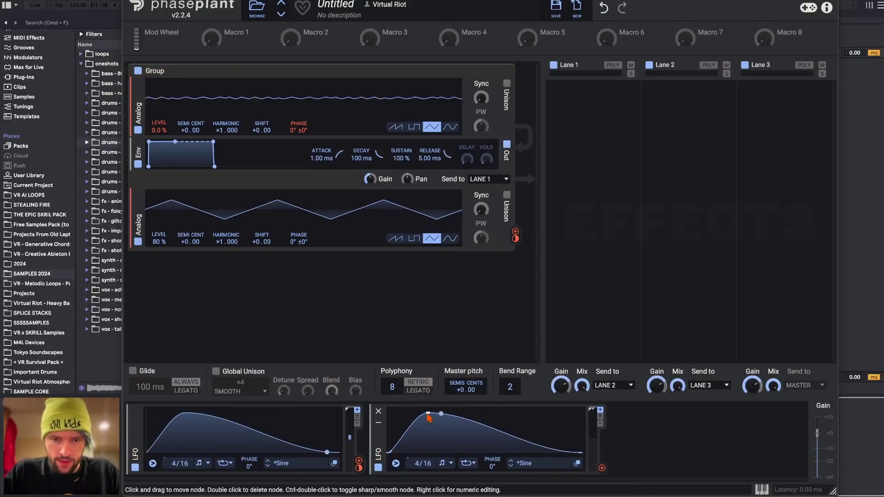
pyautogui.moveTo(429, 414); pyautogui.dragTo(626, 358)
pyautogui.moveTo(492, 426); pyautogui.dragTo(484, 404)
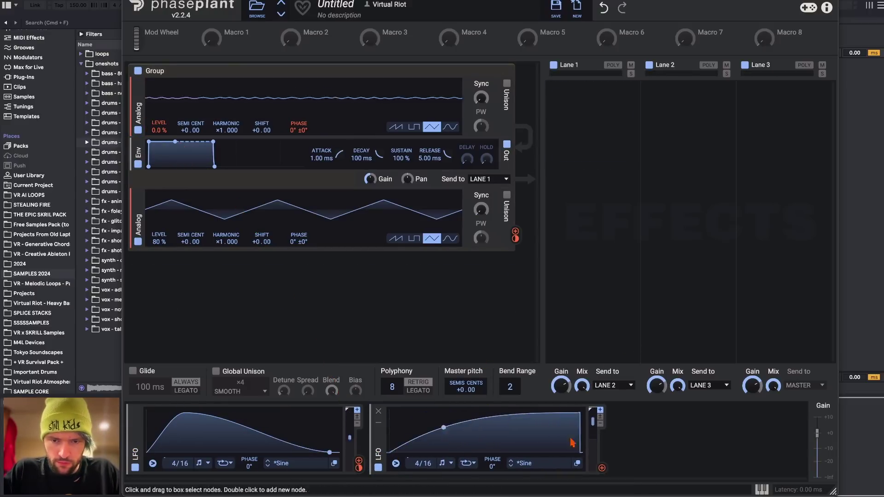
pyautogui.click(602, 468)
pyautogui.click(159, 250)
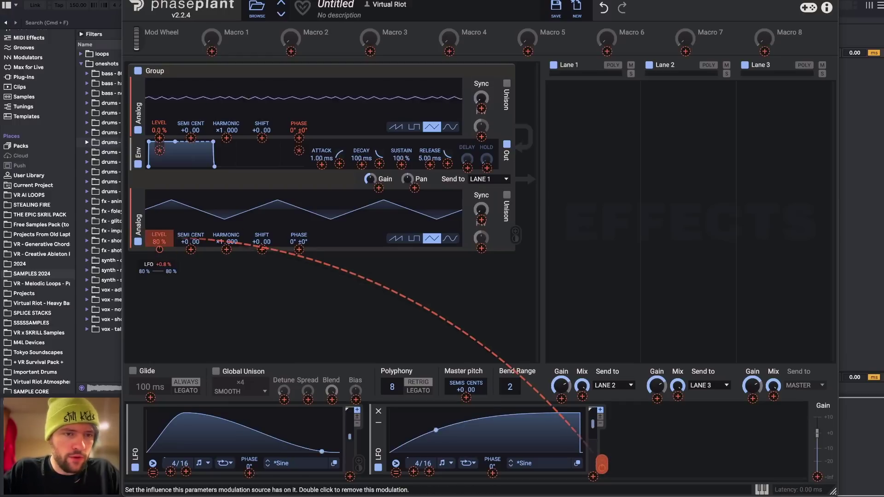
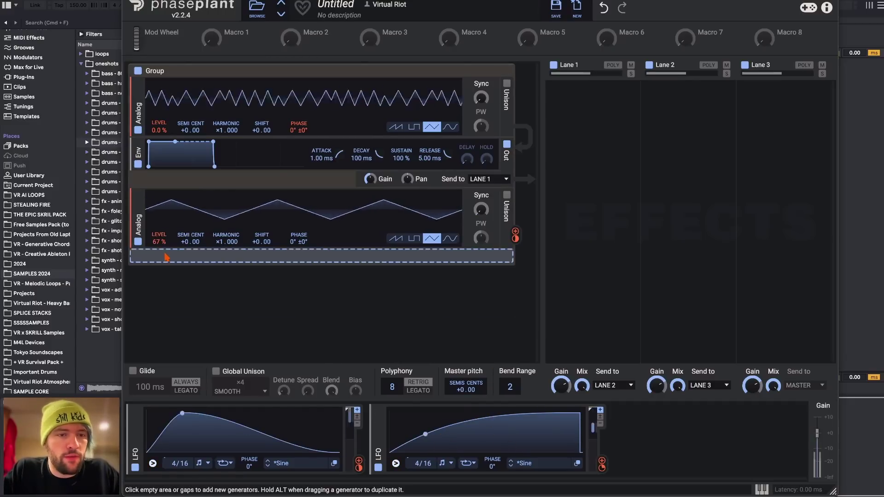
pyautogui.click(159, 246)
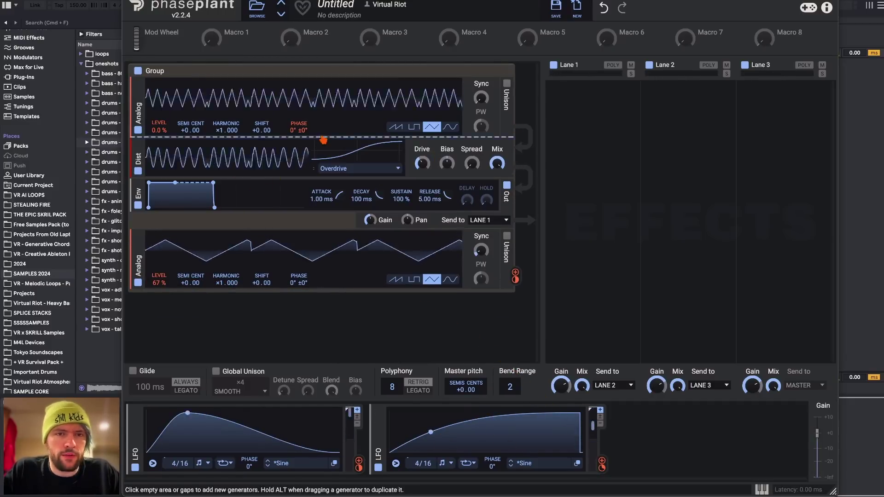
# Add a high-pass Filter to the group below the Distortion, with its cutoff modulated by the first LFO
pyautogui.click(321, 137)
pyautogui.click(406, 186)
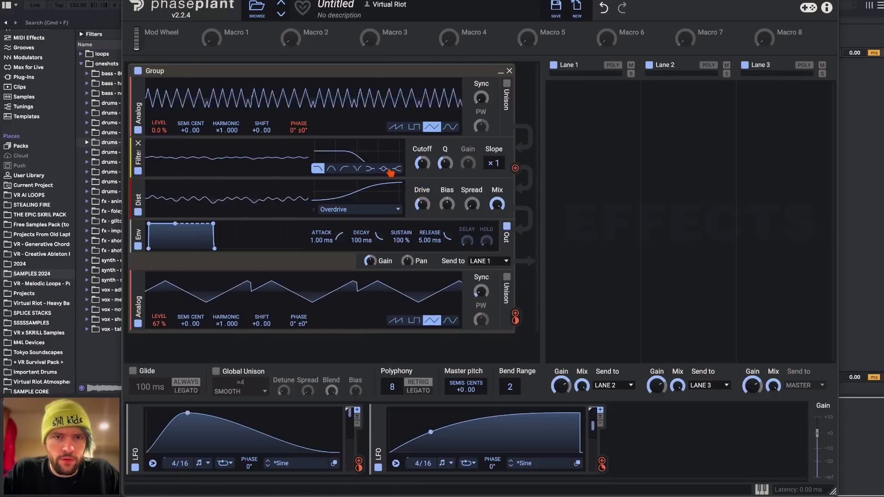
pyautogui.click(344, 170)
pyautogui.moveTo(138, 159); pyautogui.dragTo(141, 197)
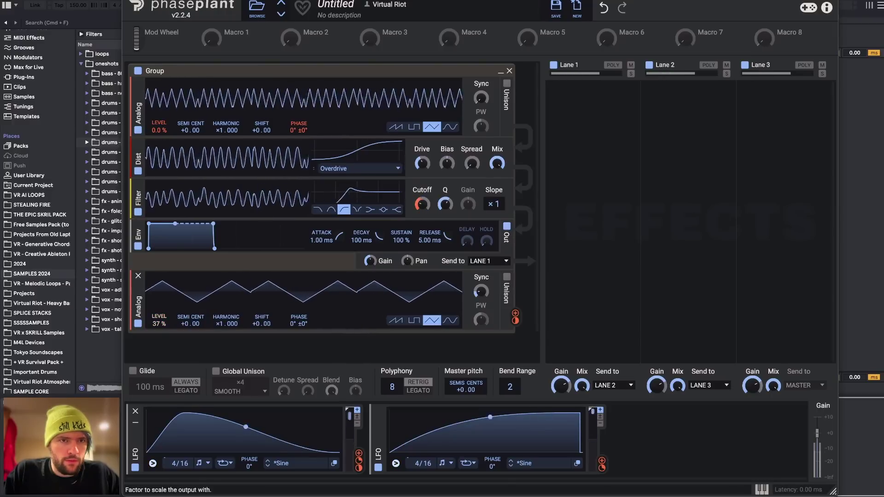
# Switch the first Analog to a saw wave and add a low-pass Filter before the envelope, its cutoff modulated by the first LFO
pyautogui.click(414, 127)
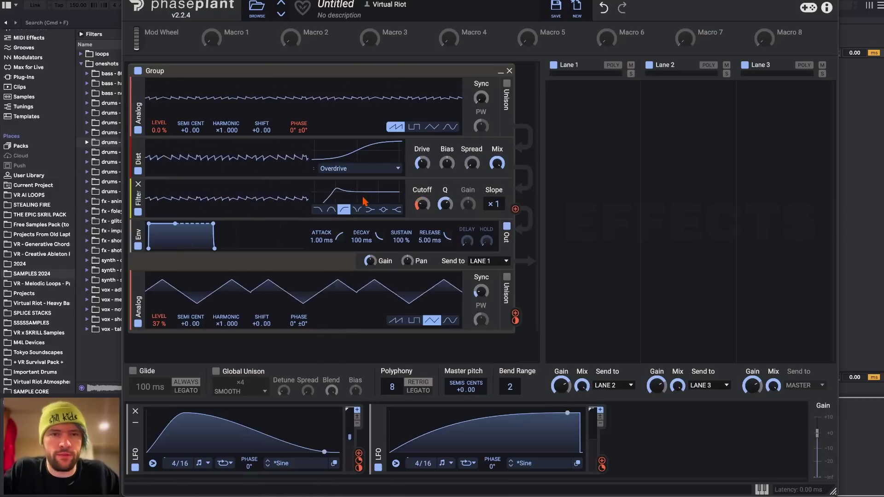
pyautogui.click(270, 227)
pyautogui.click(370, 270)
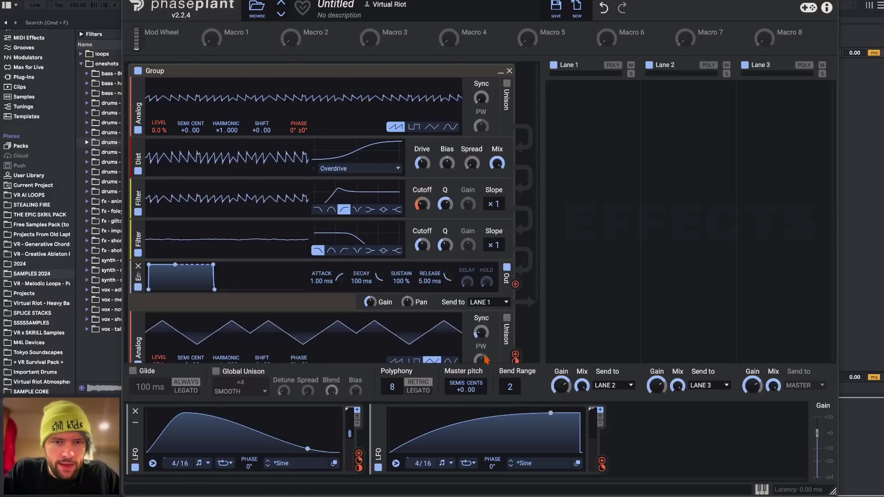
pyautogui.moveTo(358, 458); pyautogui.dragTo(421, 245)
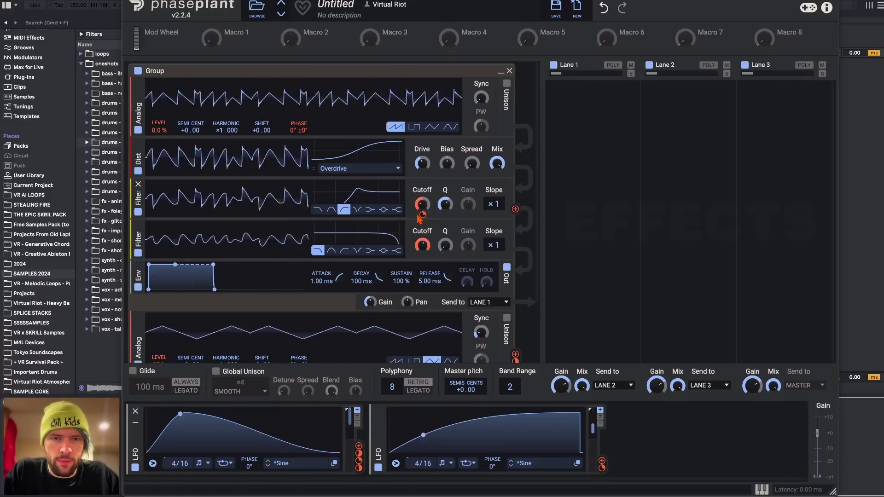
# Replace the first LFO with the second as the modulator of the high-pass filter's cutoff, and modulate its Q as well
pyautogui.doubleClick(358, 453)
pyautogui.moveTo(601, 465); pyautogui.dragTo(444, 196)
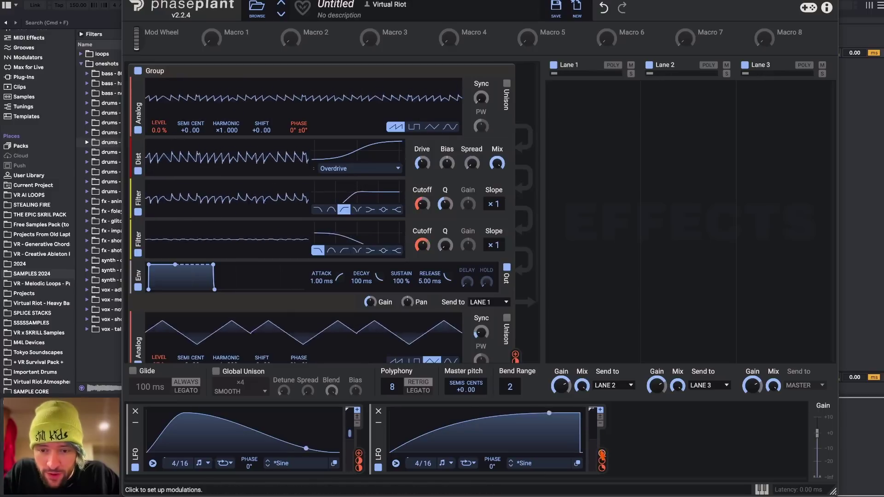
pyautogui.moveTo(601, 456); pyautogui.dragTo(422, 244)
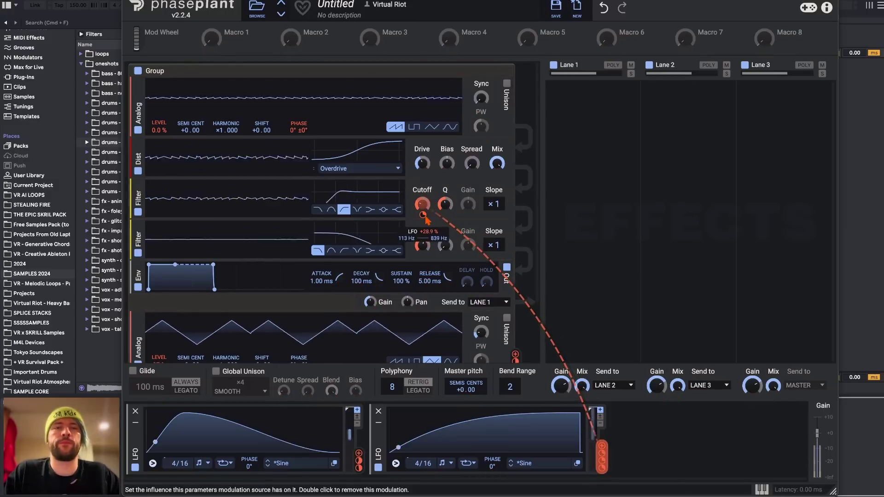
# Add a Distortion to Lane 1 with its DC filter off, and insert a high-pass Filter above it
pyautogui.click(550, 138)
pyautogui.click(566, 247)
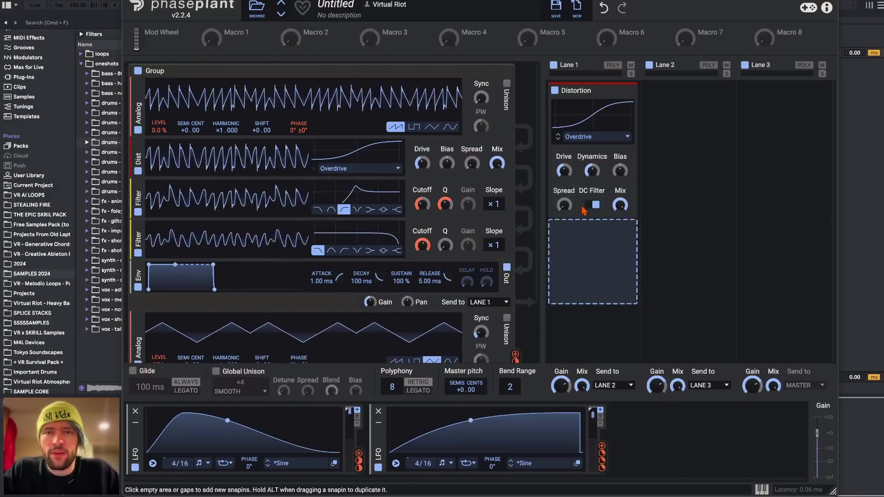
pyautogui.click(592, 84)
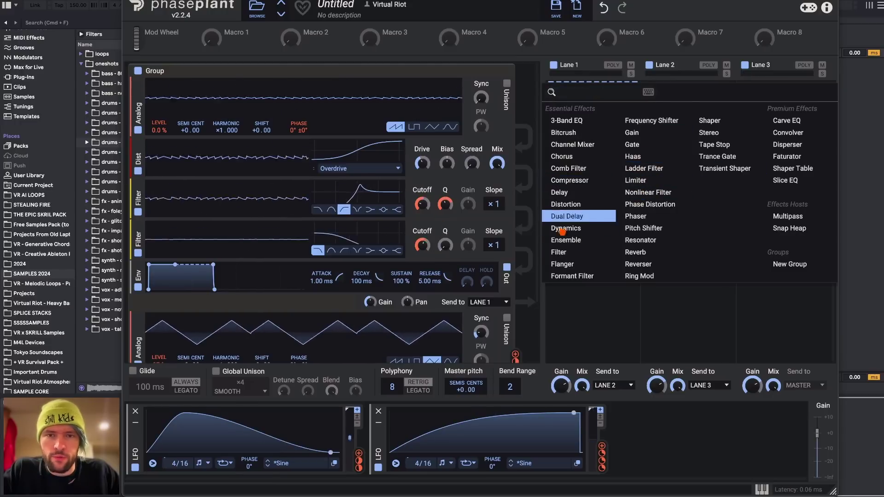
pyautogui.click(562, 253)
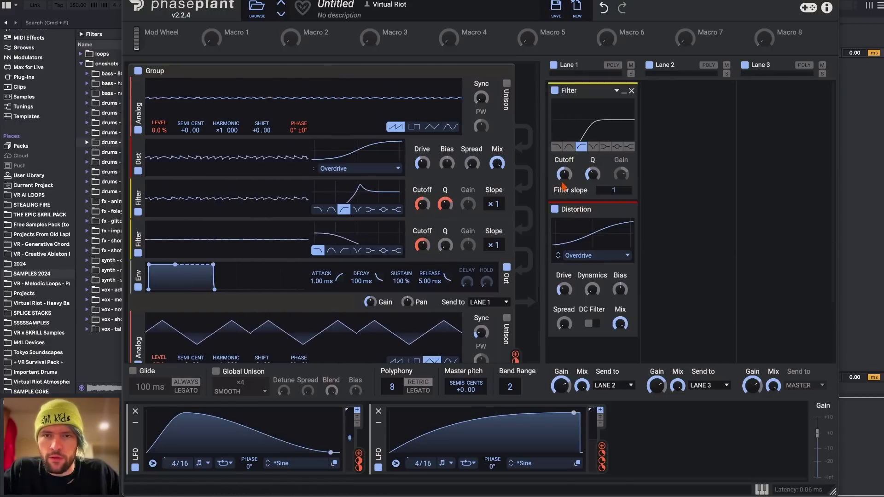
# Set Lane 1's high-pass cutoff to about 236 Hz and insert a 403 Hz Comb Filter above the Distortion, its cutoff modulated by the second LFO
pyautogui.moveTo(564, 174); pyautogui.dragTo(563, 202)
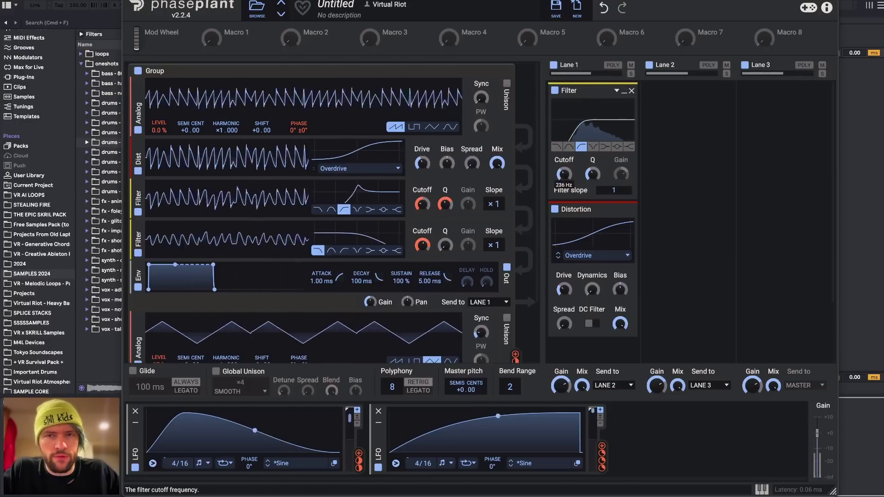
pyautogui.click(593, 350)
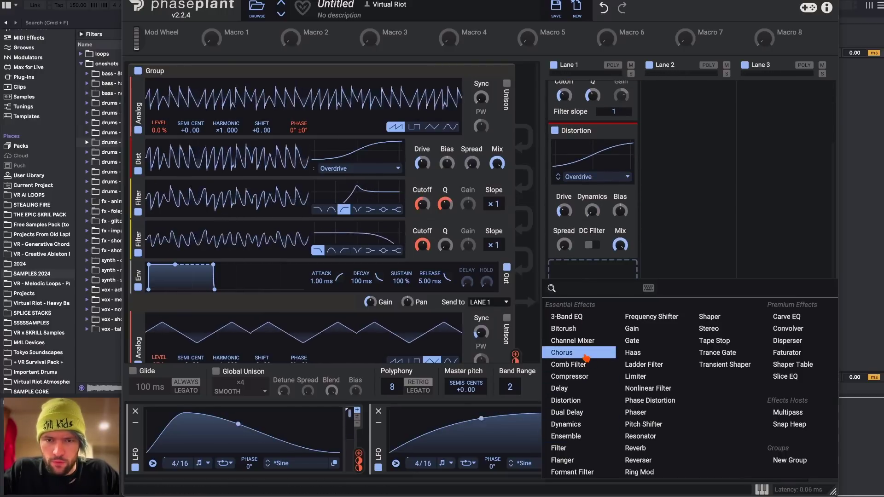
pyautogui.click(585, 364)
pyautogui.moveTo(582, 231); pyautogui.dragTo(588, 139)
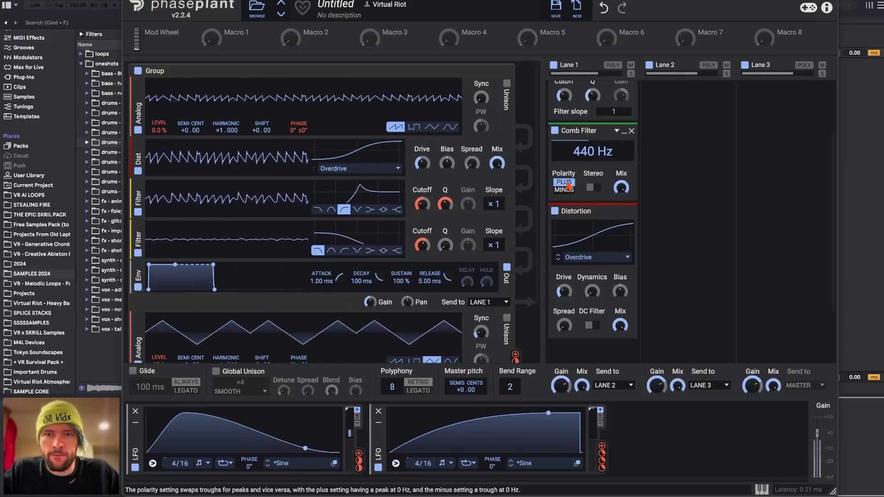
pyautogui.moveTo(601, 447); pyautogui.dragTo(592, 165)
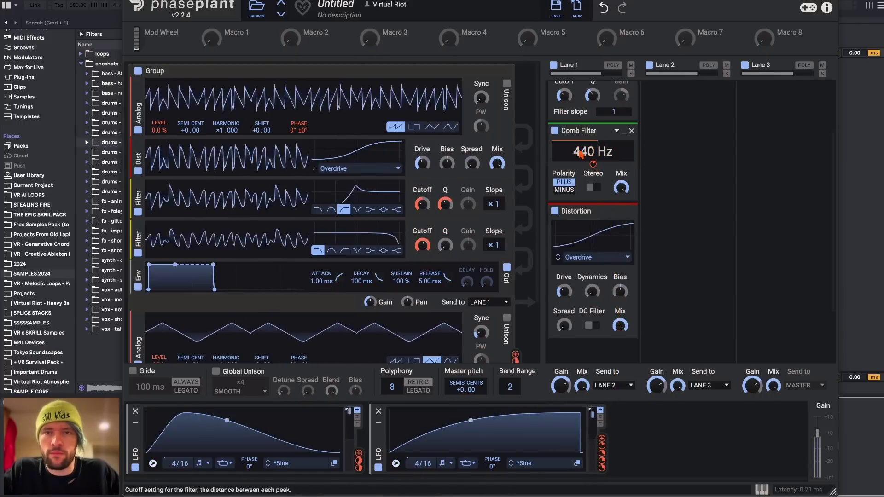
# Insert a second Comb Filter above the Lane 1 Distortion with minus polarity, stereo on and 70.2 Hz cutoff, modulated by the second LFO
pyautogui.click(600, 205)
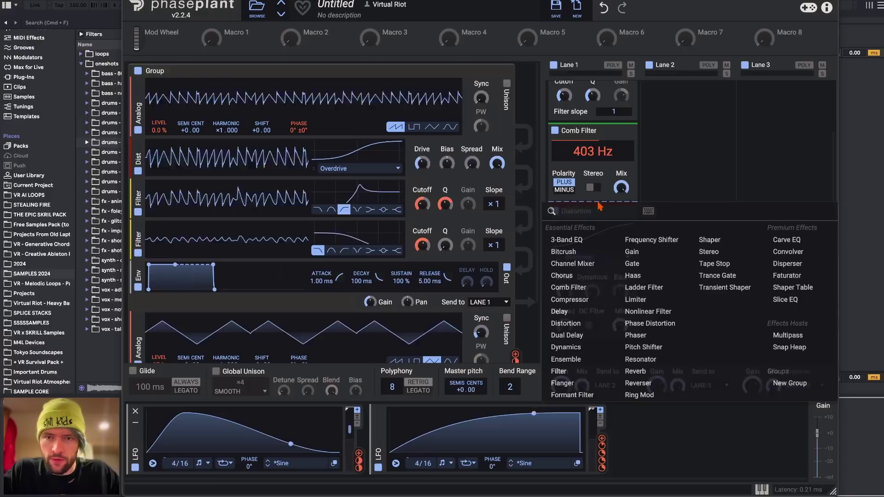
pyautogui.click(573, 288)
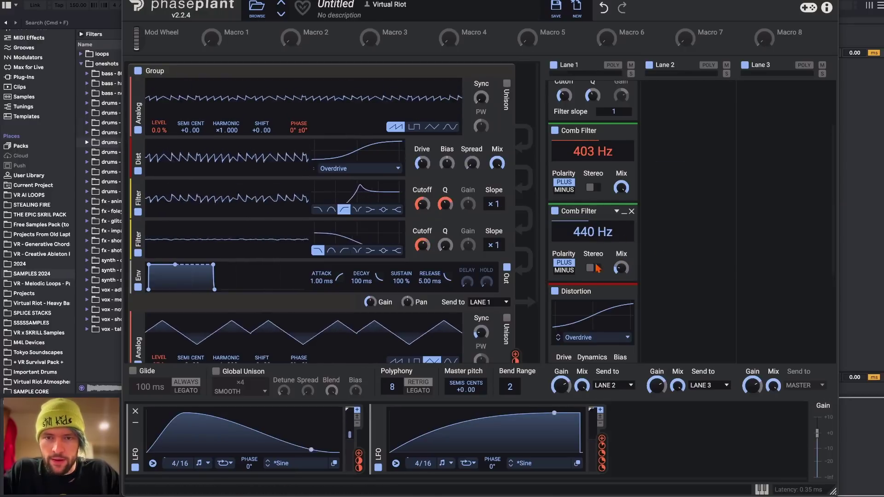
pyautogui.click(563, 270)
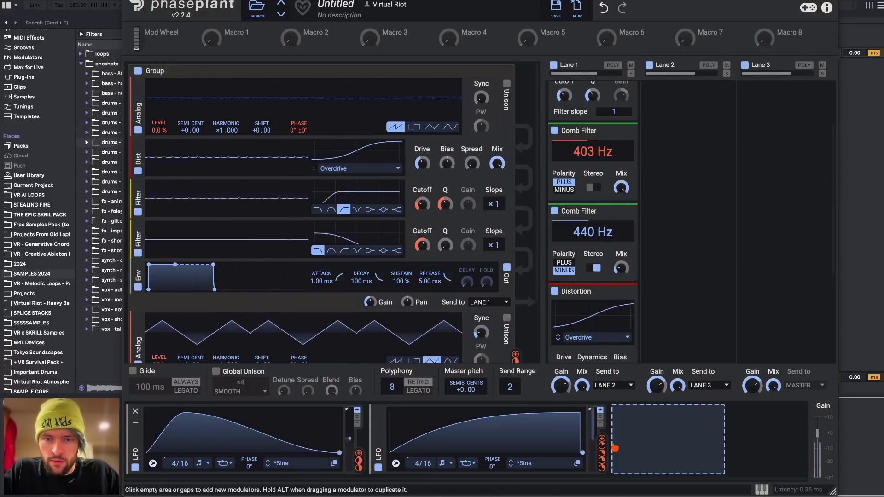
pyautogui.moveTo(601, 454); pyautogui.dragTo(590, 236)
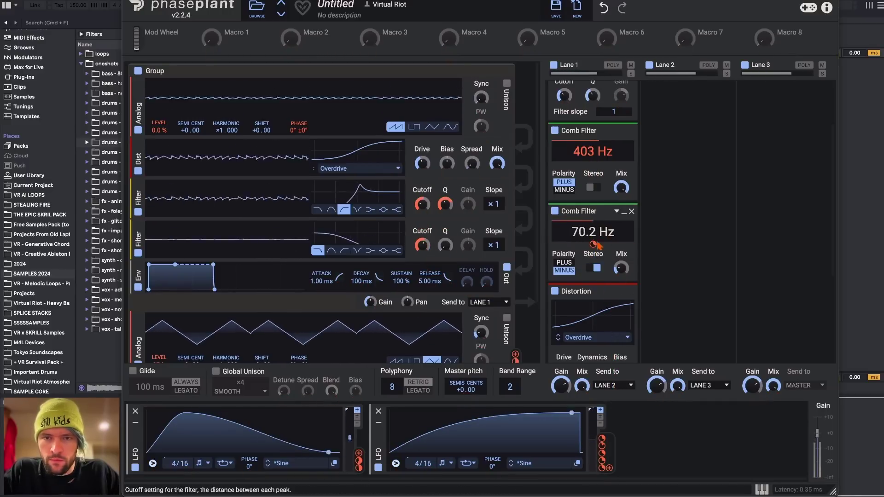
# Modulate the Lane 1 Distortion's drive with the first LFO, and add a Limiter to Lane 3
pyautogui.scroll(-4, 598, 244)
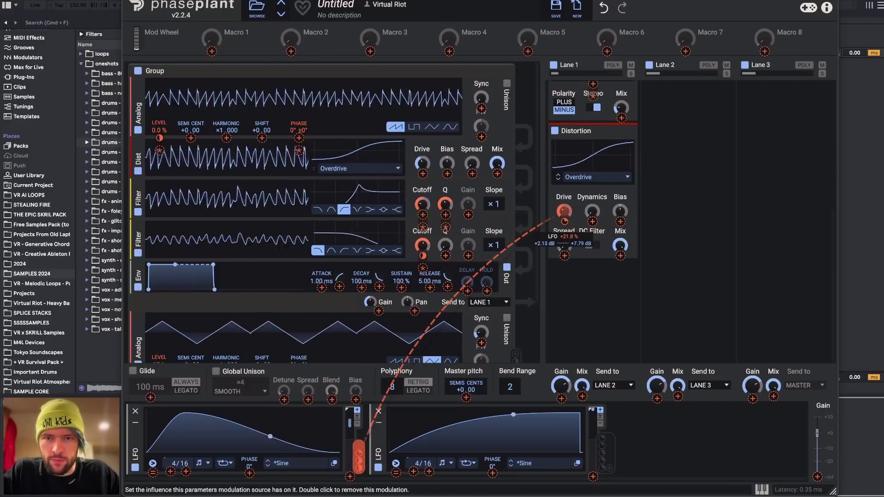
pyautogui.moveTo(556, 240); pyautogui.dragTo(559, 242)
pyautogui.click(773, 112)
pyautogui.click(635, 207)
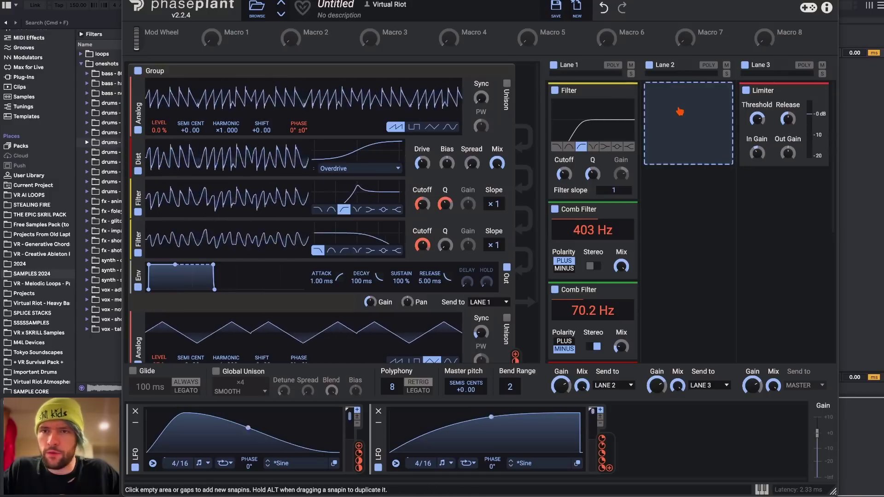
# Add a Multipass to Lane 2, load the favorite preset Multiband Comp into it, and adjust its gain and tilt
pyautogui.click(670, 119)
pyautogui.click(787, 249)
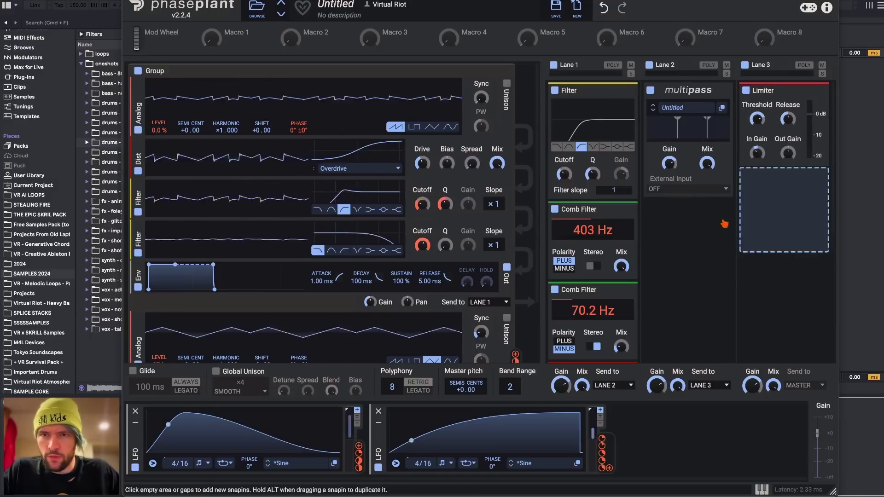
pyautogui.click(678, 110)
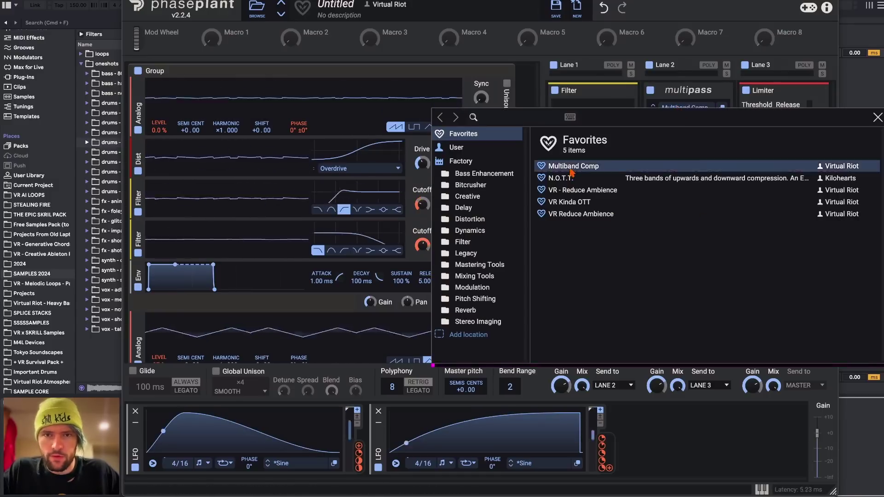
pyautogui.click(680, 162)
pyautogui.moveTo(669, 217); pyautogui.dragTo(669, 209)
pyautogui.moveTo(707, 184); pyautogui.dragTo(706, 181)
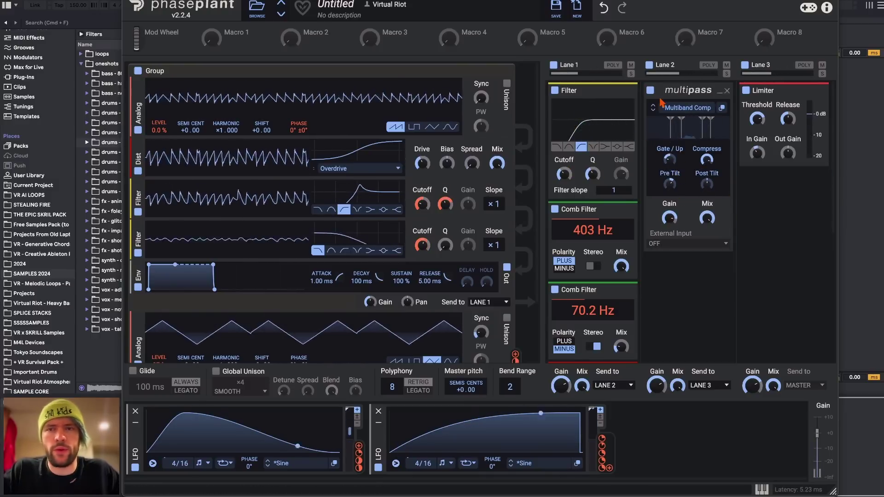
# Add a Reverb above the Multipass in Lane 2 with a 45% mix, and modulate that mix inversely with the first LFO
pyautogui.click(663, 265)
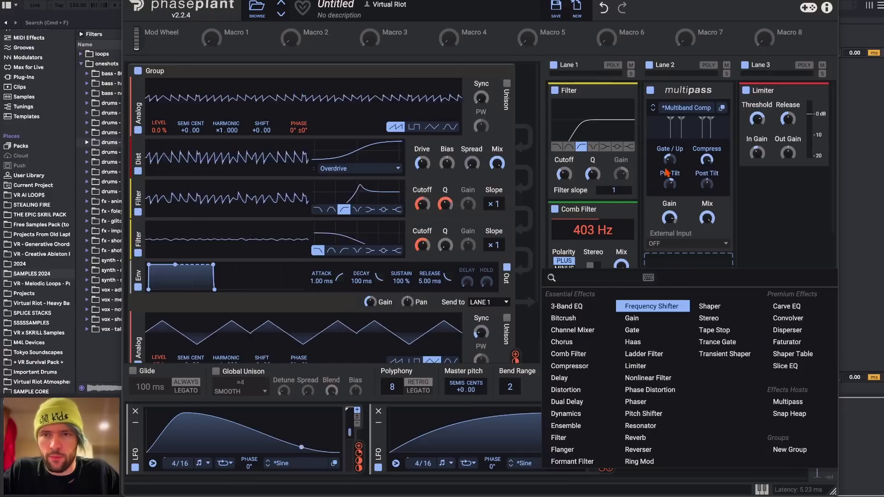
pyautogui.click(568, 353)
pyautogui.click(676, 268)
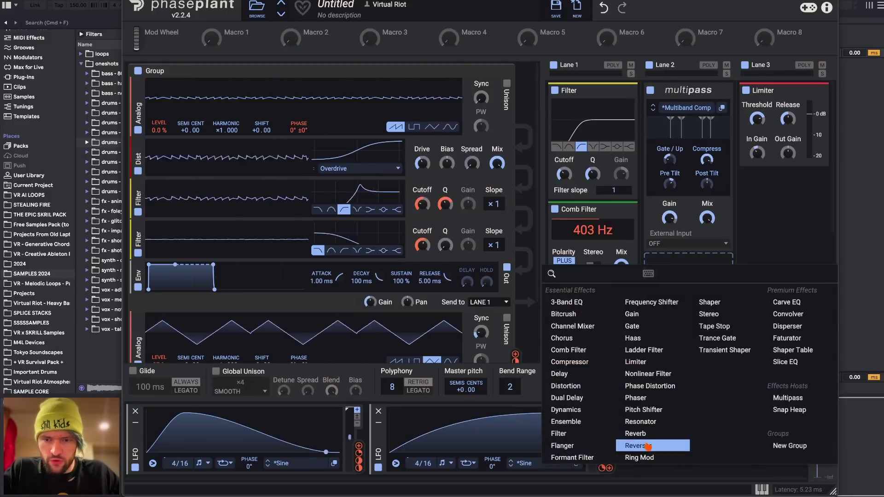
pyautogui.click(641, 435)
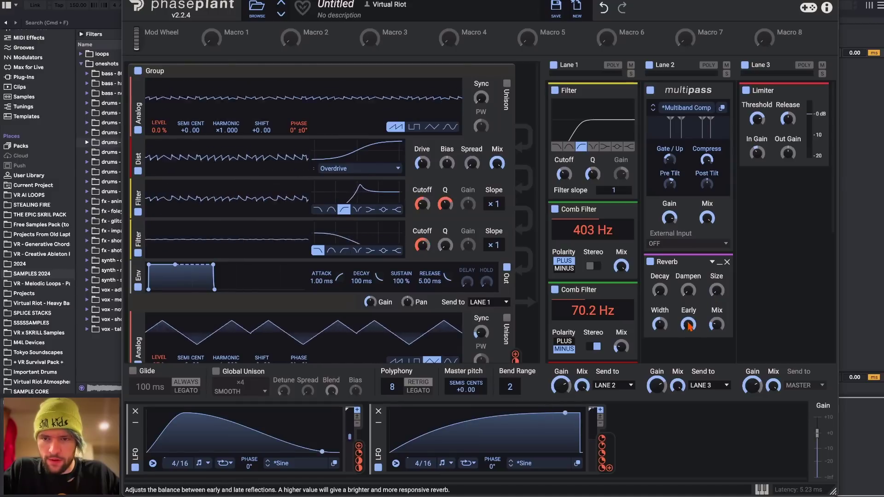
pyautogui.moveTo(716, 324)
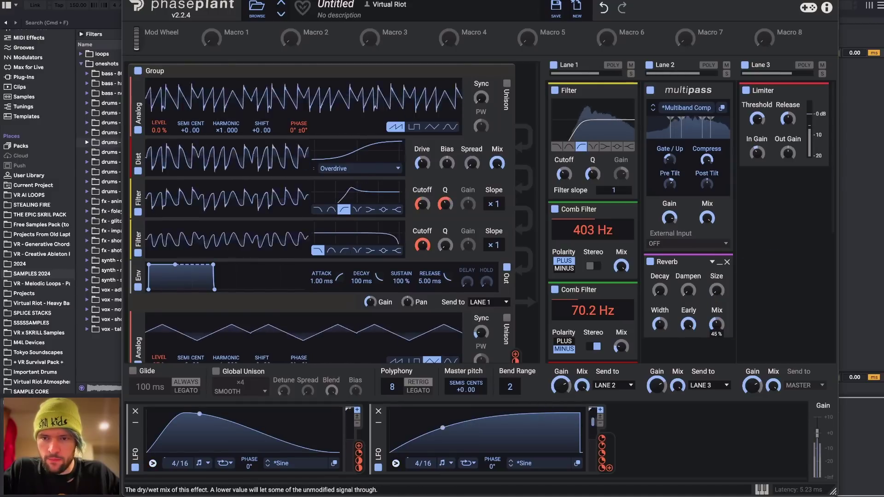
pyautogui.moveTo(676, 261); pyautogui.dragTo(678, 92)
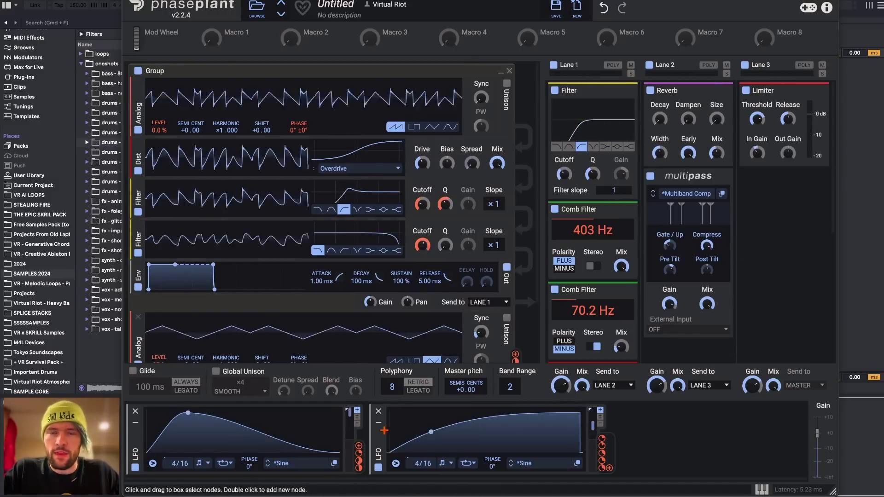
pyautogui.moveTo(359, 446); pyautogui.dragTo(716, 156)
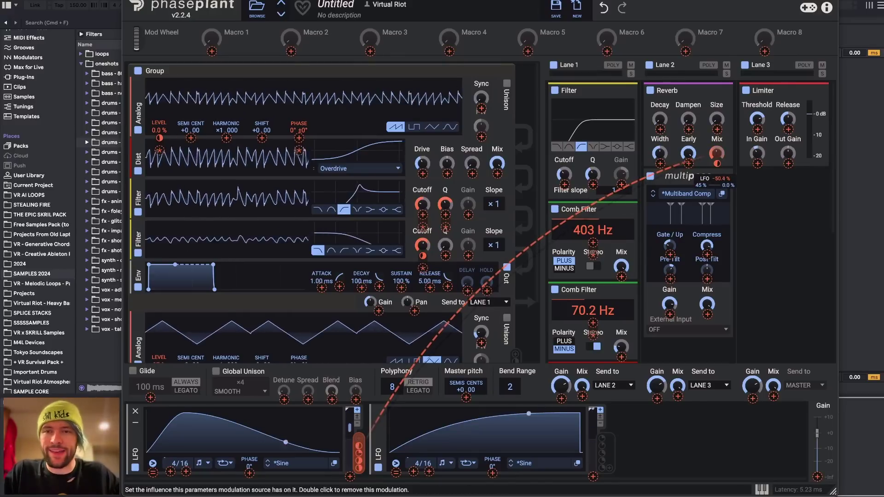
pyautogui.moveTo(716, 167); pyautogui.dragTo(718, 164)
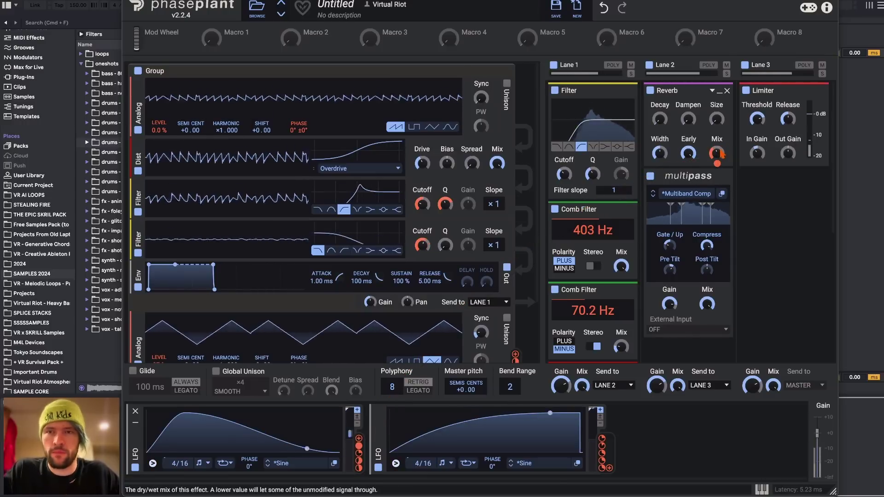
# Add a Filter below the Multipass in Lane 2 and switch it to high pass
pyautogui.scroll(-3, 674, 285)
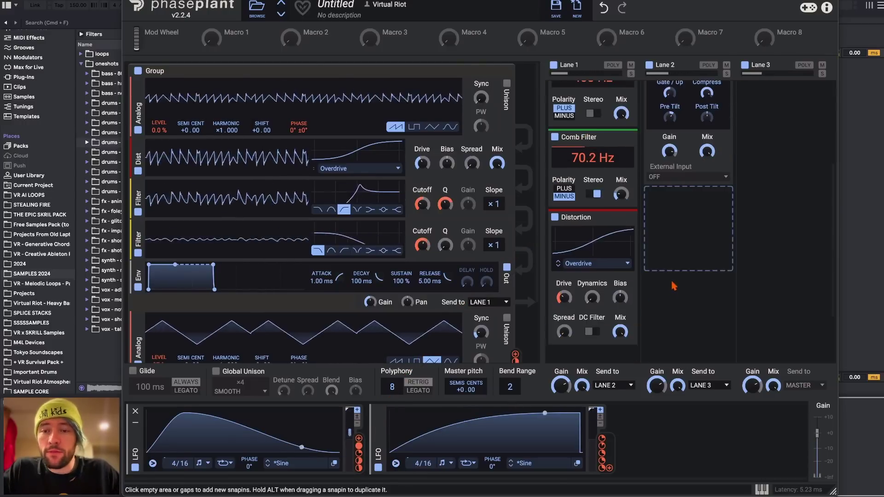
pyautogui.click(673, 285)
pyautogui.click(567, 435)
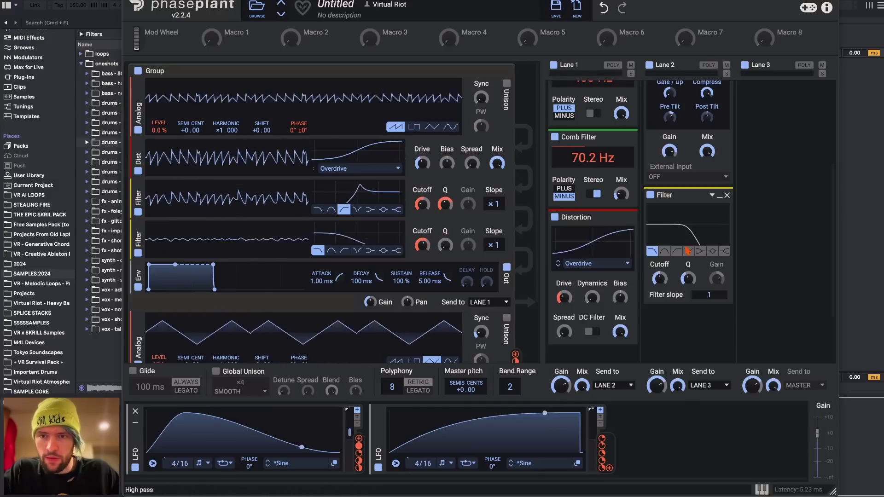
pyautogui.click(676, 251)
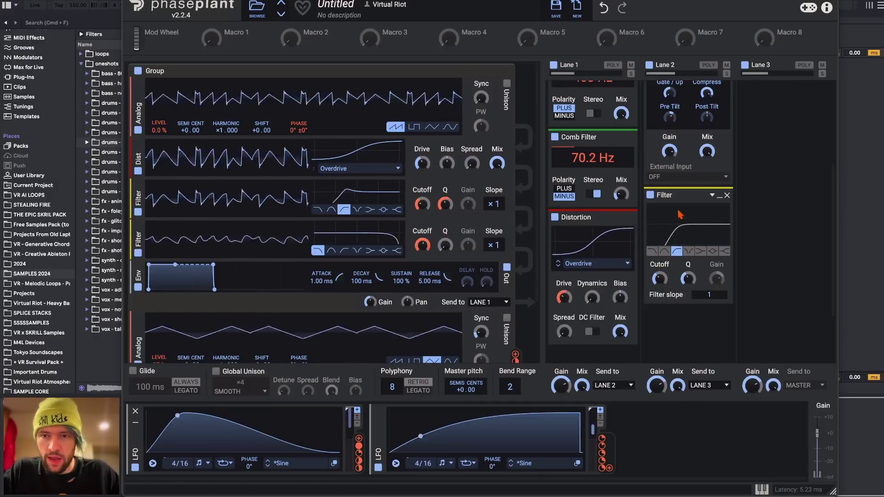
# Insert a peak Filter between the Multipass and the high-pass Filter in Lane 2, shaped as a slight gain cut
pyautogui.click(690, 189)
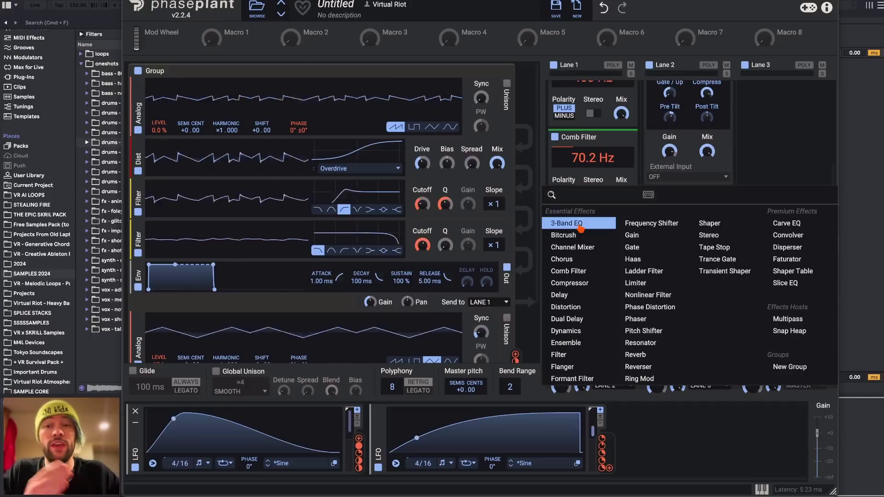
pyautogui.click(559, 355)
pyautogui.moveTo(658, 278)
pyautogui.mouseDown()
pyautogui.moveTo(658, 269)
pyautogui.moveTo(657, 286)
pyautogui.mouseUp()
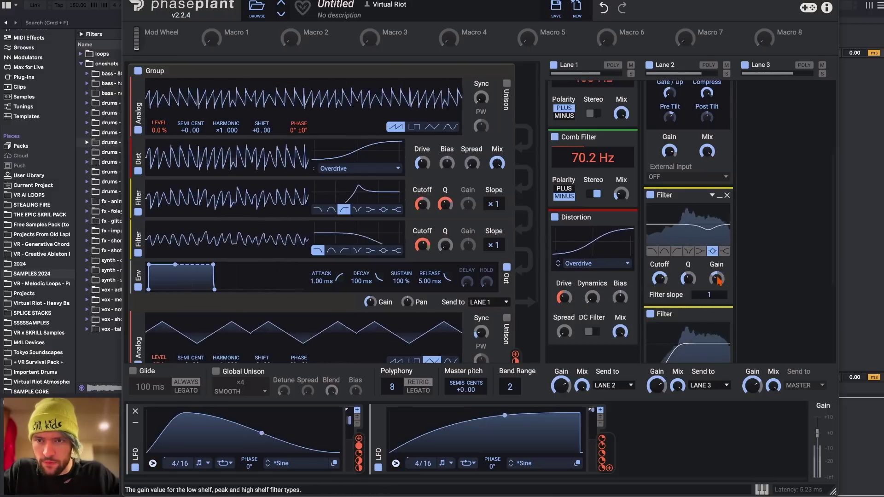
# Add a Frequency Shifter at the end of Lane 2 and set its shift to -124 Hz
pyautogui.scroll(-4, 688, 281)
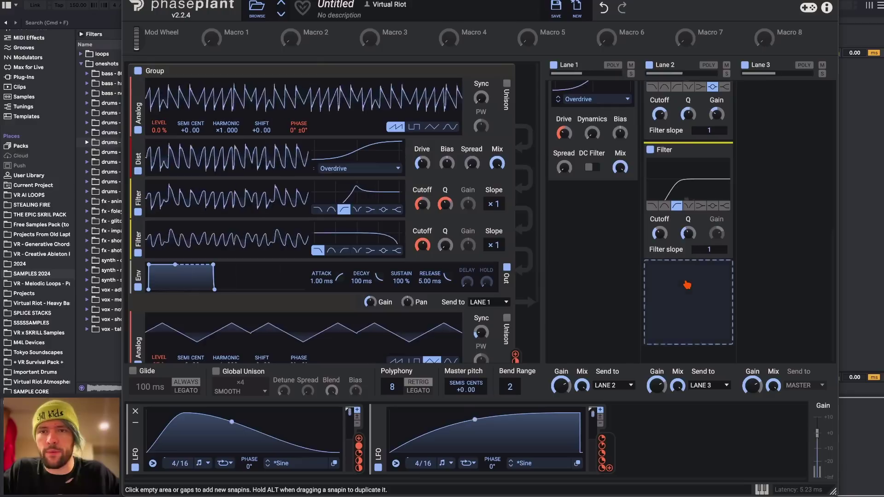
pyautogui.click(699, 279)
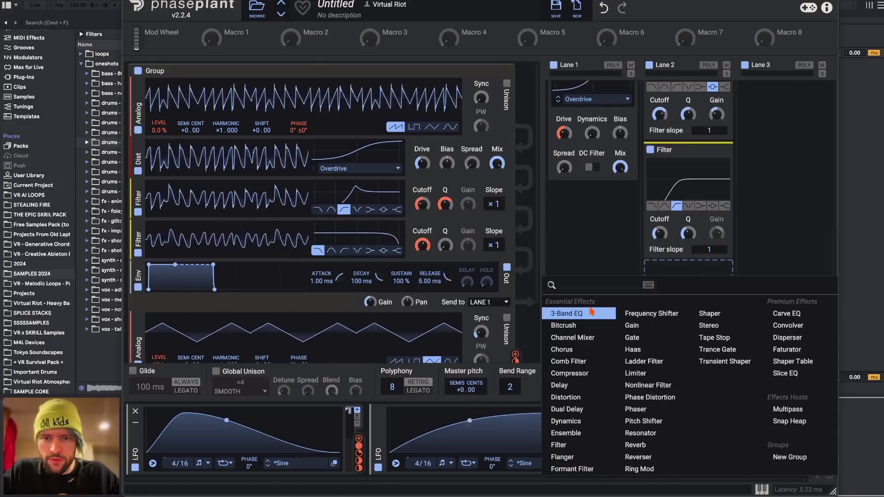
pyautogui.click(658, 313)
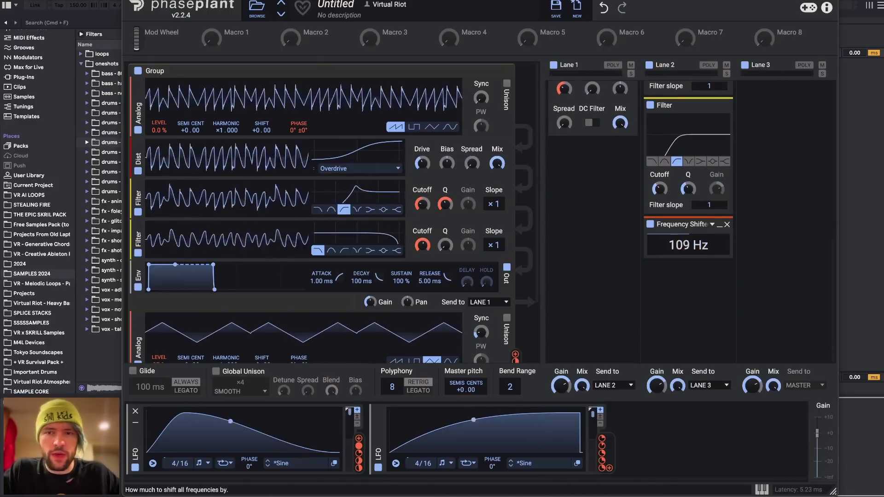
pyautogui.moveTo(688, 245); pyautogui.dragTo(688, 265)
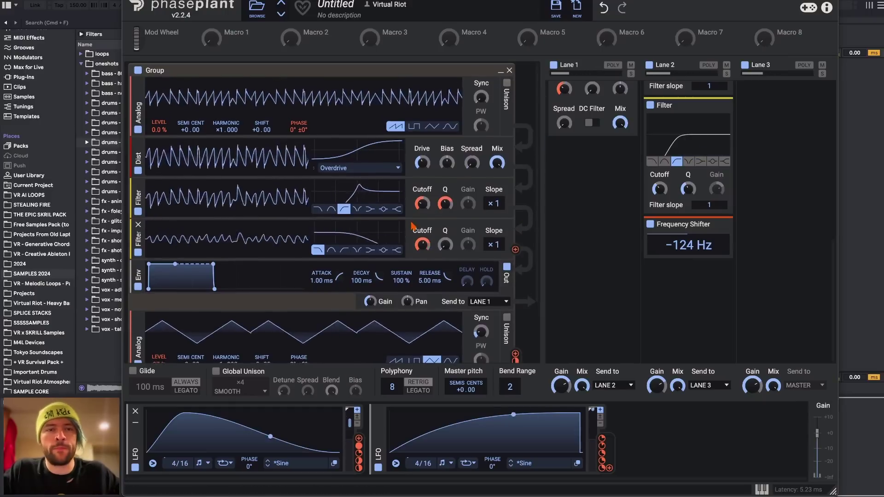
# Add a new Analog generator group below the existing generators, send it to Lane 3, and set its oscillator to a sine wave
pyautogui.scroll(-3, 361, 354)
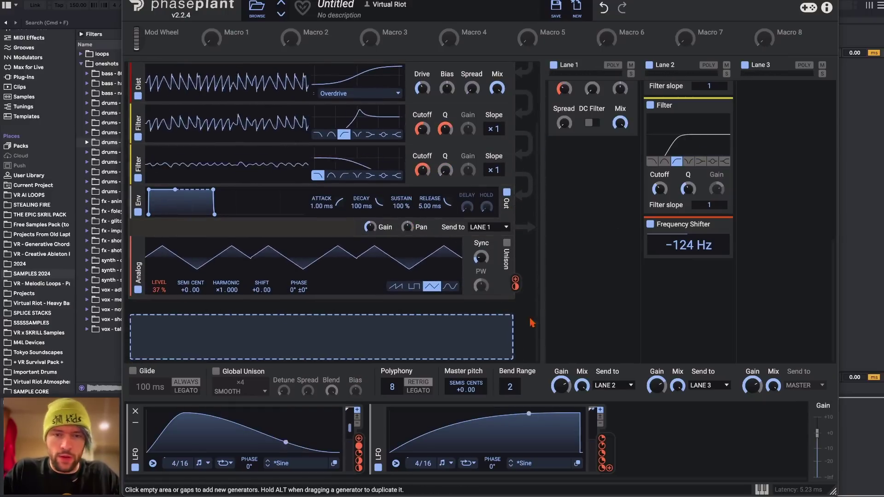
pyautogui.scroll(2, 460, 325)
pyautogui.scroll(-2, 322, 331)
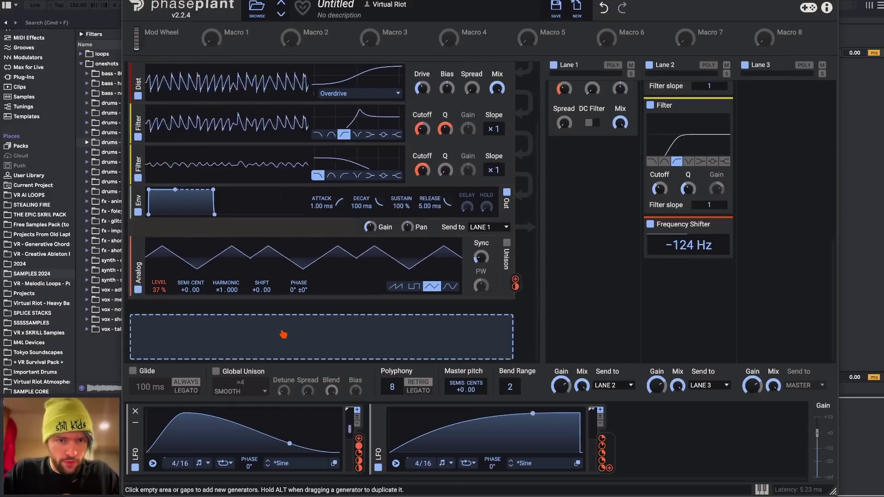
pyautogui.click(244, 338)
pyautogui.click(276, 388)
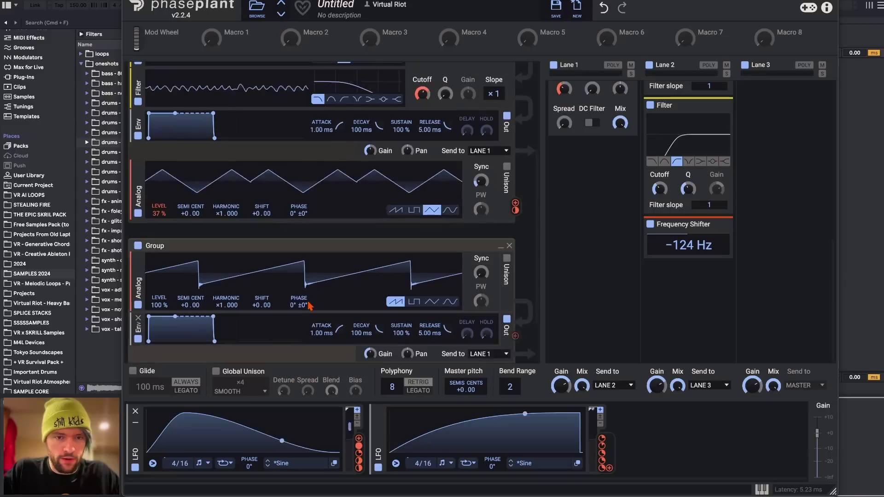
pyautogui.click(486, 288)
pyautogui.click(486, 313)
pyautogui.click(452, 236)
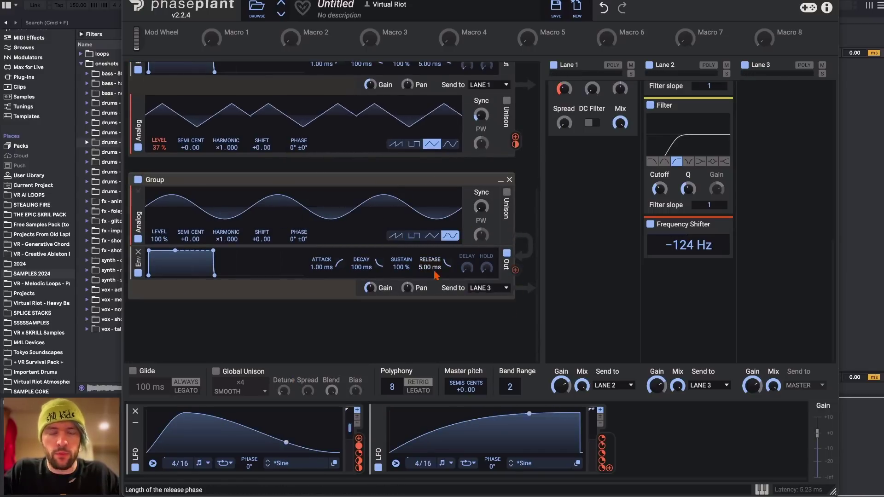
# Modulate the sine group's gain with the first LFO, and insert an Overdrive Distortion between its Analog oscillator and envelope
pyautogui.moveTo(359, 441); pyautogui.dragTo(378, 297)
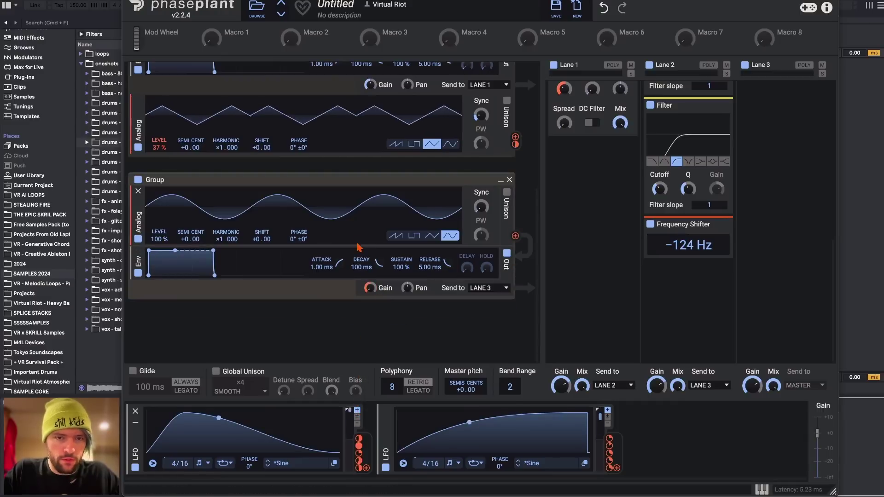
pyautogui.click(357, 249)
pyautogui.click(449, 283)
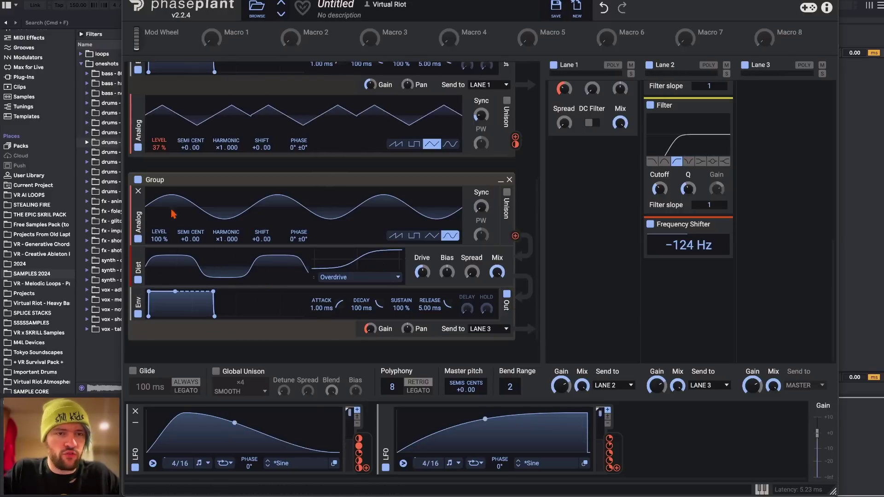
# Try the sine oscillator's level at 190% and reset it to 100%
pyautogui.moveTo(229, 215); pyautogui.dragTo(228, 173)
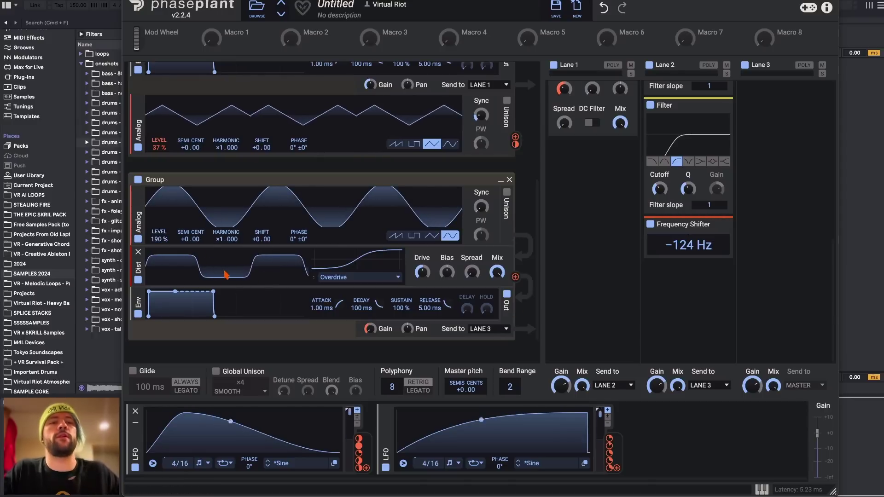
pyautogui.doubleClick(158, 236)
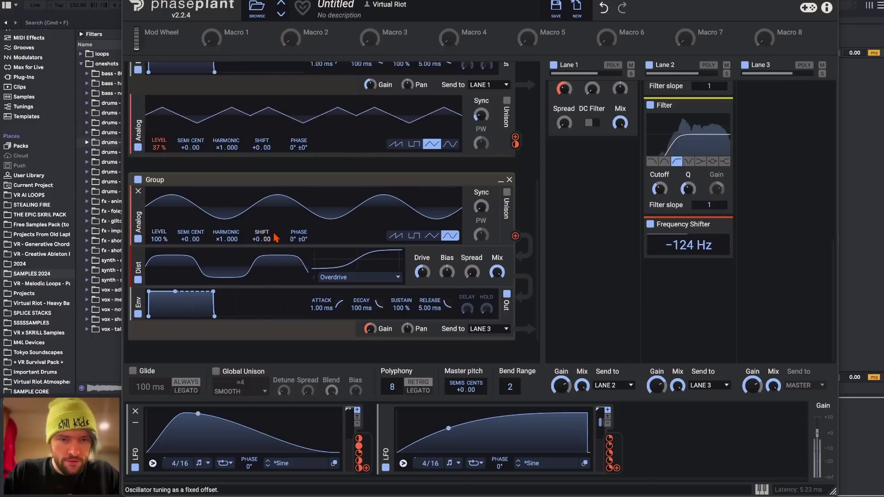
pyautogui.moveTo(370, 329)
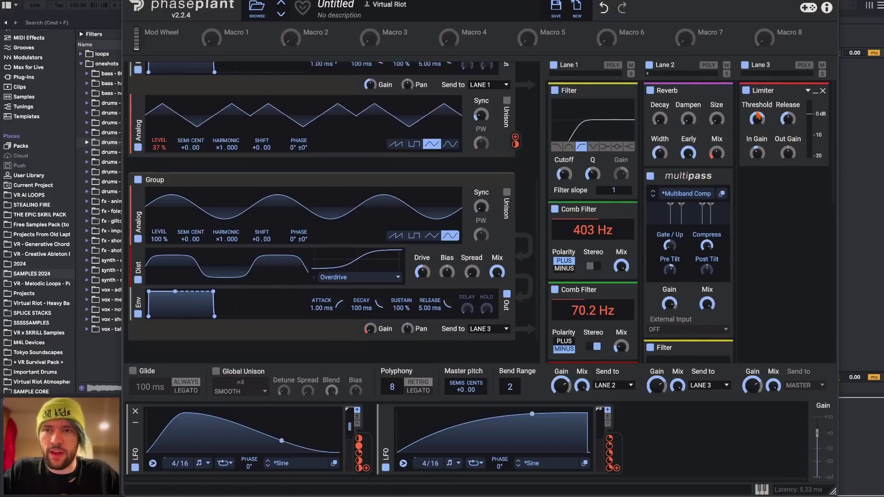
# Insert an Overdrive Distortion before the Limiter in Lane 3 and turn off its DC filter
pyautogui.click(774, 85)
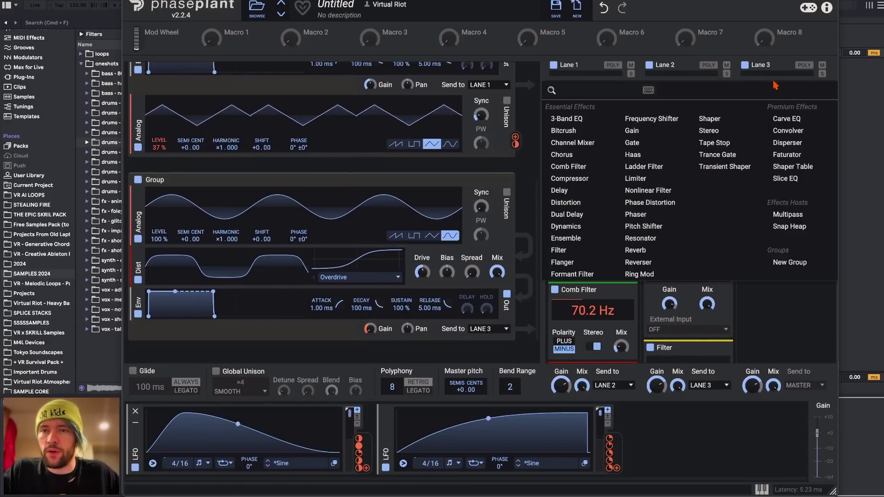
pyautogui.click(565, 202)
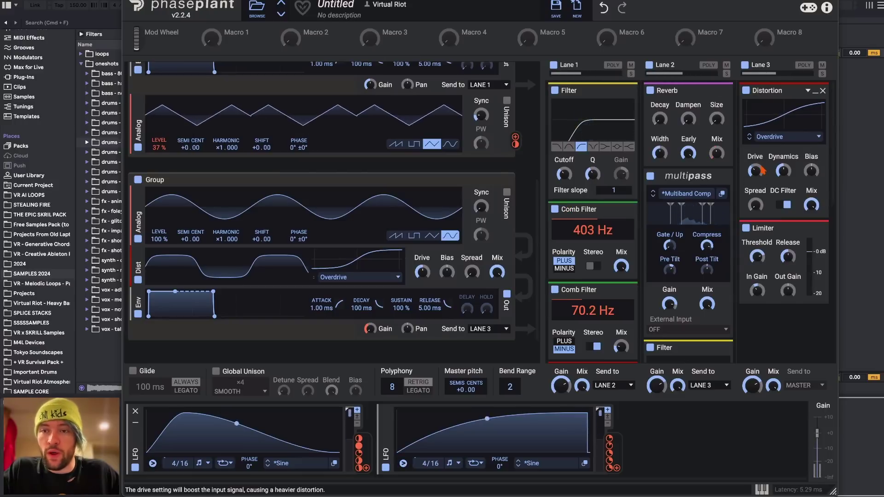
pyautogui.click(786, 205)
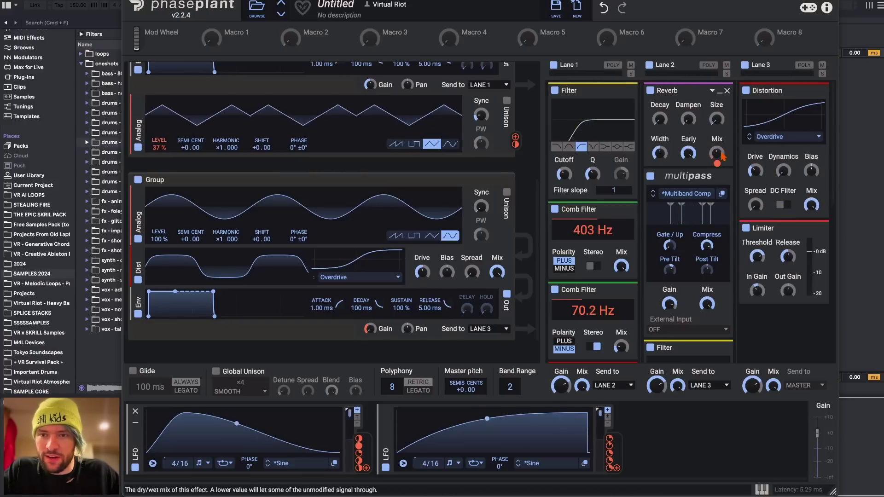
# Adjust the first LFO's modulation of the Reverb mix in Lane 2 and the Distortion drive in Lane 1
pyautogui.moveTo(358, 453); pyautogui.dragTo(718, 168)
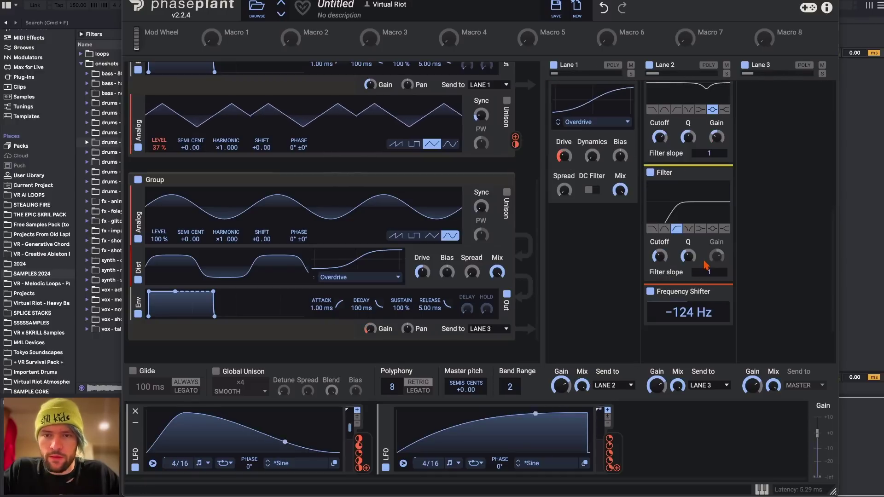
pyautogui.moveTo(358, 454); pyautogui.dragTo(563, 158)
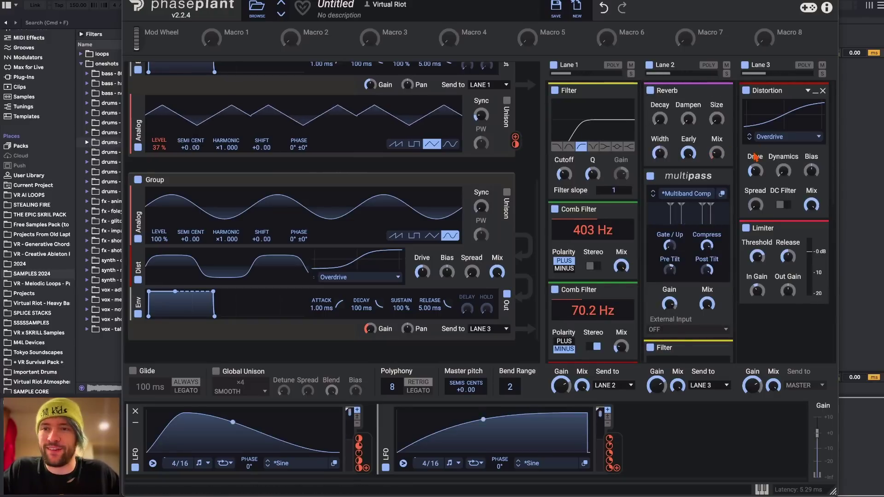
# Set the 403 Hz Comb Filter's mix to 26% and the triangle oscillator's level to 56%
pyautogui.moveTo(754, 170)
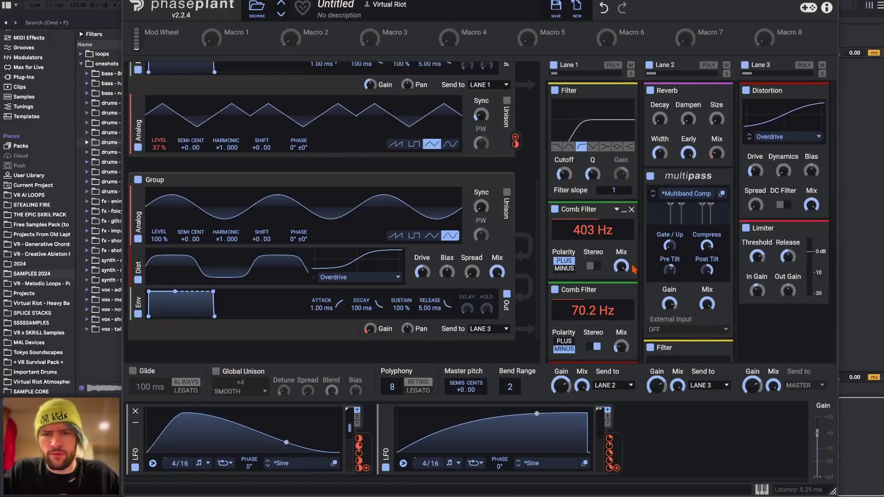
pyautogui.moveTo(621, 265); pyautogui.dragTo(620, 253)
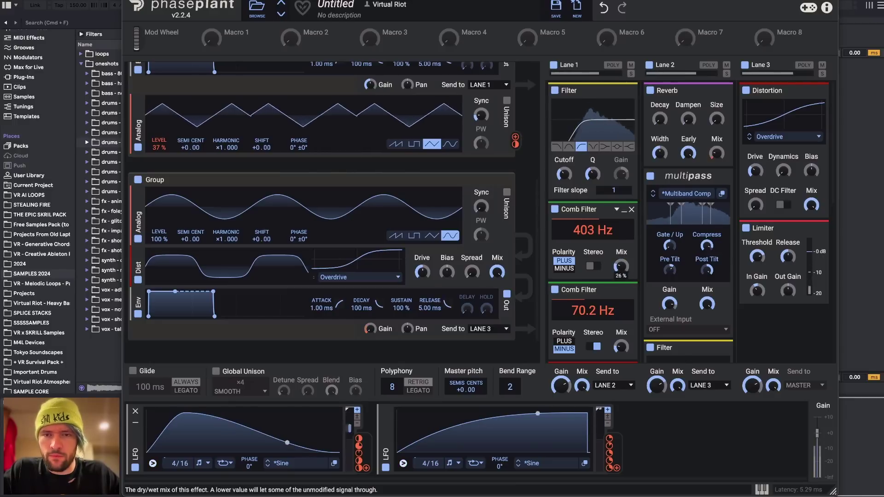
pyautogui.scroll(4, 331, 207)
pyautogui.moveTo(159, 323); pyautogui.dragTo(159, 327)
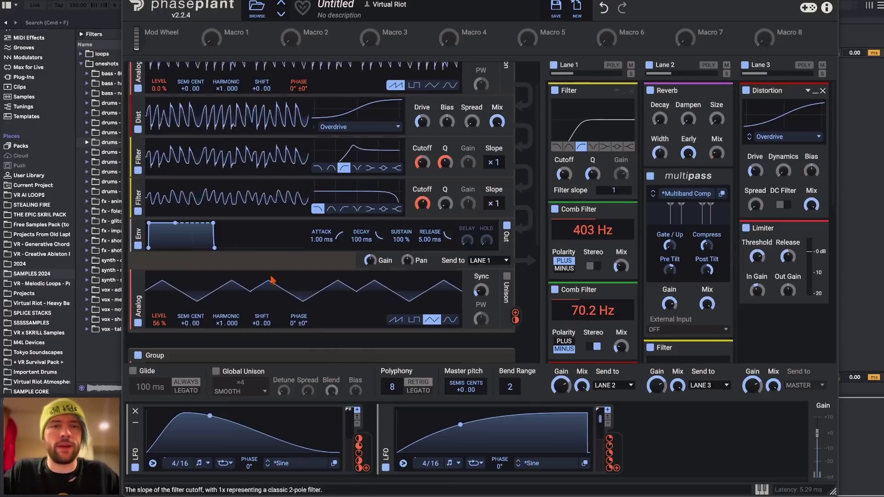
pyautogui.scroll(-5, 453, 222)
pyautogui.scroll(6, 448, 225)
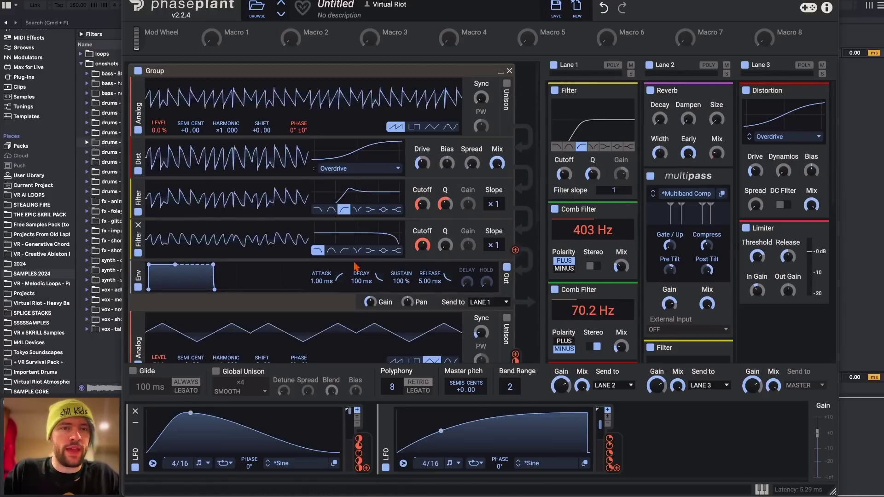
pyautogui.moveTo(609, 453); pyautogui.dragTo(593, 201)
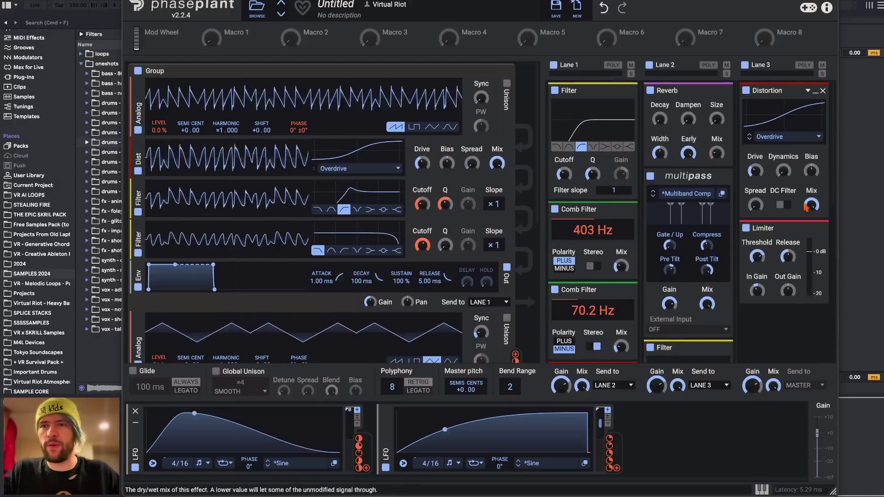
# Try routing the sine group to Master and send it back to Lane 3
pyautogui.scroll(-3, 799, 269)
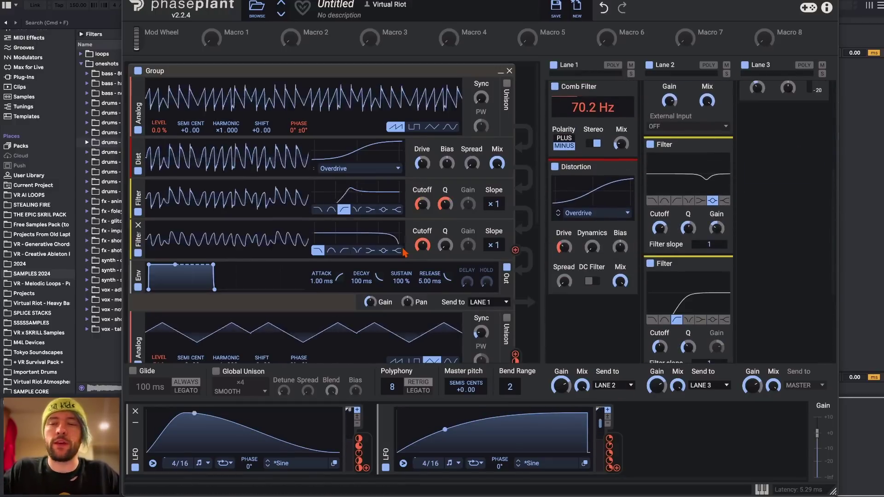
pyautogui.scroll(-5, 408, 251)
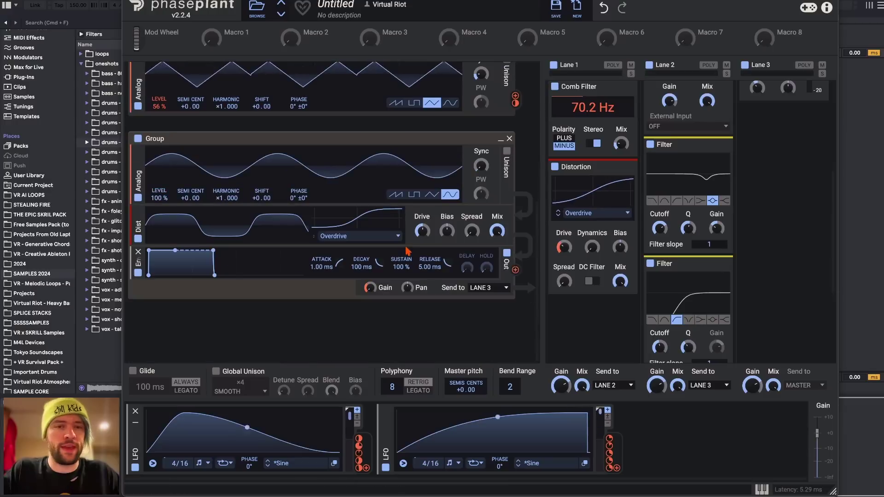
pyautogui.click(497, 288)
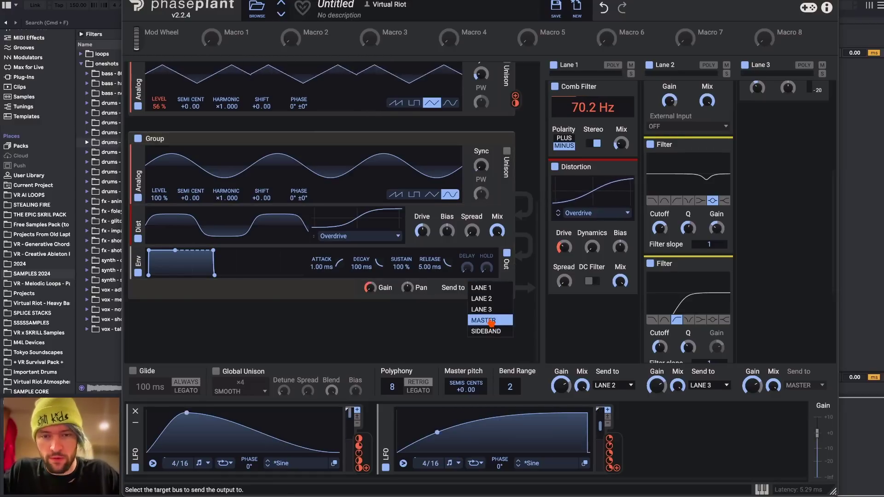
pyautogui.click(486, 322)
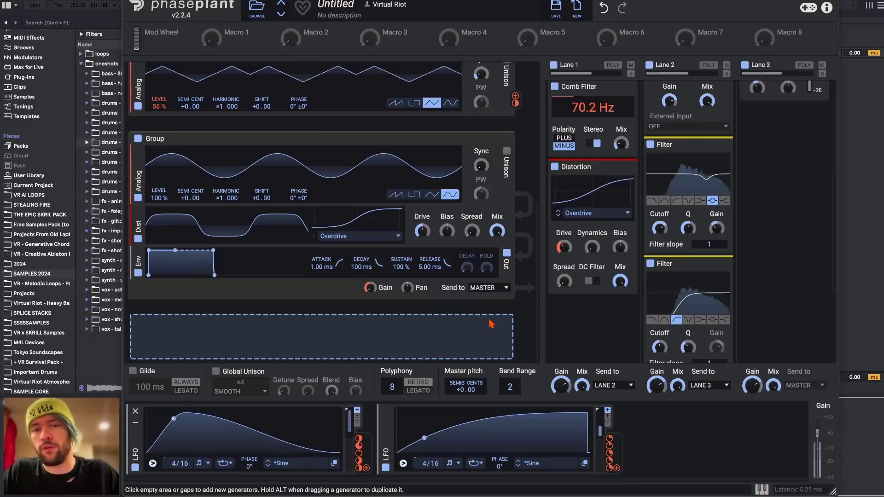
pyautogui.click(487, 288)
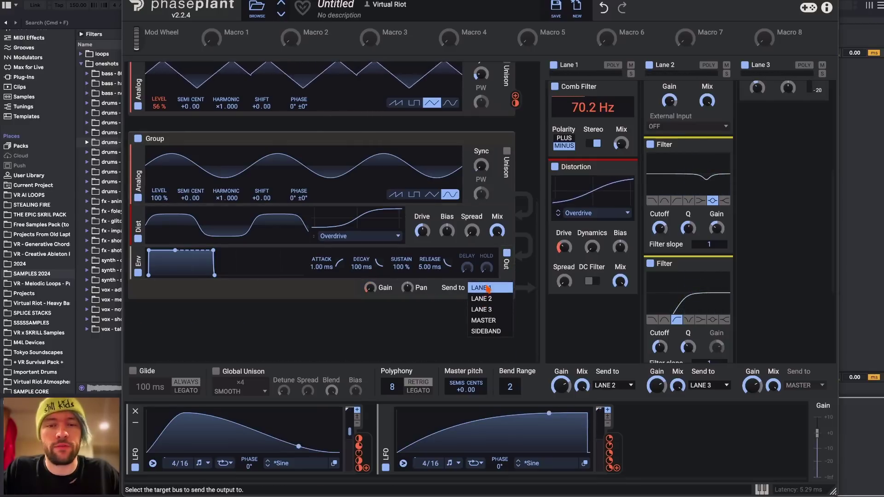
pyautogui.click(487, 310)
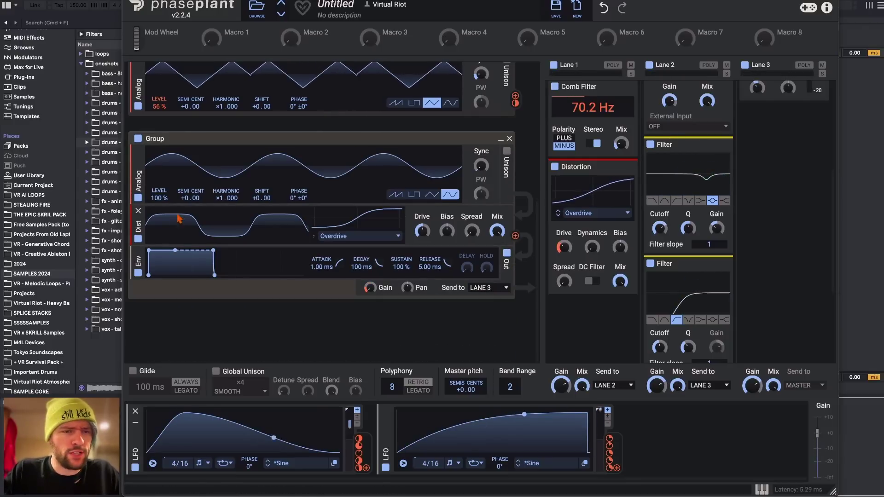
# Remove the Distortion from the sine group and raise its oscillator's level to 168%
pyautogui.click(138, 211)
pyautogui.moveTo(158, 238); pyautogui.dragTo(159, 217)
# Adjust the cutoff of the high-pass Filter in the first generator group
pyautogui.scroll(5, 765, 213)
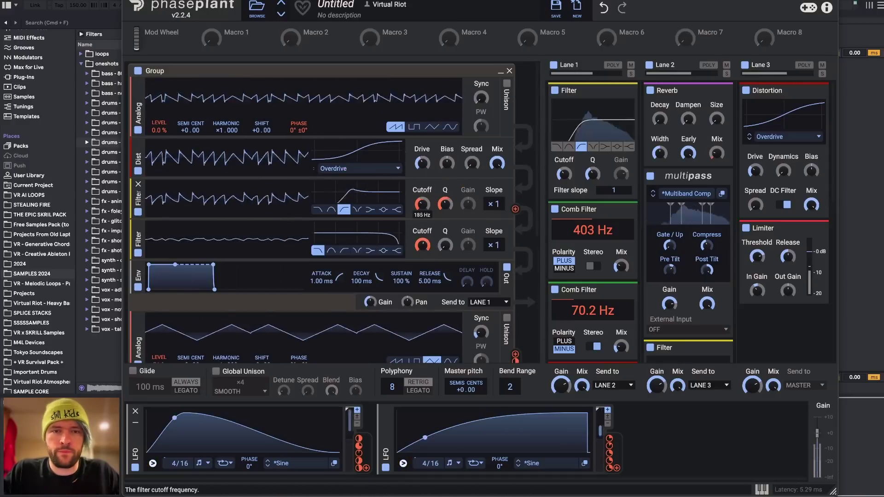
pyautogui.moveTo(422, 204); pyautogui.dragTo(421, 213)
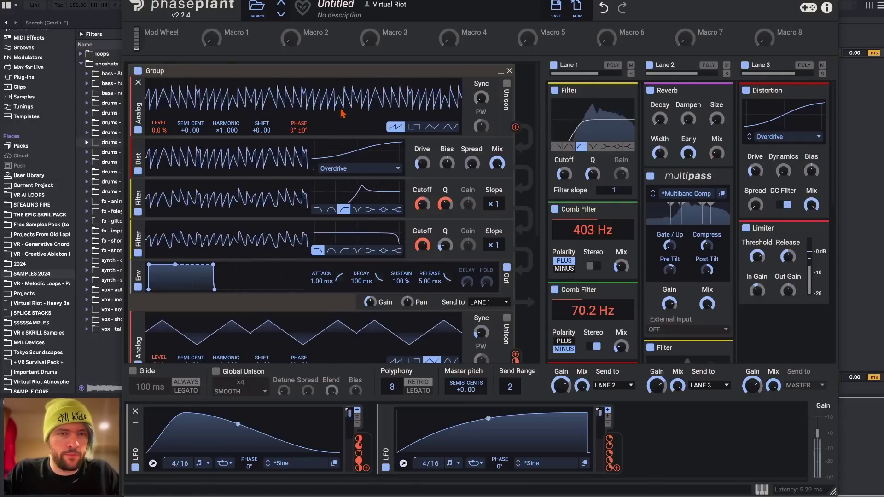
# Modulate the triangle oscillator's Sync with the second LFO by about +31%
pyautogui.scroll(-3, 239, 137)
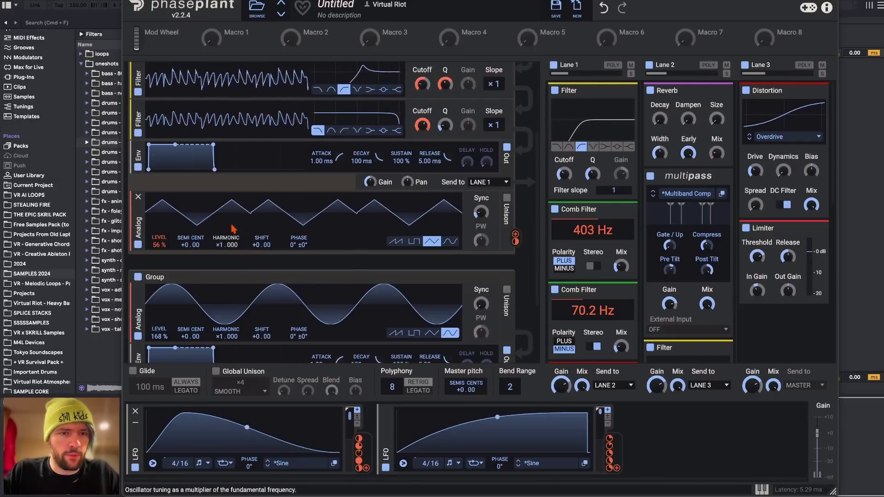
pyautogui.scroll(2, 481, 212)
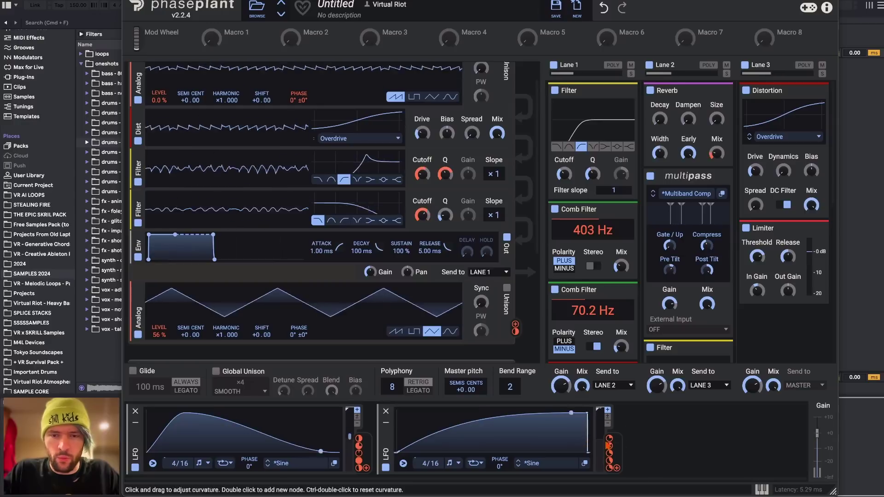
pyautogui.moveTo(609, 445); pyautogui.dragTo(480, 317)
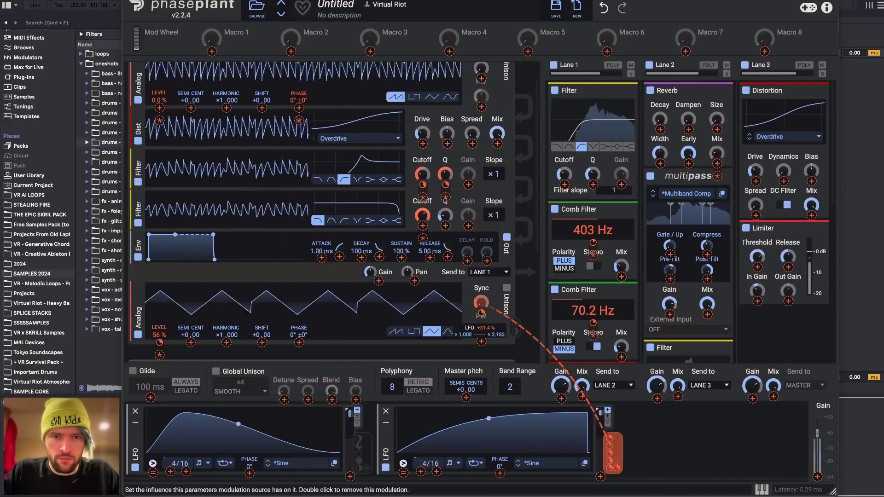
pyautogui.moveTo(480, 317); pyautogui.dragTo(480, 304)
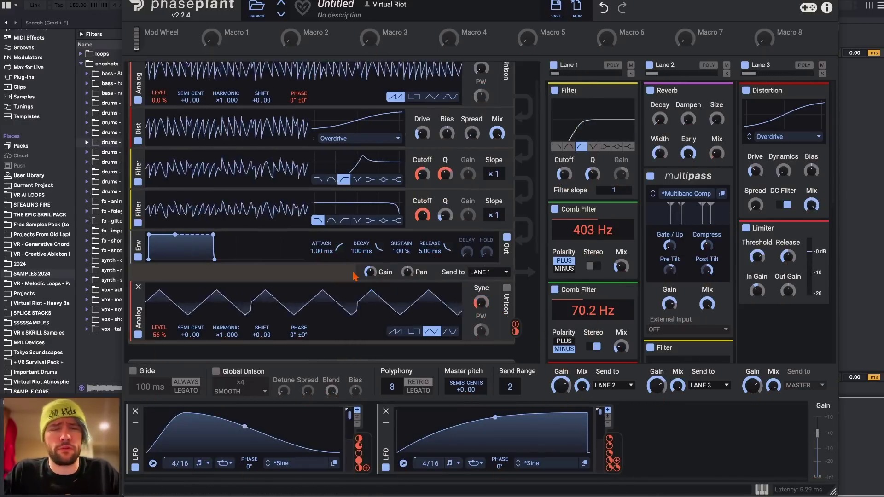
# Add a Chorus with three taps at the end of Lane 1 and modulate it with the first LFO
pyautogui.scroll(1, 391, 295)
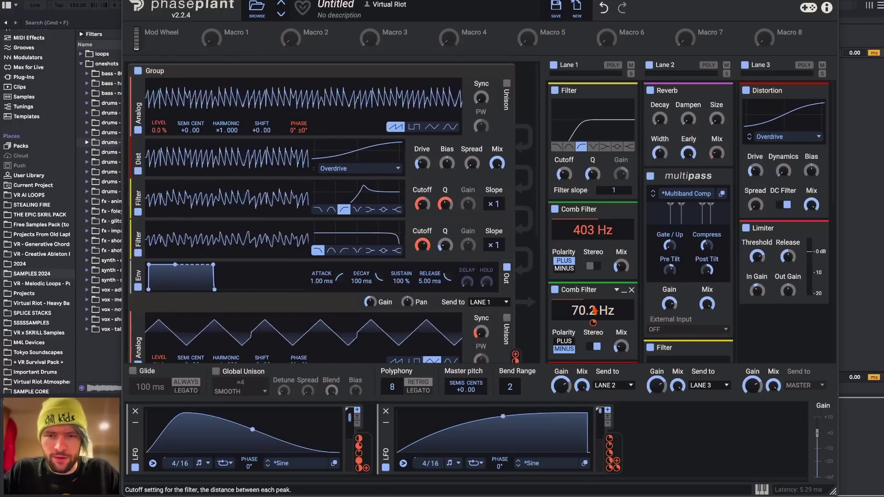
pyautogui.scroll(2, 620, 266)
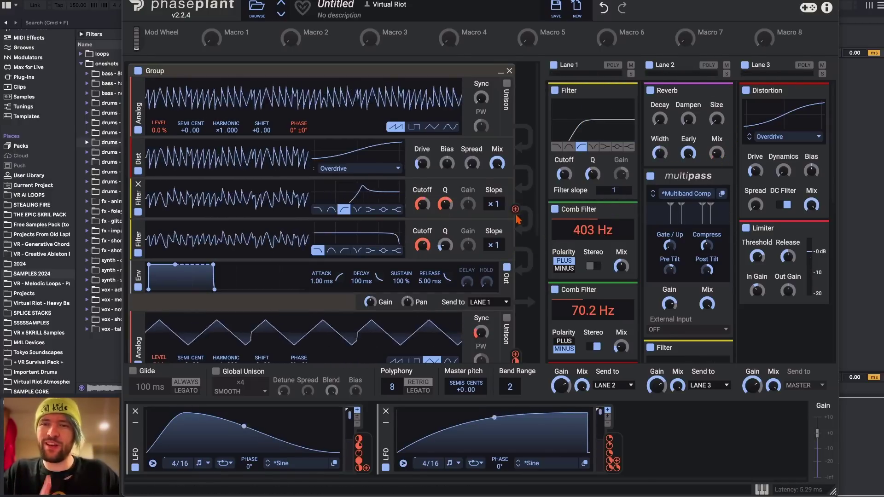
pyautogui.scroll(-5, 689, 171)
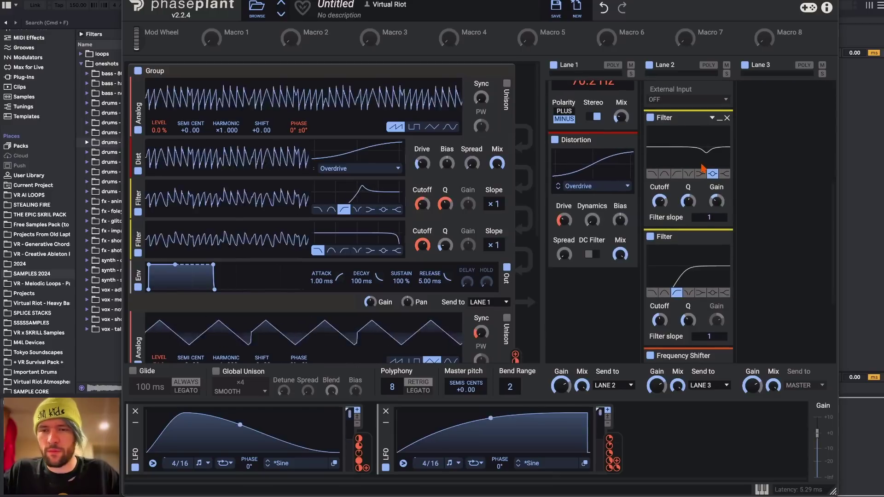
pyautogui.scroll(5, 702, 168)
pyautogui.scroll(-6, 699, 152)
pyautogui.scroll(6, 690, 115)
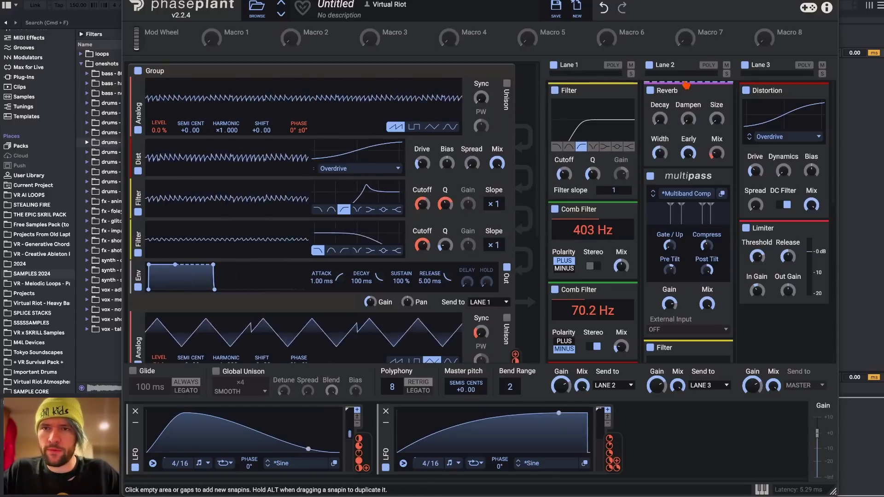
pyautogui.scroll(-5, 685, 115)
pyautogui.click(592, 227)
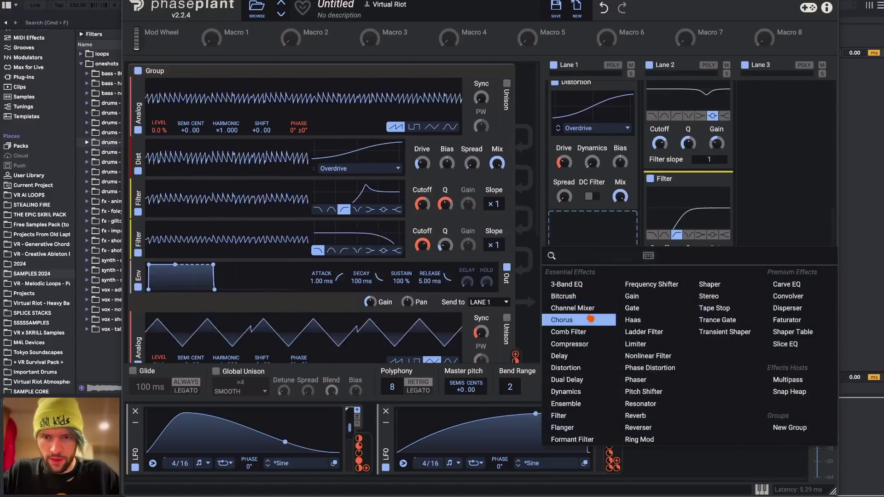
pyautogui.click(575, 321)
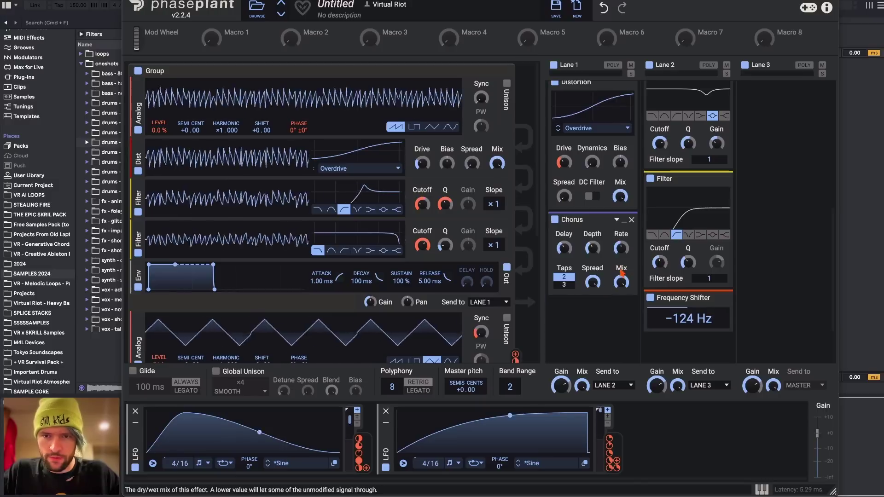
pyautogui.click(569, 284)
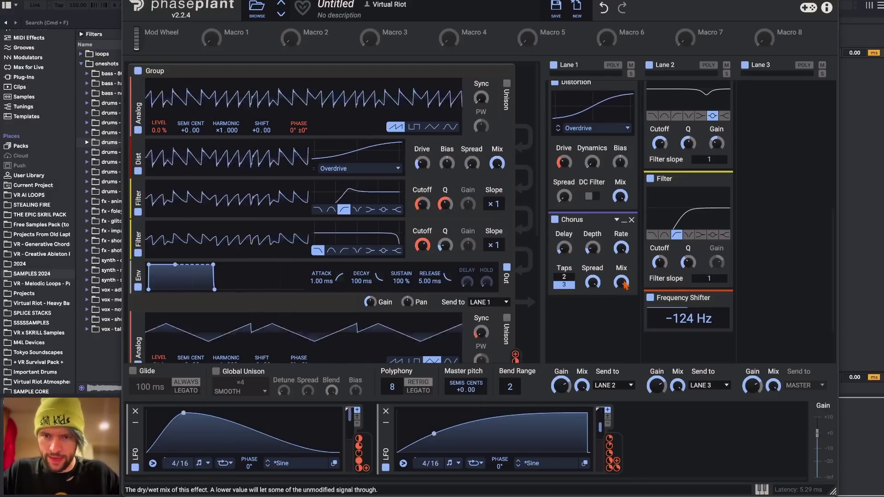
pyautogui.moveTo(367, 472); pyautogui.dragTo(621, 253)
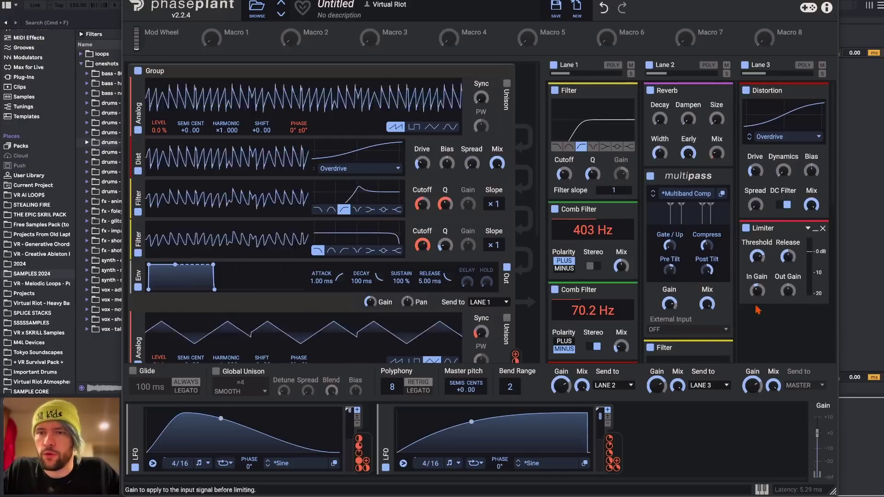
# Insert a 3-Band EQ between the Distortion and Limiter in Lane 3, shaped with slightly cut mids, boosted highs and shifted crossovers
pyautogui.click(782, 317)
pyautogui.click(572, 320)
pyautogui.moveTo(794, 310); pyautogui.dragTo(811, 289)
pyautogui.moveTo(801, 239); pyautogui.dragTo(810, 240)
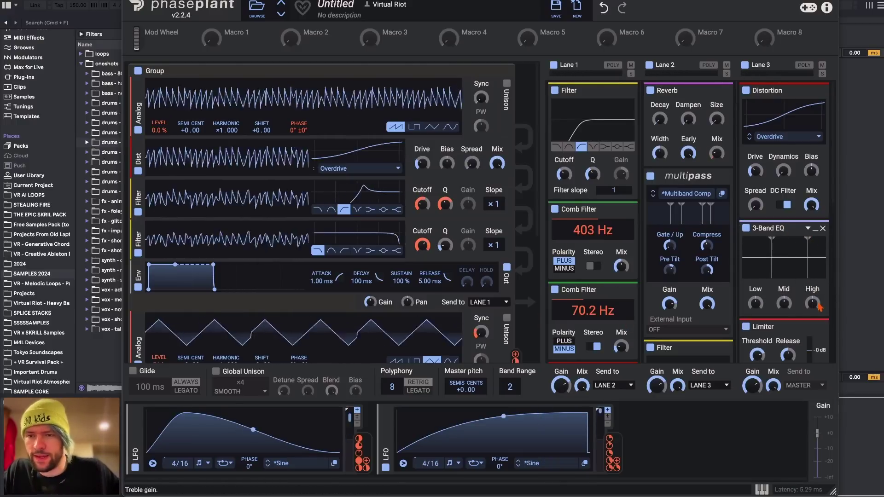
pyautogui.moveTo(819, 307); pyautogui.dragTo(818, 295)
pyautogui.moveTo(813, 247); pyautogui.dragTo(783, 240)
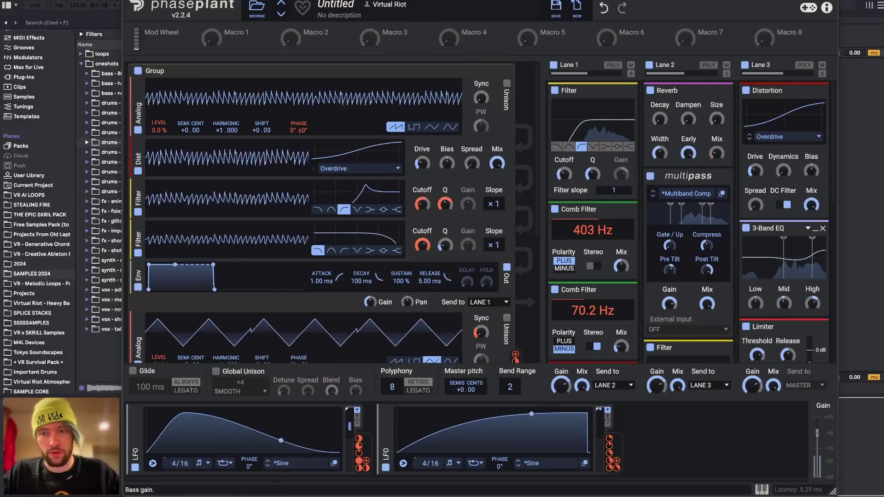
# Adjust the low-band gain of Lane 3's 3-Band EQ and save the patch as a named preset
pyautogui.moveTo(755, 302); pyautogui.dragTo(754, 290)
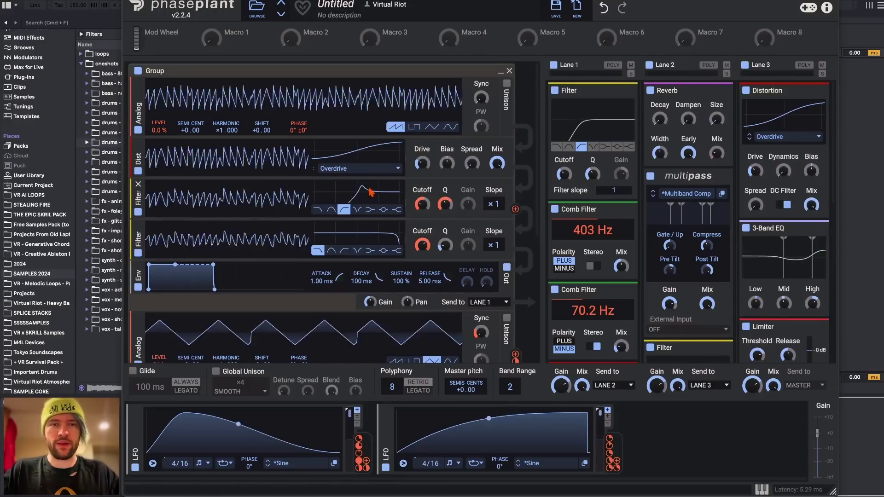
pyautogui.click(555, 8)
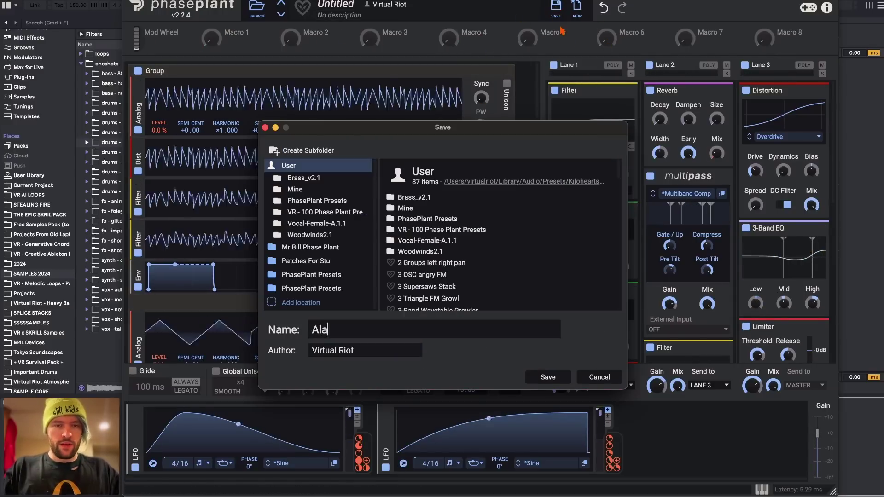
pyautogui.press('Return')
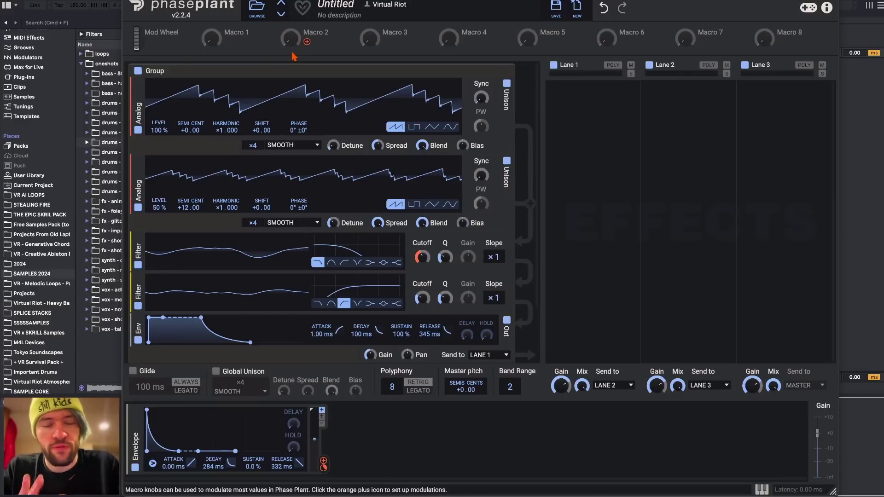
# Add a Snap Heap effect host to Lane 1 and open its full editor window
pyautogui.click(588, 119)
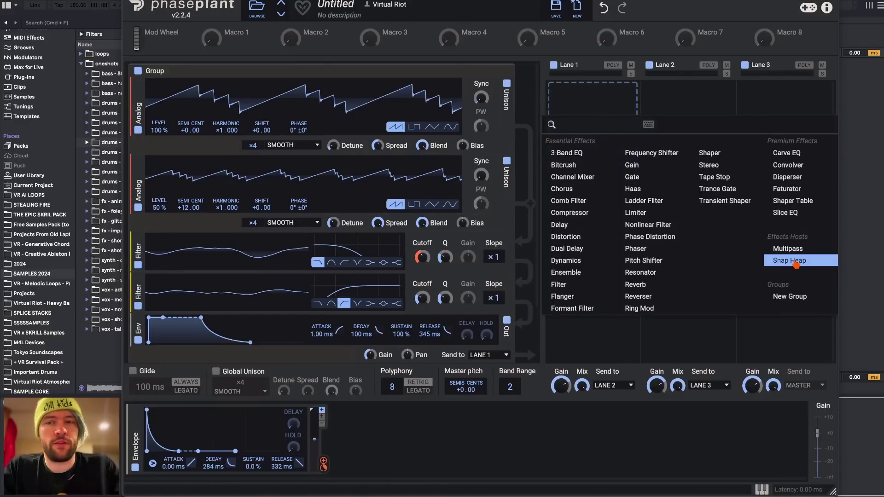
pyautogui.press('Escape')
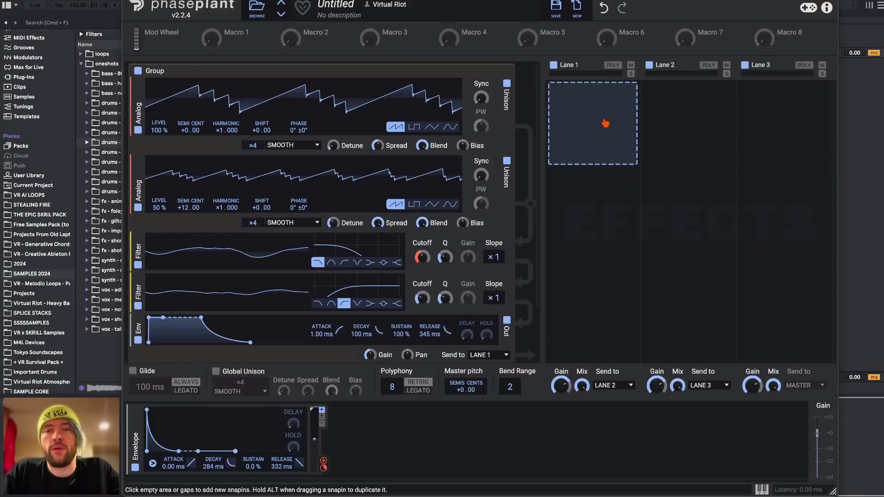
pyautogui.click(602, 123)
pyautogui.click(616, 89)
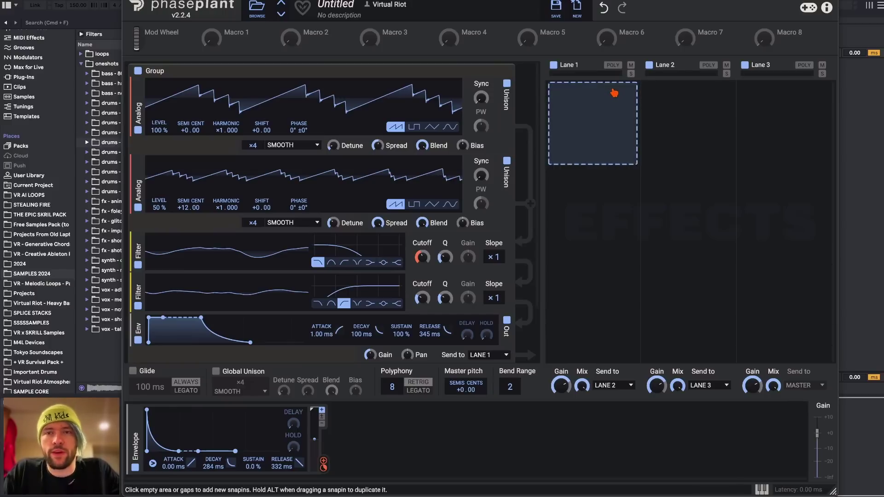
pyautogui.click(595, 111)
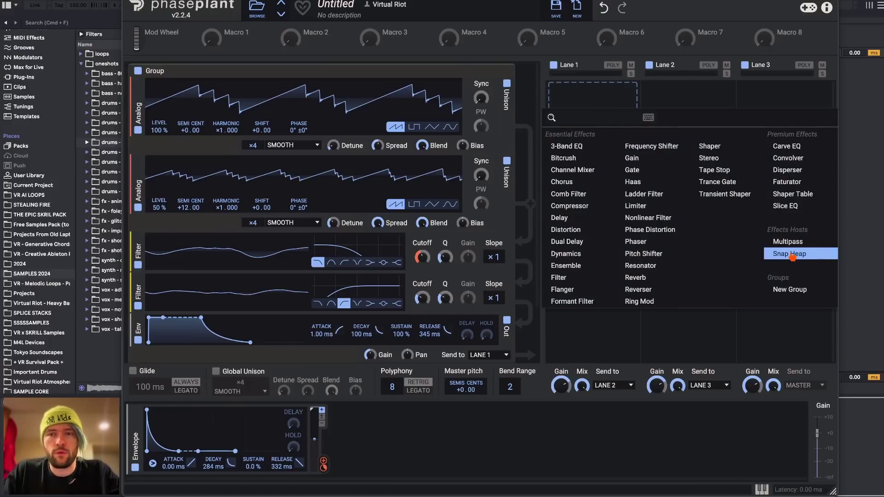
pyautogui.click(791, 254)
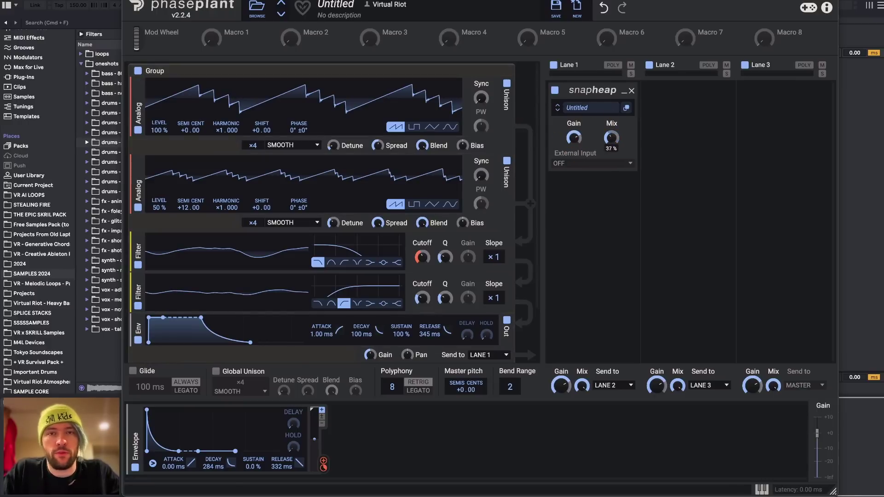
pyautogui.click(626, 108)
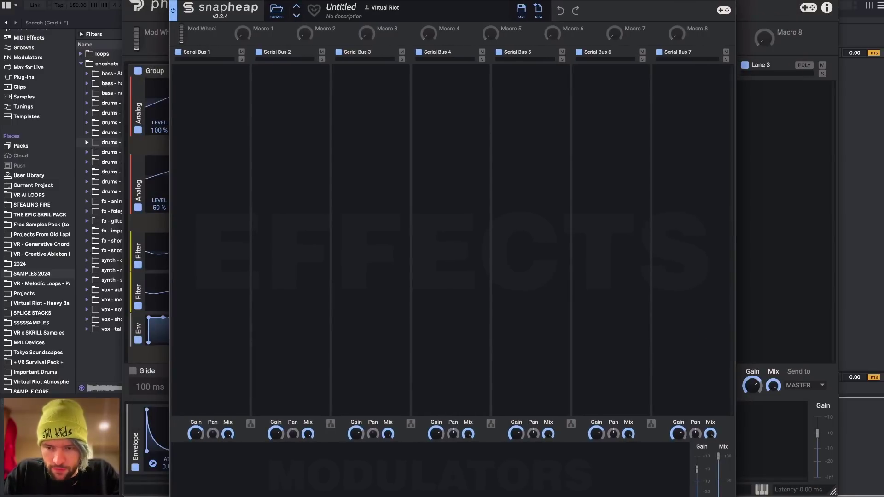
pyautogui.moveTo(581, 1); pyautogui.dragTo(440, 399)
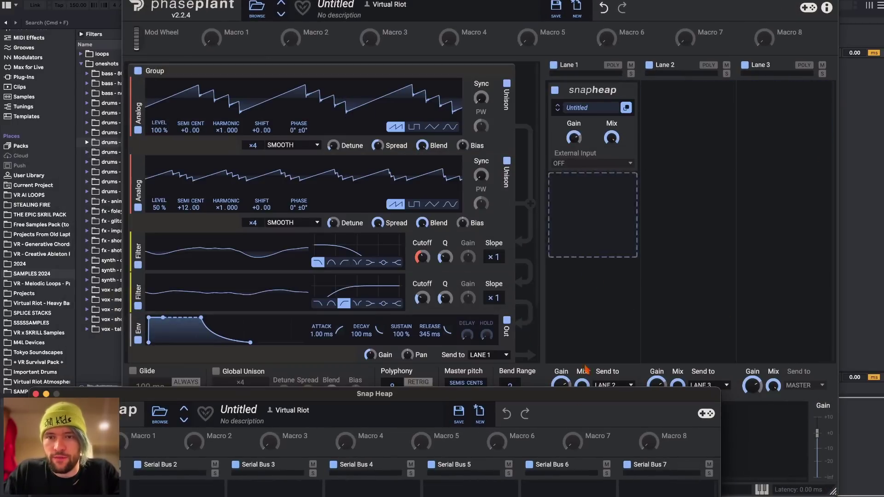
pyautogui.doubleClick(468, 395)
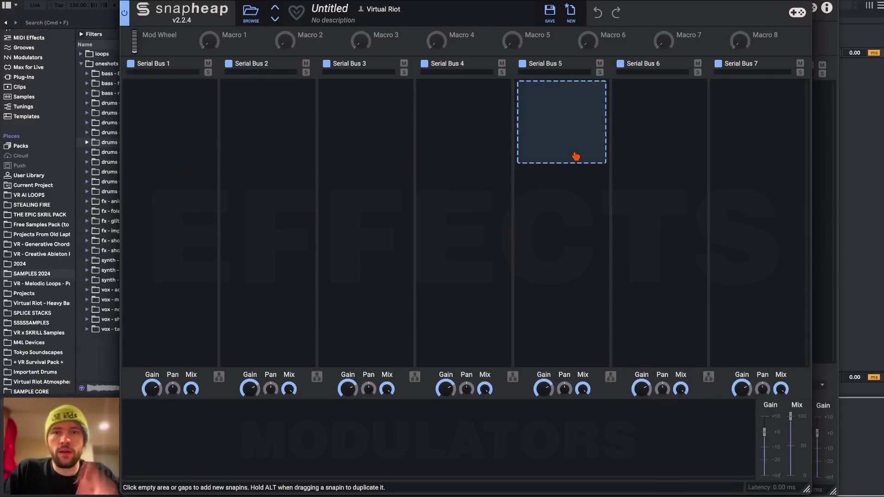
# Try grouping the first four Snap Heap buses in parallel, and return them all to serial routing
pyautogui.click(219, 377)
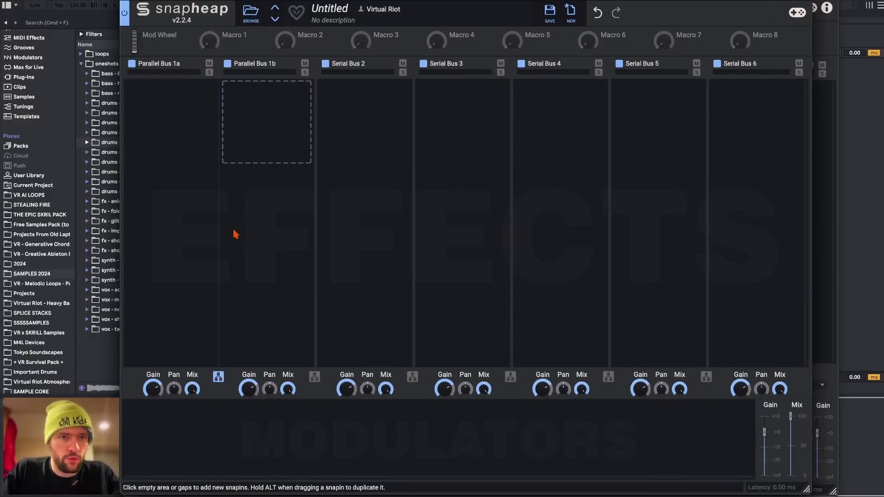
pyautogui.click(315, 377)
pyautogui.click(412, 377)
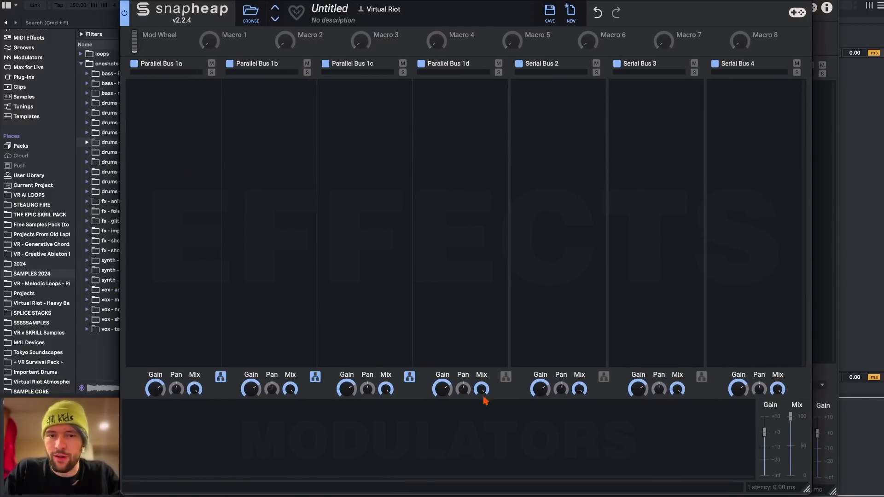
pyautogui.click(409, 377)
pyautogui.click(316, 379)
pyautogui.click(220, 377)
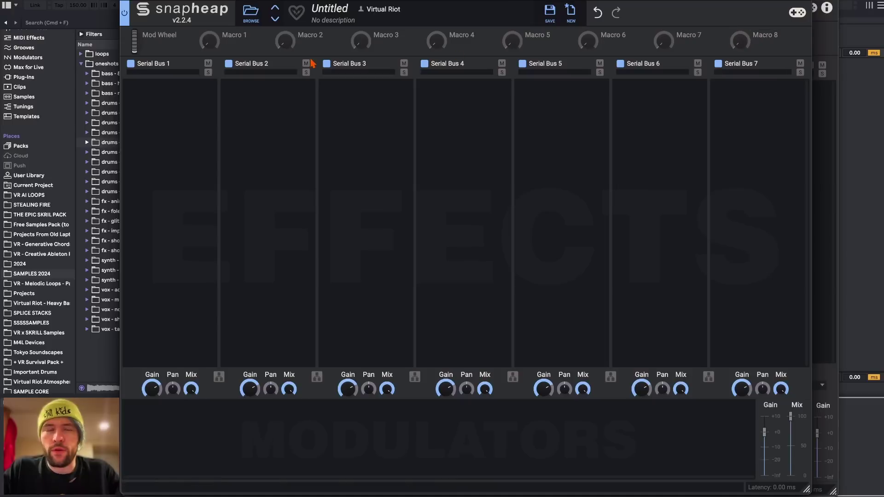
# Add a Delay to Serial Bus 1 with a tempo-synced 3/16 time, panned fully right and with Bounce enabled
pyautogui.click(177, 80)
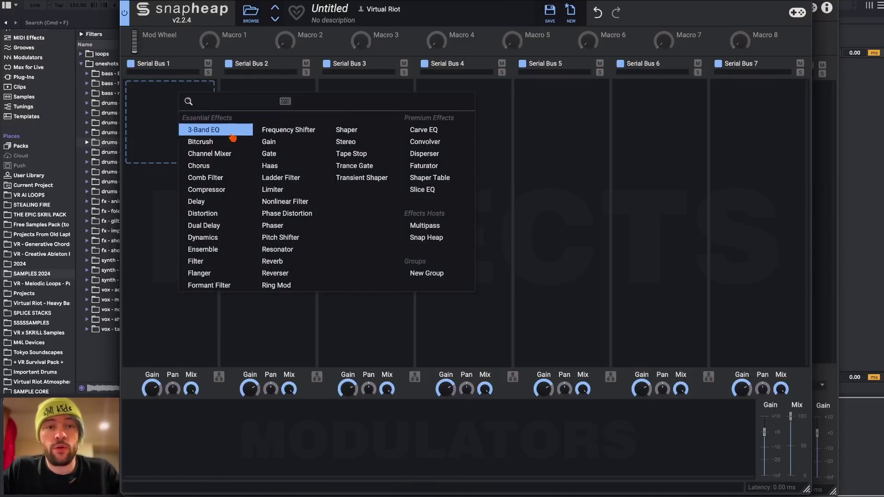
pyautogui.press('Escape')
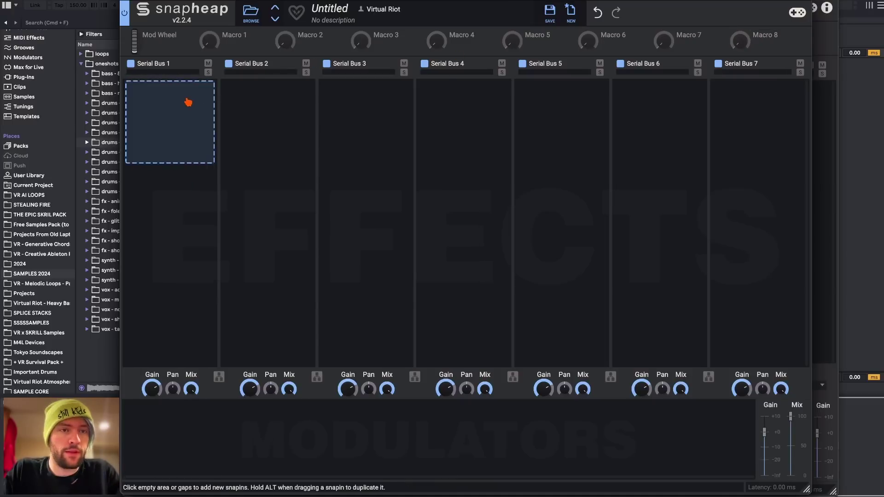
pyautogui.click(187, 103)
pyautogui.click(229, 208)
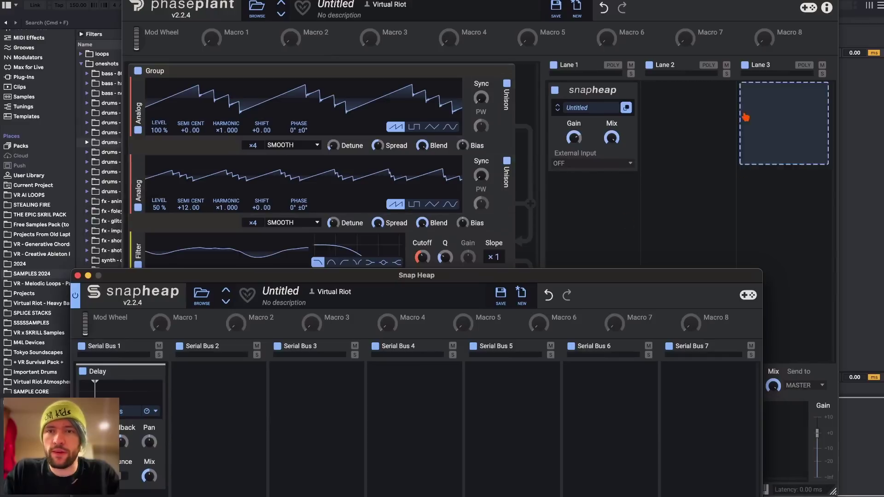
pyautogui.moveTo(518, 282); pyautogui.dragTo(599, 0)
pyautogui.click(242, 129)
pyautogui.click(233, 142)
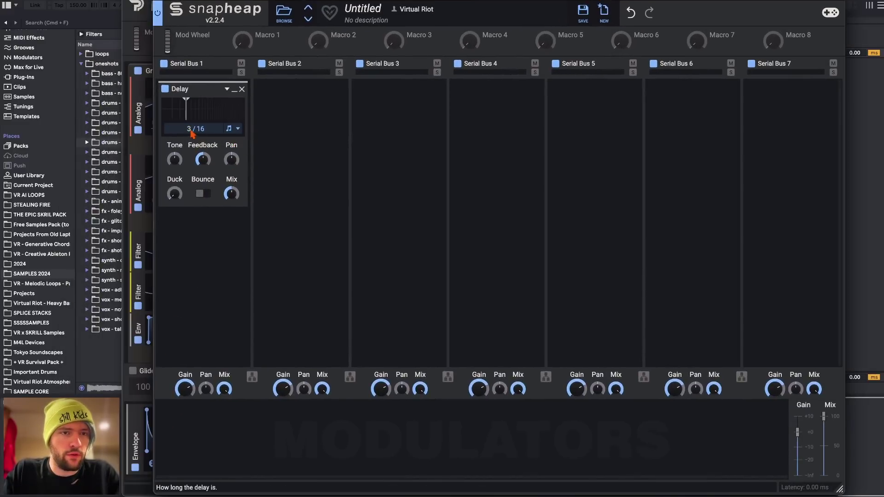
pyautogui.click(203, 193)
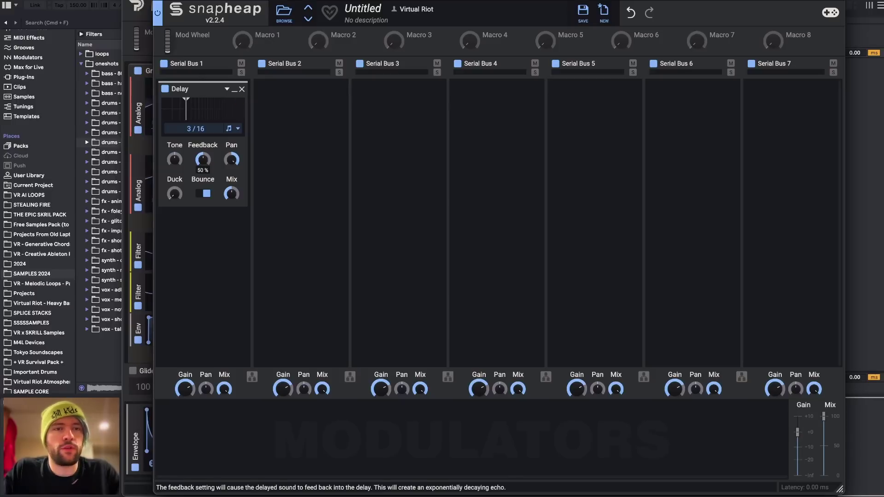
# Turn the Delay's Feedback down to zero, assign Macro 1 to modulate it, and close the Snap Heap editor
pyautogui.click(241, 40)
pyautogui.click(209, 163)
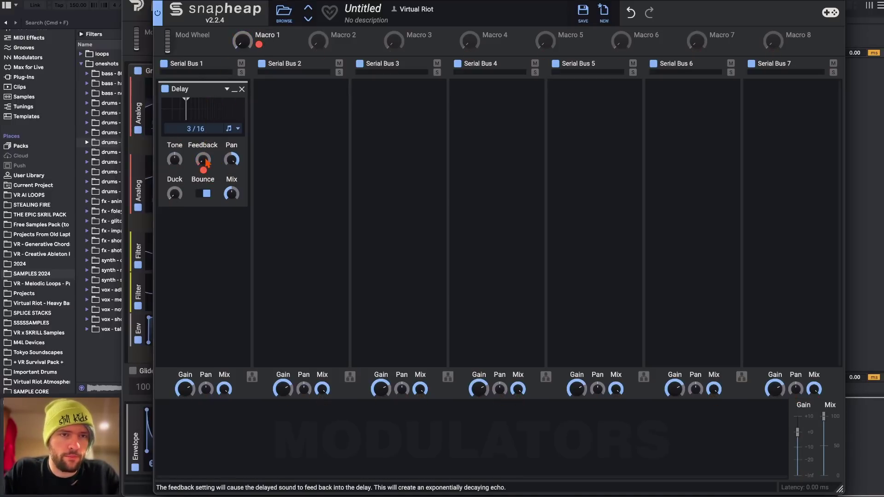
pyautogui.click(158, 12)
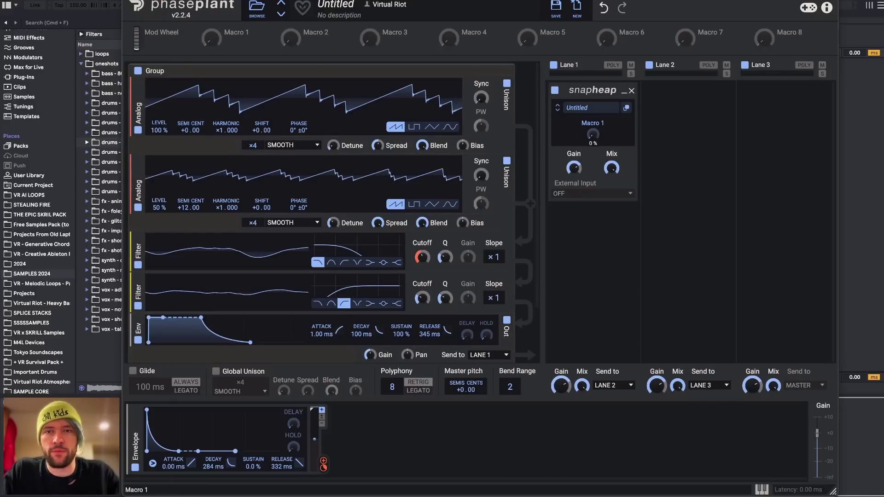
# Rename the Snap Heap's Macro 1 to "Feedback"
pyautogui.click(626, 109)
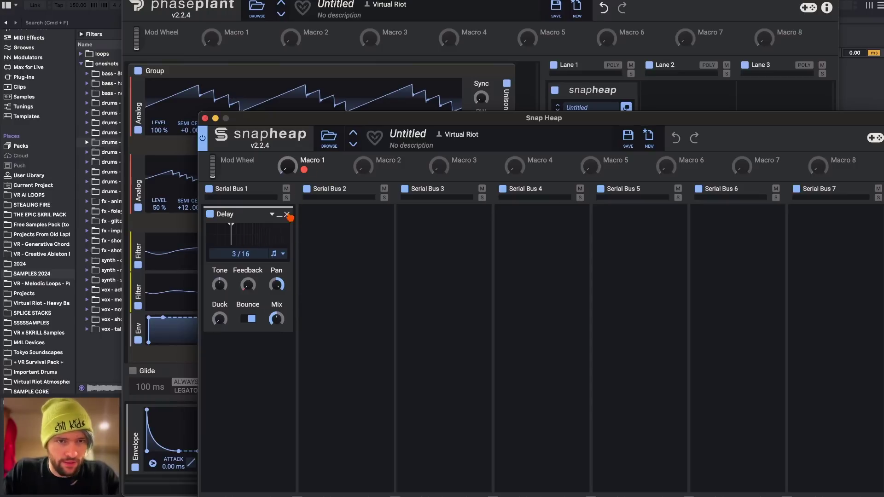
pyautogui.click(205, 118)
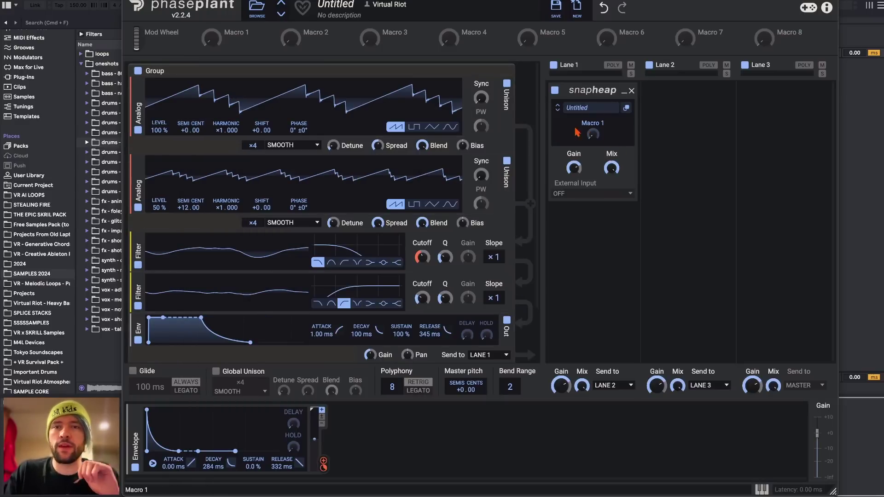
pyautogui.click(626, 108)
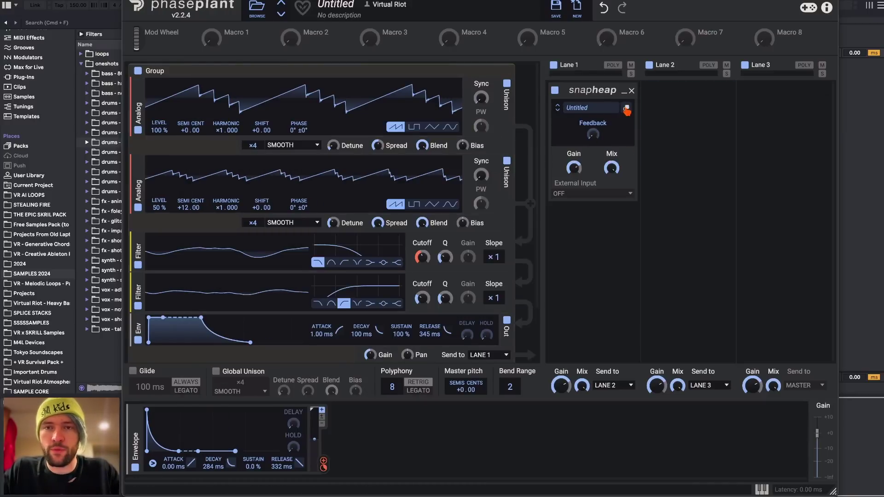
# Add a two-tap Chorus before the Delay in the Snap Heap's Serial Bus 1
pyautogui.click(626, 108)
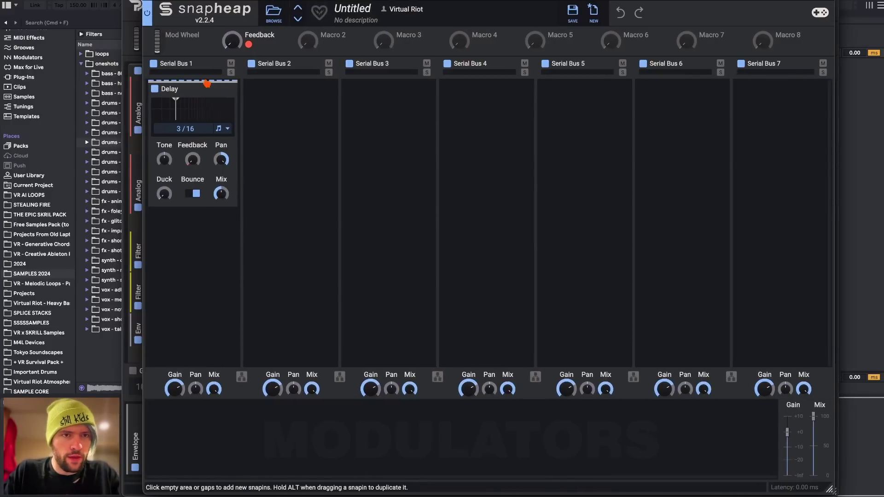
pyautogui.click(207, 83)
pyautogui.click(238, 154)
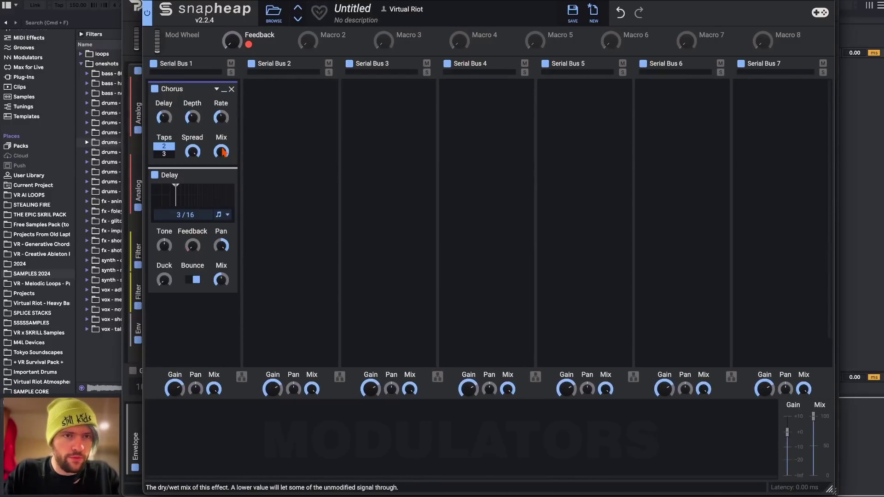
pyautogui.click(212, 366)
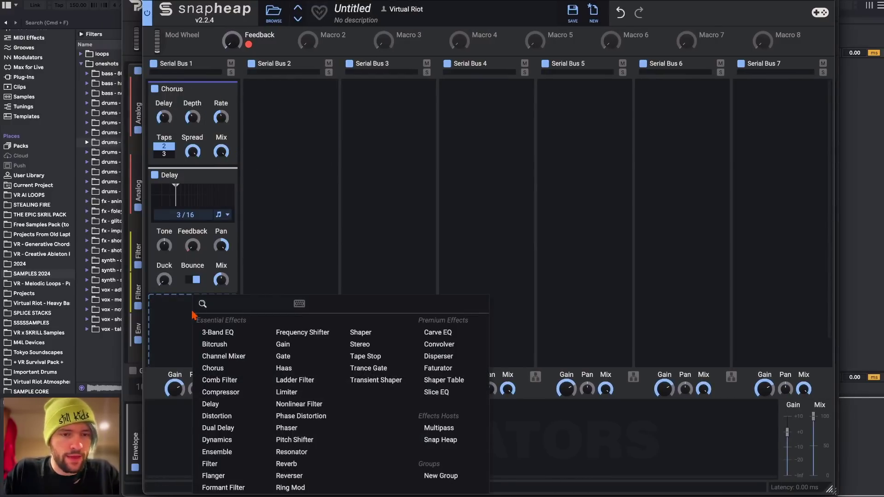
pyautogui.click(271, 211)
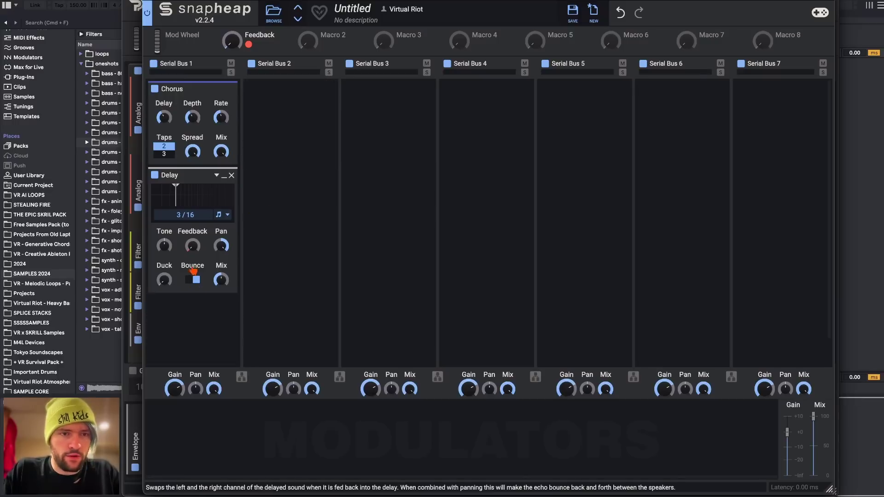
# Add two Filter effects, one after the other, to Serial Bus 2
pyautogui.click(278, 127)
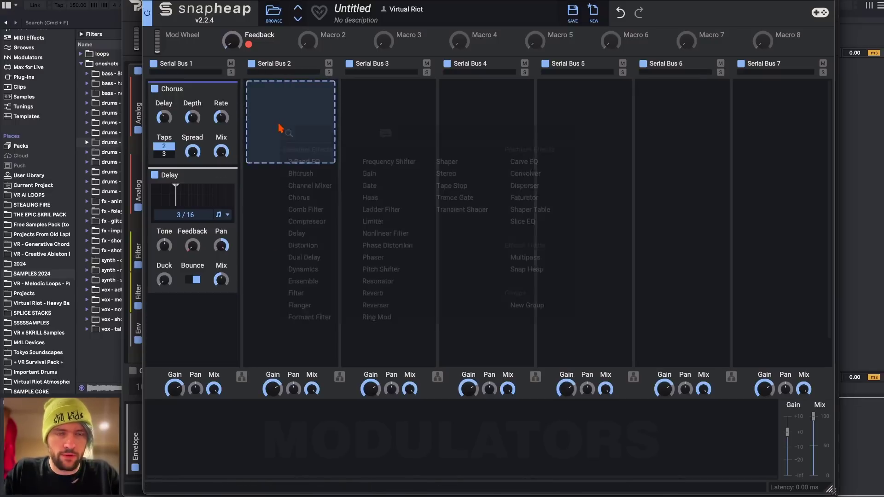
pyautogui.click(311, 296)
pyautogui.click(298, 222)
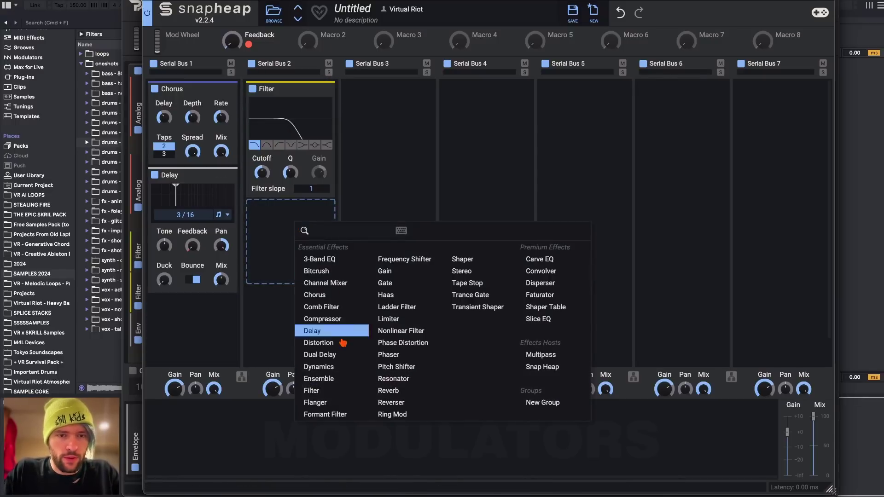
# Raise the second Filter's low-pass cutoff to about 4.7 kHz and make the first a high-pass at about 779 Hz
pyautogui.moveTo(261, 291); pyautogui.dragTo(262, 280)
pyautogui.click(279, 146)
pyautogui.moveTo(261, 173); pyautogui.dragTo(311, 184)
pyautogui.press('super+z')
pyautogui.moveTo(266, 174); pyautogui.dragTo(266, 164)
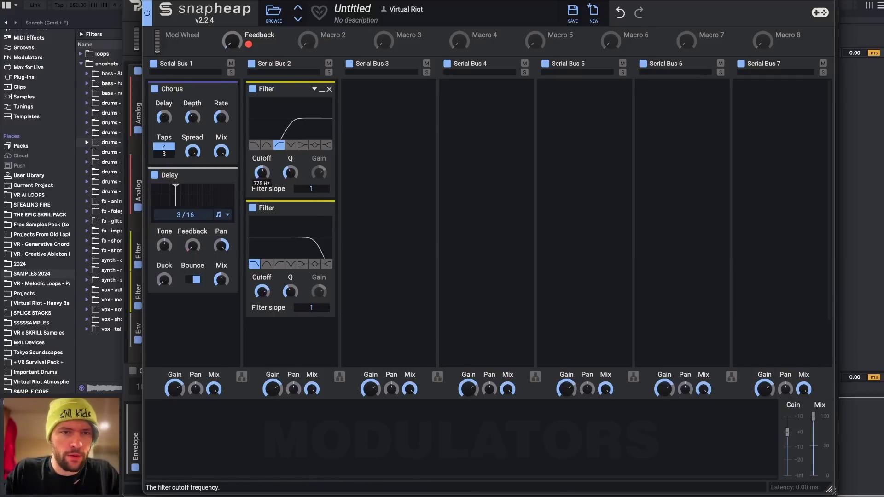
# Set the high-pass Filter's cutoff to 750 Hz and lower the low-pass Filter's cutoff to match it
pyautogui.rightClick(266, 174)
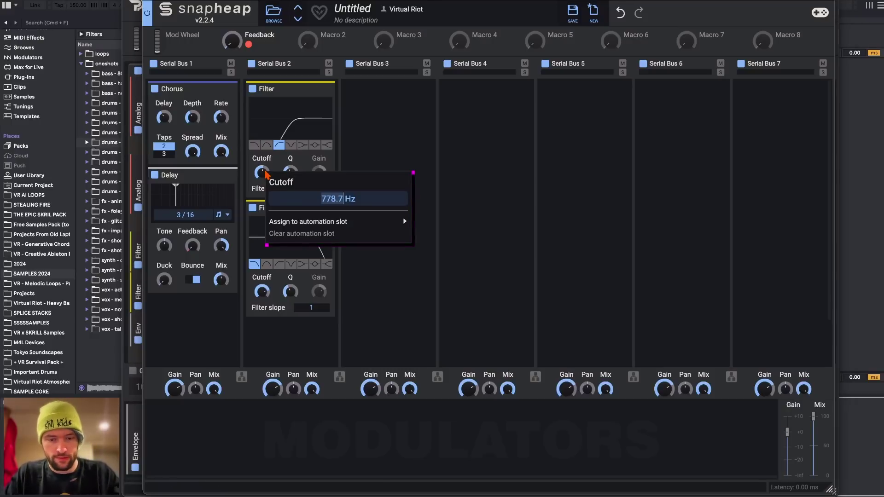
pyautogui.click(266, 174)
pyautogui.rightClick(263, 291)
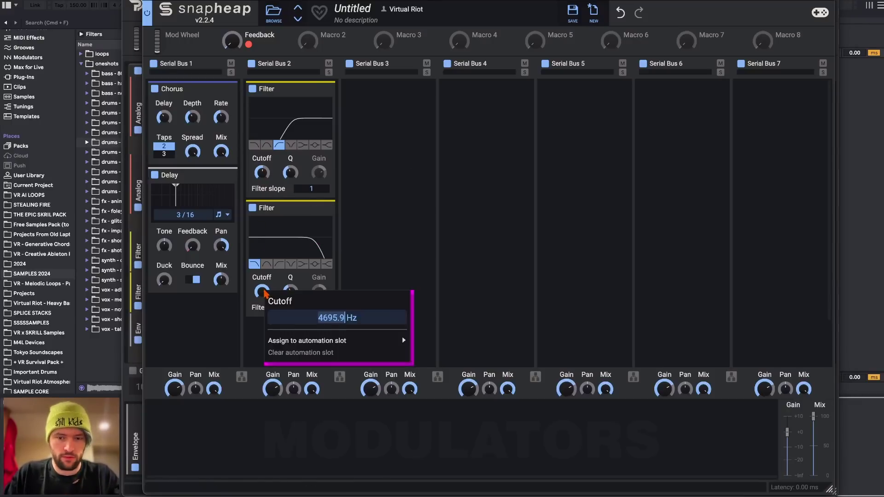
pyautogui.write('778')
pyautogui.press('Return')
# Modulate the high-pass Filter's cutoff by a negative amount and the low-pass Filter's cutoff by +30% from Macro 2
pyautogui.click(324, 45)
pyautogui.moveTo(325, 45); pyautogui.dragTo(262, 183)
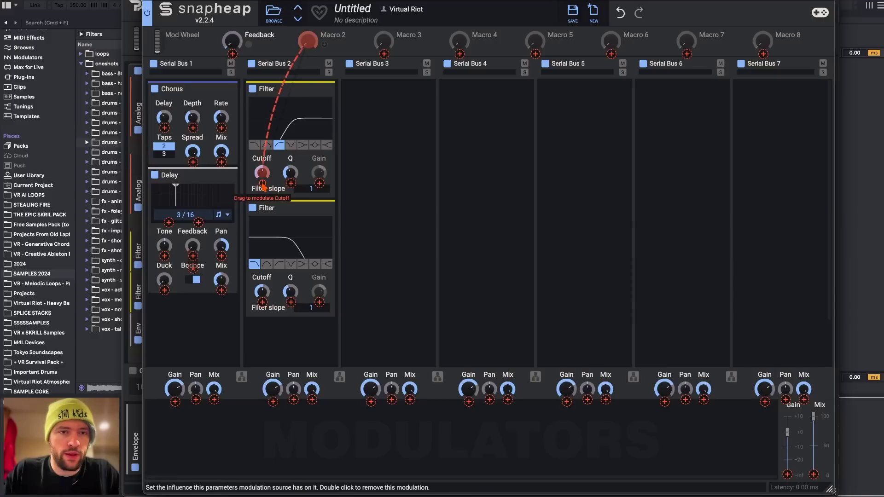
pyautogui.rightClick(262, 184)
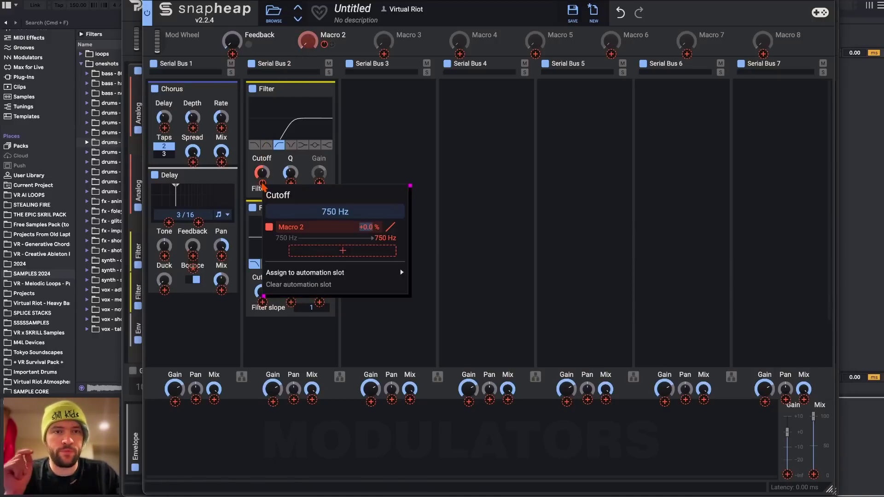
pyautogui.write('-3')
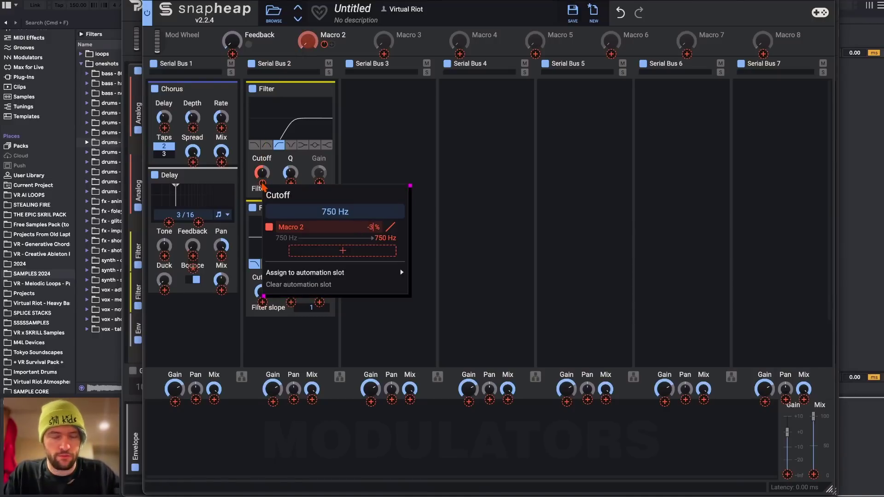
pyautogui.press('Return')
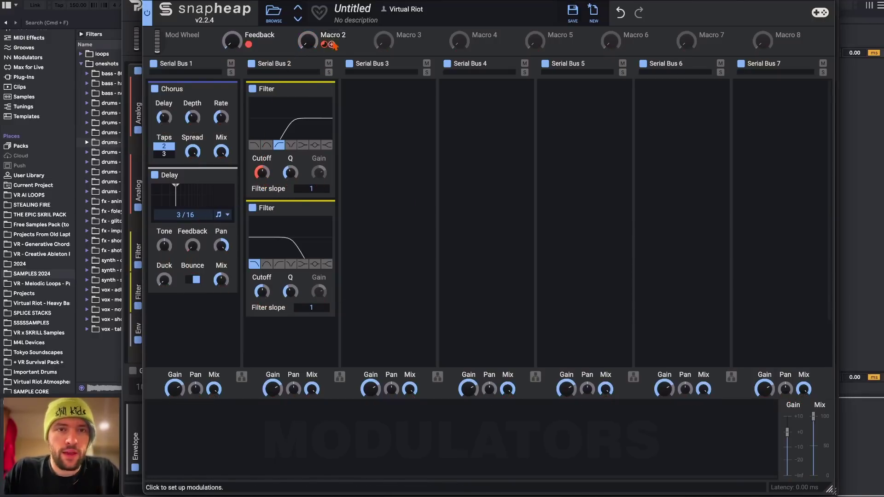
pyautogui.moveTo(331, 43); pyautogui.dragTo(265, 304)
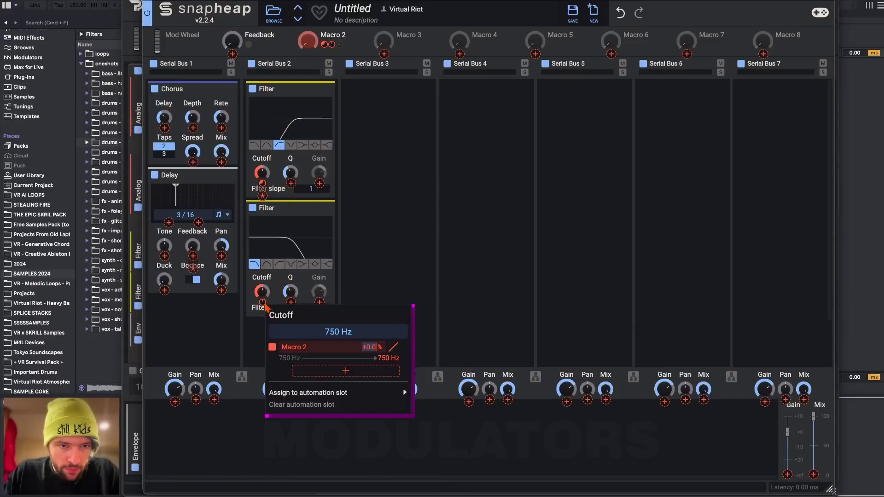
pyautogui.write('30')
pyautogui.press('Return')
# Try out Macro 2 on the filter cutoffs and rename it as Width
pyautogui.moveTo(308, 42); pyautogui.dragTo(308, 14)
pyautogui.doubleClick(328, 35)
pyautogui.write('Width')
pyautogui.press('Return')
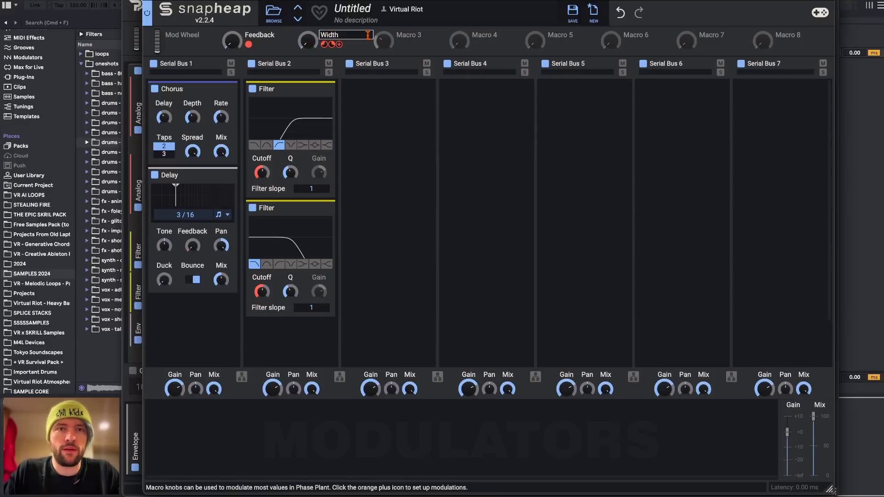
# Switch Macro 3's polarity to bipolar and set the macro to its centre position
pyautogui.click(386, 43)
pyautogui.rightClick(384, 43)
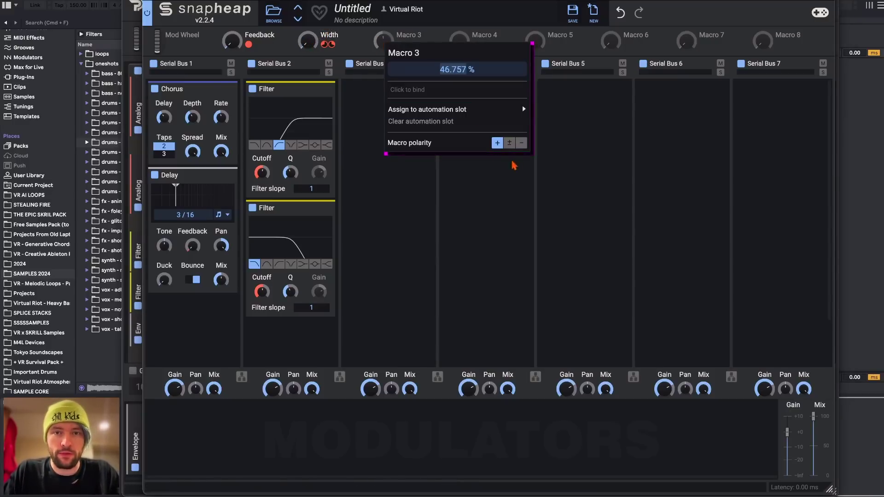
pyautogui.click(509, 142)
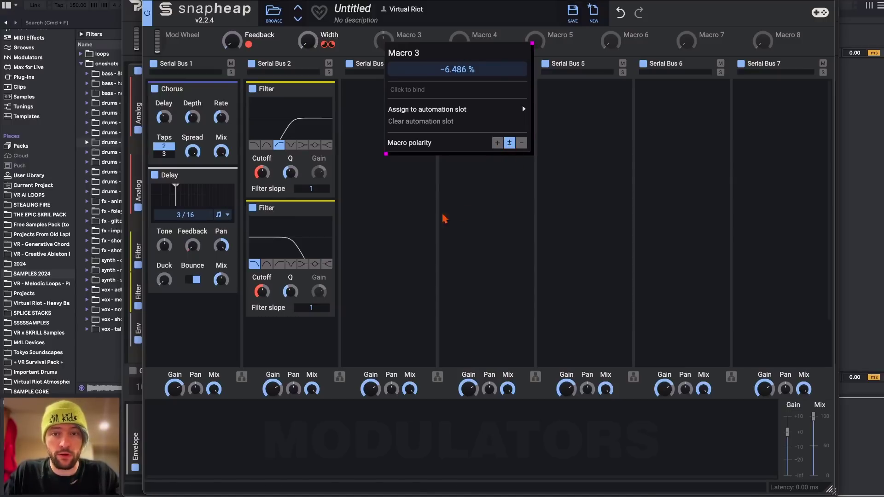
pyautogui.click(384, 42)
pyautogui.moveTo(384, 43); pyautogui.dragTo(389, 48)
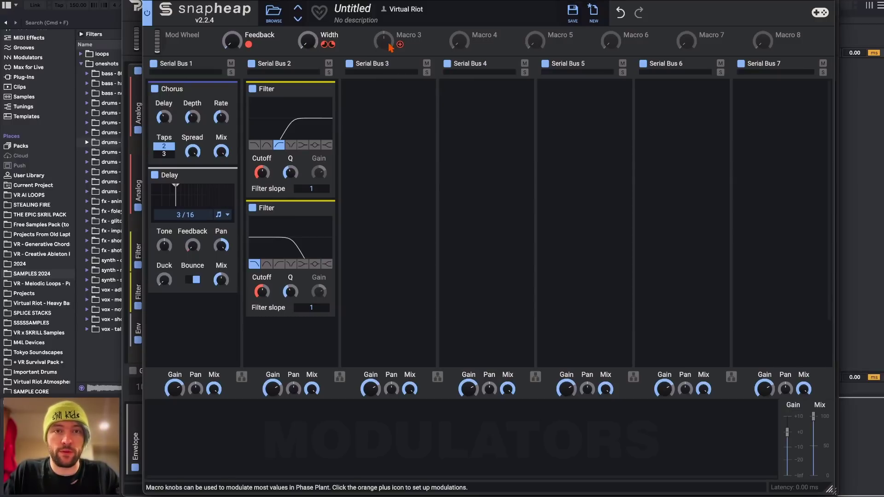
# Assign Macro 3 to modulate the cutoffs of both Filters in Serial Bus 2
pyautogui.click(400, 44)
pyautogui.moveTo(262, 183); pyautogui.dragTo(263, 179)
pyautogui.rightClick(263, 183)
pyautogui.press('Escape')
pyautogui.rightClick(262, 302)
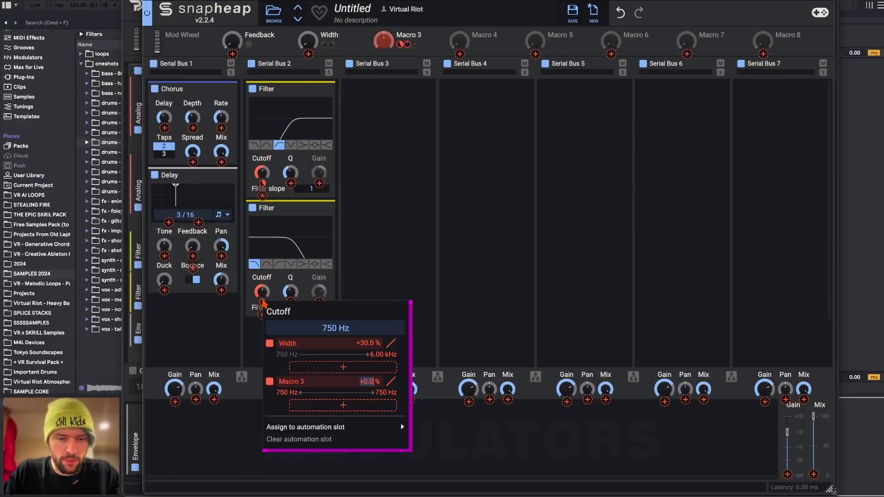
pyautogui.press('Escape')
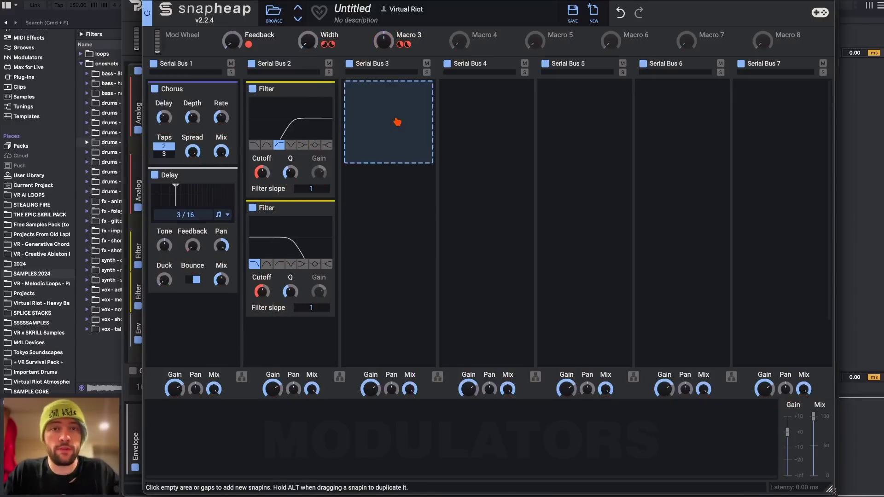
# Rename Macro 3 as Filter Offset and close the Snap Heap editor
pyautogui.moveTo(383, 41)
pyautogui.mouseDown()
pyautogui.moveTo(382, 29)
pyautogui.moveTo(383, 42)
pyautogui.mouseUp()
pyautogui.doubleClick(416, 34)
pyautogui.write('Filt')
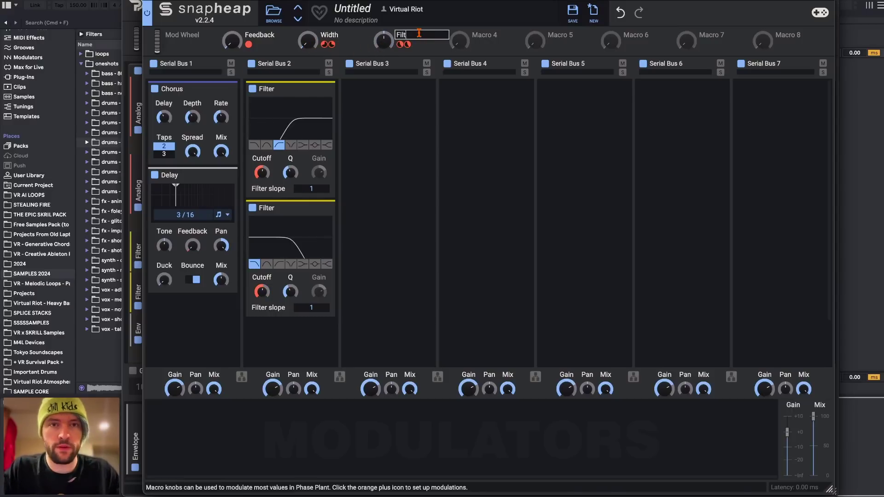
pyautogui.write('er Offset')
pyautogui.press('Return')
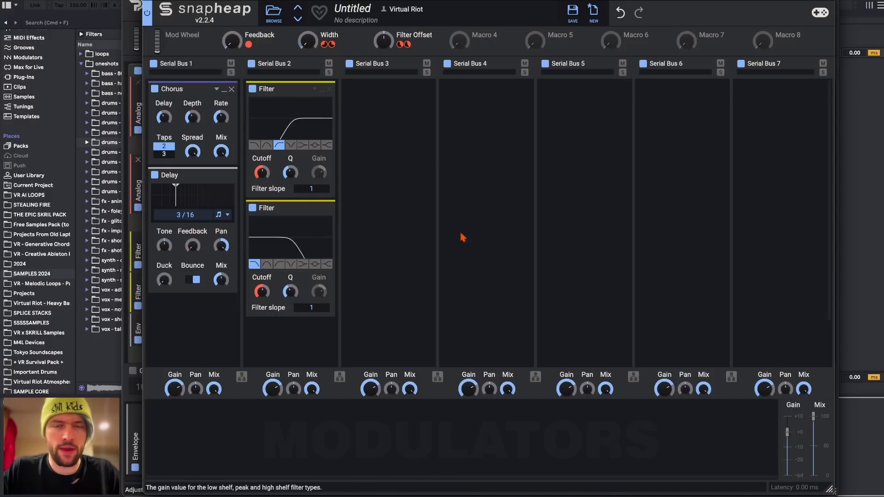
pyautogui.press('Escape')
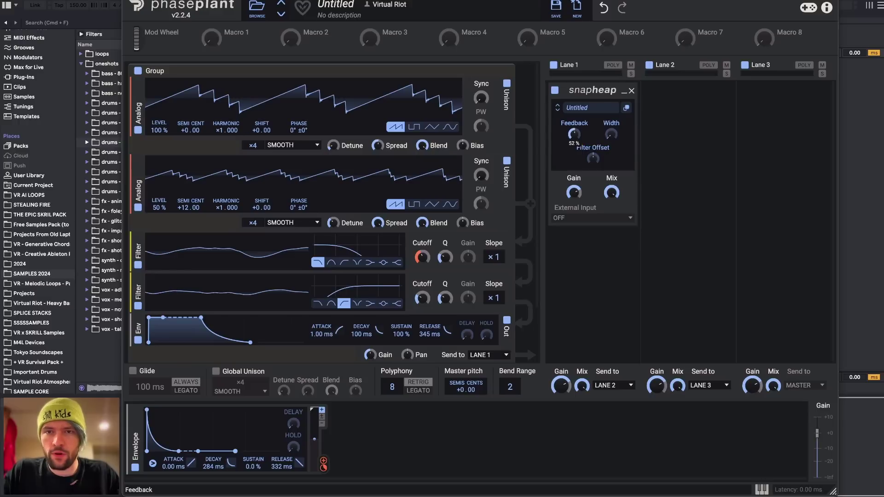
# Raise the Delay's mix inside the Snap Heap and lower the rack's overall Mix while trying out the Filter Offset
pyautogui.click(626, 108)
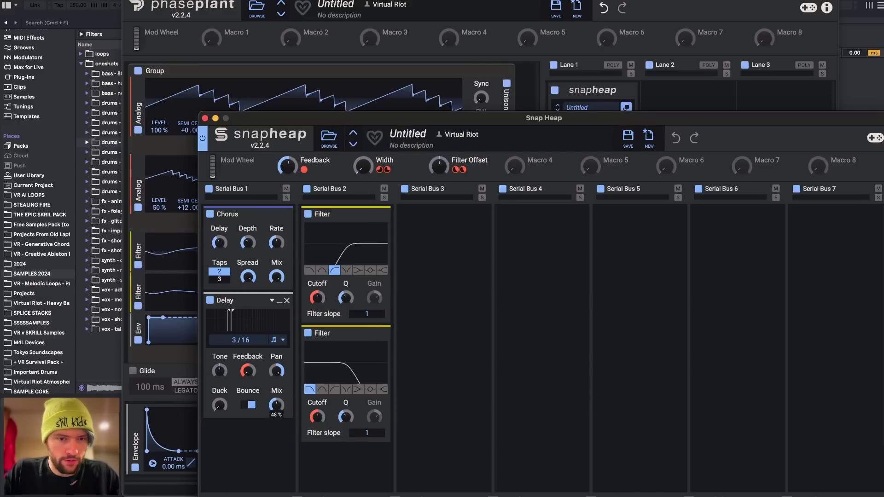
pyautogui.click(205, 117)
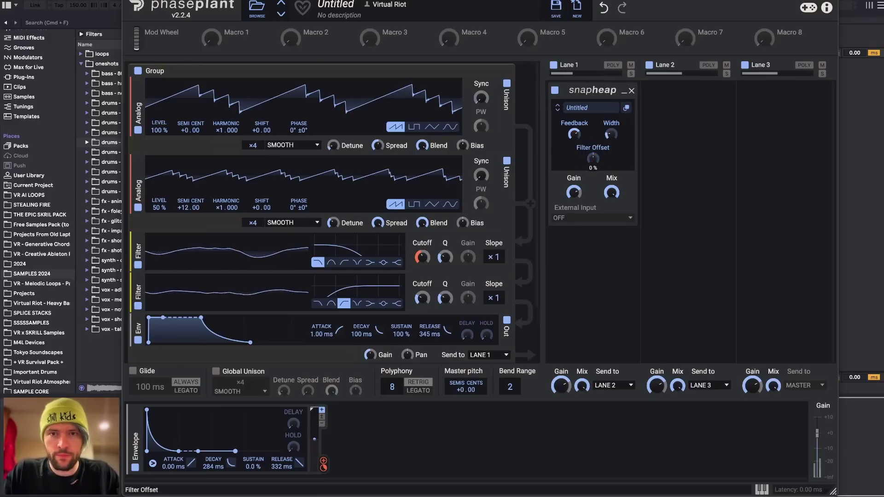
pyautogui.moveTo(593, 158); pyautogui.dragTo(594, 160)
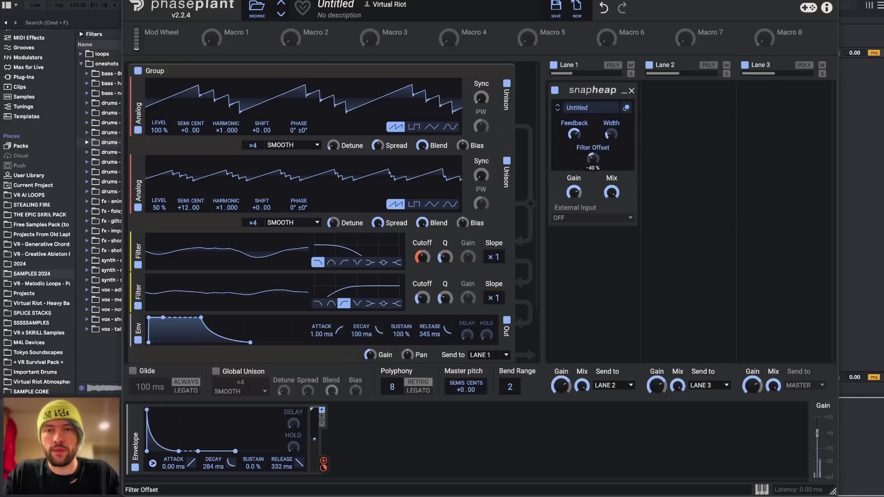
pyautogui.moveTo(611, 192)
pyautogui.mouseDown()
pyautogui.moveTo(611, 216)
pyautogui.moveTo(612, 198)
pyautogui.mouseUp()
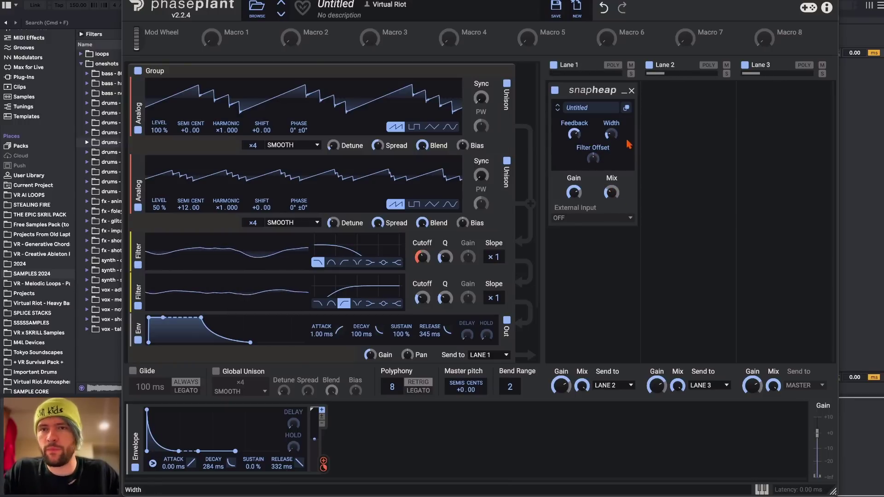
# Turn the Chorus effect's mix down to zero in the Snap Heap and rename Macro 4 as Chorus
pyautogui.click(626, 108)
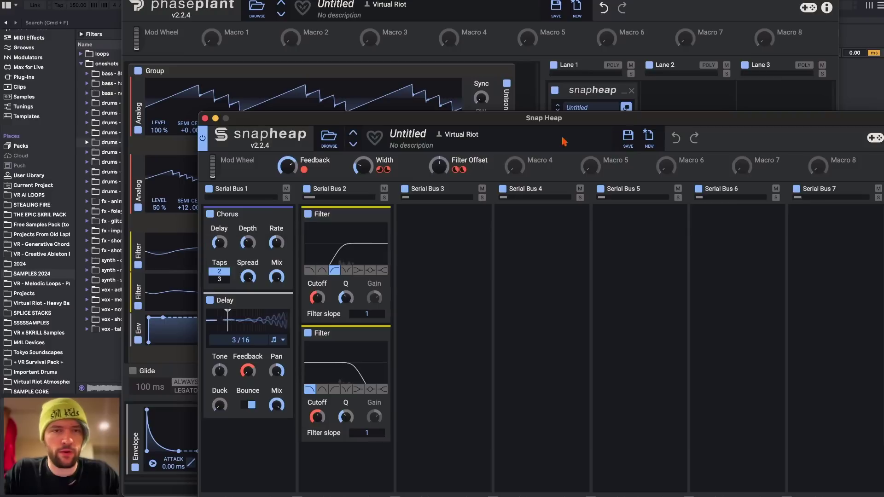
pyautogui.doubleClick(533, 159)
pyautogui.write('Cho')
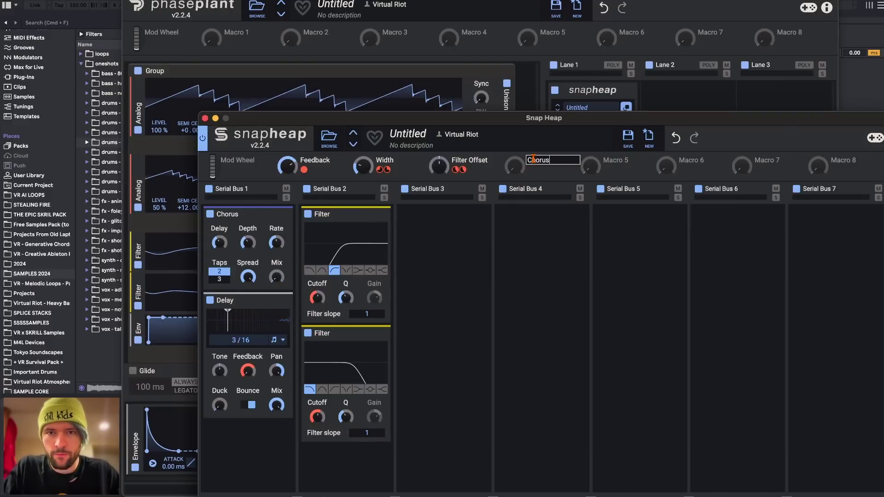
pyautogui.write('rus')
pyautogui.press('Return')
# Modulate the Chorus effect's mix with the Chorus macro and close the Snap Heap editor
pyautogui.moveTo(514, 167); pyautogui.dragTo(276, 276)
pyautogui.moveTo(442, 274); pyautogui.dragTo(440, 276)
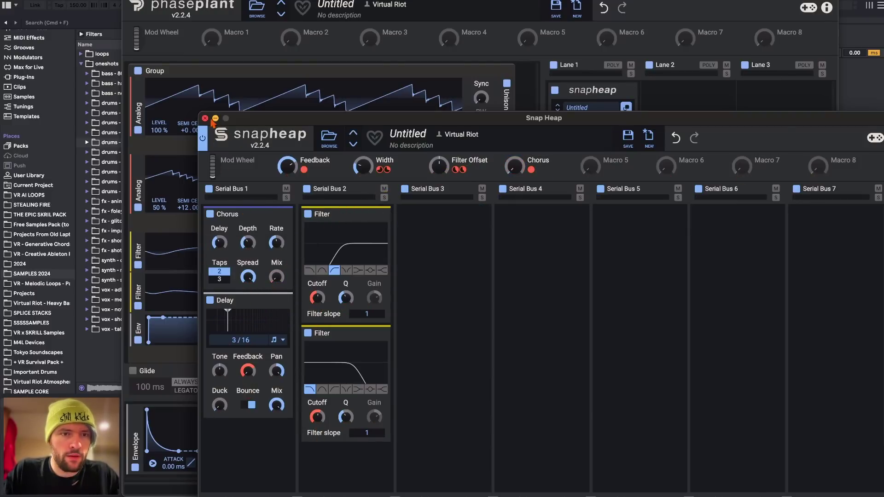
pyautogui.click(219, 279)
pyautogui.click(205, 119)
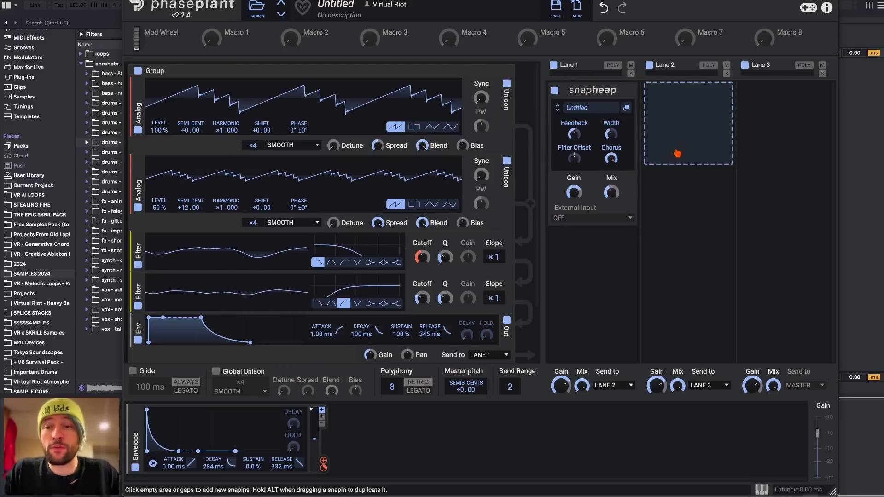
pyautogui.click(625, 108)
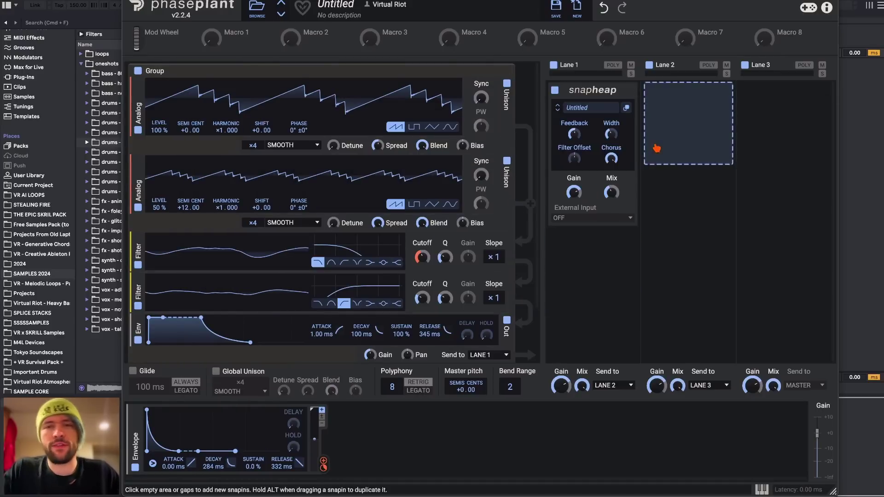
# Add a Snap Heap to Lane 2 and load the favorite preset VR - ALT WET into it
pyautogui.click(662, 133)
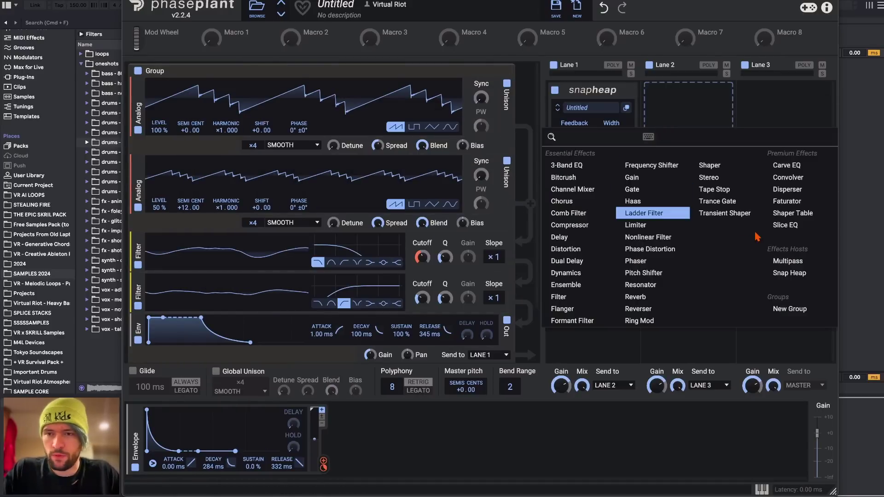
pyautogui.click(803, 273)
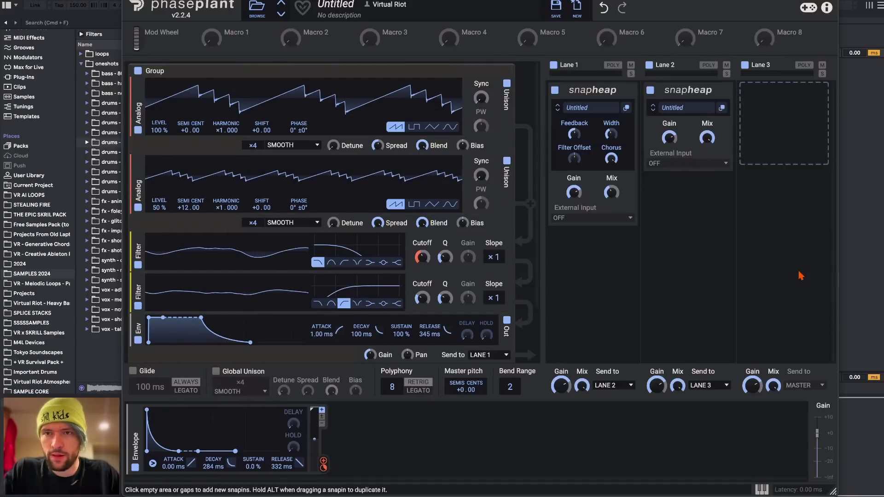
pyautogui.click(672, 107)
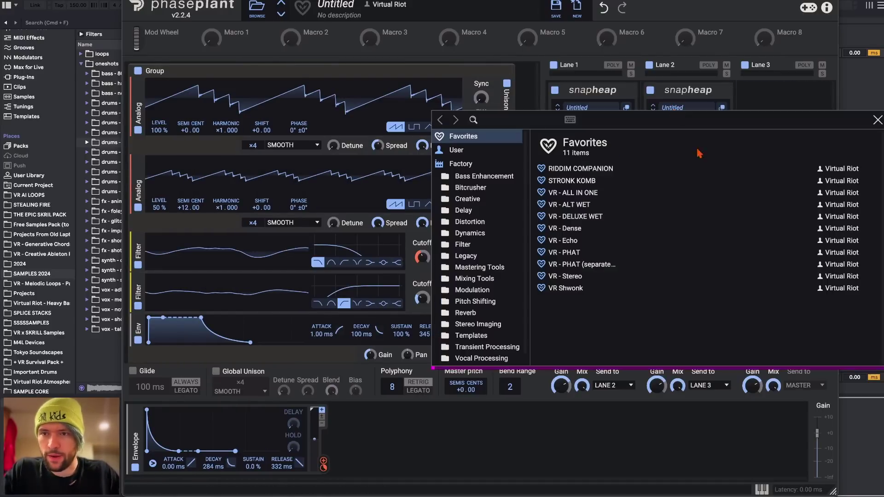
pyautogui.doubleClick(572, 205)
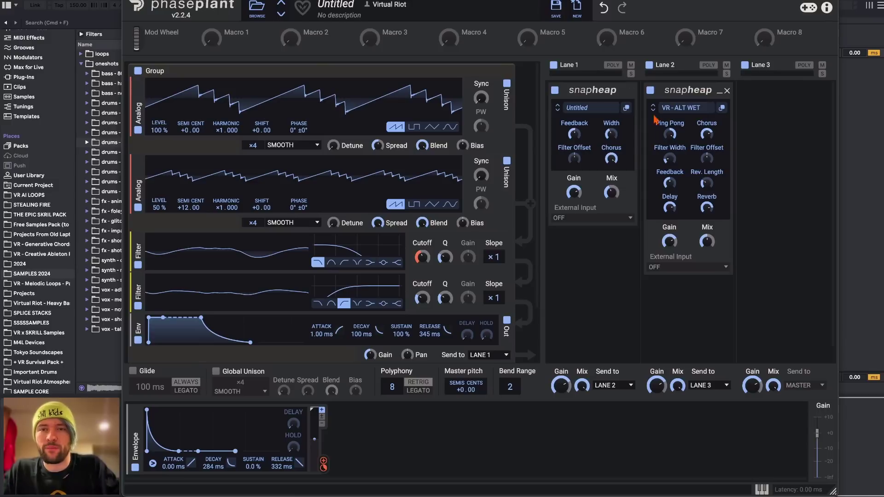
# Bypass Lane 1's Snap Heap, lower the VR - ALT WET rack's Mix and try its Ping Pong and Rev. Length macros
pyautogui.click(554, 89)
pyautogui.moveTo(706, 241); pyautogui.dragTo(706, 260)
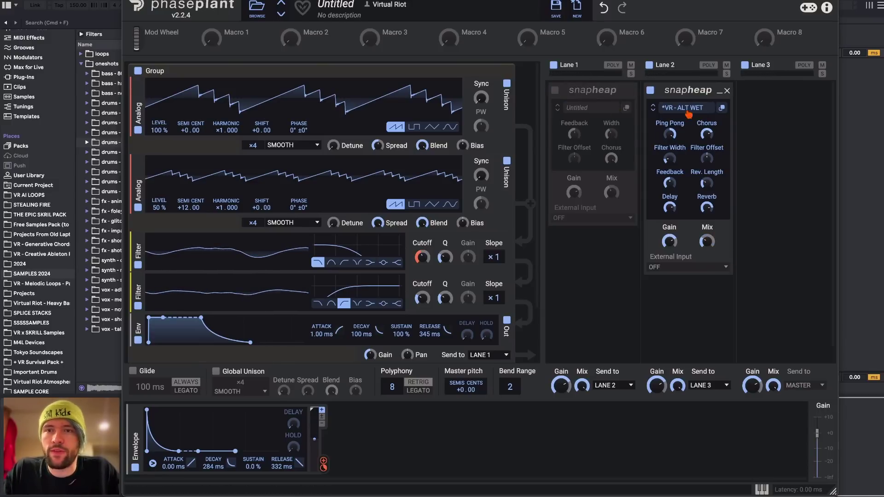
pyautogui.moveTo(670, 135)
pyautogui.mouseDown()
pyautogui.moveTo(669, 154)
pyautogui.moveTo(669, 135)
pyautogui.mouseUp()
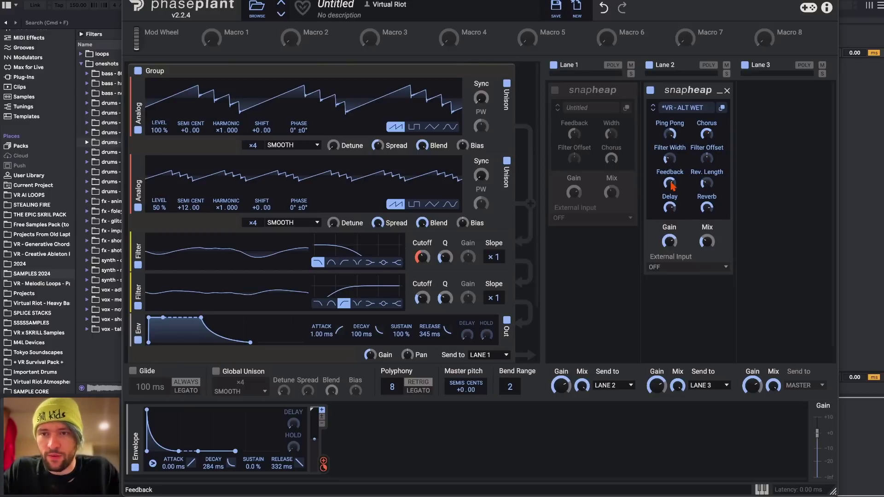
pyautogui.moveTo(706, 183); pyautogui.dragTo(706, 185)
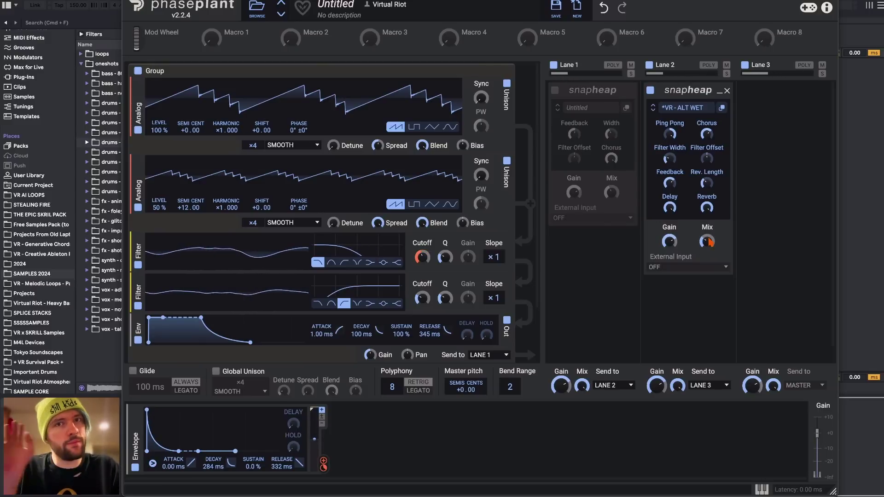
# Remove the Snap Heap from Lane 2 and re-enable the one in Lane 1
pyautogui.click(727, 90)
pyautogui.click(554, 90)
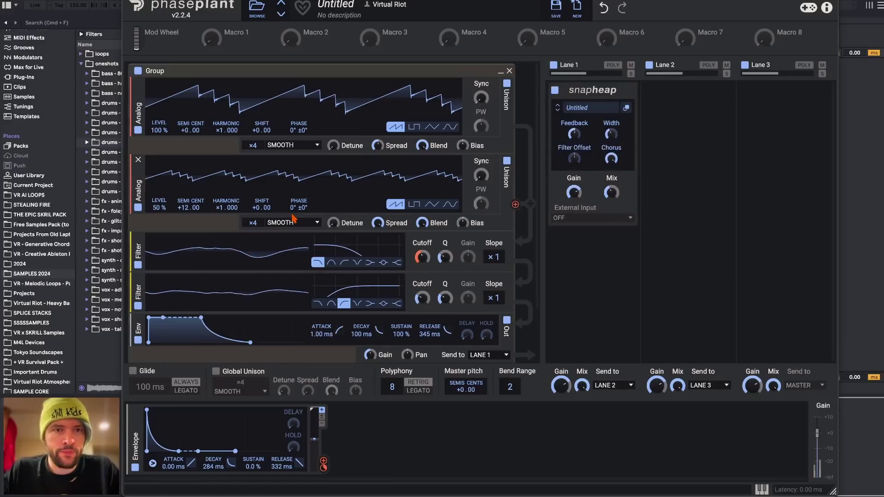
# Save the patch in the User folder as "Saw Pluck with SnapHeap Delay"
pyautogui.click(553, 10)
pyautogui.write('Saw')
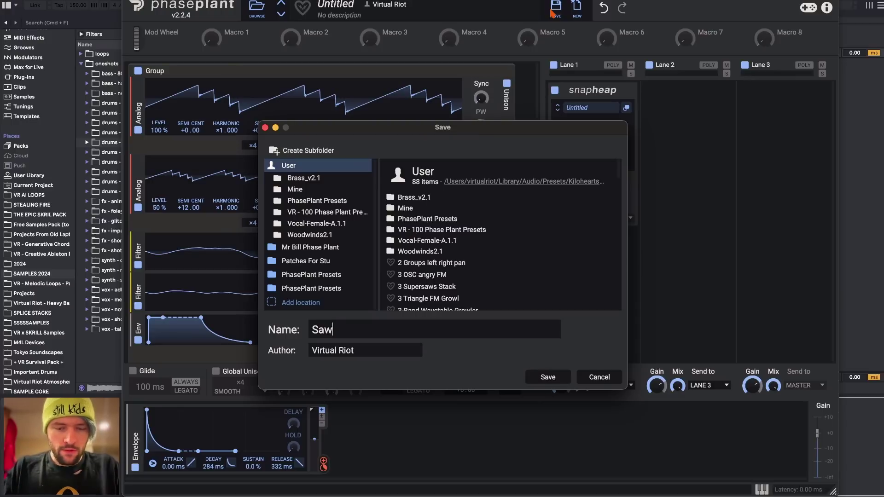
pyautogui.write(' Pluck with SnapHeap Delay')
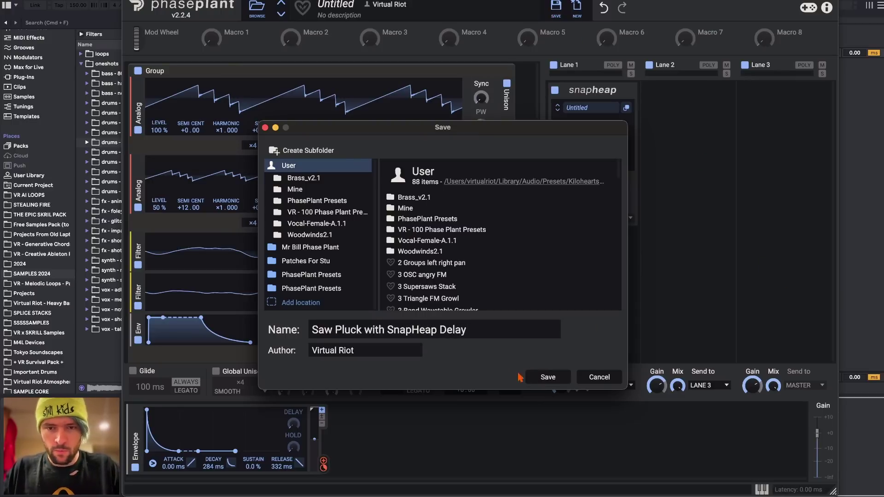
pyautogui.click(542, 378)
# Start a new empty Phase Plant patch
pyautogui.click(577, 7)
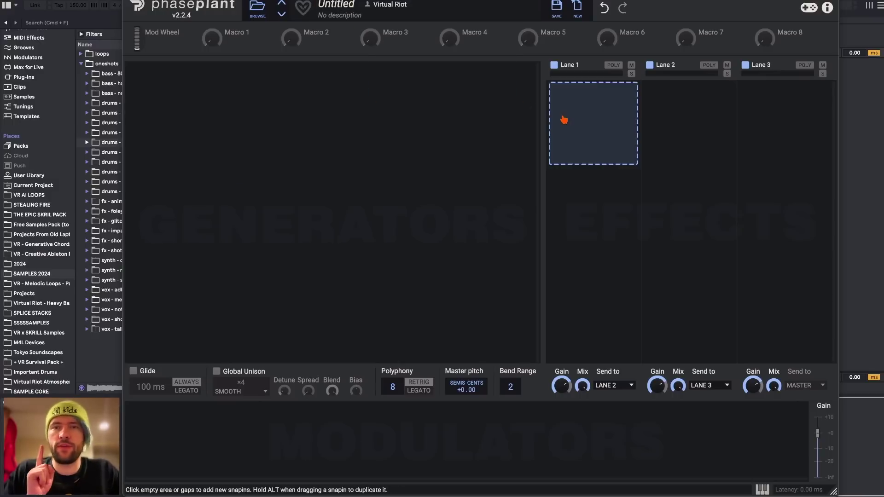
pyautogui.click(614, 66)
pyautogui.click(619, 67)
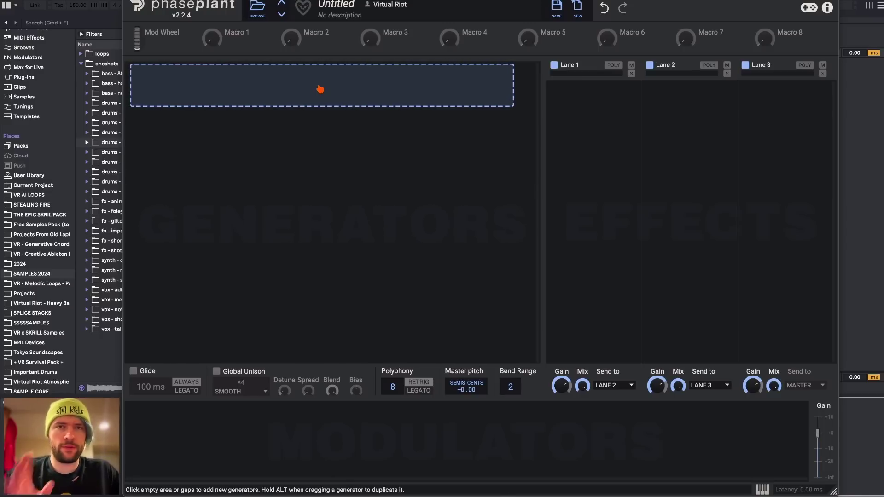
# Add a Noise generator with a random seed and set its envelope's sustain to 0% and decay to 10.5 ms
pyautogui.click(320, 89)
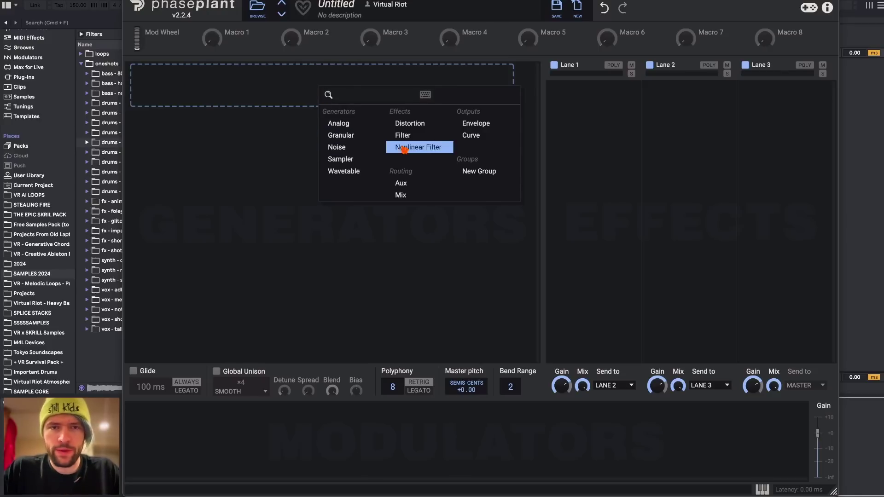
pyautogui.click(340, 147)
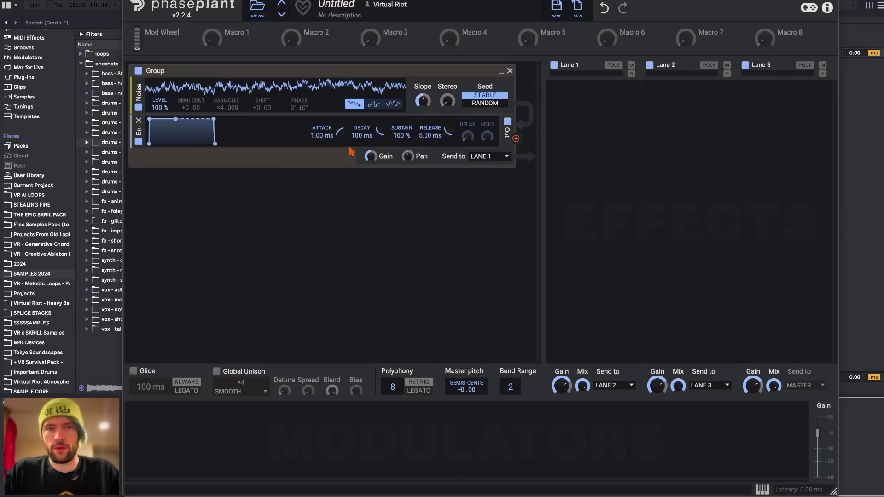
pyautogui.moveTo(401, 135); pyautogui.dragTo(402, 185)
pyautogui.moveTo(362, 135); pyautogui.dragTo(361, 156)
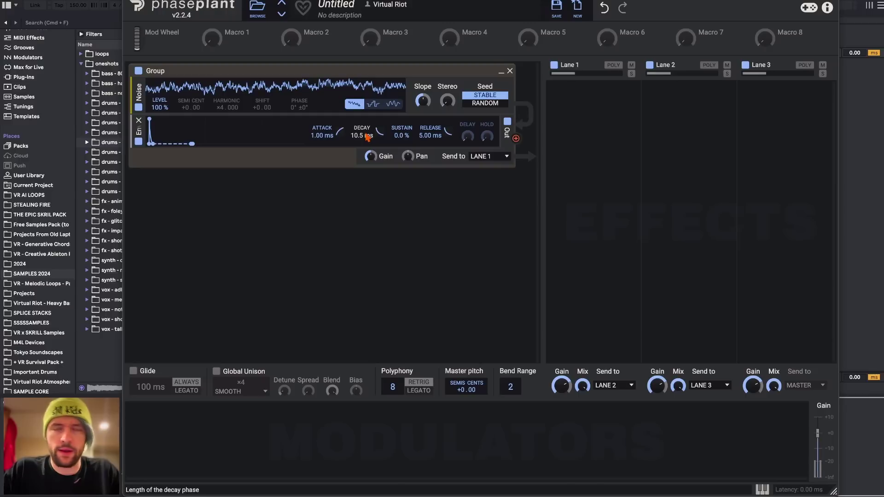
pyautogui.click(484, 104)
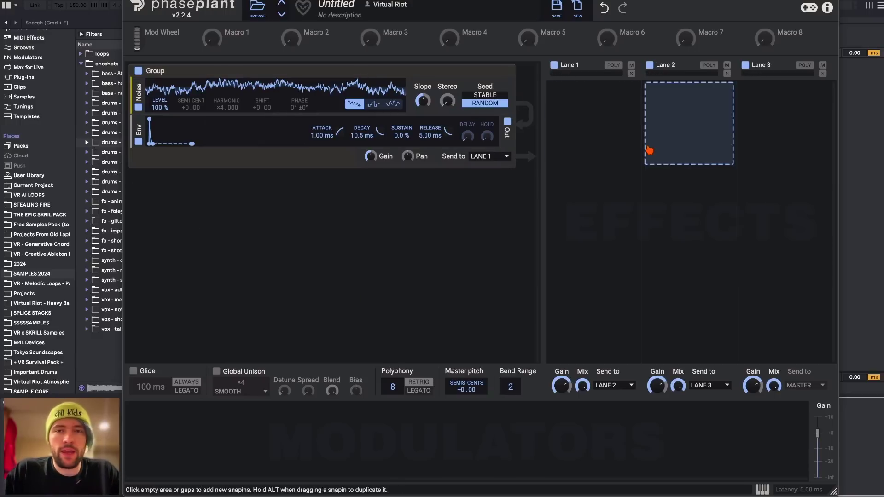
# Add a Resonator effect to Lane 1
pyautogui.click(586, 119)
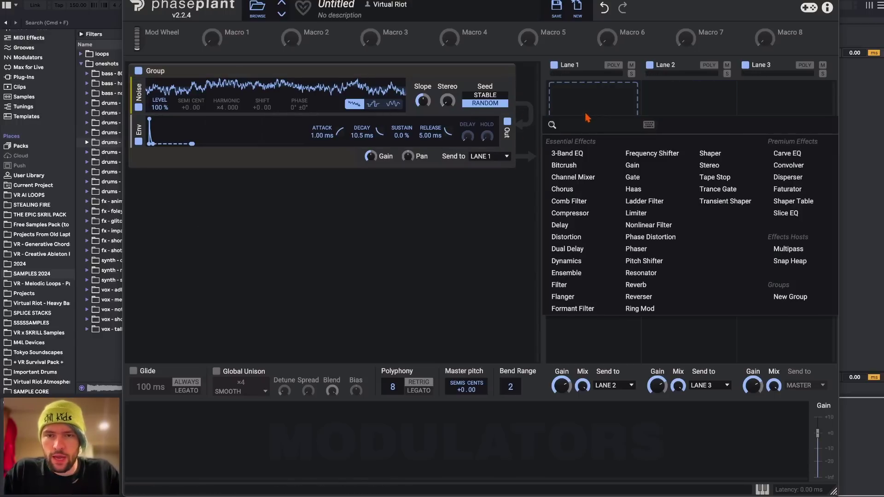
pyautogui.click(637, 274)
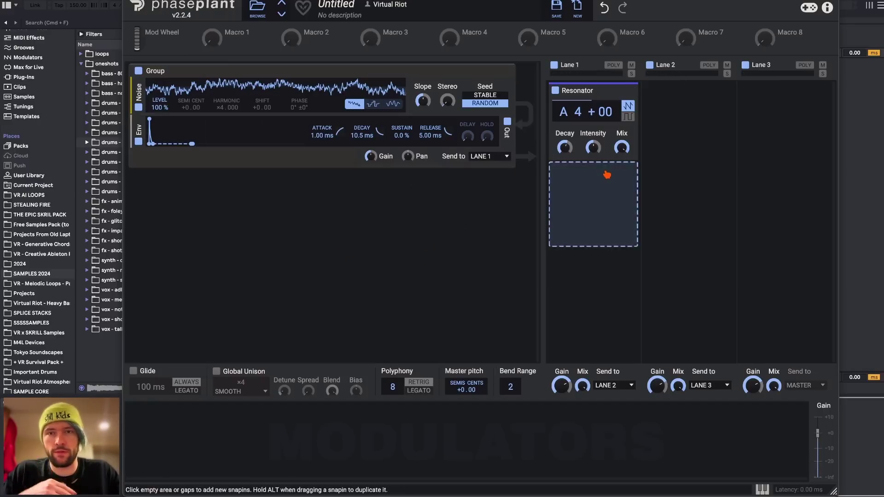
pyautogui.click(580, 167)
pyautogui.click(592, 147)
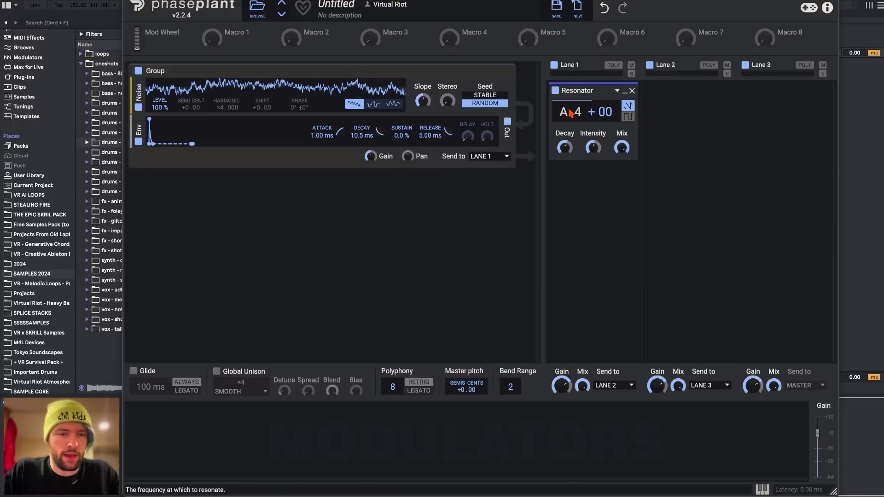
# Add a Note modulator and route it to the Resonator's frequency at 100%
pyautogui.click(175, 425)
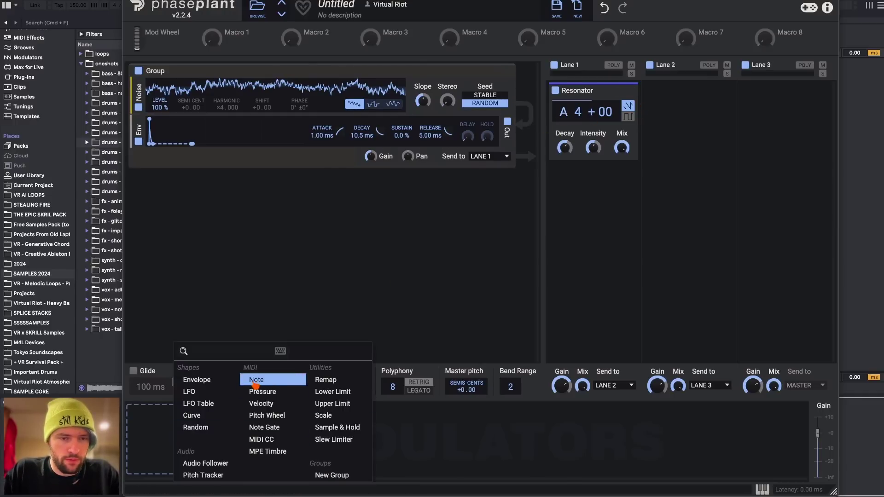
pyautogui.click(255, 384)
pyautogui.click(213, 468)
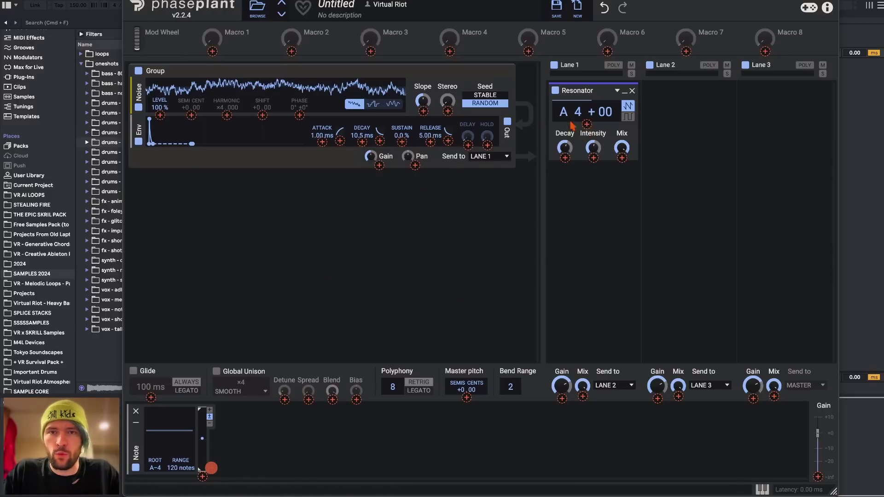
pyautogui.click(587, 123)
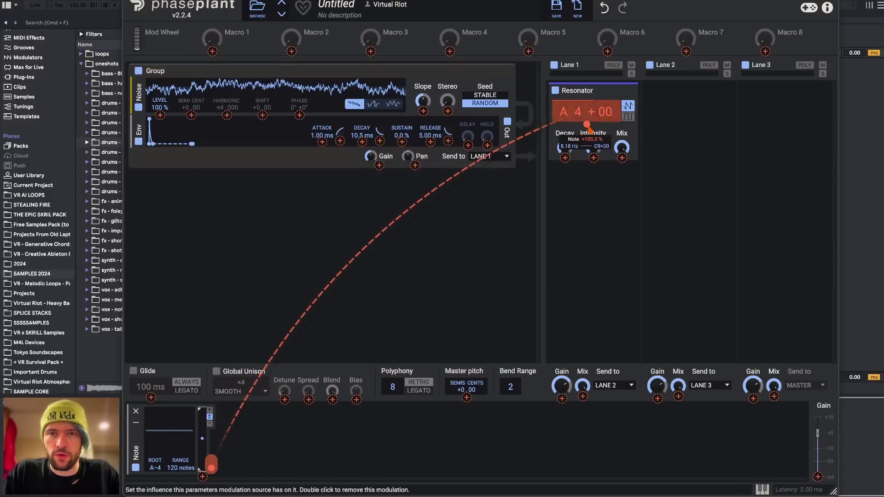
pyautogui.click(592, 231)
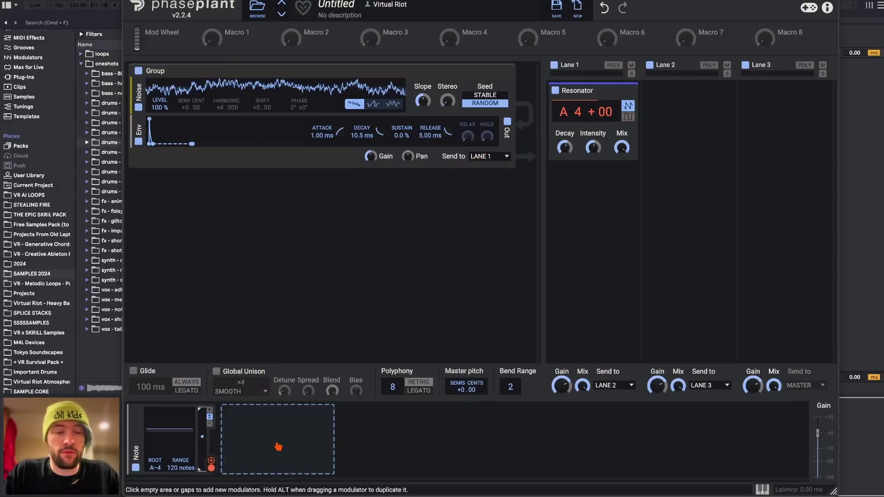
pyautogui.click(212, 460)
pyautogui.click(611, 163)
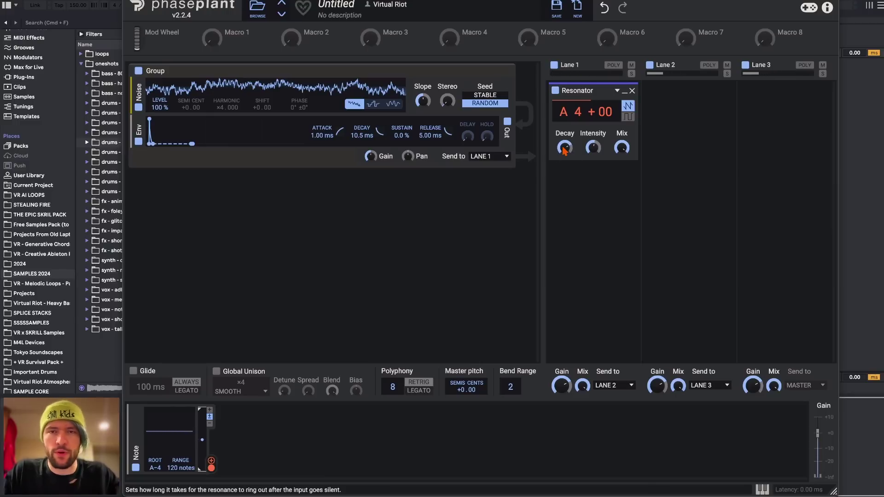
# Add a low-pass Filter after the Resonator and modulate its cutoff with a new Envelope of 0 ms attack, 261 ms decay and 0% sustain
pyautogui.click(248, 440)
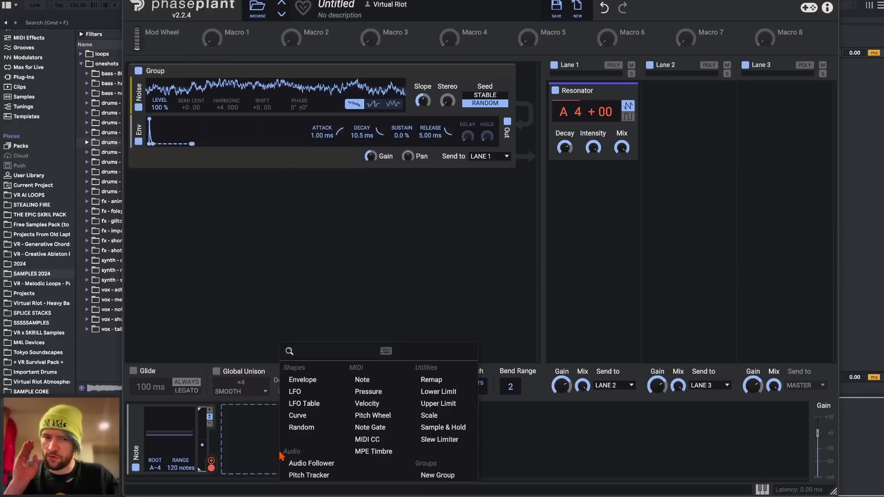
pyautogui.click(302, 379)
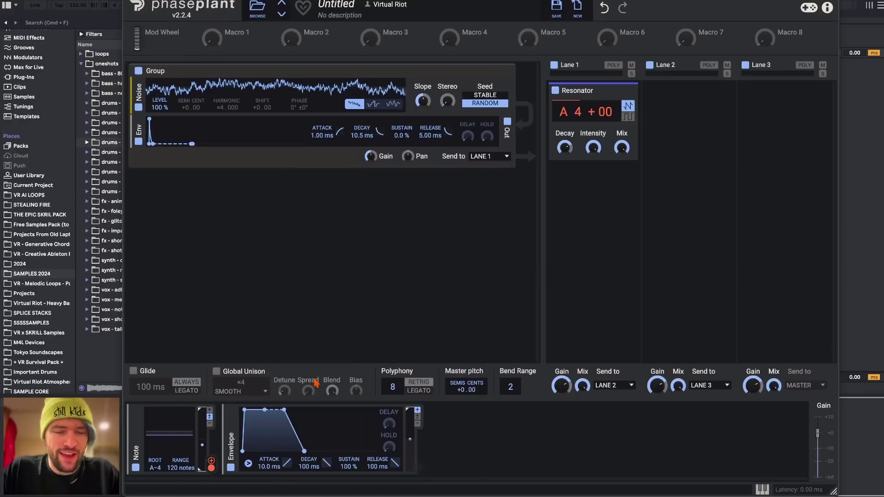
pyautogui.click(592, 189)
pyautogui.click(559, 353)
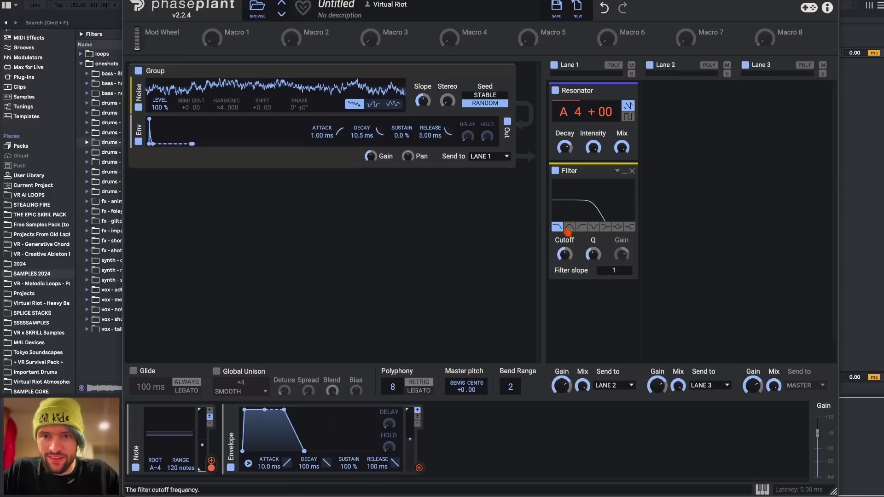
pyautogui.moveTo(351, 466); pyautogui.dragTo(354, 471)
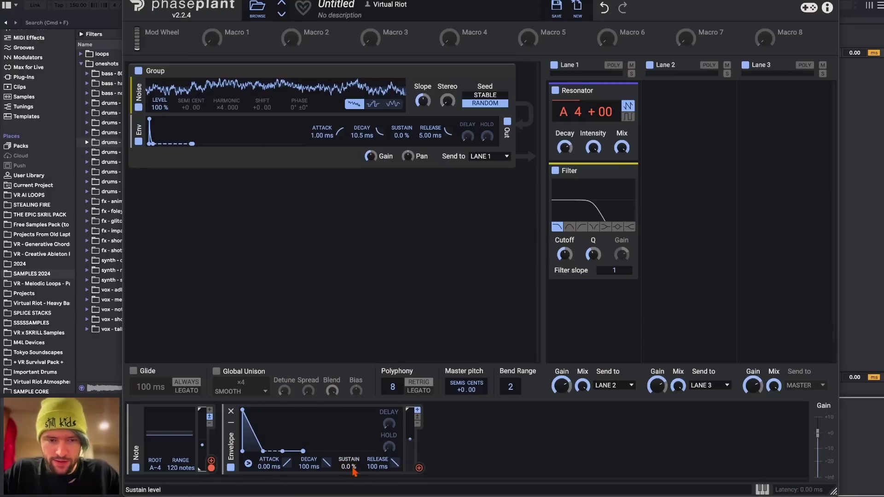
pyautogui.moveTo(419, 468); pyautogui.dragTo(564, 266)
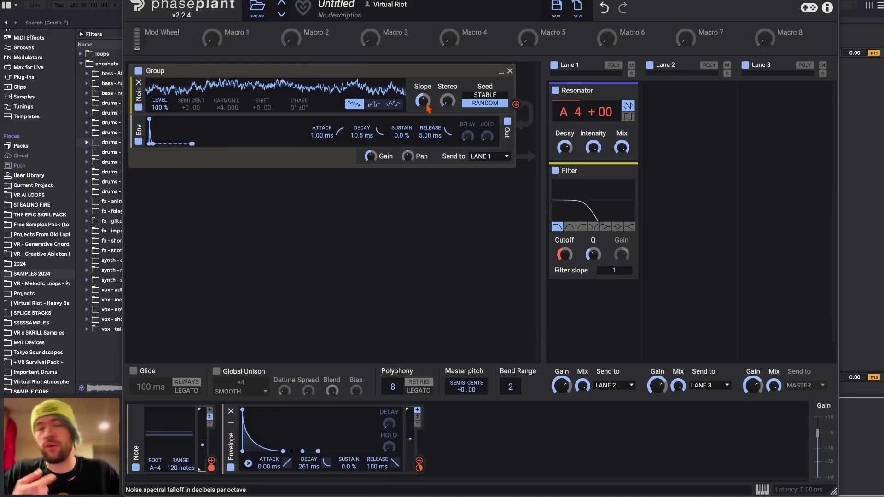
# Adjust the Noise generator's slope and switch Lane 1 to polyphonic processing
pyautogui.moveTo(422, 100)
pyautogui.mouseDown()
pyautogui.moveTo(422, 121)
pyautogui.moveTo(422, 97)
pyautogui.moveTo(423, 111)
pyautogui.mouseUp()
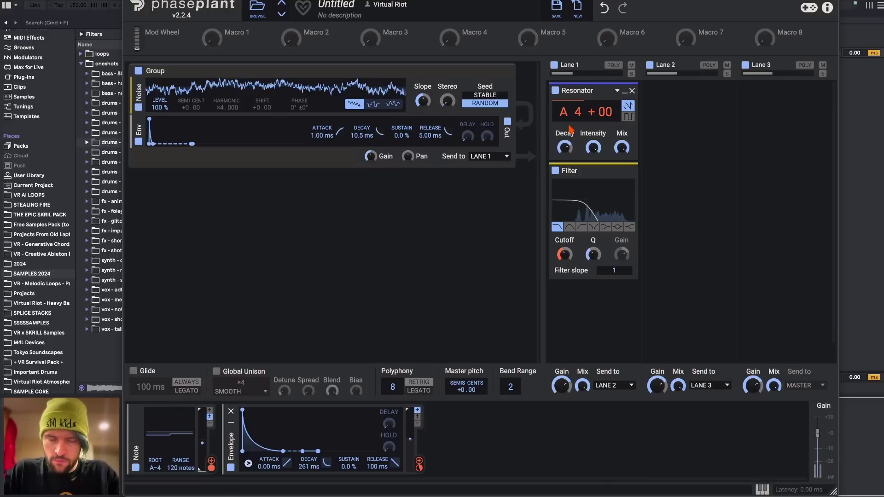
pyautogui.click(614, 66)
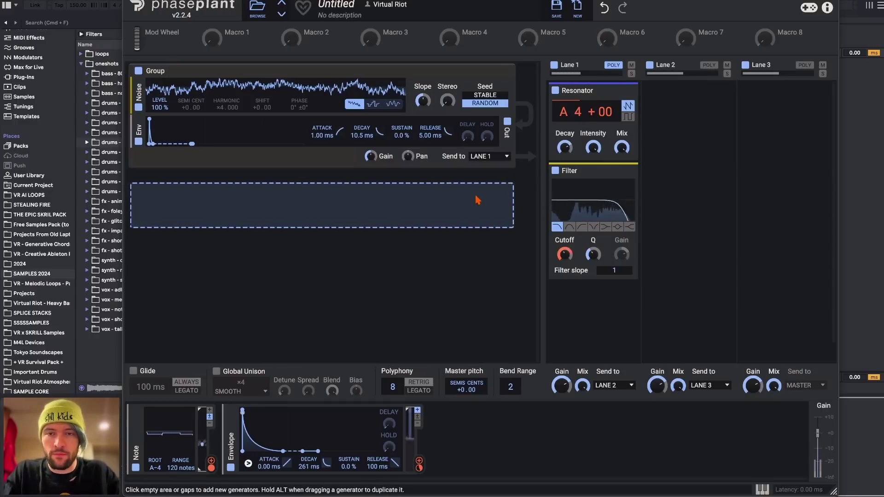
# Bypass the Resonator and the noise group, and add an Analog saw generator in a second group
pyautogui.click(556, 90)
pyautogui.click(138, 70)
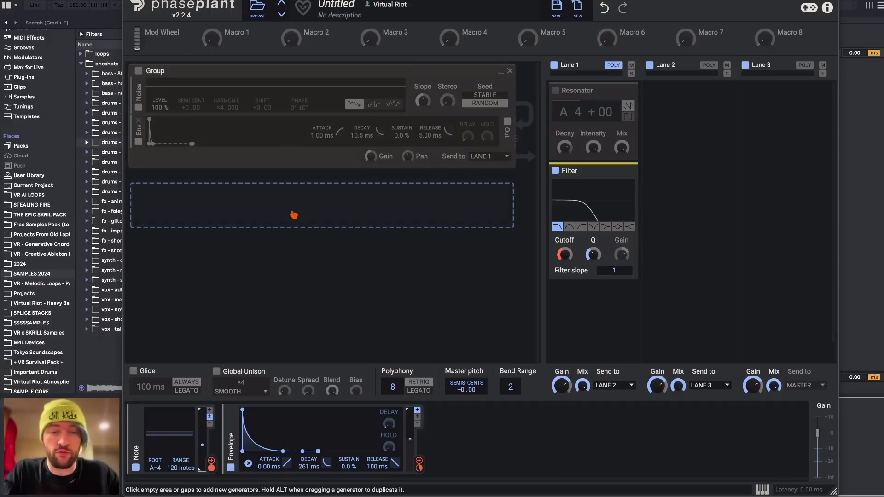
pyautogui.click(342, 249)
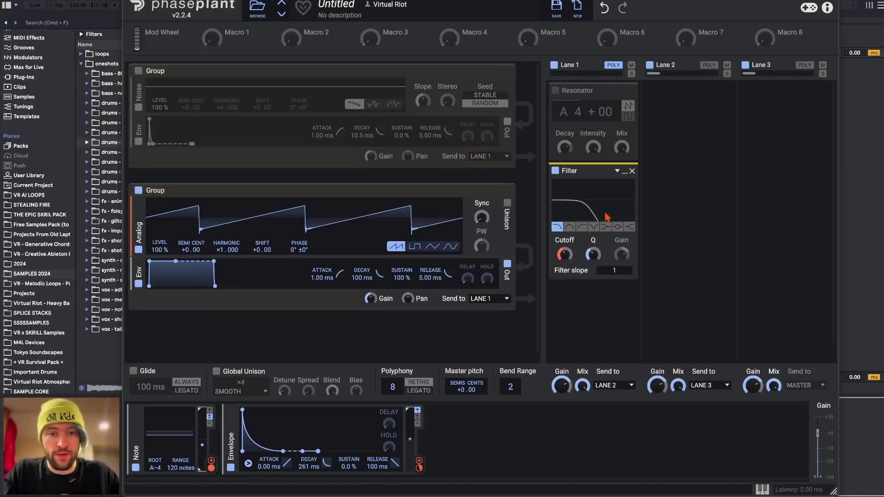
pyautogui.click(336, 261)
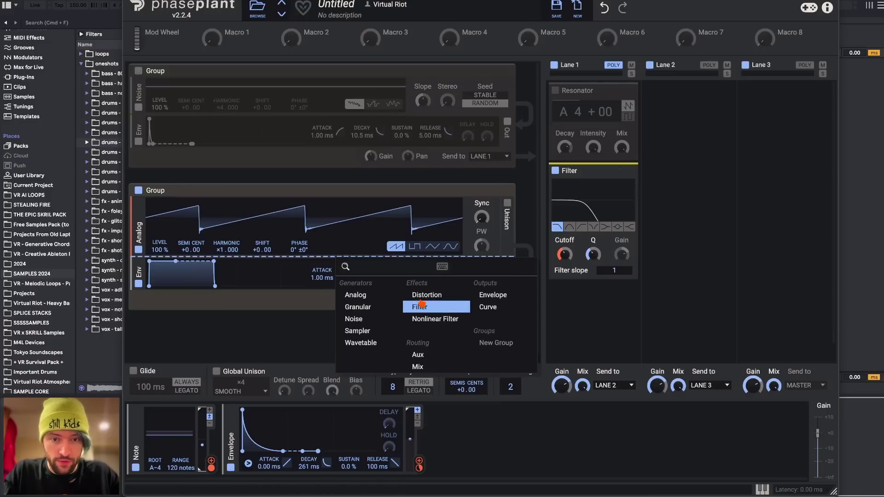
pyautogui.press('Escape')
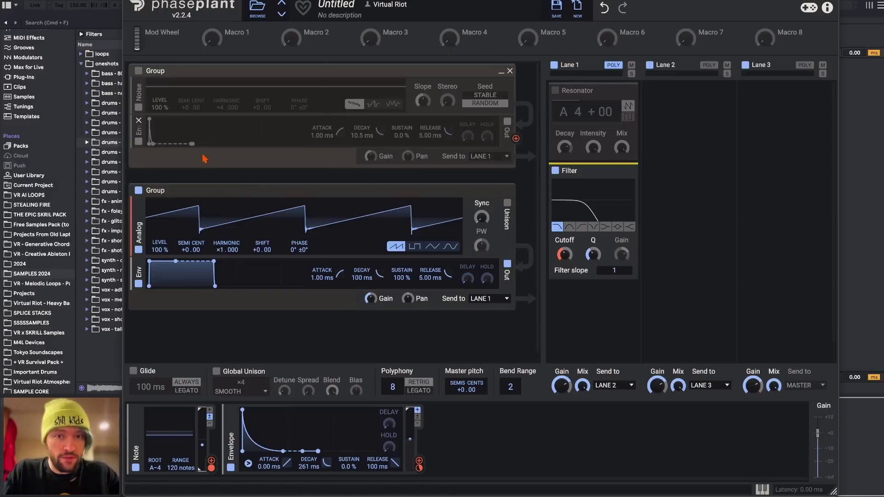
# Remove the noise group and modulate the saw oscillator's phase with a second Analog oscillator set to harmonic ×2.000
pyautogui.click(510, 190)
pyautogui.click(139, 70)
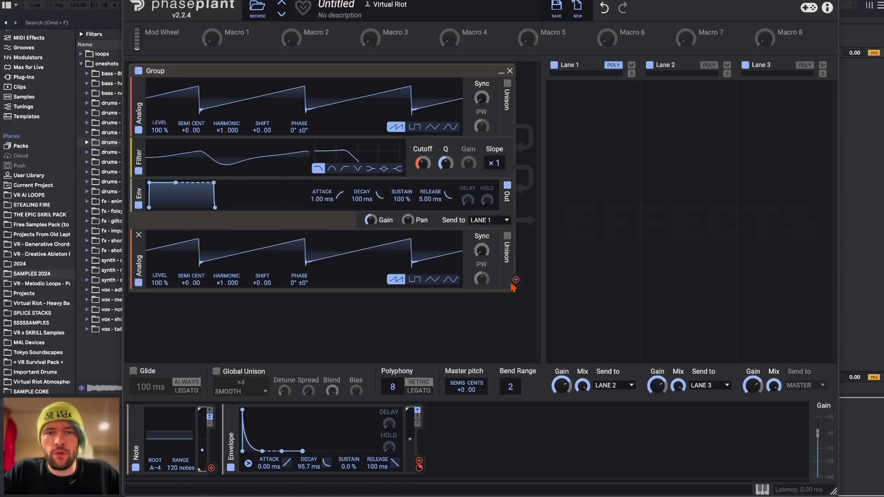
pyautogui.moveTo(515, 282); pyautogui.dragTo(299, 138)
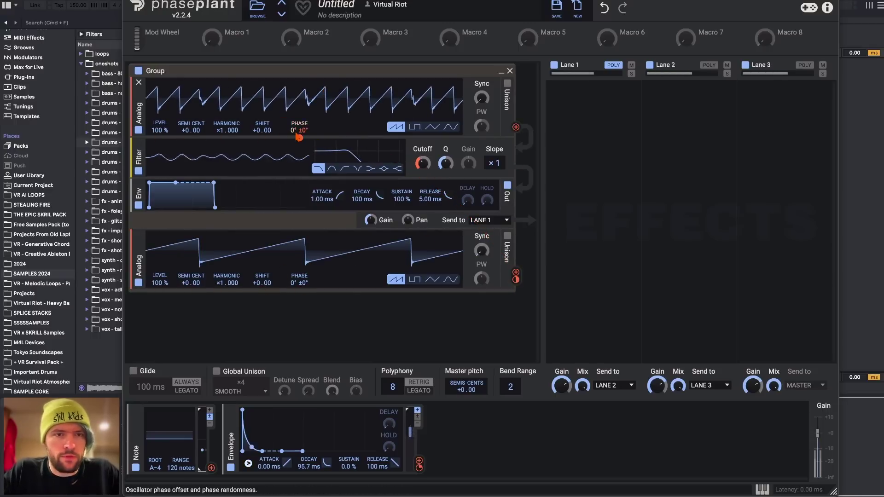
pyautogui.moveTo(226, 283); pyautogui.dragTo(226, 276)
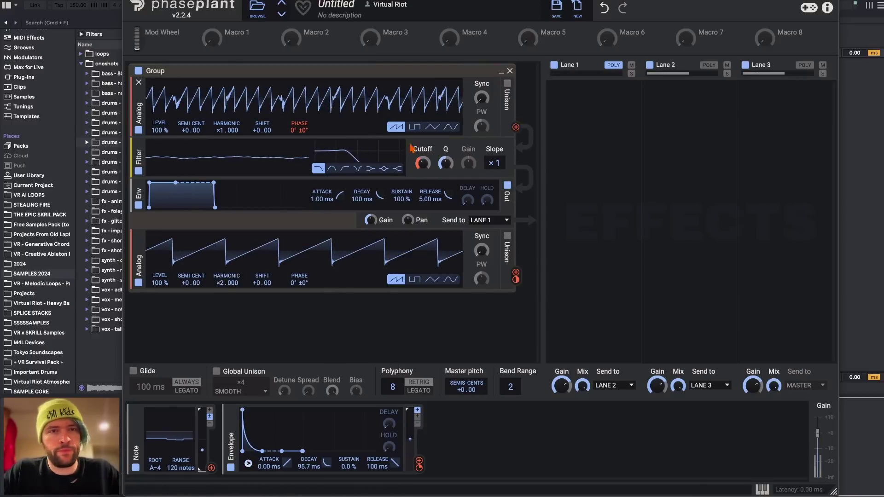
# Insert a high-pass Filter after the generator group's low-pass filter and adjust its cutoff
pyautogui.click(322, 180)
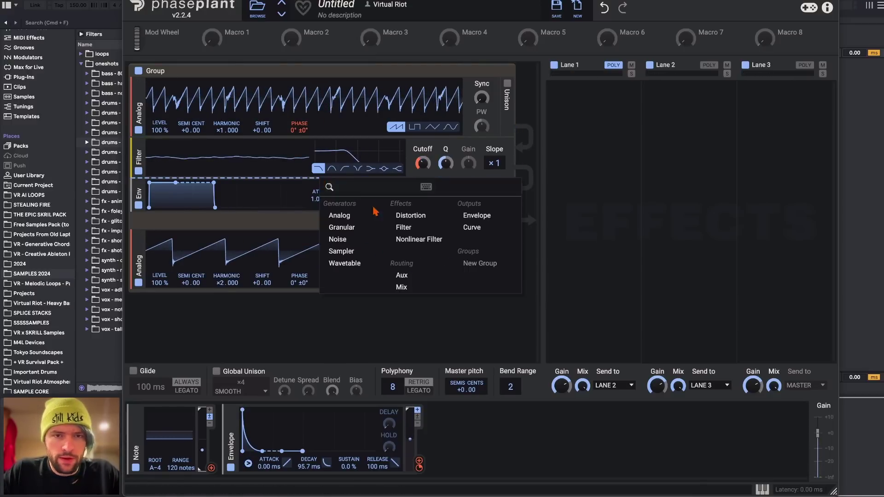
pyautogui.click(404, 228)
pyautogui.click(345, 210)
pyautogui.moveTo(422, 204); pyautogui.dragTo(422, 197)
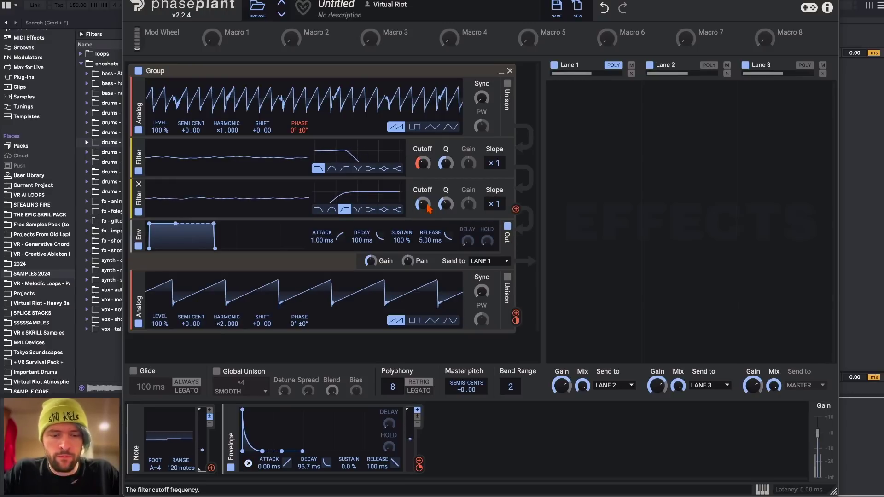
# Add a peak-type Filter to Lane 1 with a raised Q and a slope of 6, and lower its cutoff
pyautogui.click(591, 88)
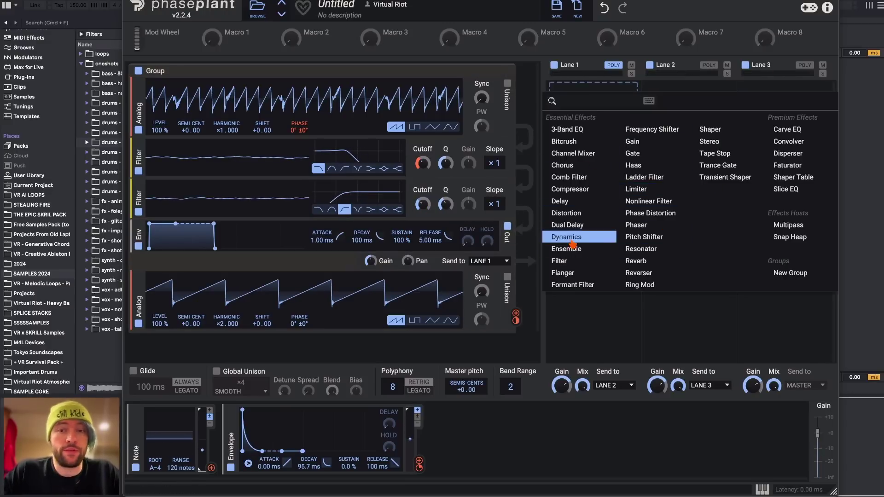
pyautogui.click(566, 260)
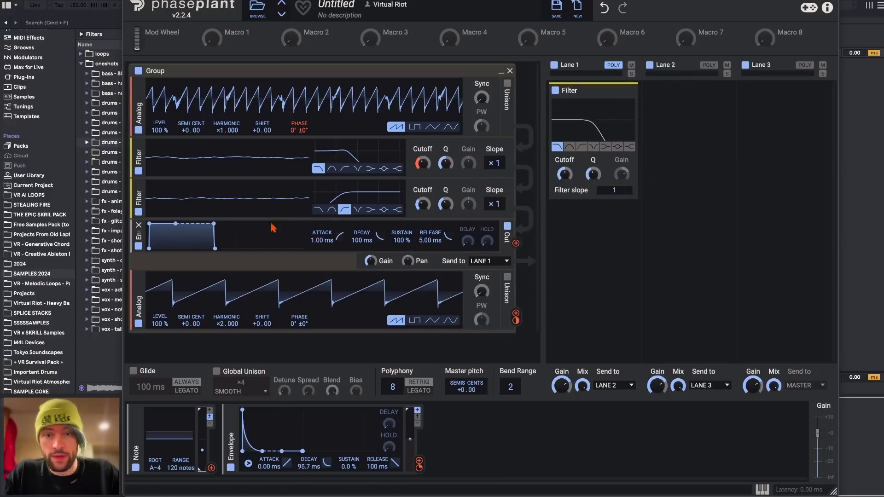
pyautogui.click(617, 146)
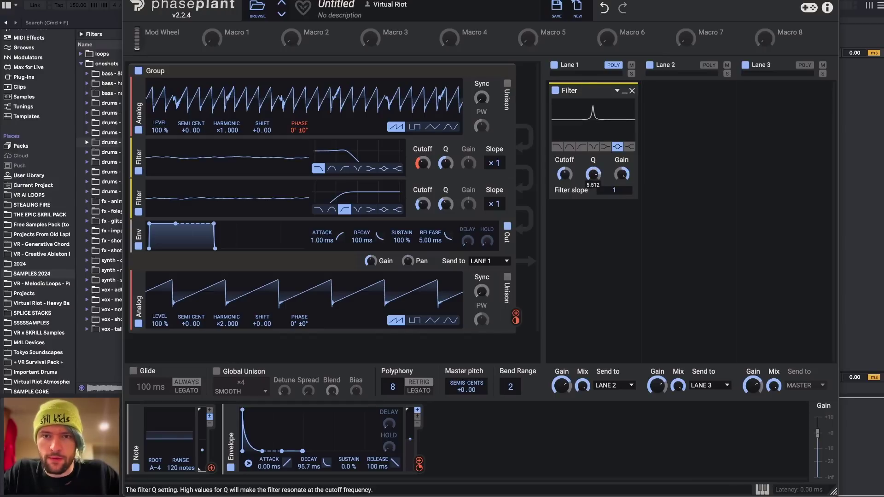
pyautogui.scroll(5, 614, 190)
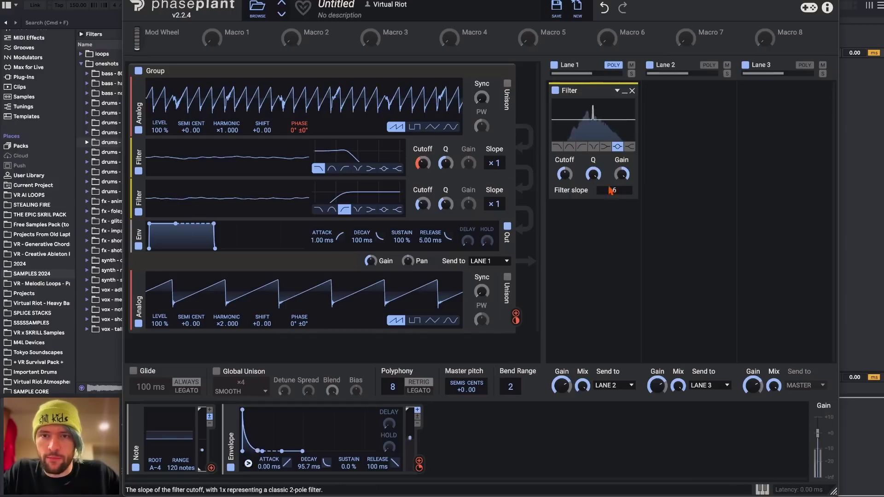
pyautogui.scroll(-3, 564, 173)
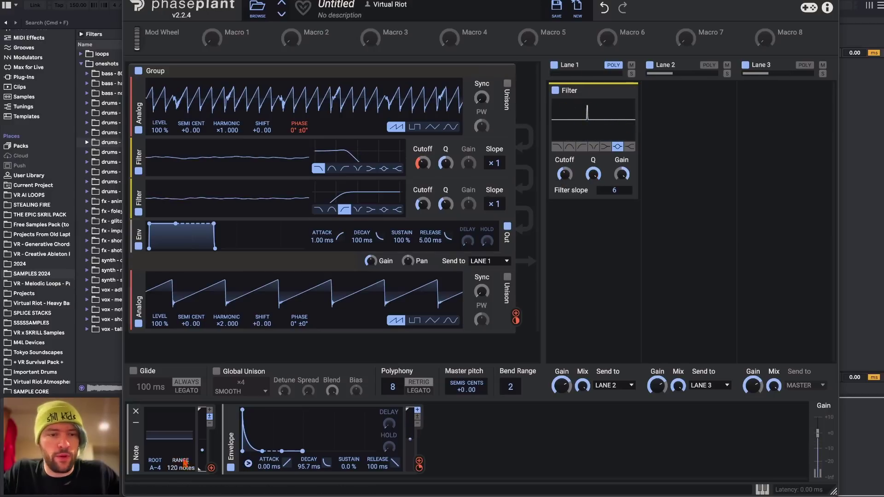
# Route the Note modulator to the Lane 1 peak filter's cutoff and duplicate that filter within the lane
pyautogui.moveTo(211, 468); pyautogui.dragTo(564, 184)
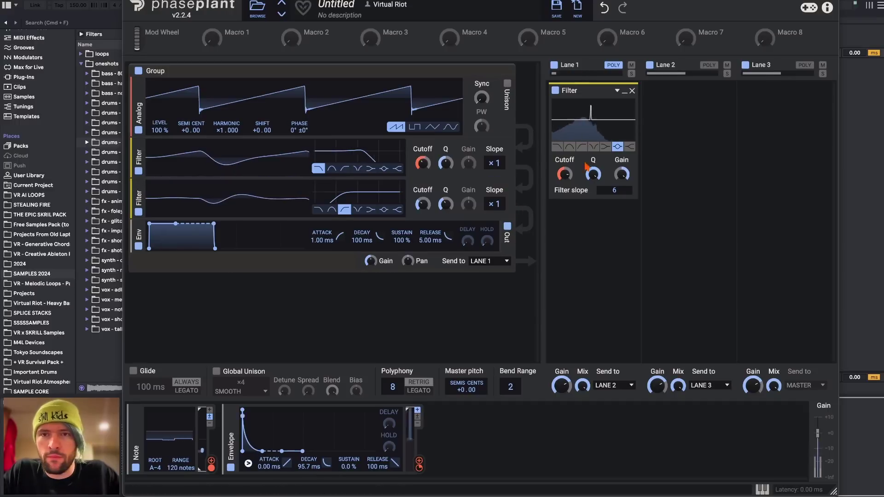
pyautogui.moveTo(564, 174)
pyautogui.press('super+d')
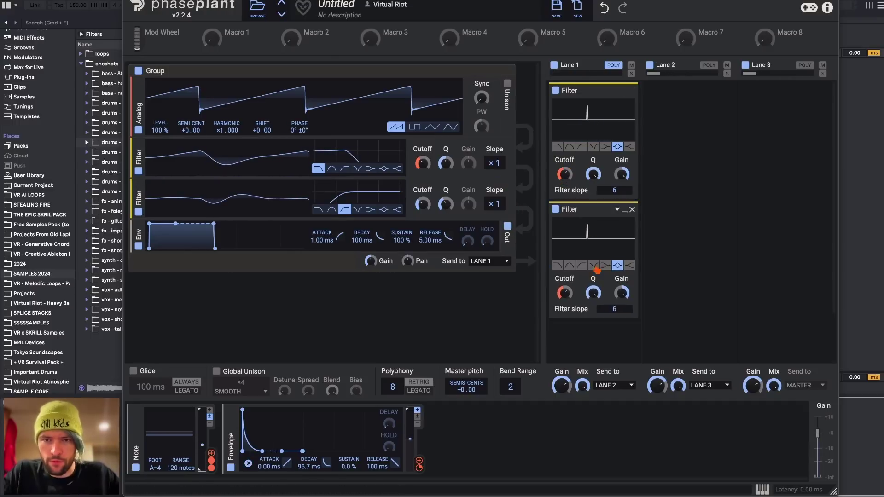
# Duplicate the Lane 1 peak filter several more times and spread the copies' cutoffs across different frequencies
pyautogui.moveTo(565, 293); pyautogui.dragTo(565, 287)
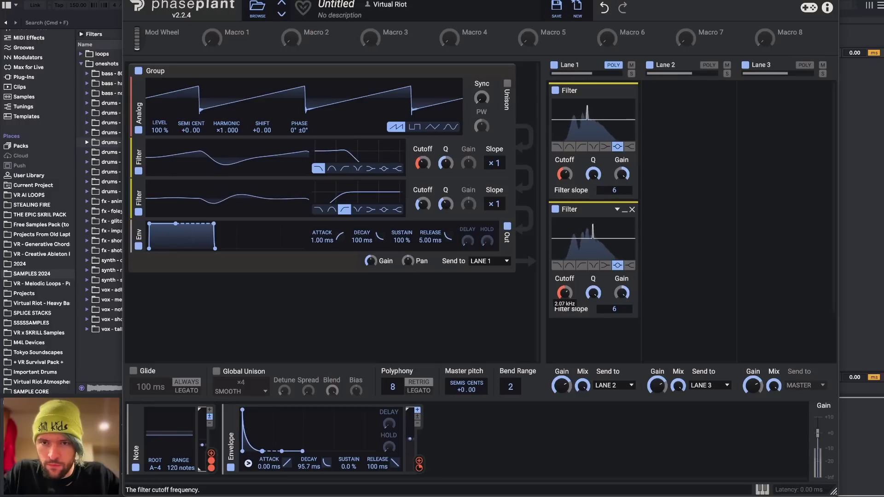
pyautogui.press('super+d')
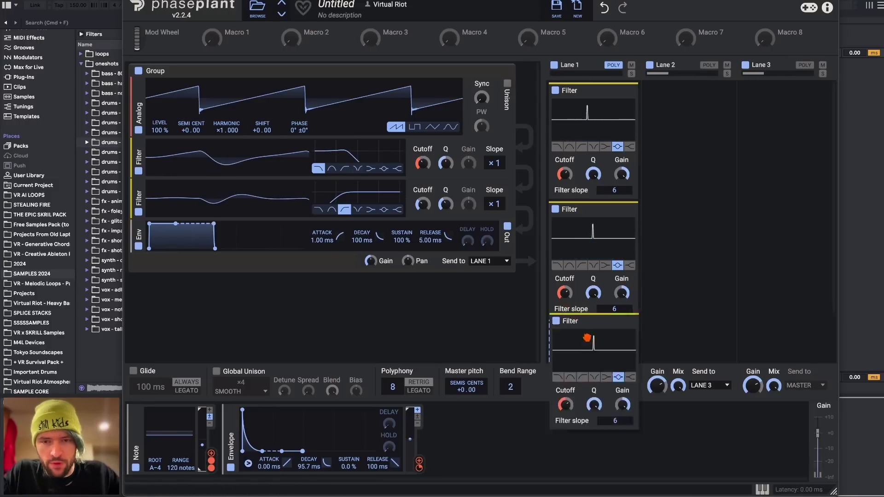
pyautogui.scroll(-3, 587, 308)
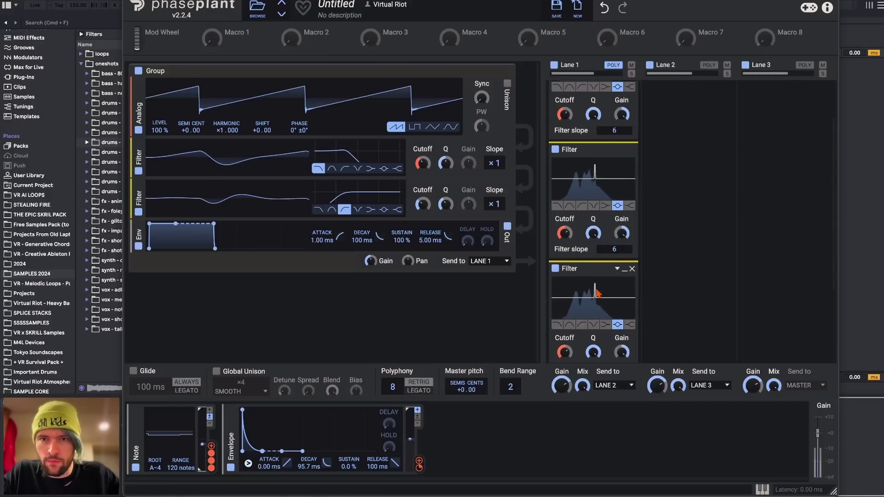
pyautogui.press('BackSpace')
pyautogui.moveTo(588, 166); pyautogui.dragTo(564, 278)
pyautogui.scroll(-4, 588, 275)
pyautogui.moveTo(593, 208); pyautogui.dragTo(595, 265)
pyautogui.moveTo(564, 294); pyautogui.dragTo(564, 292)
pyautogui.moveTo(592, 212); pyautogui.dragTo(595, 321)
pyautogui.scroll(-5, 594, 321)
pyautogui.moveTo(566, 233); pyautogui.dragTo(565, 240)
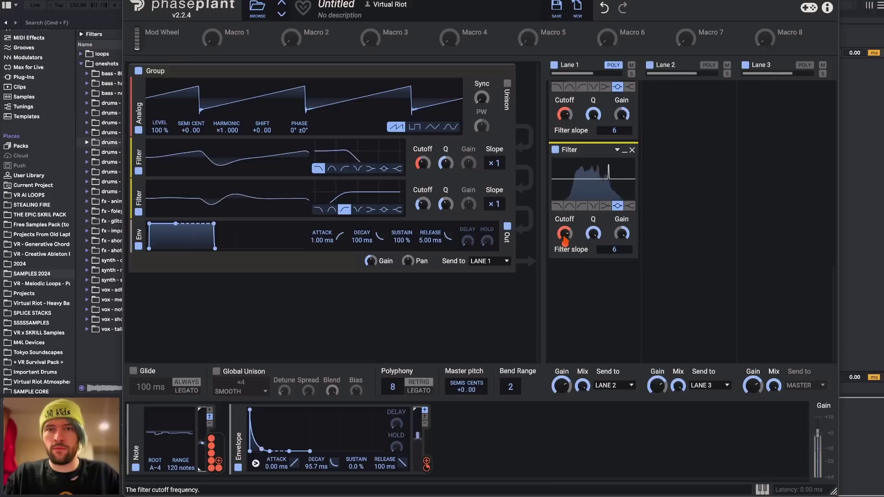
# Set the generator group's envelope to a decay of 742 ms and a sustain of 0%
pyautogui.moveTo(402, 239); pyautogui.dragTo(359, 212)
pyautogui.scroll(-1, 567, 202)
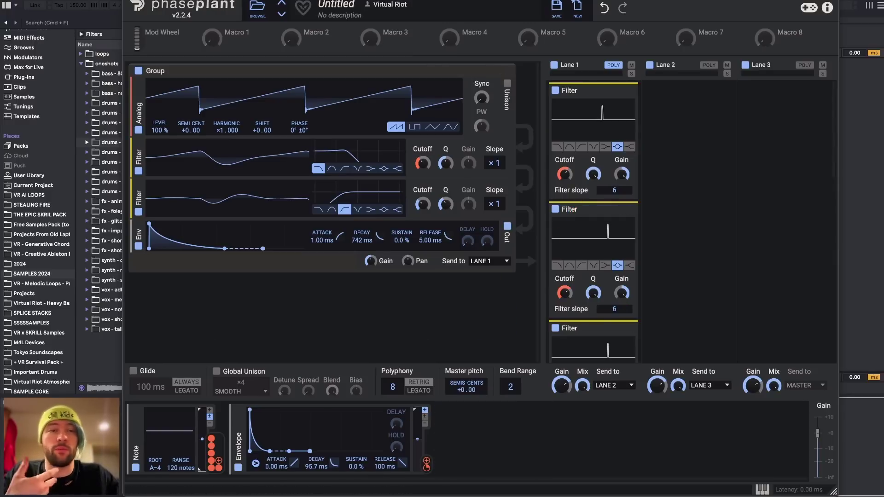
# Delete all the peak filters from Lane 1
pyautogui.scroll(-5, 584, 146)
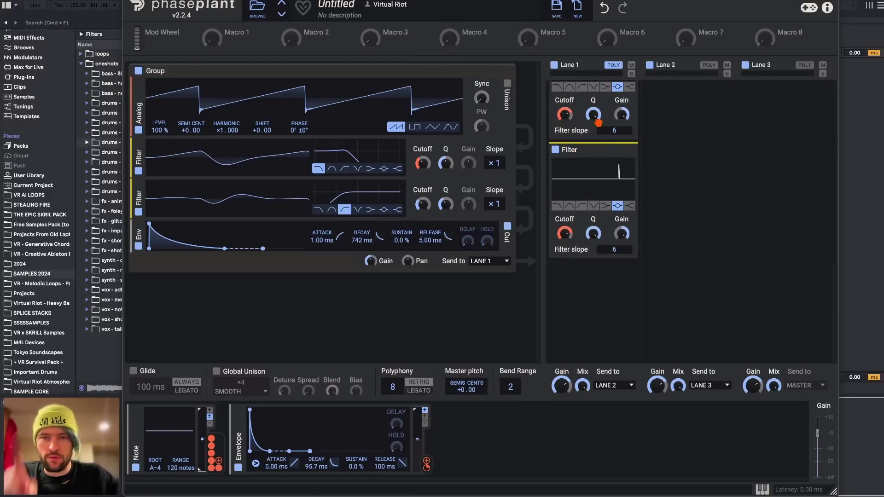
pyautogui.scroll(-2, 599, 123)
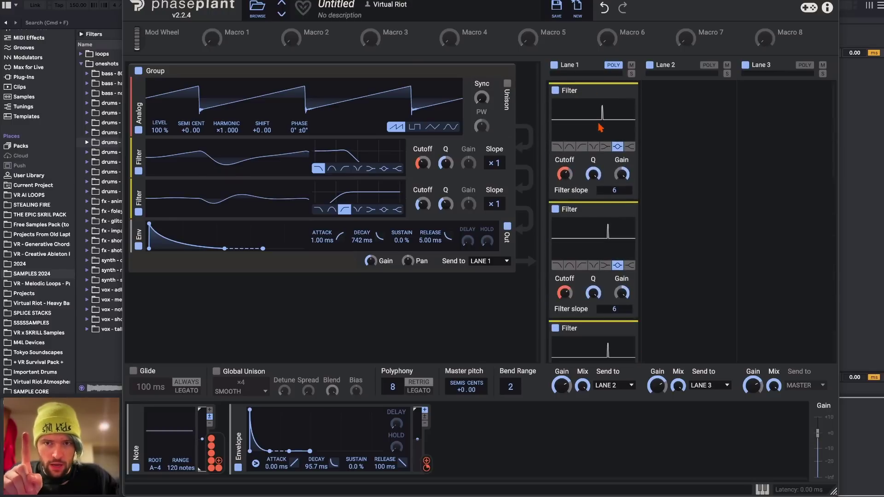
pyautogui.click(632, 91)
pyautogui.click(631, 91)
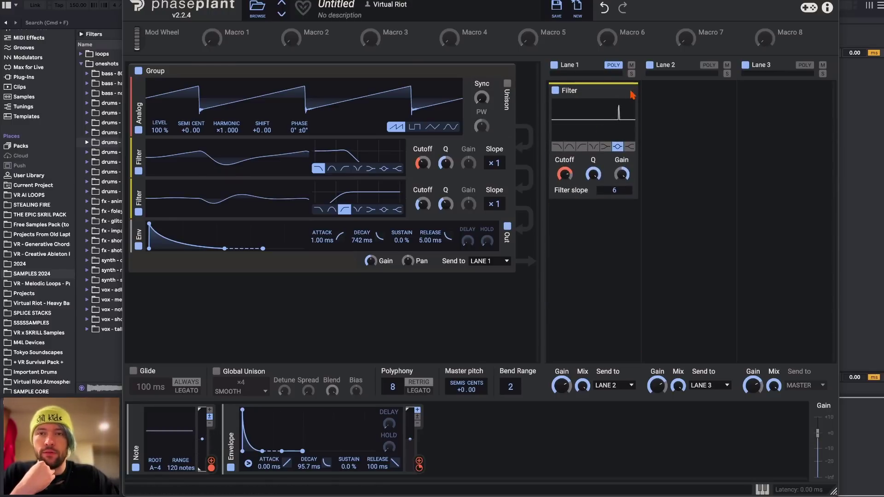
pyautogui.click(632, 92)
# Add a Slice EQ to Lane 1 and load the user preset Bell Resonator into it
pyautogui.click(574, 111)
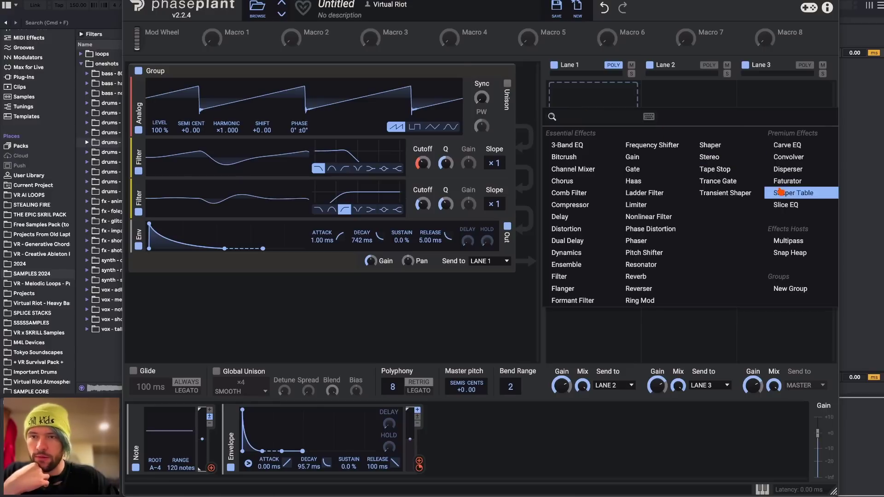
pyautogui.click(785, 205)
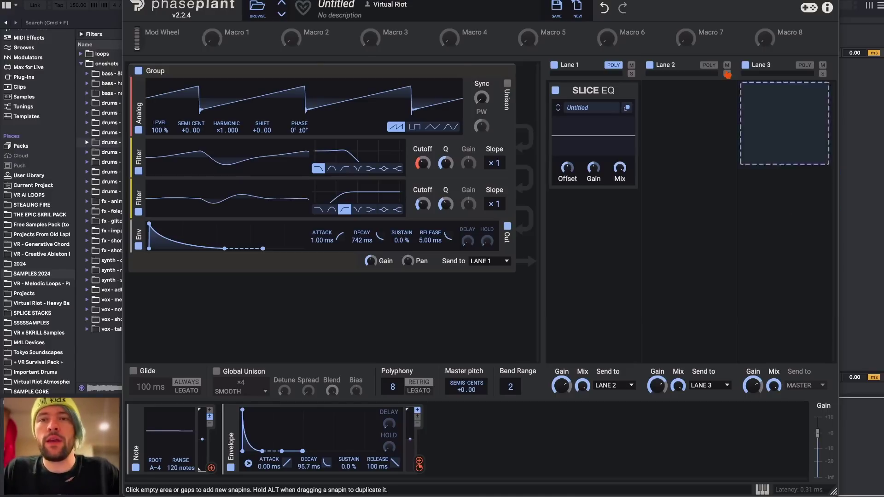
pyautogui.click(626, 107)
pyautogui.moveTo(571, 127); pyautogui.dragTo(375, 54)
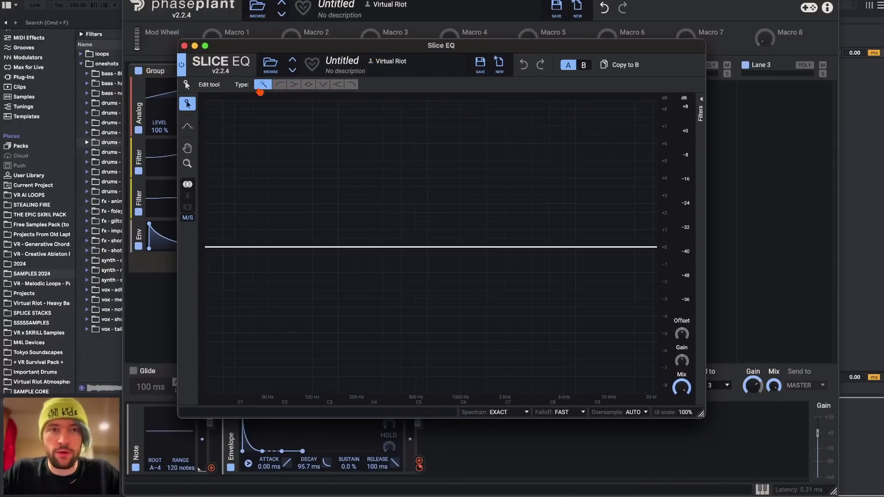
pyautogui.click(271, 63)
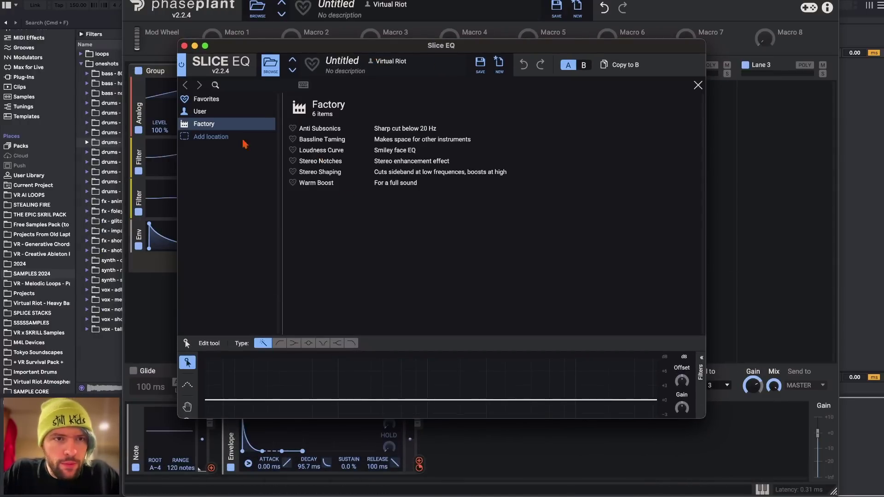
pyautogui.click(200, 111)
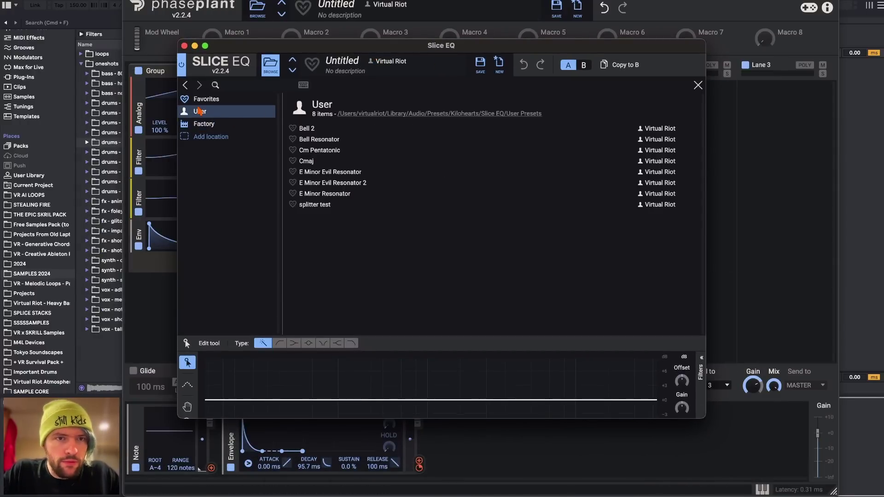
pyautogui.doubleClick(307, 139)
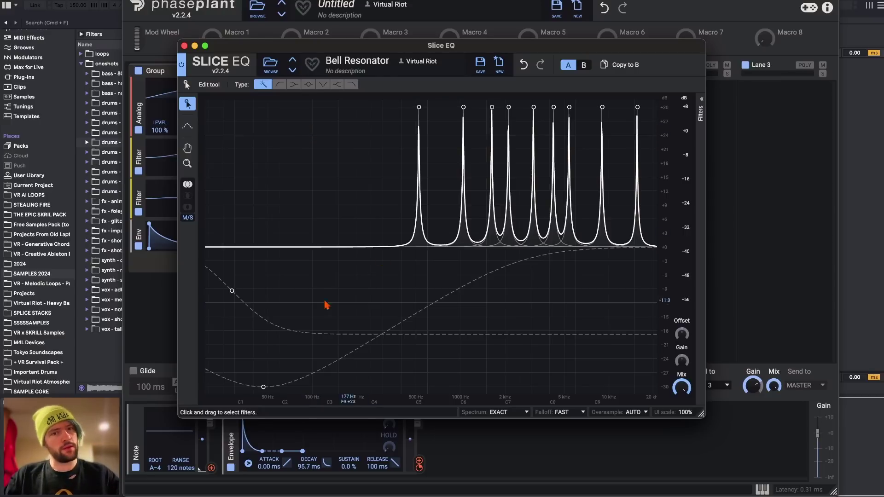
pyautogui.click(184, 45)
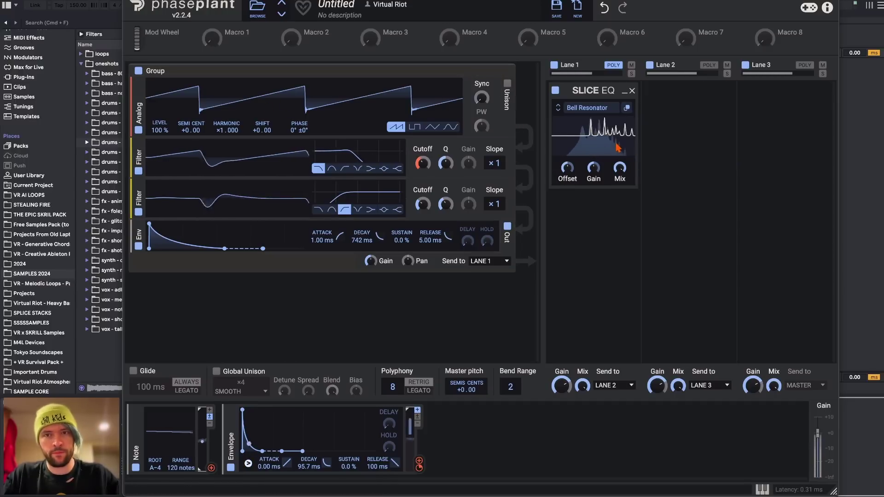
# Route the Note modulator to the Slice EQ's Offset with a reduced modulation amount, and adjust the Offset
pyautogui.moveTo(214, 467); pyautogui.dragTo(212, 469)
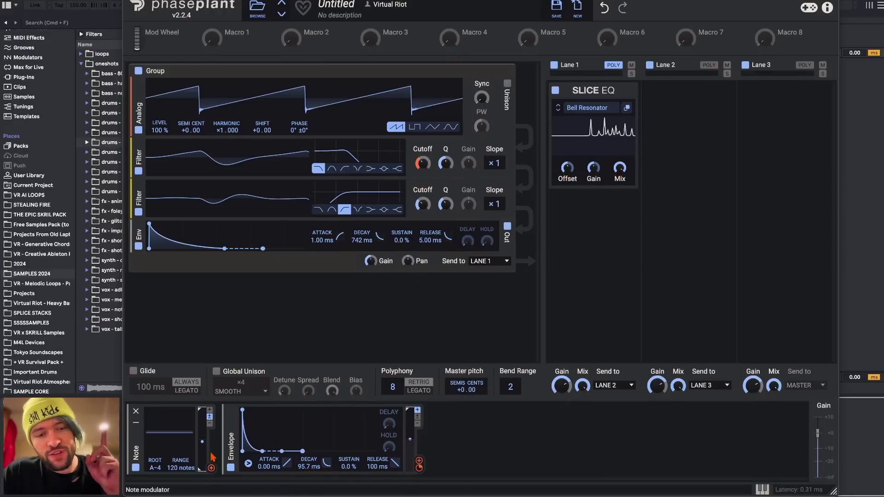
pyautogui.moveTo(211, 468); pyautogui.dragTo(567, 177)
pyautogui.rightClick(568, 177)
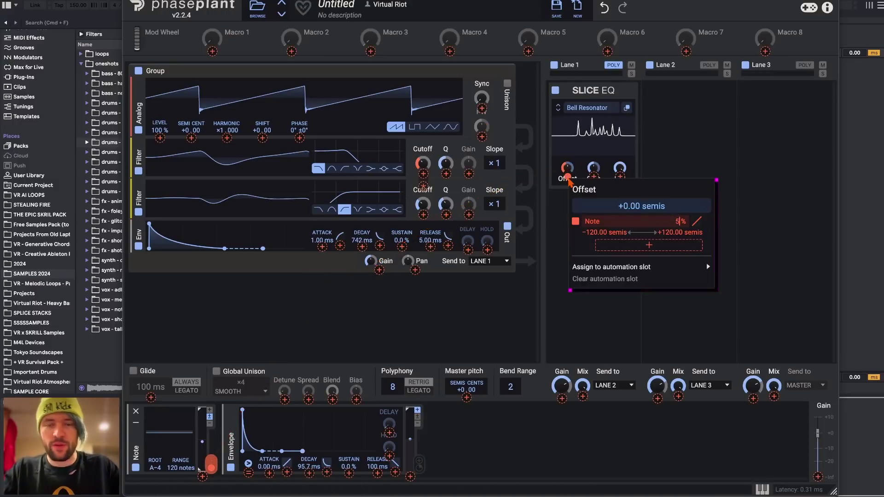
pyautogui.press('Escape')
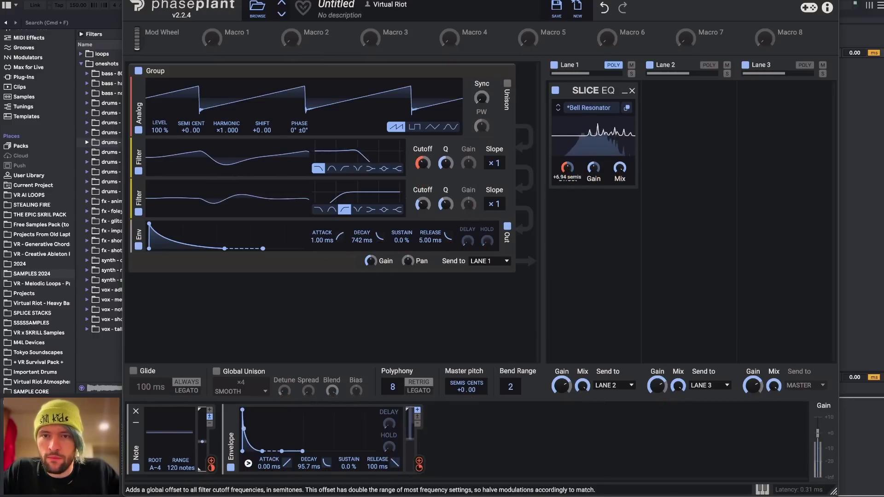
pyautogui.moveTo(567, 168)
pyautogui.mouseDown()
pyautogui.moveTo(567, 157)
pyautogui.moveTo(567, 176)
pyautogui.mouseUp()
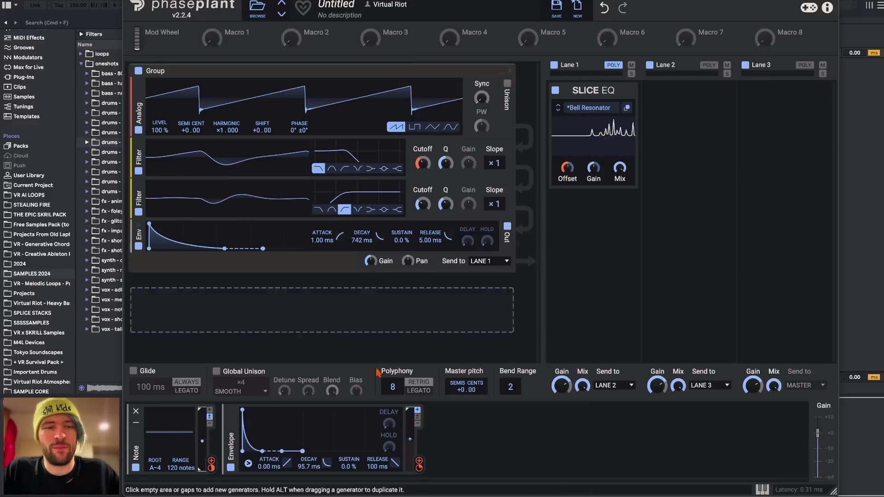
# Duplicate the Envelope modulator, set the copy's decay to 214 ms, and route it to the Slice EQ's Mix
pyautogui.moveTo(232, 436); pyautogui.dragTo(509, 435)
pyautogui.moveTo(515, 465); pyautogui.dragTo(515, 454)
pyautogui.moveTo(626, 467); pyautogui.dragTo(620, 174)
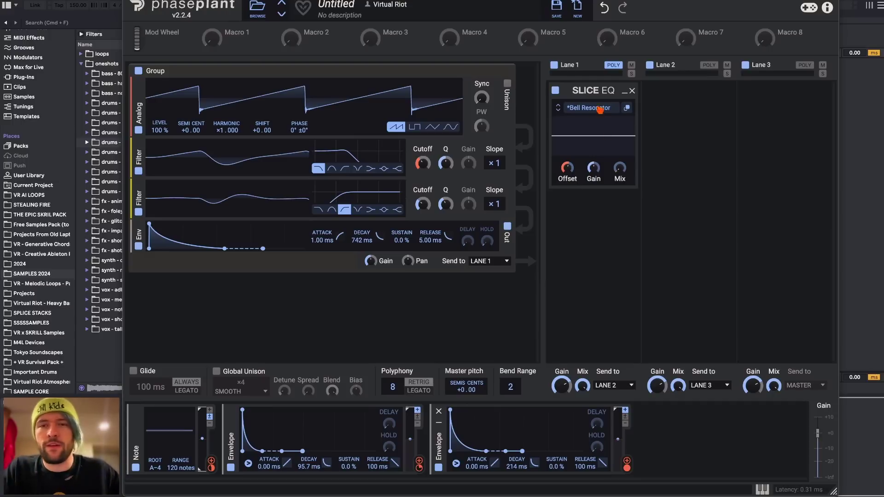
# Replace the Slice EQ preset with the user preset Bell 2 and review its filter curve in the editor
pyautogui.click(624, 107)
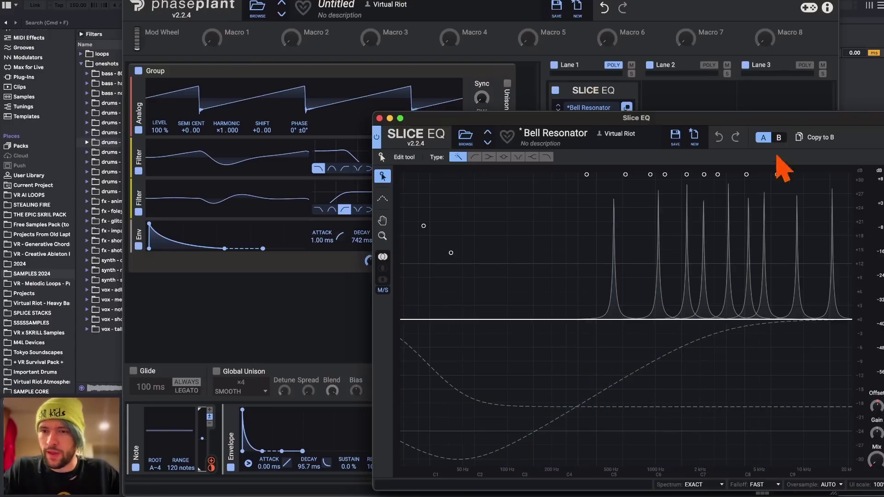
pyautogui.moveTo(745, 112); pyautogui.dragTo(358, 76)
pyautogui.moveTo(229, 82); pyautogui.dragTo(456, 95)
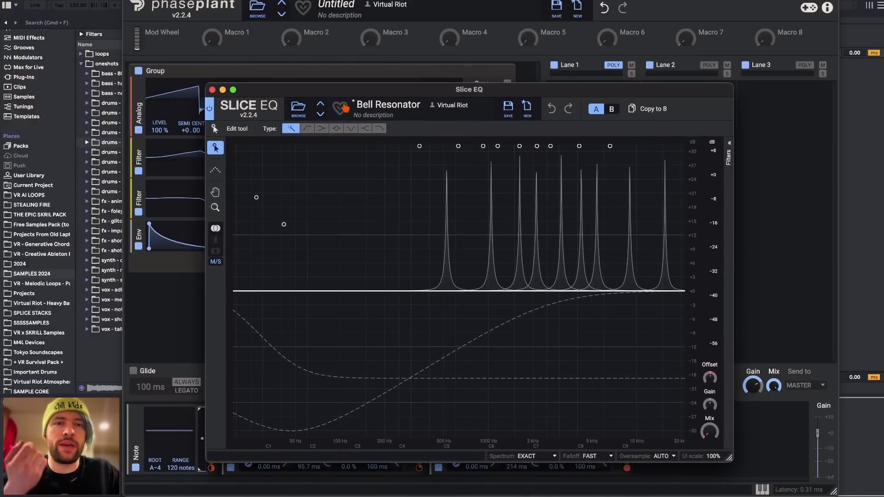
pyautogui.click(298, 109)
pyautogui.click(235, 159)
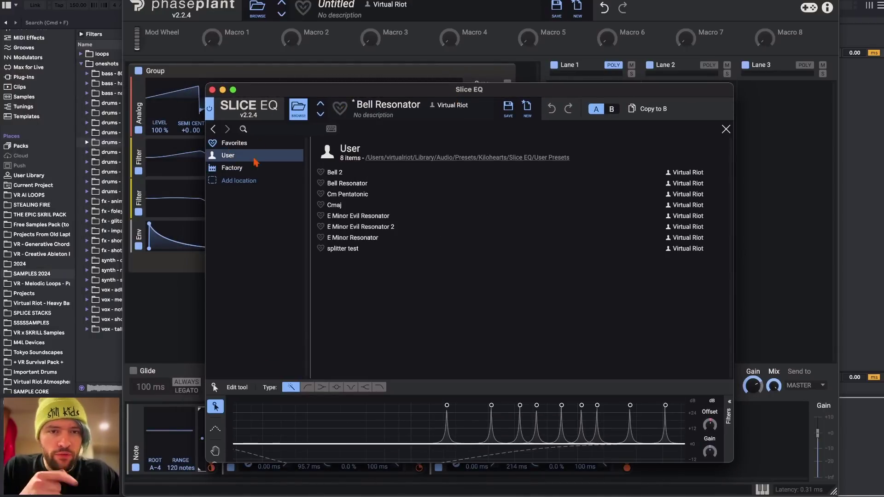
pyautogui.click(332, 174)
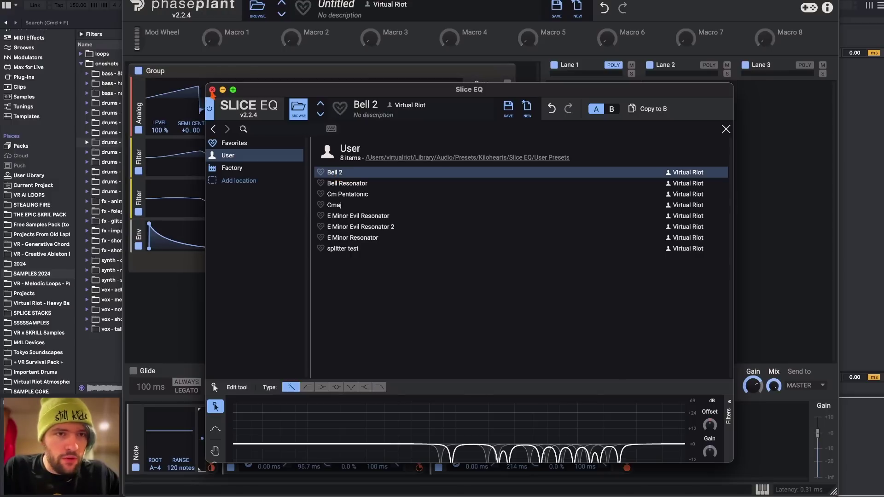
pyautogui.click(202, 102)
pyautogui.click(627, 107)
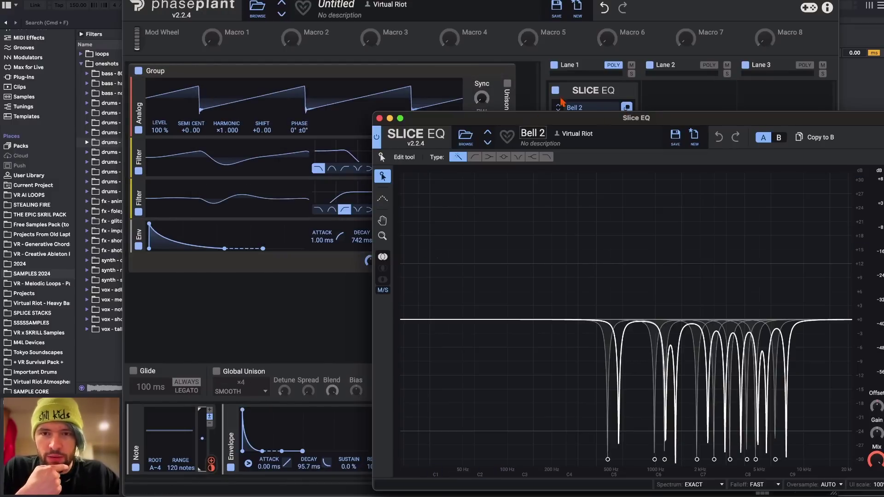
pyautogui.moveTo(613, 131); pyautogui.dragTo(416, 52)
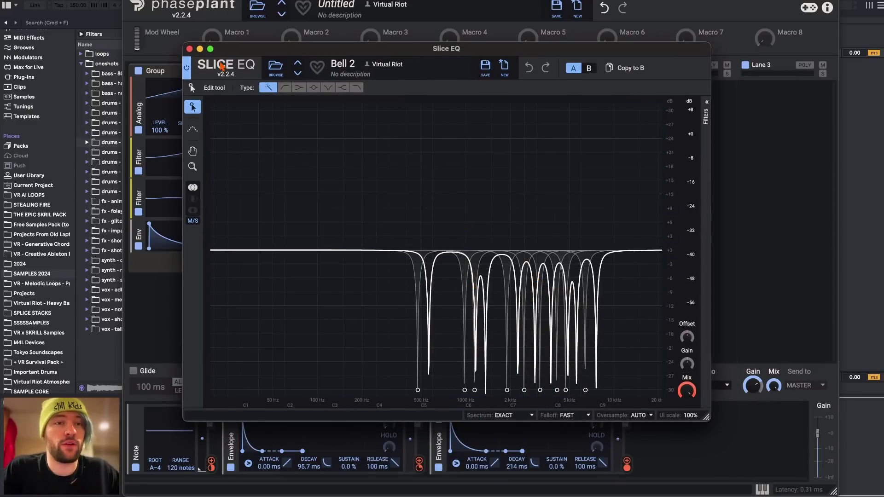
pyautogui.click(189, 49)
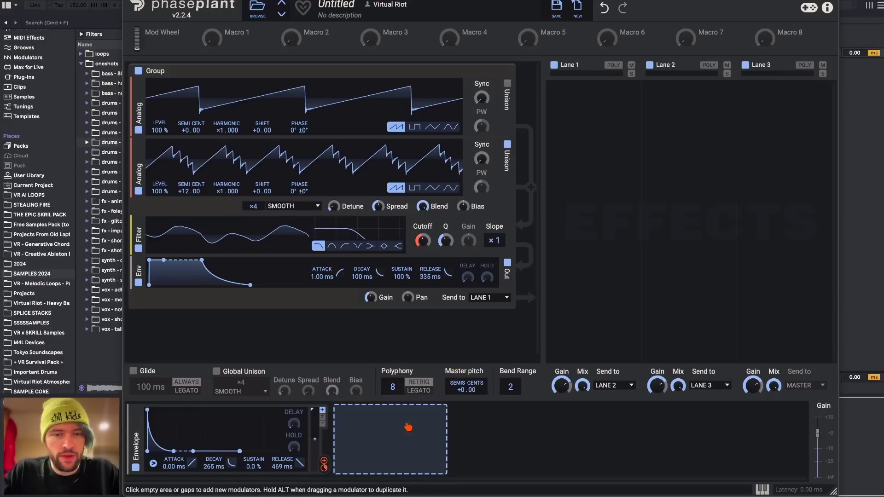
# Add a sine LFO modulator and raise its rate to about 6.307 Hz
pyautogui.click(421, 430)
pyautogui.click(388, 394)
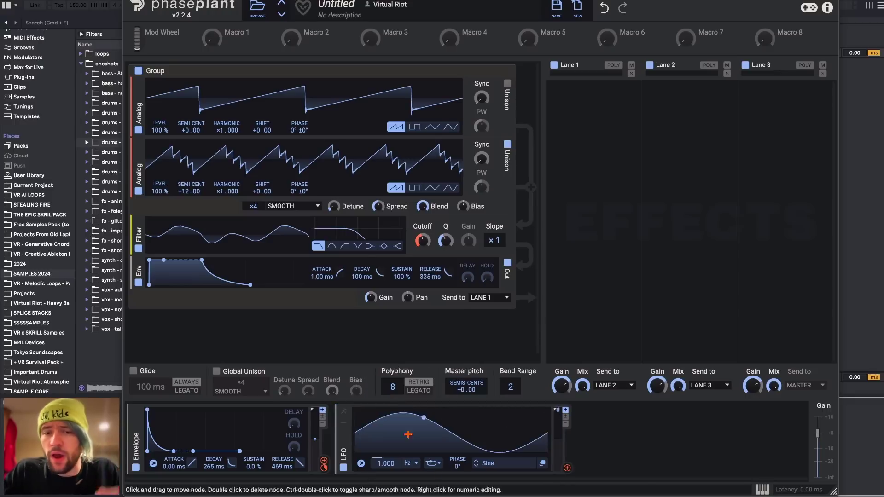
pyautogui.moveTo(386, 463); pyautogui.dragTo(386, 458)
# Route the LFO to the Master pitch with a subtle modulation depth and slow its rate to 4.876 Hz
pyautogui.moveTo(566, 467); pyautogui.dragTo(466, 393)
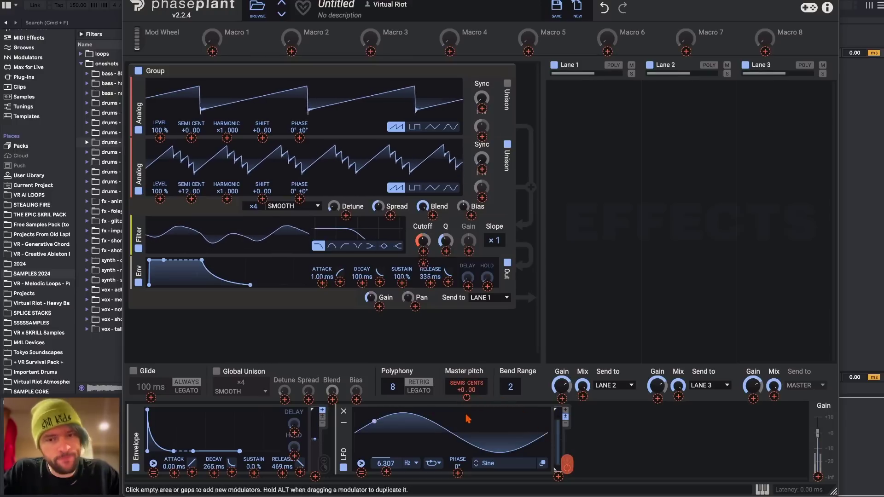
pyautogui.moveTo(467, 397)
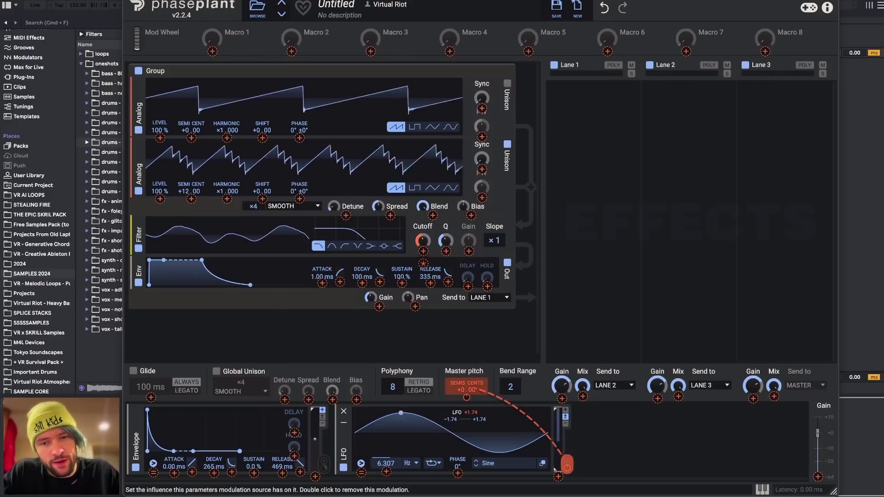
pyautogui.moveTo(555, 430)
pyautogui.moveTo(555, 432); pyautogui.dragTo(557, 444)
pyautogui.moveTo(557, 445); pyautogui.dragTo(558, 449)
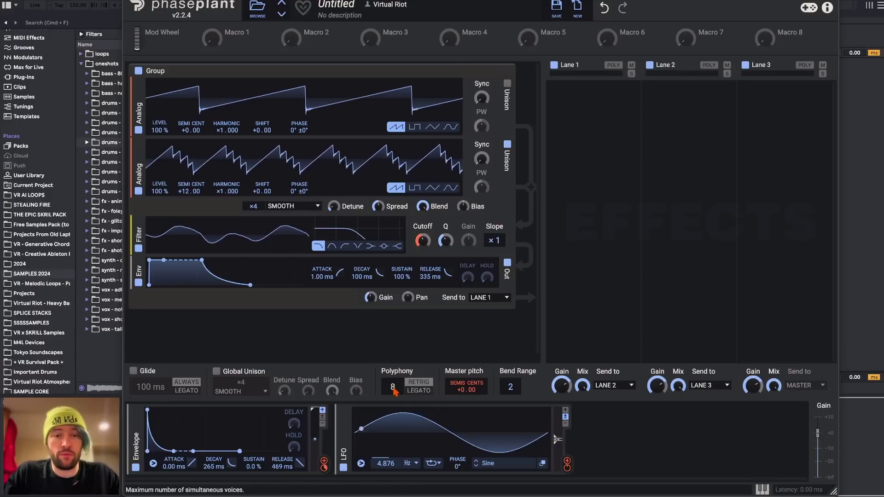
# Set the polyphony to 1 voice and switch the voice handling to legato
pyautogui.moveTo(393, 387); pyautogui.dragTo(399, 392)
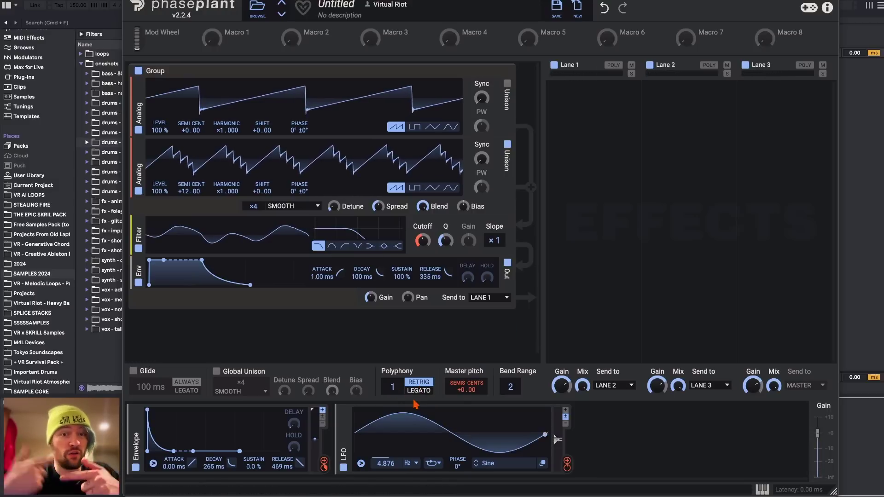
pyautogui.click(418, 391)
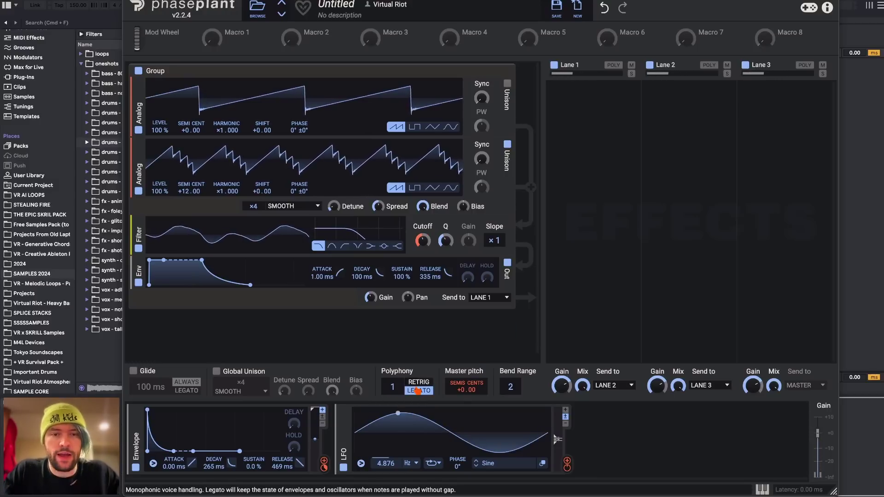
pyautogui.click(417, 391)
# Enable Glide with a time of 34.9 ms in legato mode
pyautogui.click(133, 371)
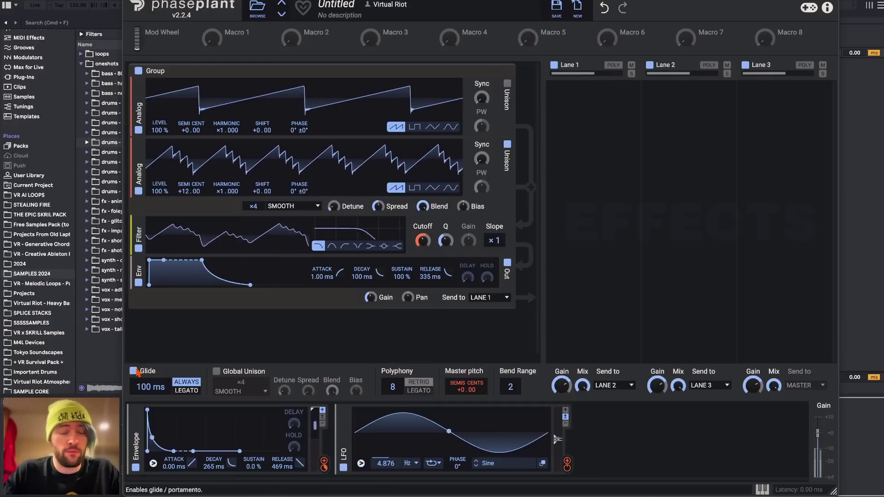
pyautogui.moveTo(154, 388)
pyautogui.mouseDown()
pyautogui.moveTo(155, 414)
pyautogui.moveTo(154, 393)
pyautogui.mouseUp()
pyautogui.click(186, 390)
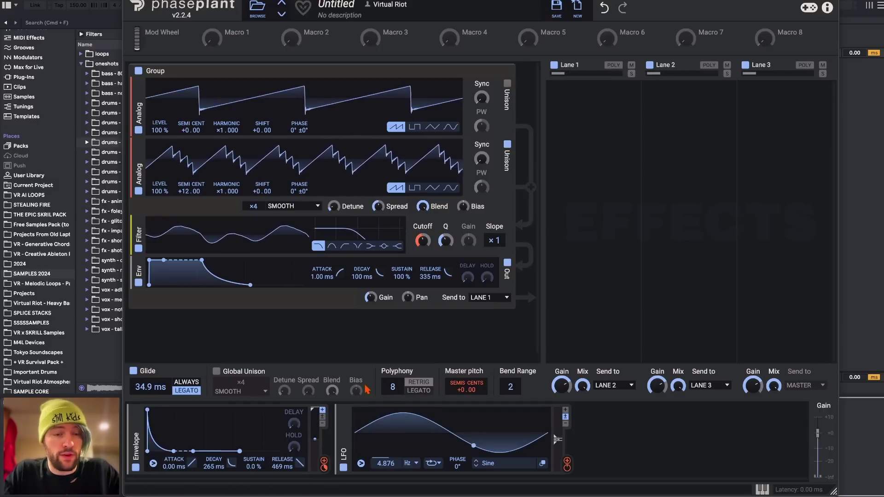
# Try Glide in Always mode with one retriggered voice, and finish with 8 voices and Glide switched off
pyautogui.moveTo(398, 389); pyautogui.dragTo(399, 400)
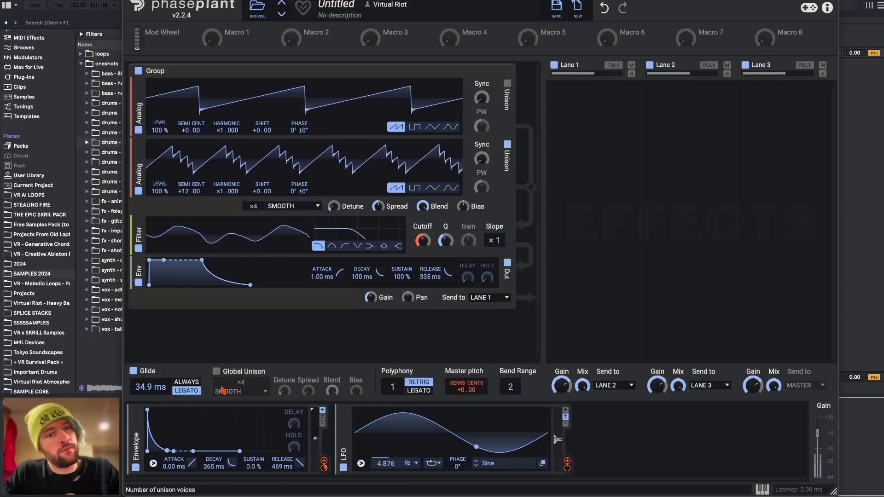
pyautogui.click(196, 386)
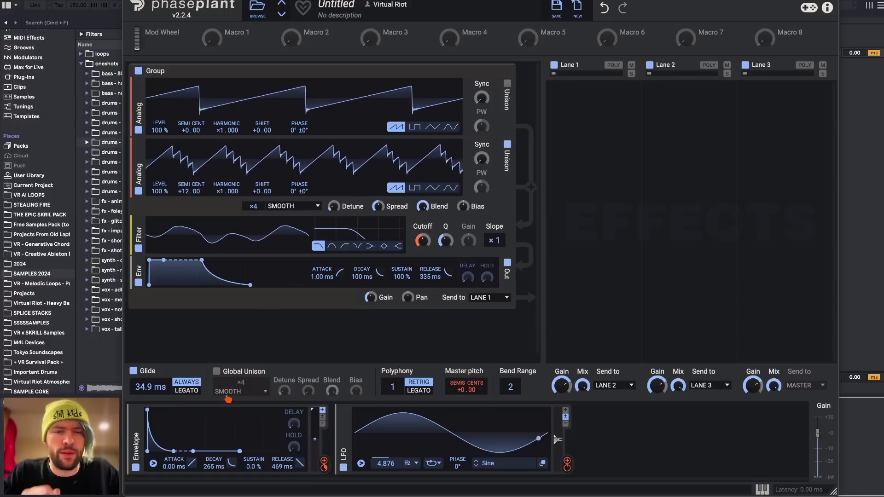
pyautogui.moveTo(393, 389); pyautogui.dragTo(393, 380)
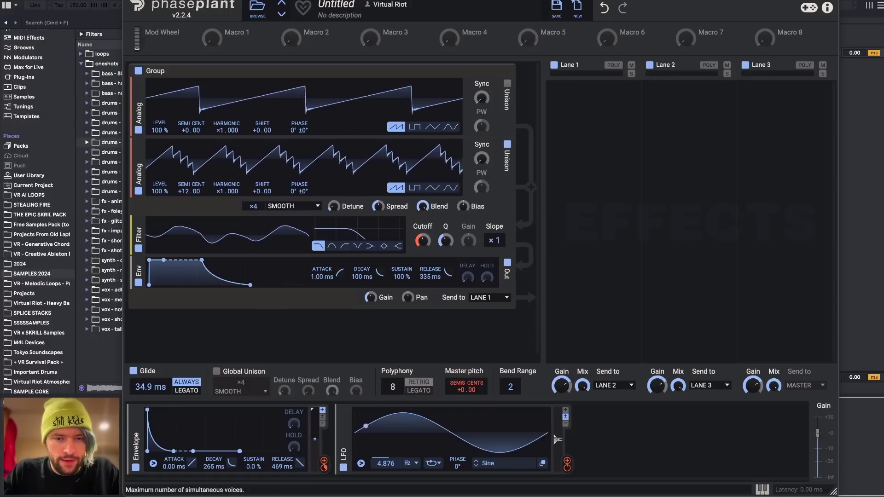
pyautogui.click(133, 371)
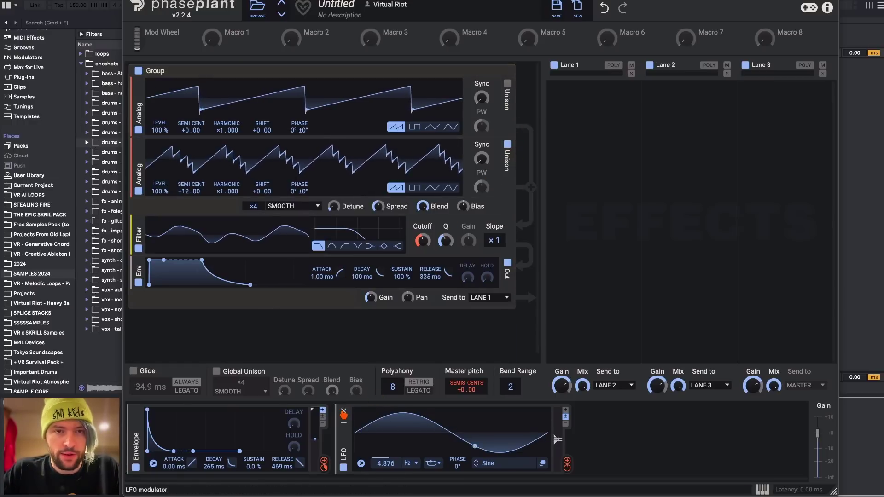
# Remove the LFO modulator and compare the two Analog oscillators in isolation, leaving only the first one enabled
pyautogui.click(344, 411)
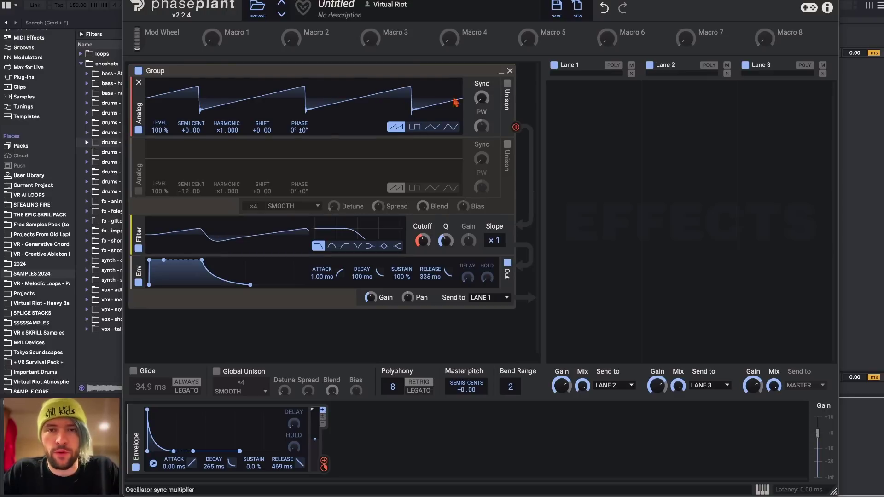
pyautogui.click(138, 191)
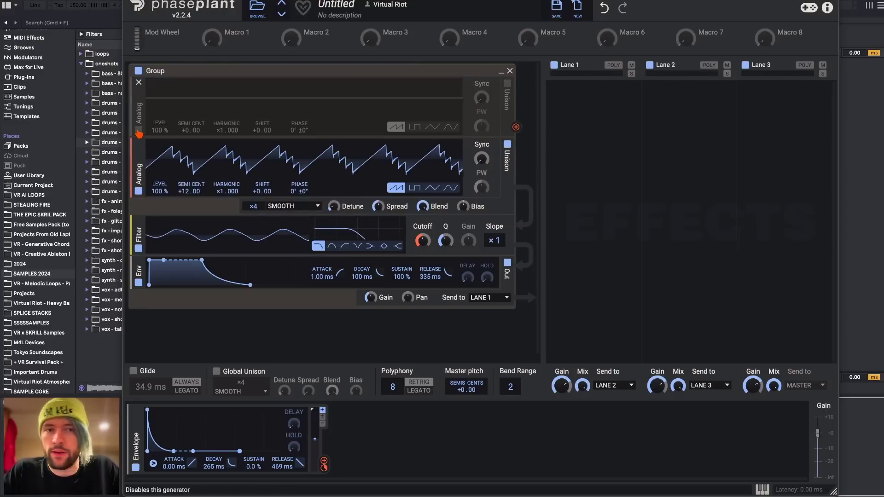
pyautogui.click(138, 191)
# Enable Global Unison with 8 Smooth voices, a detune of about 90.5 ct and a stereo spread of about 79%
pyautogui.click(216, 371)
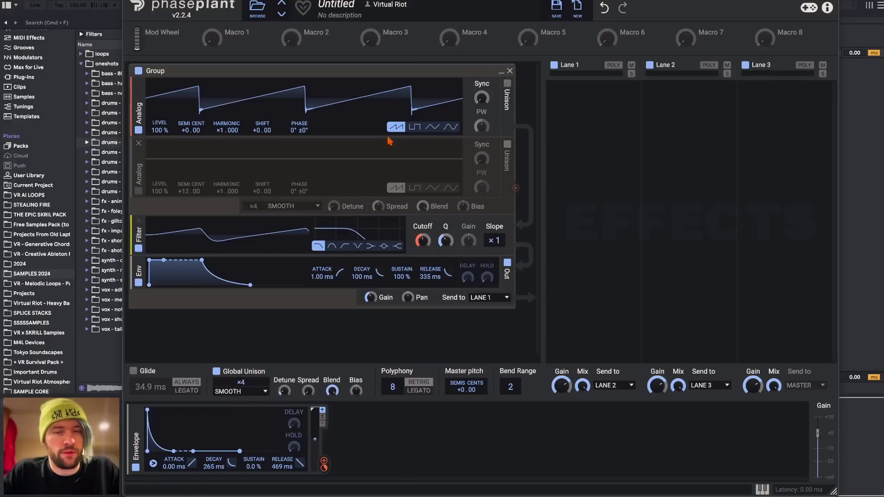
pyautogui.moveTo(248, 382); pyautogui.dragTo(284, 388)
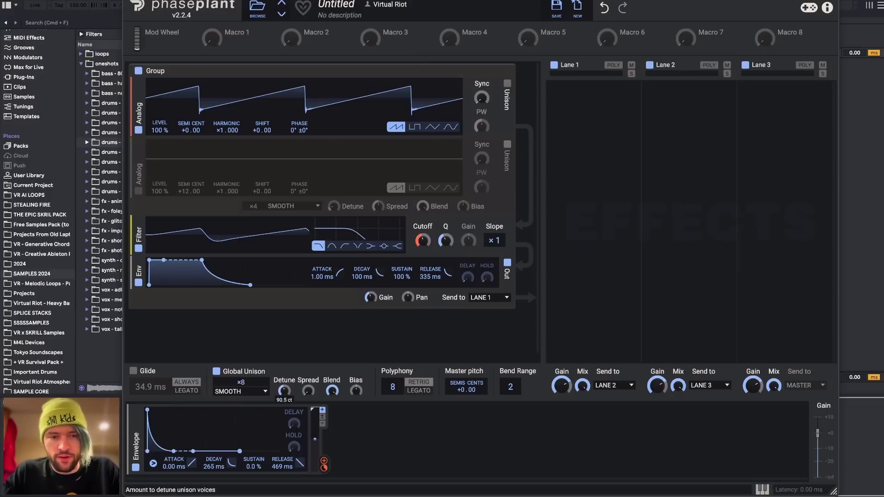
pyautogui.moveTo(308, 391); pyautogui.dragTo(308, 386)
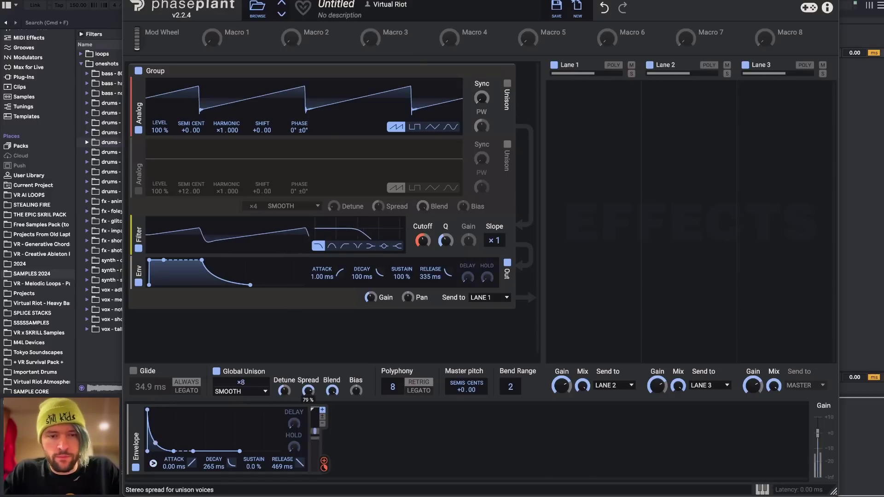
# Re-enable the second Analog oscillator and set the phase randomness of both oscillators to ±180°
pyautogui.click(138, 191)
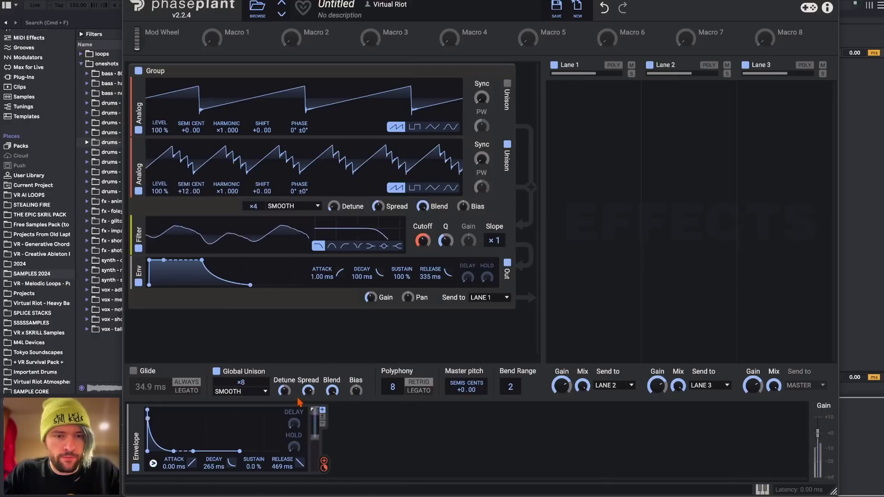
pyautogui.moveTo(304, 196); pyautogui.dragTo(301, 138)
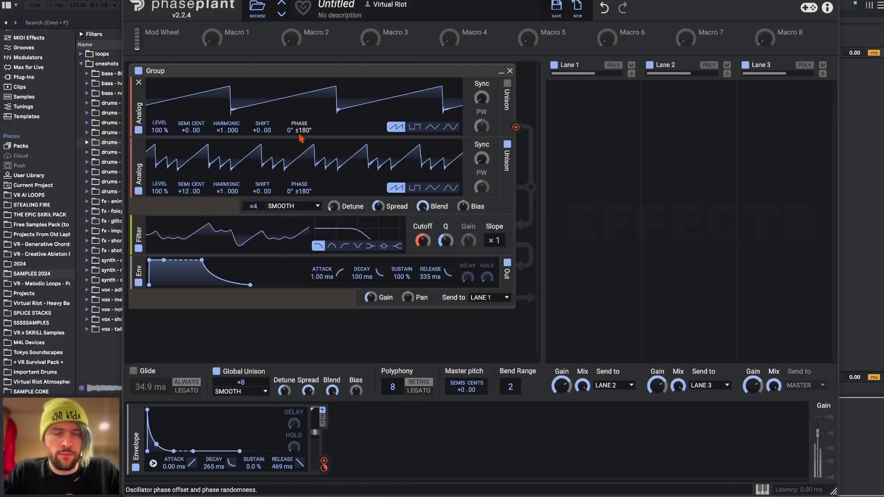
# Look over the Global Unison modes and chords, and remove the second Analog oscillator from the group
pyautogui.click(253, 392)
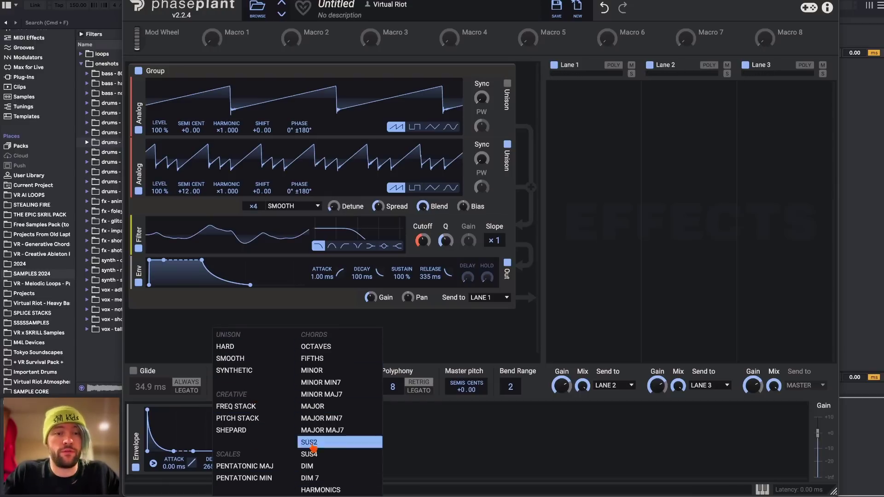
pyautogui.click(498, 181)
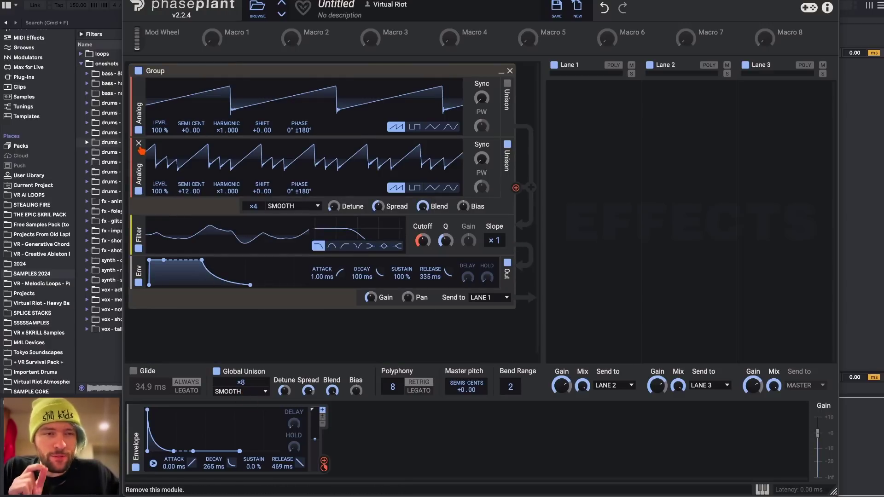
pyautogui.click(138, 144)
pyautogui.click(364, 424)
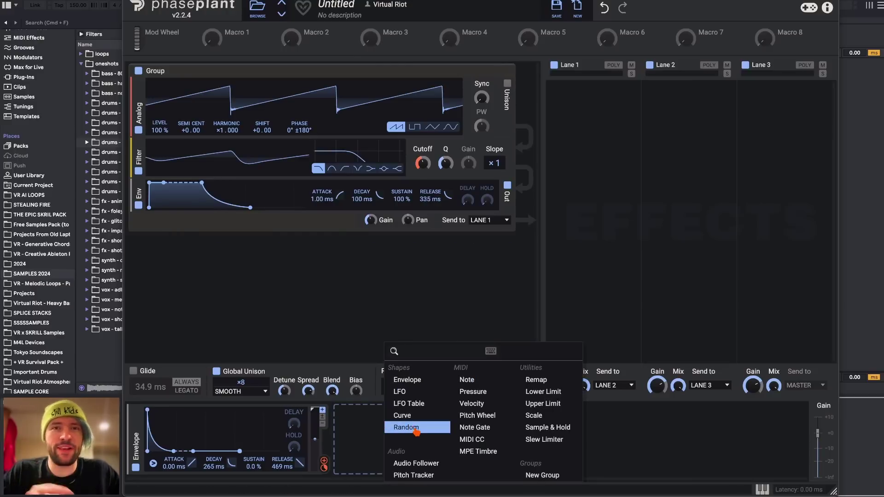
pyautogui.press('Escape')
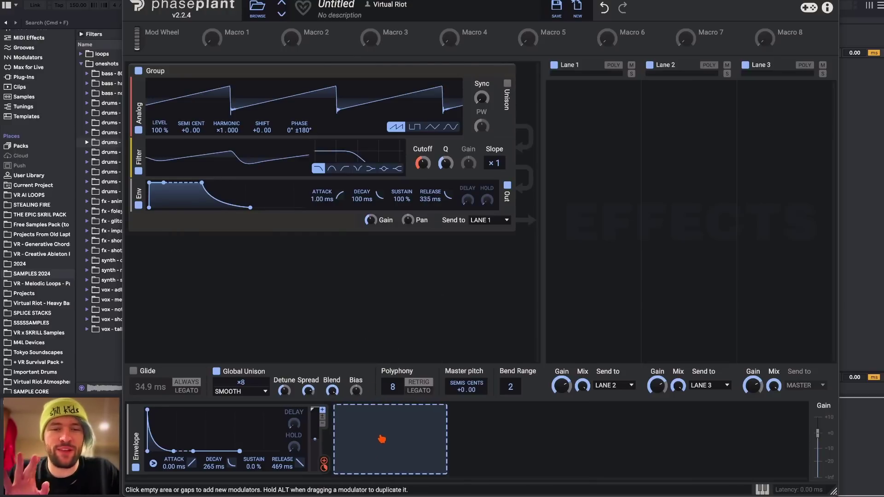
pyautogui.click(382, 439)
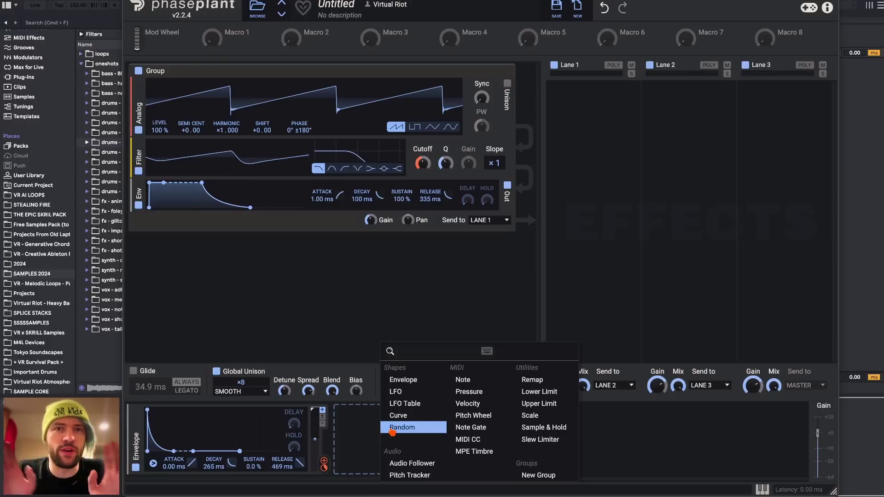
pyautogui.press('Escape')
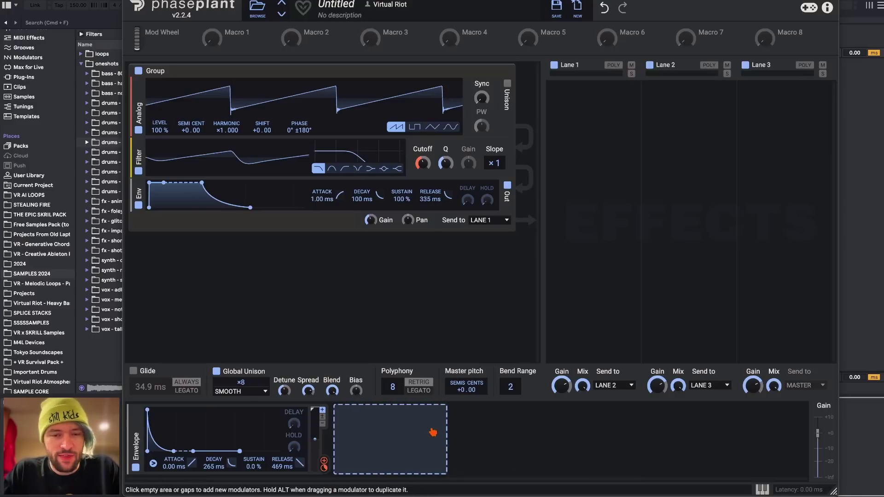
# Add a Random modulator with jitter and smooth at 100% and a rate of 3.224 Hz
pyautogui.click(385, 429)
pyautogui.click(414, 428)
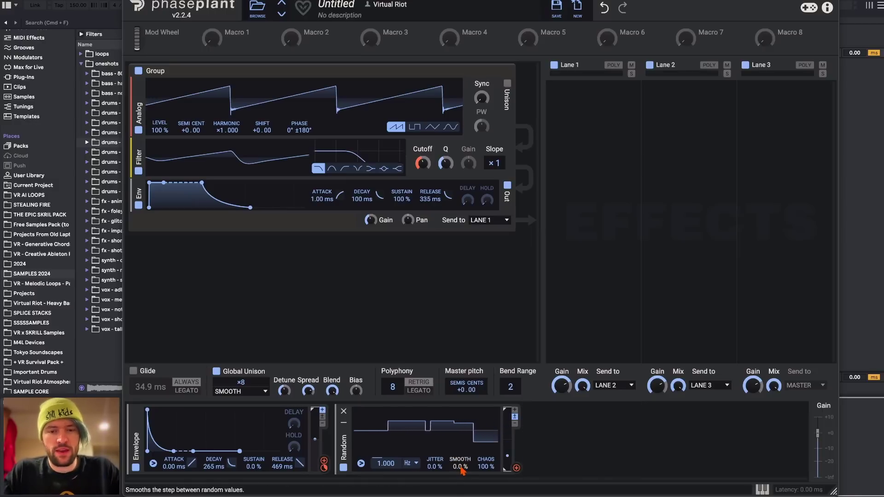
pyautogui.moveTo(458, 466); pyautogui.dragTo(435, 438)
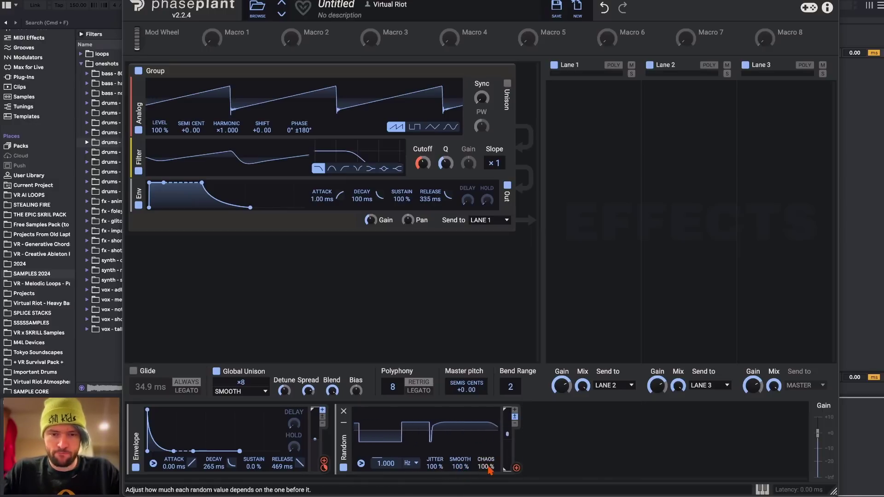
pyautogui.moveTo(386, 463); pyautogui.dragTo(386, 461)
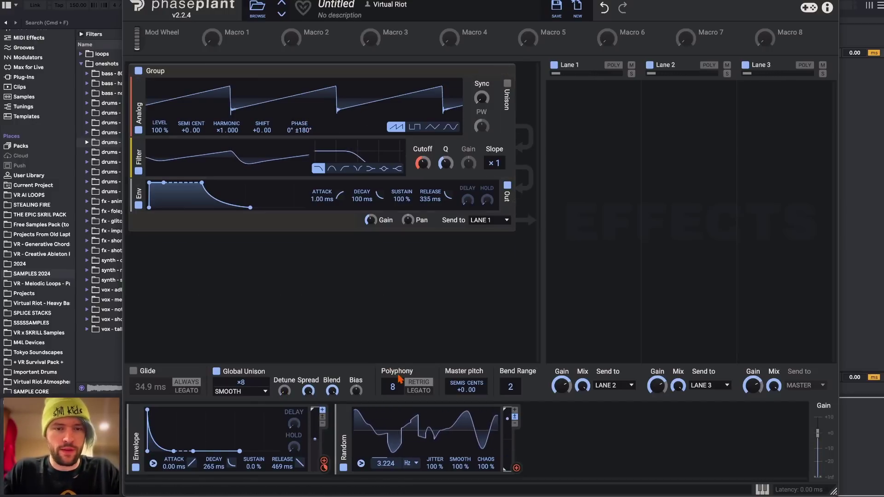
# Check the Random modulator's trigger and voice mode options, and route the modulator to the filter cutoff
pyautogui.click(361, 463)
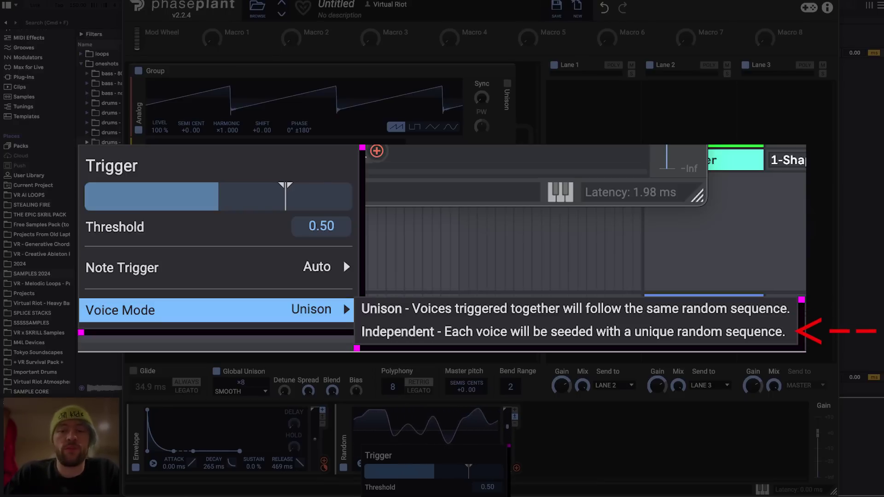
pyautogui.click(300, 354)
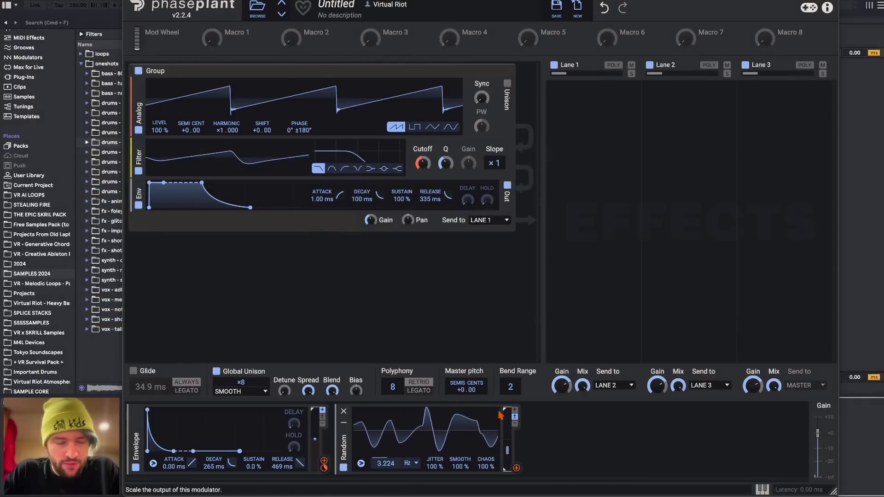
pyautogui.click(515, 468)
pyautogui.click(423, 174)
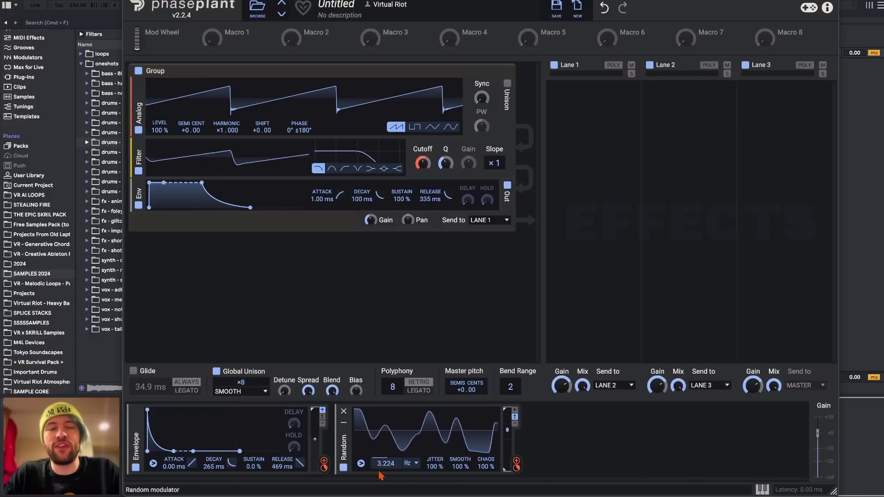
# Switch the filter in the group to band-pass and raise its slope to ×3
pyautogui.moveTo(422, 163)
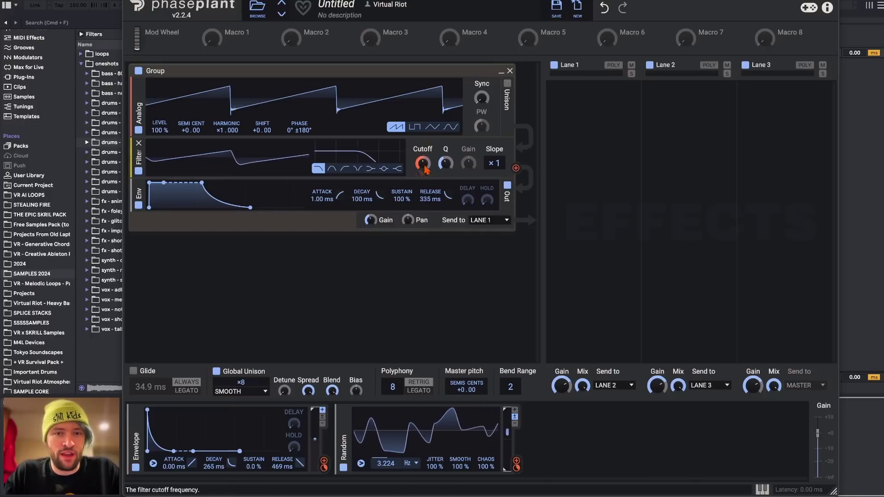
pyautogui.moveTo(309, 390)
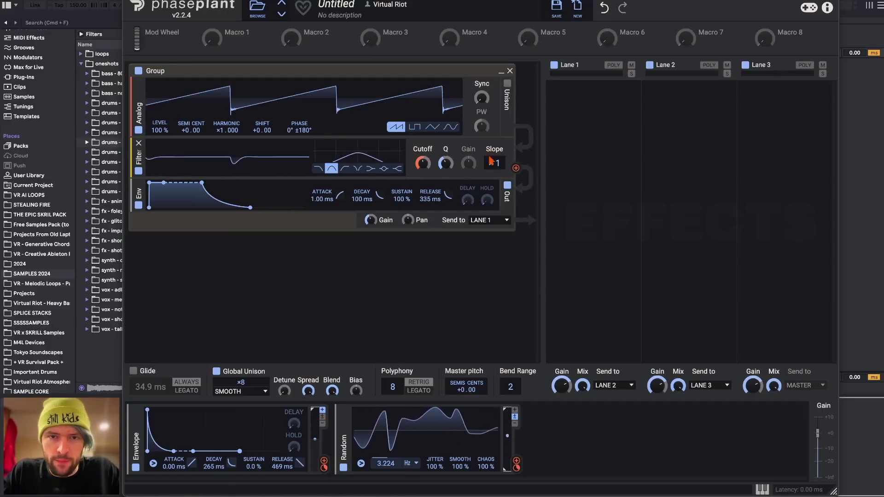
pyautogui.moveTo(491, 161); pyautogui.dragTo(491, 154)
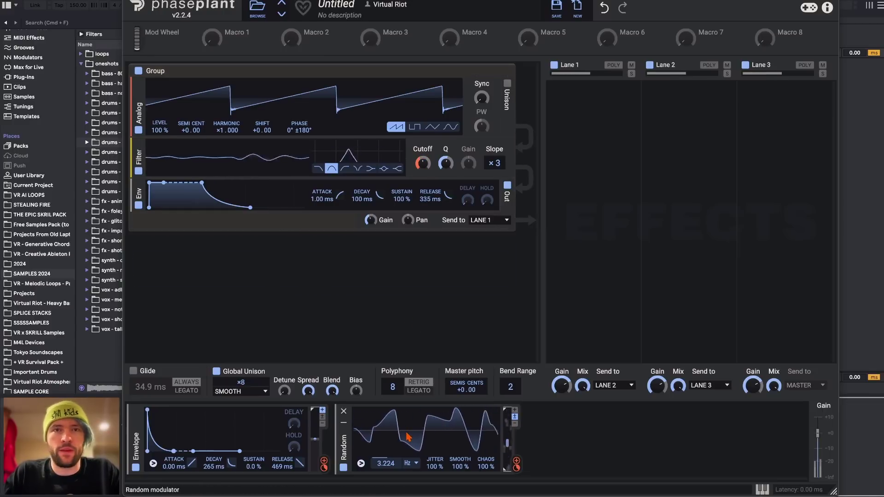
pyautogui.click(360, 464)
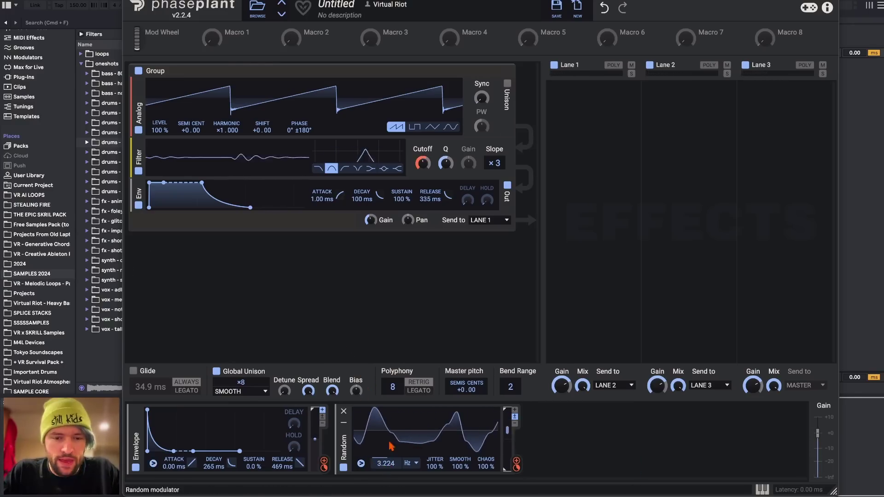
pyautogui.click(361, 463)
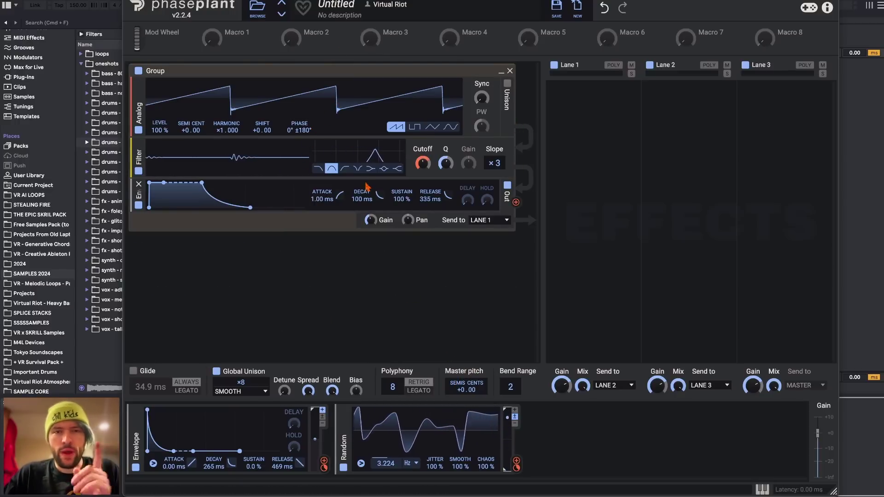
pyautogui.click(291, 261)
pyautogui.click(221, 290)
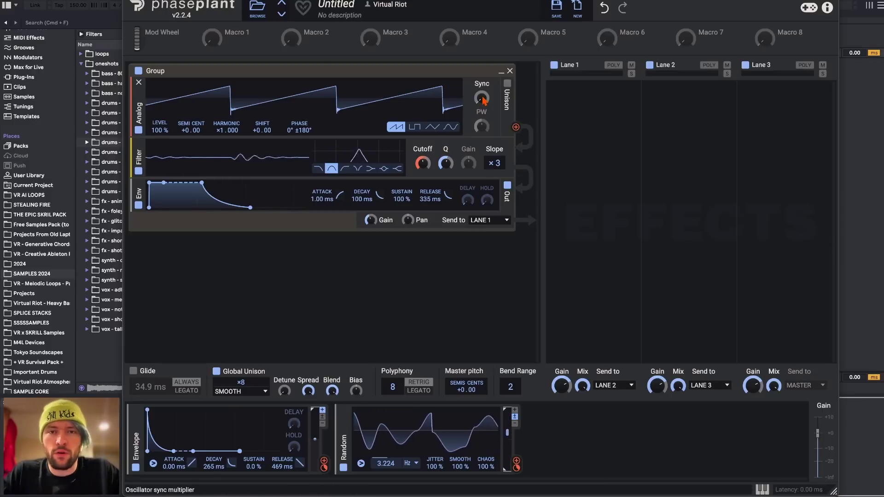
pyautogui.click(331, 267)
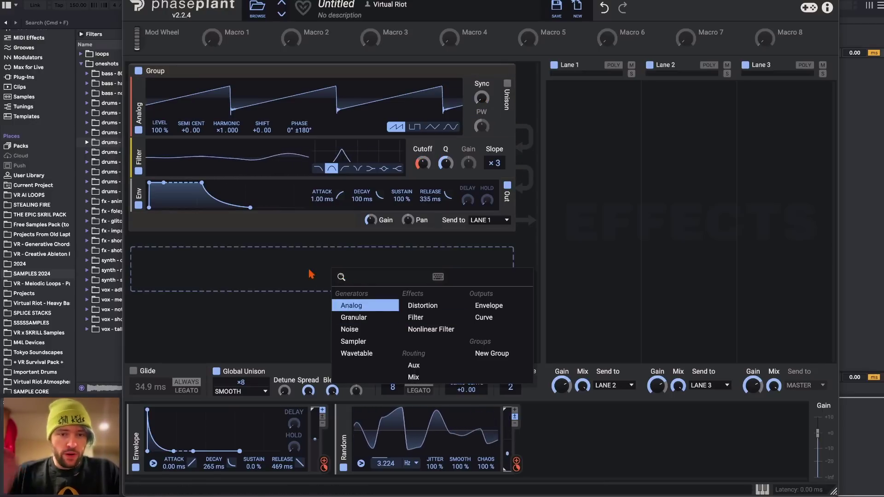
# Add a Convolver effect to Lane 1 and look through its factory and user impulse response folders
pyautogui.click(593, 129)
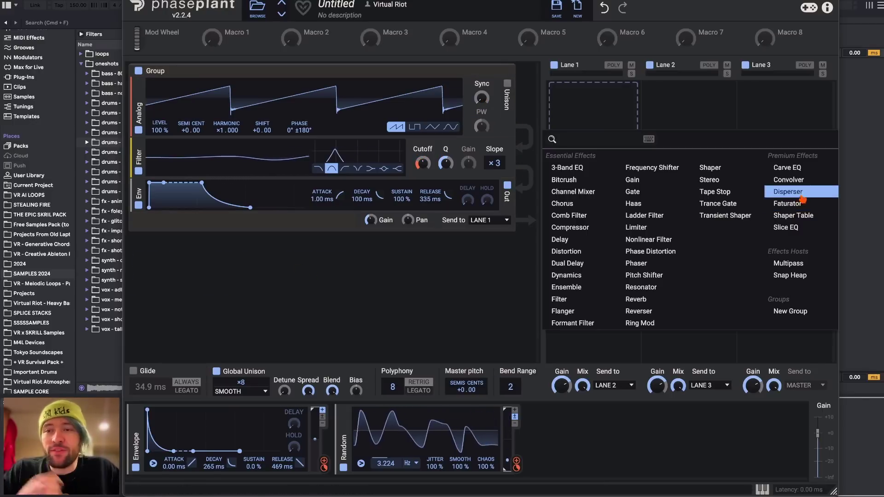
pyautogui.click(793, 180)
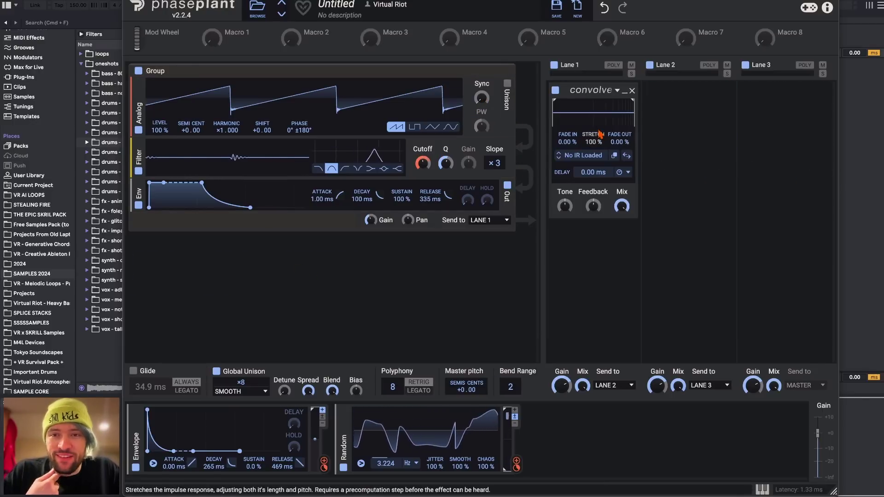
pyautogui.click(583, 155)
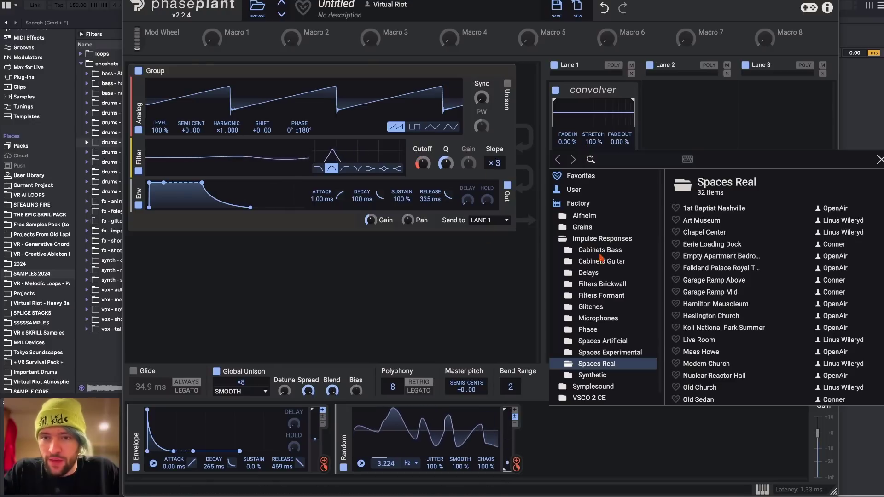
pyautogui.click(574, 190)
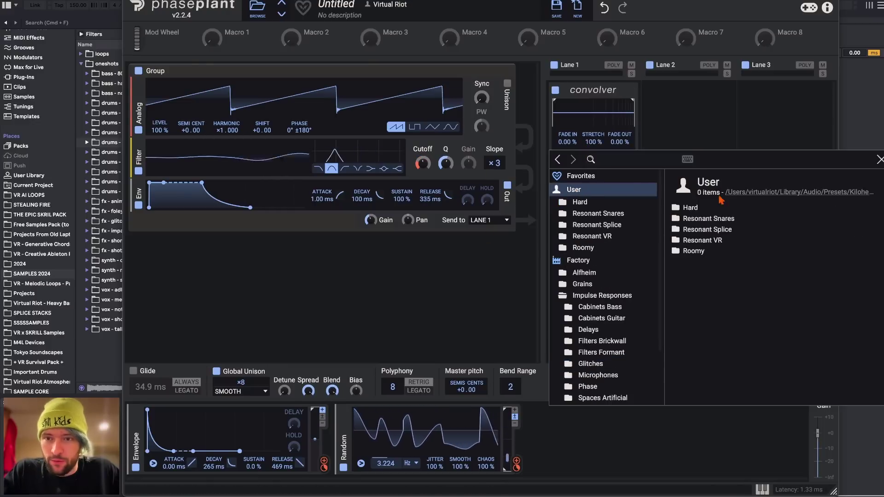
pyautogui.click(880, 159)
# Add a Sampler generator in a new group below the saw group and check the user folder in its sample browser
pyautogui.click(351, 259)
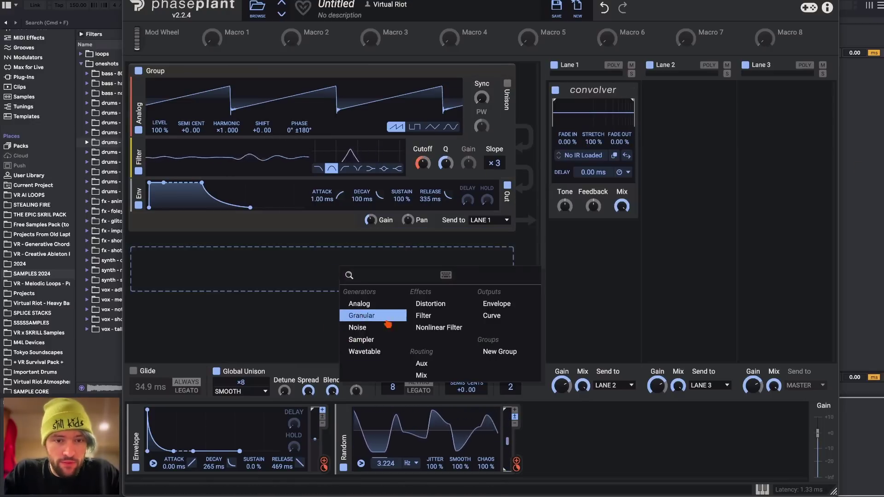
pyautogui.click(371, 340)
pyautogui.click(380, 305)
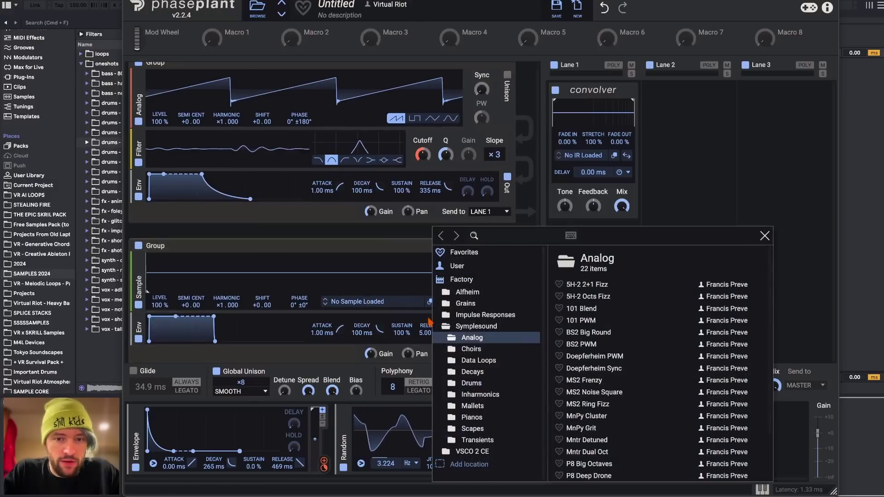
pyautogui.click(473, 266)
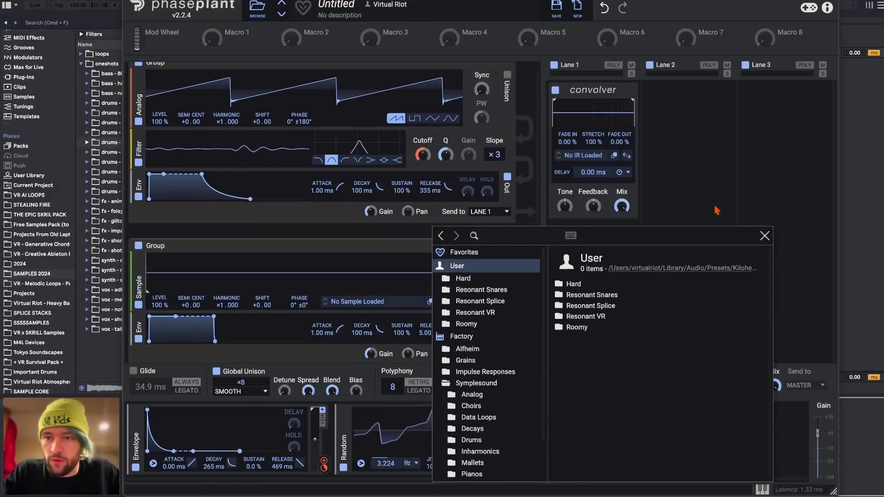
pyautogui.click(765, 236)
# Add an LFO Table modulator after the Random modulator, examine its Morph table, and remove it
pyautogui.click(606, 420)
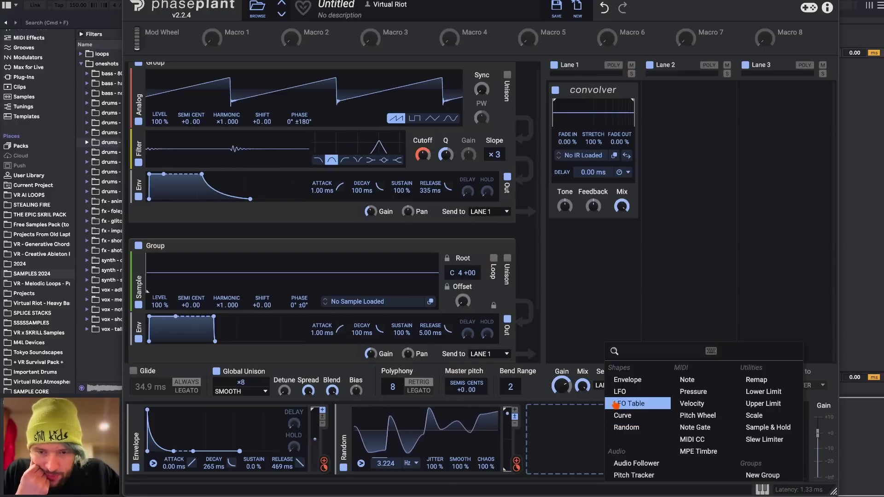
pyautogui.click(616, 404)
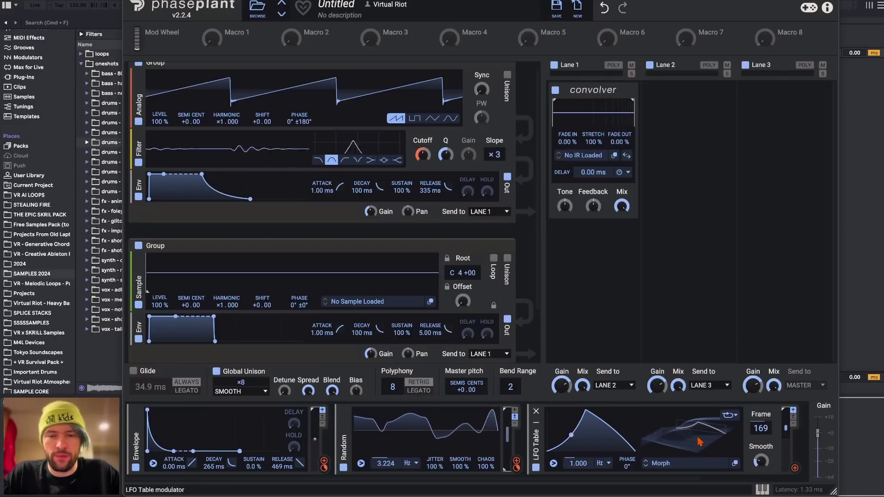
pyautogui.click(536, 412)
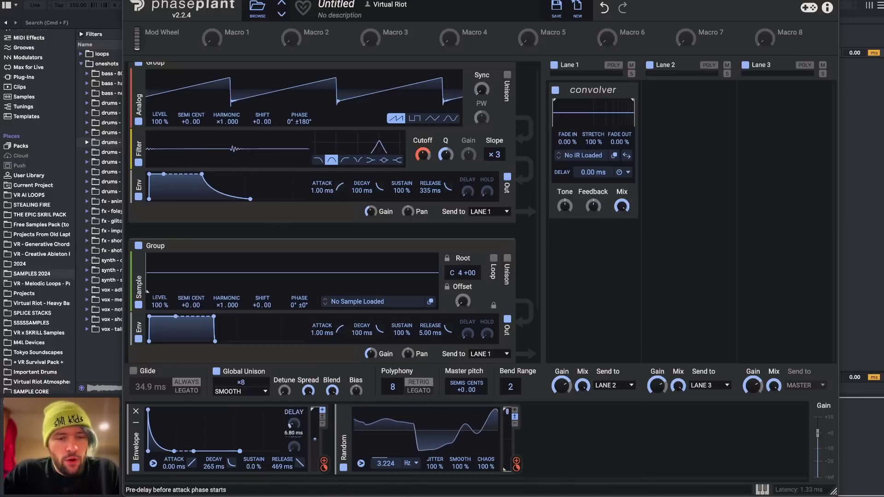
# Try out the Envelope modulator's delay and hold, returning both to zero
pyautogui.moveTo(293, 424); pyautogui.dragTo(291, 425)
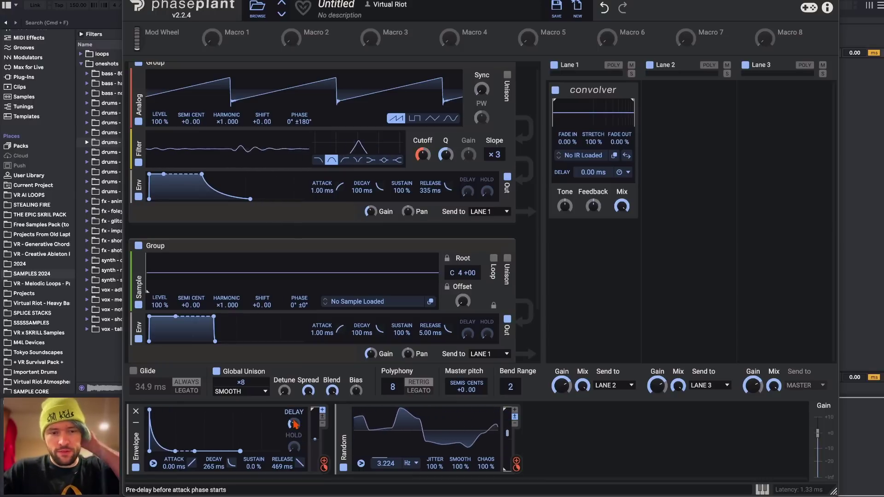
pyautogui.doubleClick(294, 423)
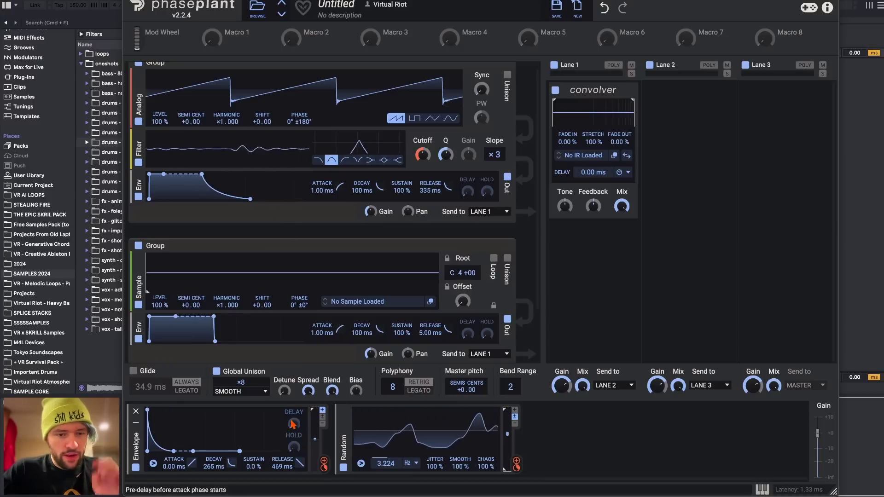
pyautogui.moveTo(293, 446); pyautogui.dragTo(293, 445)
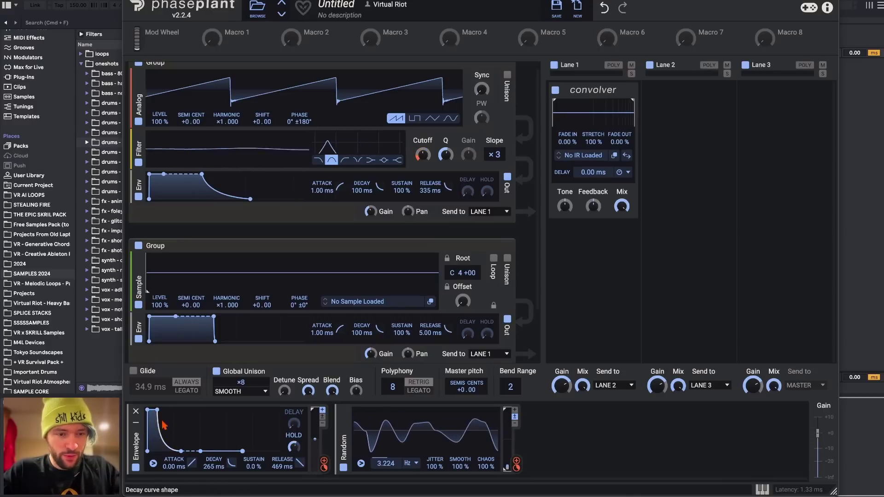
pyautogui.moveTo(157, 410); pyautogui.dragTo(147, 409)
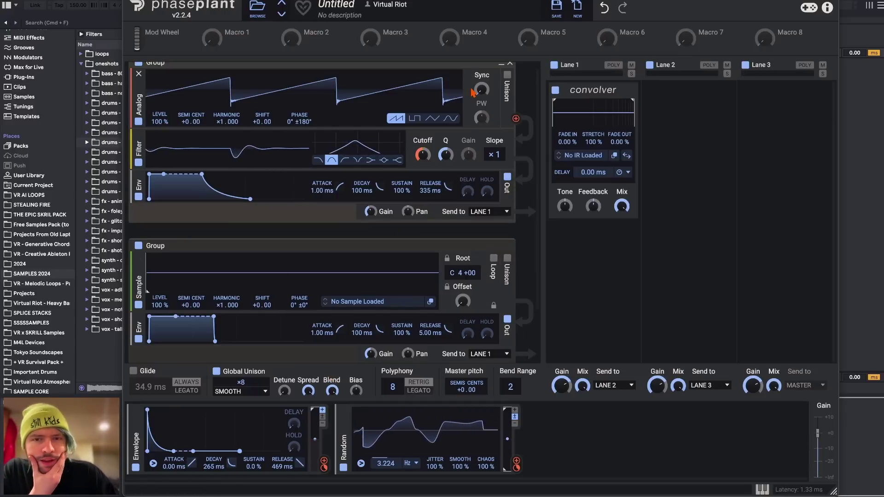
# Load the PD Sine Soundbath preset from the user folder Mine and look through its Random and LFO modulators
pyautogui.click(258, 9)
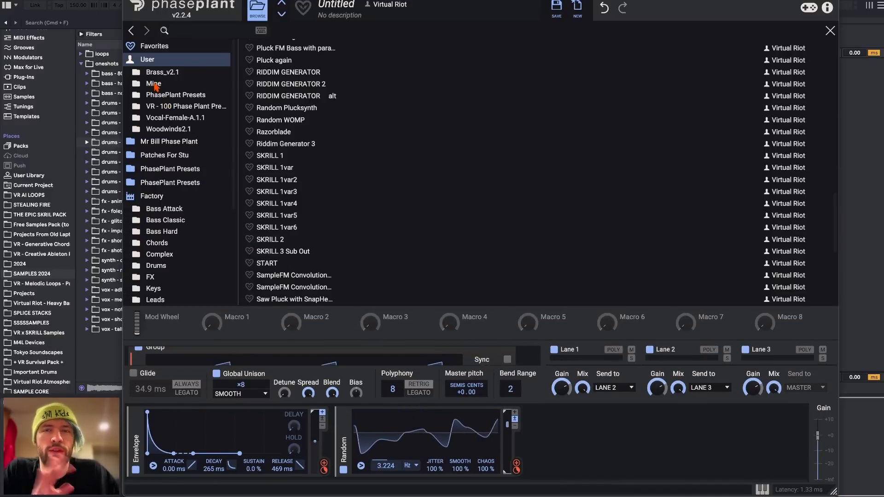
pyautogui.click(153, 84)
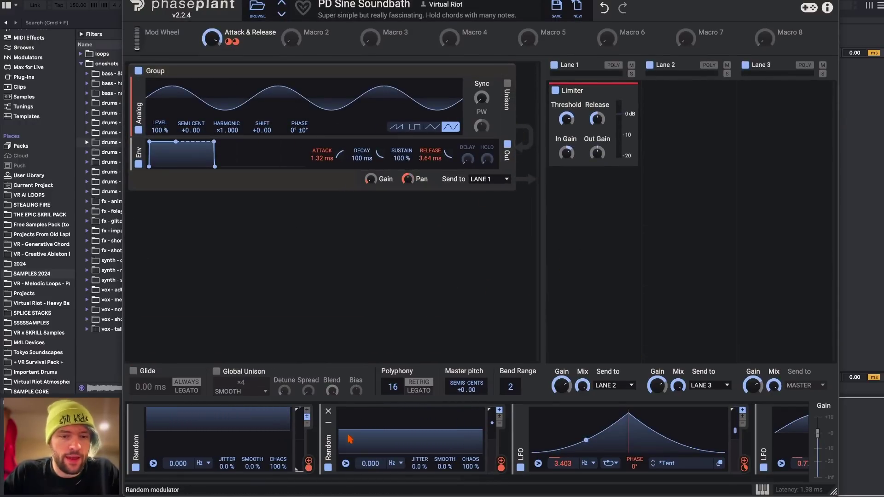
pyautogui.hscroll(5, 400, 444)
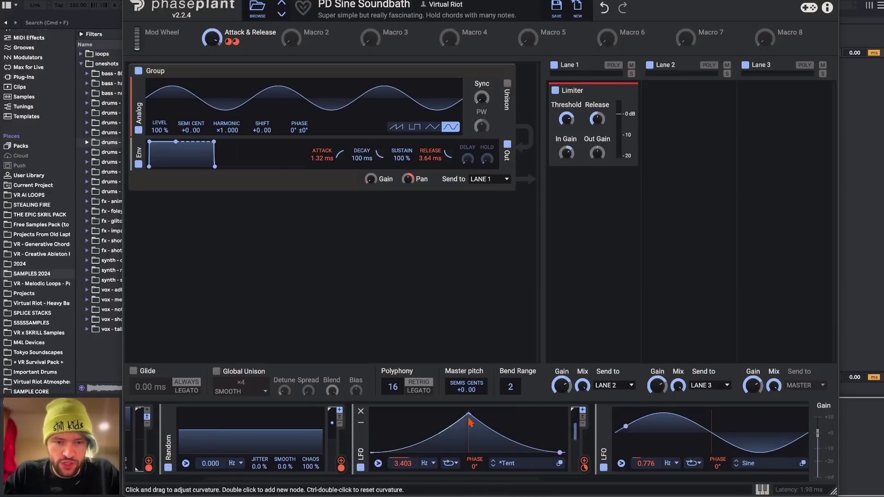
pyautogui.hscroll(15, 419, 448)
pyautogui.hscroll(-15, 401, 447)
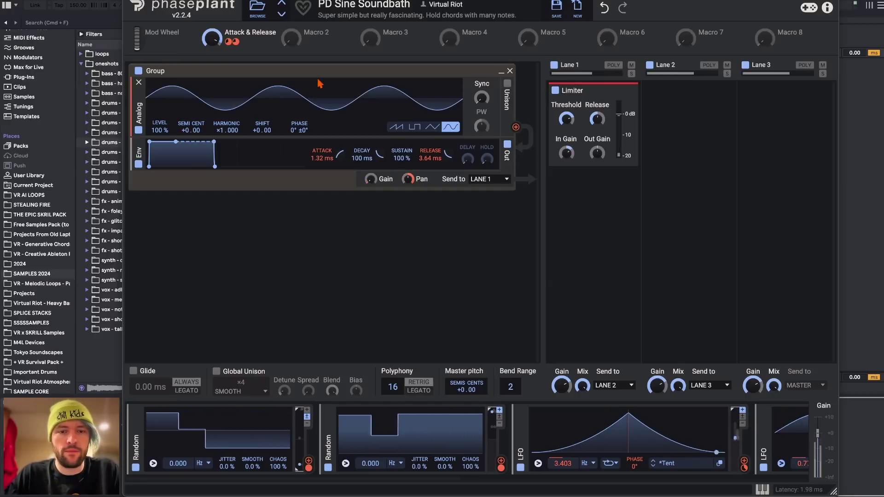
# Load the KEY Koto preset and bring up the application switcher
pyautogui.click(255, 10)
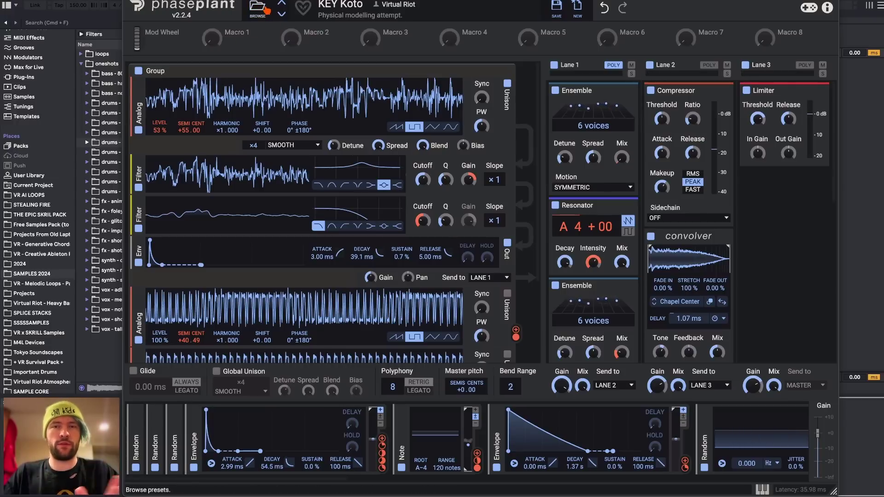
pyautogui.press('super+Tab')
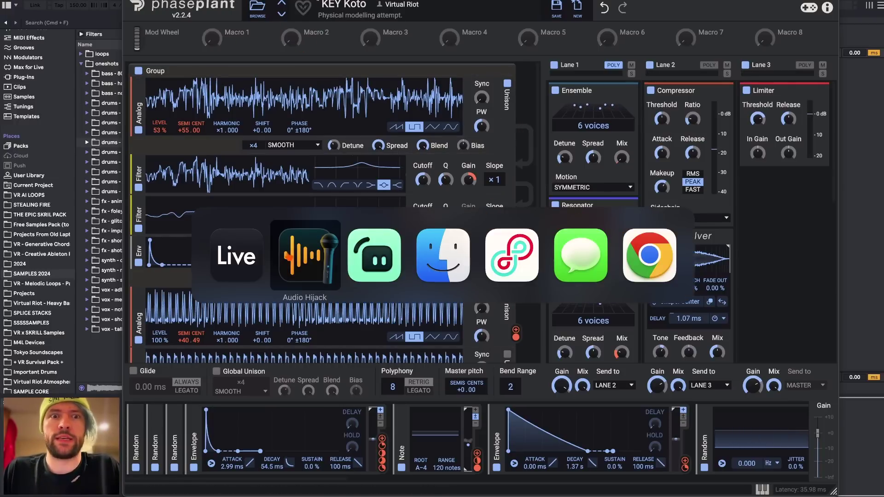